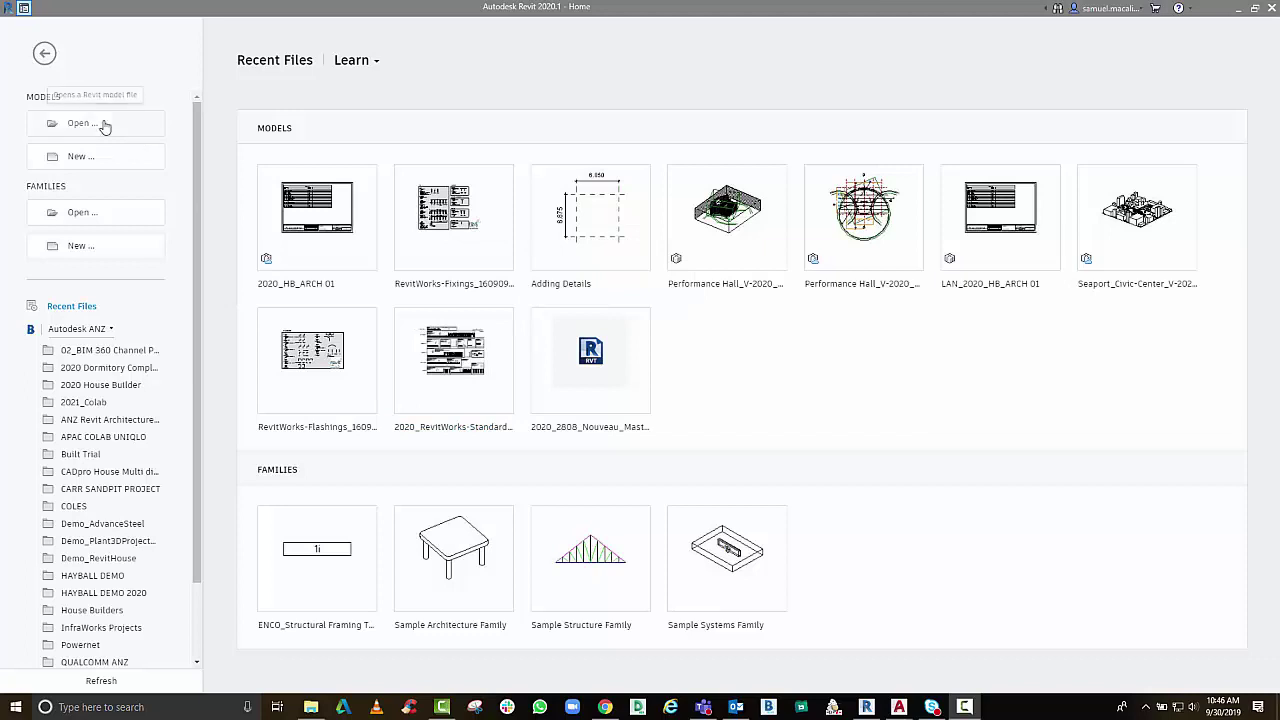
Switch from Revit's home screen to the AutoCAD Drawing1.dwg floor plan and nudge the view up
key("alt+Tab")
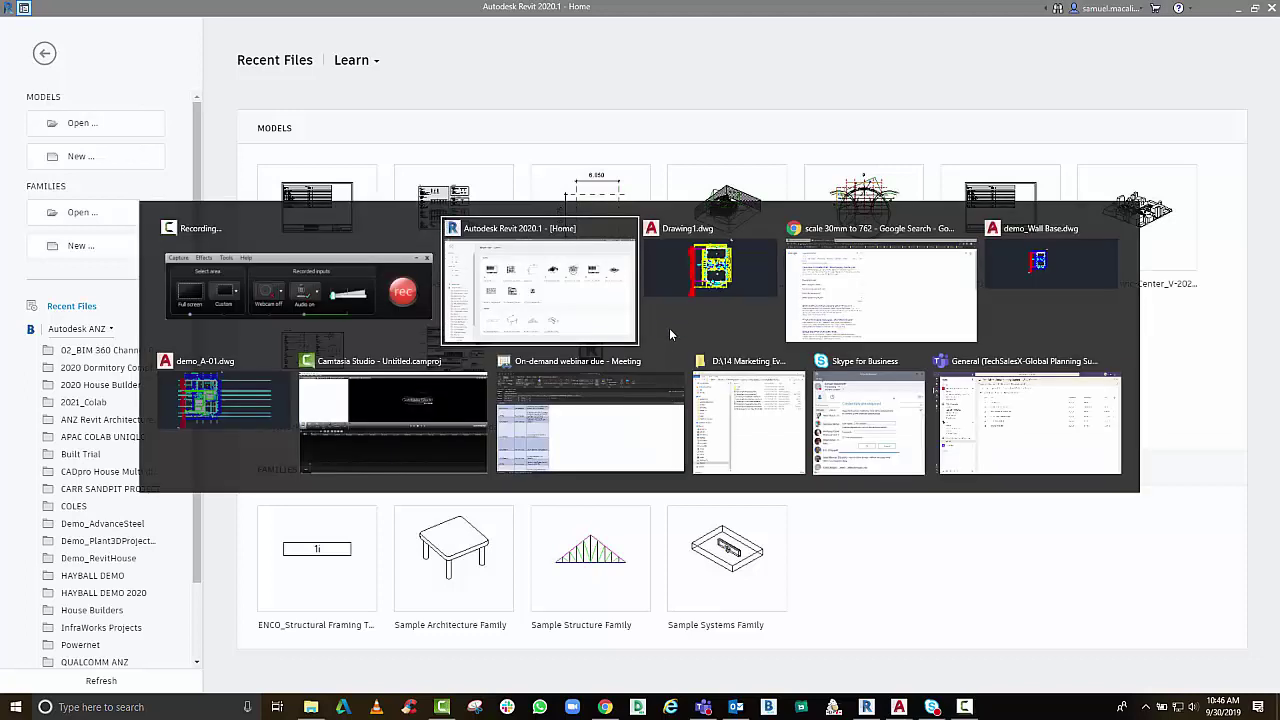
left_click(718, 285)
middle_click_drag(434, 277, 432, 240)
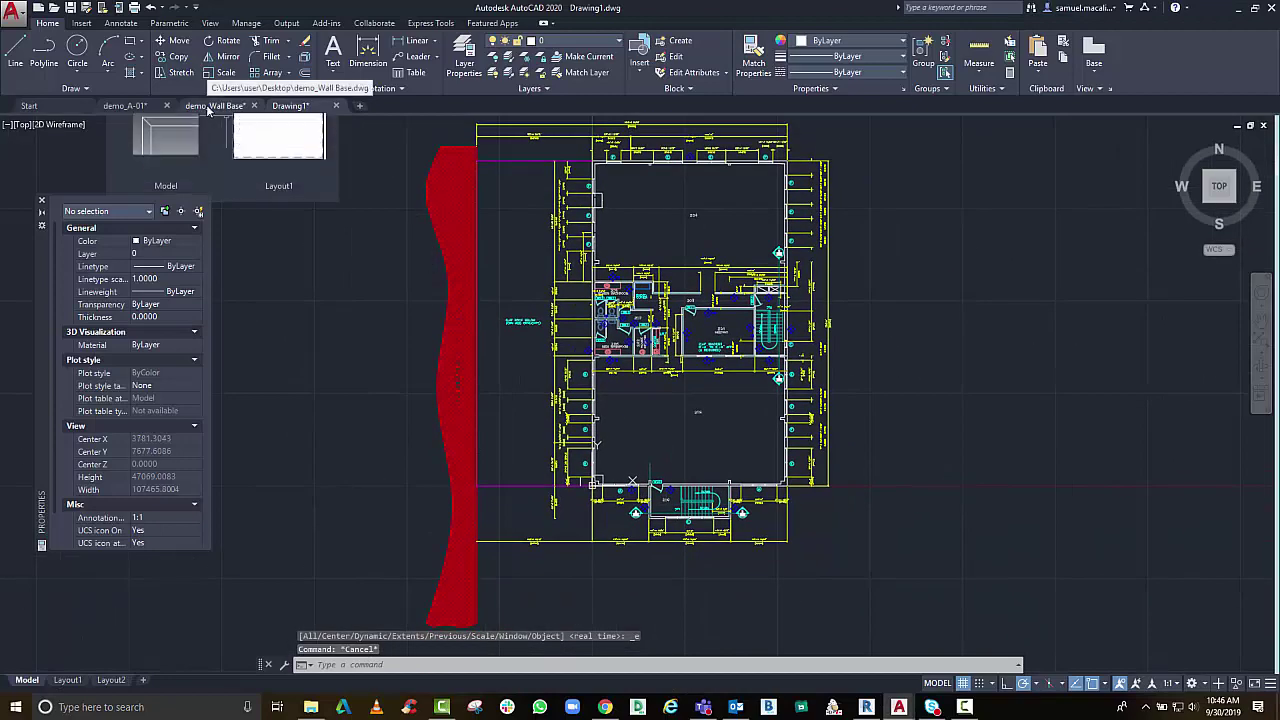
From AutoCAD's Start page, browse the Sheet Sets > Architectural samples, previewing A-02 and A-01, then cancel
left_click(30, 106)
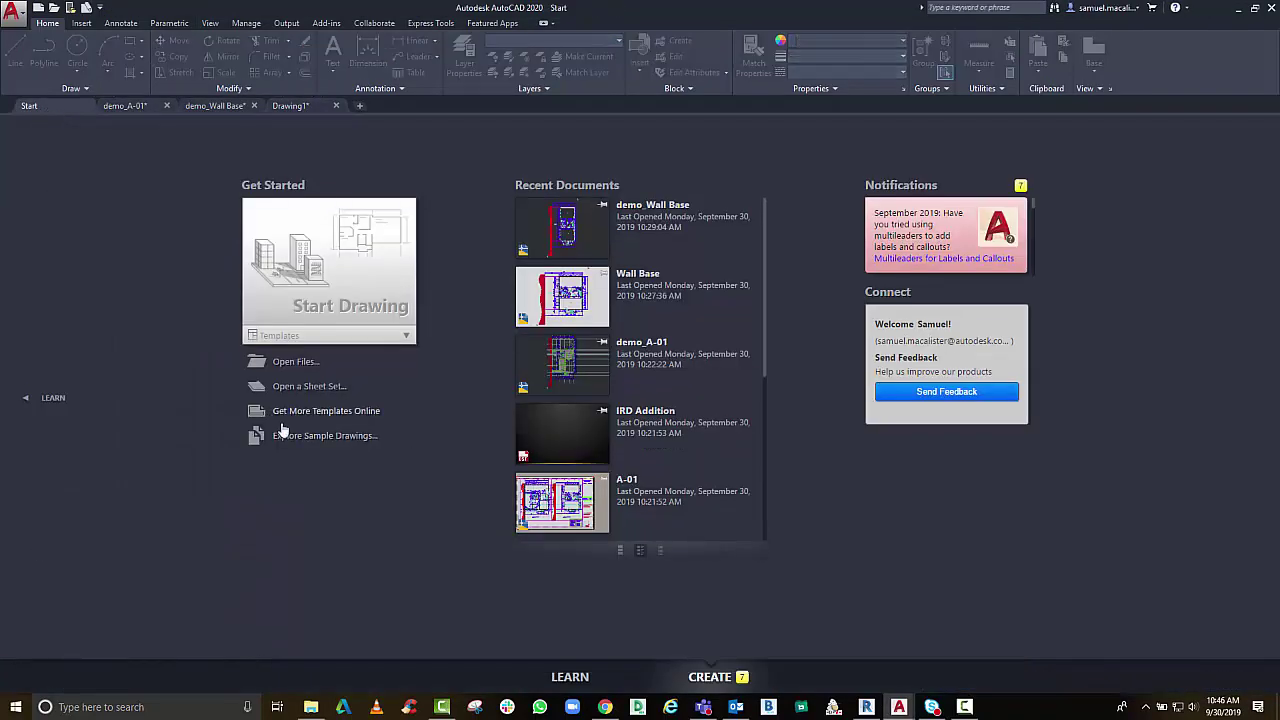
left_click(316, 436)
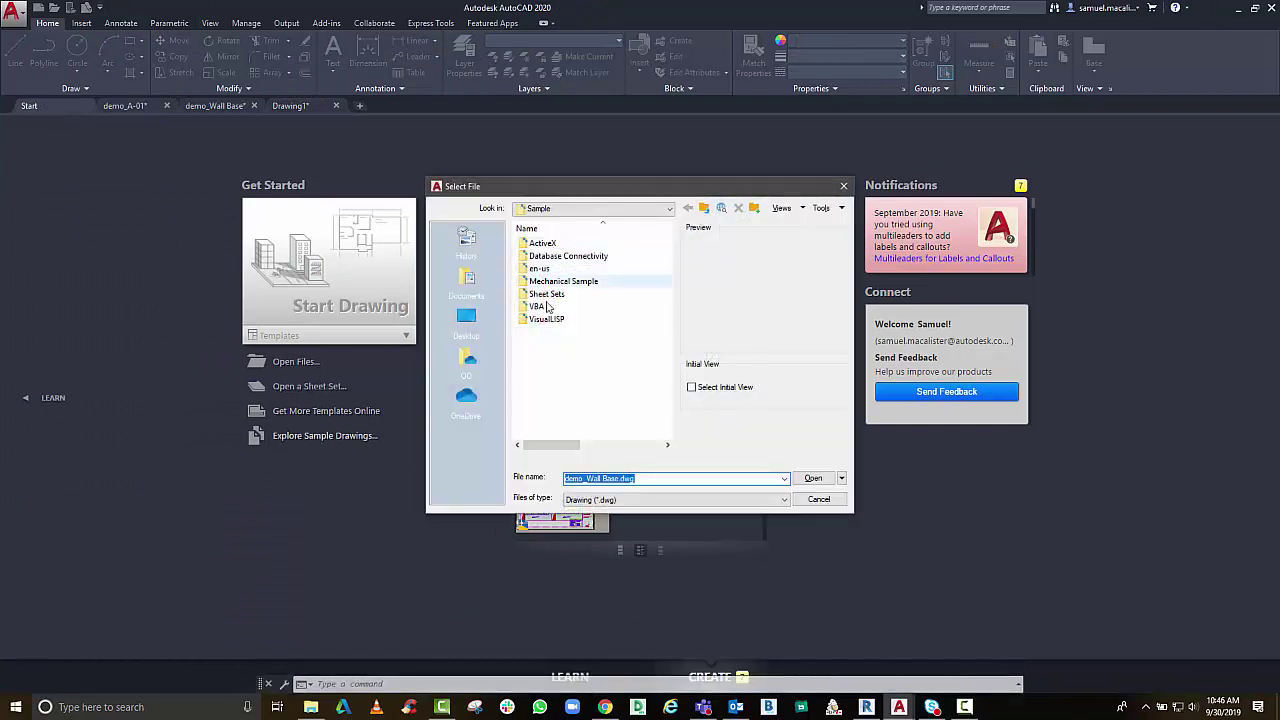
double_click(547, 297)
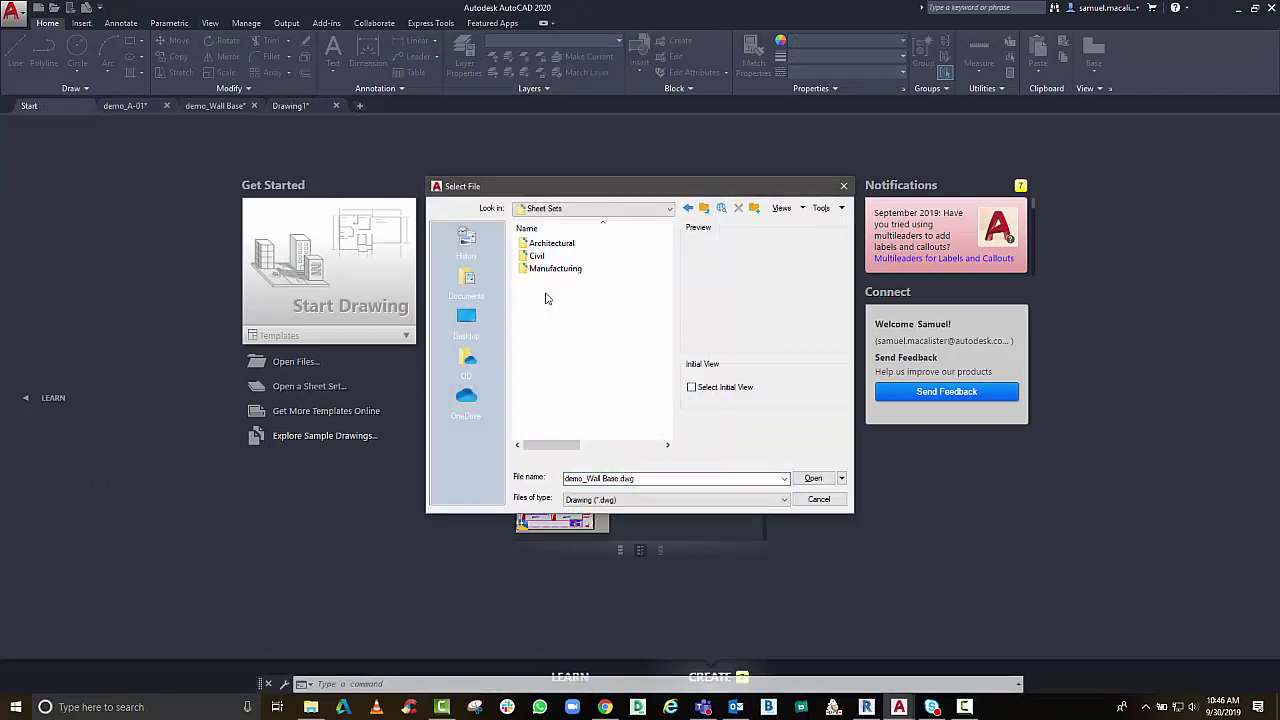
double_click(548, 243)
left_click(541, 268)
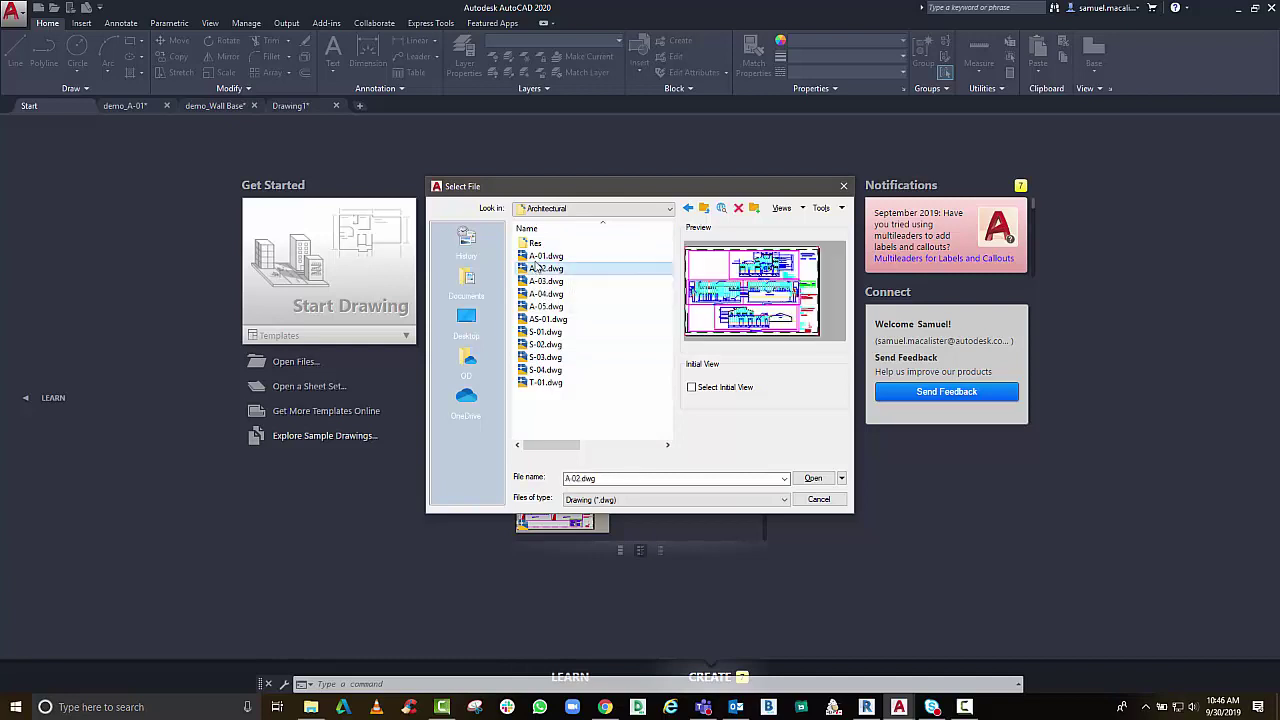
left_click(560, 257)
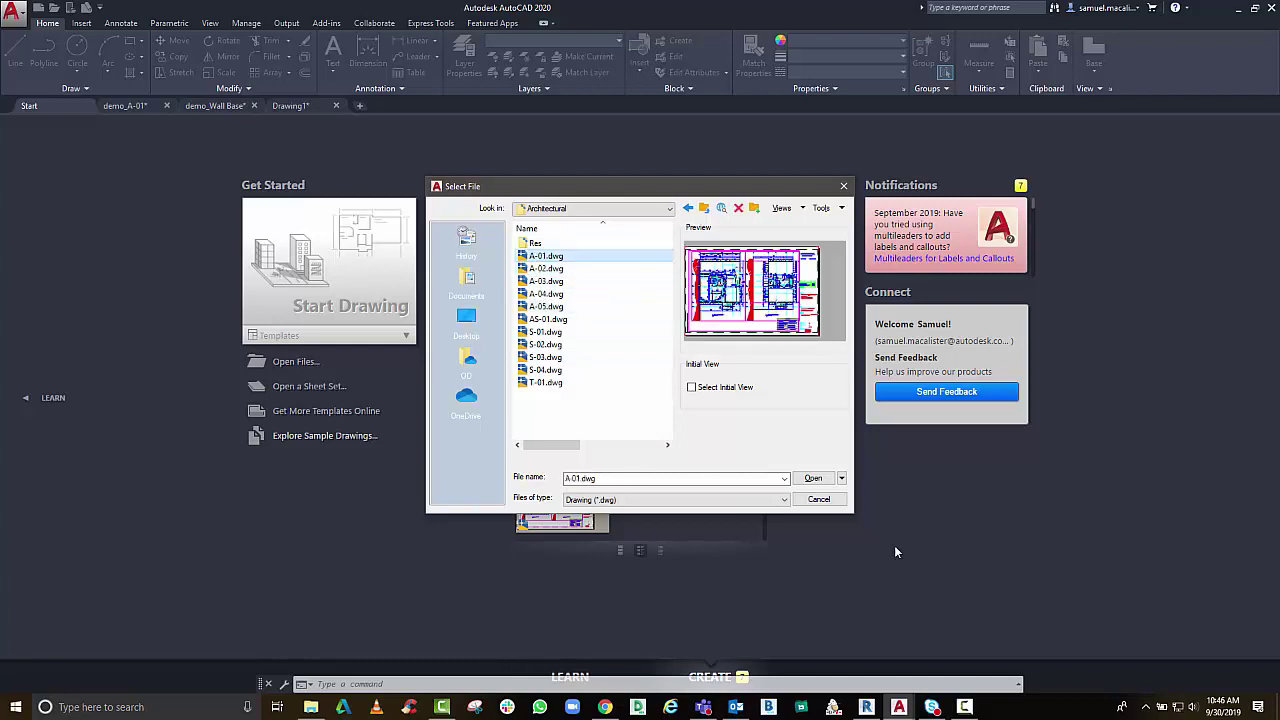
left_click(819, 499)
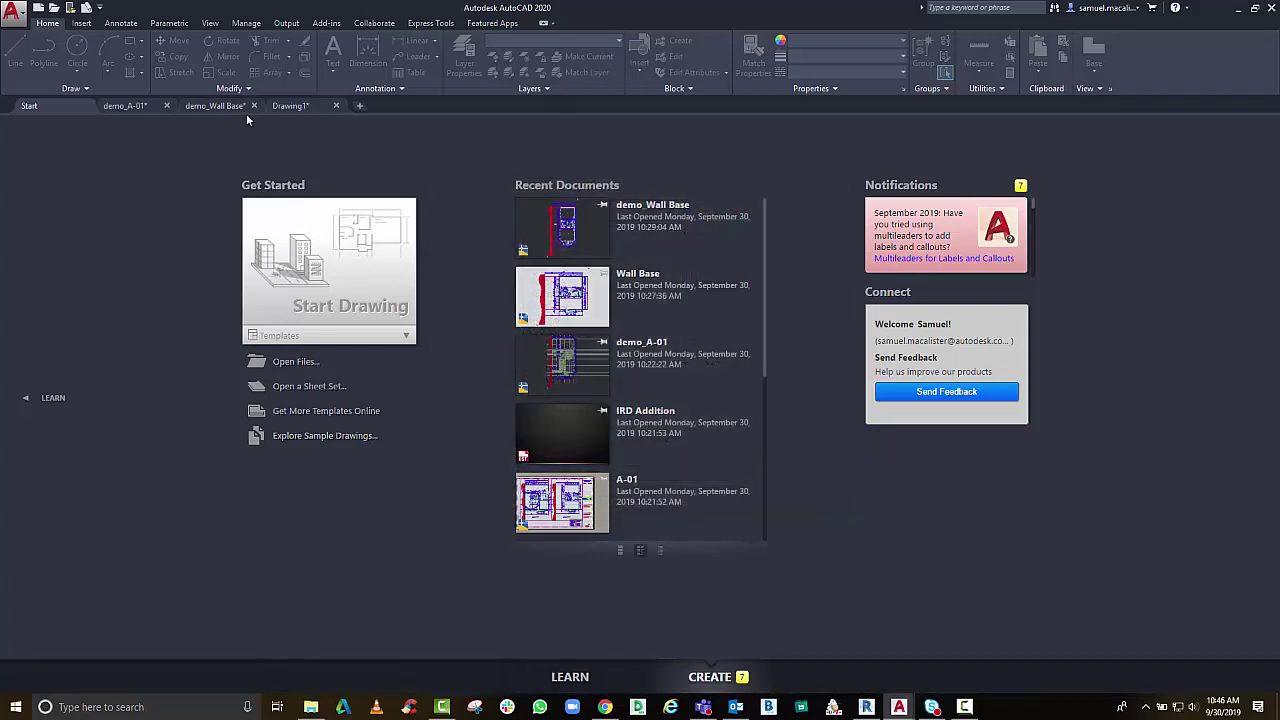
Return to Drawing1, zoom to the lower-left wall corner and check grid bubble E's properties
left_click(290, 106)
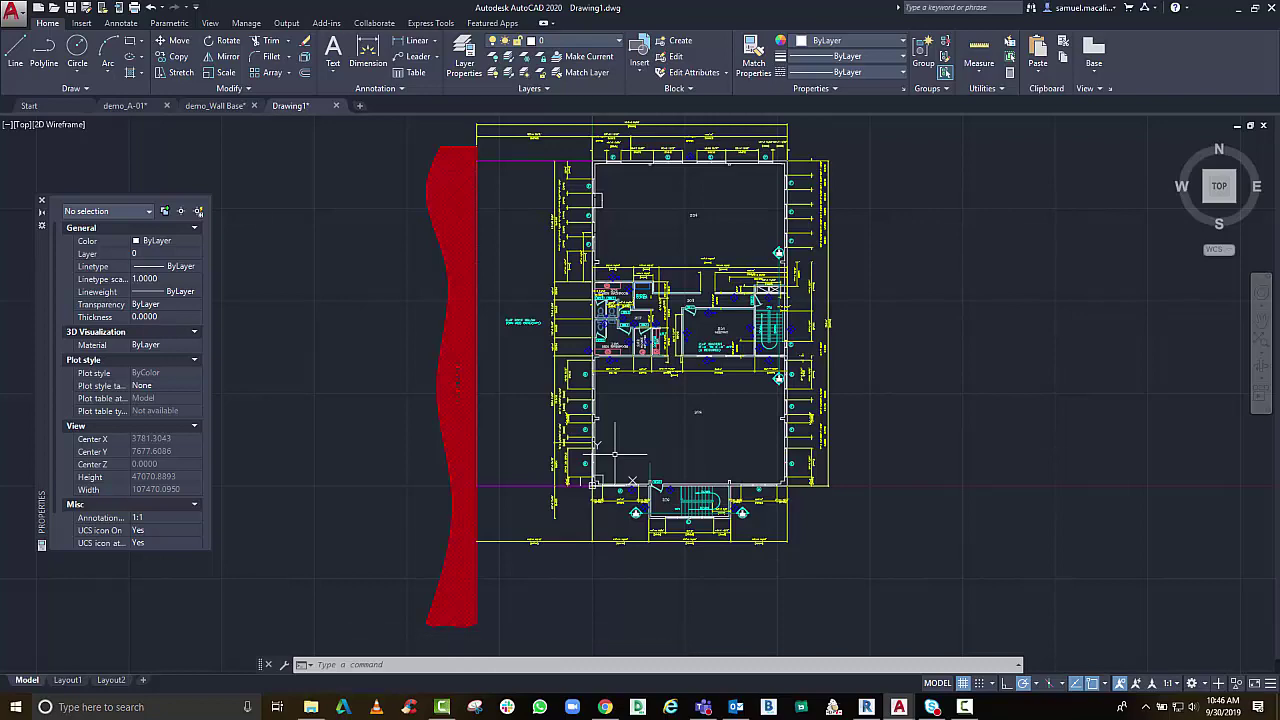
scroll(549, 463, "up", 5)
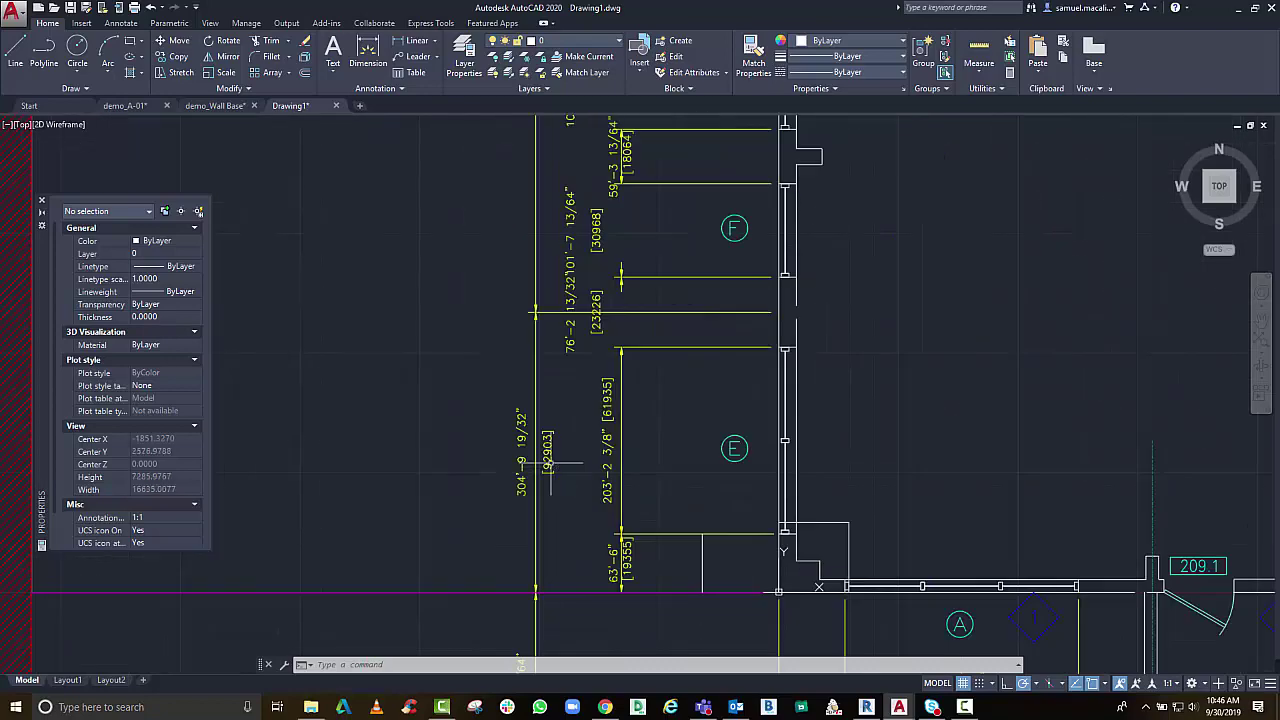
middle_click_drag(549, 463, 478, 401)
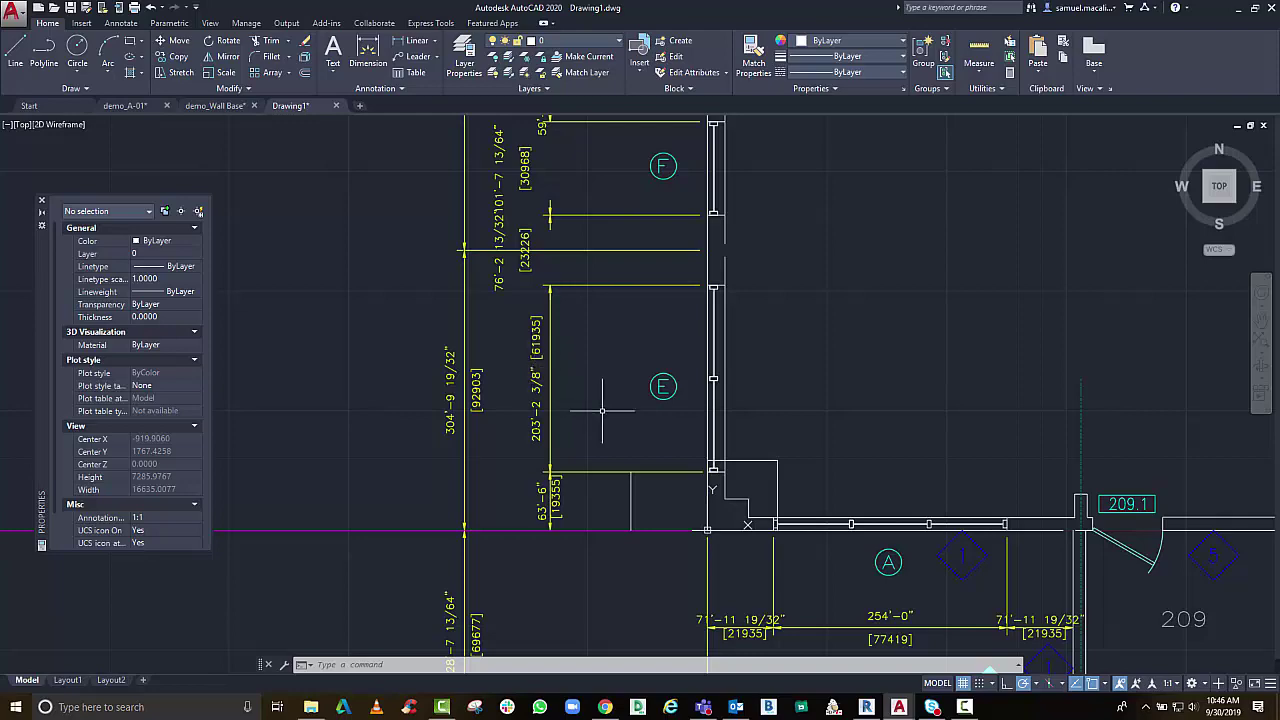
scroll(602, 410, "down", 2)
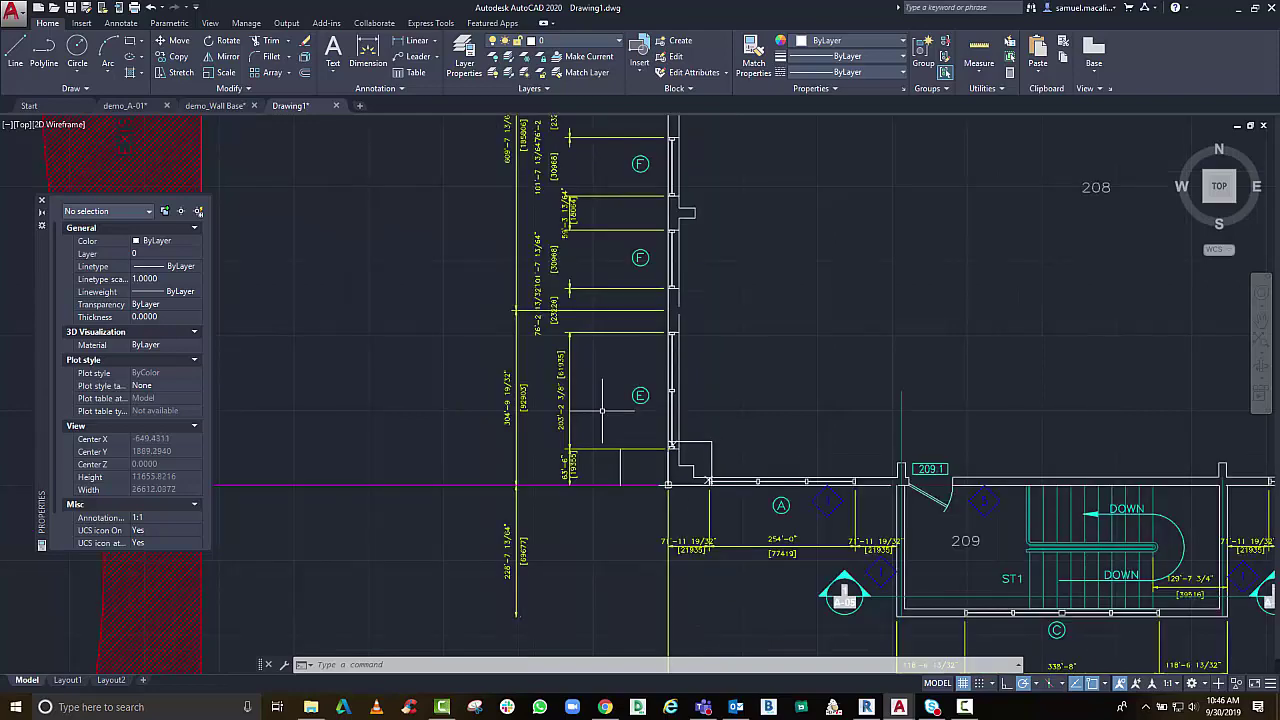
scroll(602, 410, "up", 4)
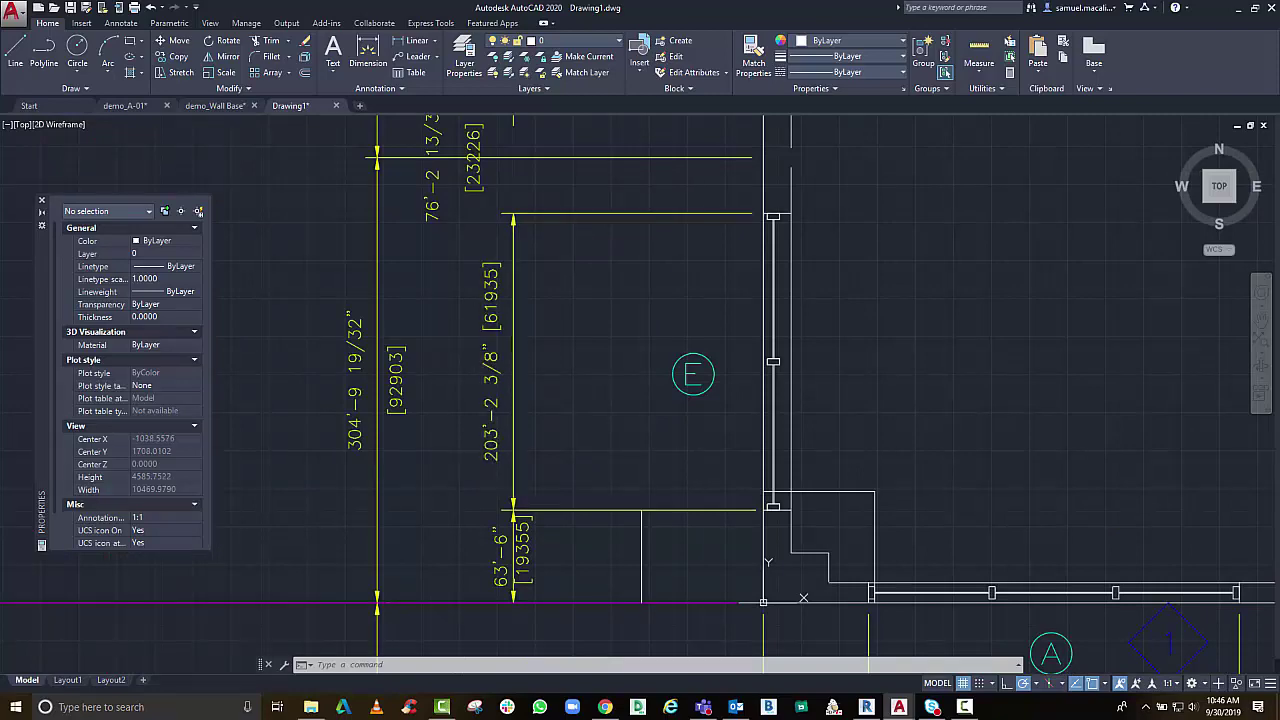
left_click(692, 375)
key("Escape")
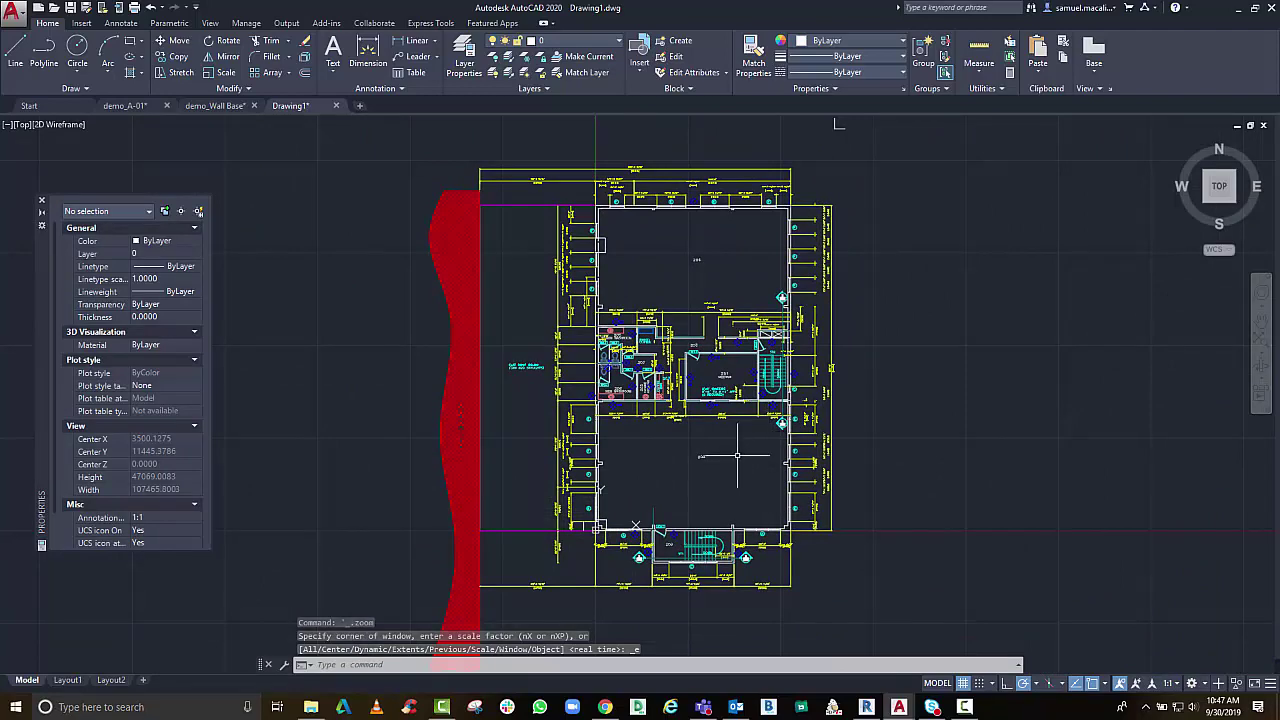
Zoom in and out around the plan's rooms and dimensions, then zoom to the full building extents
scroll(737, 455, "up", 2)
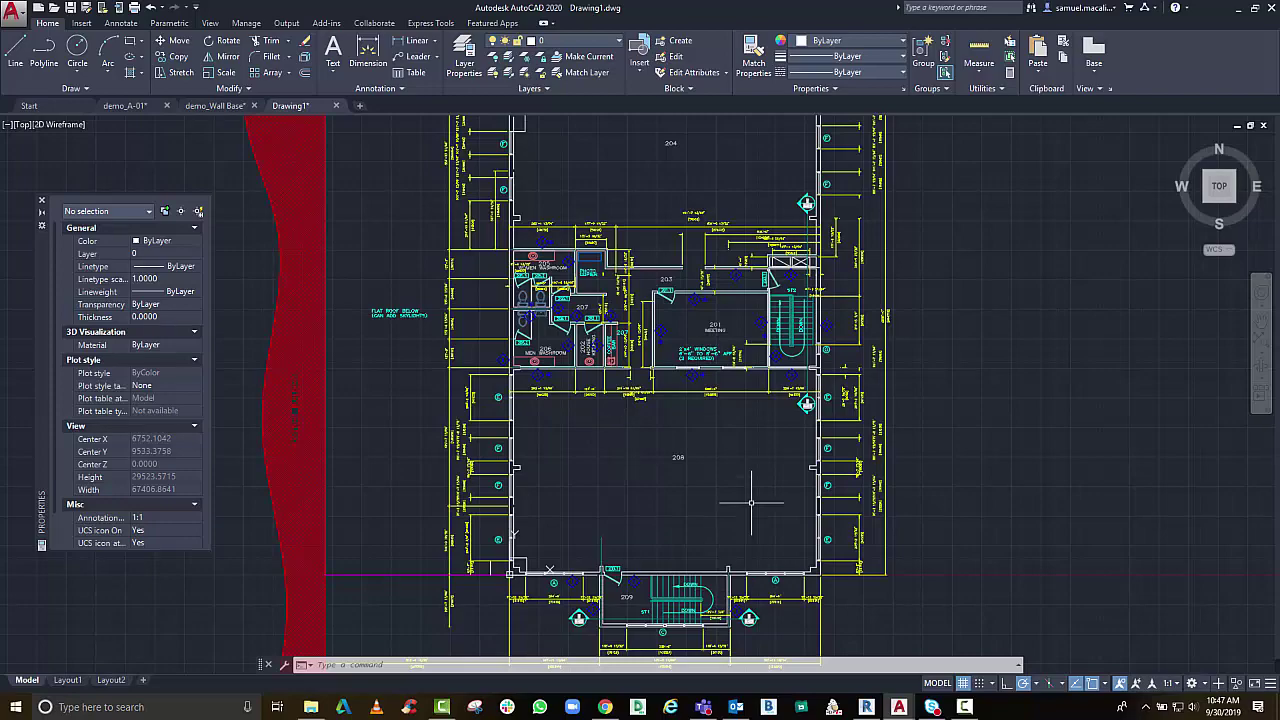
scroll(619, 373, "up", 1)
scroll(611, 339, "up", 3)
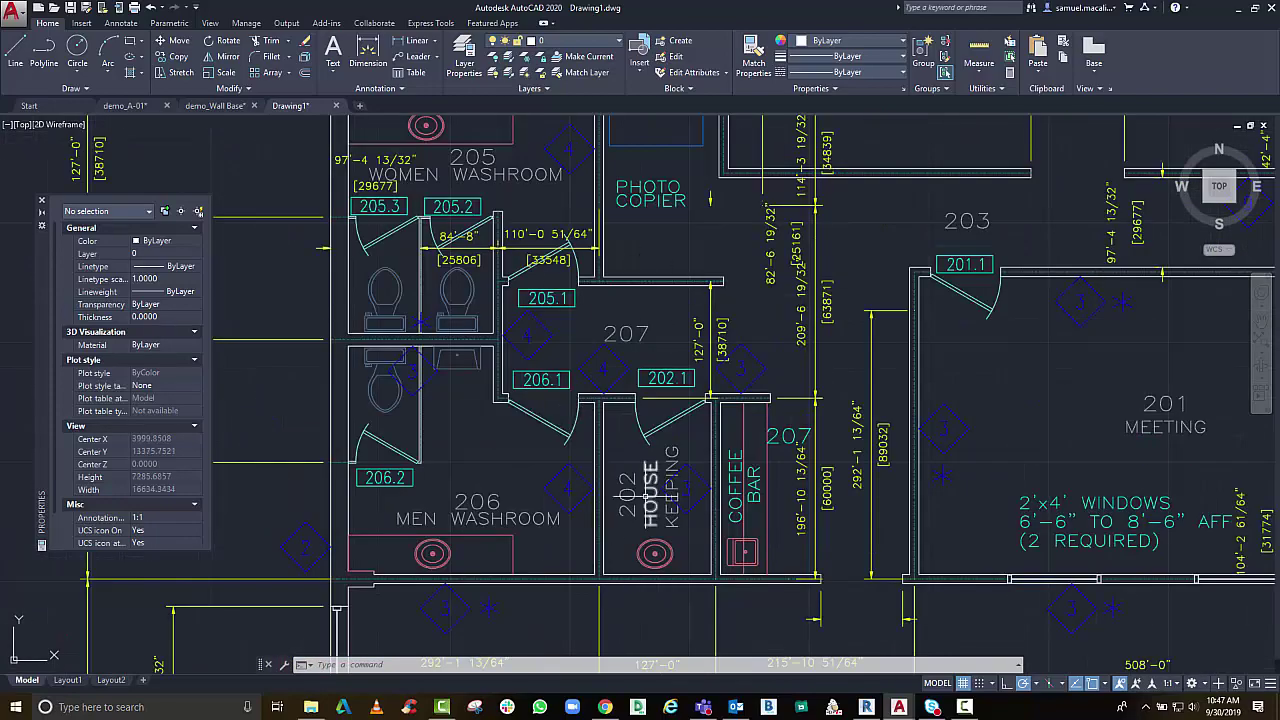
scroll(645, 497, "down", 3)
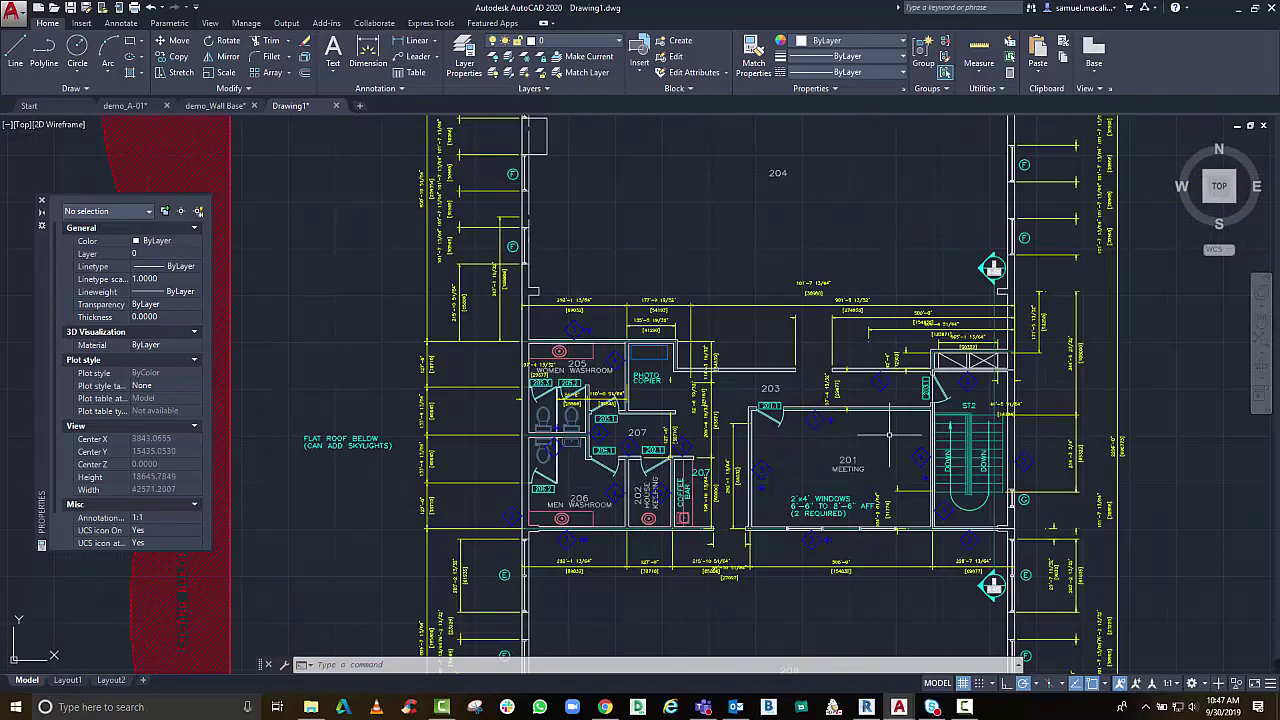
scroll(889, 434, "down", 1)
scroll(760, 424, "down", 2)
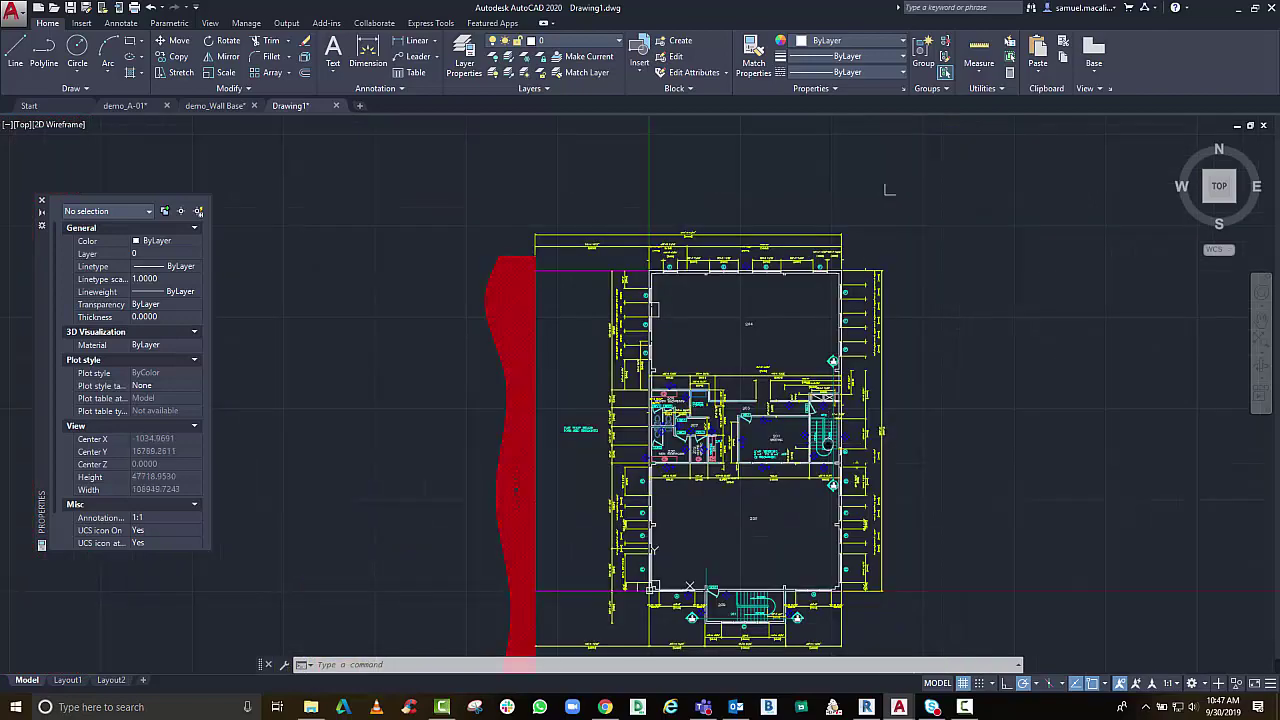
scroll(700, 560, "up", 1)
scroll(690, 490, "up", 3)
scroll(755, 353, "down", 2)
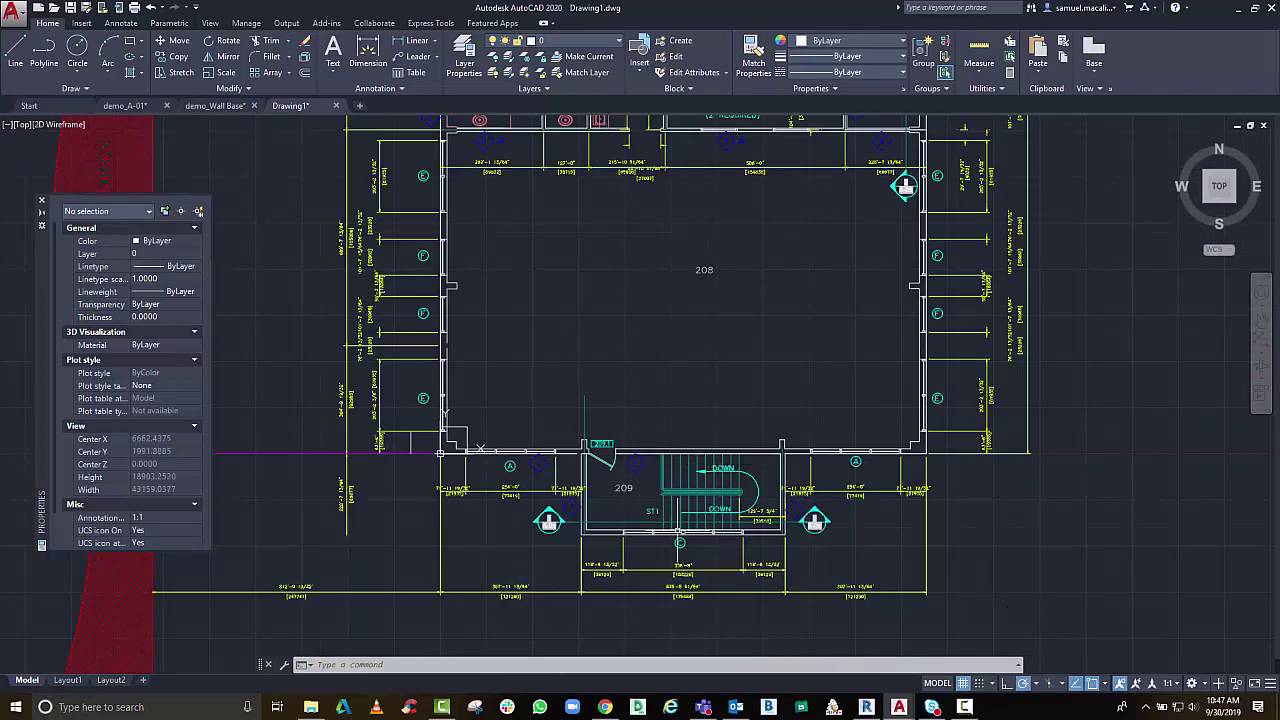
scroll(658, 488, "down", 2)
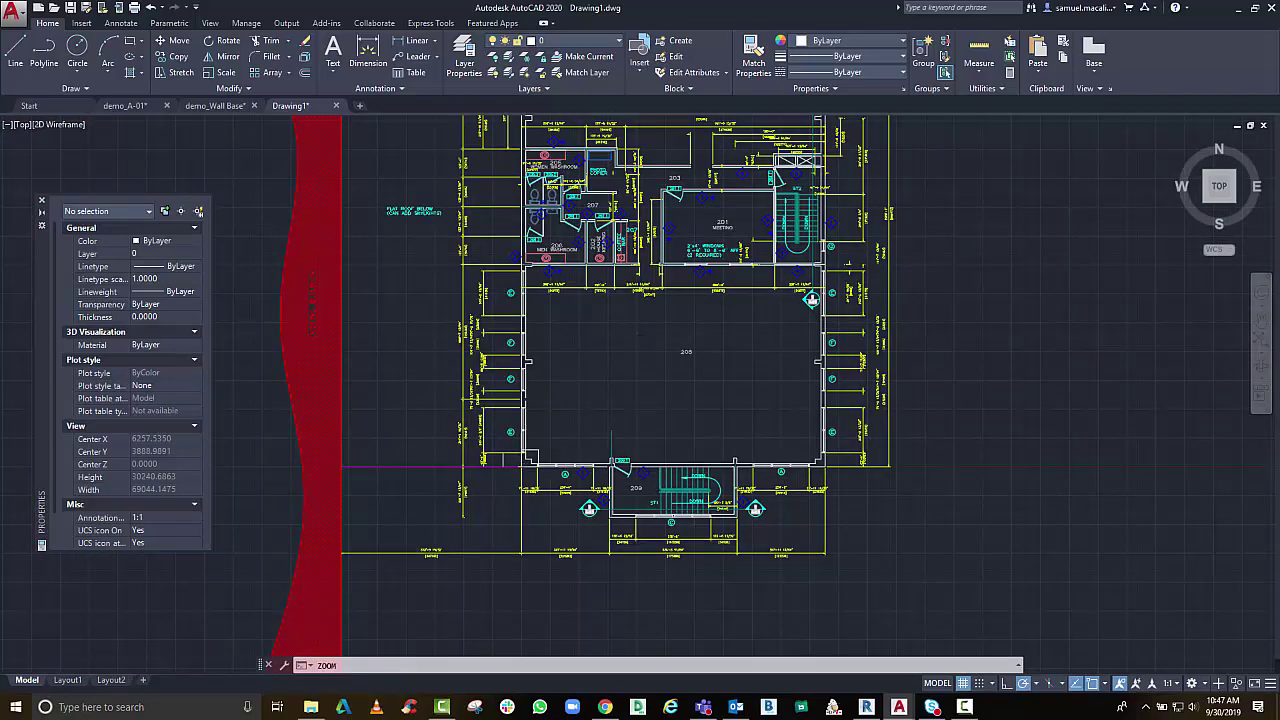
middle_click(611, 445)
middle_click(611, 445)
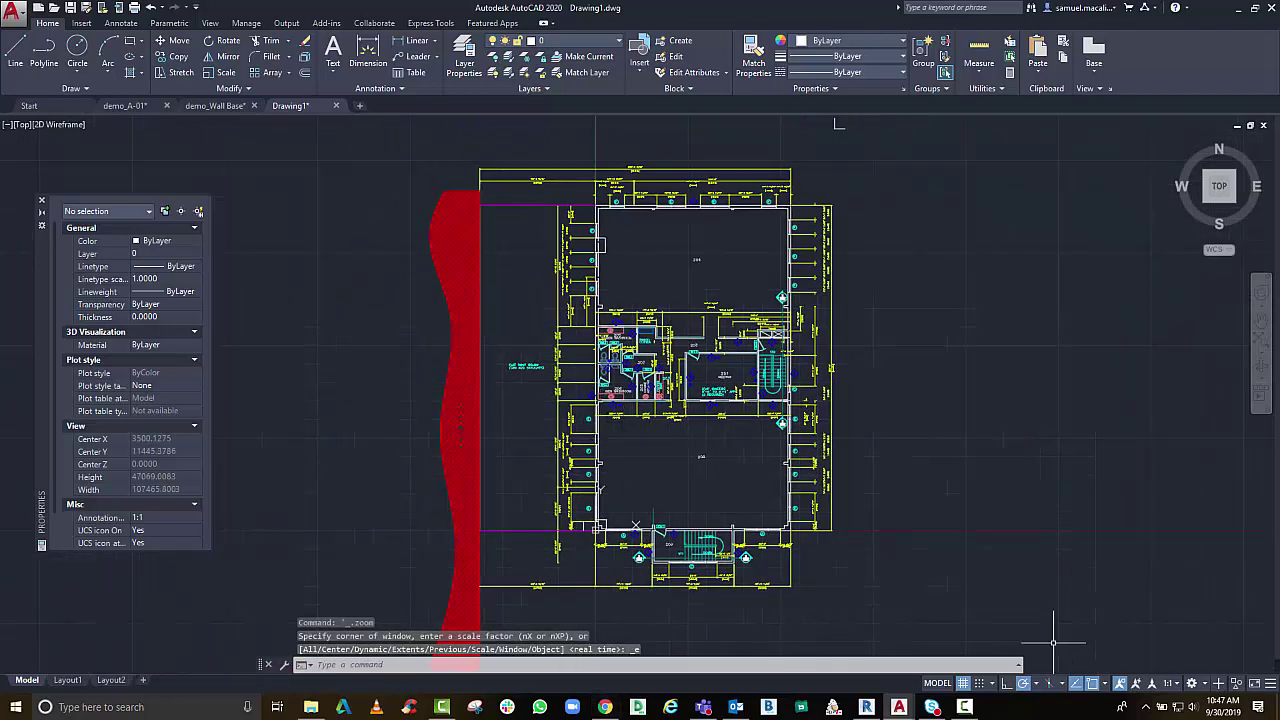
Back in Revit, create a new project based on AU_Metric_Template
mouse_move(868, 710)
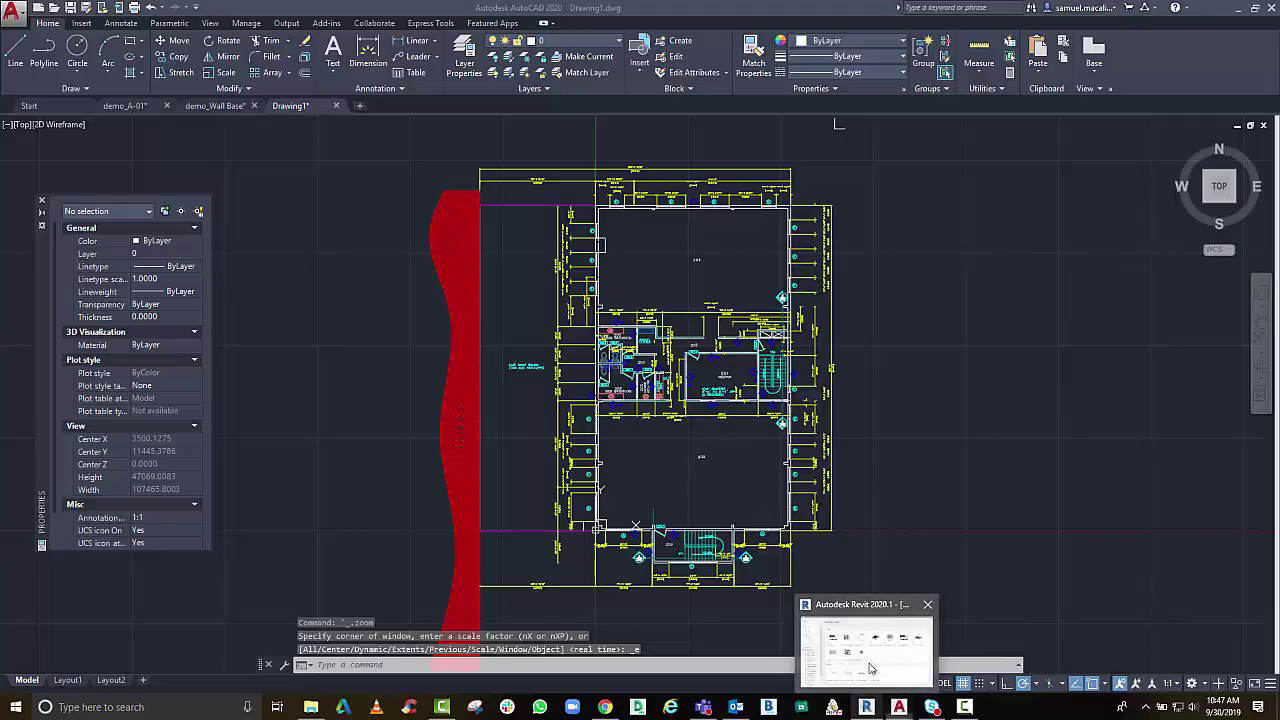
left_click(872, 669)
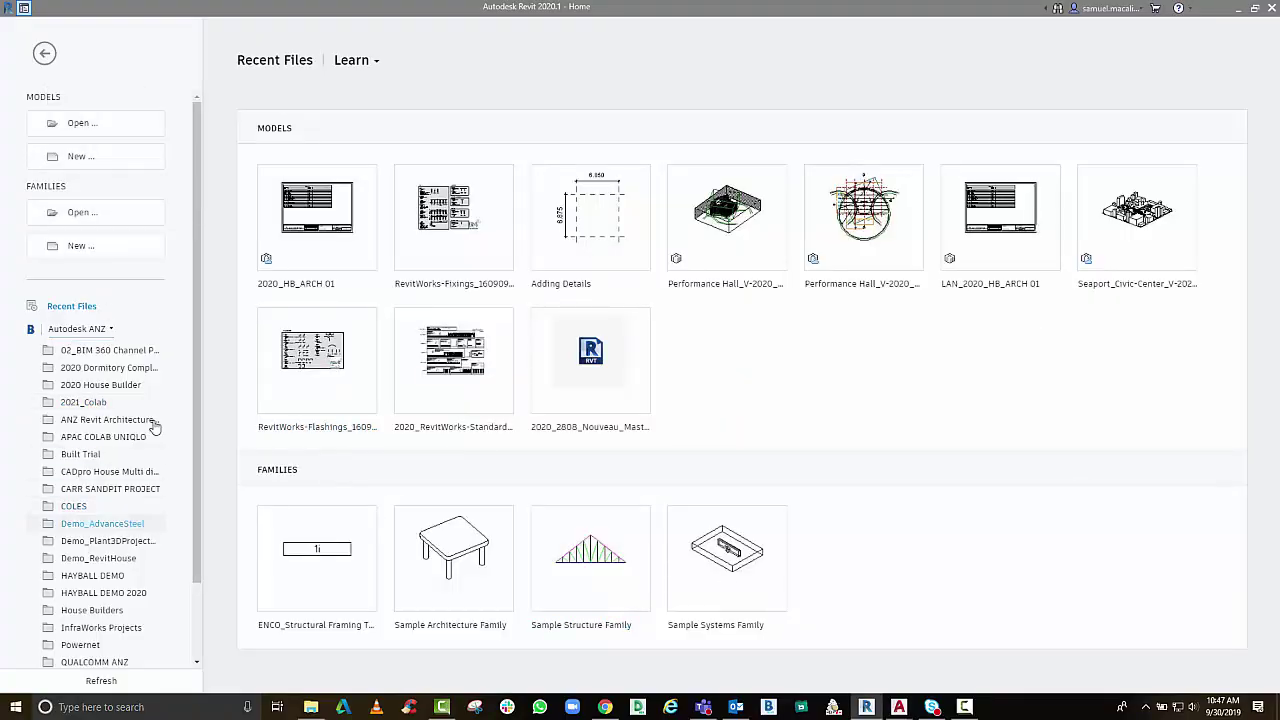
left_click(88, 160)
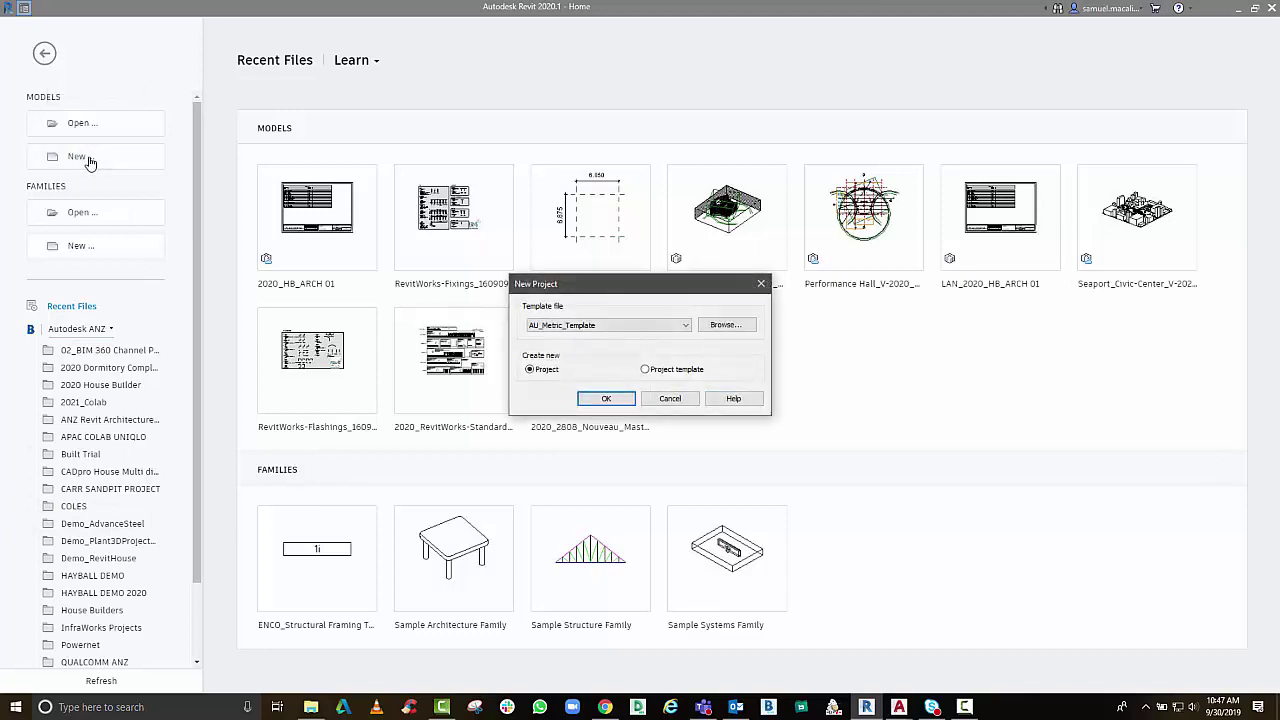
left_click(570, 326)
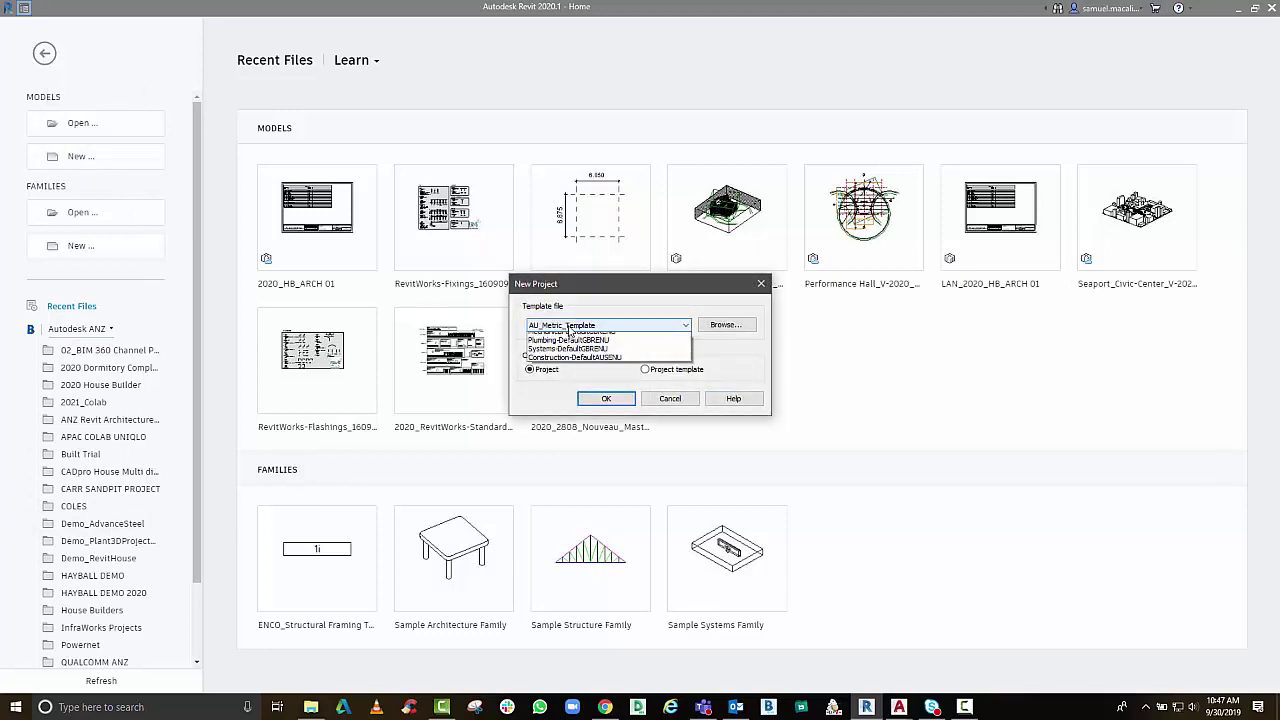
left_click(570, 326)
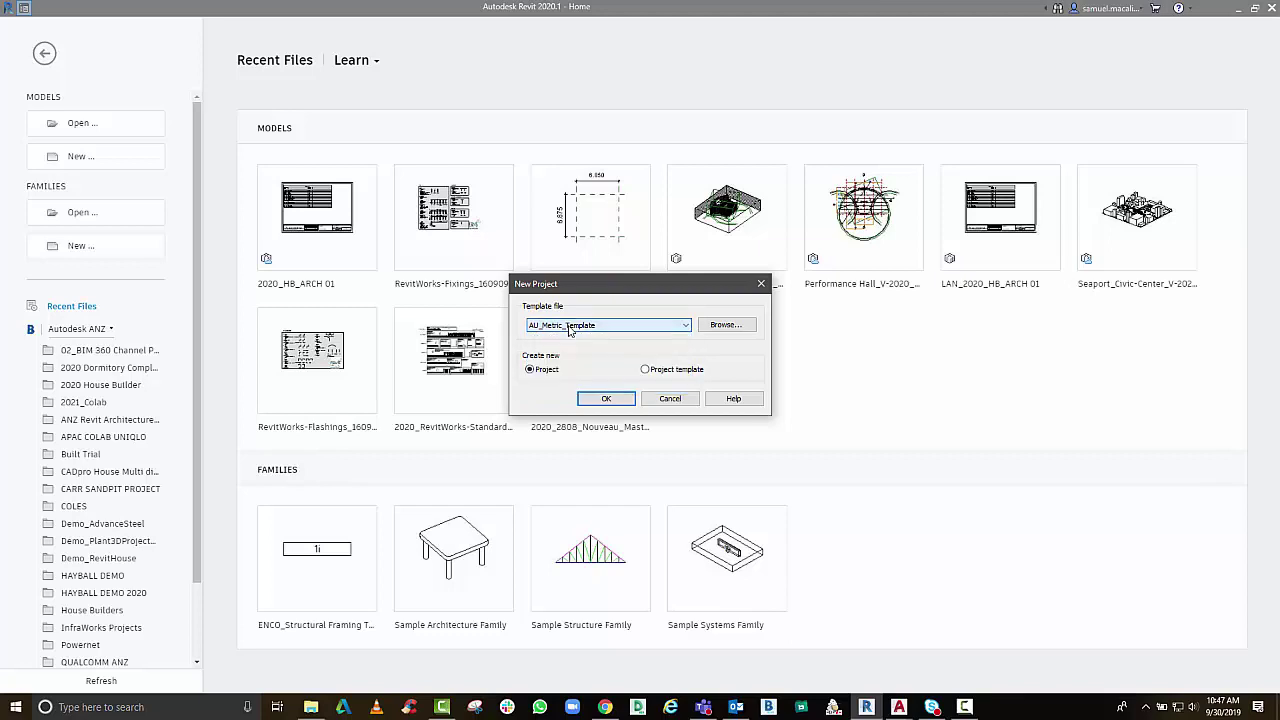
left_click(570, 326)
left_click(570, 326)
left_click(606, 399)
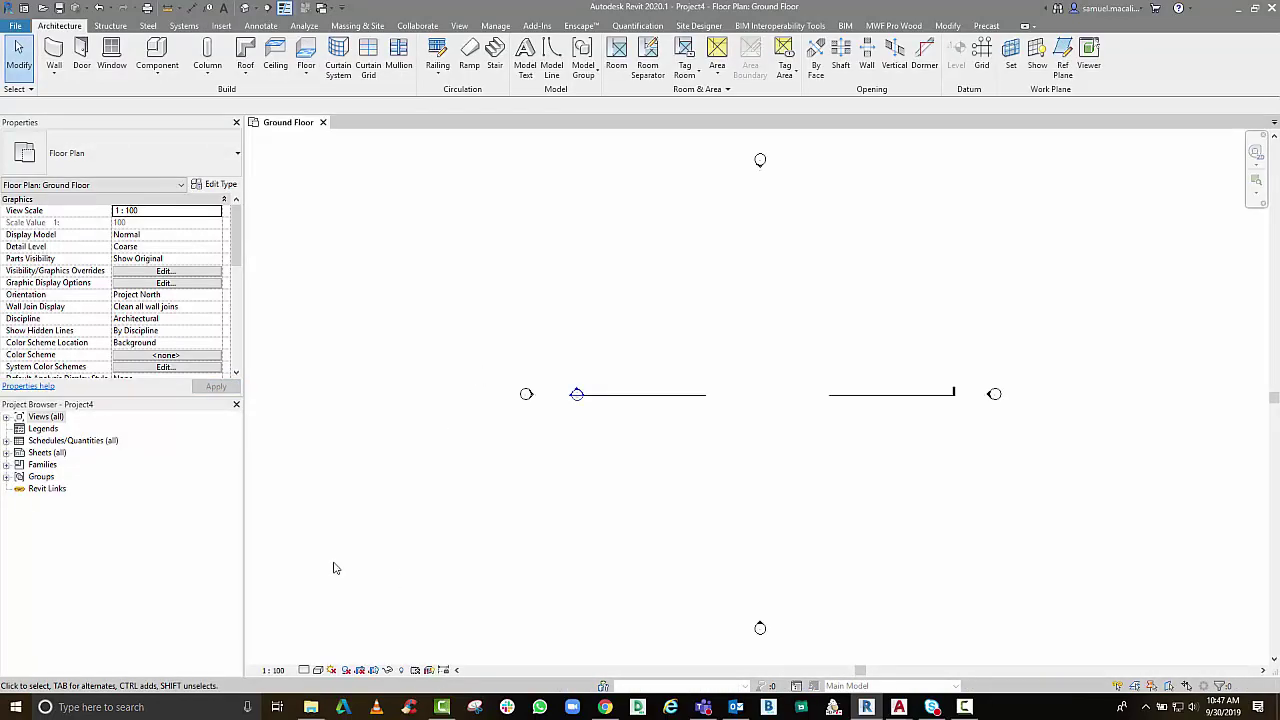
left_click(7, 417)
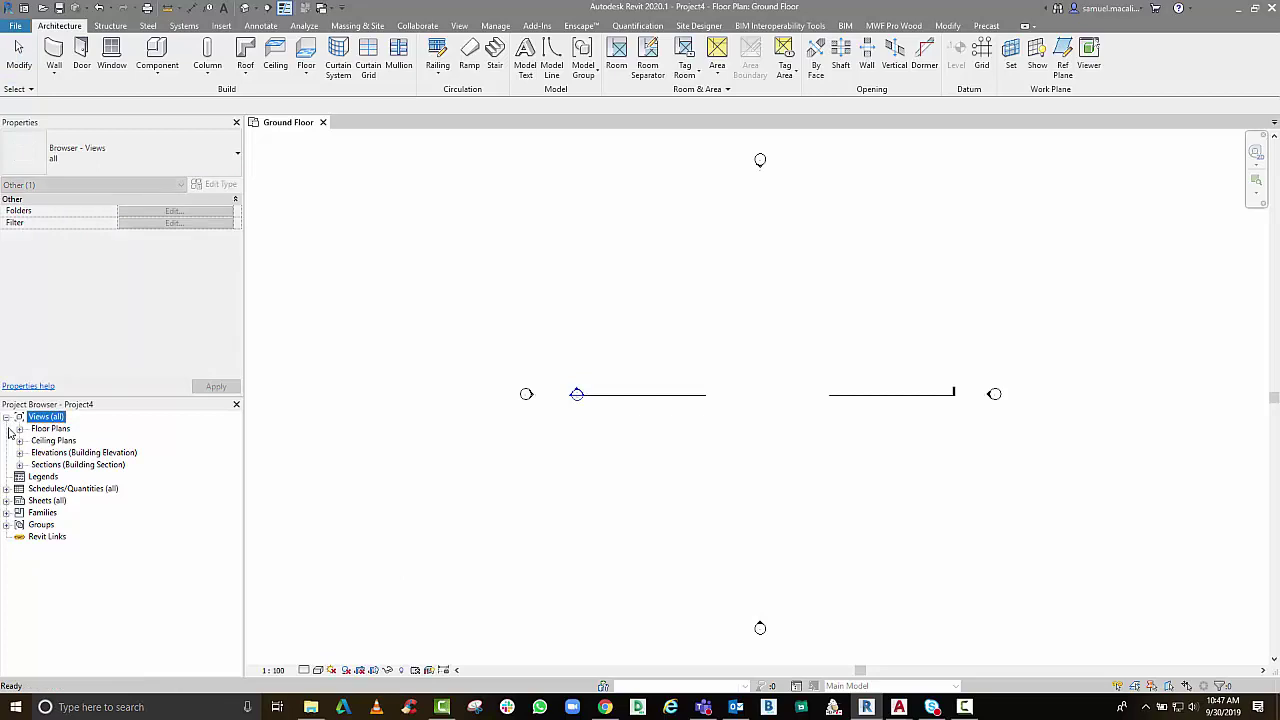
left_click(19, 429)
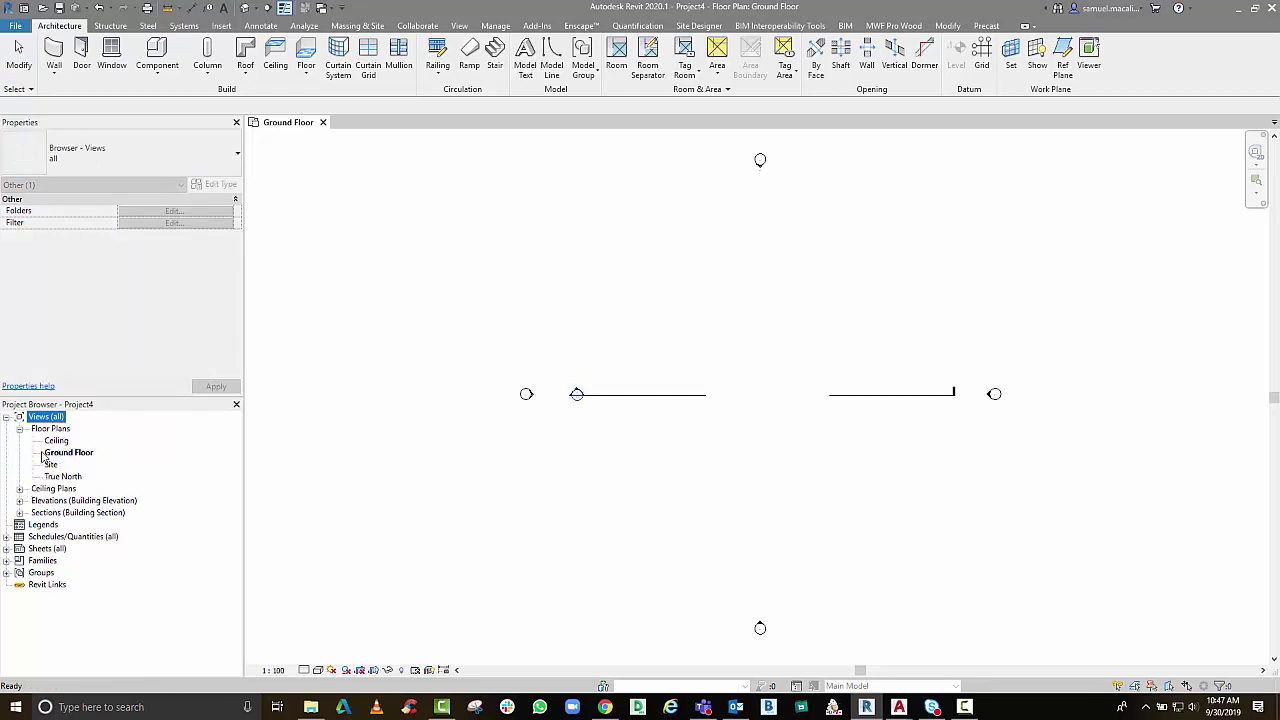
left_click(19, 489)
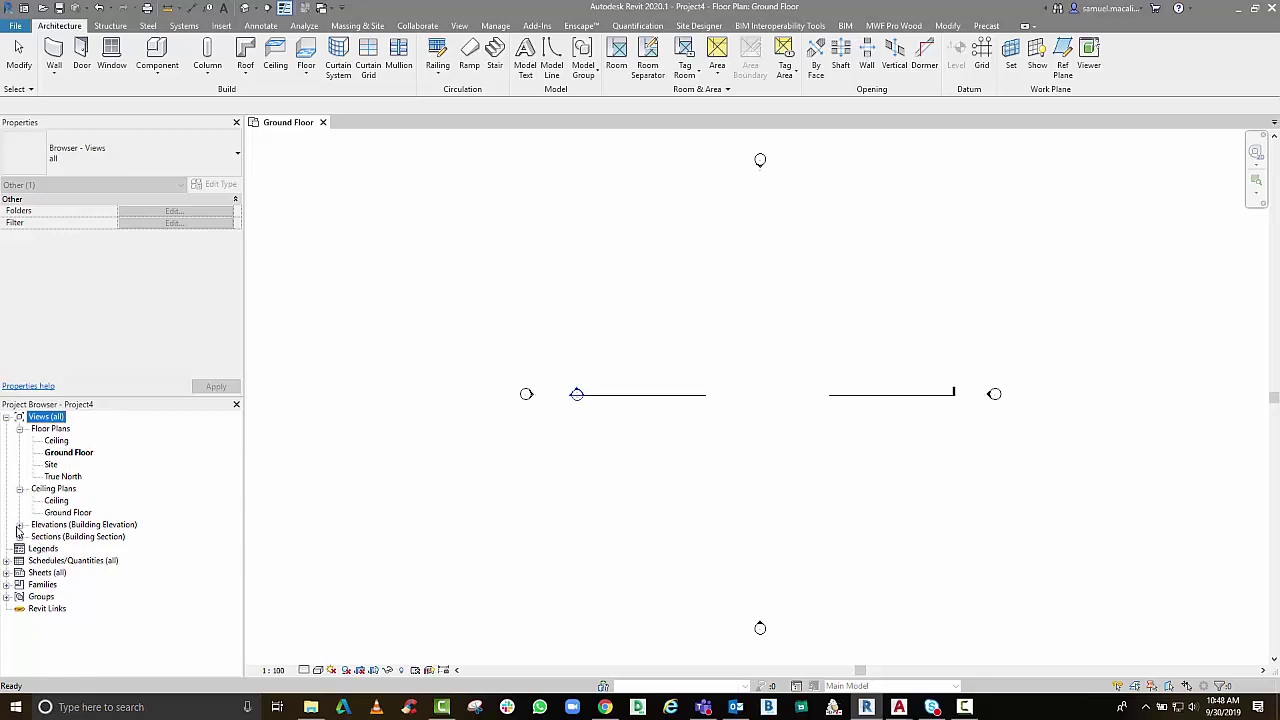
left_click(7, 585)
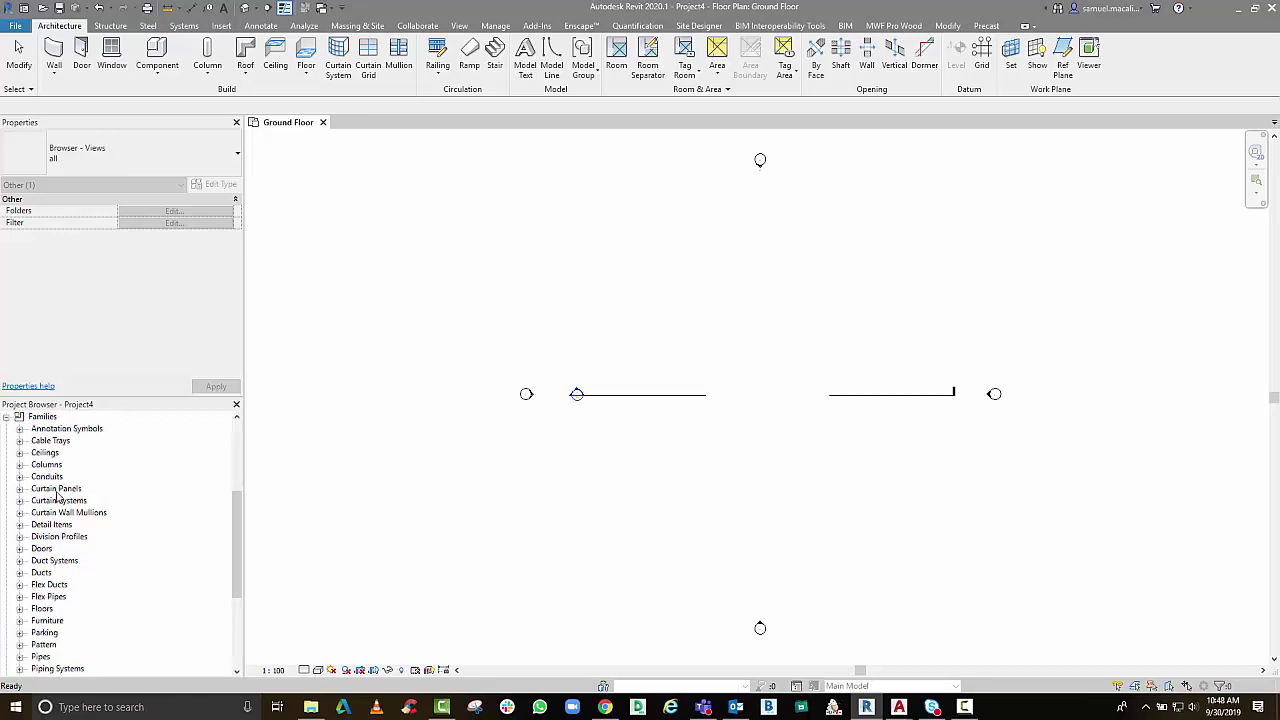
scroll(60, 496, "down", 3)
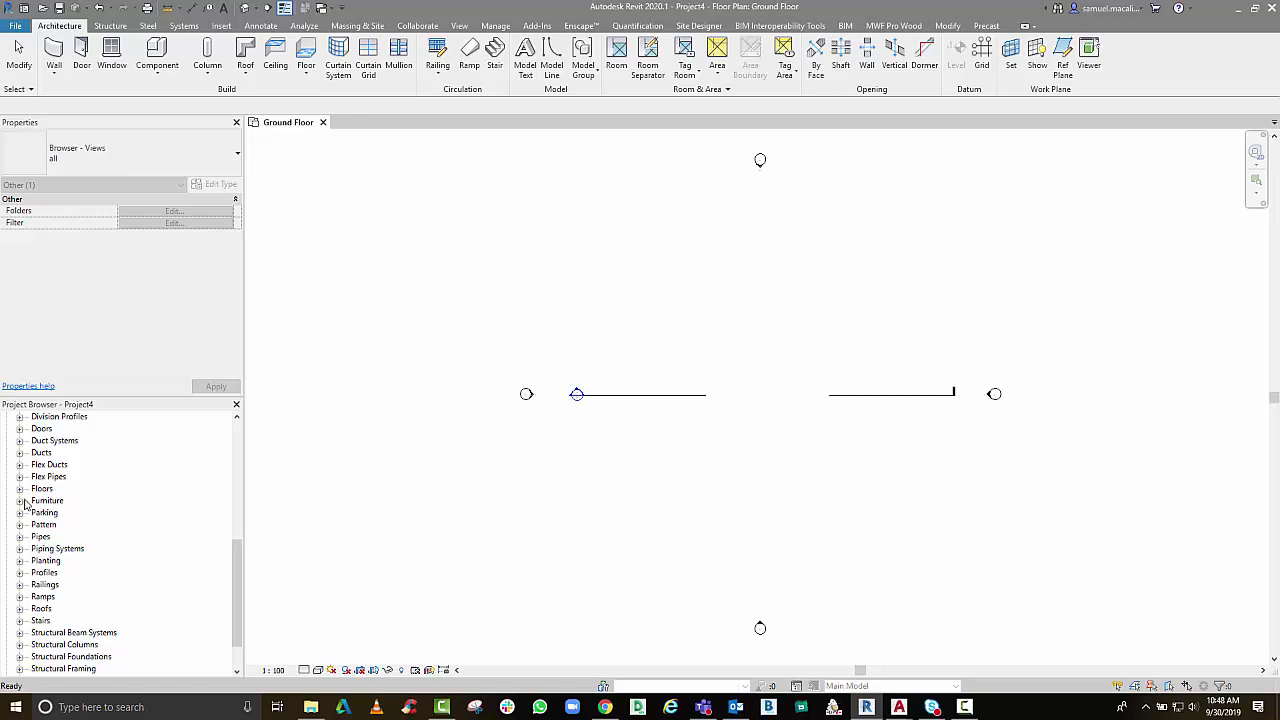
left_click(19, 500)
left_click(32, 512)
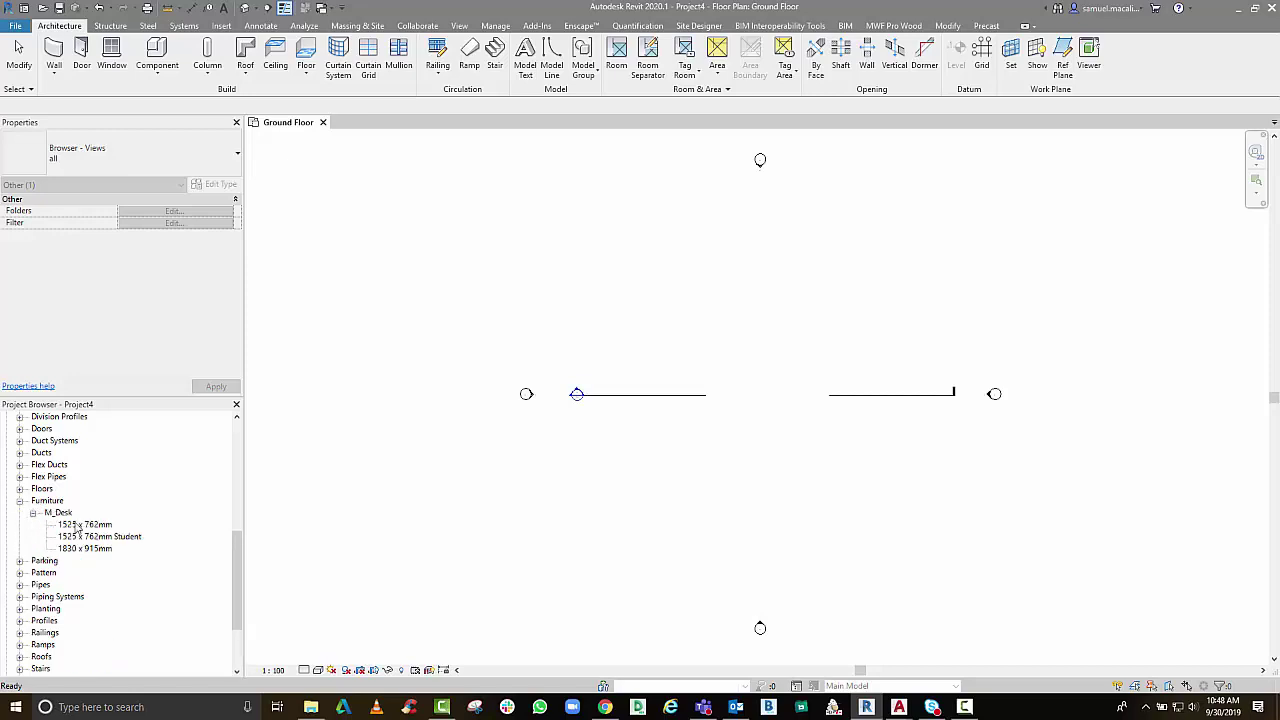
left_click(77, 525)
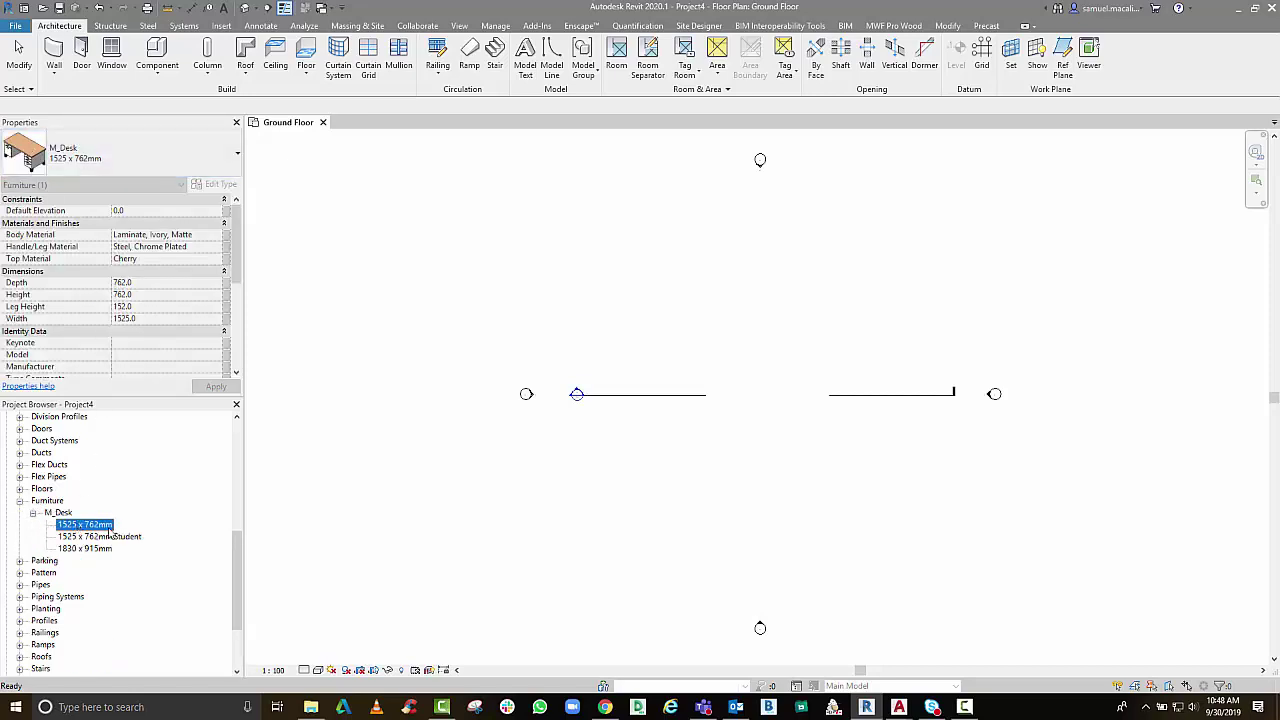
left_click(108, 537)
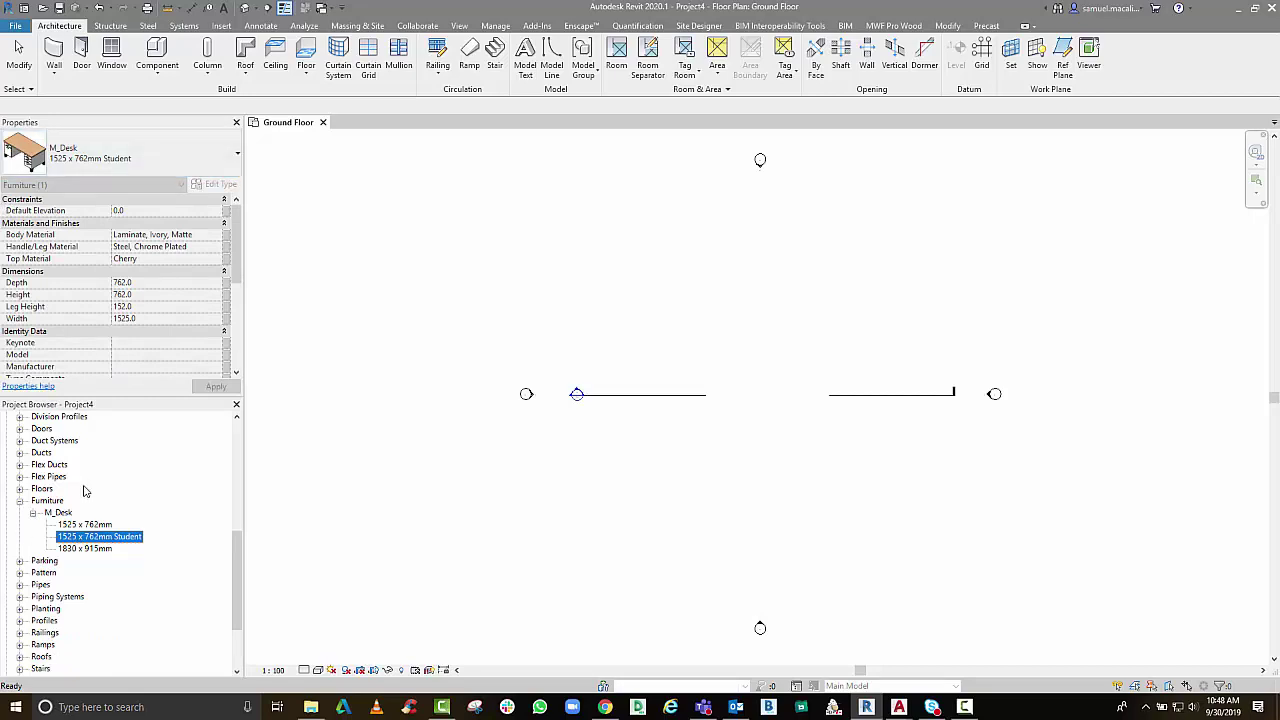
left_click(86, 548)
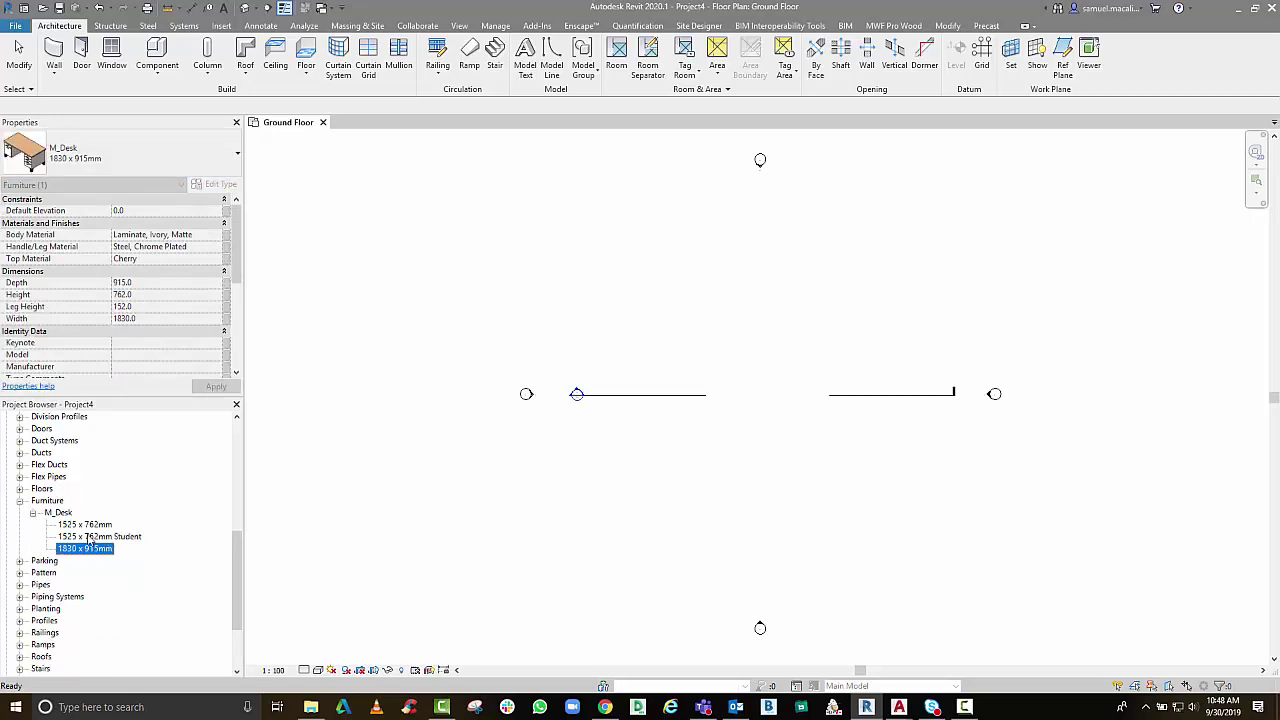
left_click(84, 525)
left_click(79, 537)
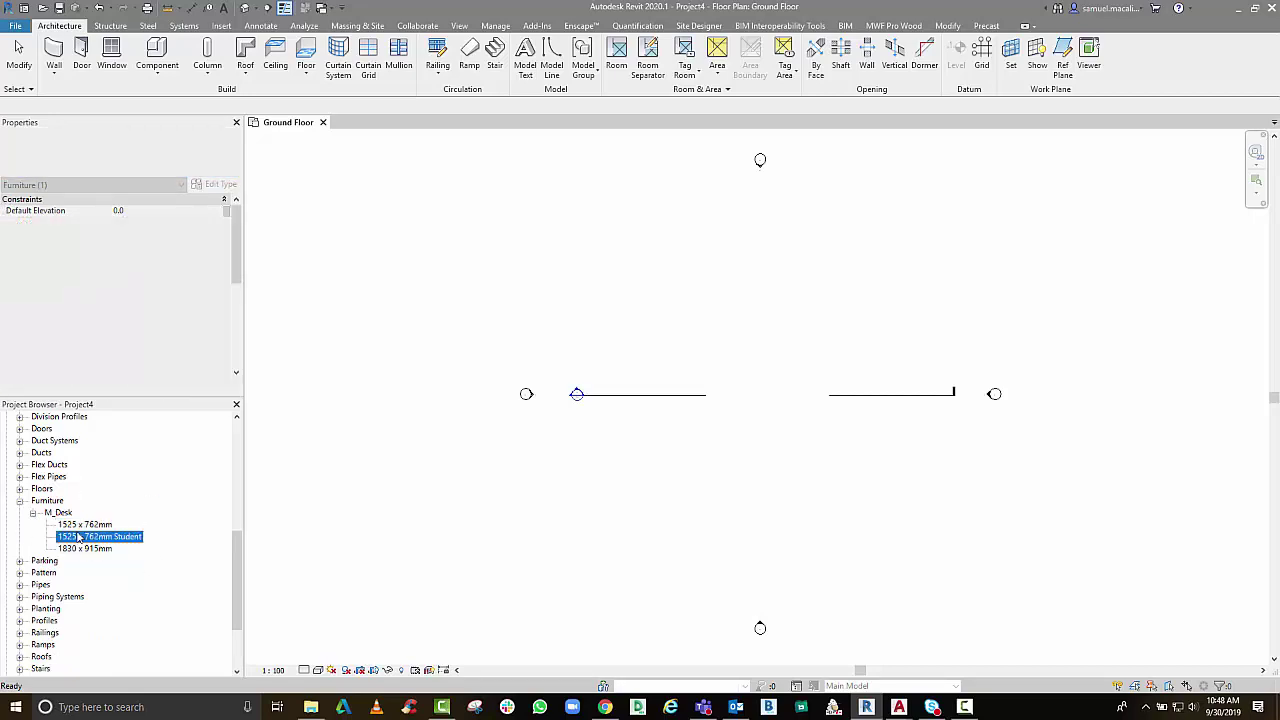
left_click(80, 547)
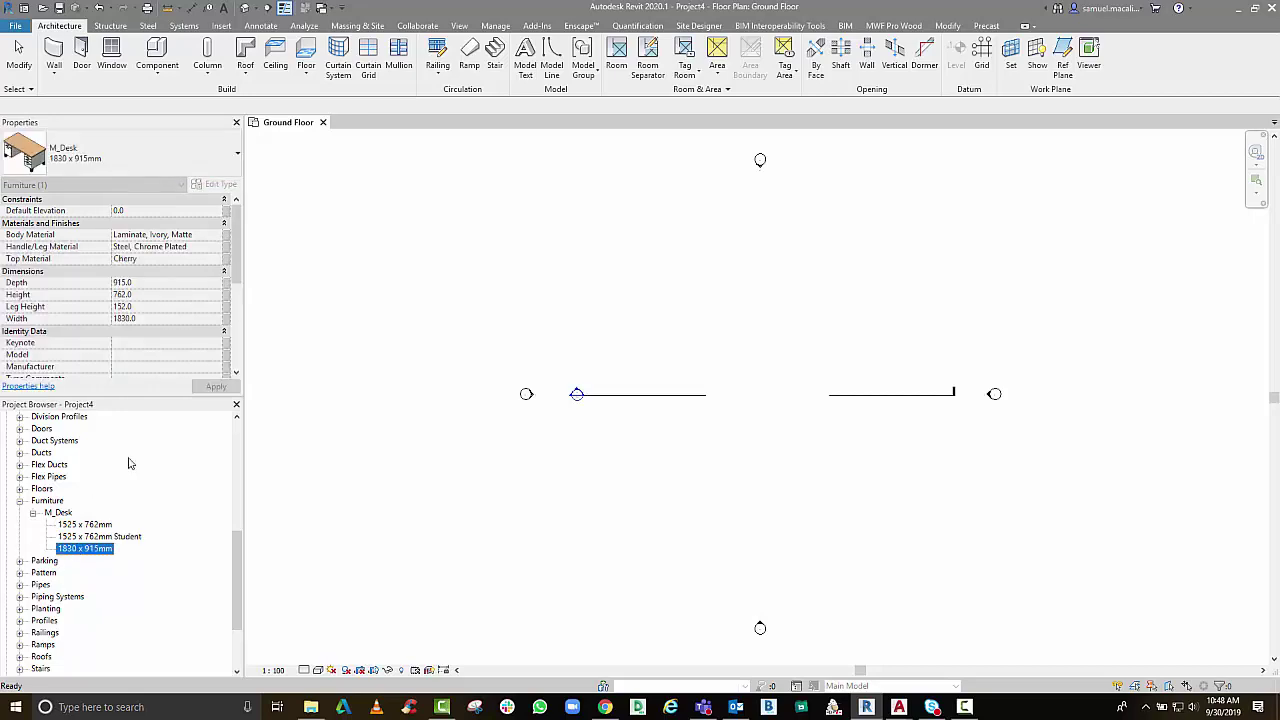
scroll(137, 544, "up", 2)
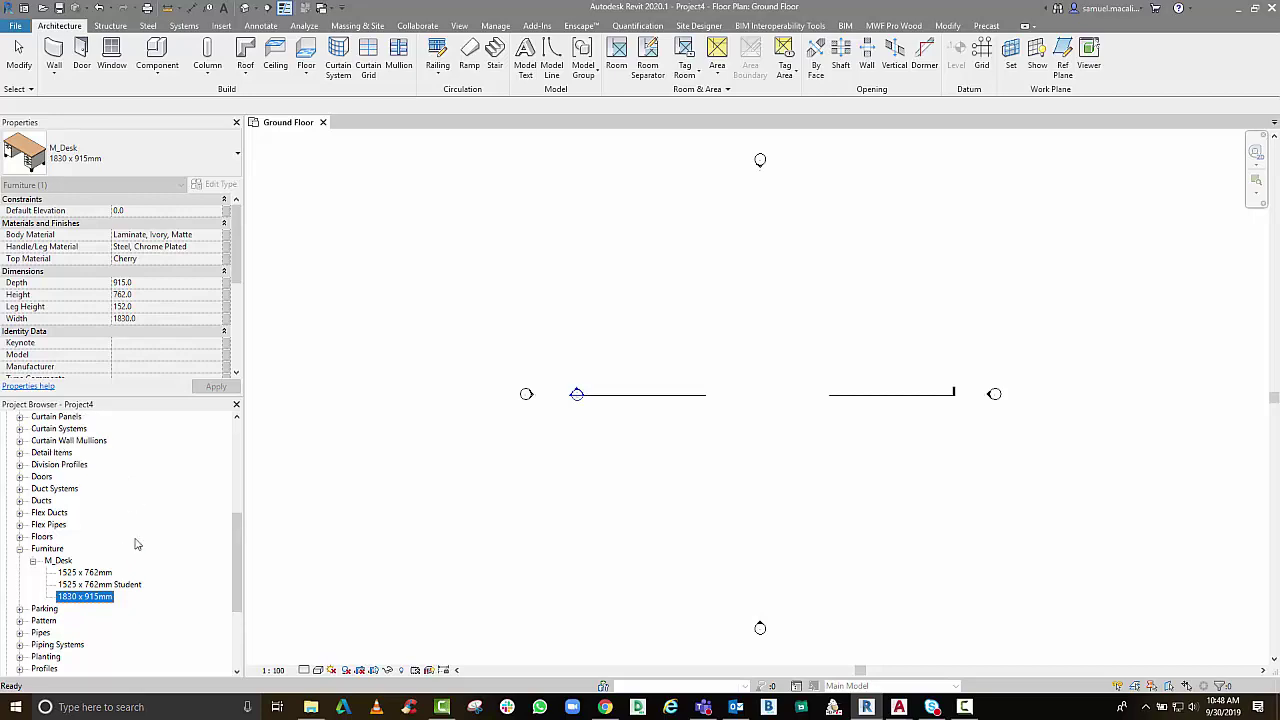
scroll(114, 619, "up", 6)
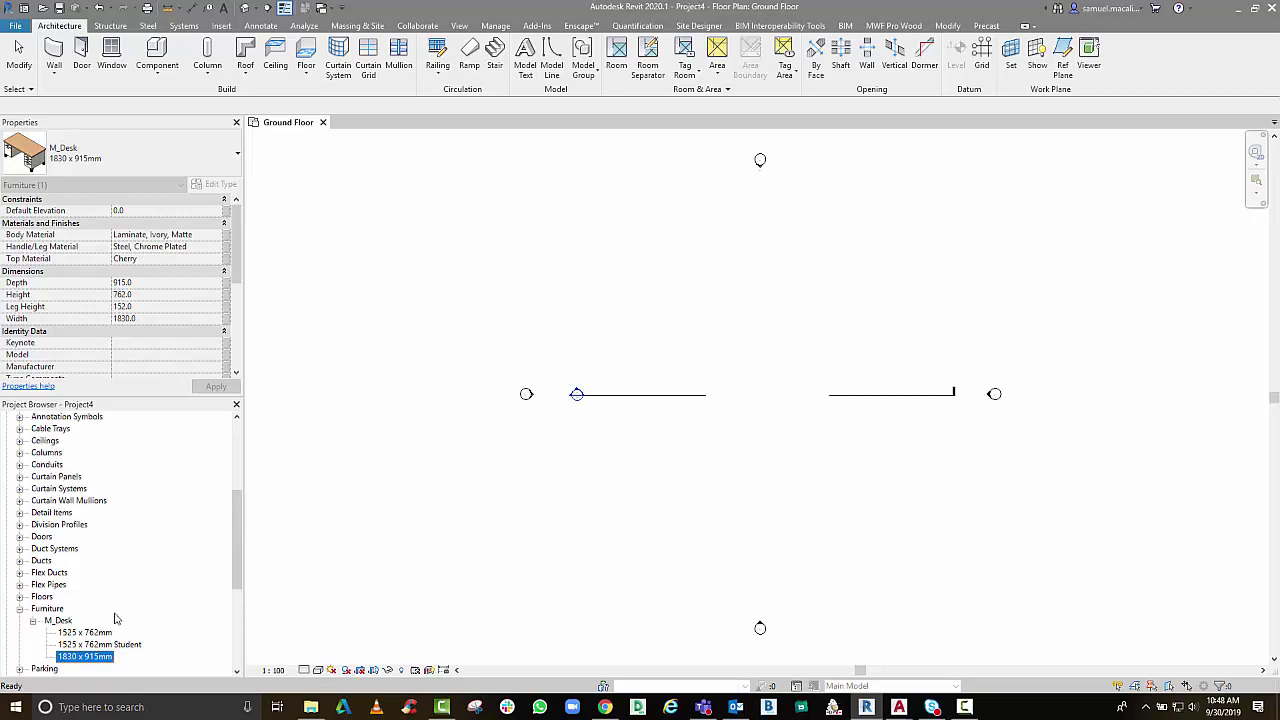
scroll(114, 619, "up", 1)
left_click(460, 371)
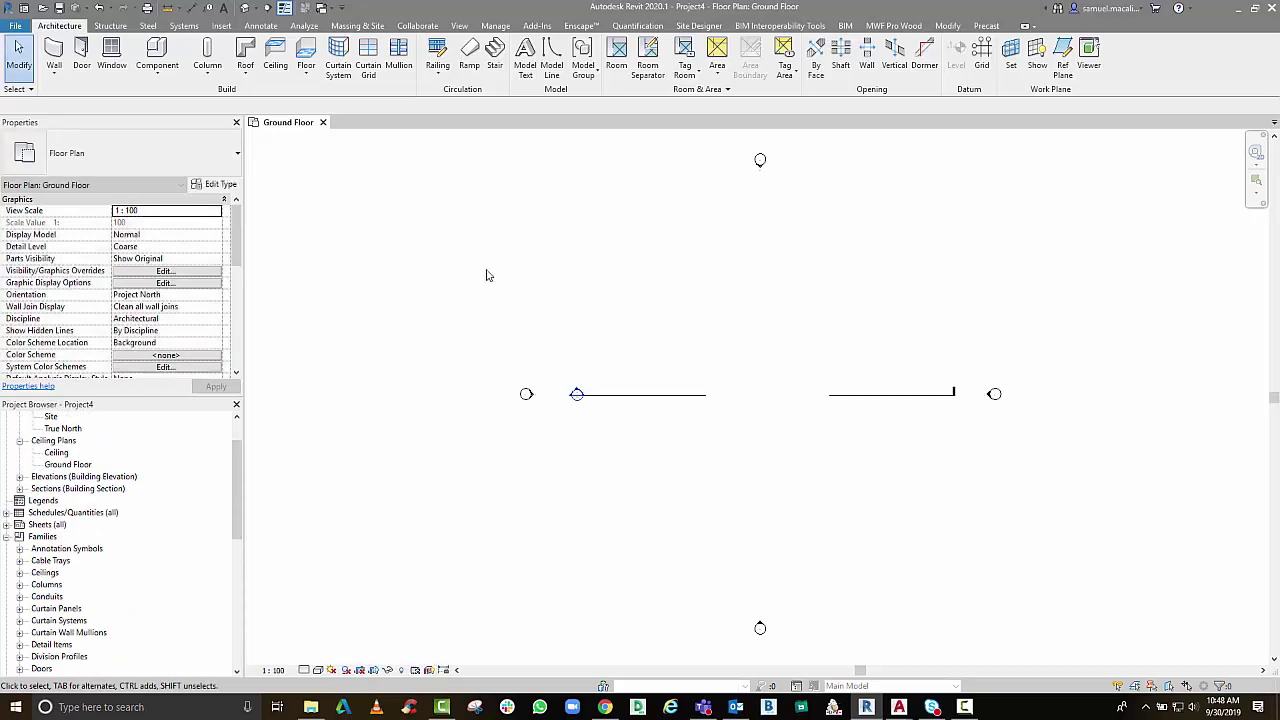
mouse_move(486, 274)
middle_mouse_down()
mouse_move(557, 286)
mouse_move(472, 282)
middle_mouse_up()
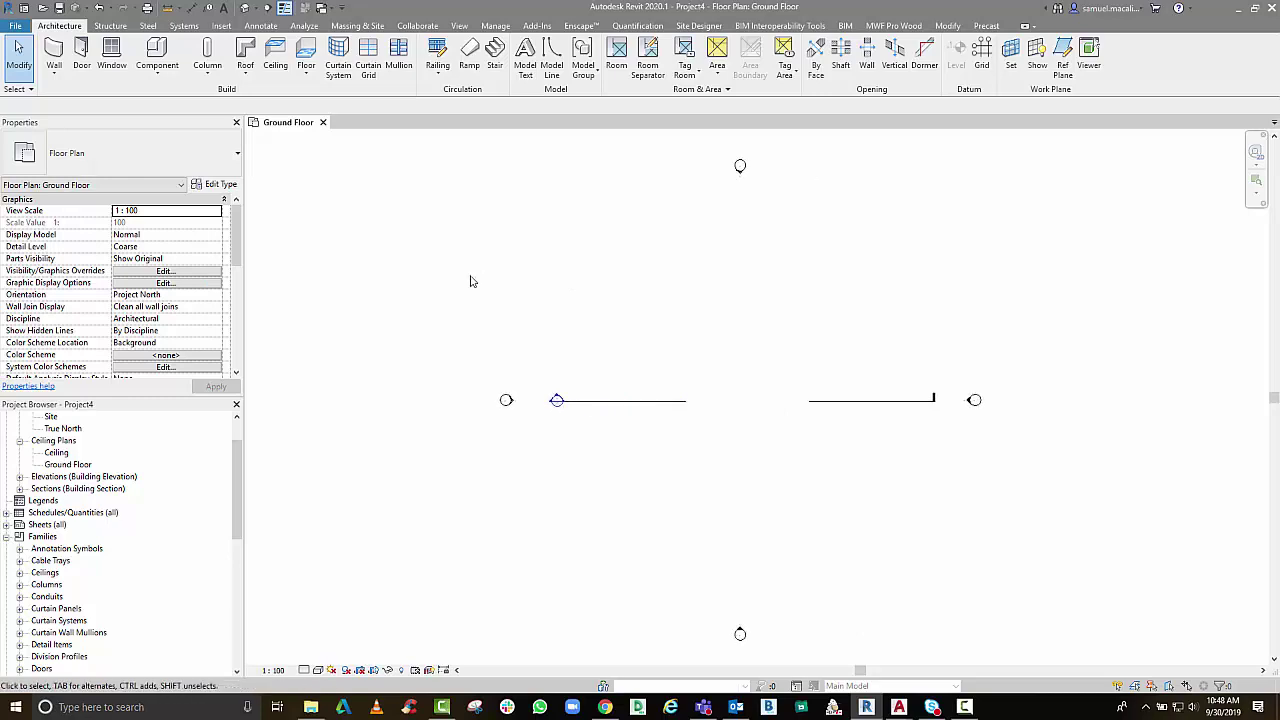
Start Link CAD from the Insert tab and select demo_Wall Base.dwg
left_click(221, 26)
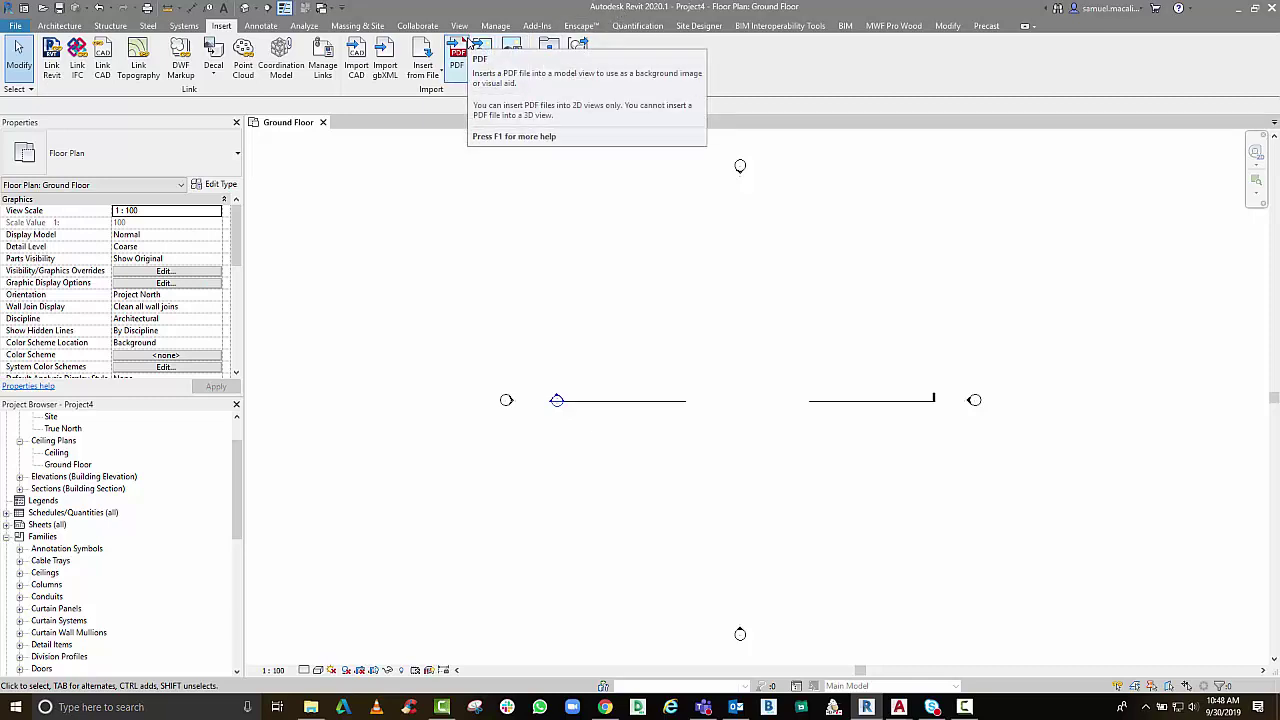
left_click(101, 57)
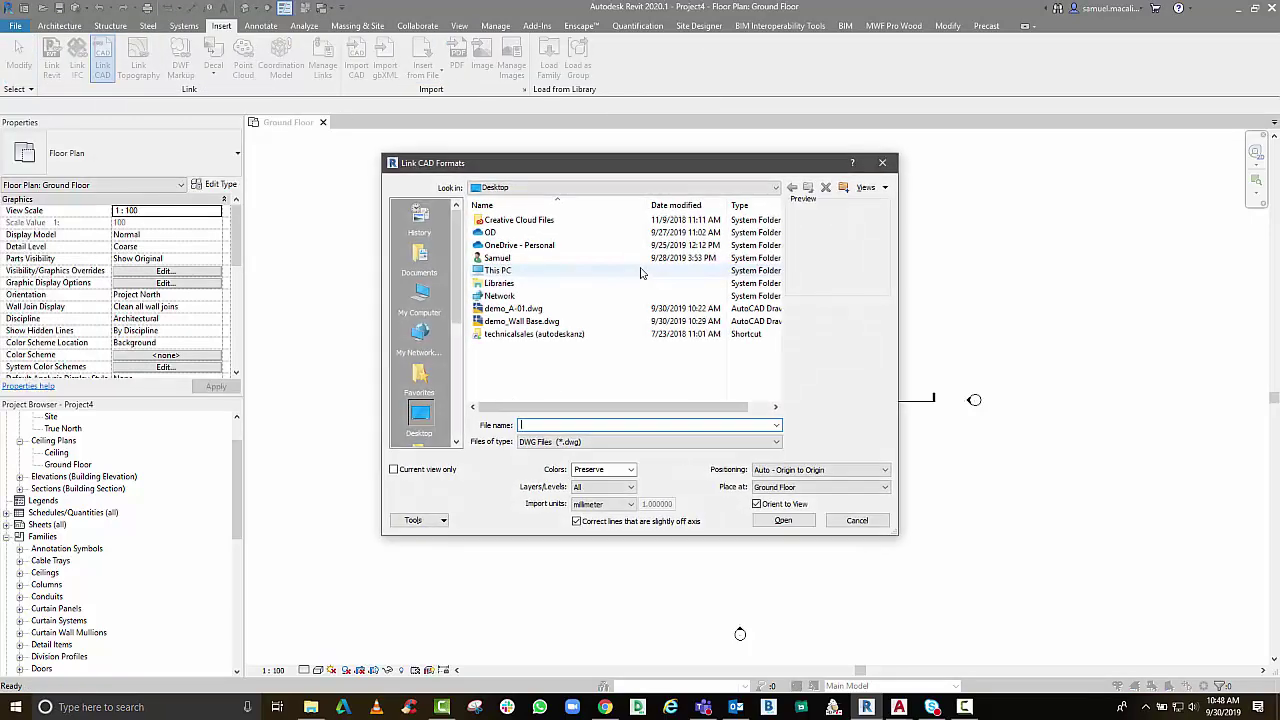
left_click(538, 322)
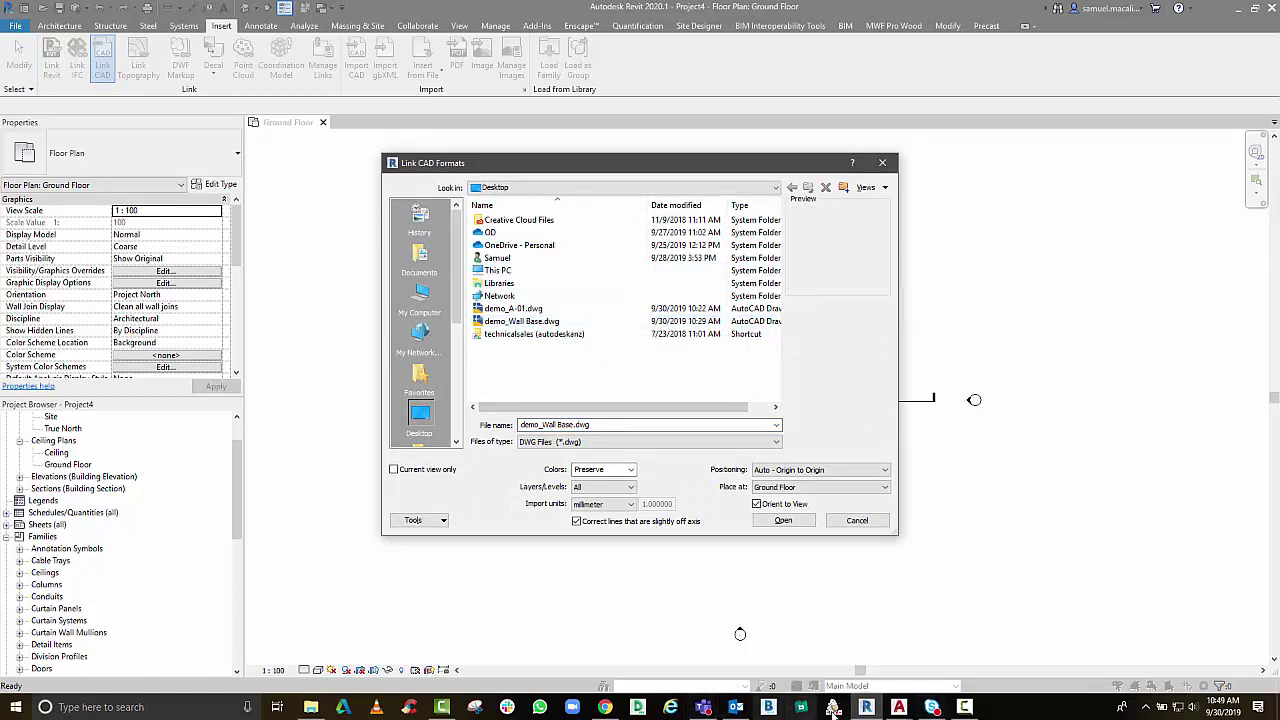
Save AutoCAD's Drawing1 to the Desktop as 'demo autocad to revit.dwg', correcting a typo in the name
mouse_move(886, 711)
left_click(1045, 650)
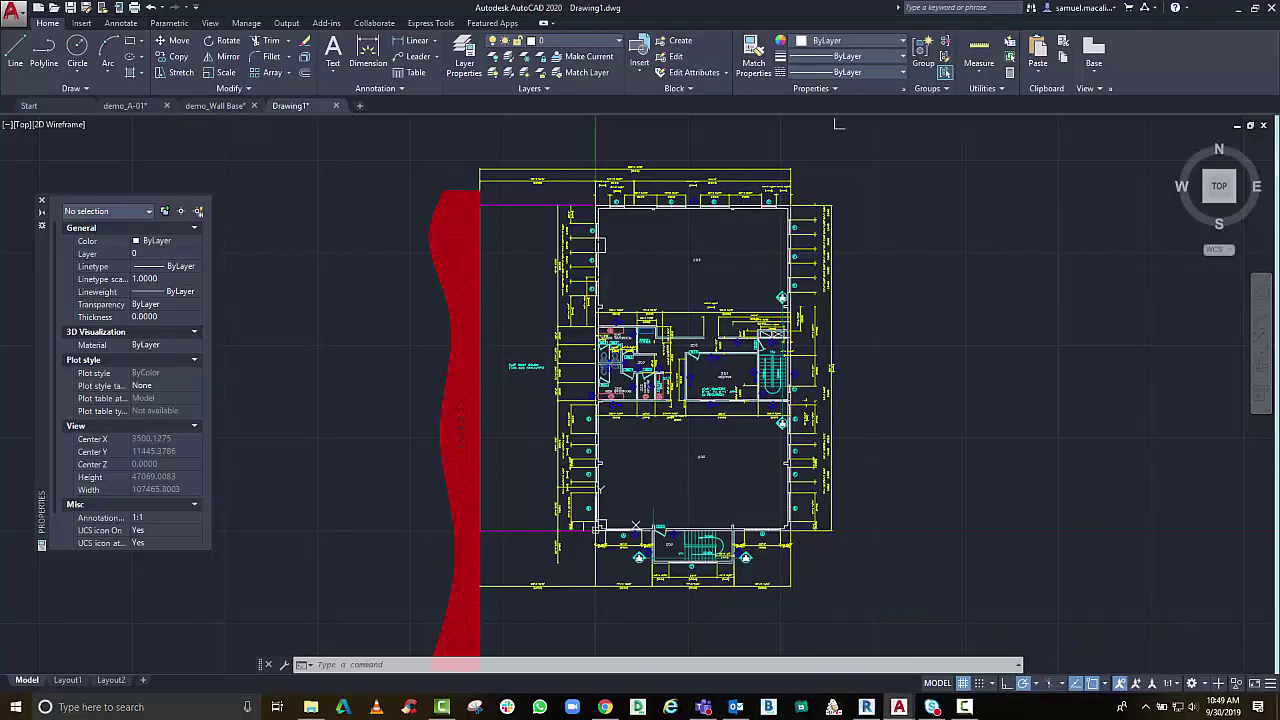
left_click(13, 9)
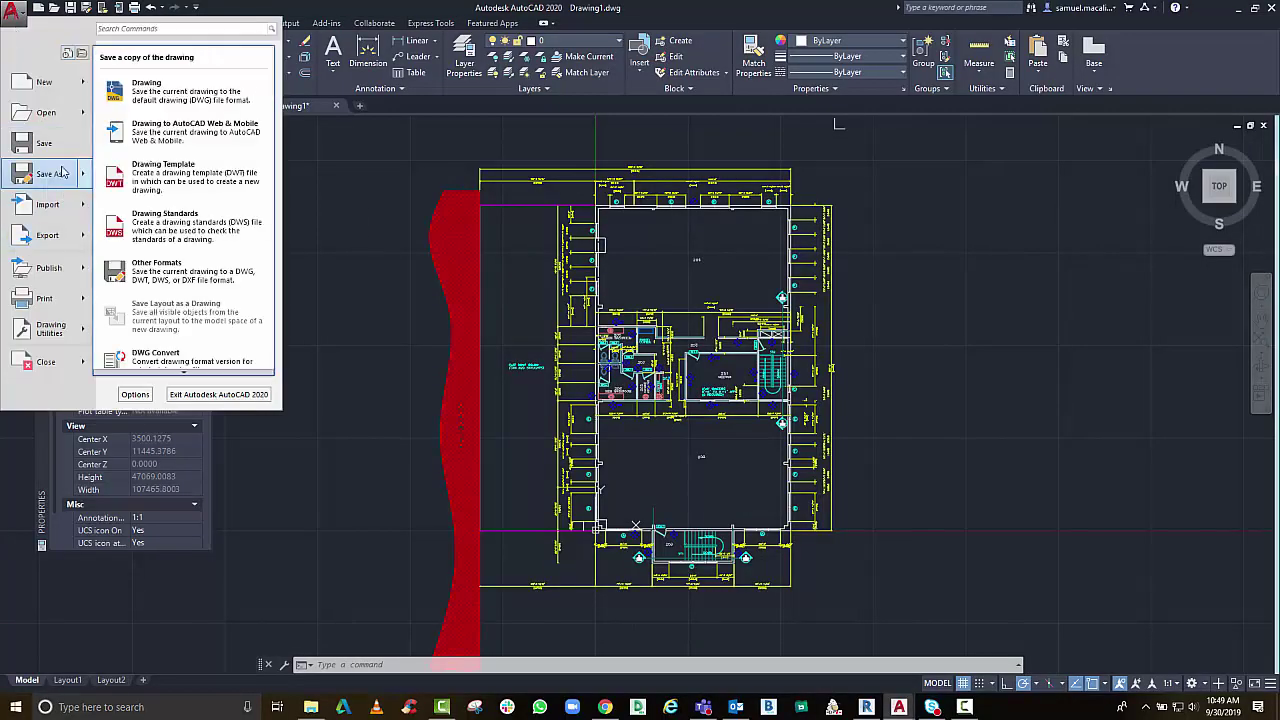
key("Escape")
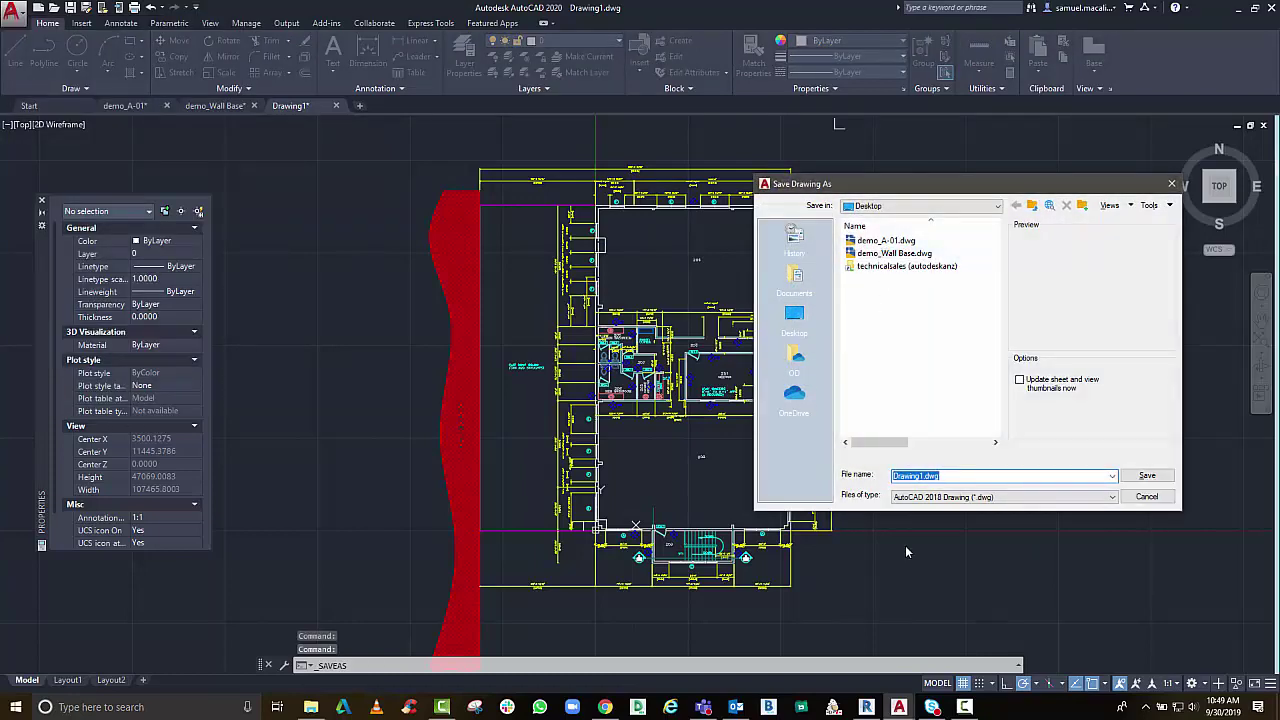
type("demo ")
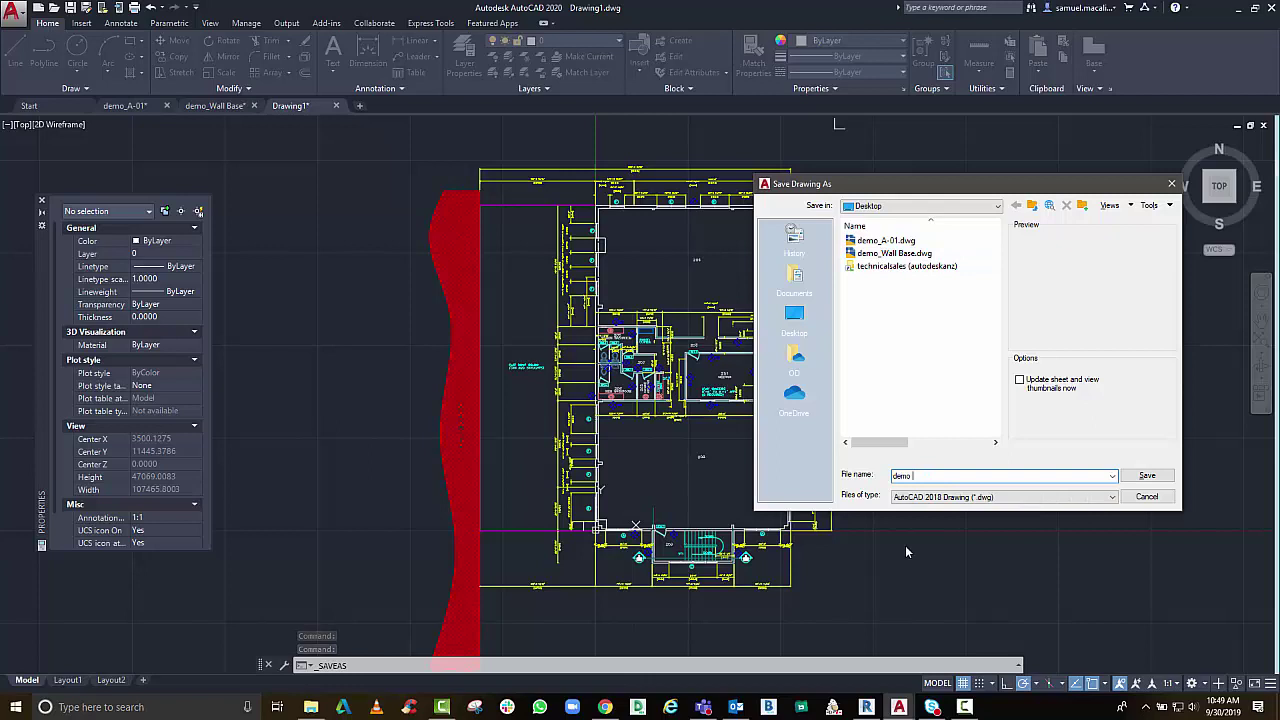
type("autodead ro")
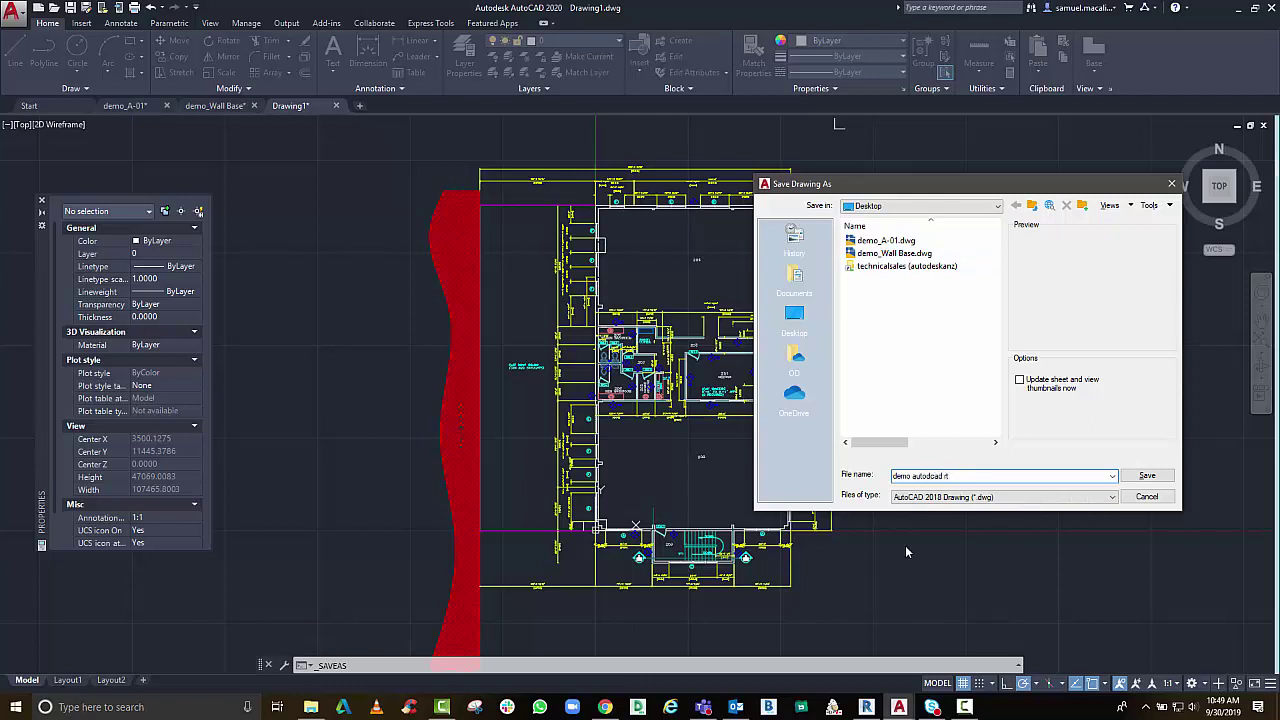
type("to revit")
left_click(921, 476)
key("BackSpace")
type("c")
left_click(1148, 476)
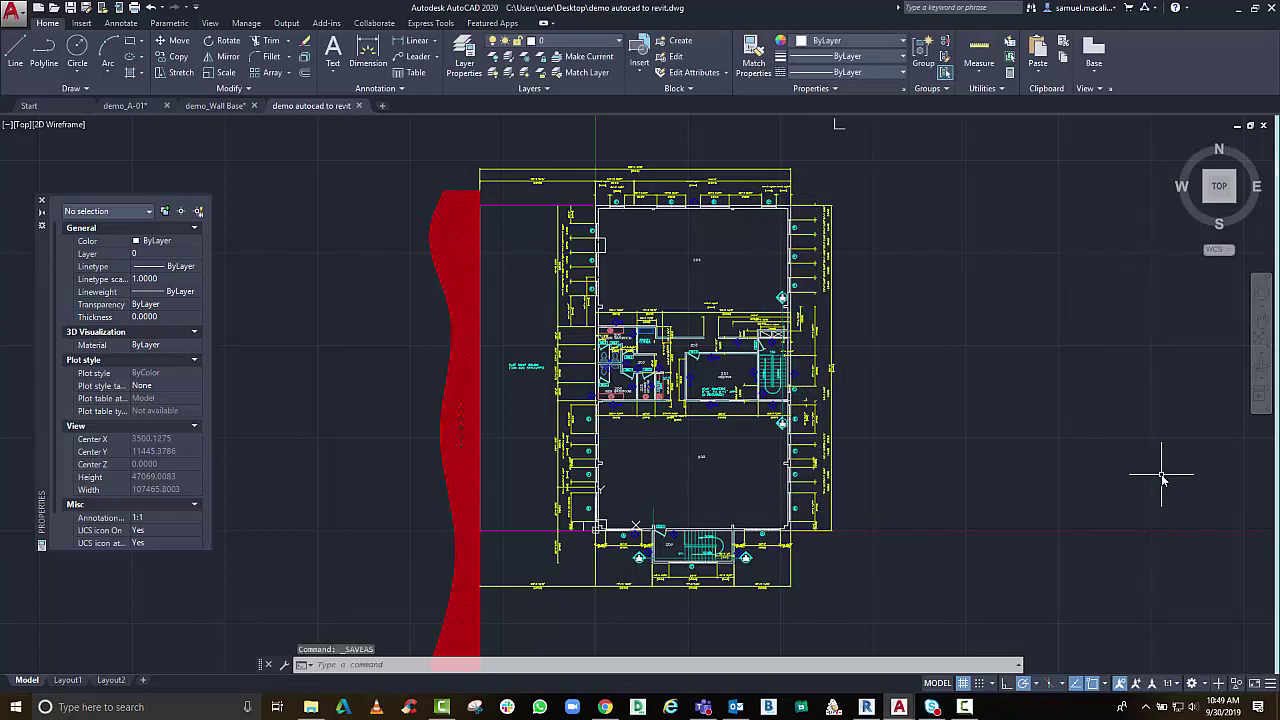
key("alt+Tab")
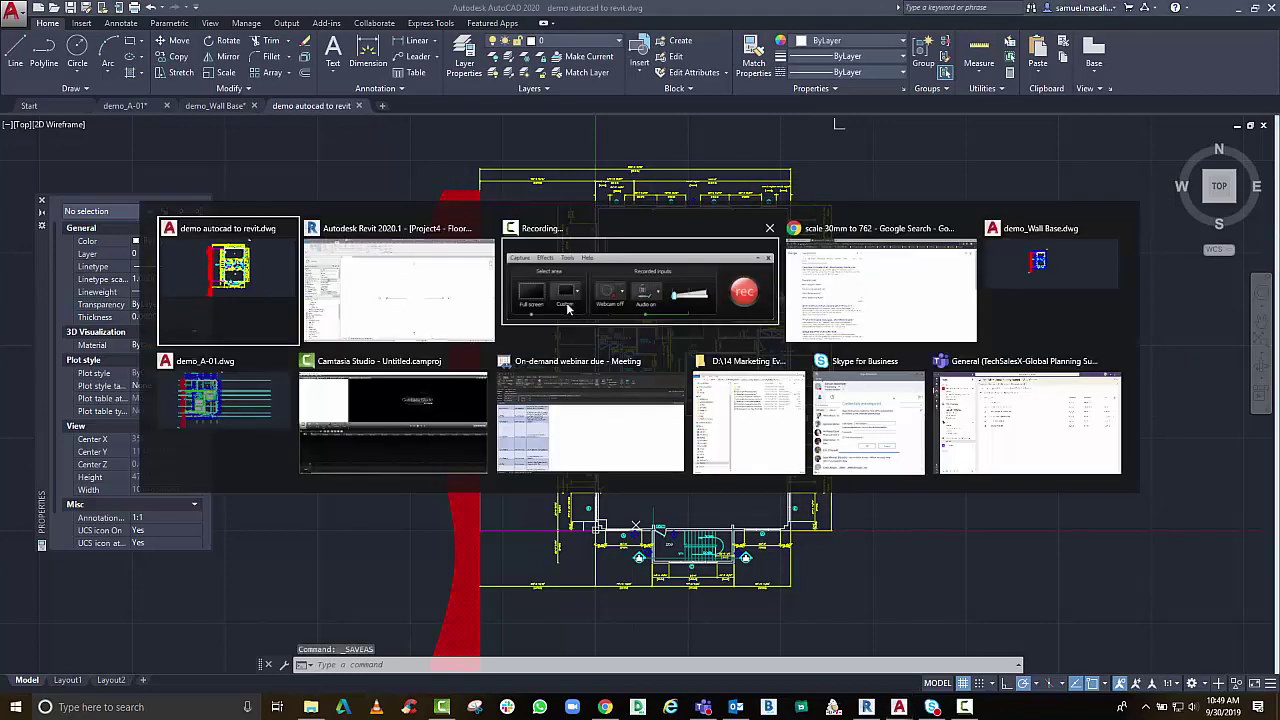
In Revit's Link CAD dialog, link demo autocad to revit.dwg with Import units set to Auto-Detect
left_click(376, 266)
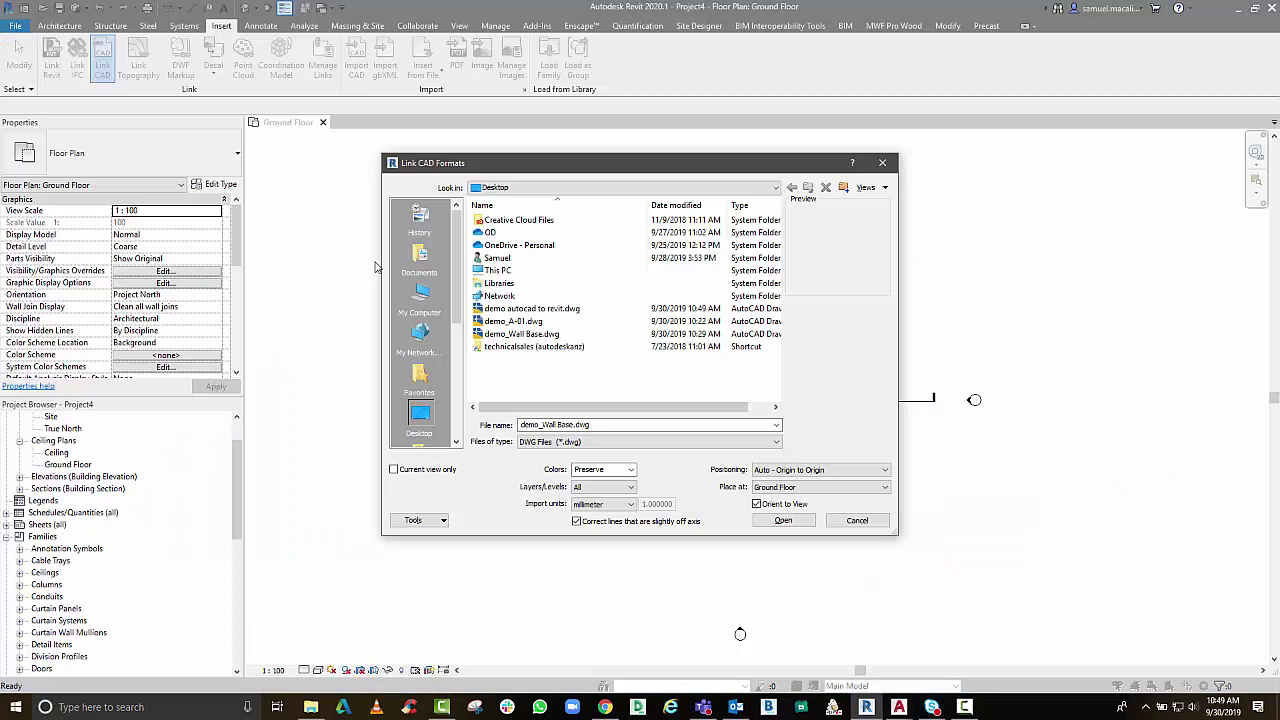
left_click(512, 310)
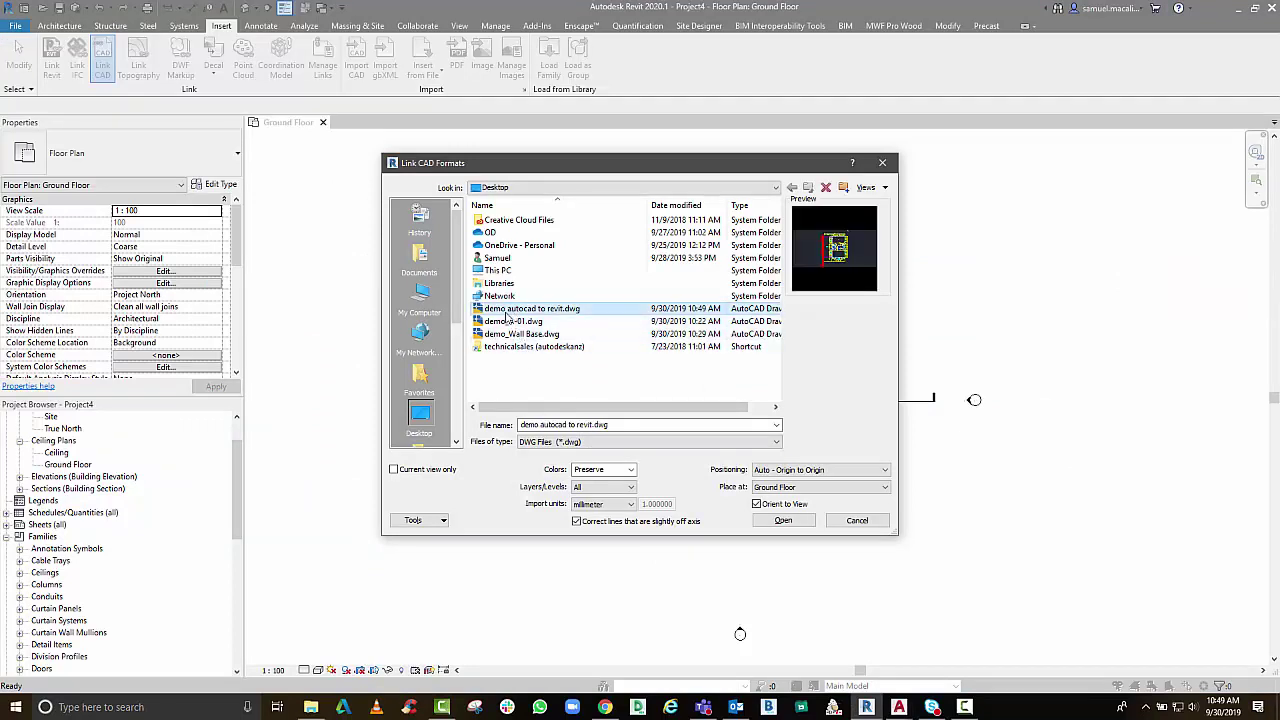
left_click(591, 505)
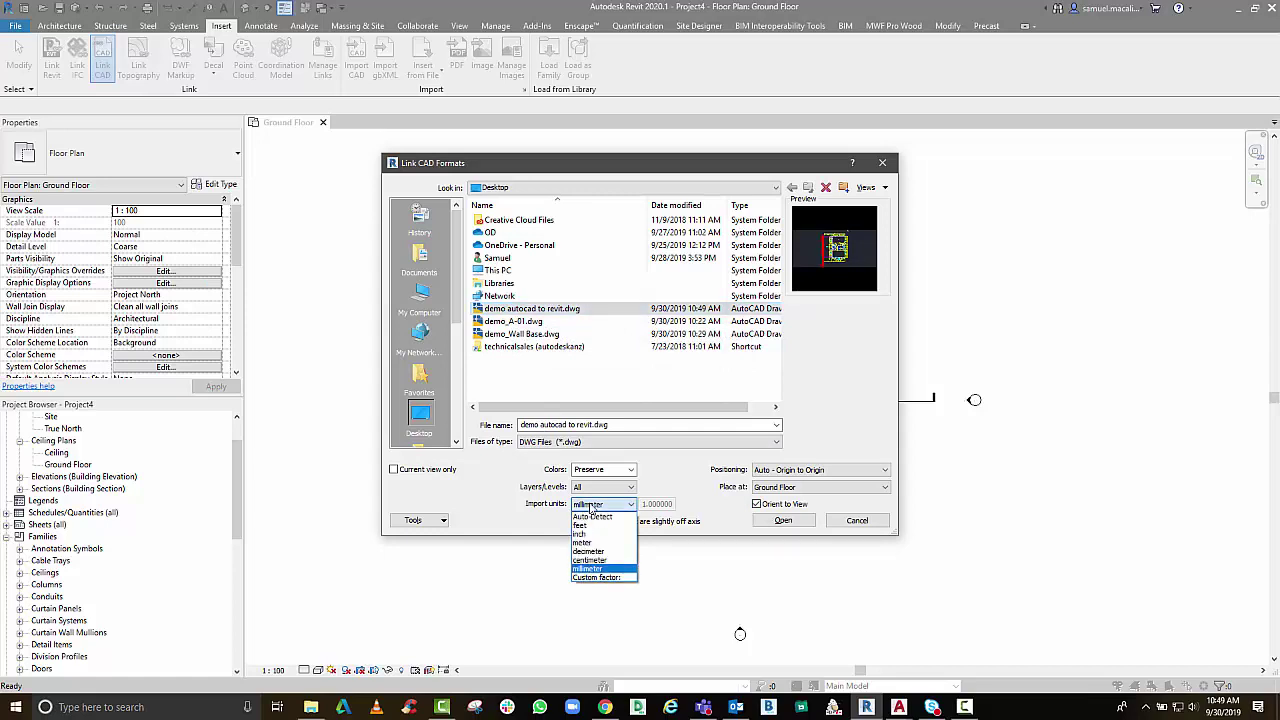
left_click(591, 505)
left_click(591, 505)
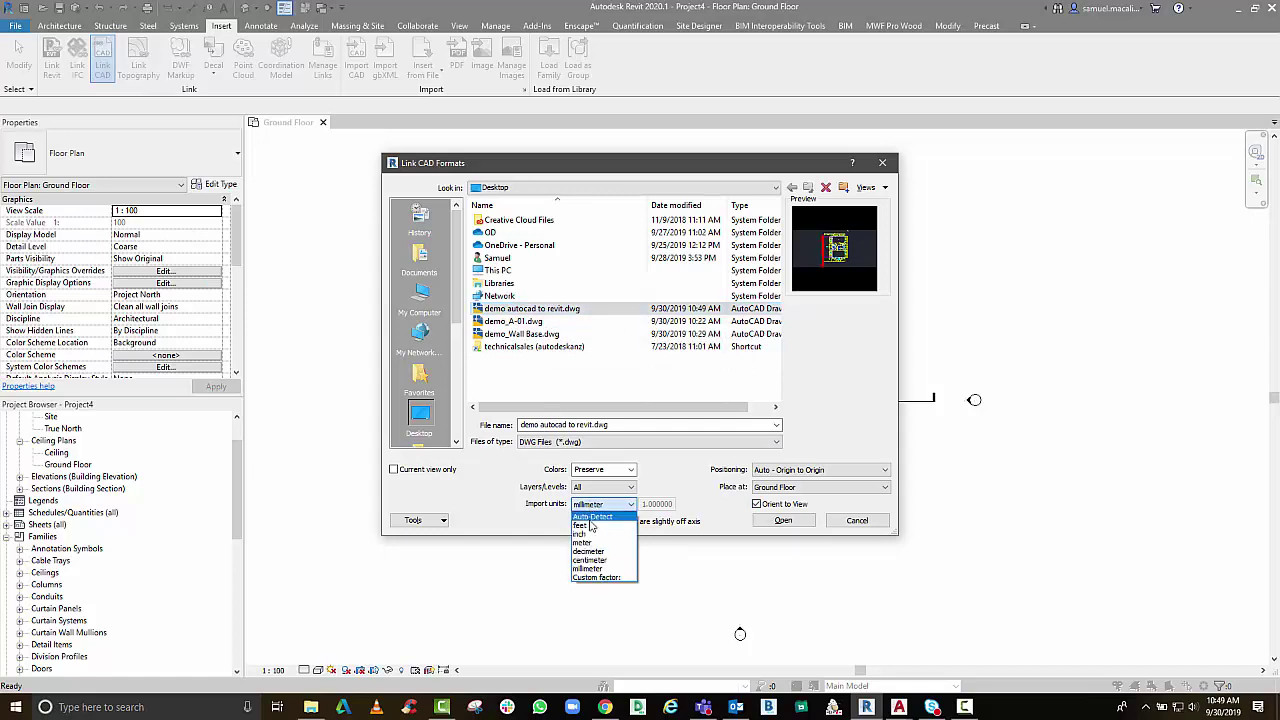
left_click(591, 516)
left_click(779, 521)
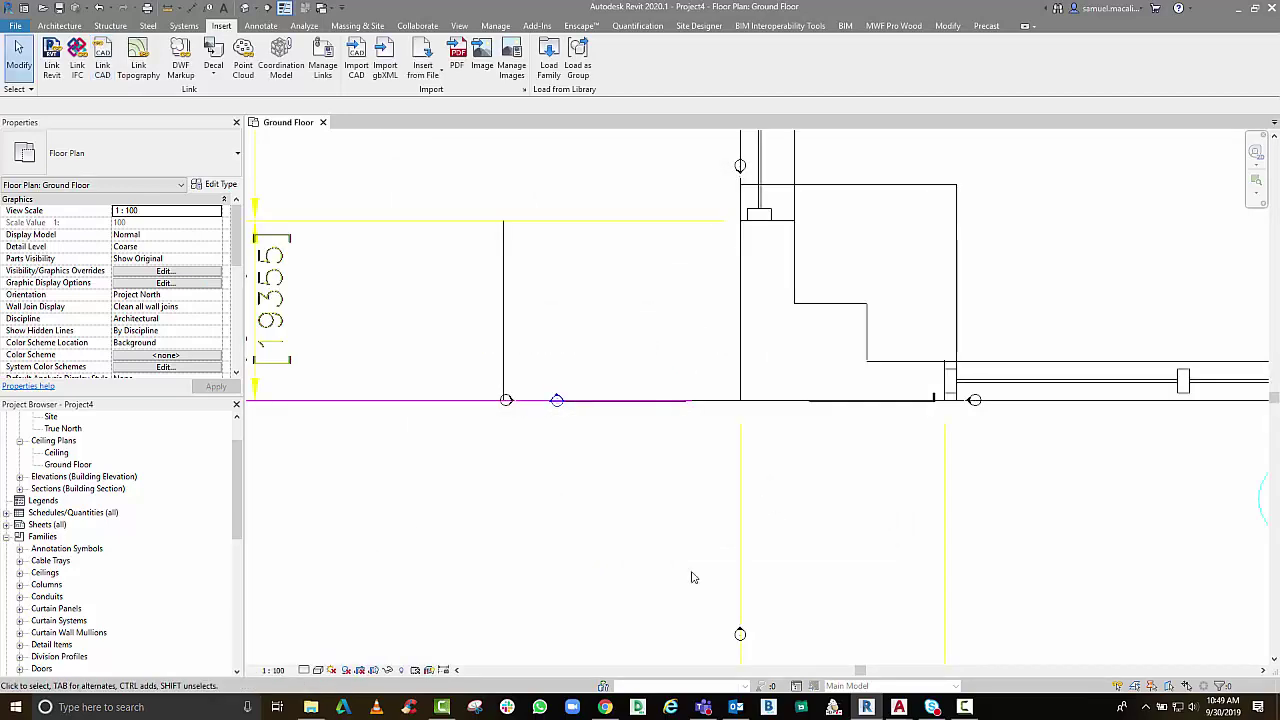
Zoom to fit the linked plan, then pan and zoom in on the washrooms, room 207 and 201 Meeting
key("z")
key("f")
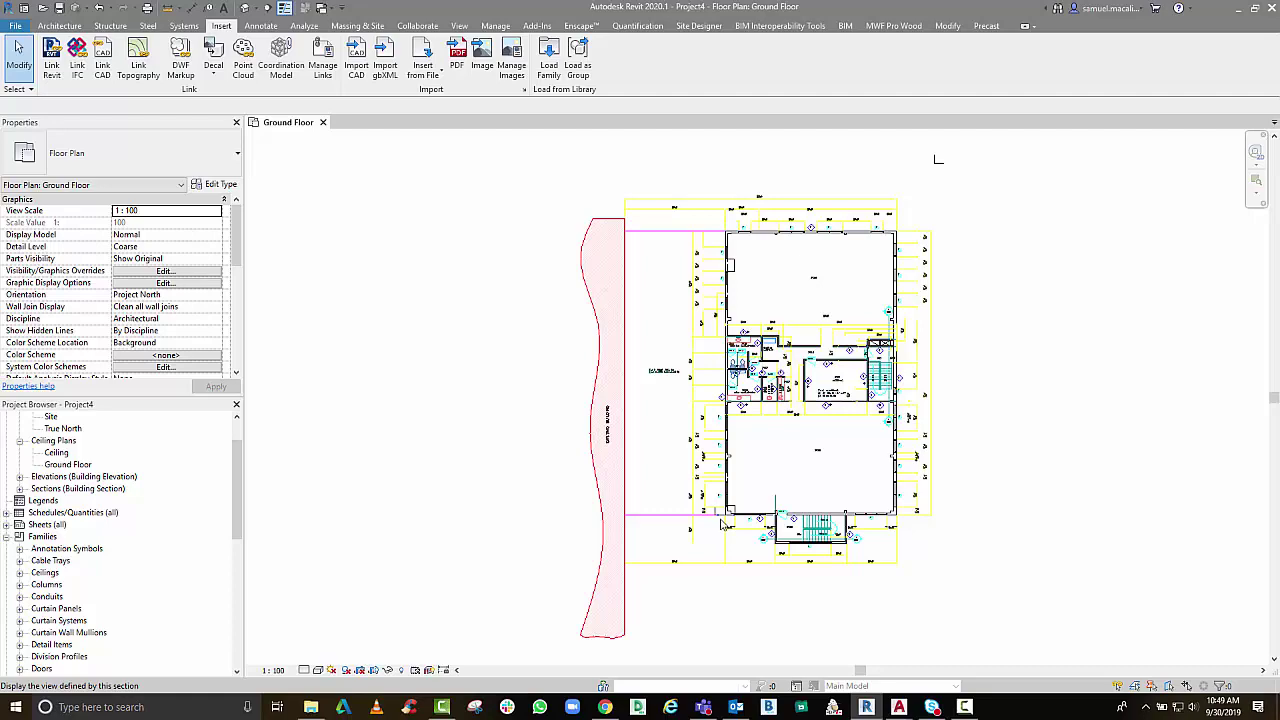
scroll(757, 441, "up", 5)
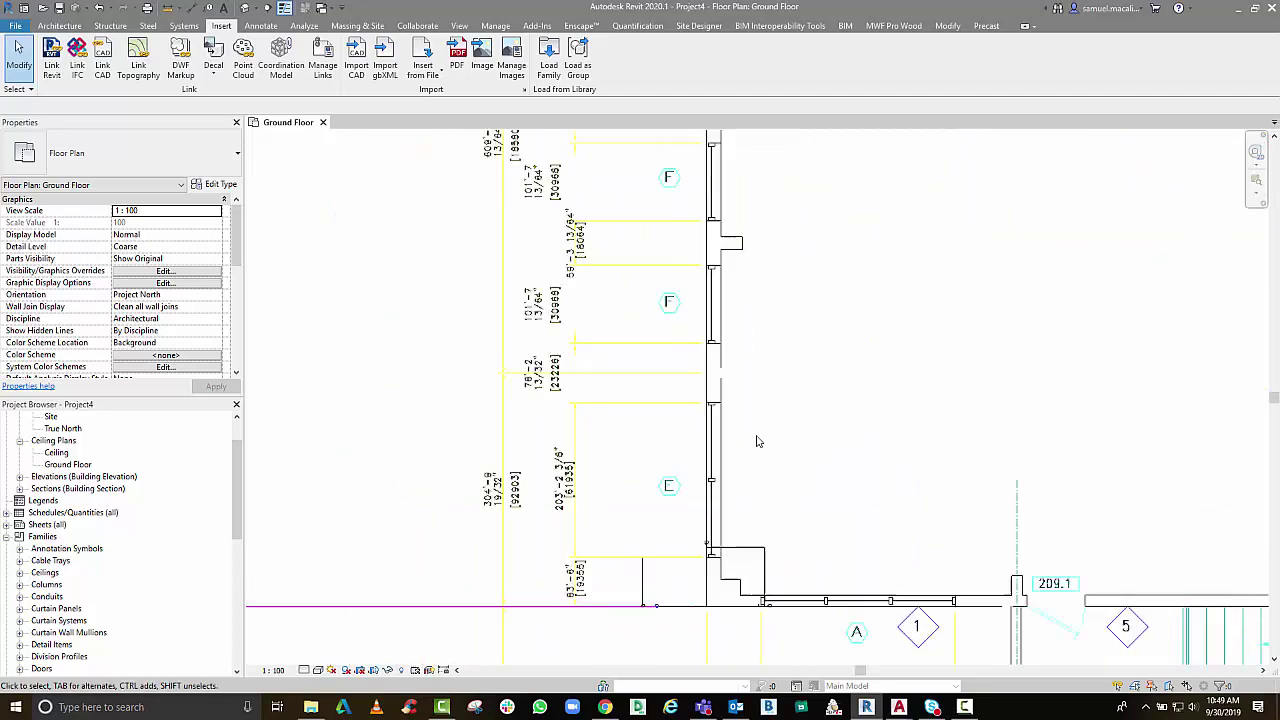
scroll(680, 523, "up", 1)
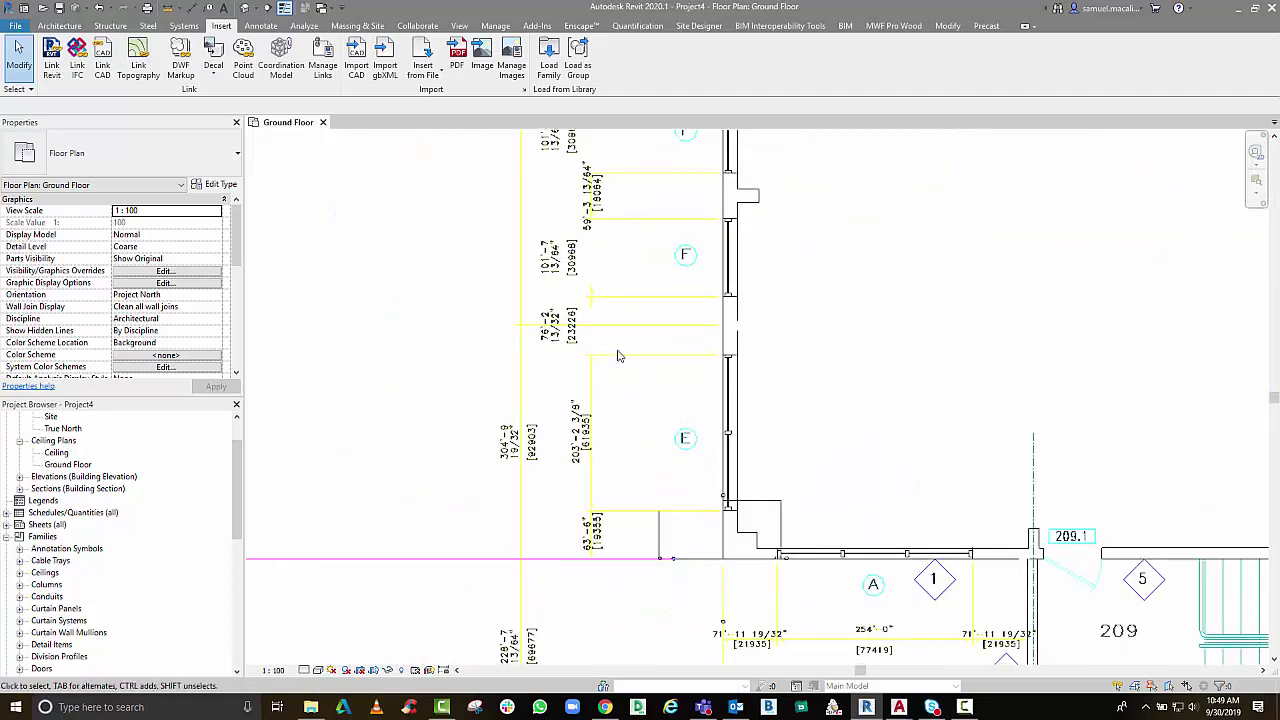
scroll(568, 290, "up", 1)
scroll(568, 290, "up", 2)
scroll(573, 395, "down", 4)
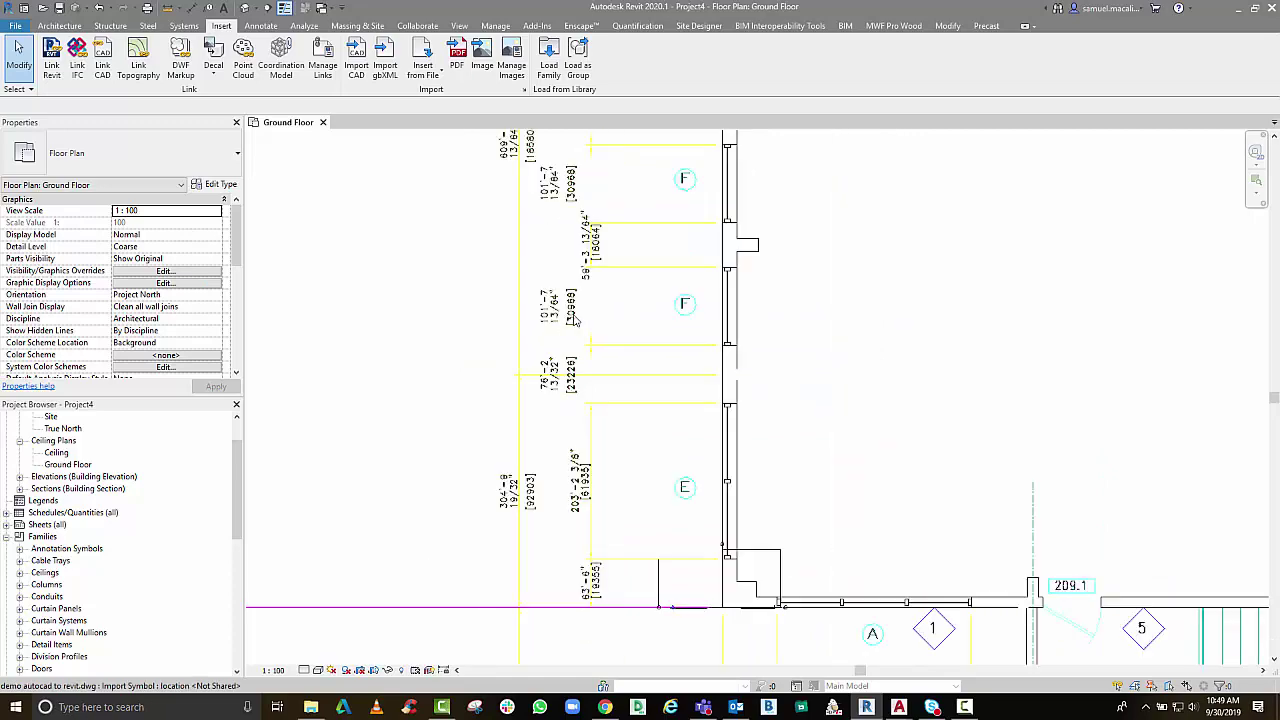
scroll(577, 321, "up", 1)
middle_click_drag(643, 245, 627, 380)
scroll(627, 380, "up", 2)
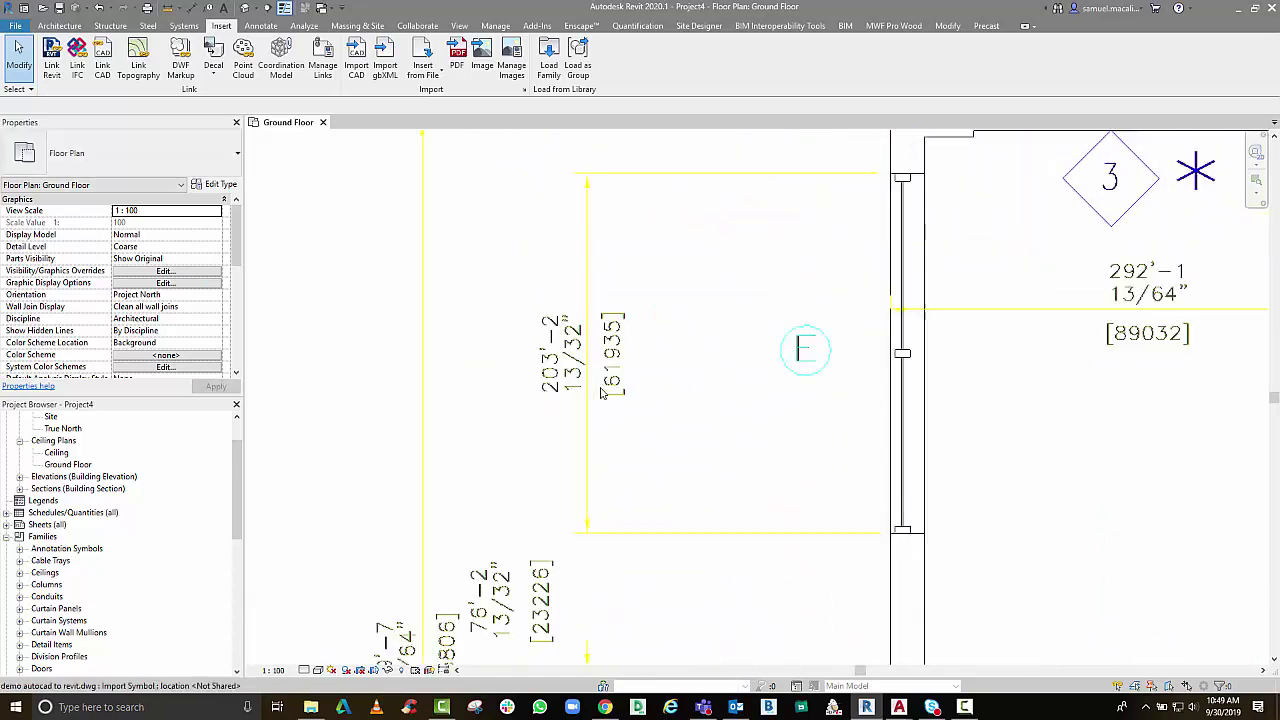
scroll(621, 413, "down", 1)
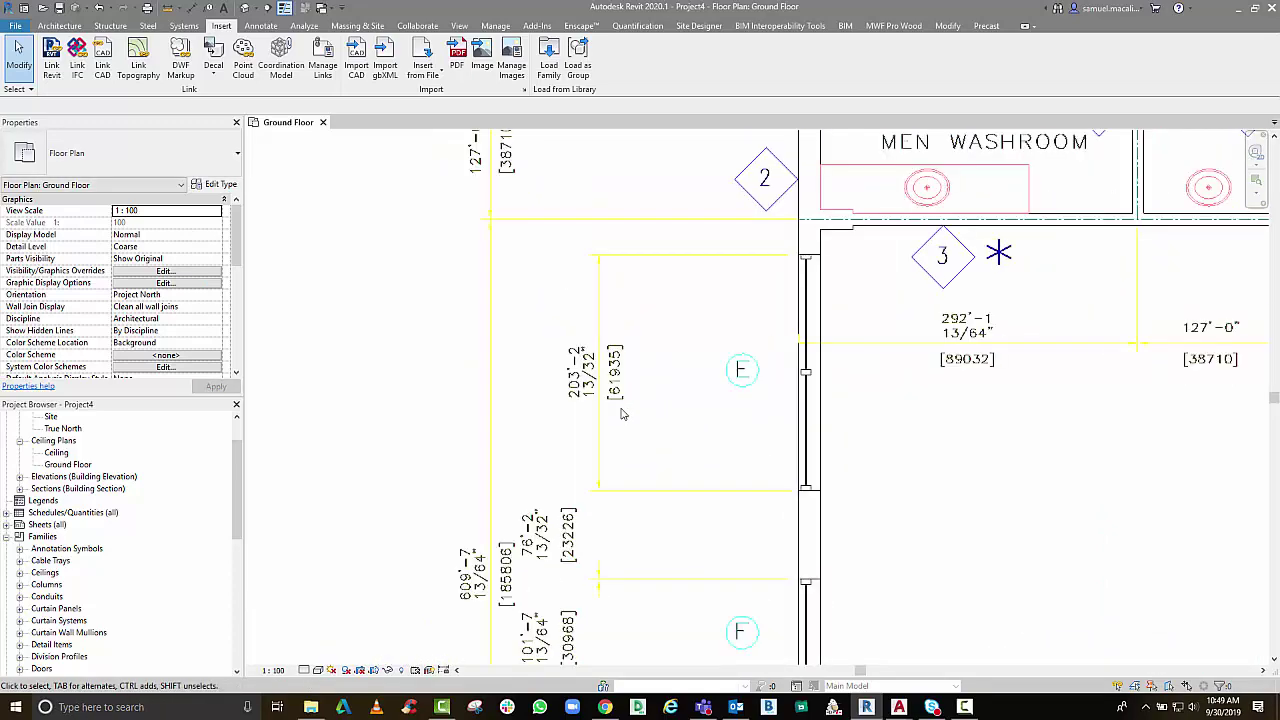
scroll(621, 413, "down", 1)
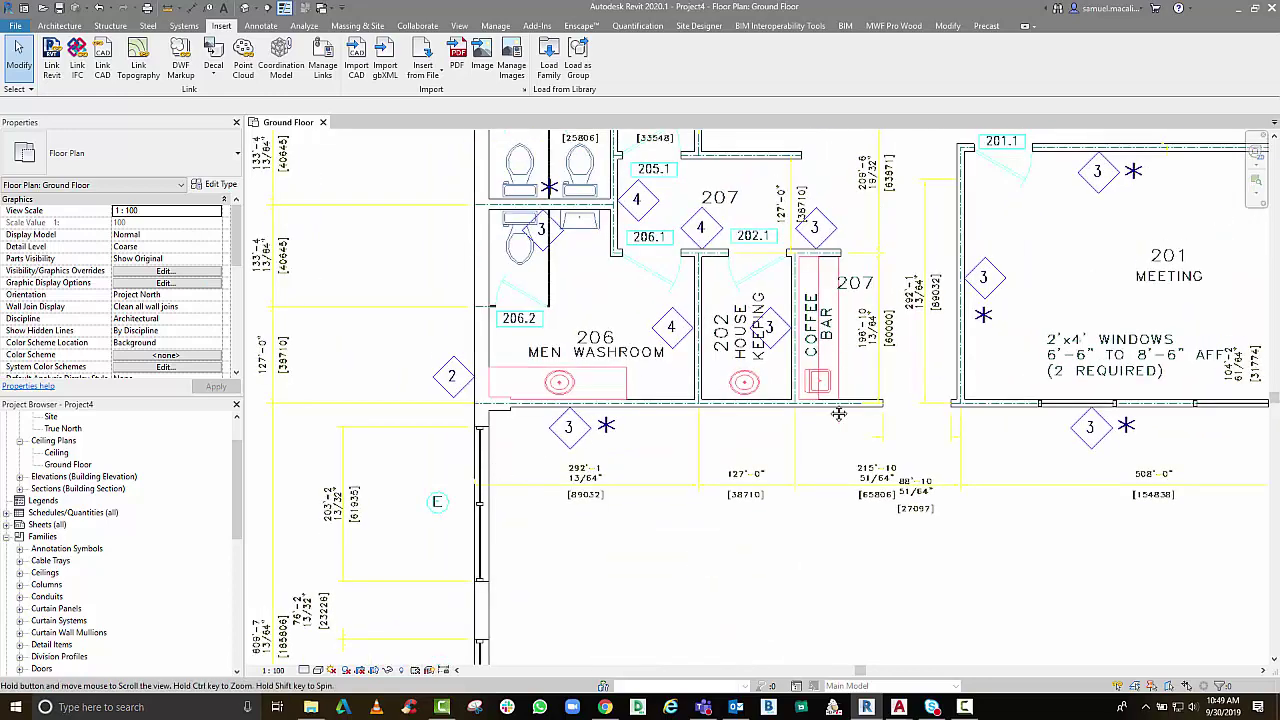
middle_click_drag(730, 171, 790, 328)
scroll(790, 340, "up", 2)
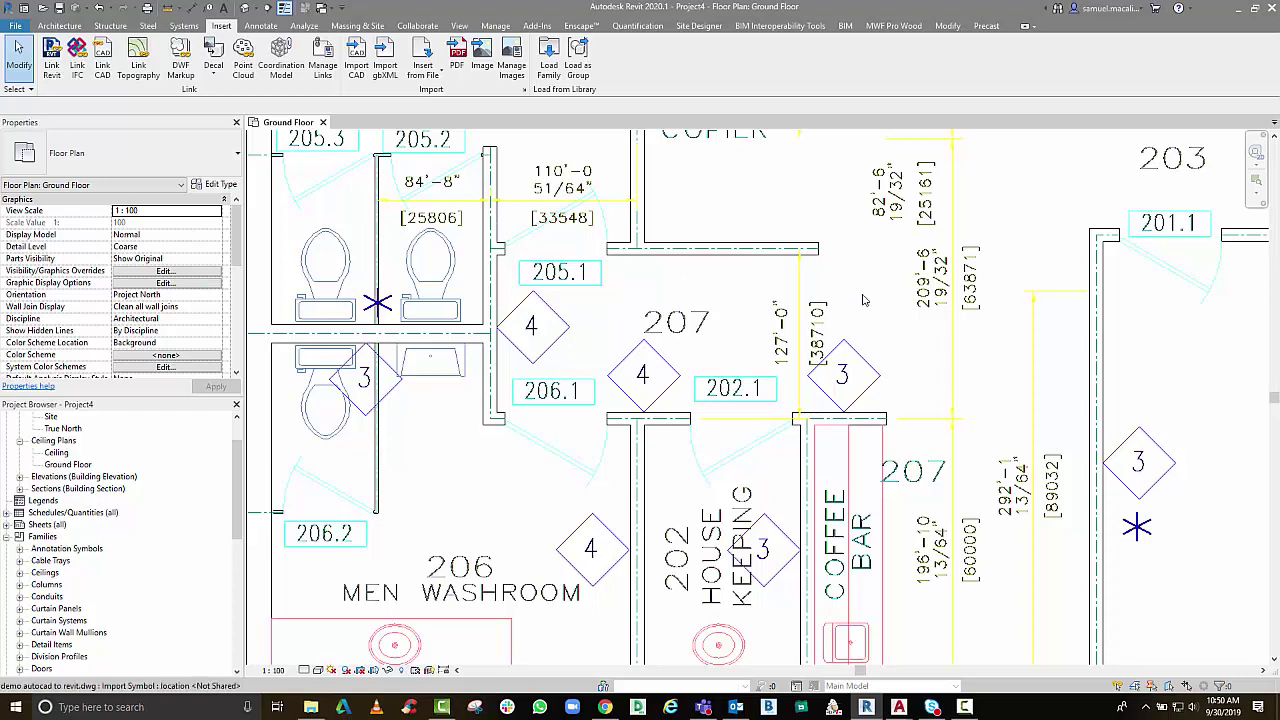
Begin measuring between two wall lines of the linked plan, then cancel the measurement
left_click(192, 8)
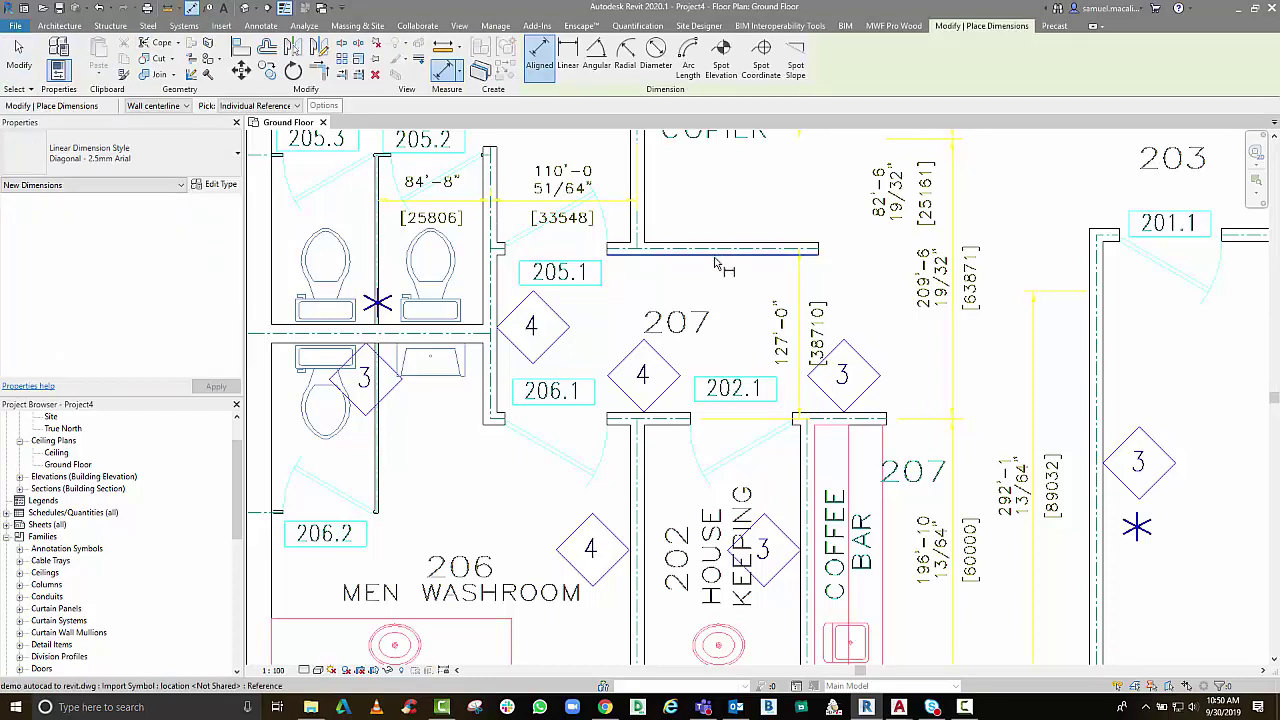
left_click(690, 340)
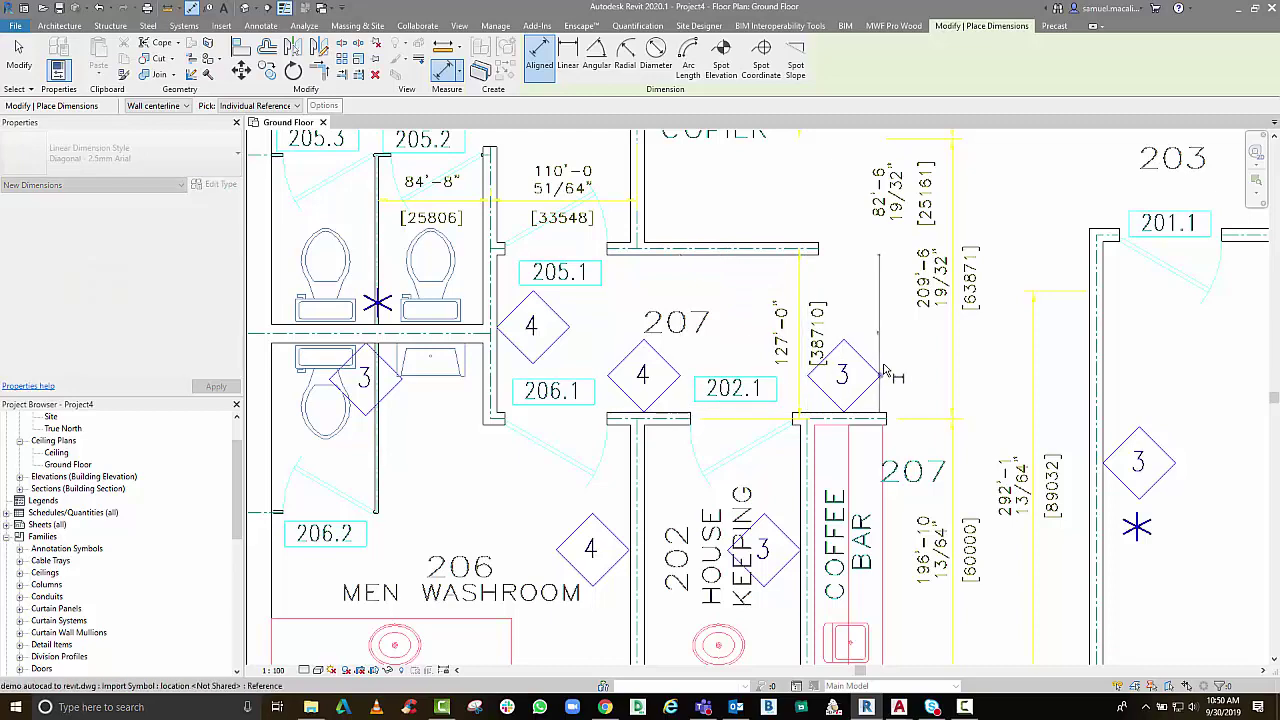
scroll(880, 360, "up", 6)
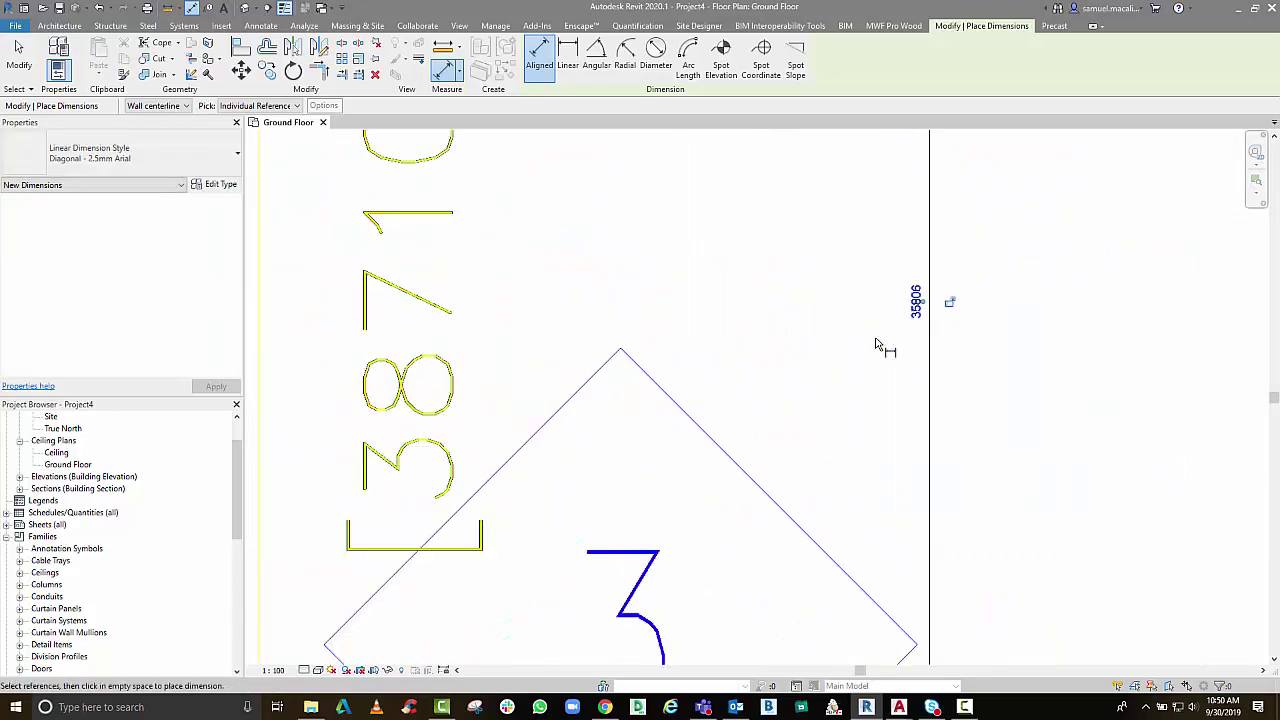
key("Escape")
key("Escape")
scroll(871, 357, "down", 5)
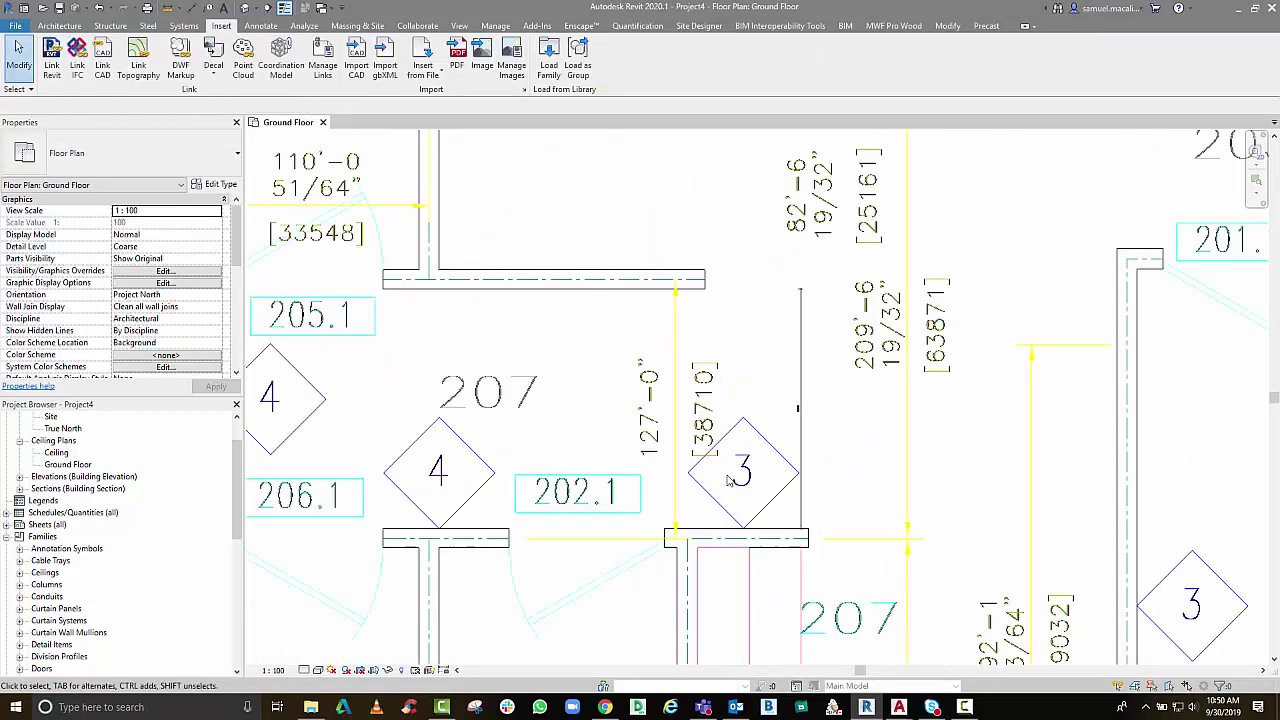
Set the CAD import's type to millimeter units with Scale Factor 1, then delete the stray vertical dimension
left_click(660, 430)
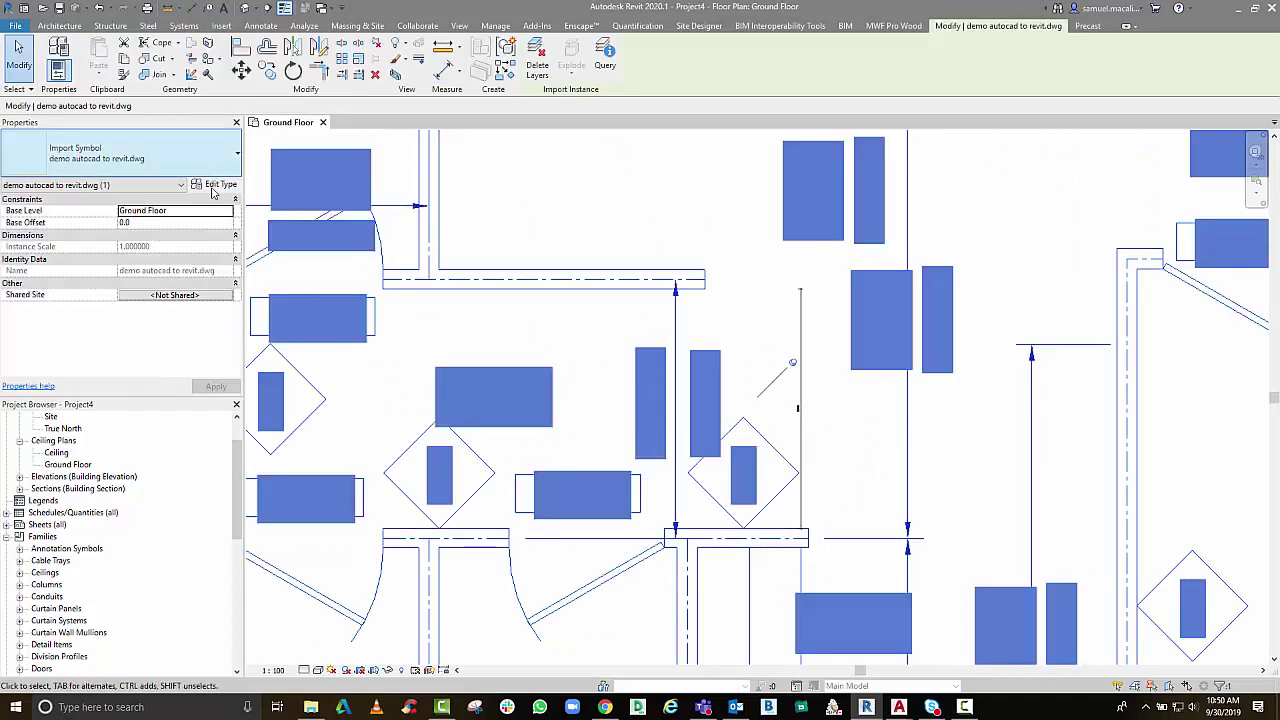
left_click(214, 184)
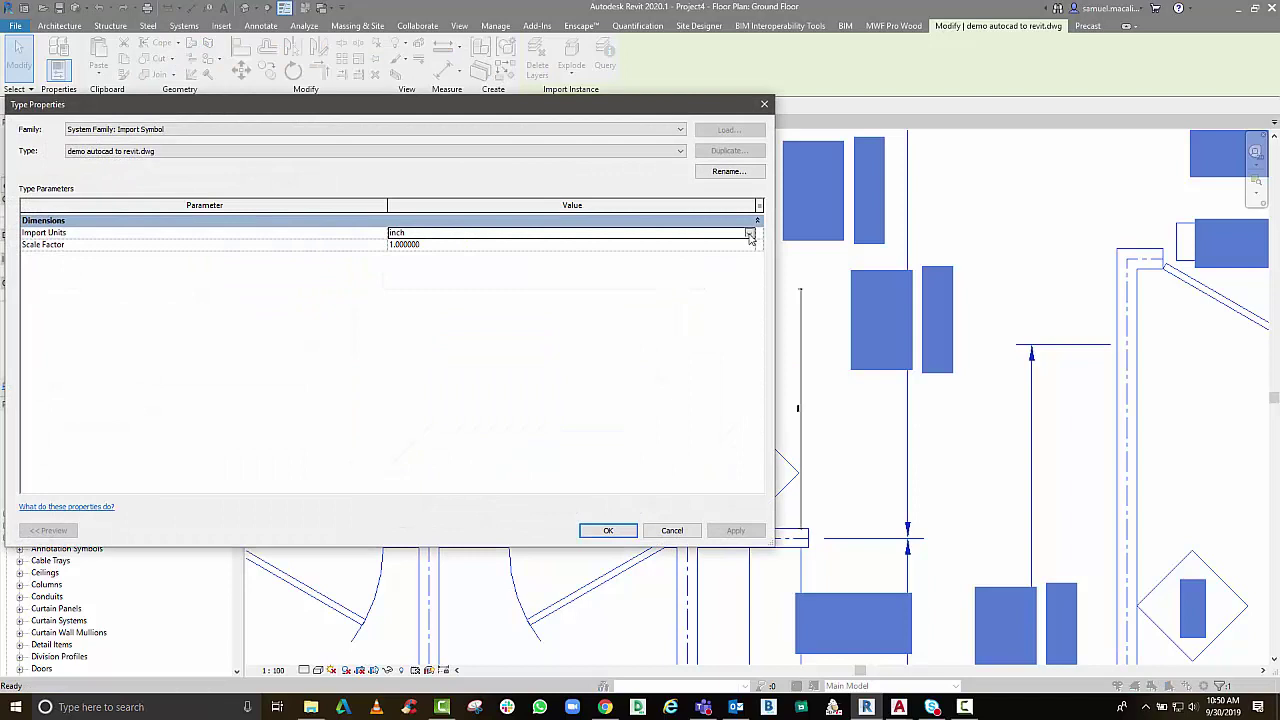
left_click(749, 233)
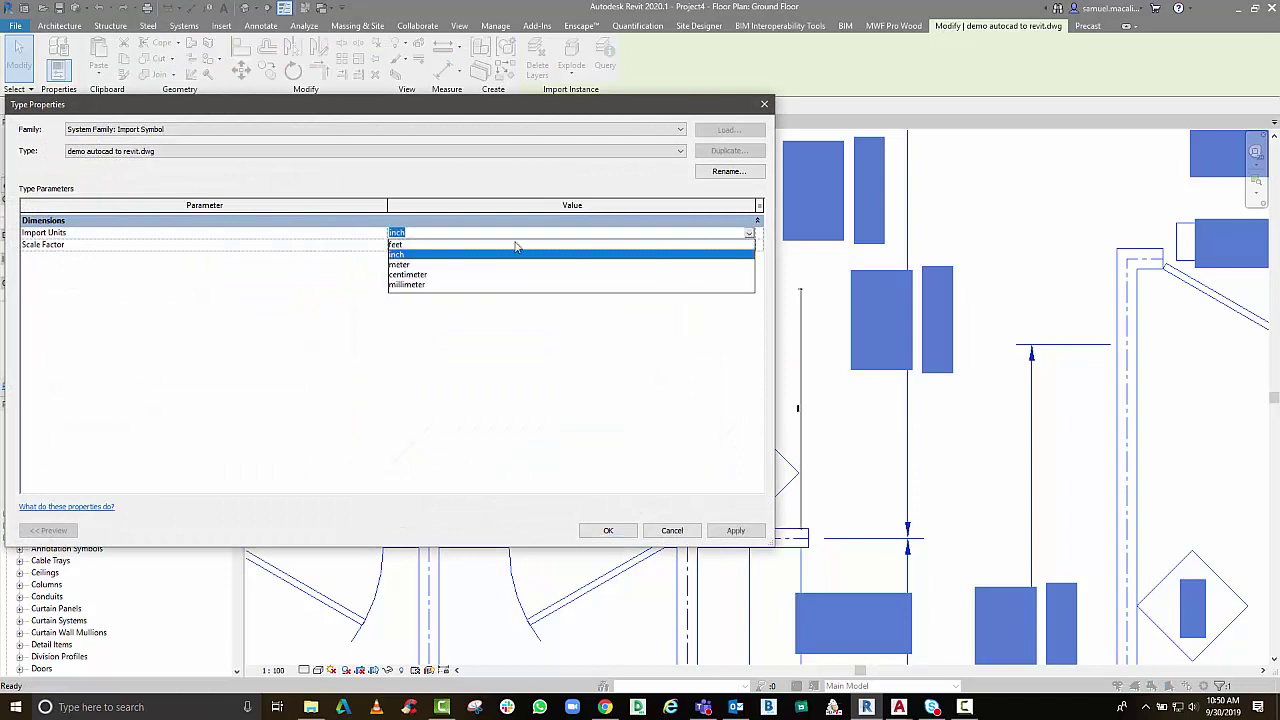
left_click(410, 285)
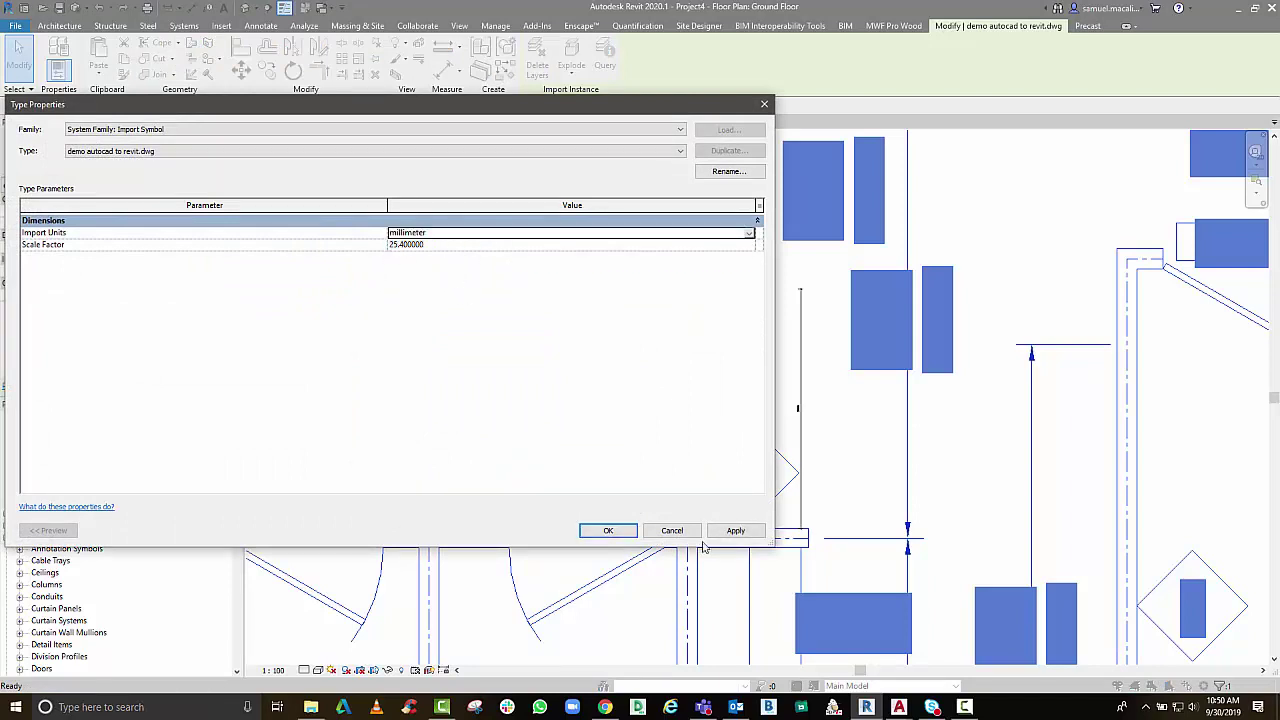
left_click(735, 530)
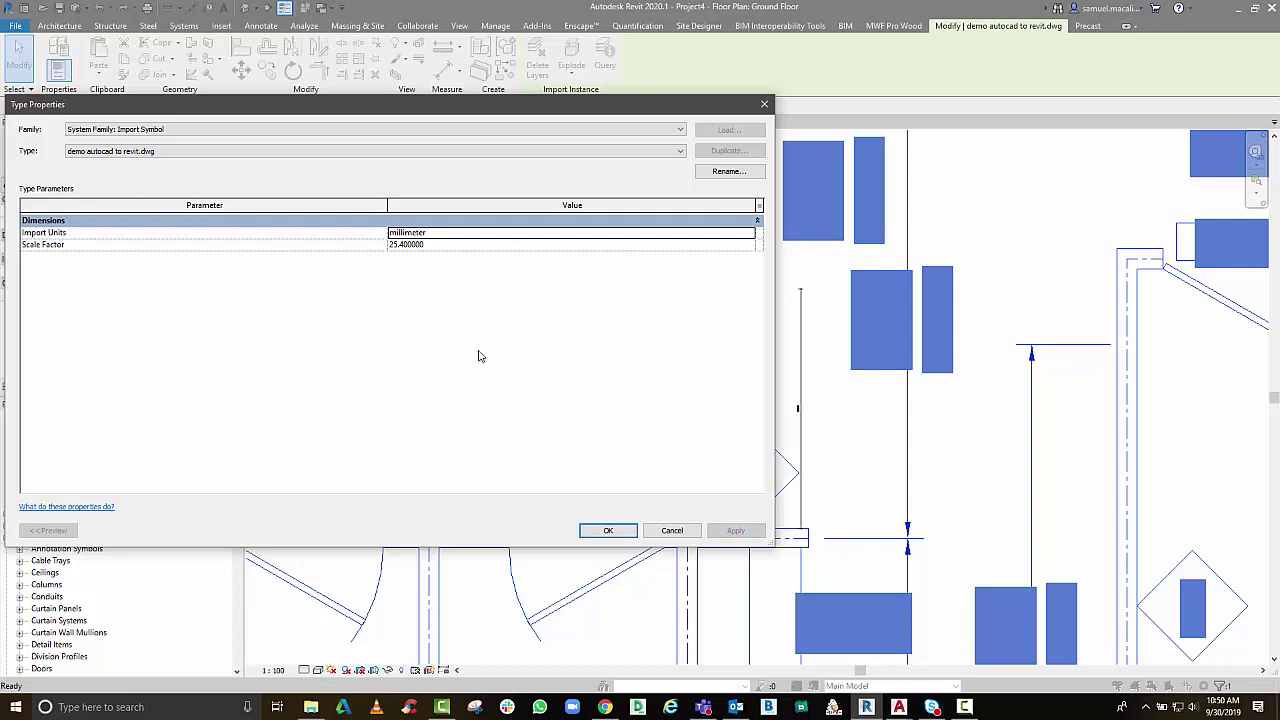
left_click(473, 249)
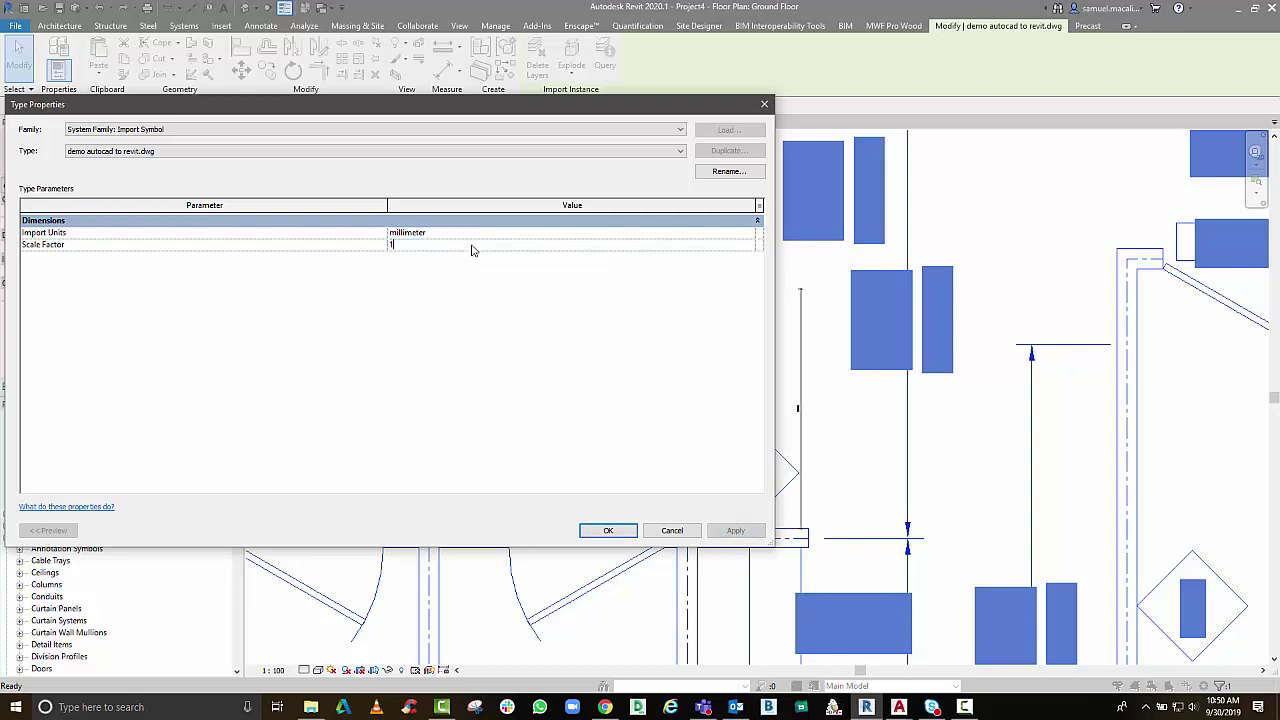
left_click(735, 530)
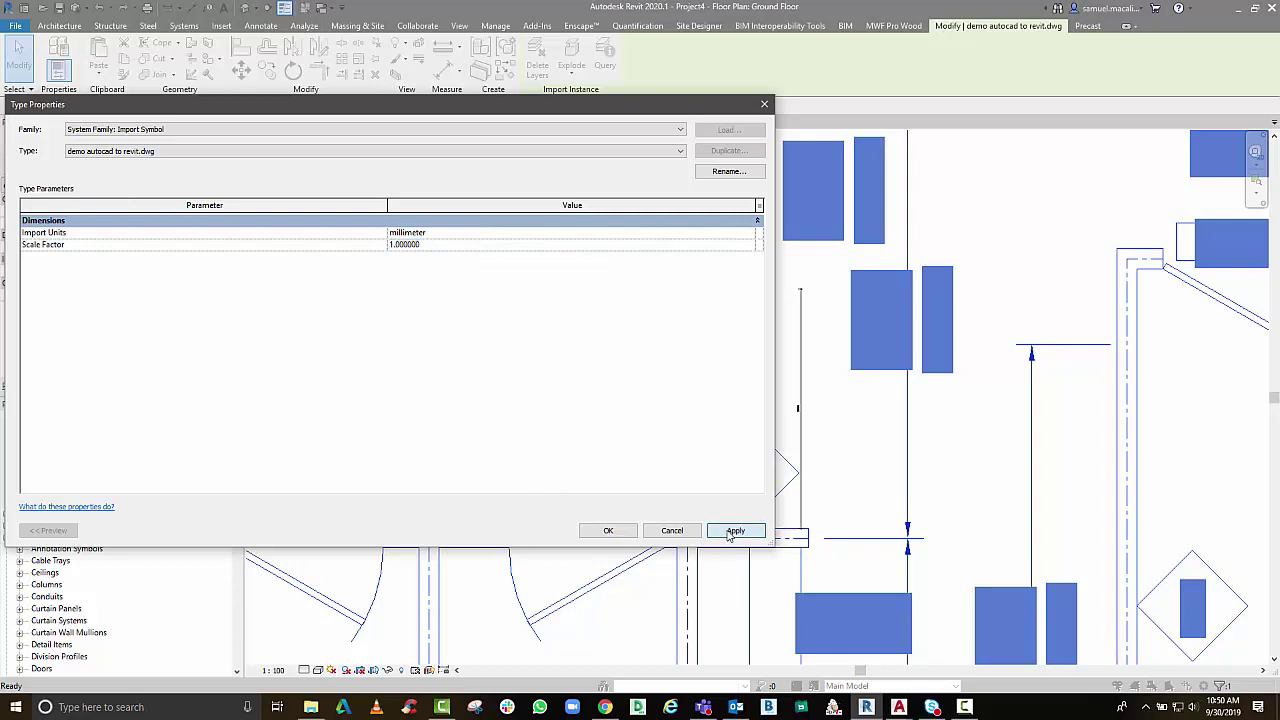
left_click(609, 532)
left_click(805, 508)
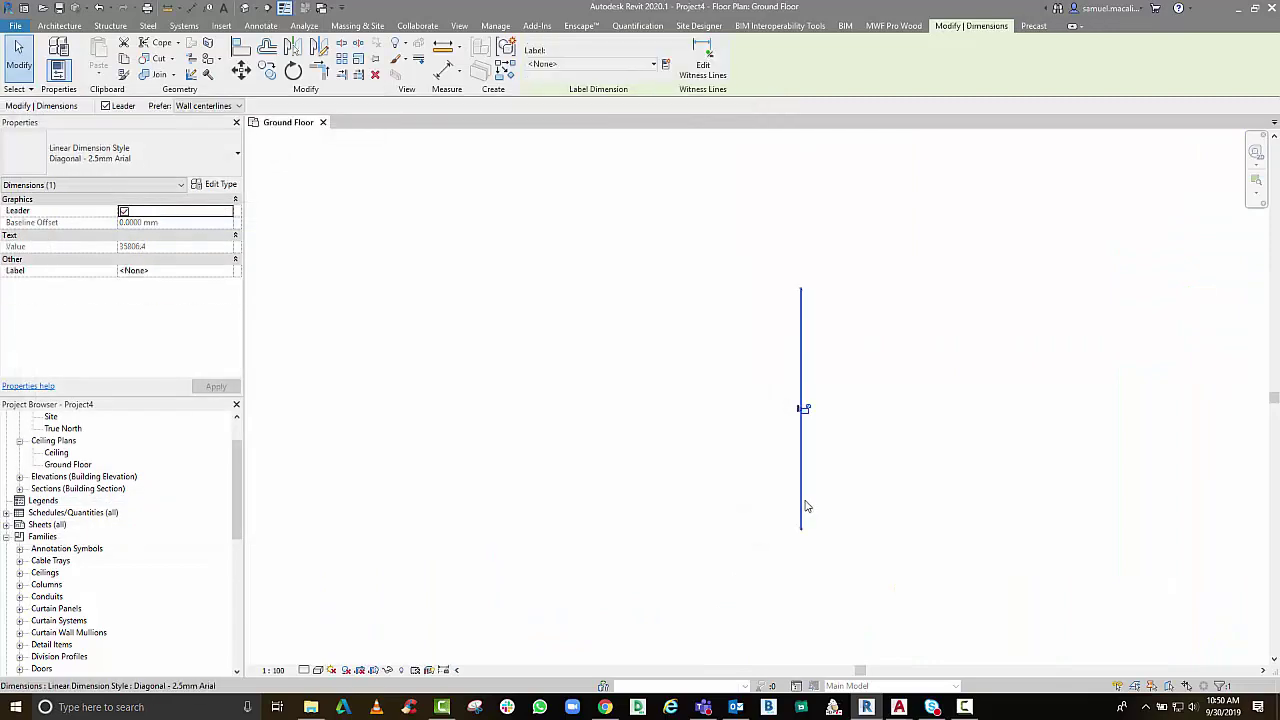
key("Delete")
Zoom to fit the rescaled plan, then zoom in on the washroom and meeting rooms
key("z")
key("f")
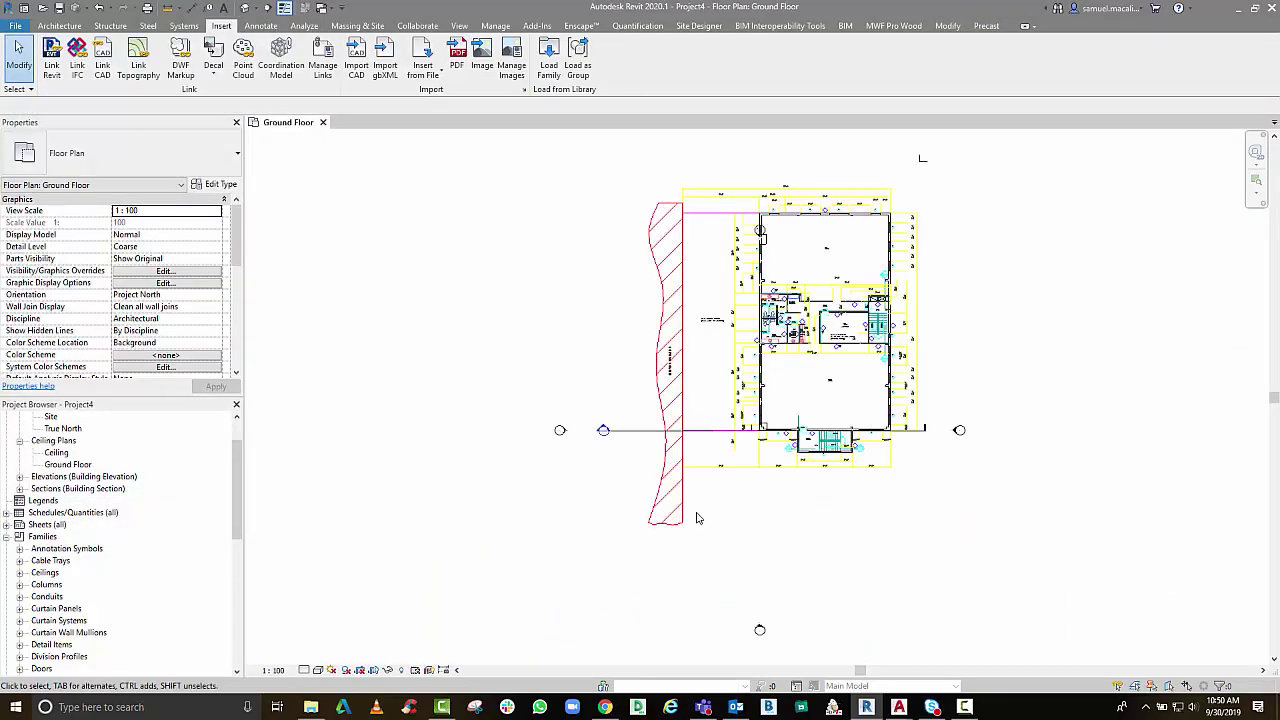
scroll(805, 478, "up", 5)
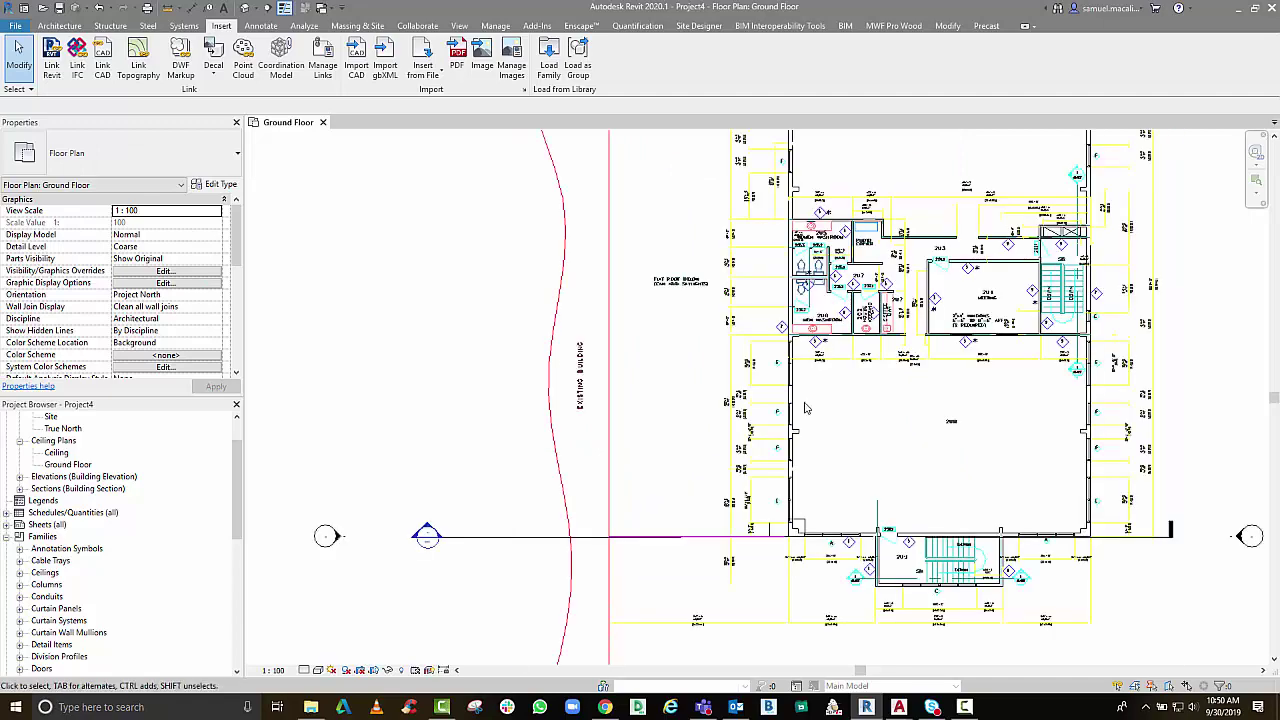
middle_click_drag(828, 394, 740, 570)
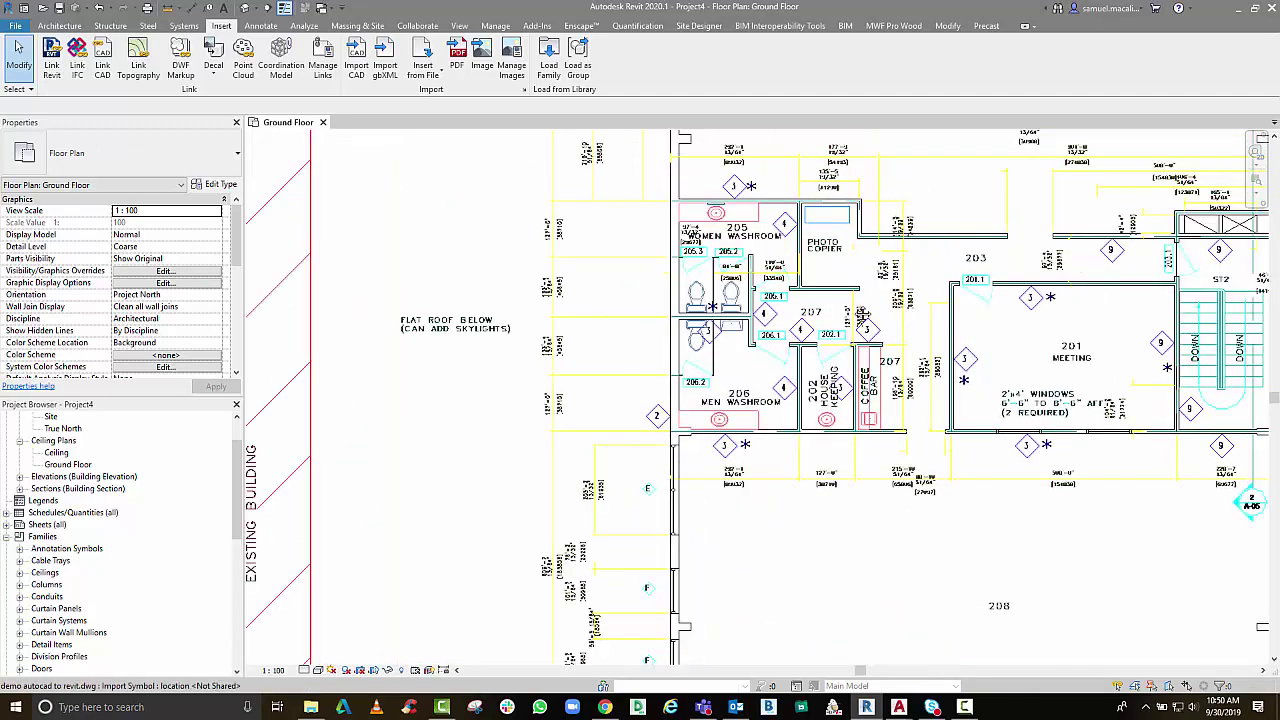
scroll(856, 312, "up", 1)
scroll(856, 310, "up", 5)
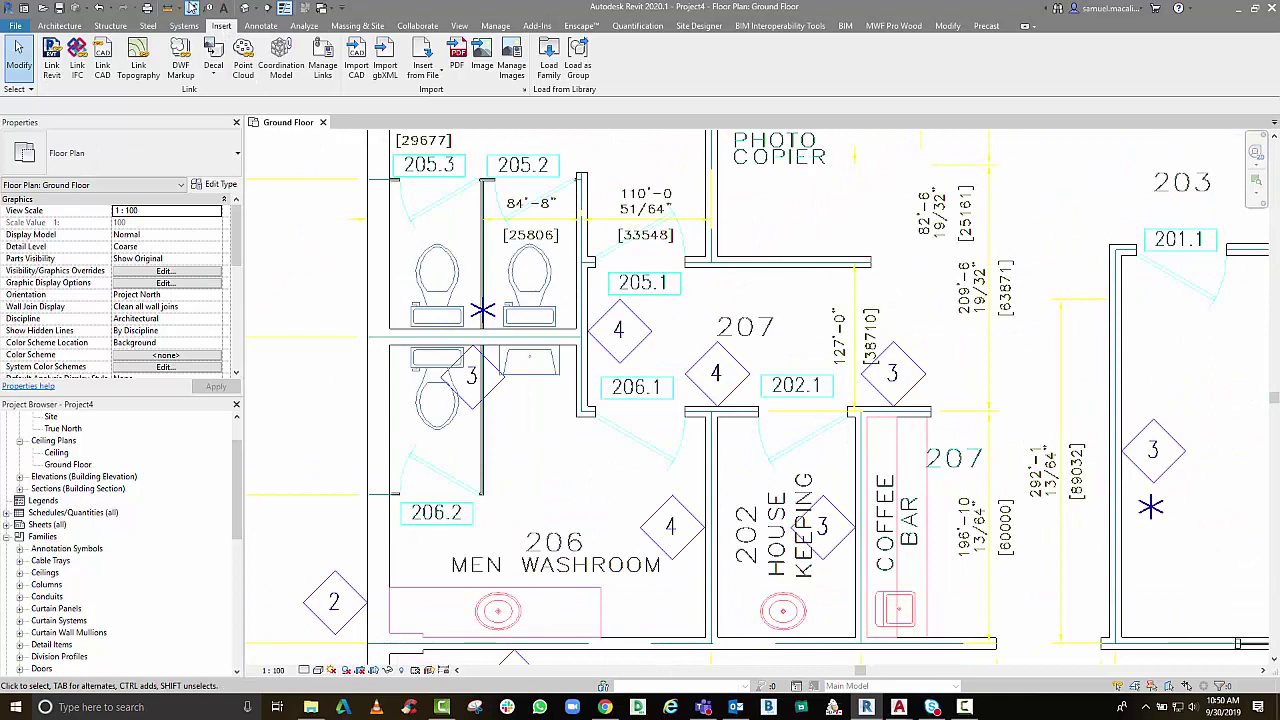
Measure the doorway between the wall ends beside tag 202.1 with Aligned Dimension, confirming 914, then cancel it
left_click(192, 8)
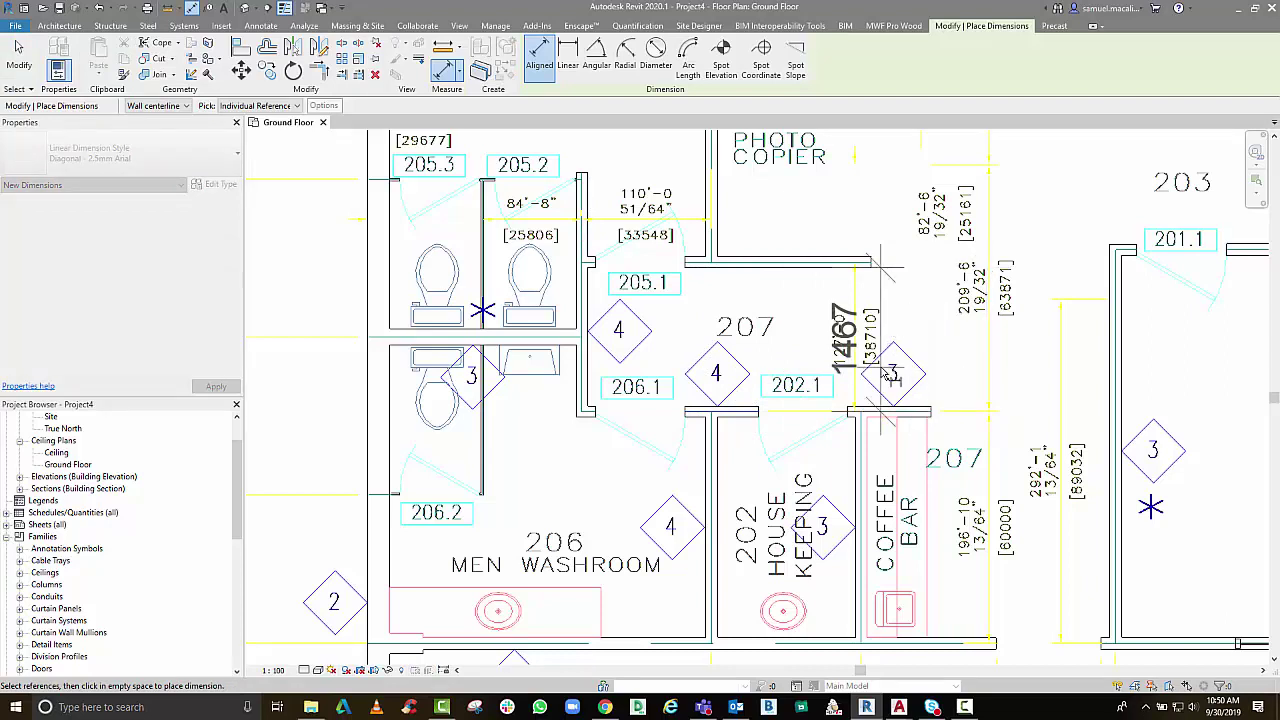
key("Escape")
key("Escape")
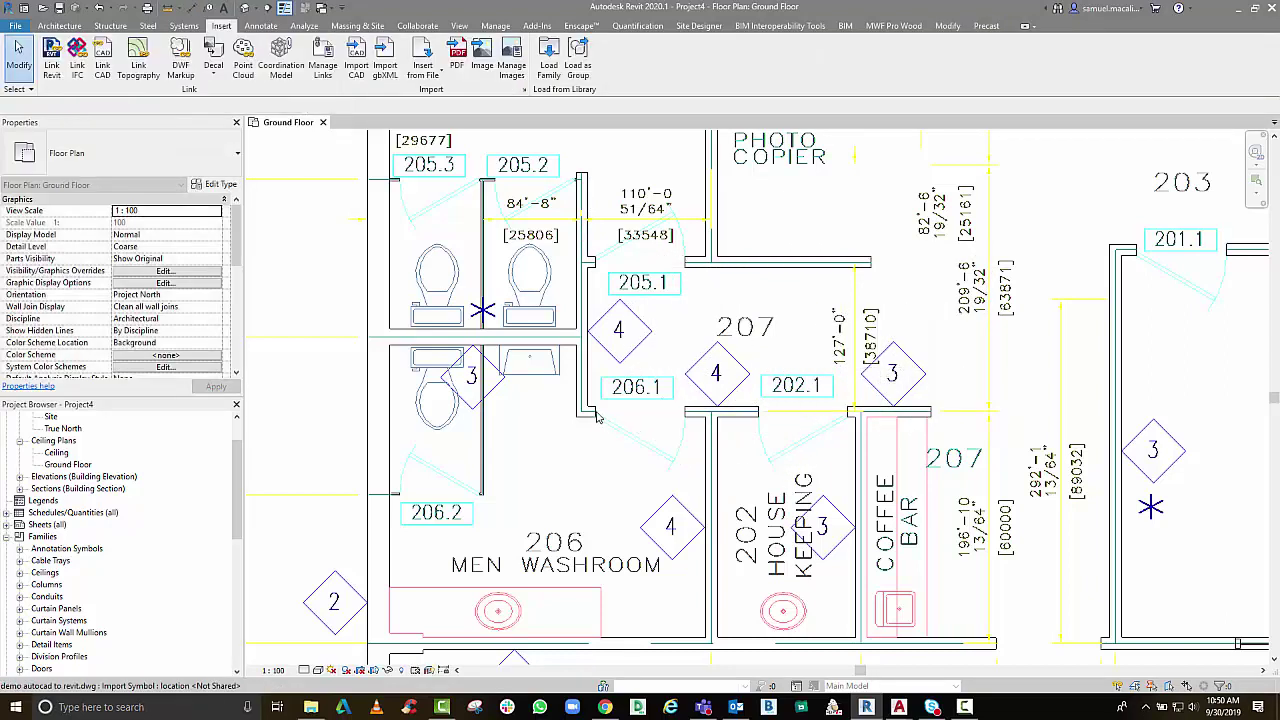
left_click(193, 10)
scroll(760, 410, "up", 2)
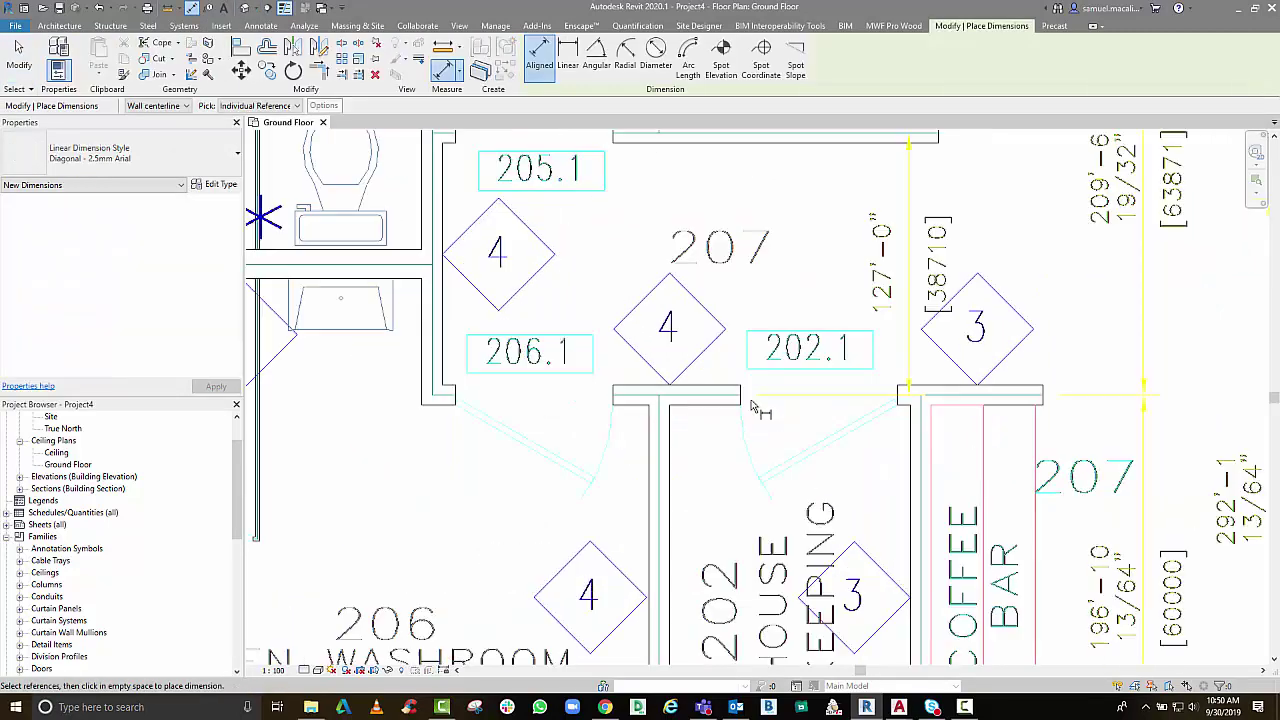
scroll(742, 398, "up", 2)
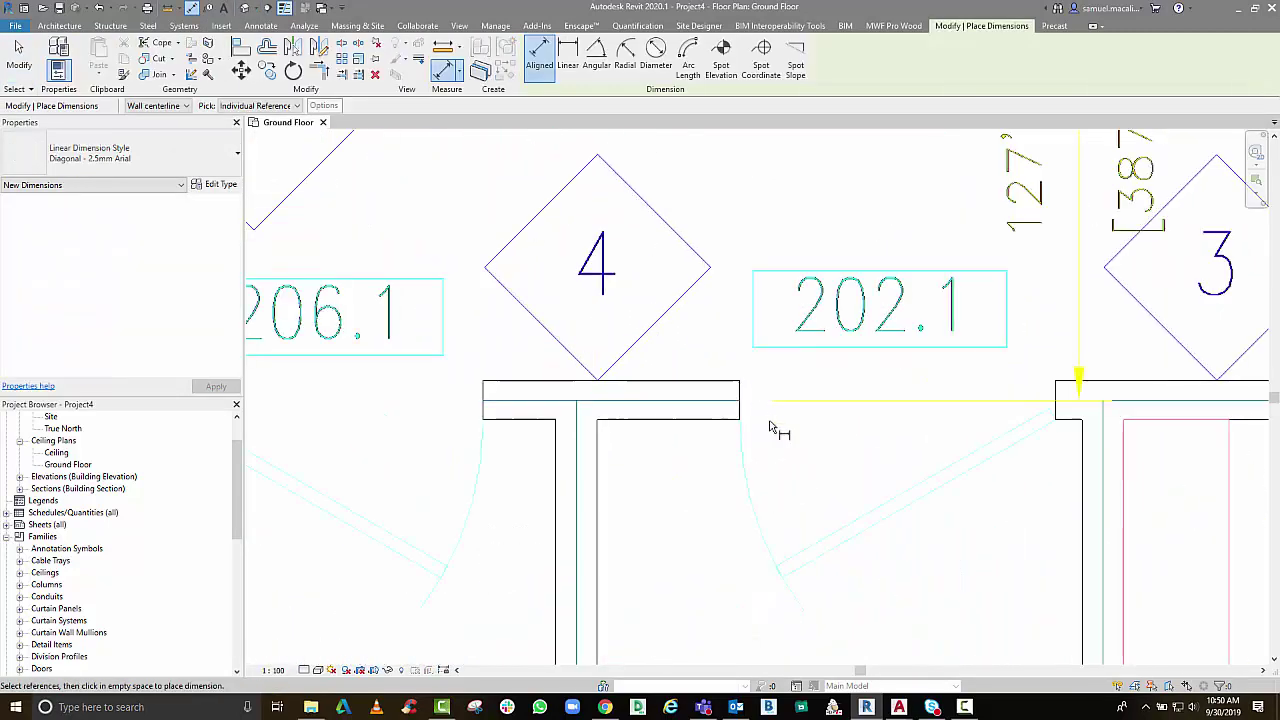
left_click(743, 418)
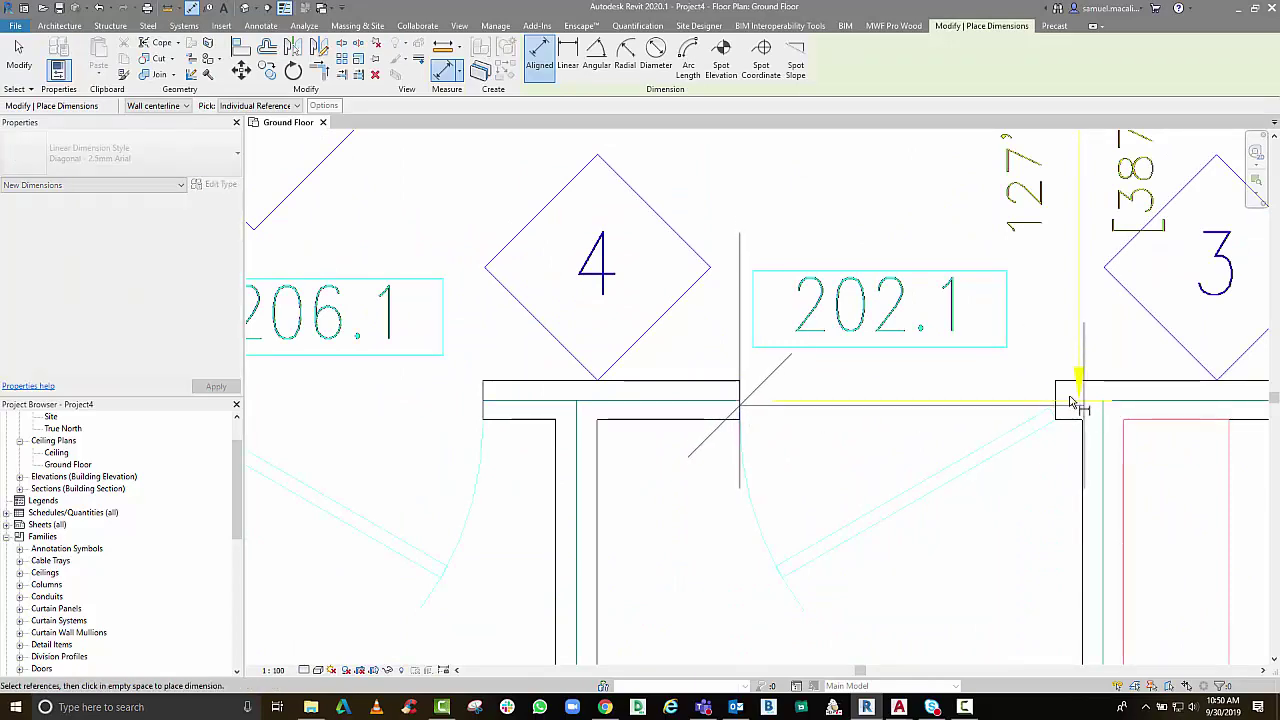
left_click(1062, 402)
scroll(980, 420, "down", 2)
scroll(928, 372, "down", 2)
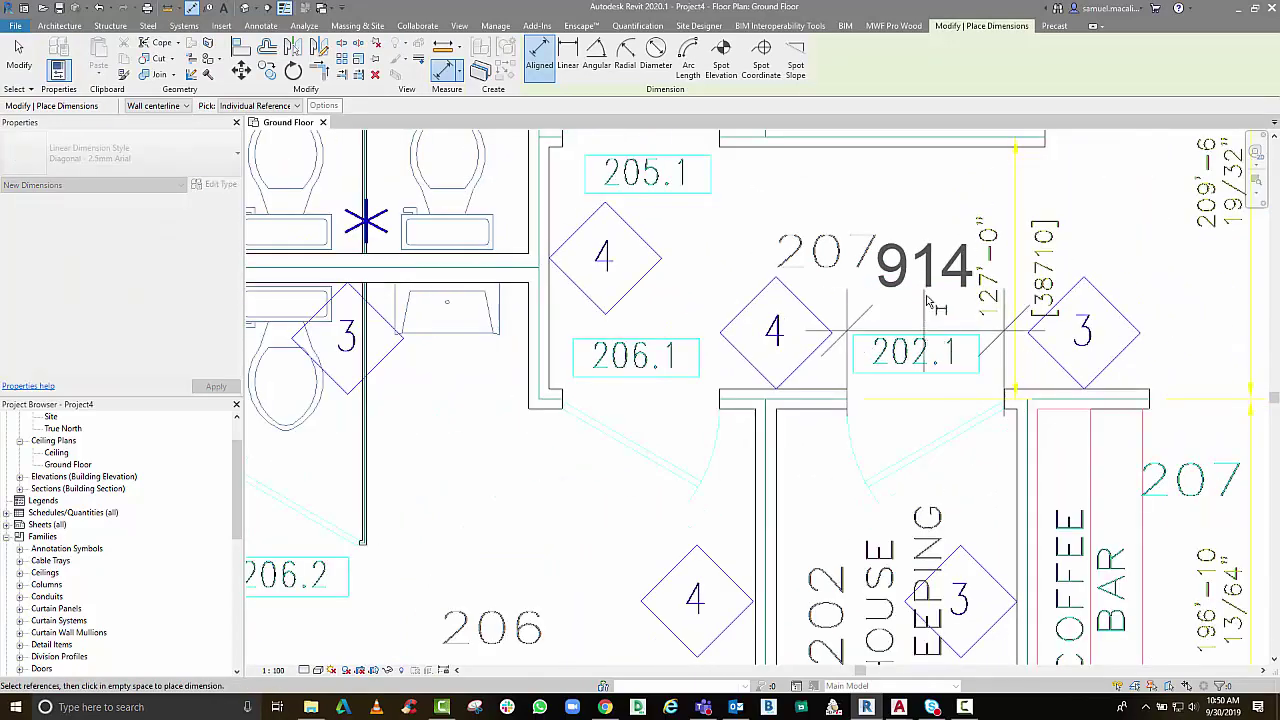
key("Escape")
key("Escape")
scroll(929, 268, "up", 2)
Zoom to fit the whole DWG import and try a first small reposition of it
scroll(929, 268, "down", 4)
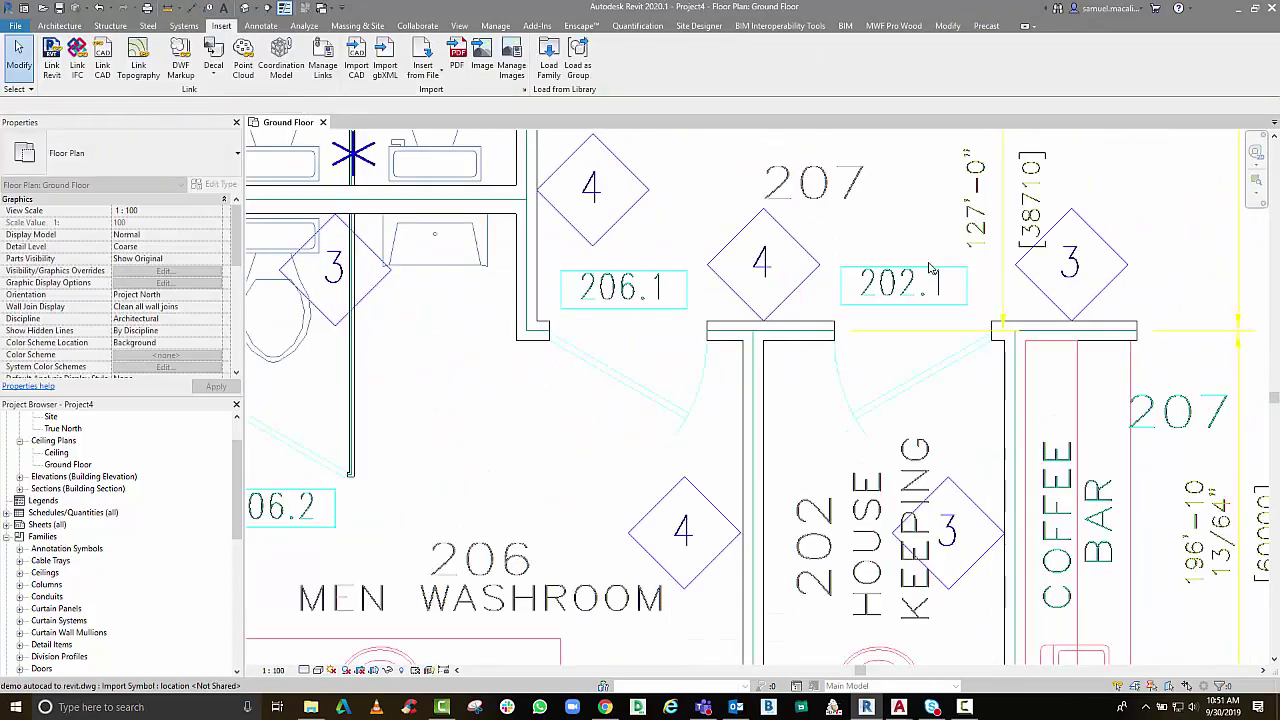
key("z")
key("f")
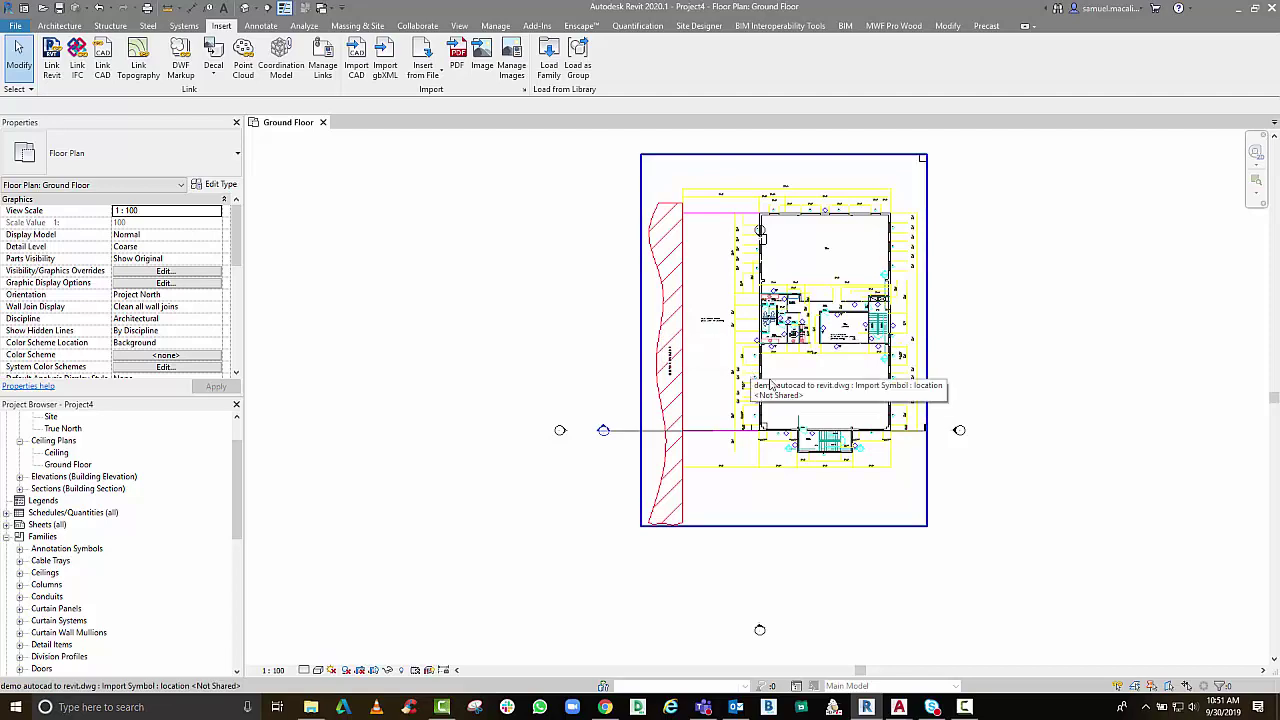
left_click(783, 356)
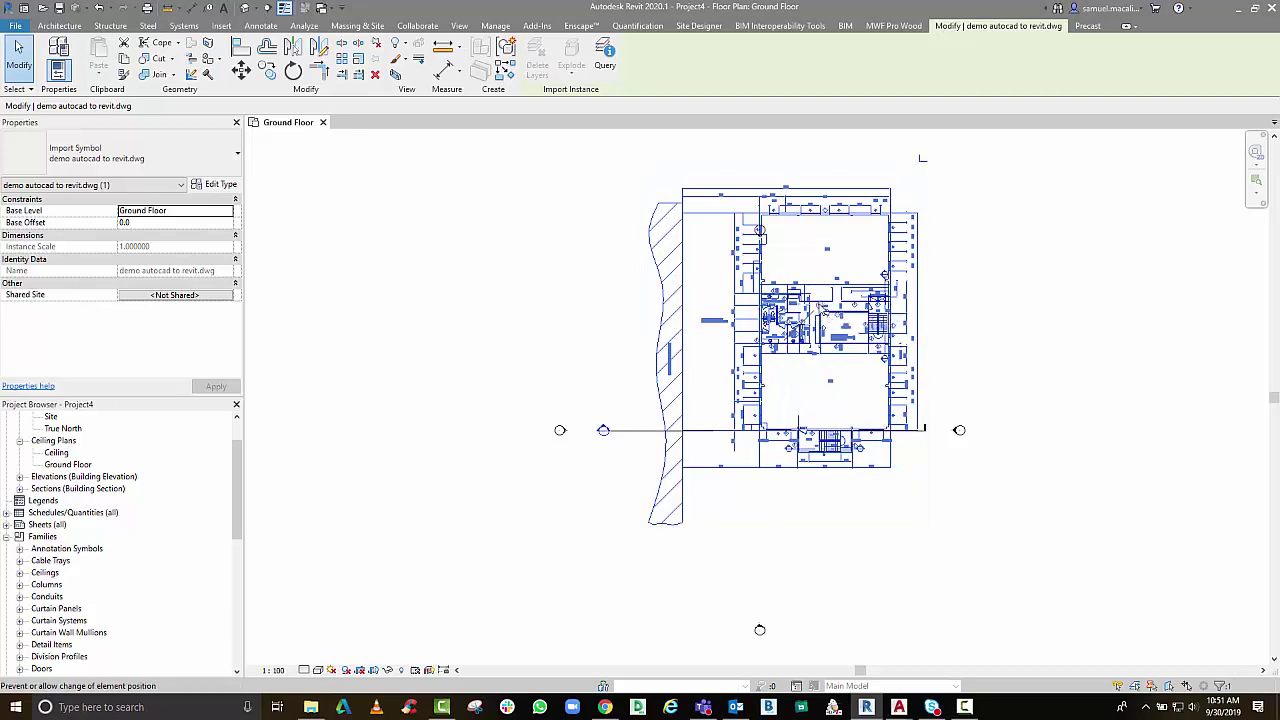
left_click(957, 320)
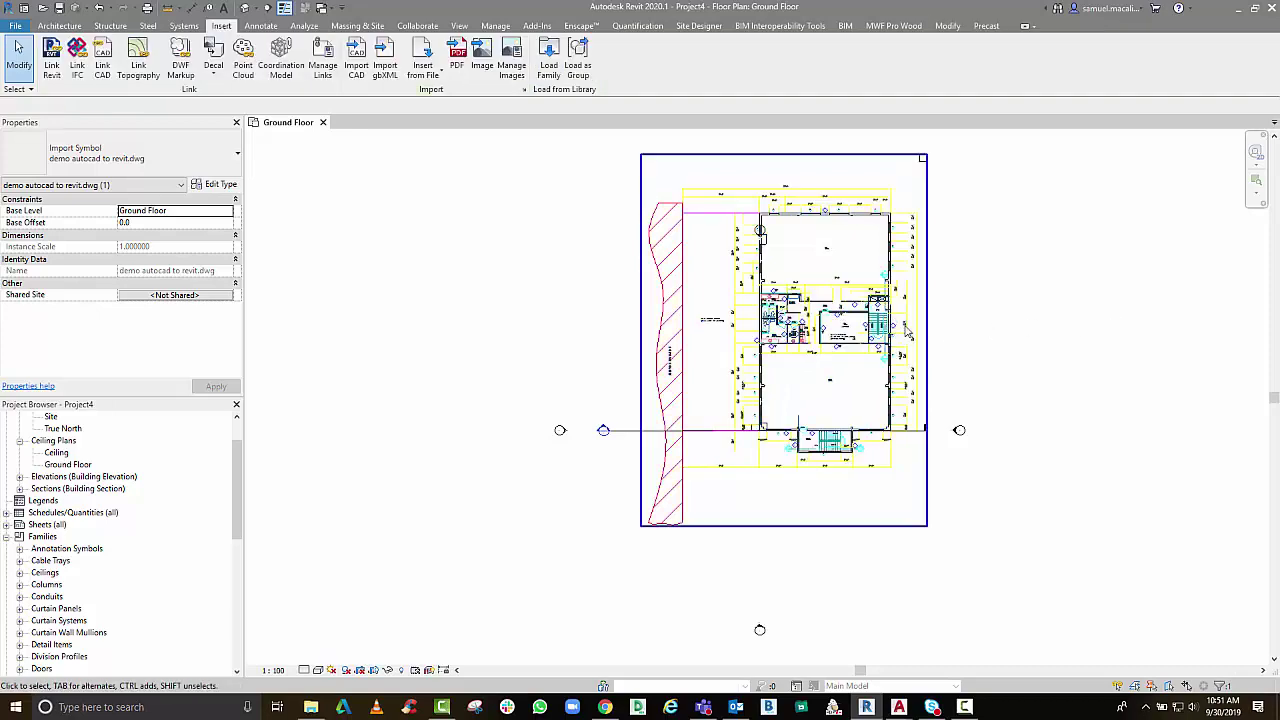
left_click(925, 158)
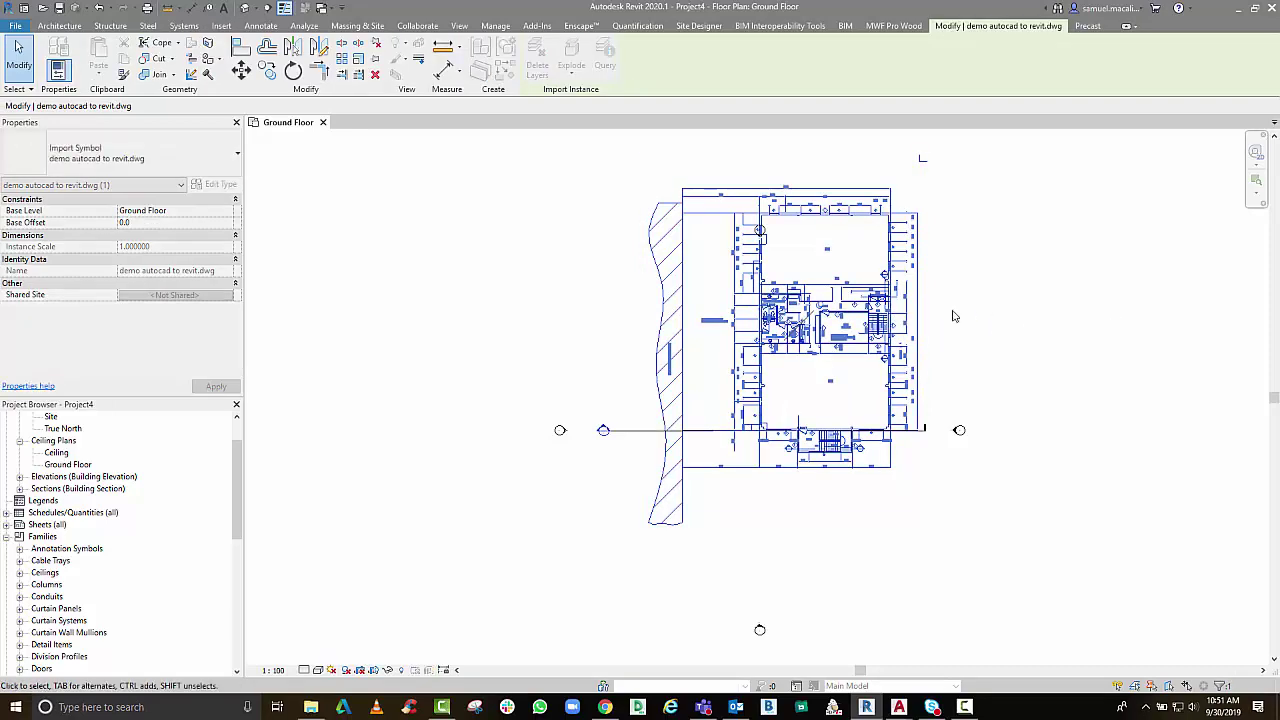
left_click_drag(700, 295, 683, 285)
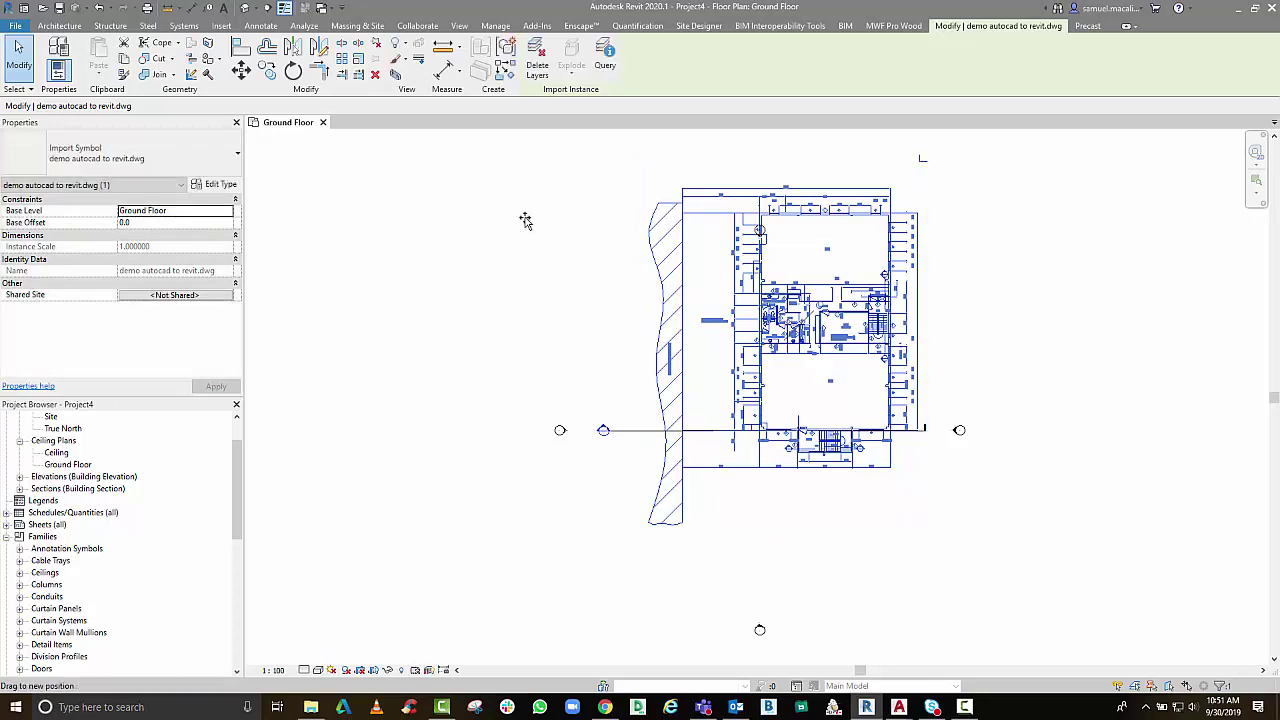
left_click(1094, 286)
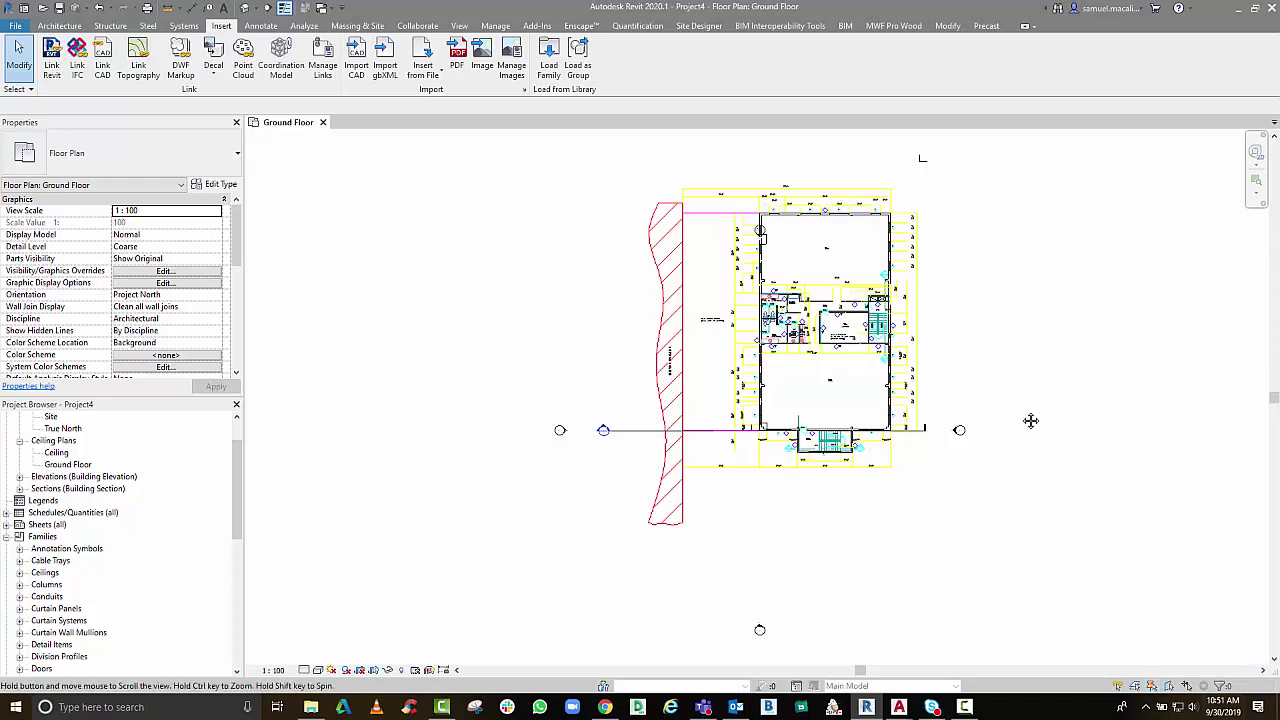
Drag the DWG import lower so its plan sits centred among the elevation markers
scroll(890, 350, "up", 2)
left_click(868, 326)
scroll(708, 457, "down", 2)
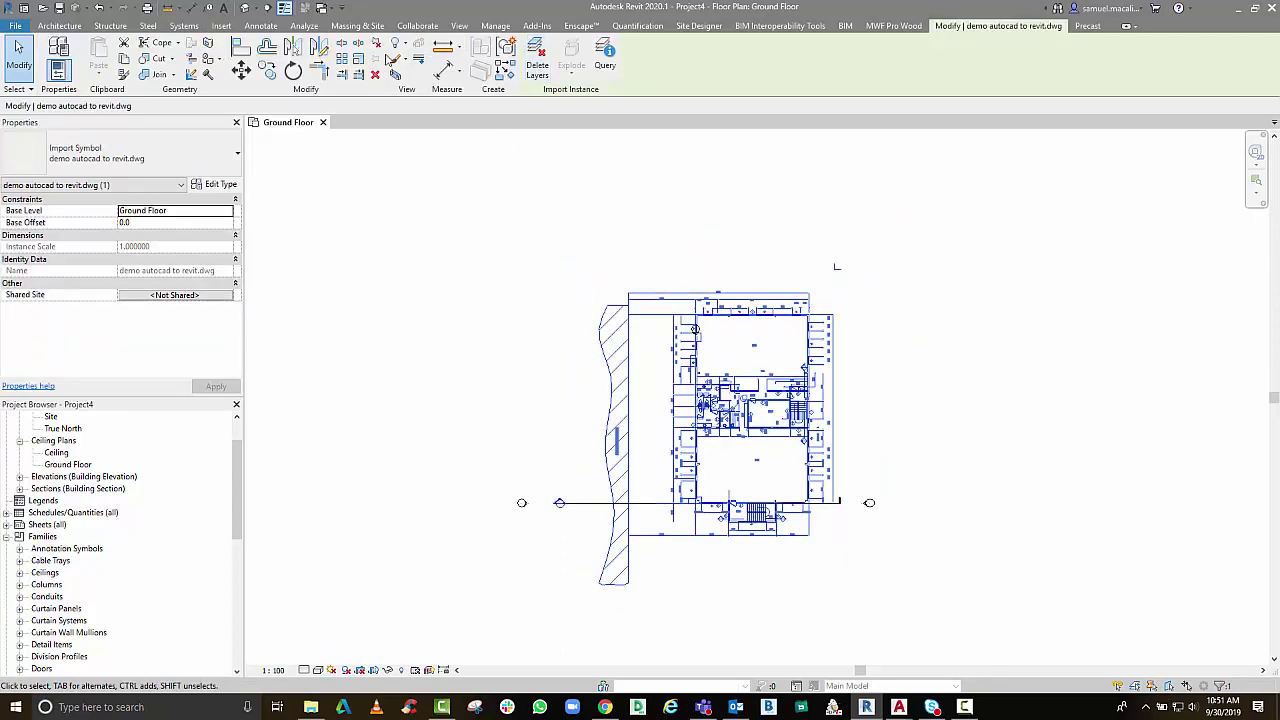
left_click(1037, 303)
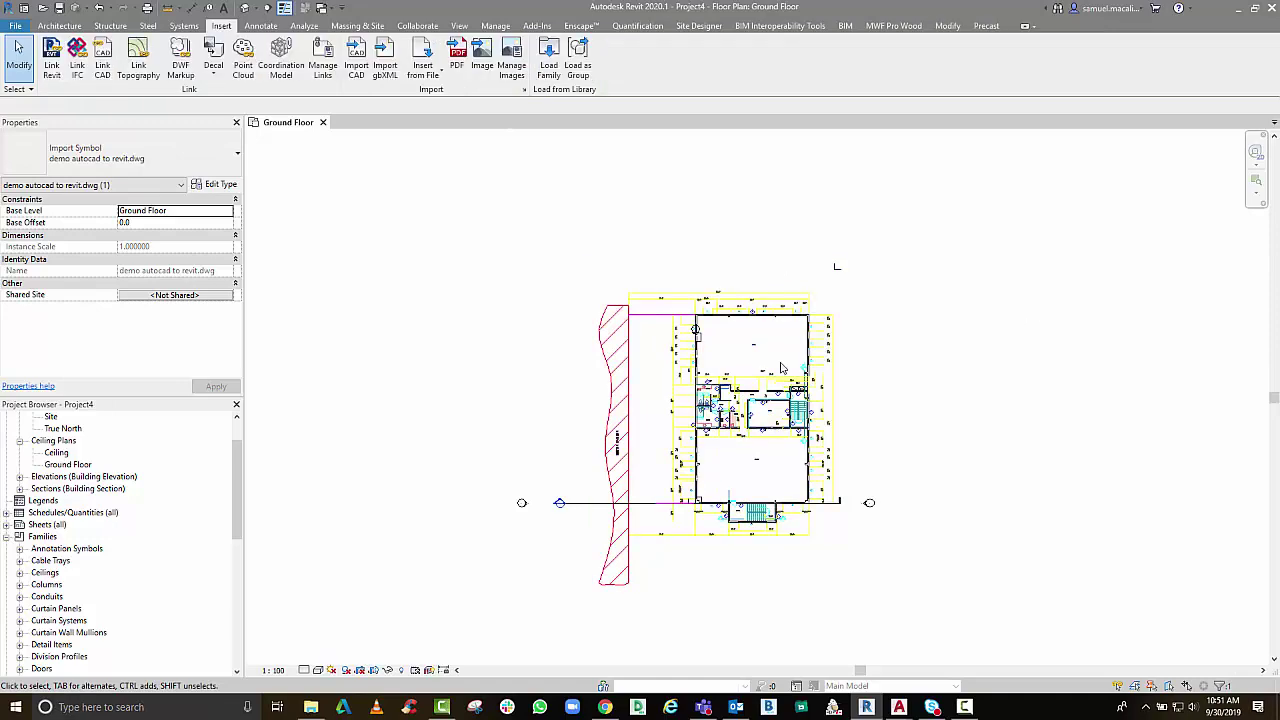
left_click(780, 385)
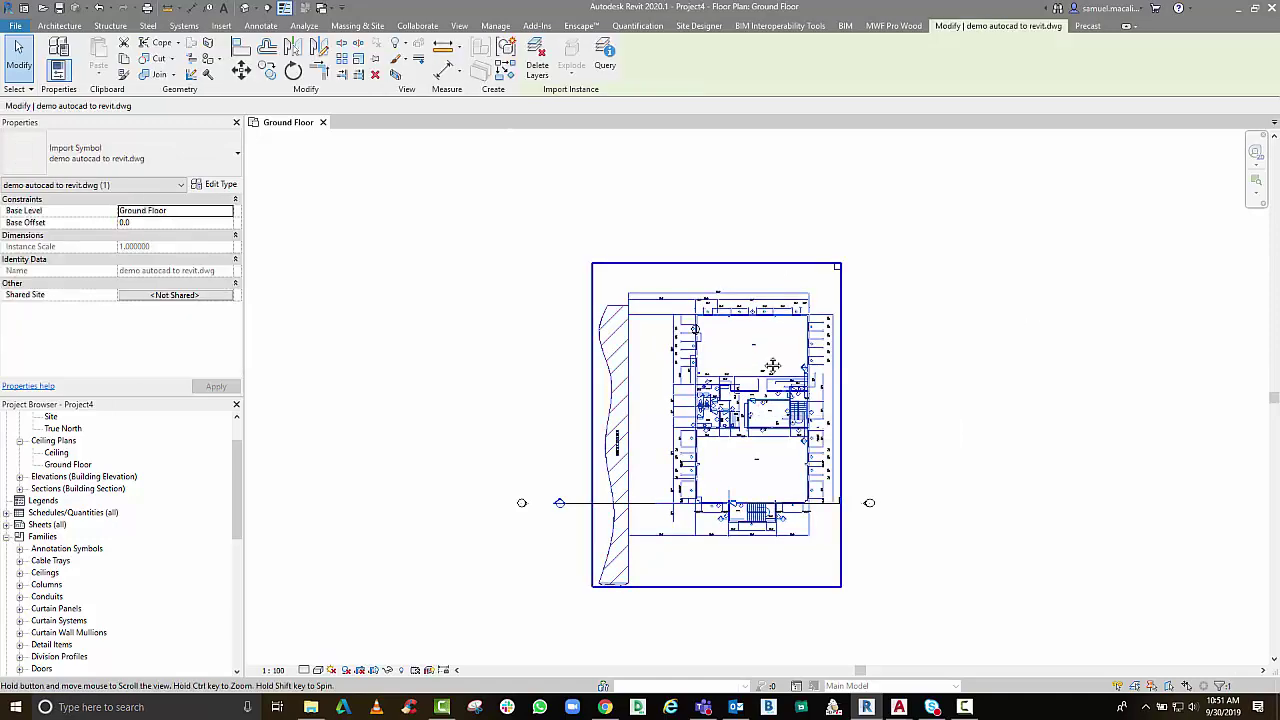
middle_click_drag(766, 462, 773, 355)
mouse_move(765, 397)
left_mouse_down()
mouse_move(755, 515)
mouse_move(755, 490)
mouse_move(740, 515)
left_mouse_up()
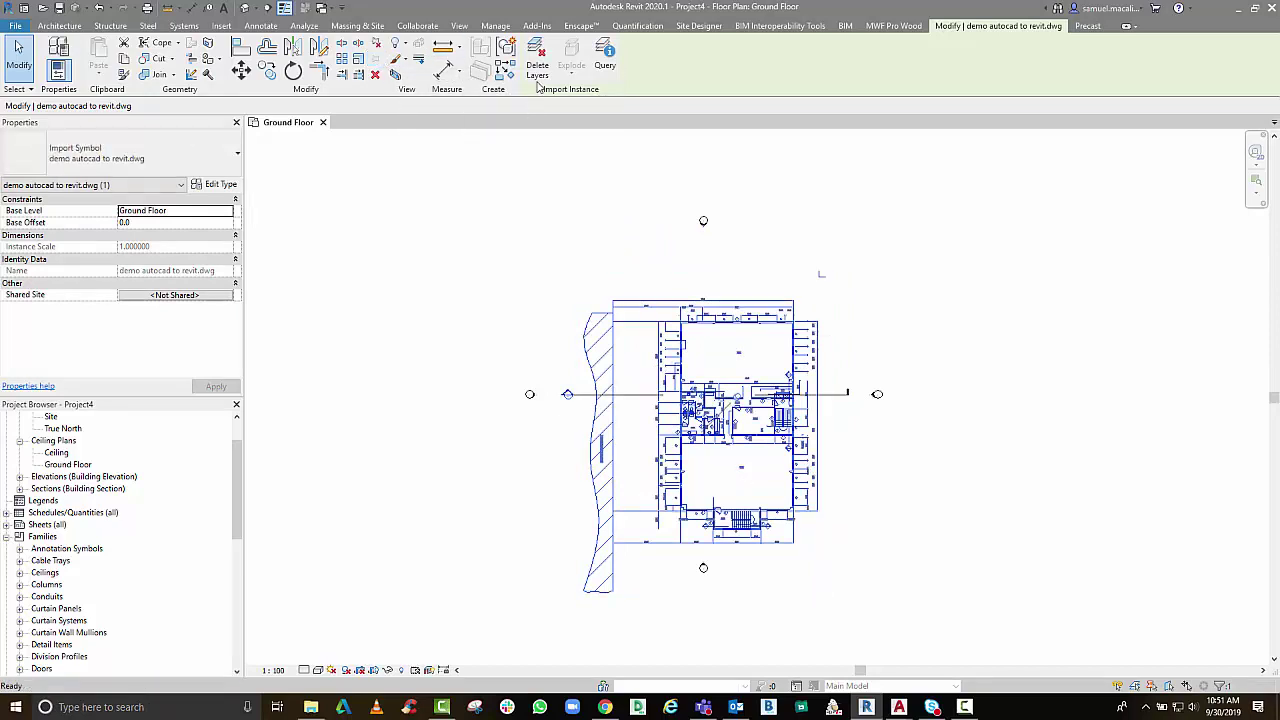
Query the CAD import and hide its 2_Arch_Plan_Dim and 1_Arch_Plan_ExistBldg layers in this view
left_click(604, 55)
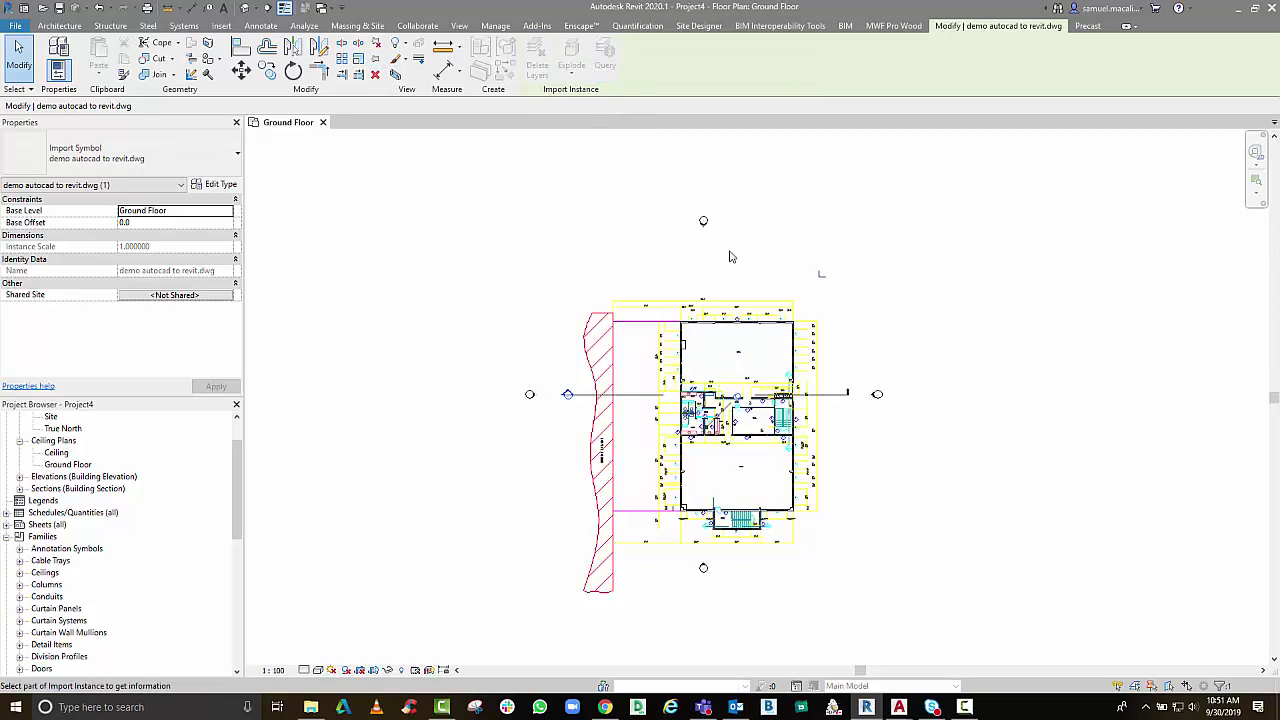
scroll(715, 338, "up", 3)
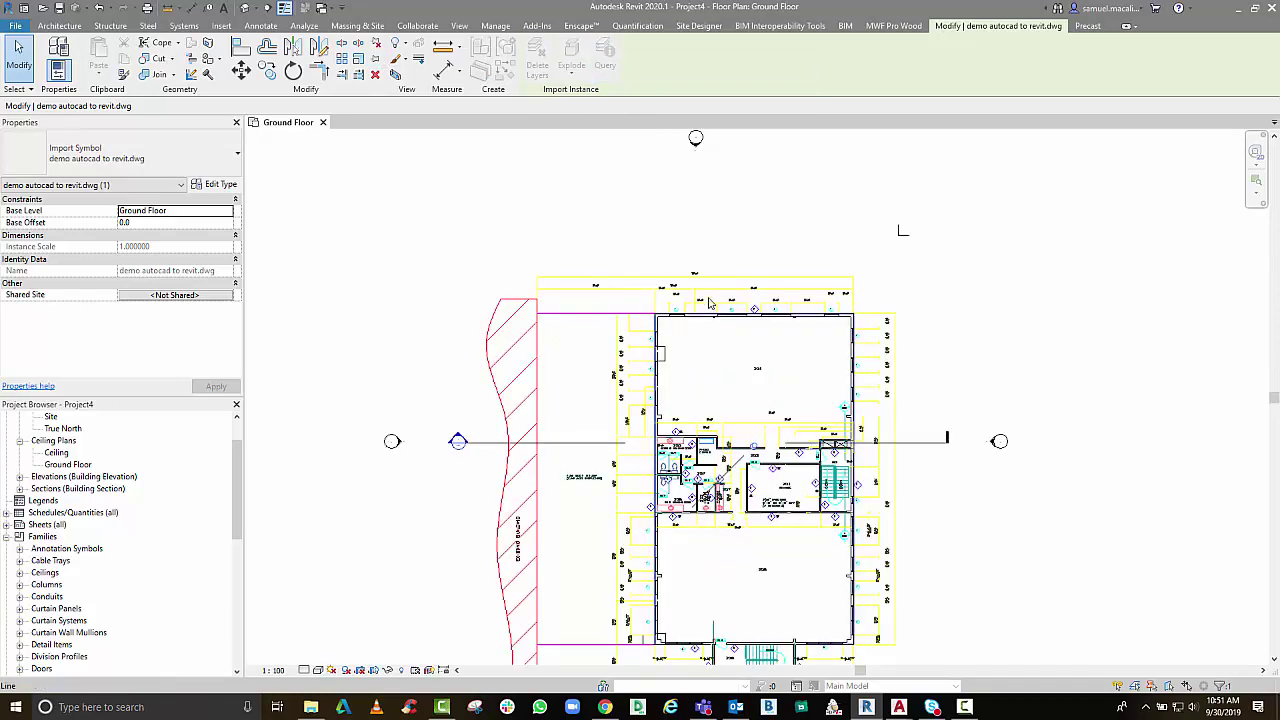
left_click(709, 304)
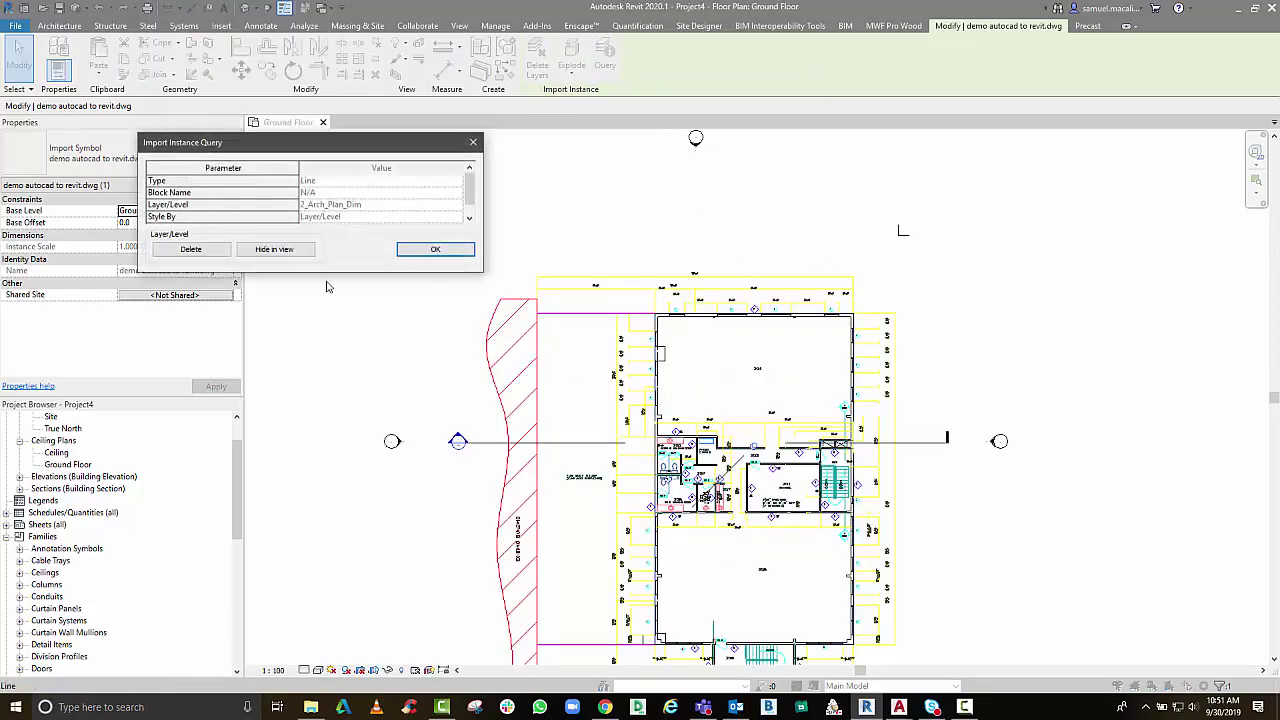
left_click(274, 249)
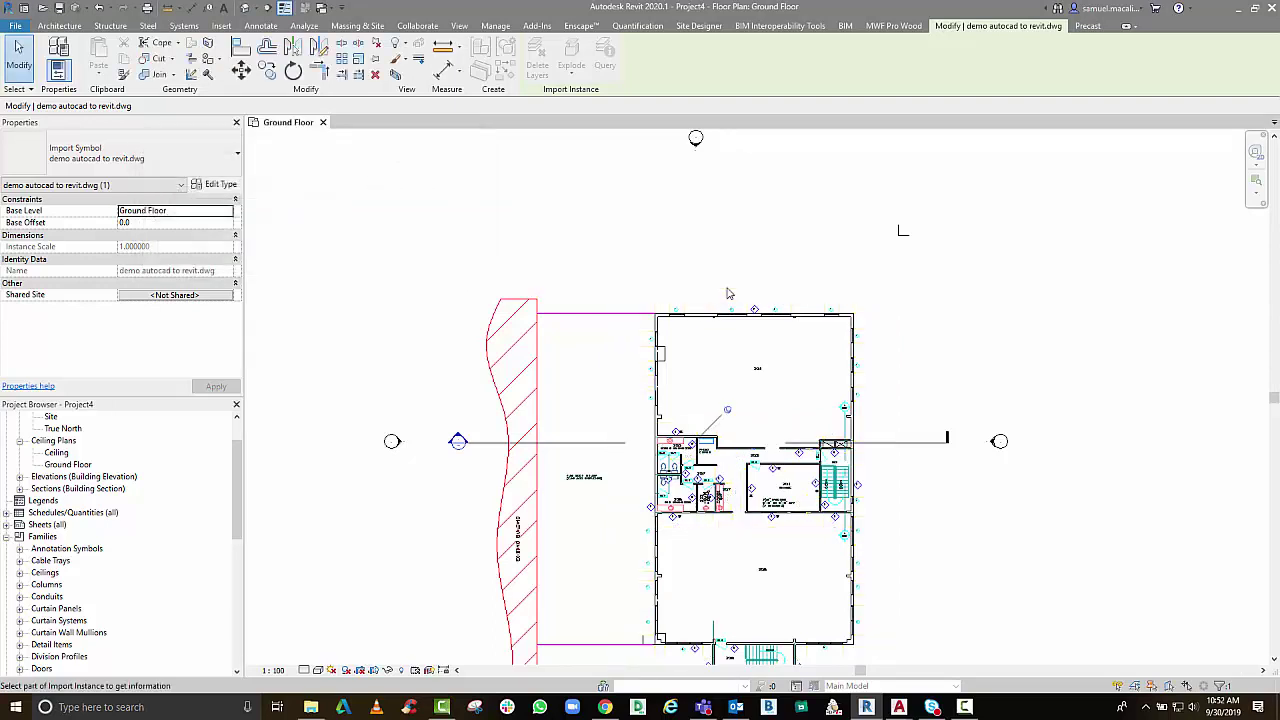
left_click(505, 328)
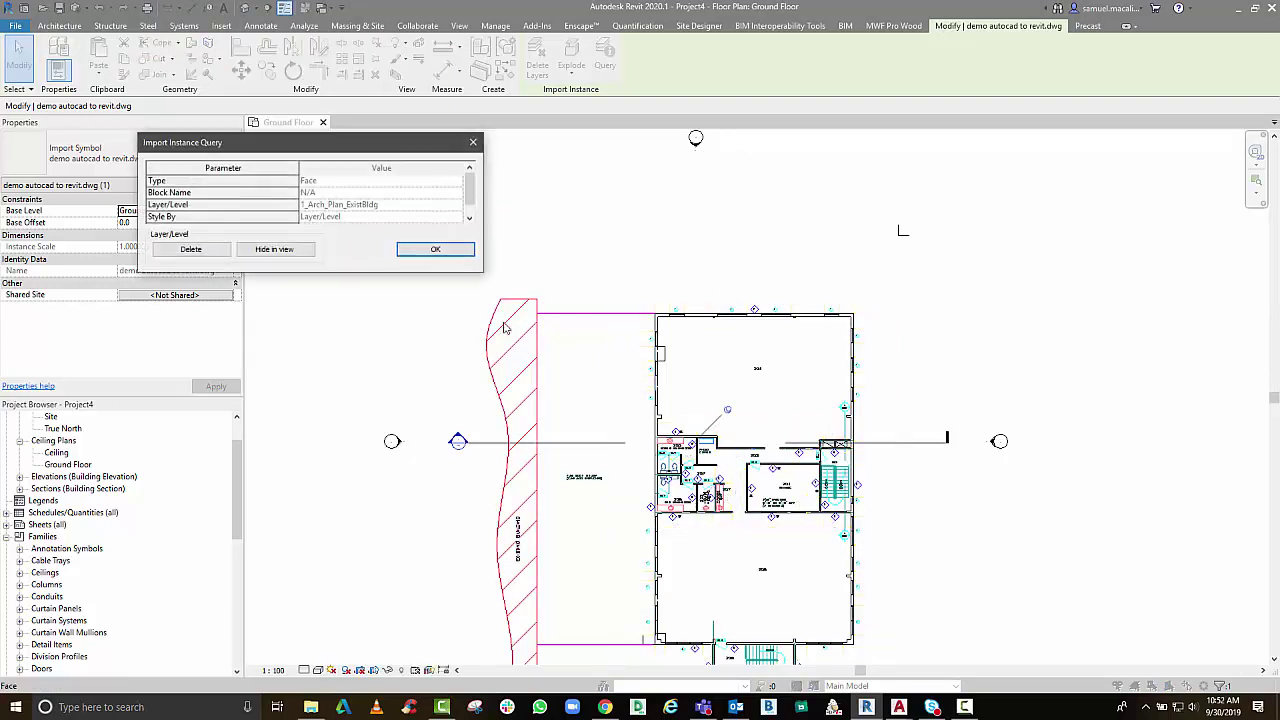
left_click(275, 252)
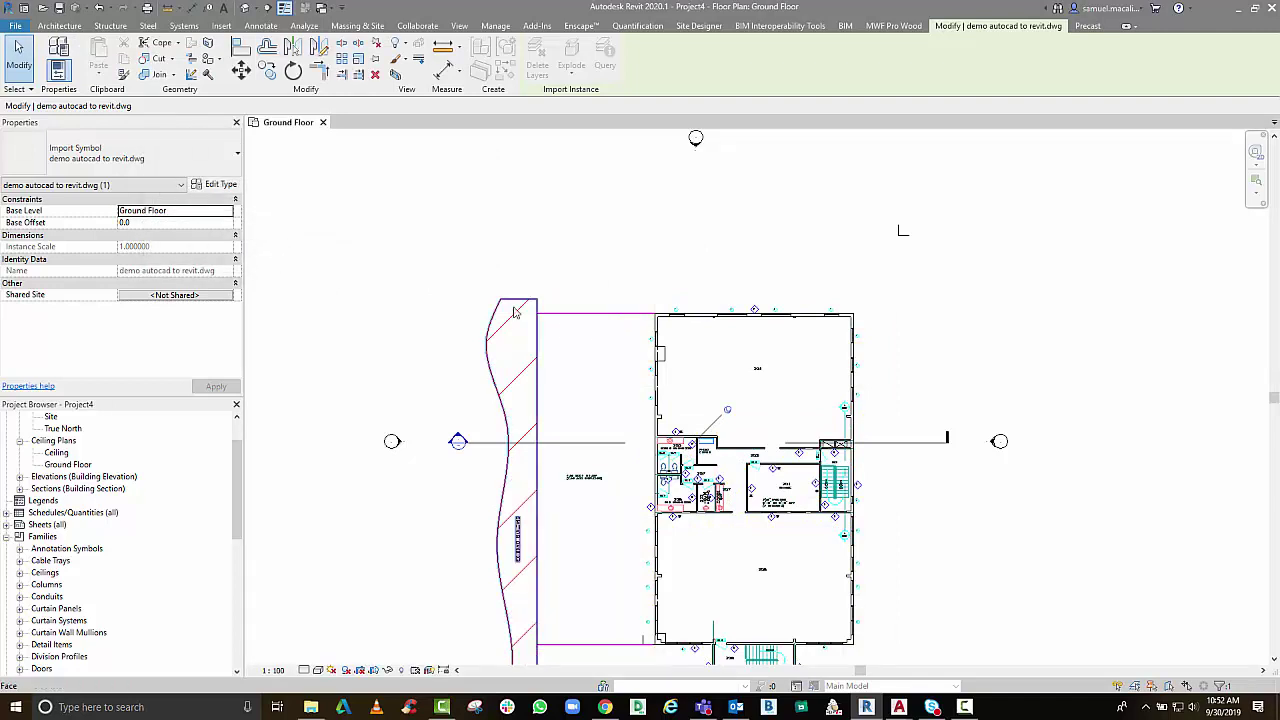
left_click(275, 250)
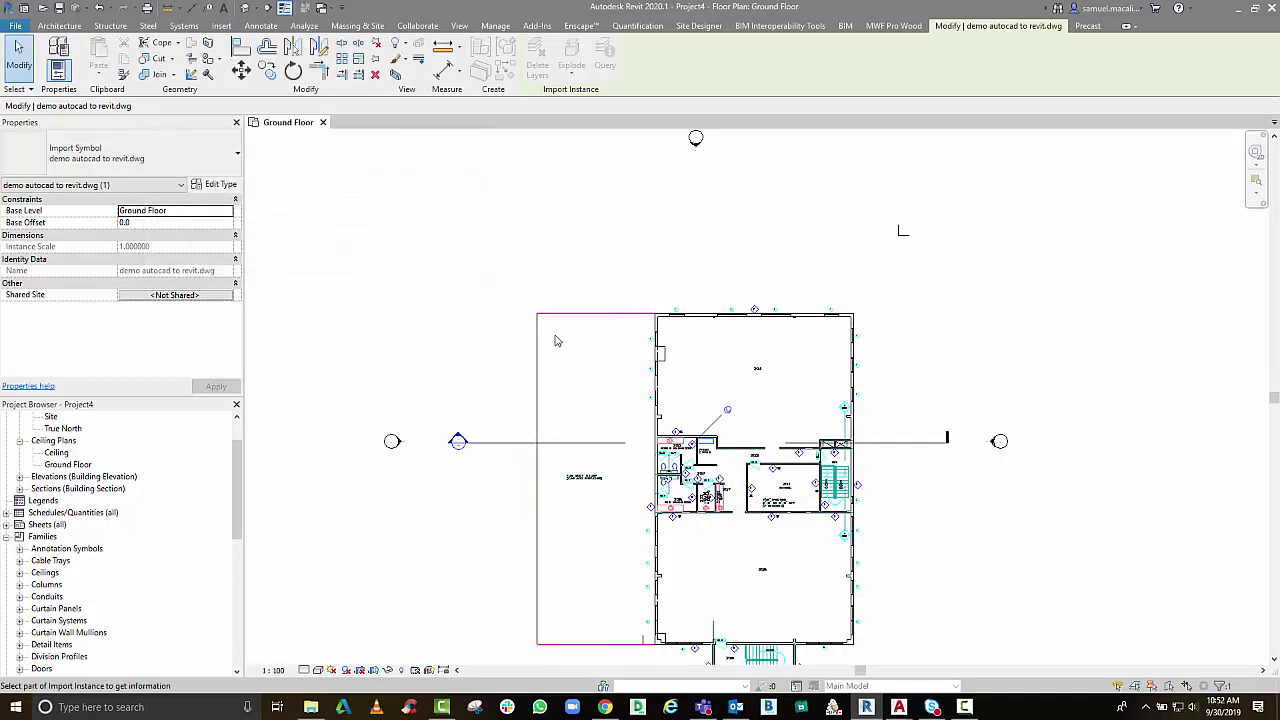
Hide the 2_Arch_Plan_Wall_Below layer, then undo hiding the 2_Arch_Plan_Wall layer
scroll(551, 493, "up", 5)
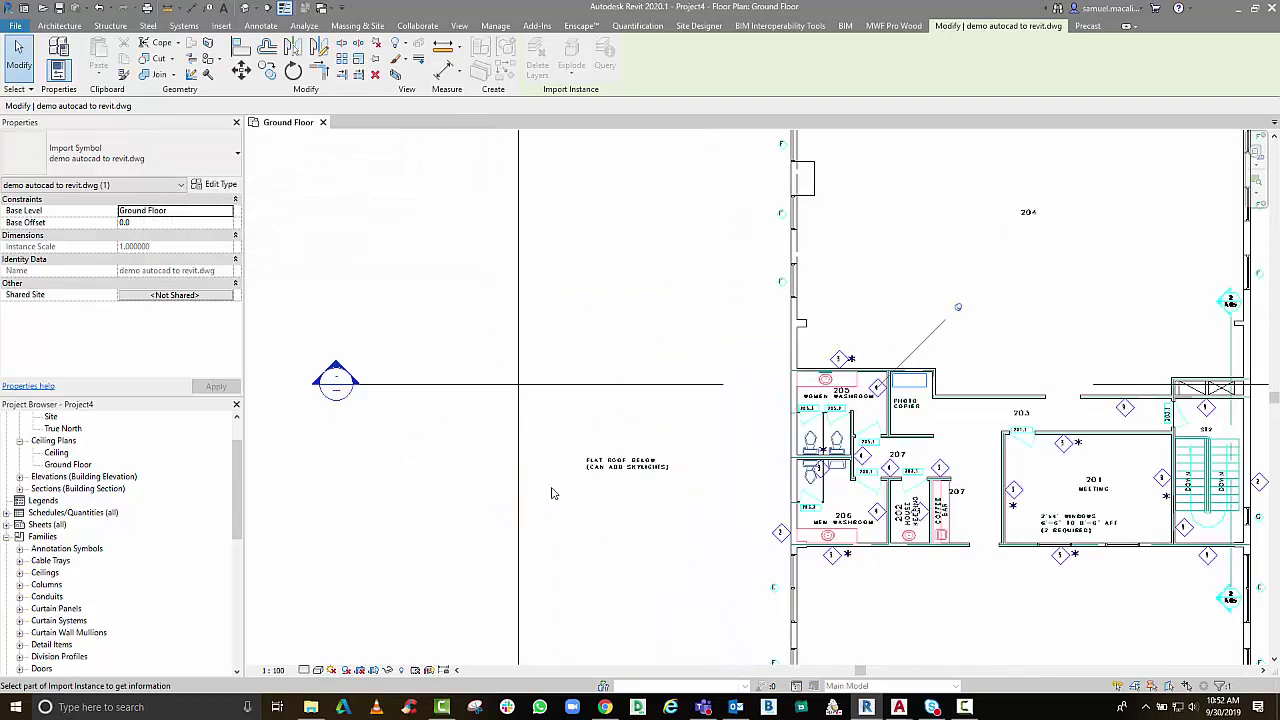
scroll(551, 493, "down", 3)
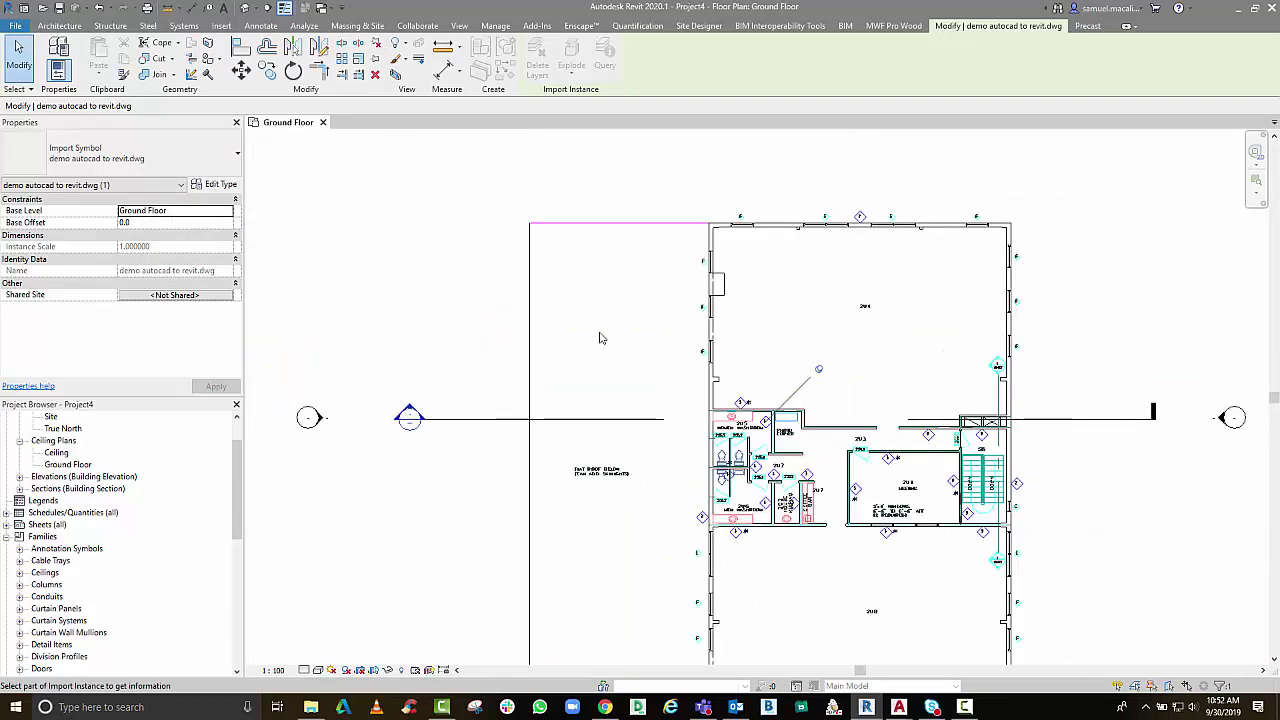
left_click(600, 224)
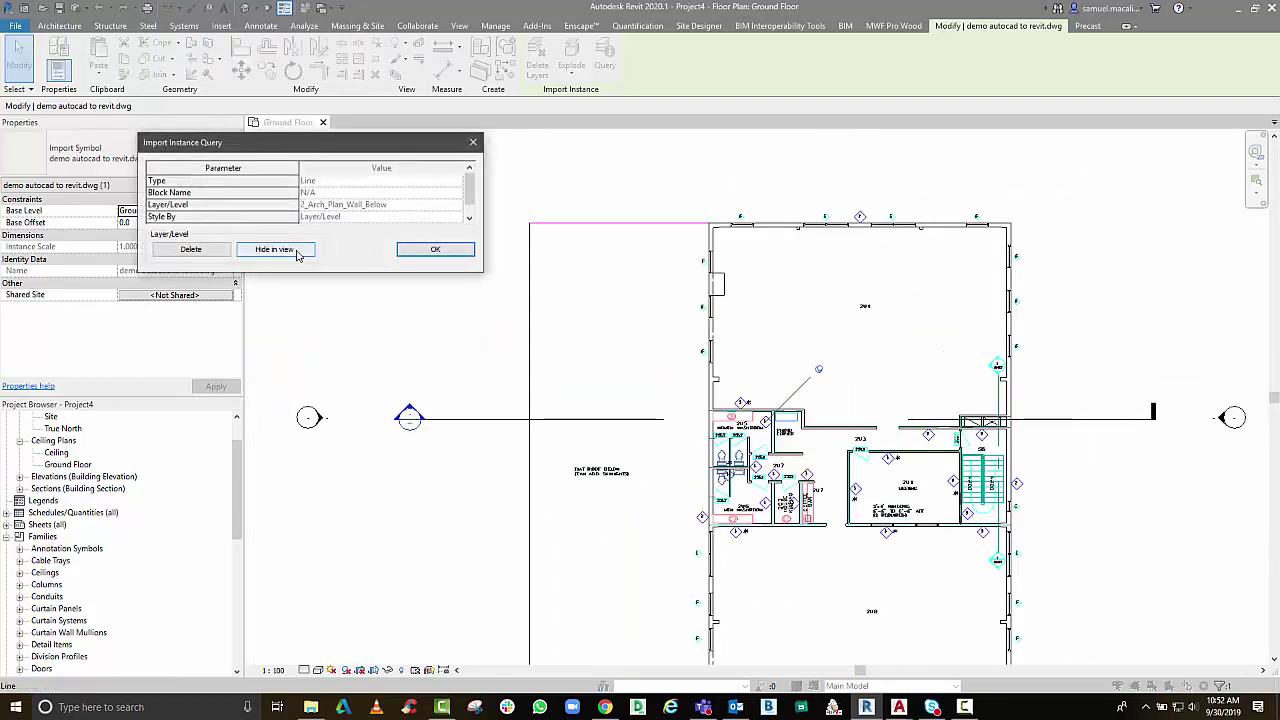
left_click(297, 252)
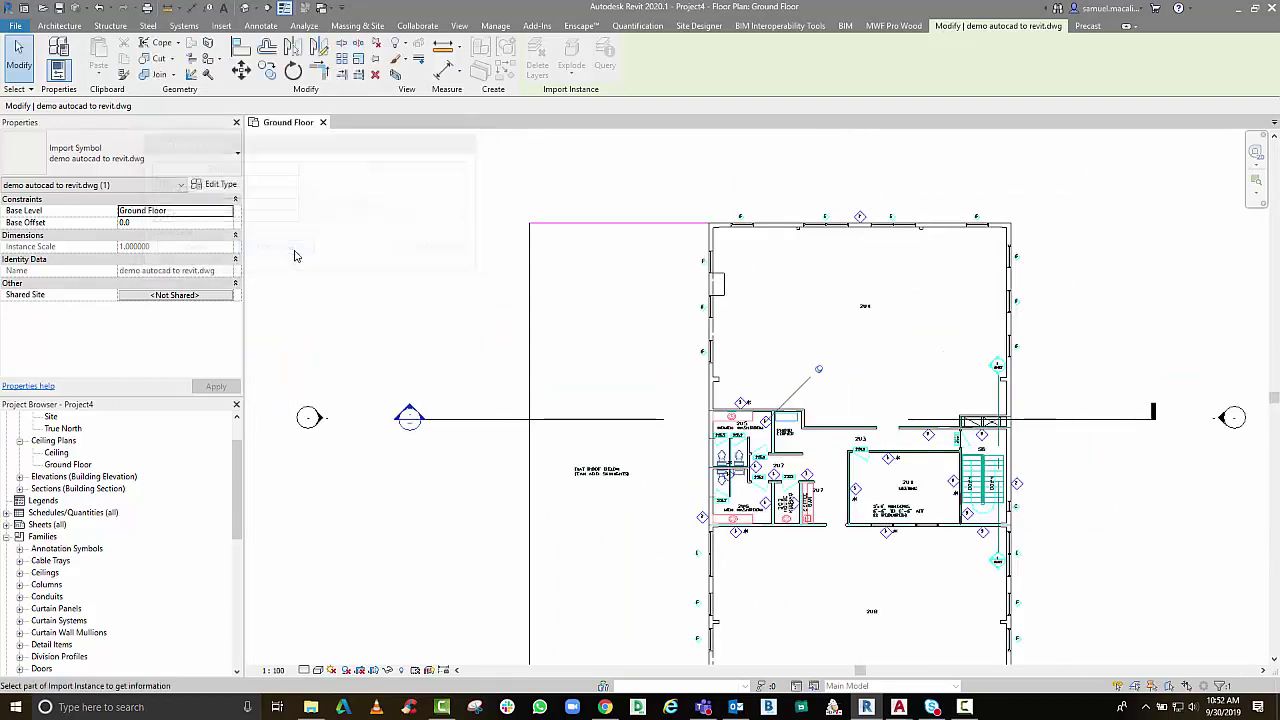
left_click(529, 264)
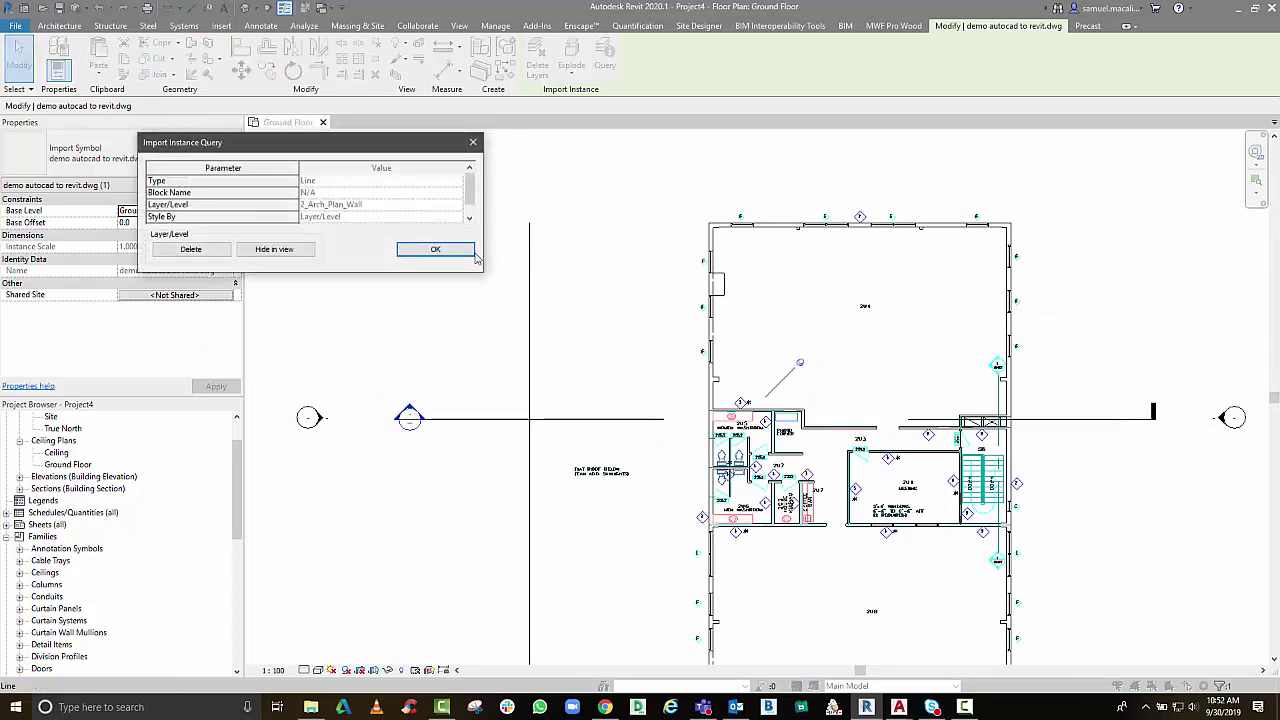
left_click(286, 250)
key("Escape")
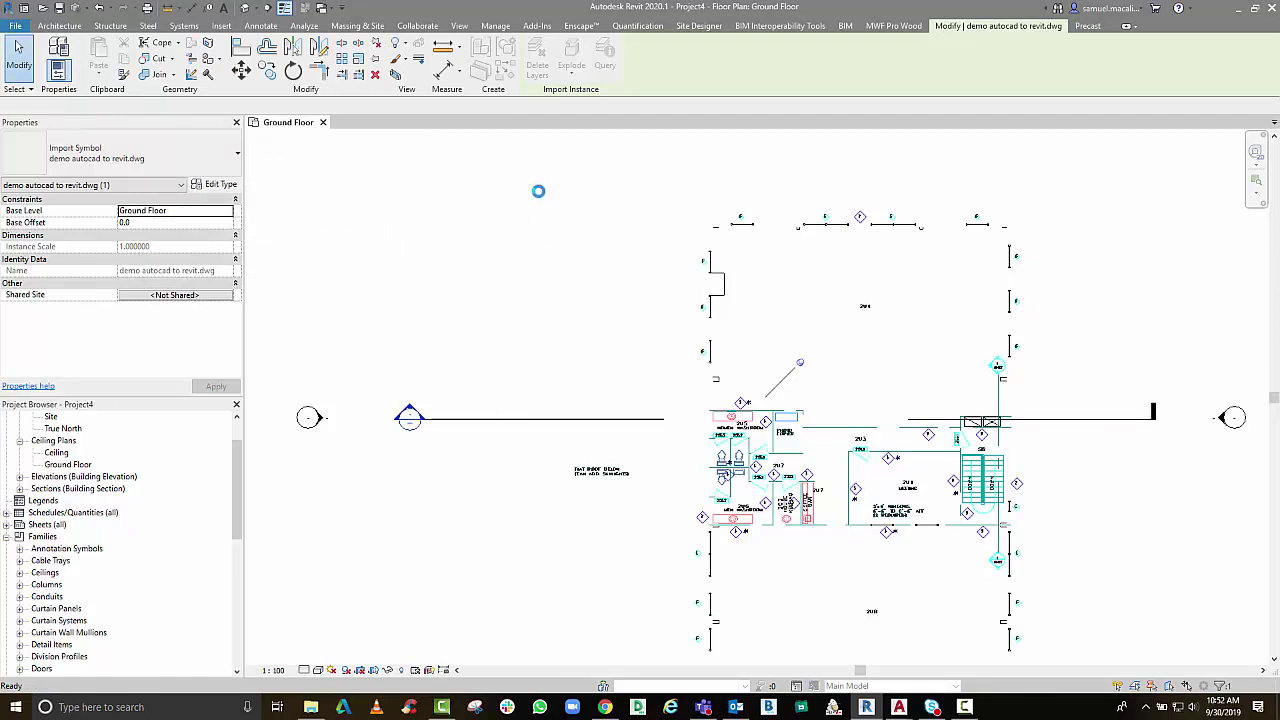
key("ctrl+z")
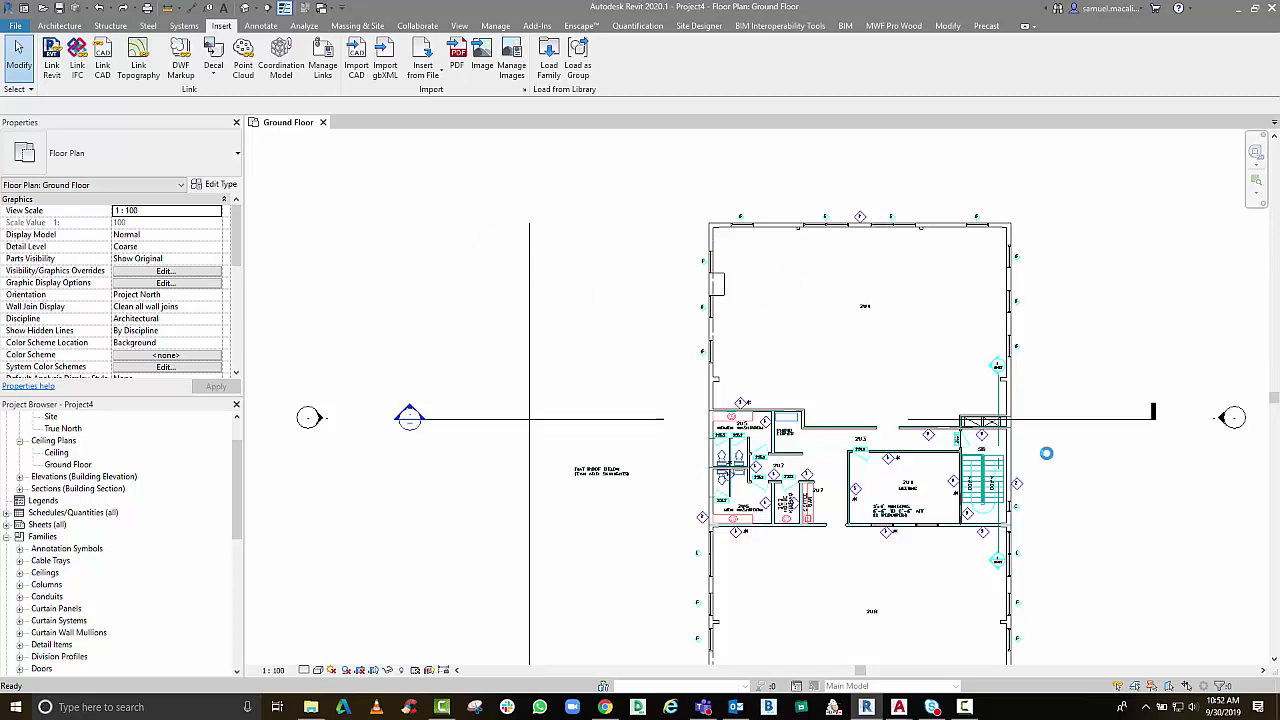
Cancel an accidental Align (AL), review the plan's stair area and top outline, and go to View
key("a")
key("l")
key("Escape")
key("Escape")
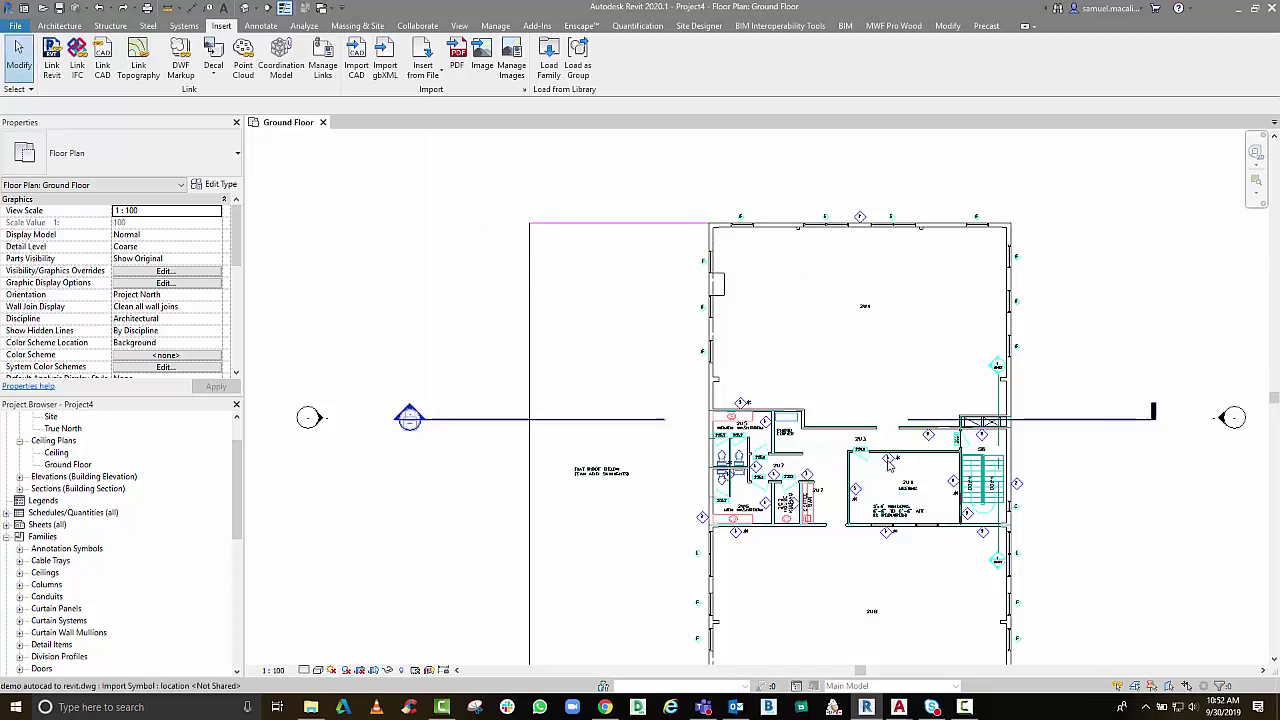
middle_click_drag(964, 554, 892, 418)
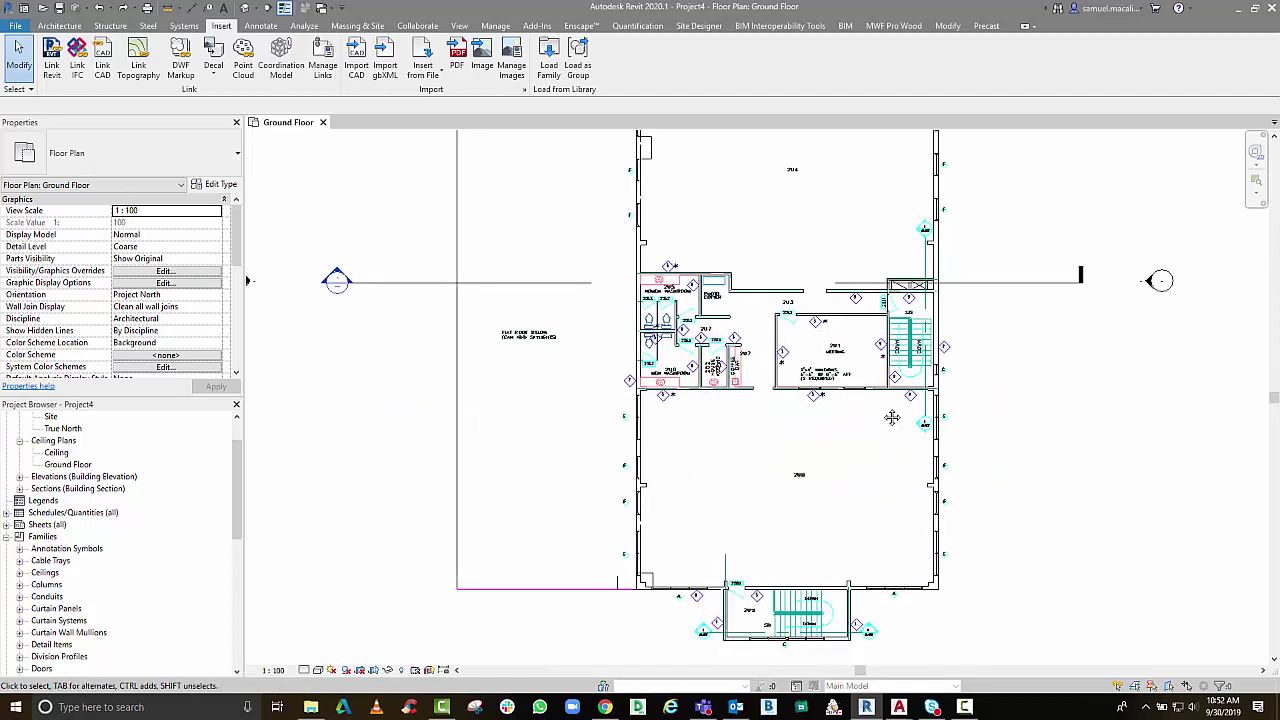
scroll(892, 418, "down", 1)
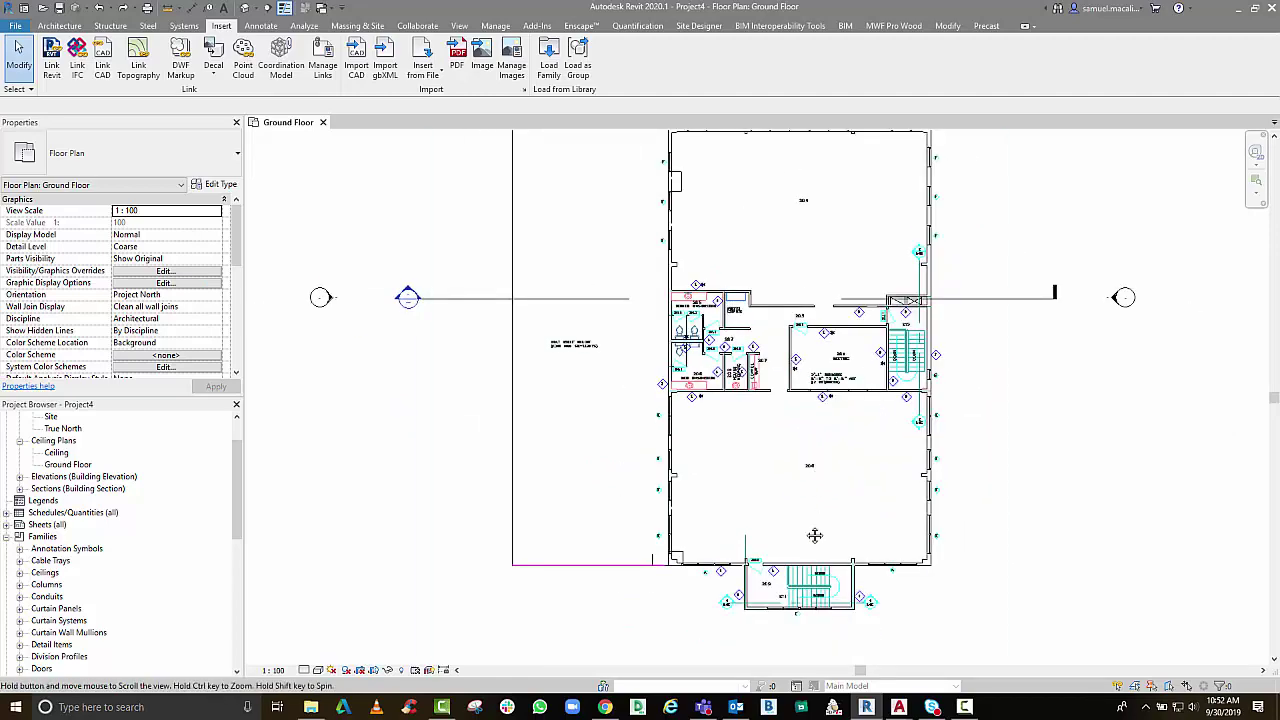
middle_click_drag(808, 452, 810, 549)
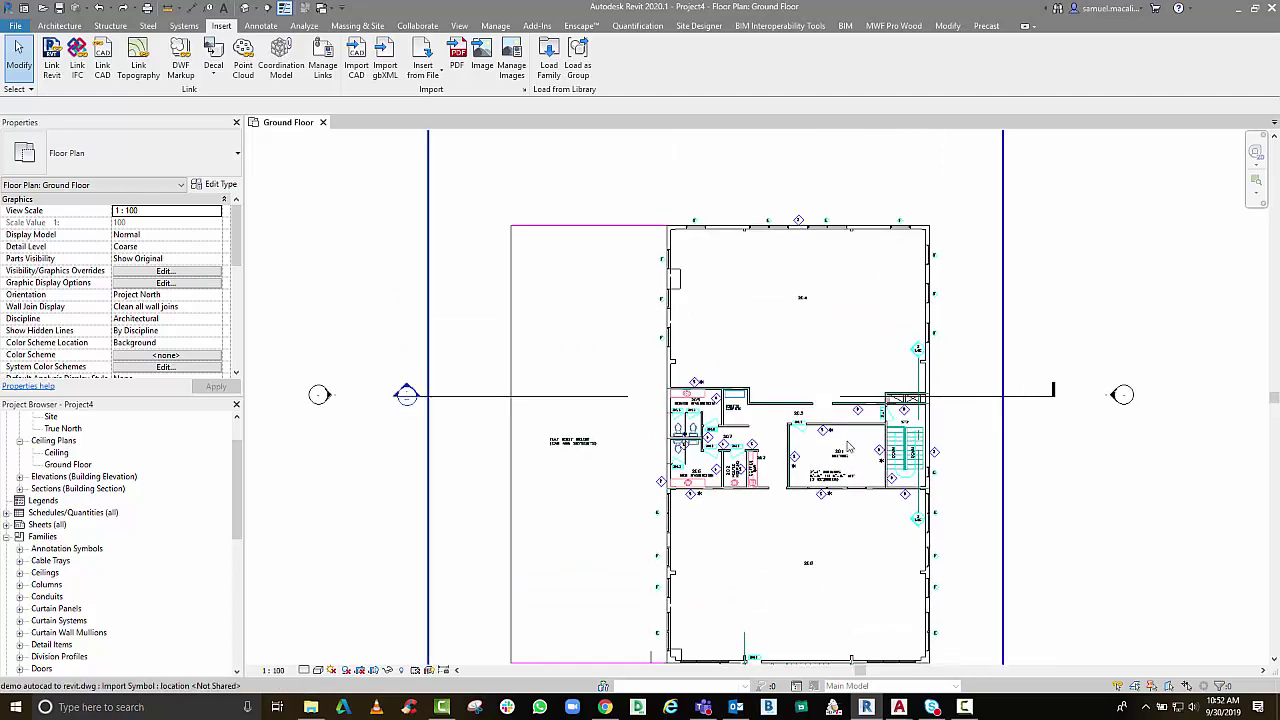
left_click(889, 476)
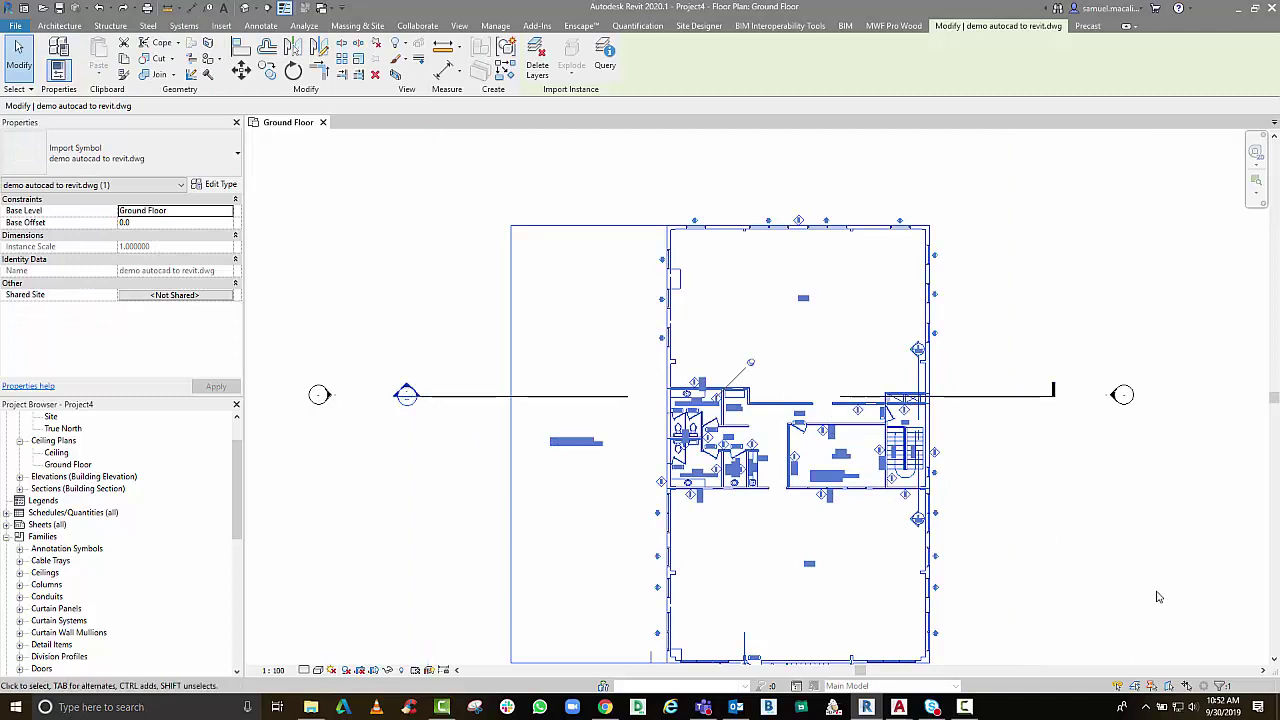
left_click(1165, 474)
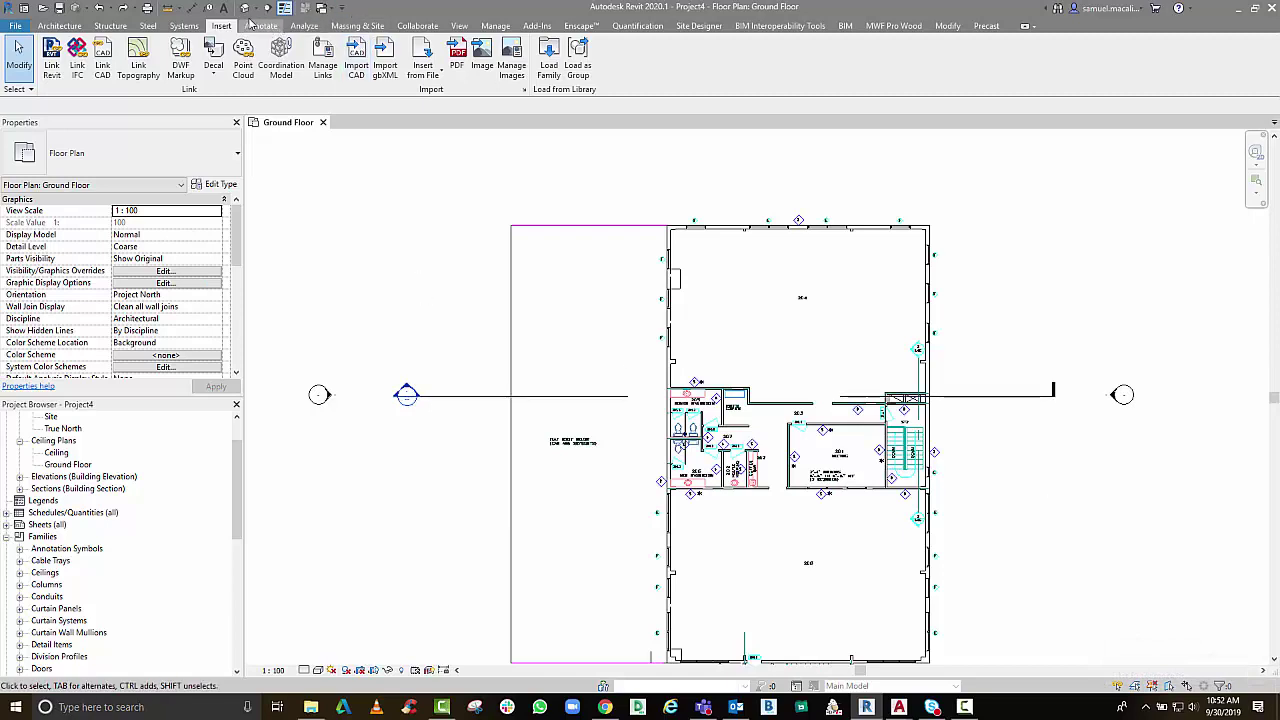
left_click(459, 25)
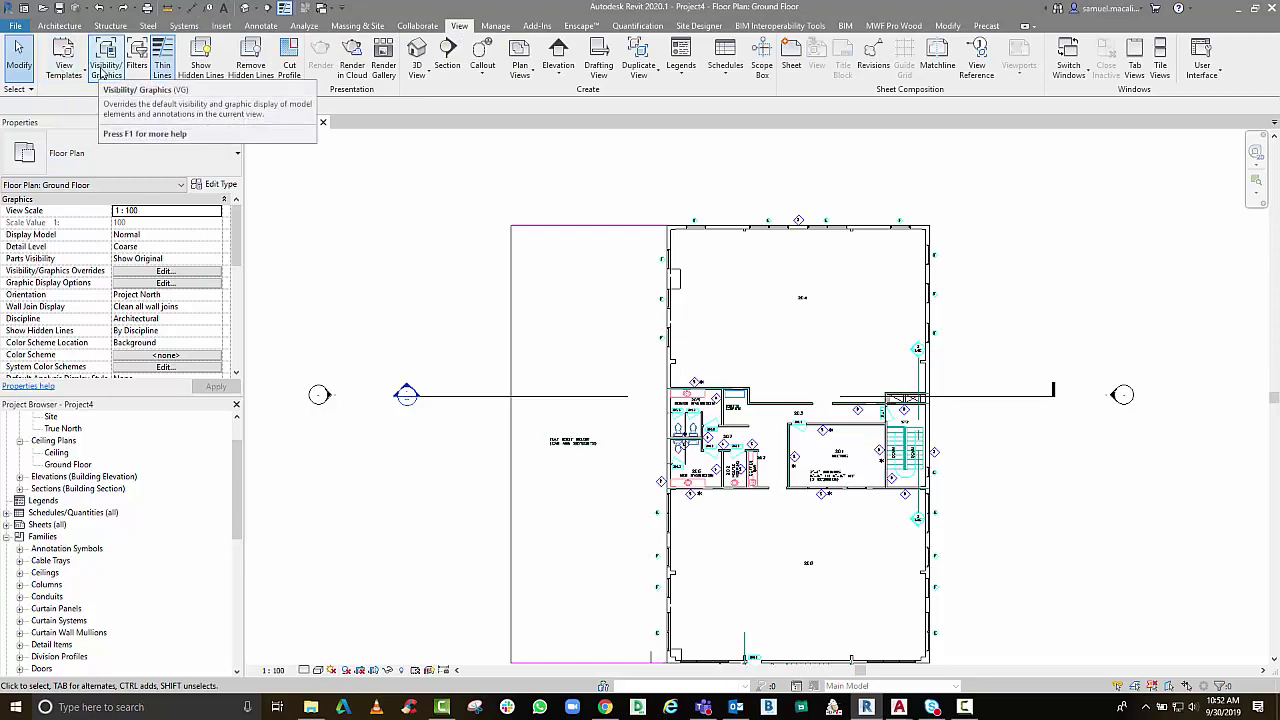
In Visibility/Graphics Imported Categories, select the DWG's layers from 0 to DEFPOINTS
left_click(103, 70)
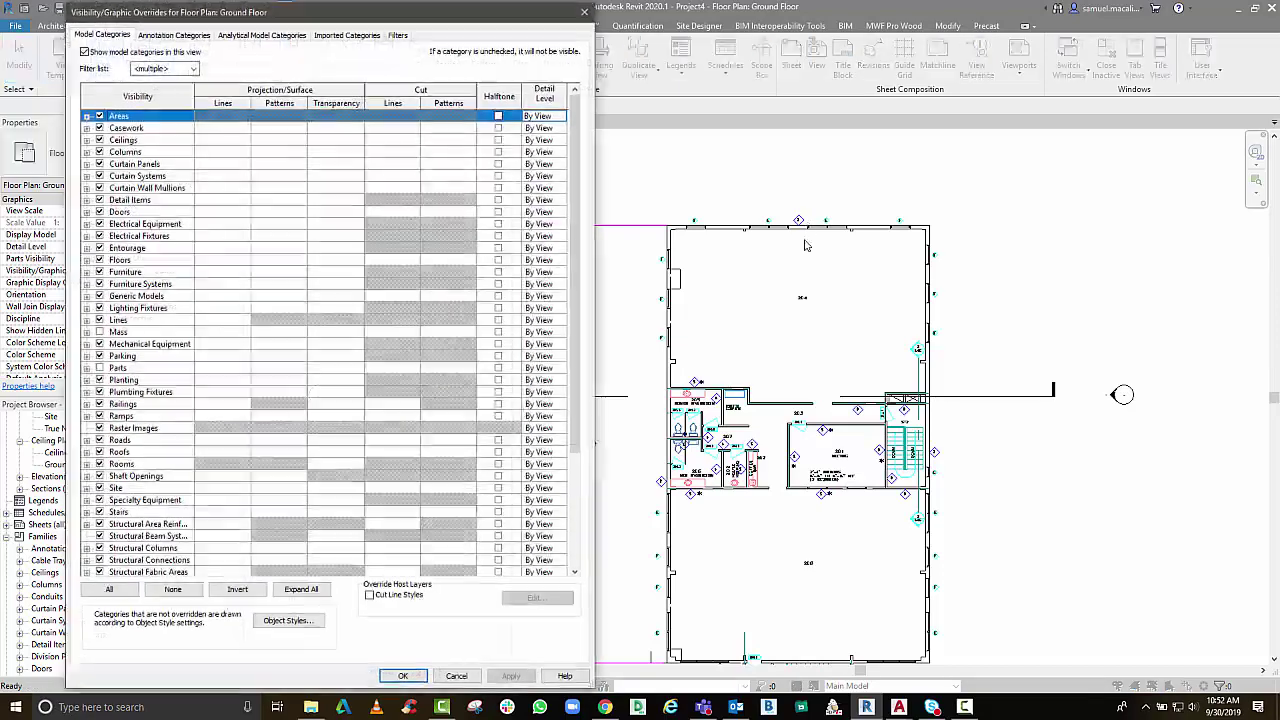
left_click(331, 36)
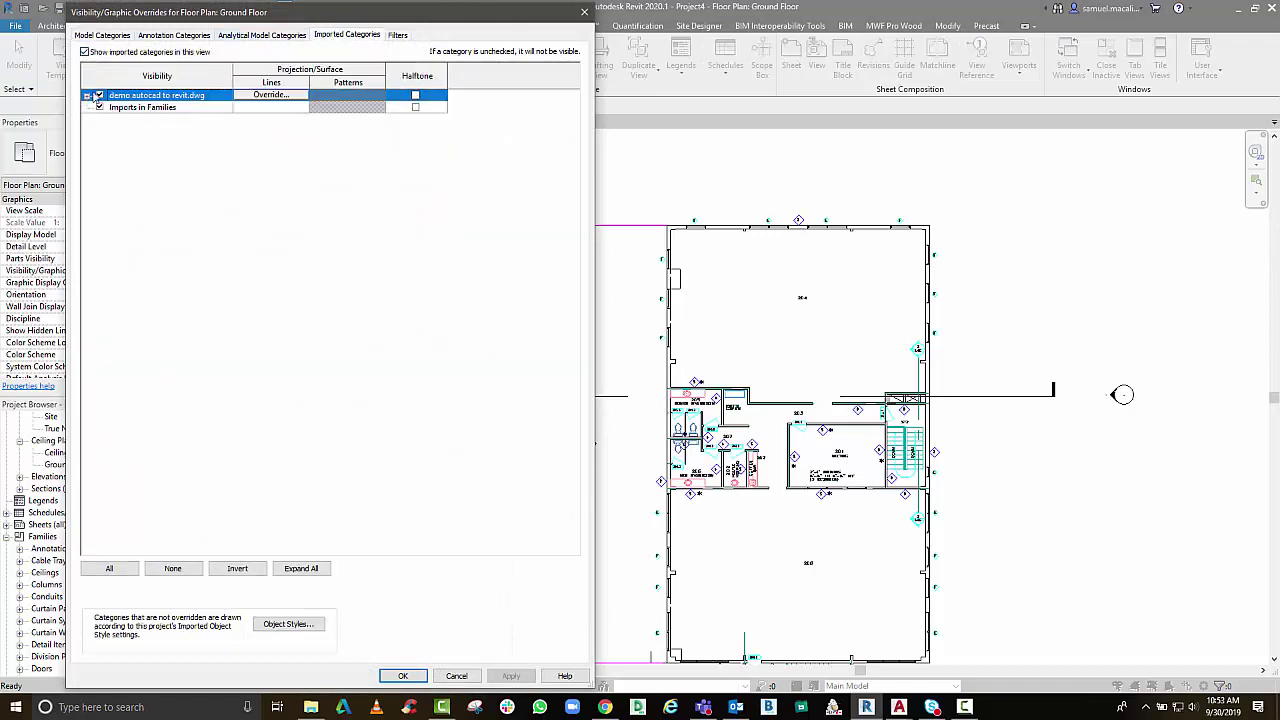
left_click(87, 95)
left_click(153, 120)
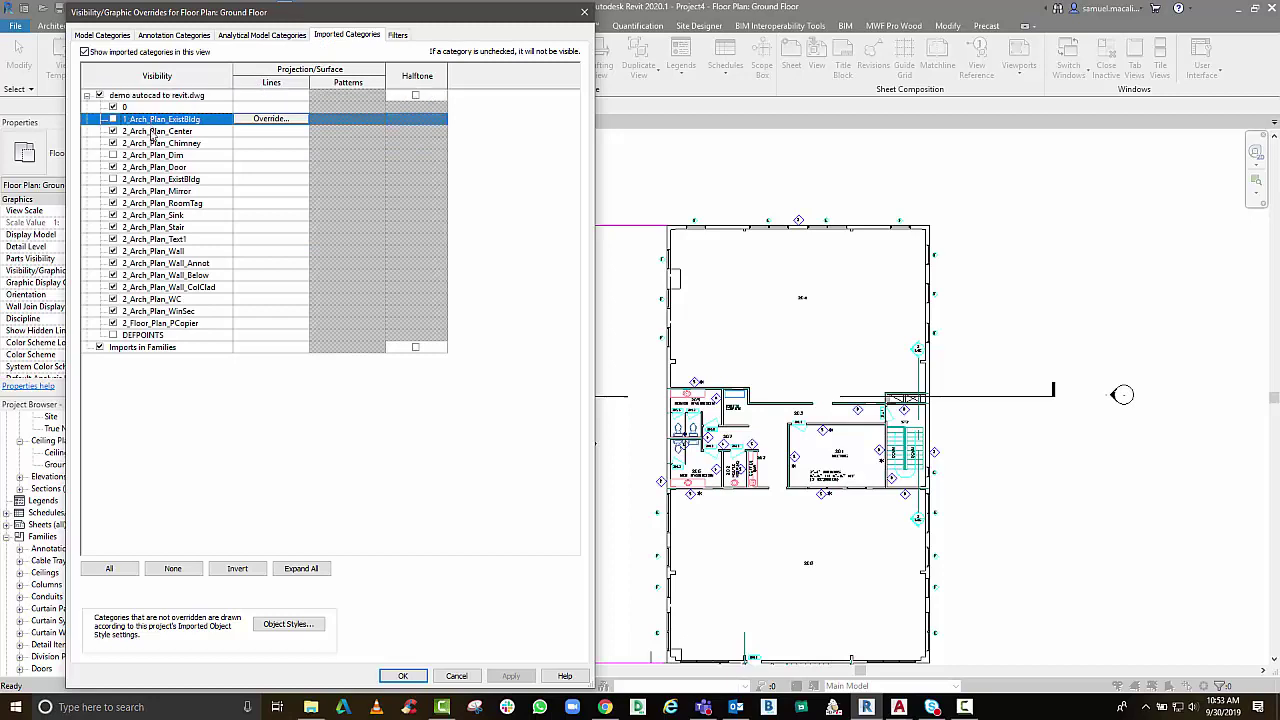
left_click(143, 336)
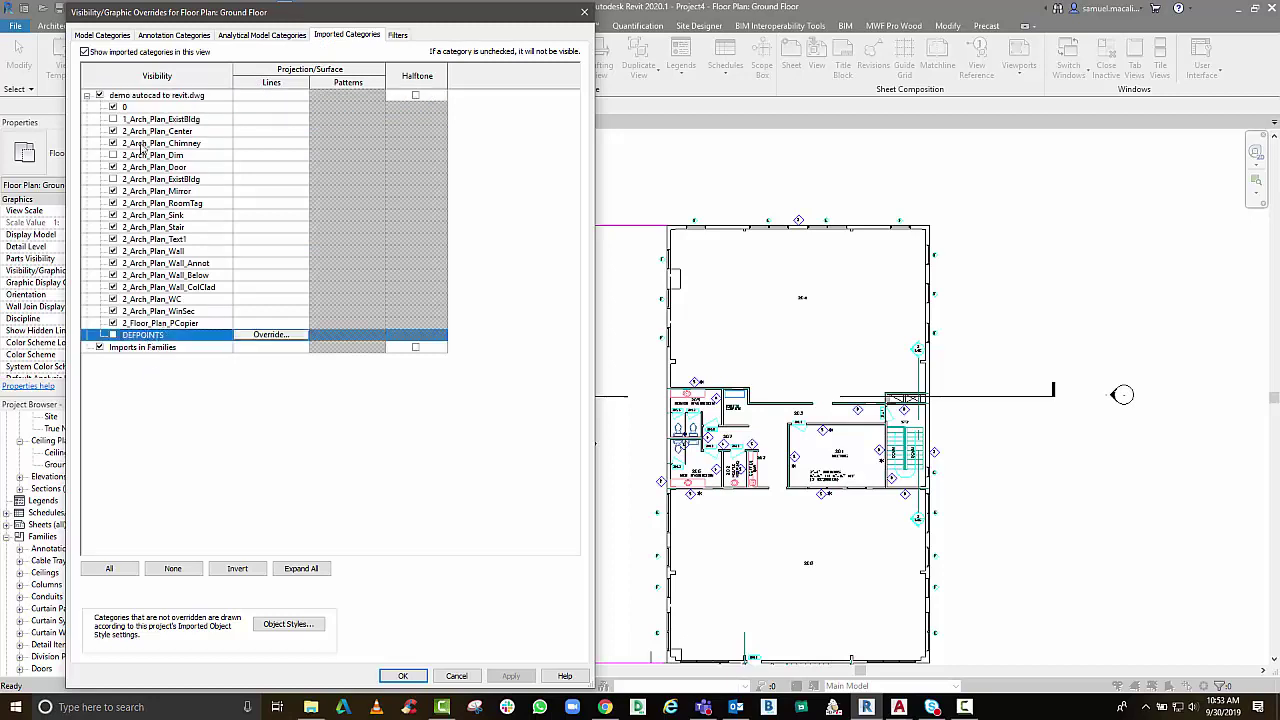
left_click(148, 106, "shift")
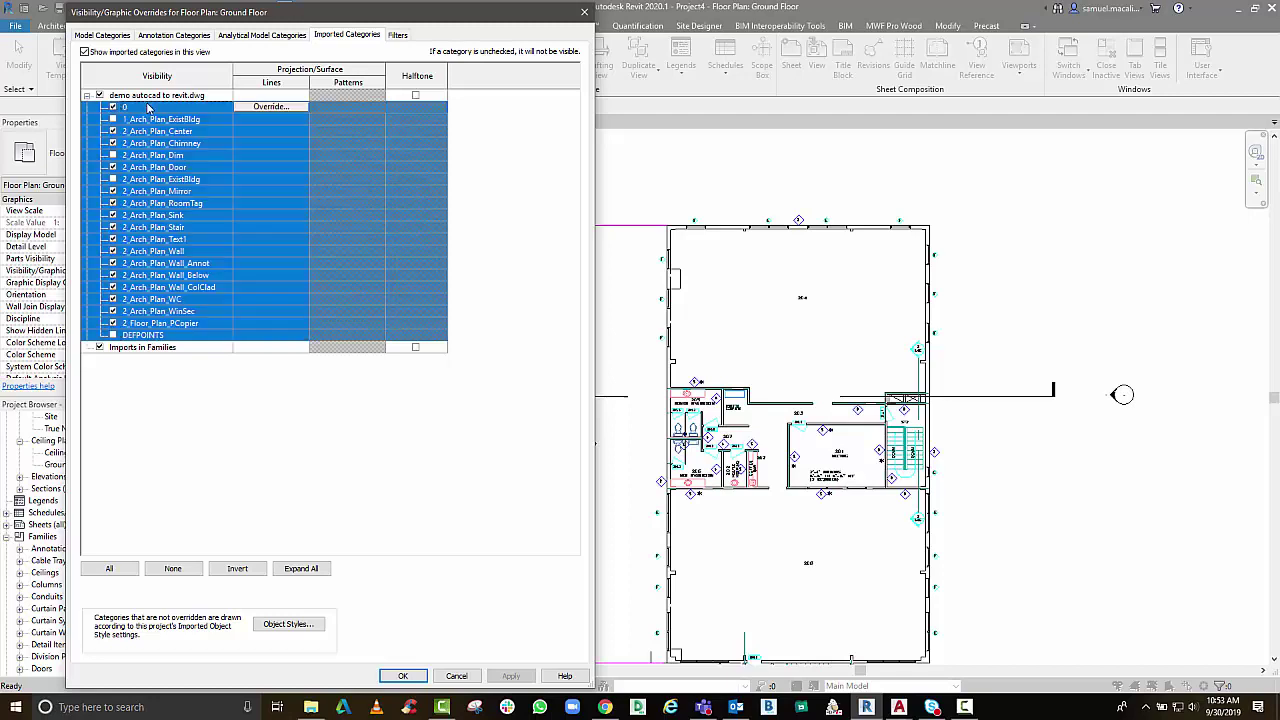
left_click(250, 107)
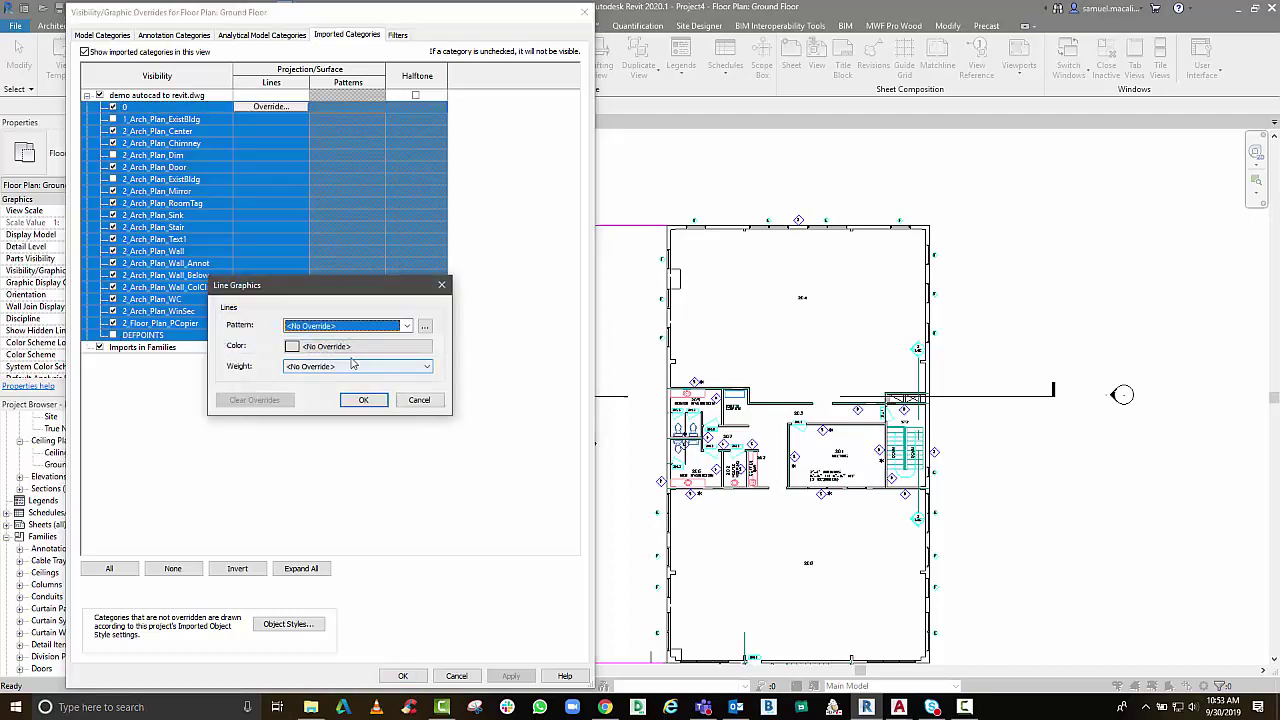
left_click(419, 400)
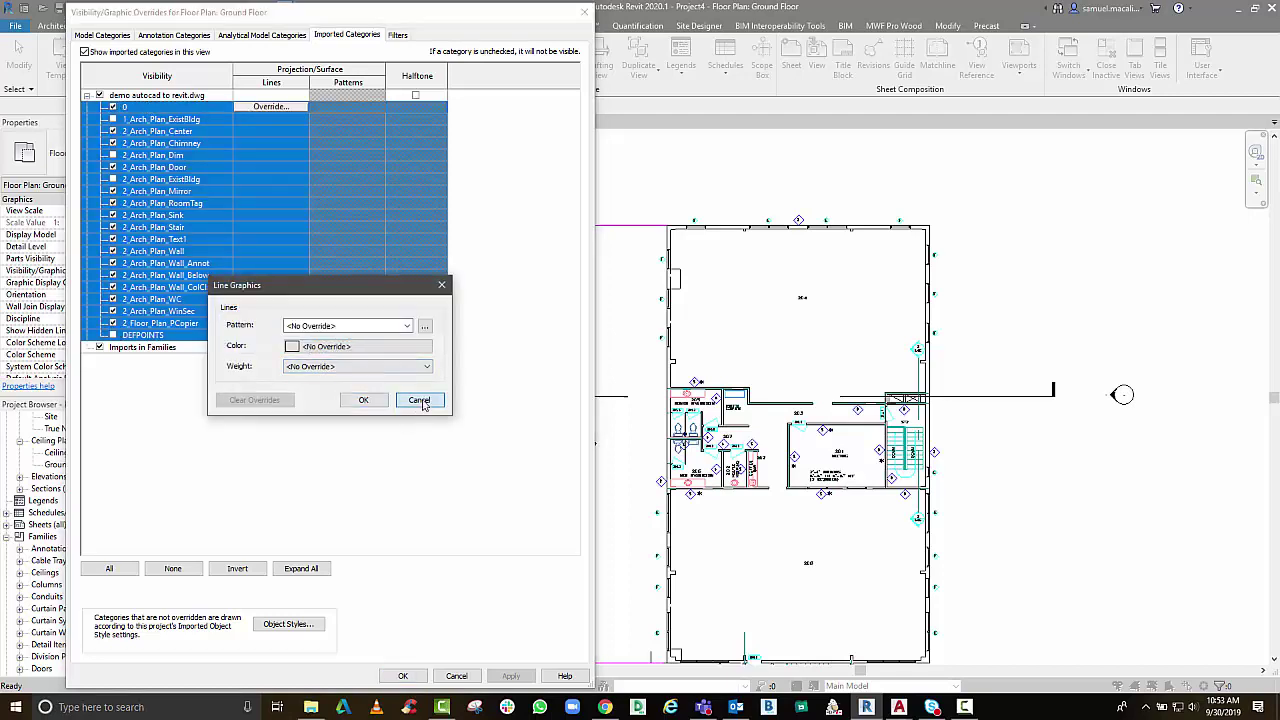
Set the CAD import to Halftone and apply, toggling Imports in Families halftone on and off
left_click(415, 95)
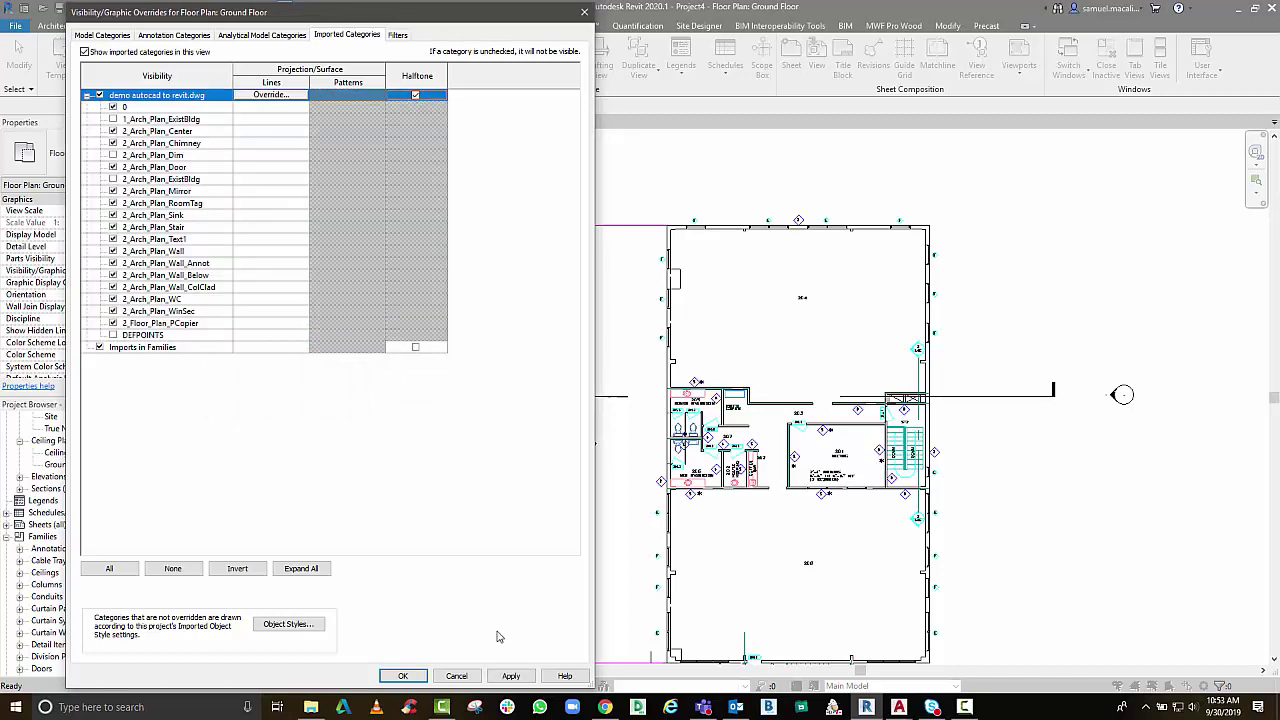
left_click(517, 678)
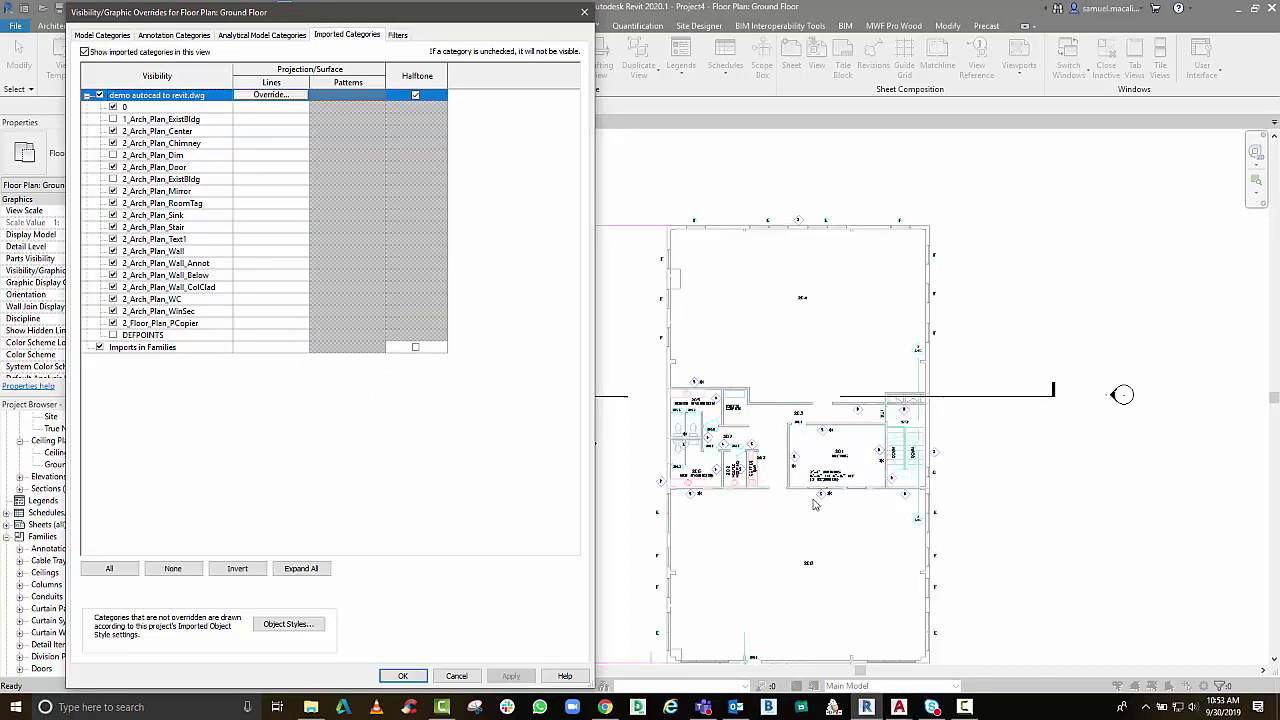
left_click(415, 347)
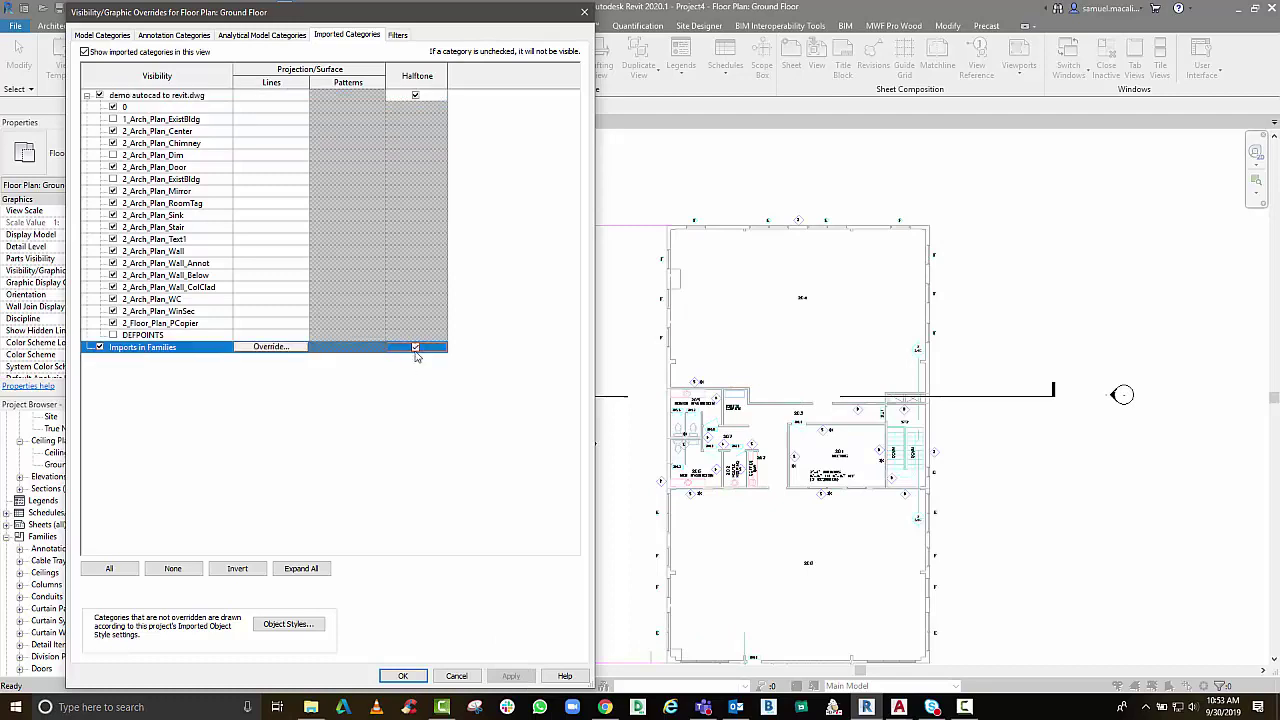
left_click(510, 676)
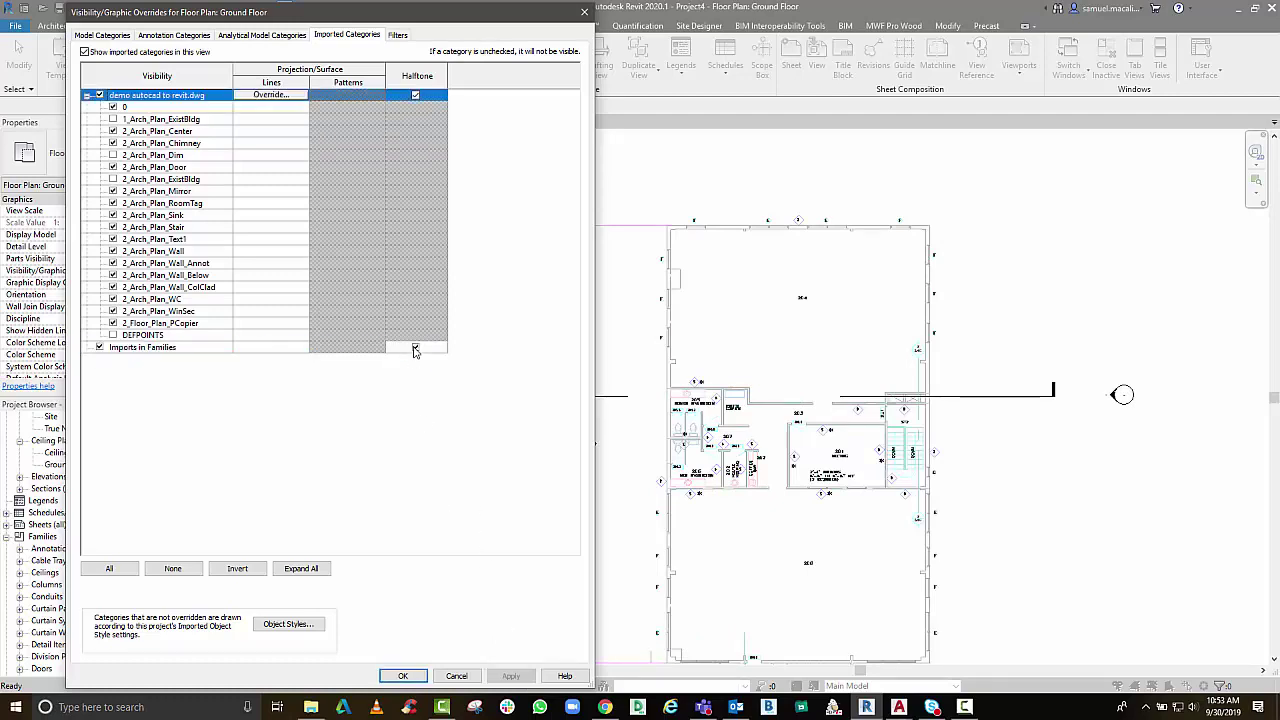
left_click(415, 347)
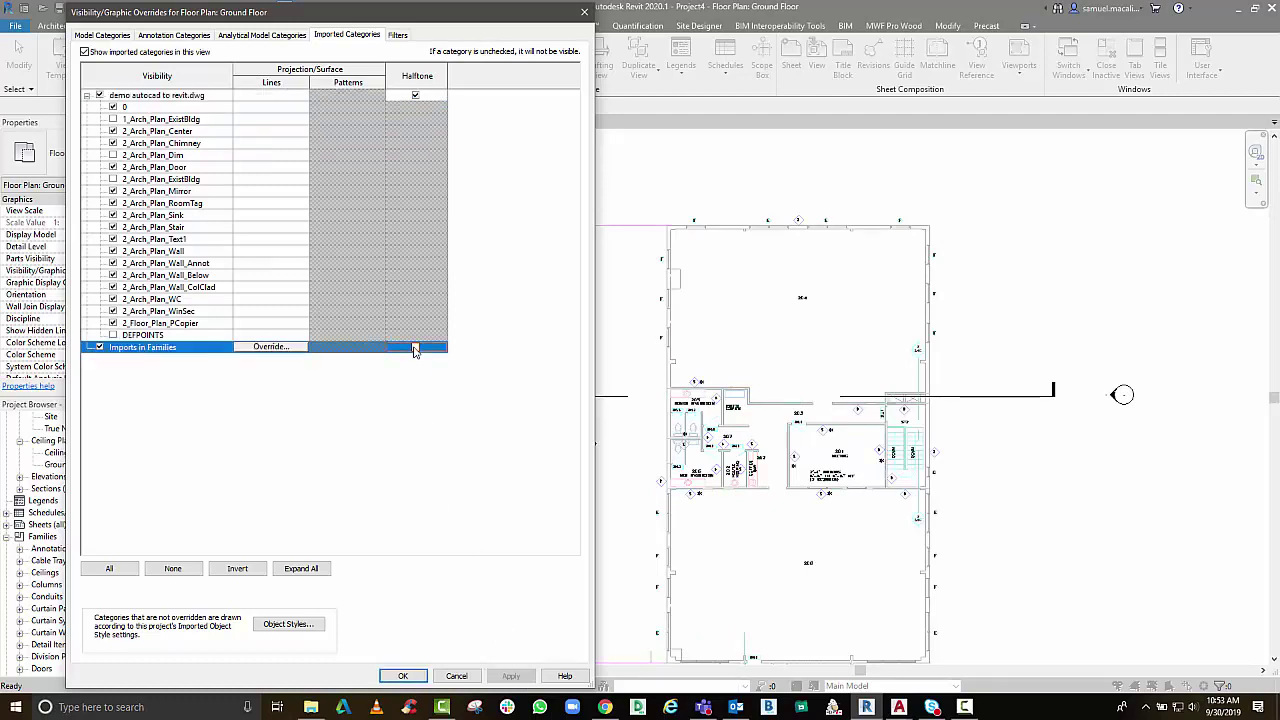
left_click(167, 107)
left_click(176, 336, "shift")
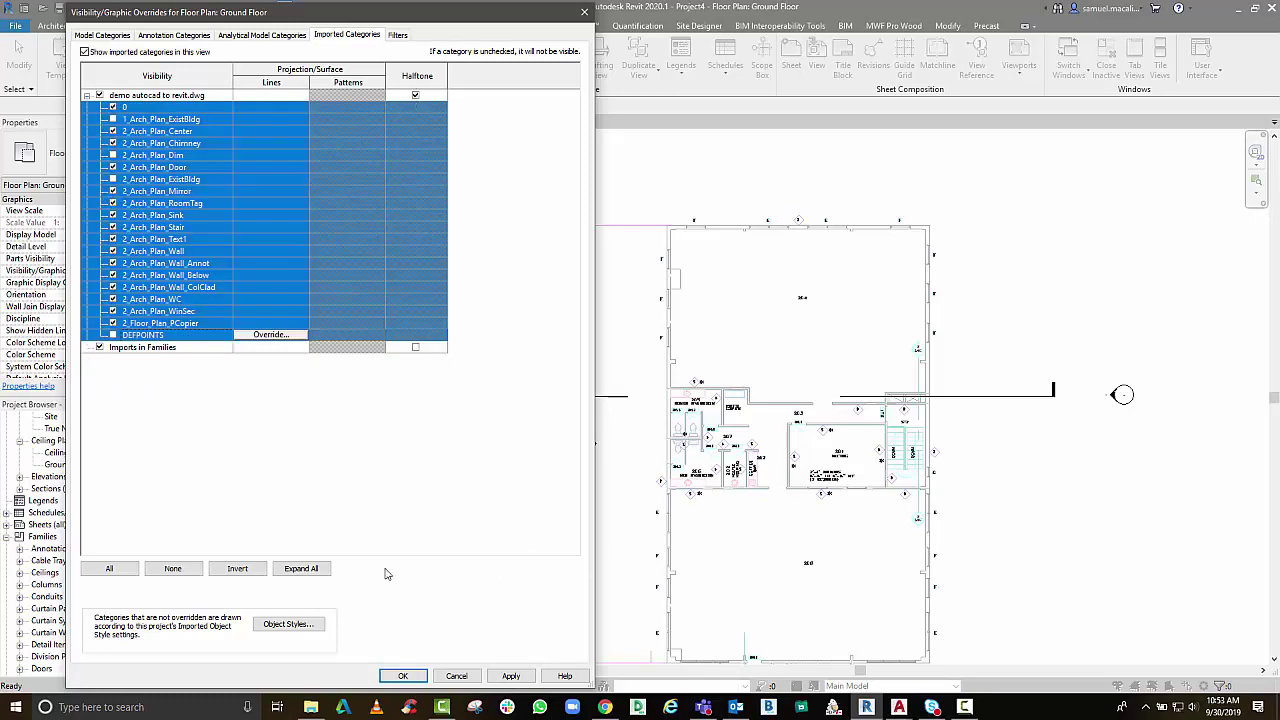
Confirm the visibility overrides and inspect the halftone plan's central rooms and overall building
left_click(403, 676)
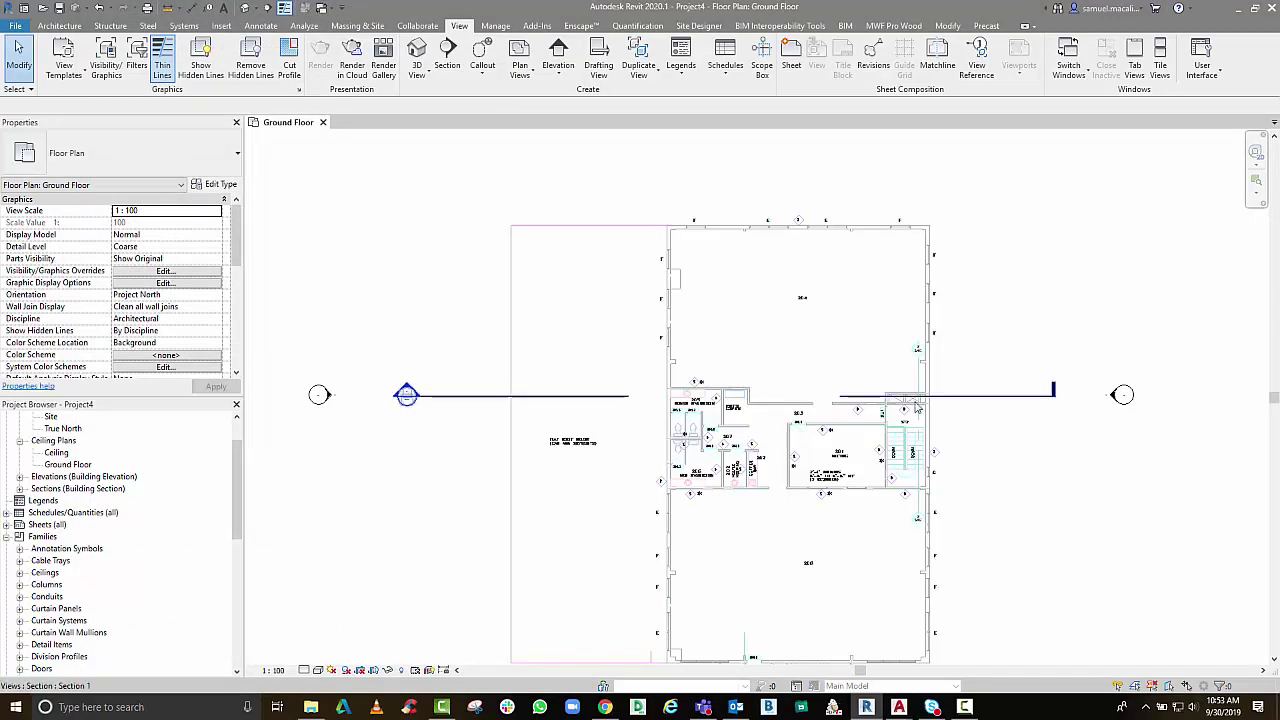
scroll(889, 409, "up", 3)
middle_click_drag(889, 507, 1004, 448)
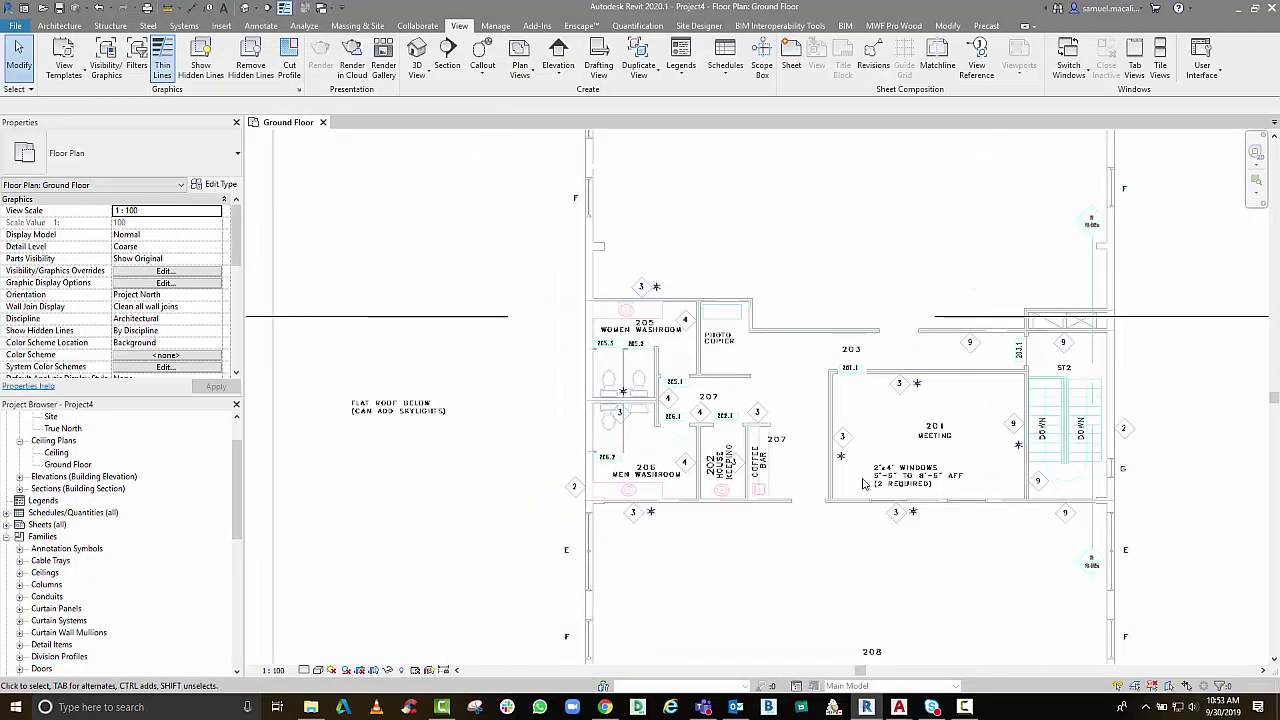
scroll(925, 483, "up", 3)
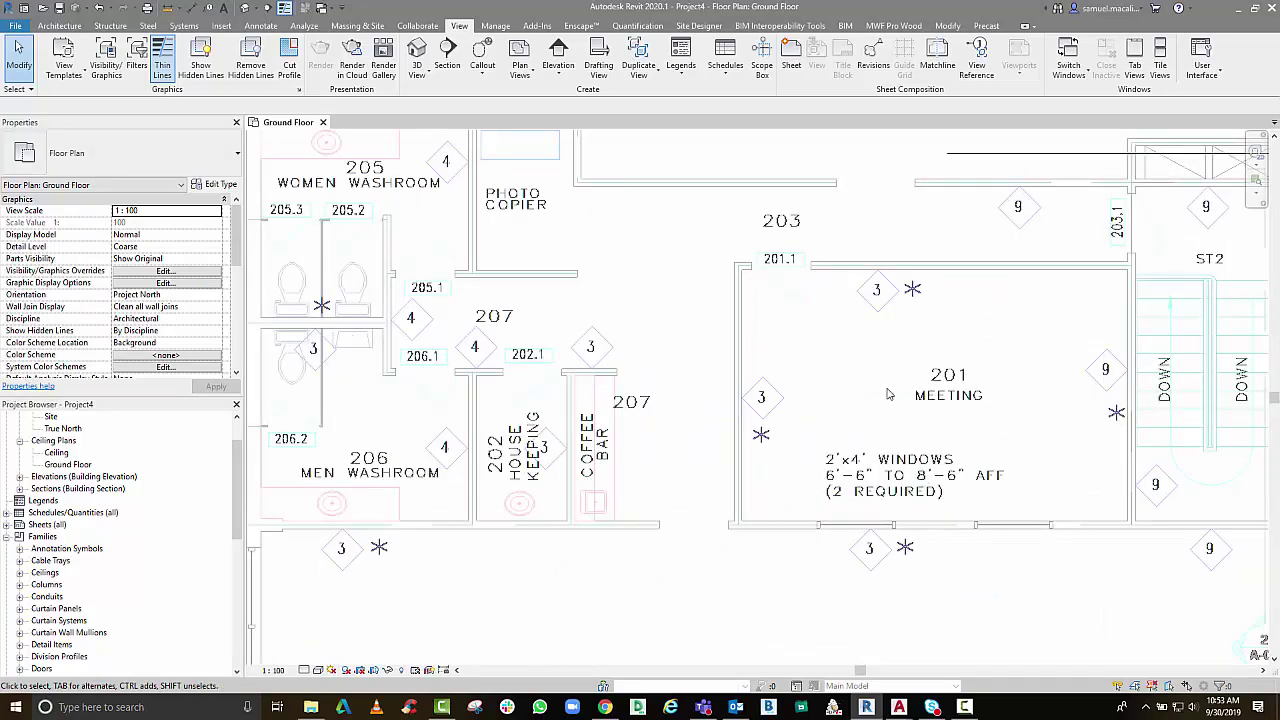
scroll(565, 377, "down", 3)
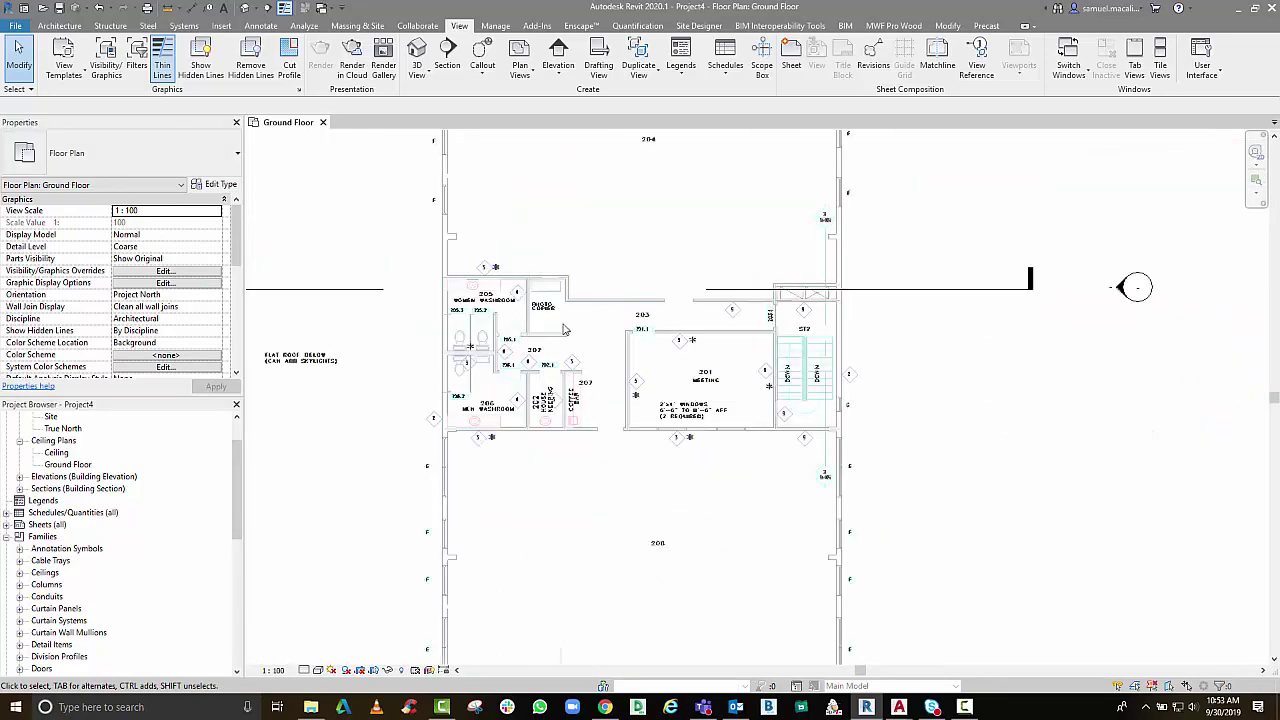
scroll(527, 302, "down", 3)
middle_click_drag(830, 368, 993, 383)
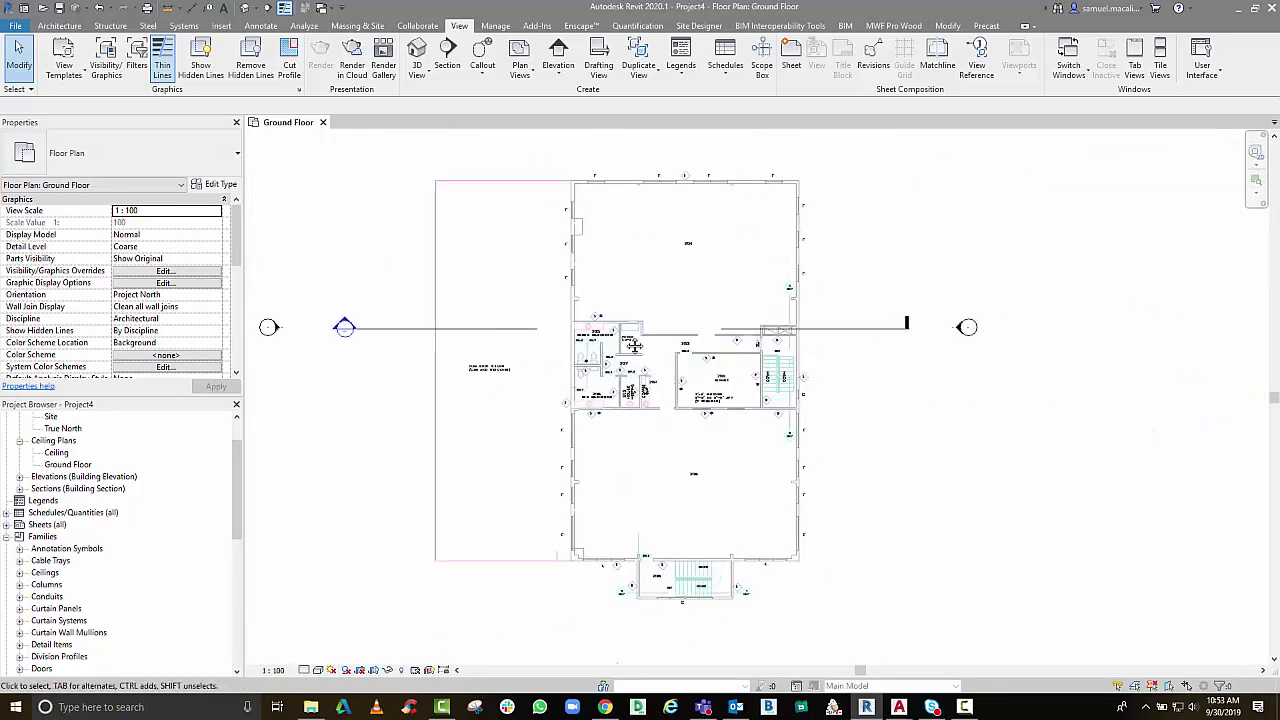
middle_click_drag(929, 577, 985, 585)
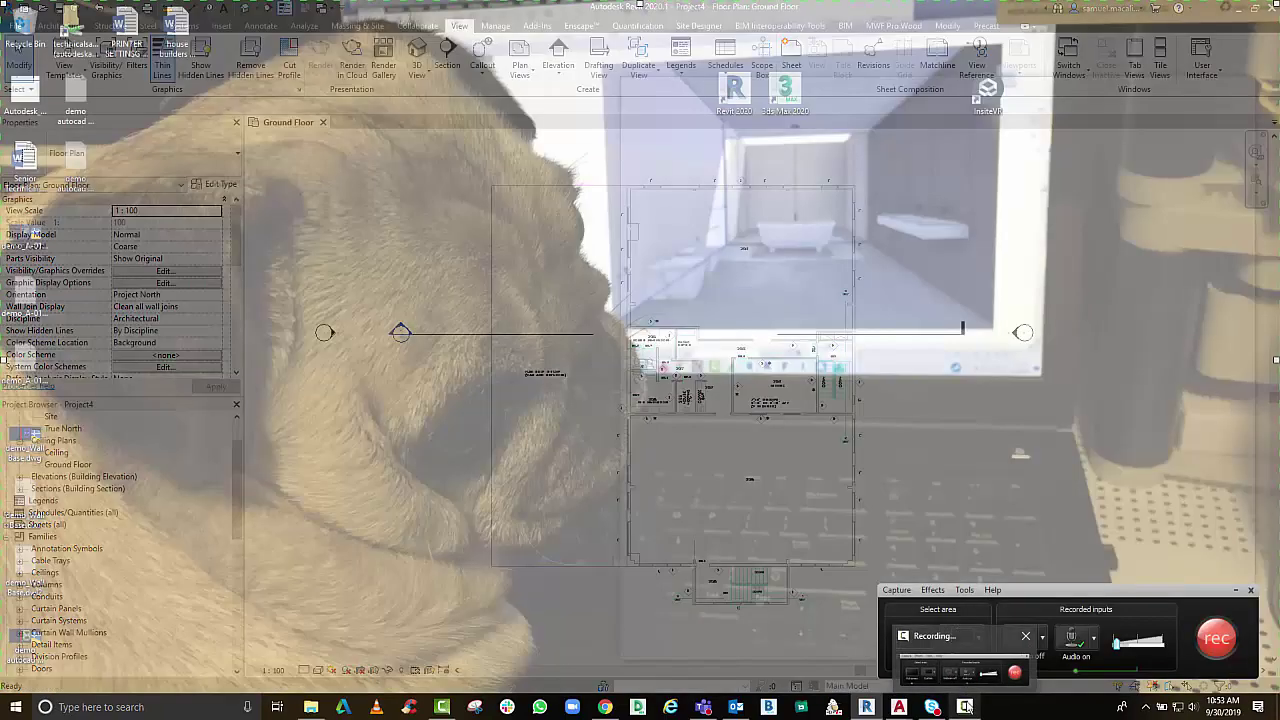
Check a few spots on the plan, then switch to the Insert tools
left_click(967, 706)
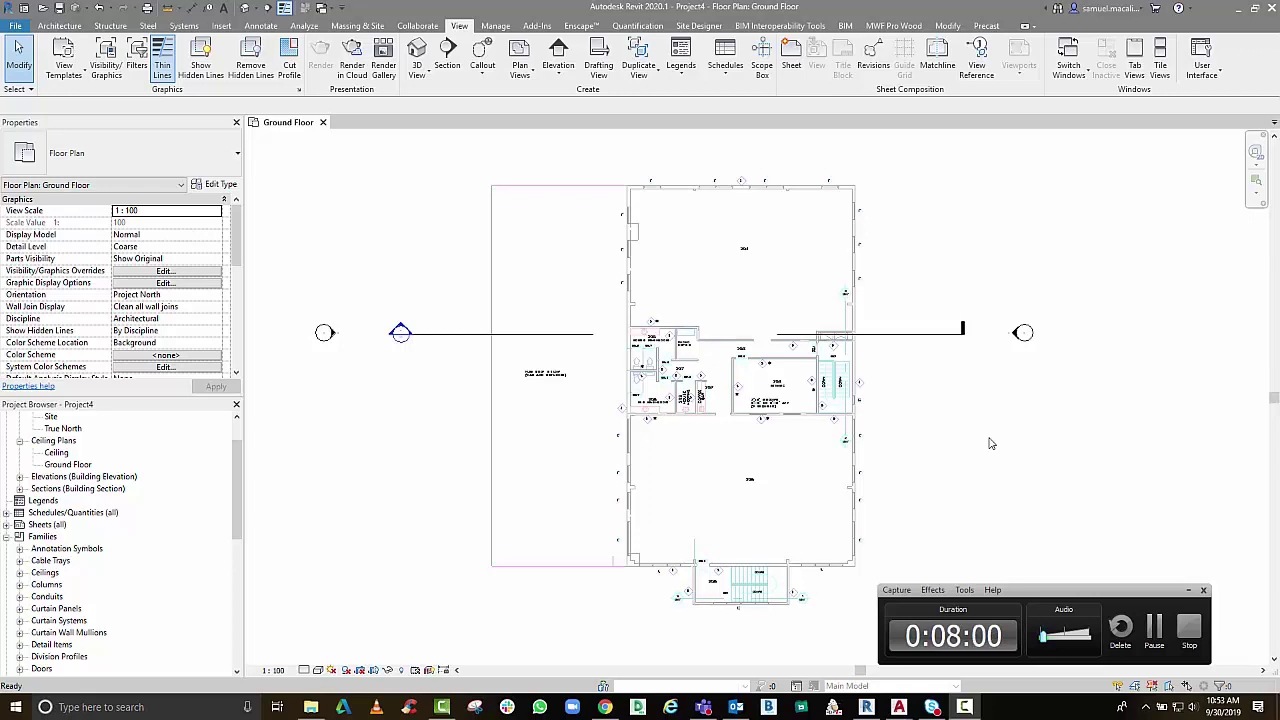
left_click(1189, 592)
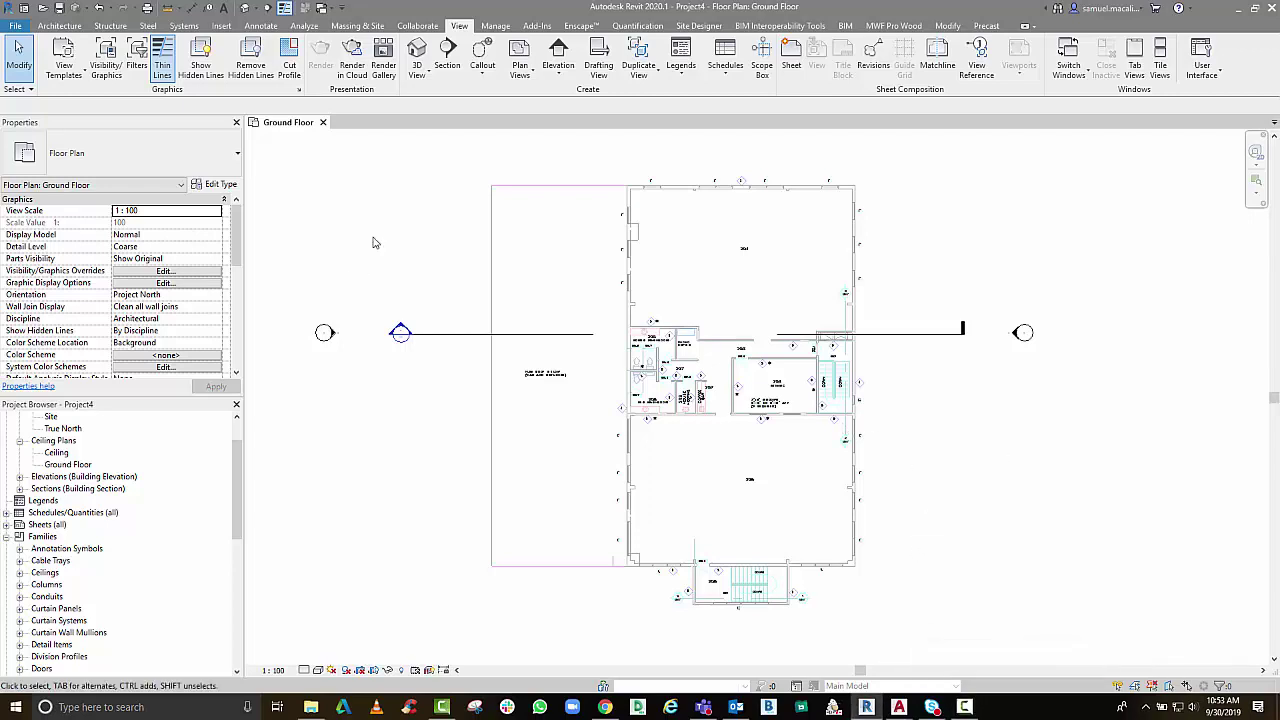
scroll(373, 242, "down", 1)
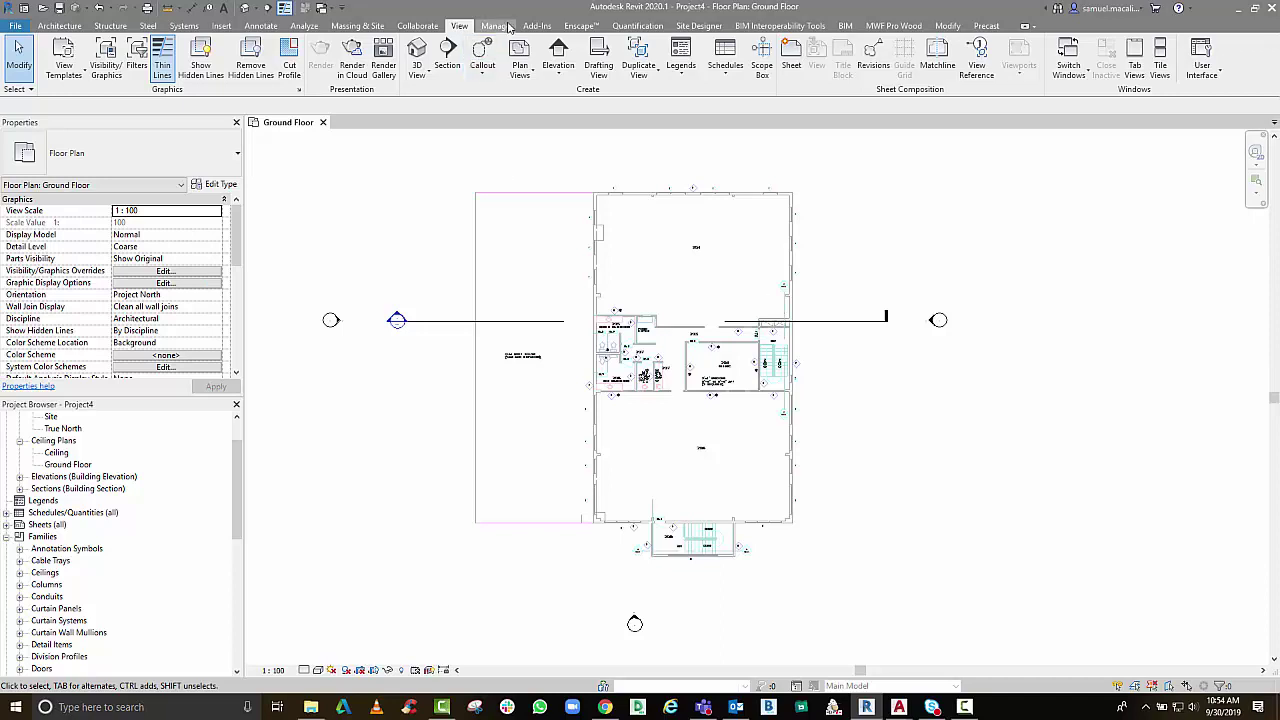
left_click(224, 26)
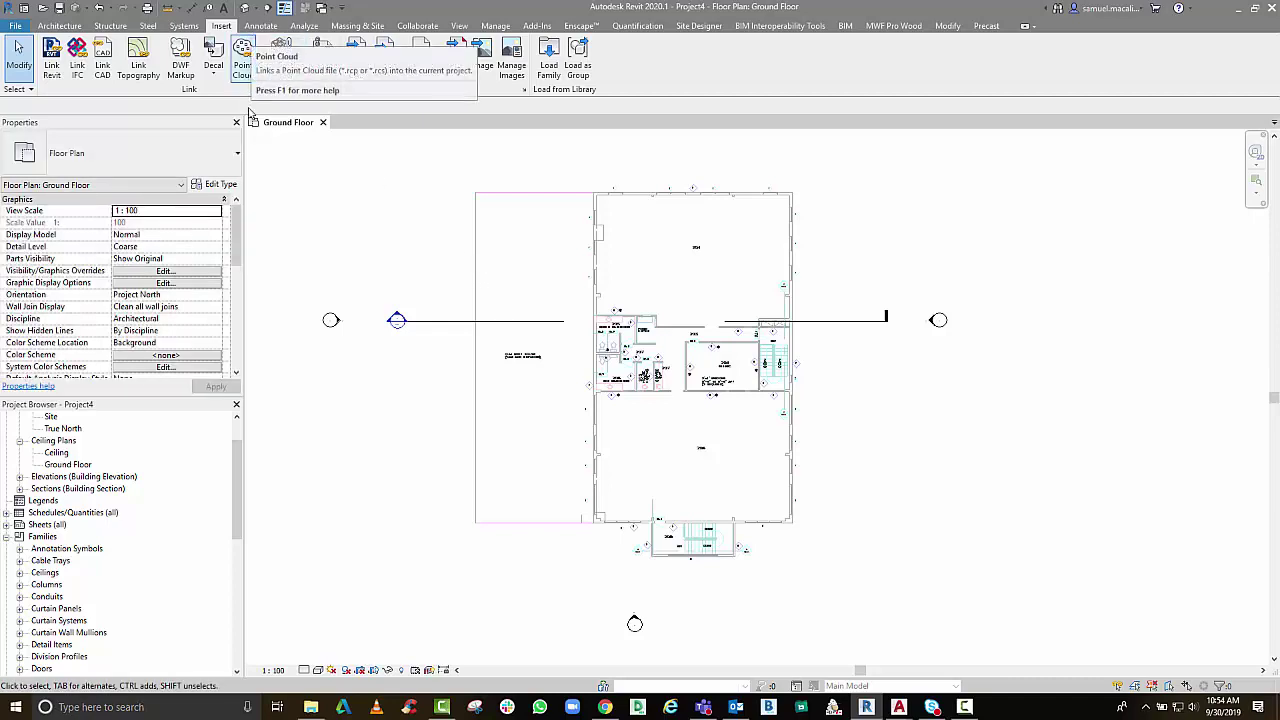
Start an architectural wall using Pick Lines with the Generic 200mm Wall type, zoomed on room 204
left_click(50, 26)
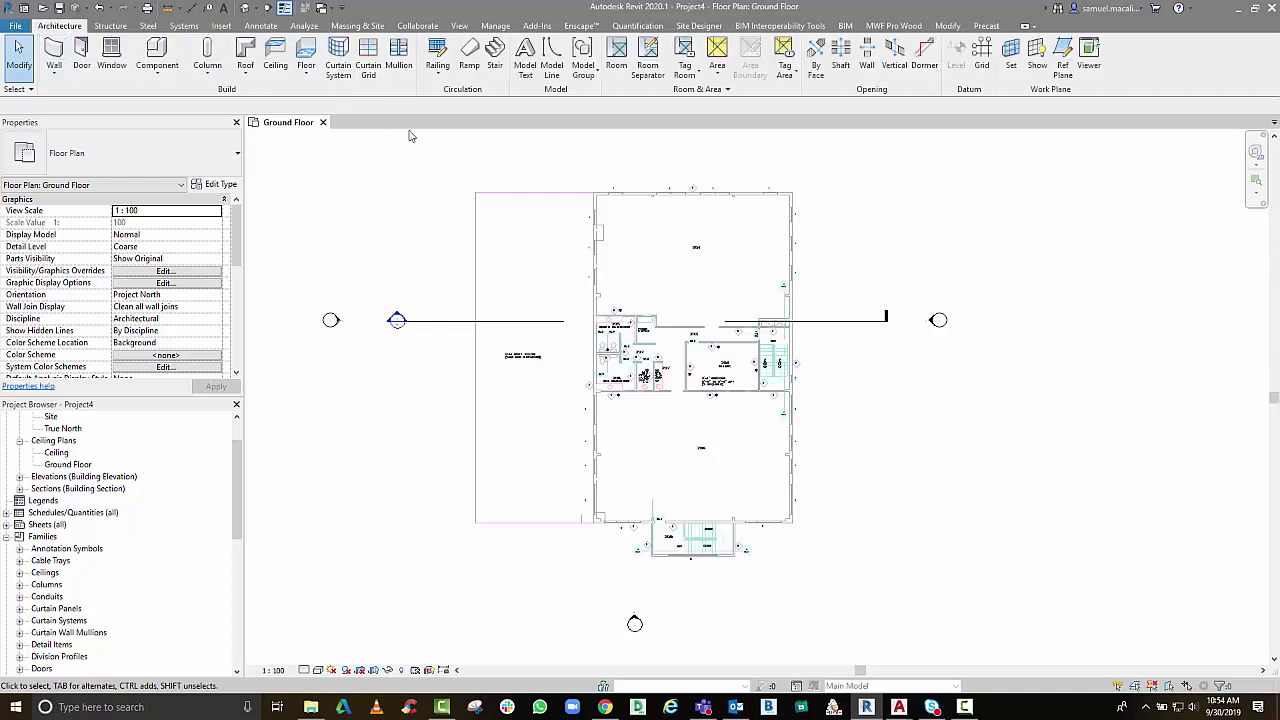
scroll(660, 251, "up", 2)
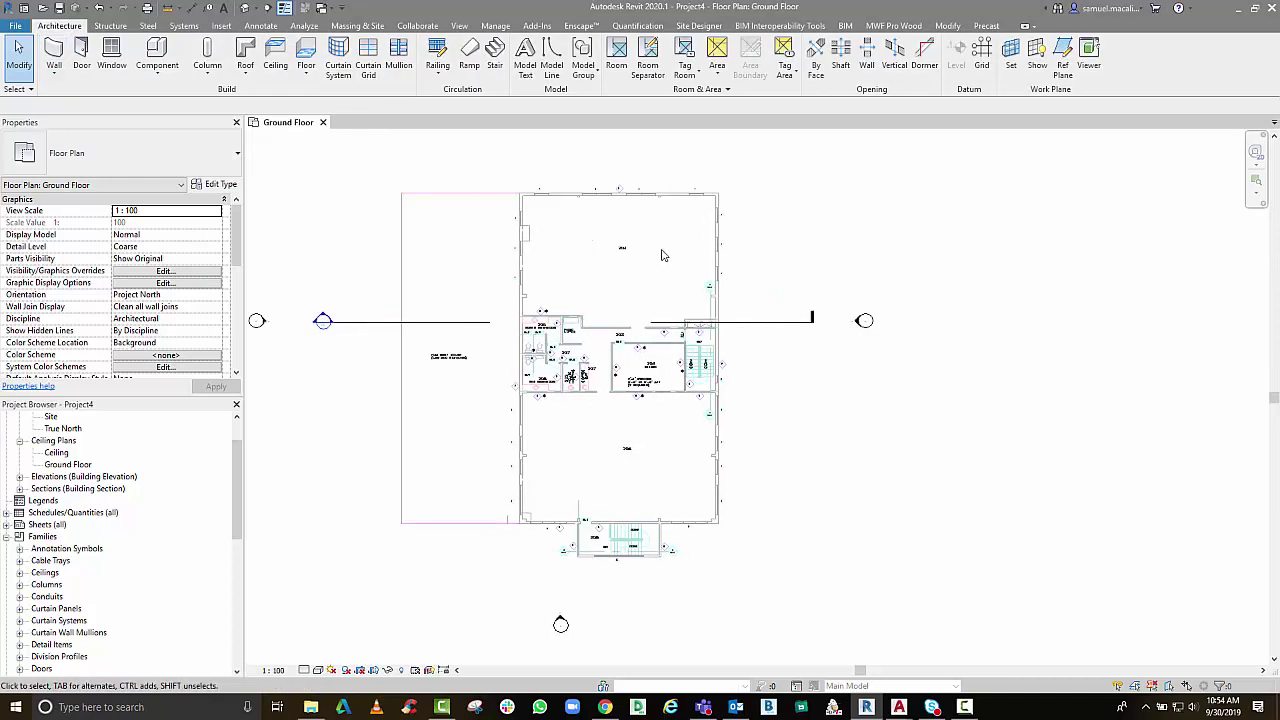
middle_click_drag(657, 251, 652, 310)
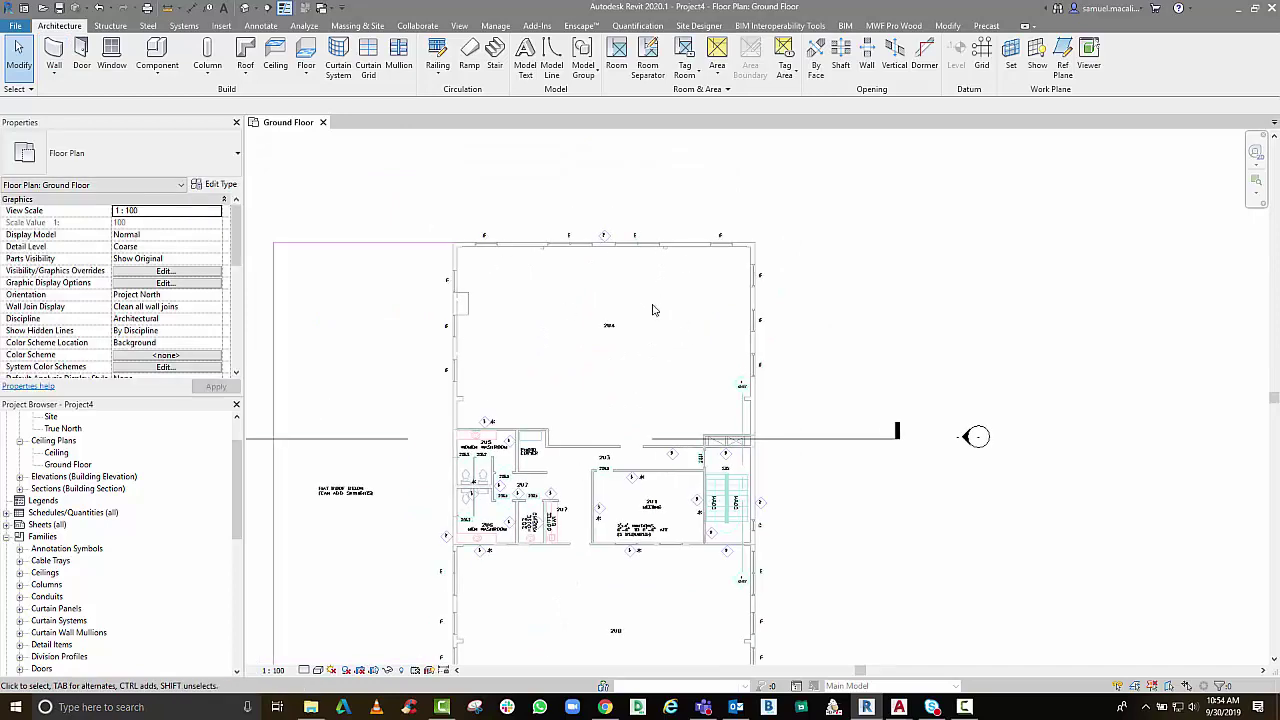
scroll(450, 266, "up", 1)
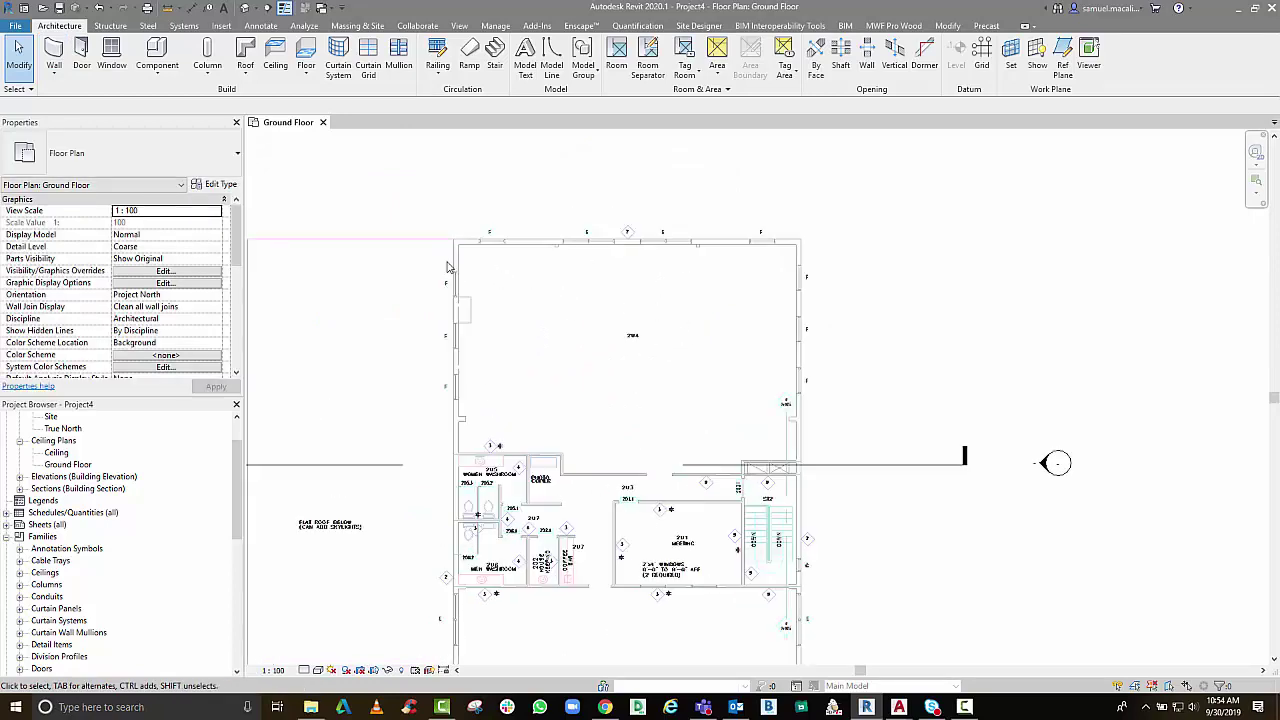
left_click(52, 80)
left_click(68, 96)
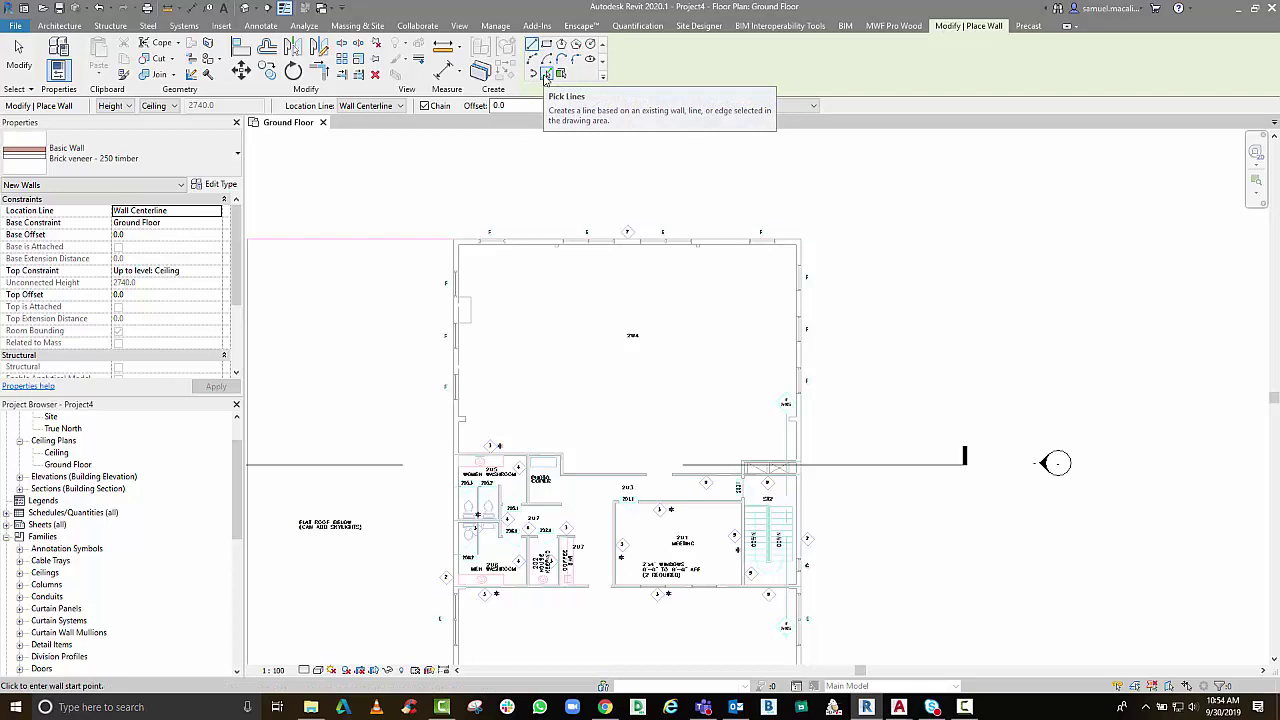
left_click(545, 76)
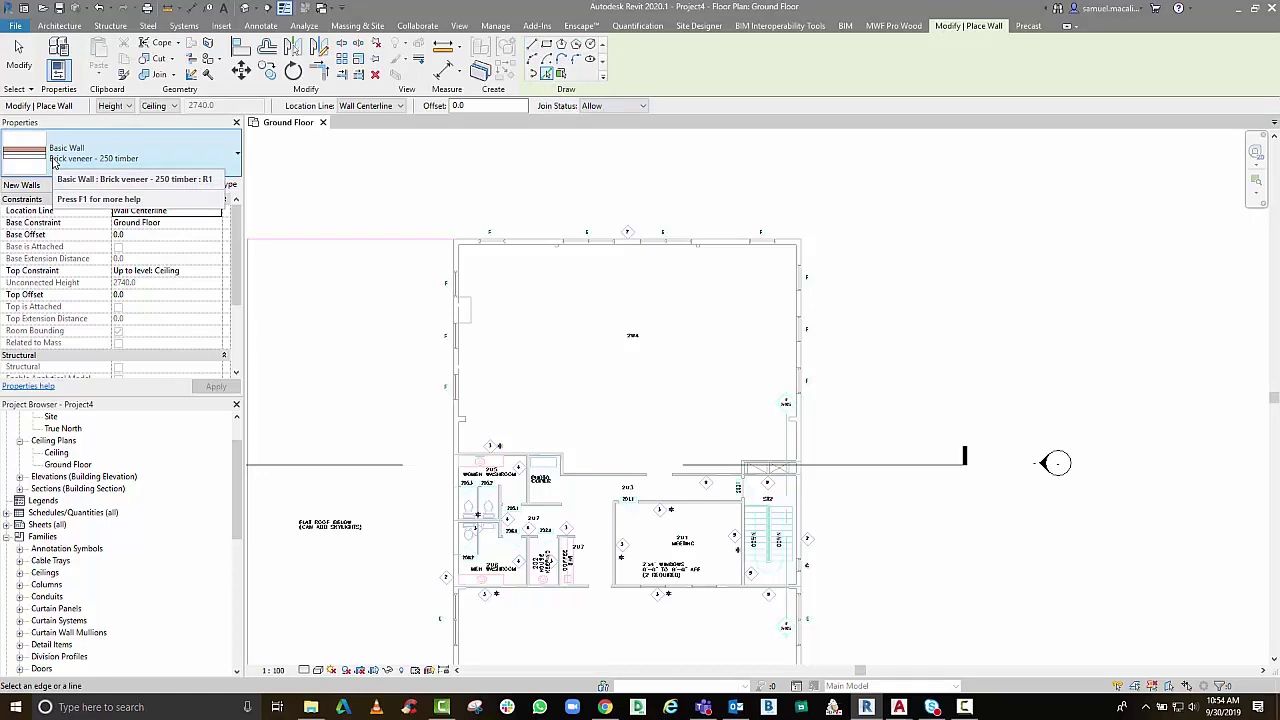
left_click(53, 163)
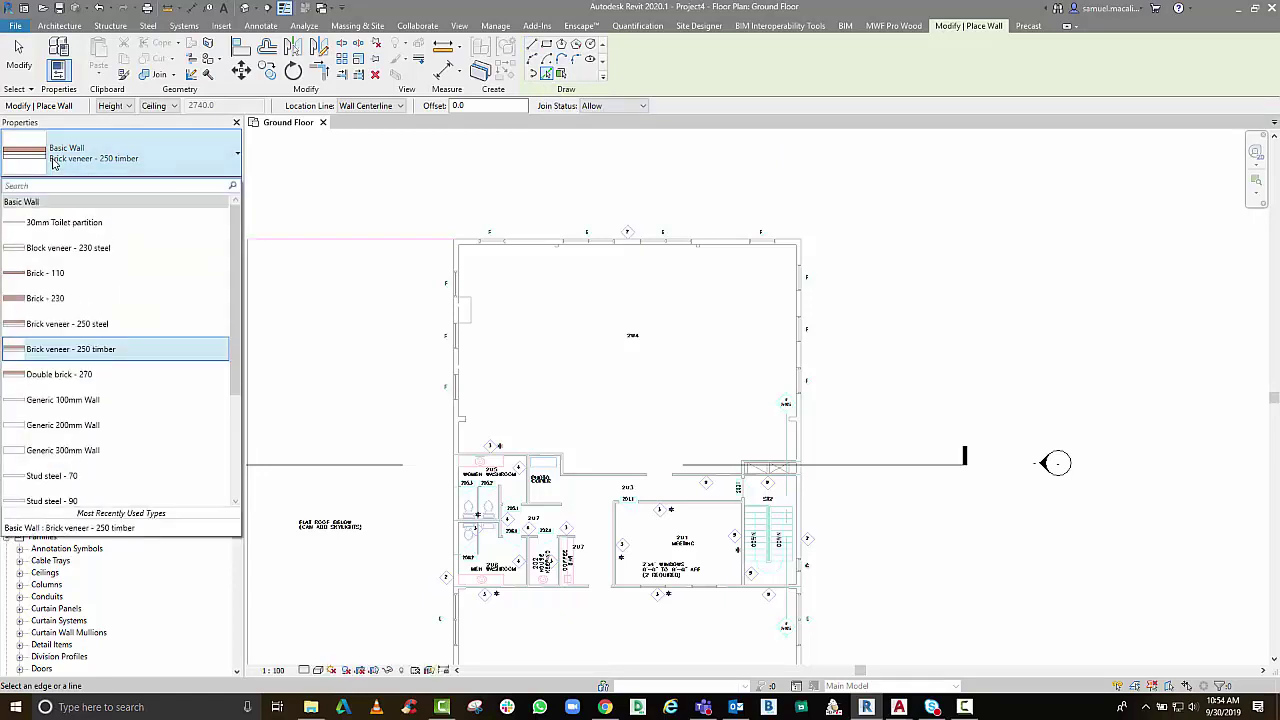
left_click(63, 425)
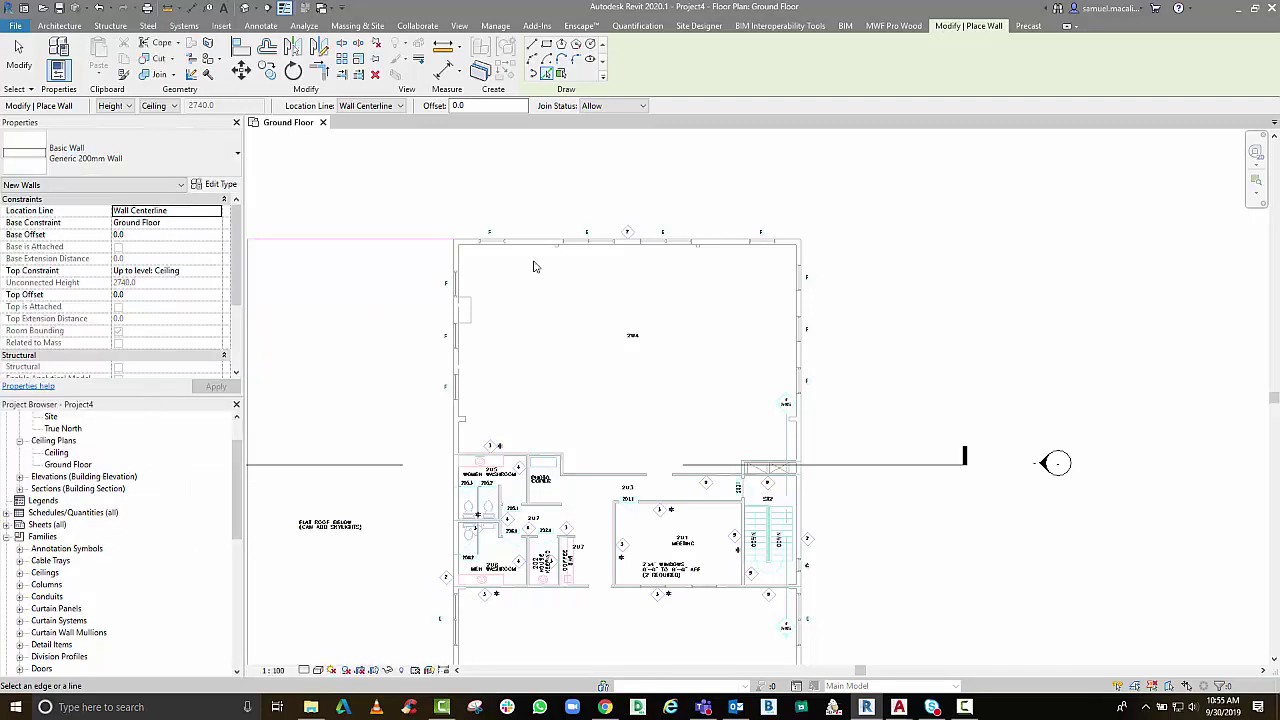
scroll(533, 260, "up", 3)
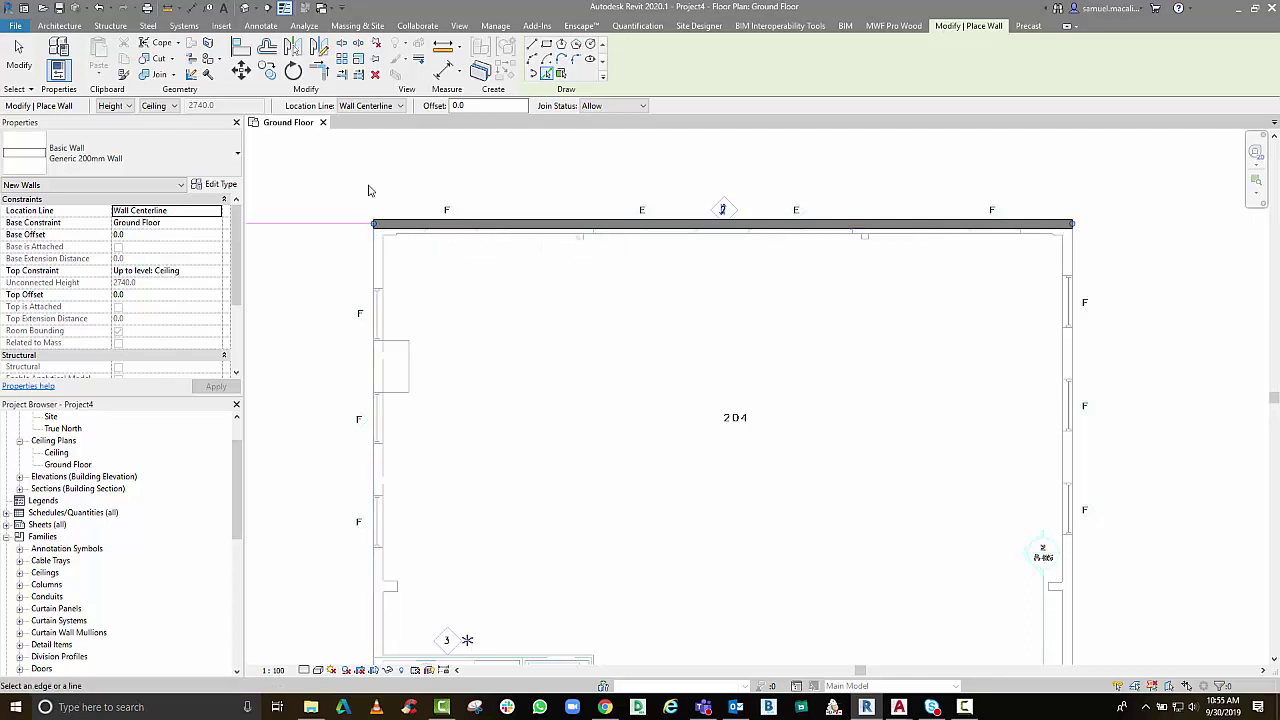
Set the wall Location Line to Finish Face: Exterior
left_click(373, 107)
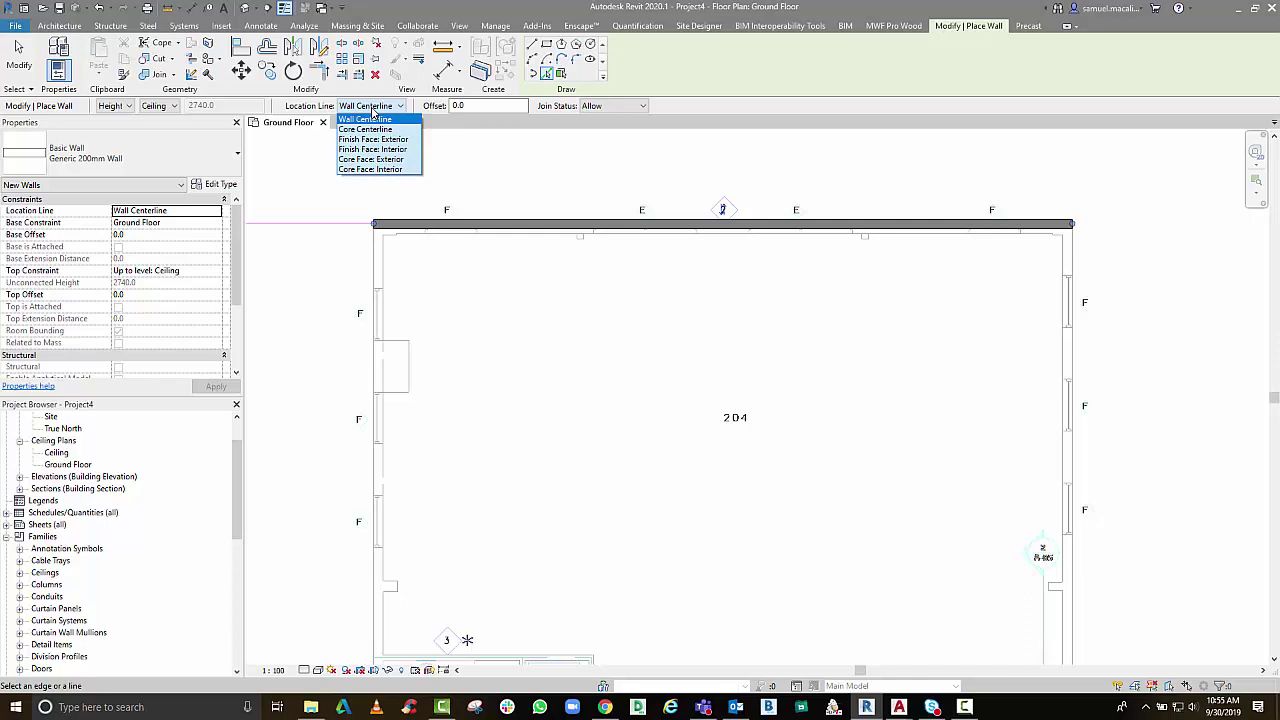
left_click(374, 140)
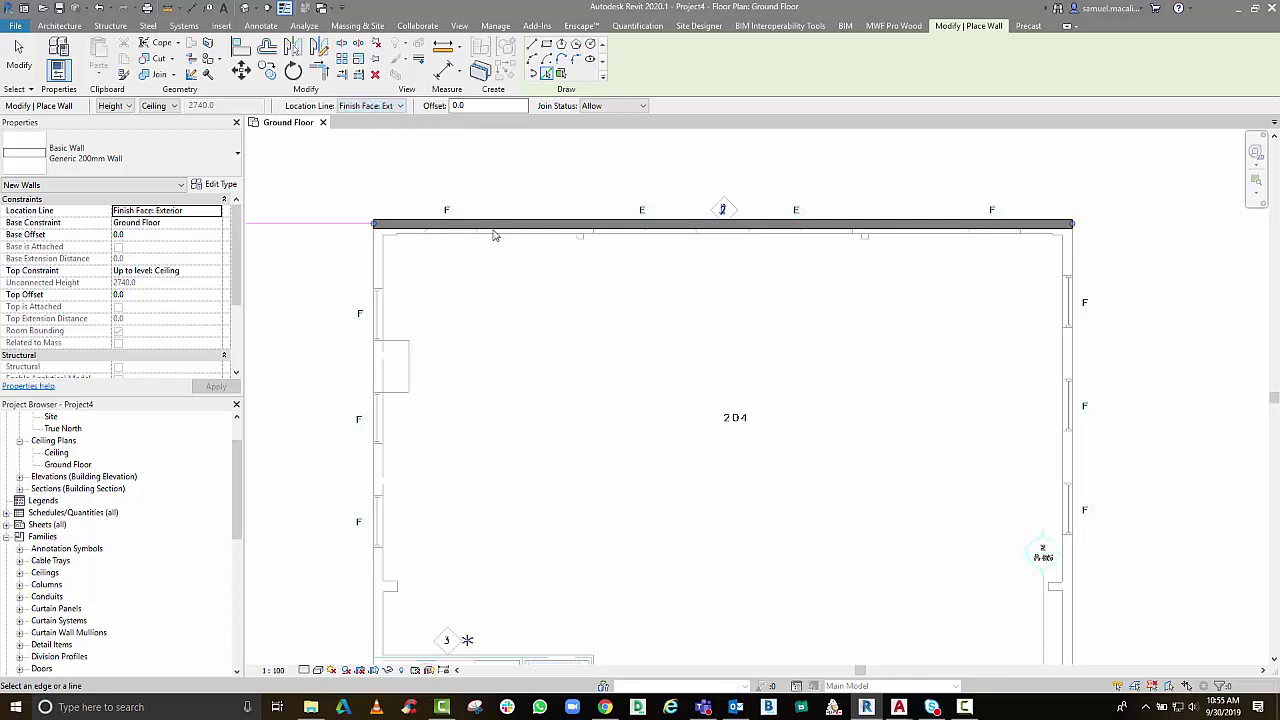
left_click(381, 107)
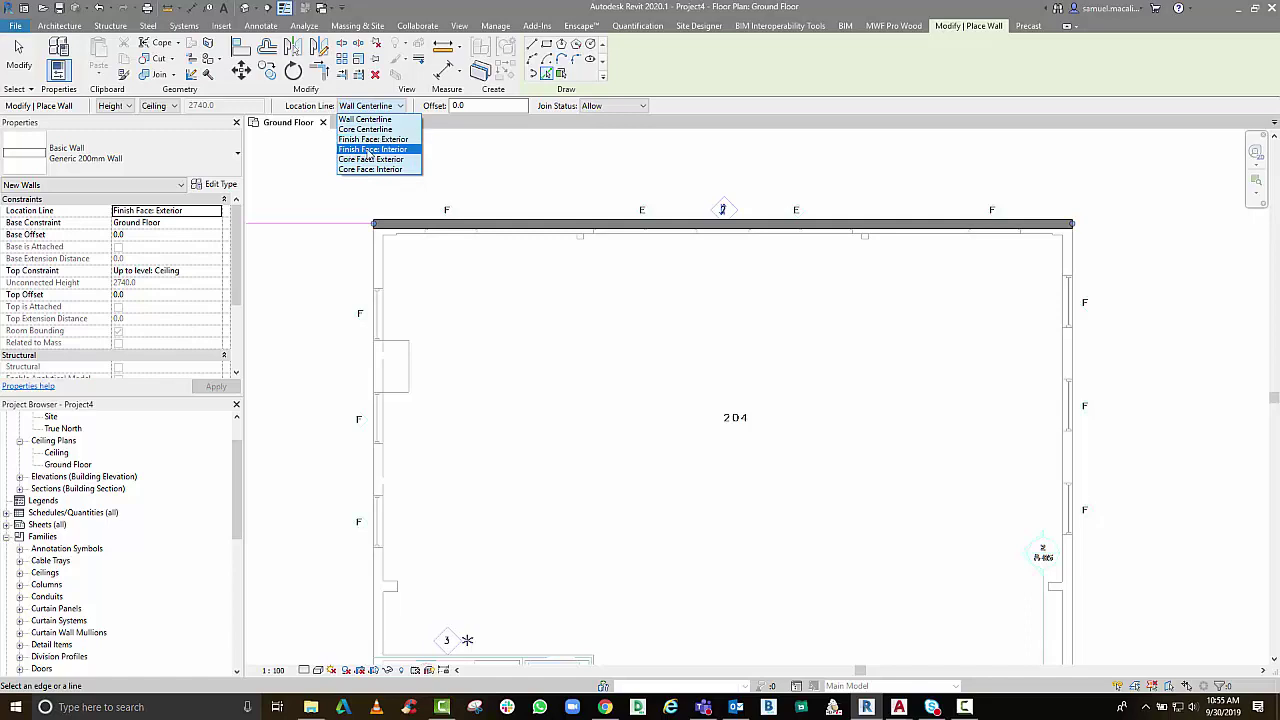
left_click(372, 149)
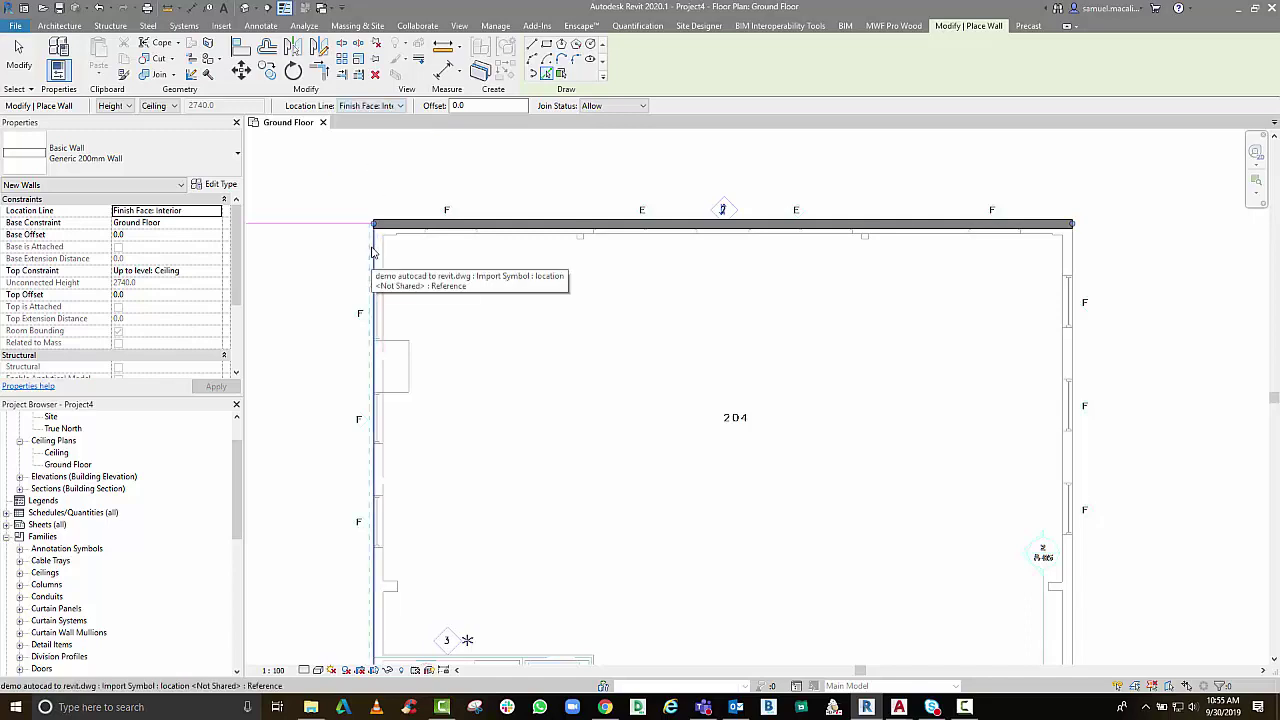
left_click(354, 106)
left_click(370, 136)
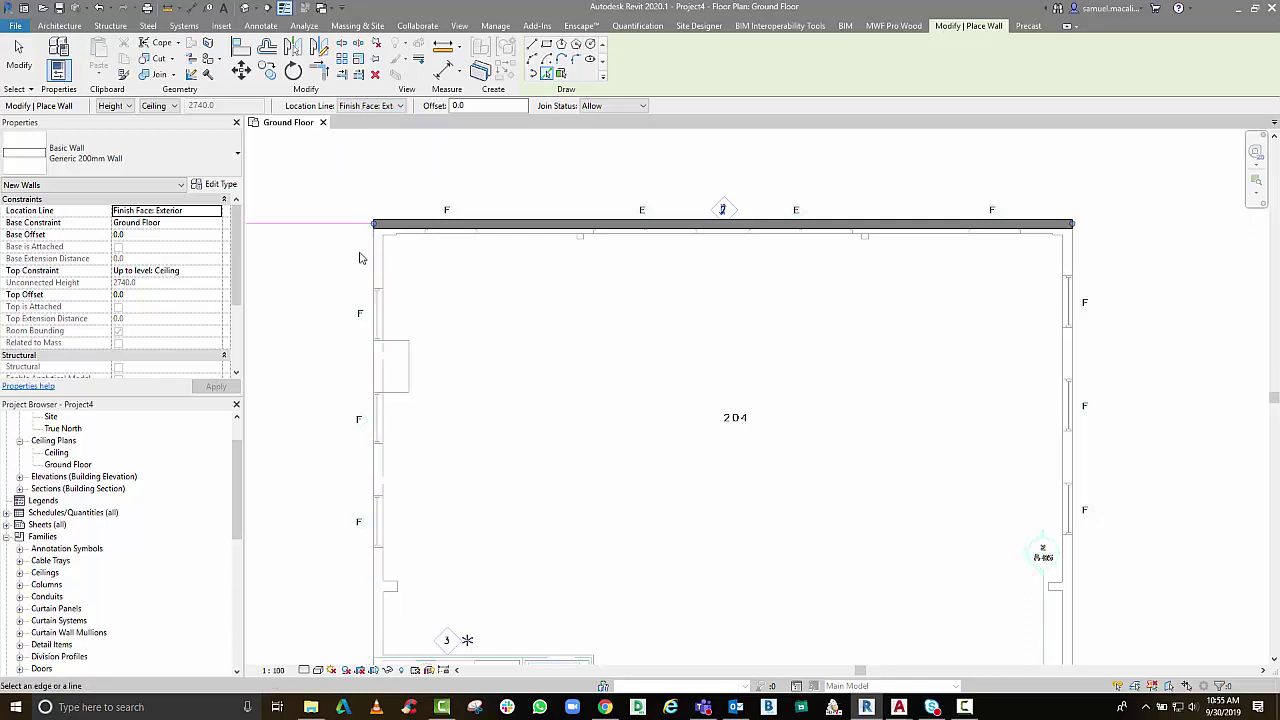
Trace a wall along the left CAD line, then delete the top wall
scroll(360, 257, "up", 3)
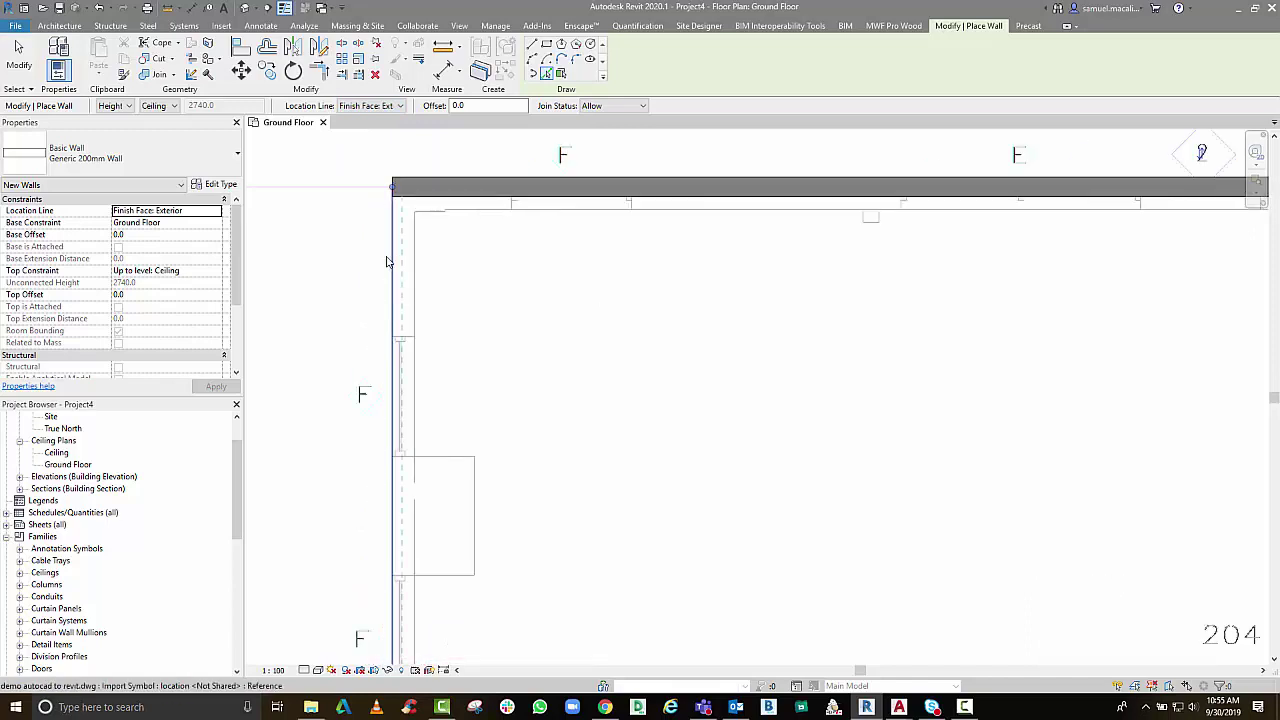
left_click(390, 262)
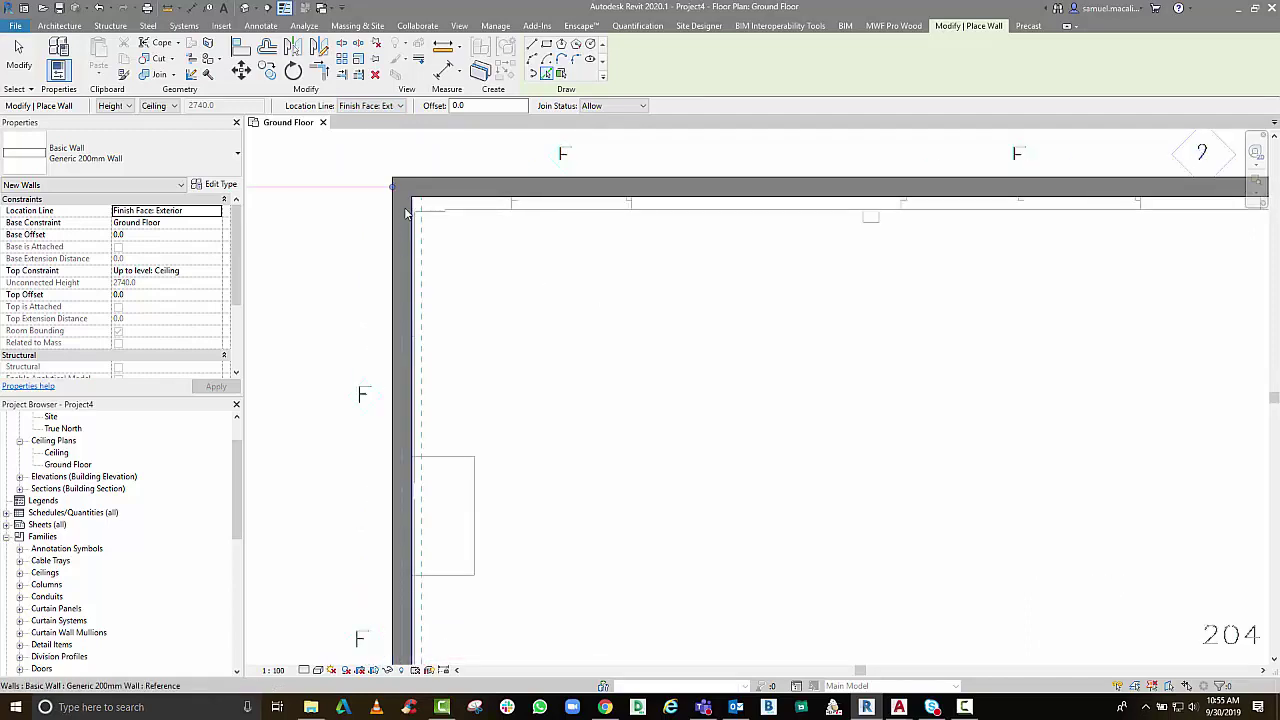
key("Escape")
key("Escape")
left_click(571, 191)
key("Delete")
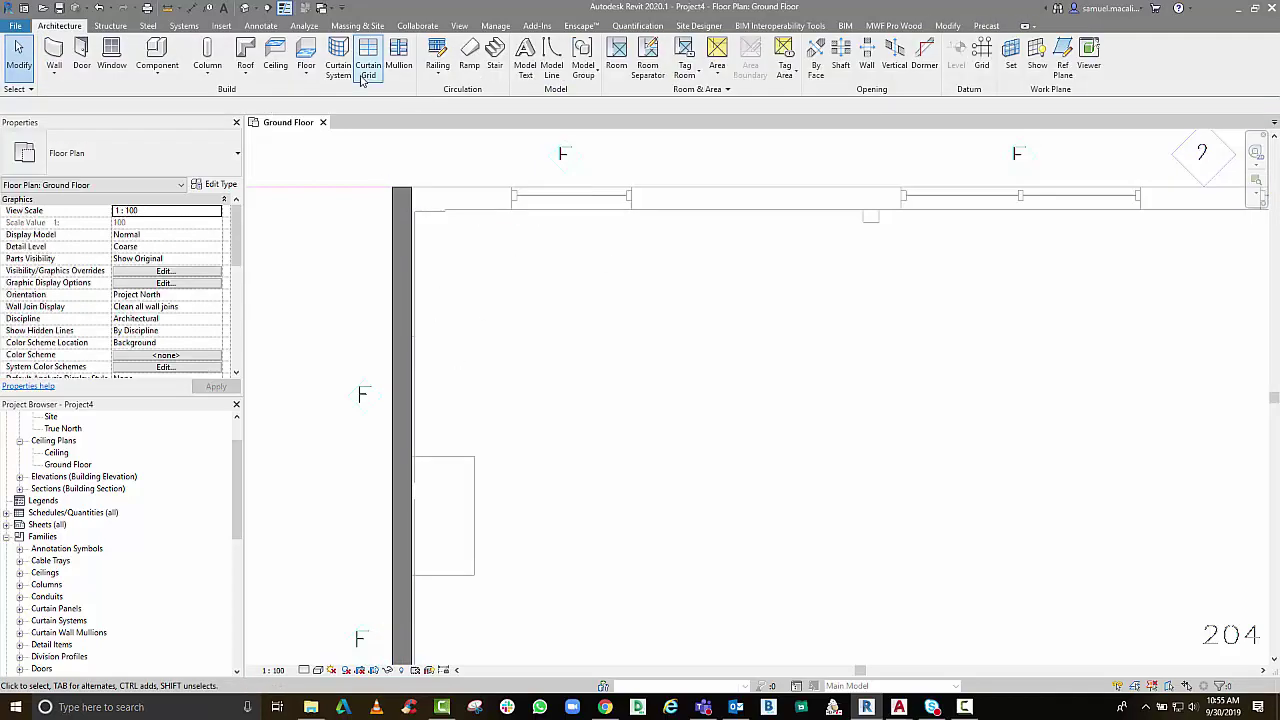
Restart Pick Lines walls and trace a wall along room 204's top CAD line
left_click(54, 55)
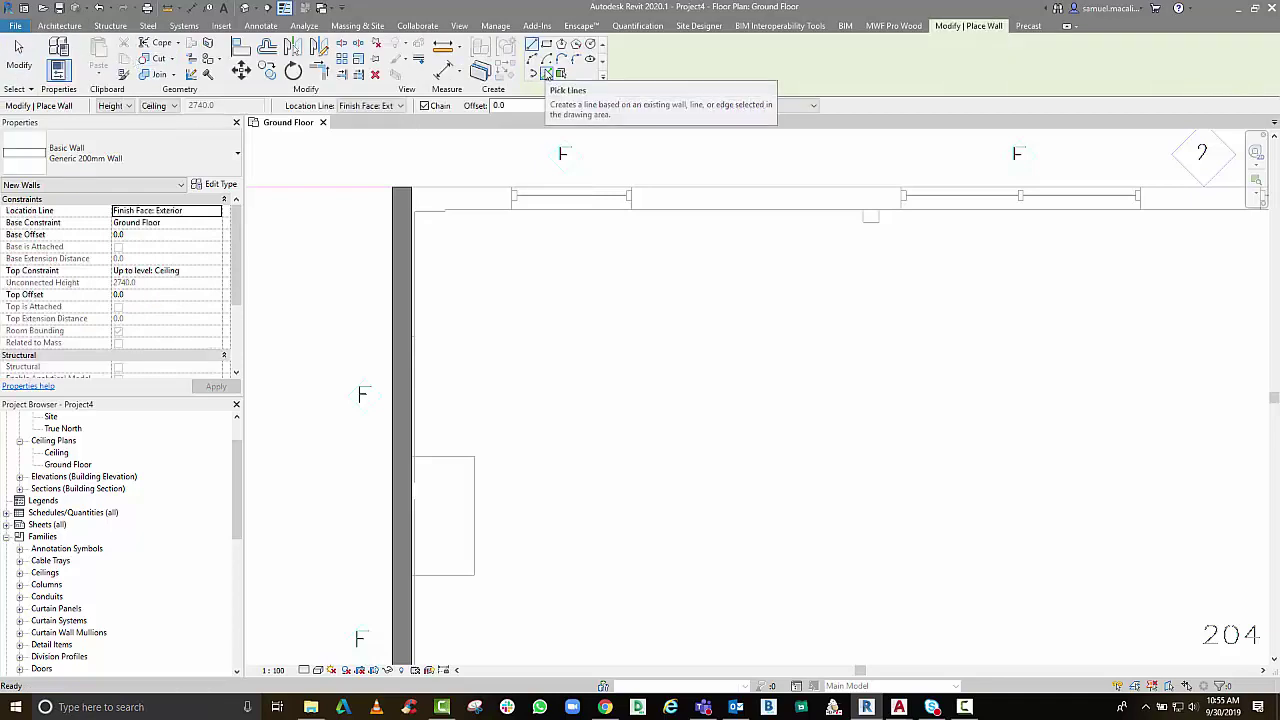
left_click(548, 75)
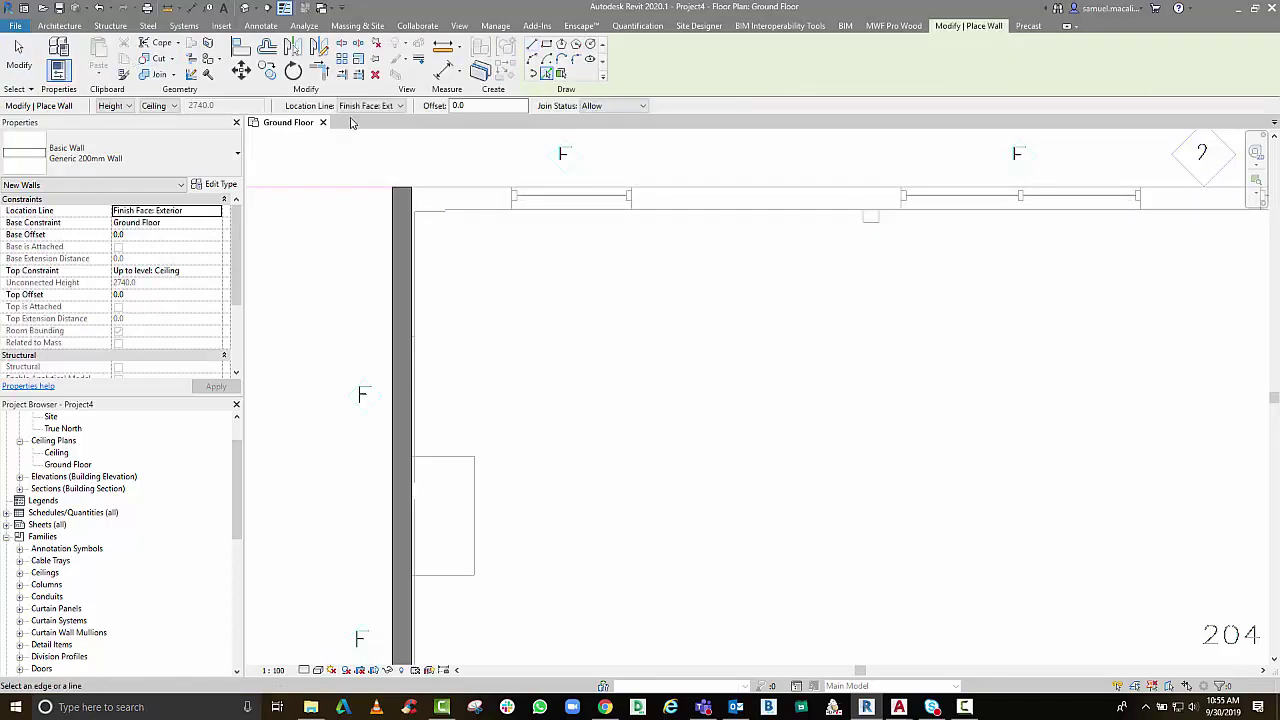
left_click(356, 107)
left_click(497, 186)
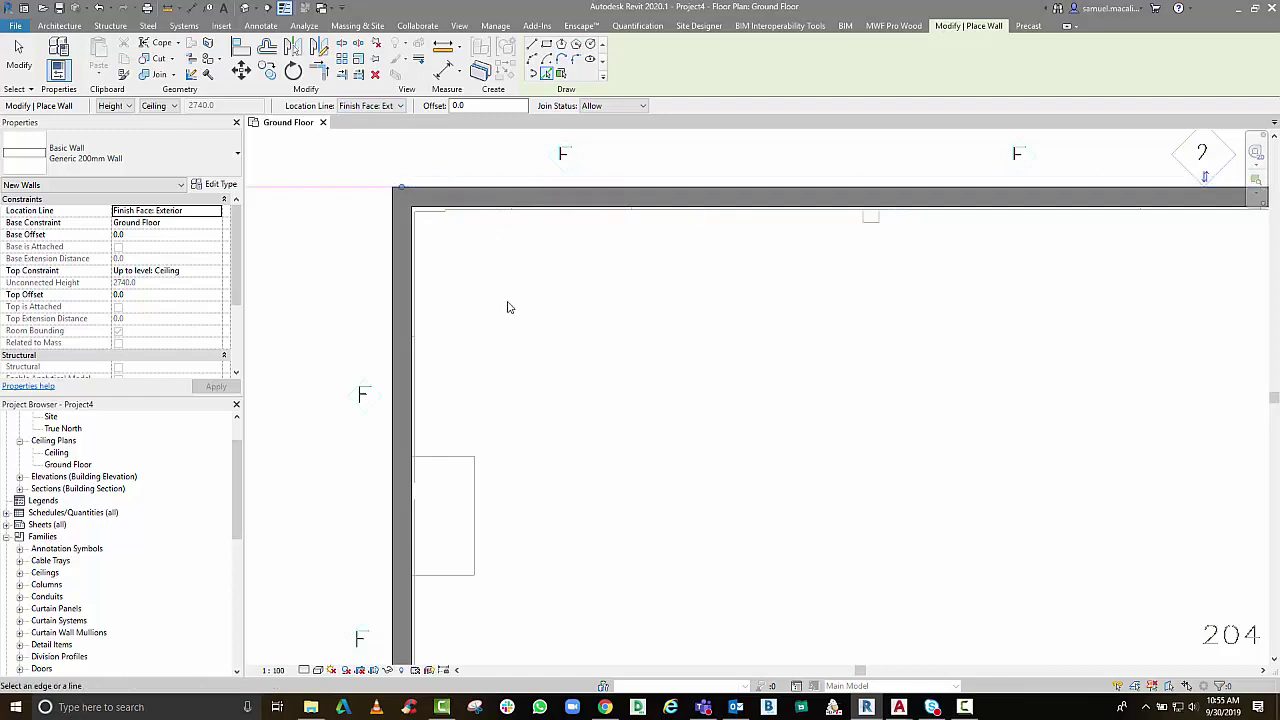
middle_click_drag(846, 343, 557, 343)
scroll(557, 343, "down", 2)
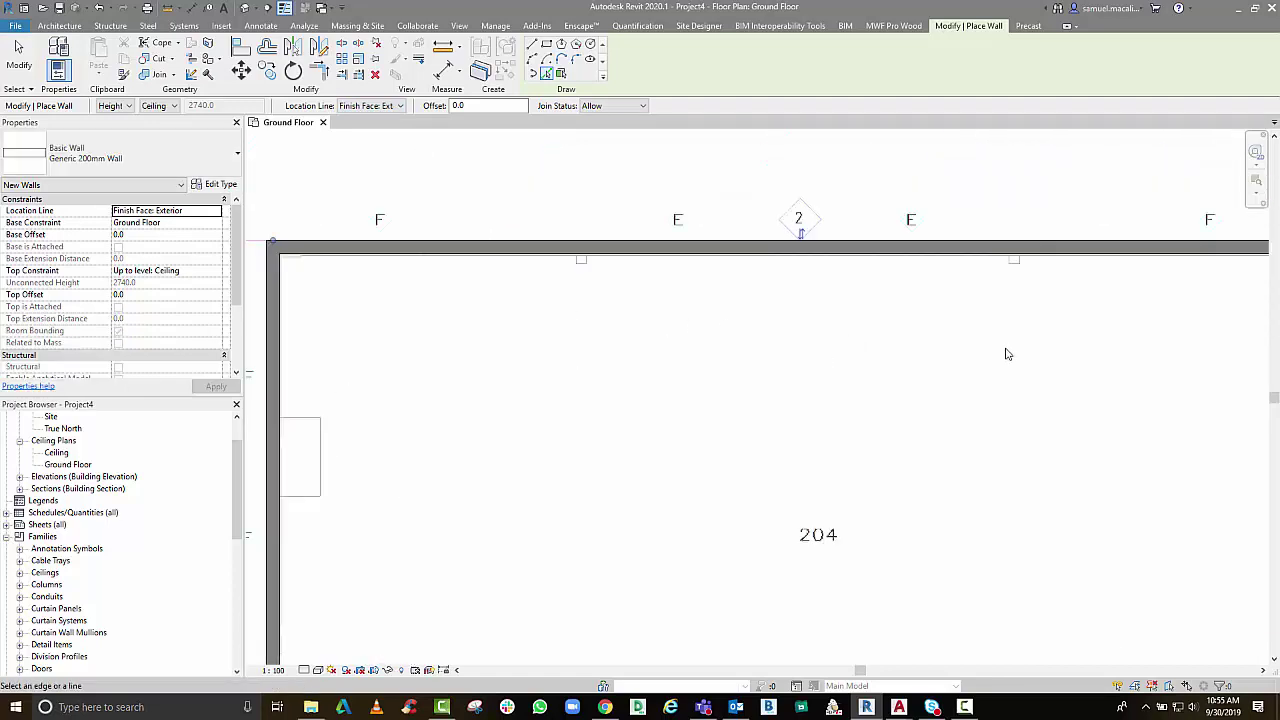
middle_click_drag(1007, 354, 446, 331)
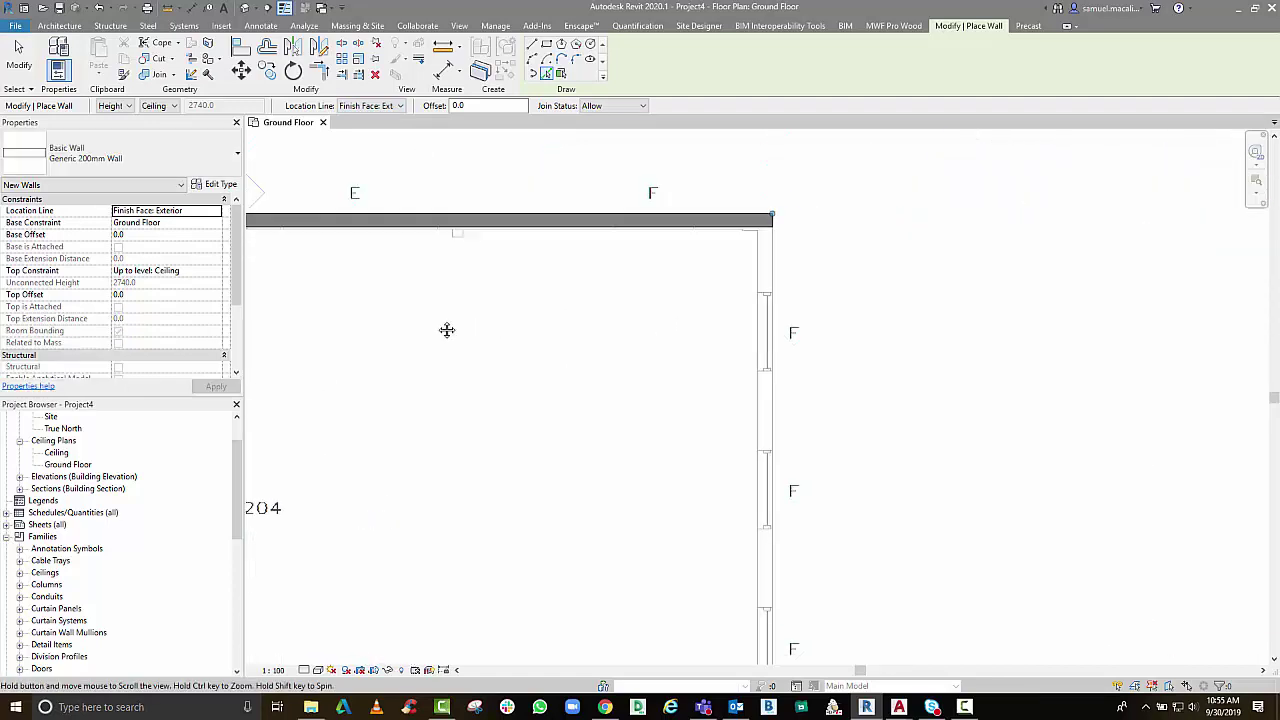
Trace a wall along the right CAD line and finish placing walls
left_click(755, 287)
scroll(671, 583, "down", 3)
scroll(723, 397, "up", 3)
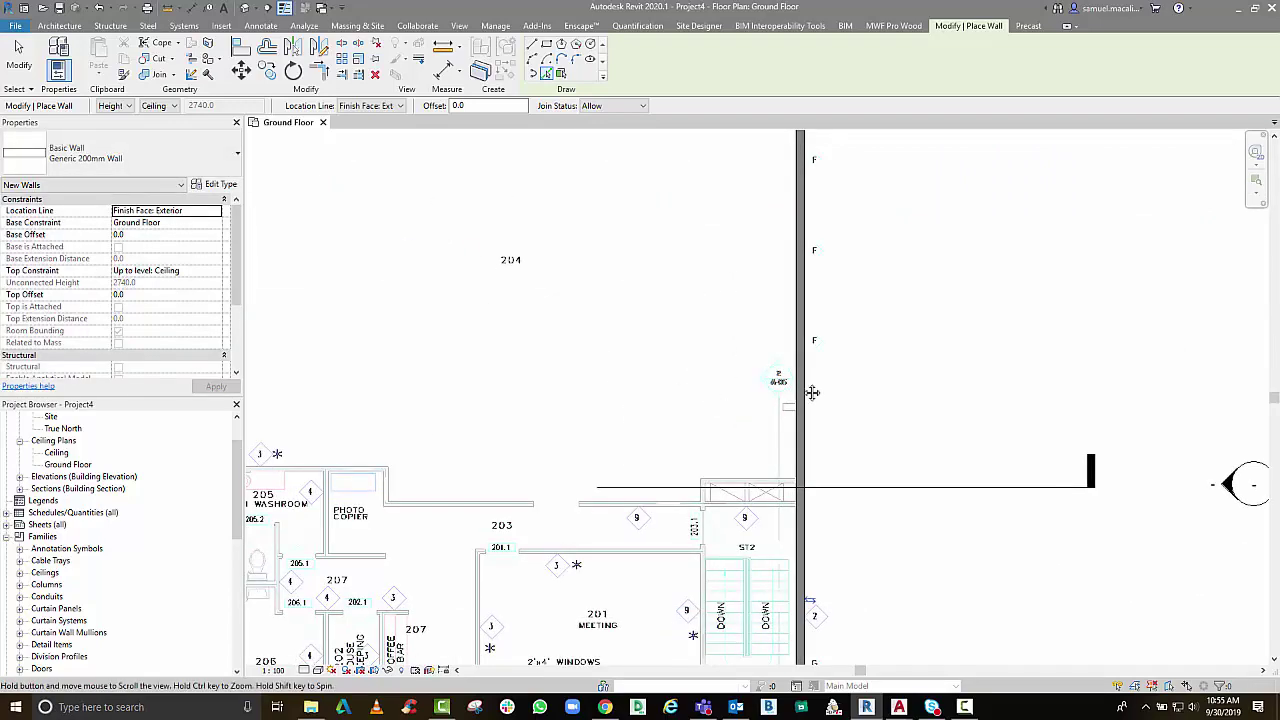
middle_click_drag(812, 392, 1064, 360)
middle_click_drag(577, 322, 604, 529)
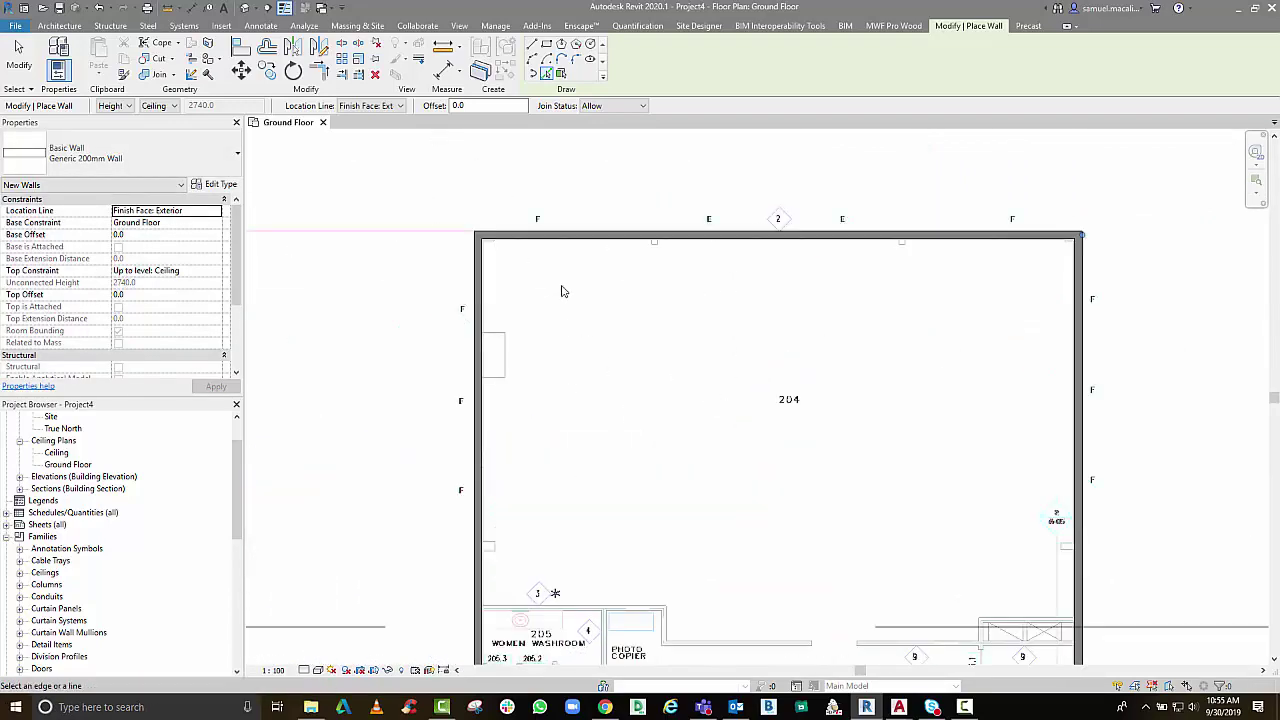
key("Escape")
key("Escape")
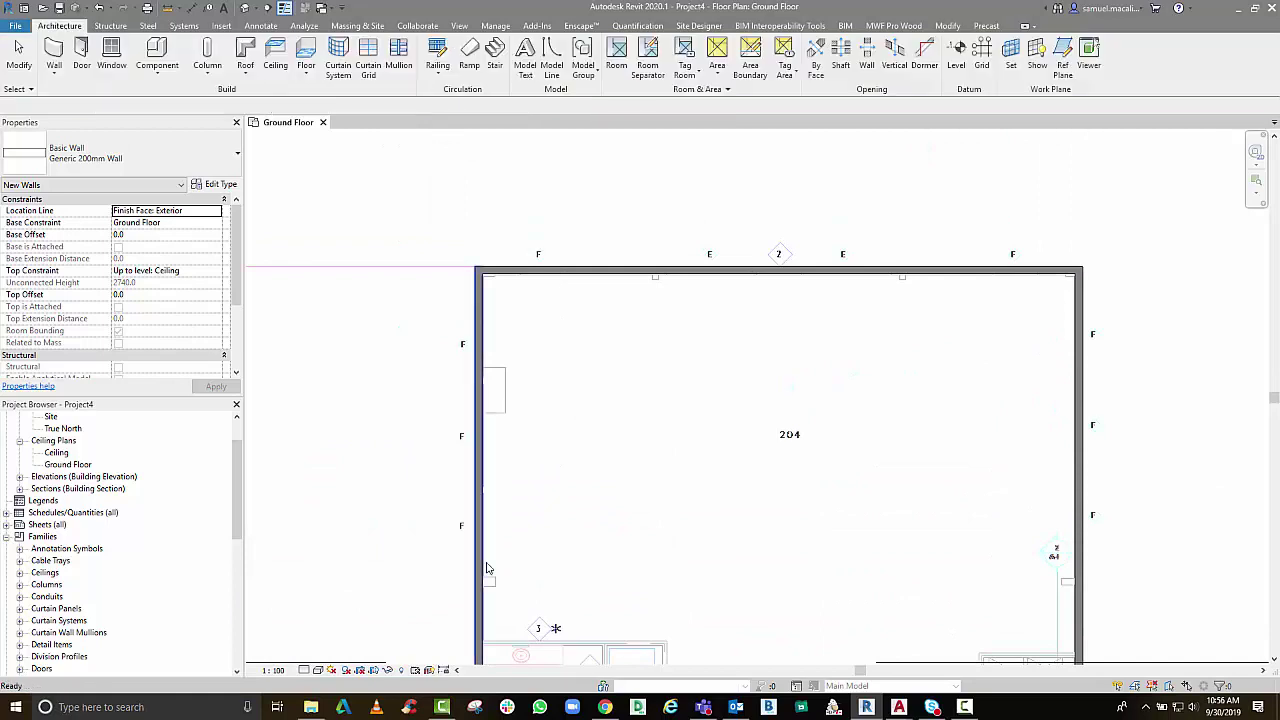
Set the plan's Detail Level to Fine and change its visual style
left_click(304, 670)
left_click(312, 657)
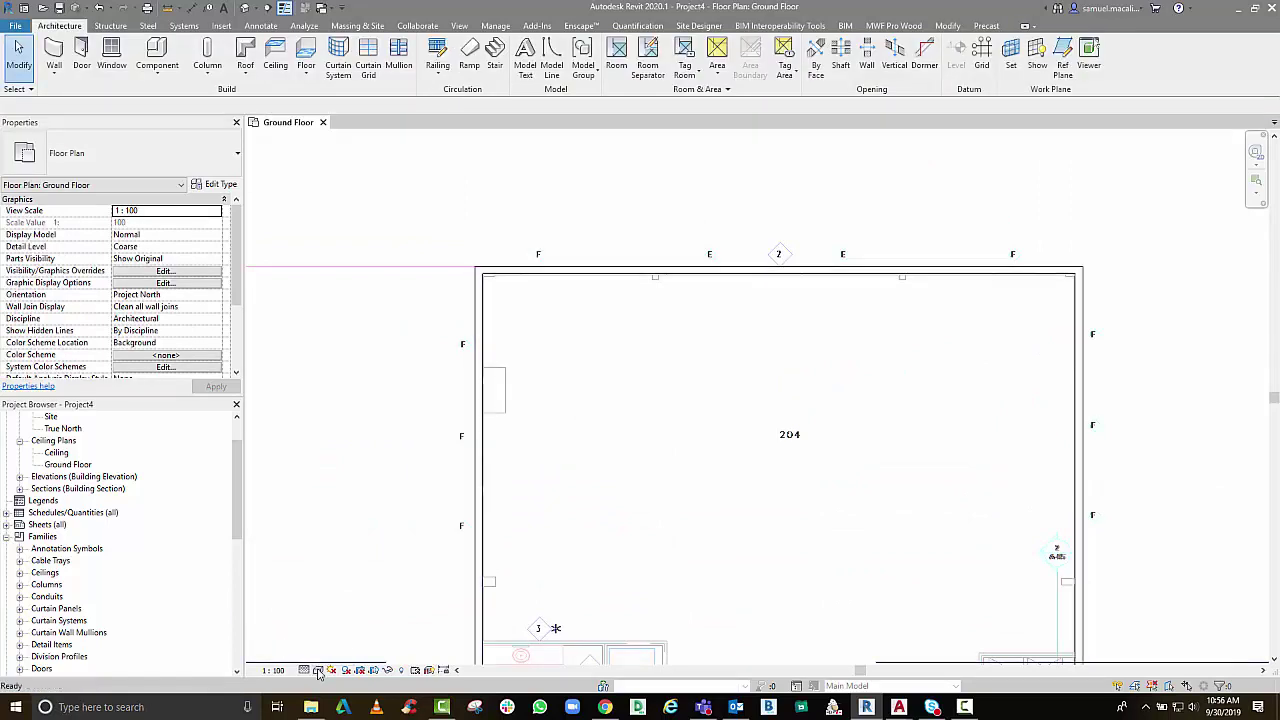
left_click(318, 670)
left_click(326, 590)
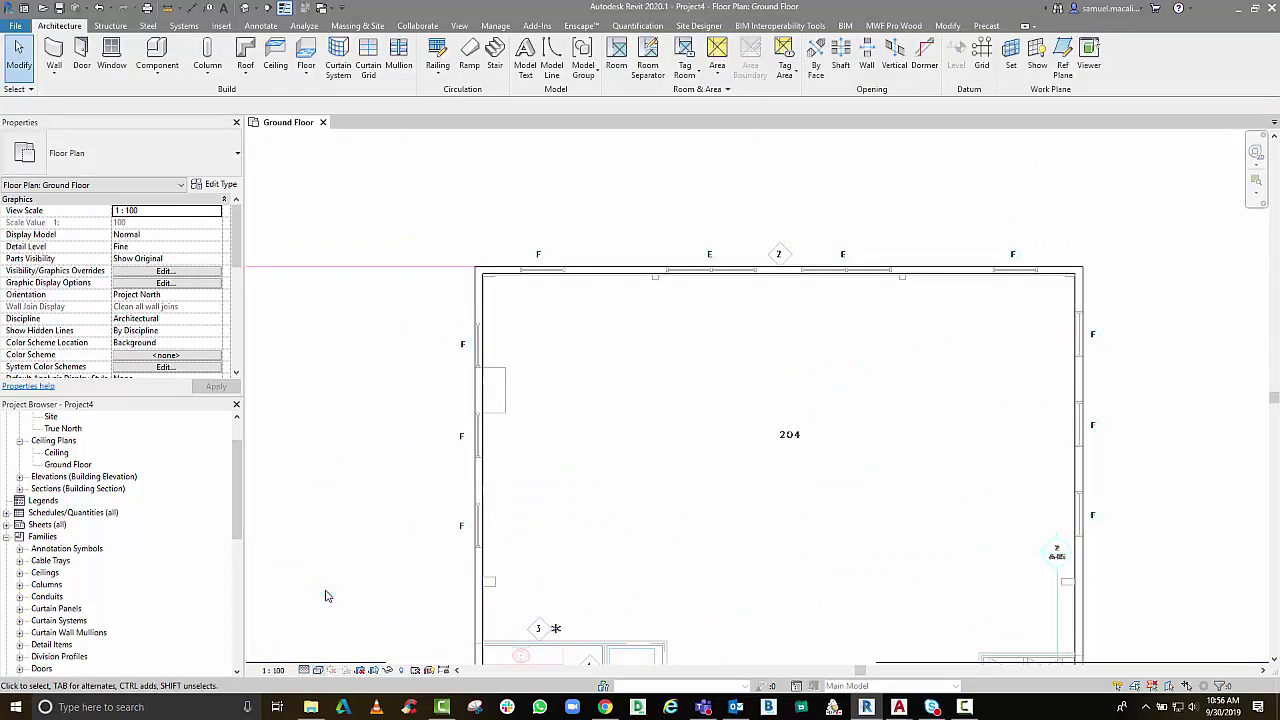
Return the view to Hidden Line visual style at Coarse detail level
left_click(318, 670)
left_click(345, 604)
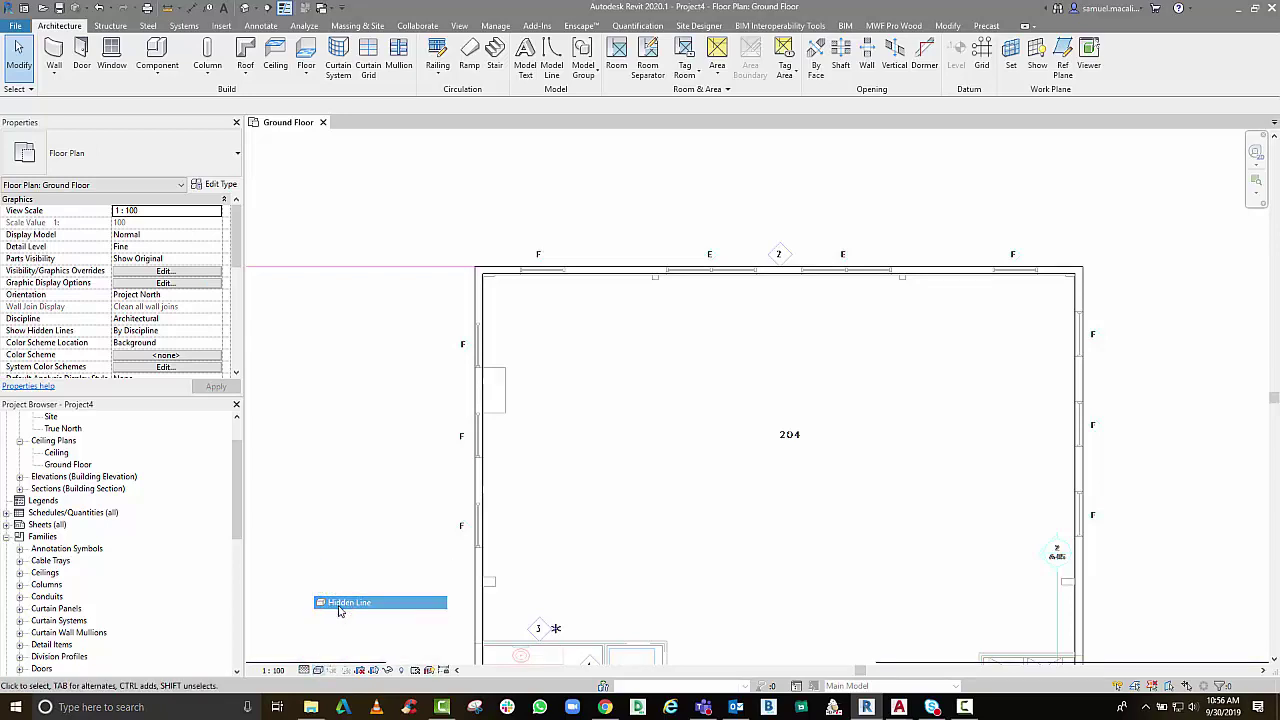
left_click(304, 670)
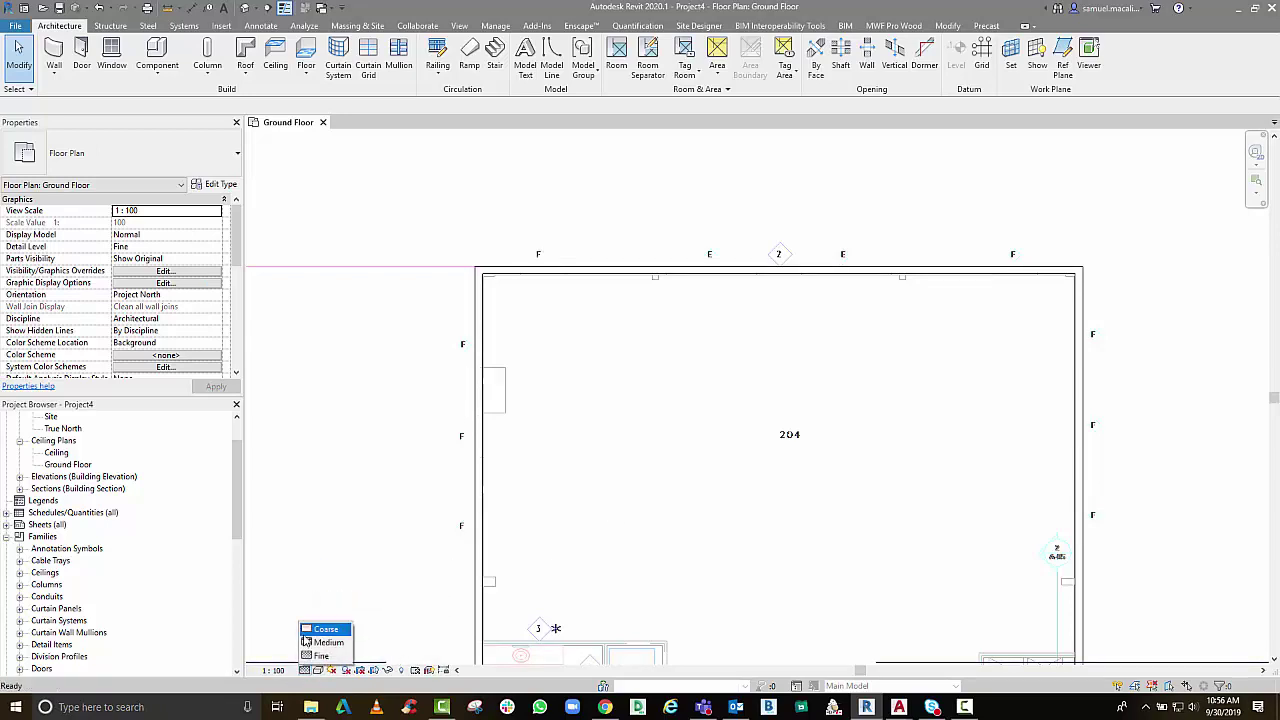
left_click(308, 642)
Measure the CAD wall thickness (about 228.6) with ME, then select the left wall
scroll(489, 316, "up", 5)
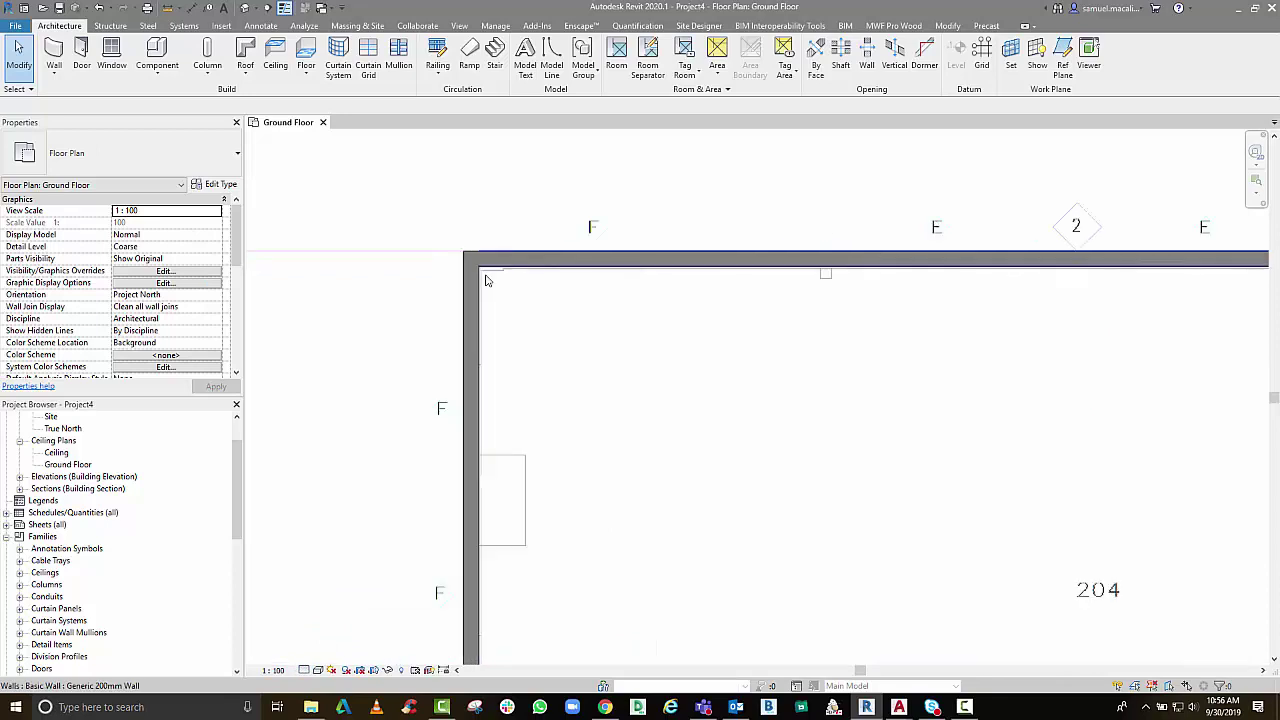
middle_click_drag(515, 368, 618, 392)
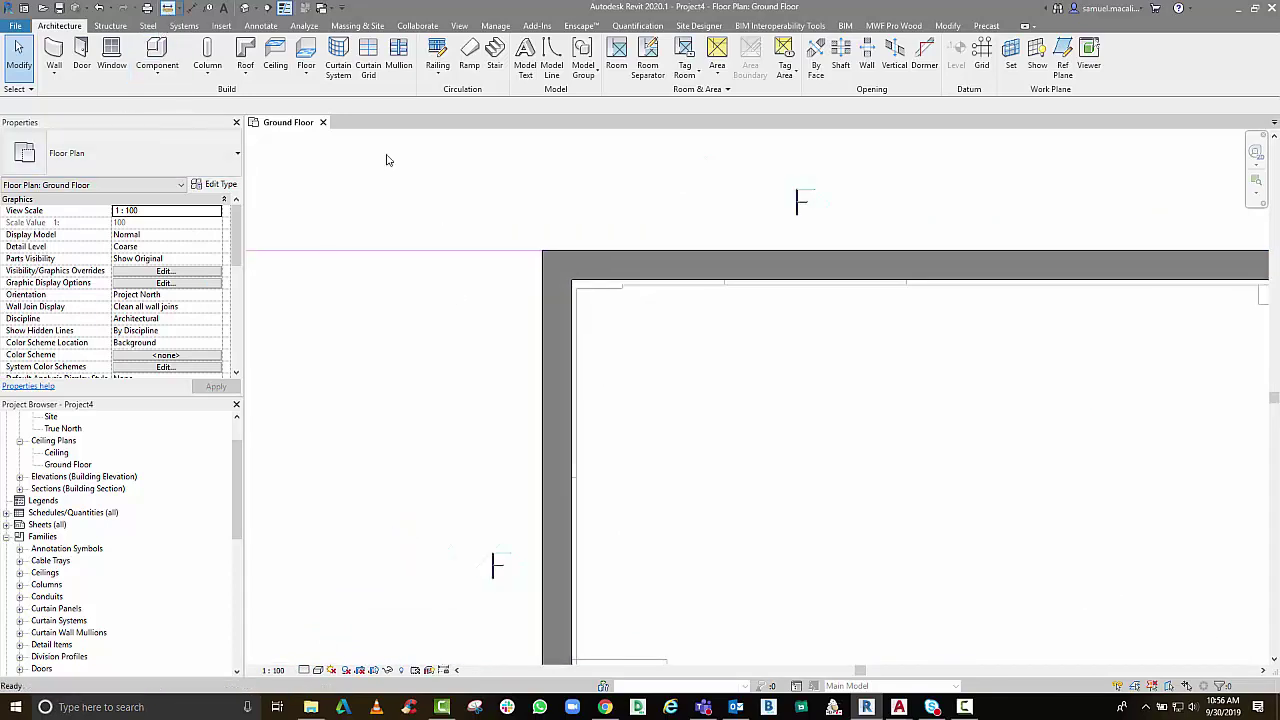
key("m")
key("e")
scroll(597, 374, "up", 3)
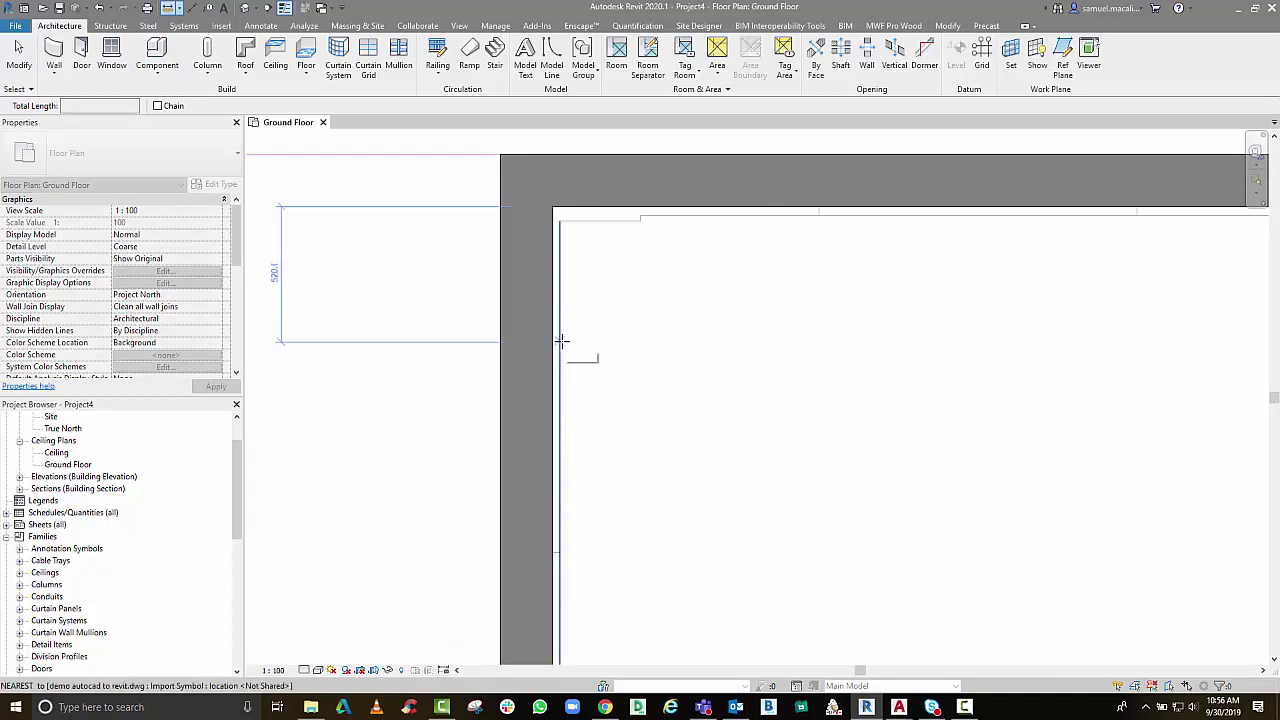
left_click(561, 341)
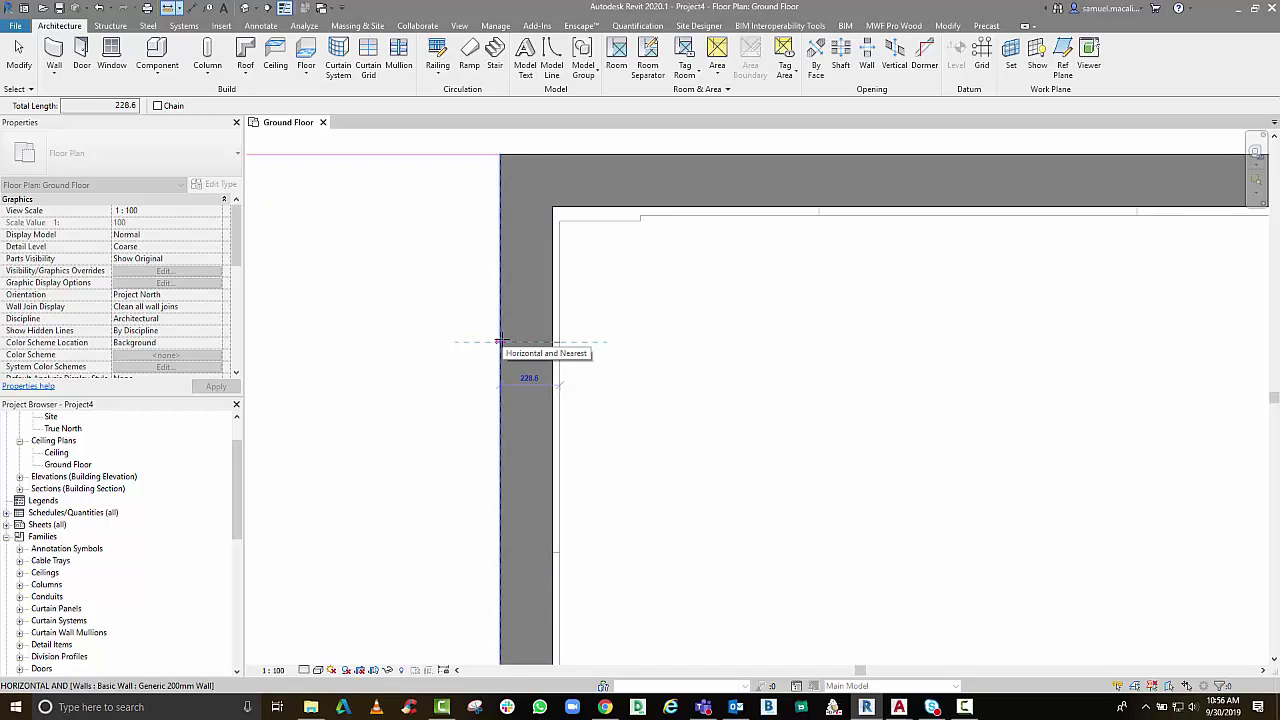
key("Escape")
key("Escape")
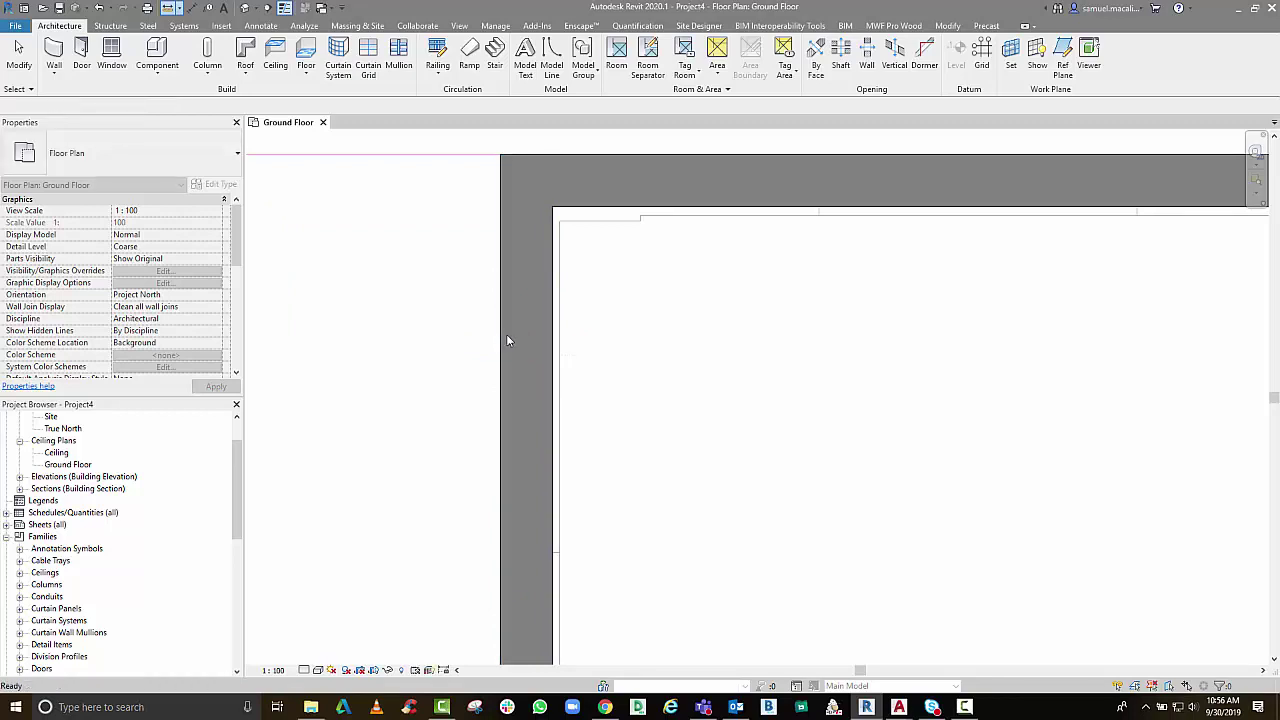
left_click(549, 316)
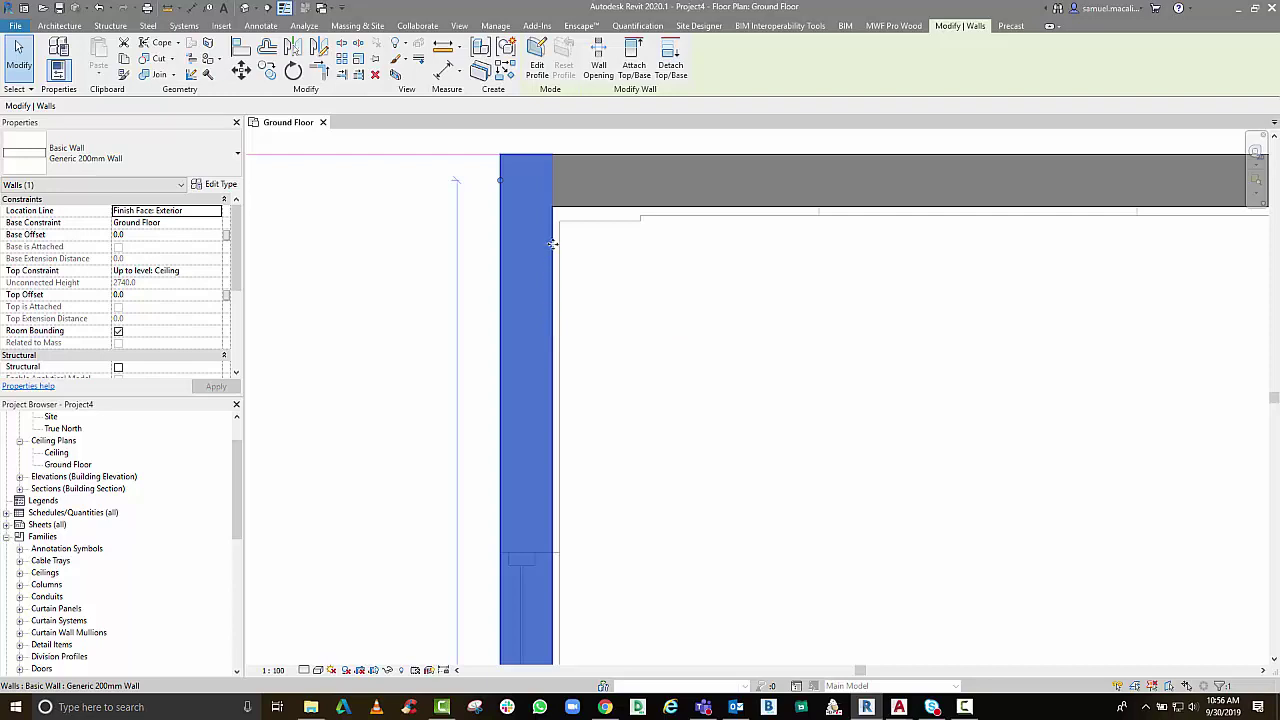
Duplicate the wall type as Generic 230mm Wall
left_click(199, 186)
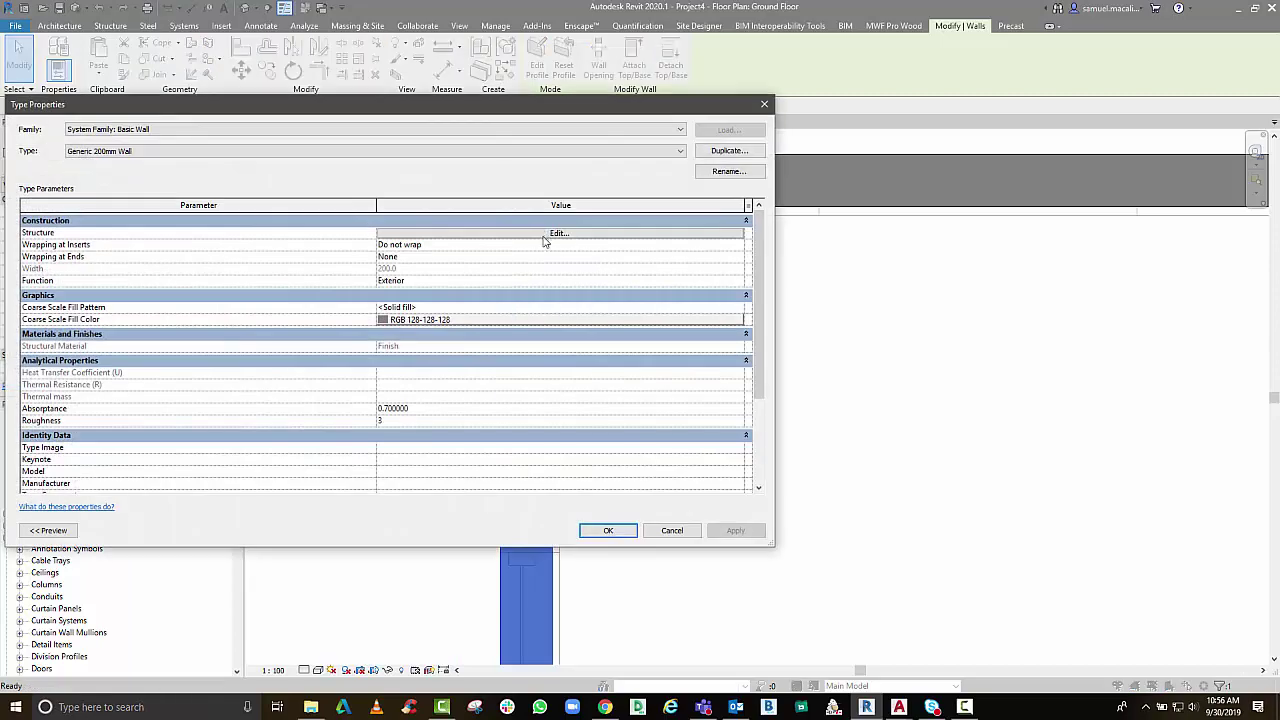
left_click(557, 233)
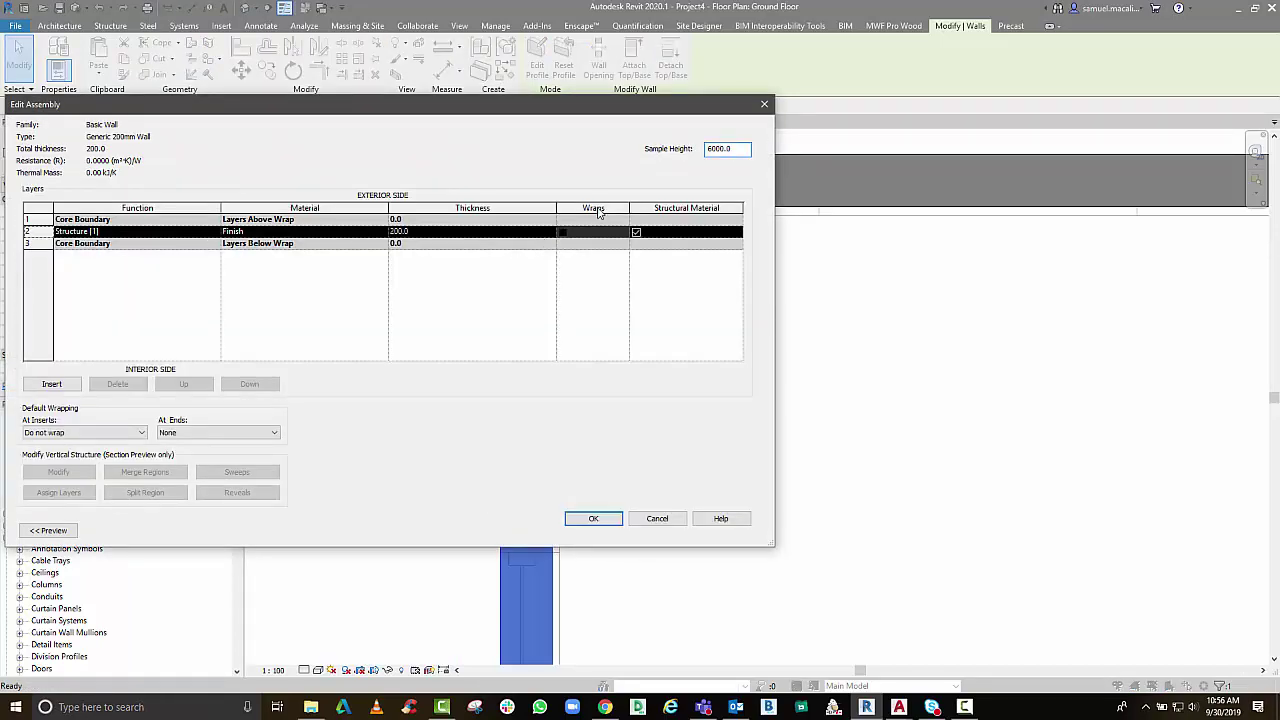
left_click(657, 519)
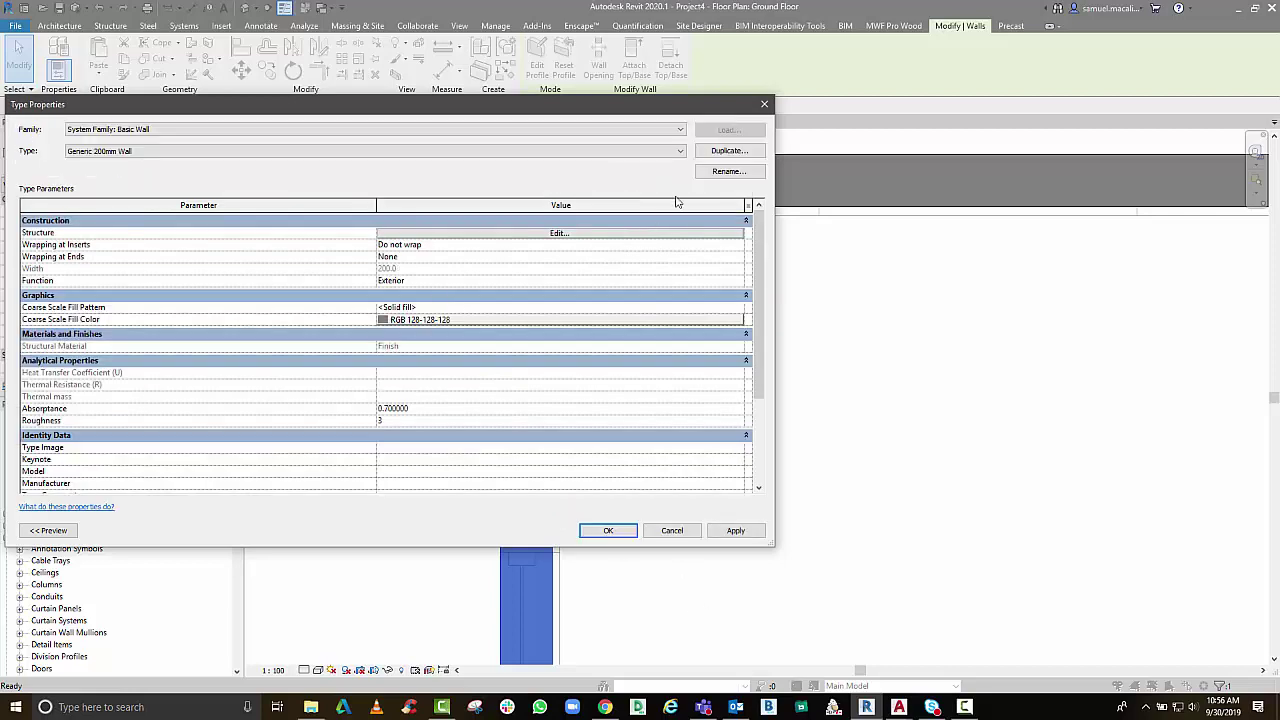
left_click(726, 150)
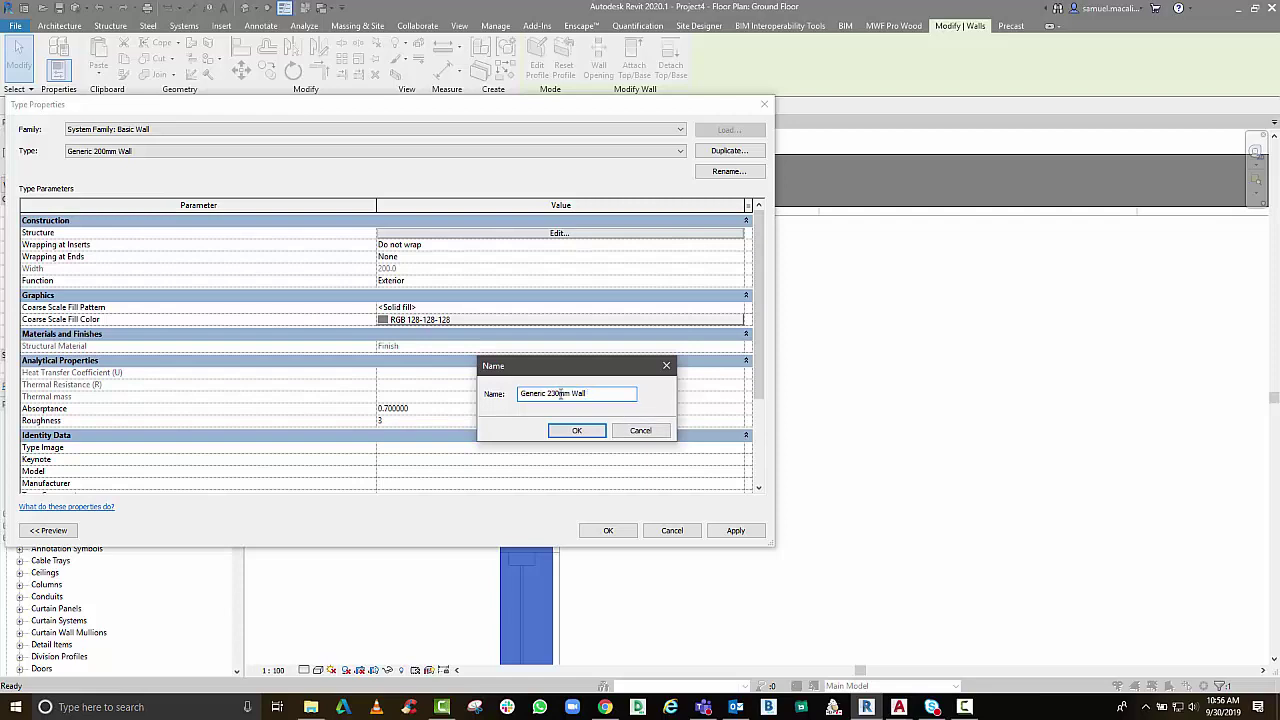
left_click(560, 429)
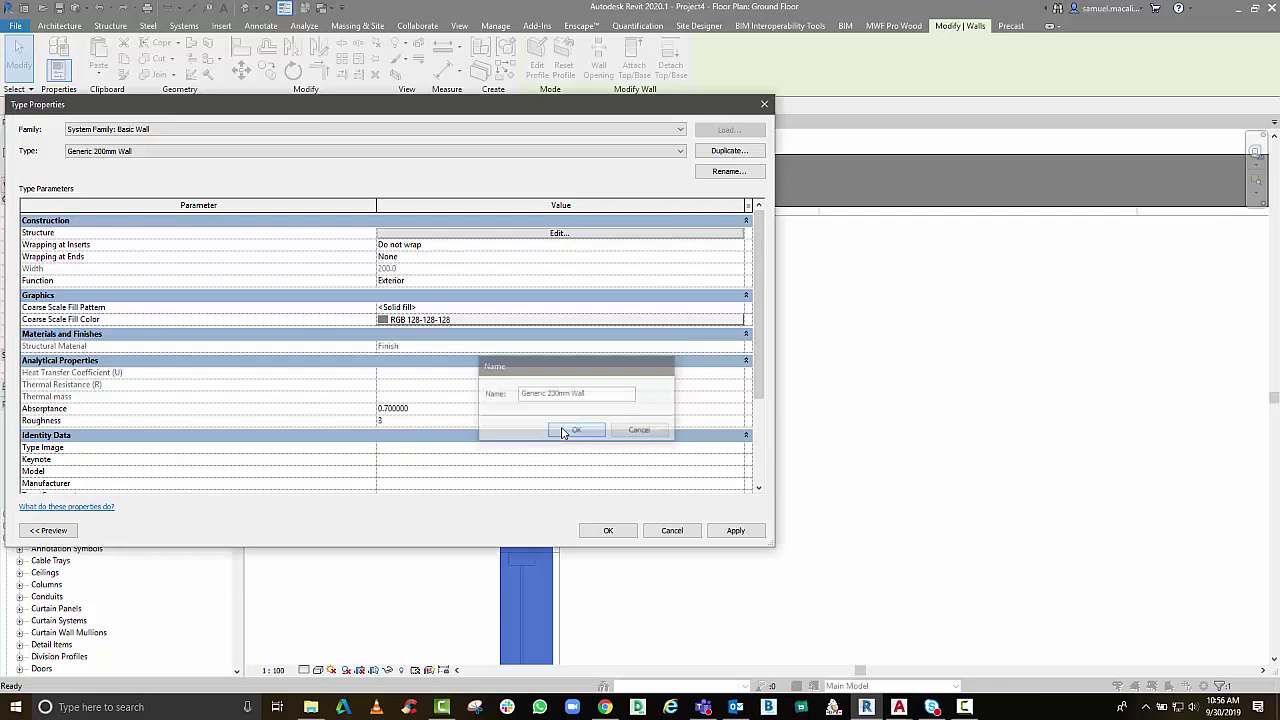
Set the new type's structure layer thickness to 230 and apply it to the left wall
left_click(513, 234)
left_click(513, 238)
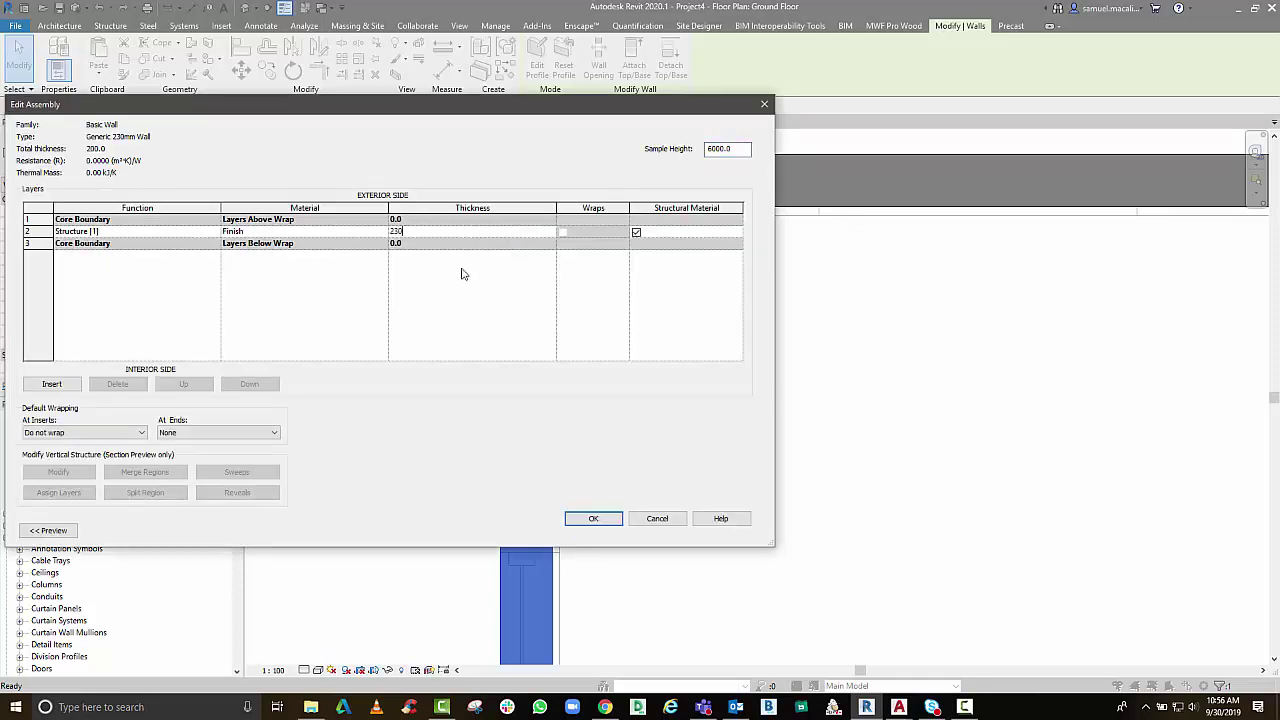
left_click(613, 519)
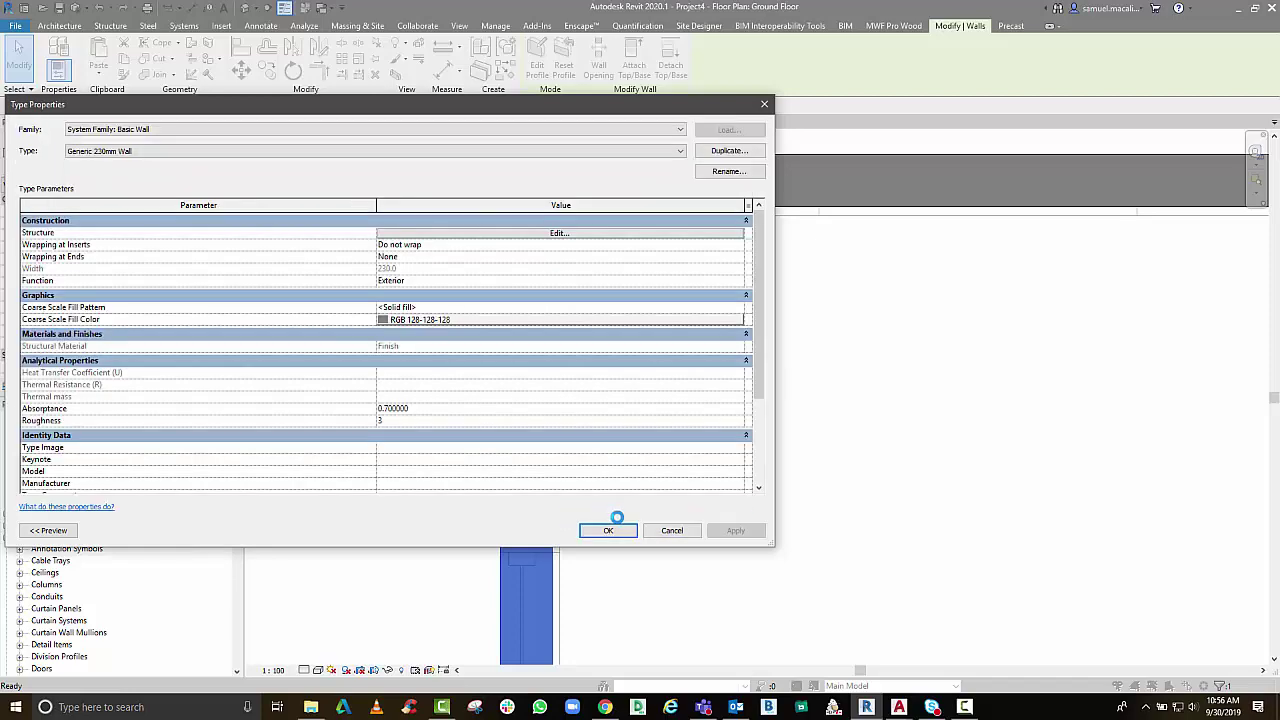
left_click(609, 531)
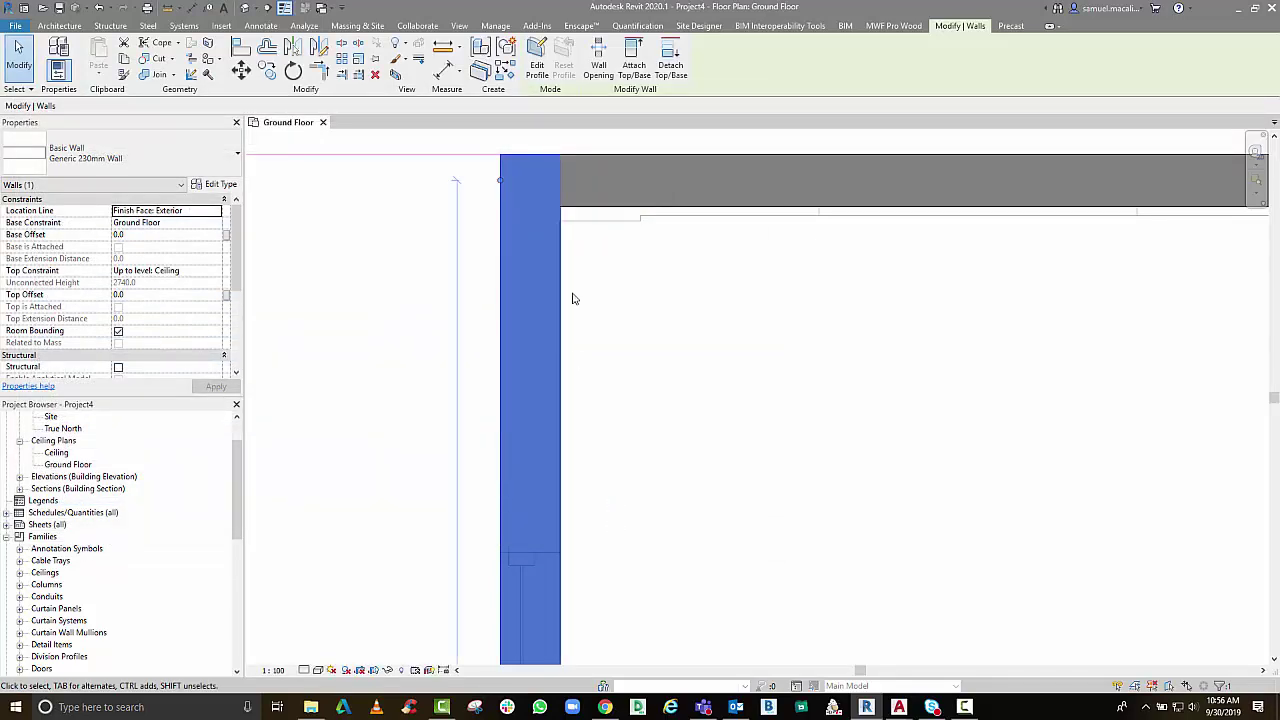
key("Escape")
scroll(622, 457, "down", 2)
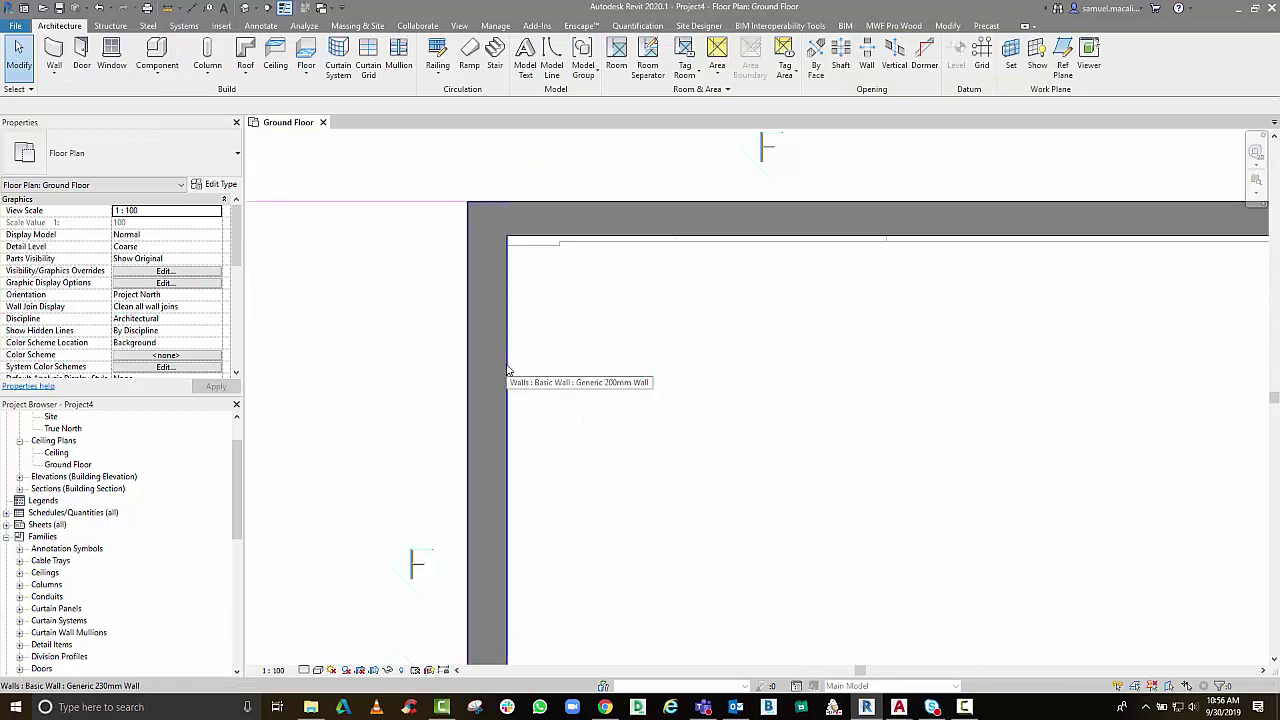
Match the top and right walls to the left wall's Generic 230mm Wall type
left_click(507, 371)
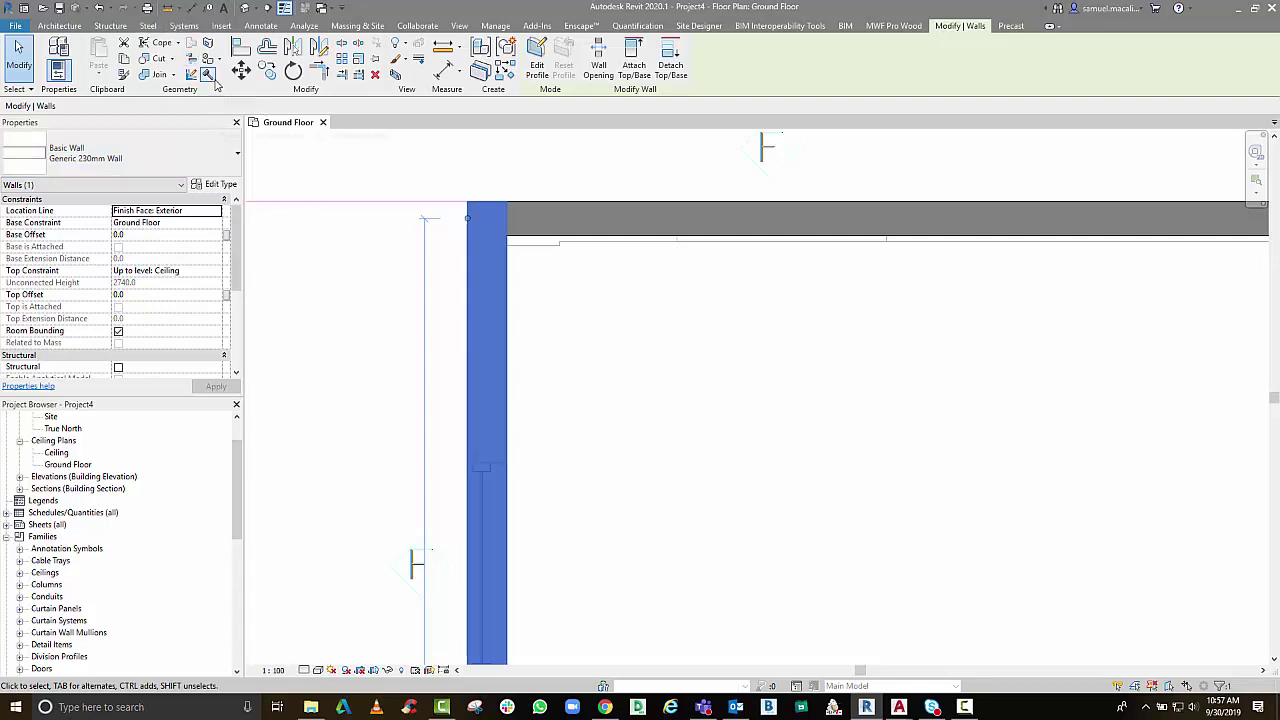
left_click(122, 76)
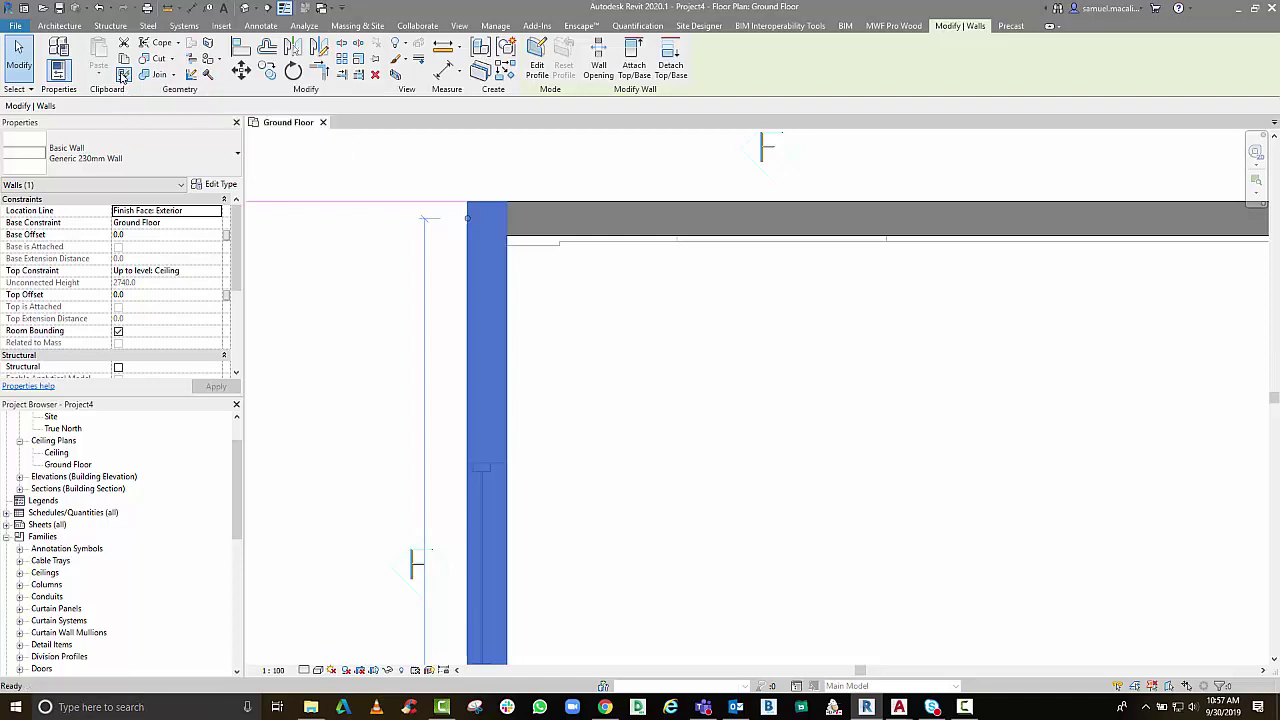
left_click(535, 230)
left_click(499, 305)
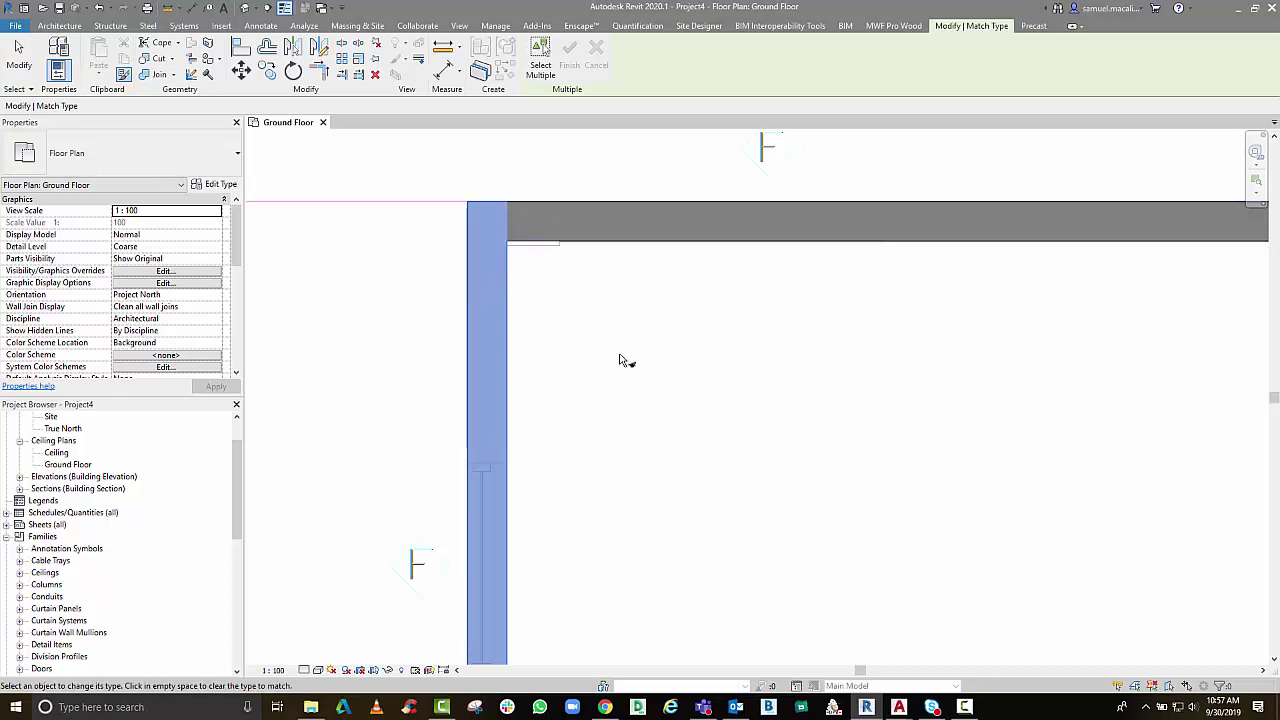
scroll(700, 360, "down", 2)
middle_click_drag(620, 360, 1014, 371)
scroll(1000, 463, "down", 2)
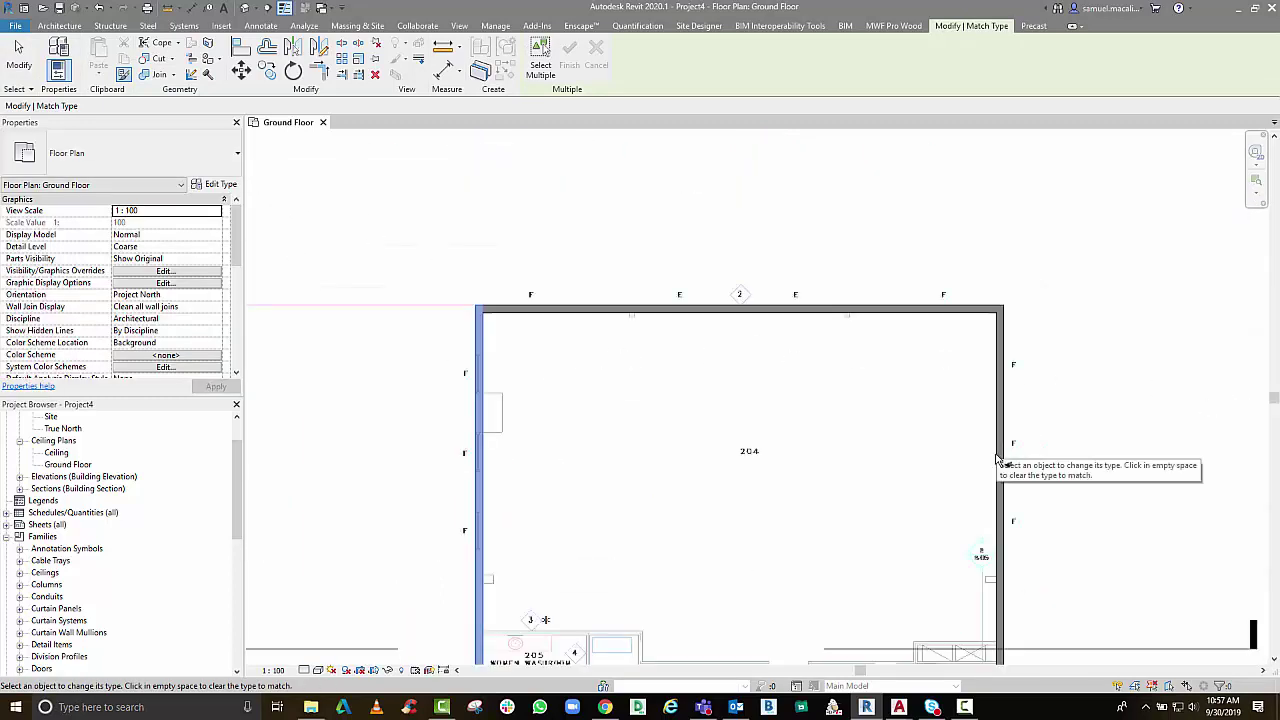
key("Escape")
Pan to the right wall and lower rooms, then switch to the Architecture tab
scroll(925, 430, "up", 2)
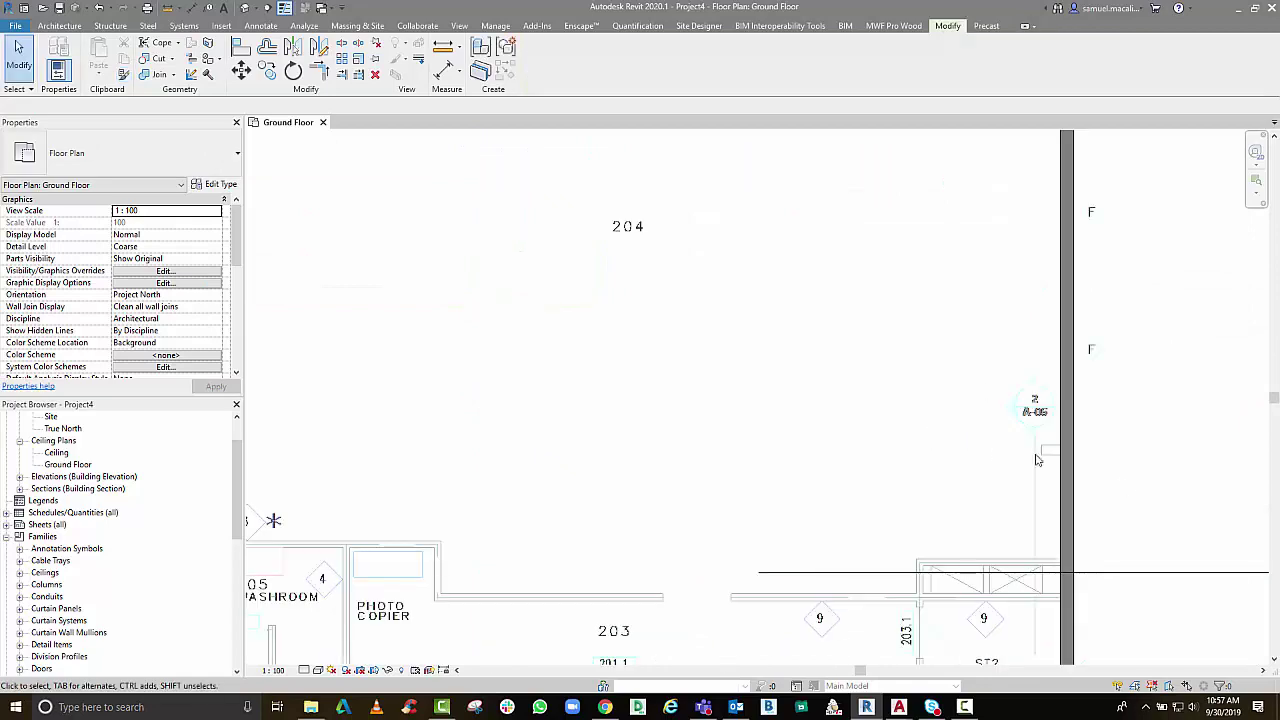
middle_click_drag(977, 477, 900, 520)
scroll(946, 300, "down", 1)
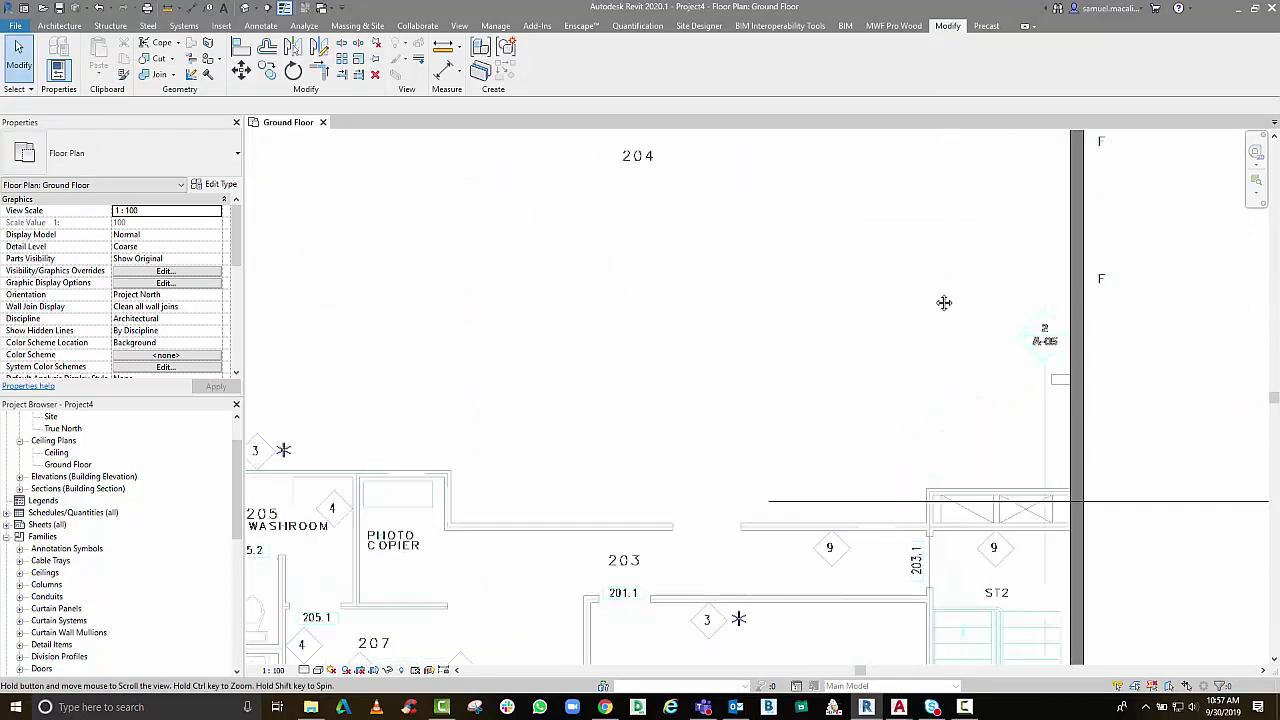
scroll(946, 300, "up", 1)
middle_click_drag(946, 300, 994, 374)
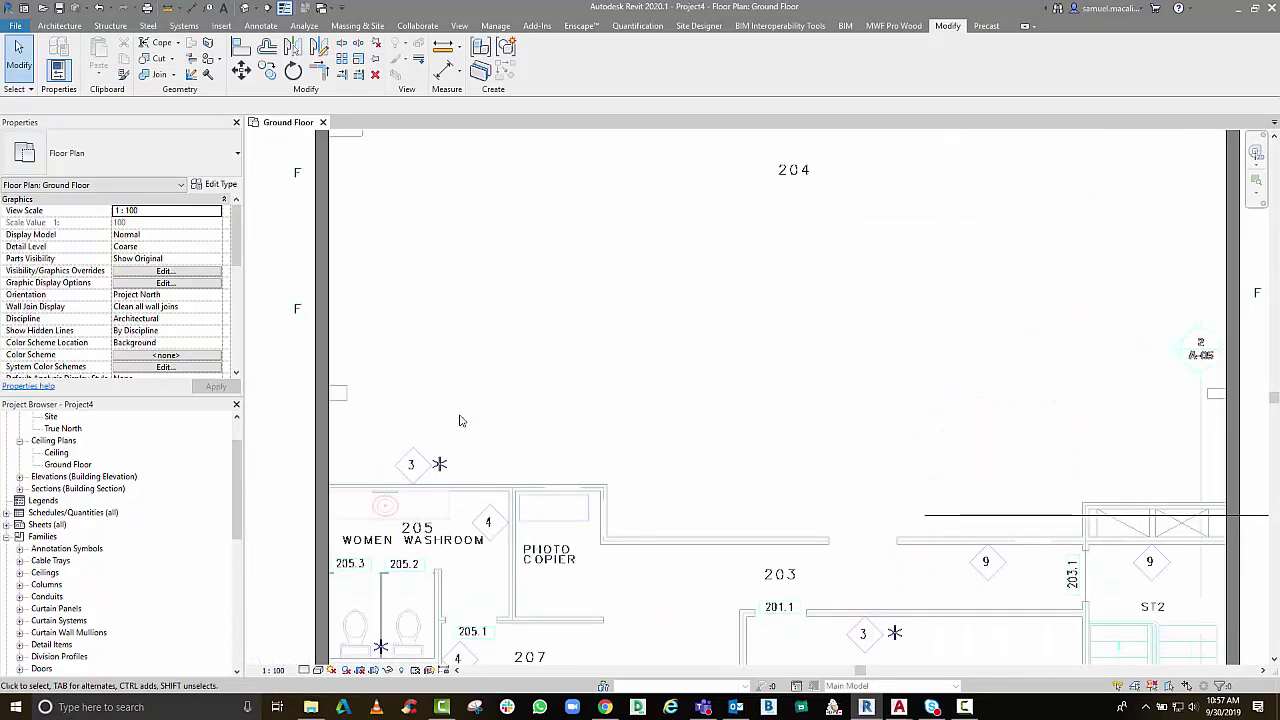
left_click(47, 27)
Start an architectural wall using the Generic 100mm Wall type
left_click(54, 74)
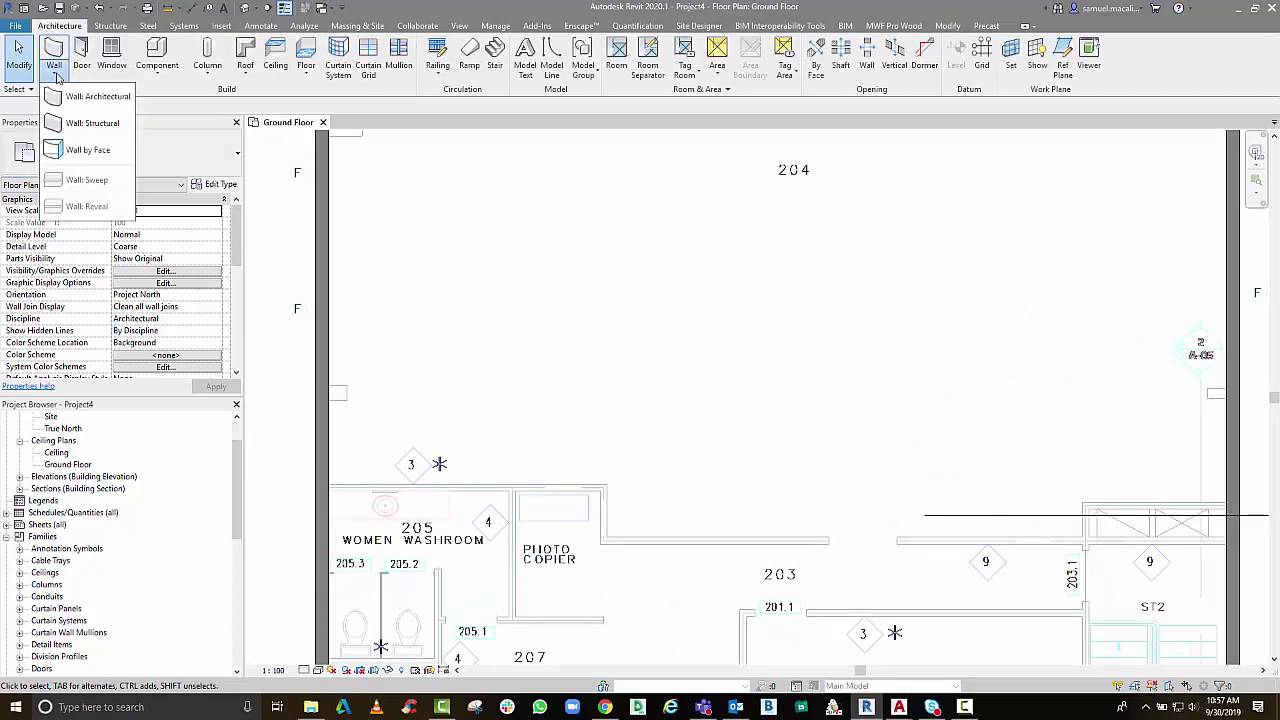
left_click(70, 97)
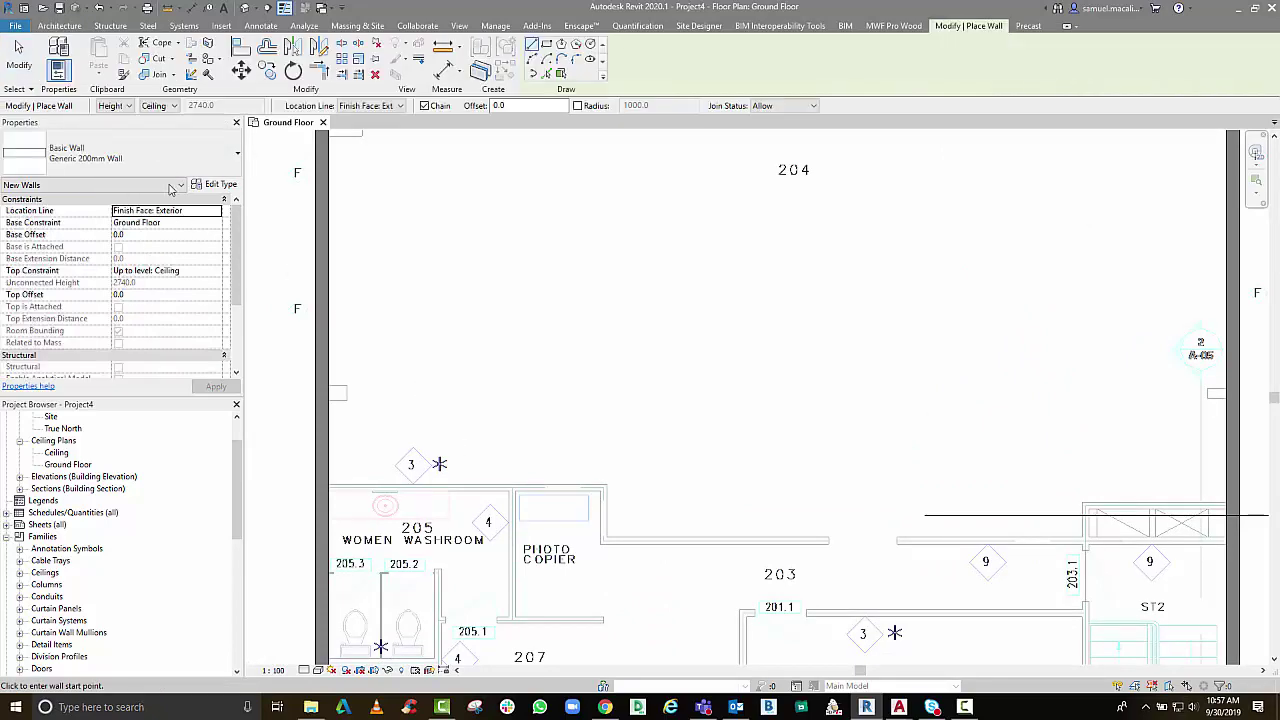
left_click(166, 152)
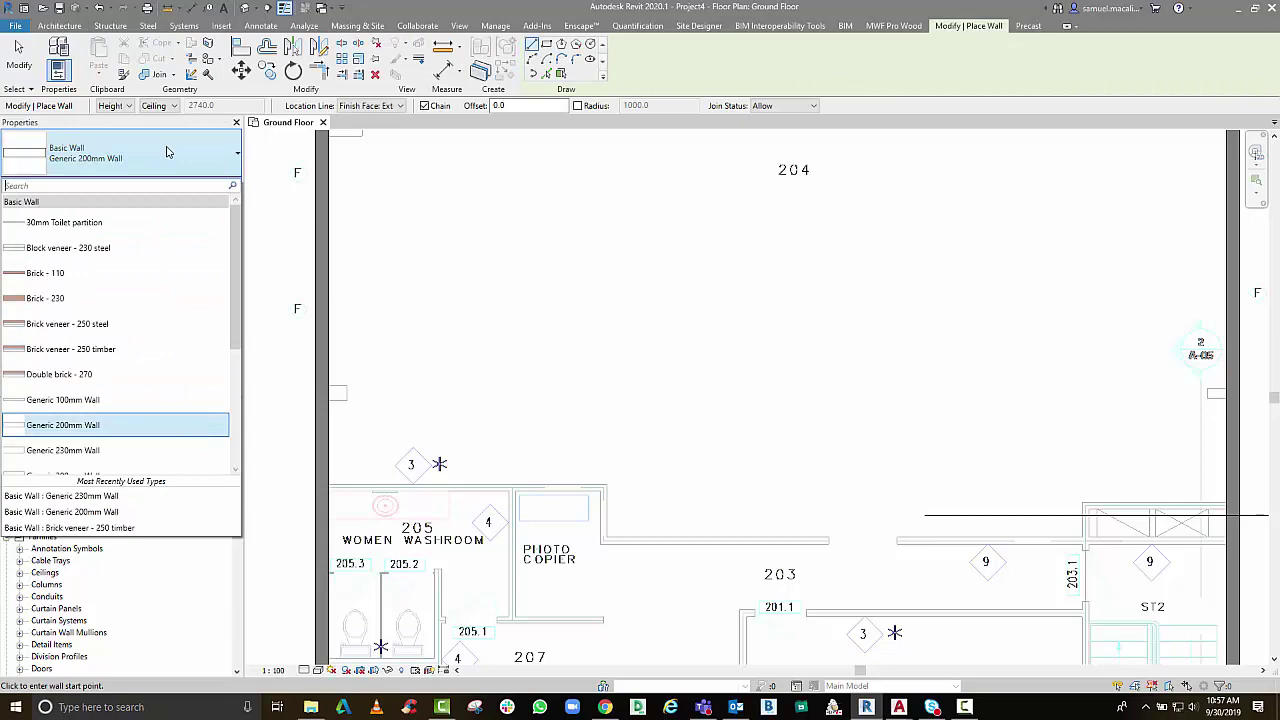
left_click(92, 399)
Trace a 100mm wall from the left exterior wall past the photo copier corner to the right exterior wall
scroll(359, 491, "up", 2)
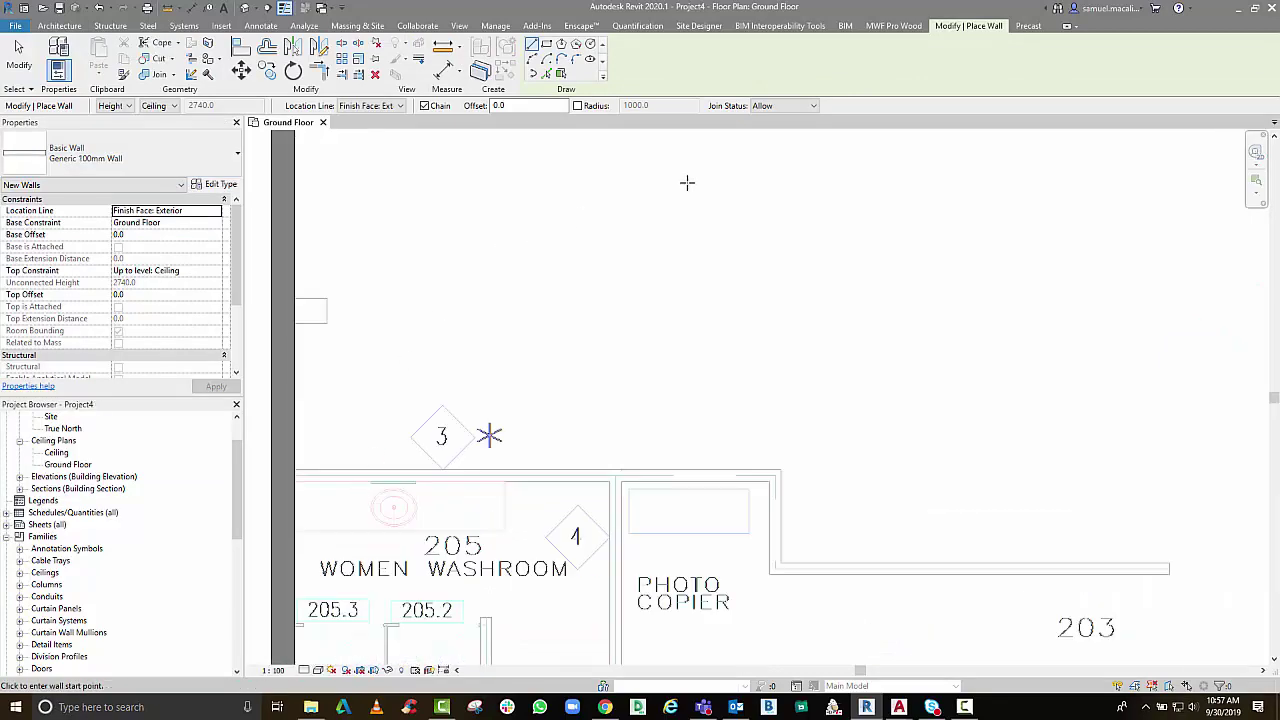
middle_click_drag(381, 378, 502, 293)
left_click(418, 383)
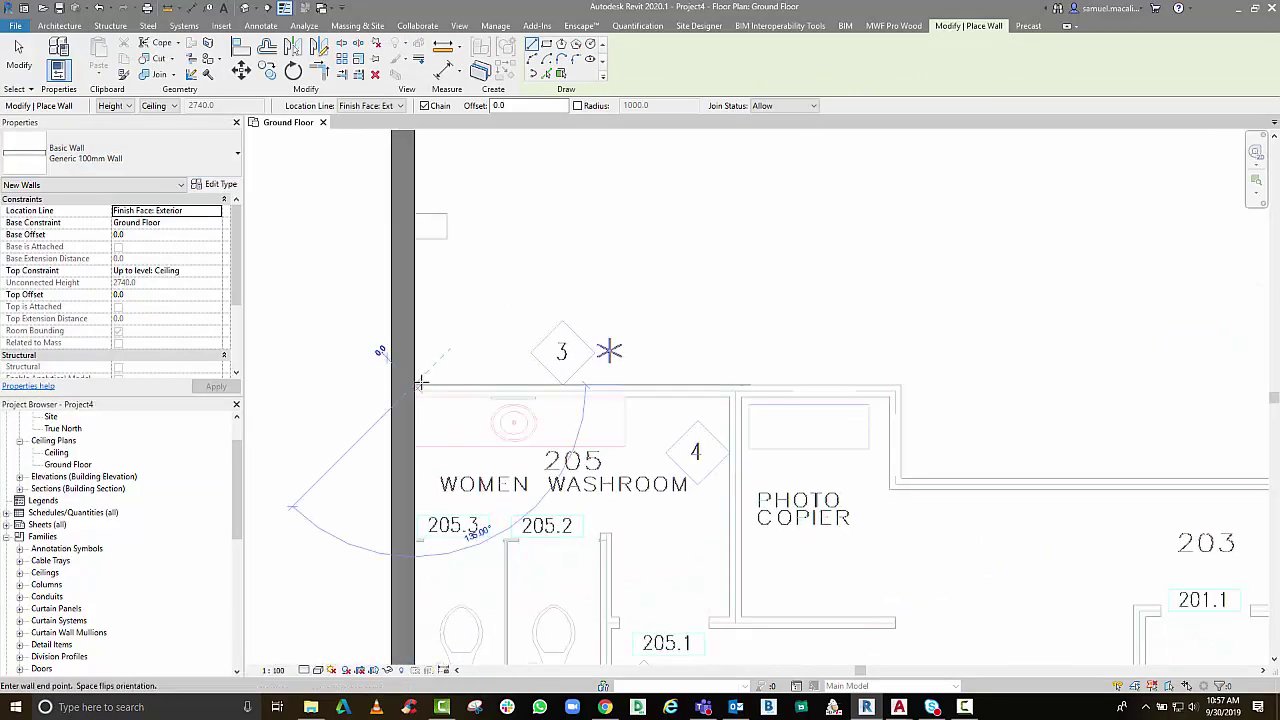
left_click(901, 386)
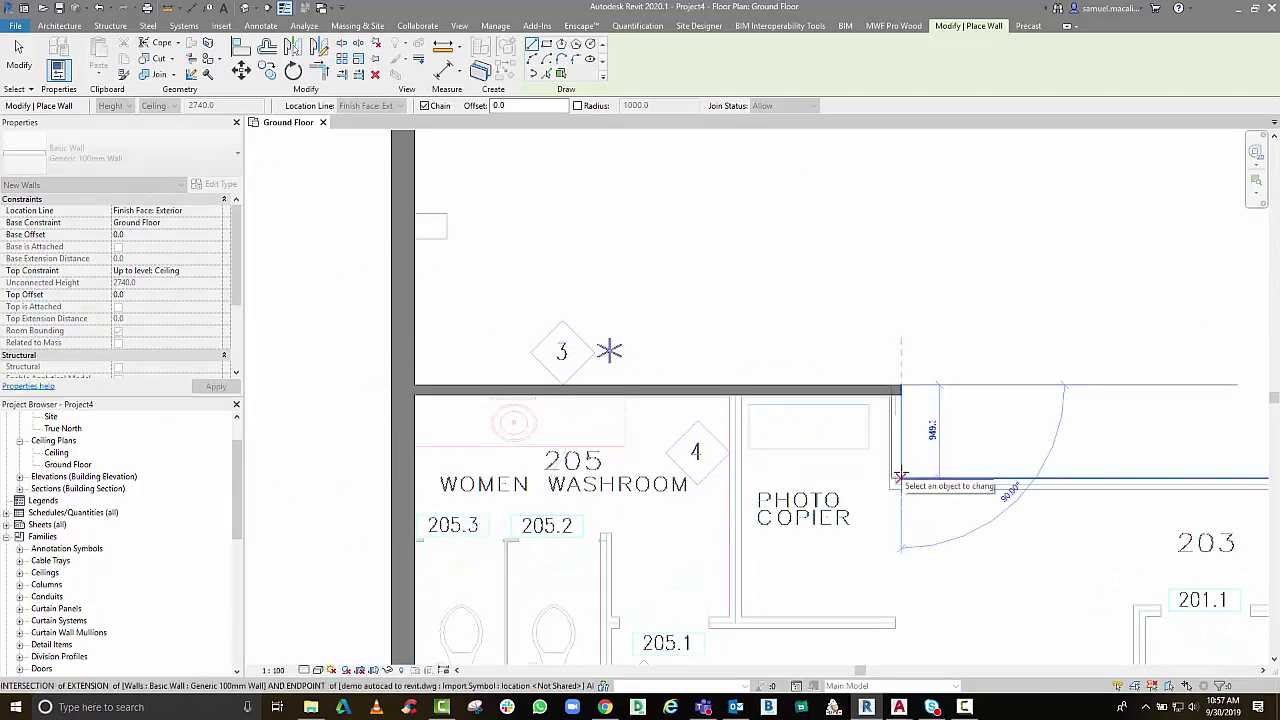
left_click(901, 478)
middle_click_drag(1094, 437, 620, 375)
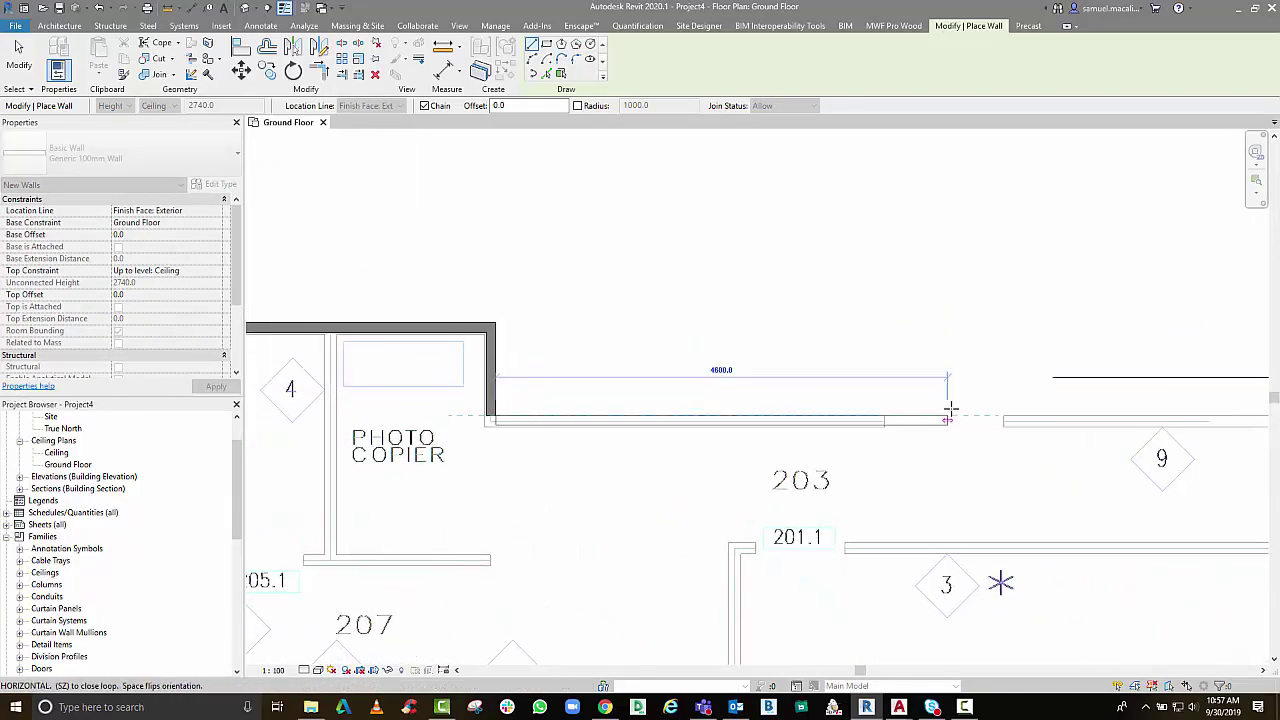
scroll(950, 410, "down", 2)
middle_click_drag(950, 410, 491, 400)
scroll(720, 400, "up", 4)
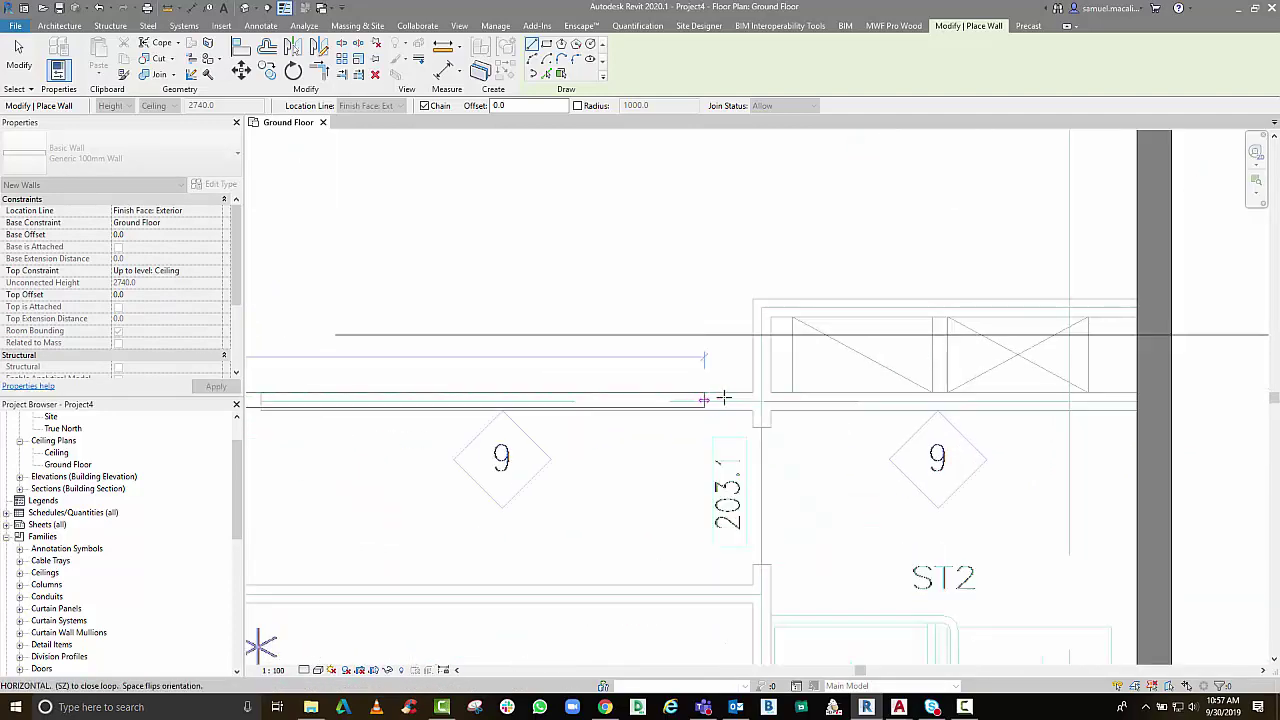
left_click(1137, 390)
key("Escape")
key("Escape")
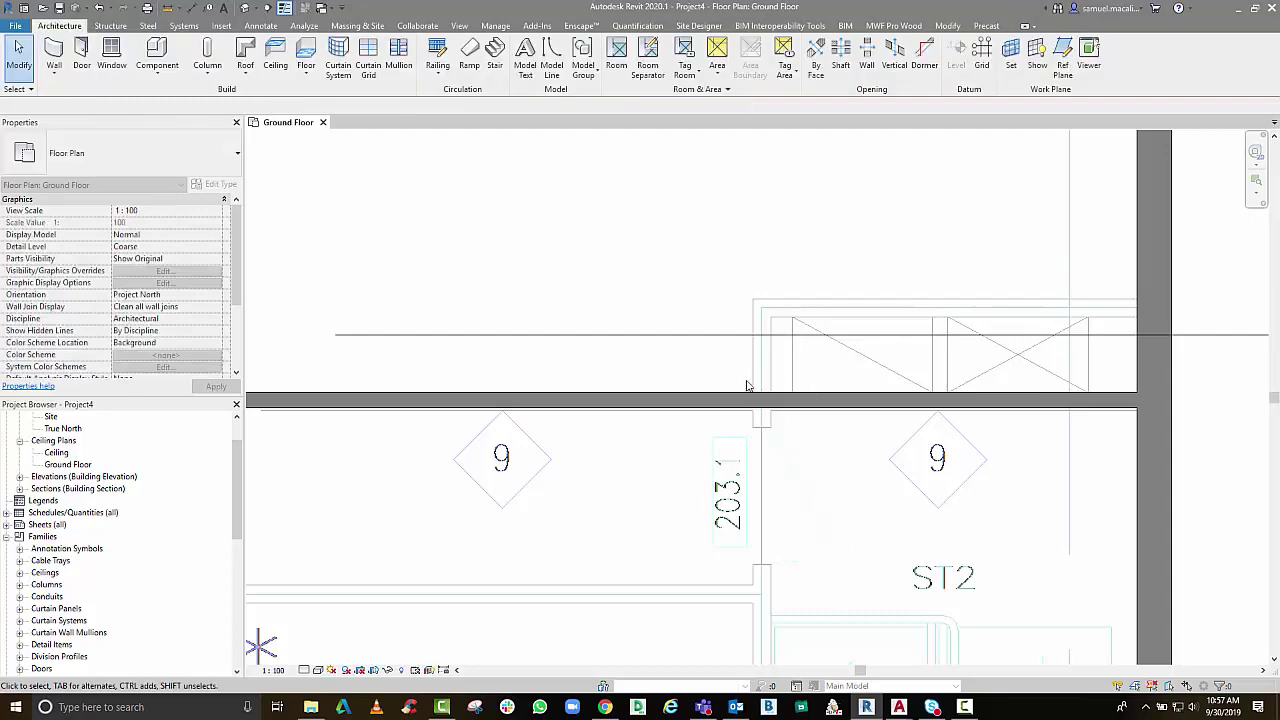
Use Create Similar to draw a 100mm wall around the box beside ST2 to the right exterior wall
left_click(741, 398)
key("Escape")
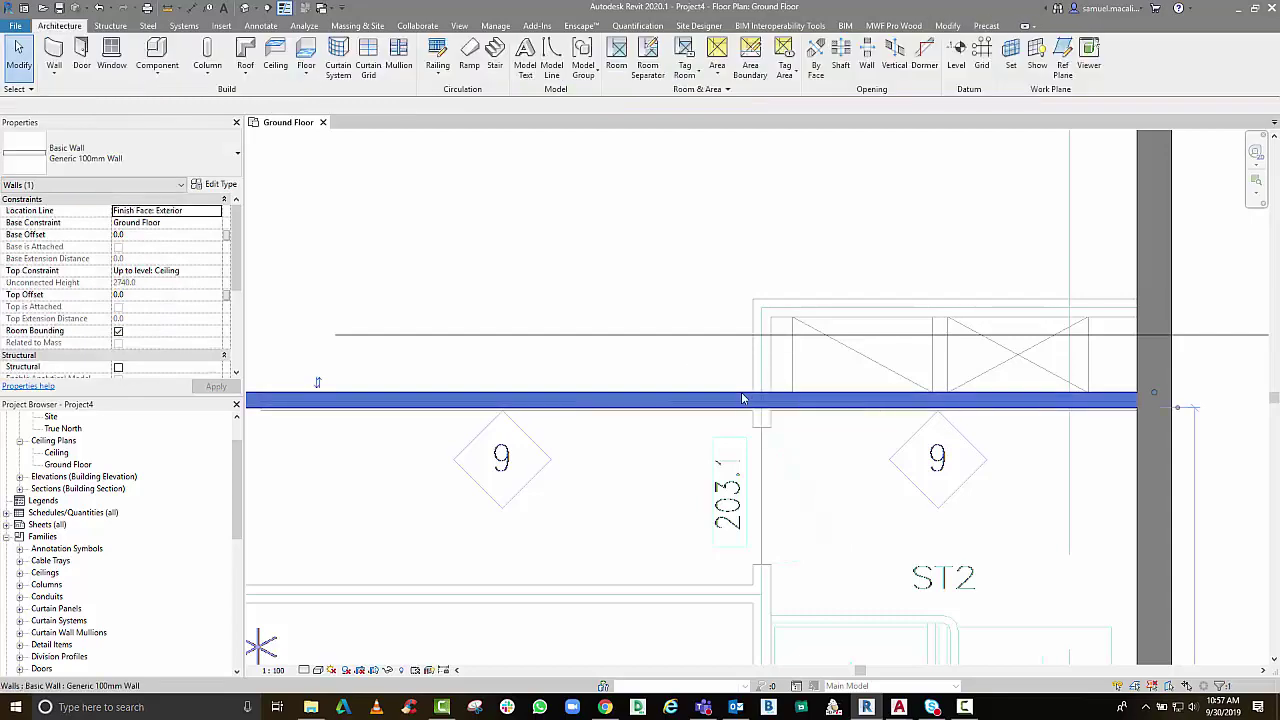
left_click(743, 404)
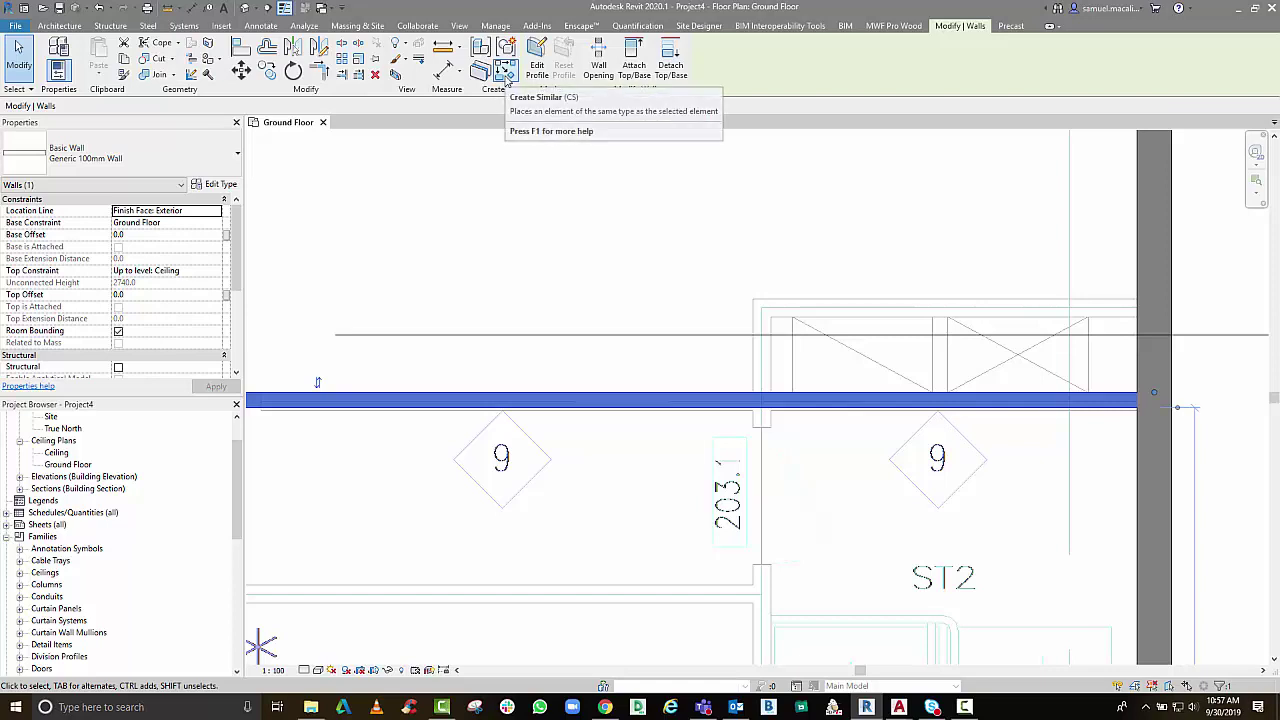
right_click(671, 396)
left_click(738, 200)
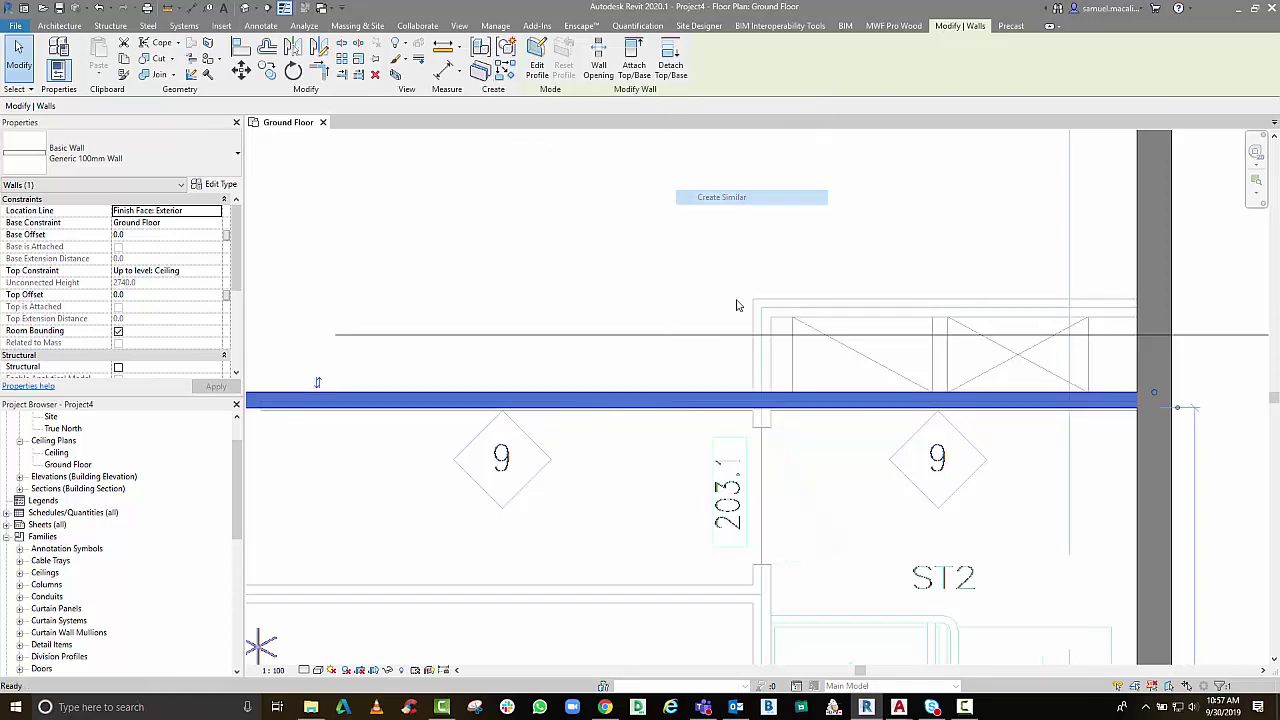
left_click(754, 392)
left_click(755, 299)
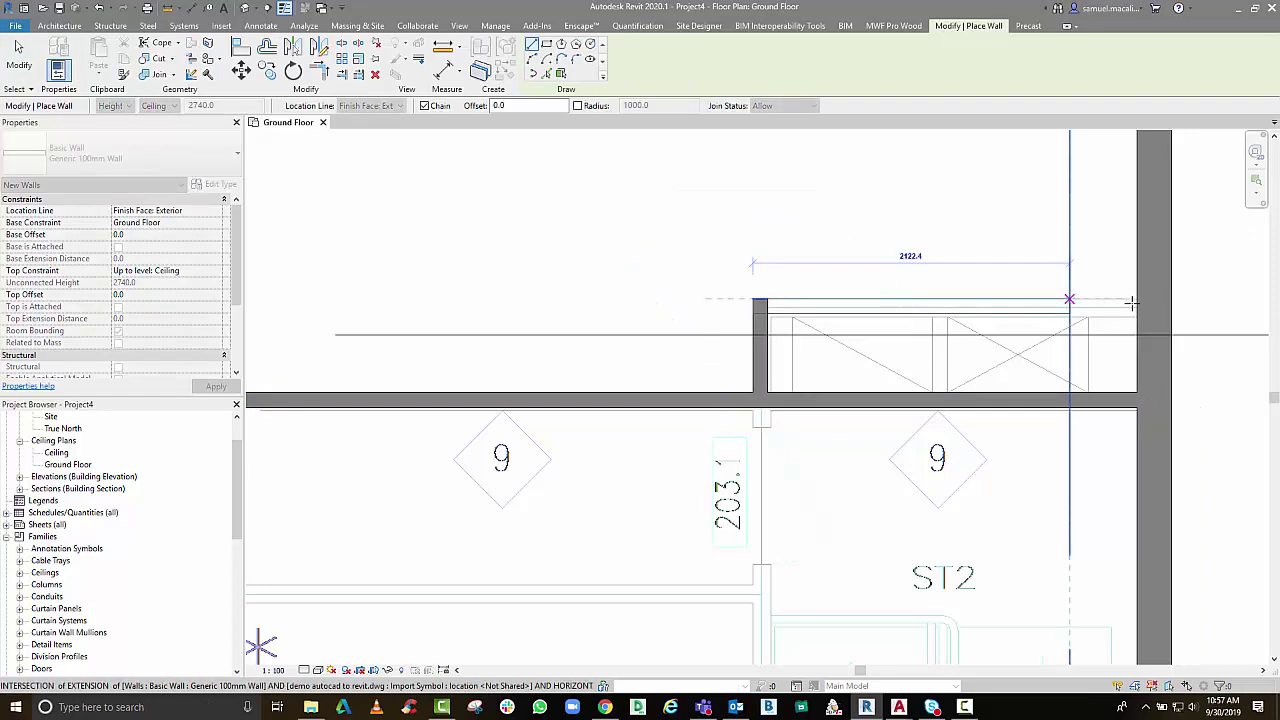
left_click(1030, 358)
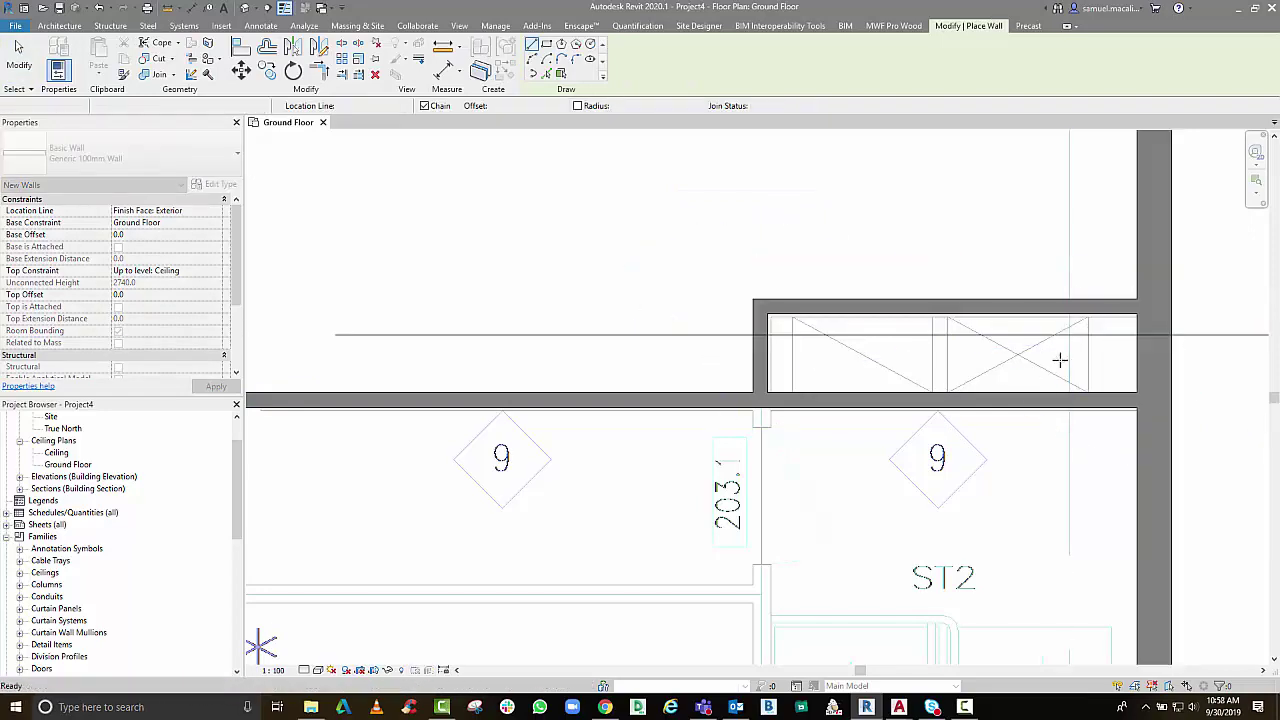
key("Escape")
key("Escape")
Use Create Similar on the corridor wall to start a 100mm wall below the men washroom
scroll(1035, 360, "down", 3)
middle_click_drag(684, 479, 866, 489)
scroll(808, 481, "down", 2)
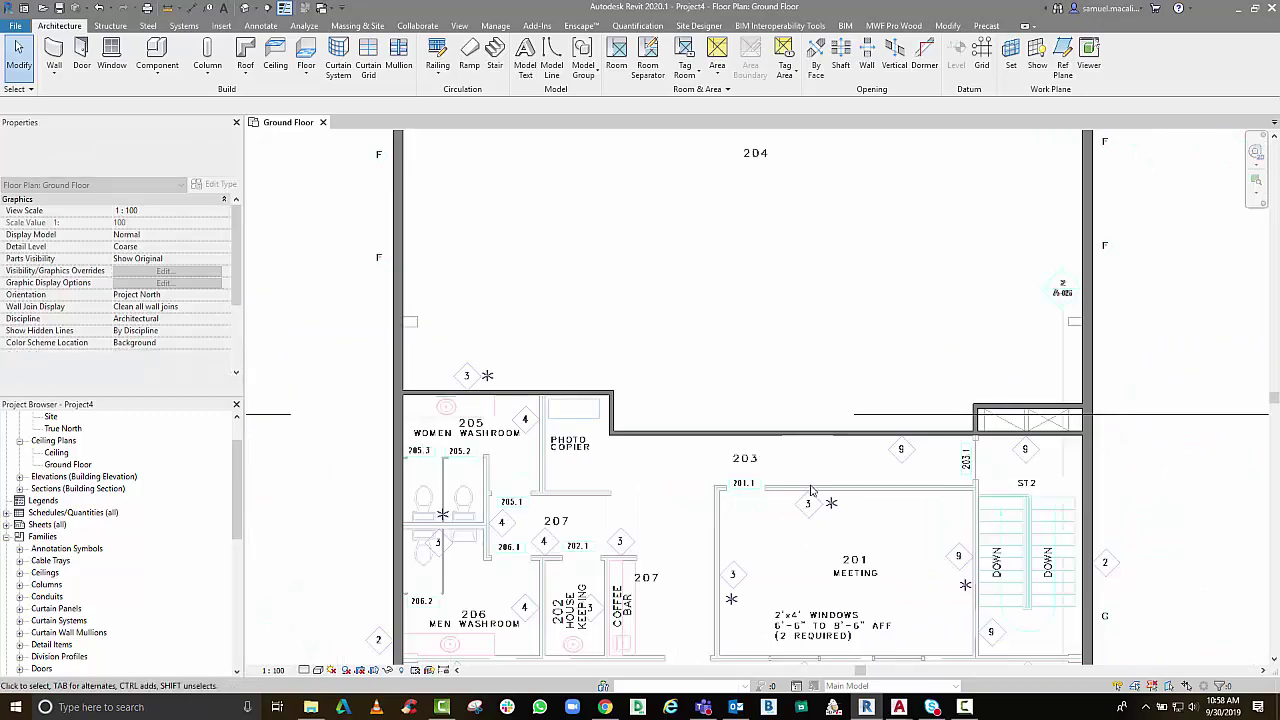
middle_click_drag(605, 381, 611, 434)
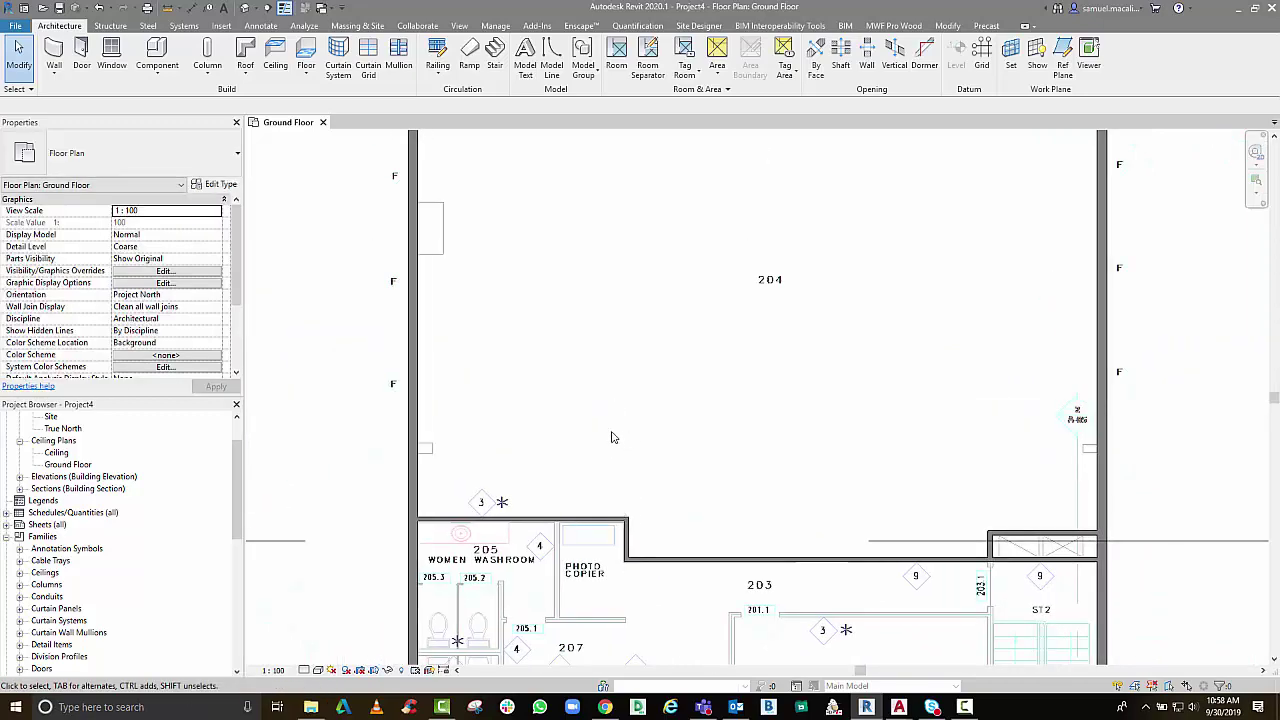
scroll(663, 394, "down", 1)
scroll(659, 336, "down", 2)
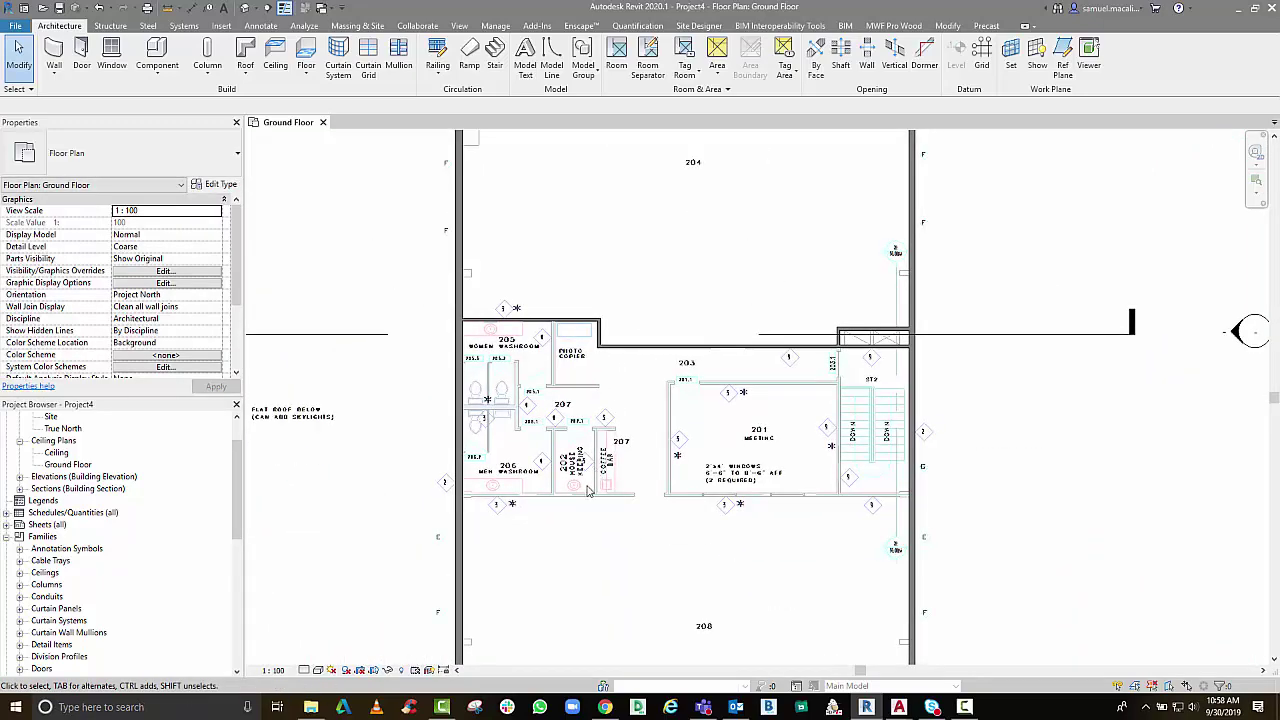
left_click(630, 346)
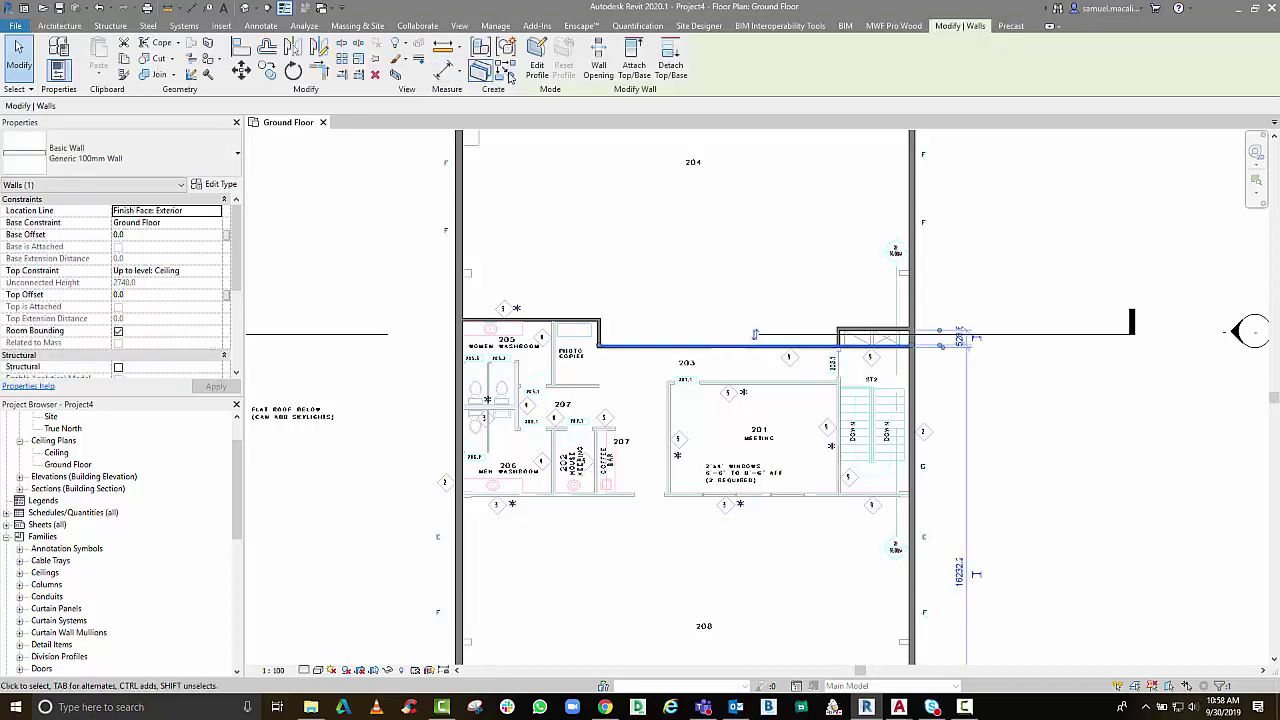
scroll(475, 508, "up", 3)
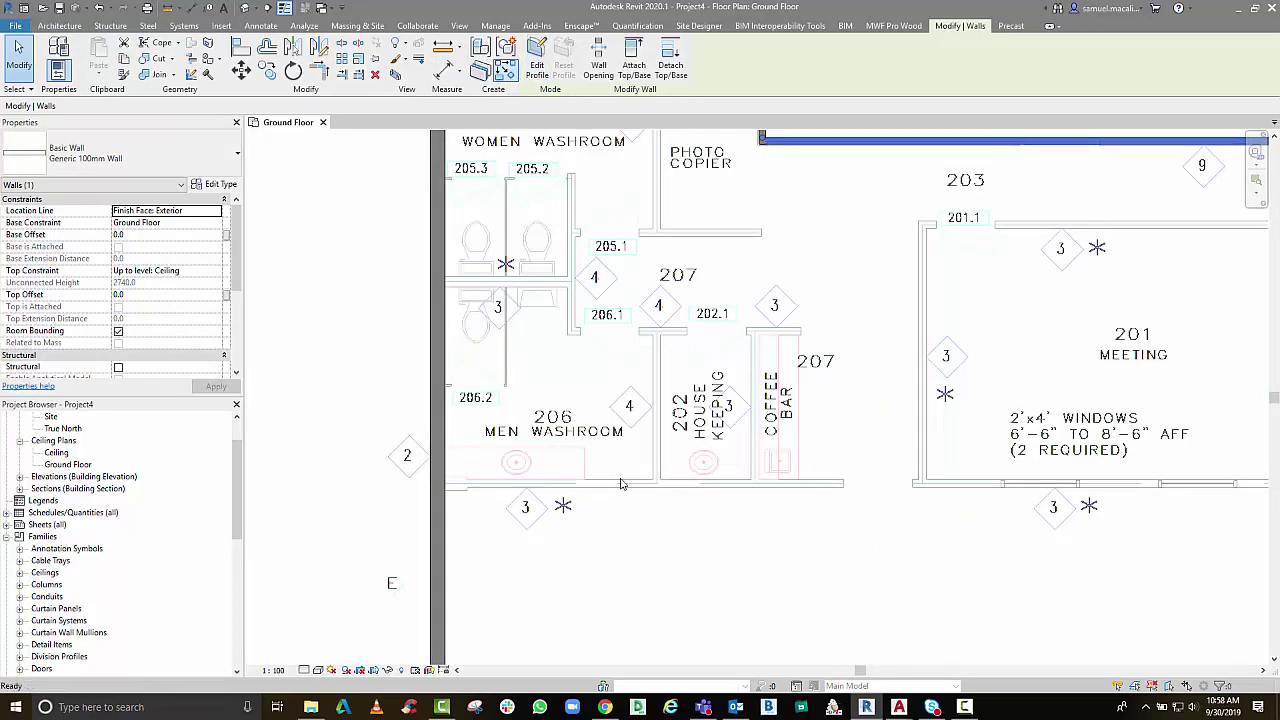
left_click(506, 70)
scroll(476, 494, "up", 3)
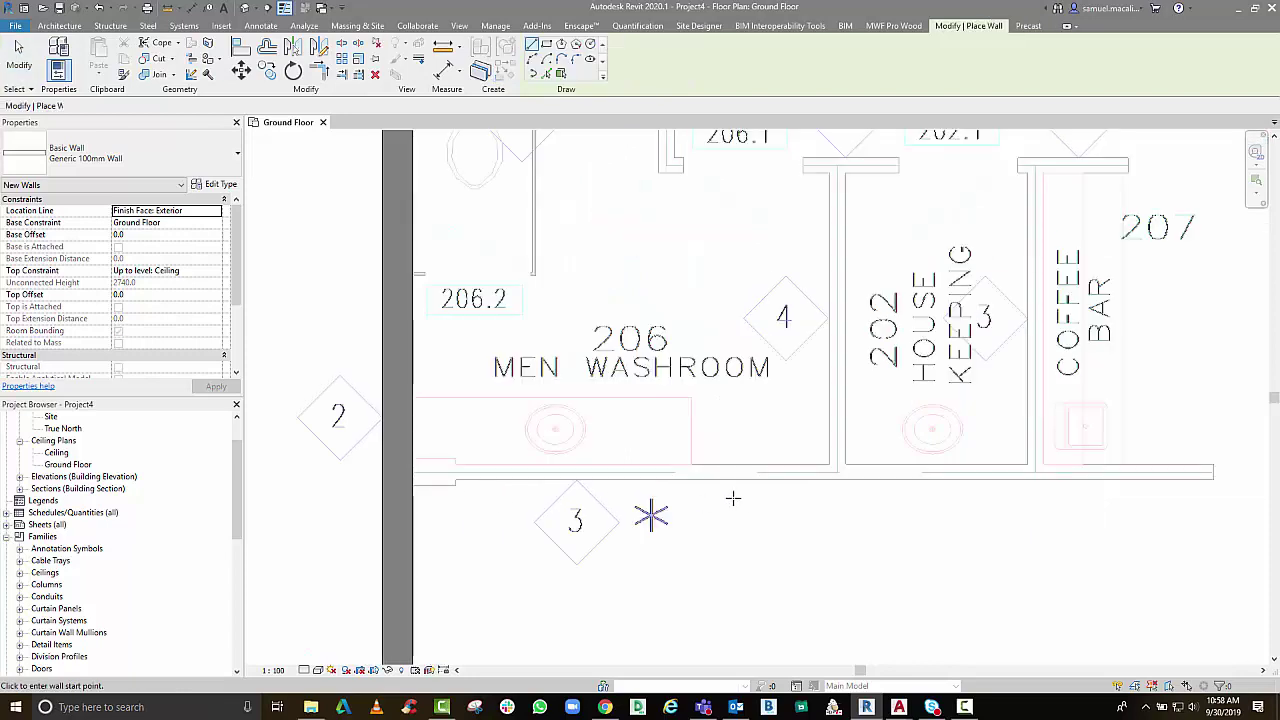
left_click(450, 477)
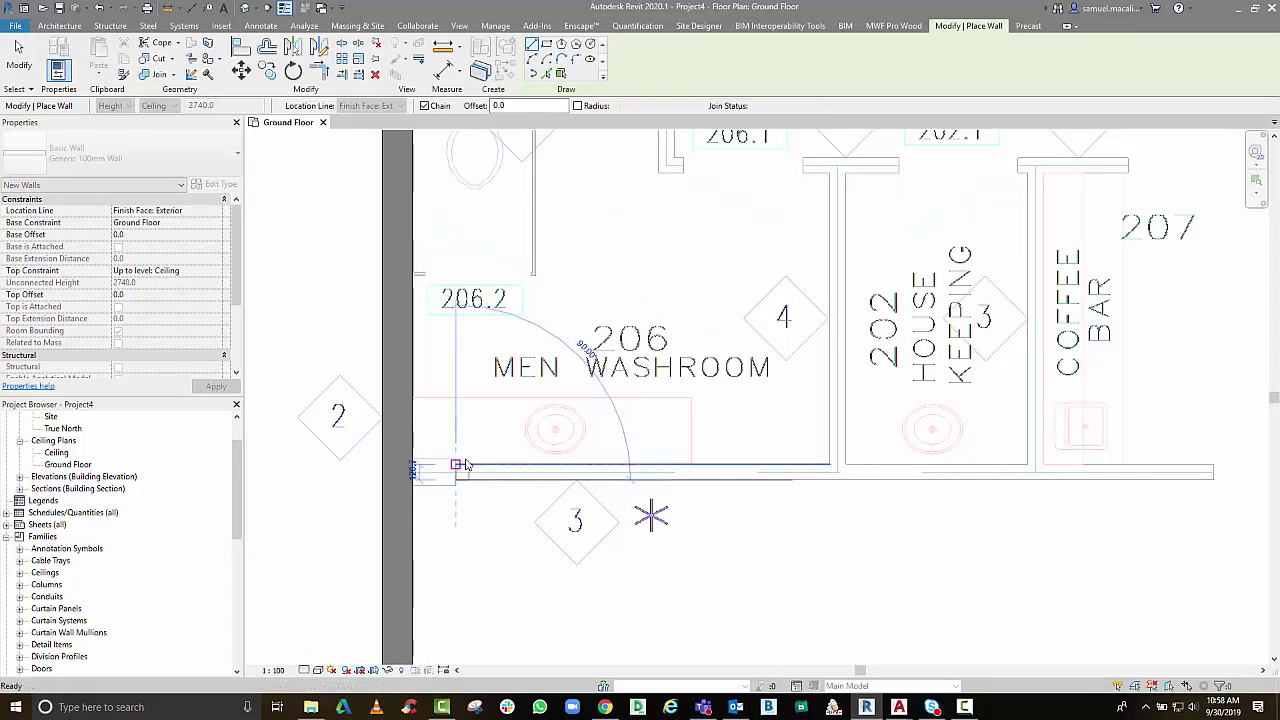
key("Escape")
Continue the wall to the 201 Meeting room corner, then stop drawing walls
scroll(453, 465, "down", 4)
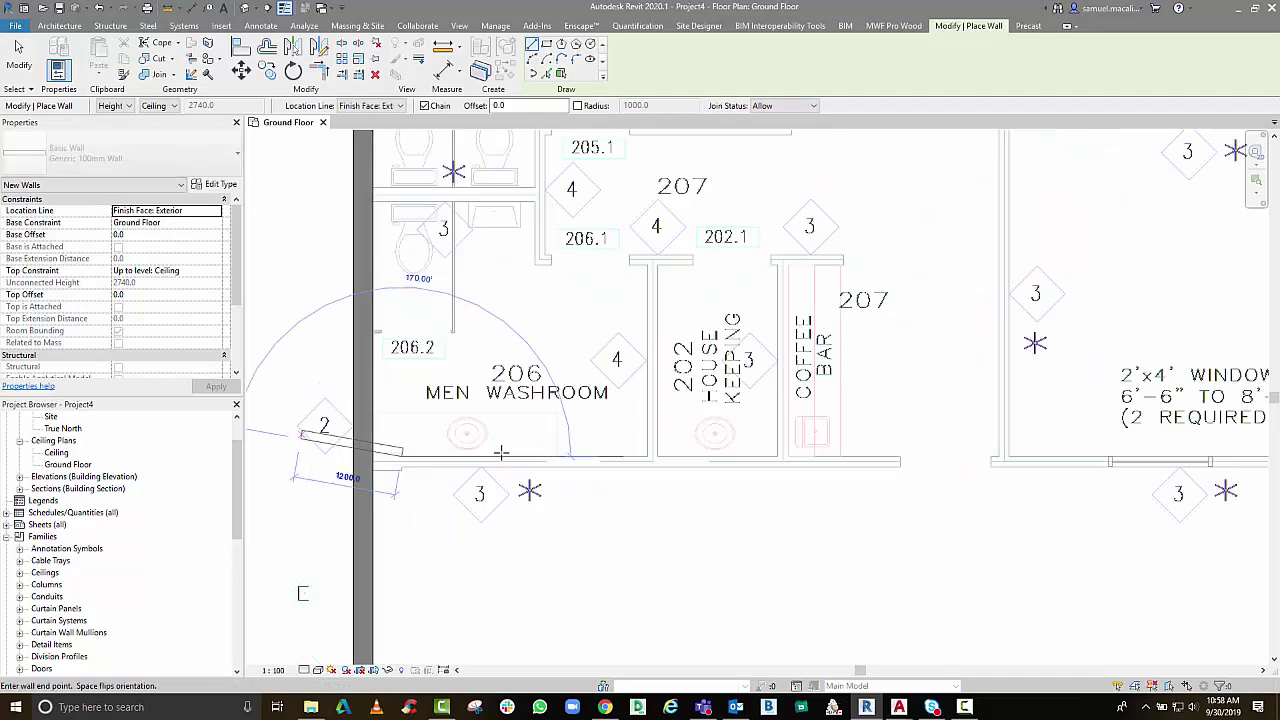
middle_click_drag(1179, 471, 622, 457)
left_click(625, 456)
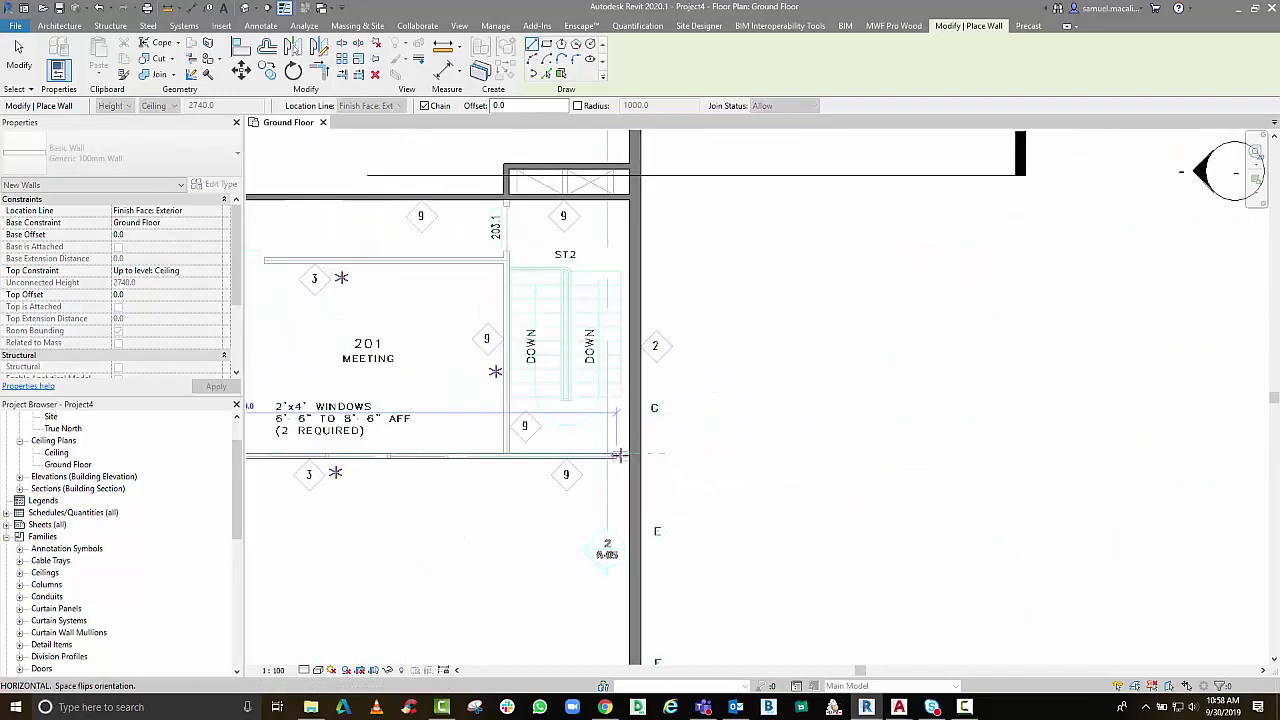
key("Escape")
key("Escape")
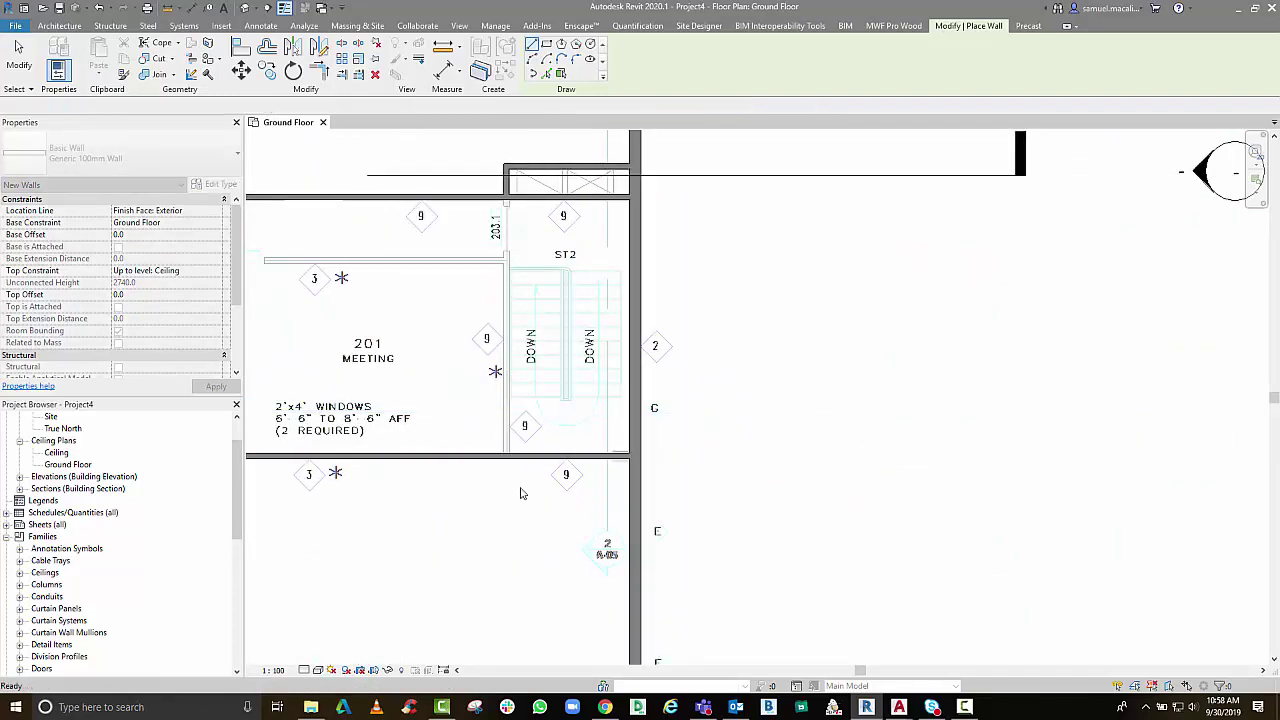
scroll(1026, 451, "down", 4)
scroll(701, 460, "up", 4)
Check the wall below the washrooms, then pan out to see the whole building
middle_click_drag(701, 460, 853, 456)
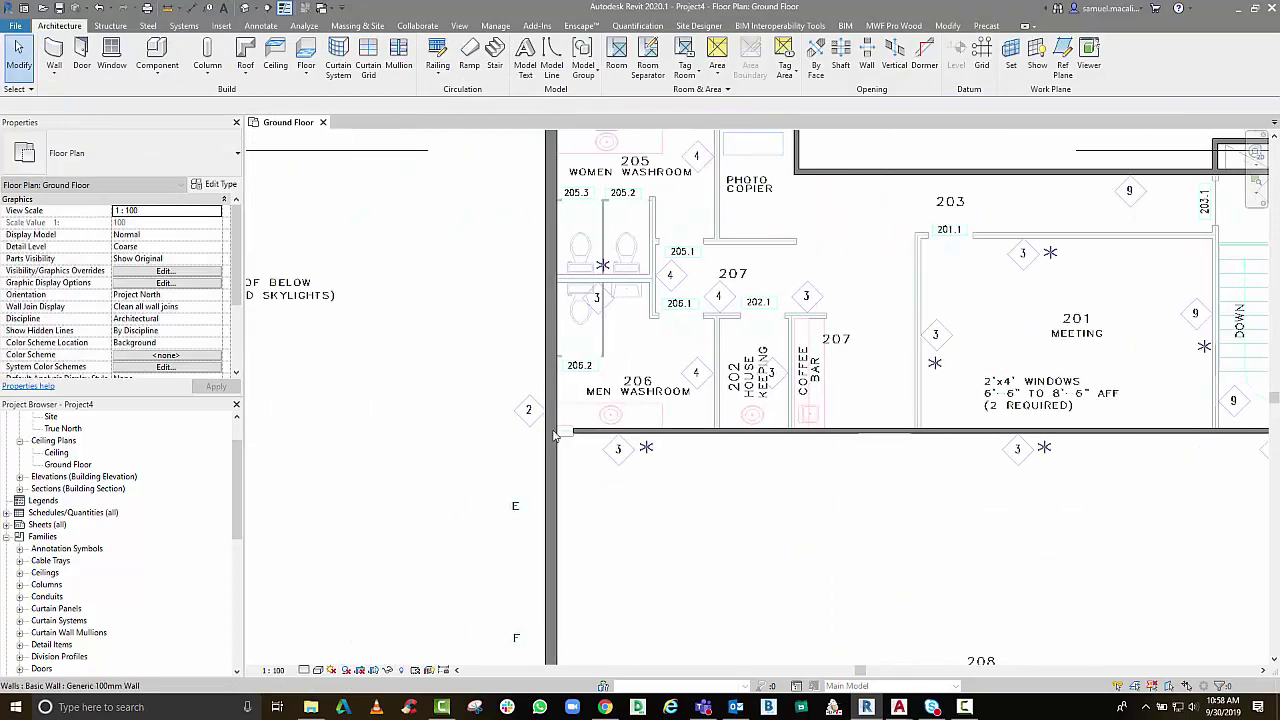
scroll(585, 432, "up", 2)
left_click(570, 430)
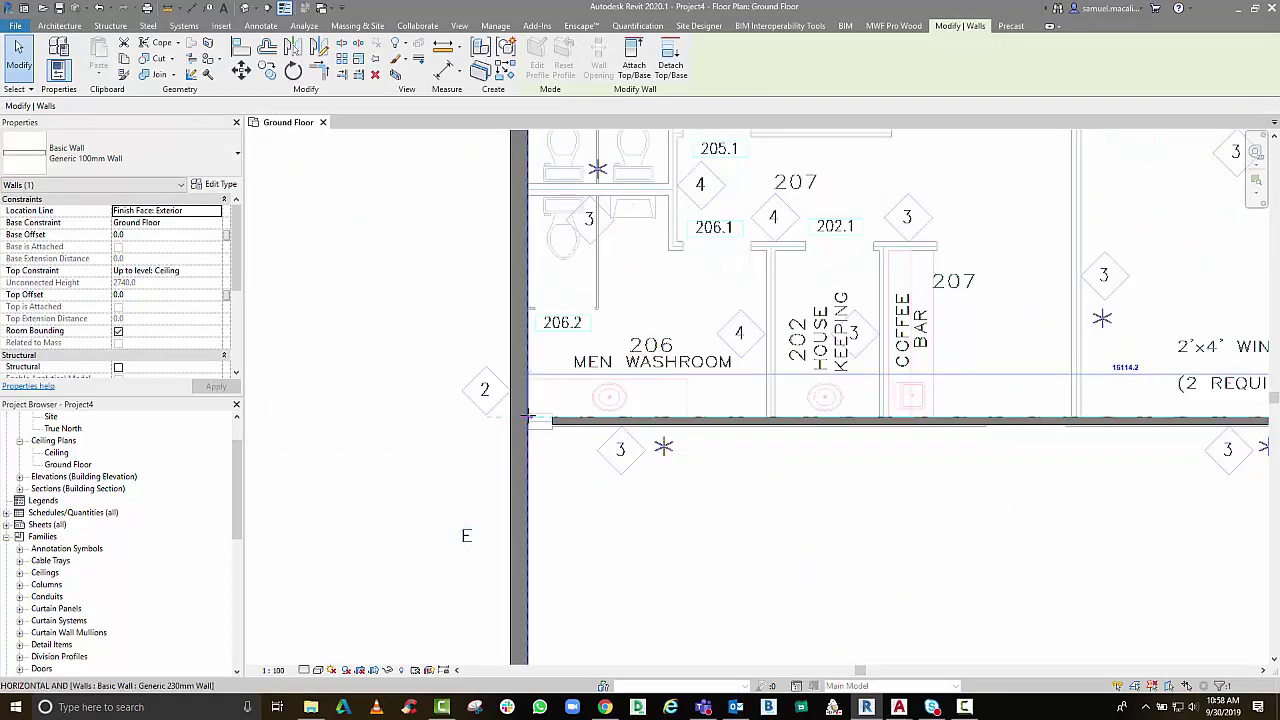
scroll(610, 490, "down", 1)
scroll(613, 496, "down", 3)
key("Escape")
scroll(671, 286, "up", 3)
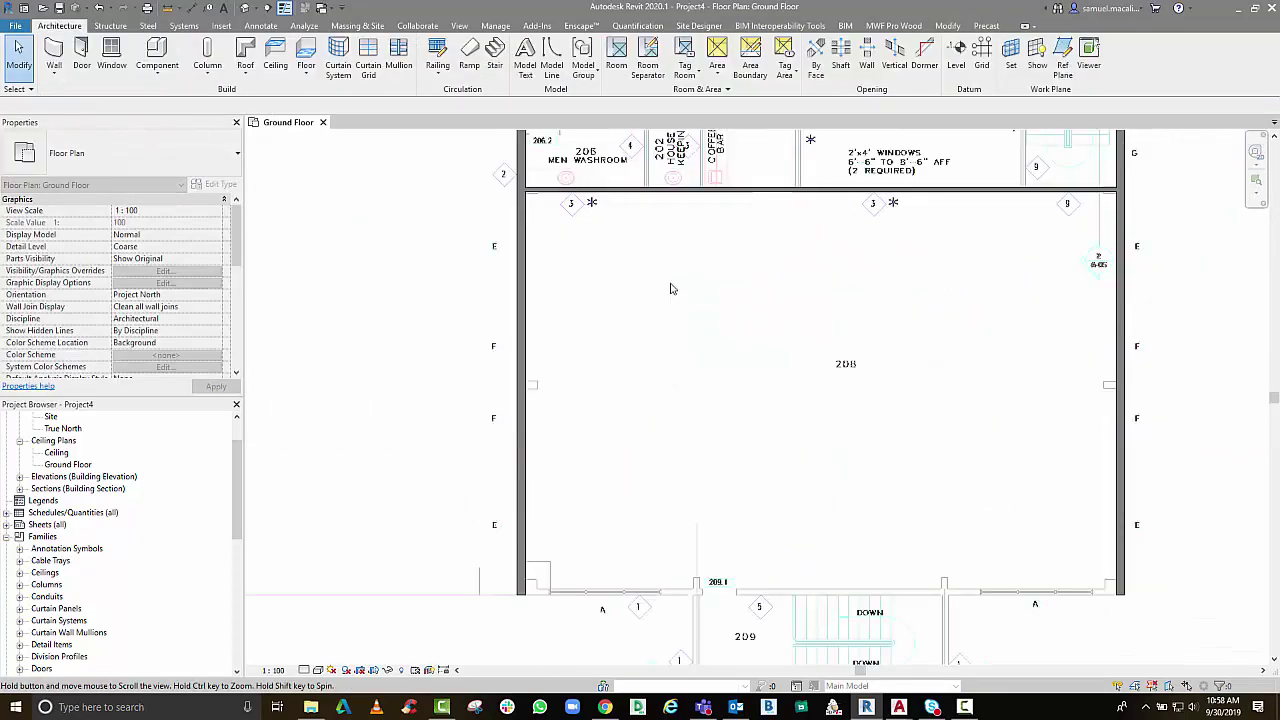
middle_click_drag(680, 289, 605, 391)
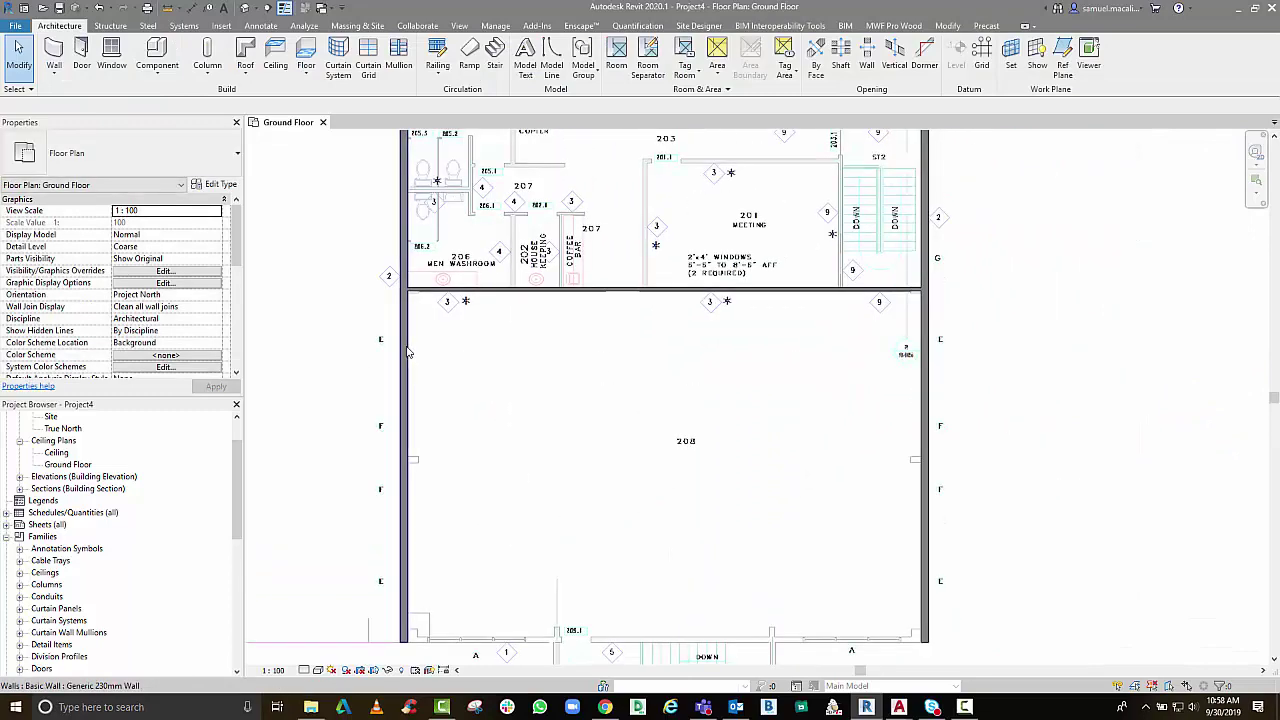
scroll(408, 350, "down", 3)
middle_click_drag(613, 125, 613, 290)
scroll(613, 290, "up", 2)
scroll(608, 277, "down", 3)
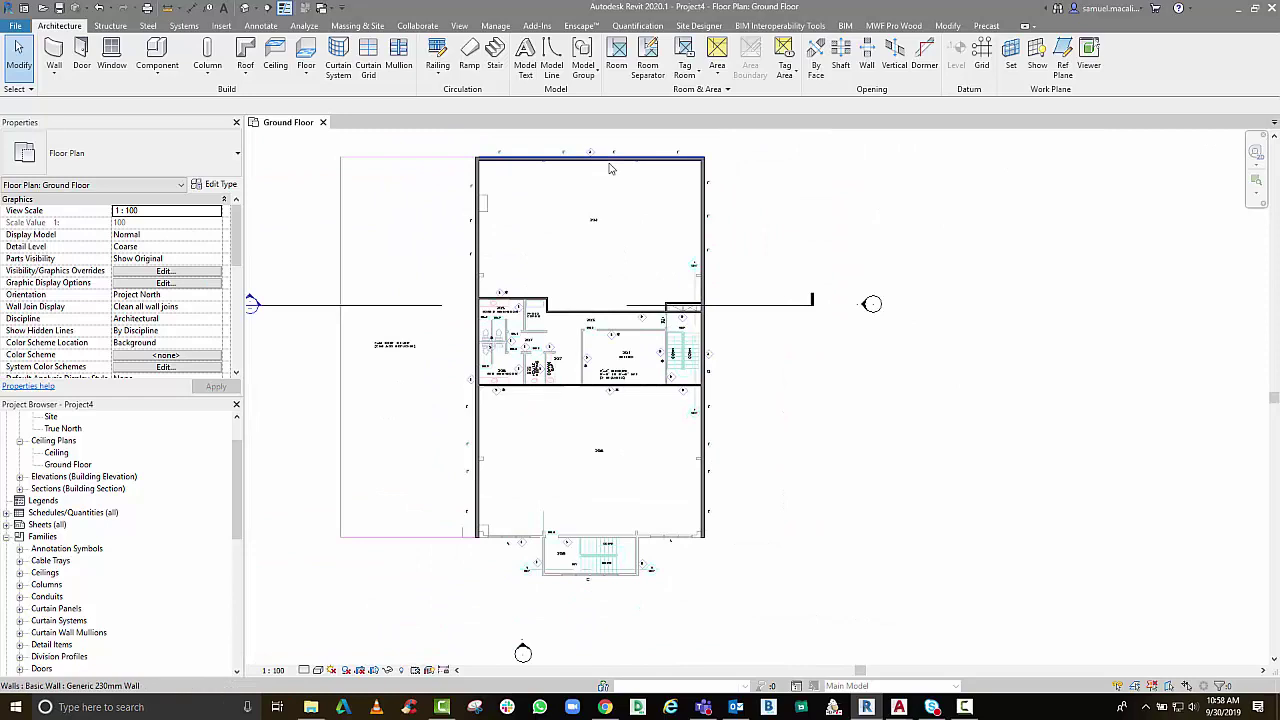
Mirror the selected top exterior wall across a horizontal axis through the plan
left_click(610, 161)
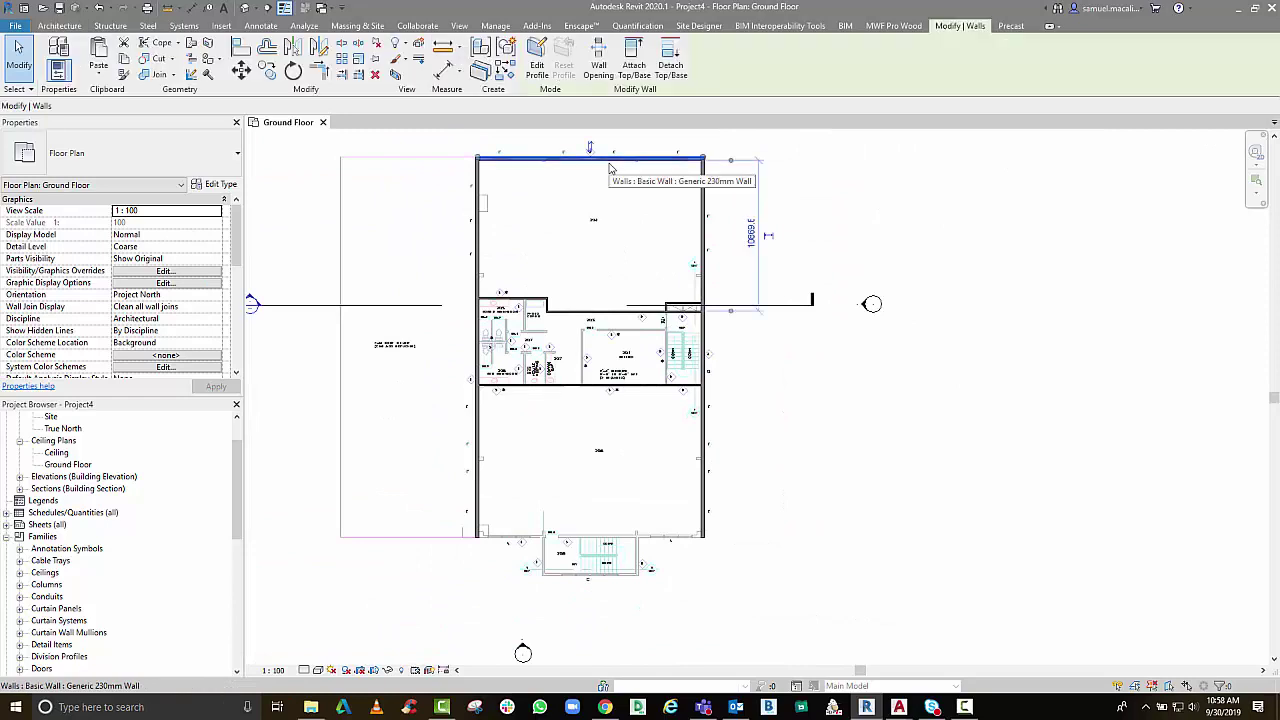
left_click(319, 48)
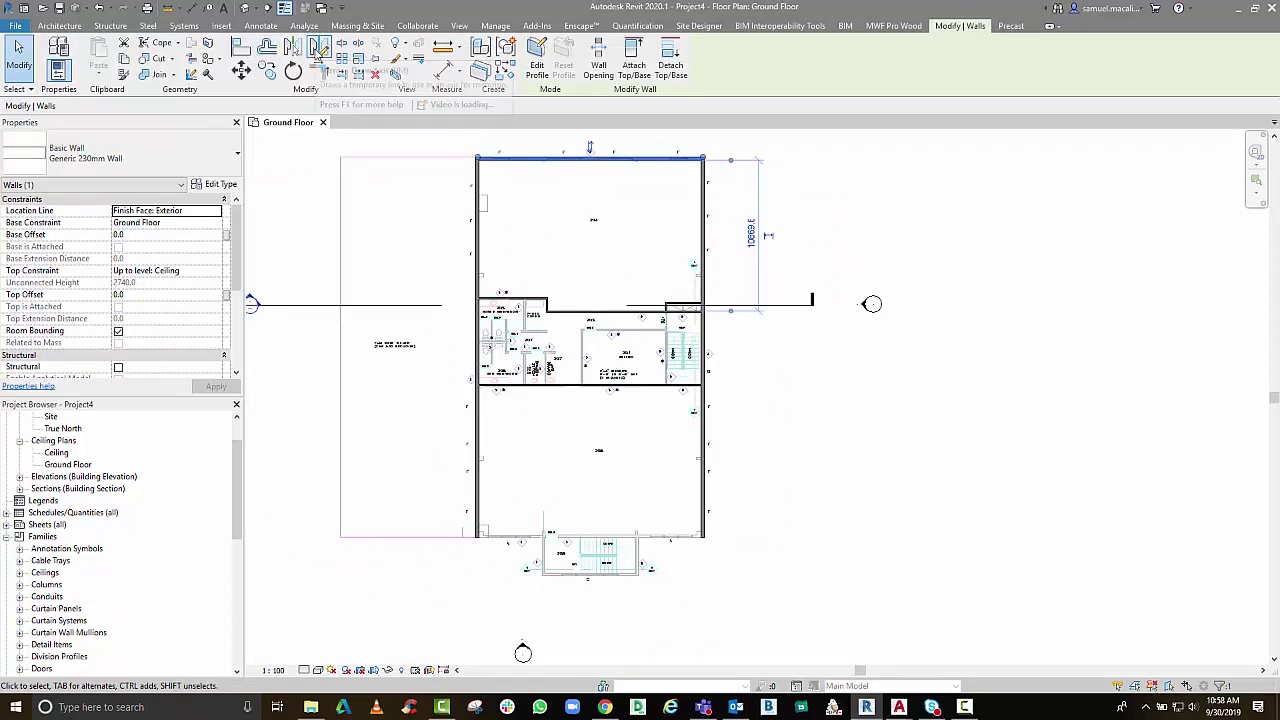
left_click(470, 347)
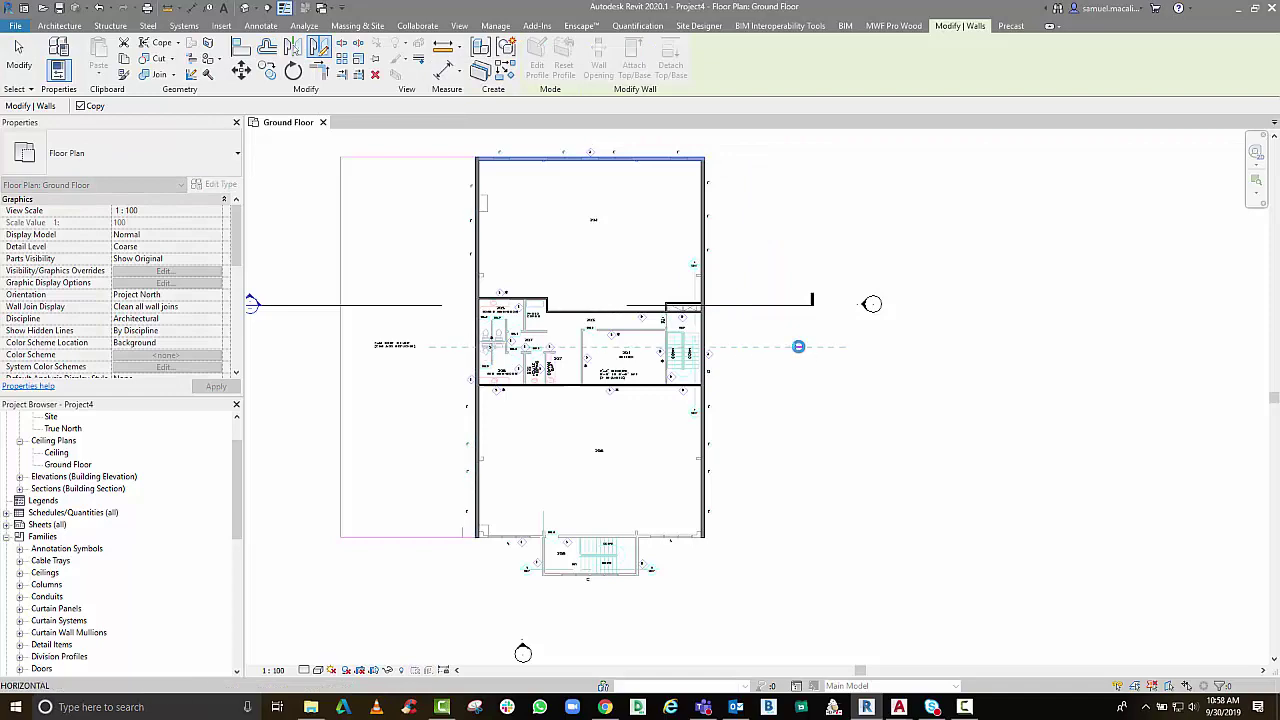
left_click(798, 346)
key("Escape")
Recentre the building in the plan and open the Default 3D View
scroll(527, 580, "up", 2)
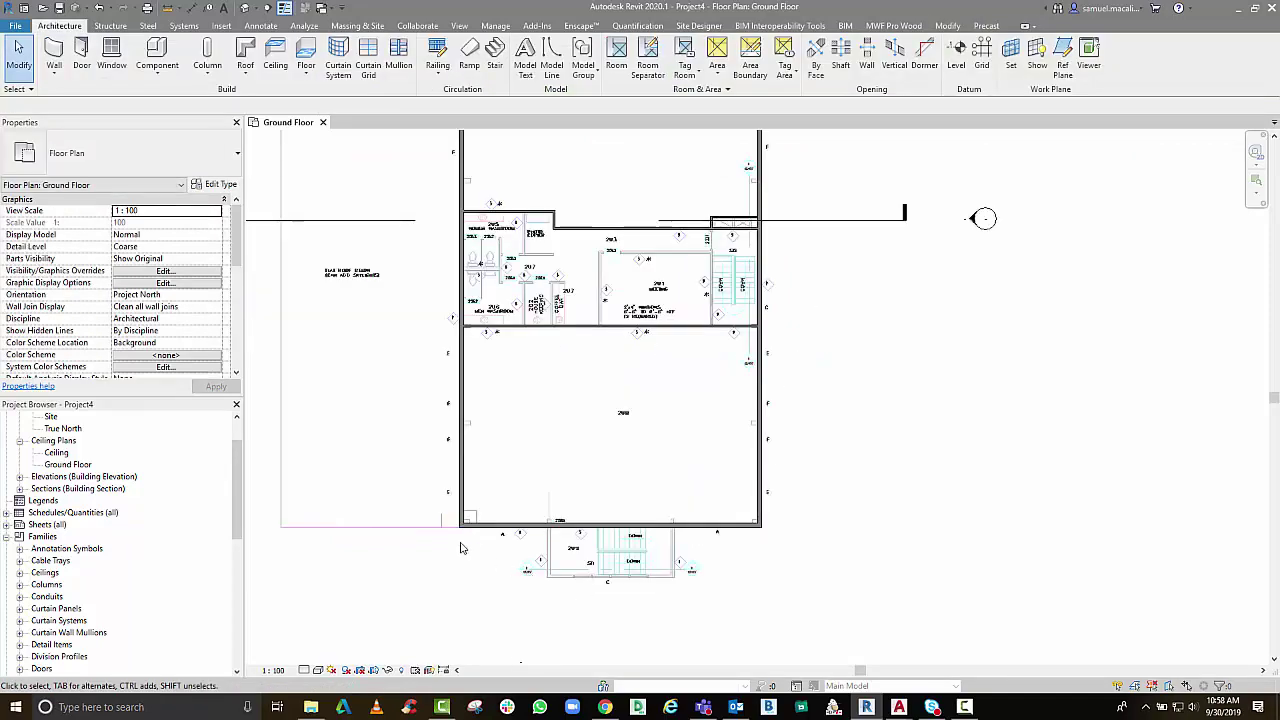
scroll(461, 547, "up", 5)
scroll(446, 459, "down", 6)
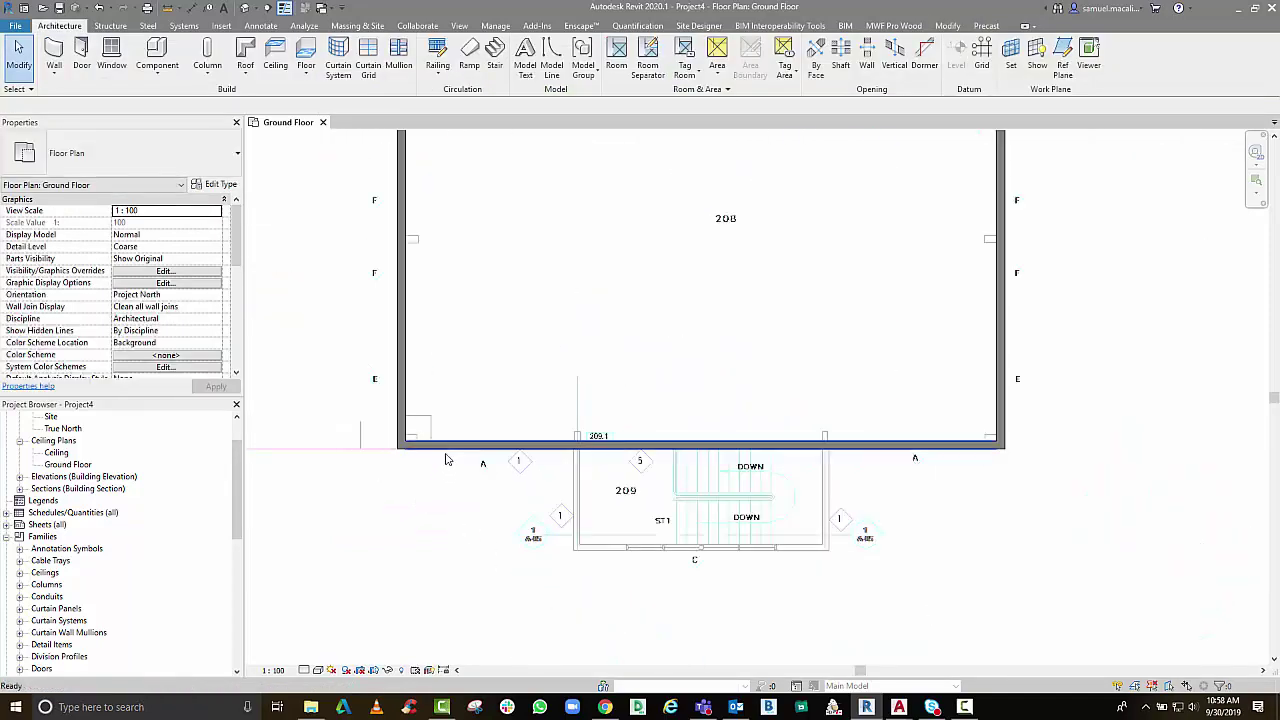
middle_click_drag(571, 463, 592, 528)
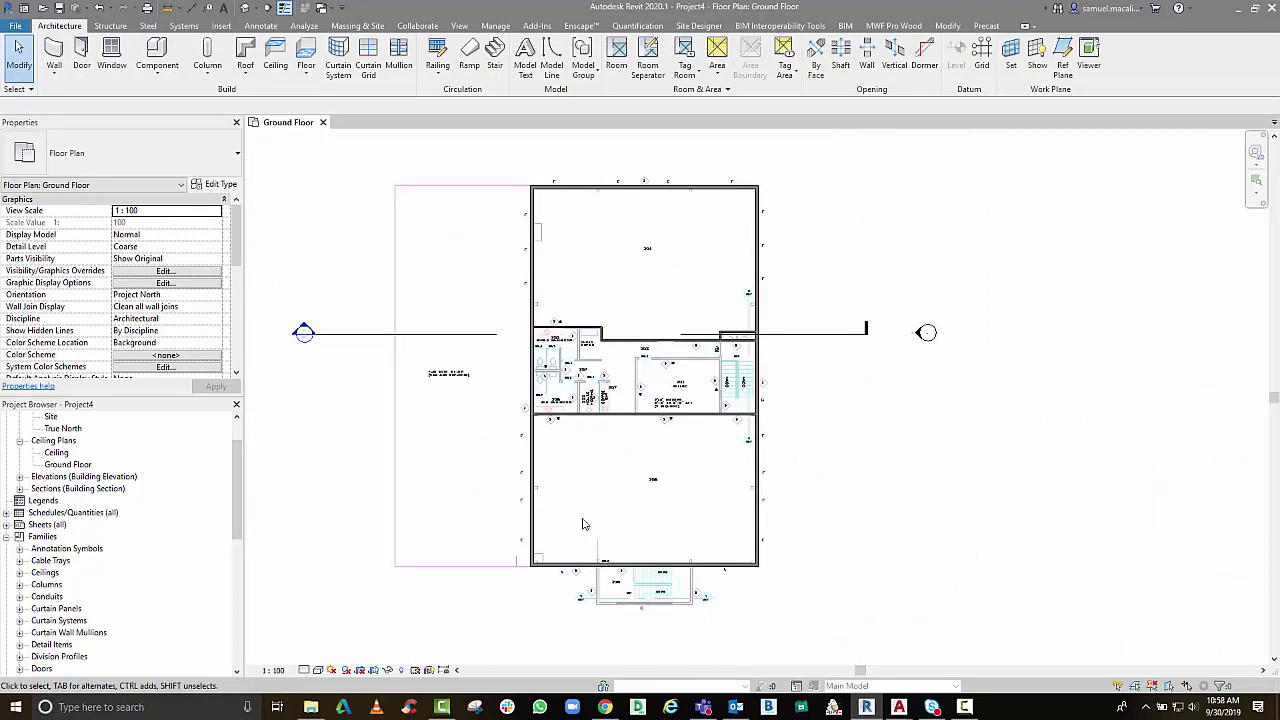
scroll(752, 426, "up", 3)
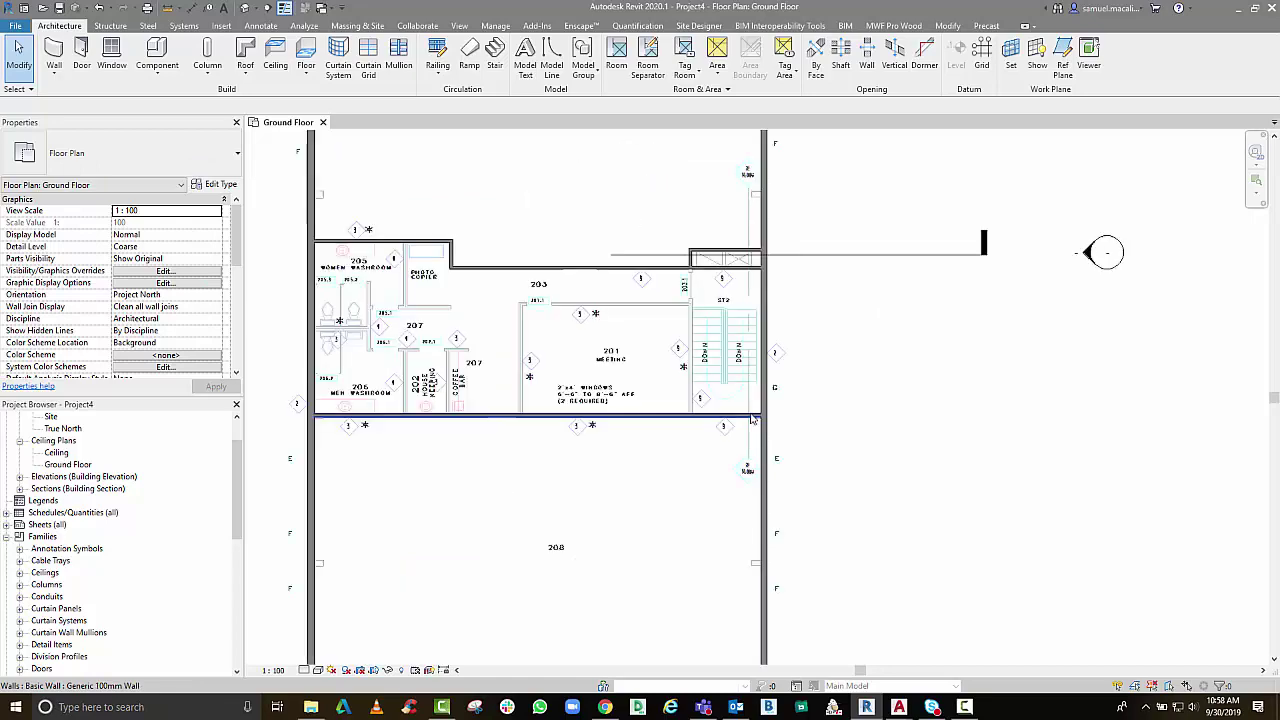
scroll(752, 420, "up", 4)
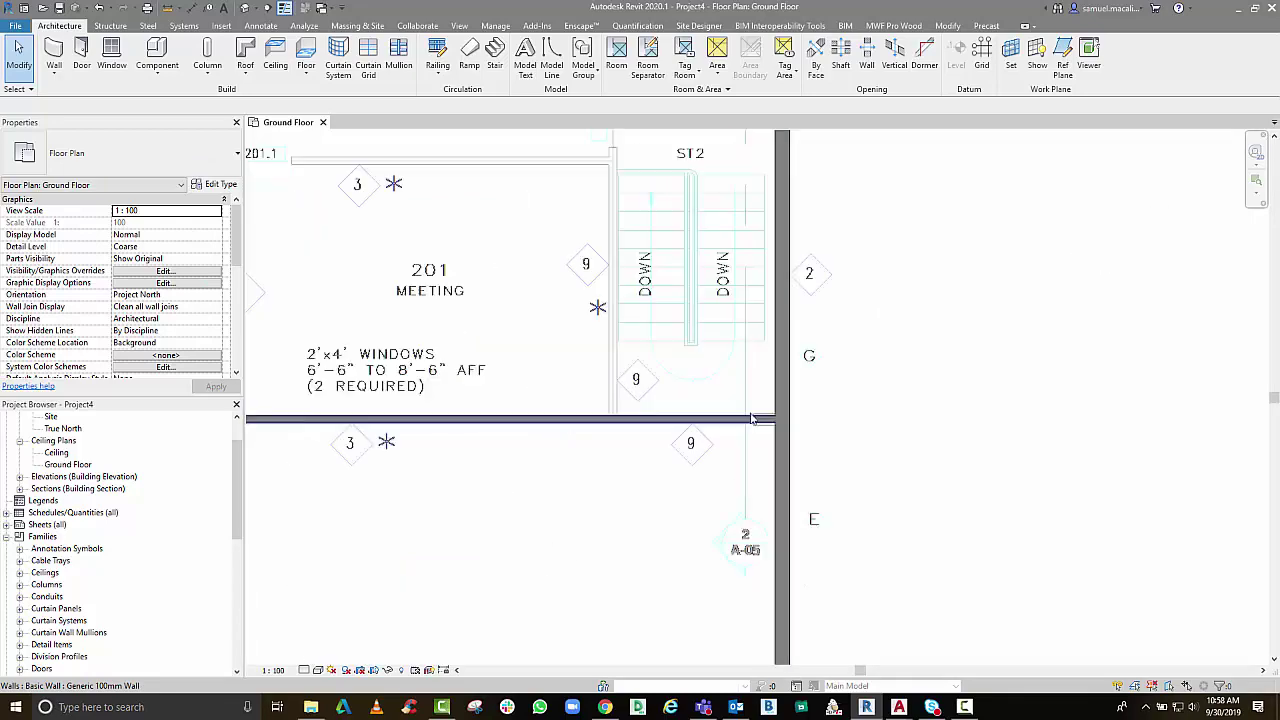
scroll(585, 400, "down", 2)
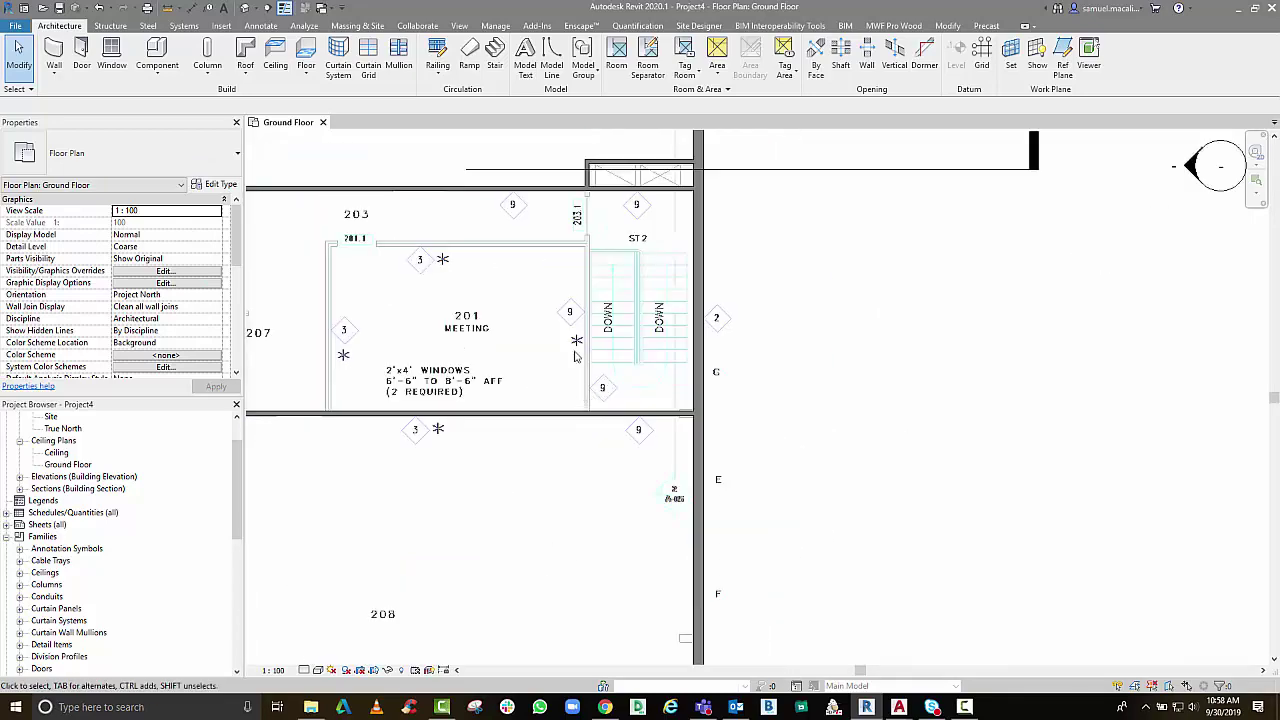
left_click(244, 9)
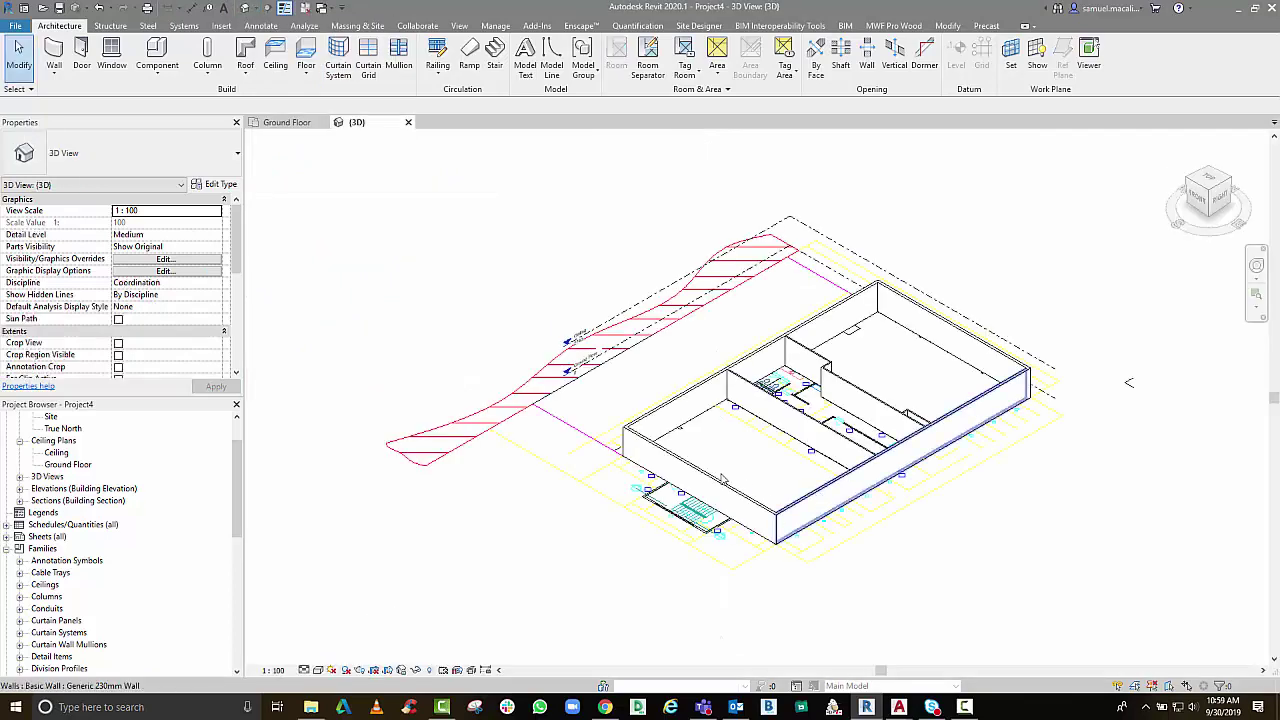
Select interior and exterior walls in 3D to read their 100mm and 230mm types
middle_click_drag(722, 479, 792, 413, "shift")
scroll(893, 438, "up", 3)
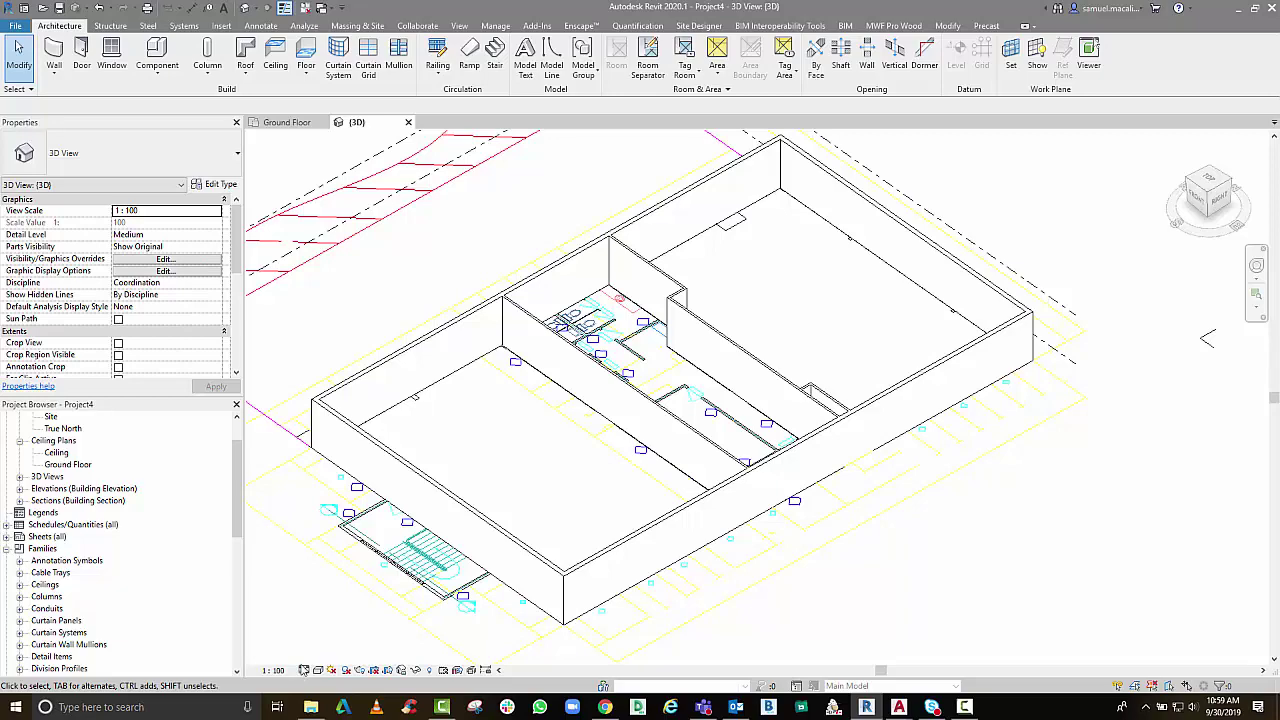
left_click(648, 458)
left_click(670, 525)
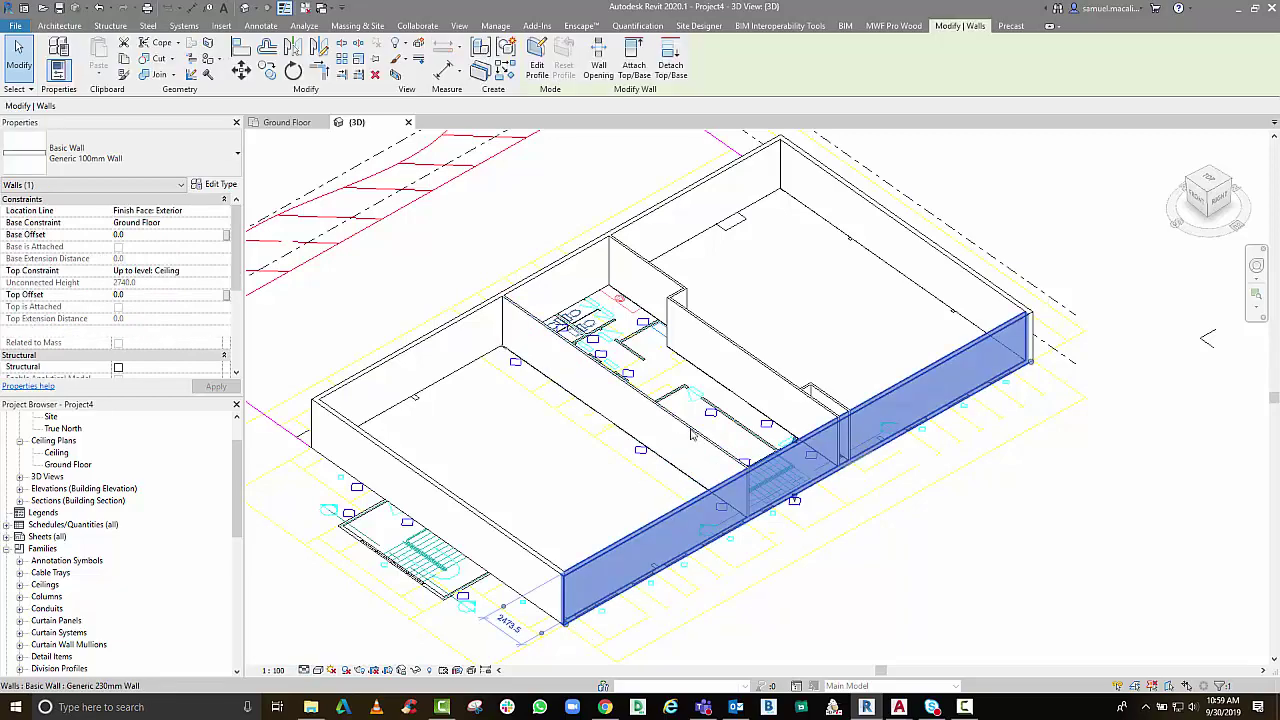
left_click(745, 365)
left_click(648, 268)
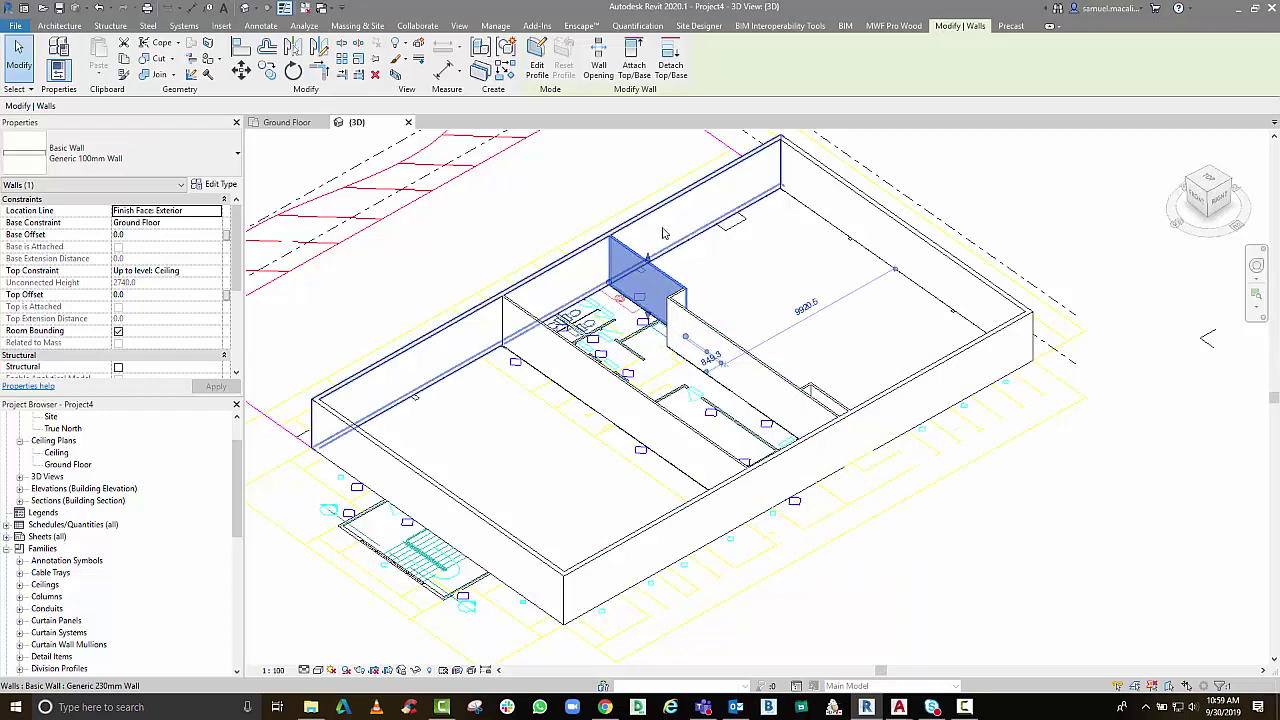
left_click(662, 233)
left_click(810, 185)
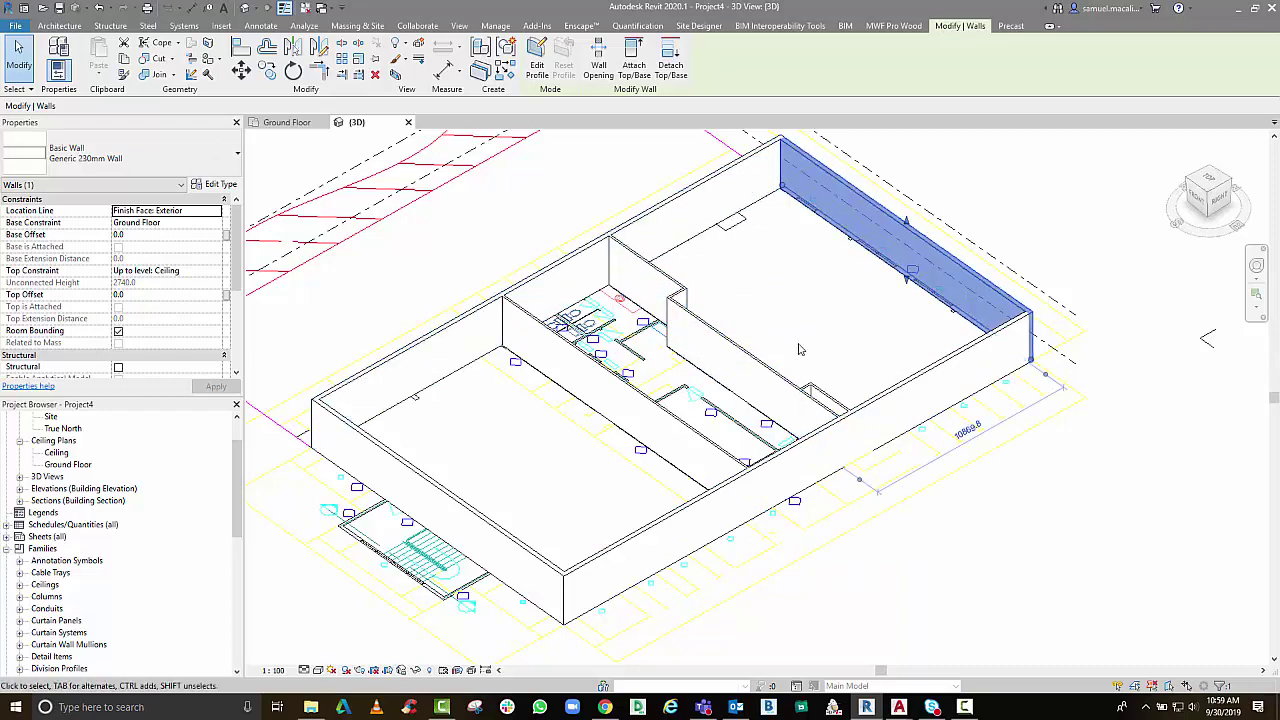
Orbit to view the right exterior wall, deselect it, and return to the Ground Floor plan
middle_click_drag(770, 358, 702, 373, "shift")
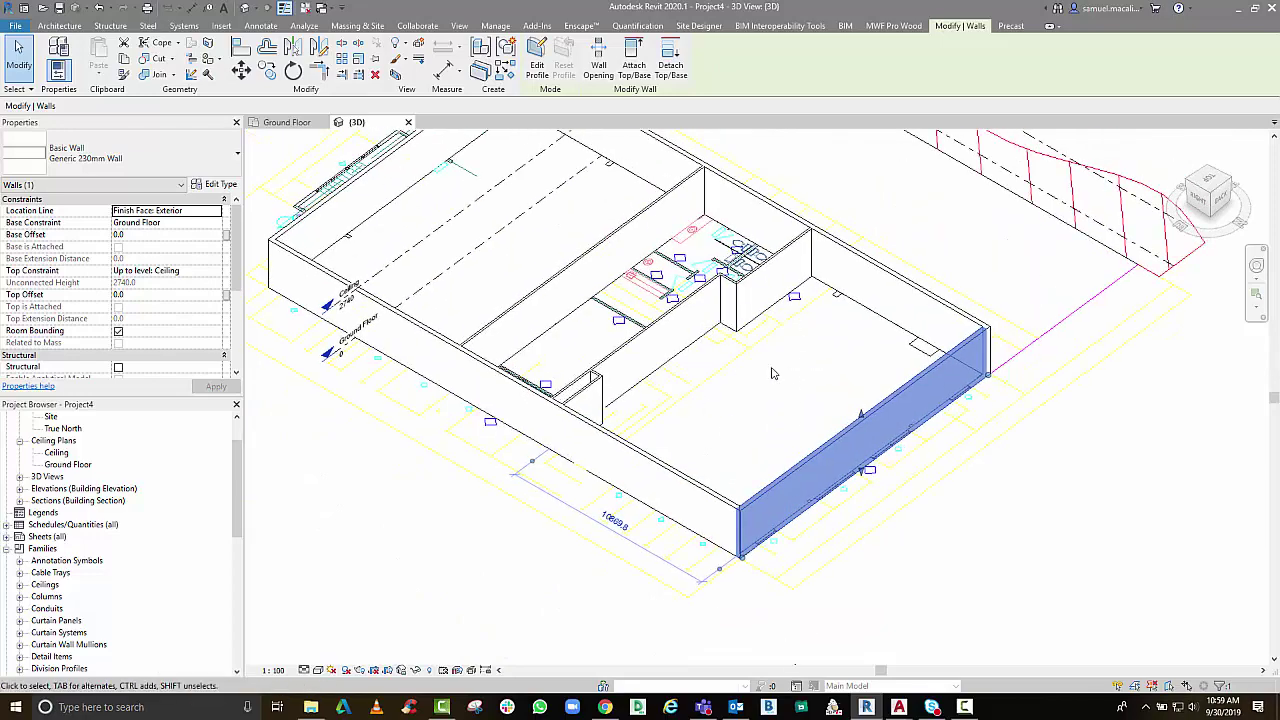
scroll(718, 340, "up", 2)
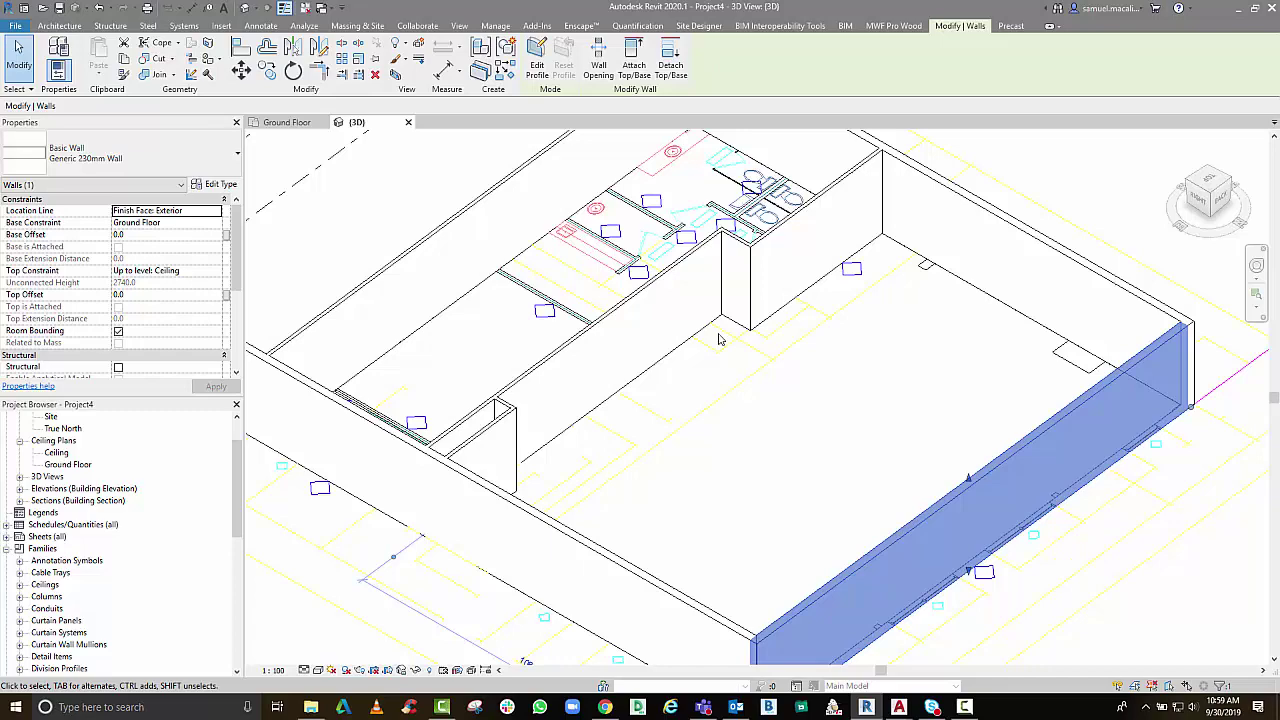
scroll(718, 340, "down", 3)
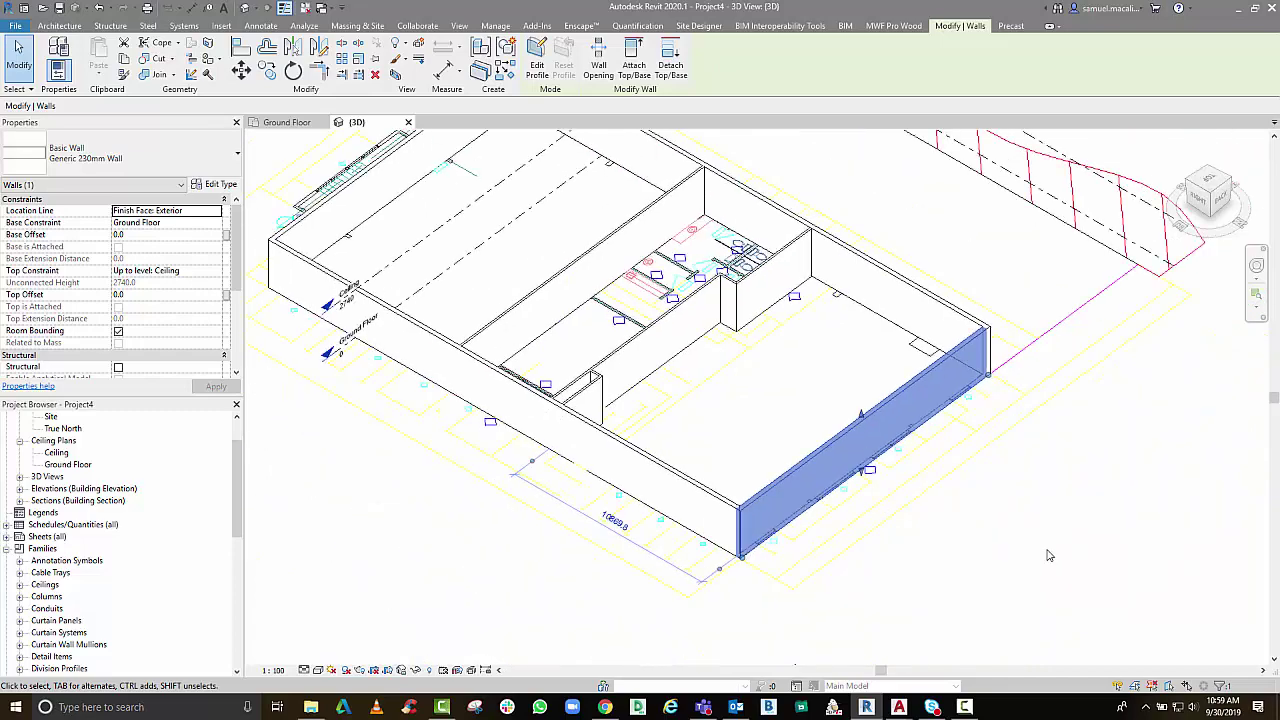
left_click(934, 708)
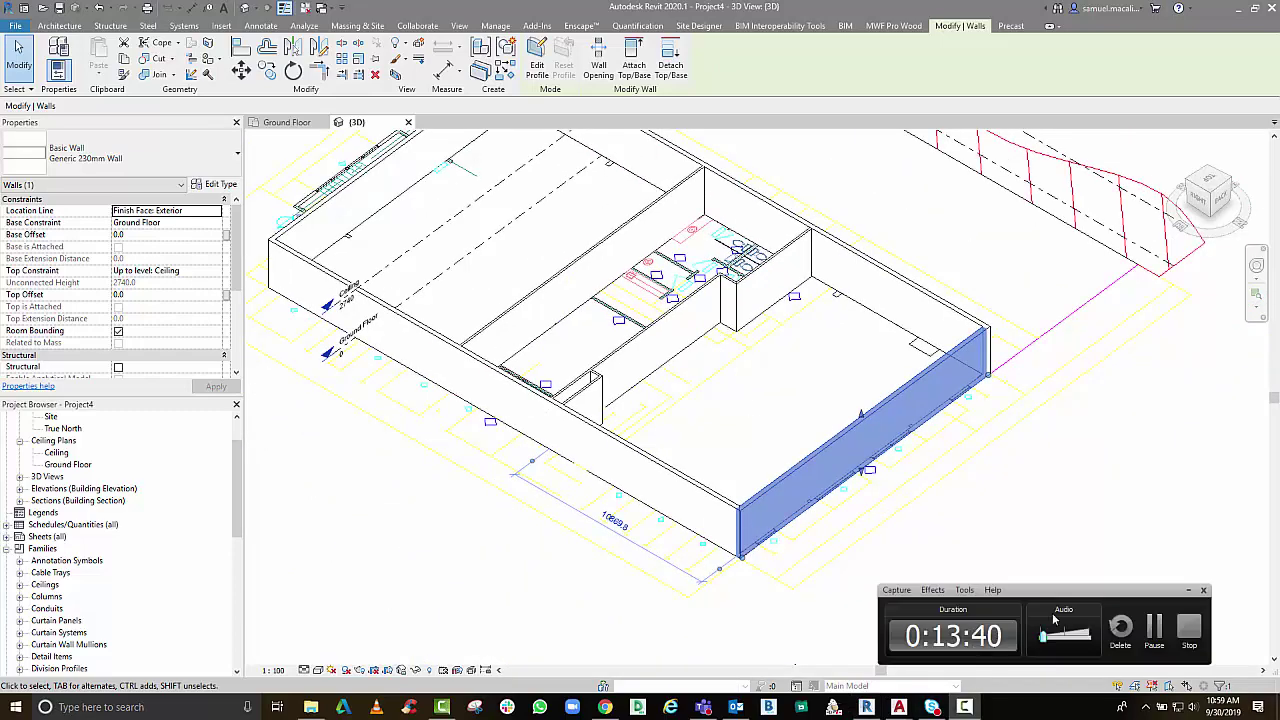
key("Escape")
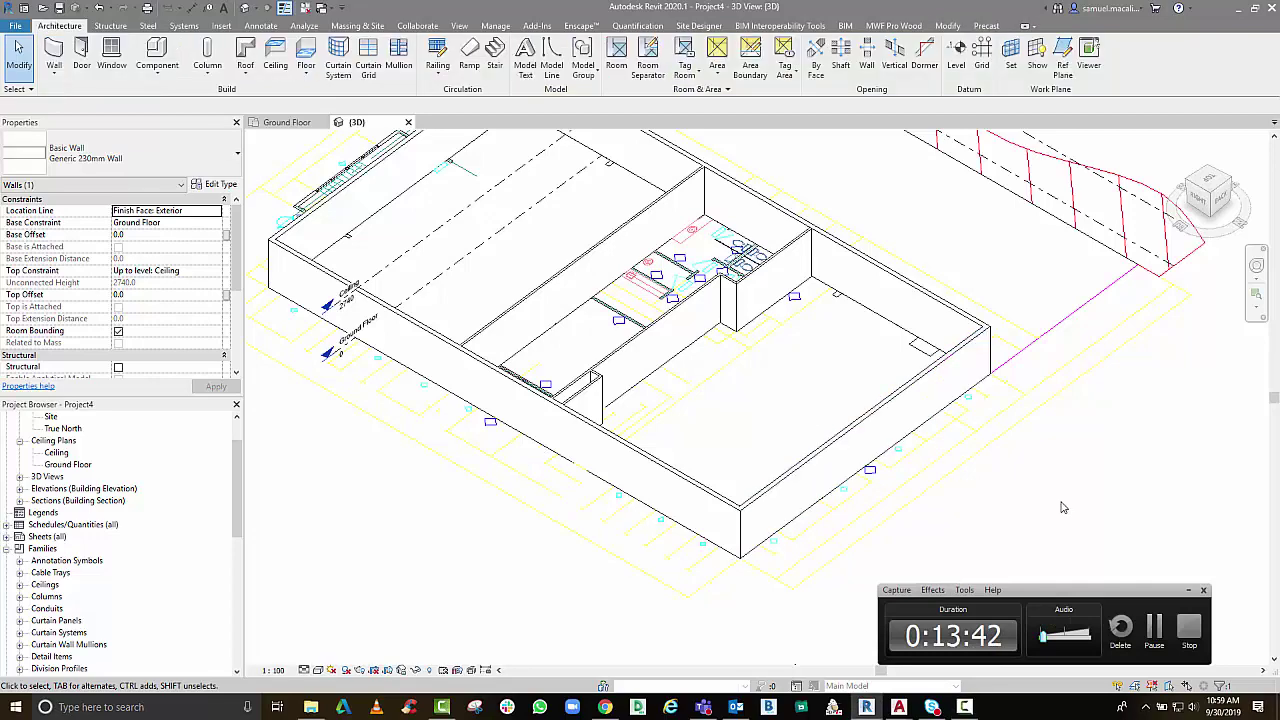
left_click(1184, 591)
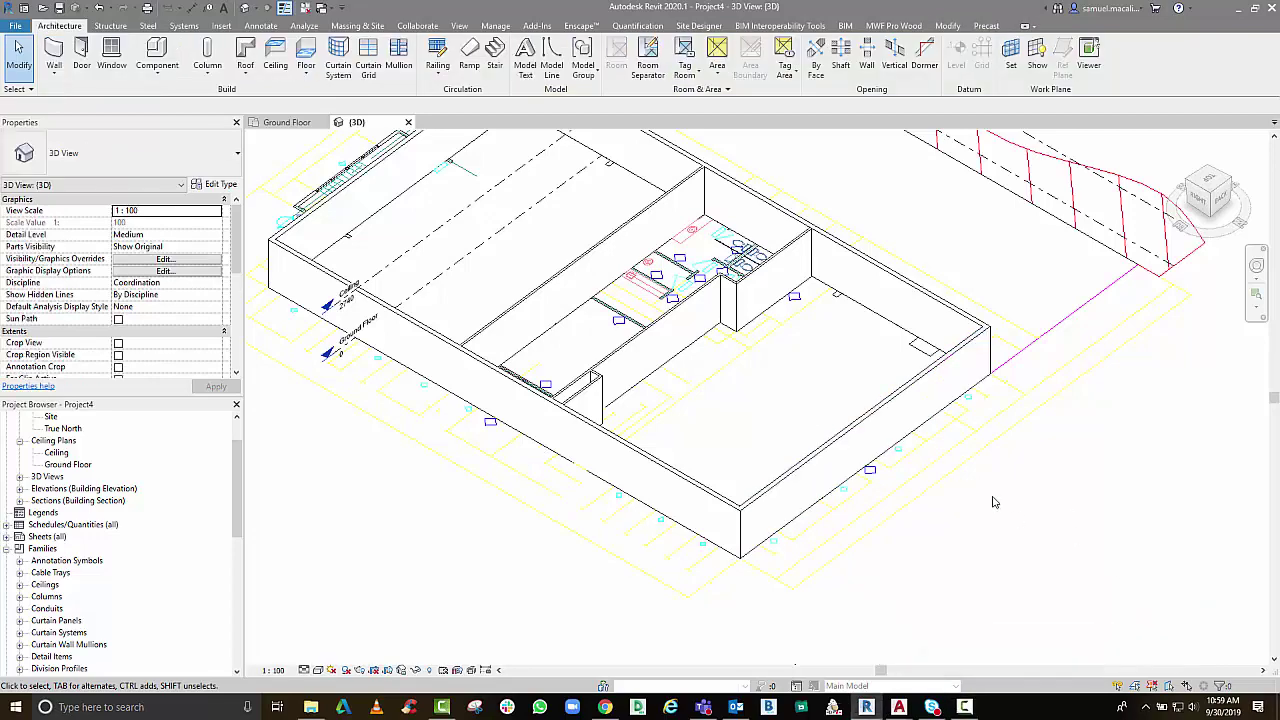
left_click(290, 122)
Bring the building into view and switch the plan's detail level to Fine
scroll(658, 447, "down", 3)
middle_click_drag(505, 327, 658, 447)
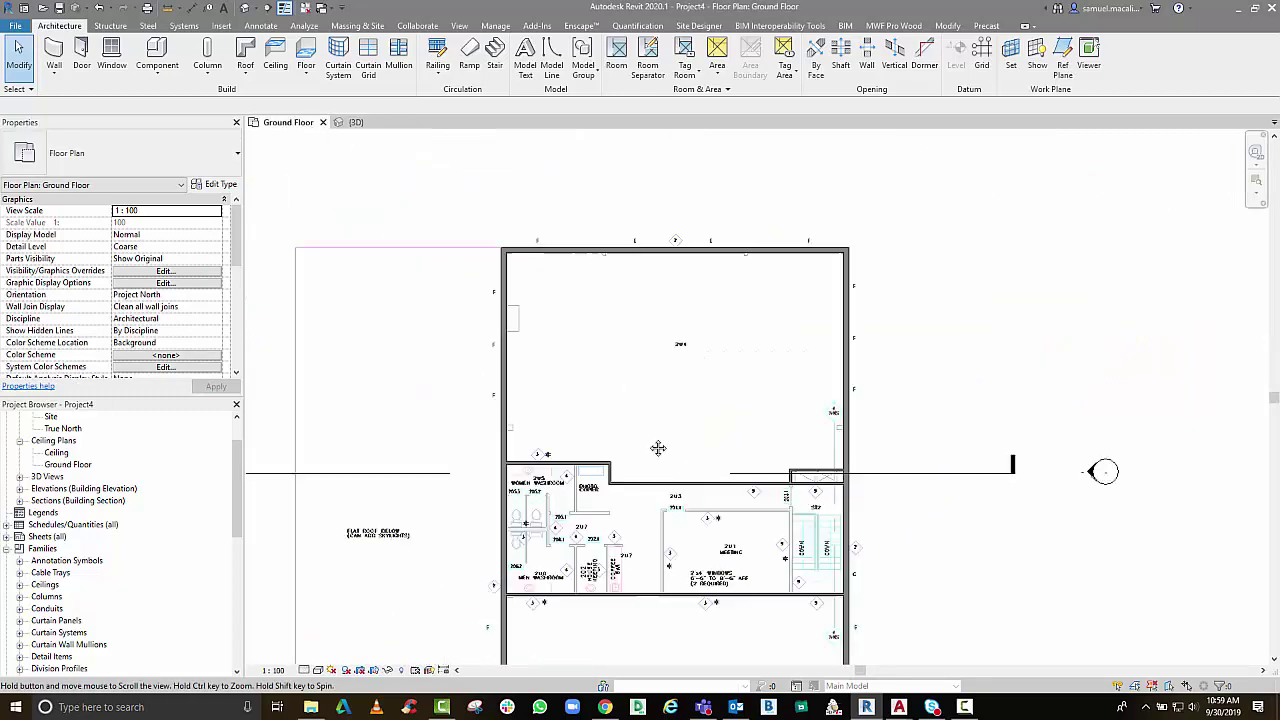
scroll(574, 374, "up", 3)
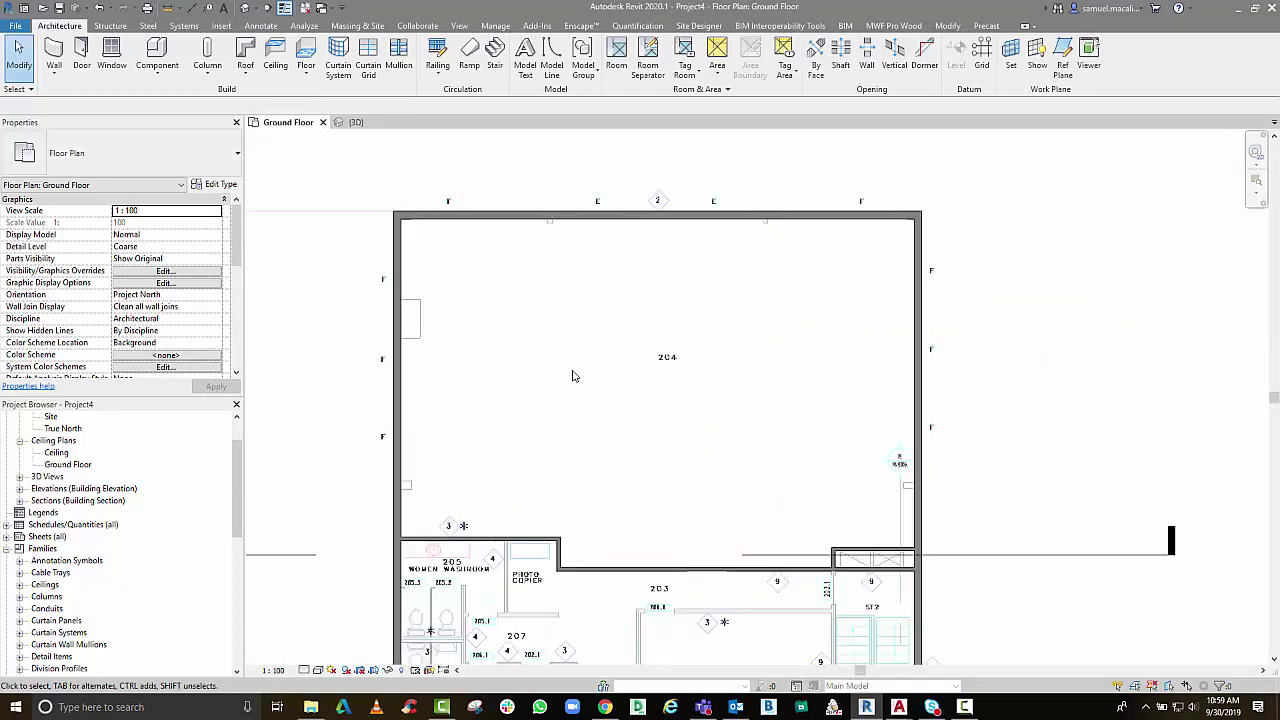
left_click(318, 670)
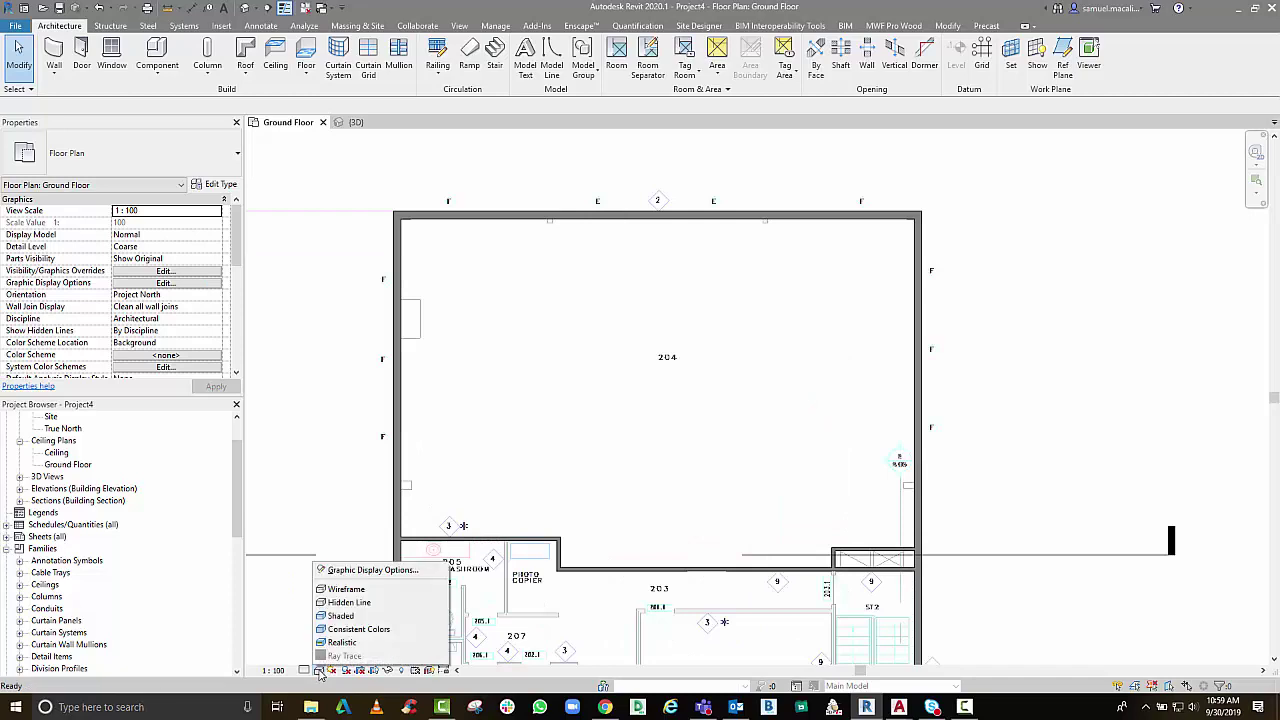
left_click(325, 590)
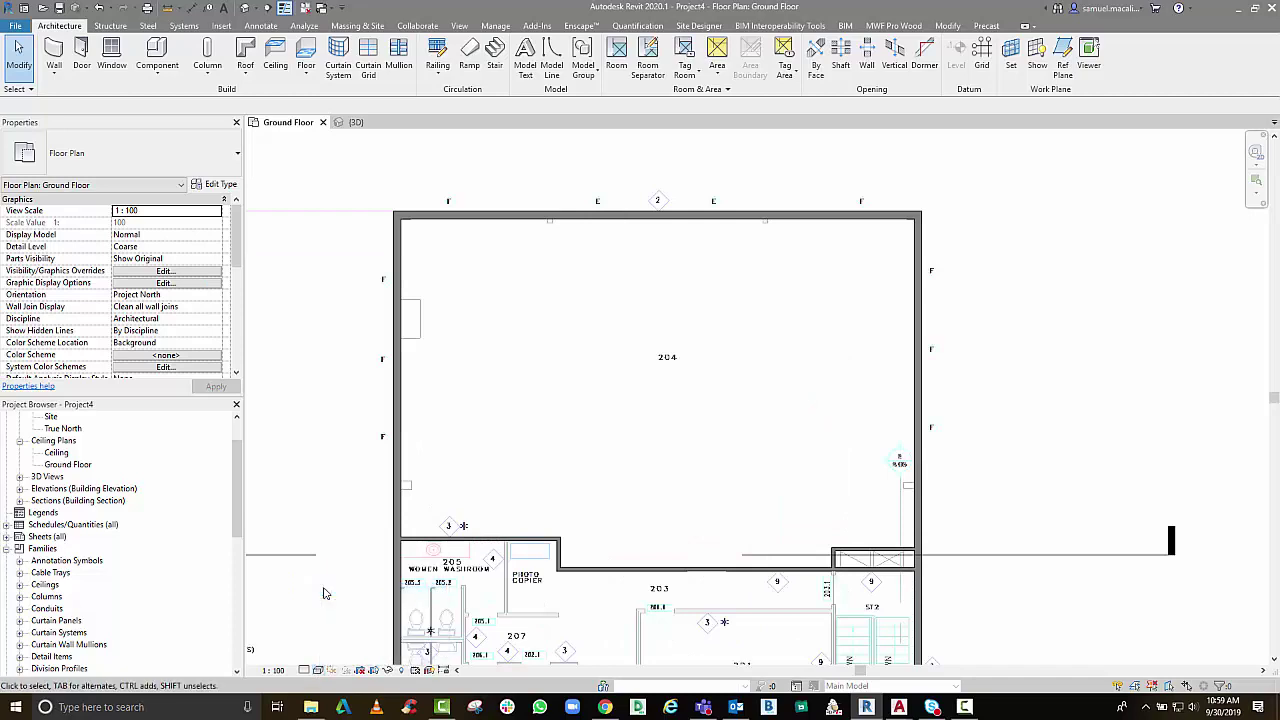
middle_click_drag(351, 491, 373, 445)
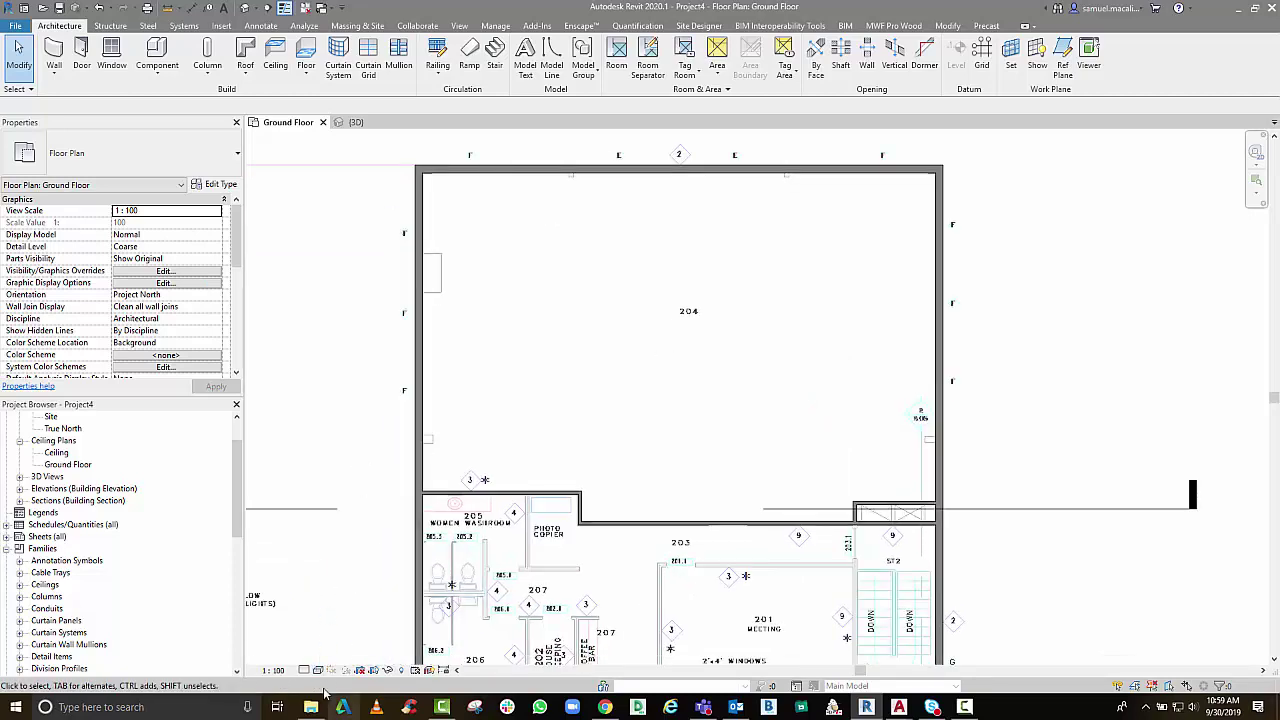
left_click(318, 670)
left_click(304, 670)
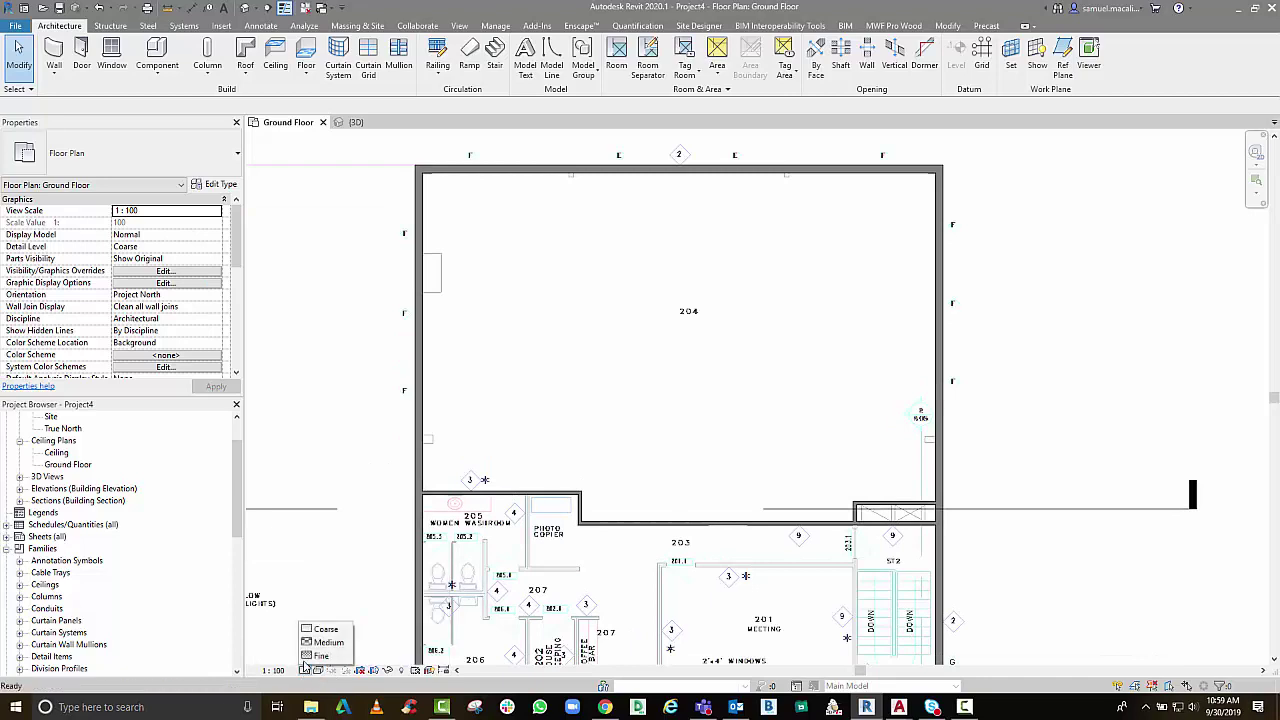
left_click(325, 655)
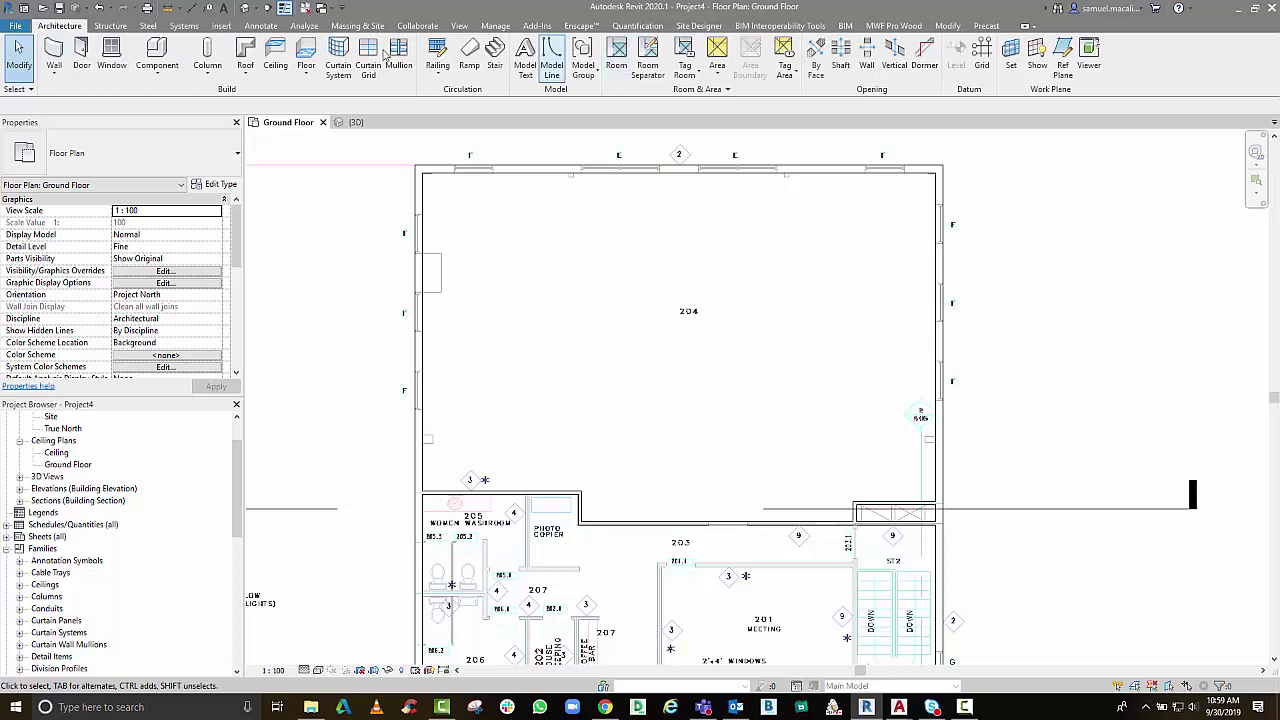
Place two M_Fixed 0915 x 1830mm windows on room 204's left wall
left_click(112, 56)
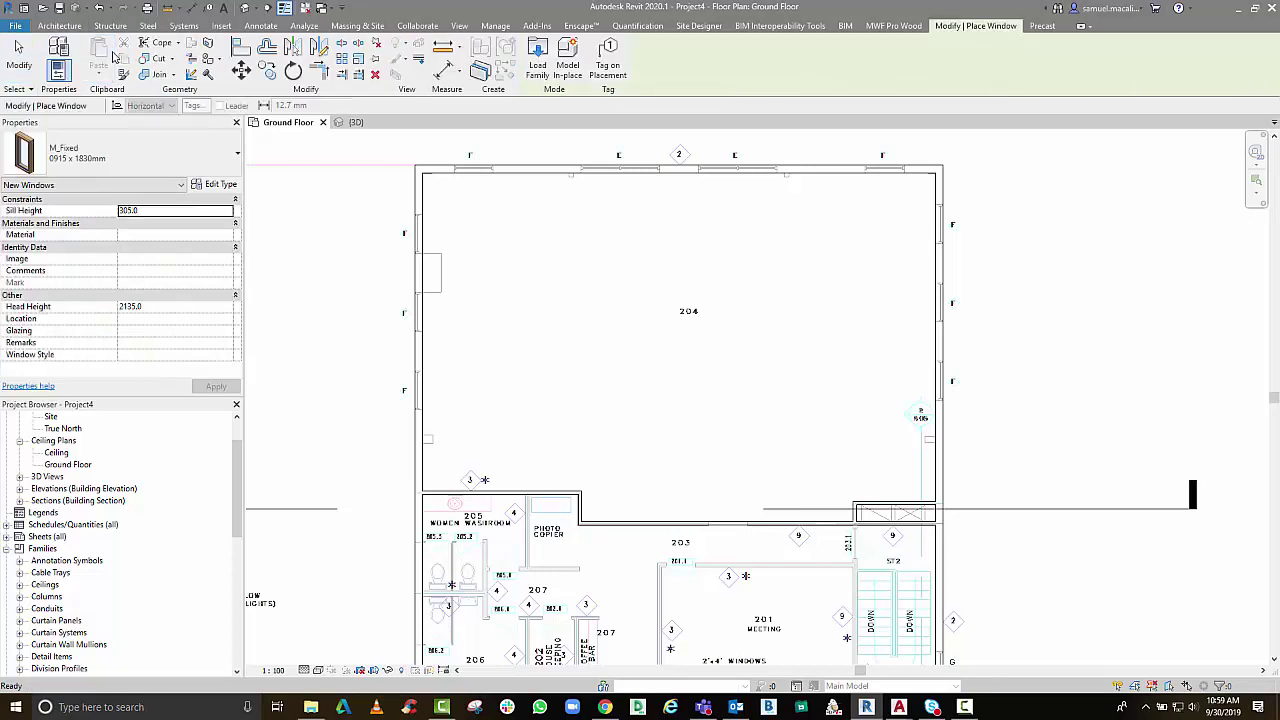
left_click(97, 141)
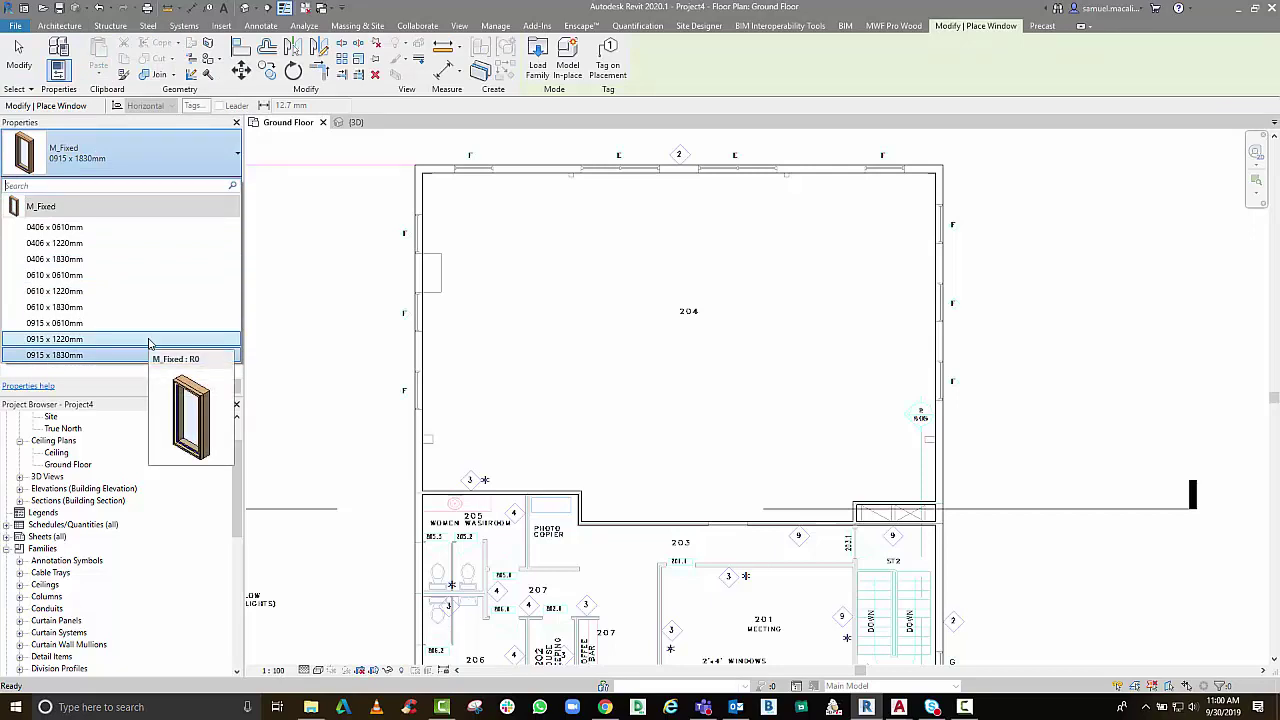
left_click(60, 357)
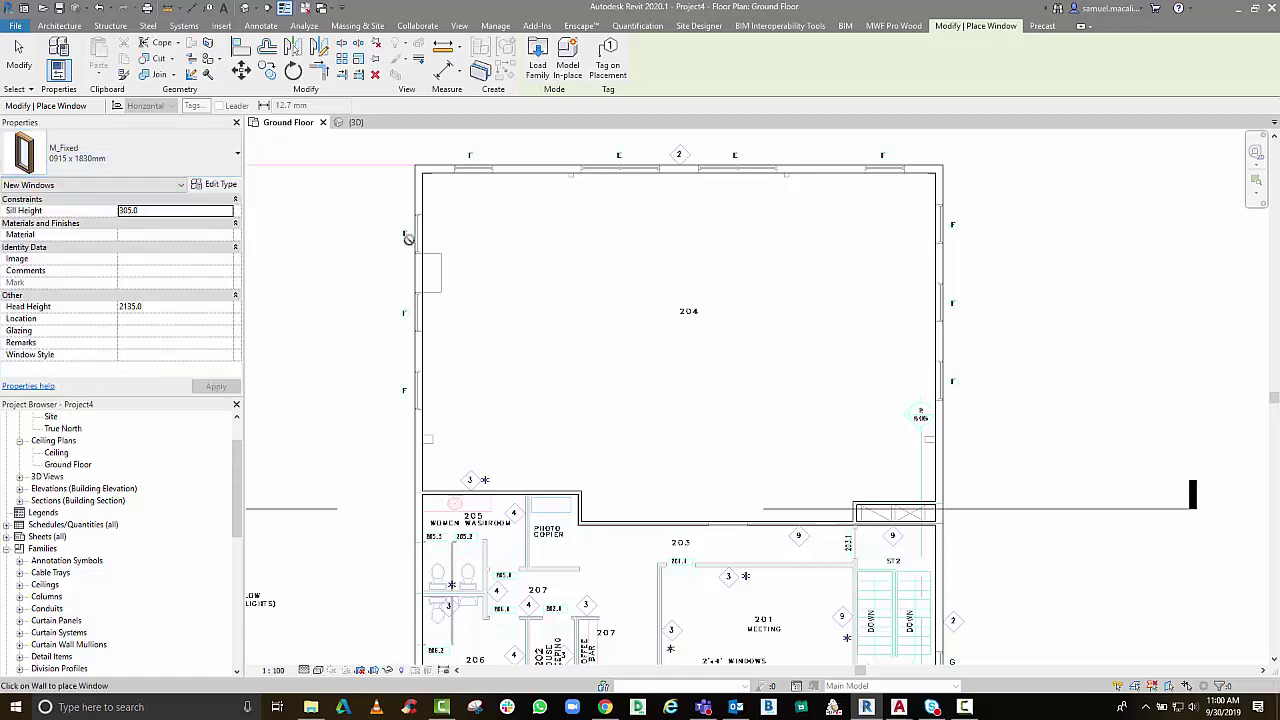
left_click(414, 305)
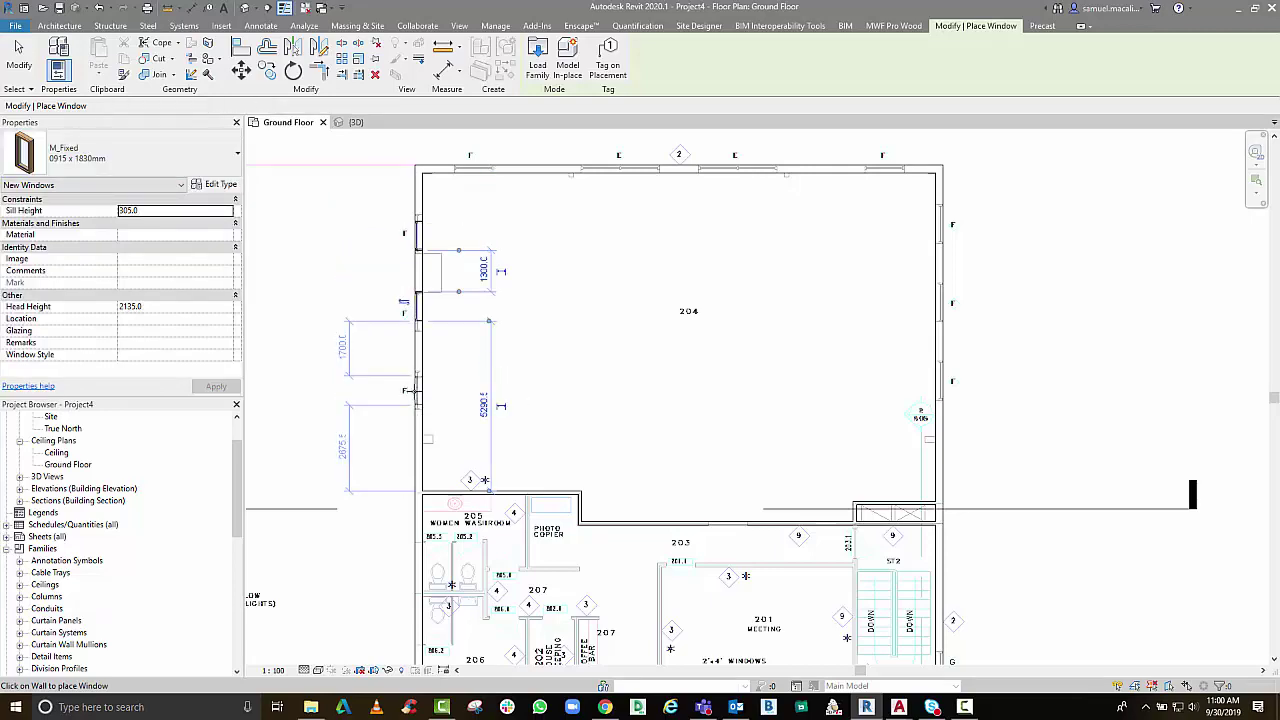
left_click(410, 388)
key("Escape")
key("Escape")
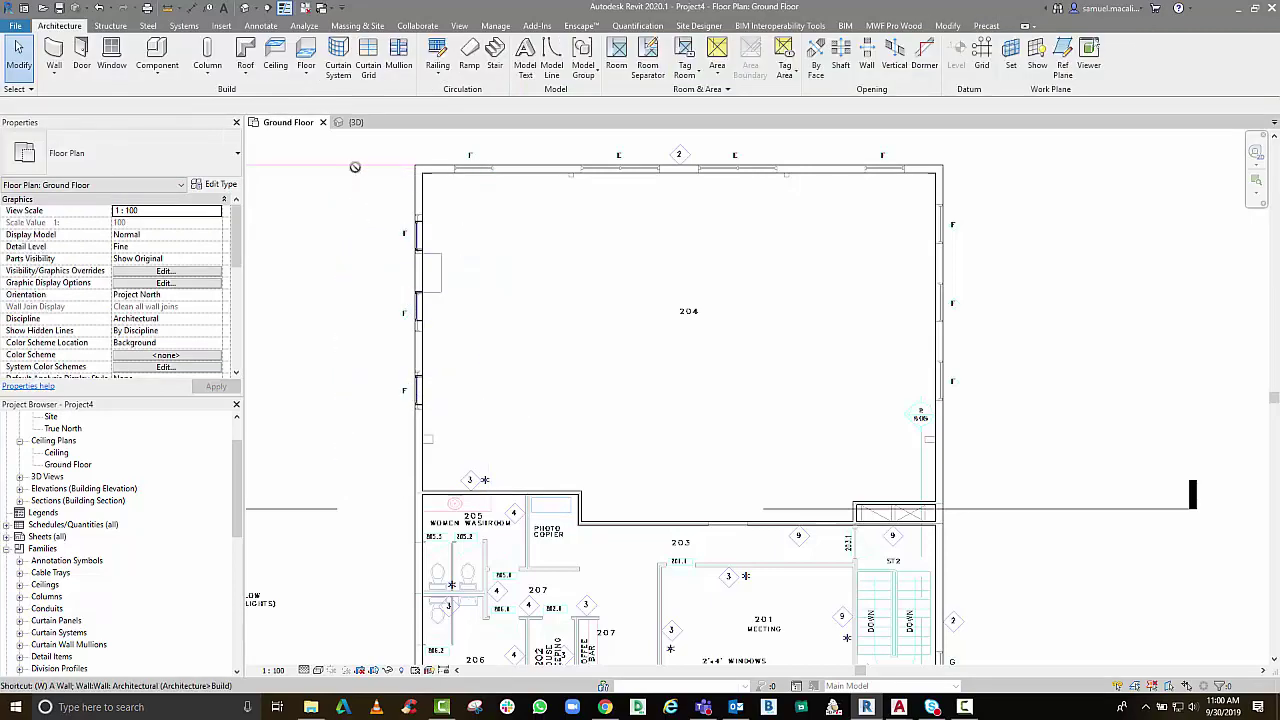
Tile the plan and 3D views with WT and orbit the 3D view to face the windowed wall
key("w")
key("t")
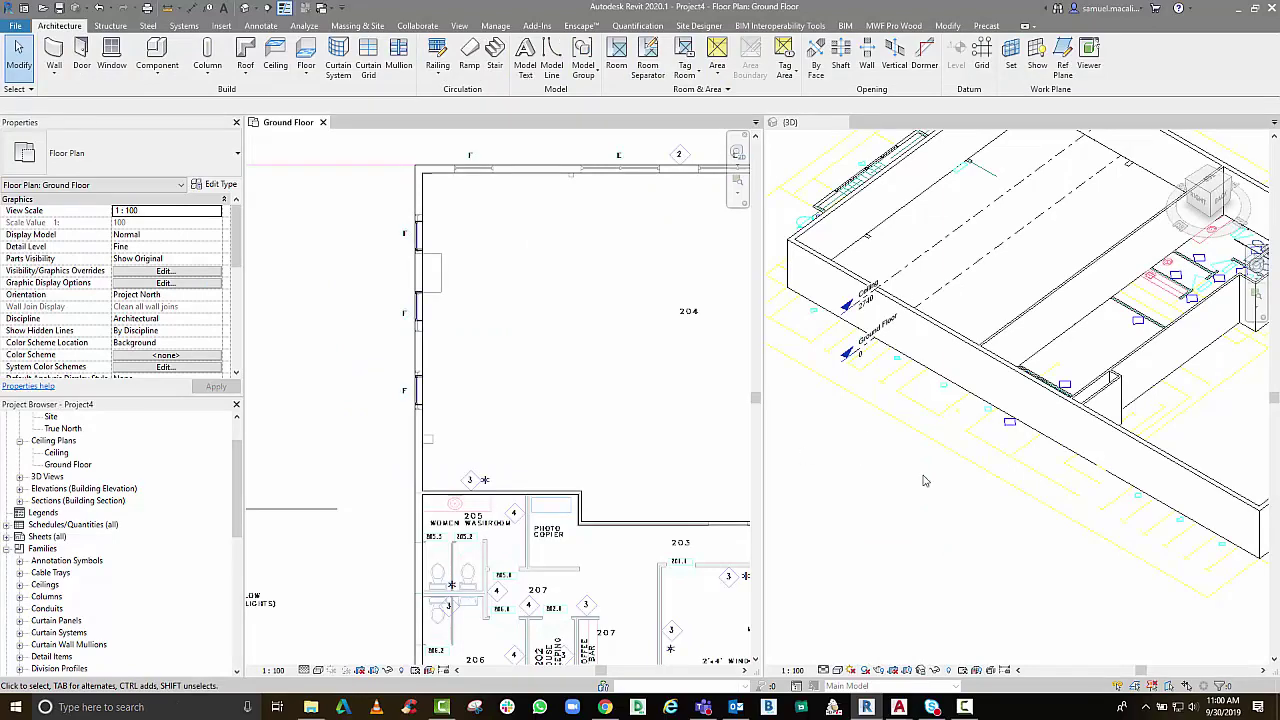
scroll(879, 458, "down", 2)
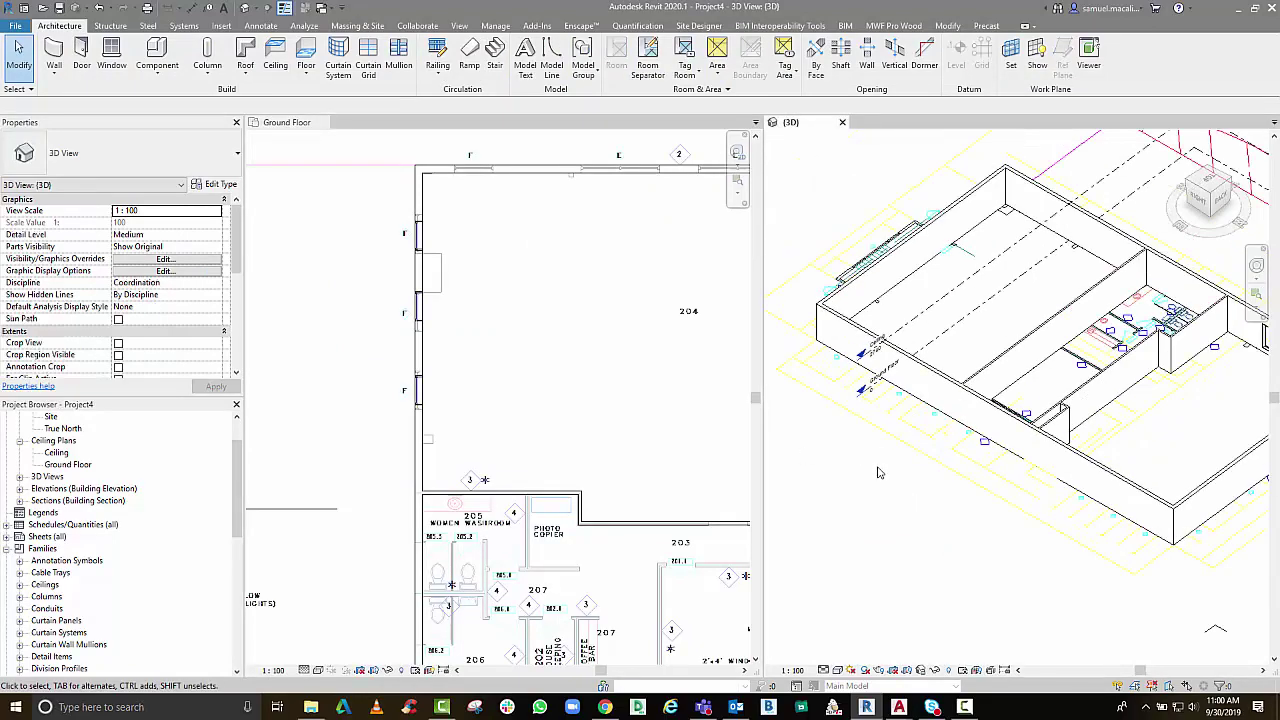
middle_click_drag(878, 472, 1136, 497, "shift")
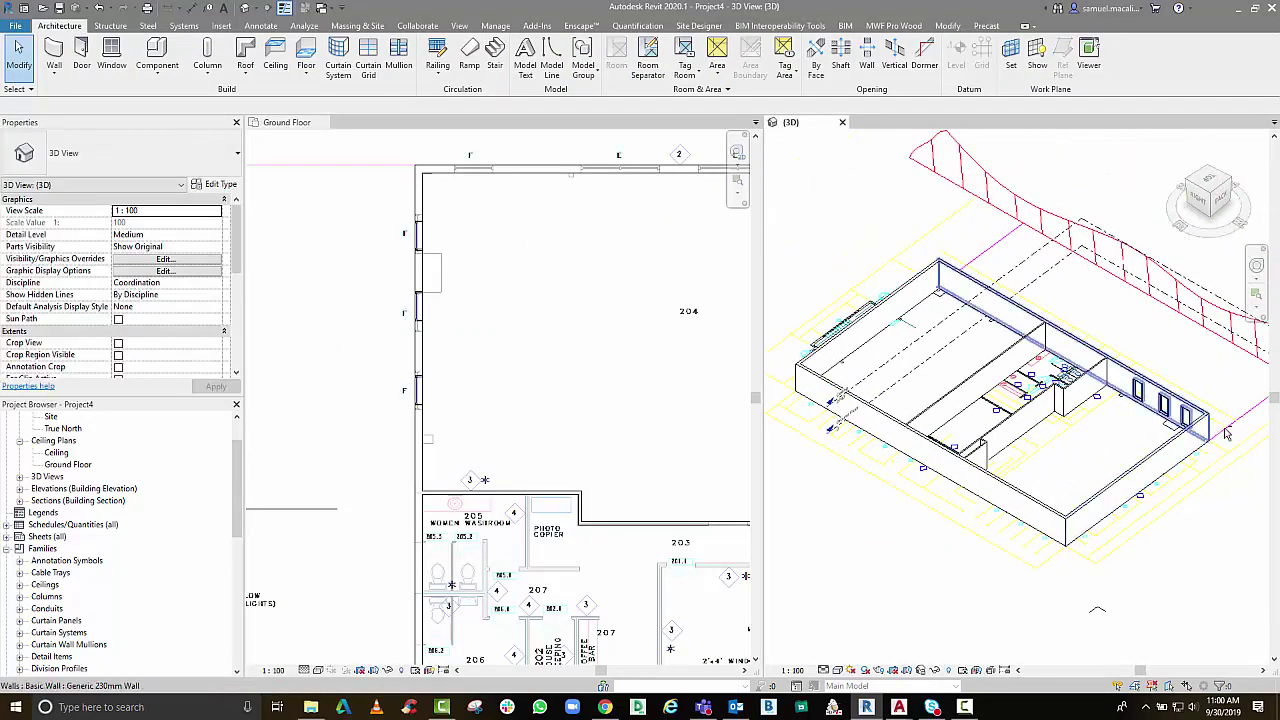
middle_click_drag(1226, 432, 968, 468, "shift")
scroll(1003, 435, "up", 4)
scroll(1003, 435, "down", 3)
scroll(940, 496, "up", 3)
middle_click(361, 385)
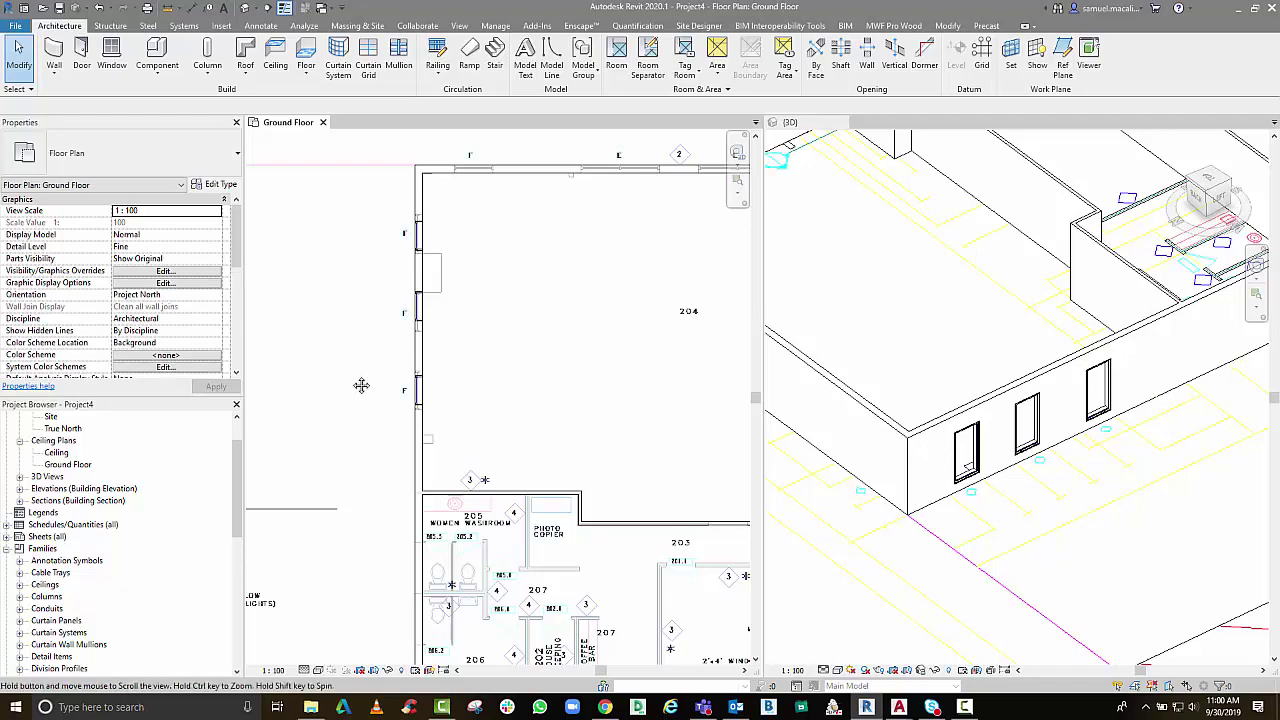
scroll(361, 385, "up", 6)
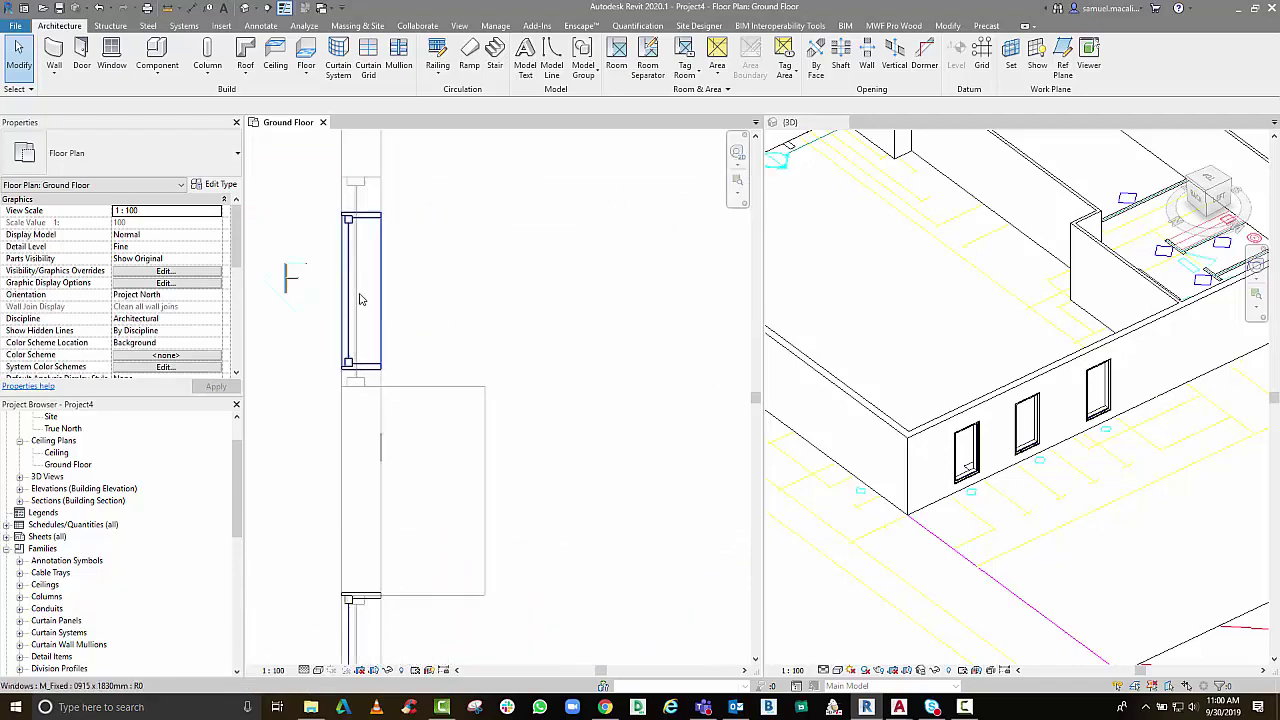
Zoom the plan onto a window, try an aligned dimension, cancel it, and reselect the window
left_click(361, 299)
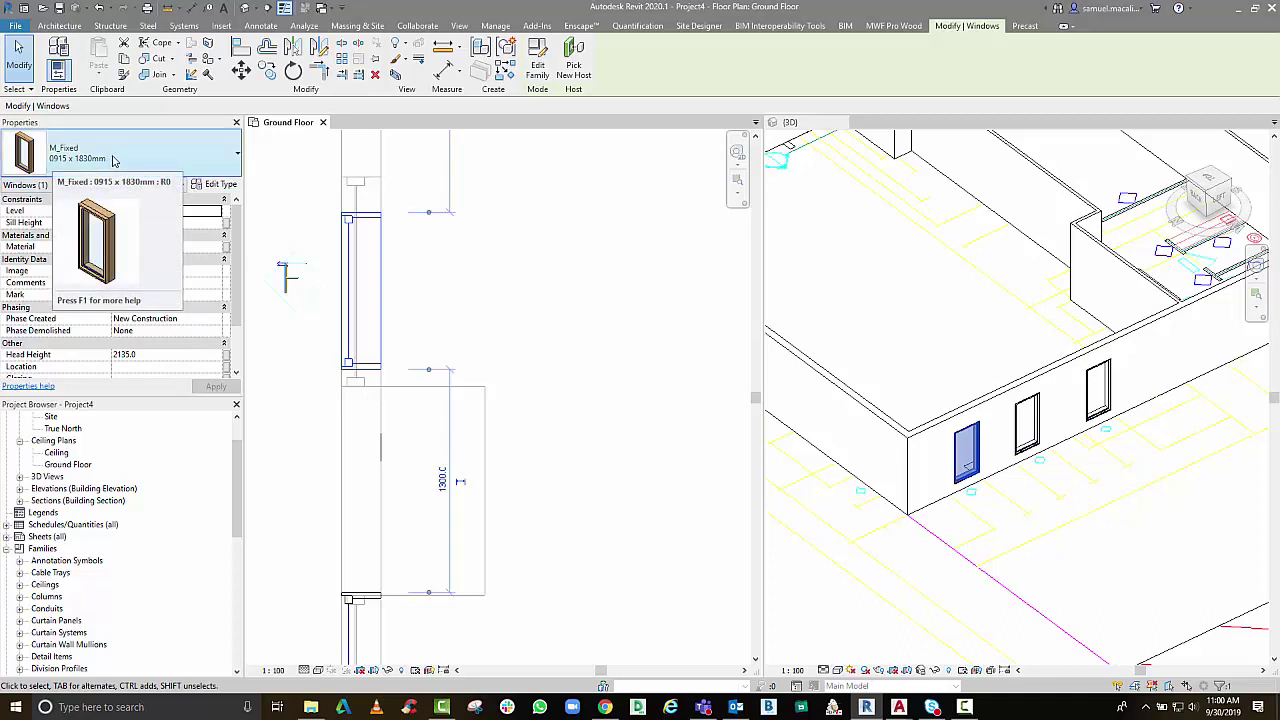
middle_click_drag(423, 251, 451, 289)
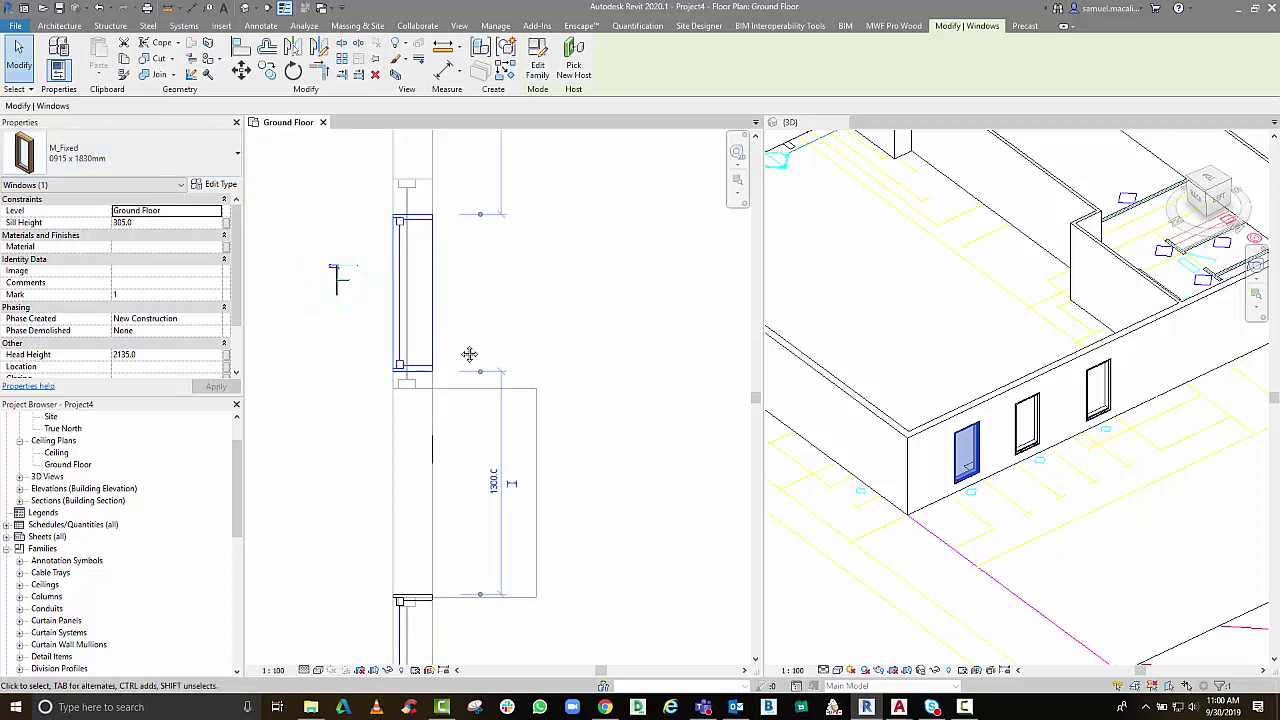
middle_click_drag(469, 354, 543, 470)
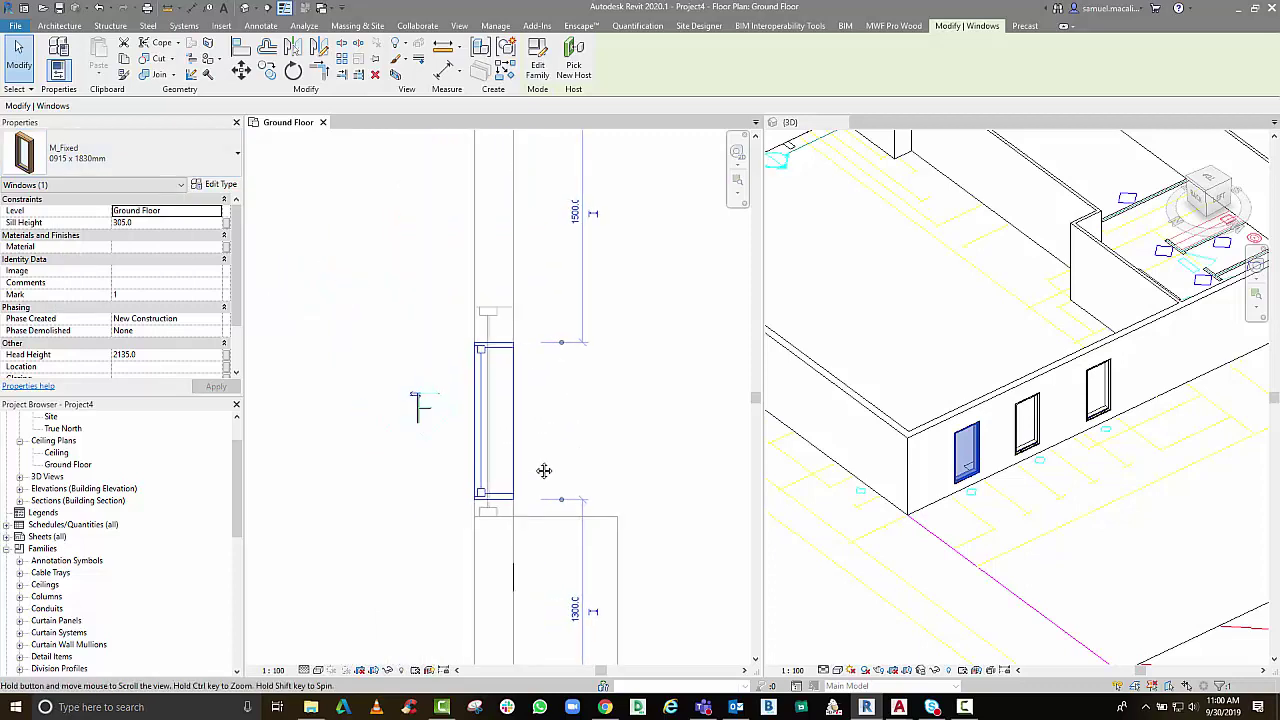
scroll(429, 390, "up", 2)
middle_click_drag(391, 437, 363, 430)
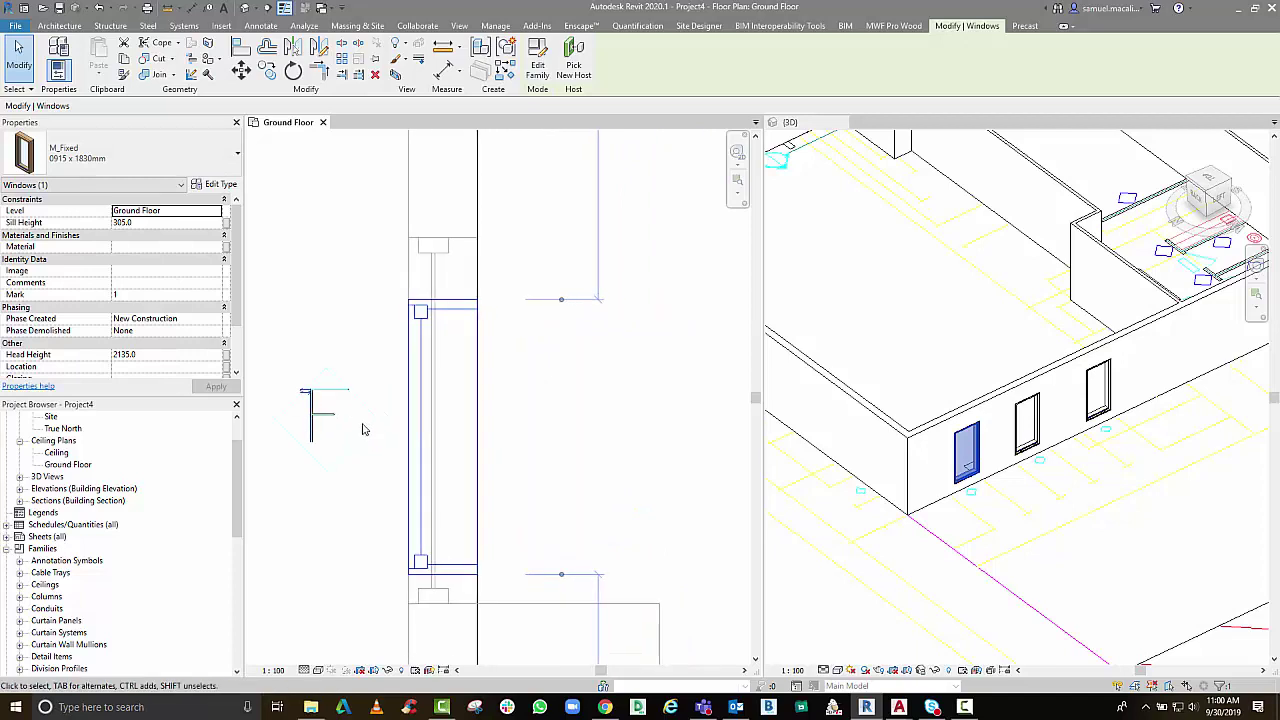
left_click(443, 69)
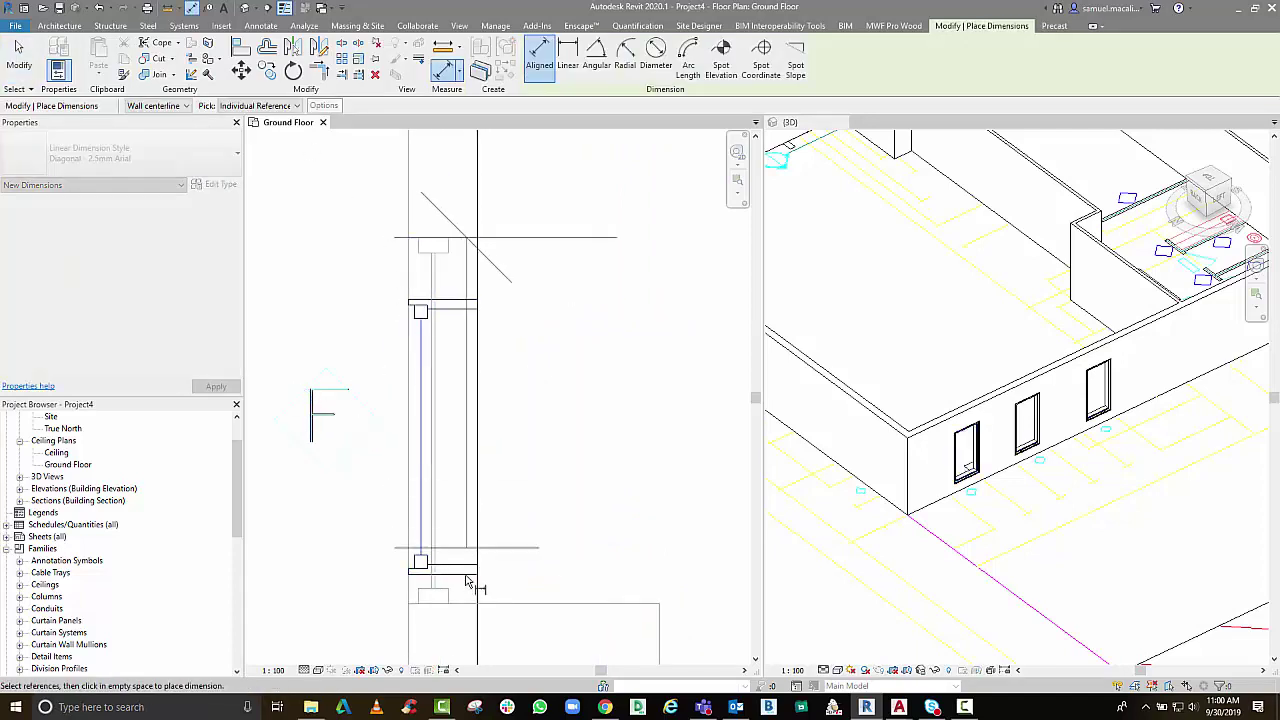
left_click(477, 605)
middle_click_drag(423, 563, 494, 540)
key("Escape")
key("Escape")
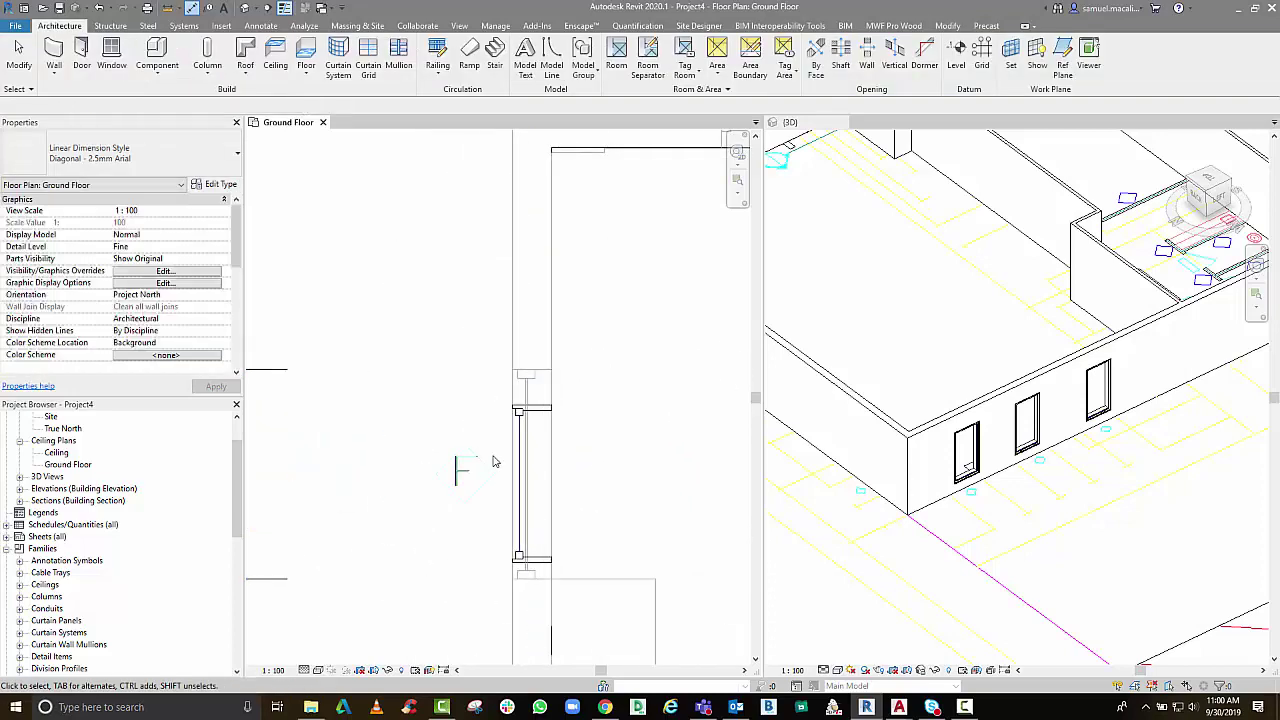
left_click(519, 465)
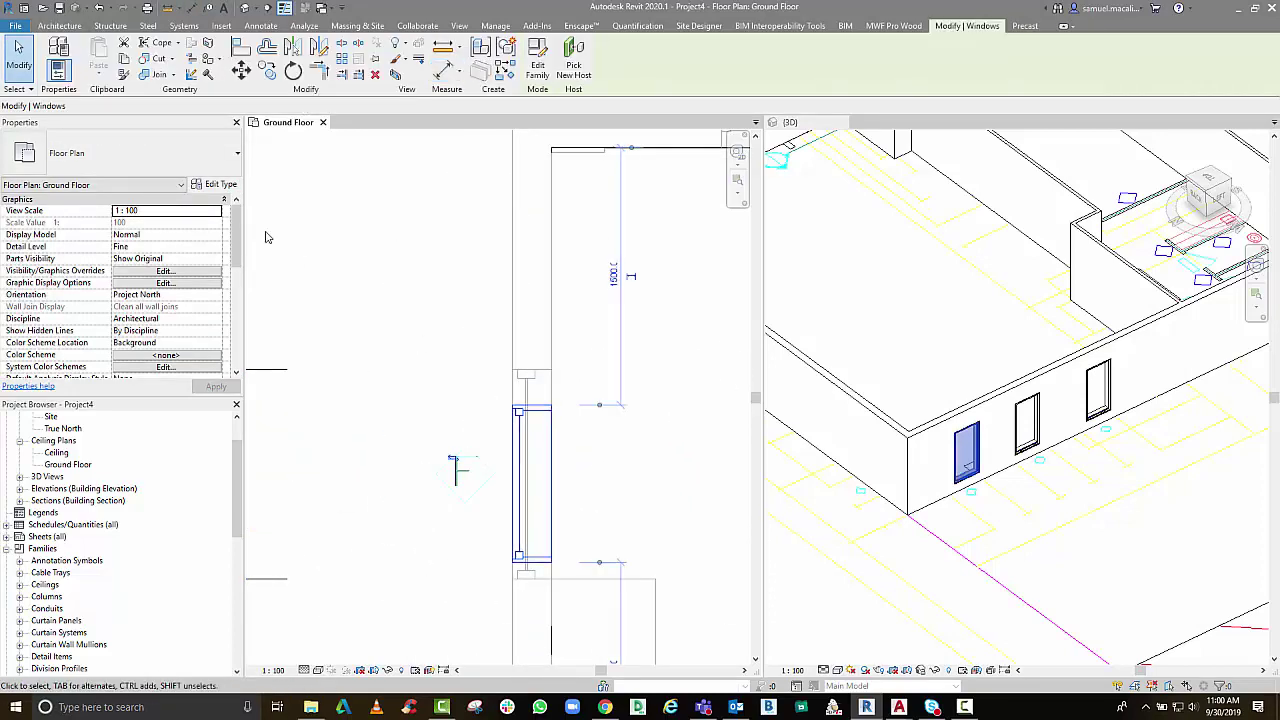
Try editing the existing window type's width, dismiss the invalid-value errors, and discard the changes
left_click(222, 186)
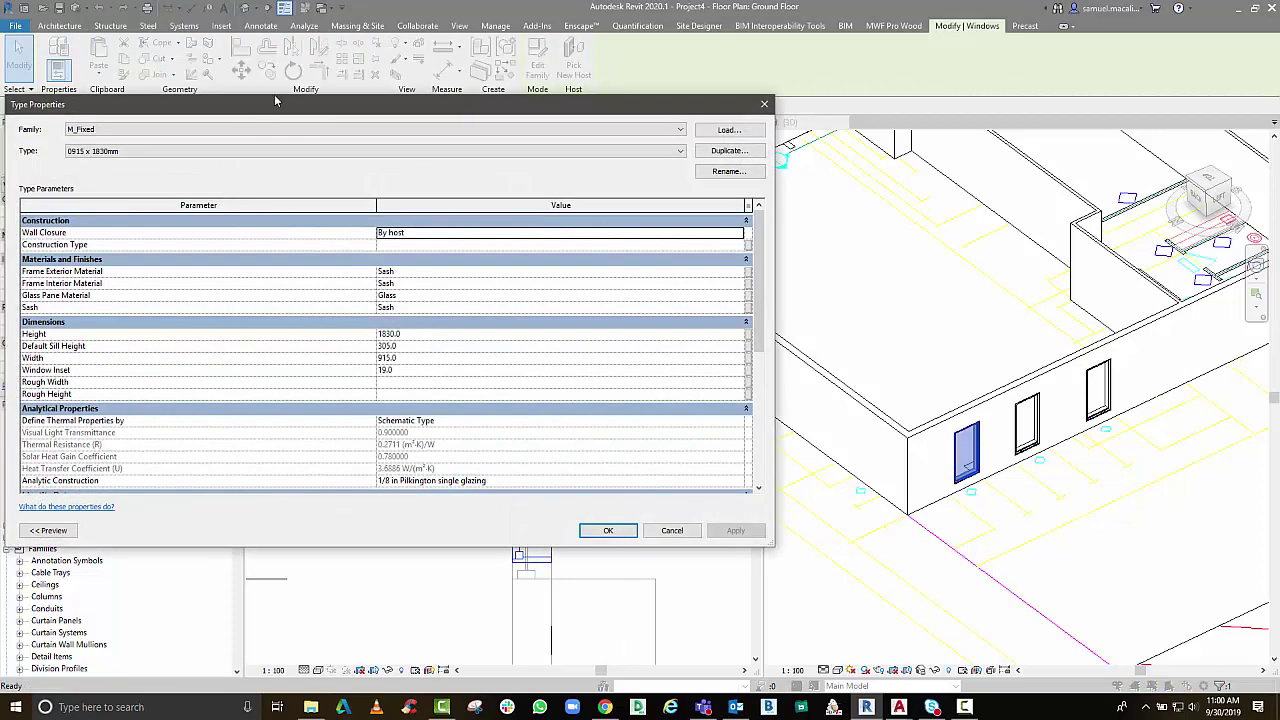
left_click_drag(276, 101, 613, 141)
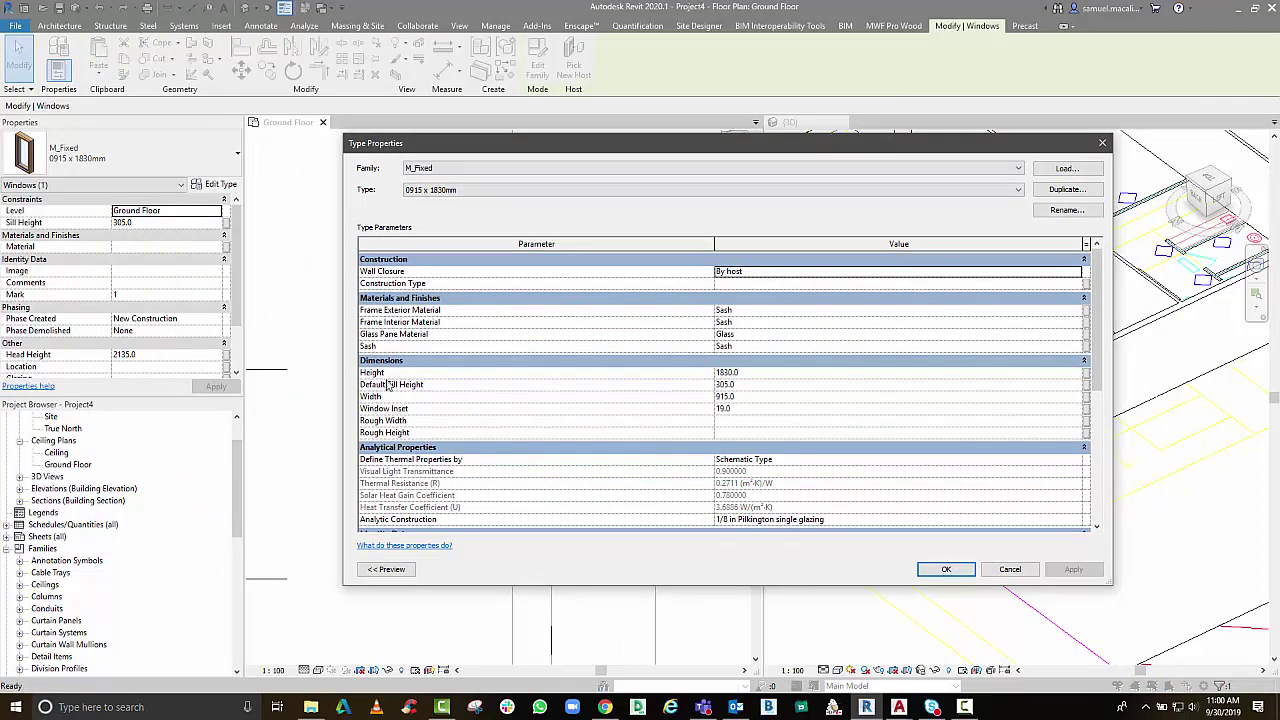
left_click(770, 398)
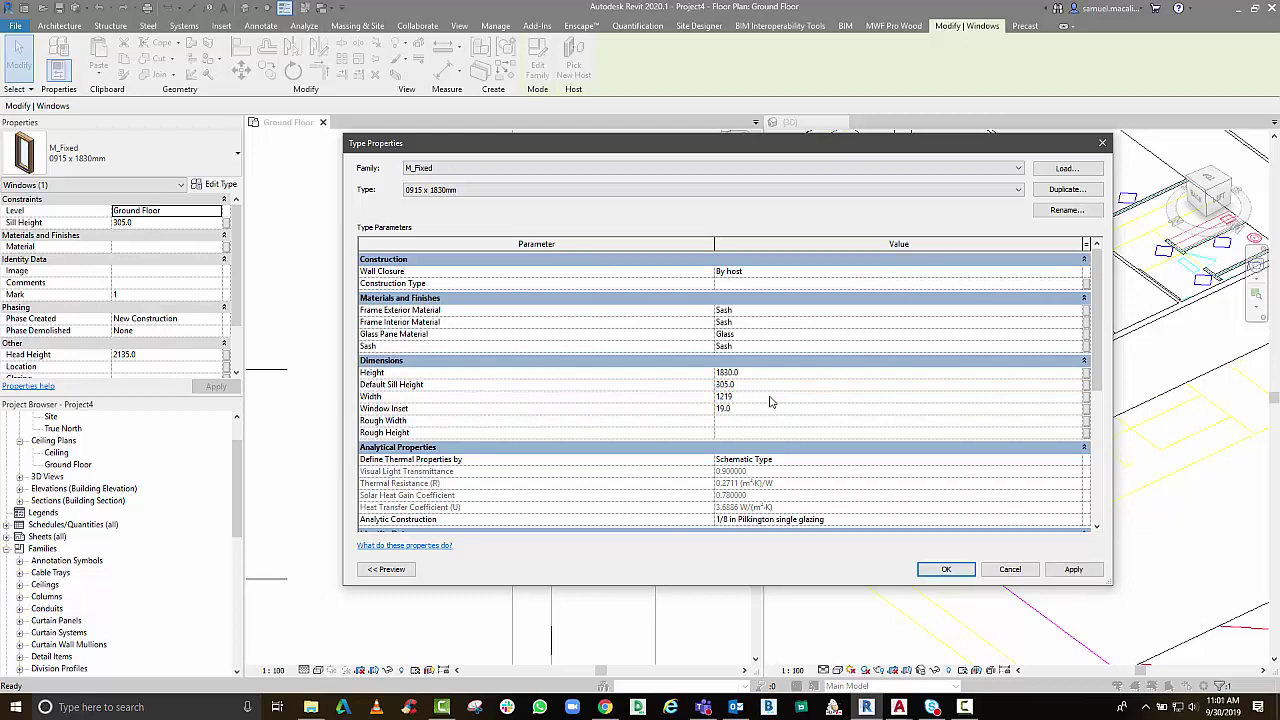
left_click(694, 375)
left_click(760, 408)
left_click(722, 355)
left_click(1016, 571)
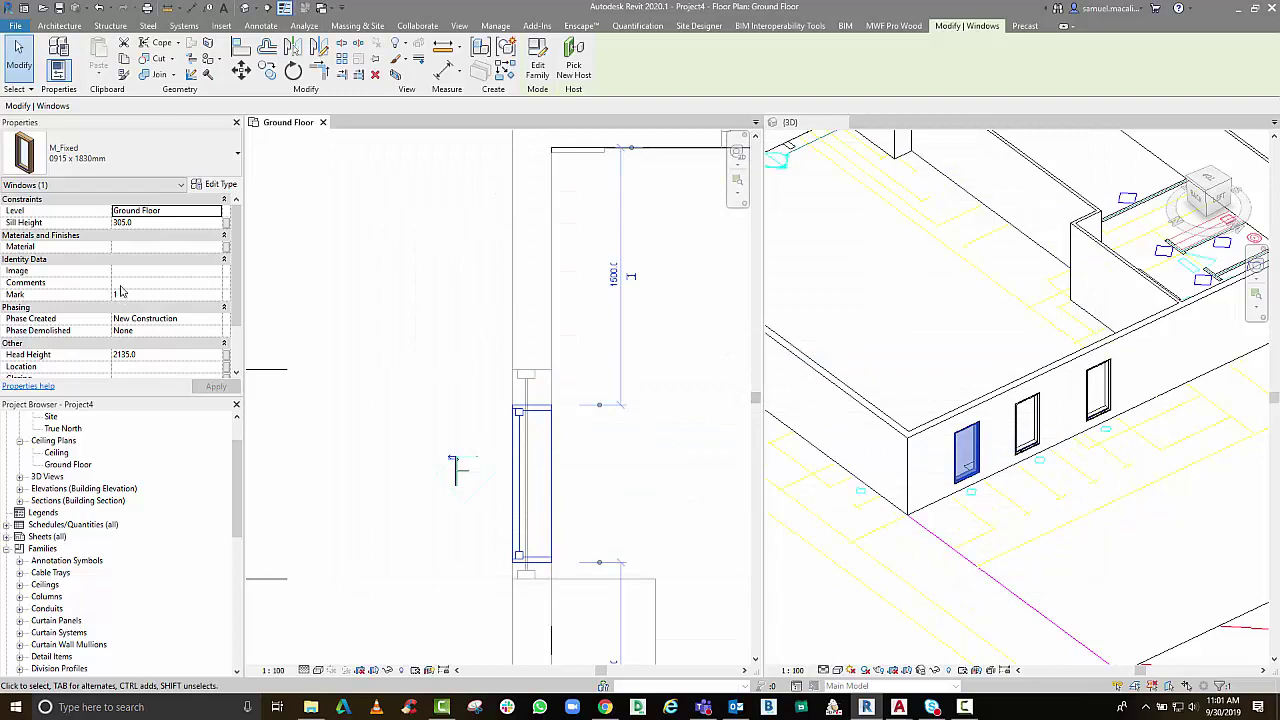
Duplicate the type as 1219 x 1830mm with Width 1219 and apply it to the window
left_click(216, 184)
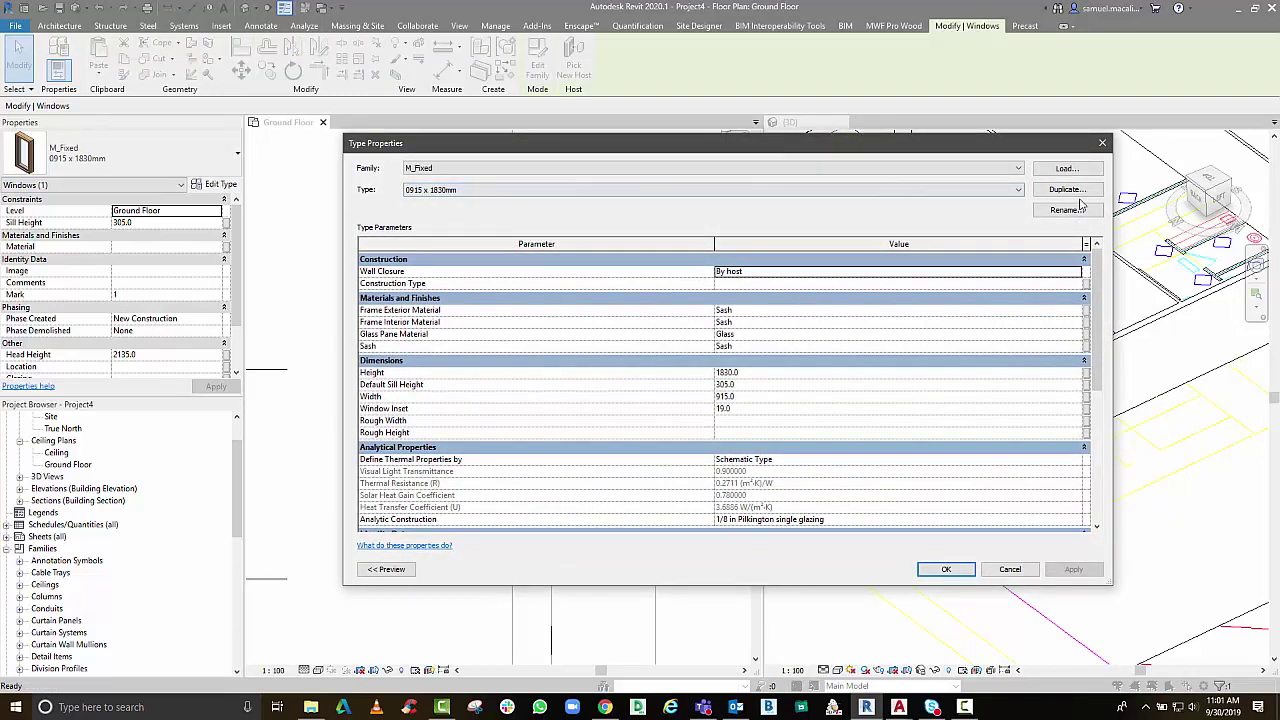
left_click(1065, 189)
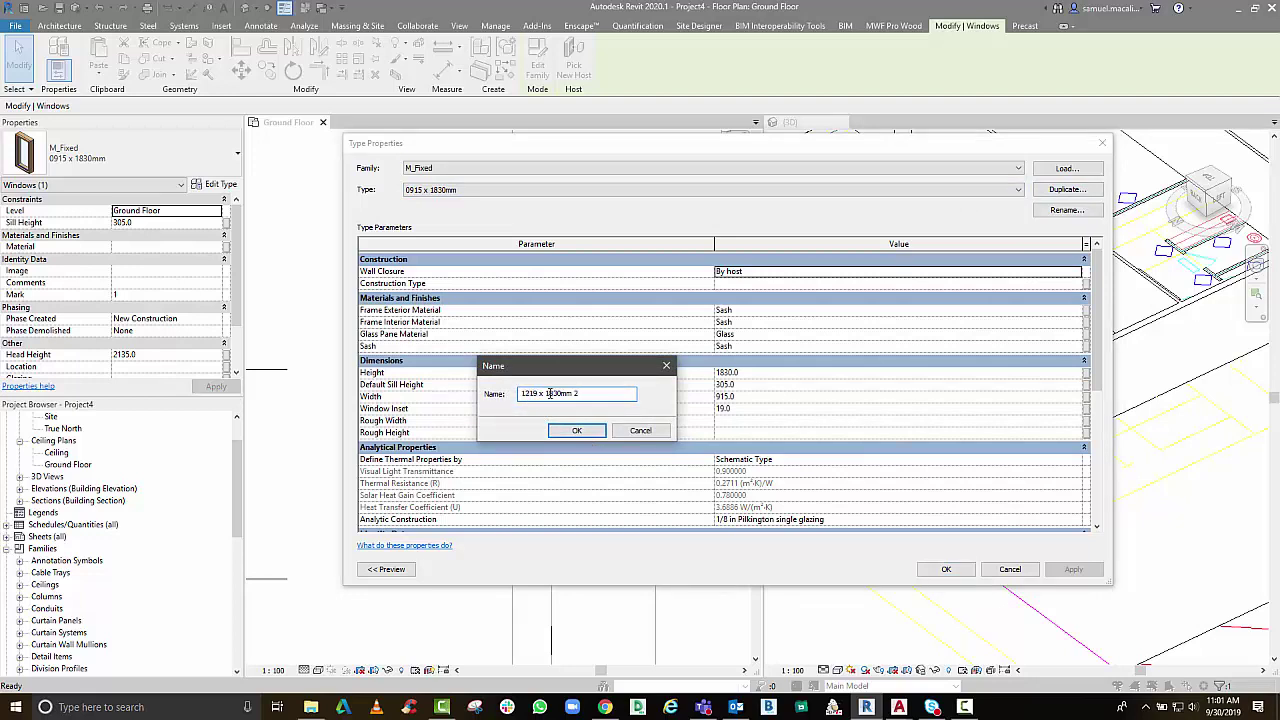
left_click(590, 430)
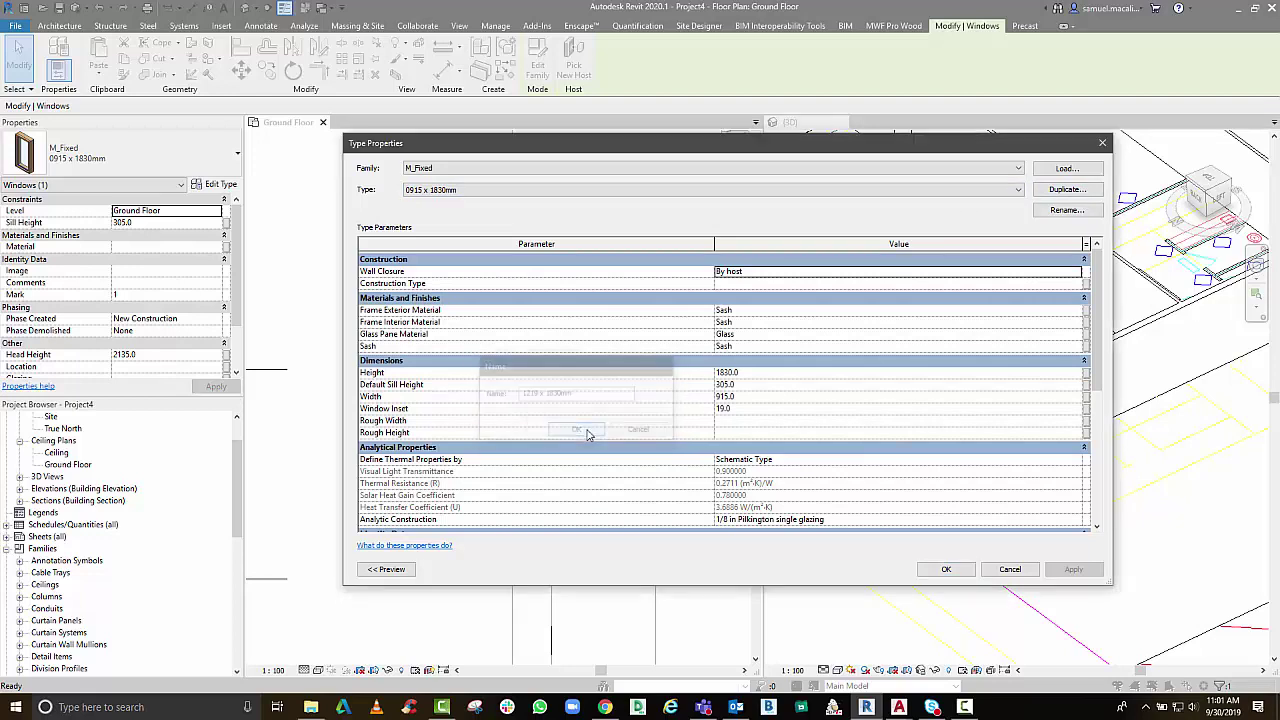
left_click(782, 397)
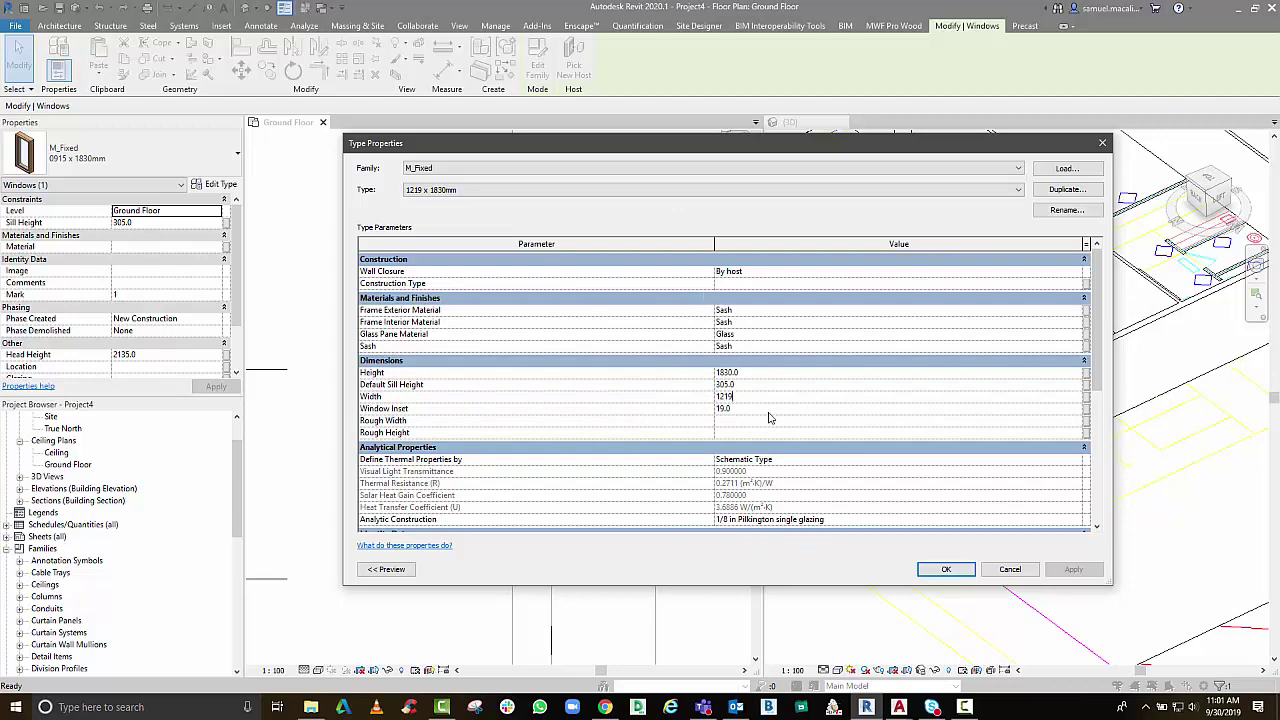
left_click(942, 569)
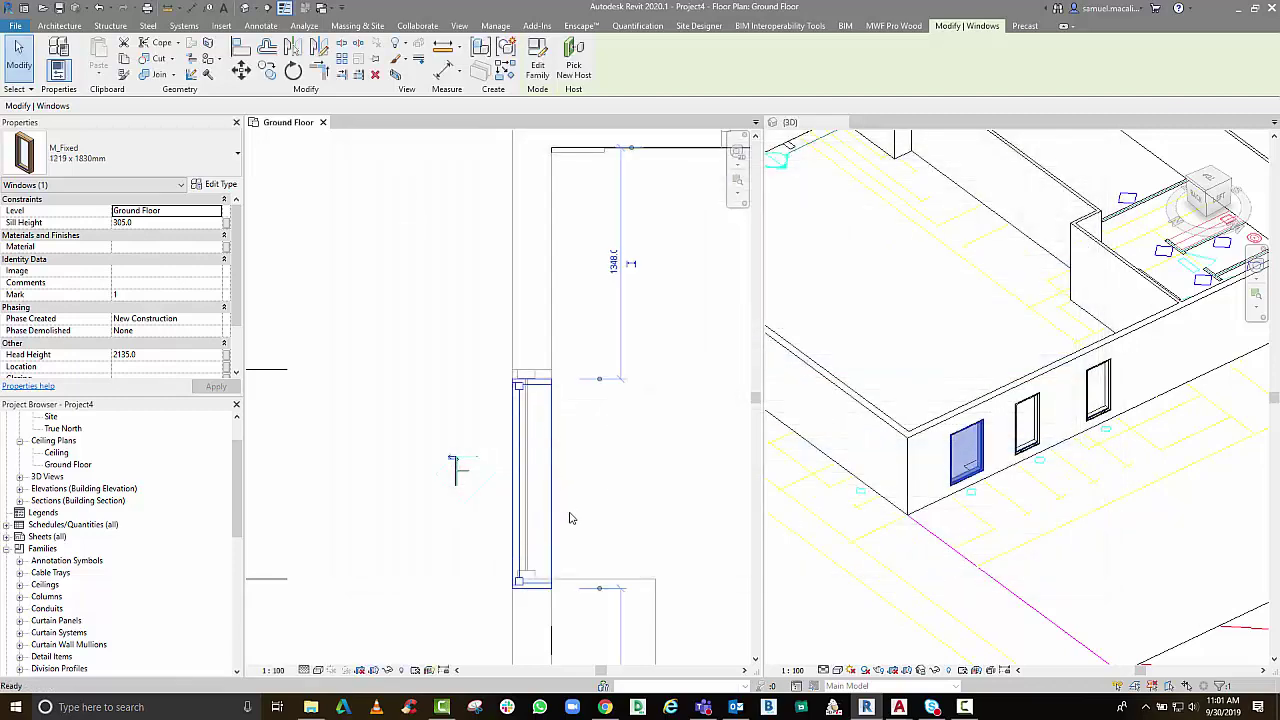
Reselect the widened window, try aligning it, then exit the Align tool
key("Escape")
left_click(537, 378)
scroll(537, 374, "up", 2)
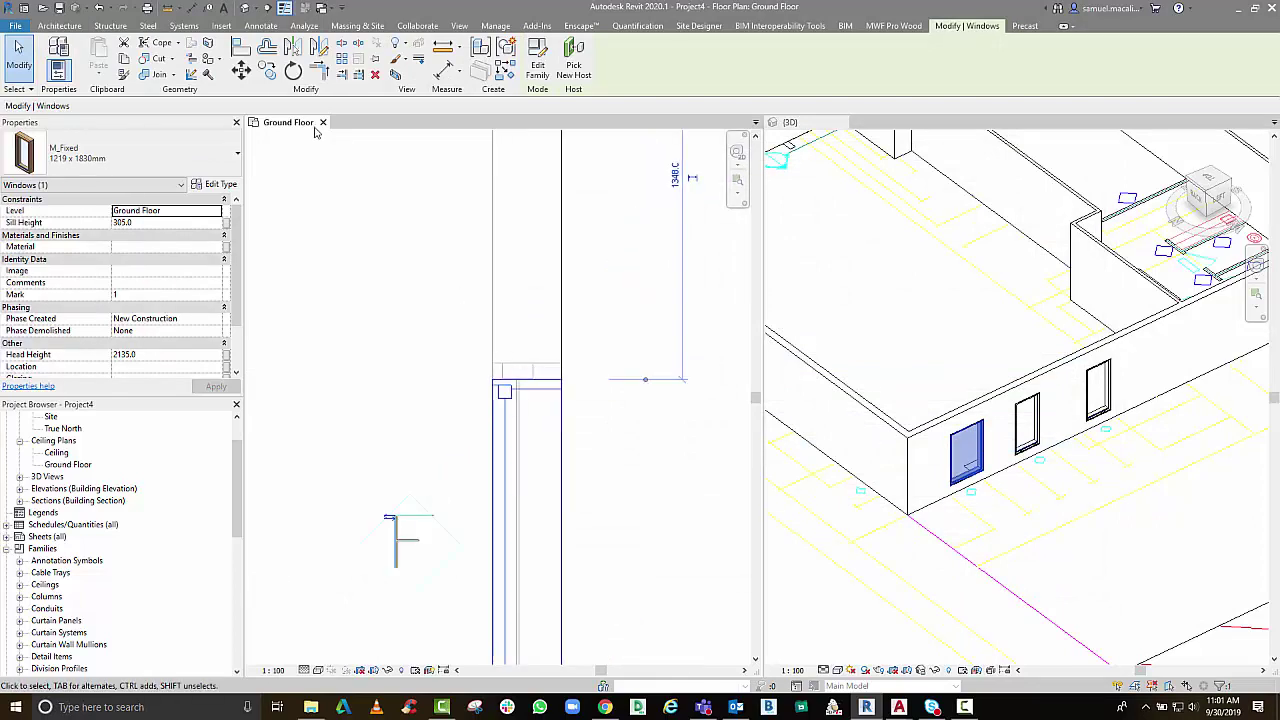
left_click(246, 50)
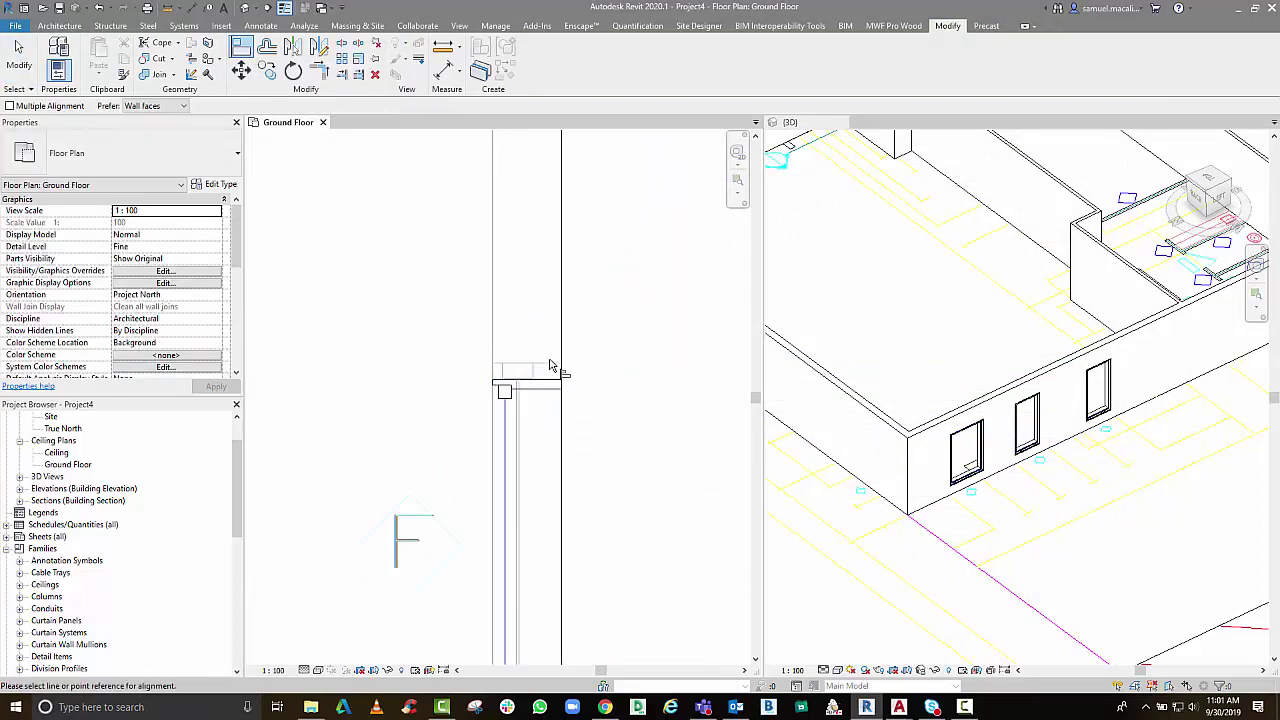
left_click(557, 368)
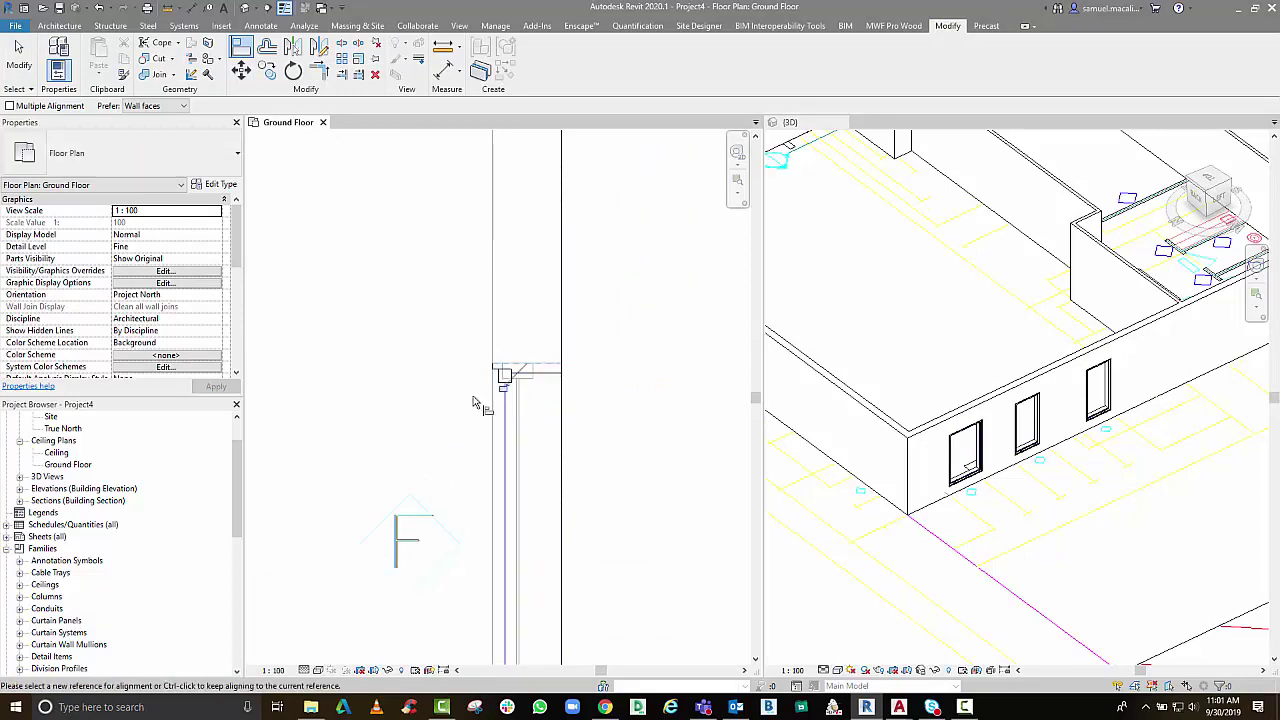
scroll(393, 391, "down", 3)
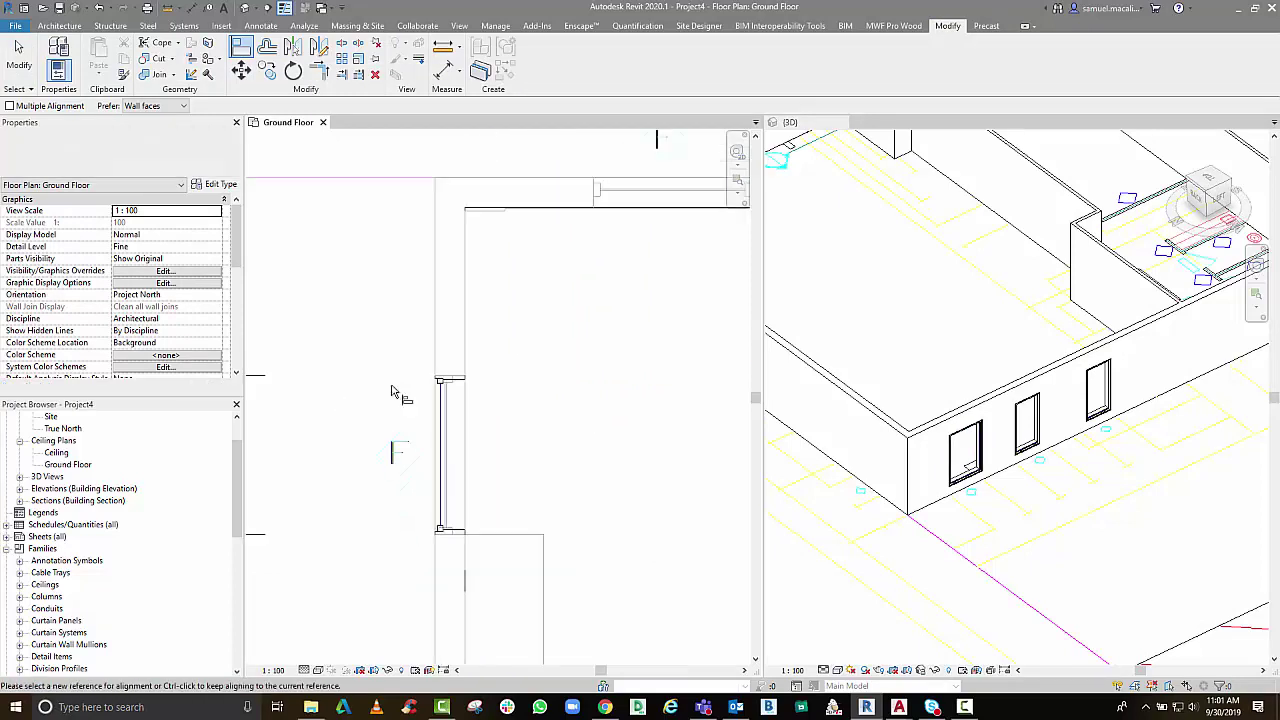
scroll(393, 391, "down", 2)
key("Escape")
key("Escape")
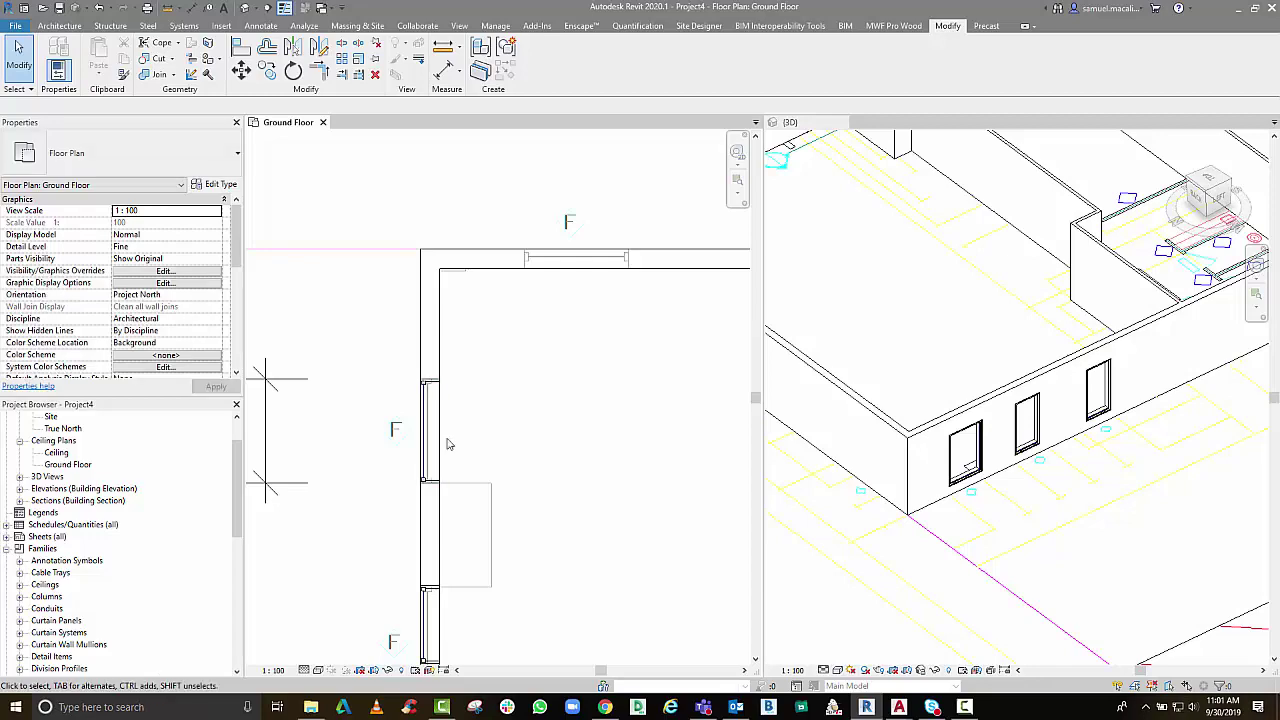
Bring the 1219 dimension into view and start Match Type with MA
middle_click_drag(450, 443, 580, 337)
scroll(600, 520, "up", 2)
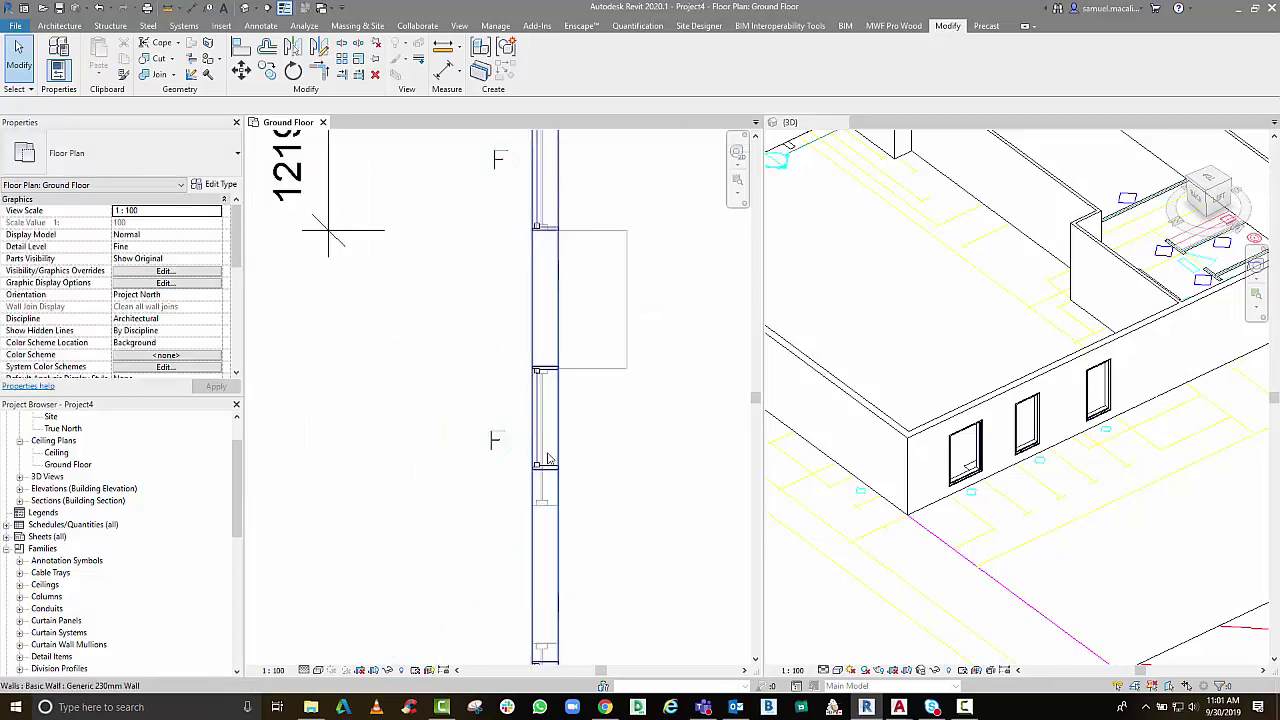
key("m")
key("a")
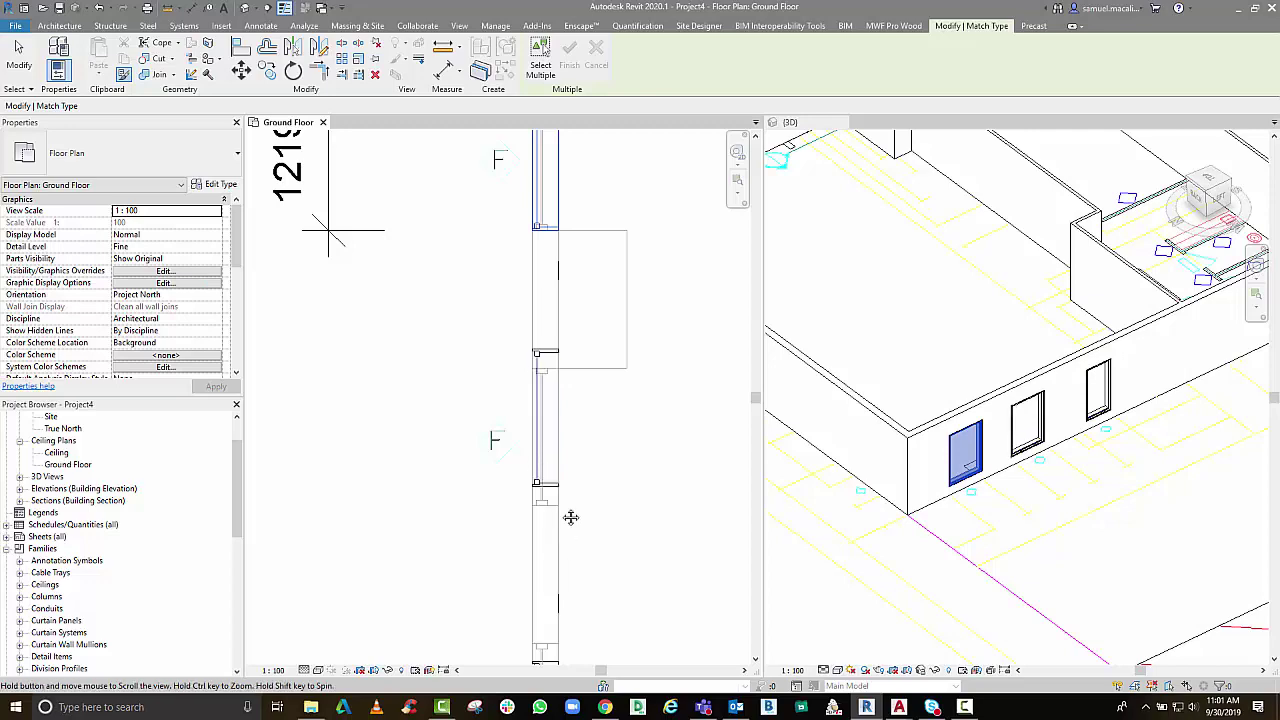
Match the left-wall windows to the 1219 x 1830mm type from the middle 3D window
middle_click_drag(571, 517, 514, 685)
key("Escape")
scroll(1008, 487, "up", 3)
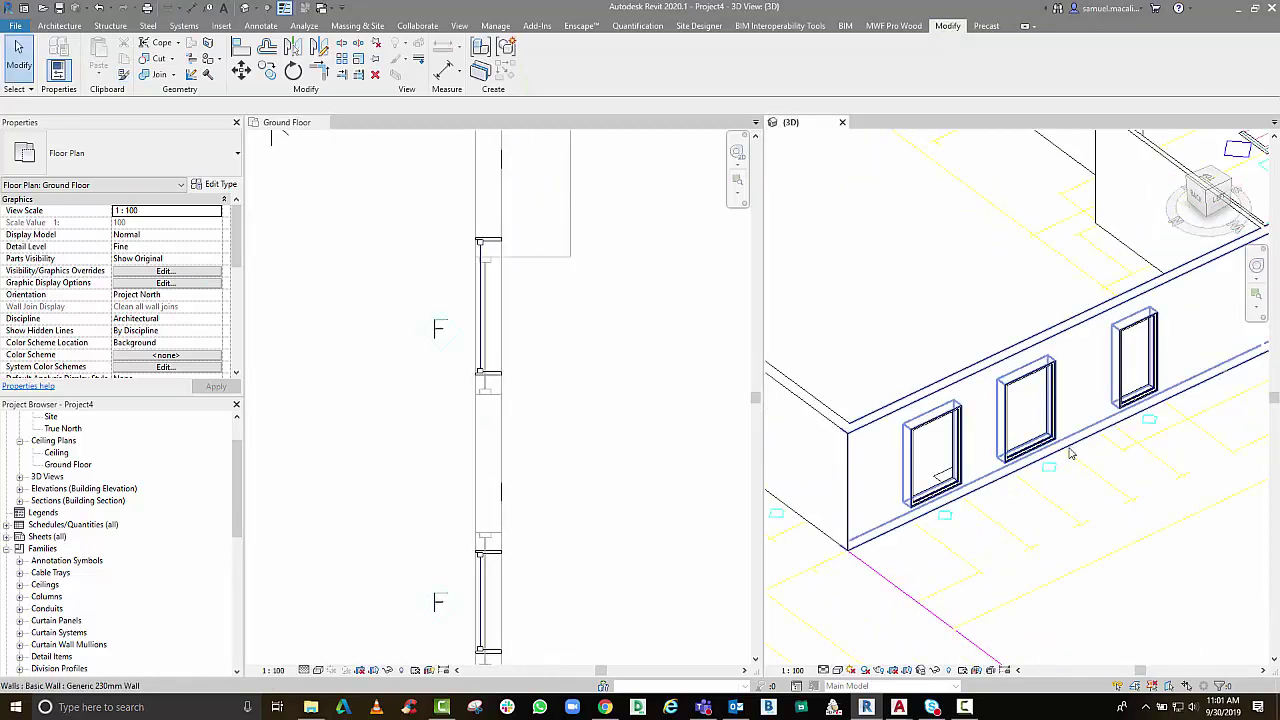
key("m")
key("a")
left_click(962, 440)
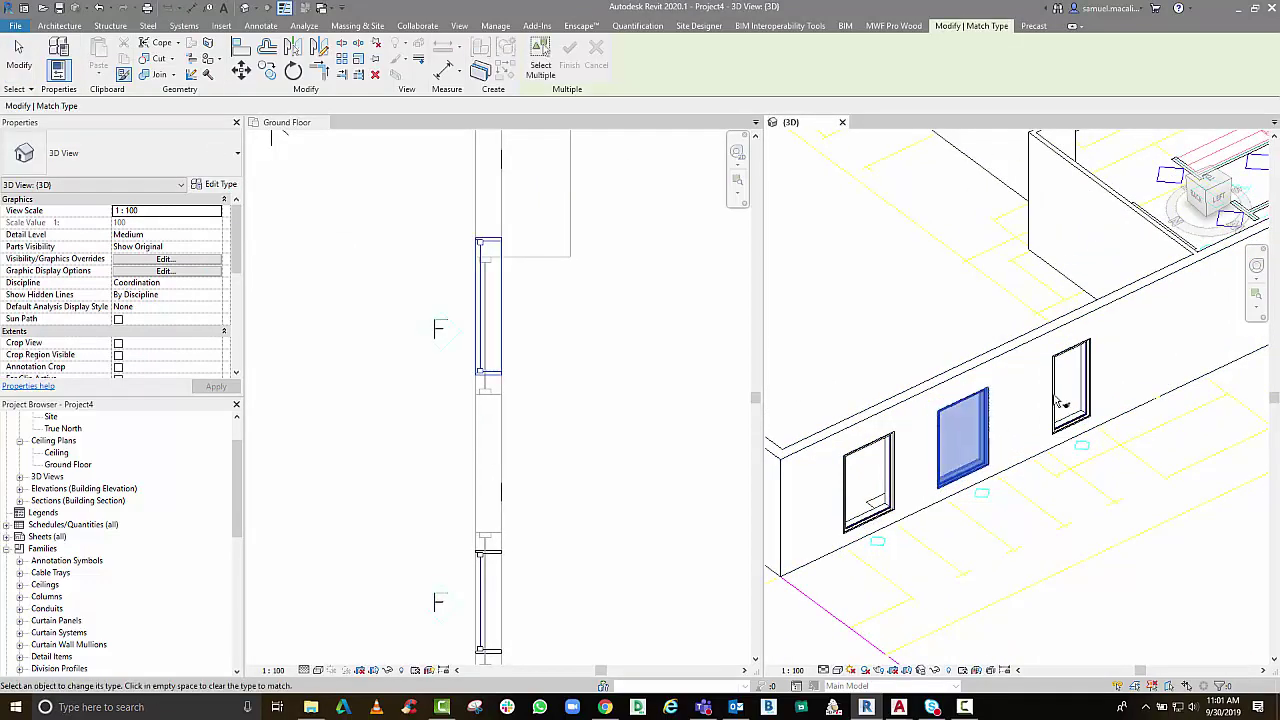
key("Escape")
key("Escape")
scroll(1029, 486, "down", 3)
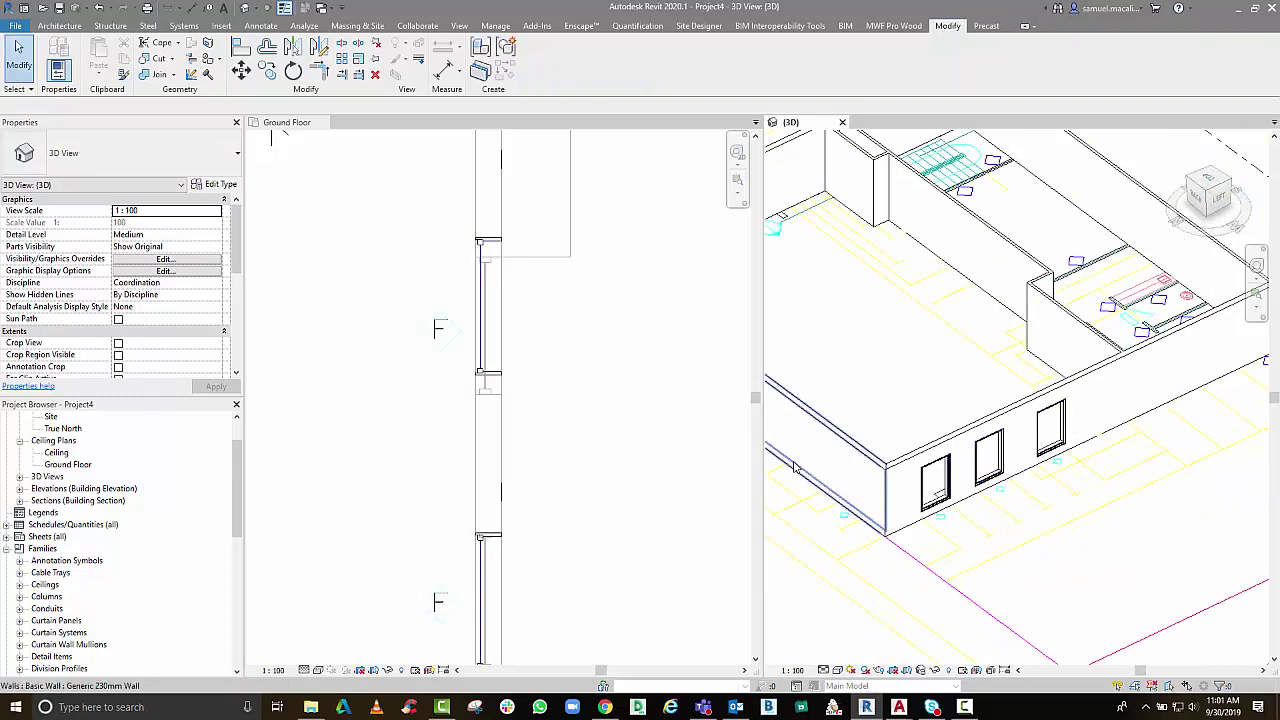
scroll(421, 452, "down", 2)
Activate the Ground Floor plan and move a window to a new spot with MV
left_click(403, 429)
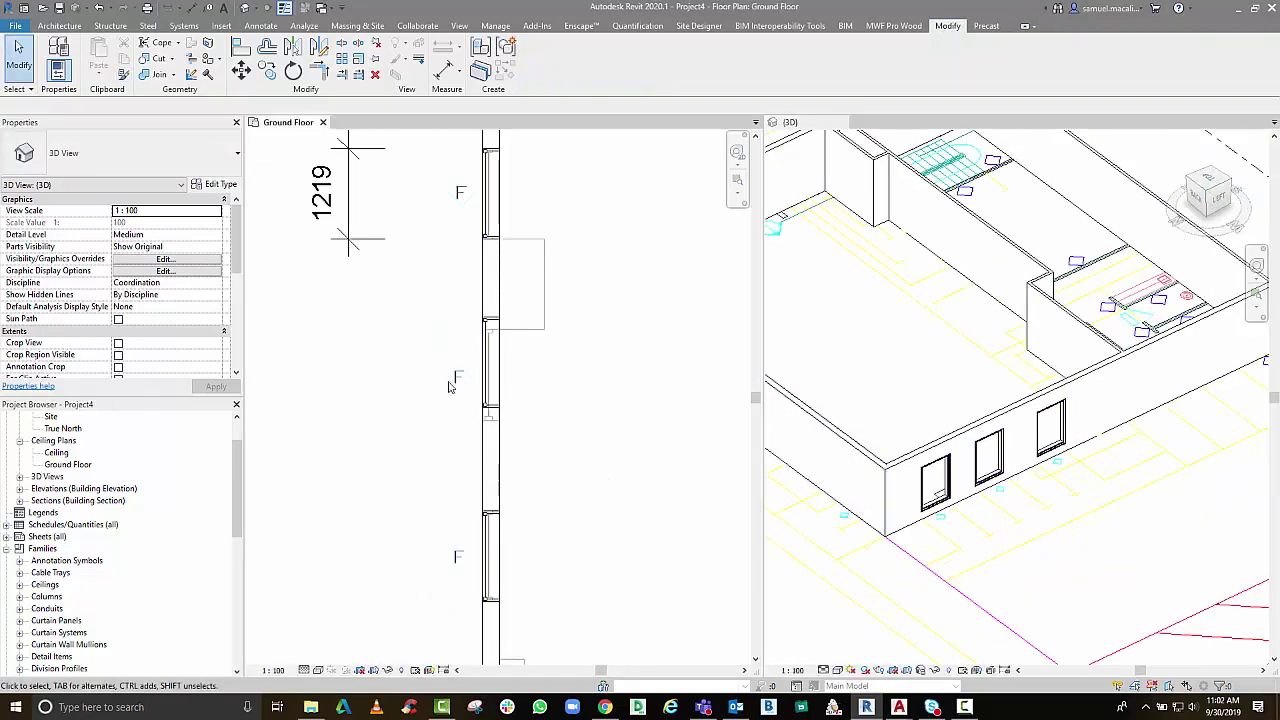
left_click(488, 318)
scroll(490, 321, "up", 3)
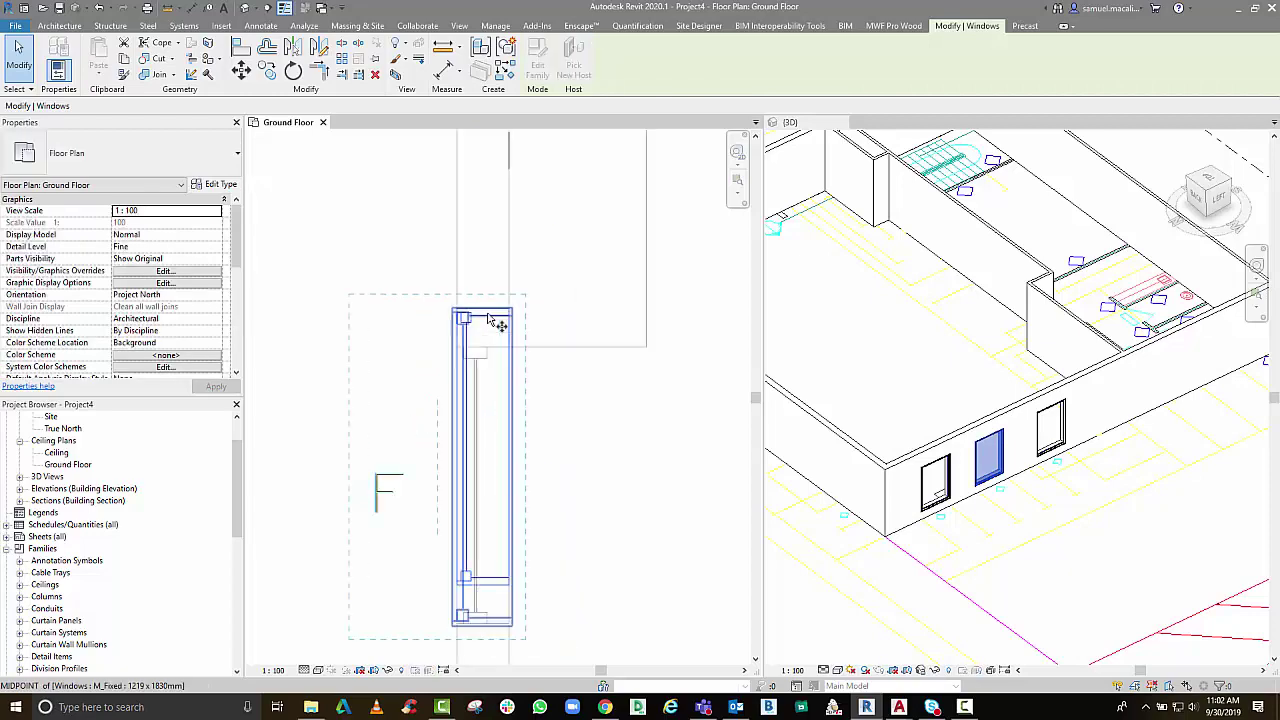
key("m")
key("v")
left_click(513, 341)
scroll(543, 314, "down", 3)
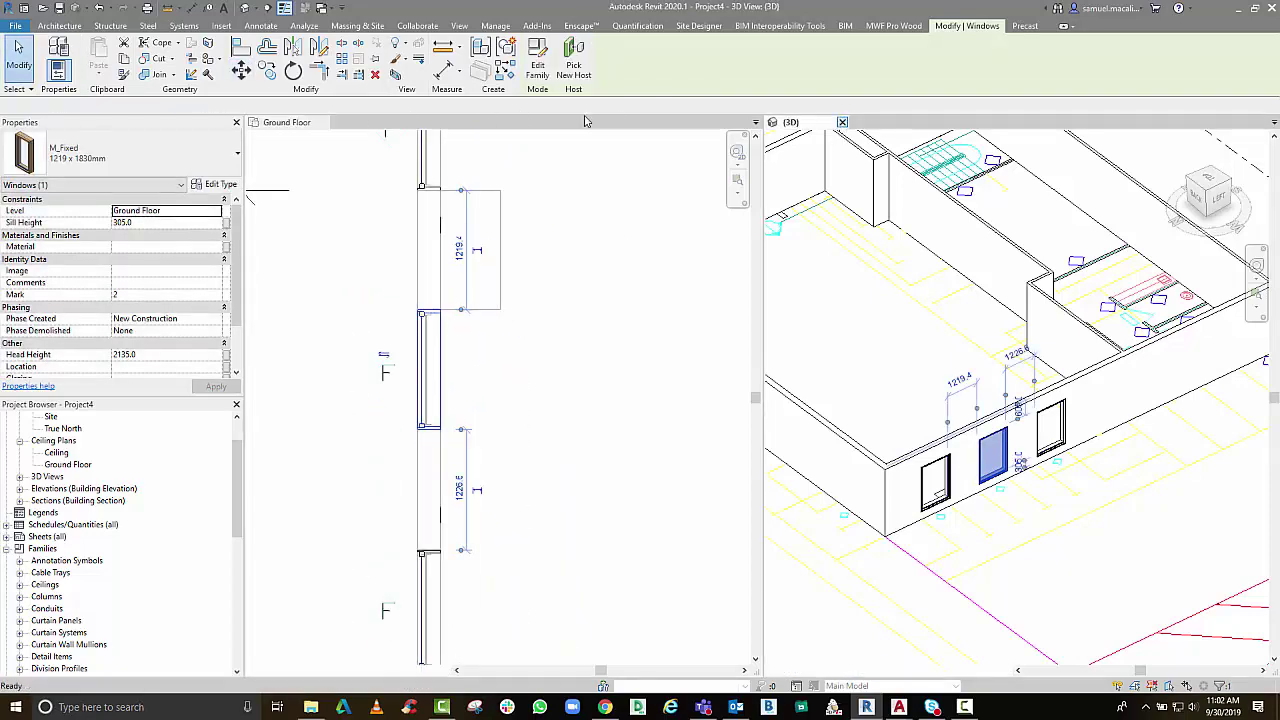
Close the 3D view and drag the next window down along the left wall
left_click(842, 122)
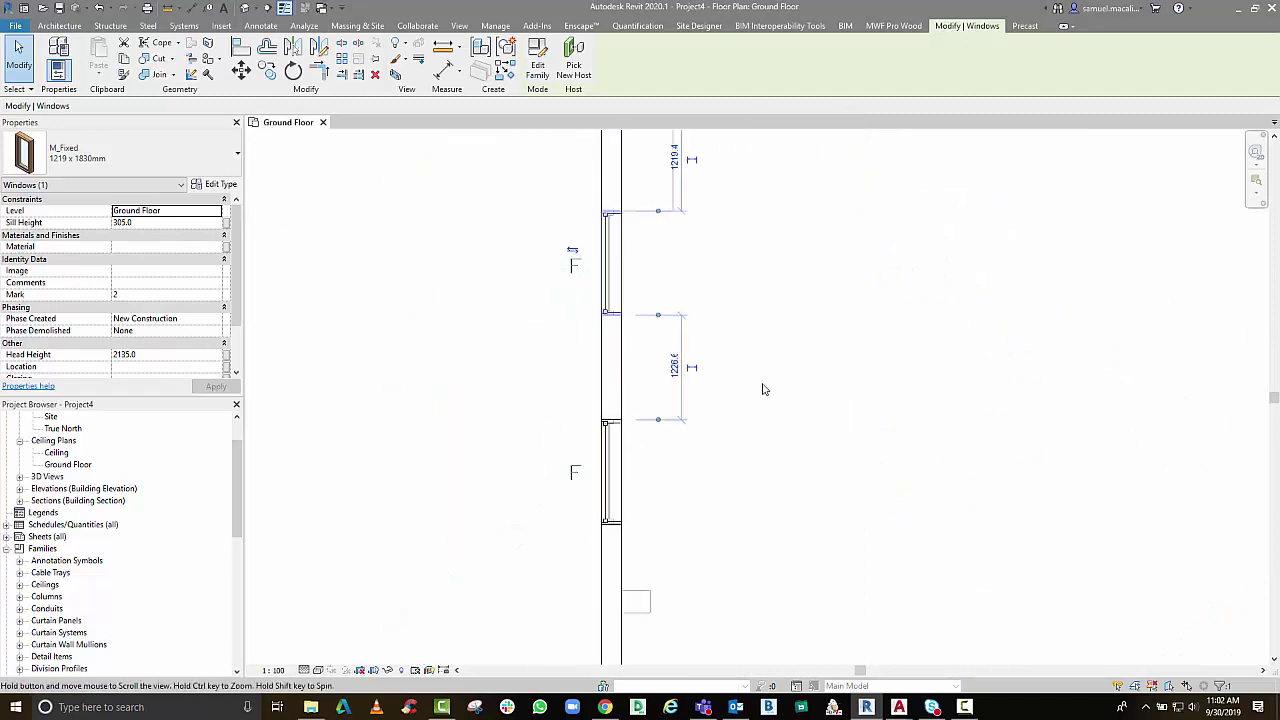
middle_click_drag(655, 475, 805, 565)
key("Escape")
left_click(608, 457)
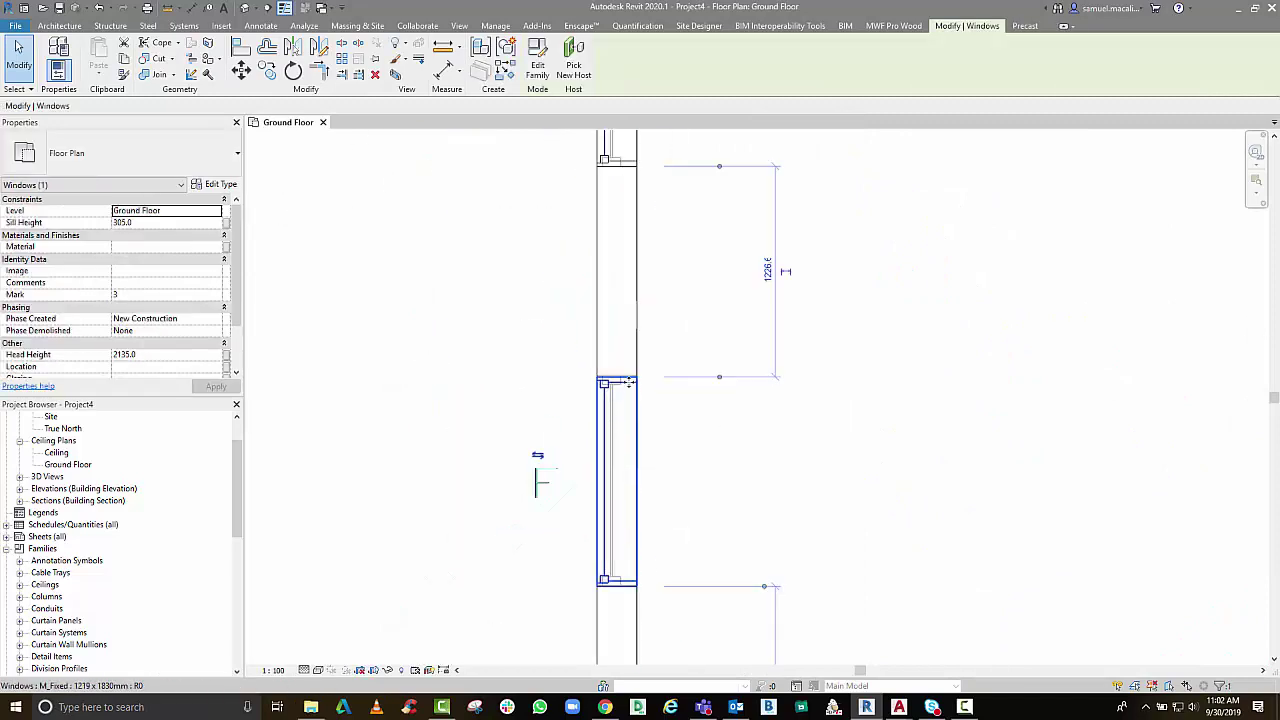
scroll(618, 425, "up", 5)
left_click_drag(624, 384, 622, 492)
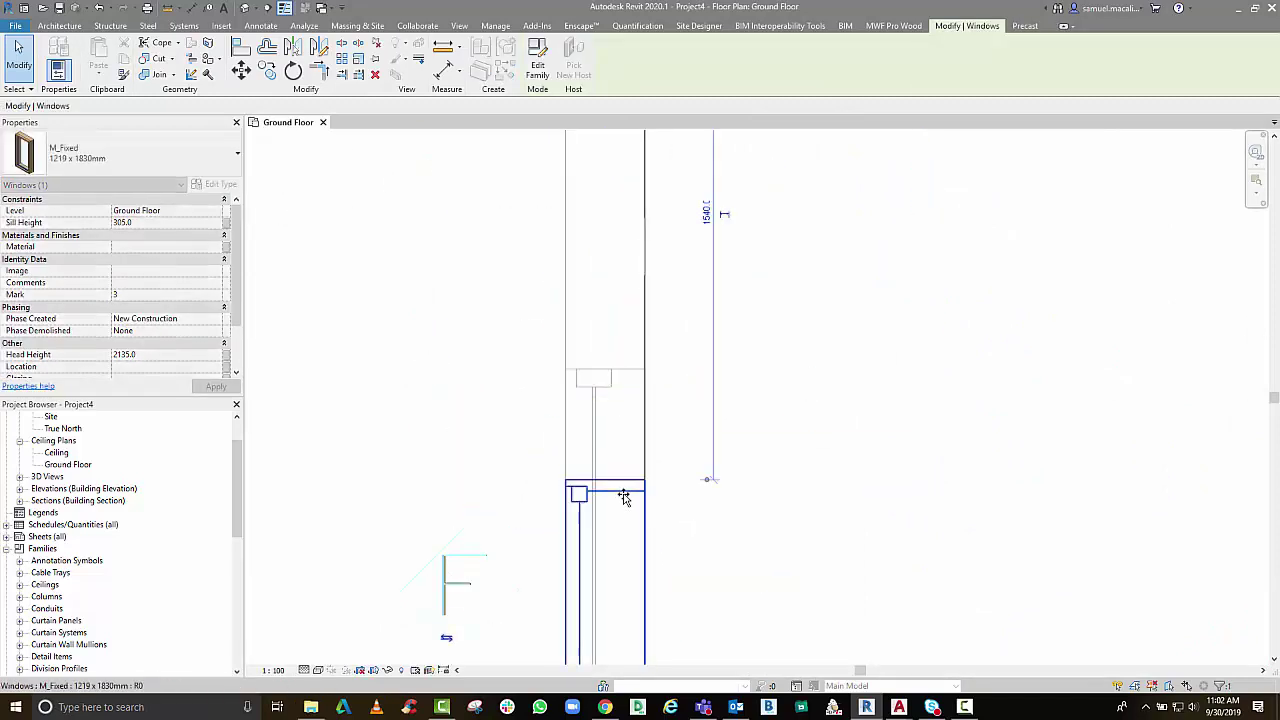
Align that window's edge to the reference line using AL
key("a")
key("l")
left_click(634, 376)
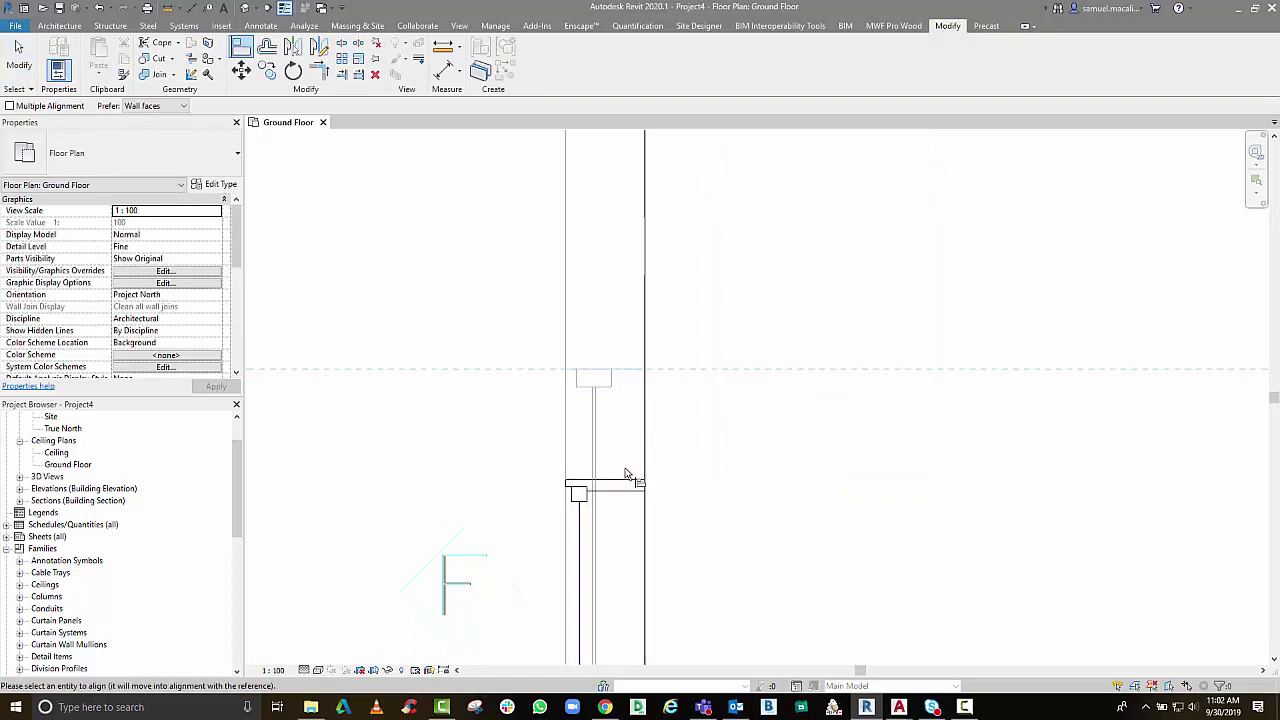
left_click(626, 484)
scroll(626, 484, "down", 3)
key("Escape")
key("Escape")
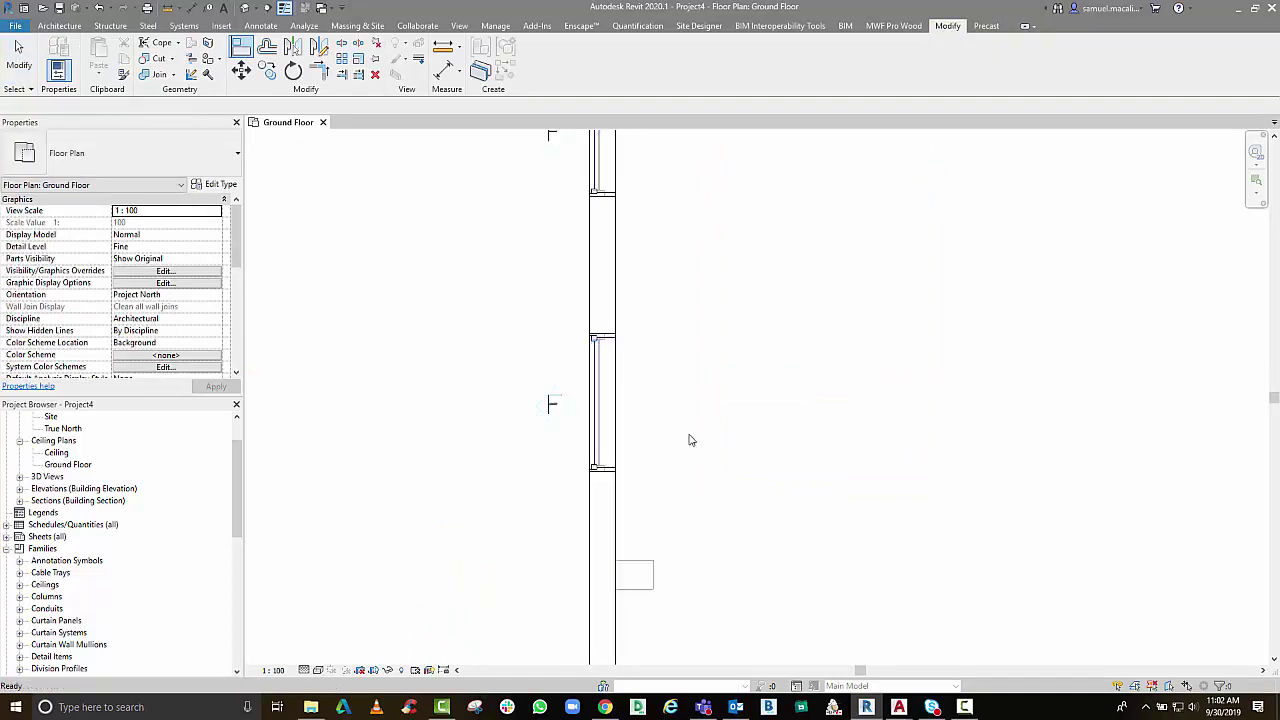
scroll(686, 437, "down", 3)
Window-select the three left-wall windows of room 204 and open the selection filter
middle_click_drag(943, 420, 577, 461)
scroll(577, 461, "down", 1)
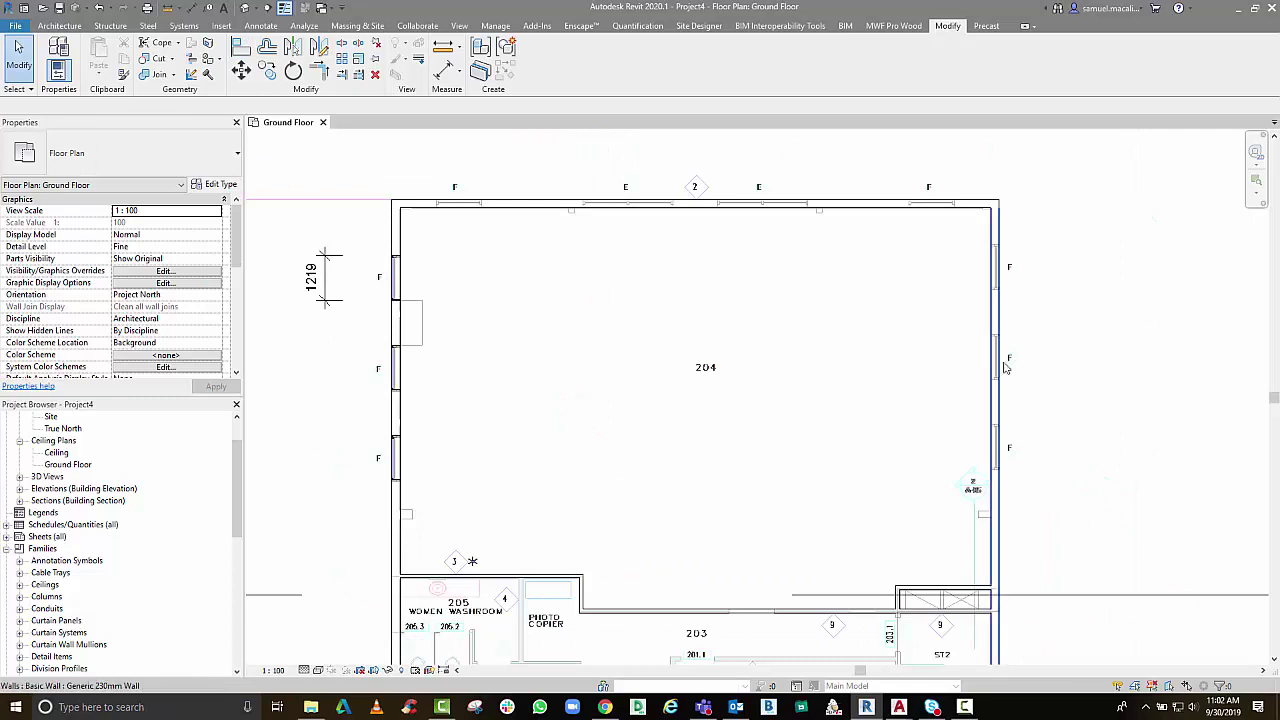
left_click_drag(362, 234, 431, 496)
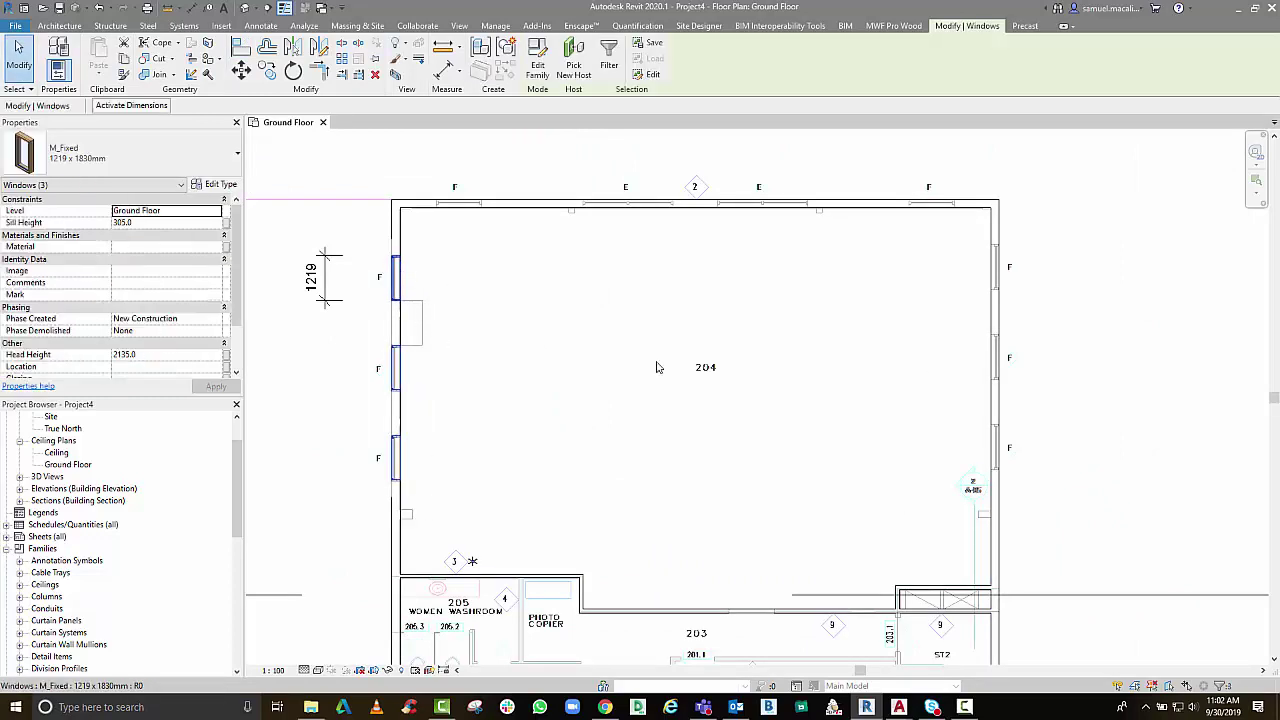
left_click(1222, 686)
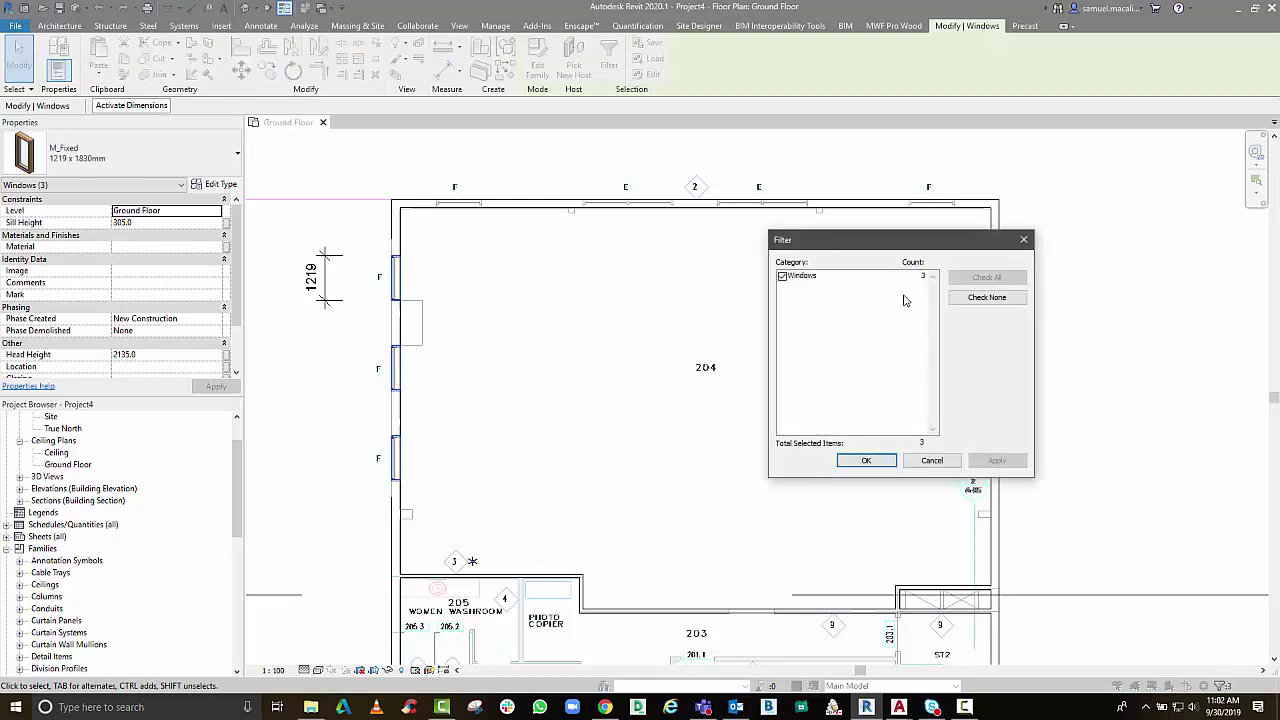
Mirror-copy the three windows onto the right wall about an axis through the top wall's midpoint
left_click(866, 461)
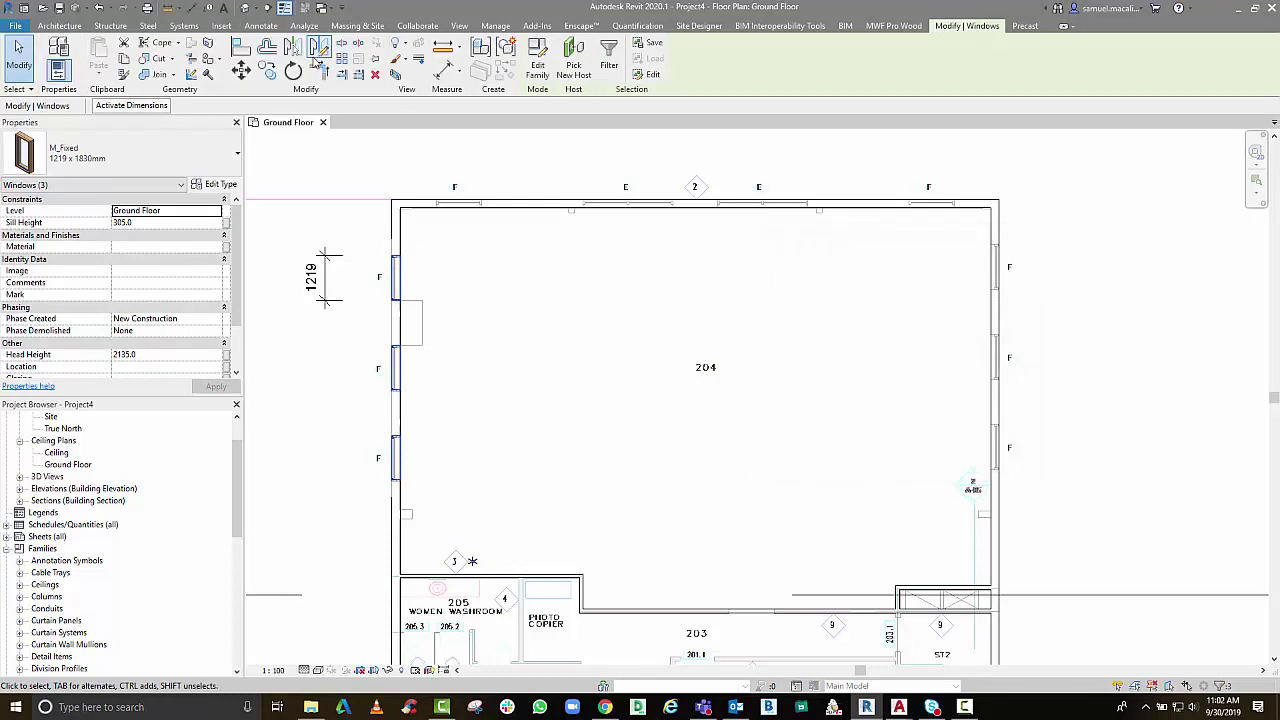
left_click(317, 52)
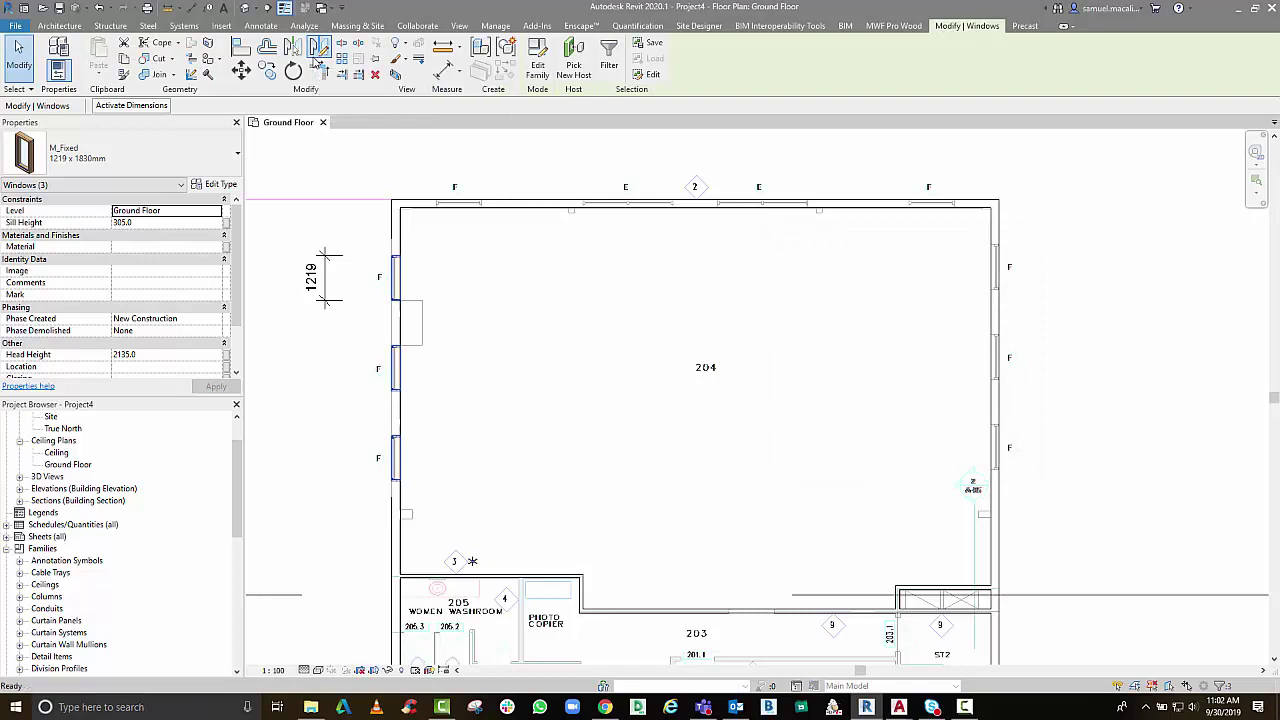
left_click(694, 209)
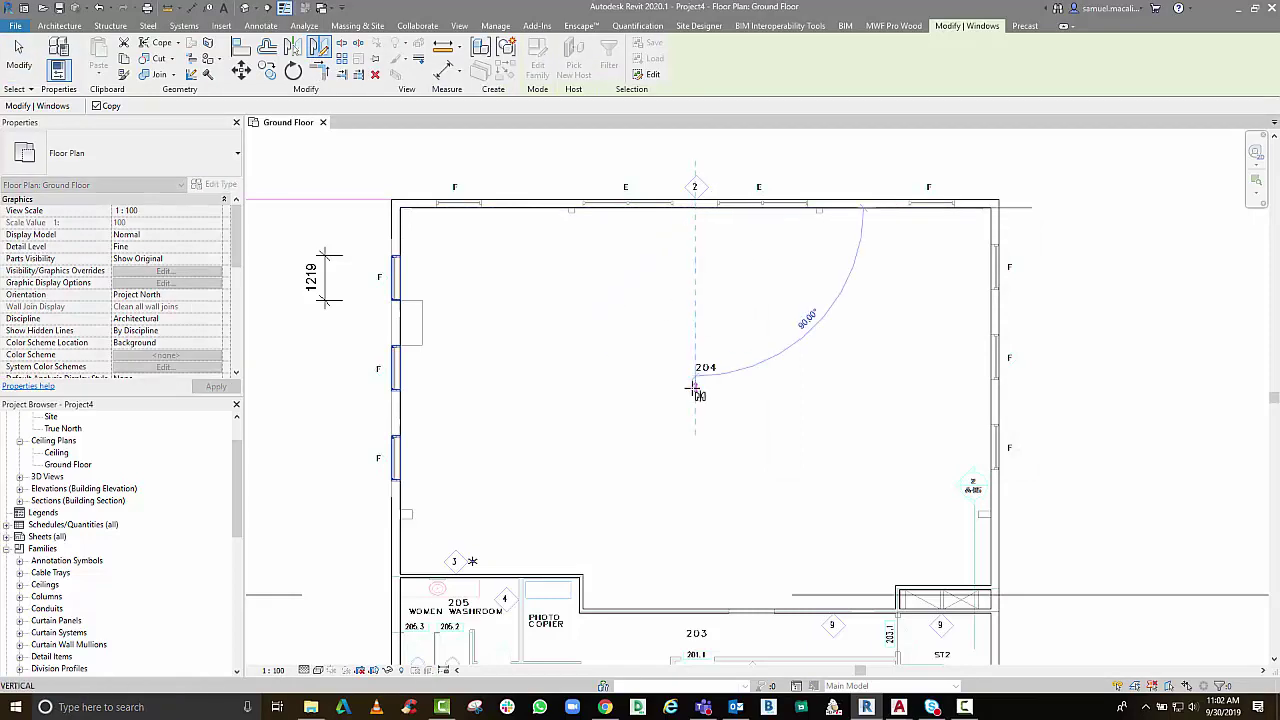
left_click(690, 428)
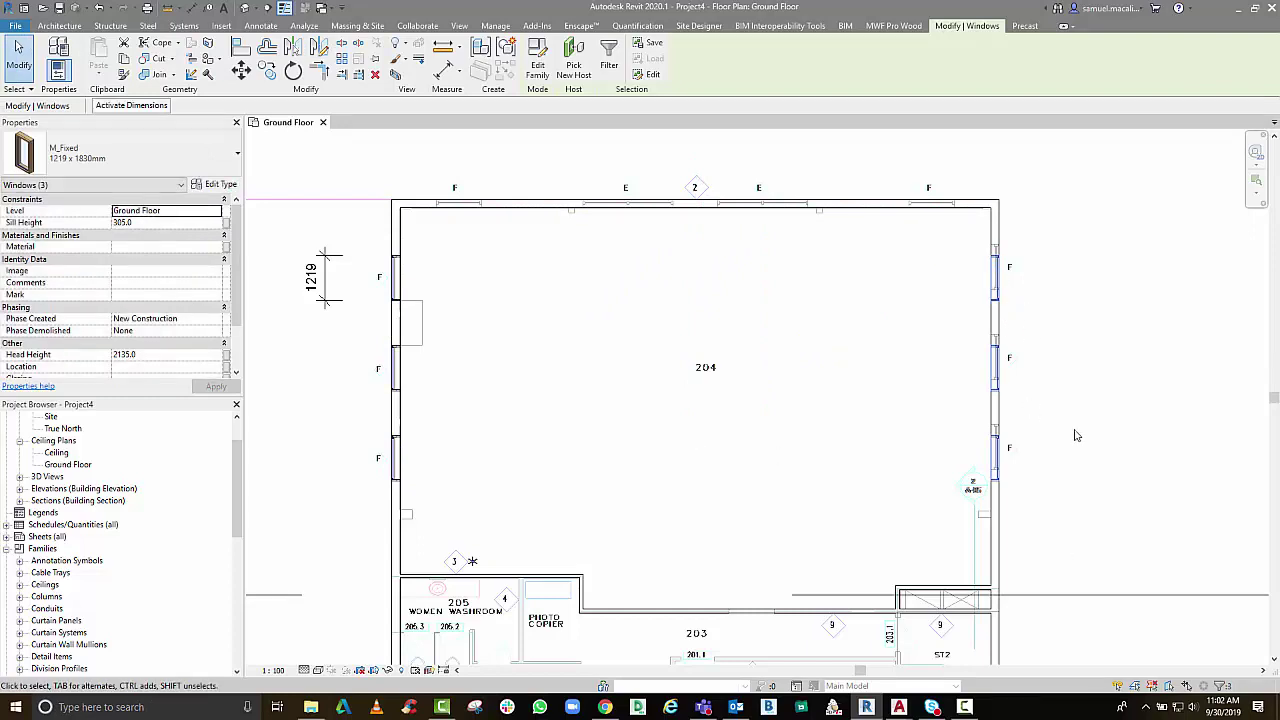
key("Escape")
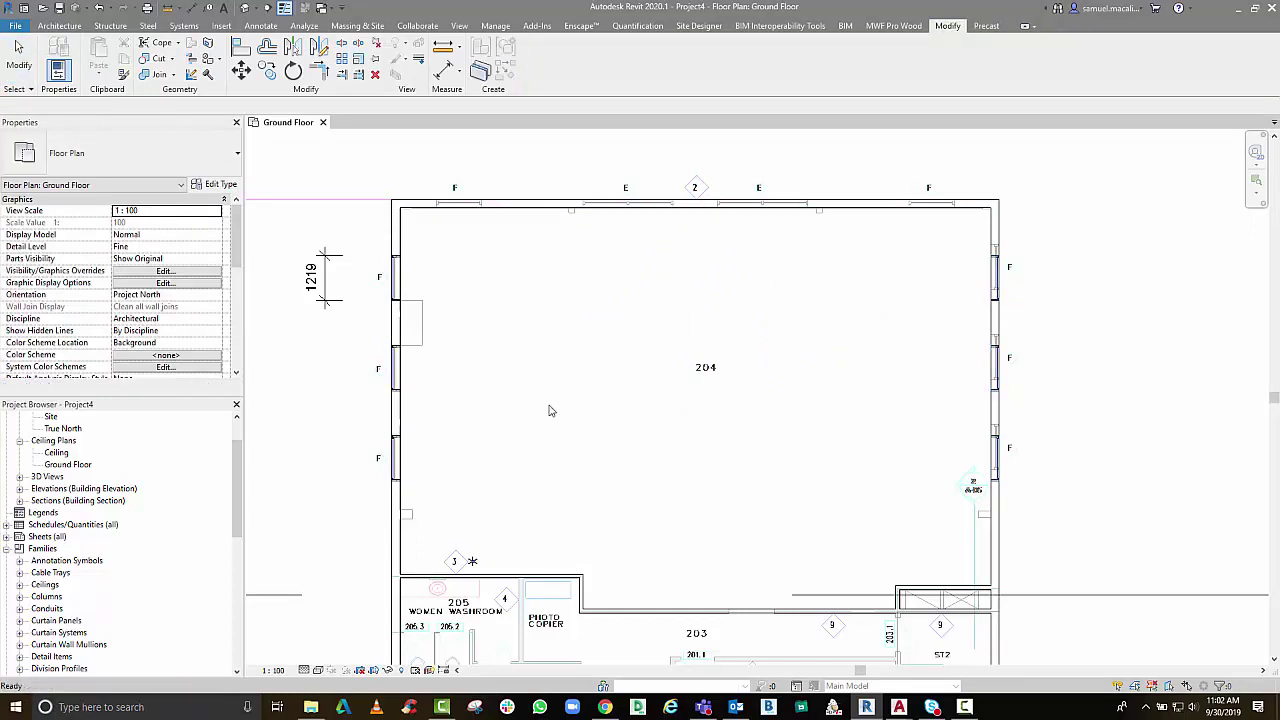
Move the three right-wall windows about 304 mm up the wall
middle_click_drag(761, 386, 522, 407)
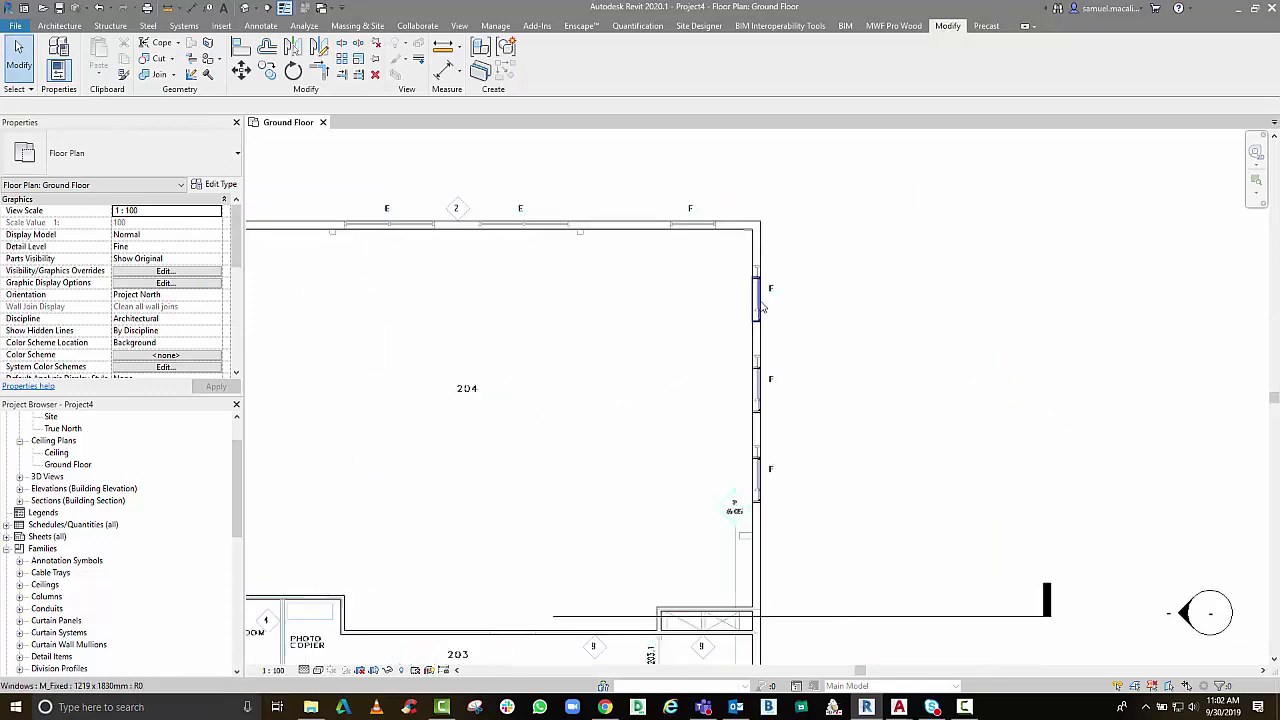
left_click_drag(729, 271, 786, 543)
scroll(745, 275, "up", 2)
key("m")
key("v")
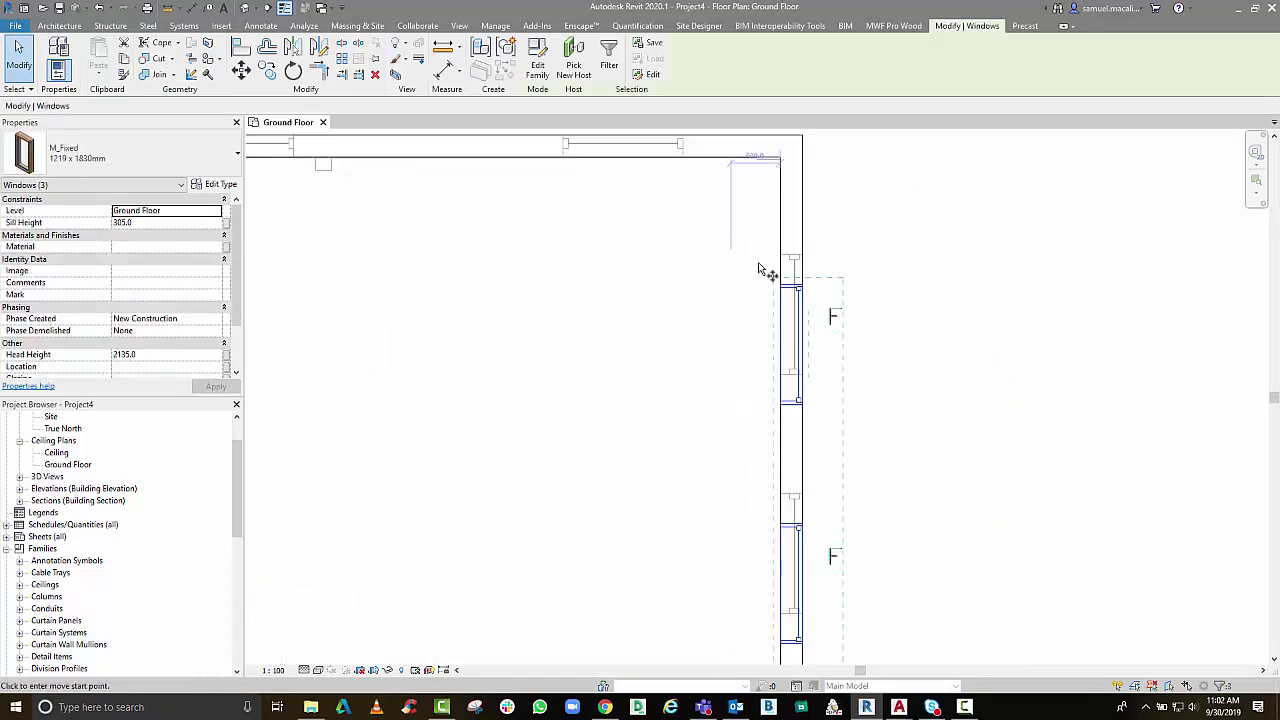
scroll(765, 266, "up", 4)
left_click(766, 343)
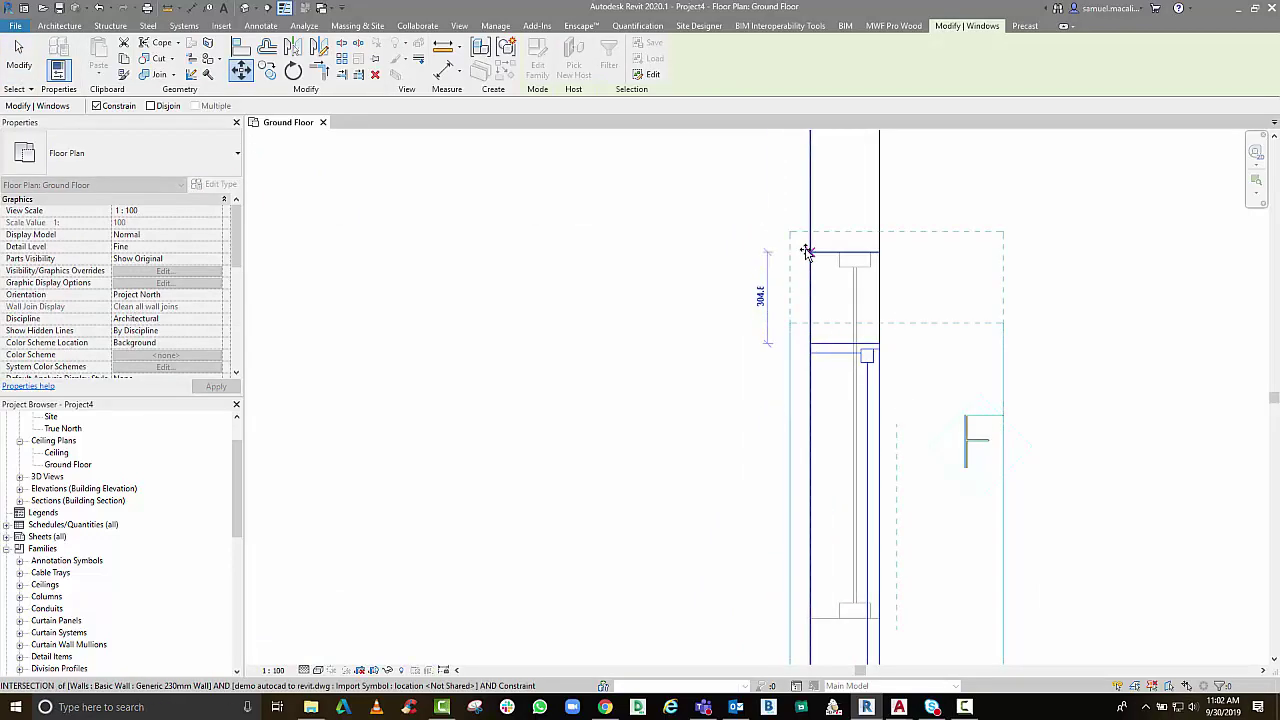
left_click(808, 256)
scroll(680, 360, "down", 3)
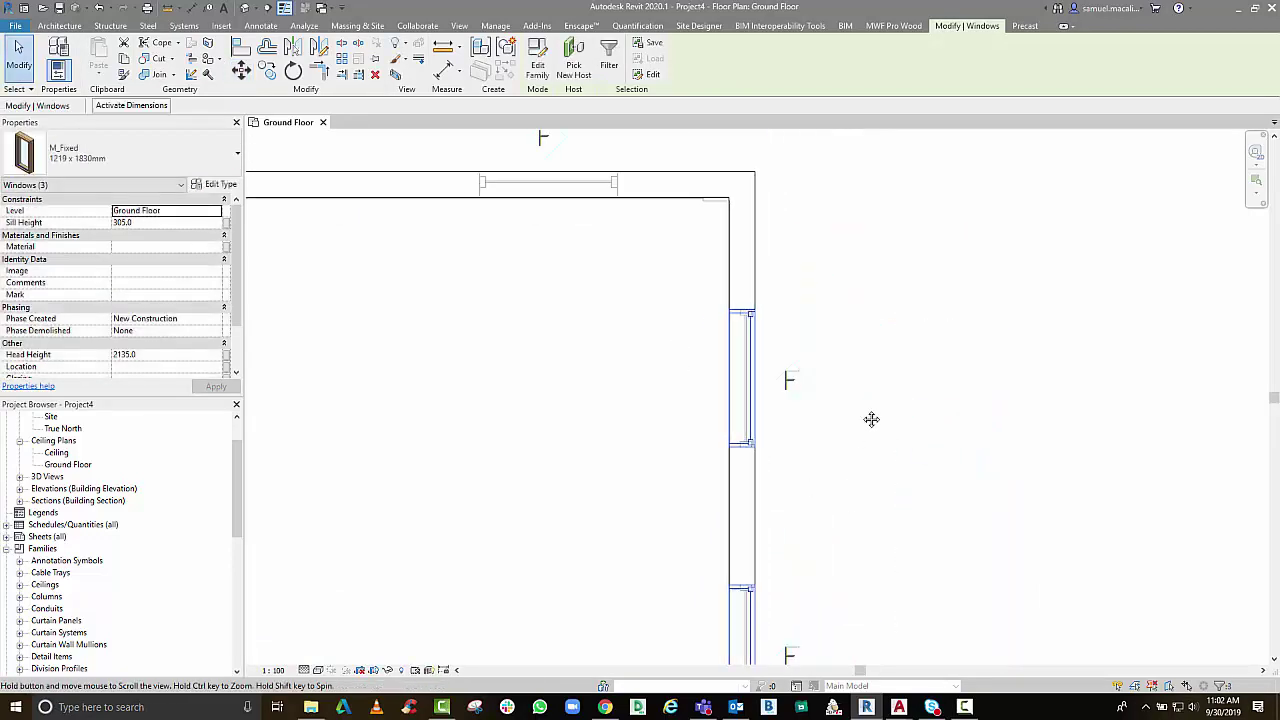
scroll(854, 393, "down", 2)
scroll(766, 400, "down", 1)
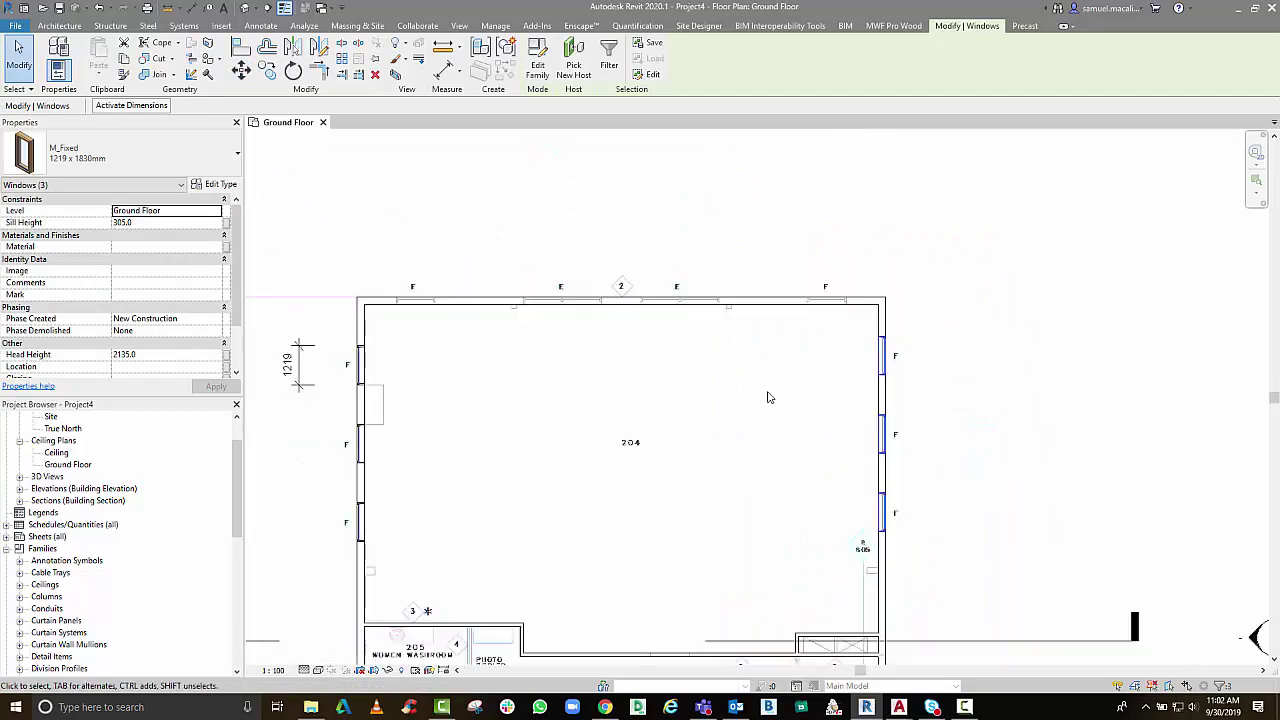
key("Escape")
middle_click_drag(766, 397, 714, 329)
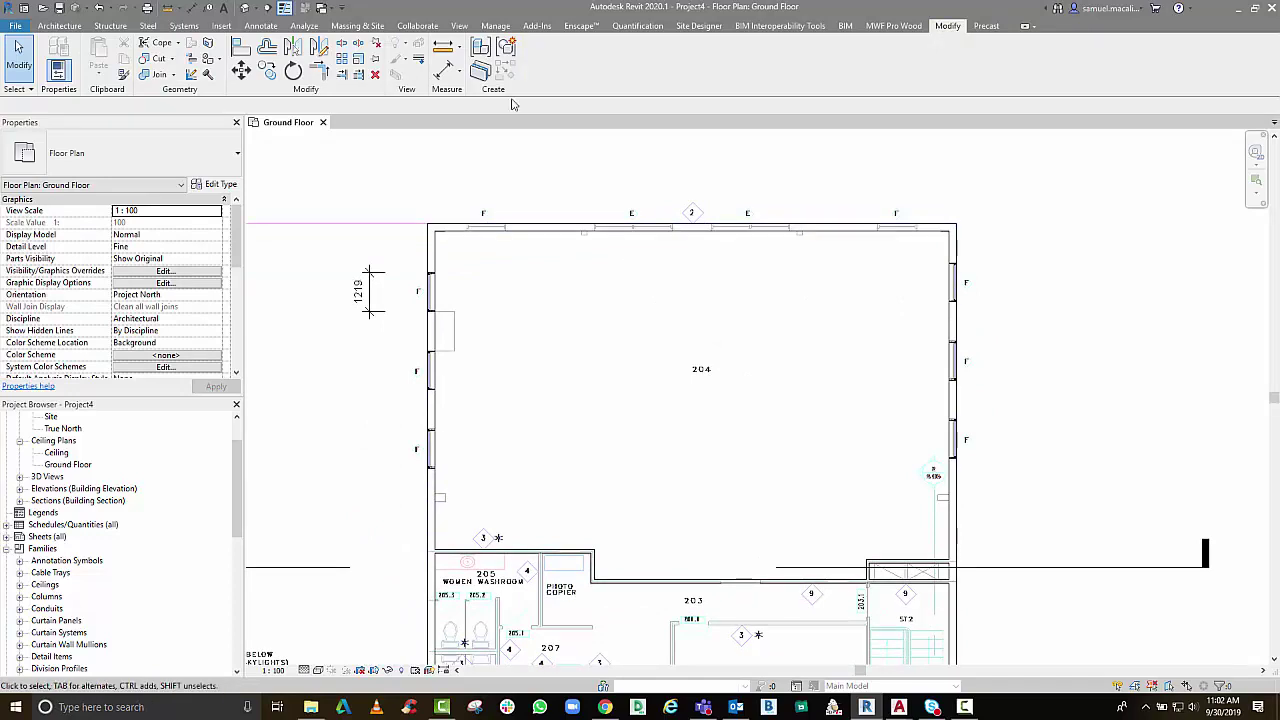
Start the Window tool, open Load Family, and go up to the Australia library folder
left_click(228, 27)
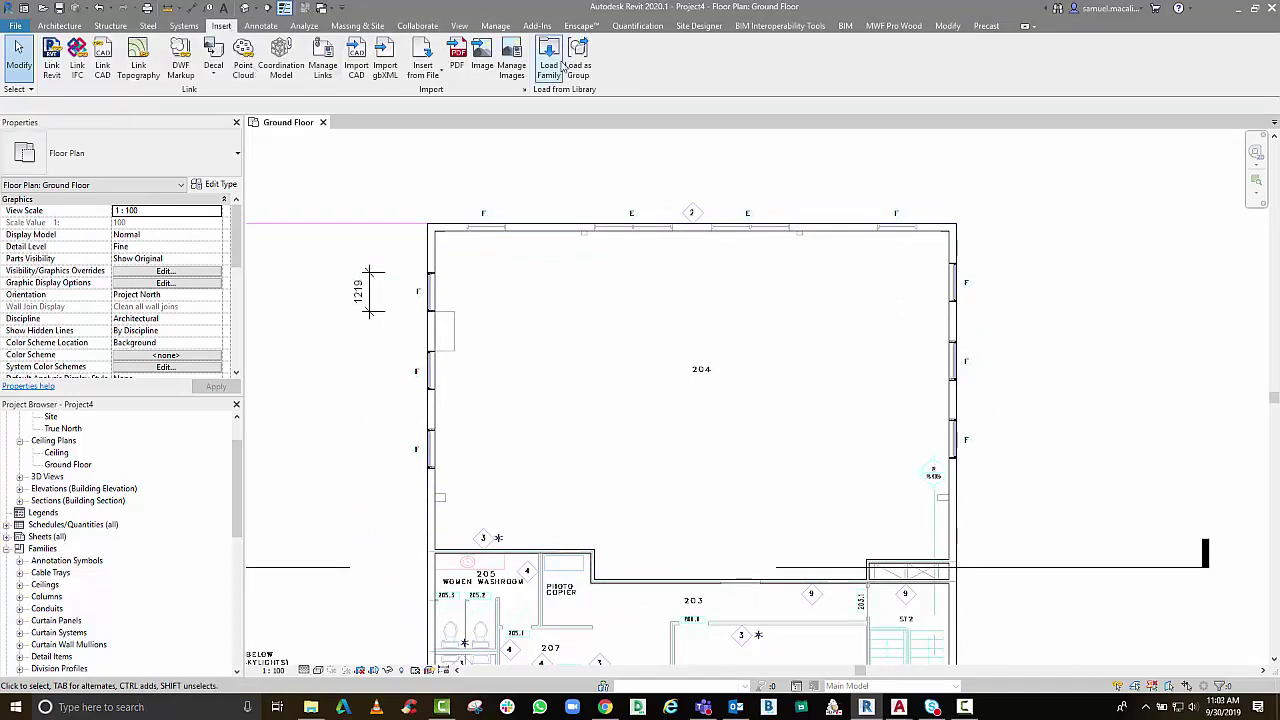
left_click(61, 26)
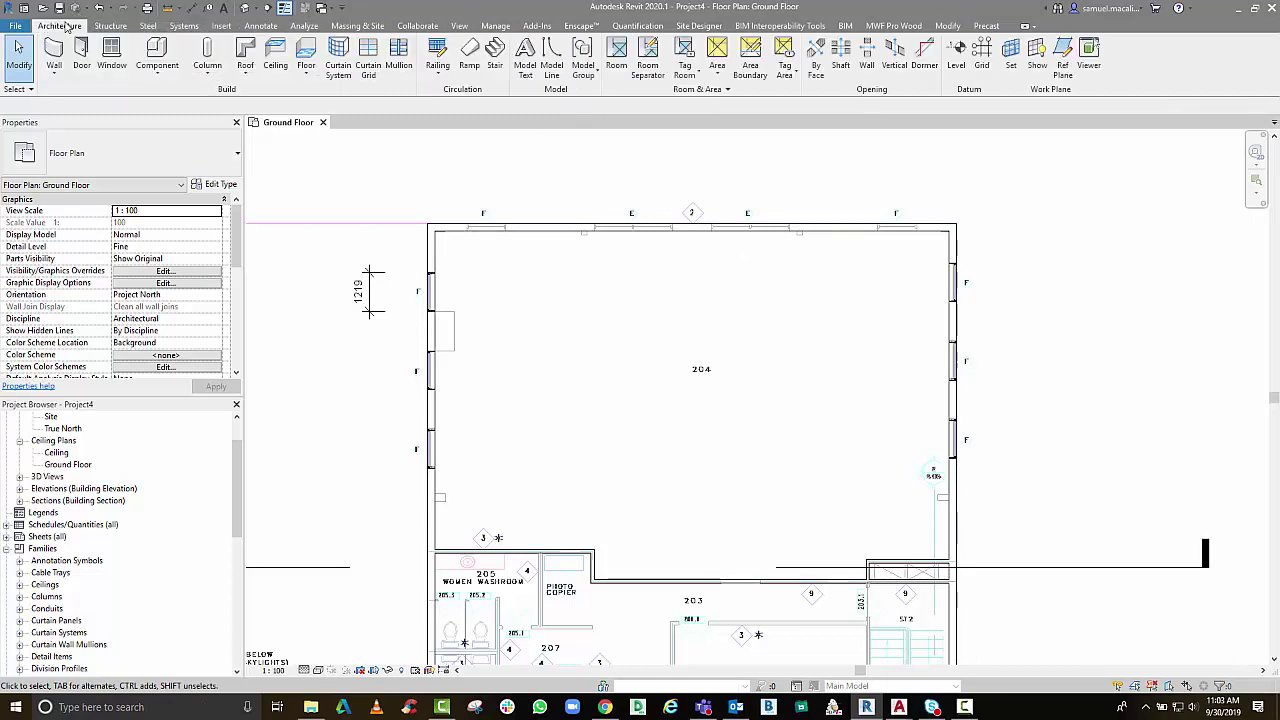
left_click(110, 67)
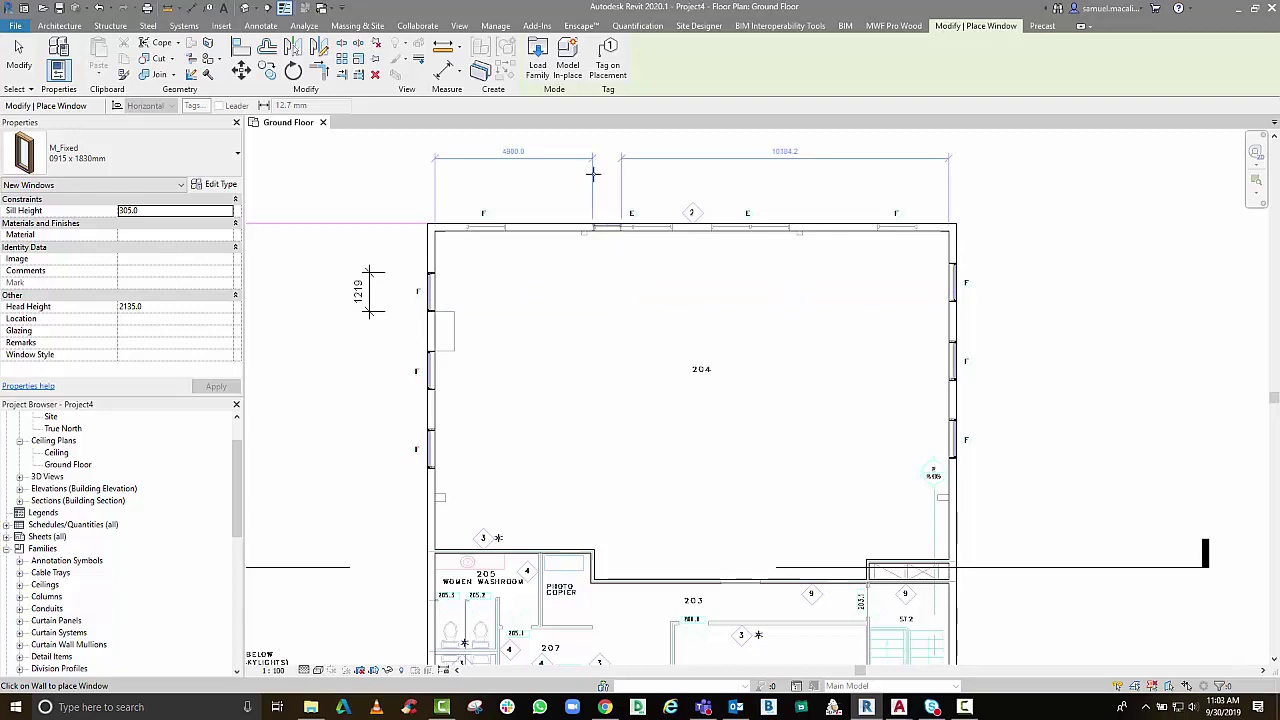
left_click(537, 70)
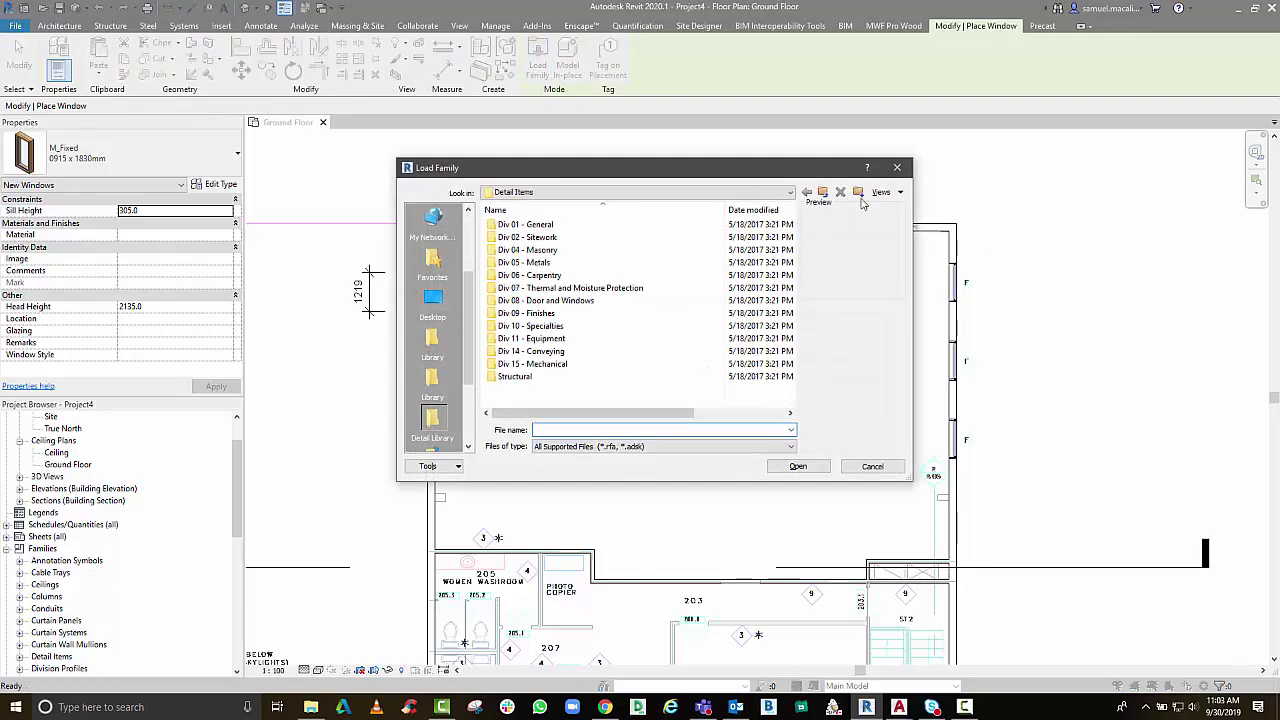
left_click(822, 191)
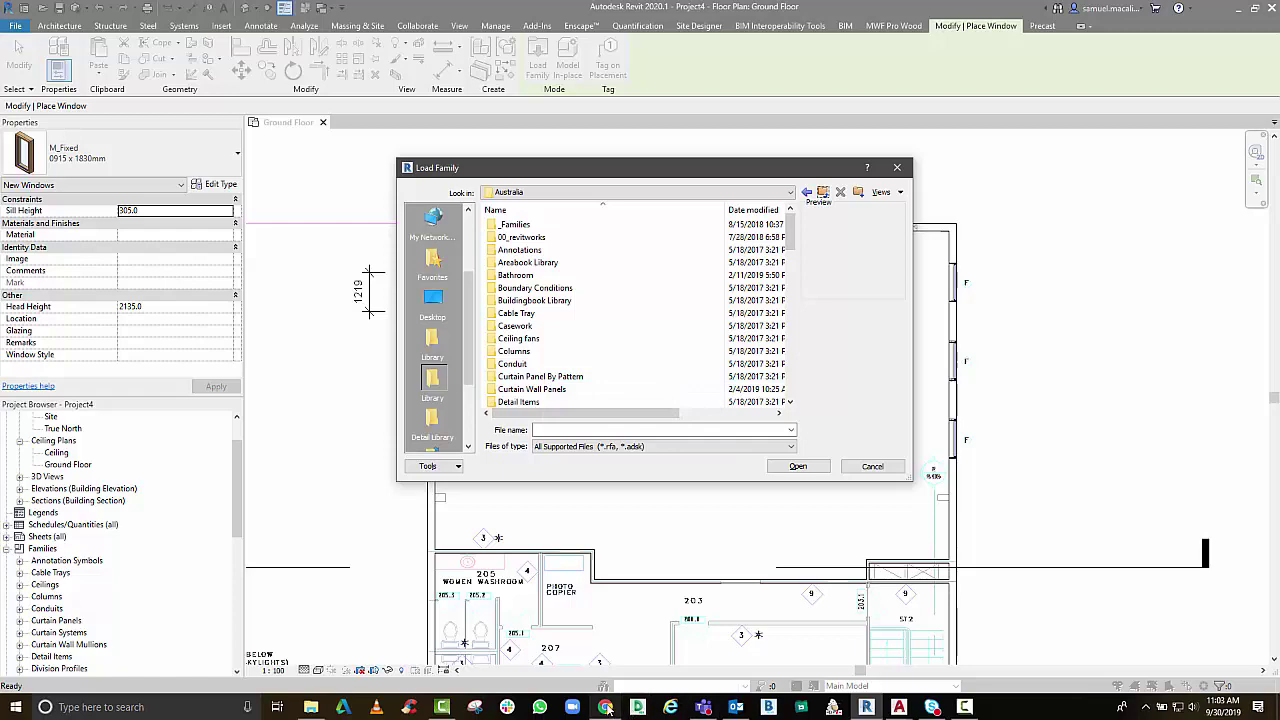
In Chrome, search 'autodesk akn' and open the Autodesk Knowledge Network home page
mouse_move(607, 709)
left_click(606, 648)
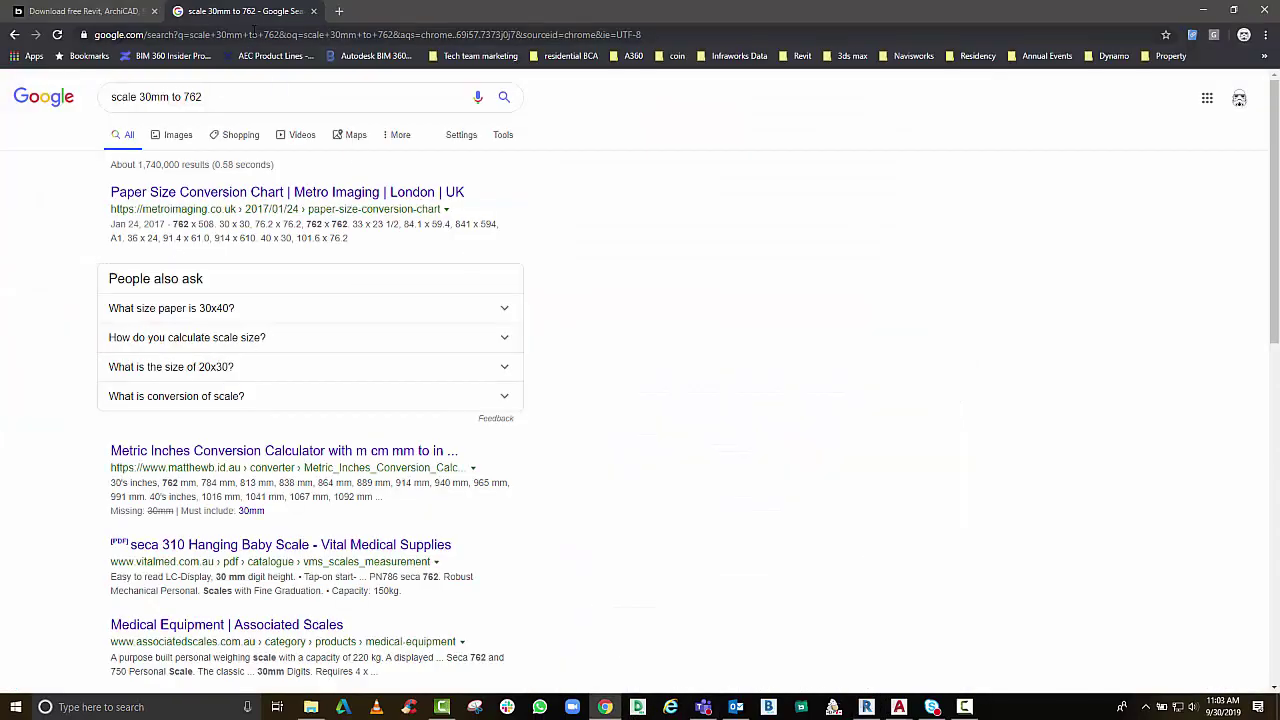
left_click(359, 34)
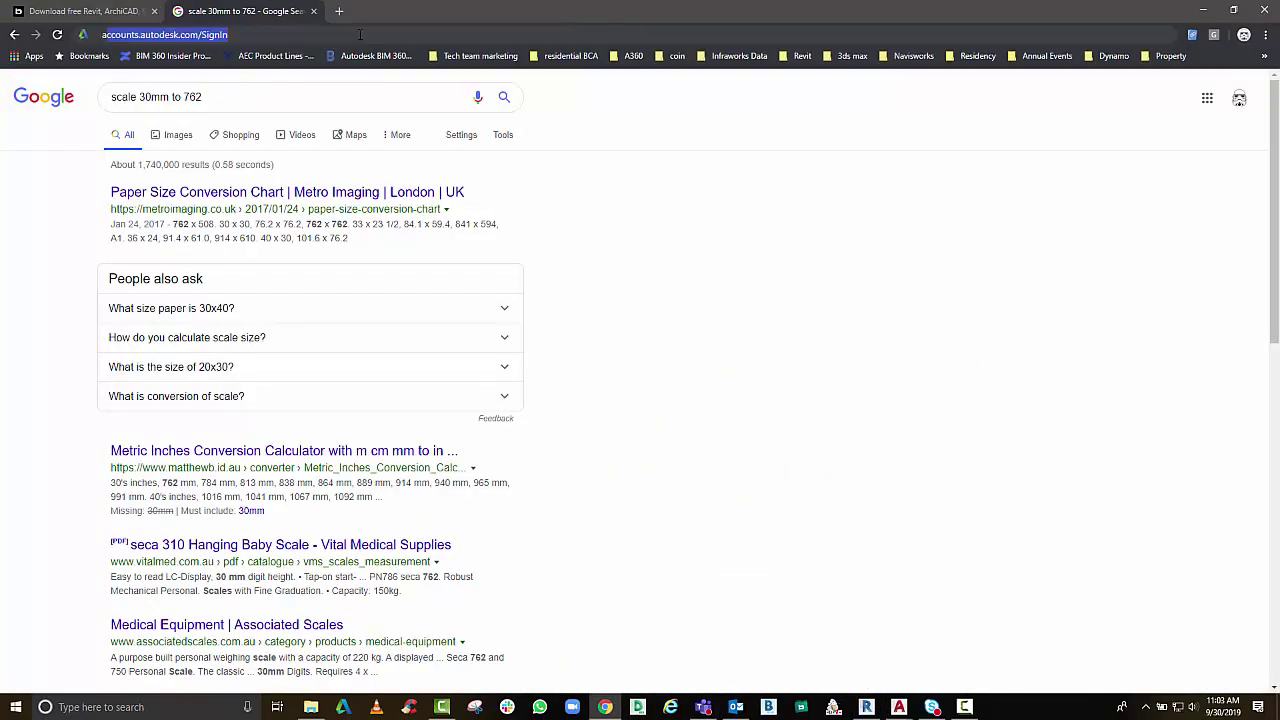
type("autodesk akn")
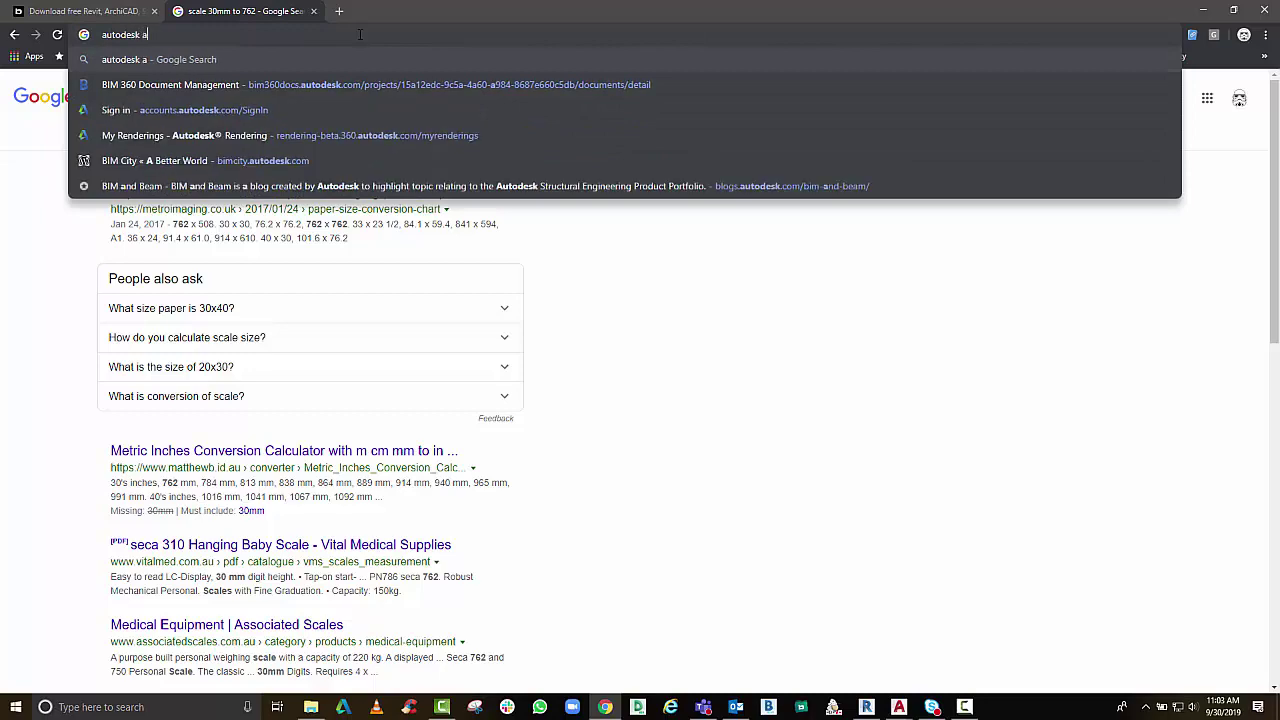
key("Return")
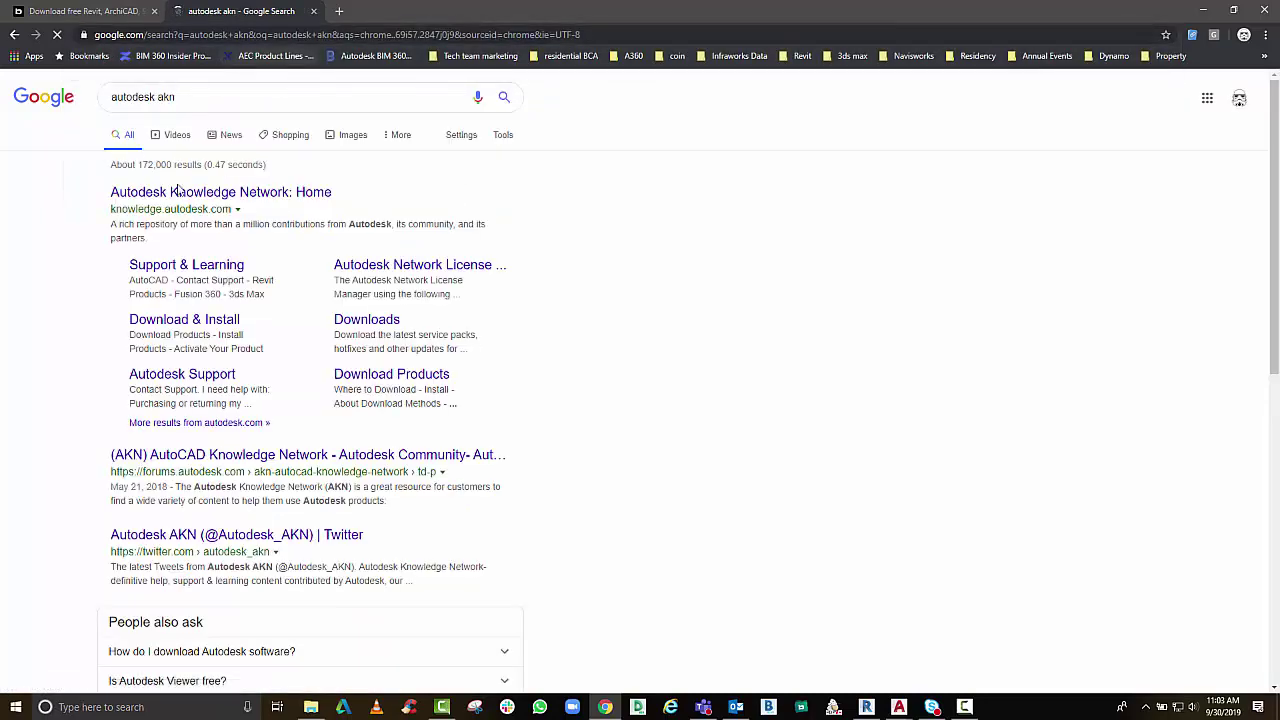
left_click(179, 191)
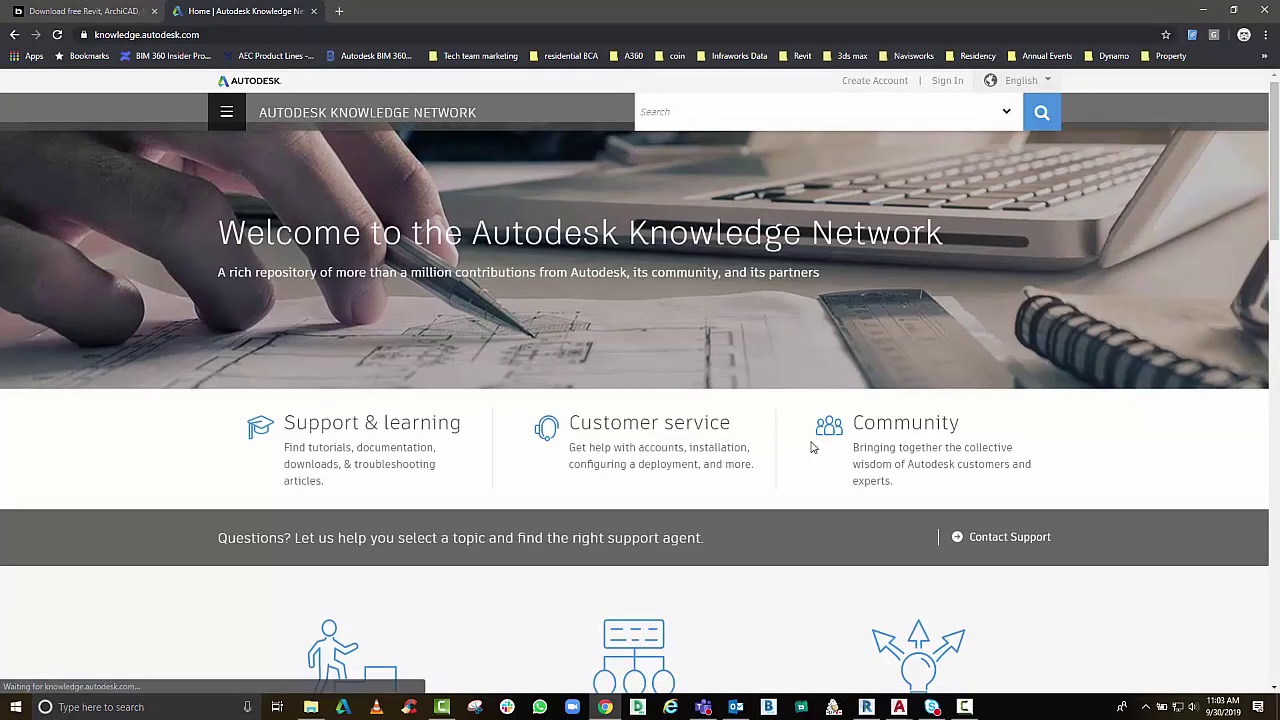
Browse the page, dismiss the survey popup, then return to Revit's Load Family dialog
scroll(355, 527, "down", 2)
scroll(437, 541, "down", 3)
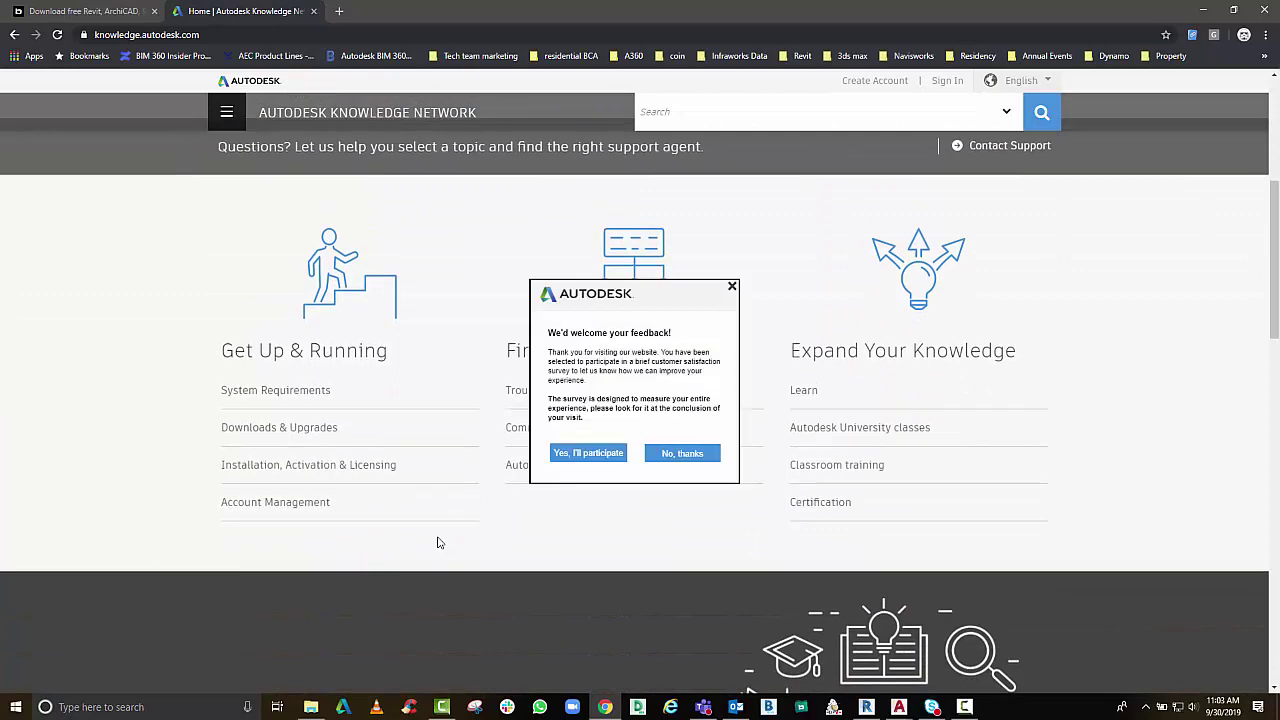
scroll(727, 477, "up", 4)
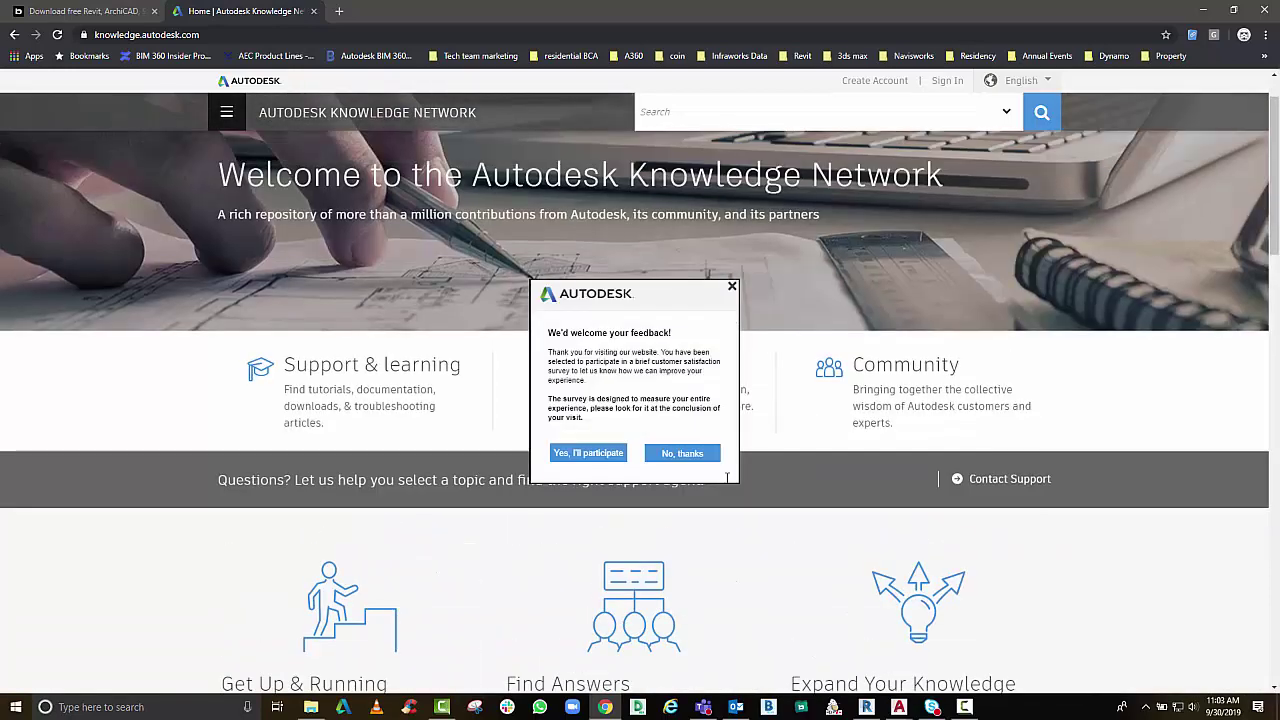
left_click(732, 289)
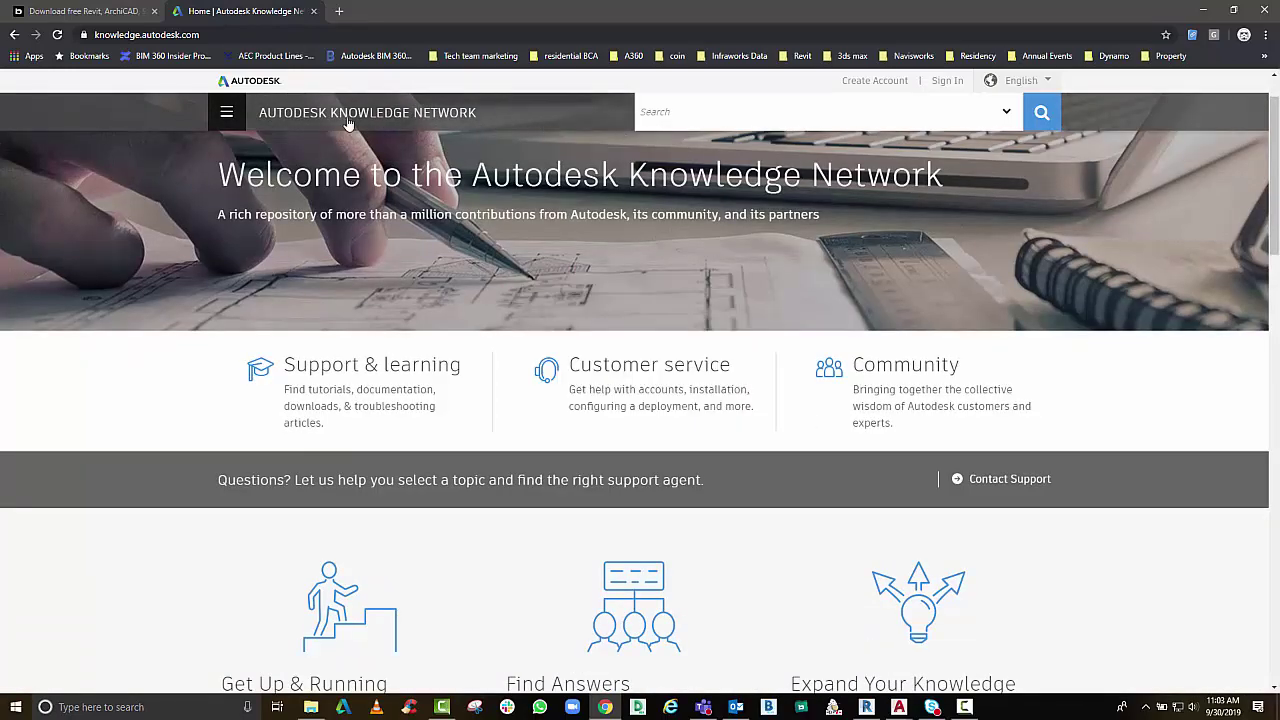
left_click(226, 112)
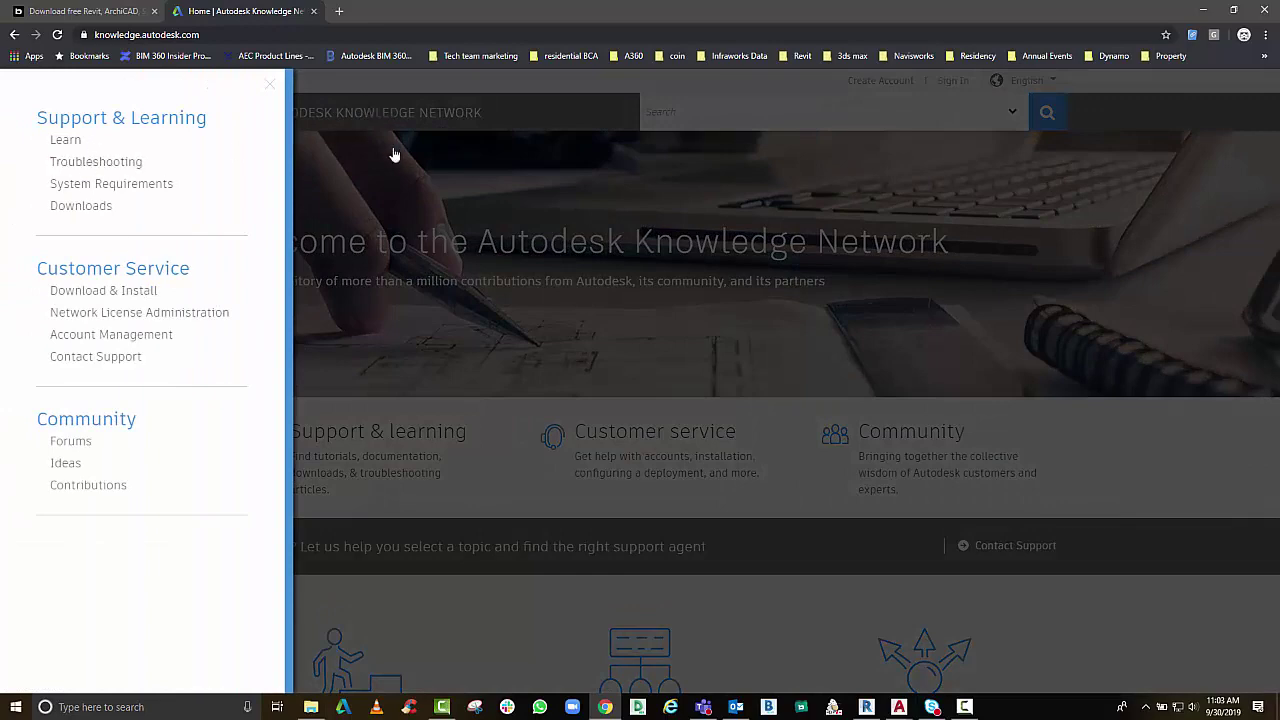
left_click(269, 84)
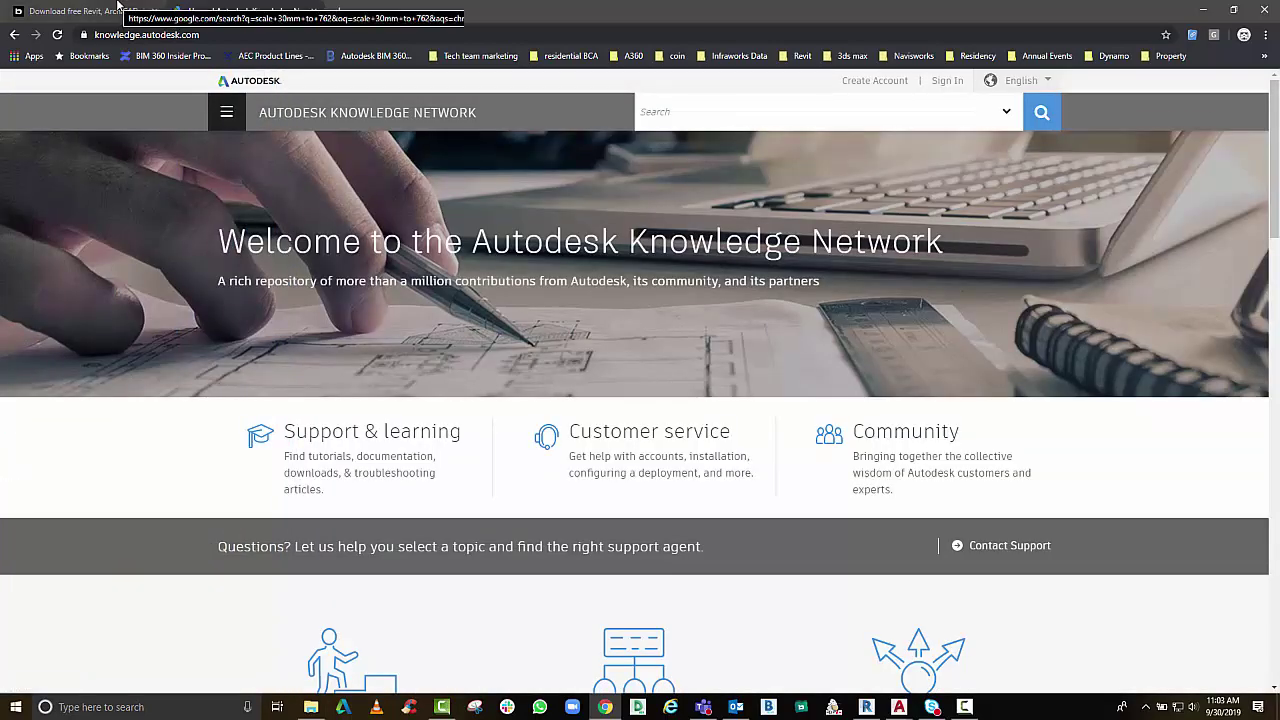
key("alt+Tab")
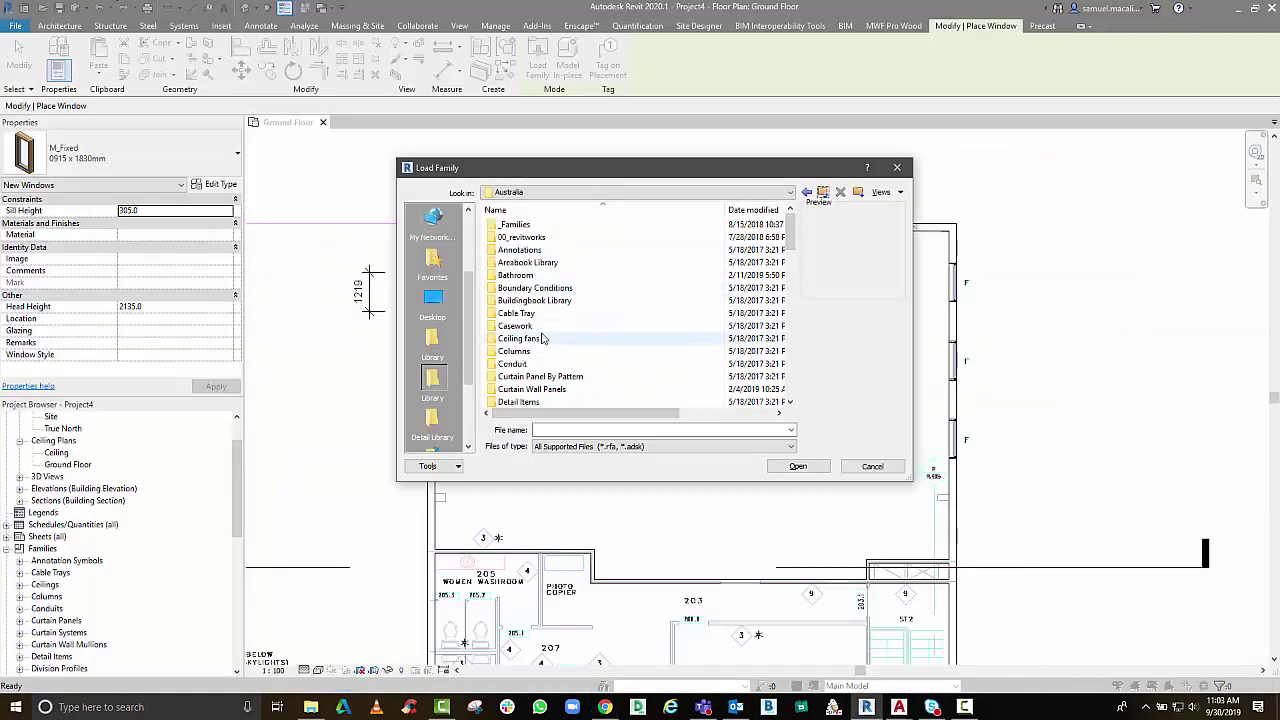
Load clad_wood_windows.awning-912.rfa from Windows > Jen weld > clad_awning_window_revit
scroll(542, 338, "down", 10)
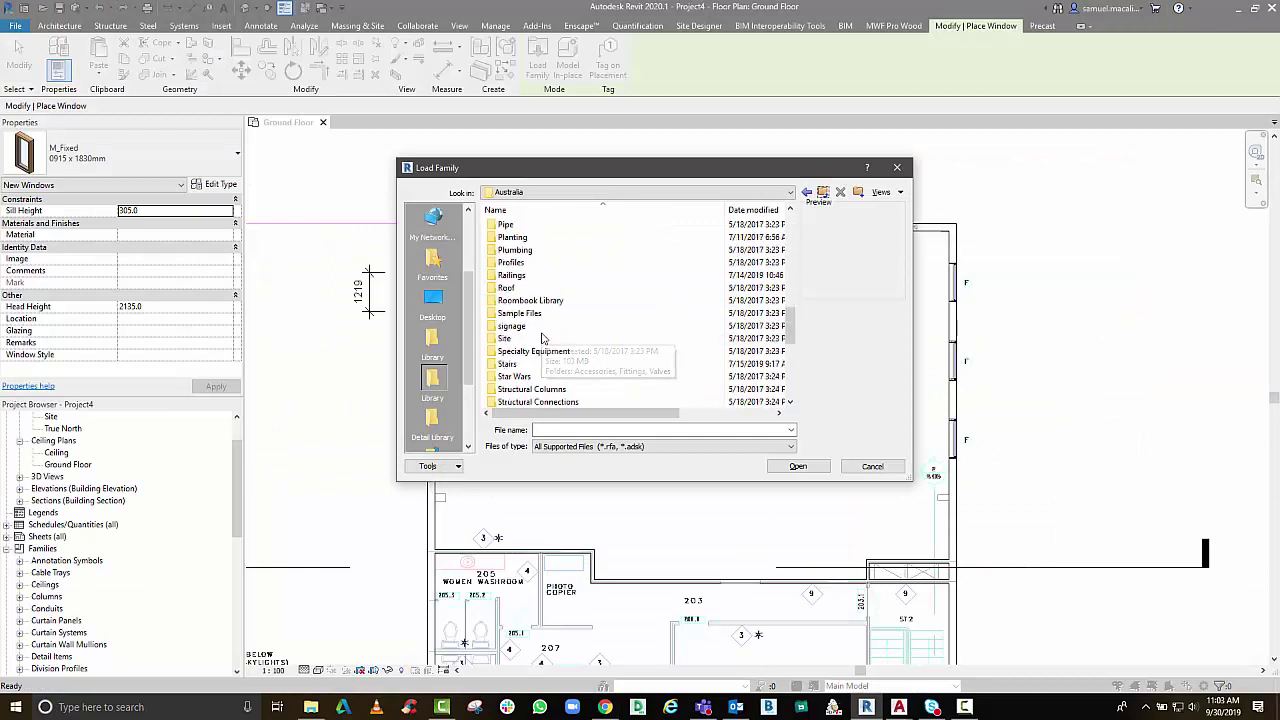
scroll(530, 360, "down", 5)
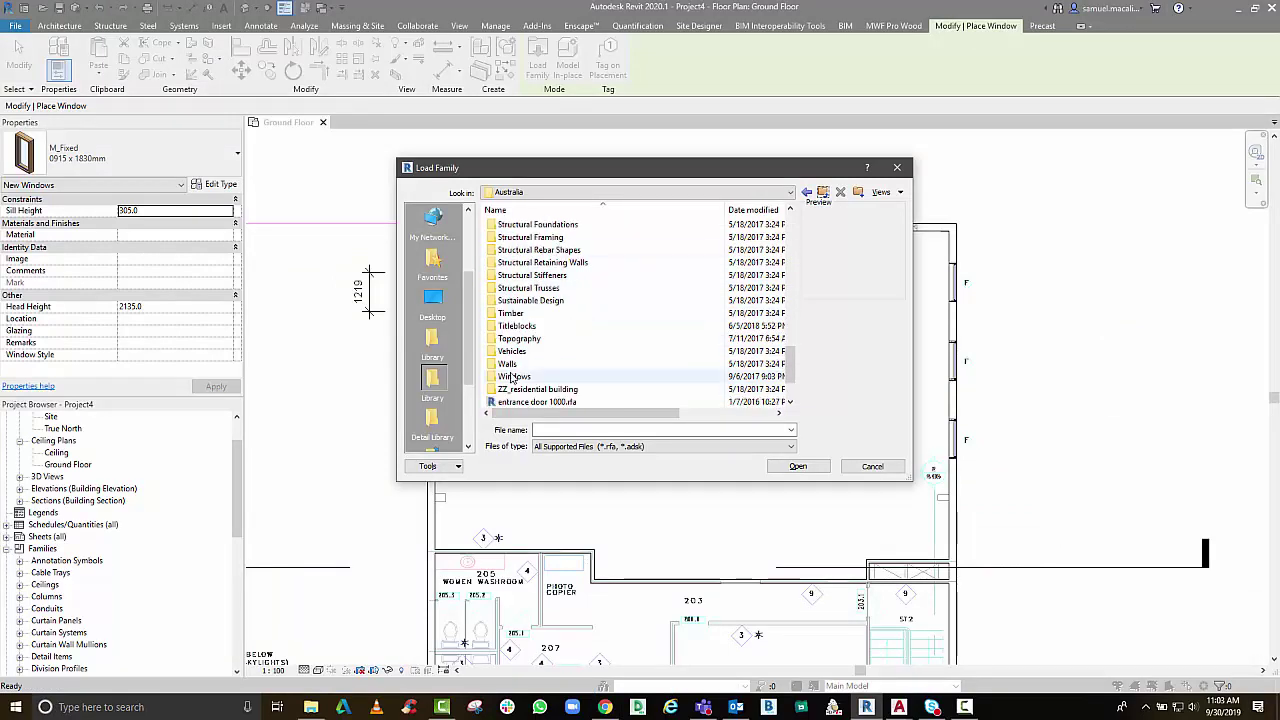
double_click(512, 376)
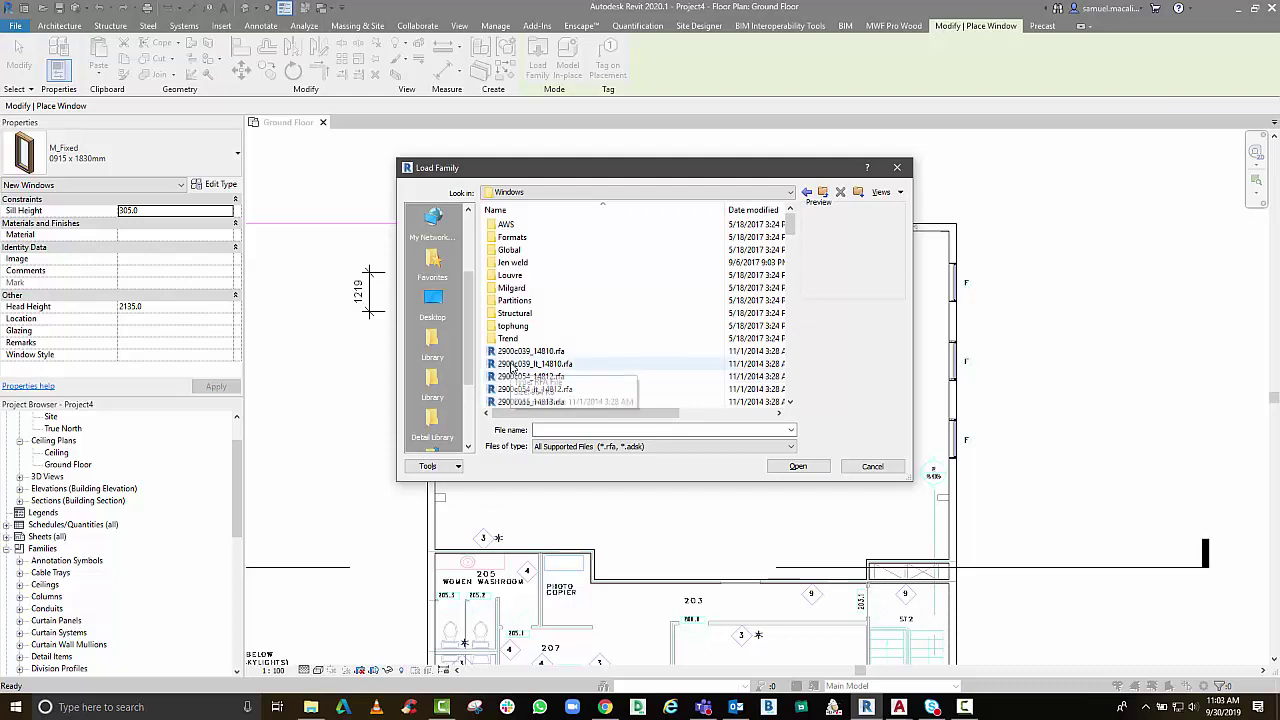
left_click(512, 352)
key("Down")
key("Down")
key("Down")
key("Down")
key("Down")
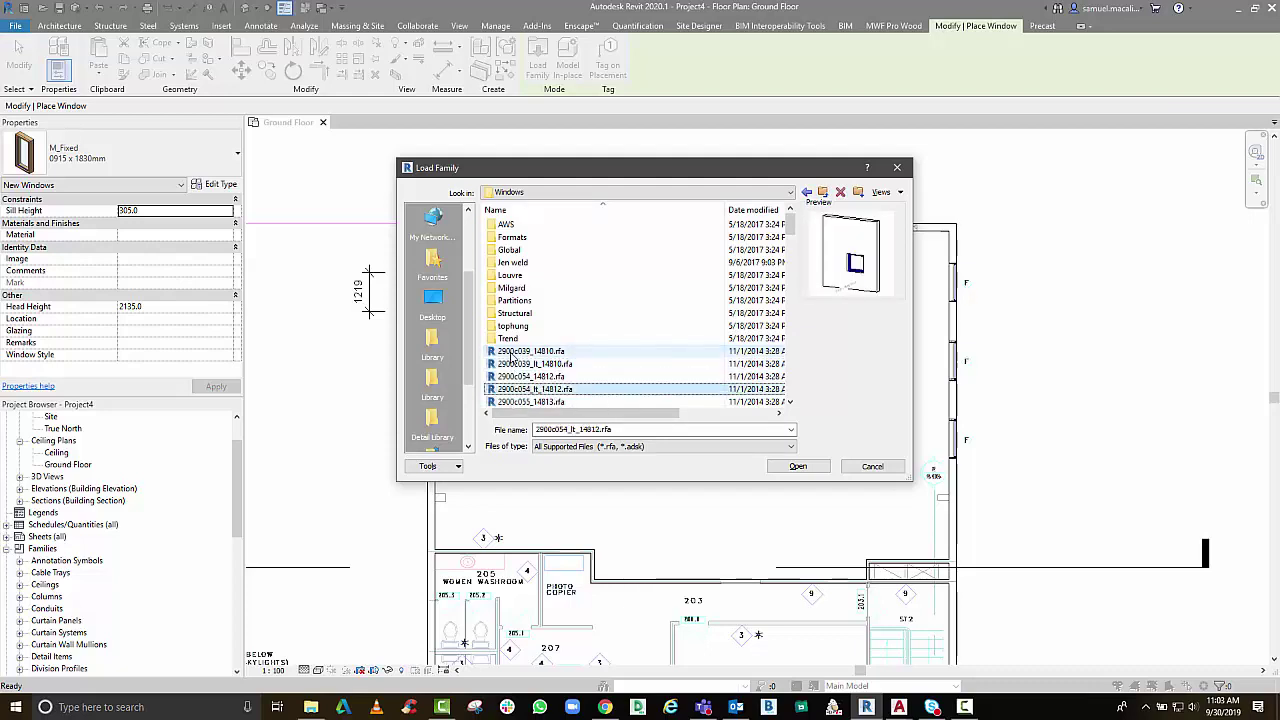
scroll(517, 265, "up", 1)
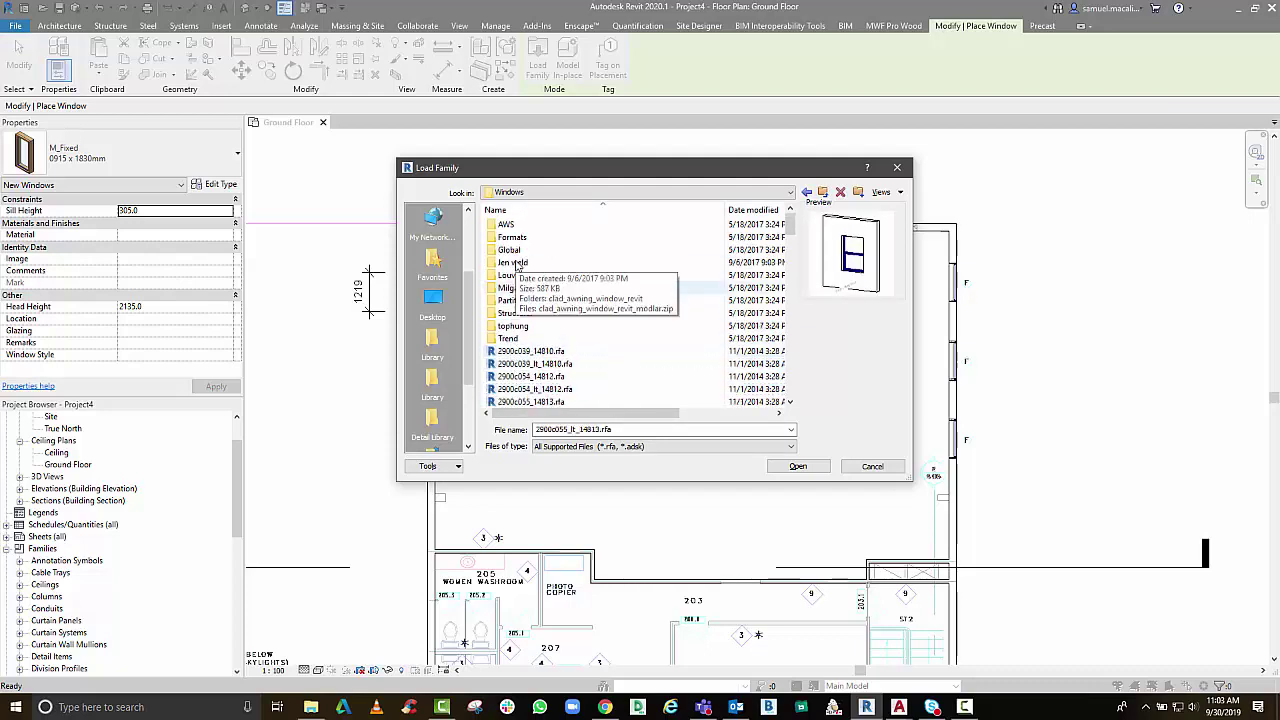
left_click(517, 263)
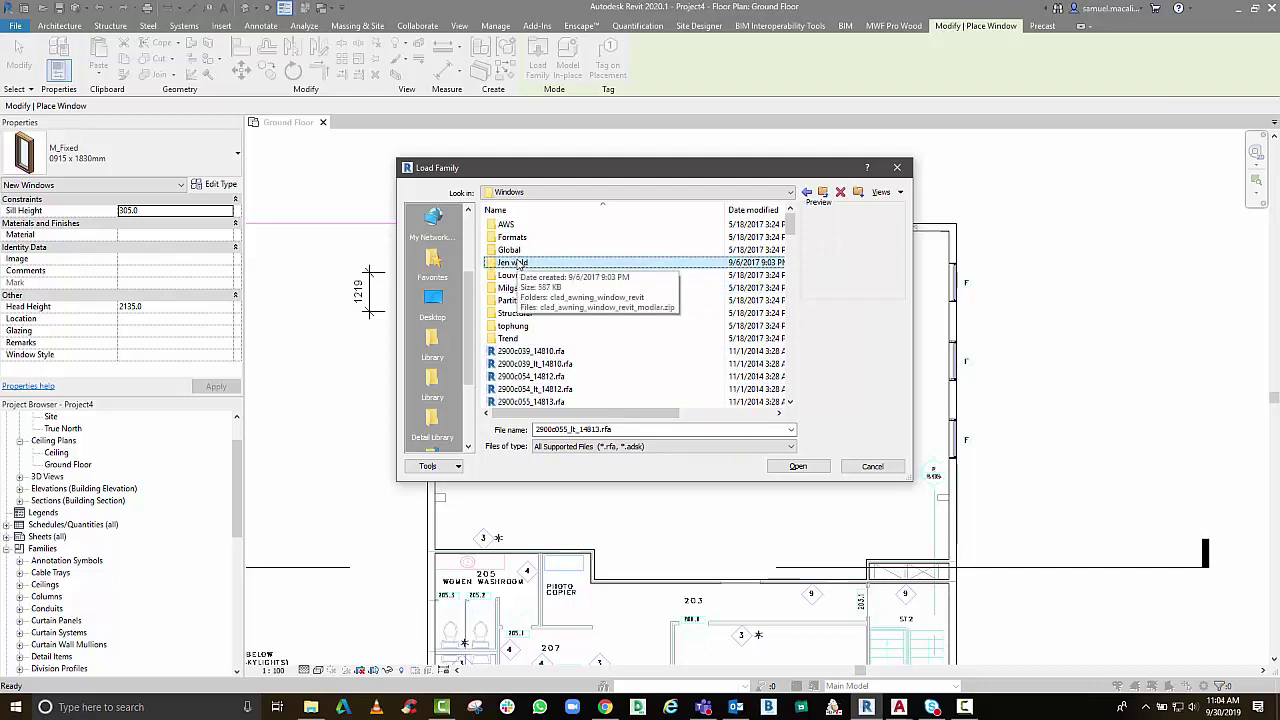
double_click(517, 263)
double_click(520, 226)
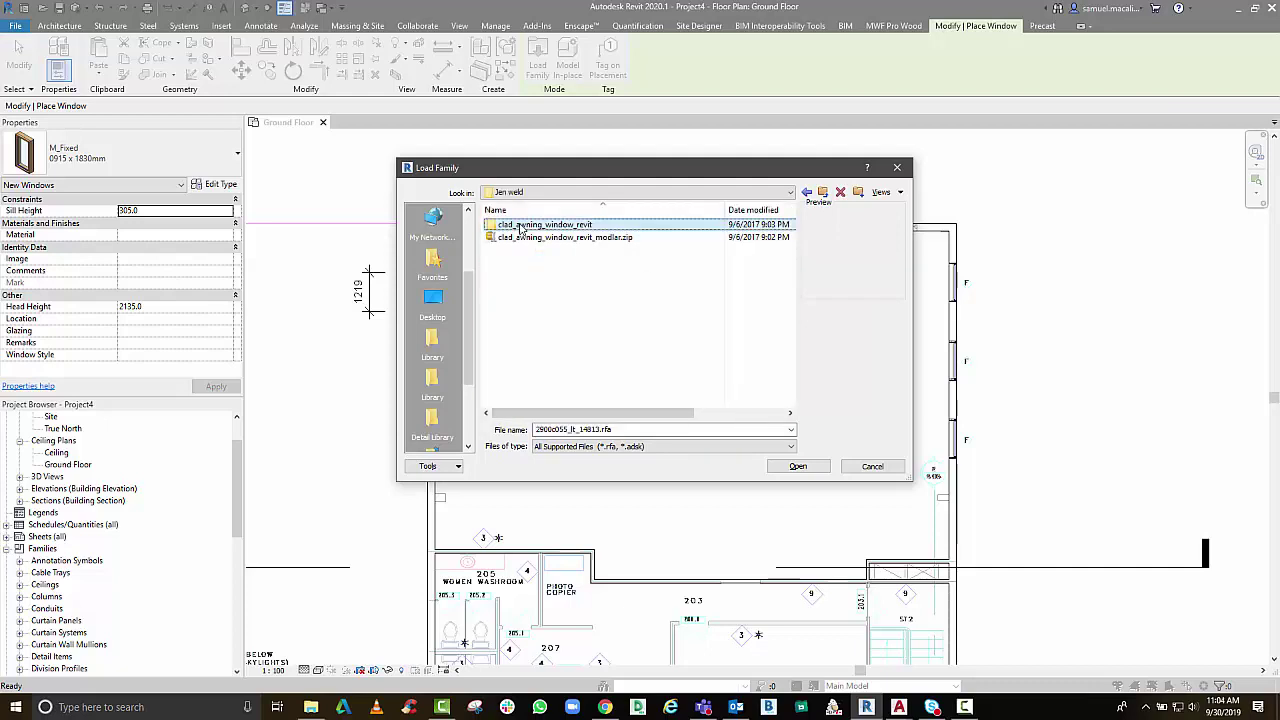
left_click(522, 249)
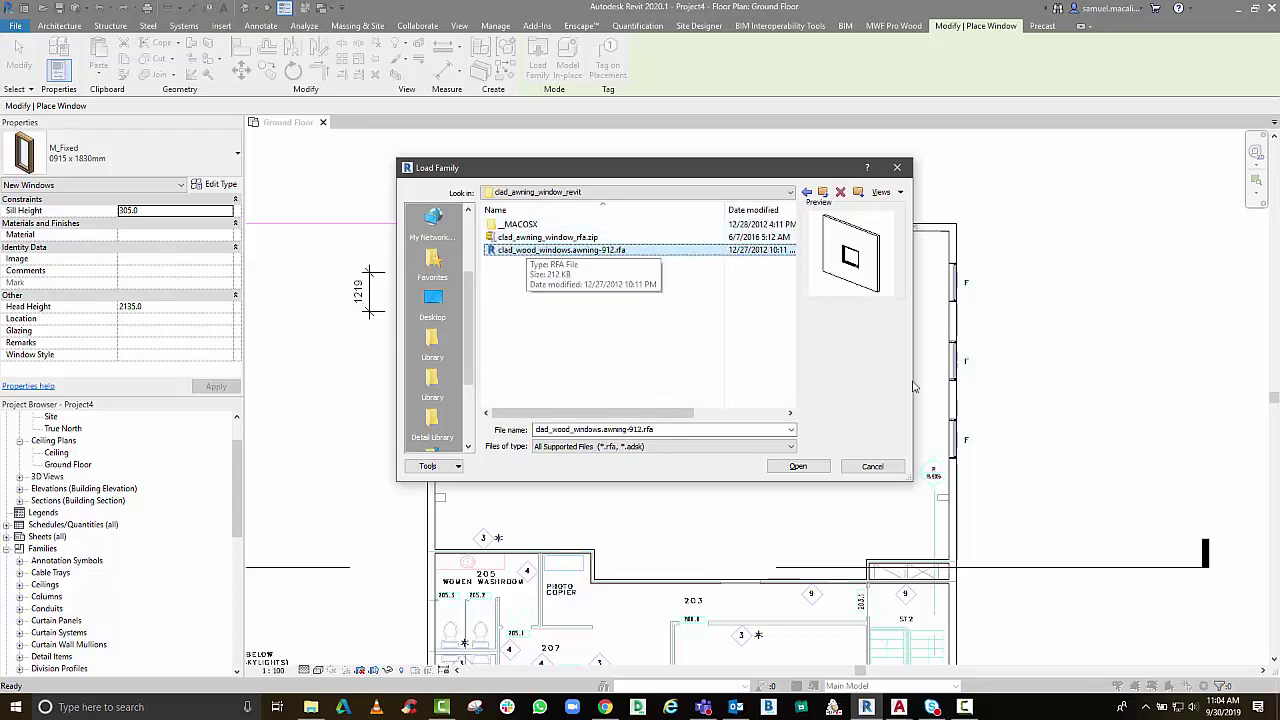
left_click(800, 466)
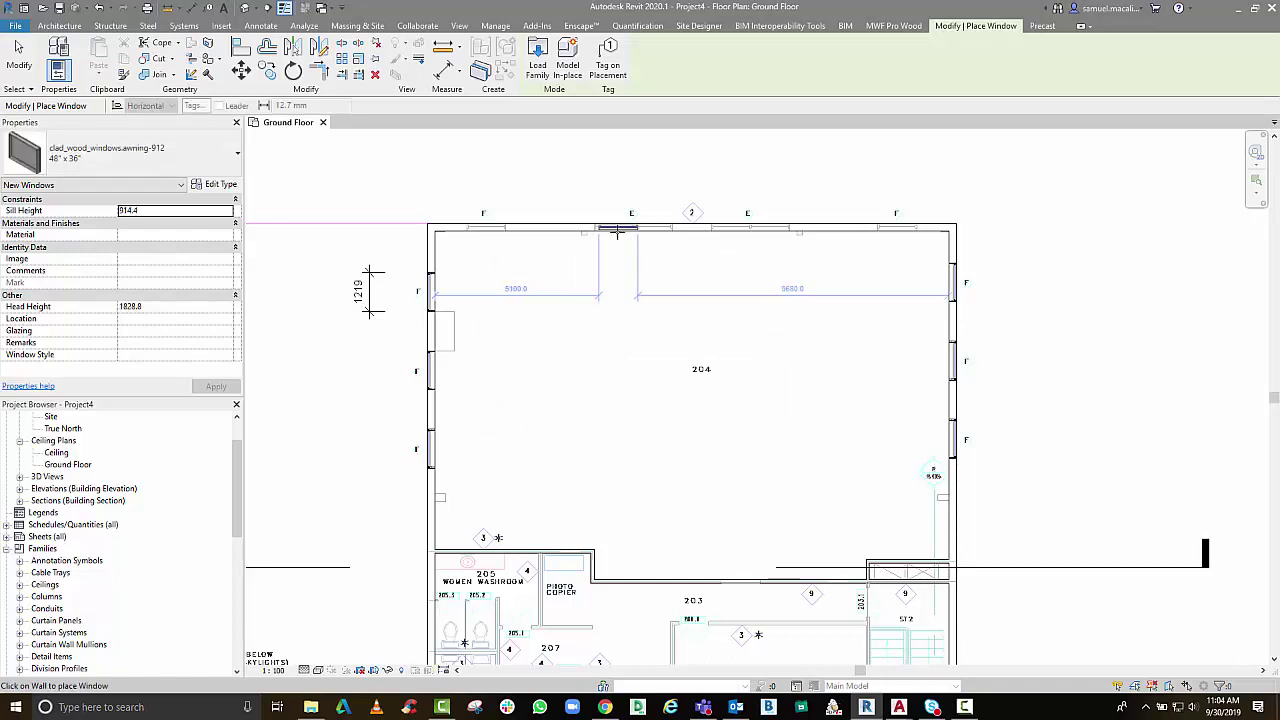
Place the awning window in room 204's top wall and select that wall
scroll(650, 270, "up", 5)
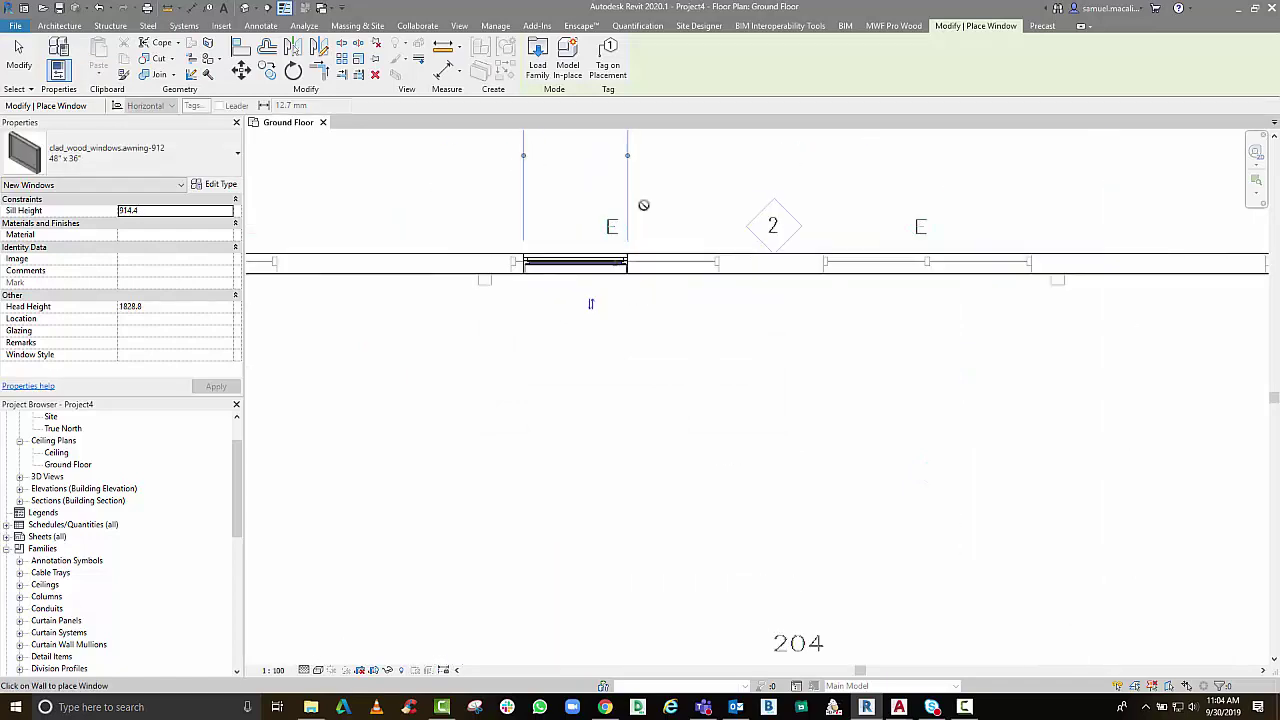
left_click(601, 265)
key("Escape")
key("Escape")
scroll(601, 265, "up", 4)
left_click(400, 246)
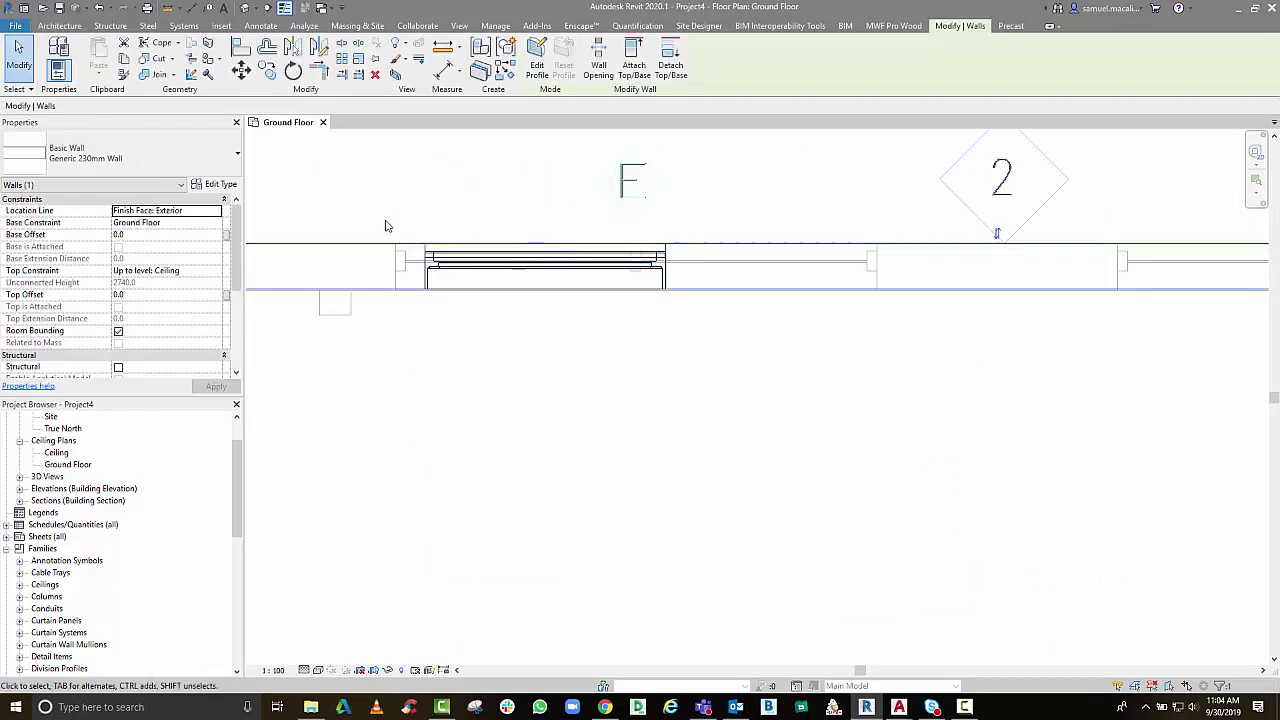
Inspect the new window and its type list in the default 3D view, then return to Chrome
left_click(244, 8)
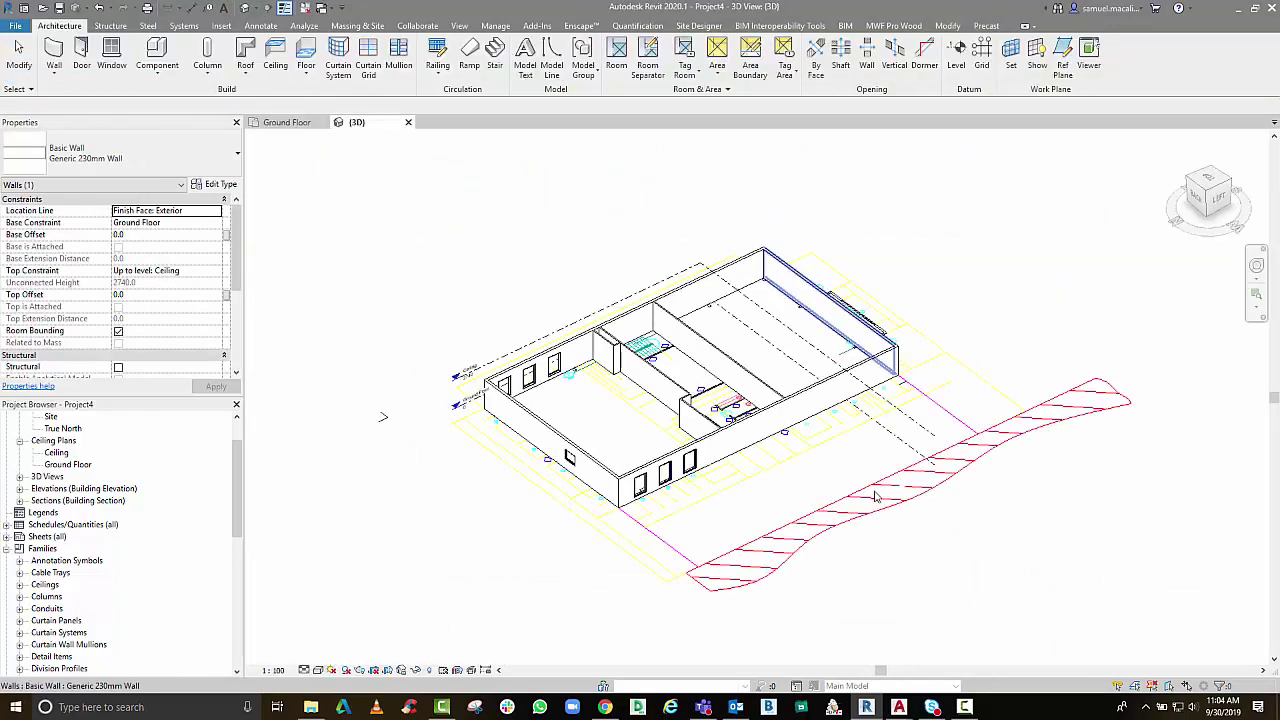
middle_click_drag(736, 500, 622, 495, "shift")
scroll(622, 495, "up", 5)
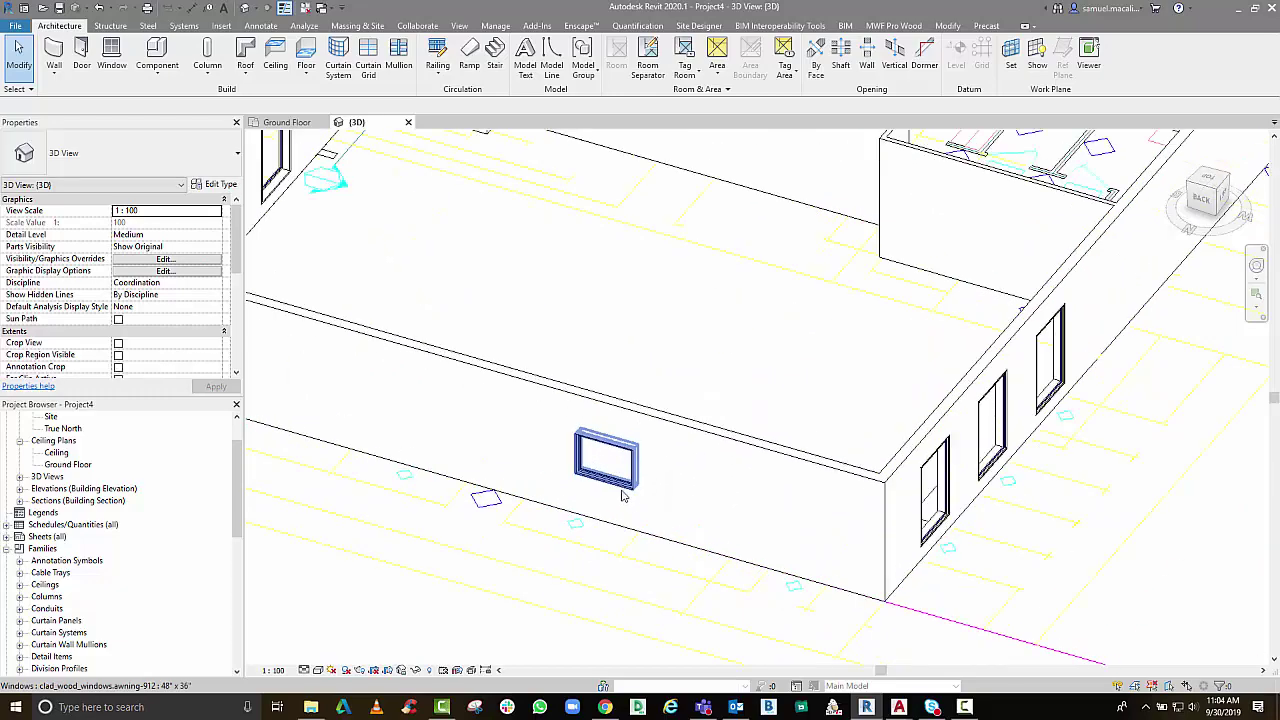
left_click(610, 473)
left_click(120, 155)
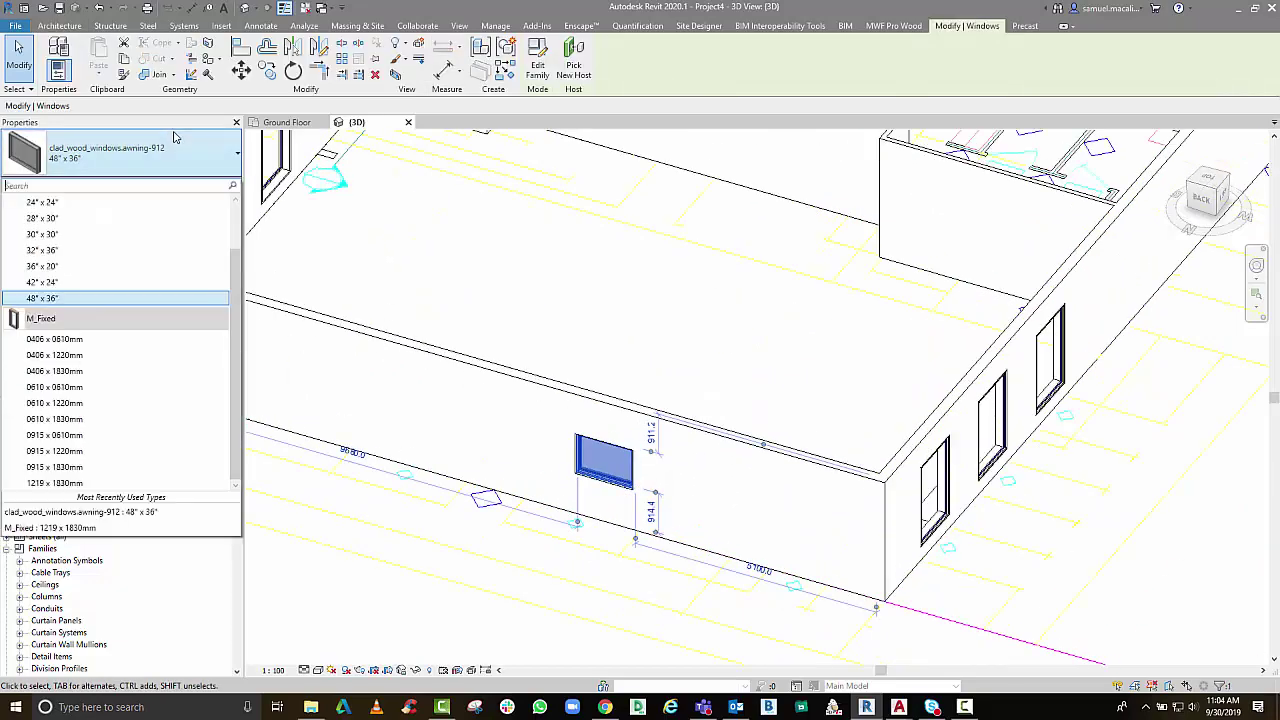
scroll(110, 300, "up", 2)
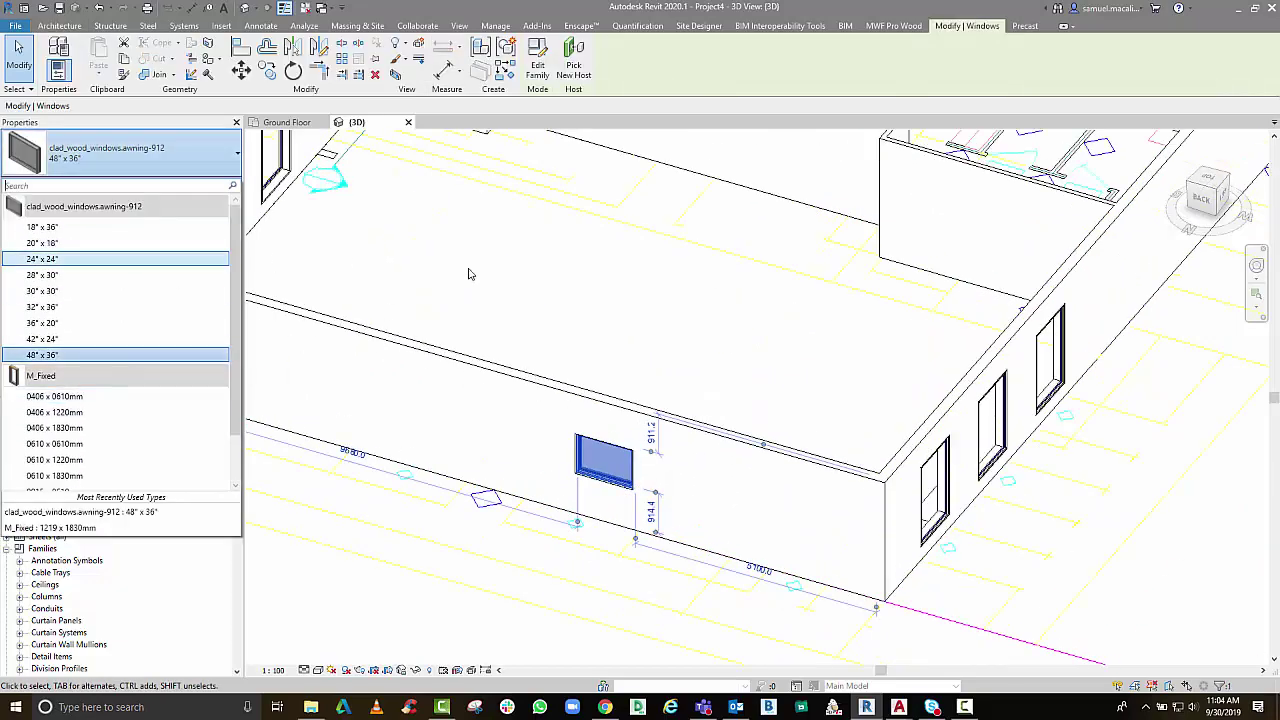
left_click(569, 600)
scroll(569, 600, "down", 3)
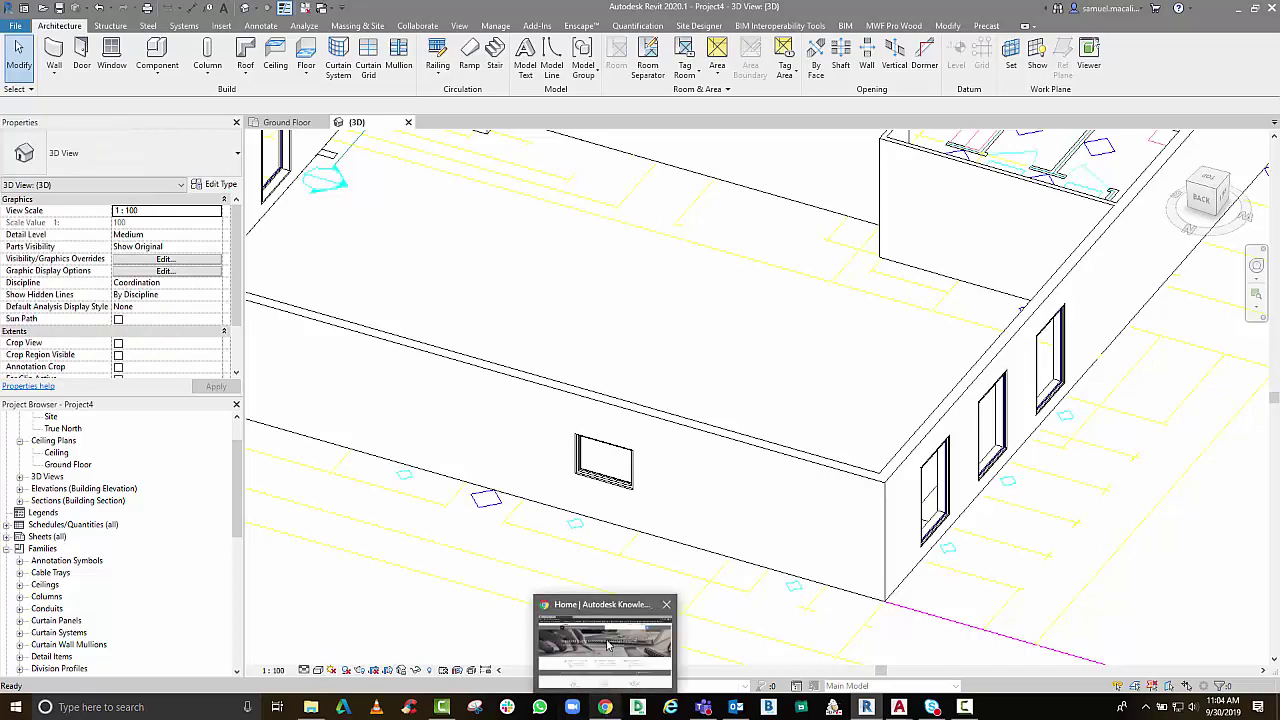
left_click(610, 644)
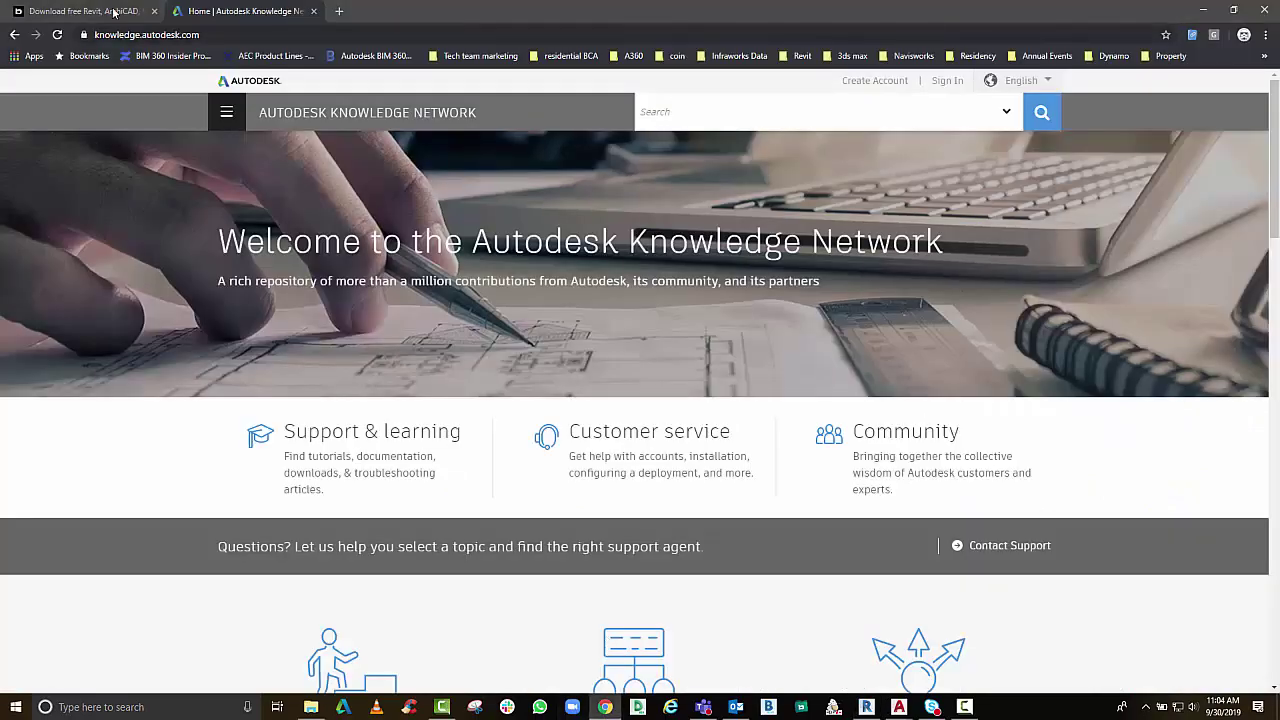
Search the BIMobject catalogue for 'window'
left_click(114, 12)
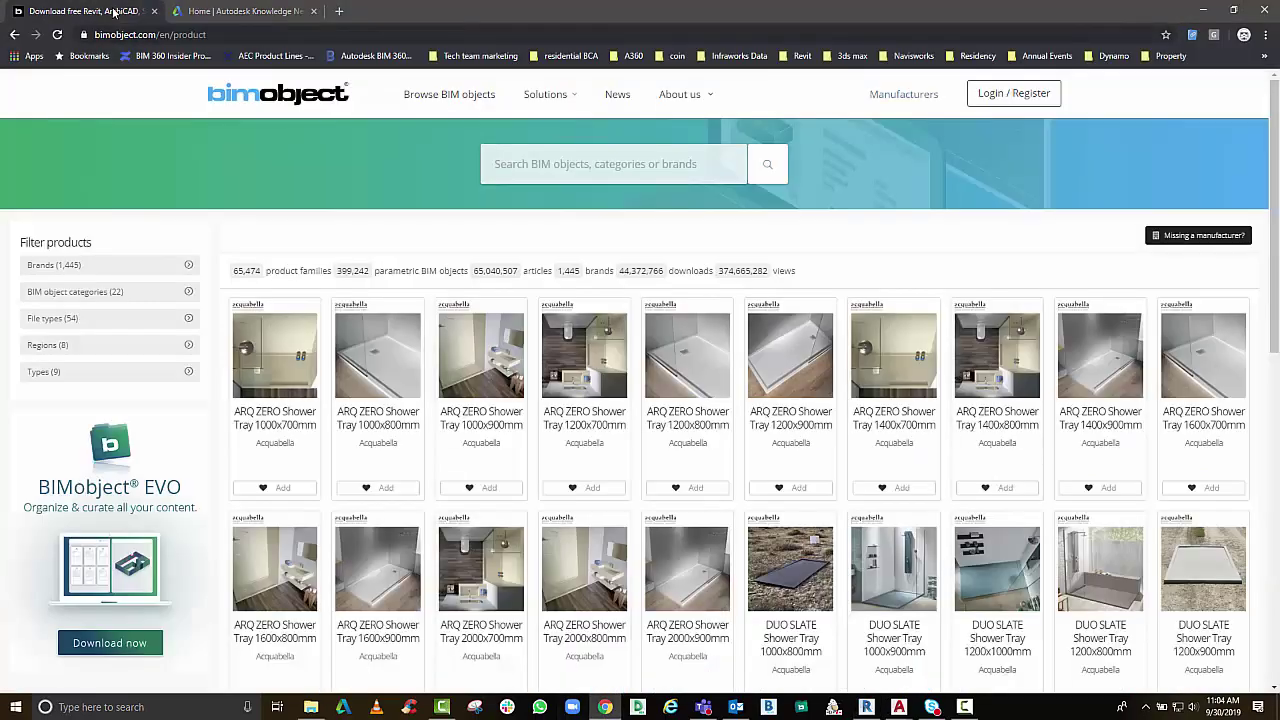
left_click(506, 163)
type("window")
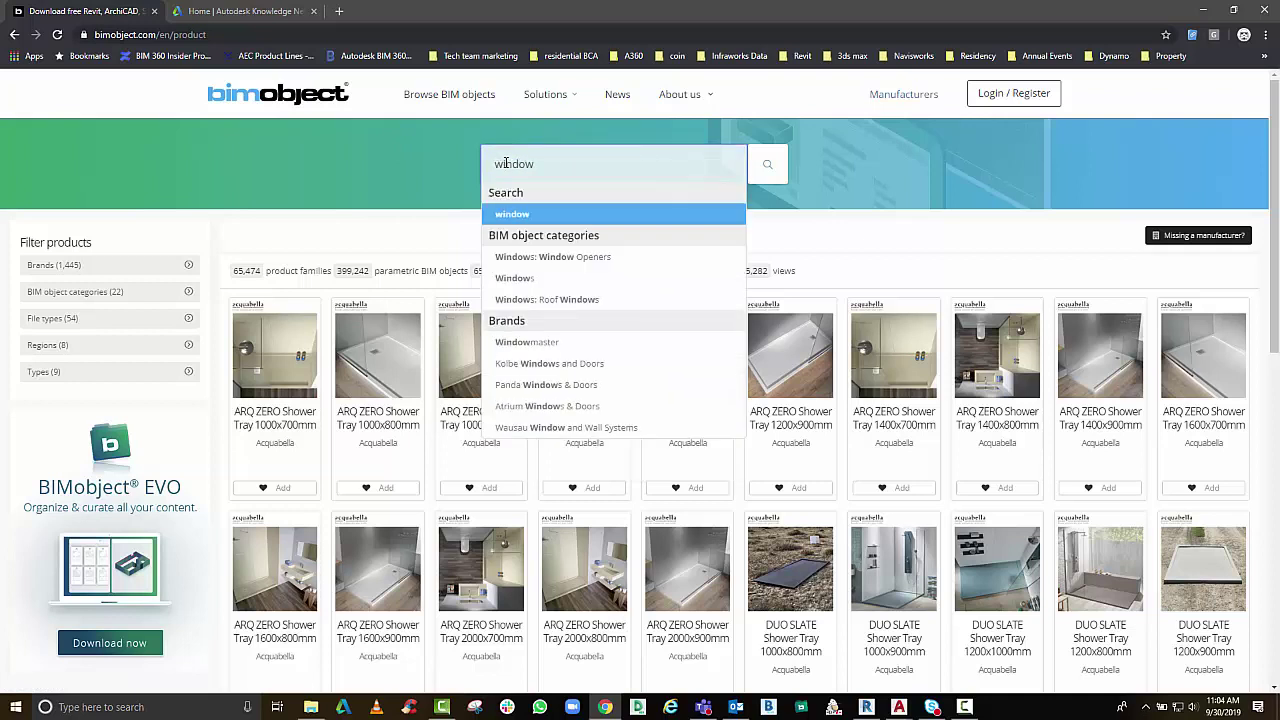
key("Return")
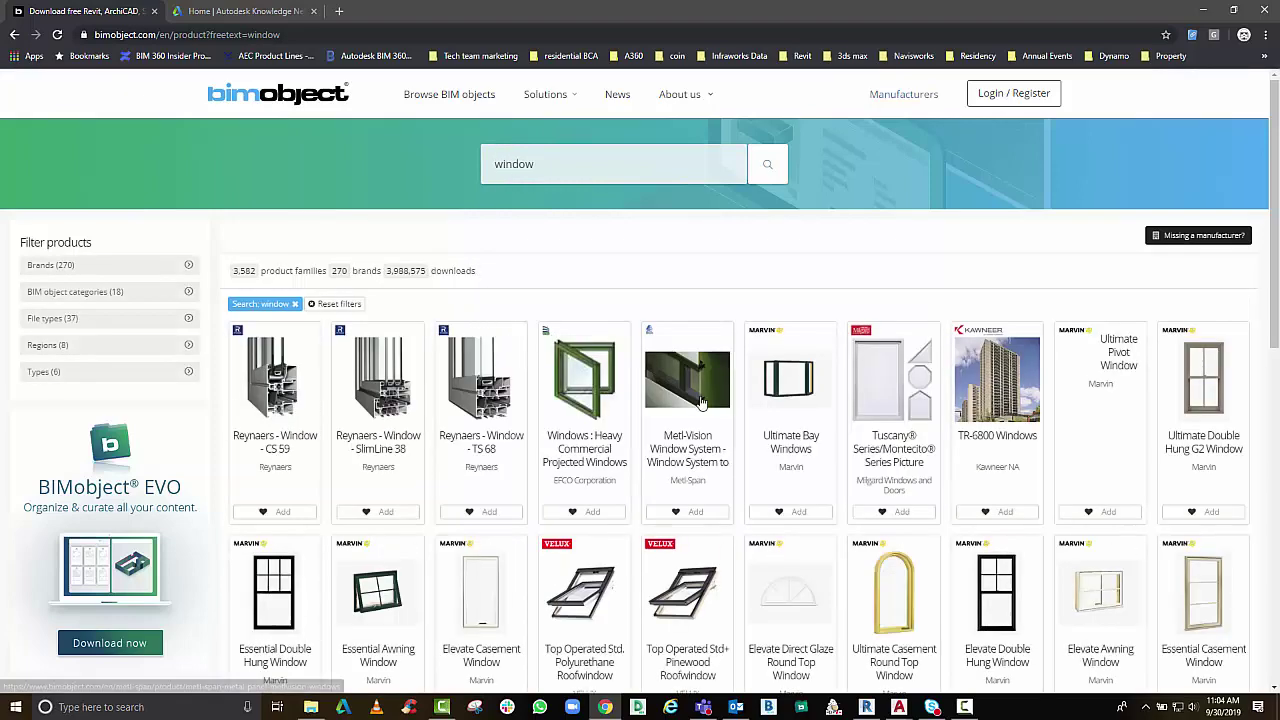
Scroll through the window search results and back to the top
scroll(700, 400, "down", 4)
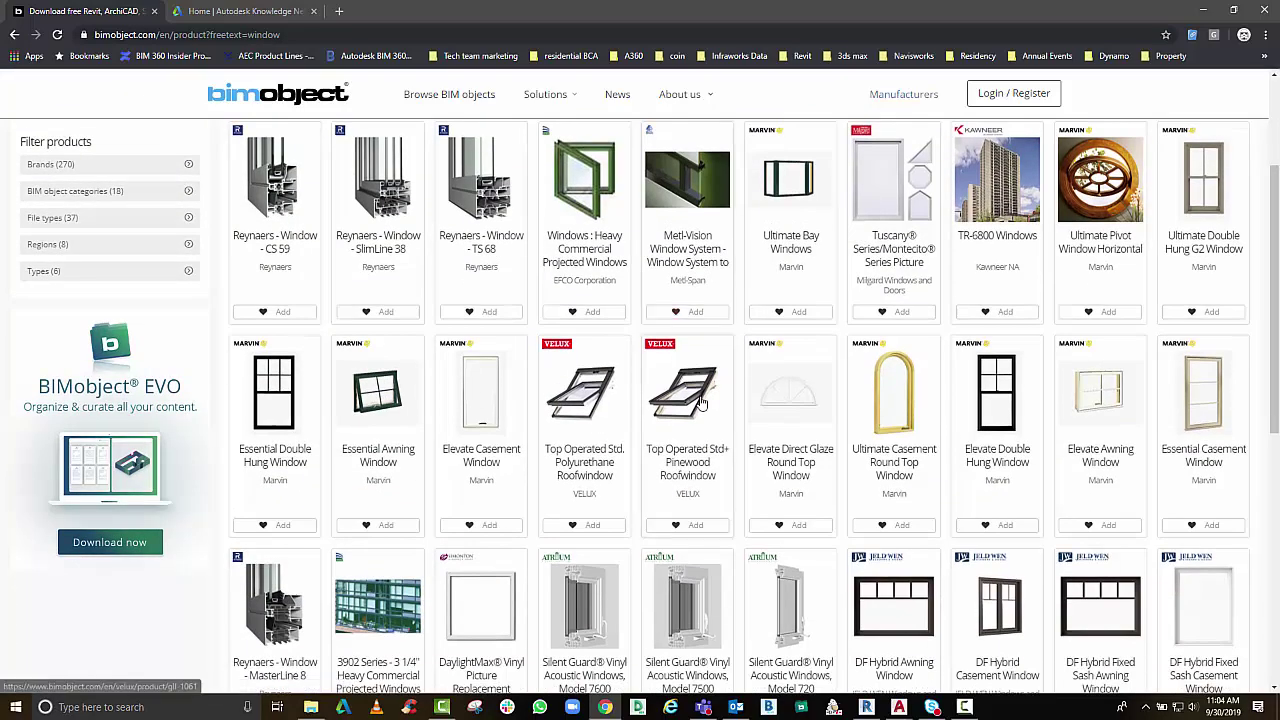
scroll(700, 402, "down", 2)
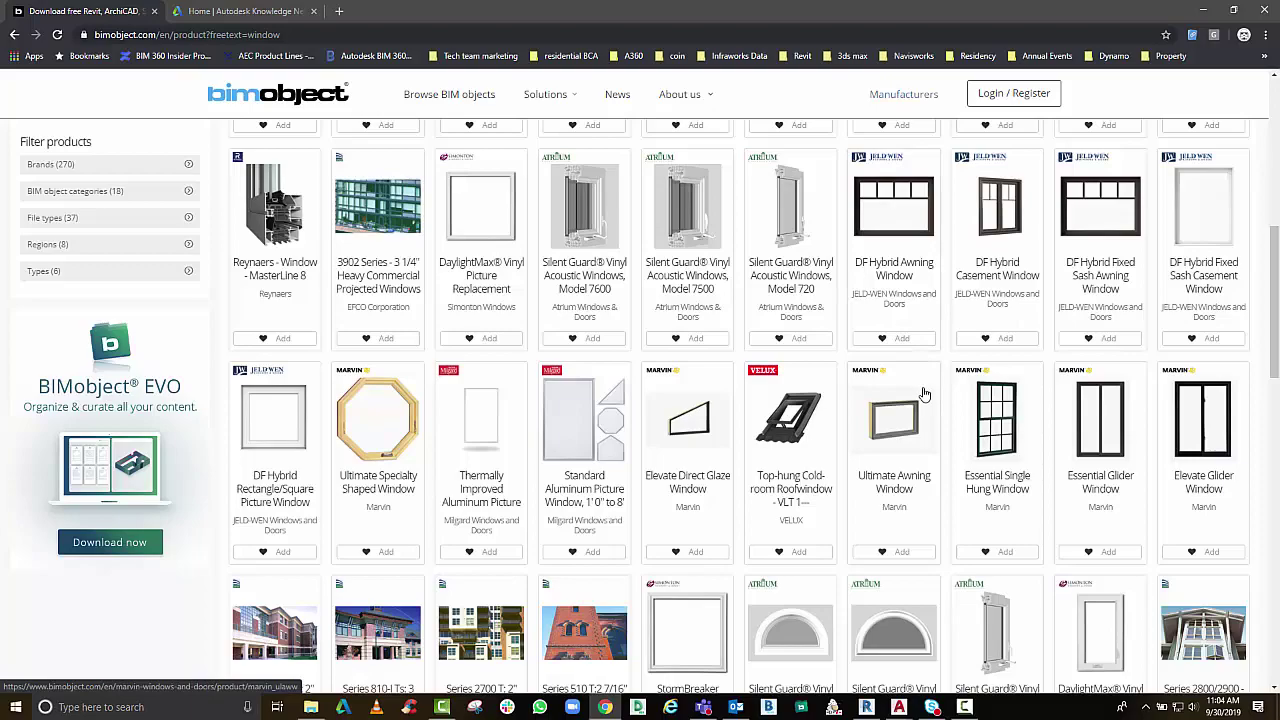
scroll(925, 395, "down", 5)
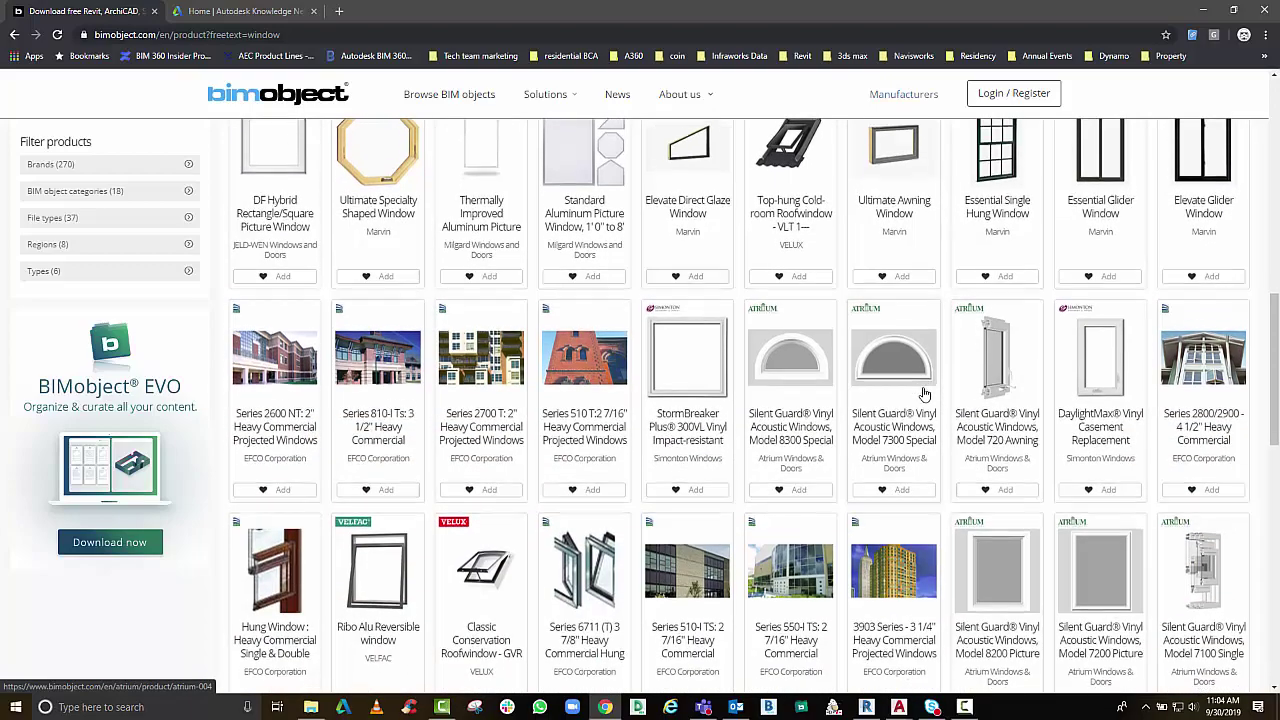
scroll(925, 395, "down", 2)
scroll(925, 395, "up", 6)
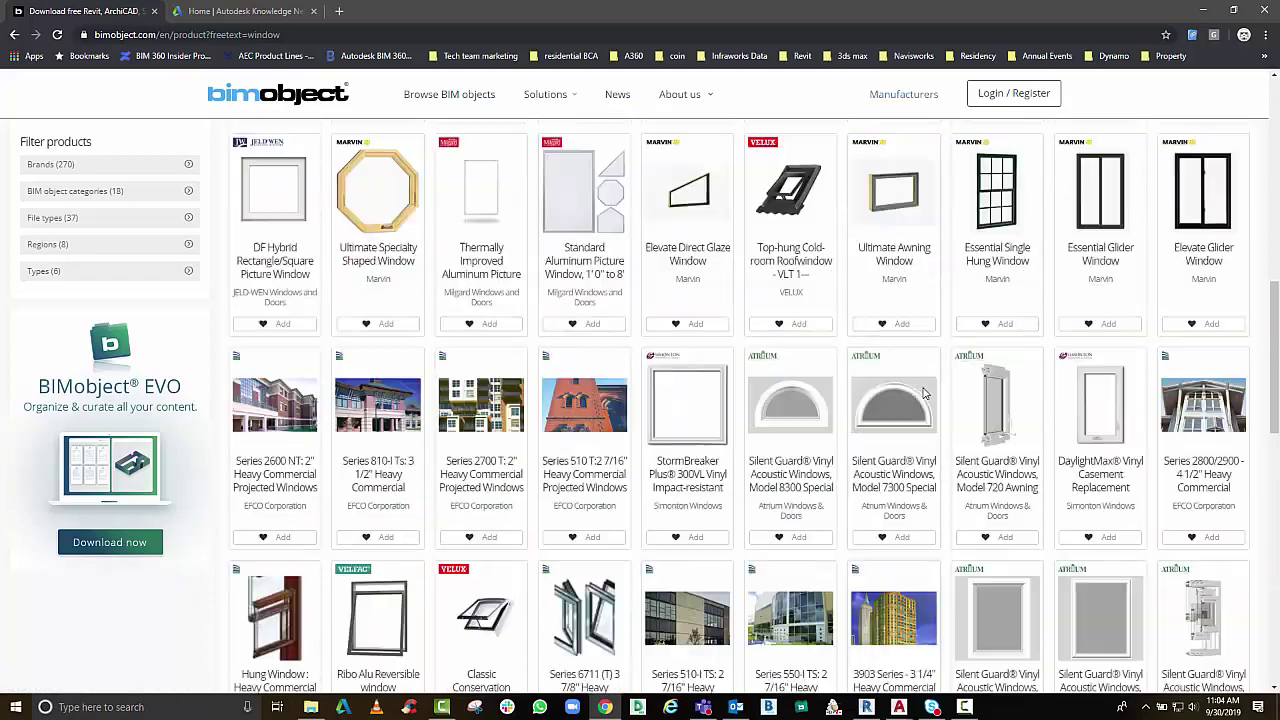
scroll(925, 393, "up", 5)
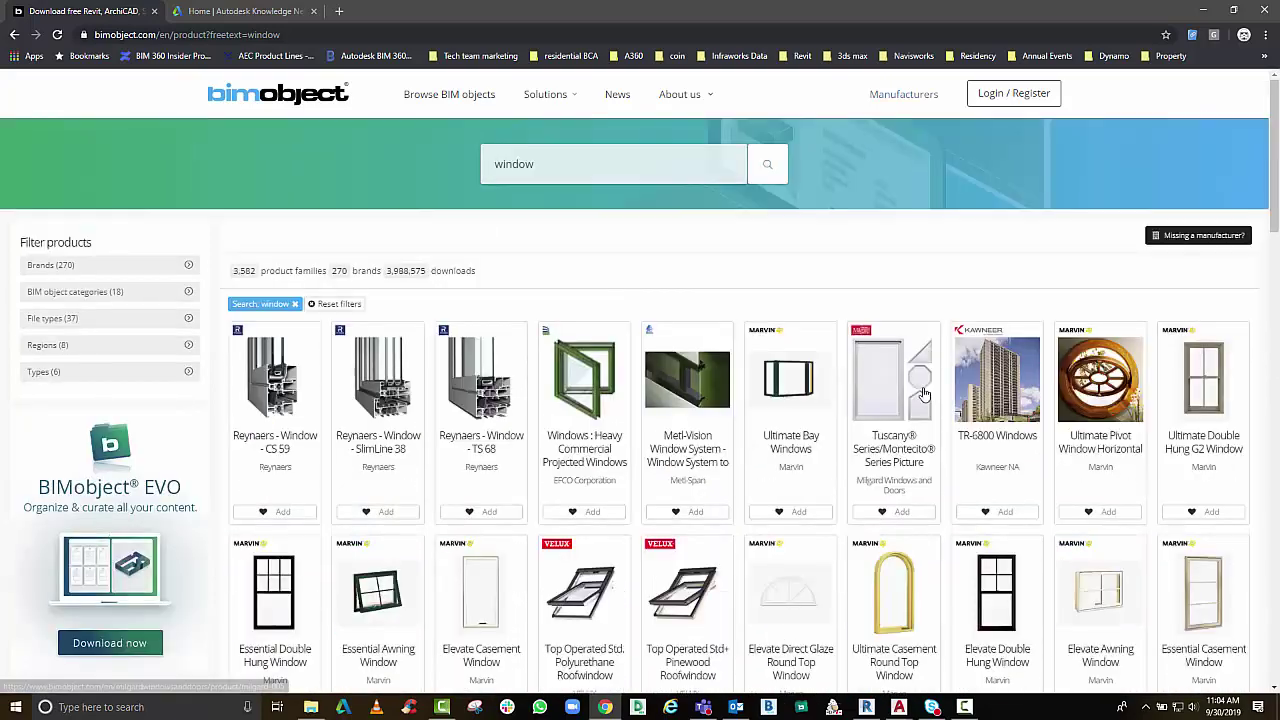
Log in to BIMobject with the saved account details and rerun the 'window' search
left_click(1000, 100)
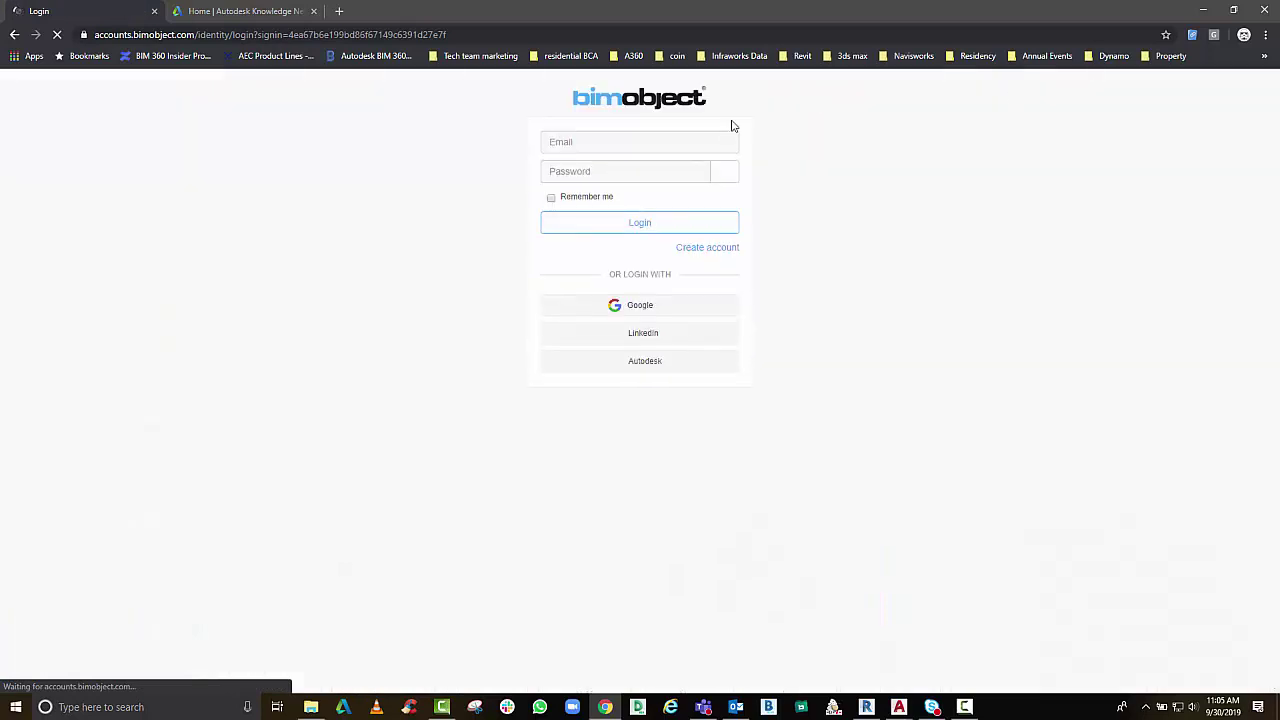
left_click(630, 230)
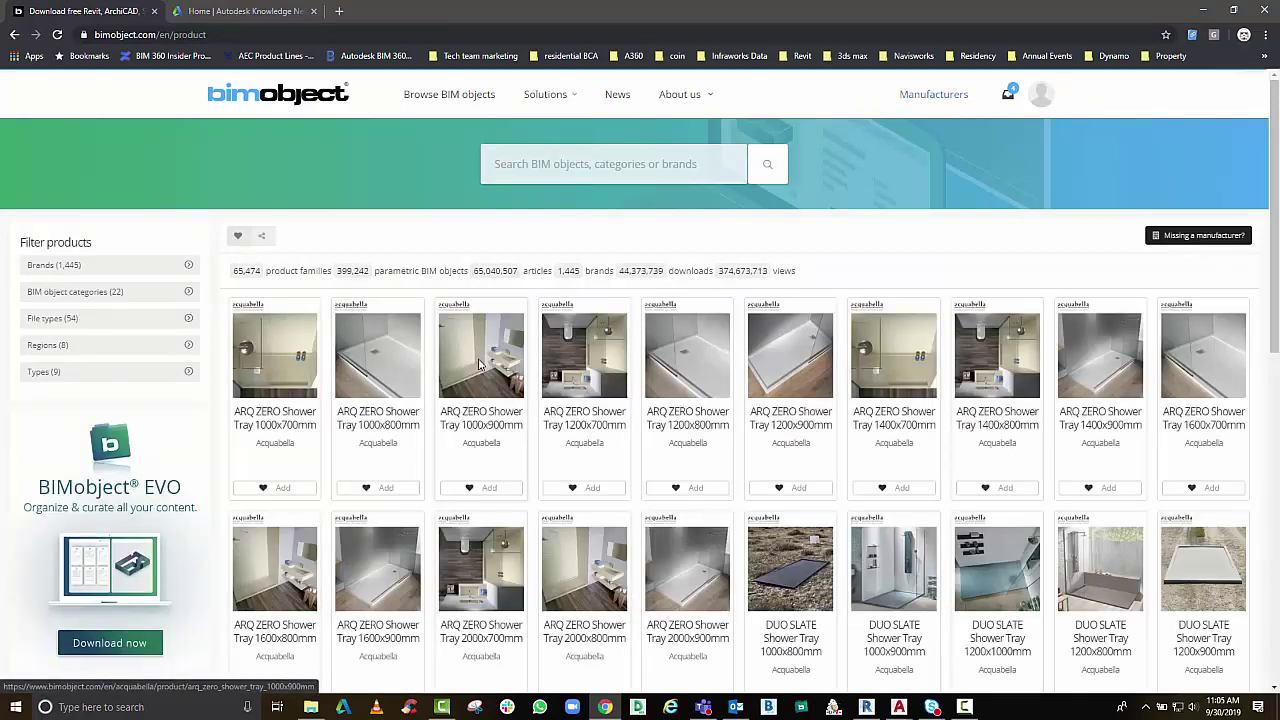
left_click(551, 177)
type("window")
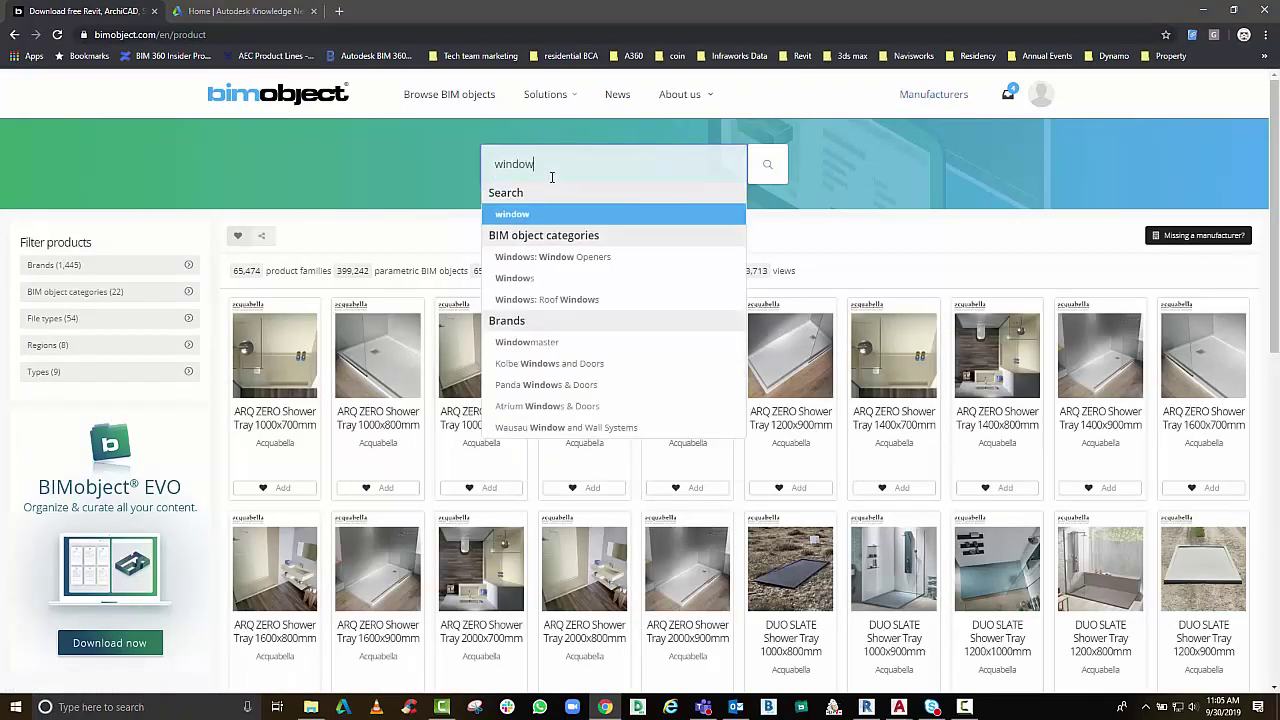
key("Return")
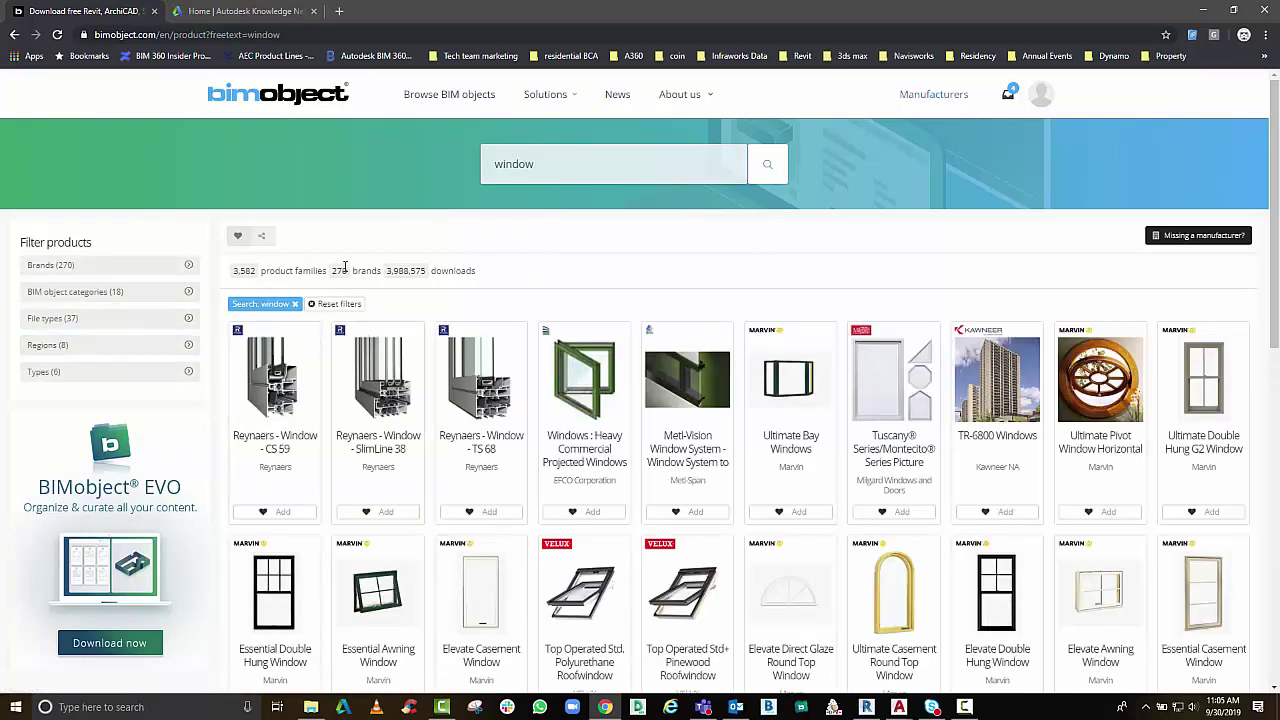
Cancel the Types filter, then search brands for 'jel' and apply JELD-WEN Windows and Doors
left_click(43, 372)
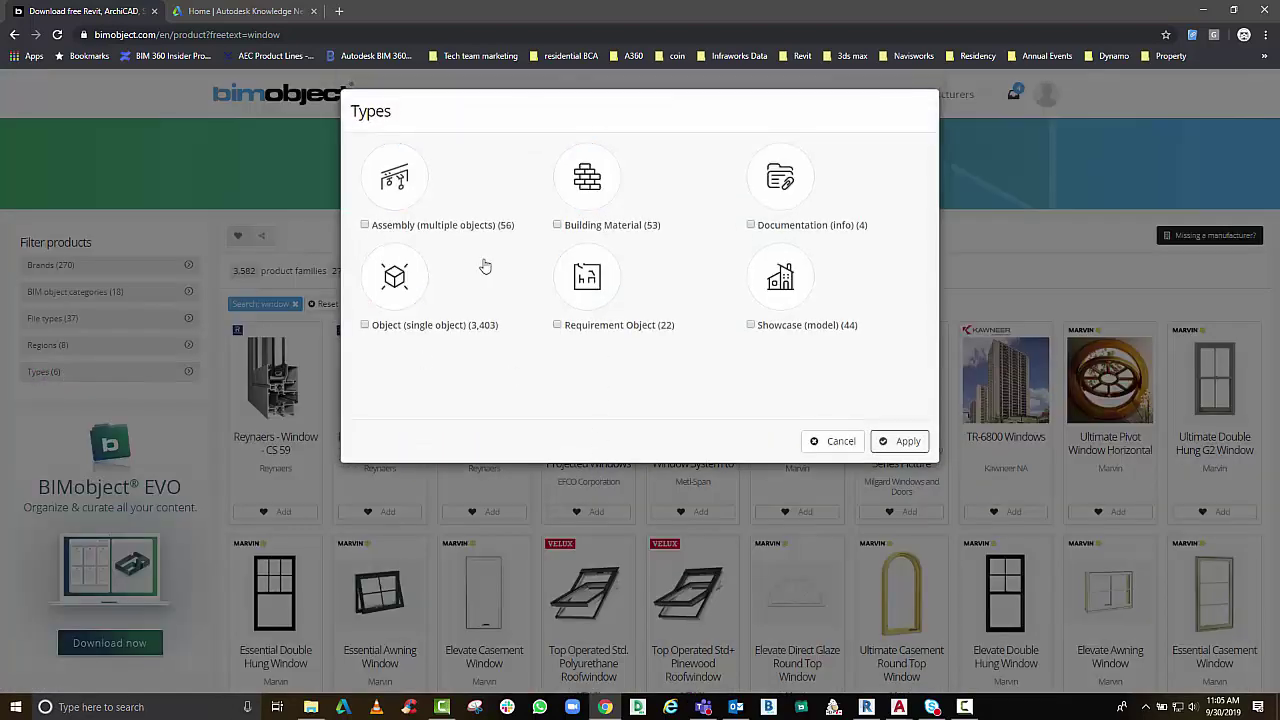
left_click(847, 442)
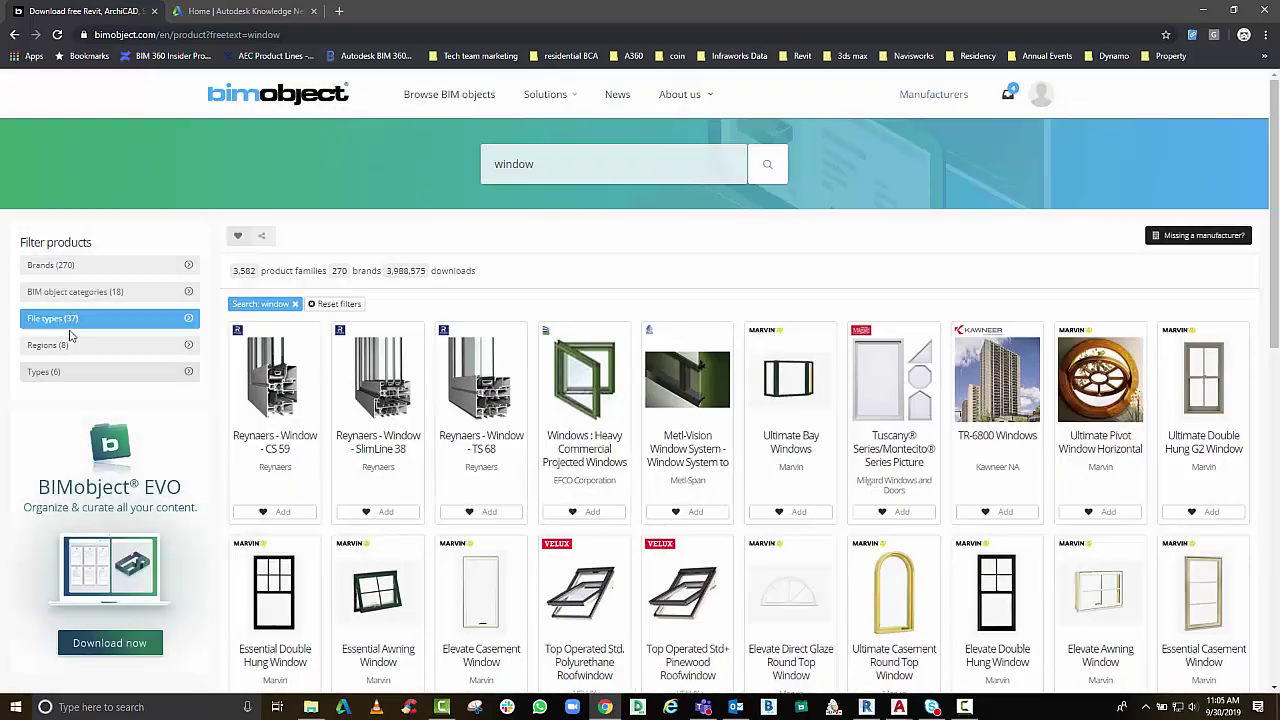
left_click(70, 268)
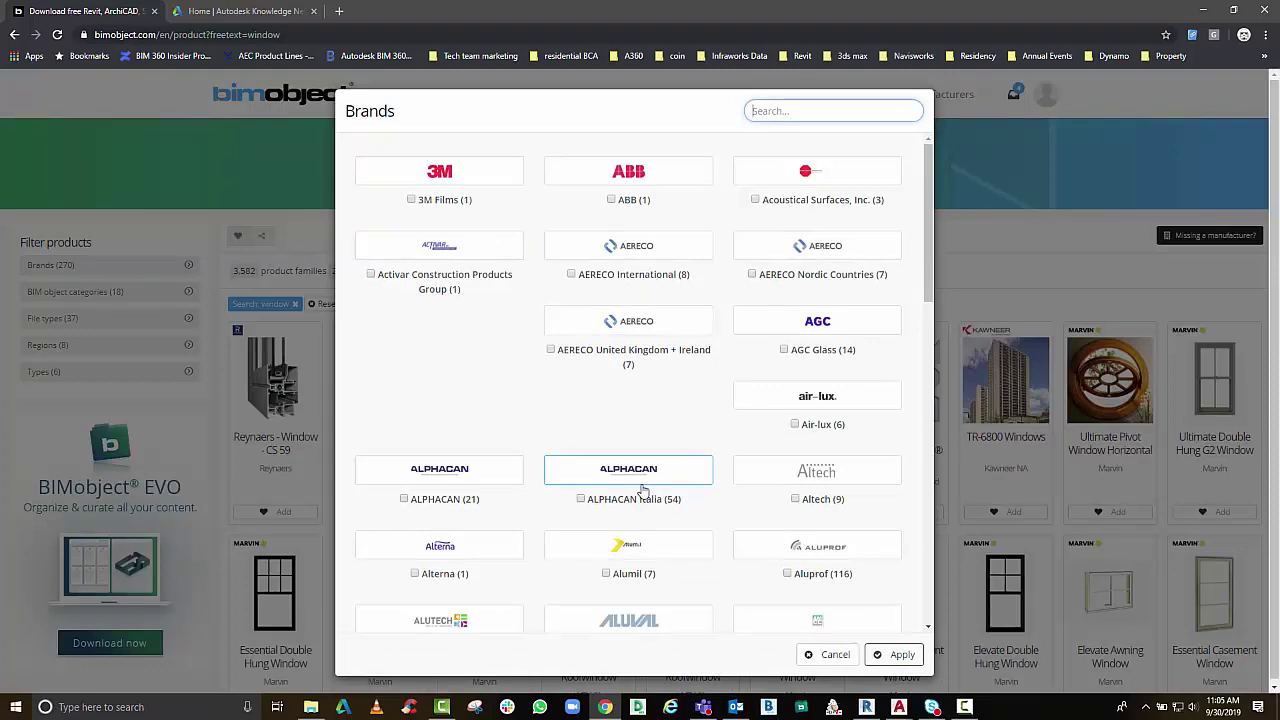
scroll(643, 490, "down", 3)
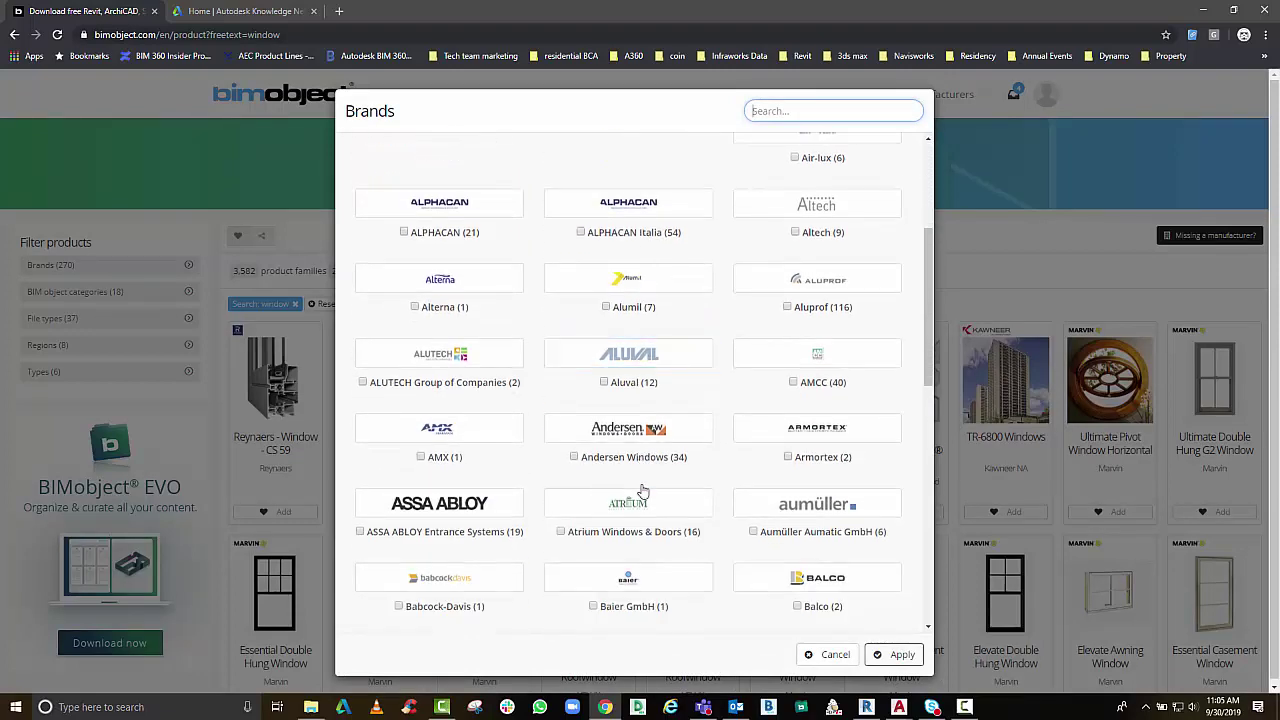
scroll(643, 490, "down", 3)
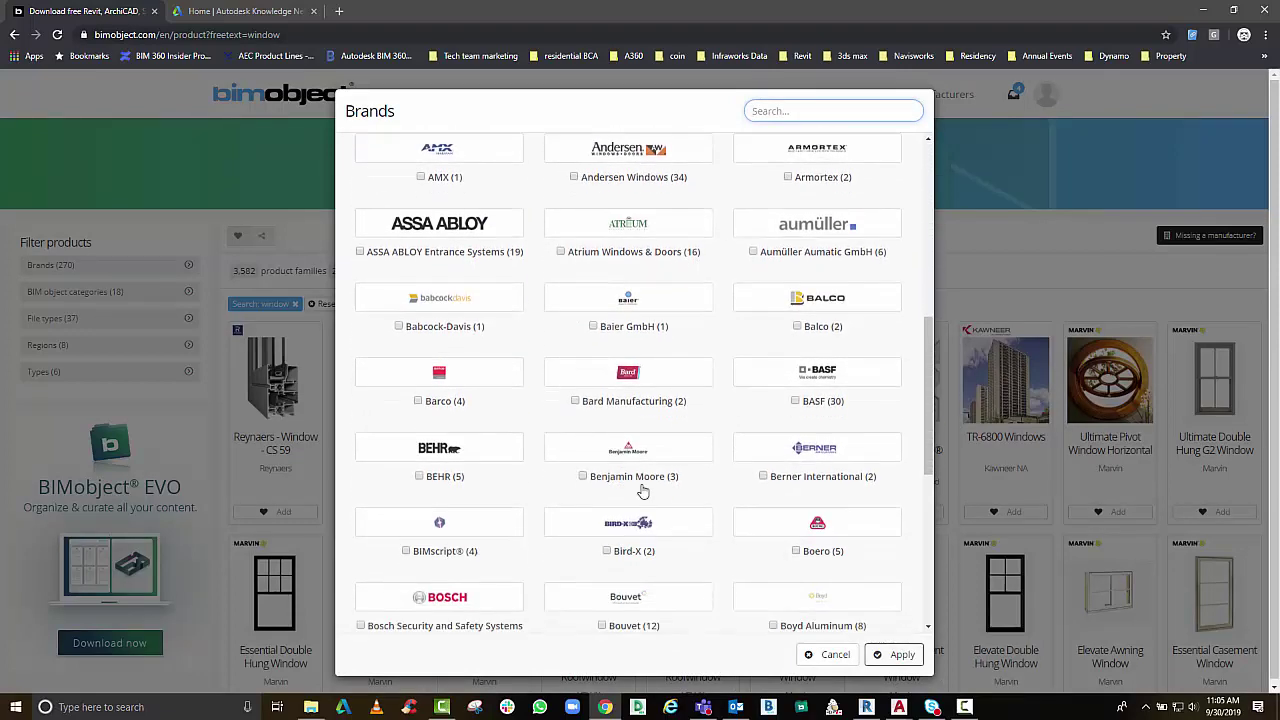
scroll(643, 490, "down", 2)
scroll(643, 490, "down", 5)
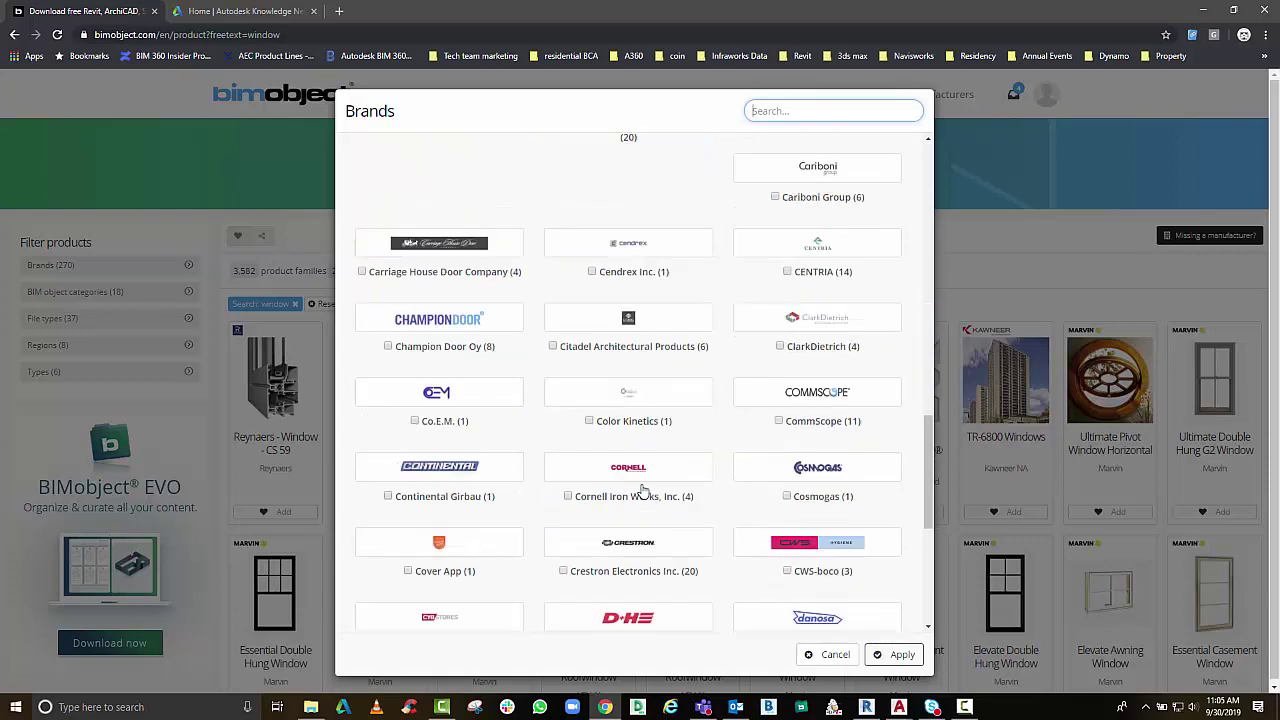
scroll(643, 490, "down", 6)
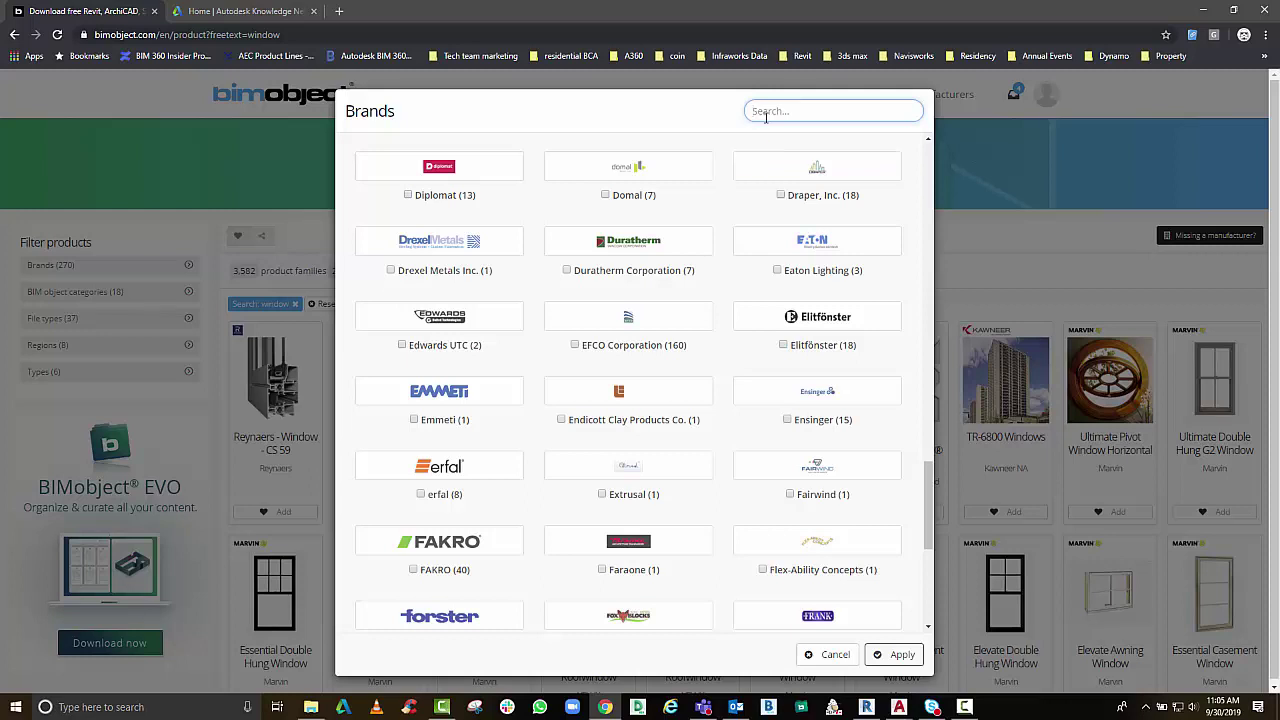
type("jel")
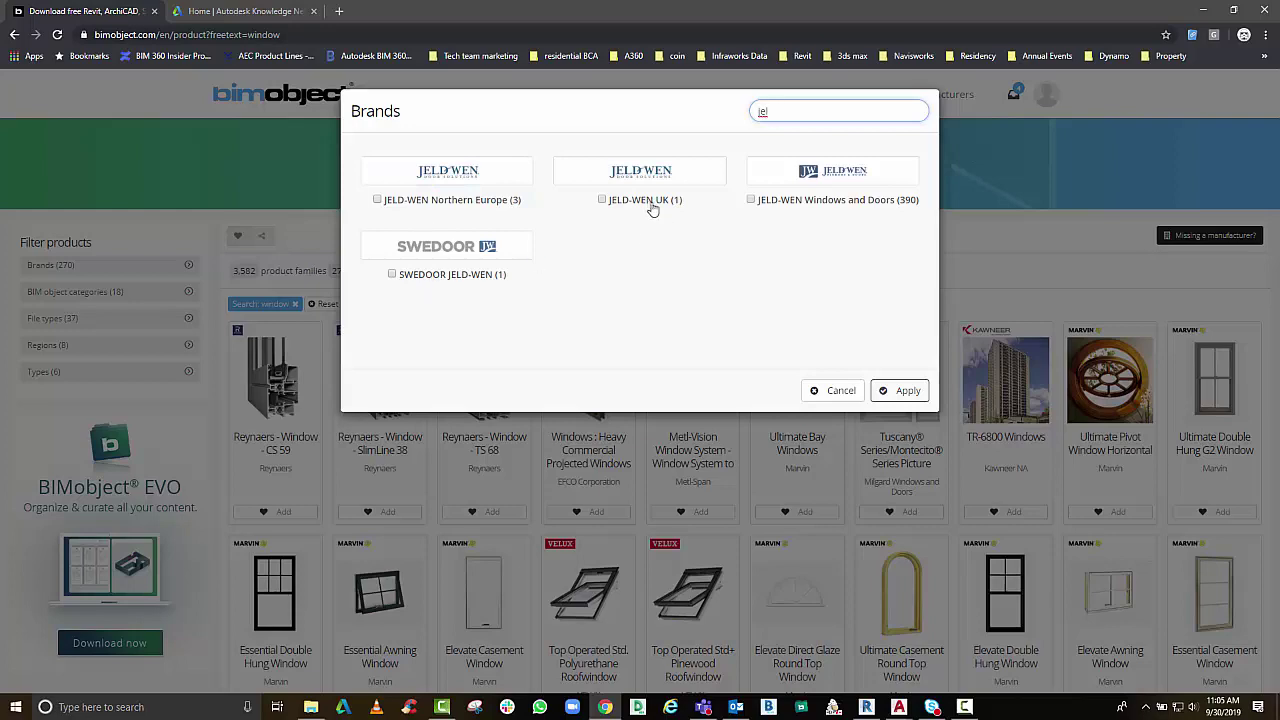
left_click(806, 212)
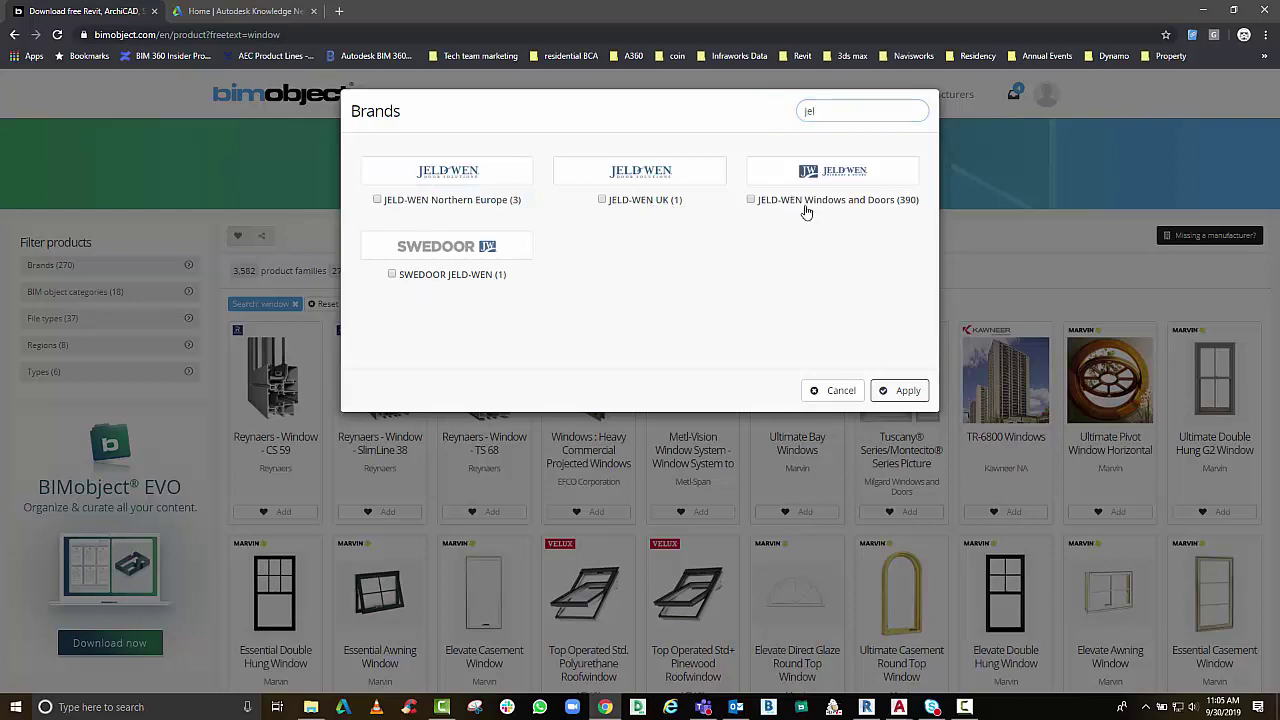
left_click(900, 393)
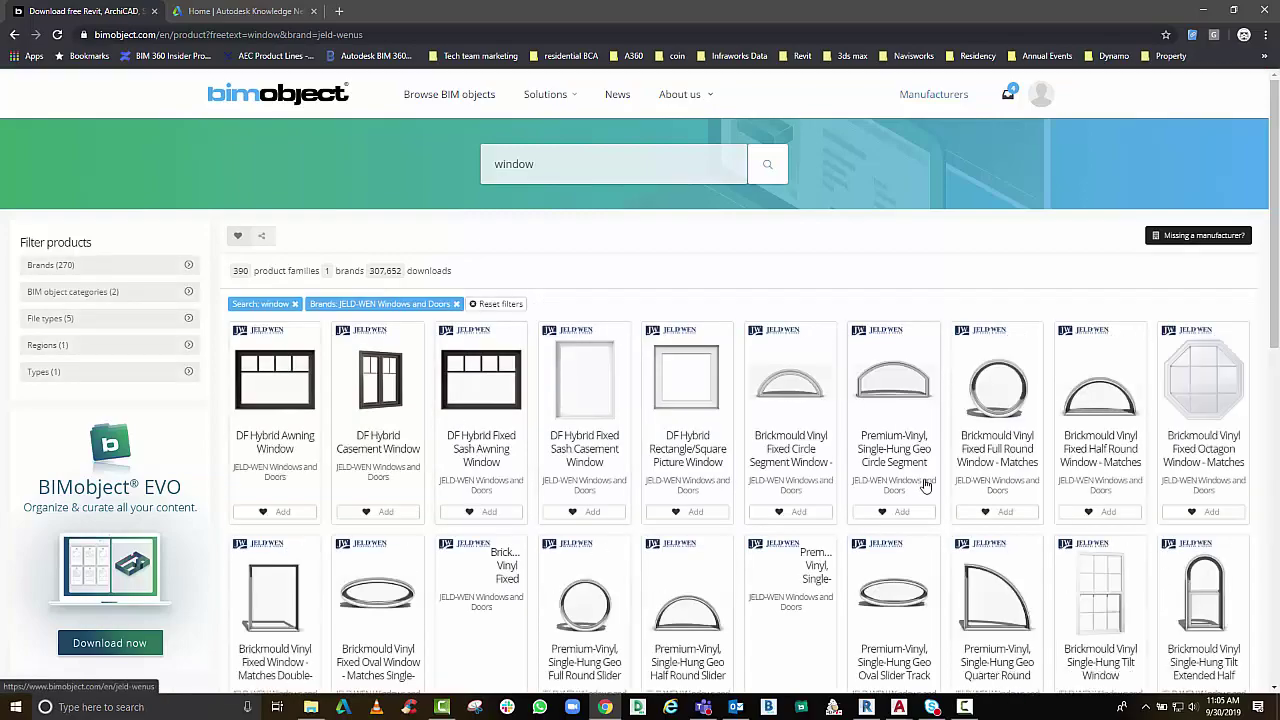
Scroll the JELD-WEN results to locate the Brickmould Vinyl Fixed Octagon Window, then return to the top
scroll(926, 485, "down", 3)
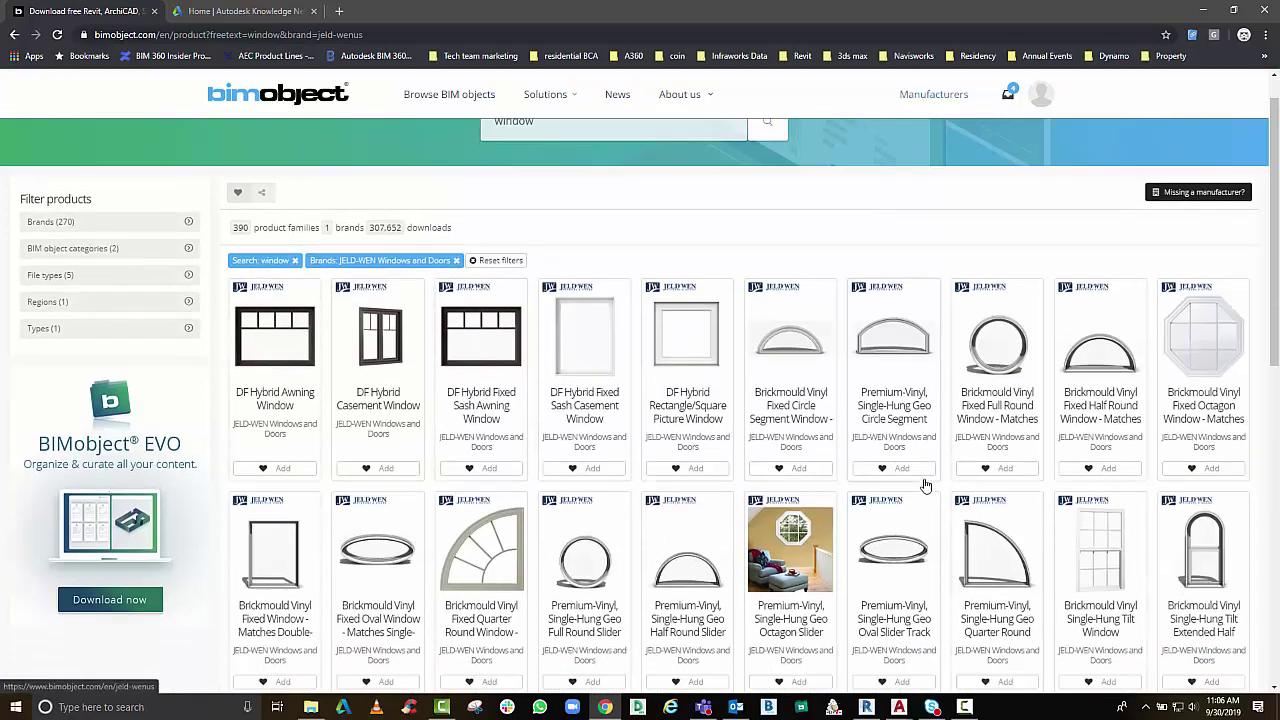
scroll(926, 485, "down", 1)
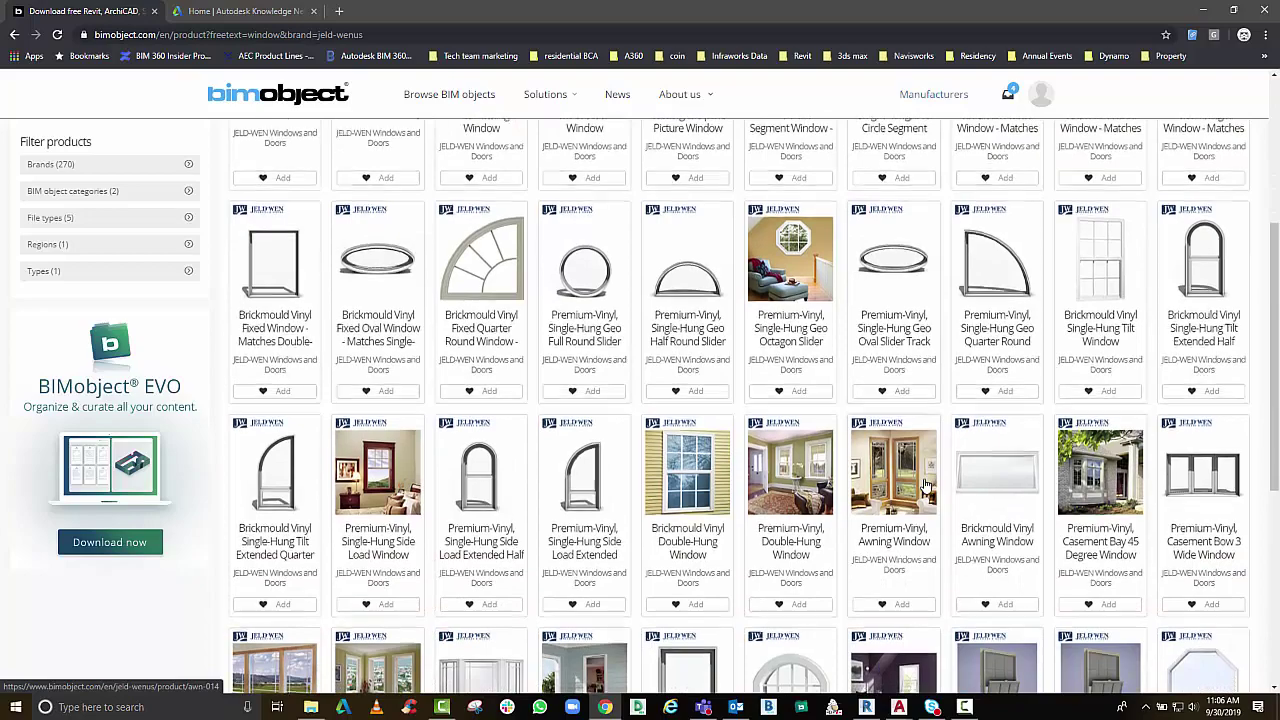
scroll(926, 485, "down", 3)
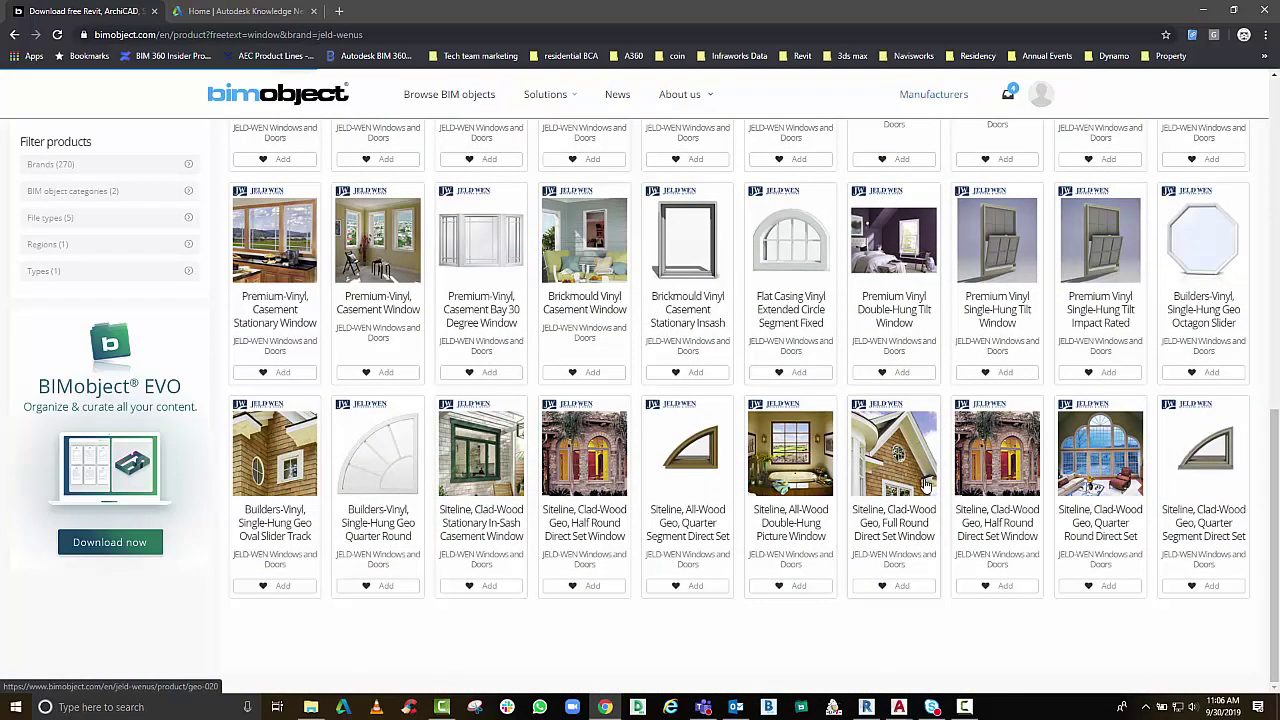
scroll(926, 485, "up", 2)
scroll(926, 485, "down", 4)
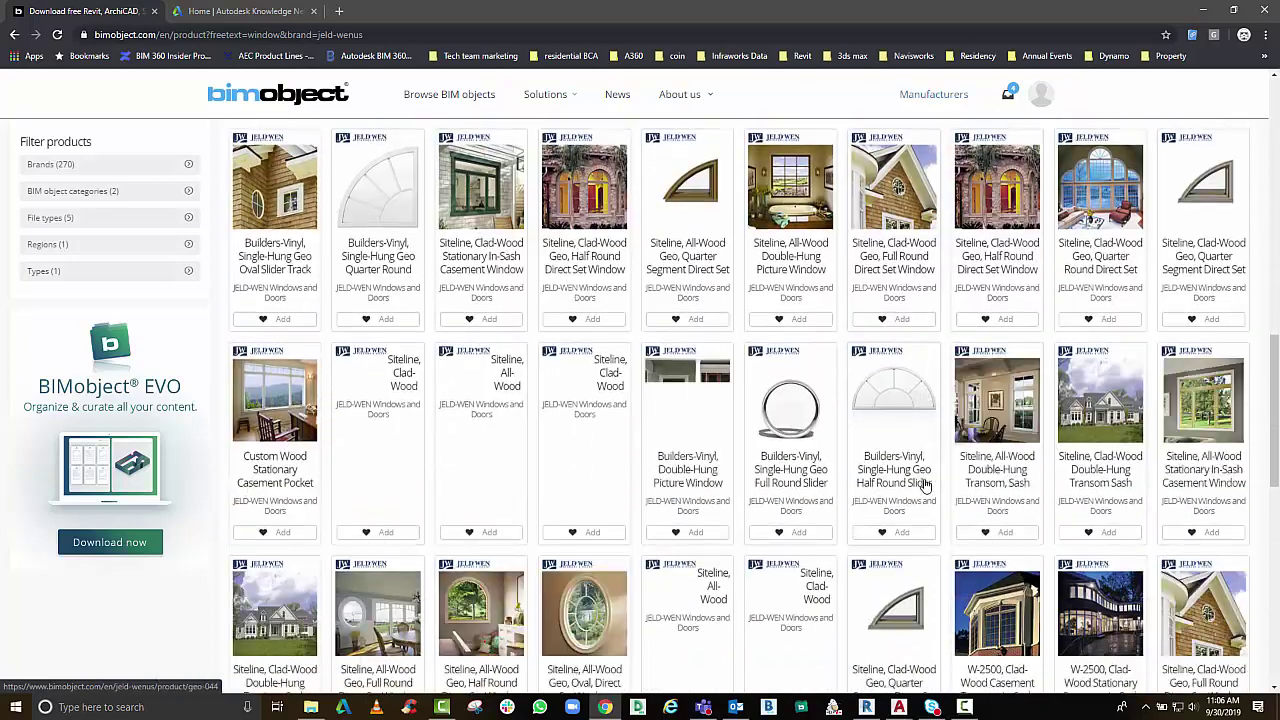
scroll(926, 485, "down", 1)
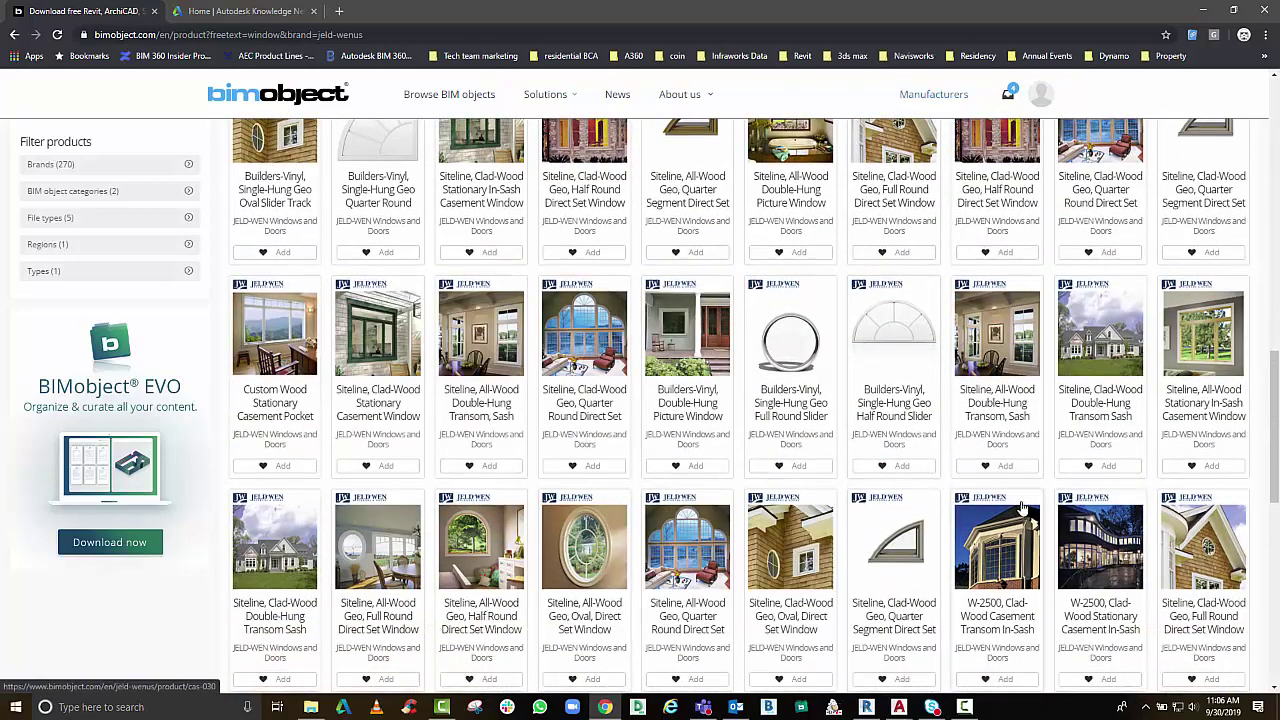
scroll(775, 575, "up", 7)
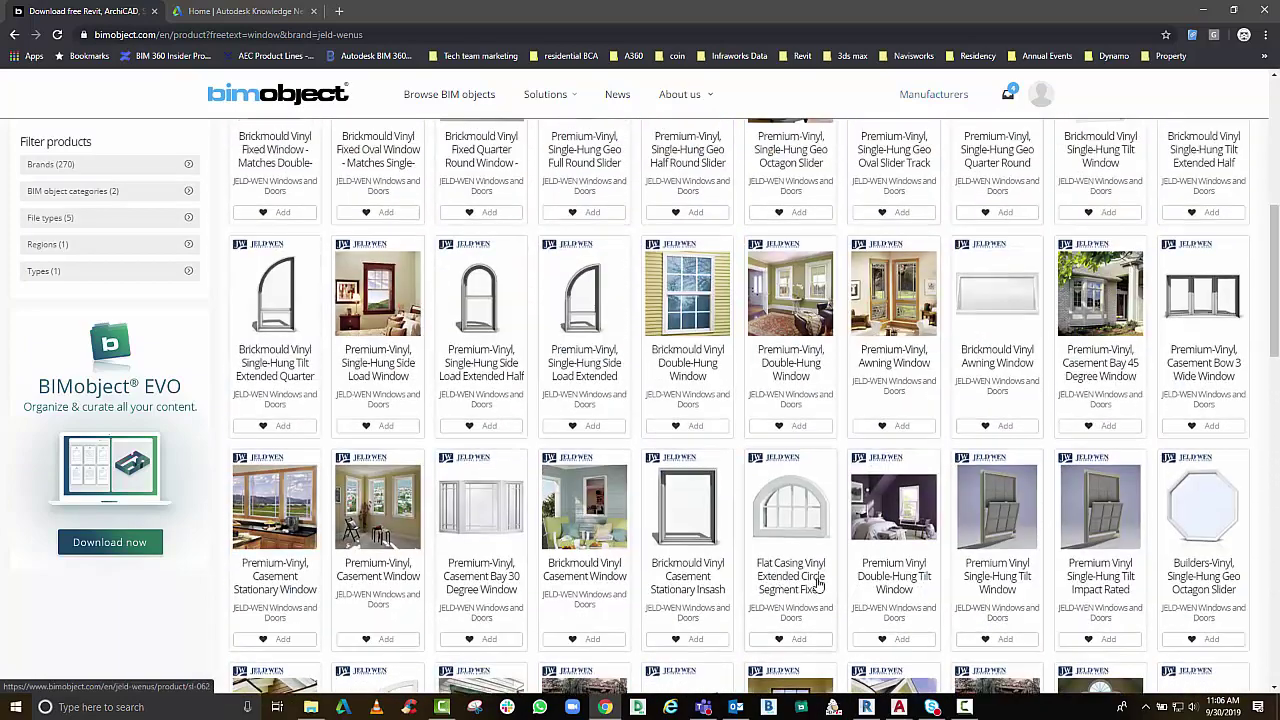
scroll(1190, 500, "up", 3)
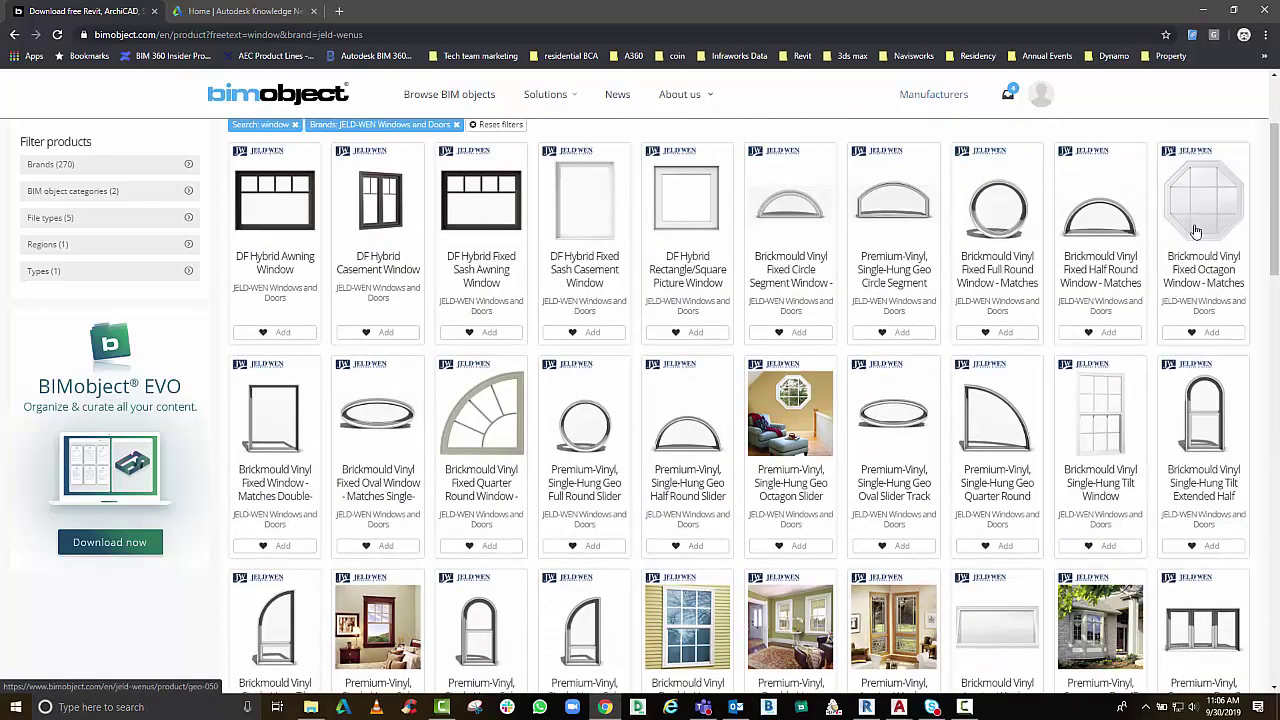
Download the octagon window's Revit .rfa family file to the Desktop
left_click(1220, 190)
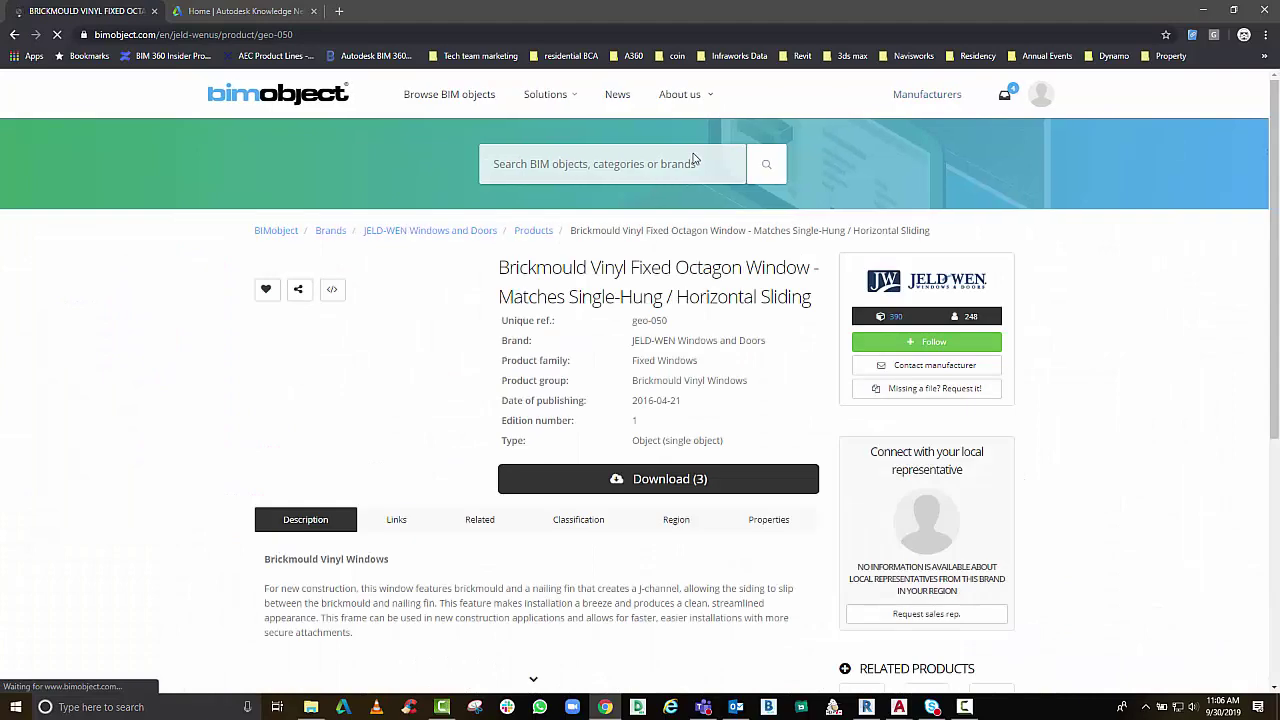
left_click(678, 479)
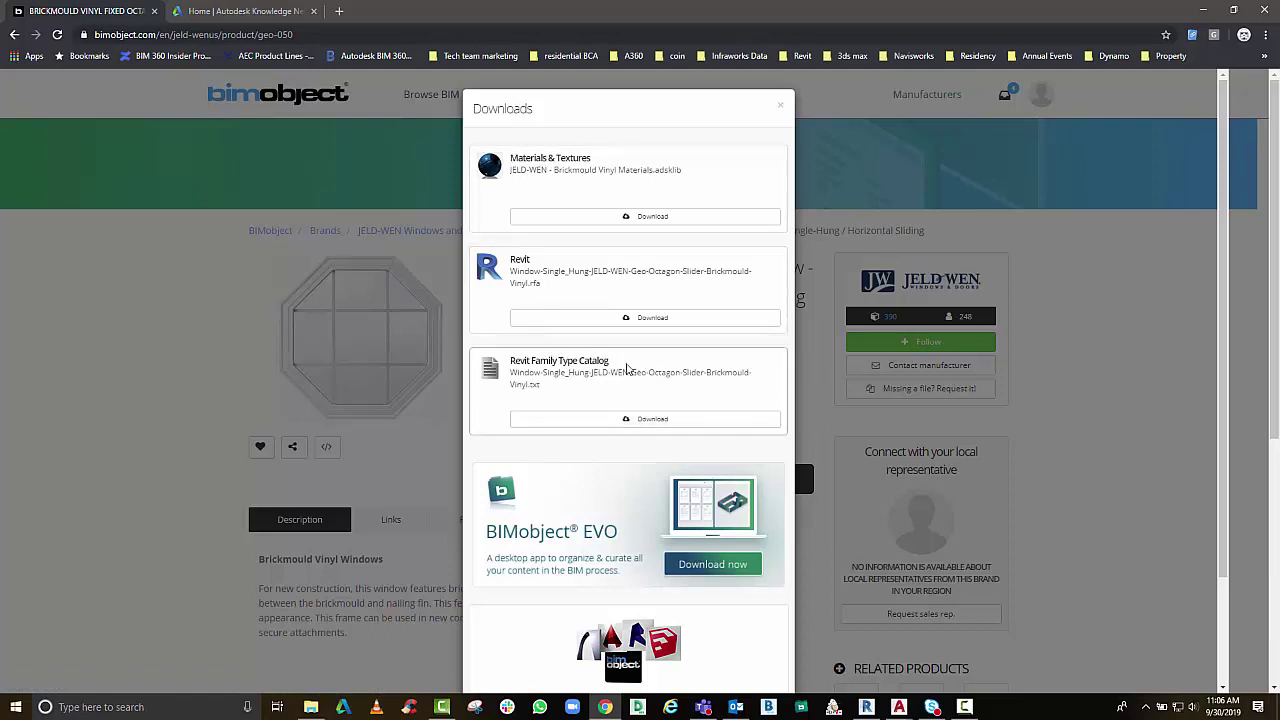
left_click(624, 320)
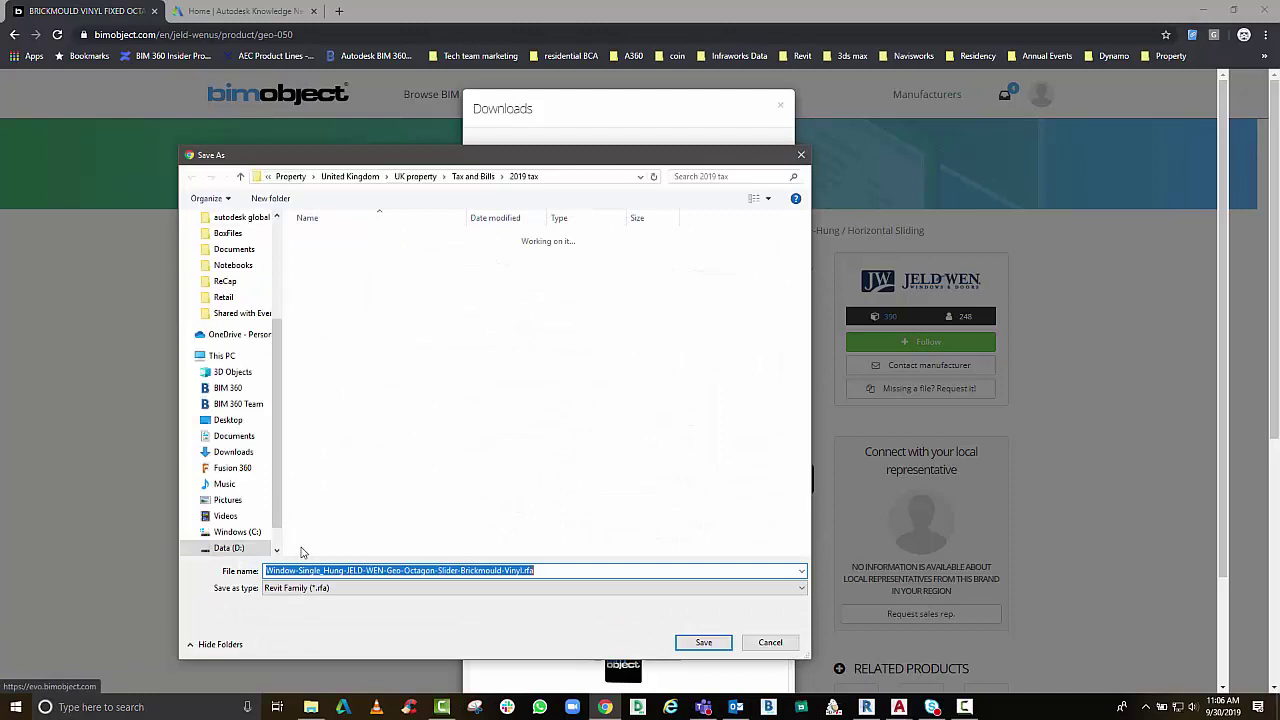
left_click(240, 421)
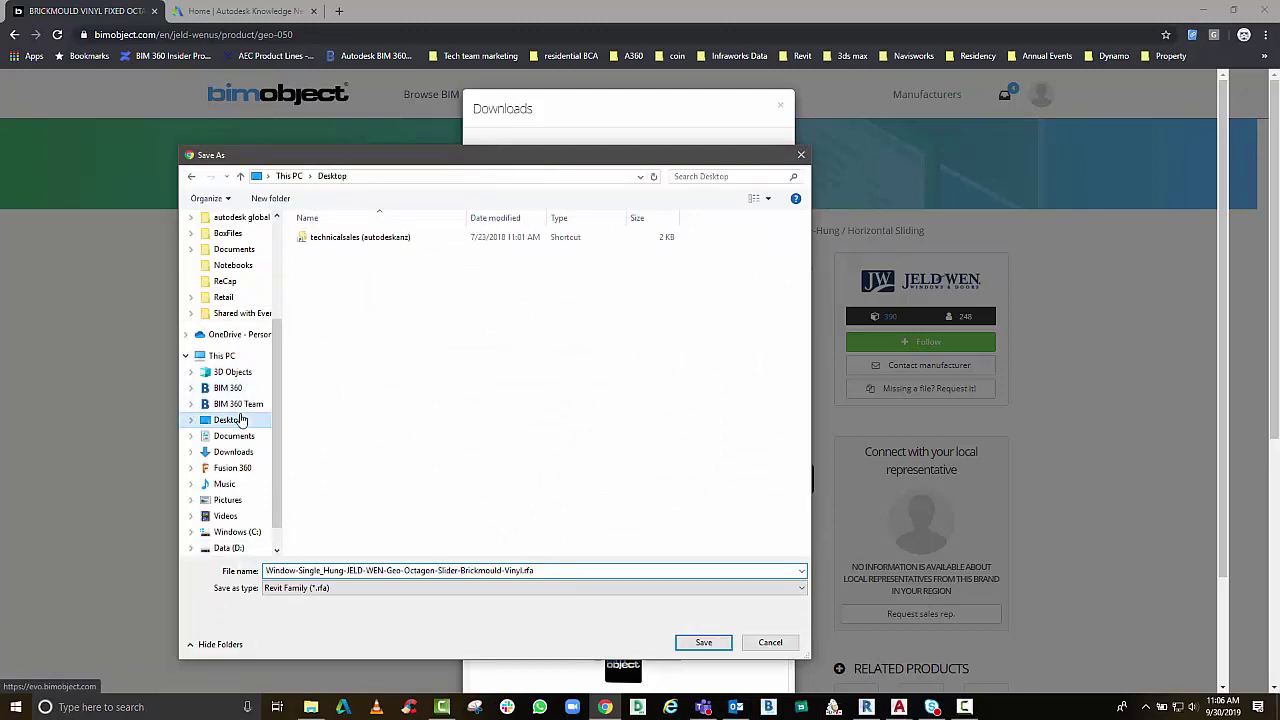
left_click(718, 644)
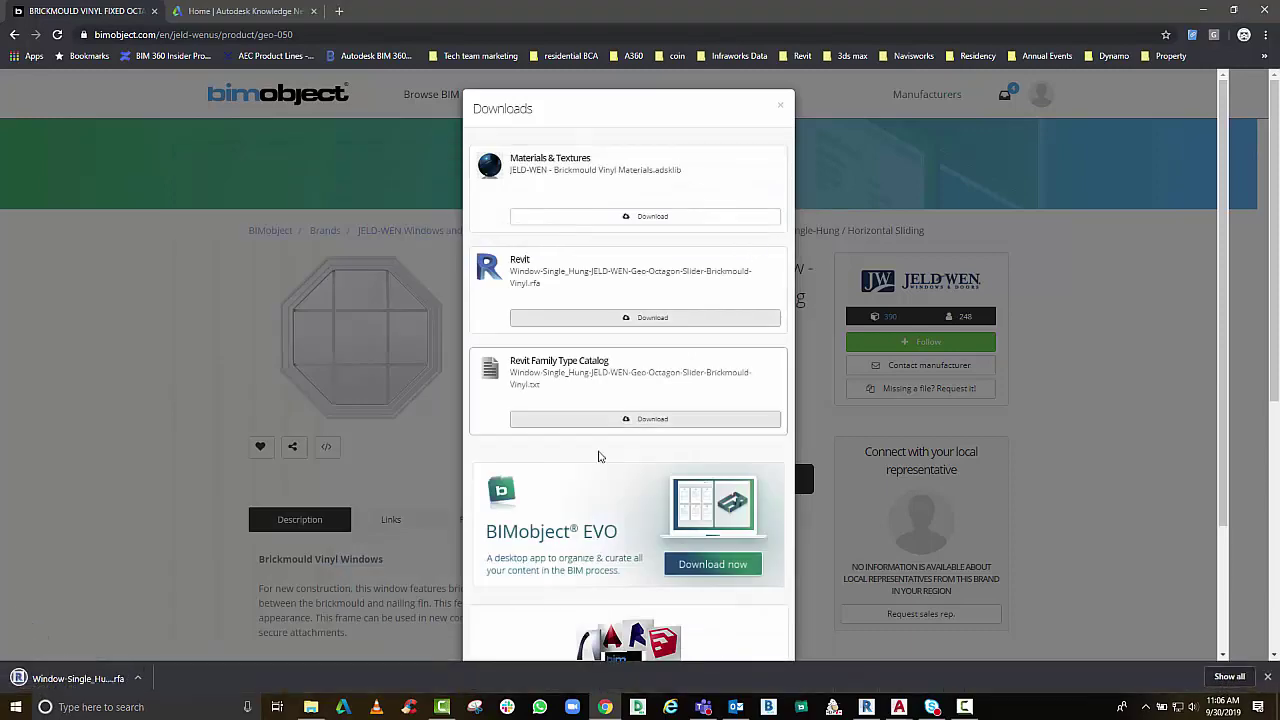
left_click(138, 678)
Open the download folder and arrange it over the Revit window
left_click(152, 634)
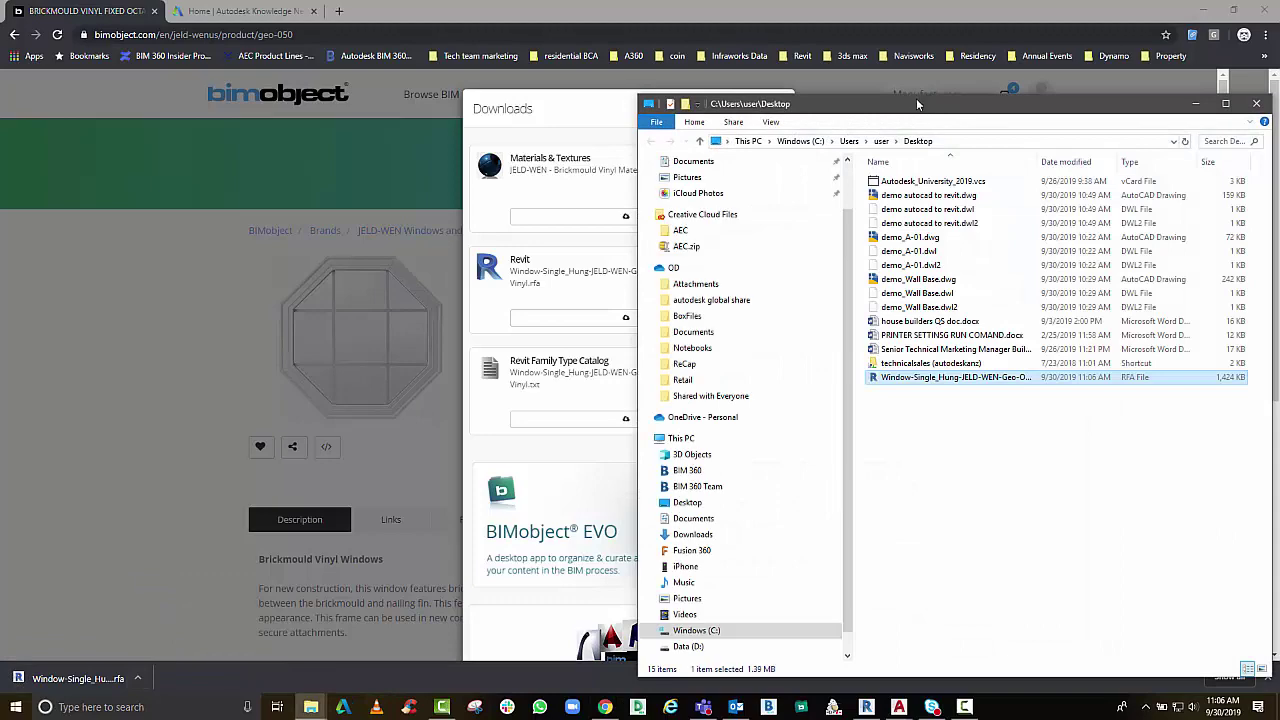
left_click_drag(917, 104, 571, 54)
left_click(1203, 9)
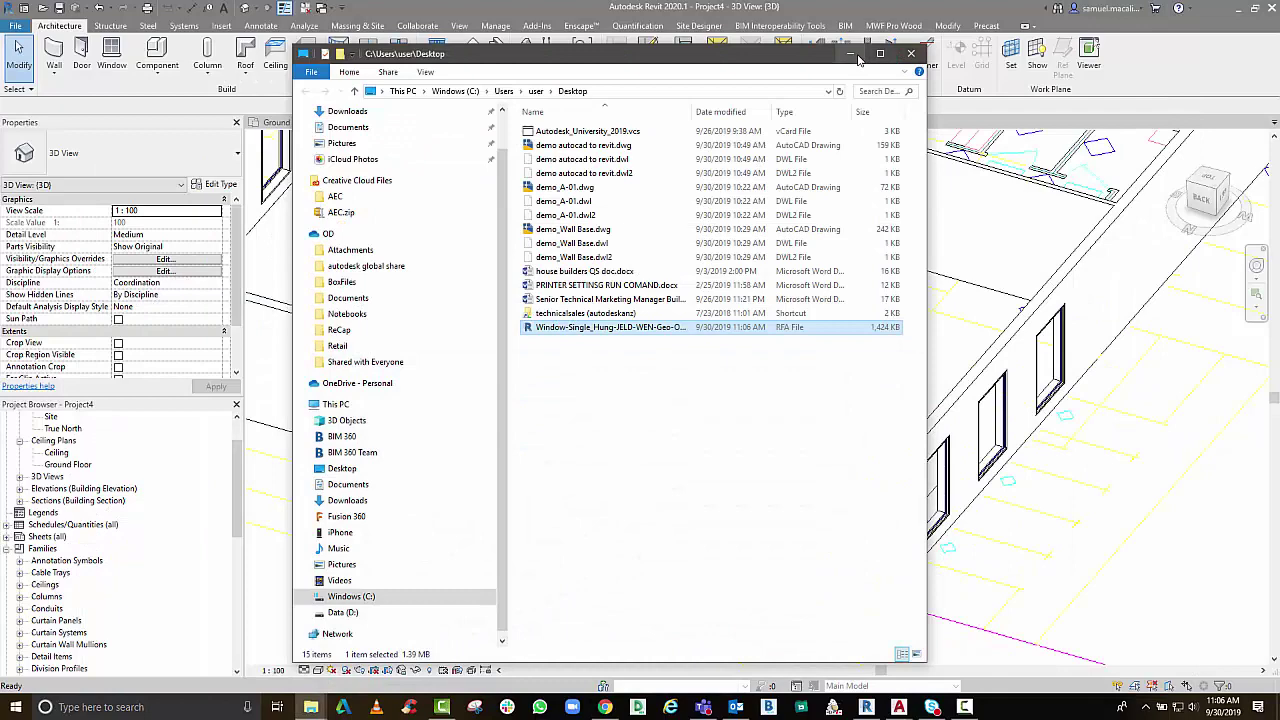
left_click(857, 56)
key("alt+Tab")
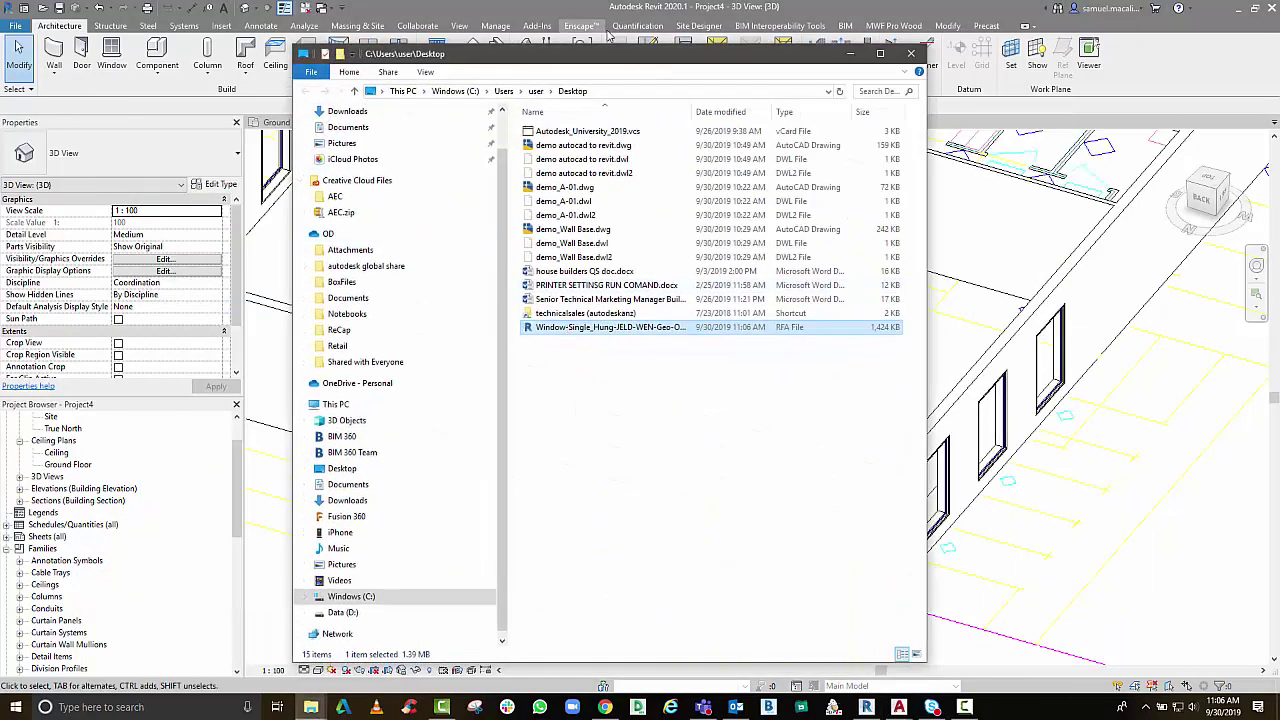
left_click_drag(600, 58, 329, 32)
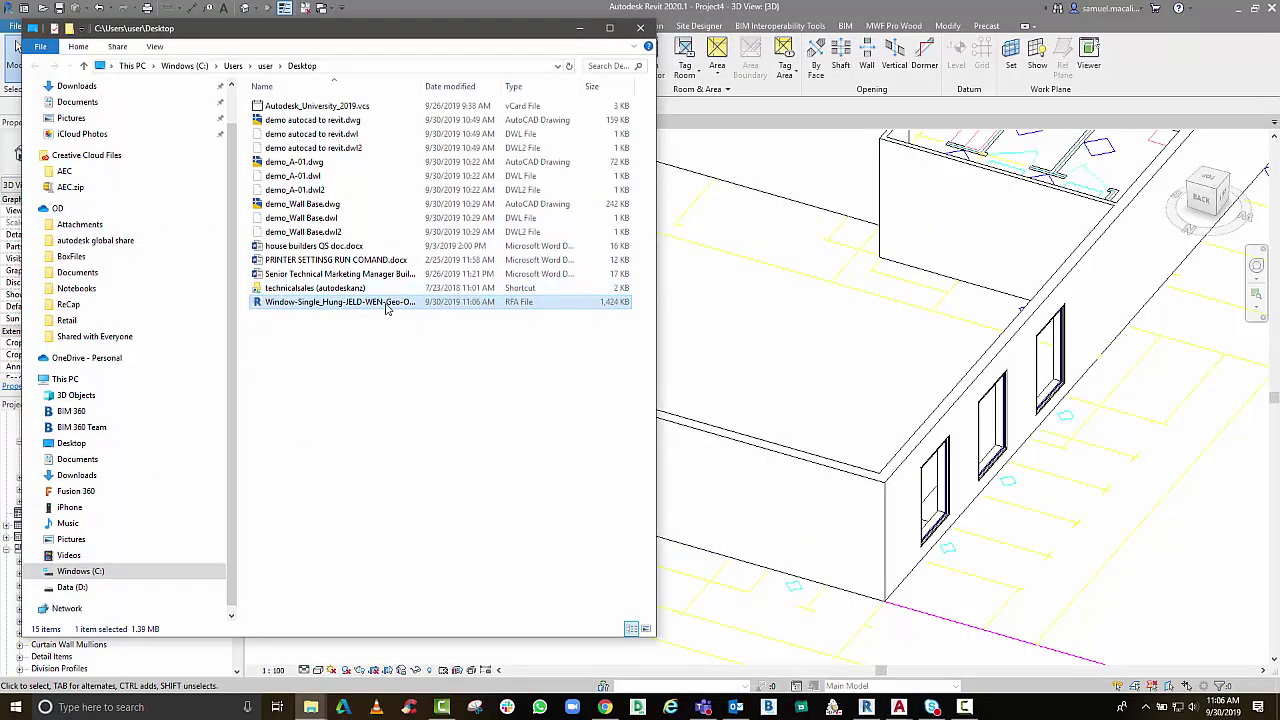
Drag the octagon family into Revit, place it in the wall, and delete the awning window
left_click_drag(978, 374, 822, 376)
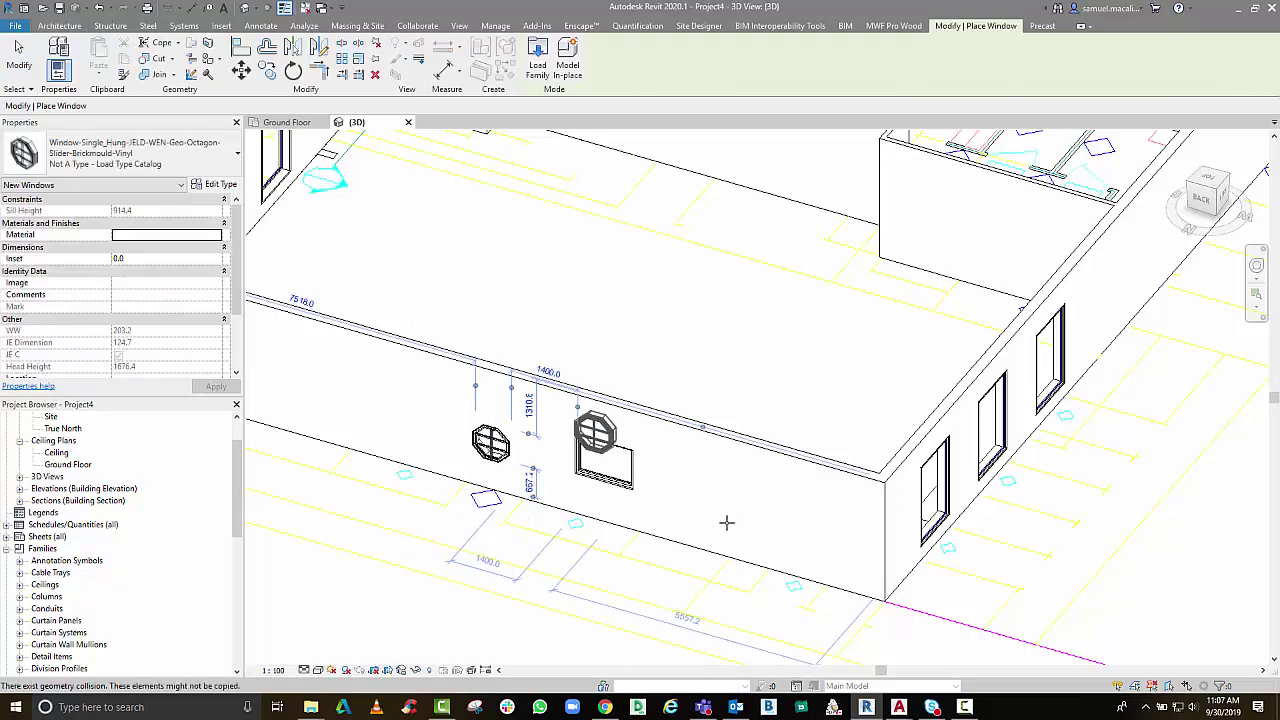
key("Escape")
key("Escape")
left_click(618, 478)
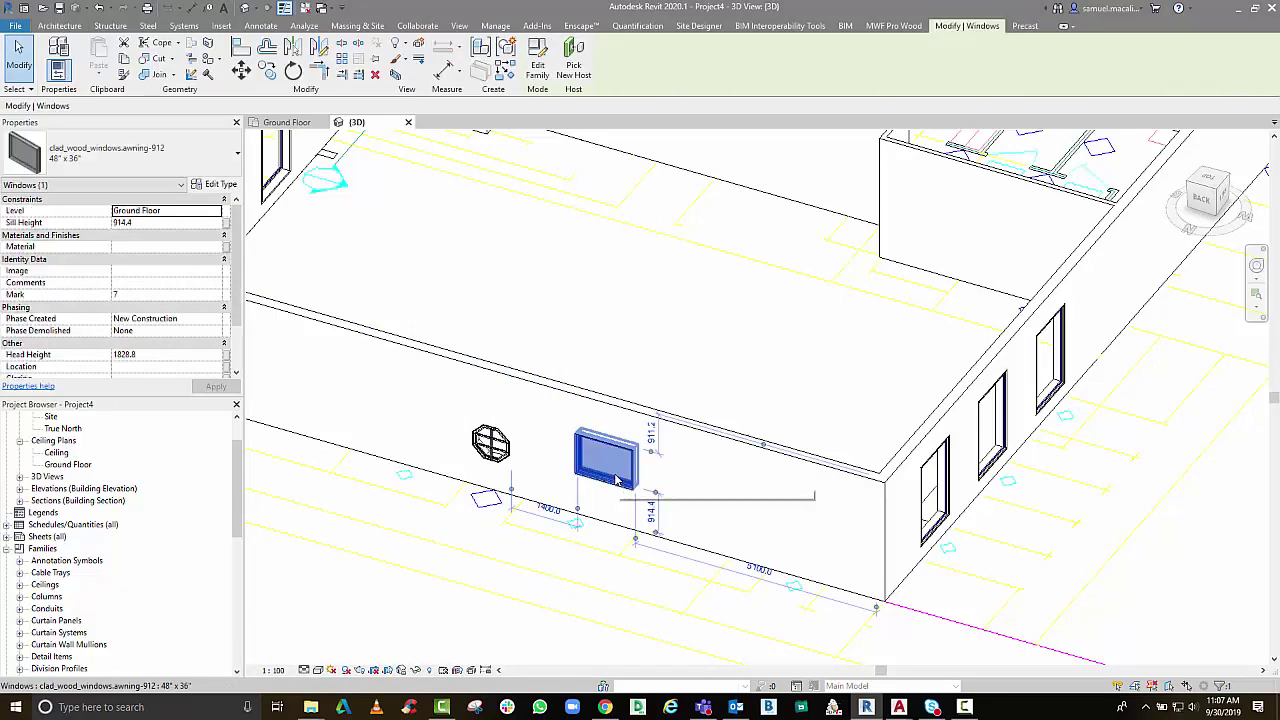
key("Delete")
scroll(480, 452, "up", 4)
left_click(465, 441)
scroll(470, 420, "up", 5)
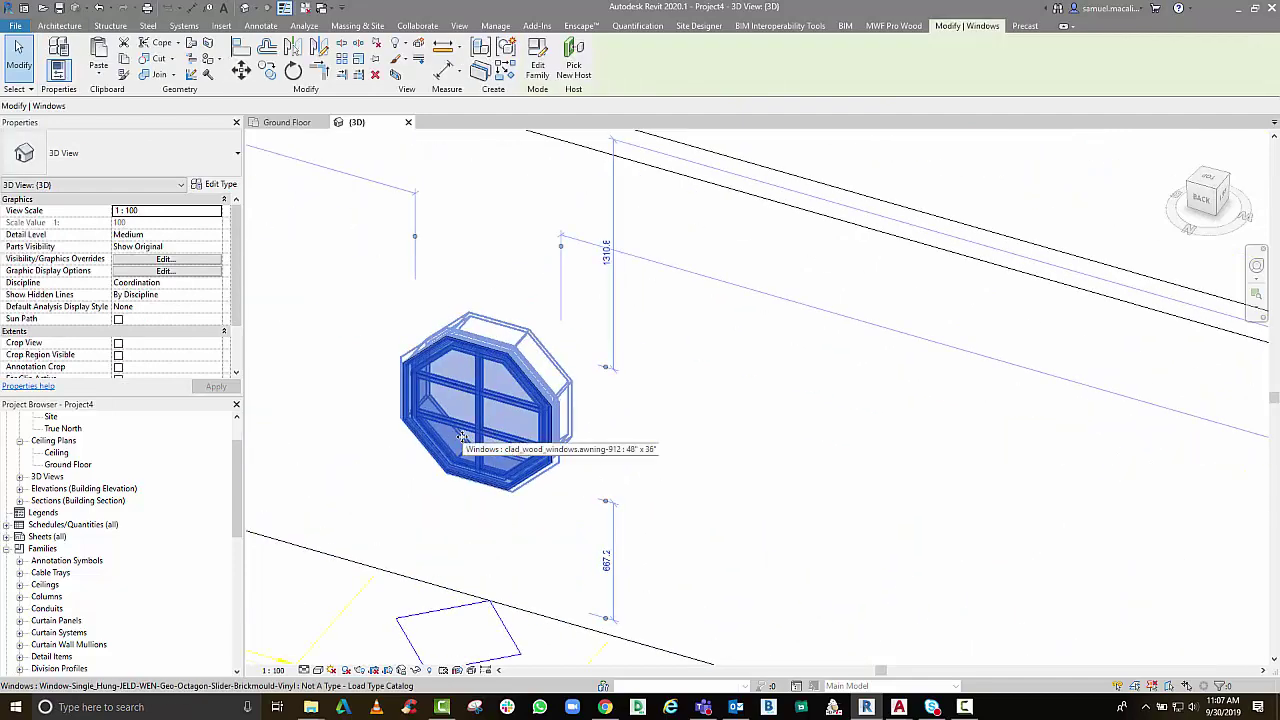
Set the octagon window type's Height and Width to 1830 in Type Properties
left_click(222, 186)
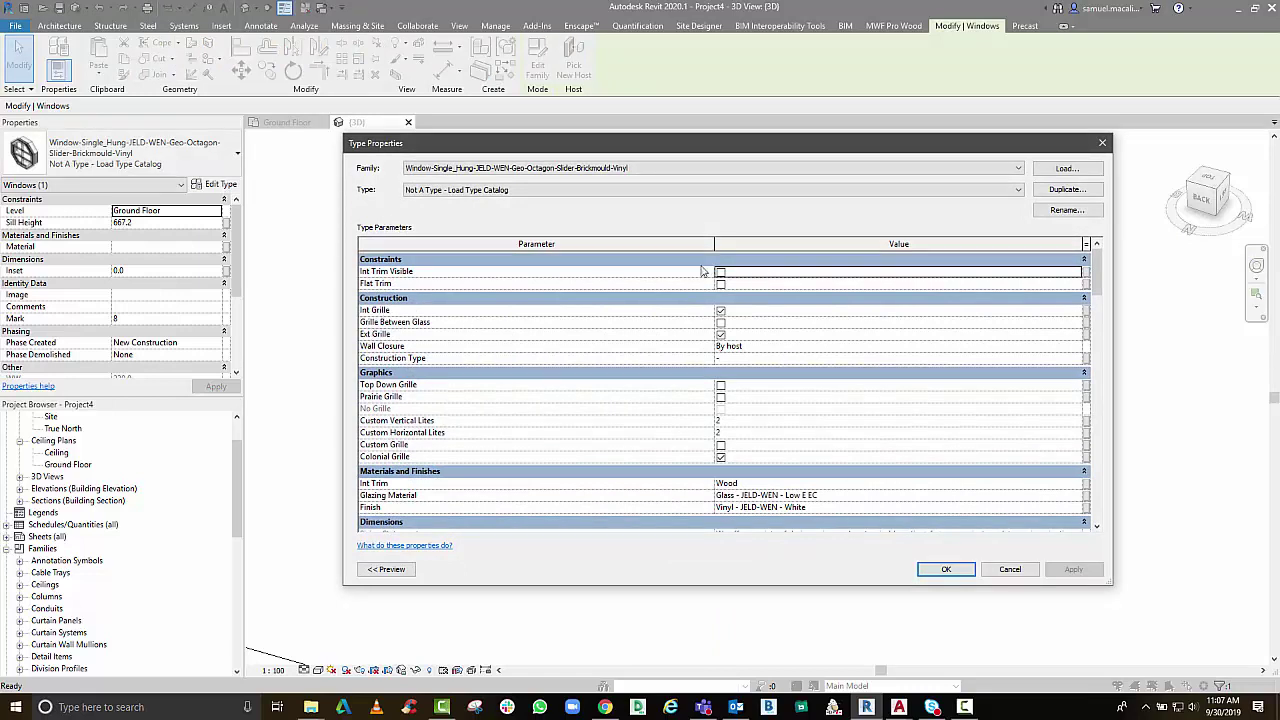
scroll(549, 436, "down", 5)
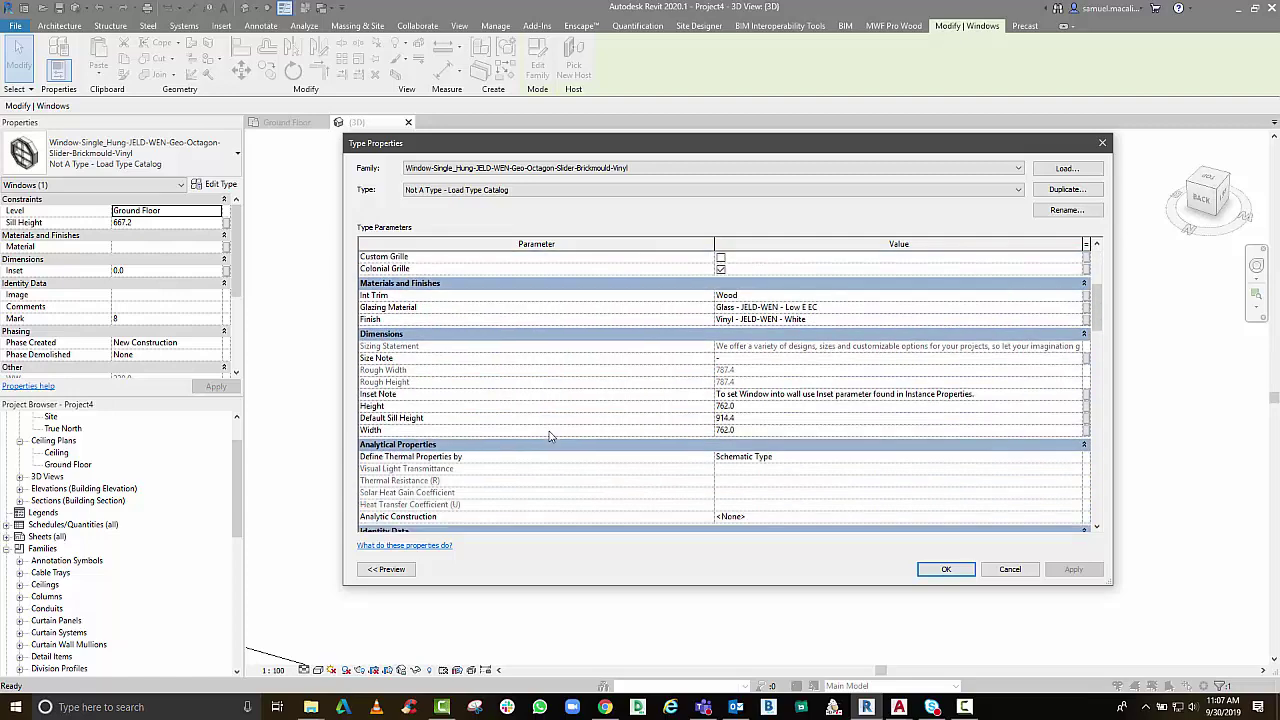
scroll(549, 436, "down", 1)
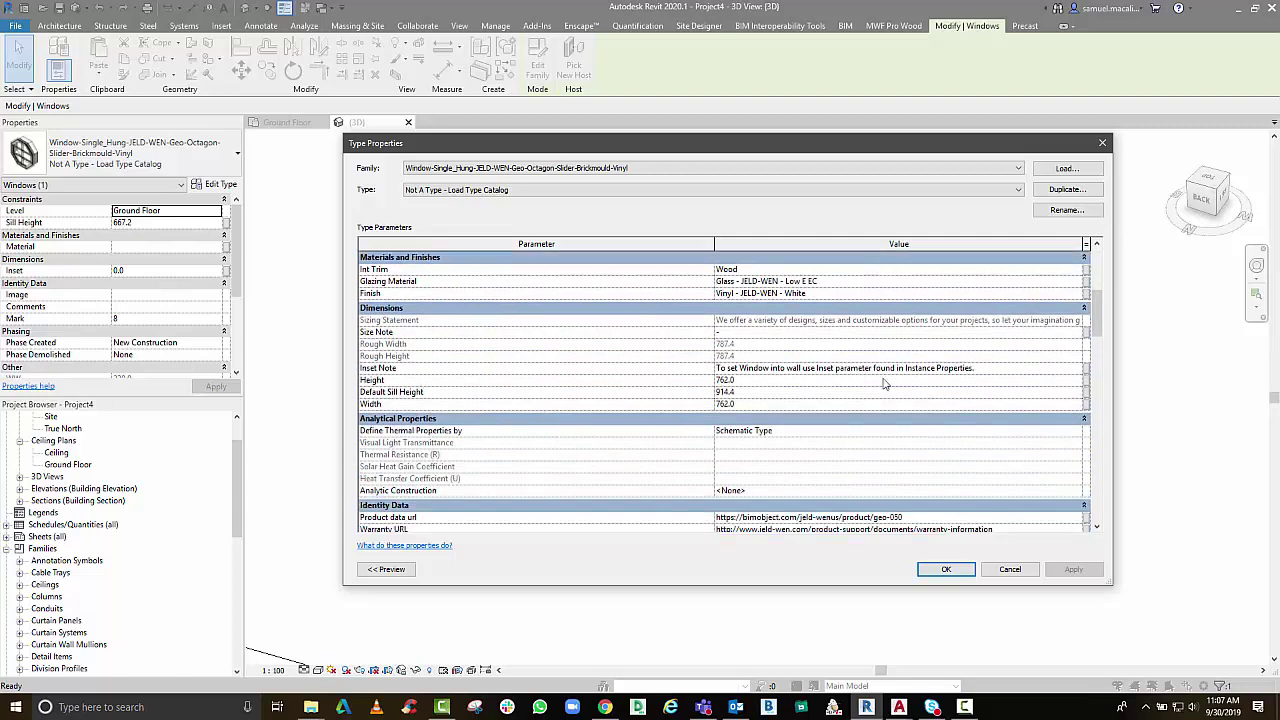
left_click(787, 382)
type("18")
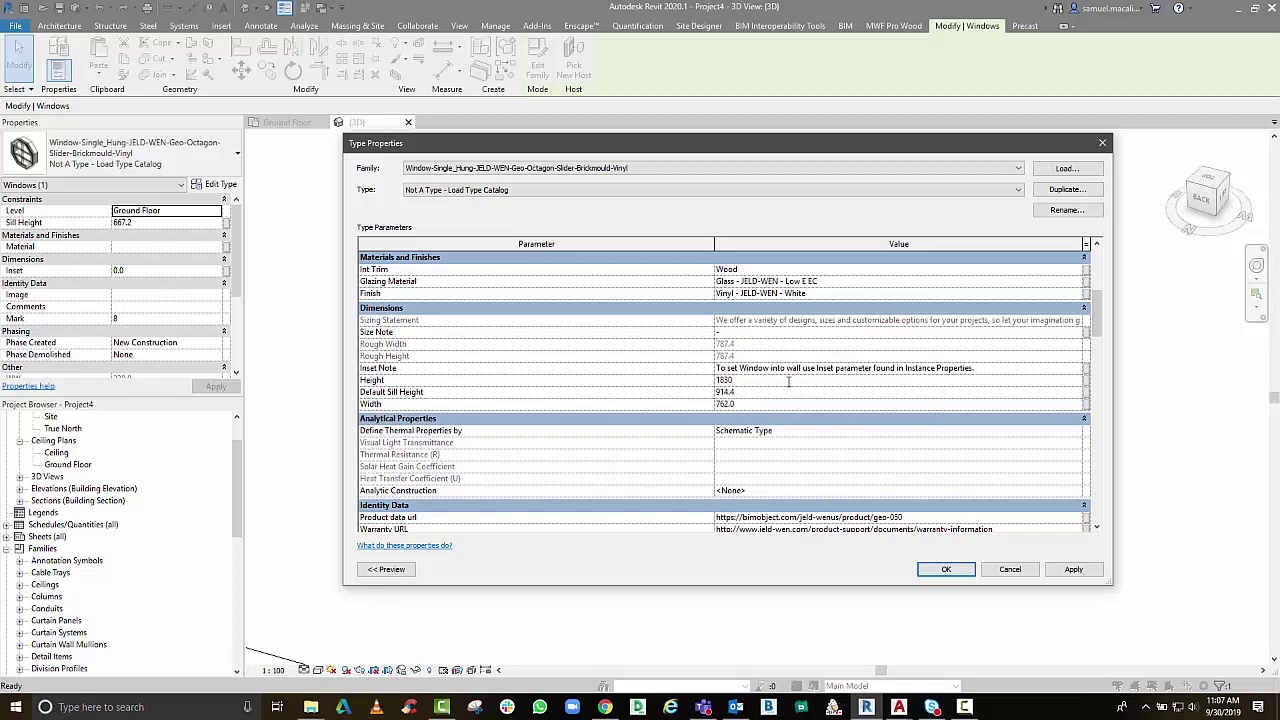
left_click(787, 406)
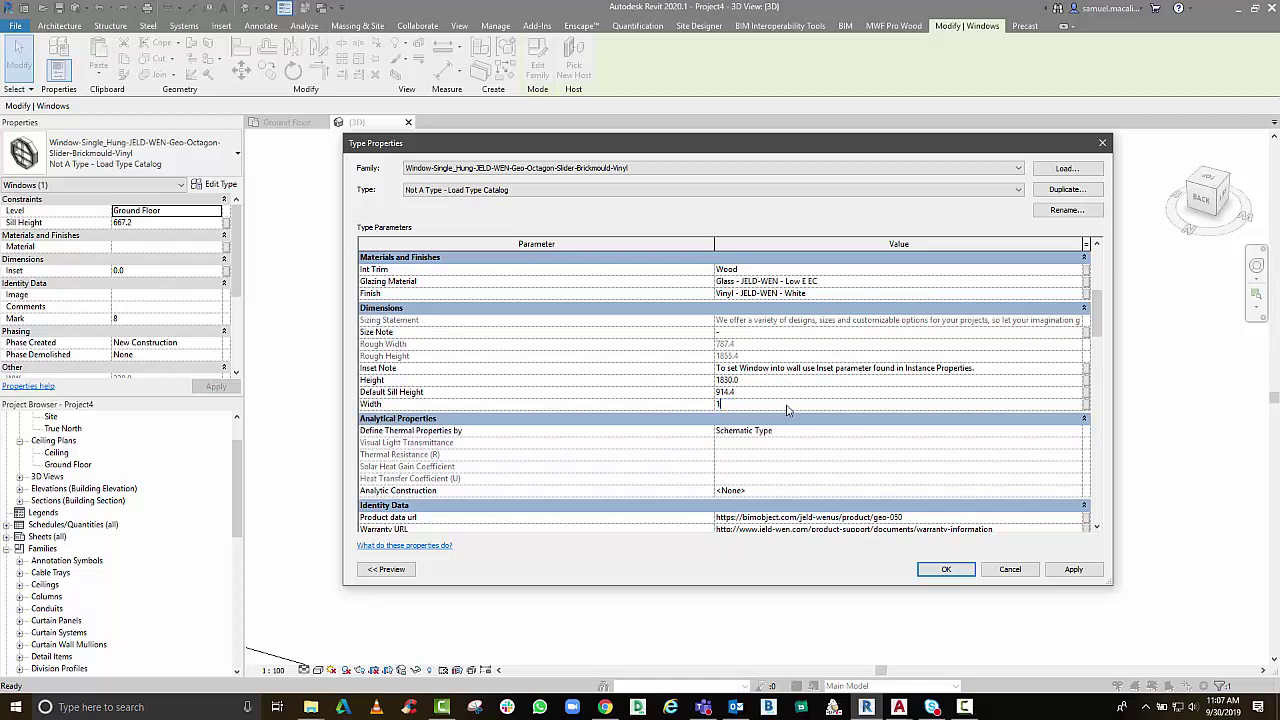
left_click(1073, 572)
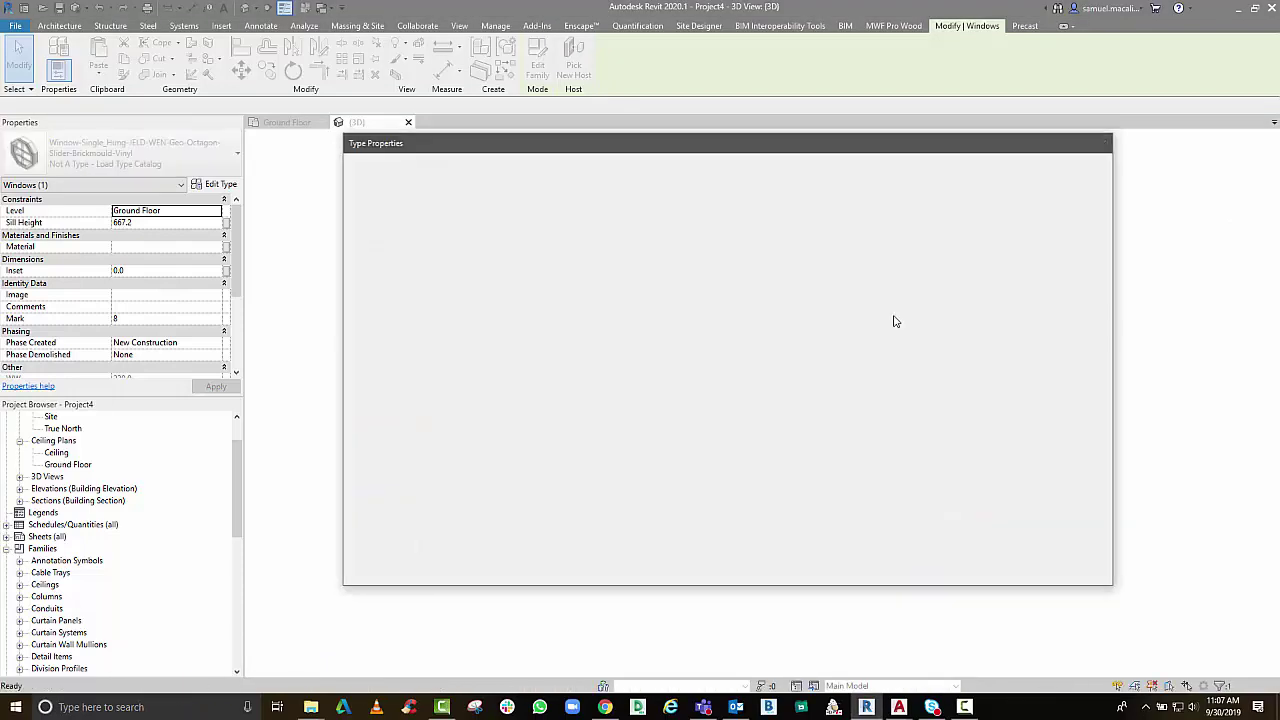
Check the resized window at the building corner, then switch to the Ground Floor plan
scroll(949, 397, "down", 5)
key("Escape")
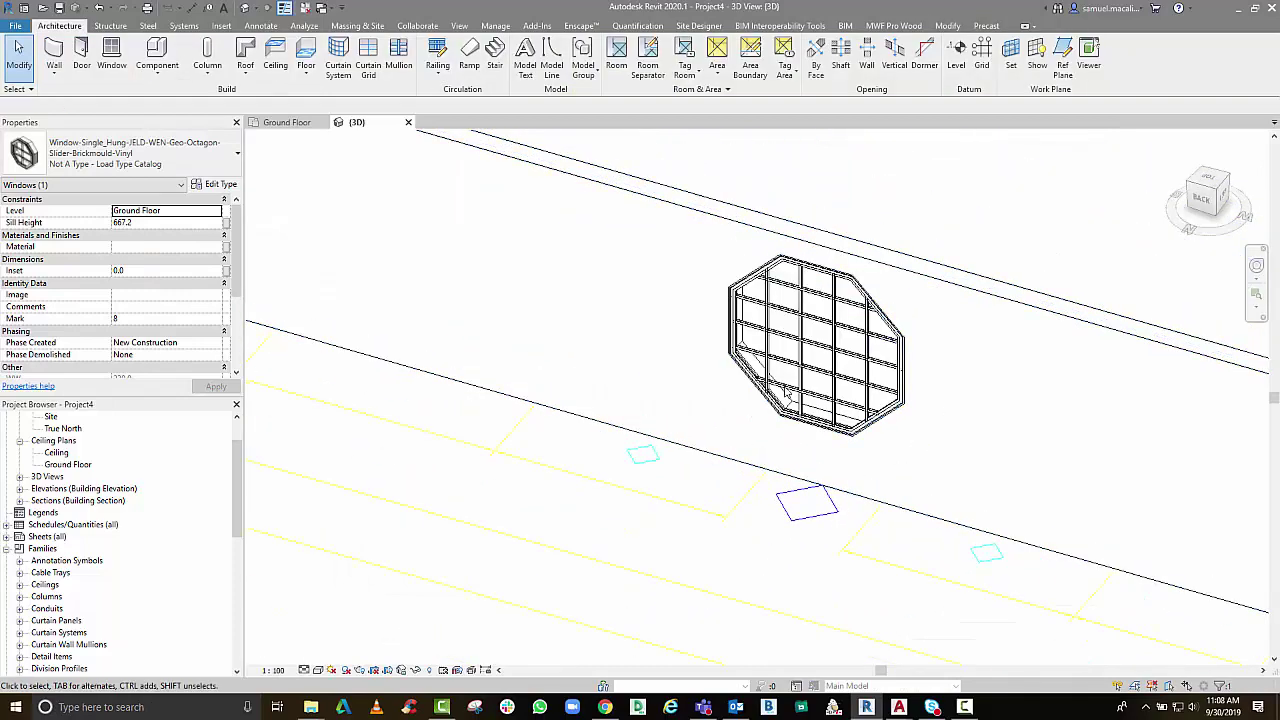
left_click(775, 370)
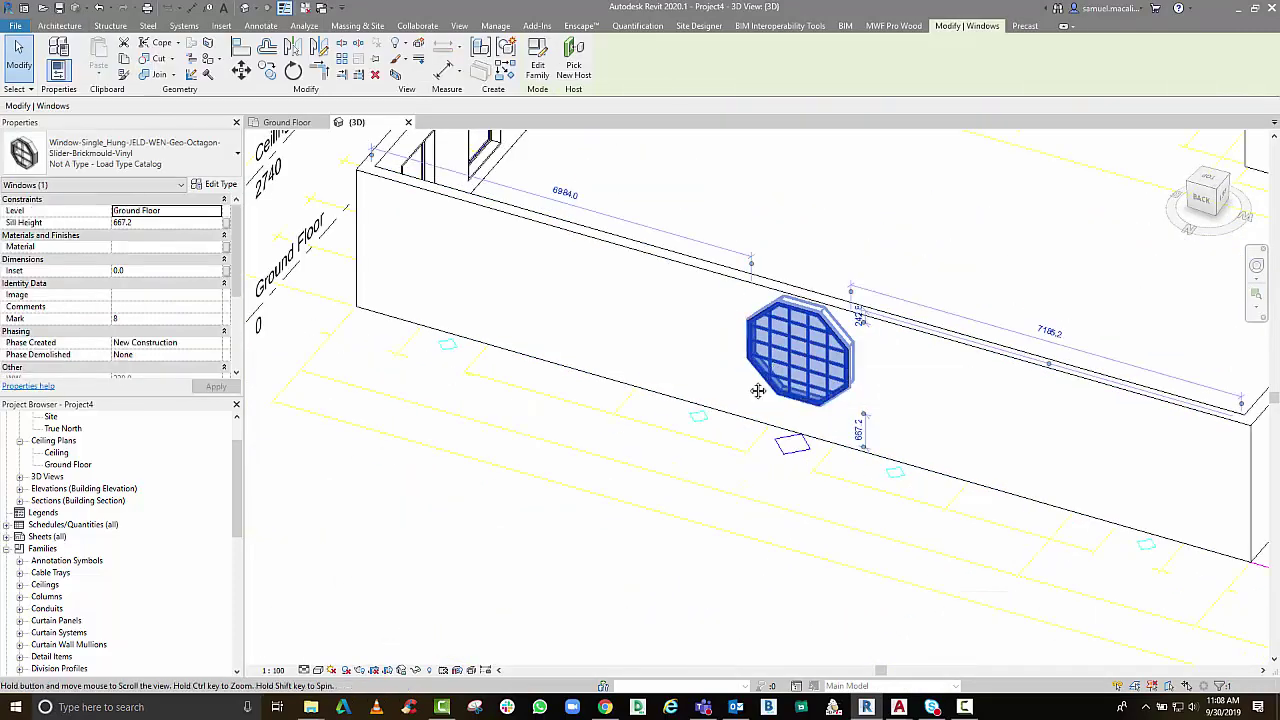
middle_click_drag(775, 370, 577, 397)
key("Escape")
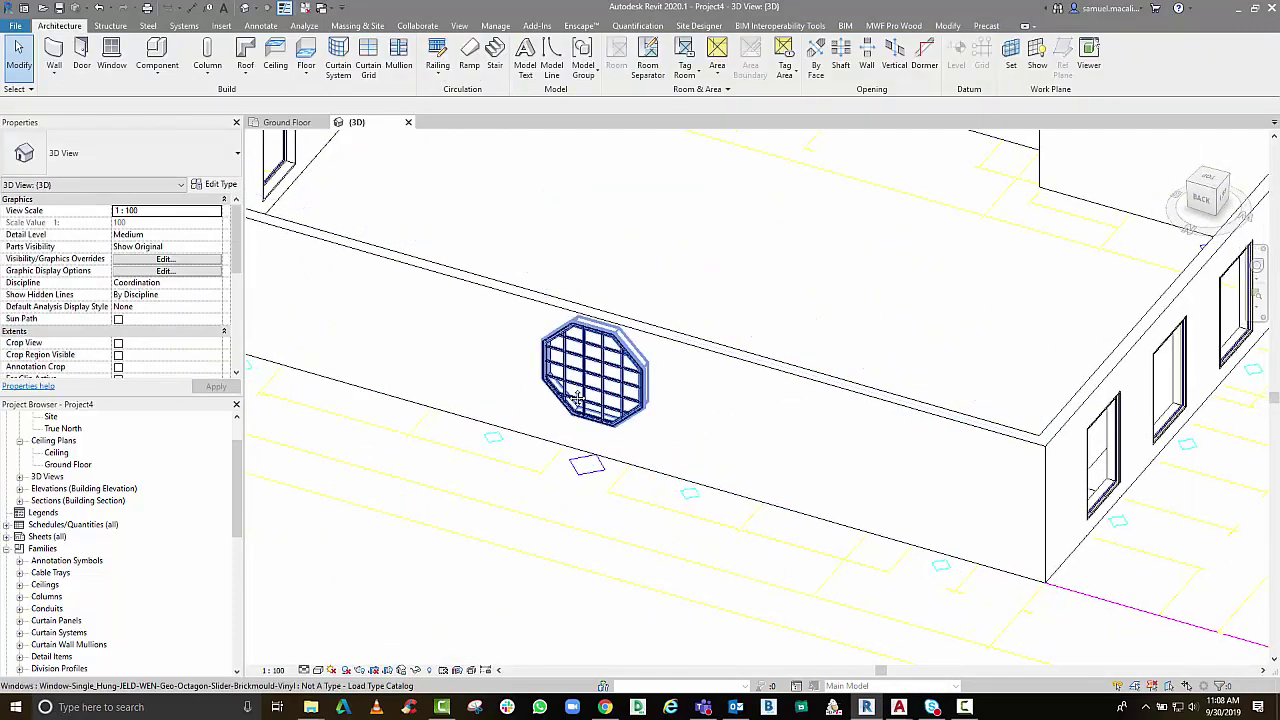
left_click(287, 122)
scroll(671, 434, "down", 3)
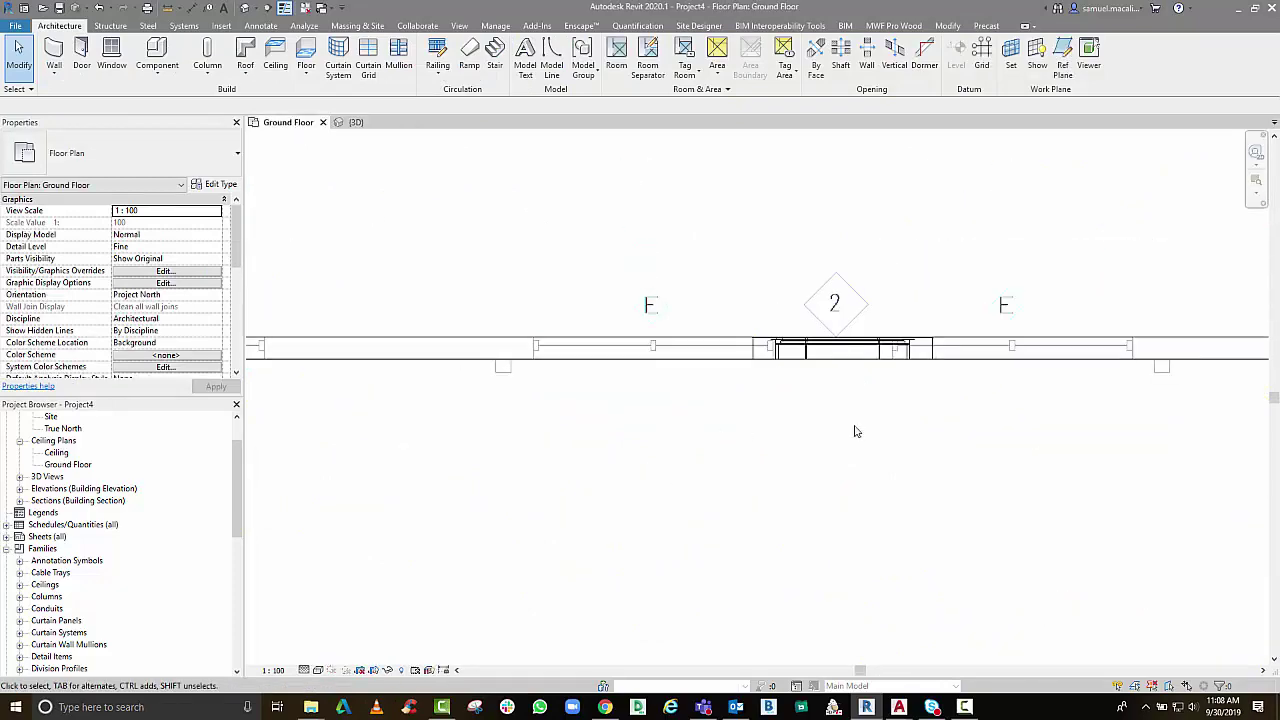
Set the Ground Floor plan to Hidden Line and centre it on the top-wall window
left_click(835, 352)
key("Escape")
scroll(766, 600, "down", 2)
middle_click_drag(766, 640, 826, 477)
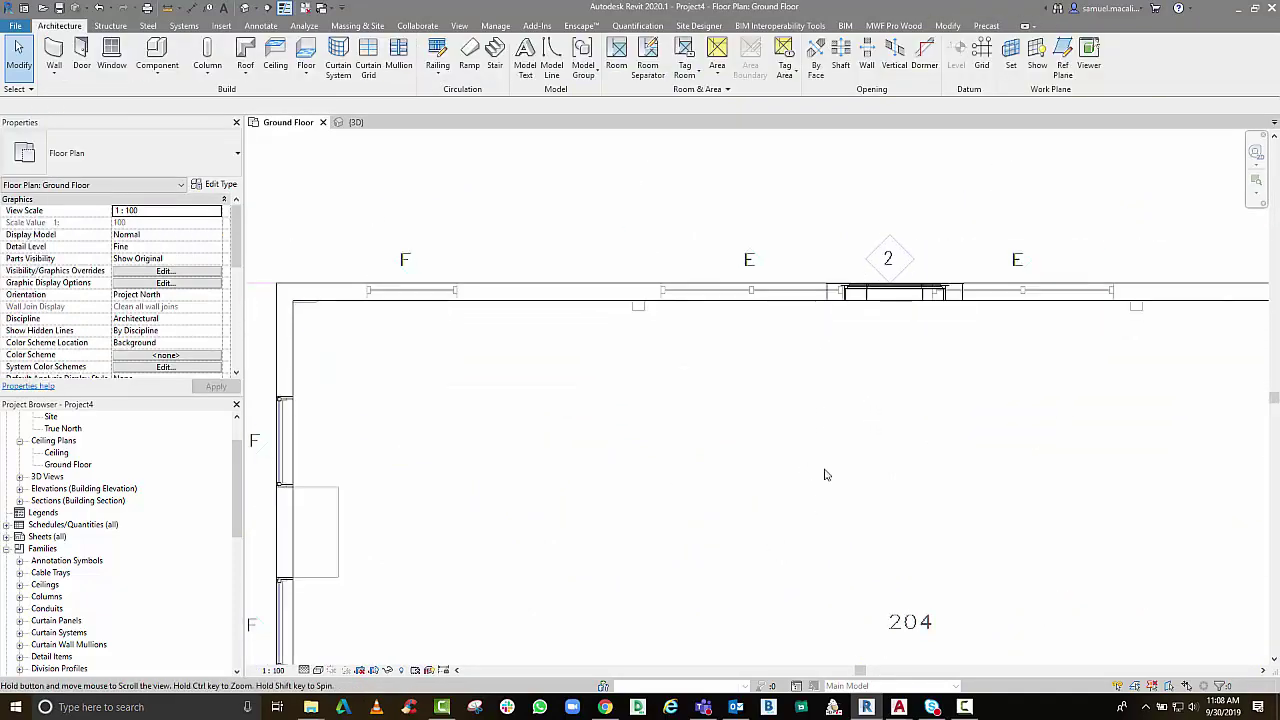
scroll(826, 477, "down", 1)
middle_click_drag(600, 517, 340, 560)
scroll(340, 560, "up", 1)
left_click(318, 670)
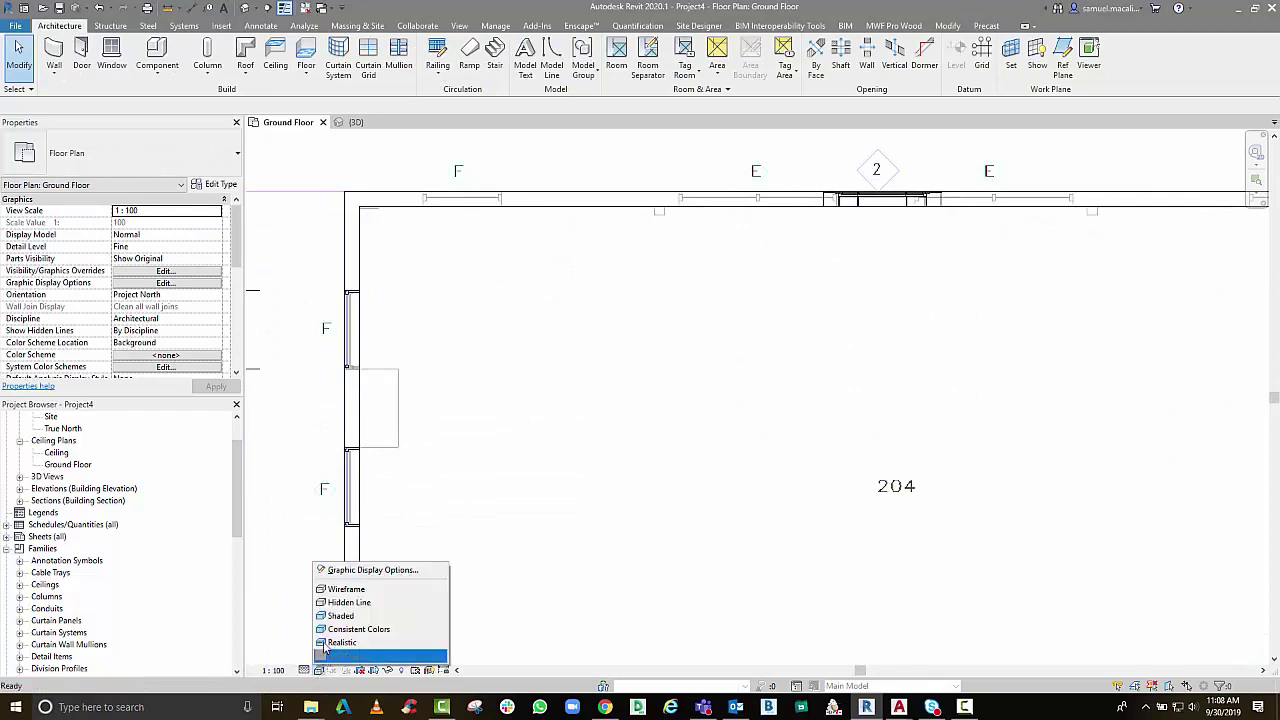
left_click(330, 604)
middle_click_drag(864, 222, 846, 307)
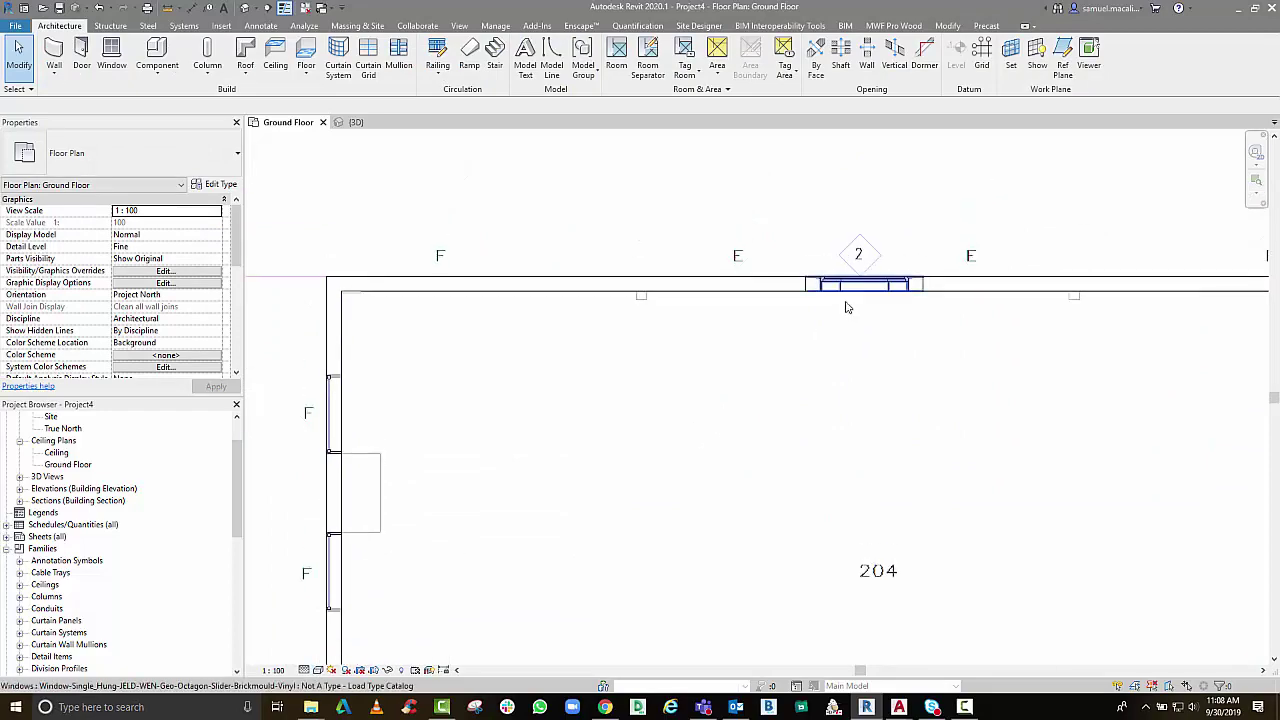
Centre the octagon window with an EQ dimension from left wall through window to right wall
left_click(848, 286)
scroll(848, 300, "down", 2)
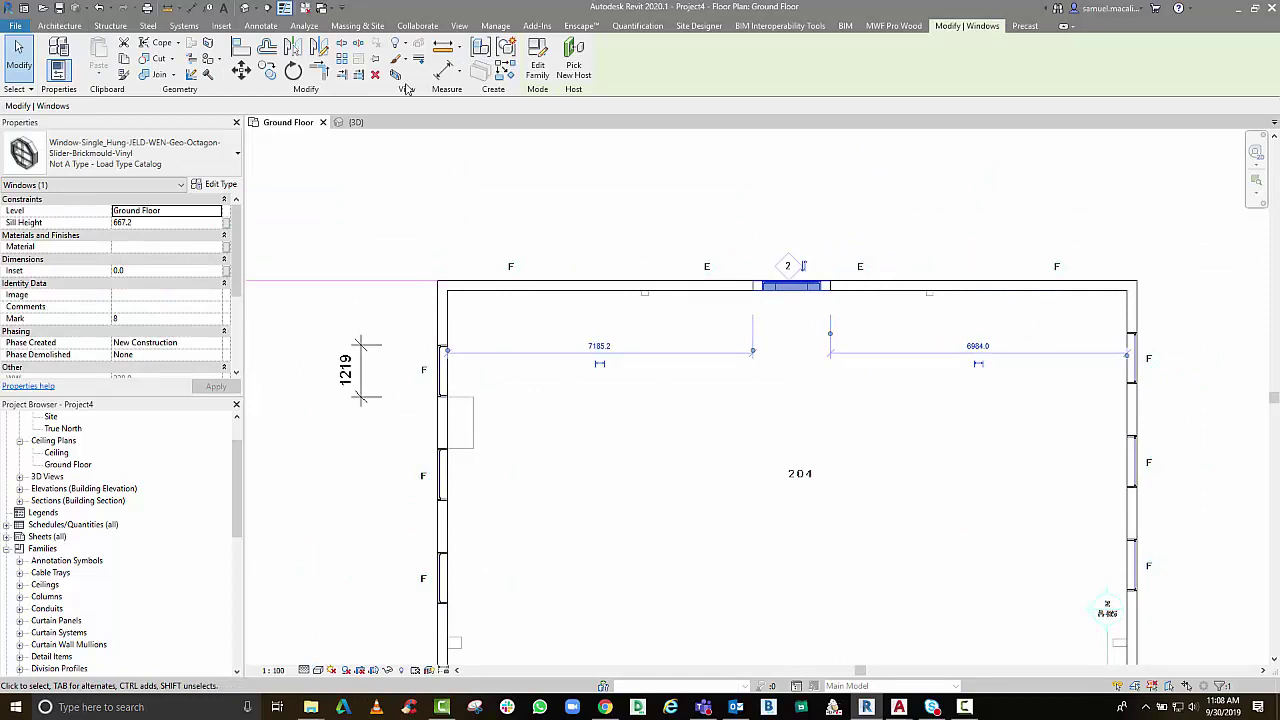
left_click(443, 70)
left_click(443, 340)
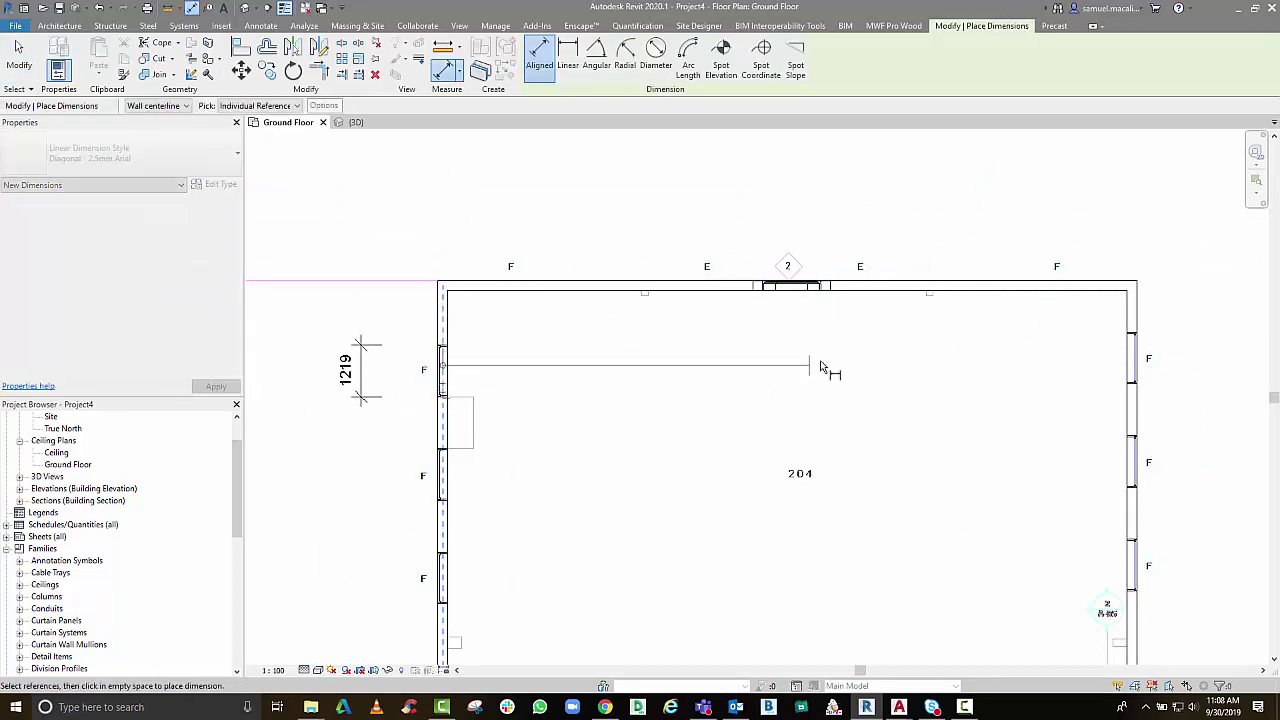
left_click(791, 290)
left_click(1131, 354)
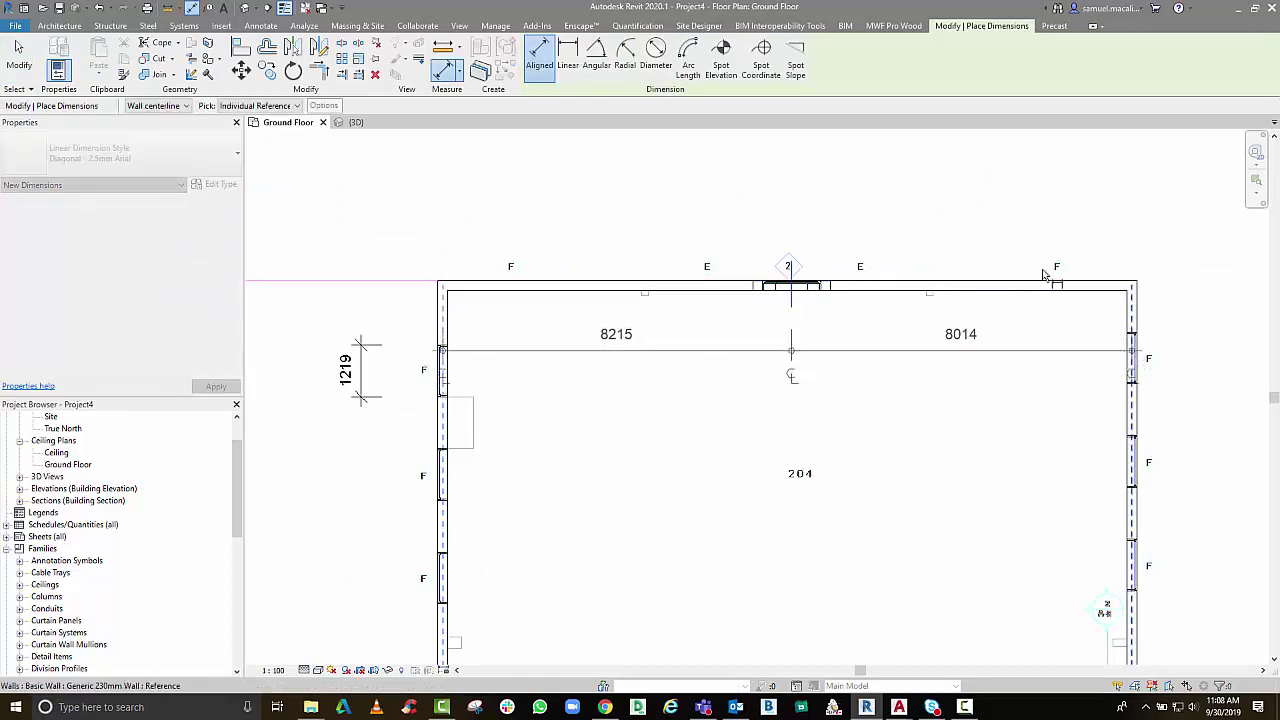
left_click(966, 215)
middle_click_drag(784, 155, 781, 336)
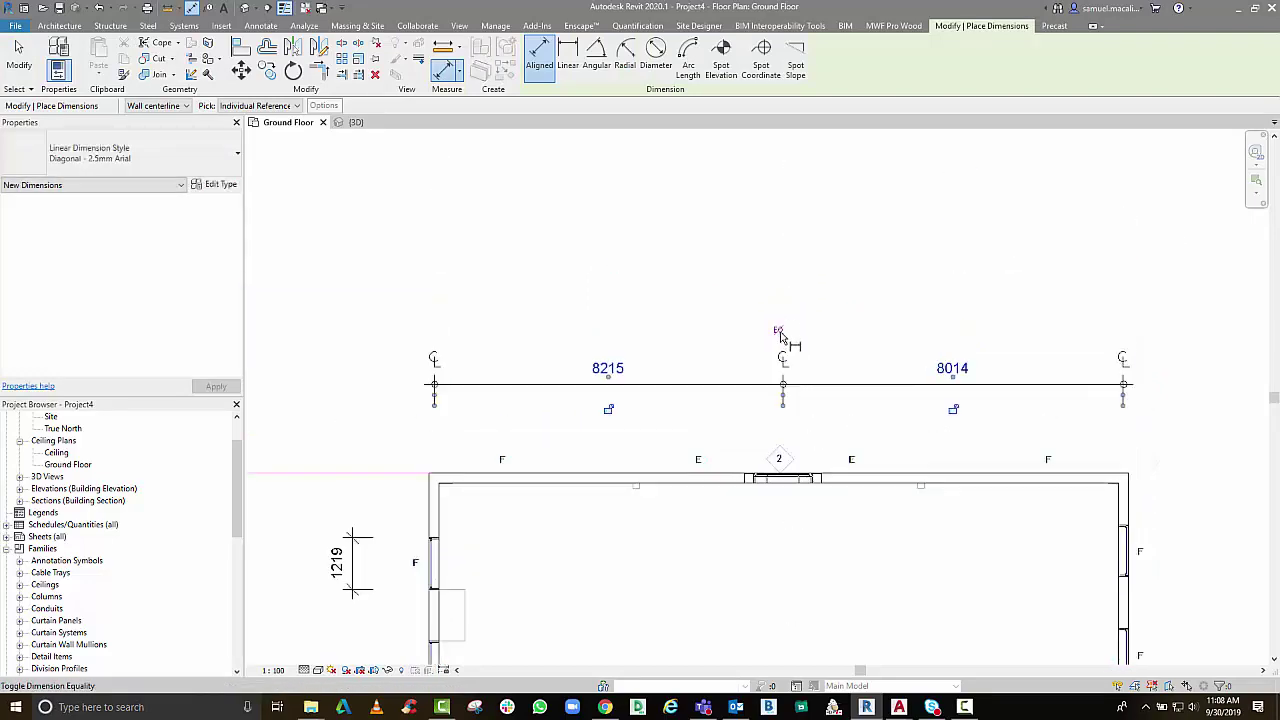
left_click(778, 332)
key("Escape")
key("Escape")
left_click(791, 483)
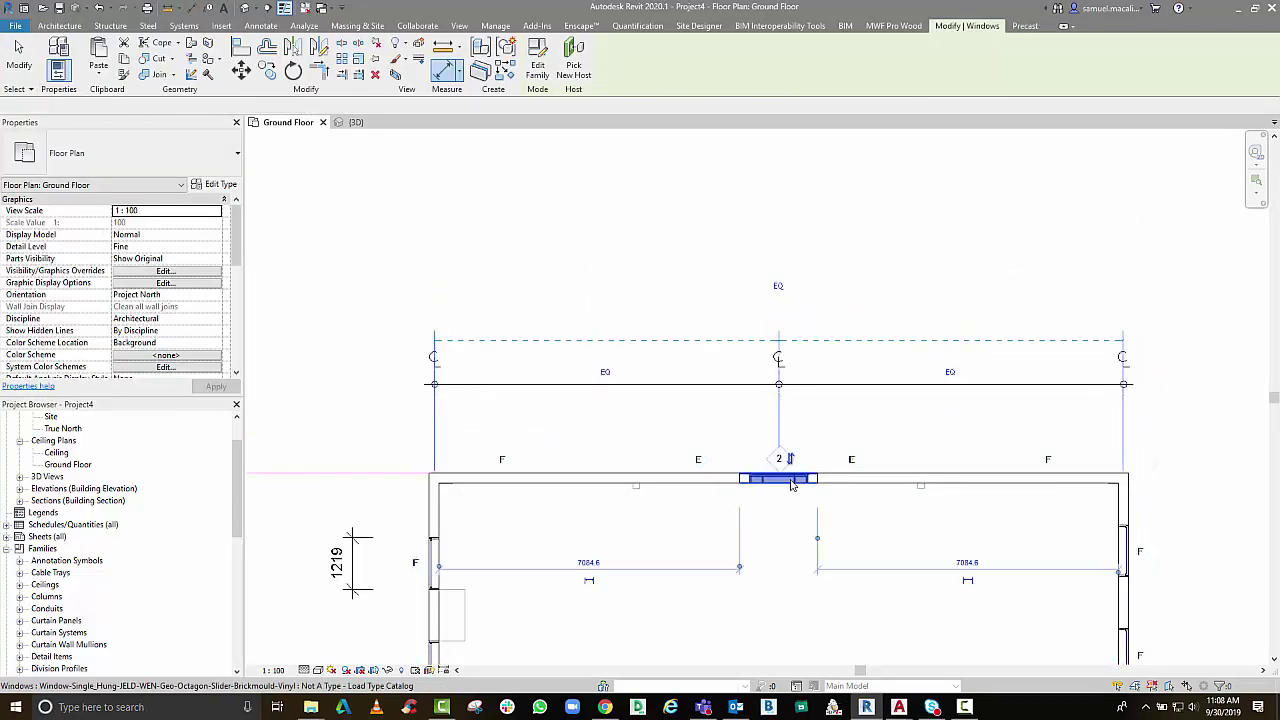
Move-copy the octagon window 24000 along the top wall with MV
key("m")
key("v")
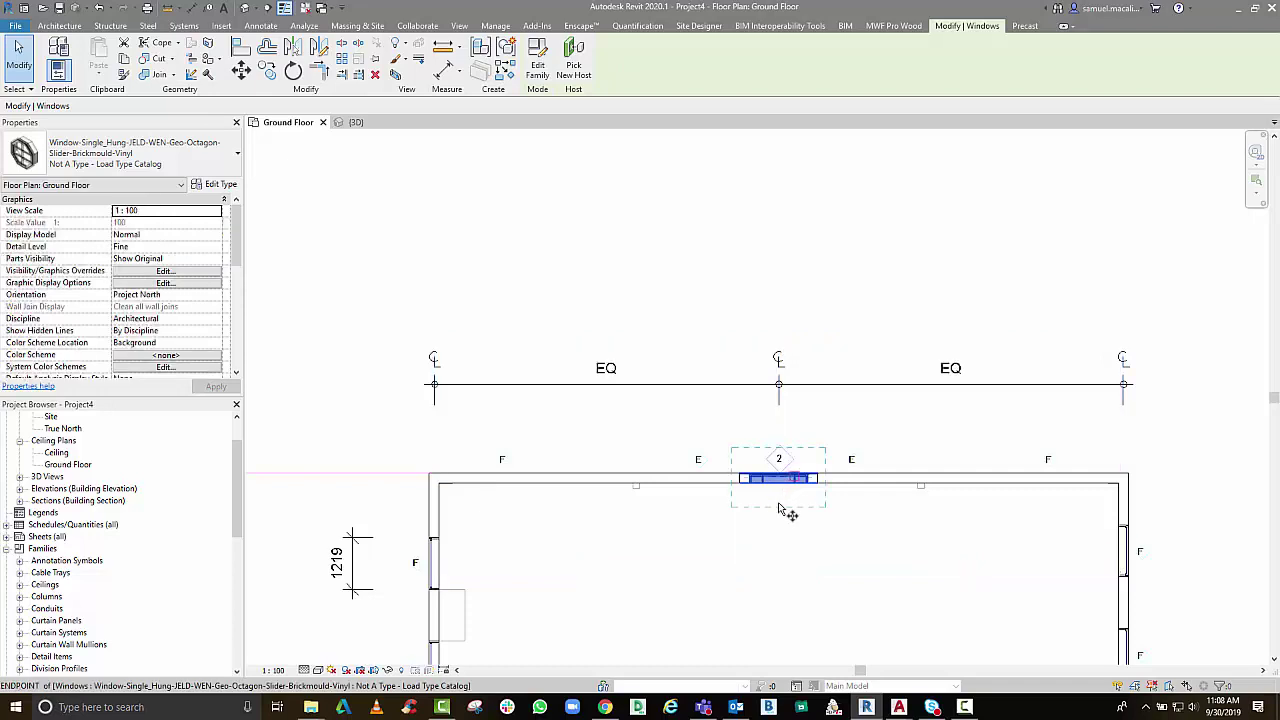
left_click(780, 512)
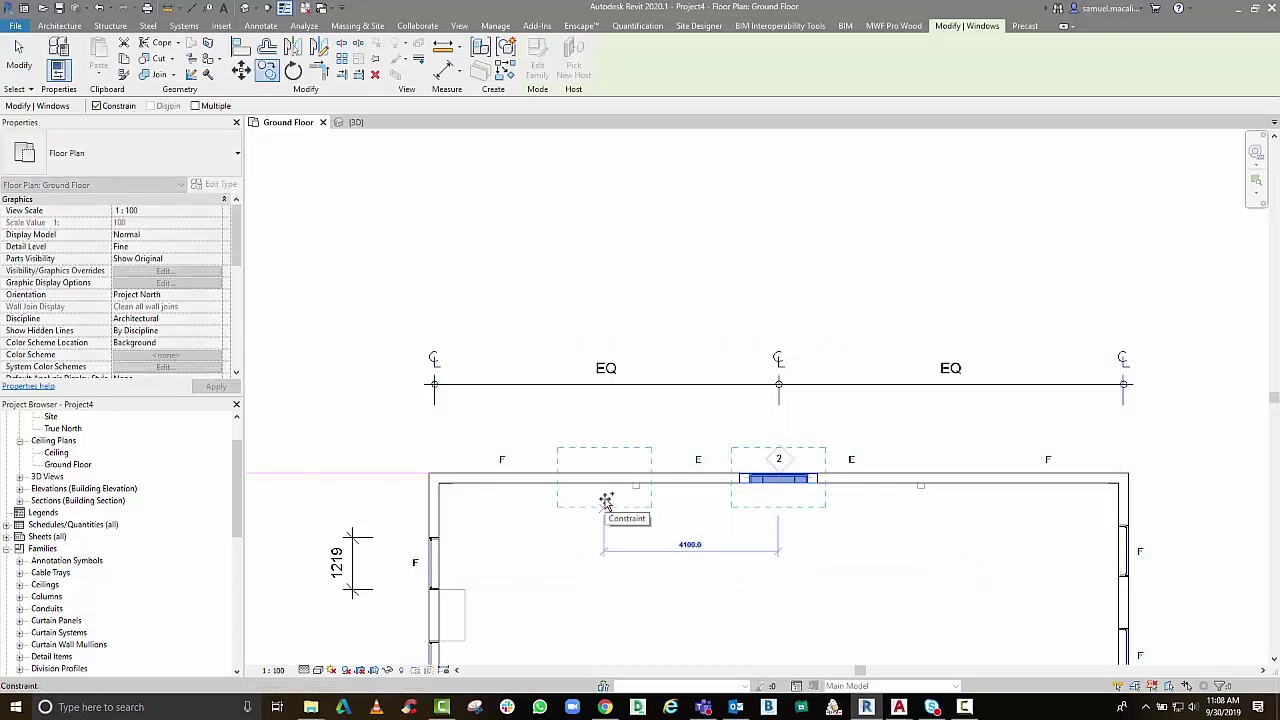
type("24000")
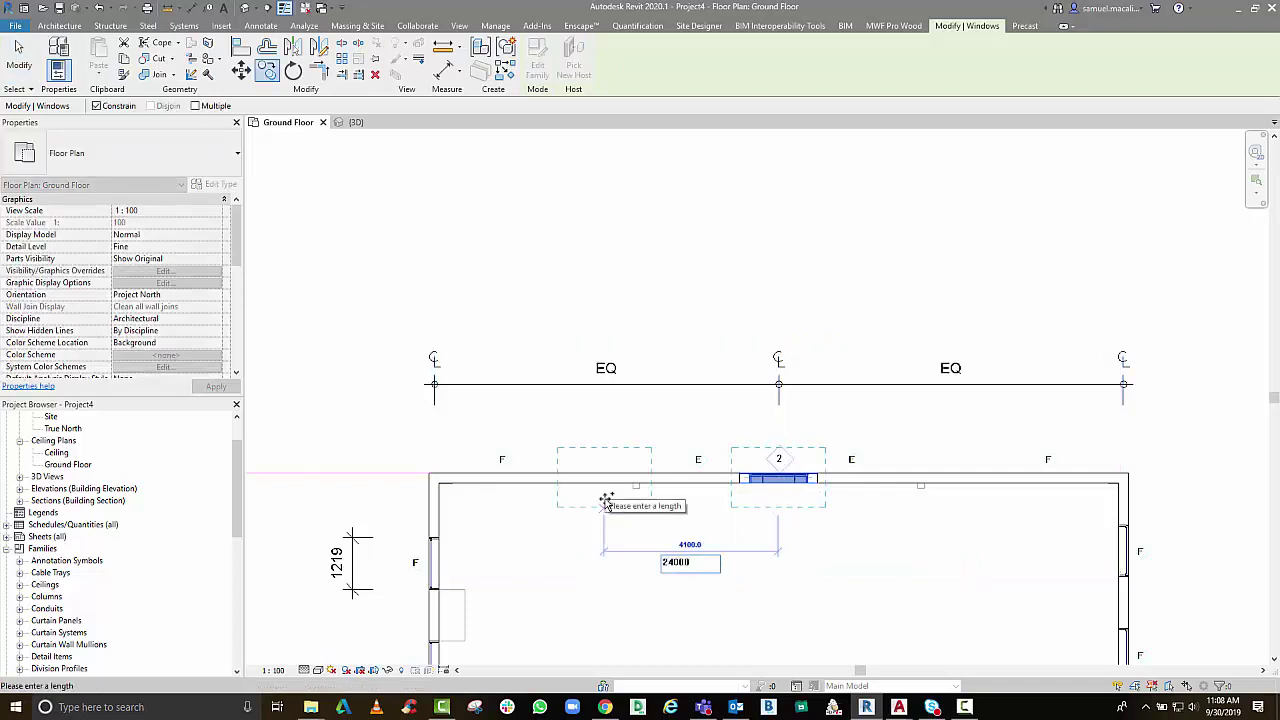
key("Return")
key("Escape")
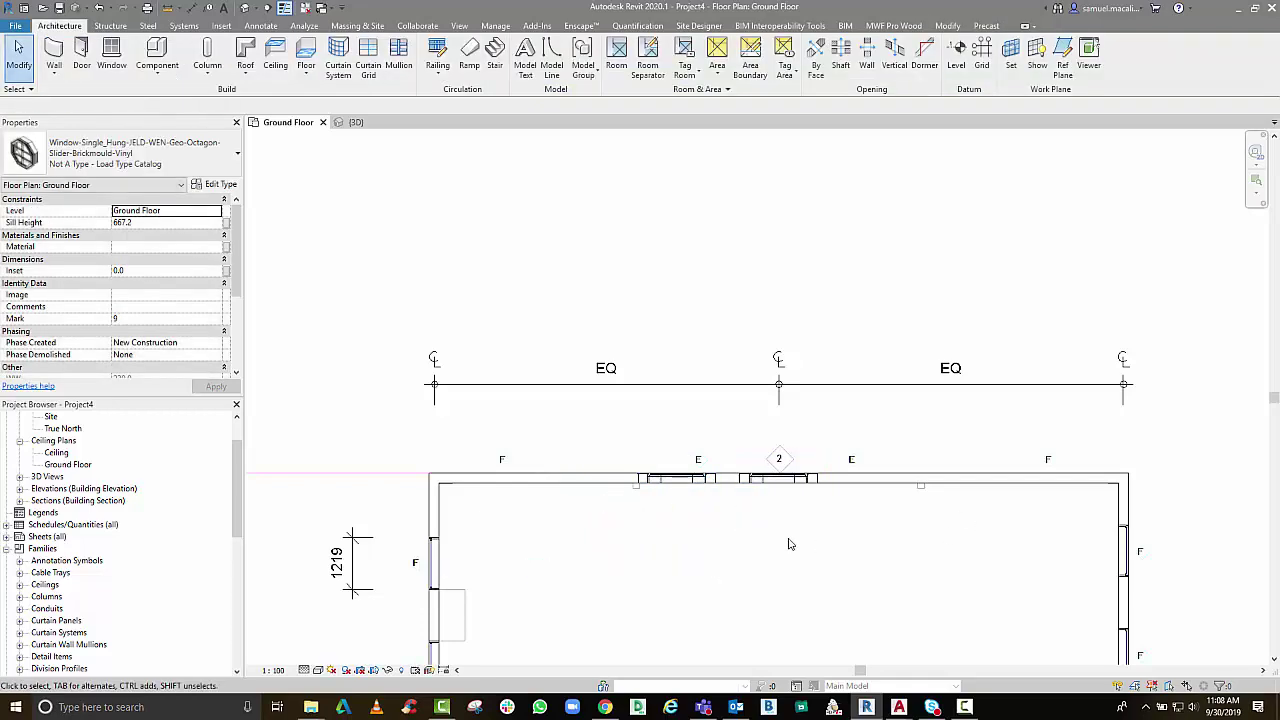
Set the gap between the two octagon windows to 300
scroll(669, 487, "up", 1)
left_click(669, 487)
left_click(722, 559)
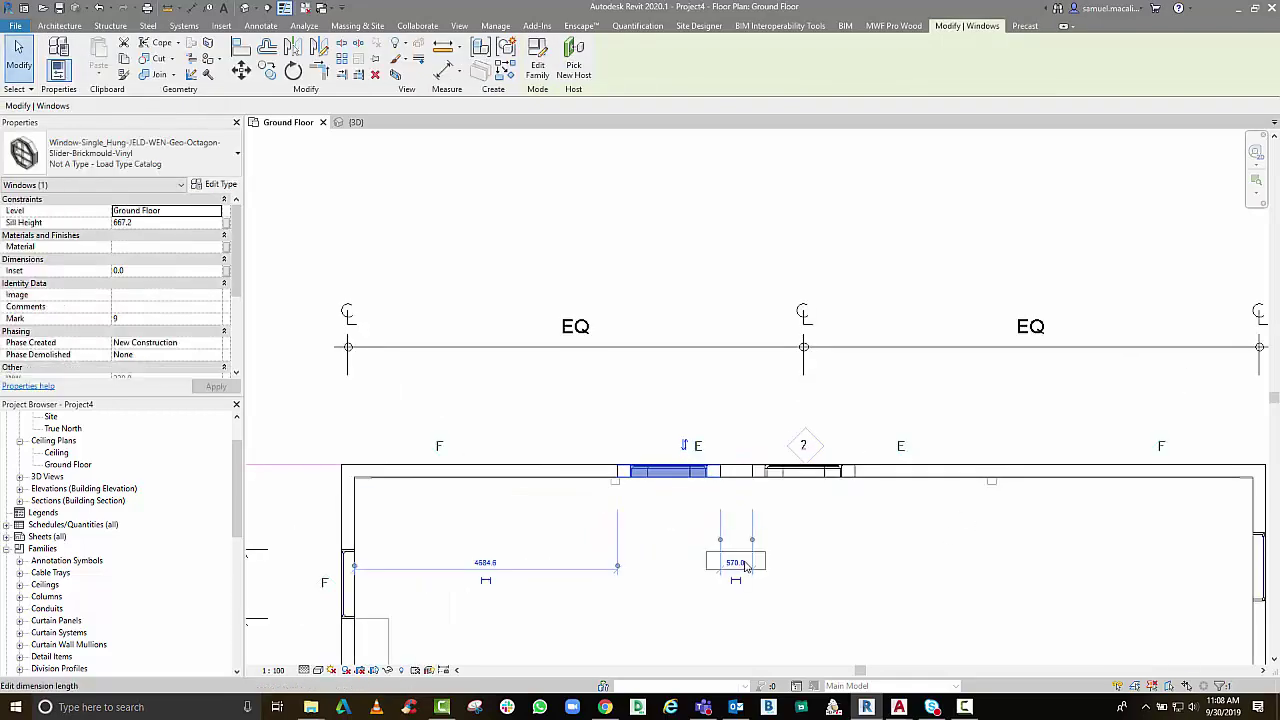
type("300")
key("Return")
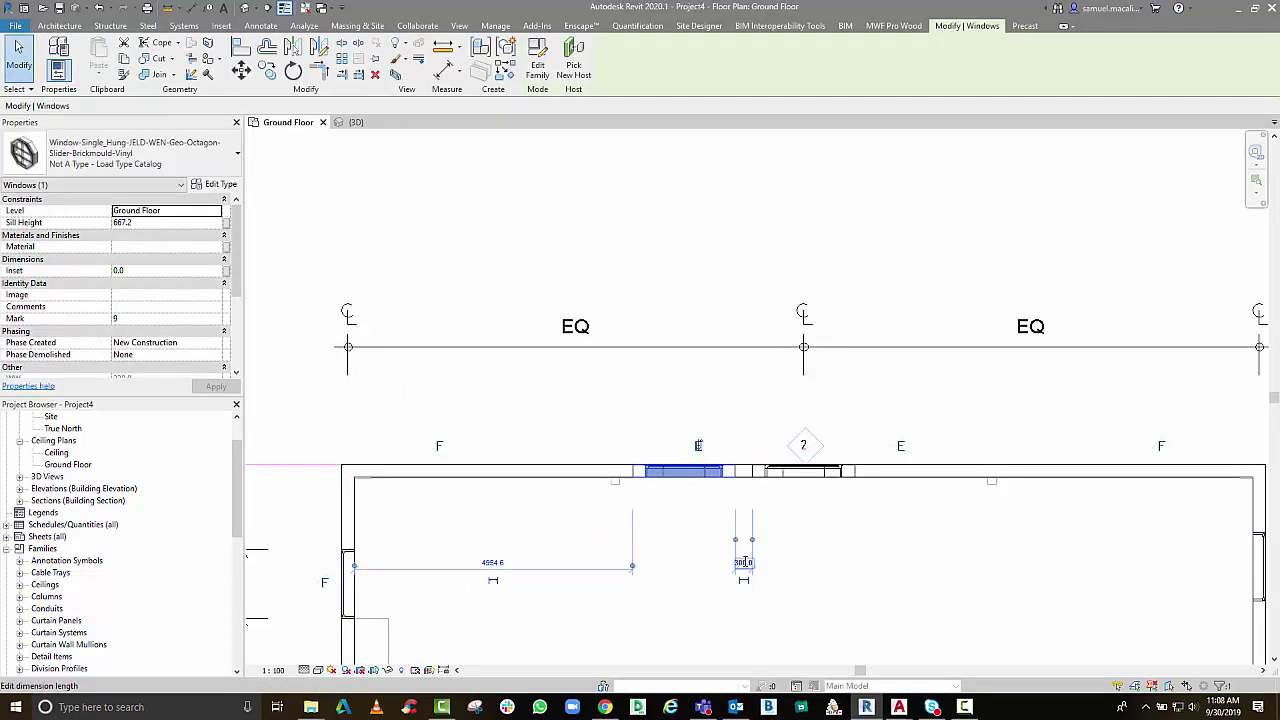
key("Escape")
Copy the window again from the middle grid line and view the three windows in 3D
left_click(688, 472)
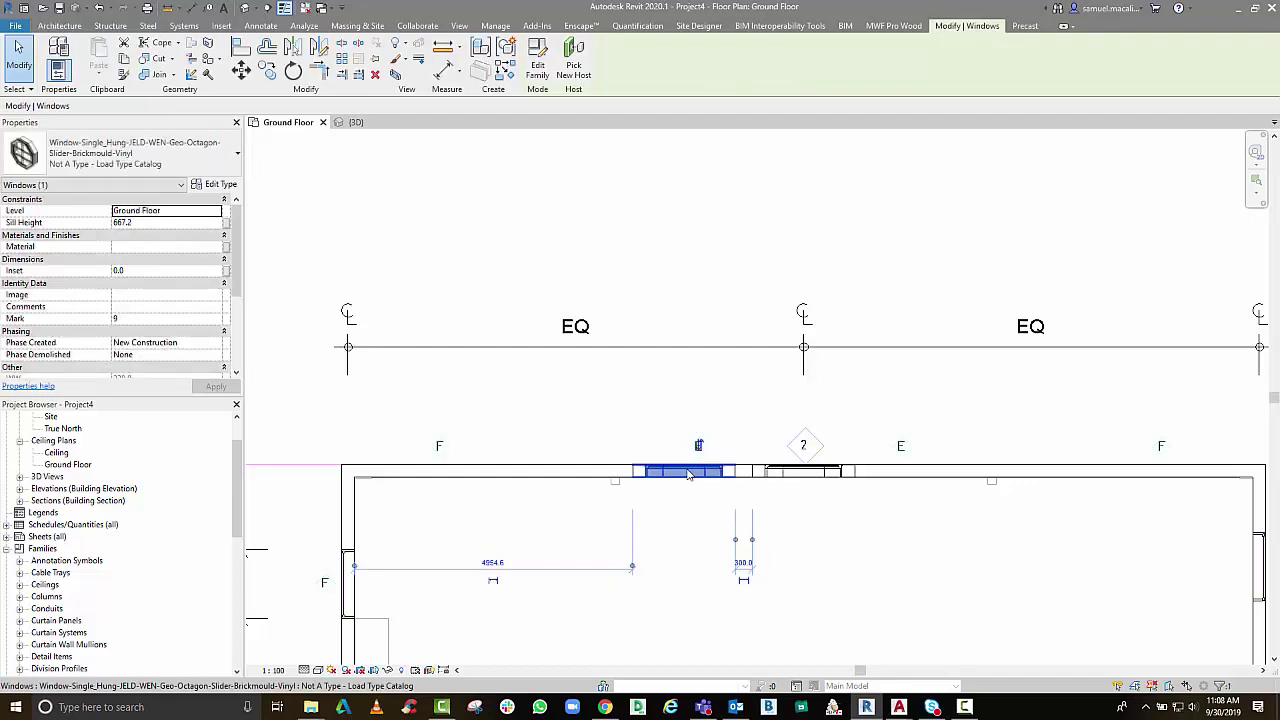
key("m")
key("v")
left_click(803, 483)
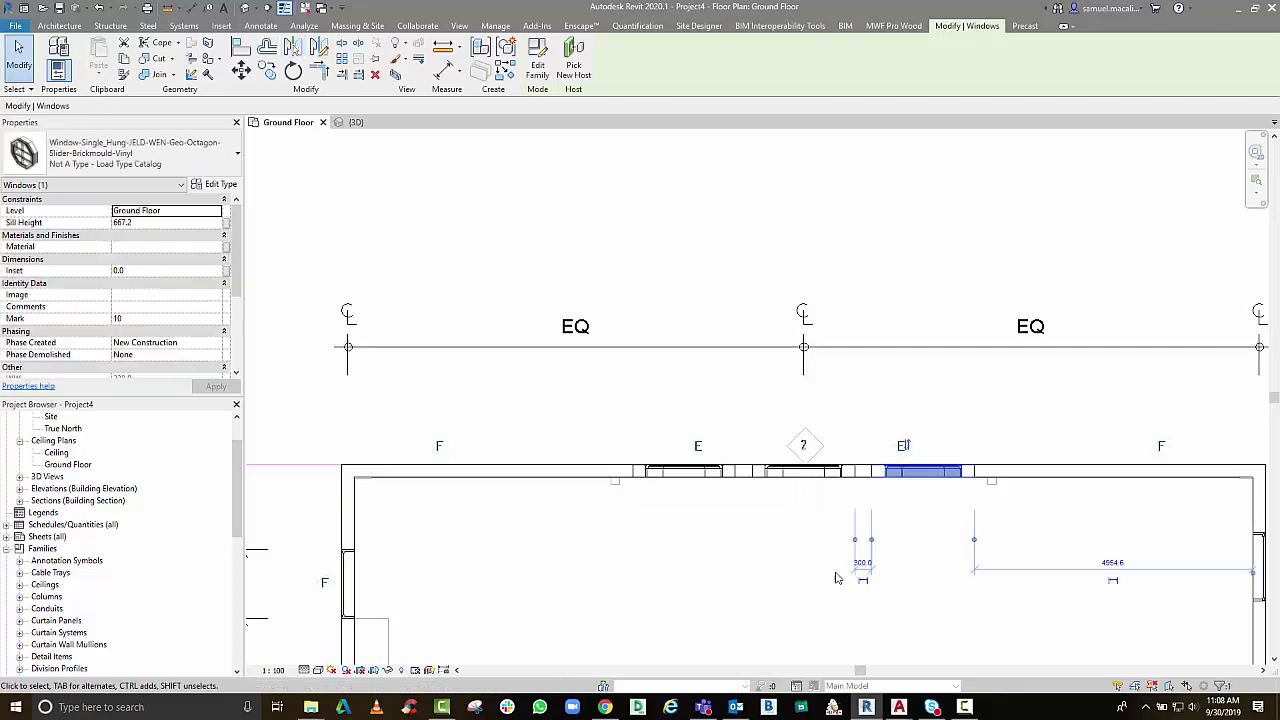
left_click(355, 122)
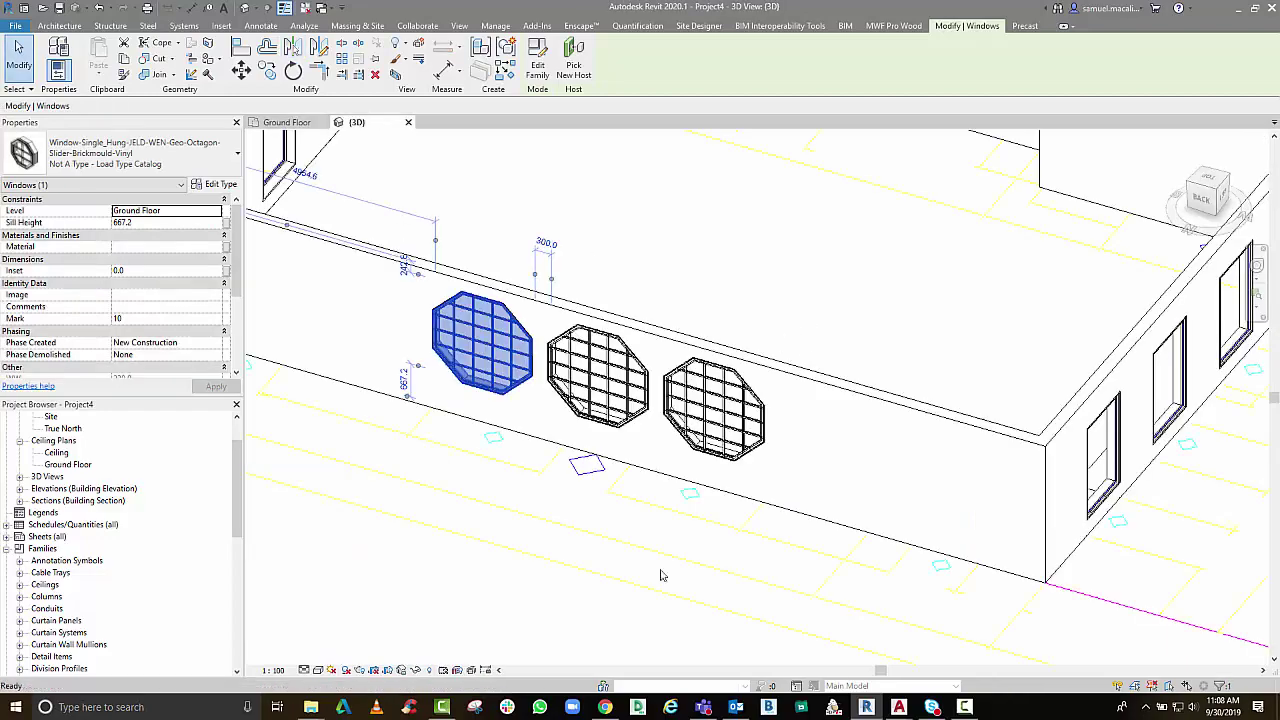
key("Escape")
scroll(768, 505, "down", 2)
middle_click_drag(768, 505, 735, 345, "shift")
scroll(775, 506, "down", 2)
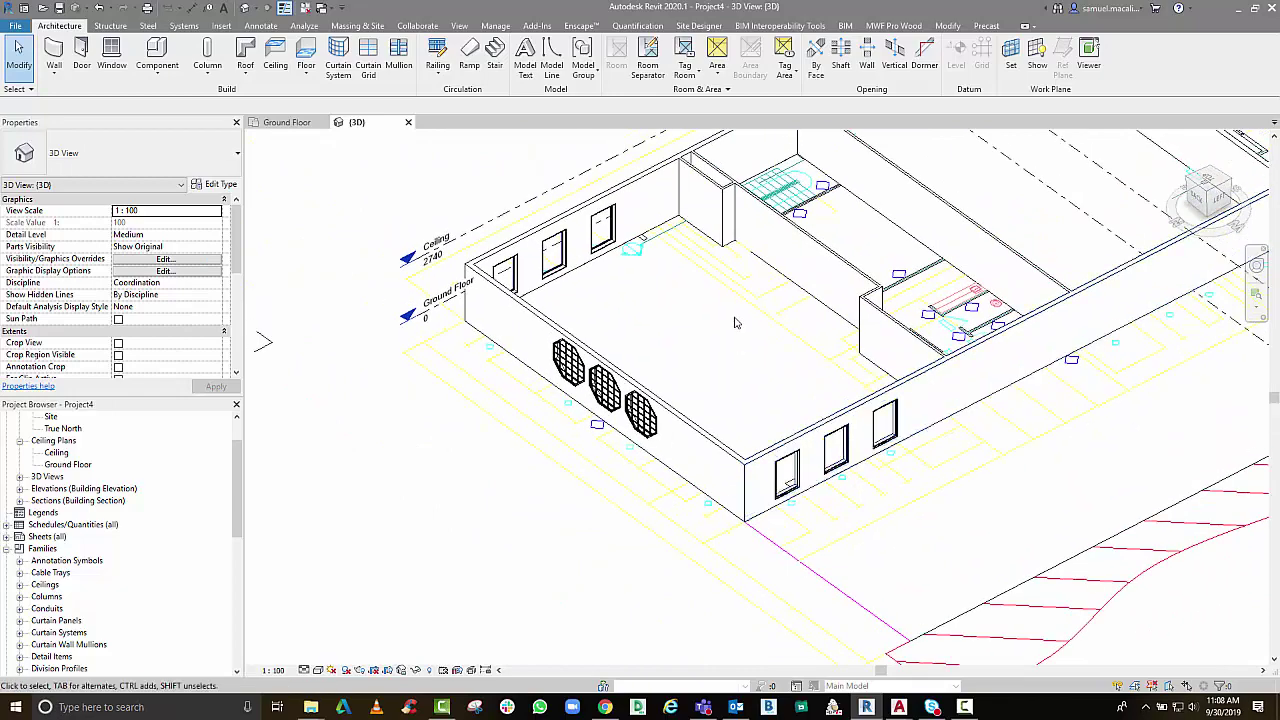
Show the Ground Floor plan in Hidden Line style, framed on room 203's top wall
left_click(82, 55)
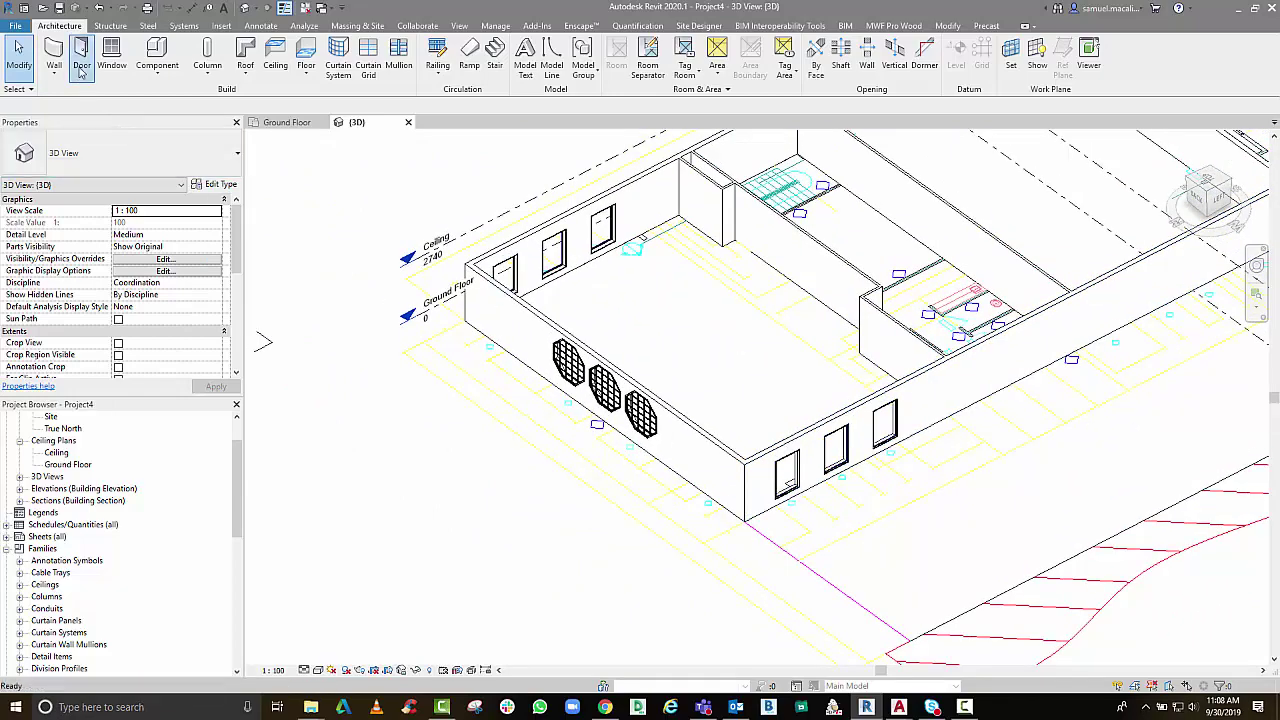
left_click(287, 122)
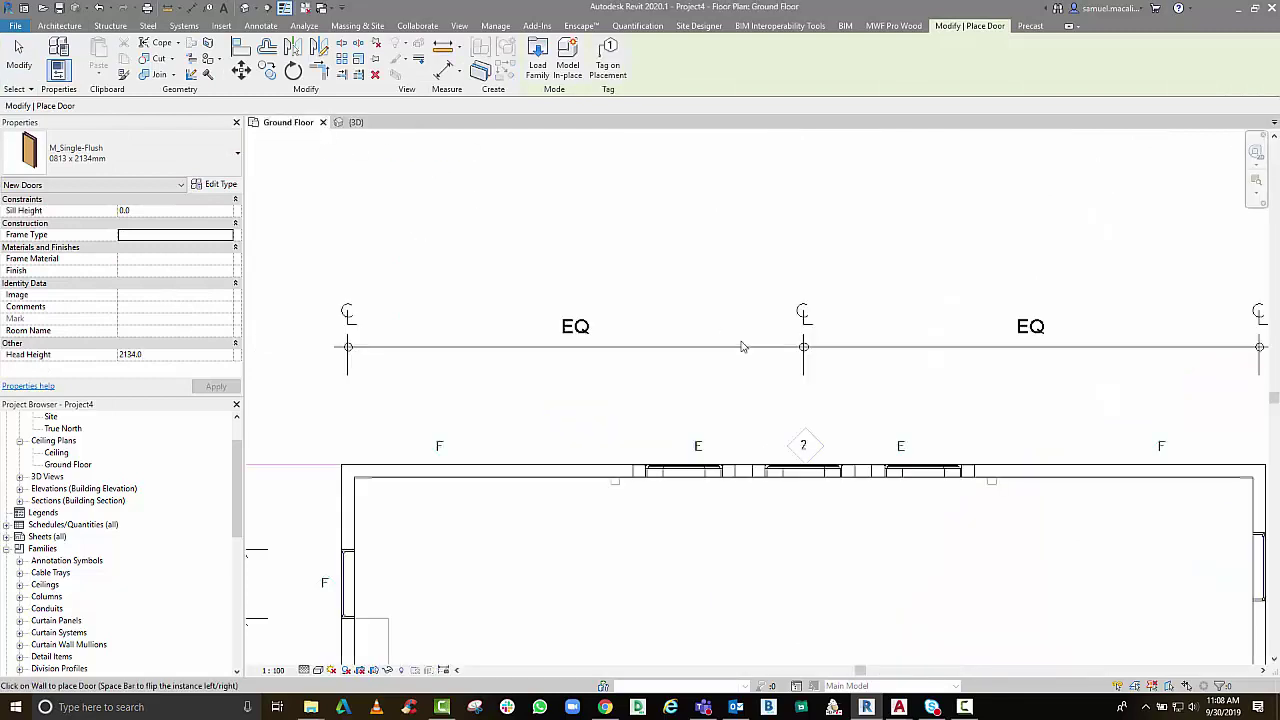
middle_click_drag(740, 347, 740, 197)
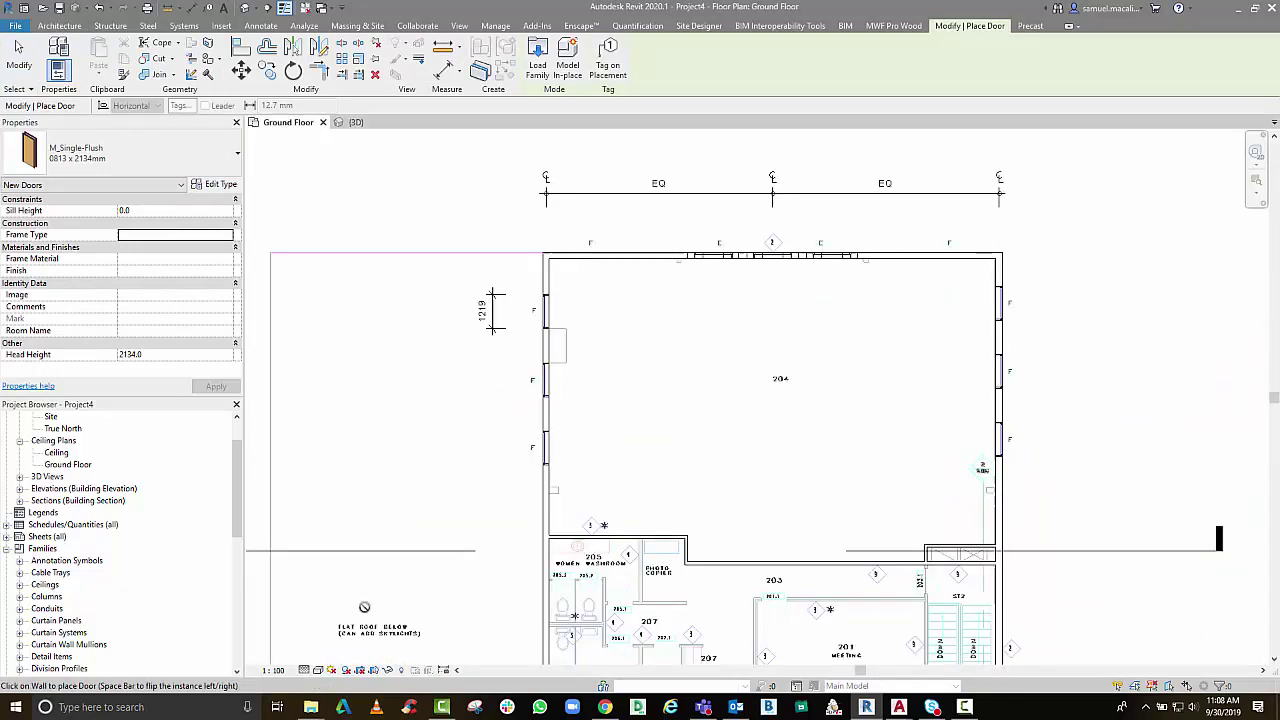
left_click(318, 670)
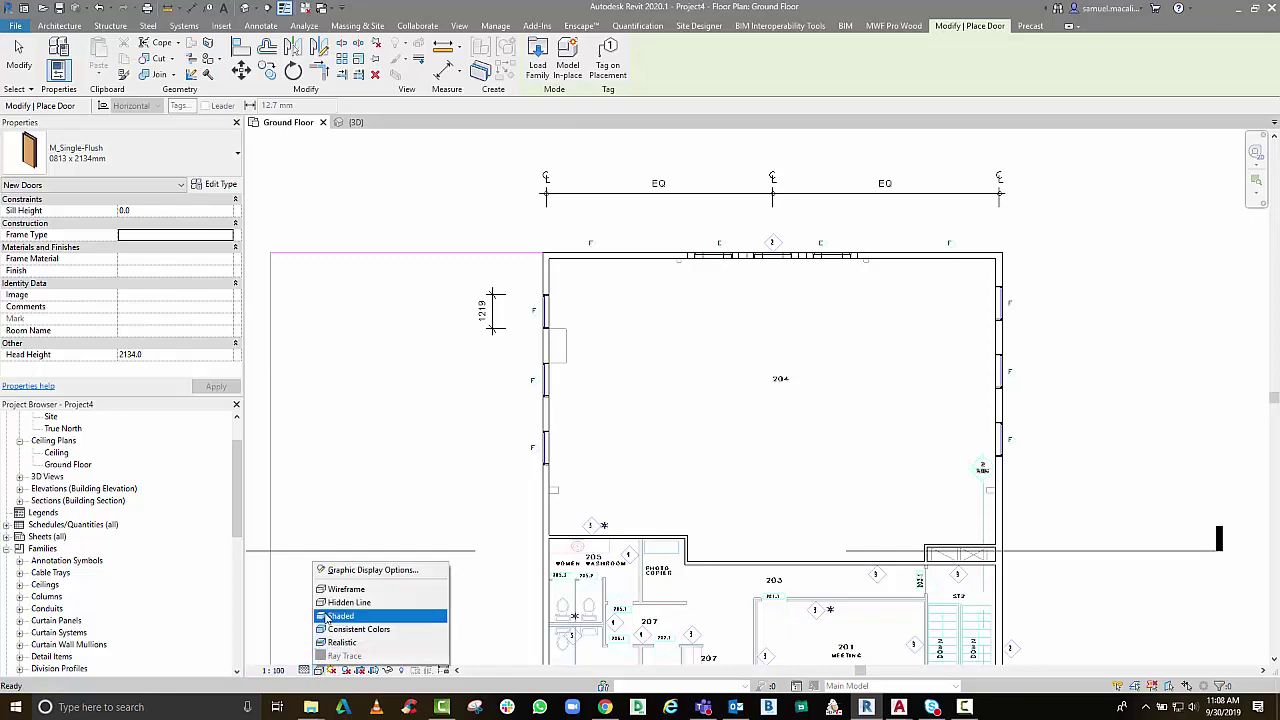
left_click(329, 603)
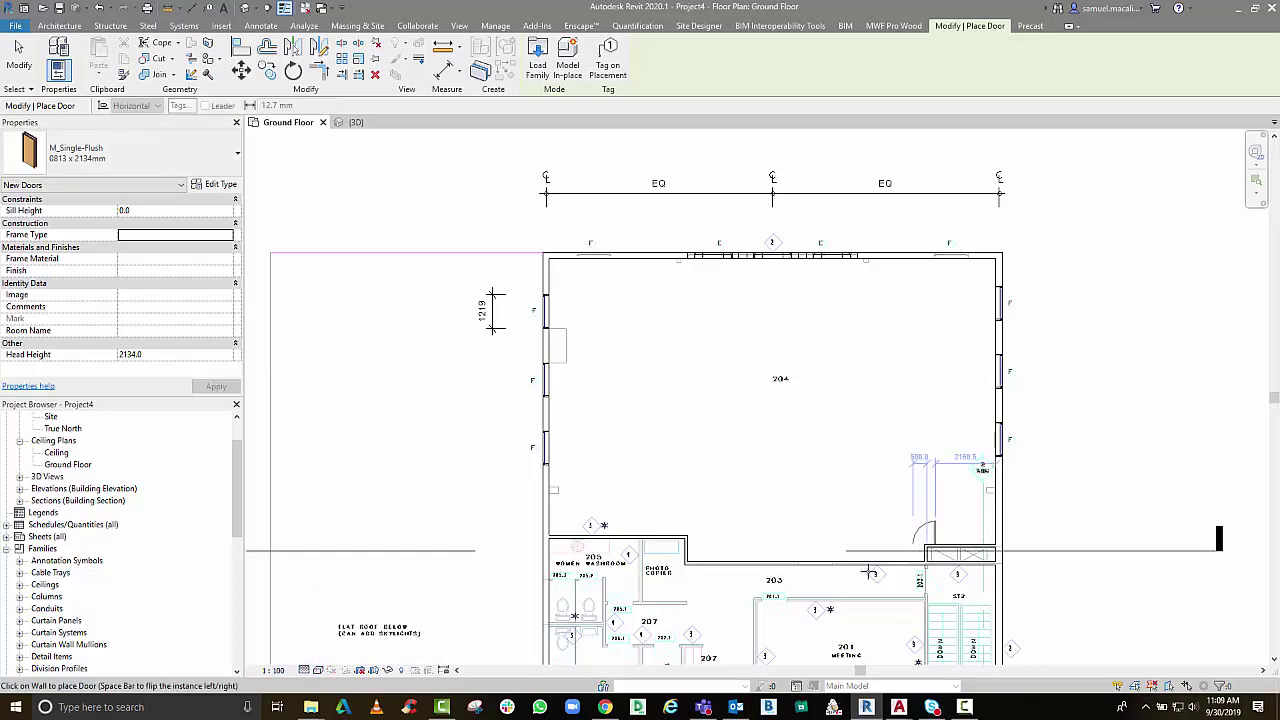
middle_click_drag(868, 587, 893, 465)
scroll(720, 487, "up", 4)
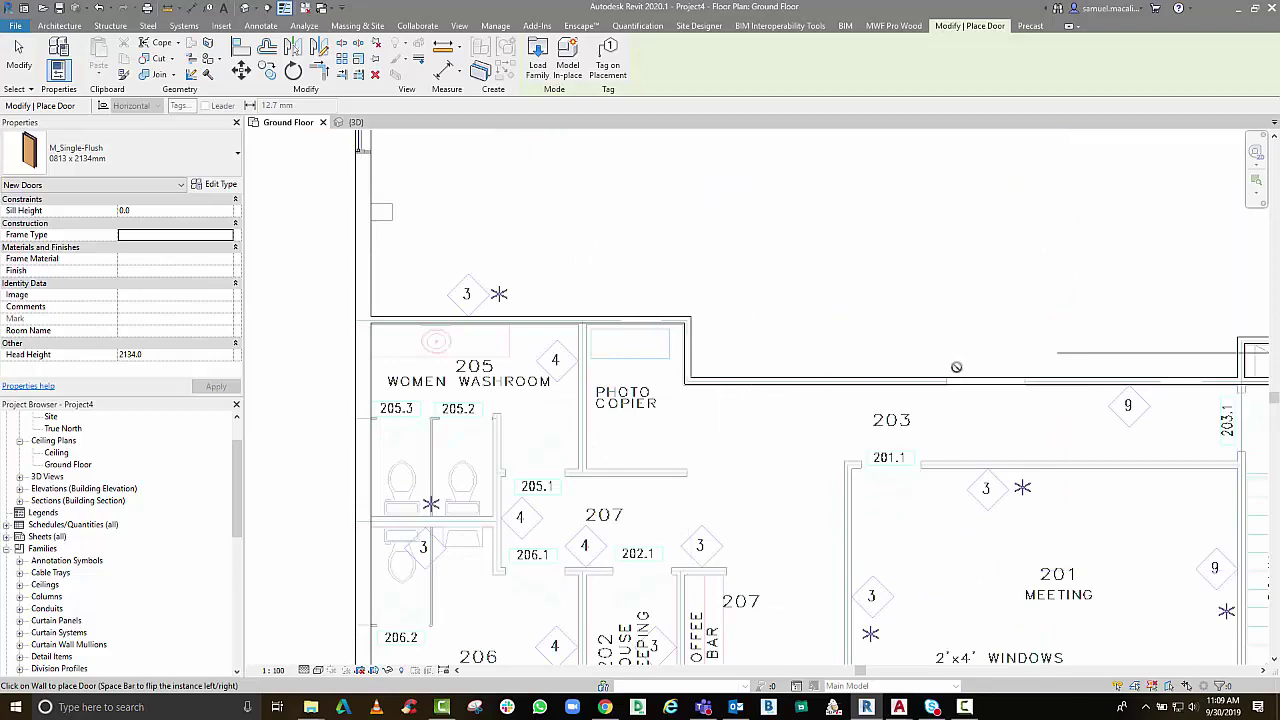
middle_click_drag(940, 403, 856, 398)
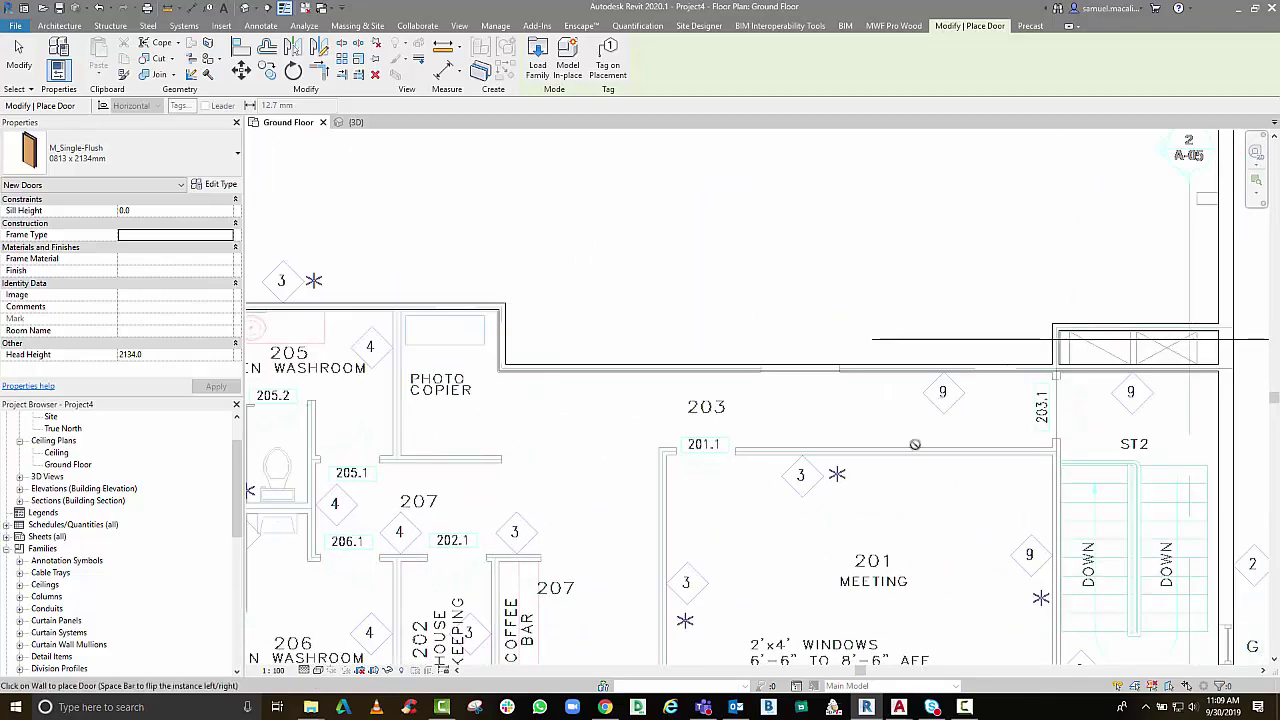
Place a single-flush door 100 from the wall corner, flipped to swing into room 203
left_click(545, 360)
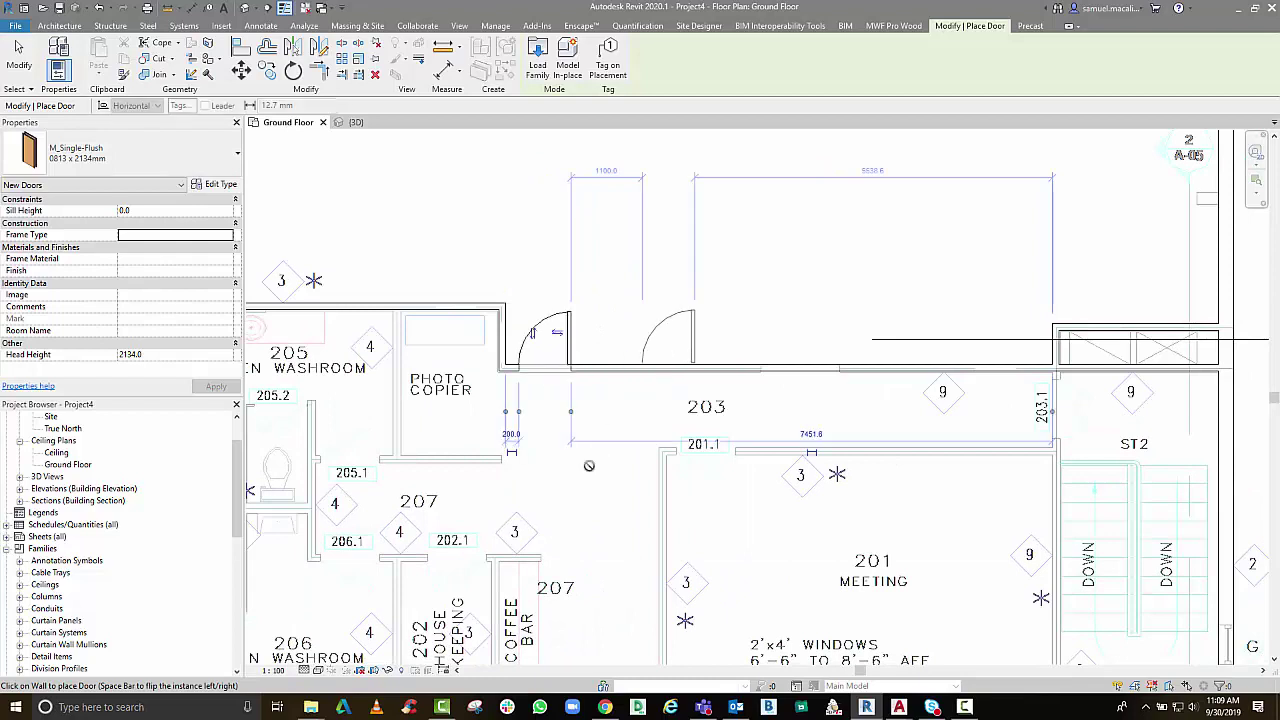
left_click(511, 434)
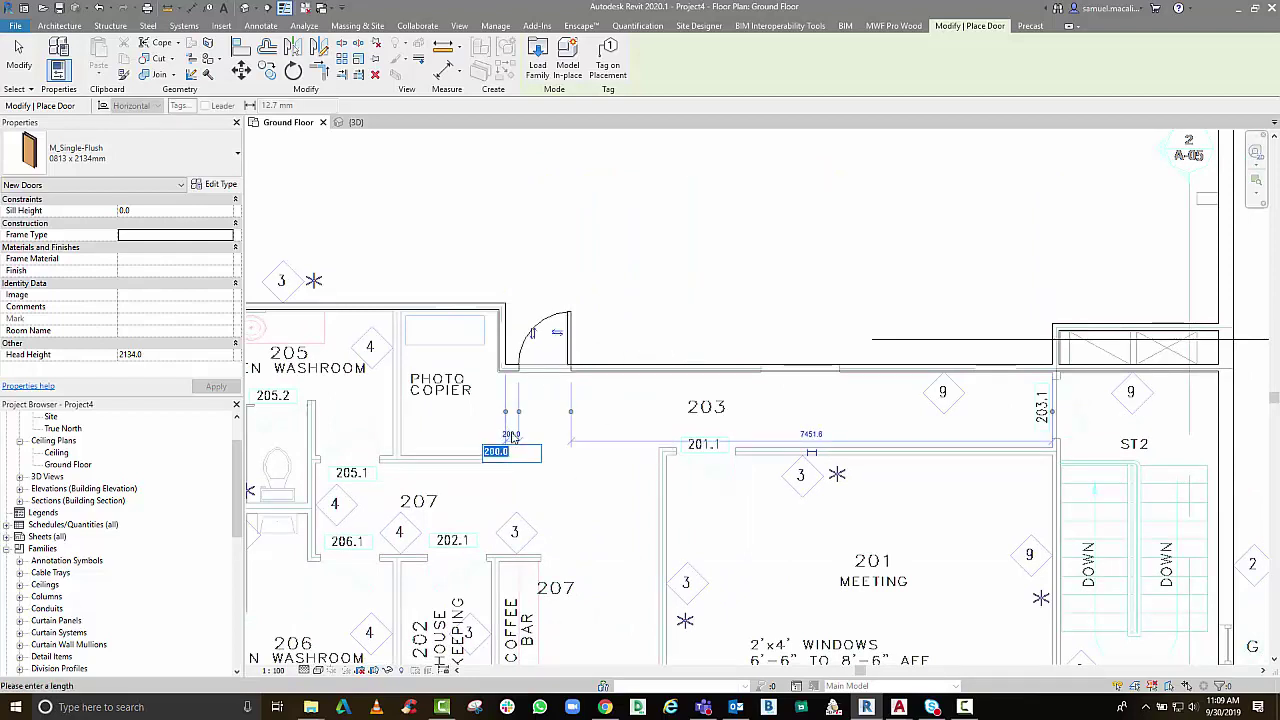
key("Return")
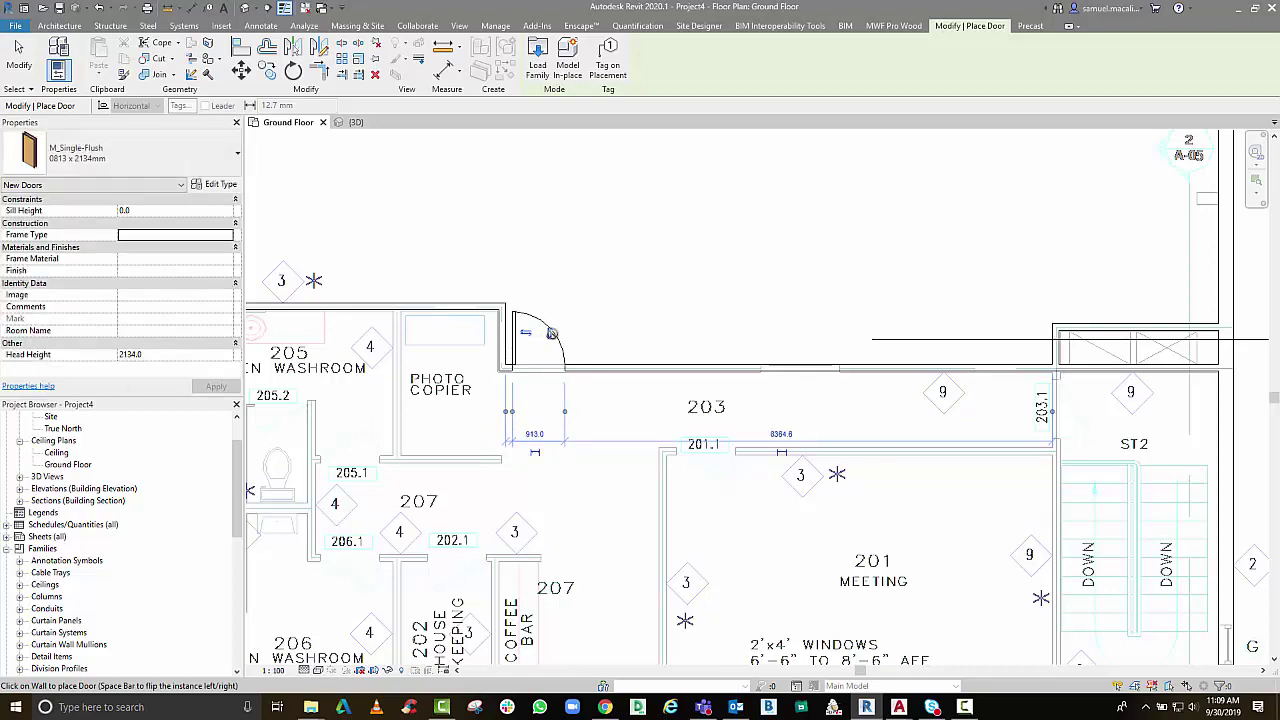
key("space")
key("Escape")
key("Escape")
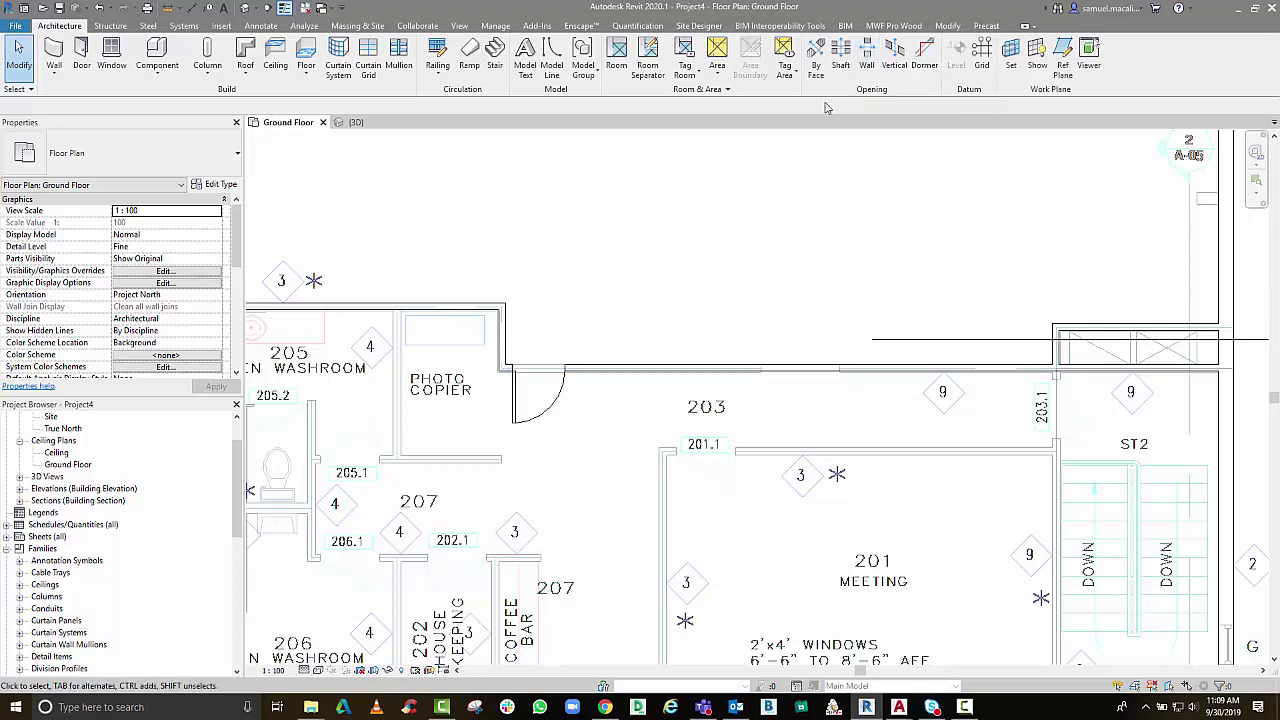
Draw a rectangular wall opening in the top wall of room 203
left_click(866, 55)
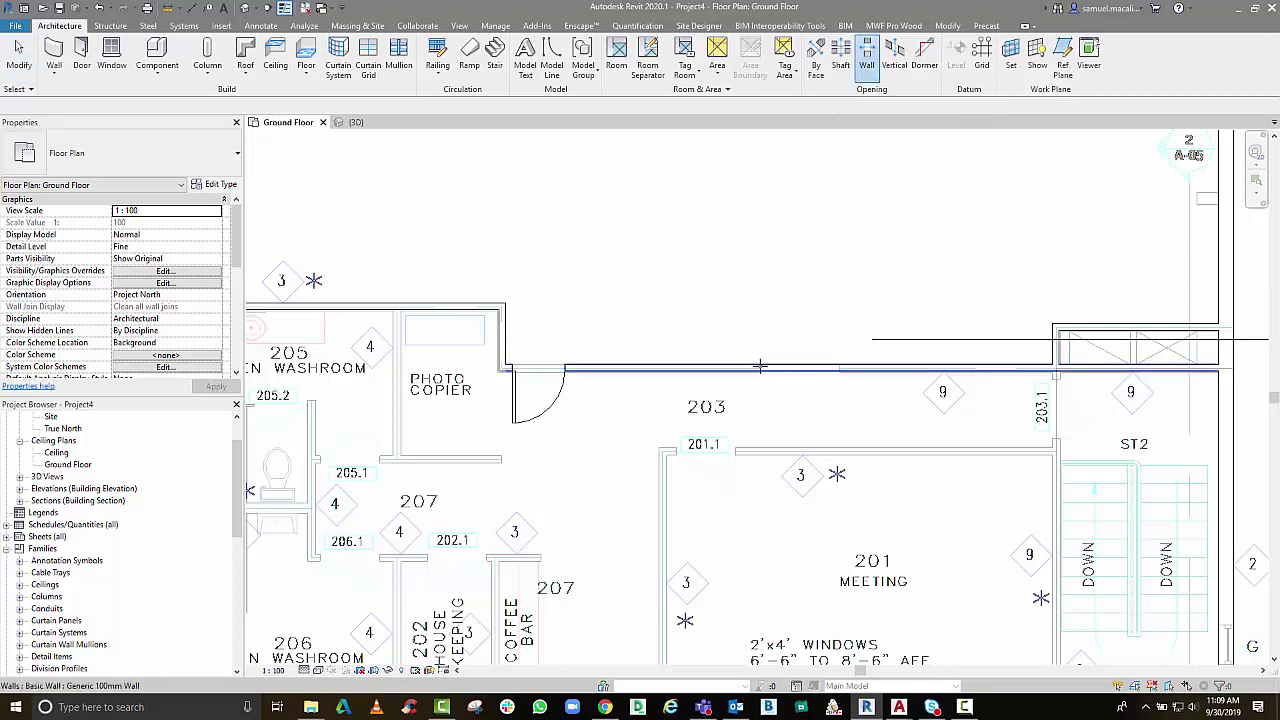
left_click(812, 368)
left_click(842, 368)
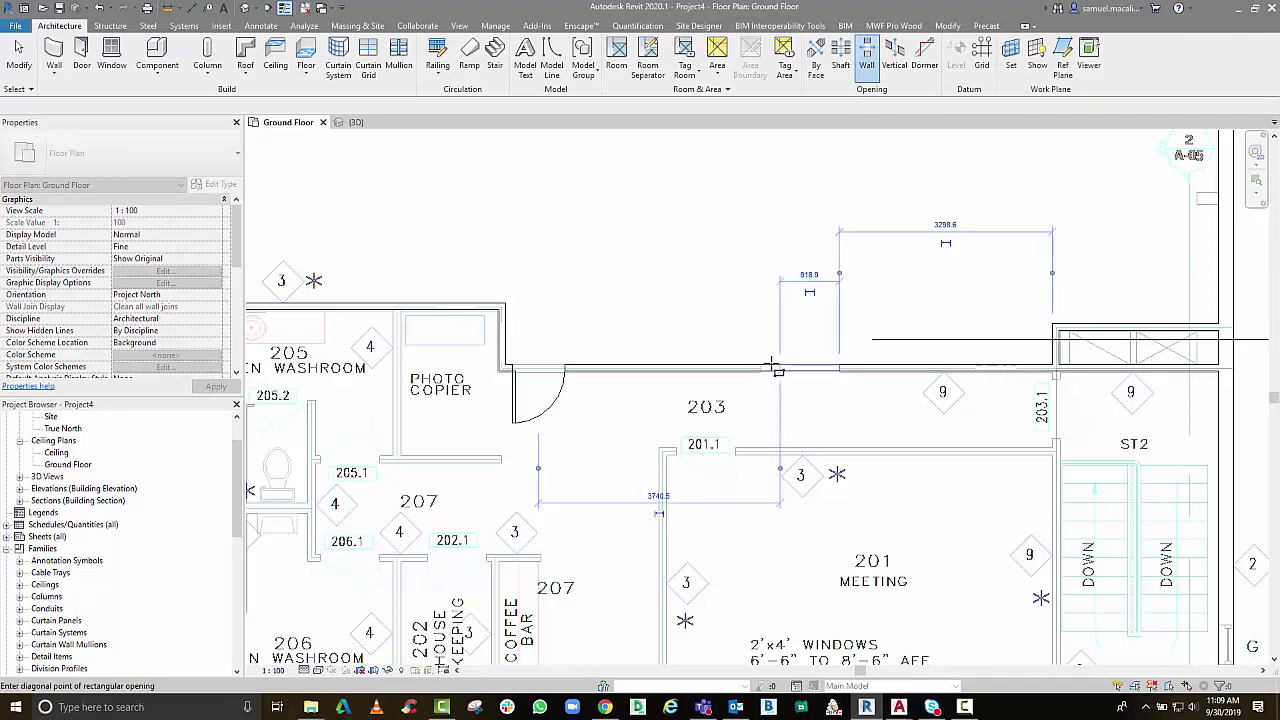
left_click(760, 270)
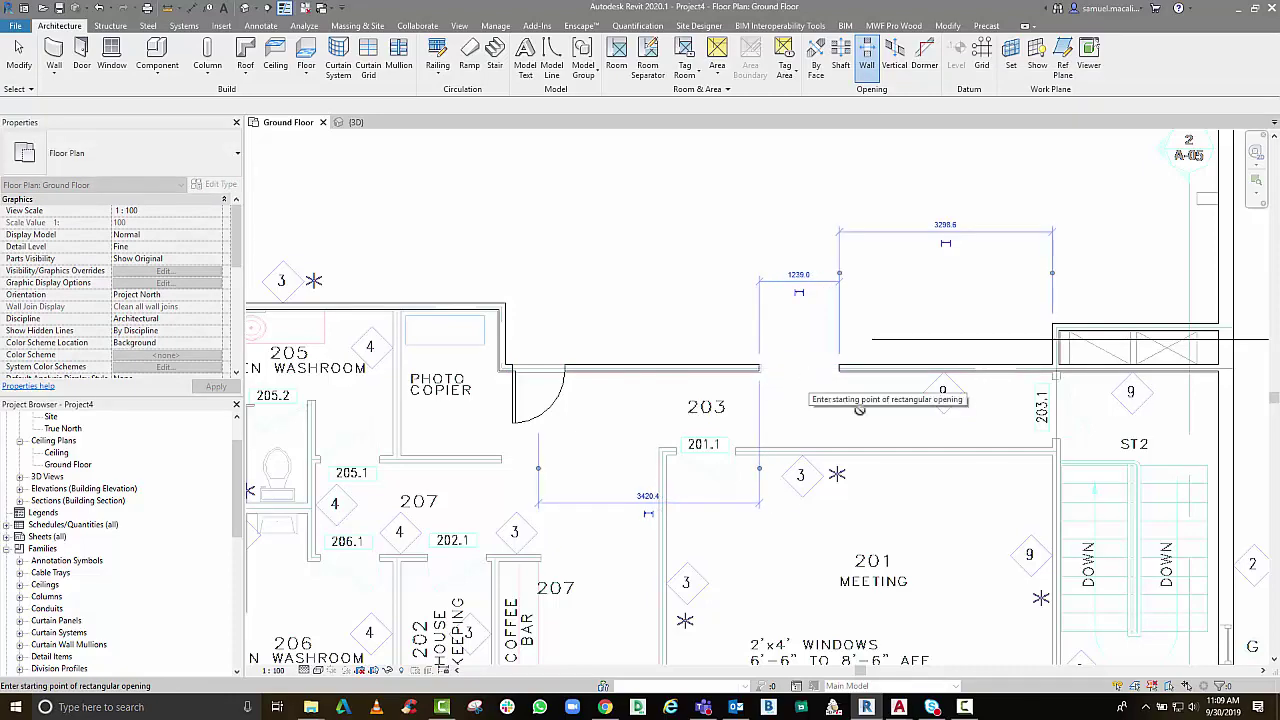
key("Escape")
key("Escape")
Set the wall opening's width to 1220
scroll(845, 435, "up", 2)
left_click(790, 350)
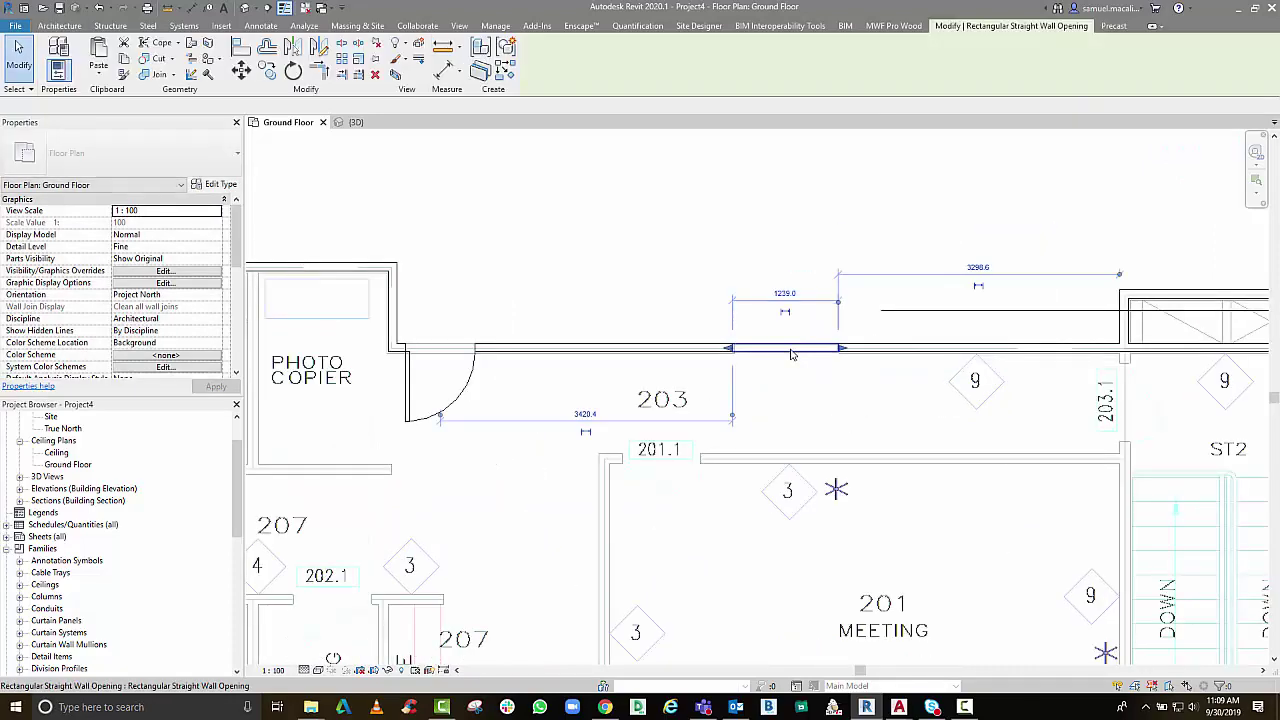
scroll(790, 350, "up", 2)
left_click(782, 258)
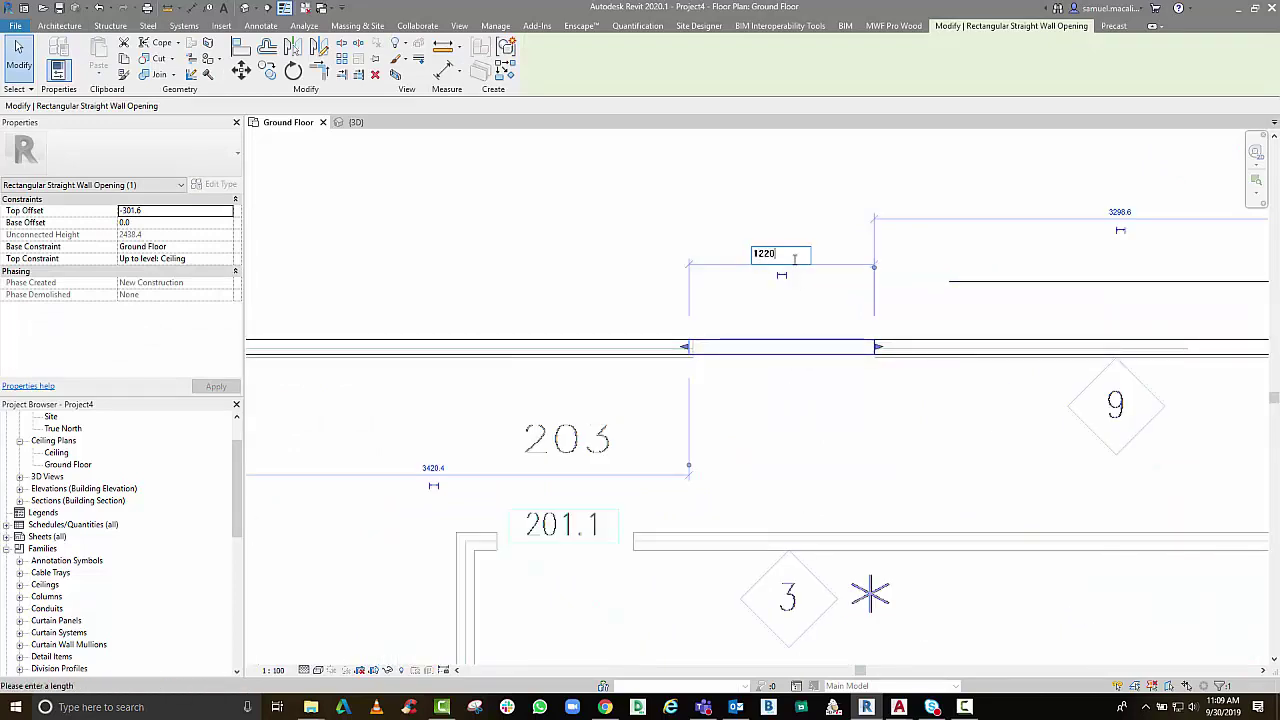
key("Return")
left_click(806, 389)
scroll(806, 390, "down", 2)
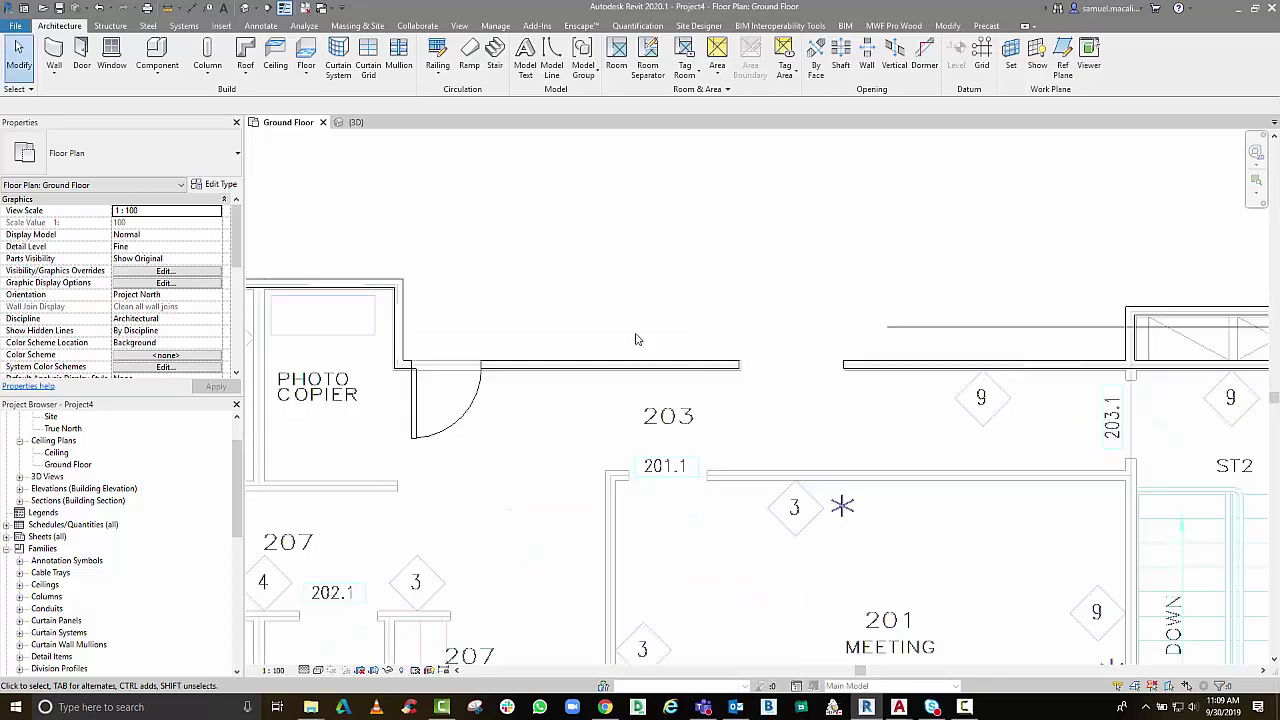
In the 3D view, give the wall opening a Top Offset of -400
left_click(355, 122)
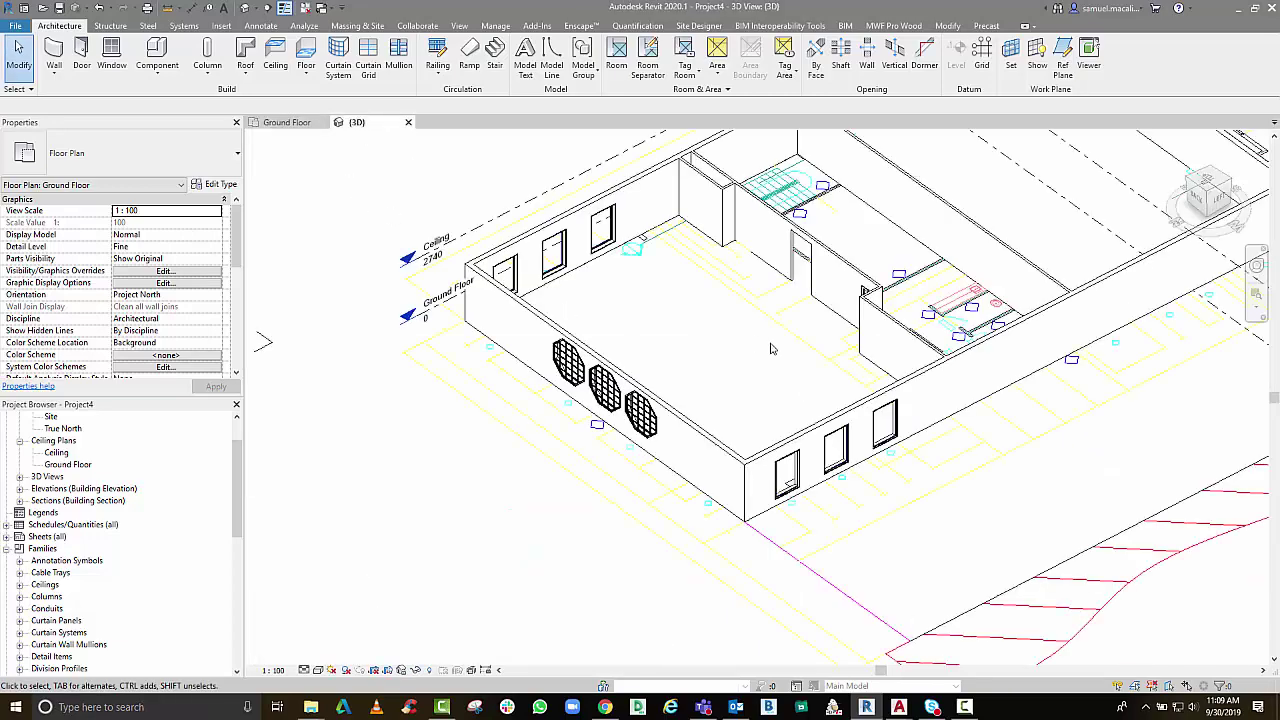
middle_click_drag(805, 350, 843, 405, "shift")
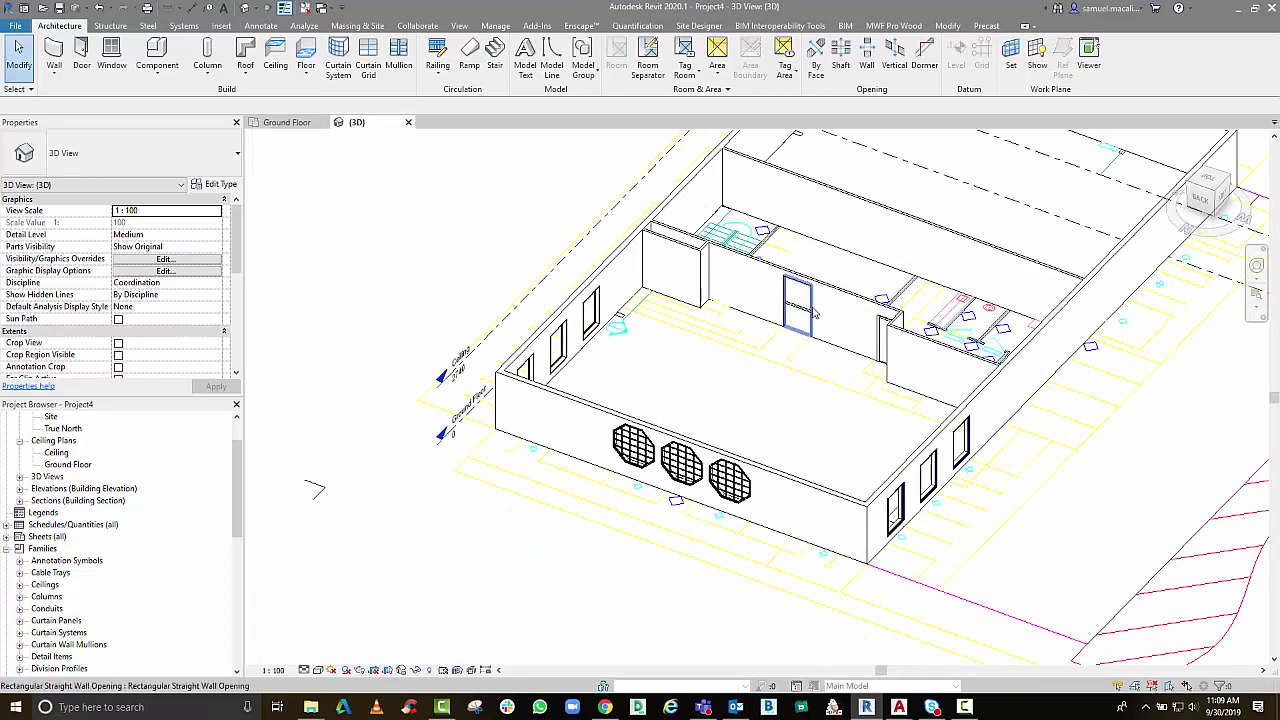
scroll(790, 350, "up", 2)
left_click(789, 346)
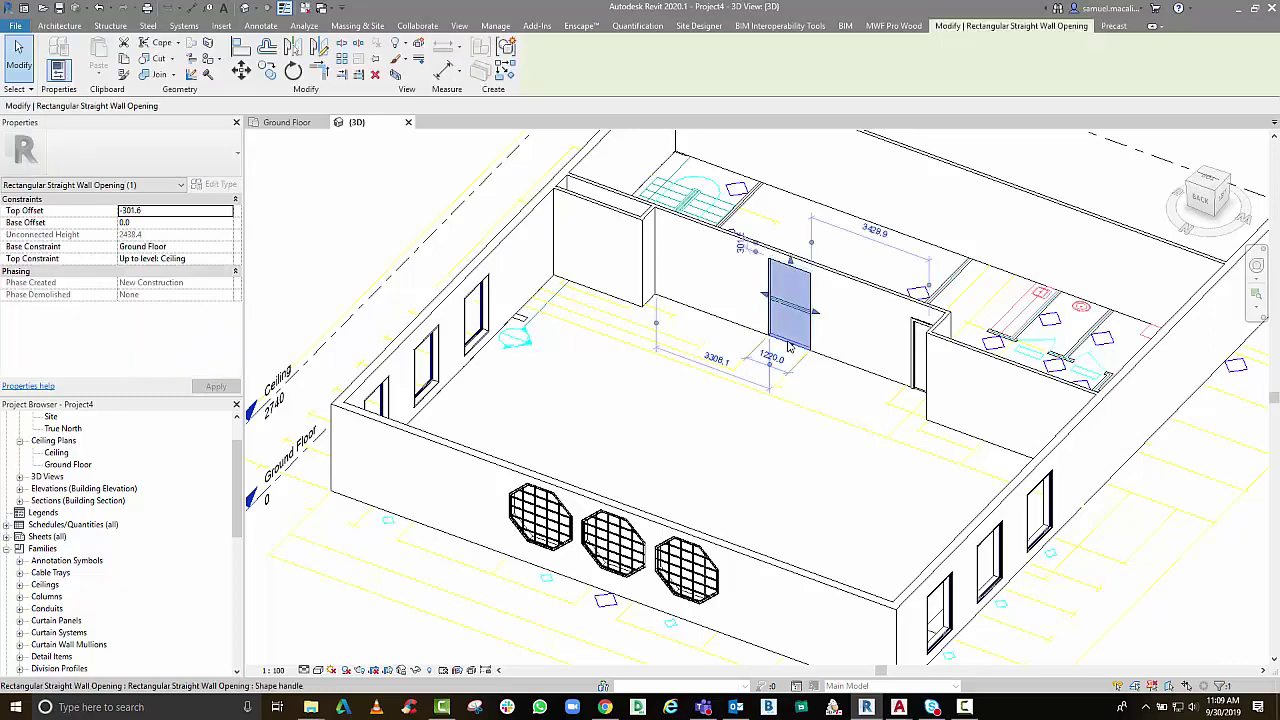
left_click(175, 213)
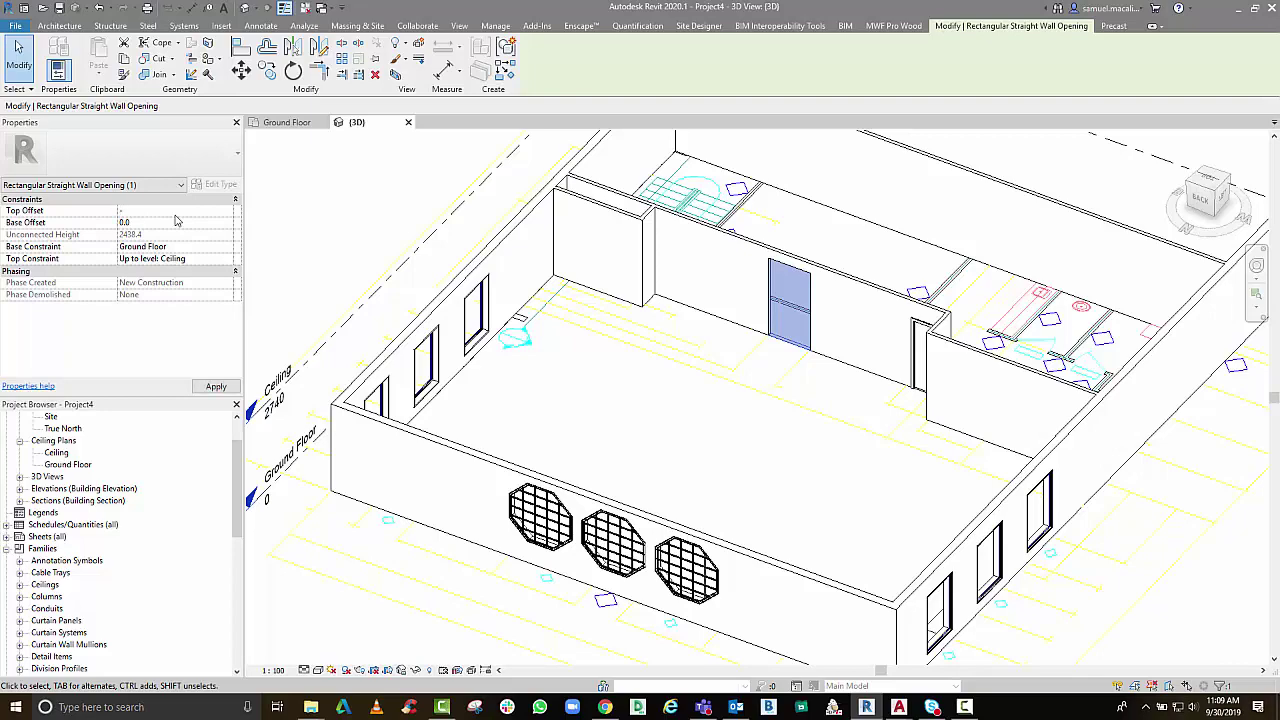
type("-400")
key("Return")
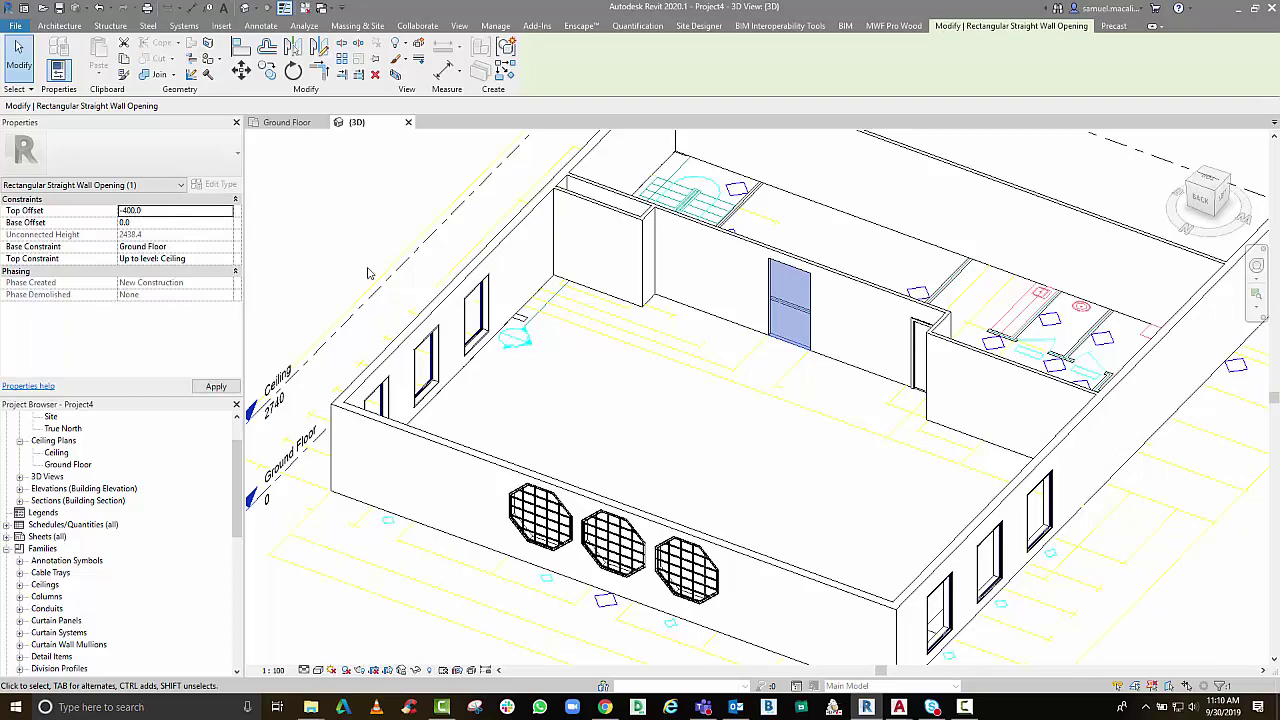
key("Escape")
Orbit and pan to inspect the opening, then return to the Ground Floor plan
scroll(792, 429, "down", 3)
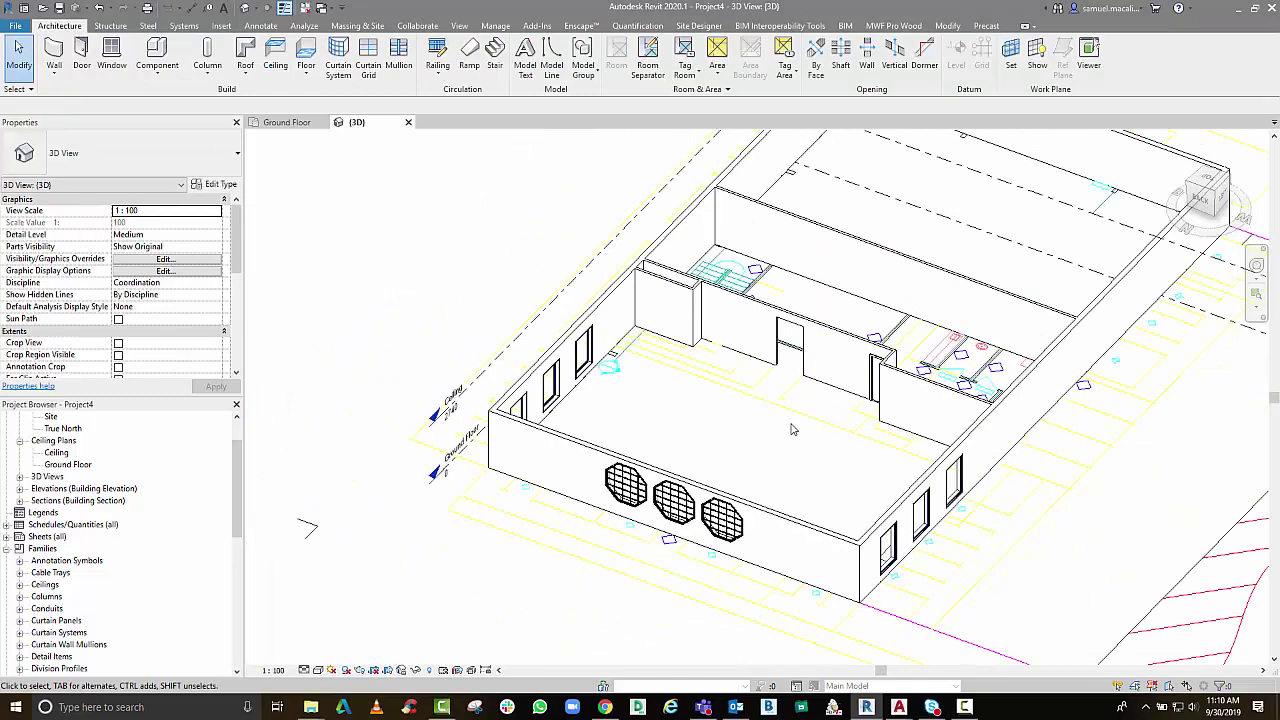
middle_click_drag(792, 429, 740, 469, "shift")
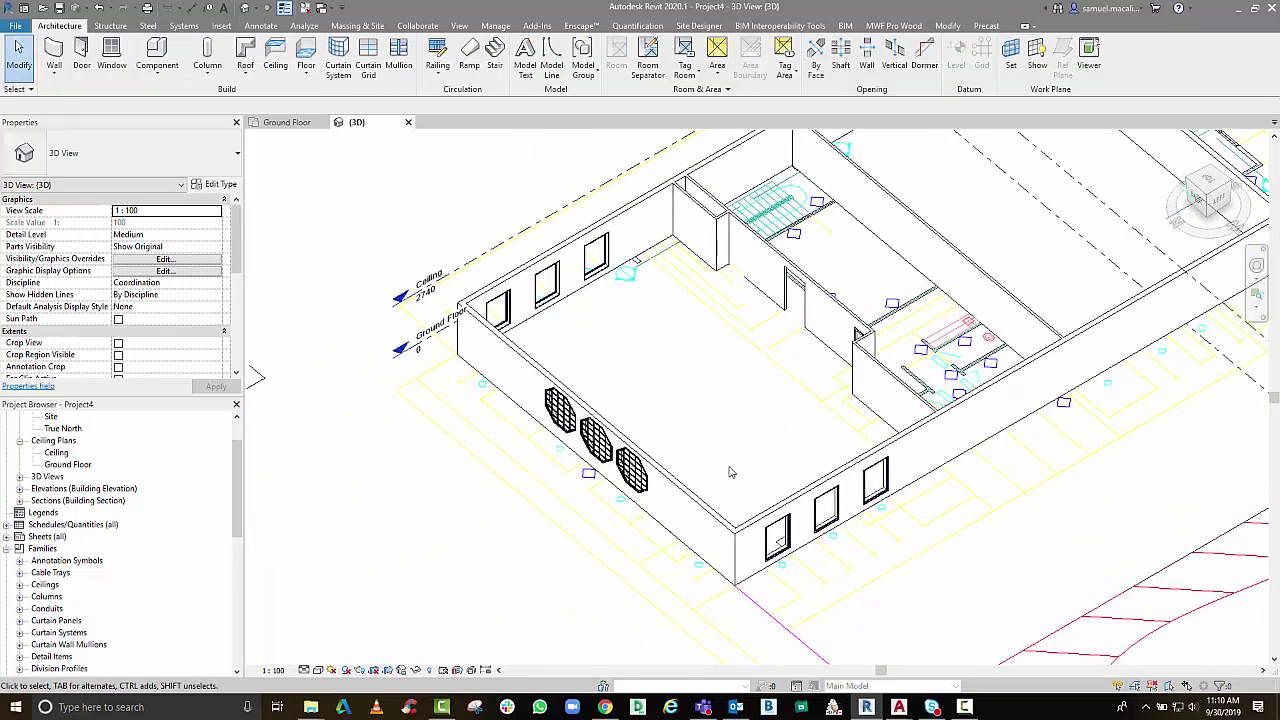
middle_click_drag(580, 508, 470, 524)
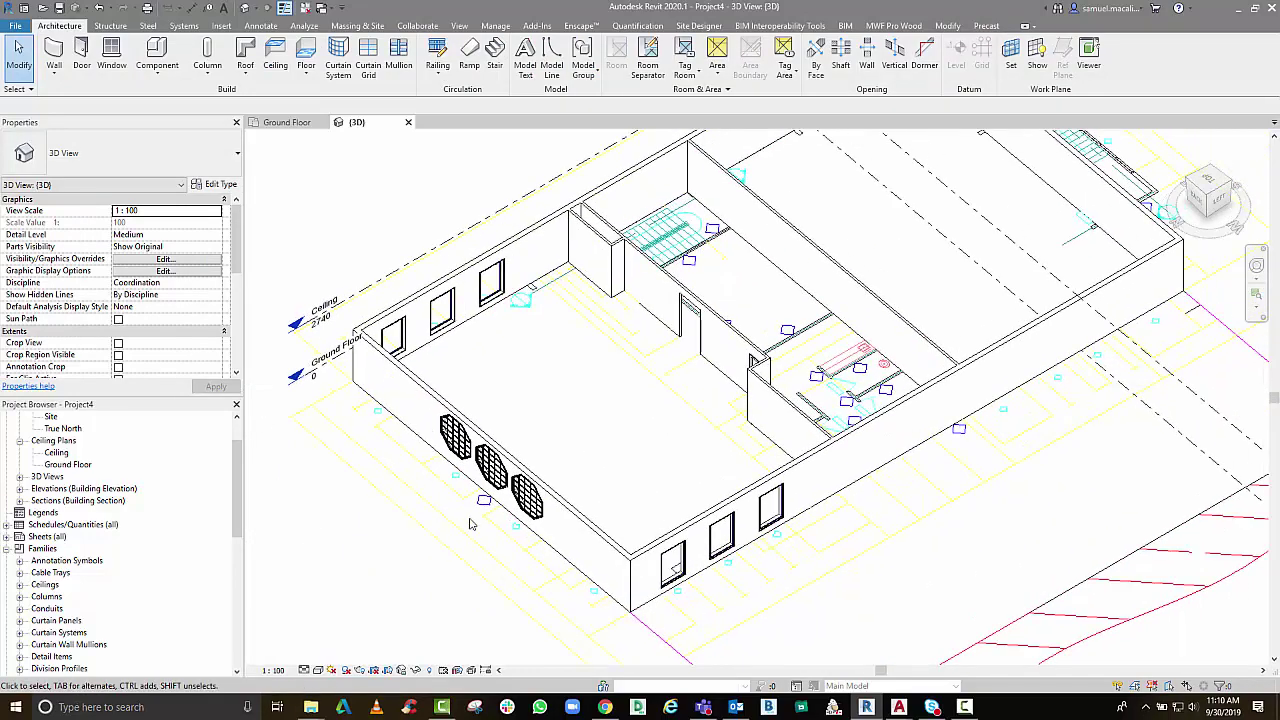
middle_click_drag(576, 309, 560, 311)
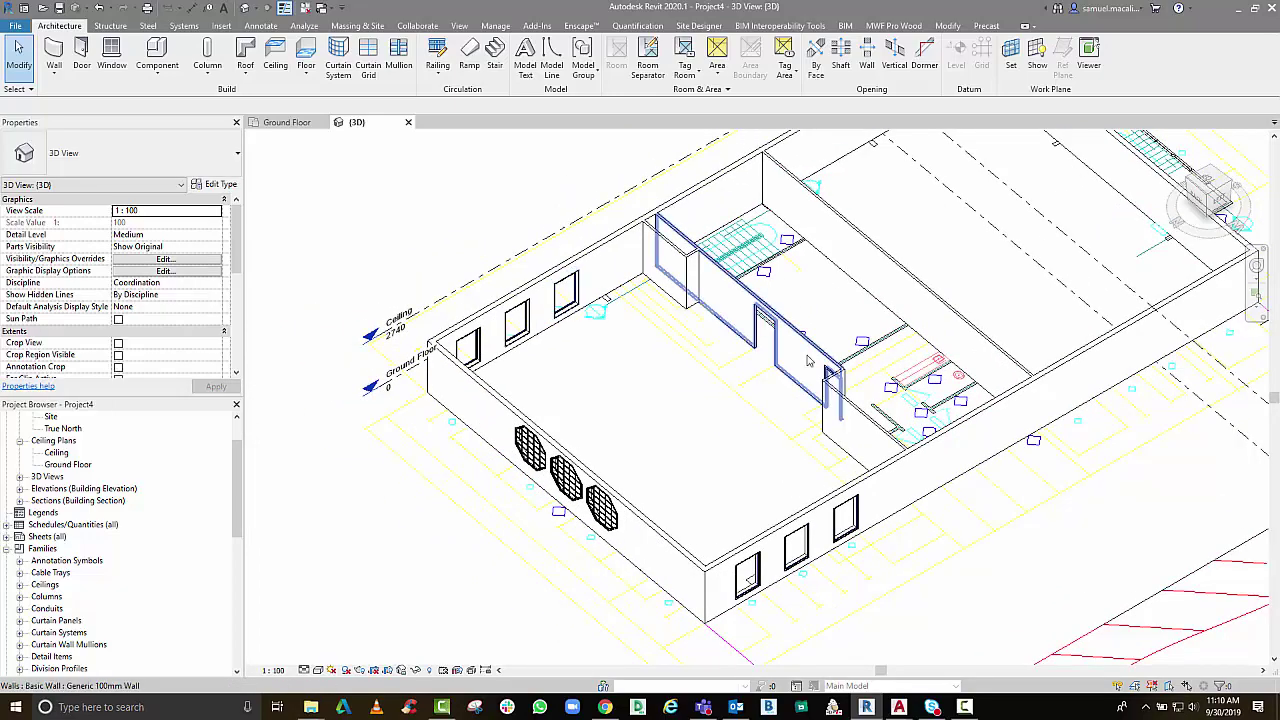
left_click(290, 122)
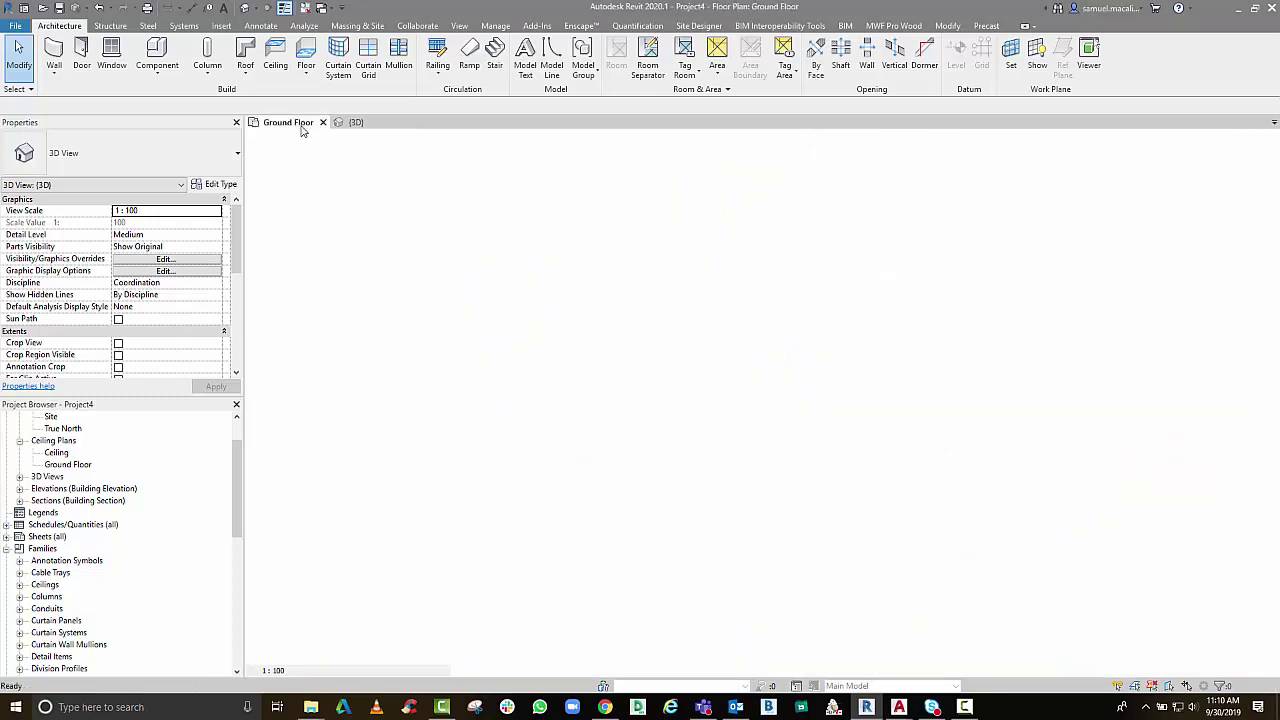
scroll(553, 337, "down", 3)
scroll(553, 337, "up", 2)
scroll(553, 337, "down", 2)
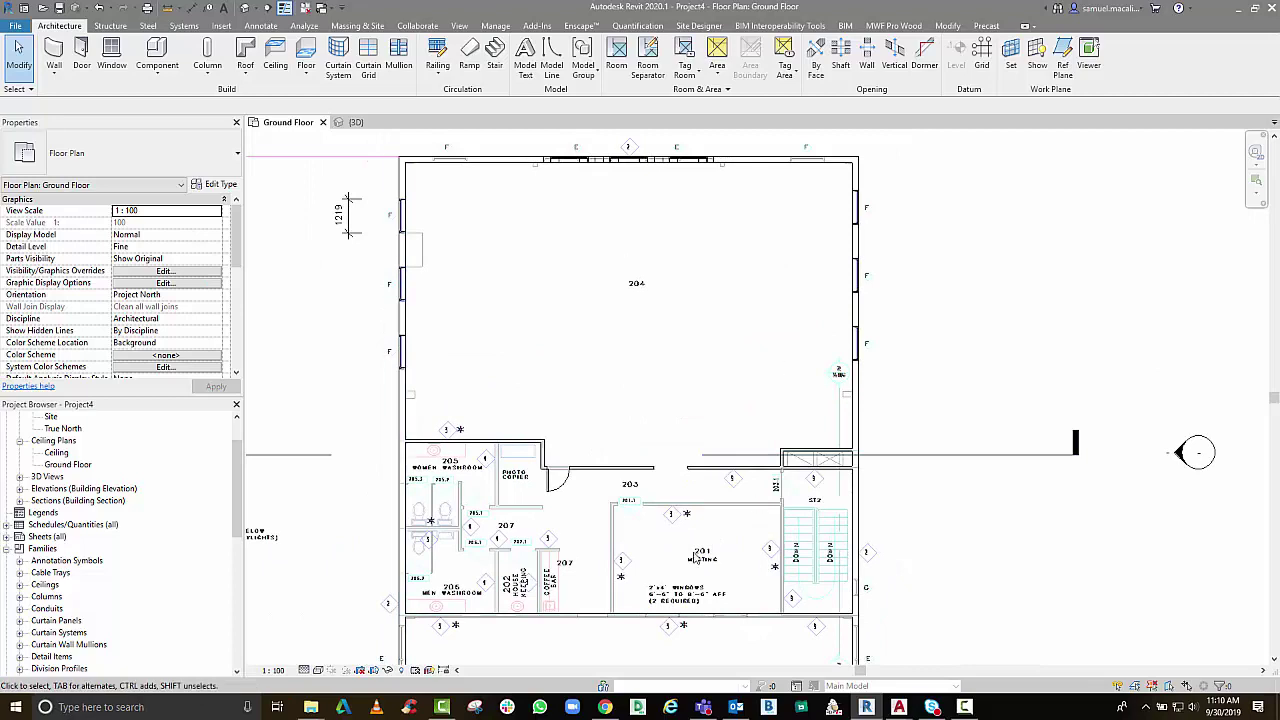
Start a Generic 150mm architectural floor and pick the six walls enclosing room 204 as its boundary
left_click(294, 76)
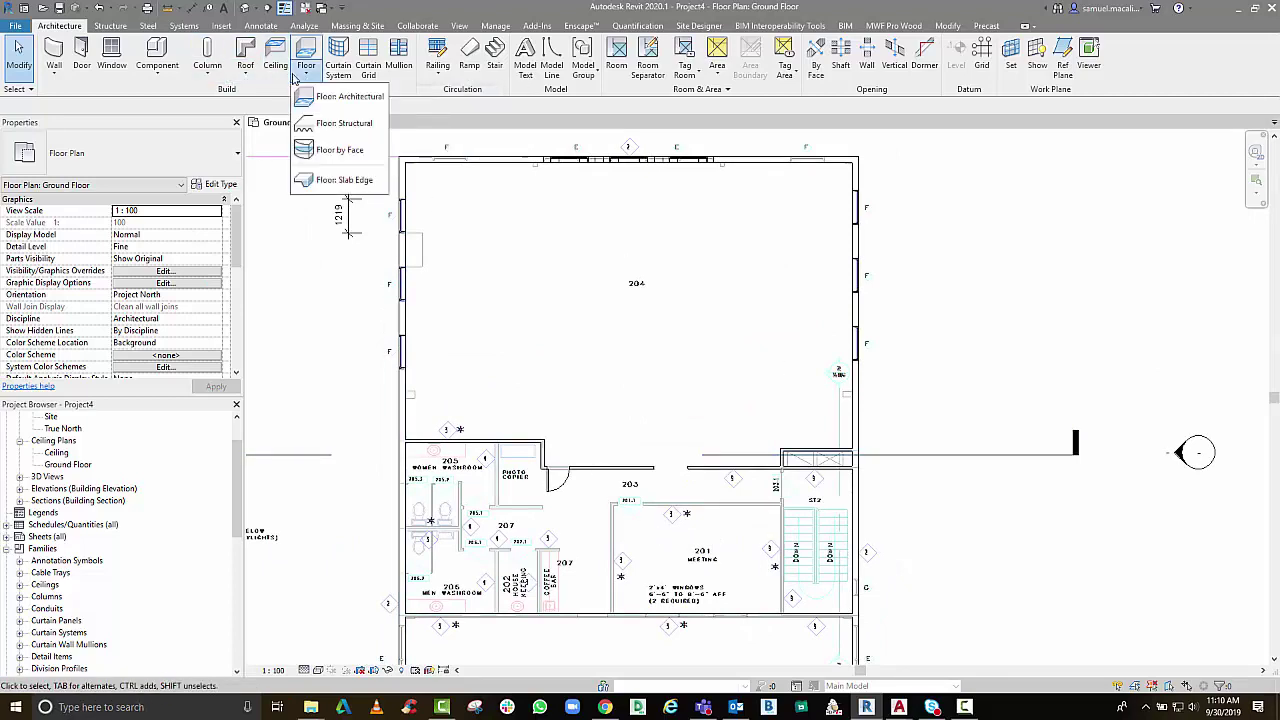
left_click(336, 96)
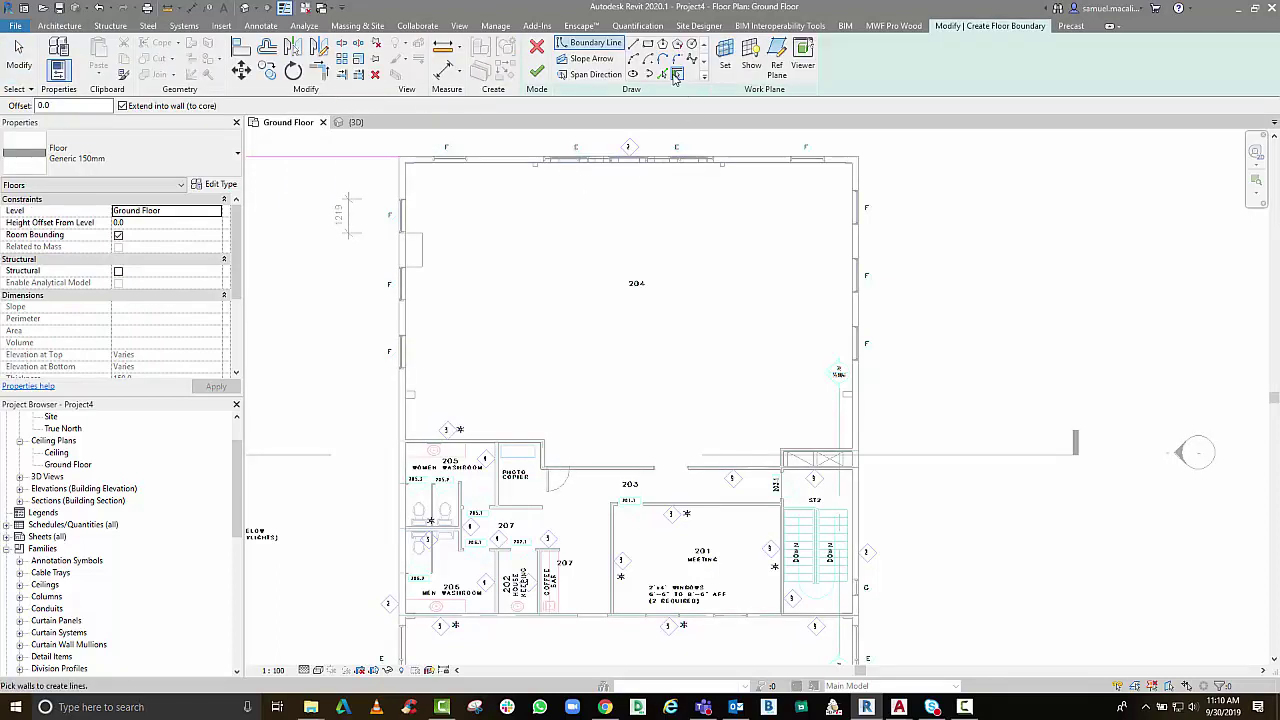
left_click(732, 173)
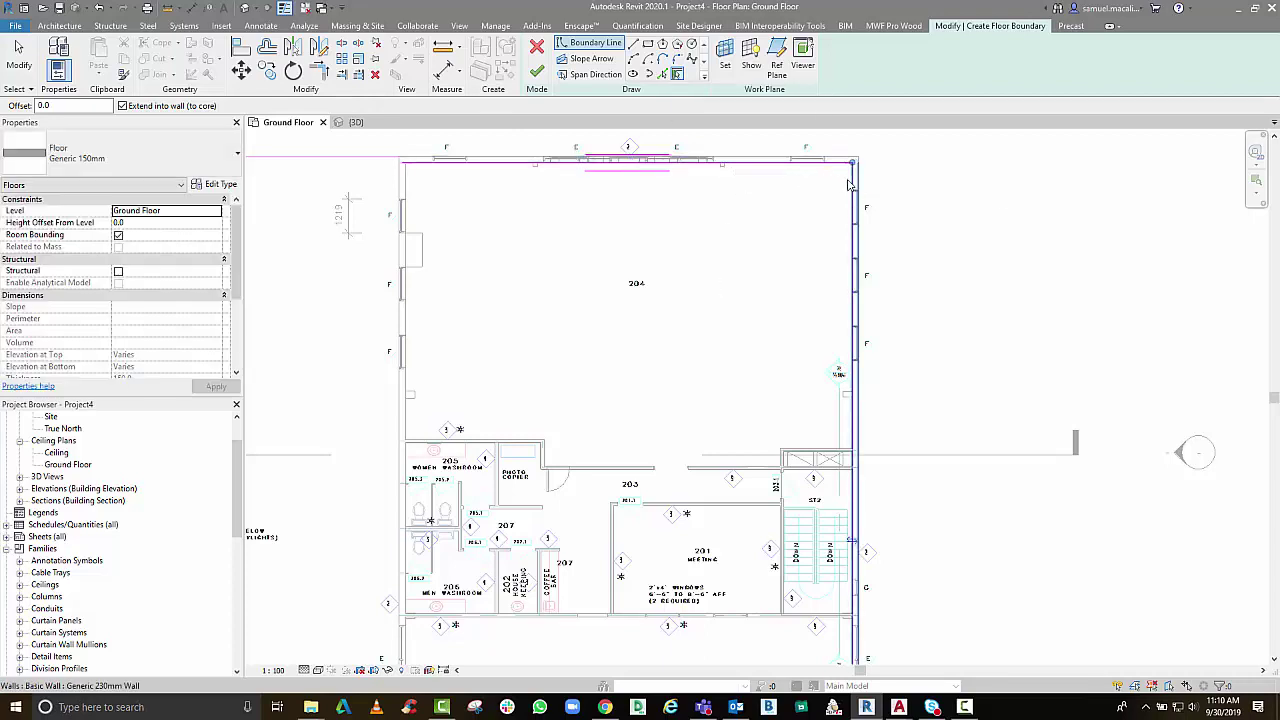
left_click(850, 185)
left_click(406, 210)
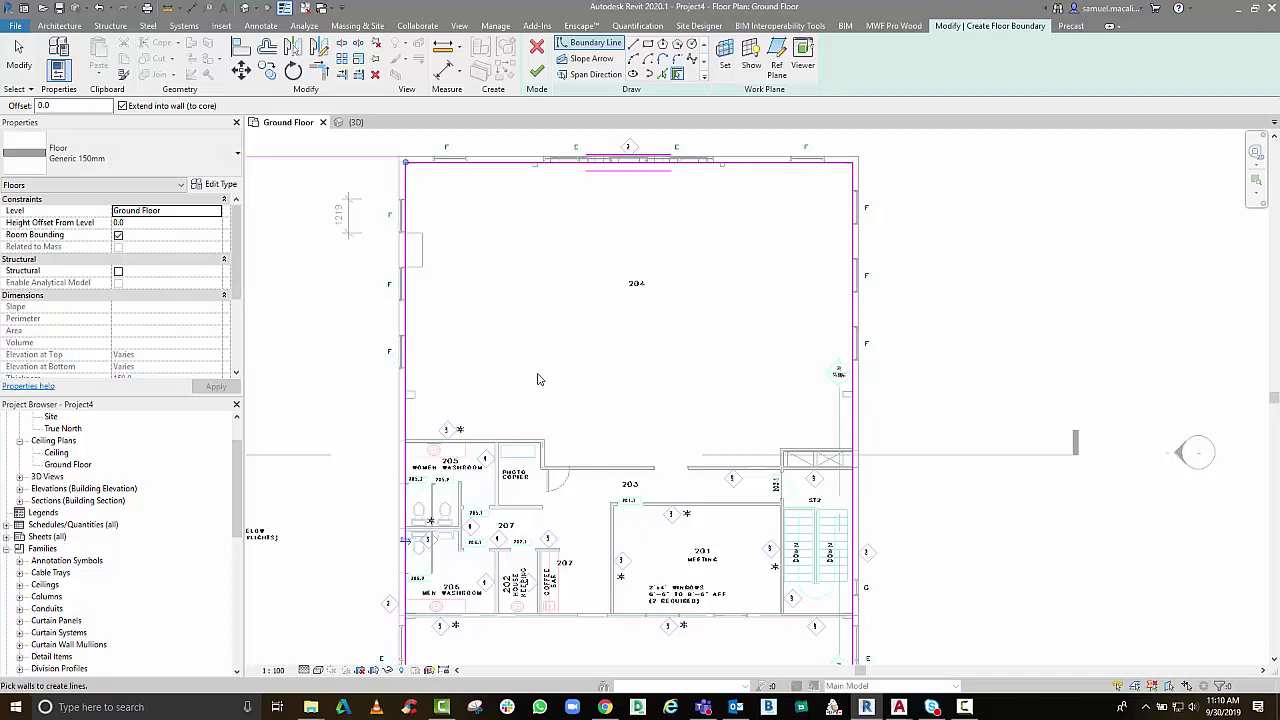
left_click(511, 440)
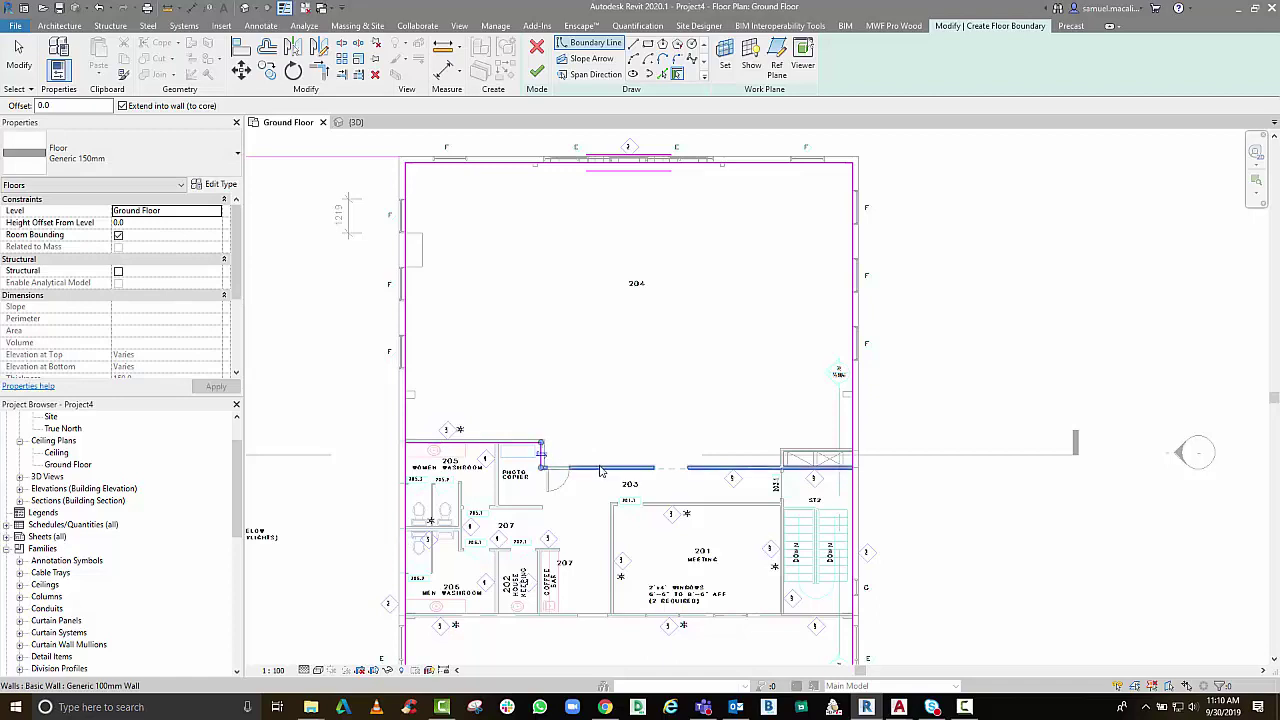
left_click(740, 467)
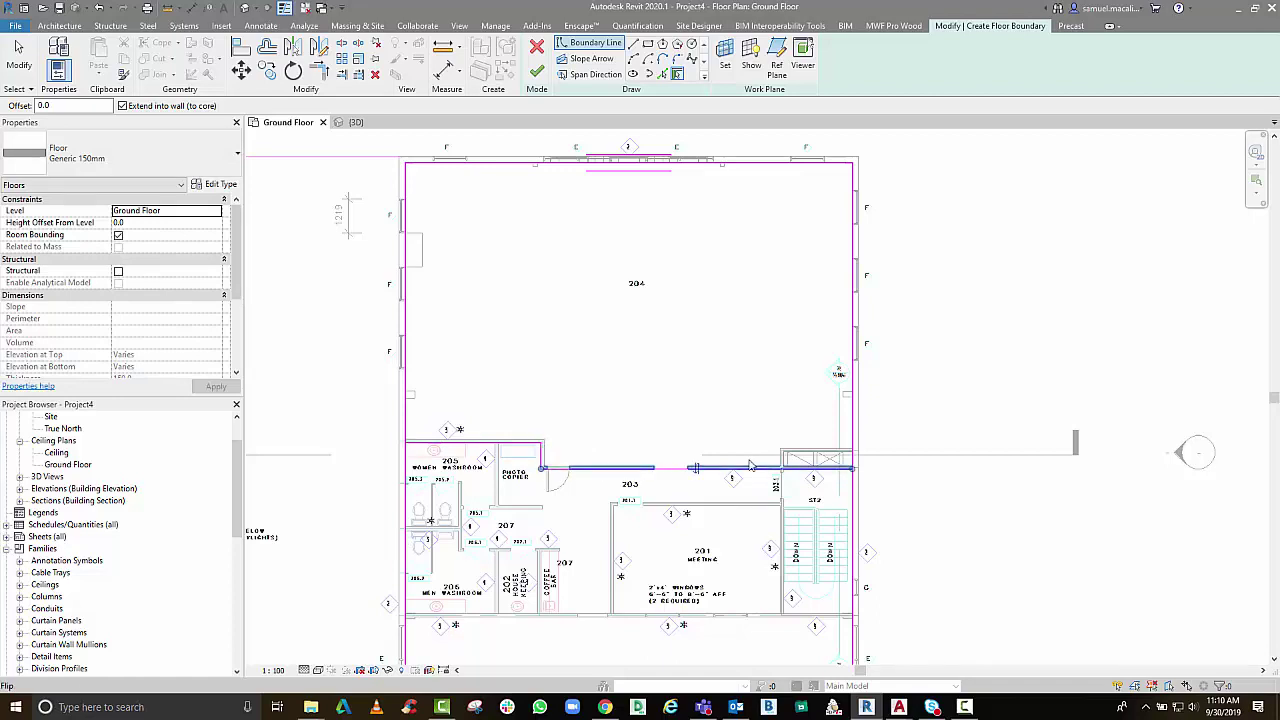
left_click(812, 456)
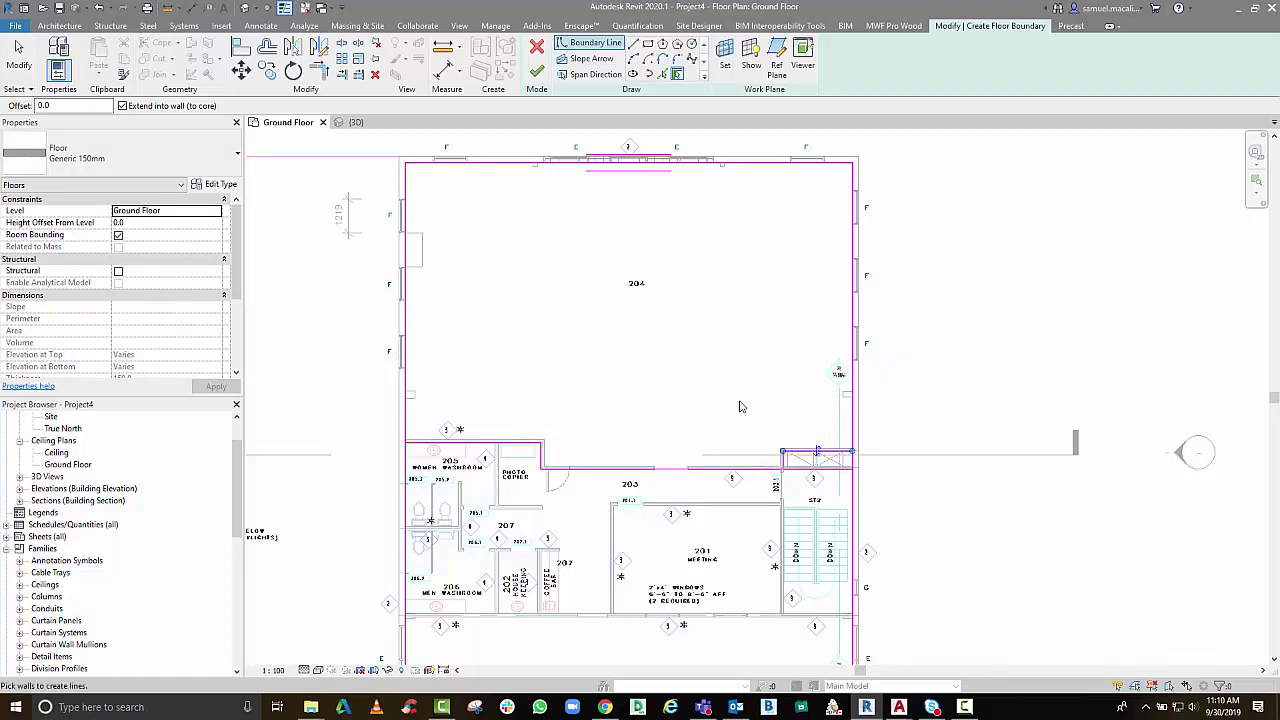
scroll(740, 406, "up", 2)
Trim the floor boundary lines near the stair into a clean corner
key("Escape")
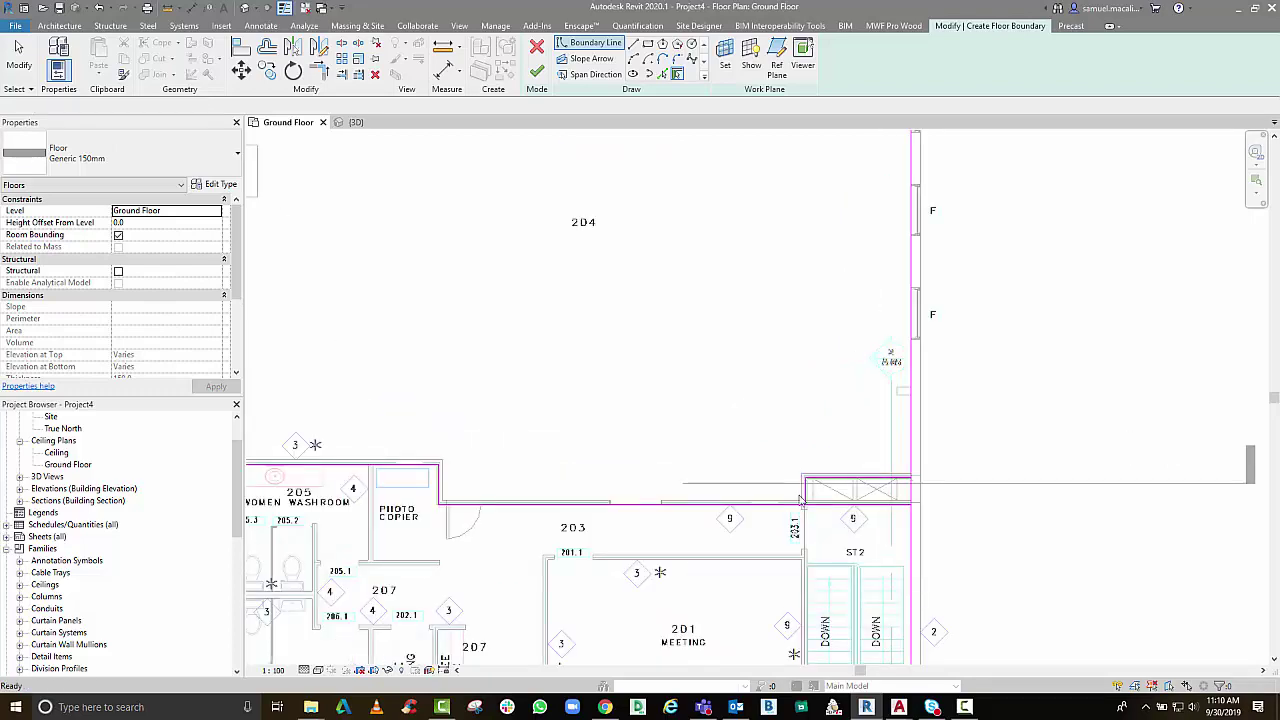
scroll(858, 517, "up", 1)
scroll(858, 517, "up", 2)
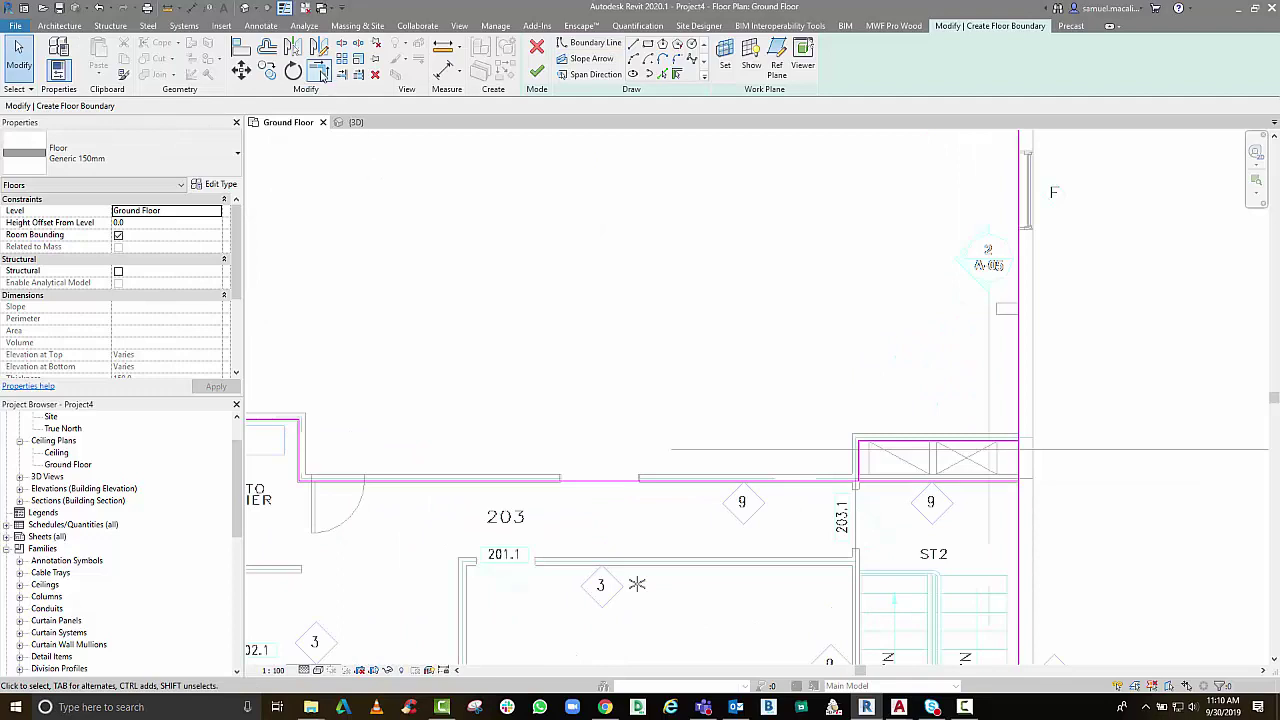
left_click(320, 74)
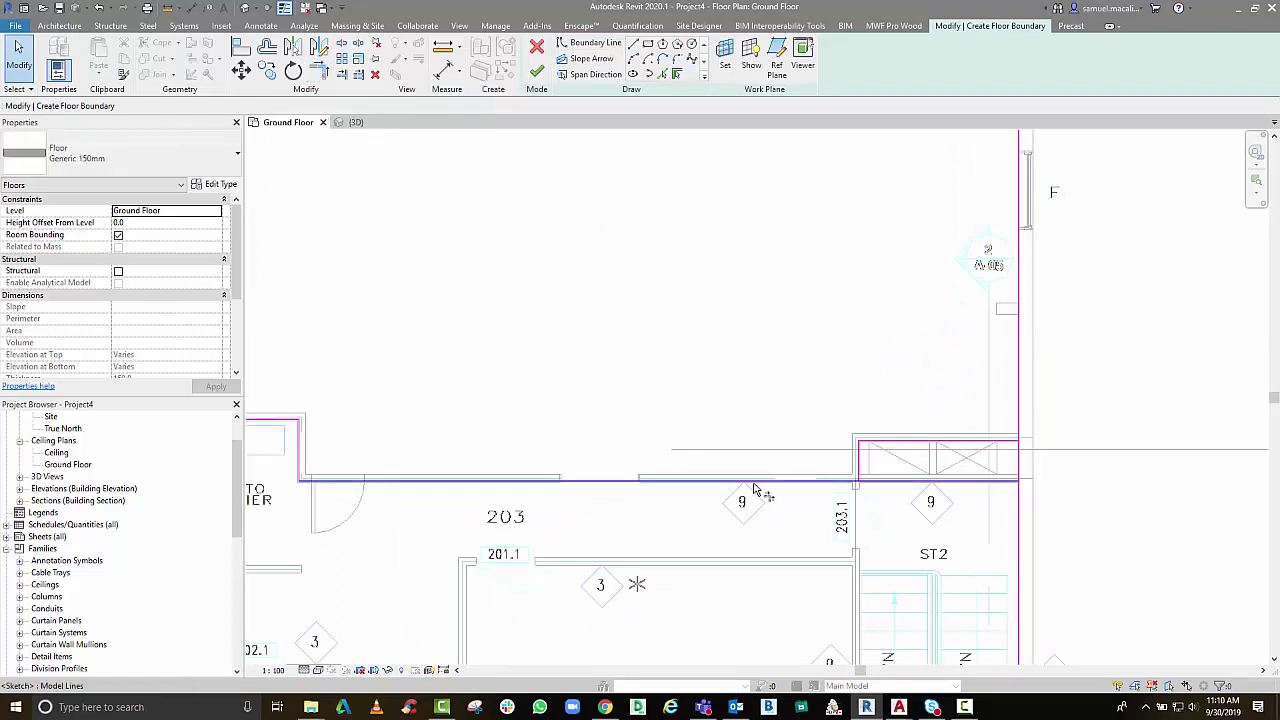
left_click(878, 478)
left_click(860, 464)
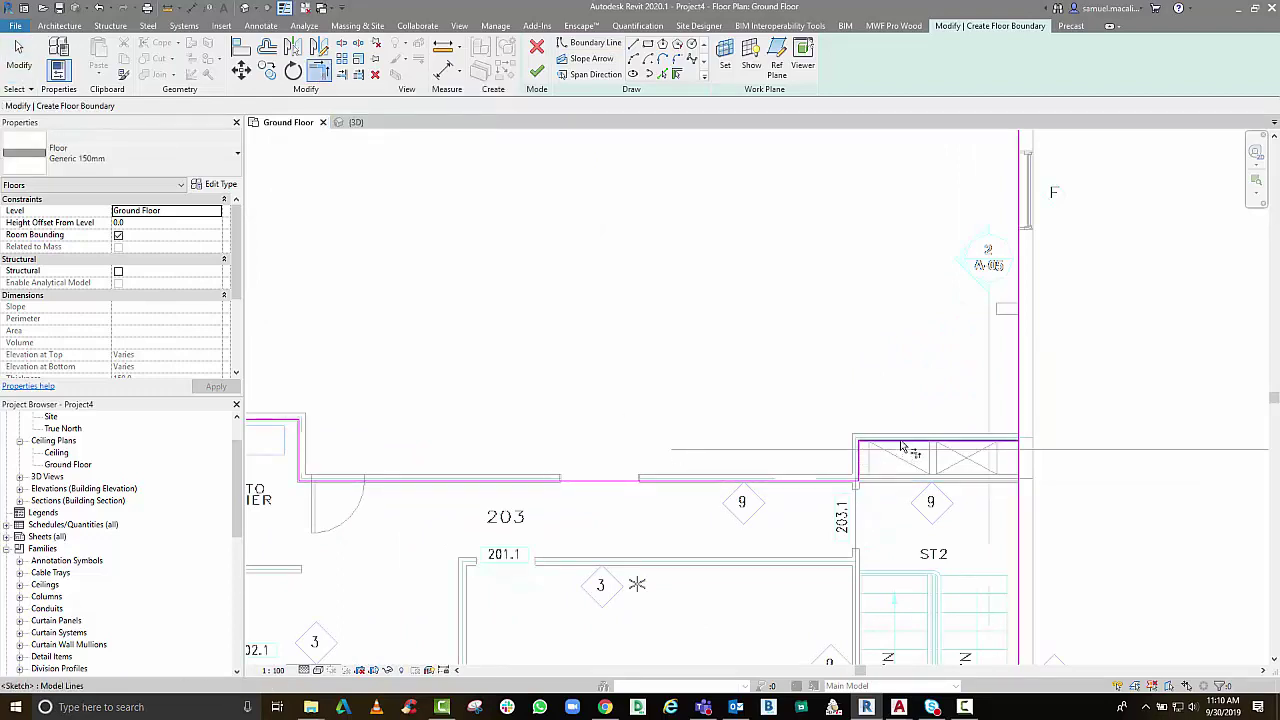
scroll(600, 300, "down", 3)
middle_click_drag(505, 420, 772, 460)
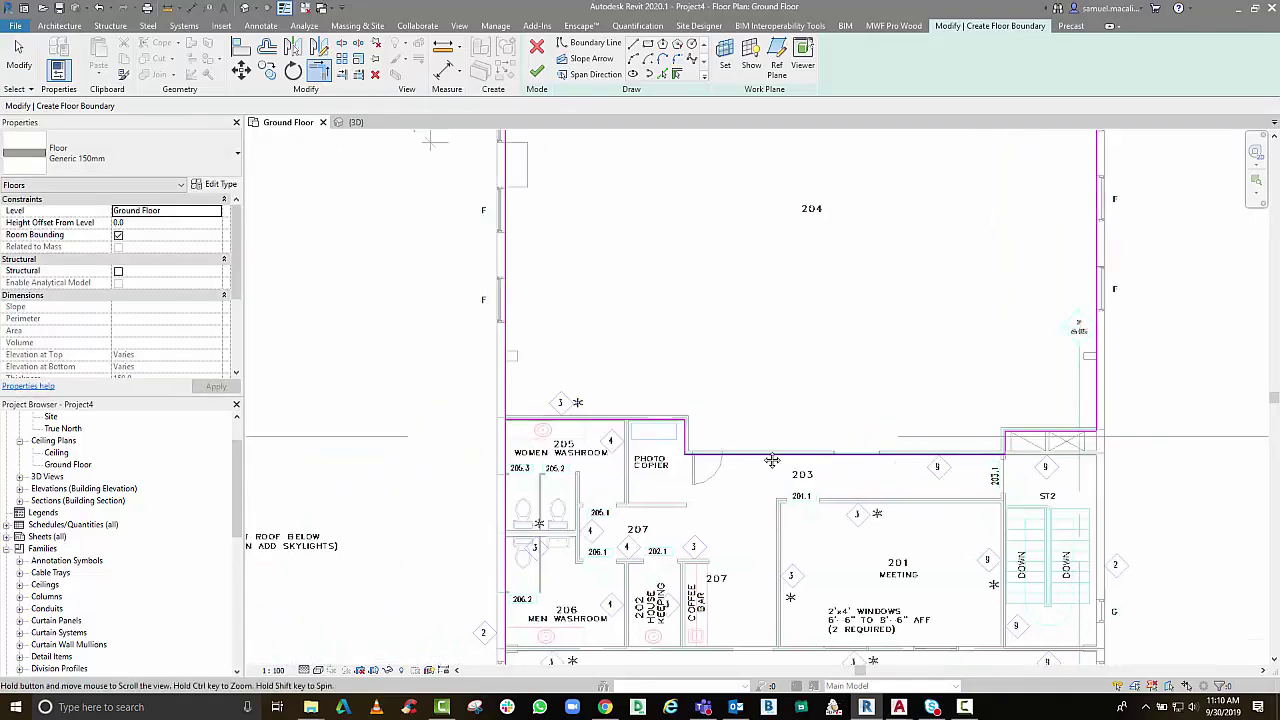
scroll(650, 360, "down", 1)
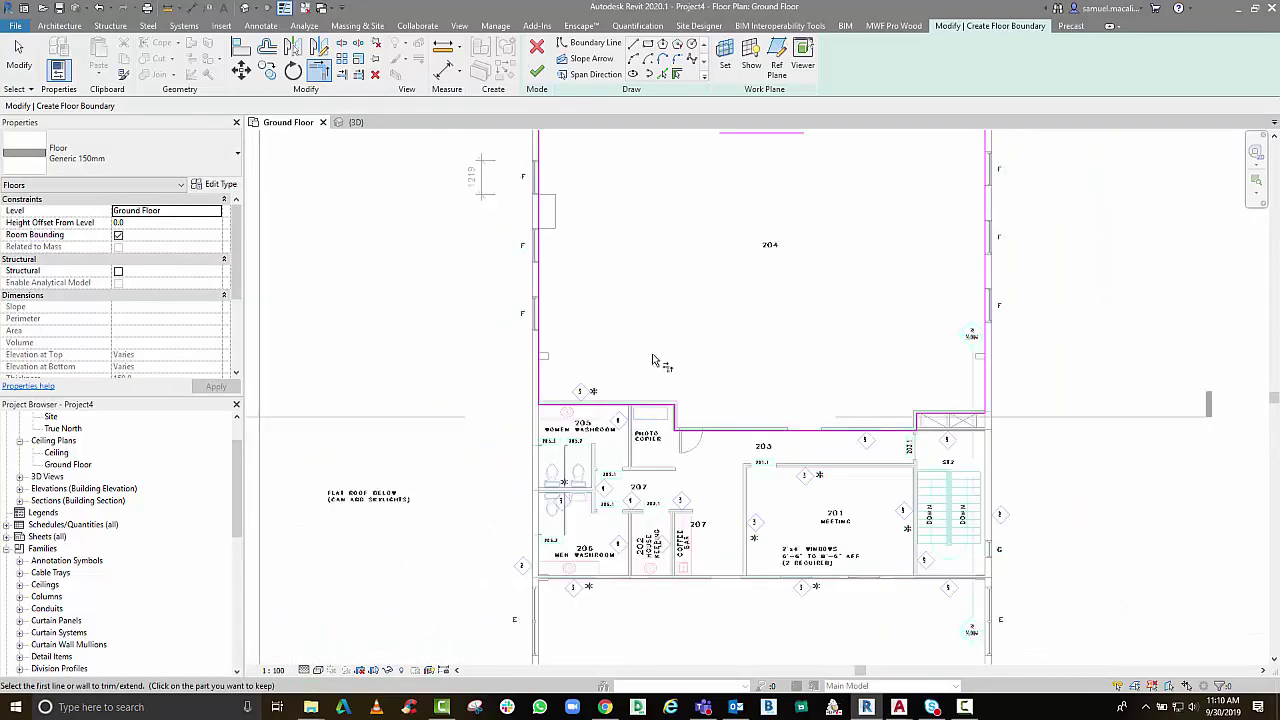
scroll(652, 360, "down", 1)
key("Escape")
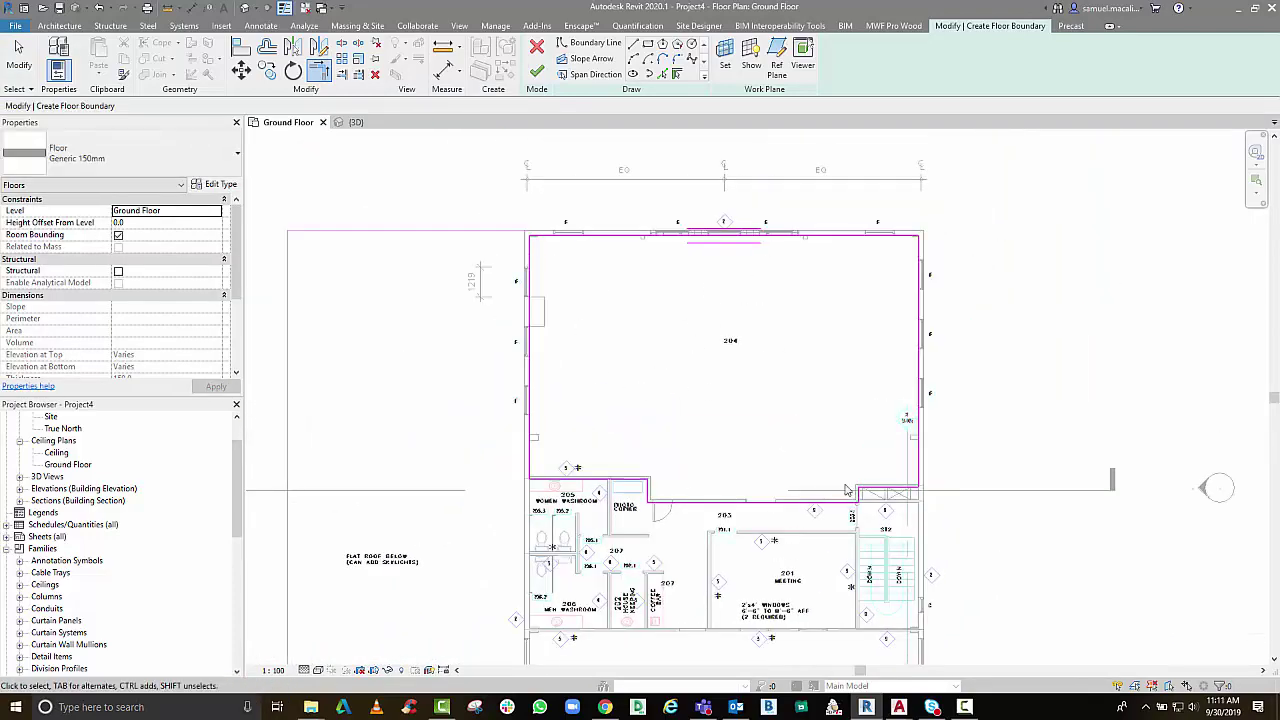
Check the boundary lines above room 205 and the short segment by the ST2 stair
scroll(845, 490, "up", 3)
middle_click_drag(453, 515, 765, 527)
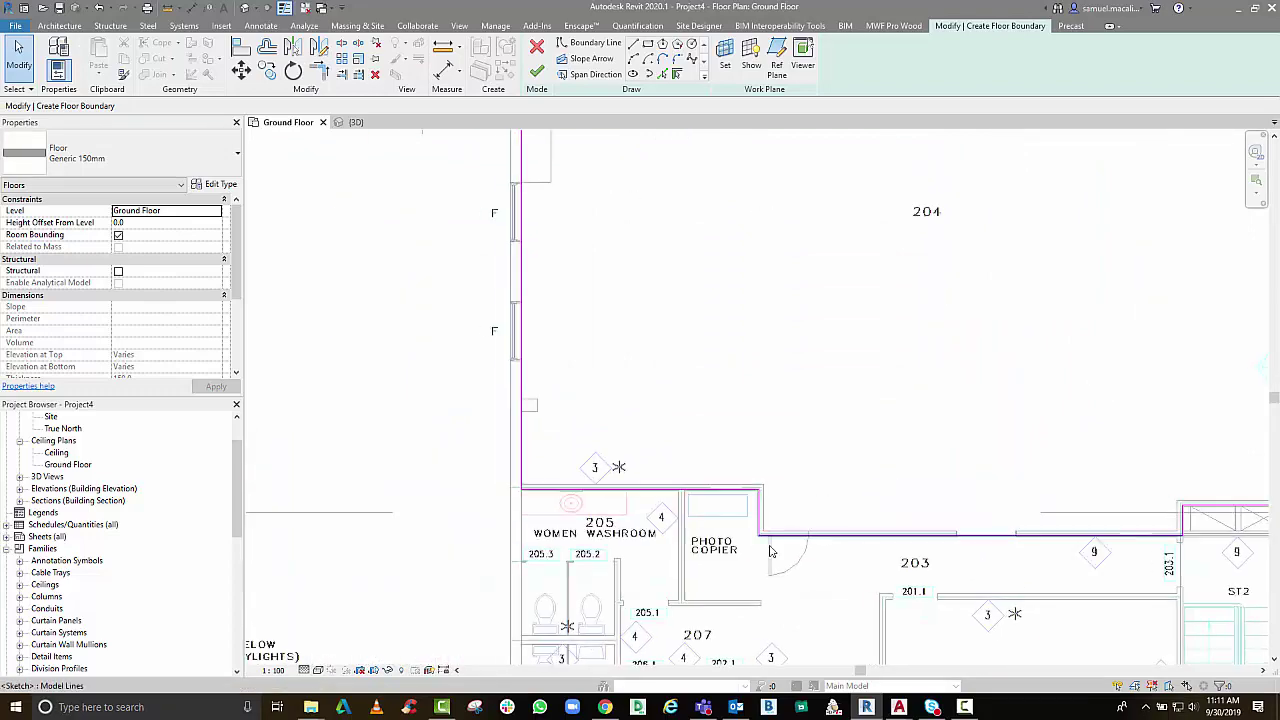
scroll(765, 530, "up", 2)
scroll(726, 477, "up", 2)
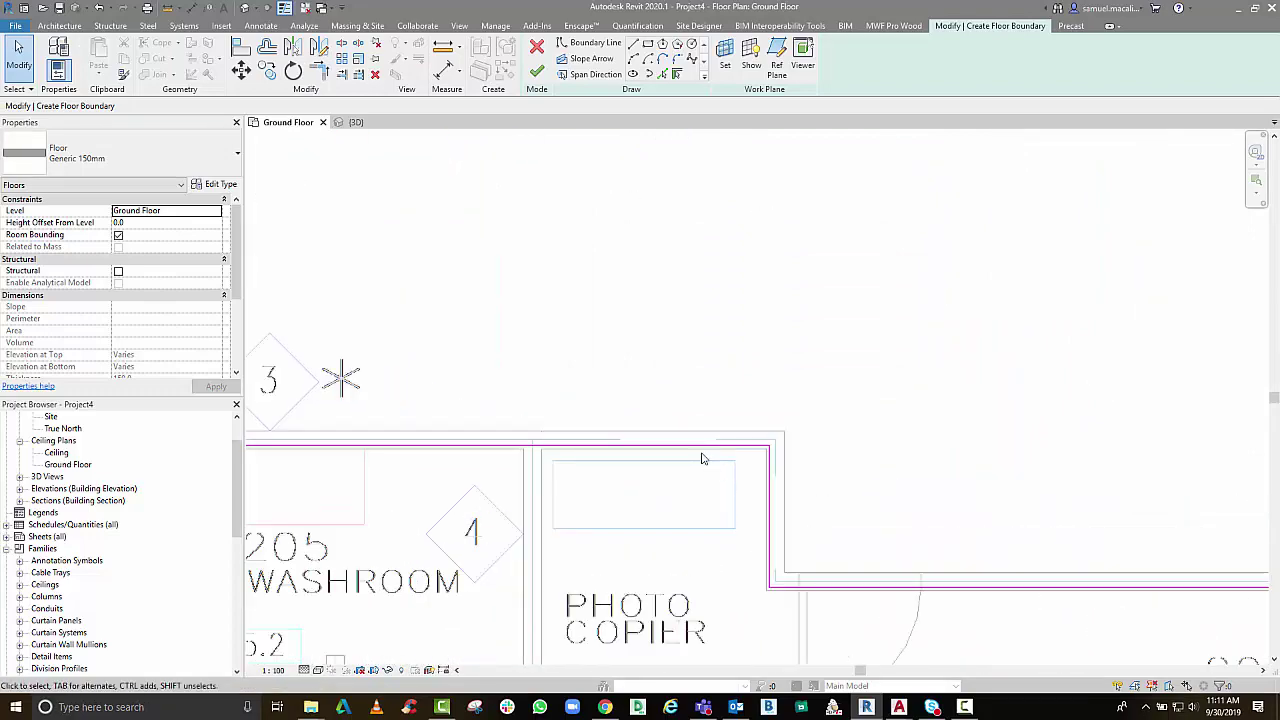
left_click(703, 450)
middle_click_drag(620, 453, 844, 474)
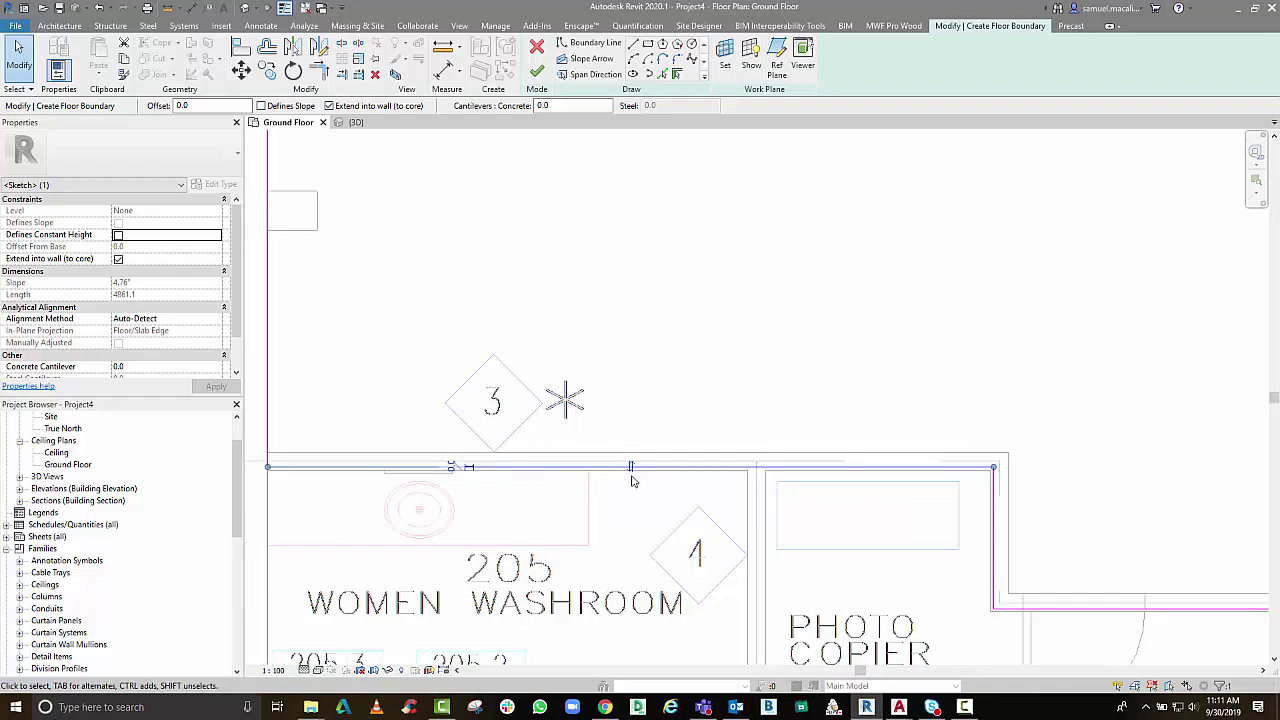
scroll(1068, 543, "down", 2)
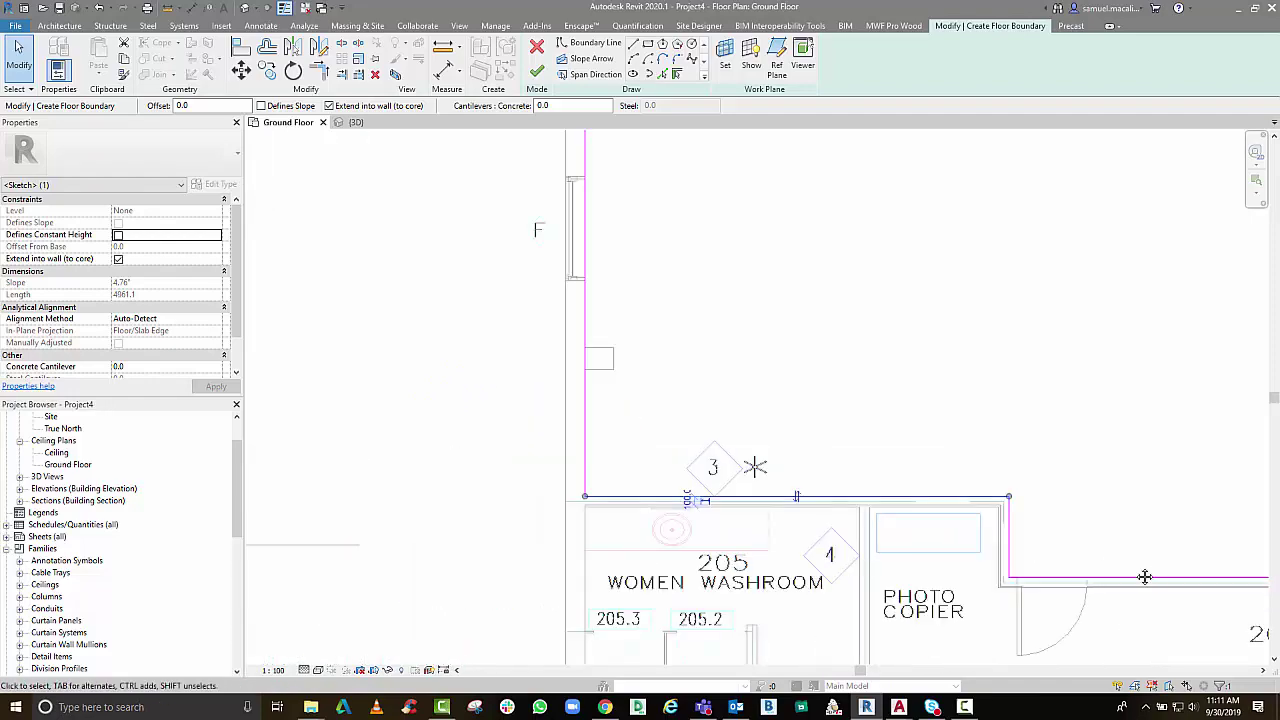
middle_click_drag(1143, 574, 580, 517)
middle_click_drag(1089, 511, 719, 509)
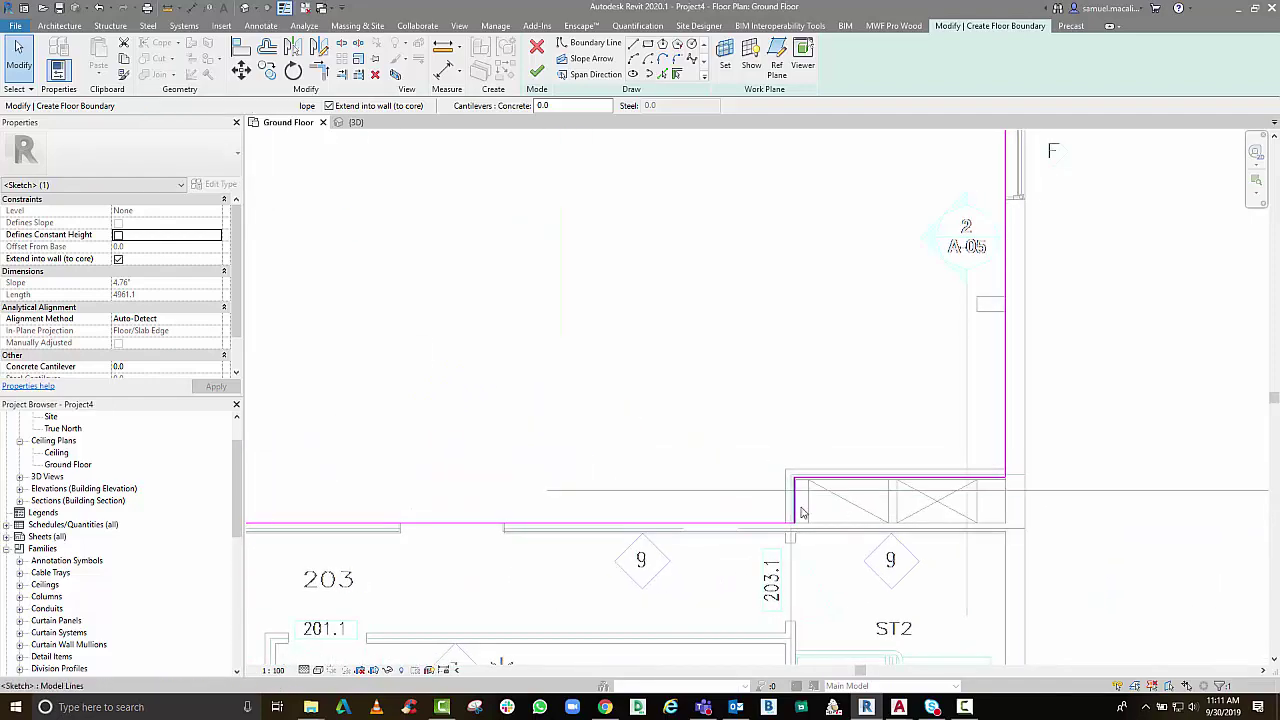
left_click(787, 497)
key("Escape")
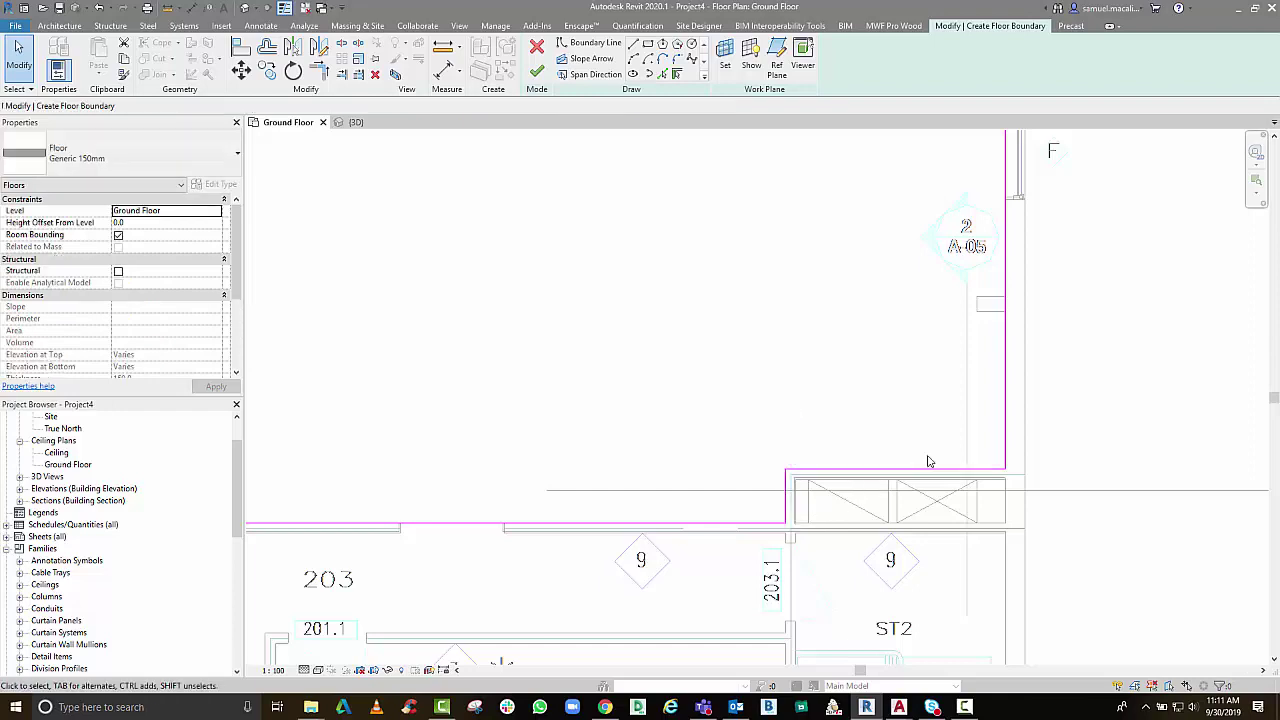
scroll(935, 475, "down", 2)
scroll(951, 517, "down", 2)
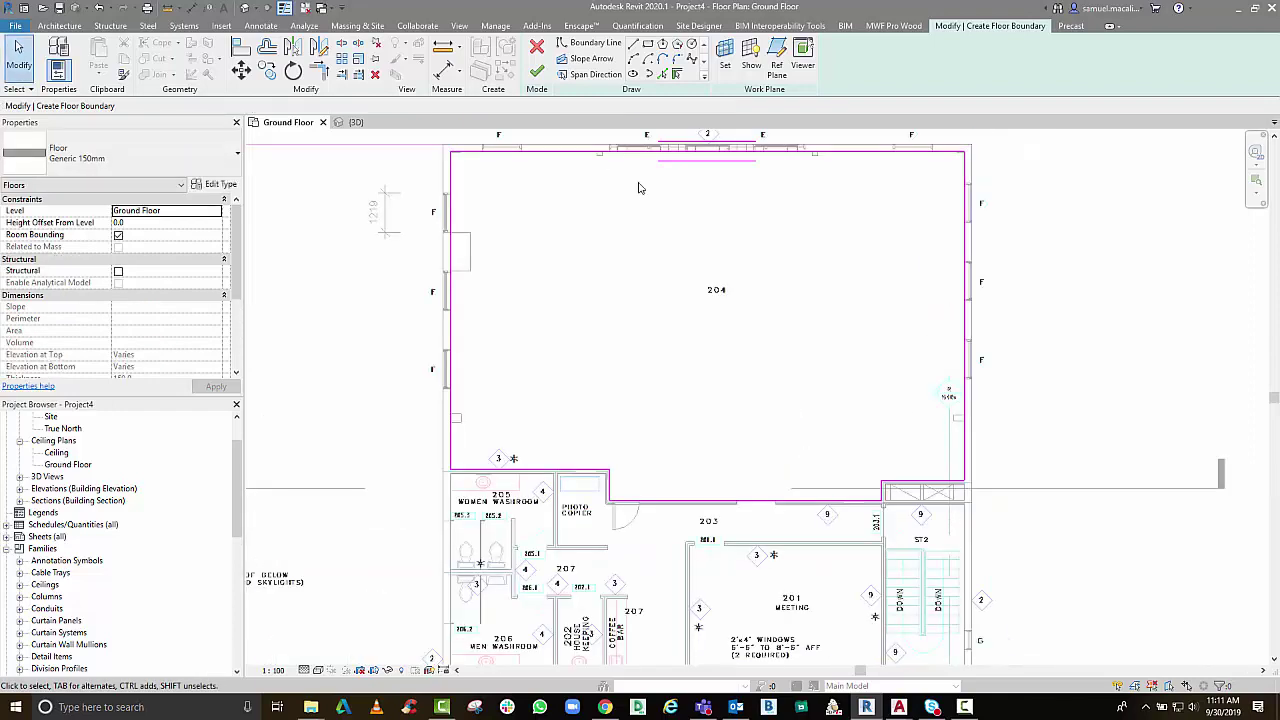
Finish the Generic 150mm floor sketch and switch to the 3D view
left_click(72, 168)
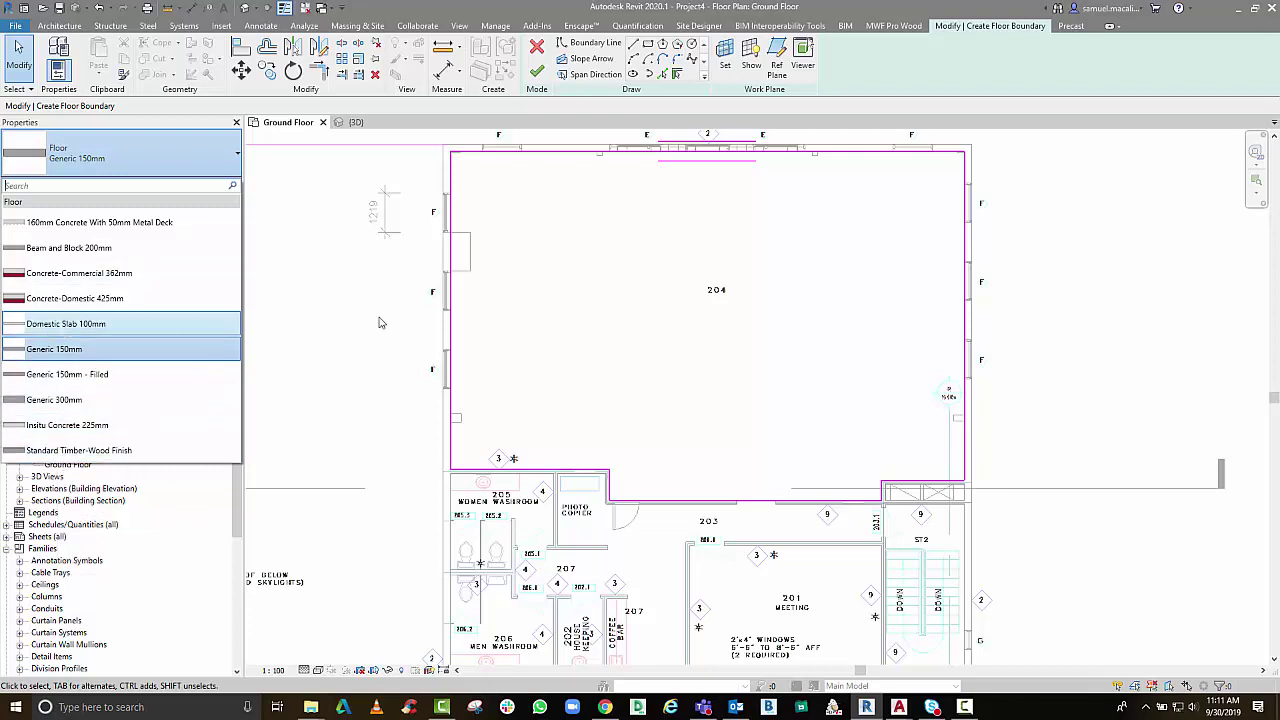
left_click(537, 71)
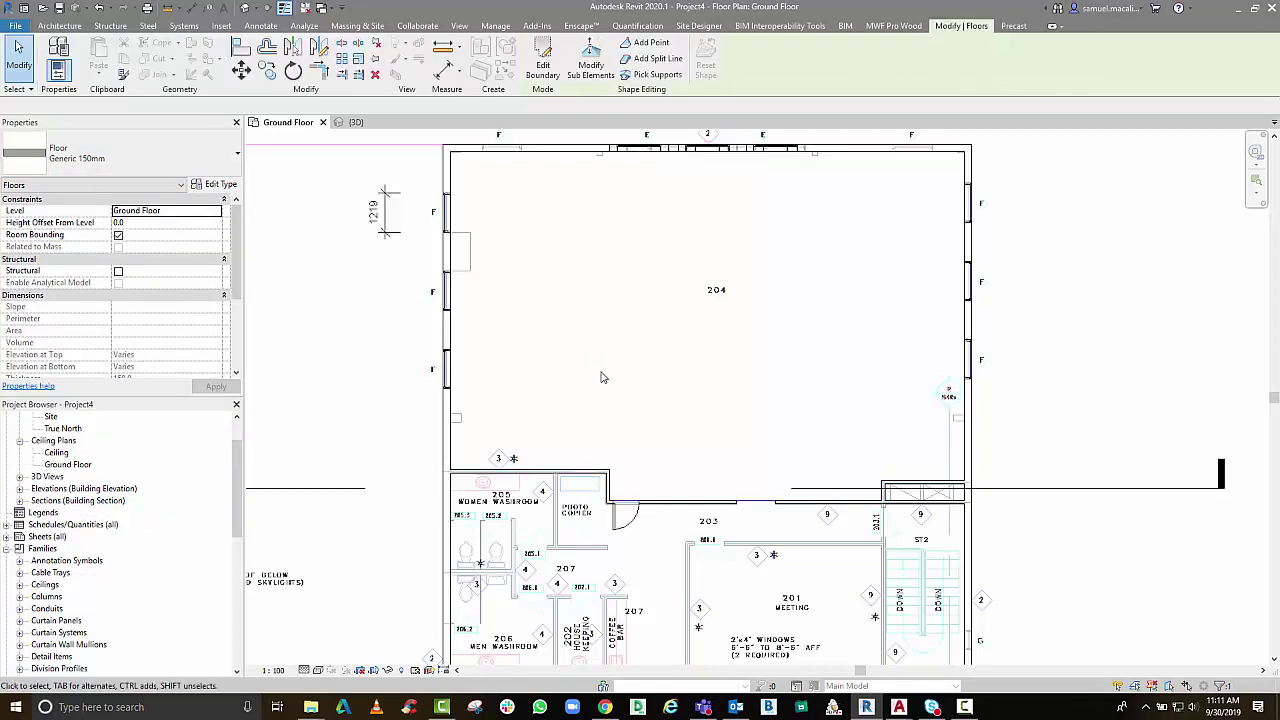
left_click(355, 122)
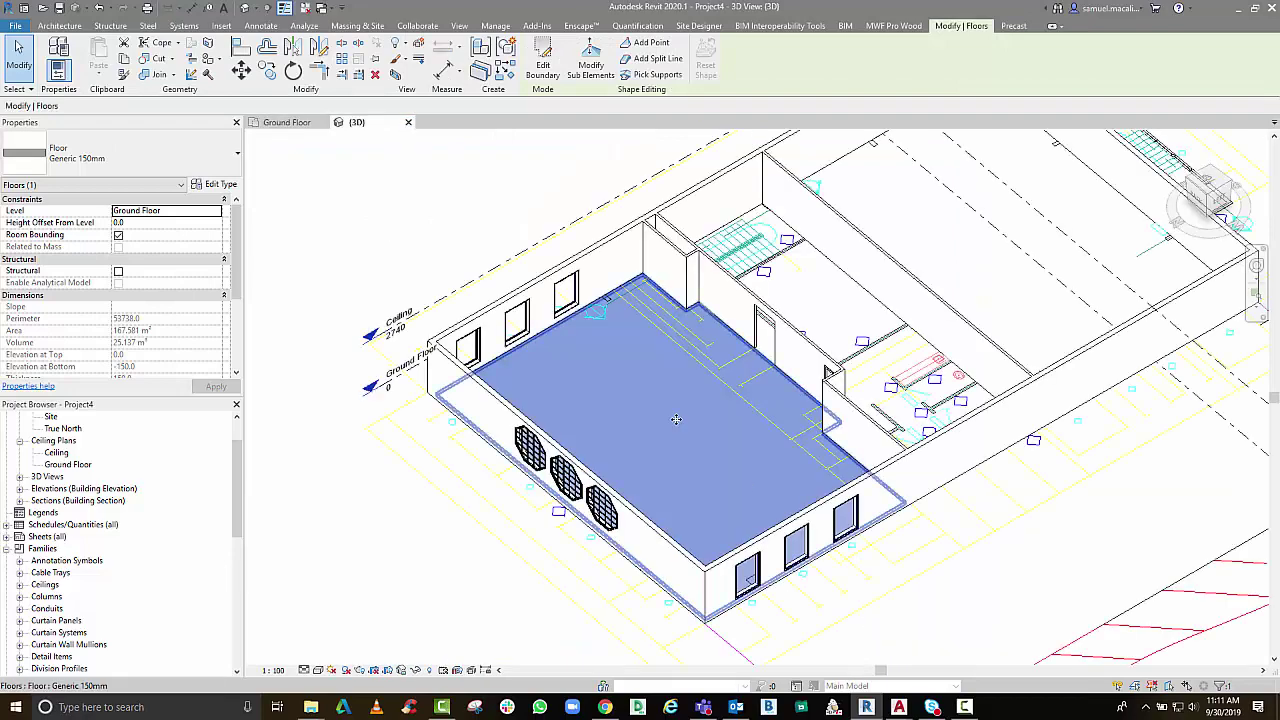
key("Escape")
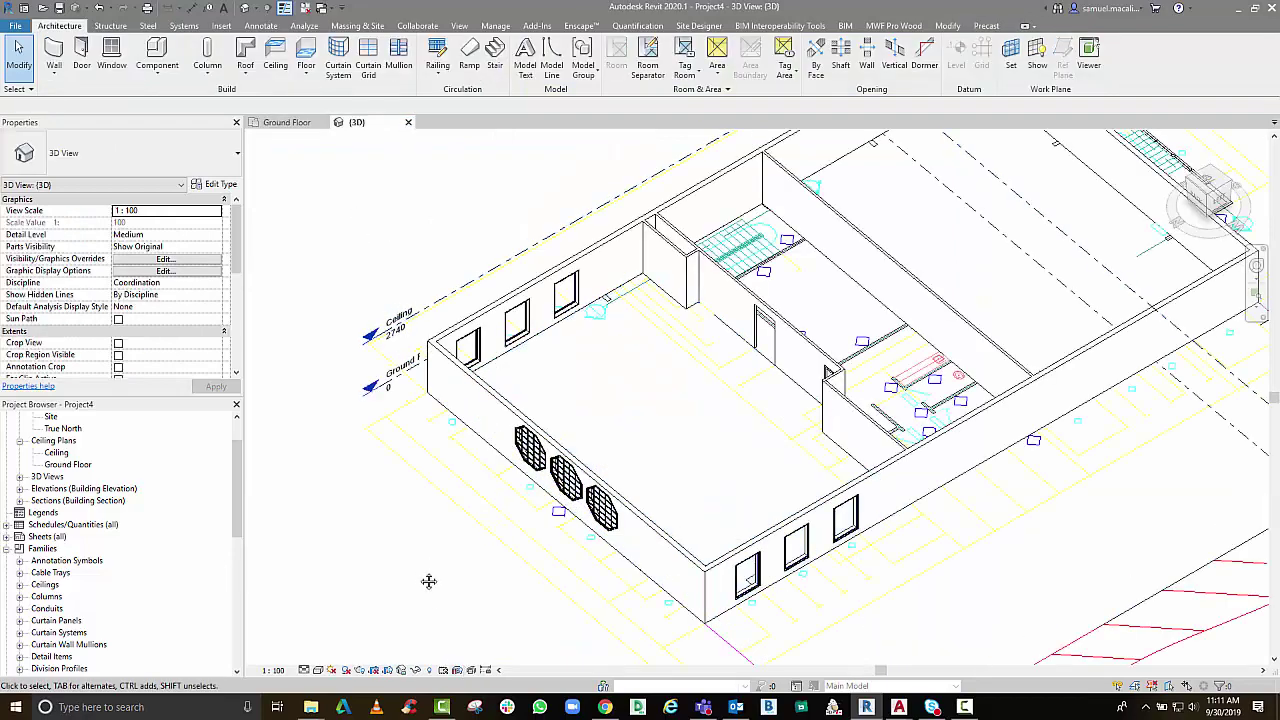
Set the 3D view to Shaded and inspect the new floor slab in room 204
middle_click_drag(428, 581, 420, 568)
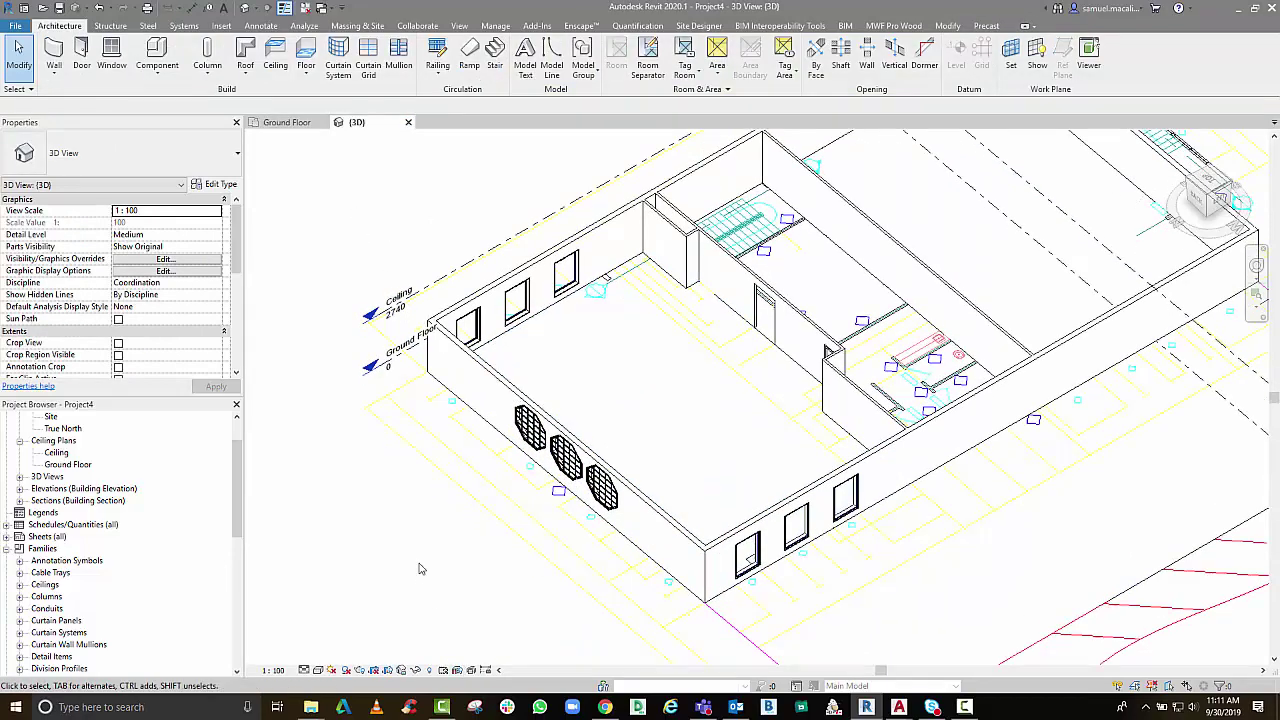
left_click(331, 670)
left_click(595, 407)
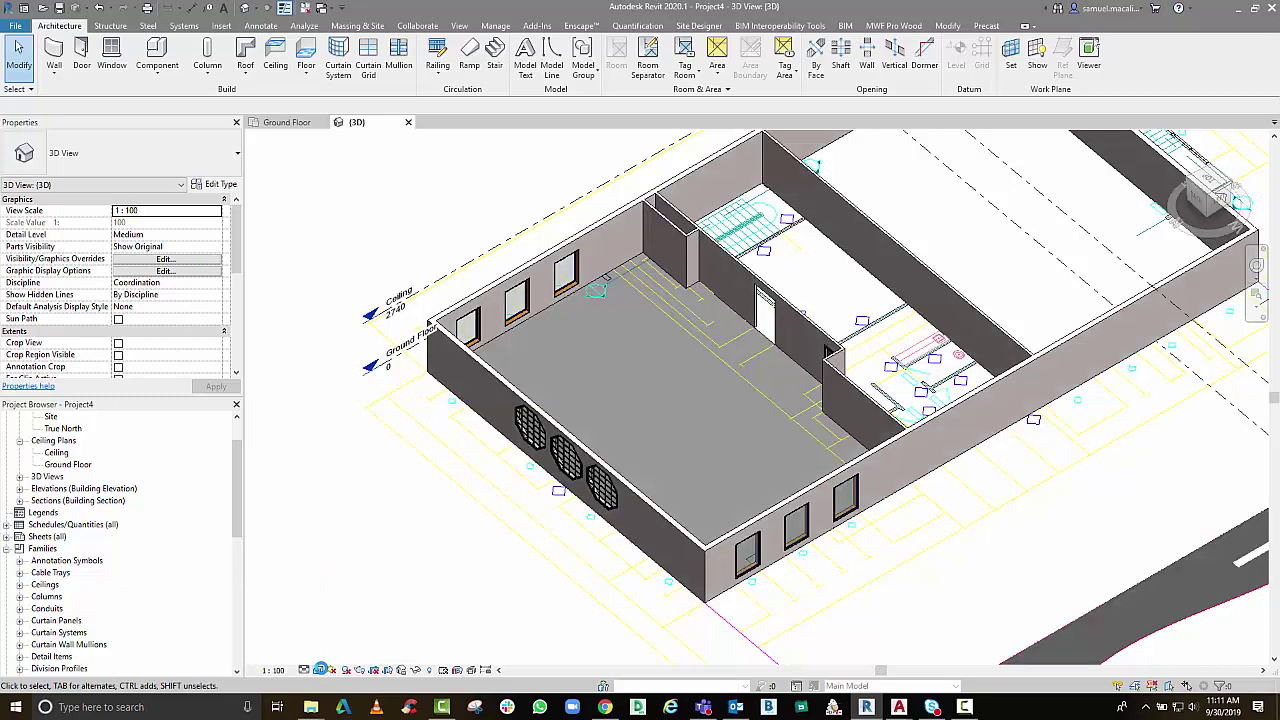
left_click(614, 435)
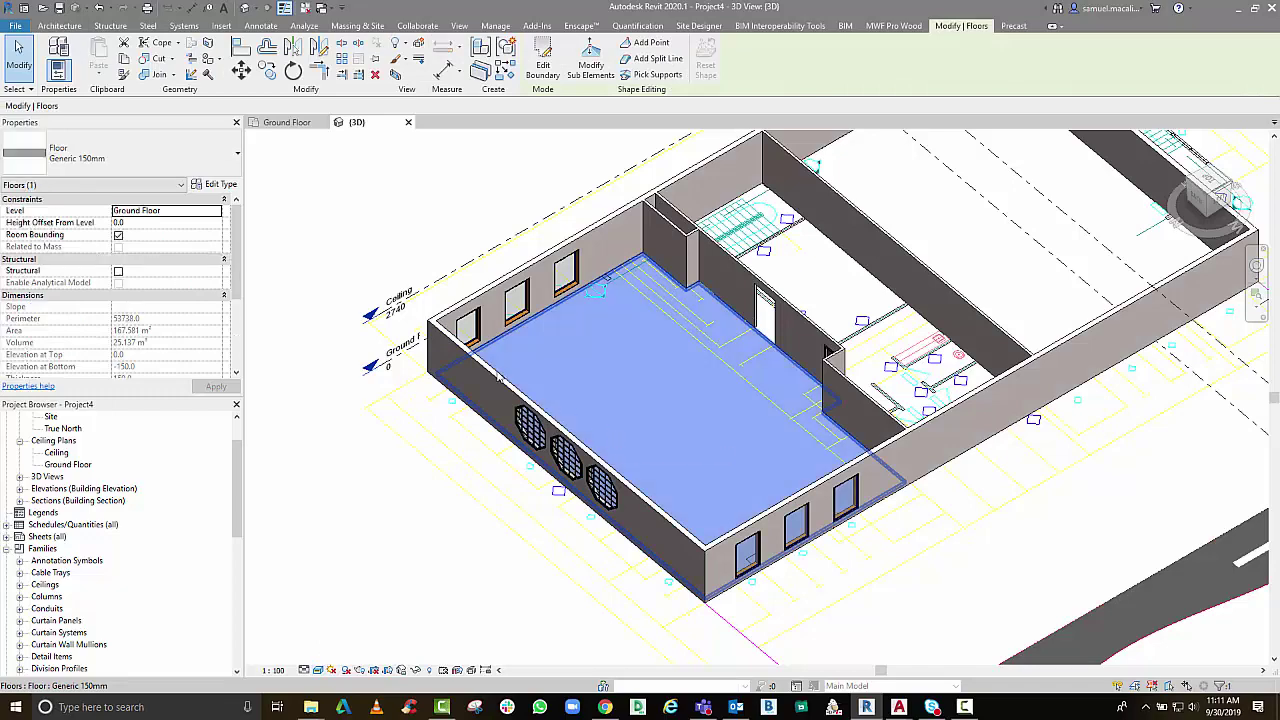
left_click(394, 517)
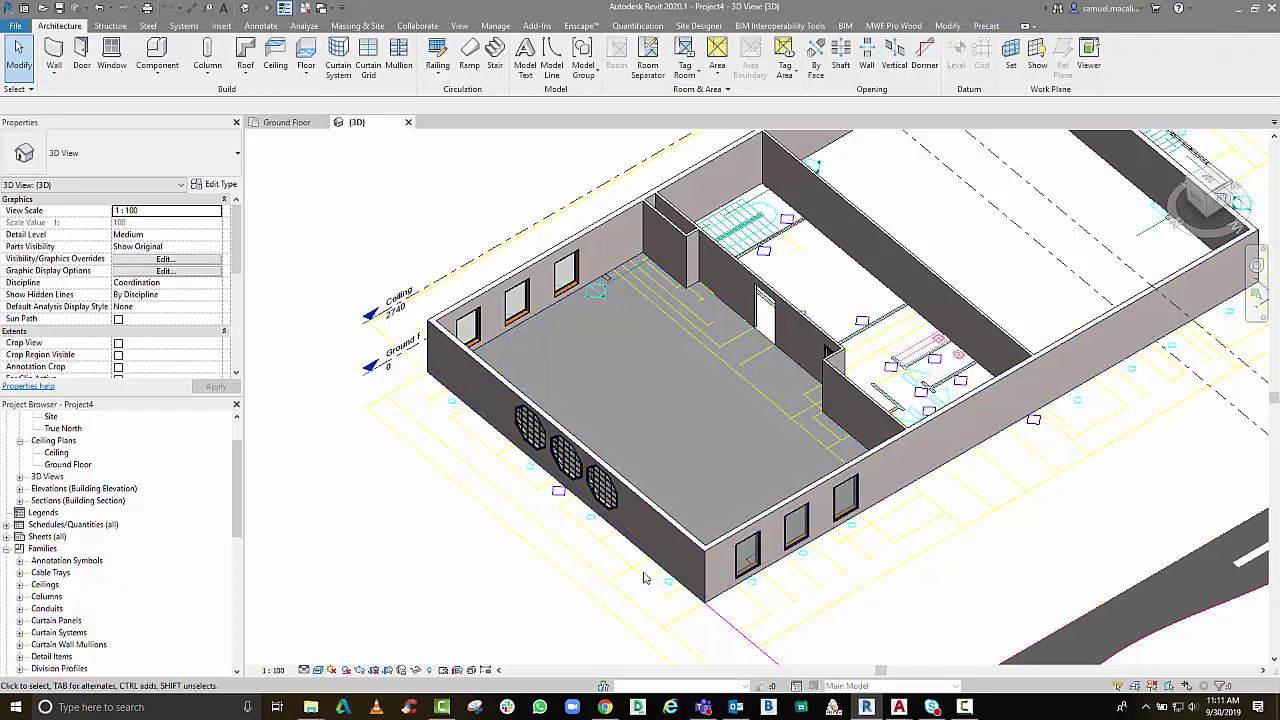
scroll(574, 594, "up", 6)
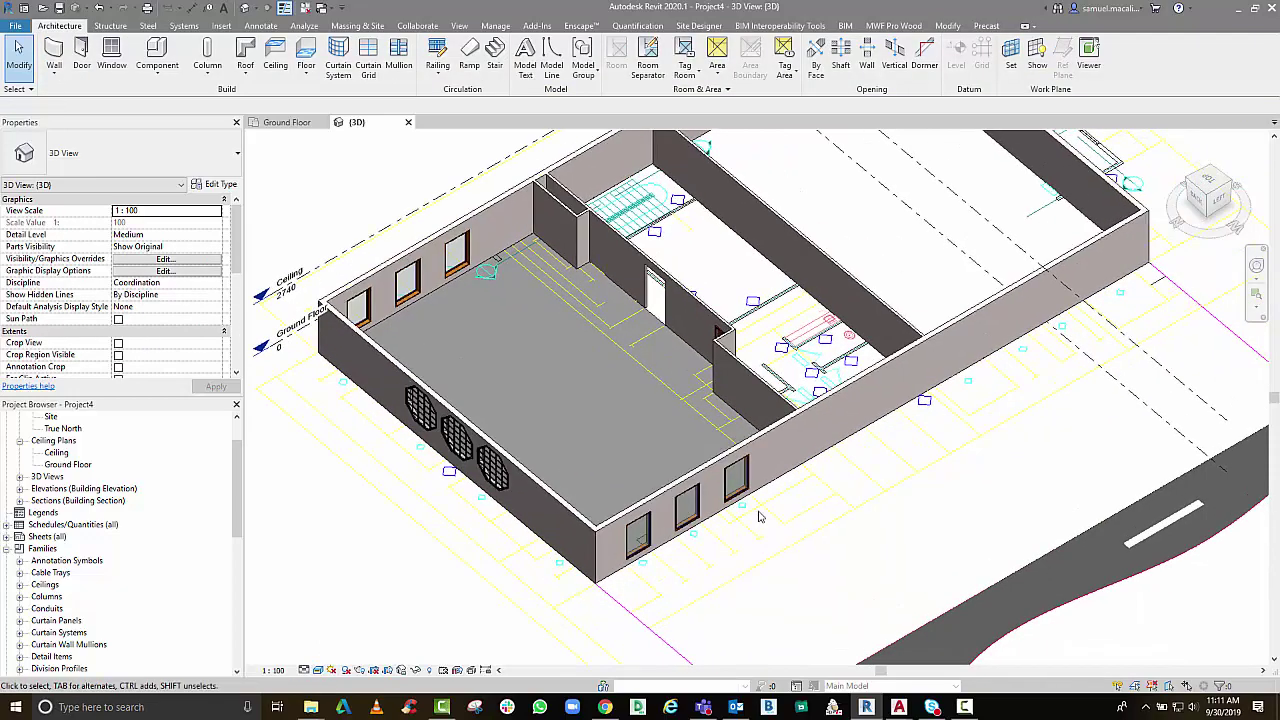
scroll(513, 587, "up", 3)
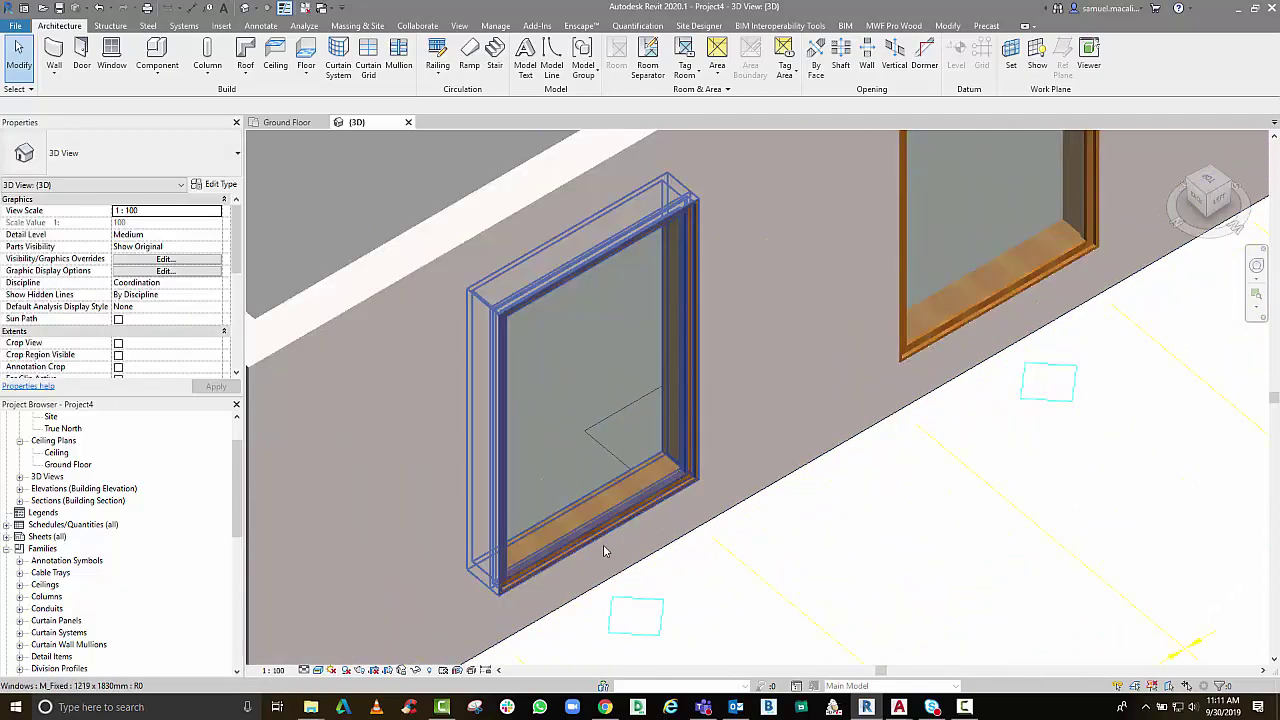
scroll(903, 418, "down", 8)
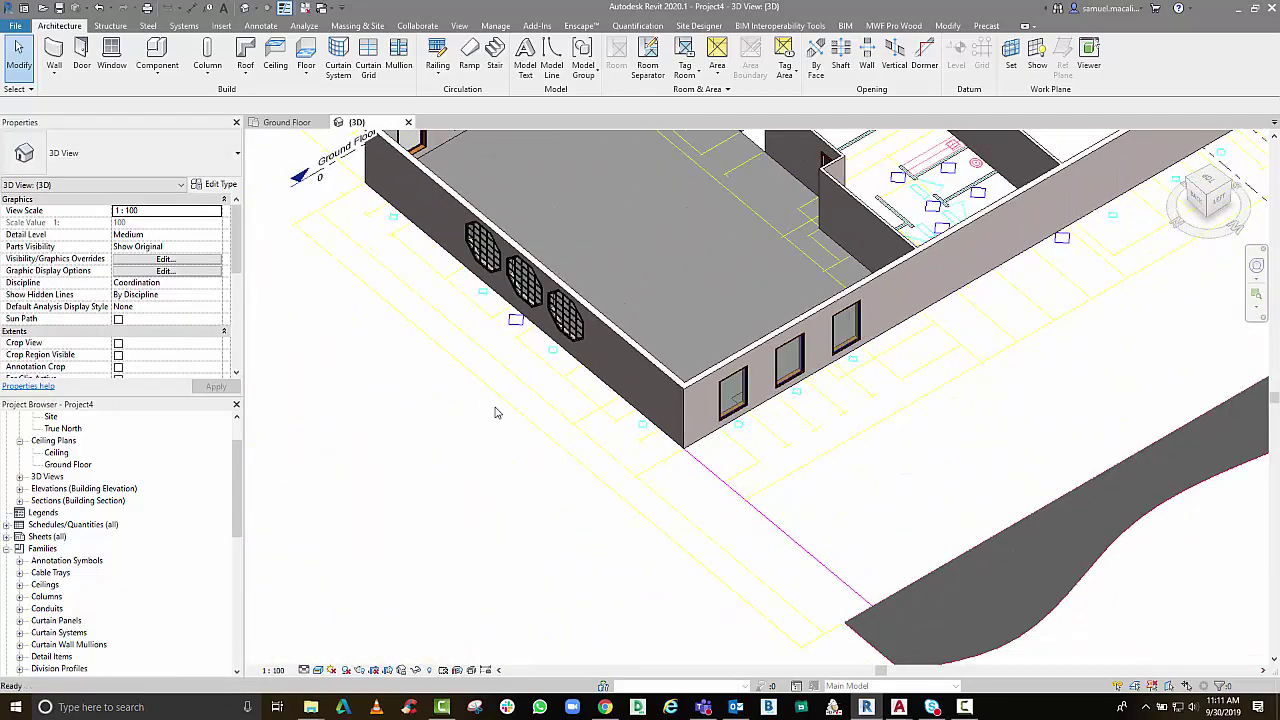
middle_click_drag(499, 413, 509, 540)
left_click(692, 292)
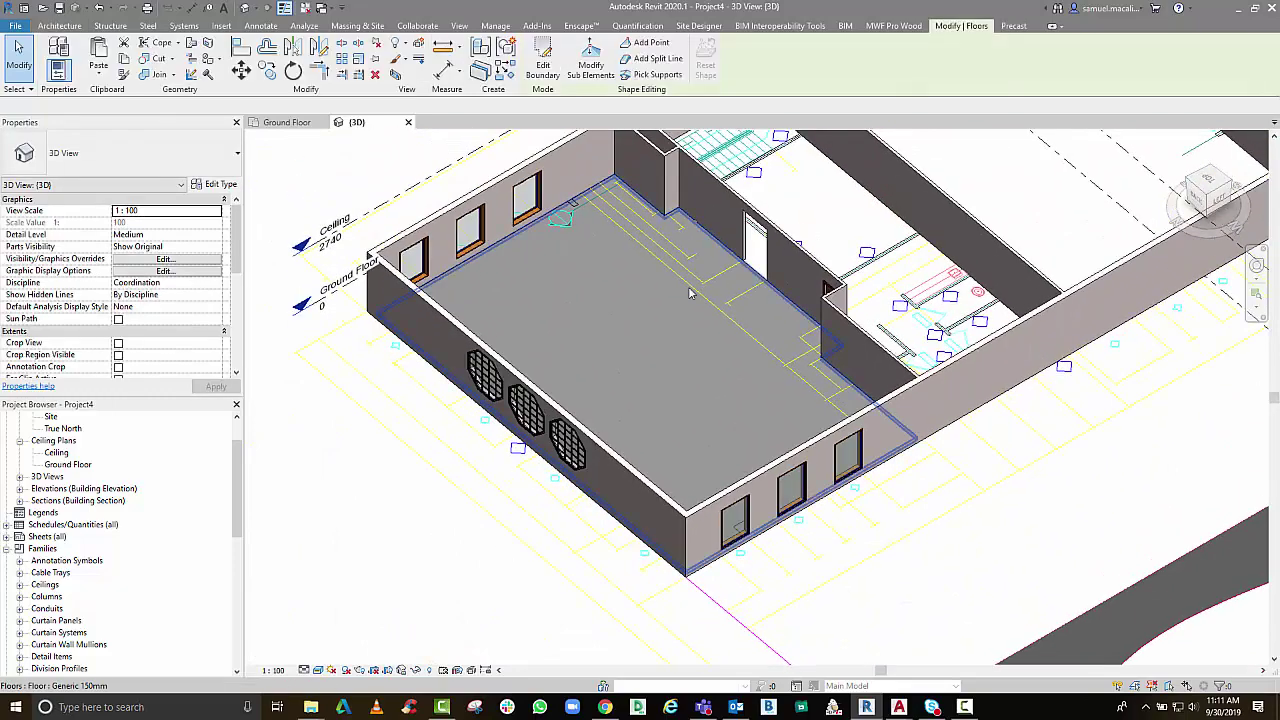
left_click(388, 435)
scroll(440, 506, "down", 2)
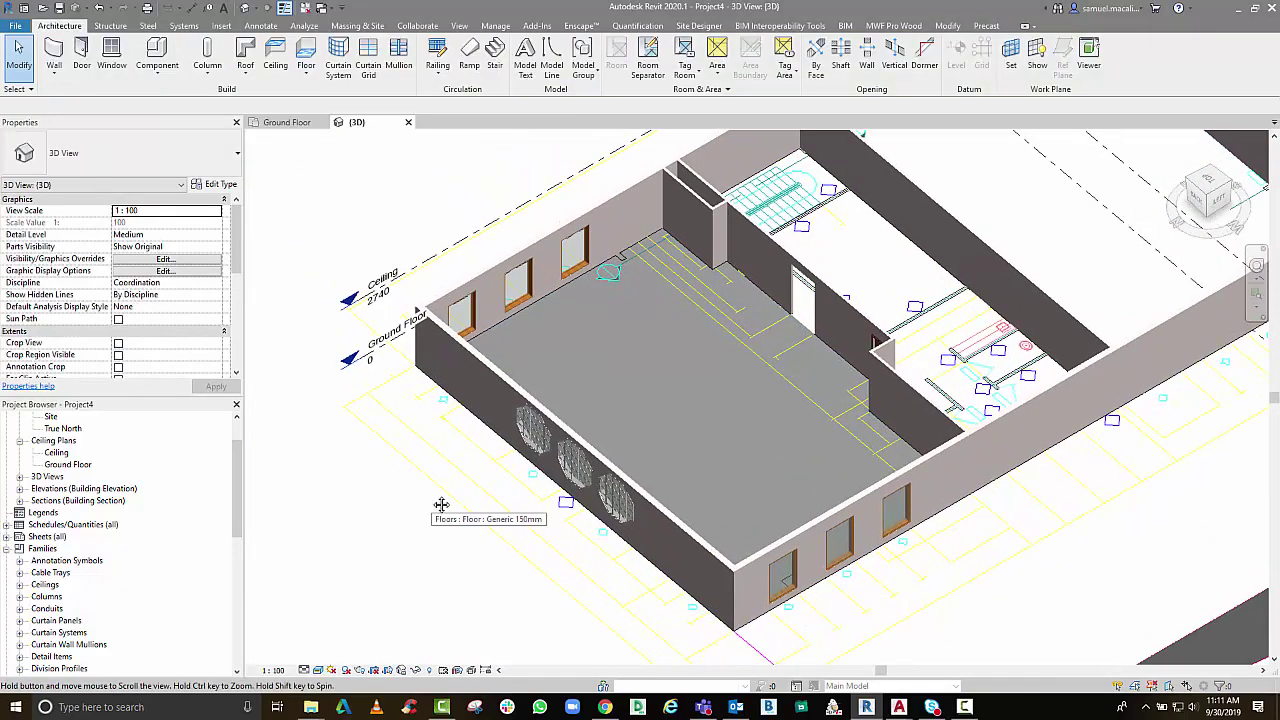
scroll(354, 494, "up", 3)
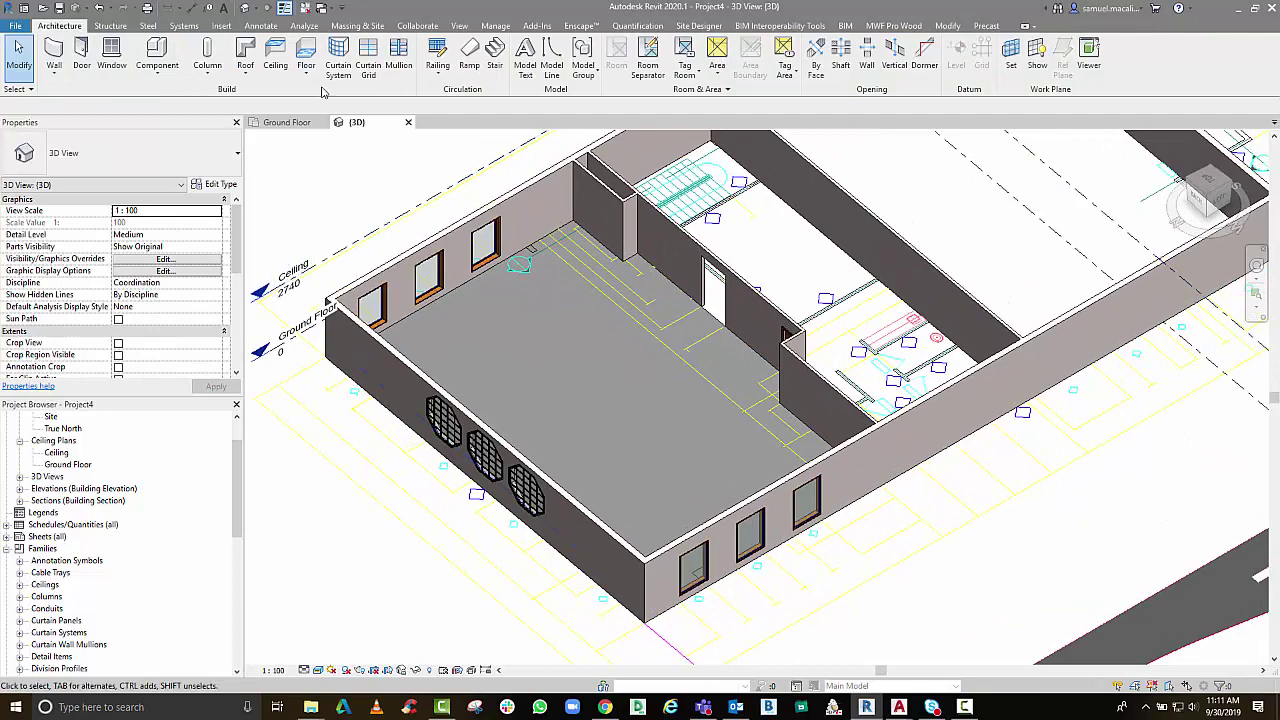
Choose the Compound Ceiling Plain type and tile the open views side by side with WT
left_click(273, 62)
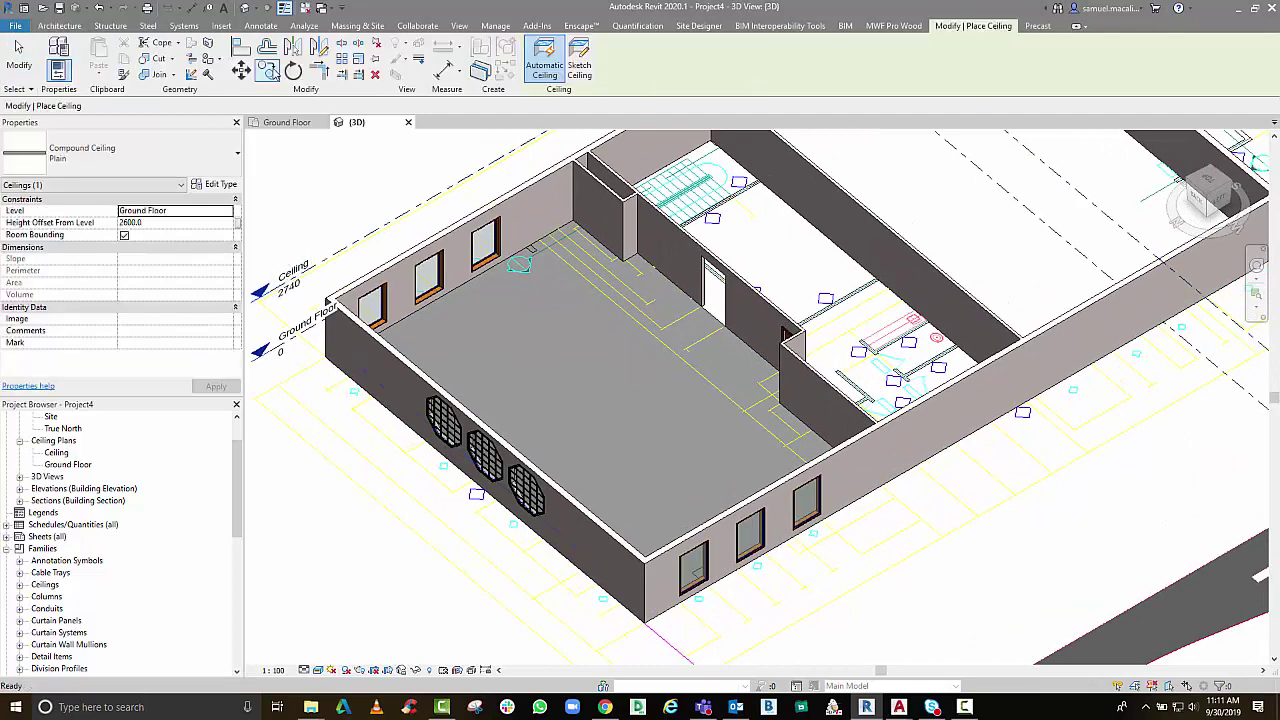
left_click(146, 160)
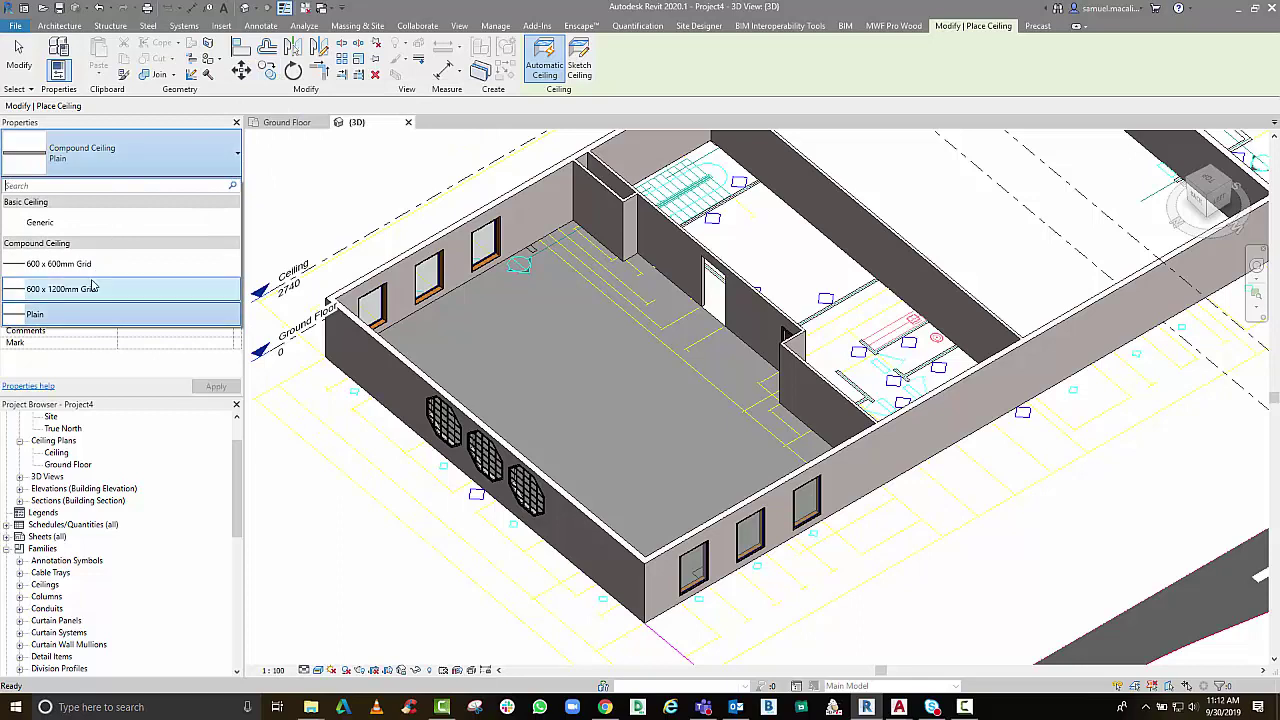
left_click(100, 314)
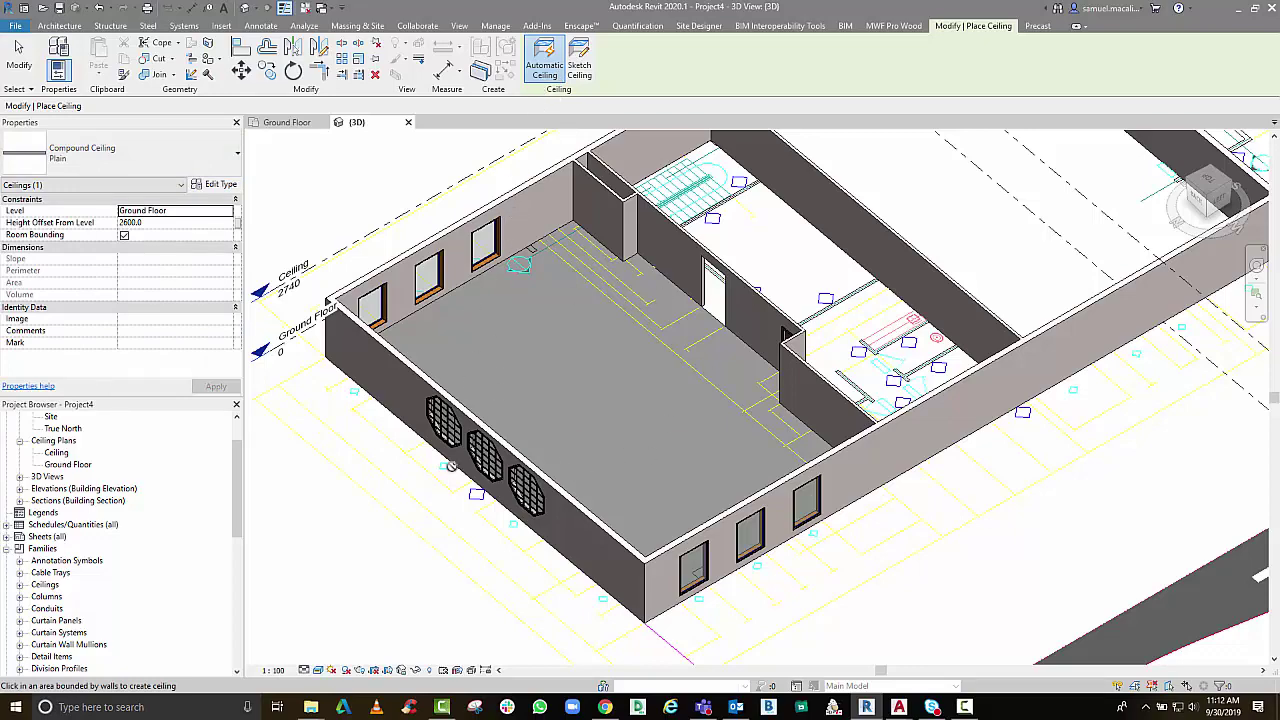
left_click(288, 122)
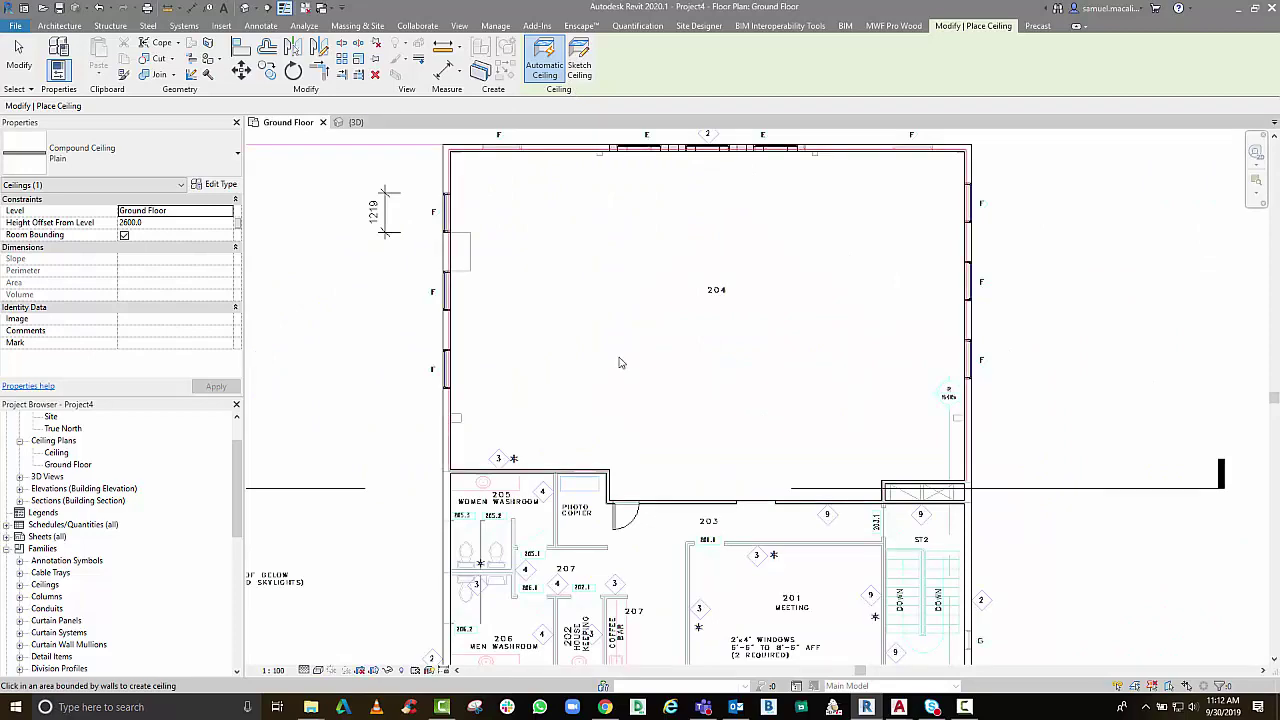
key("w")
key("t")
key("Escape")
key("Escape")
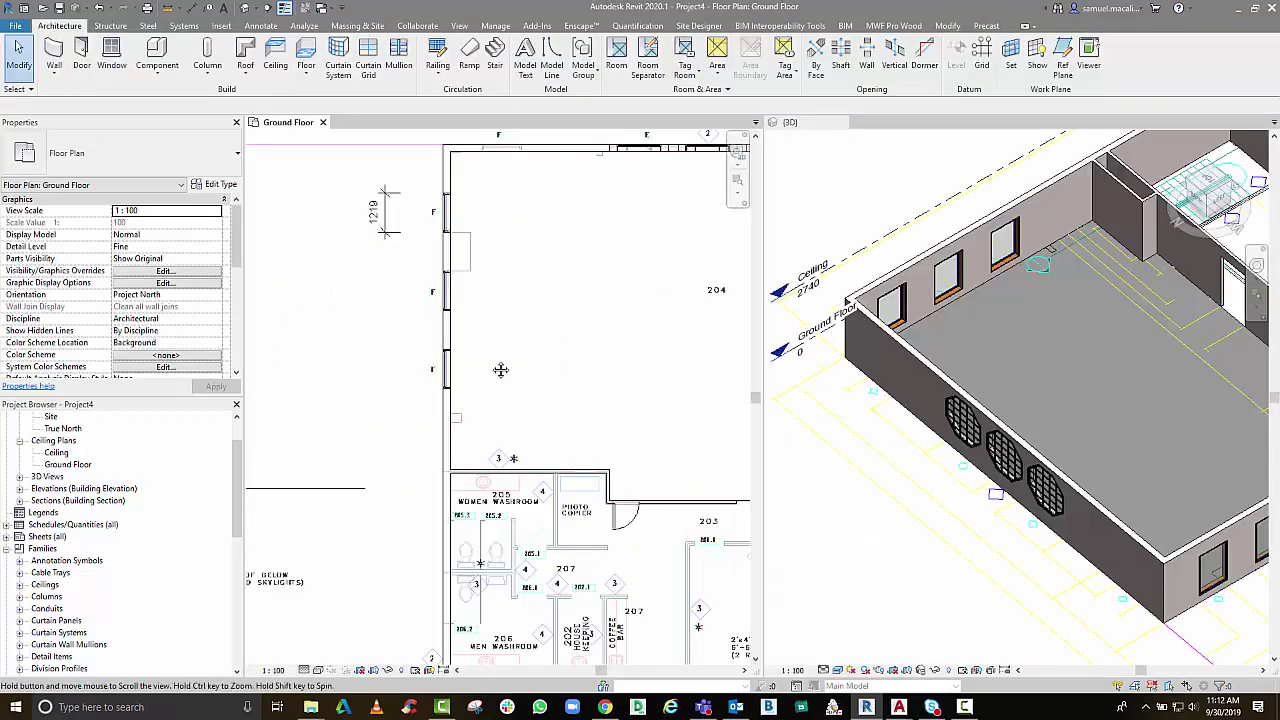
scroll(500, 366, "down", 4)
Place the Plain compound ceiling in room 204, check it in 3D, and open the Ceiling plan
left_click(275, 55)
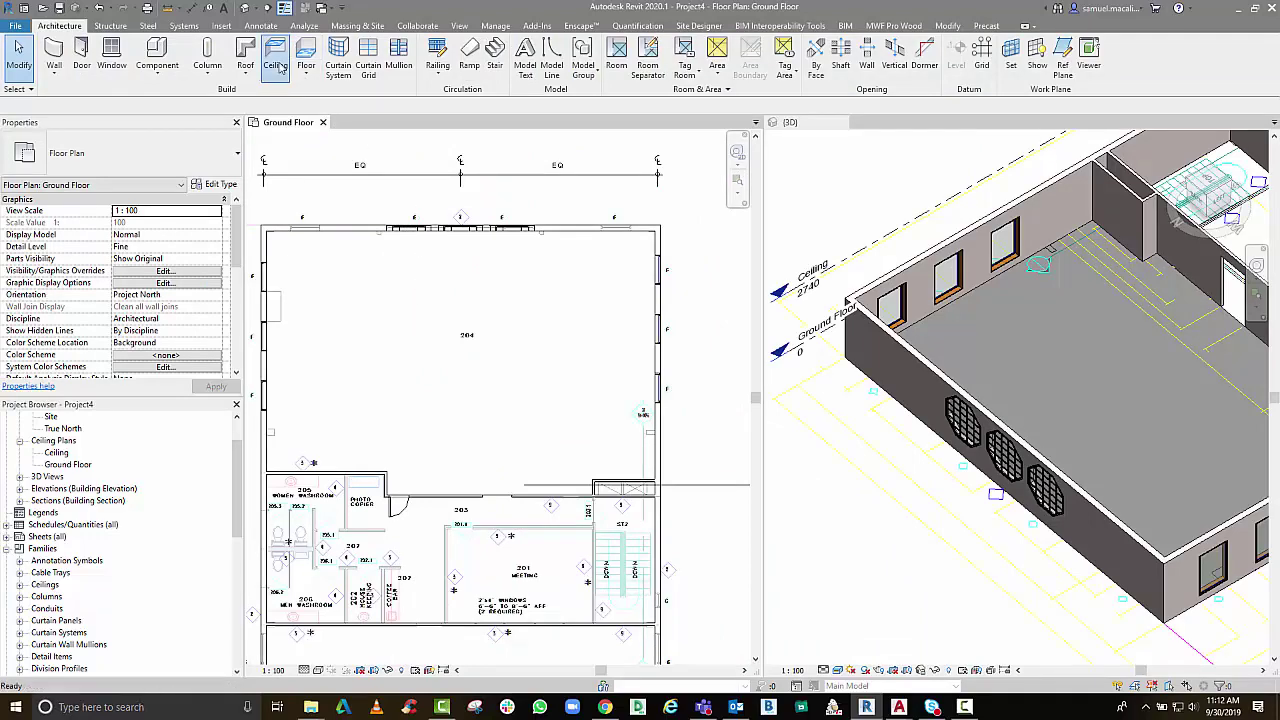
left_click(552, 269)
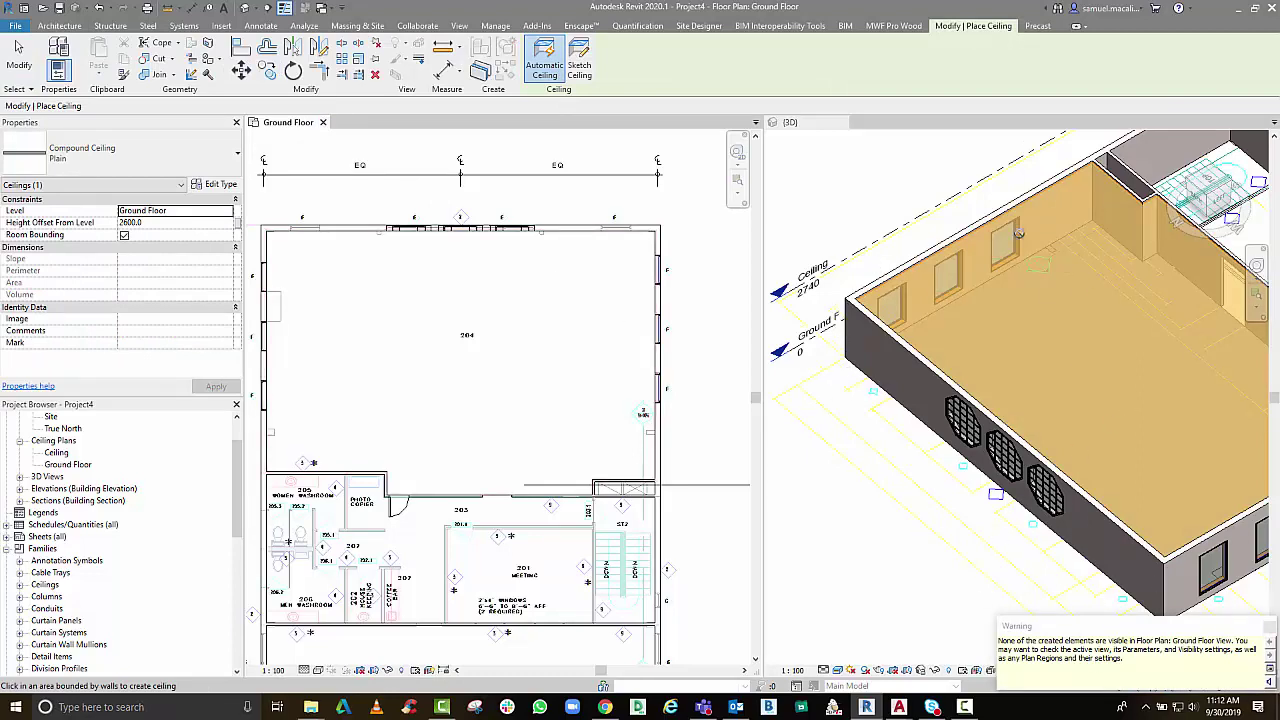
left_click(857, 184)
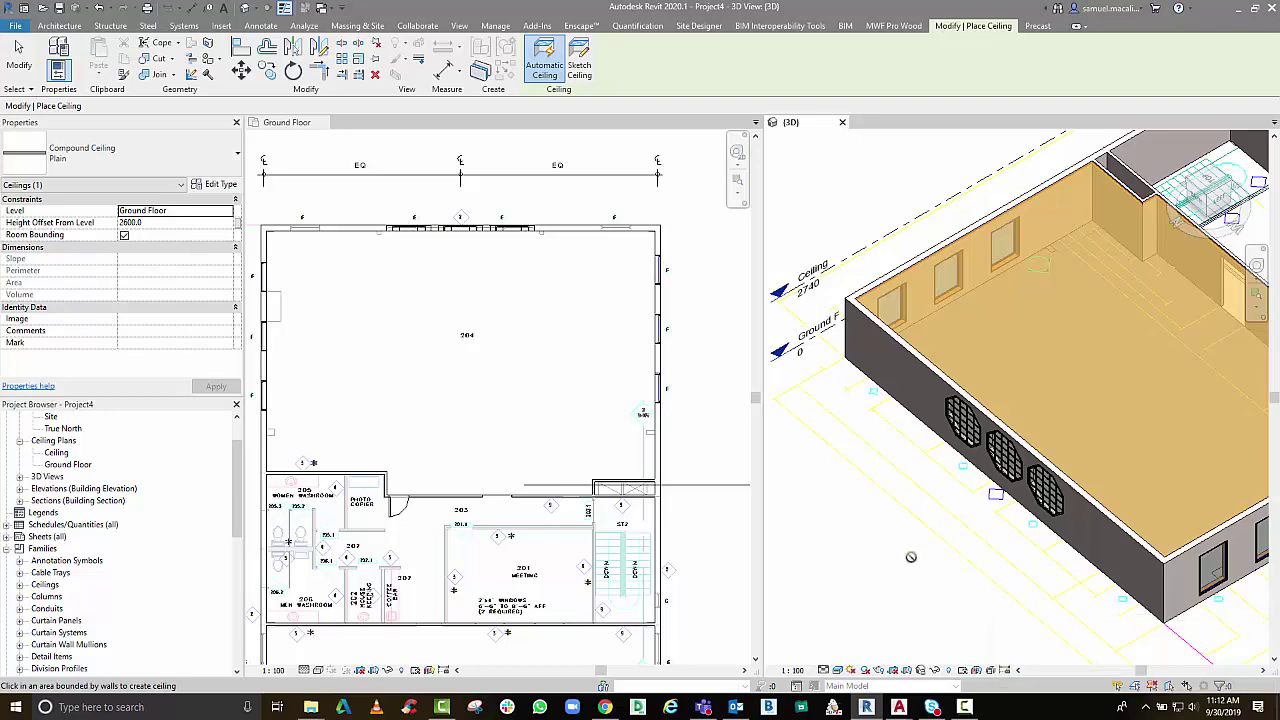
left_click(645, 433)
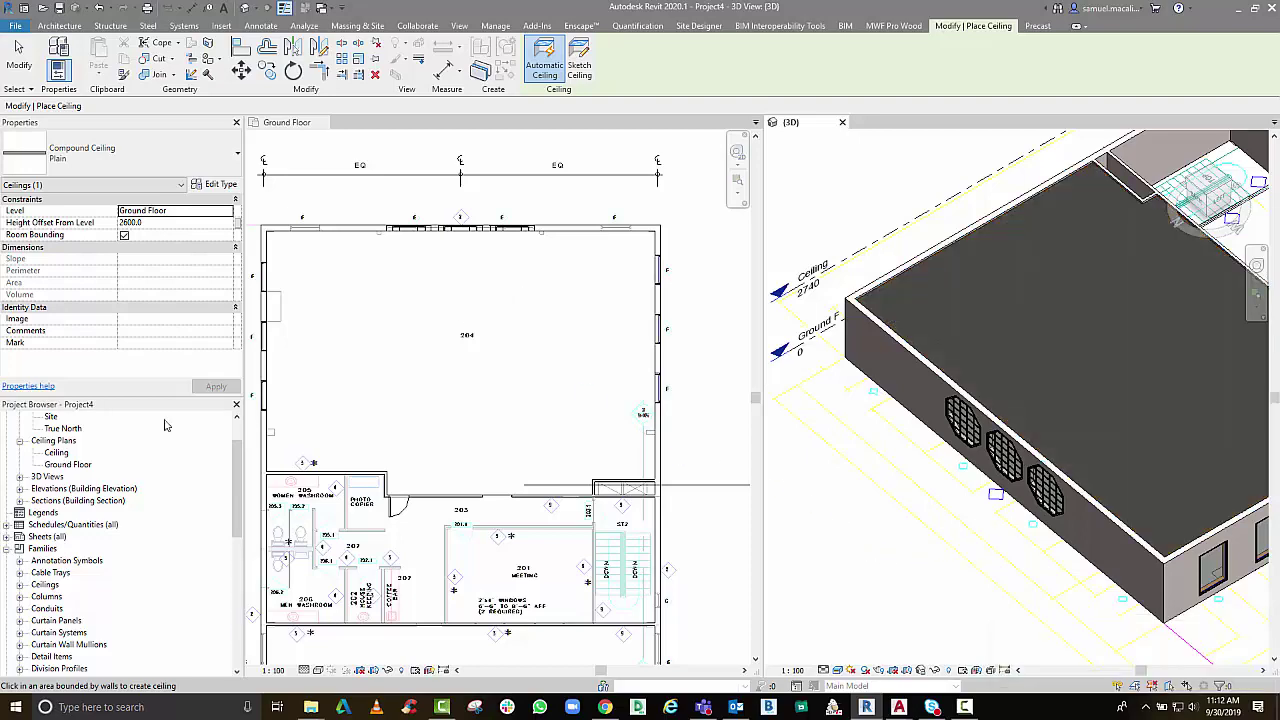
double_click(56, 453)
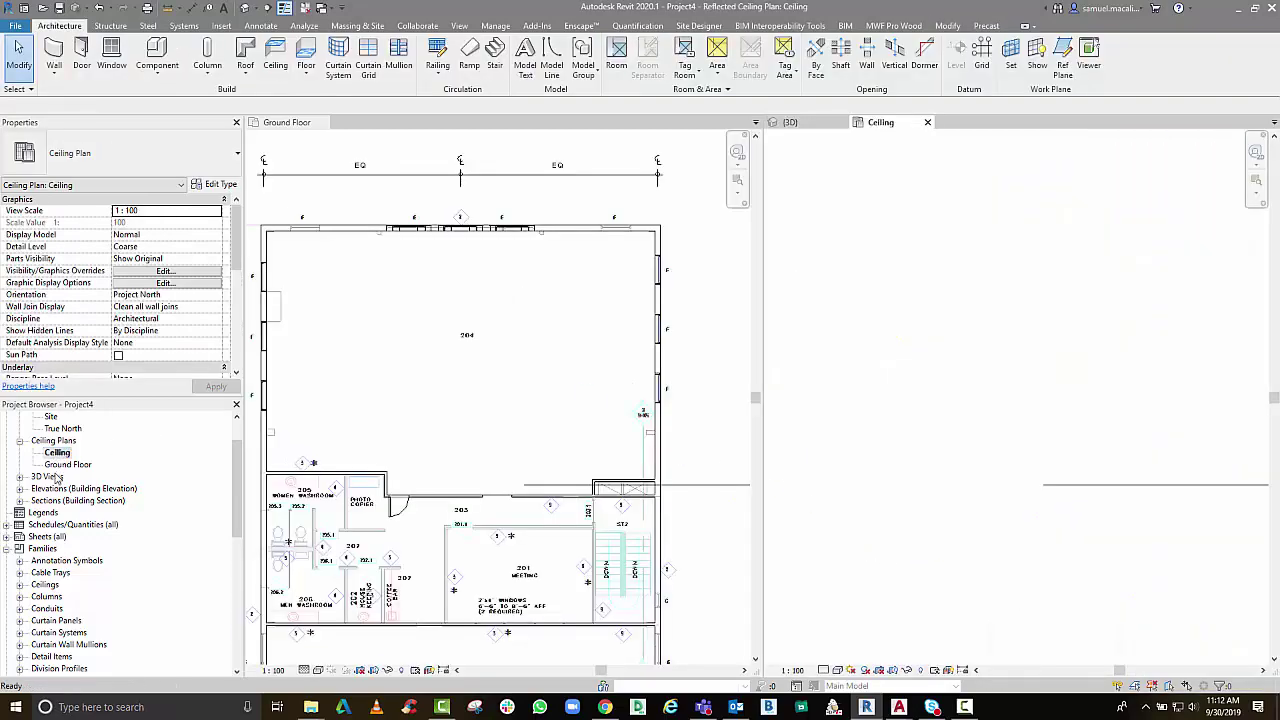
Open the Ground Floor ceiling plan, verify the ceiling's type, and close the Ceiling and 3D views
double_click(66, 464)
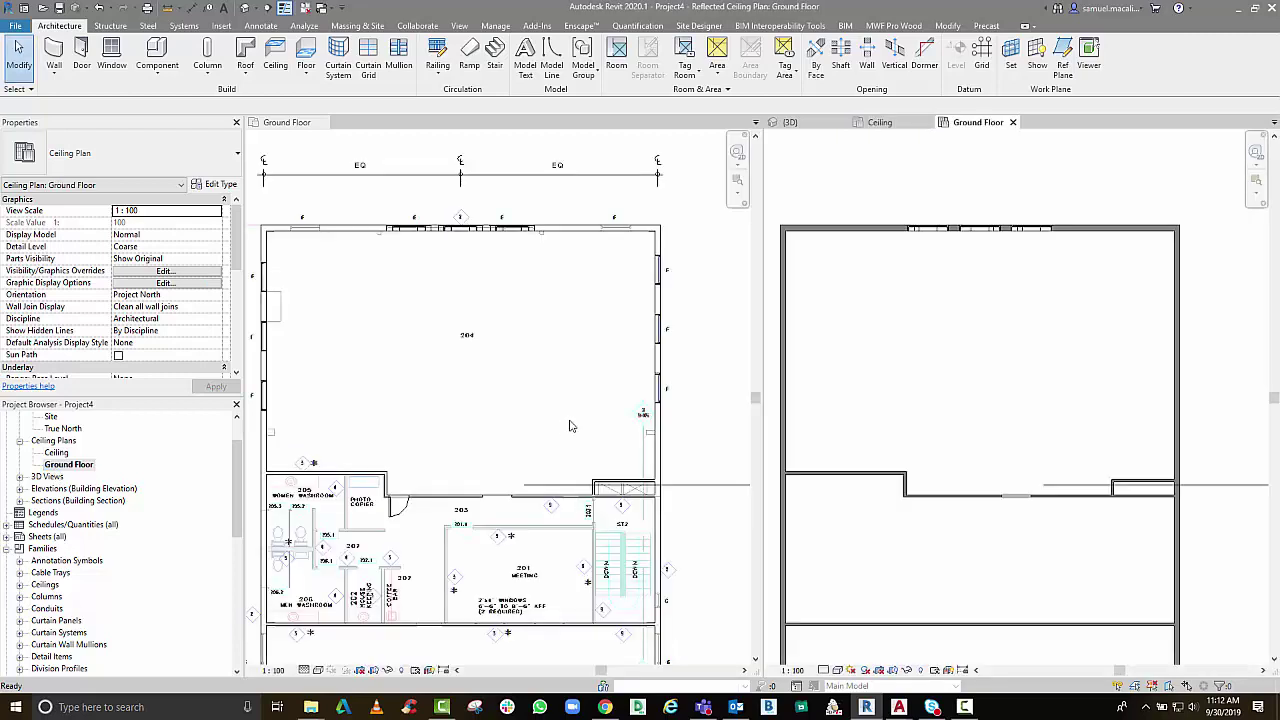
left_click(928, 348)
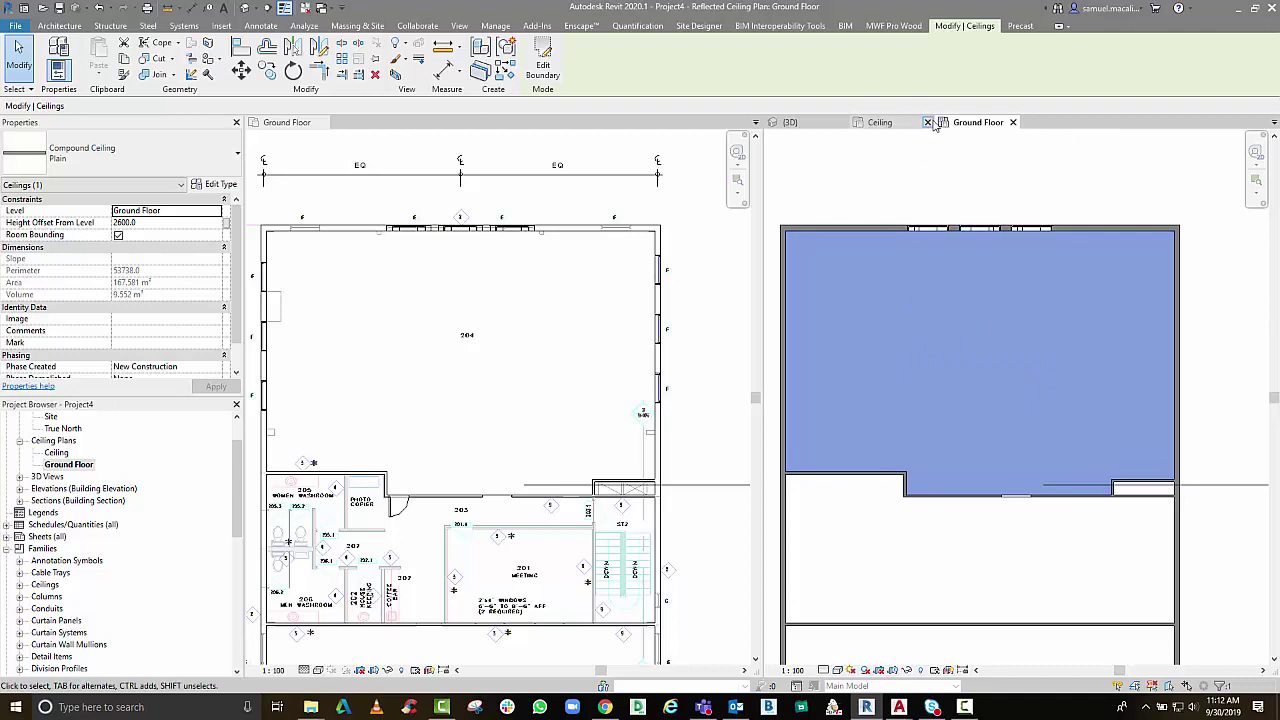
left_click(926, 122)
left_click(840, 123)
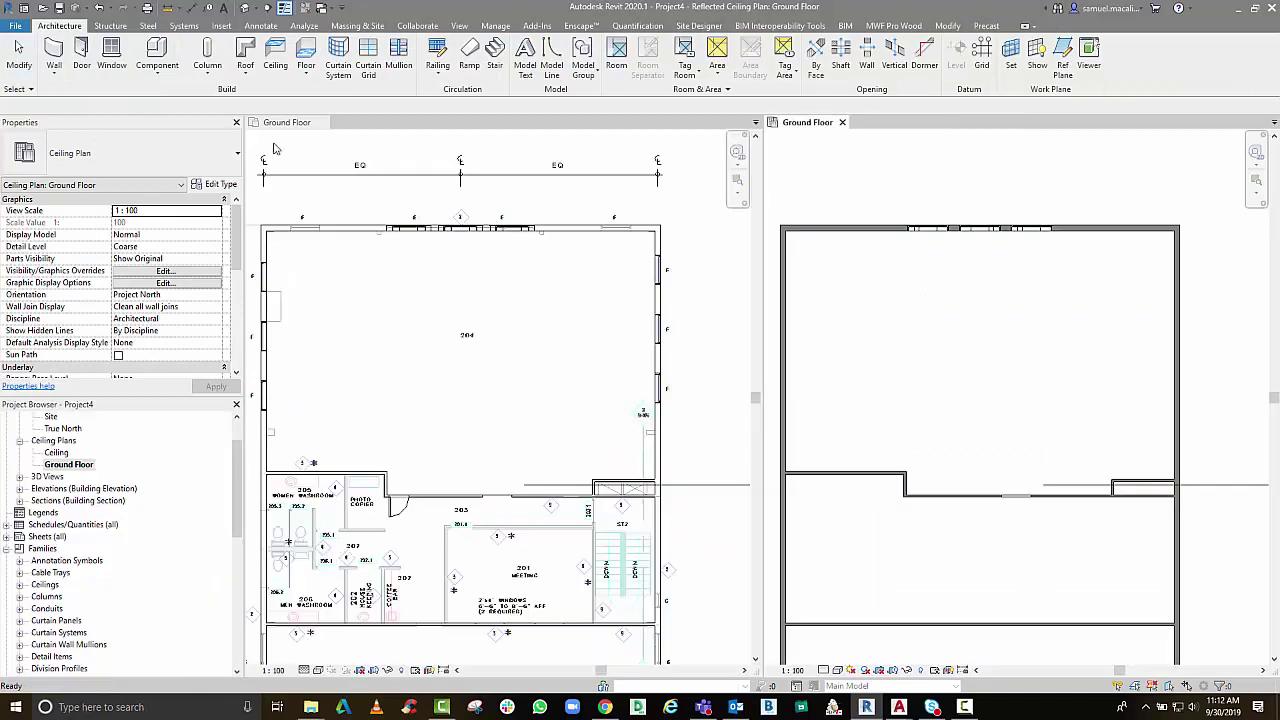
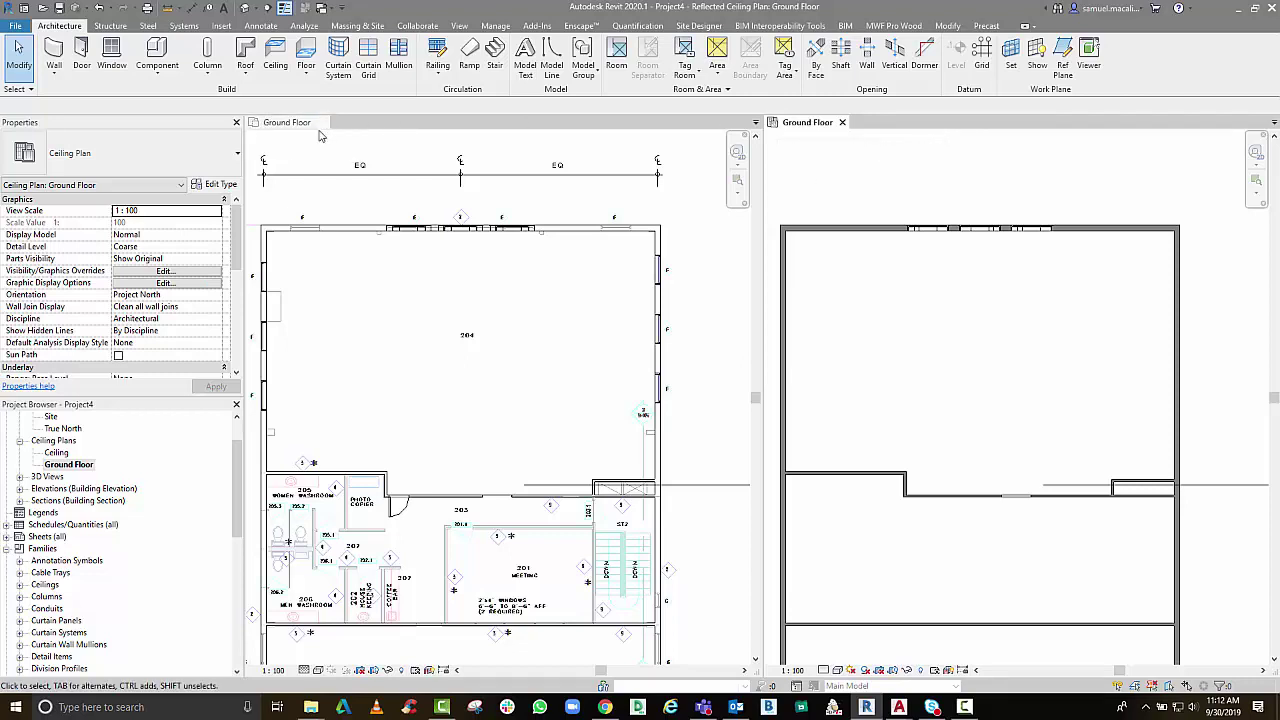
Switch the ground-floor ceiling to the 600 x 600mm Grid type and inspect the grid
left_click(936, 318)
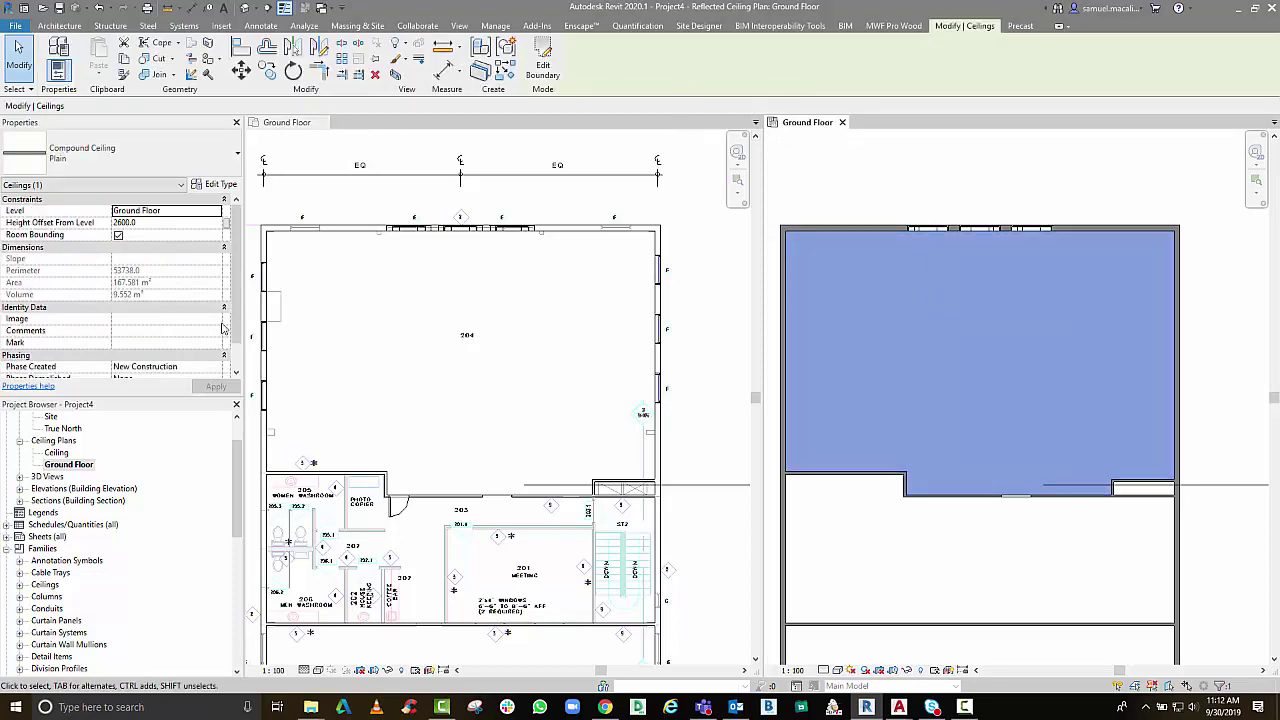
left_click(165, 165)
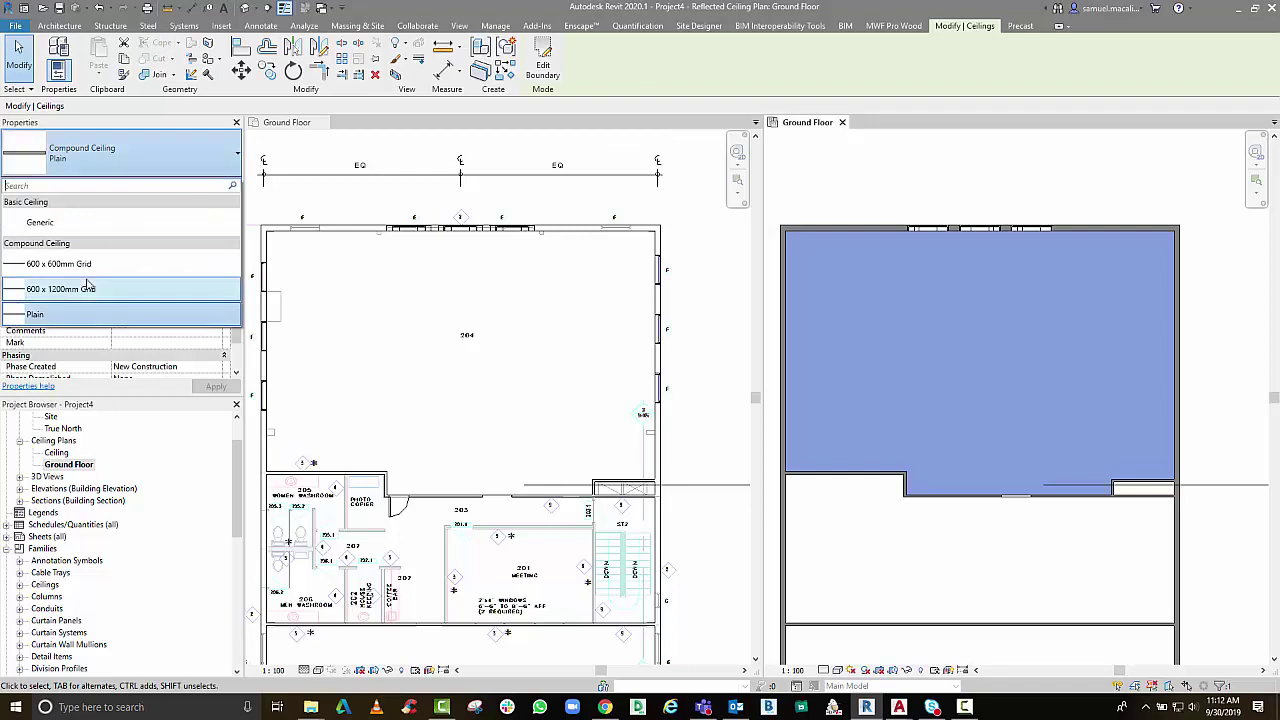
left_click(65, 263)
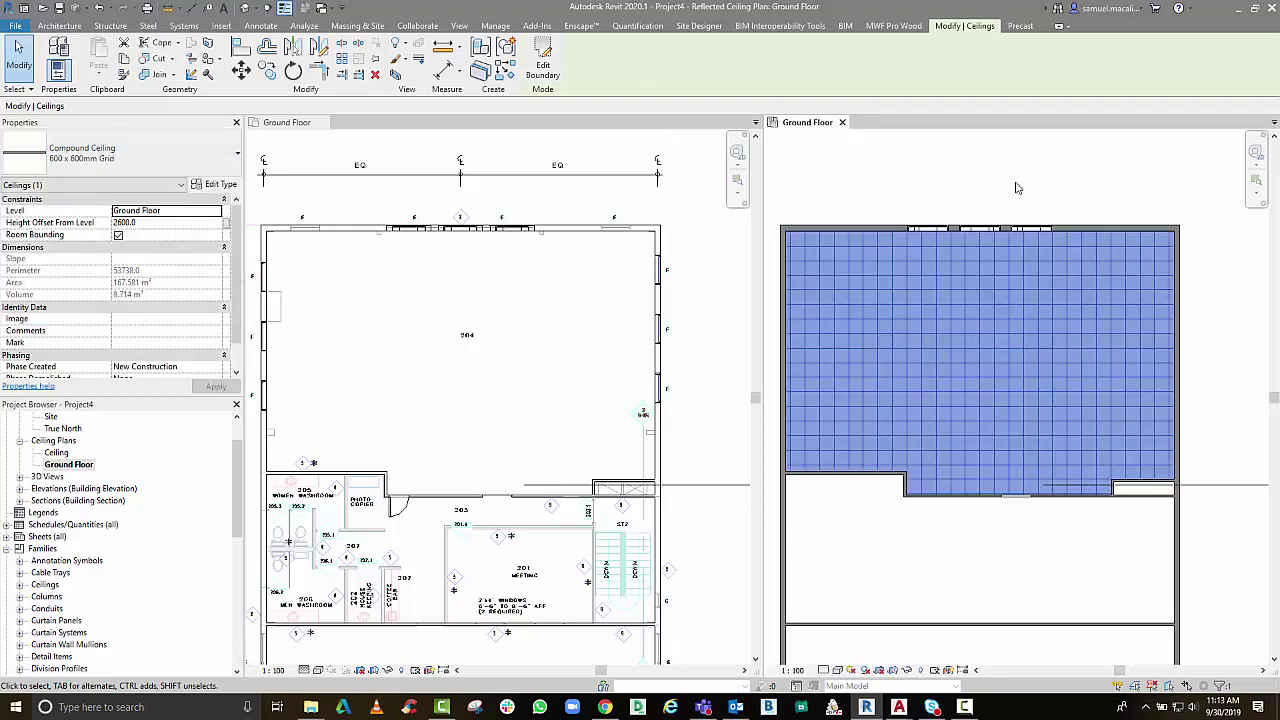
left_click(1017, 188)
left_click(1040, 373)
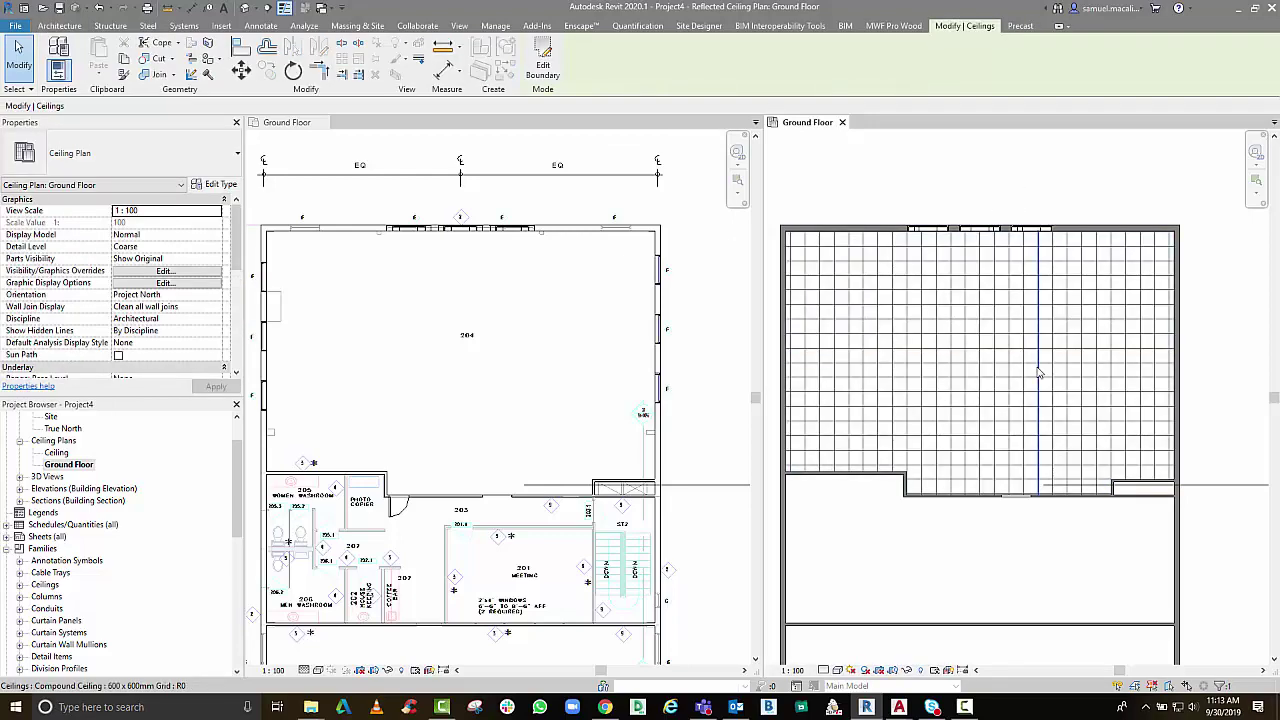
left_click(999, 173)
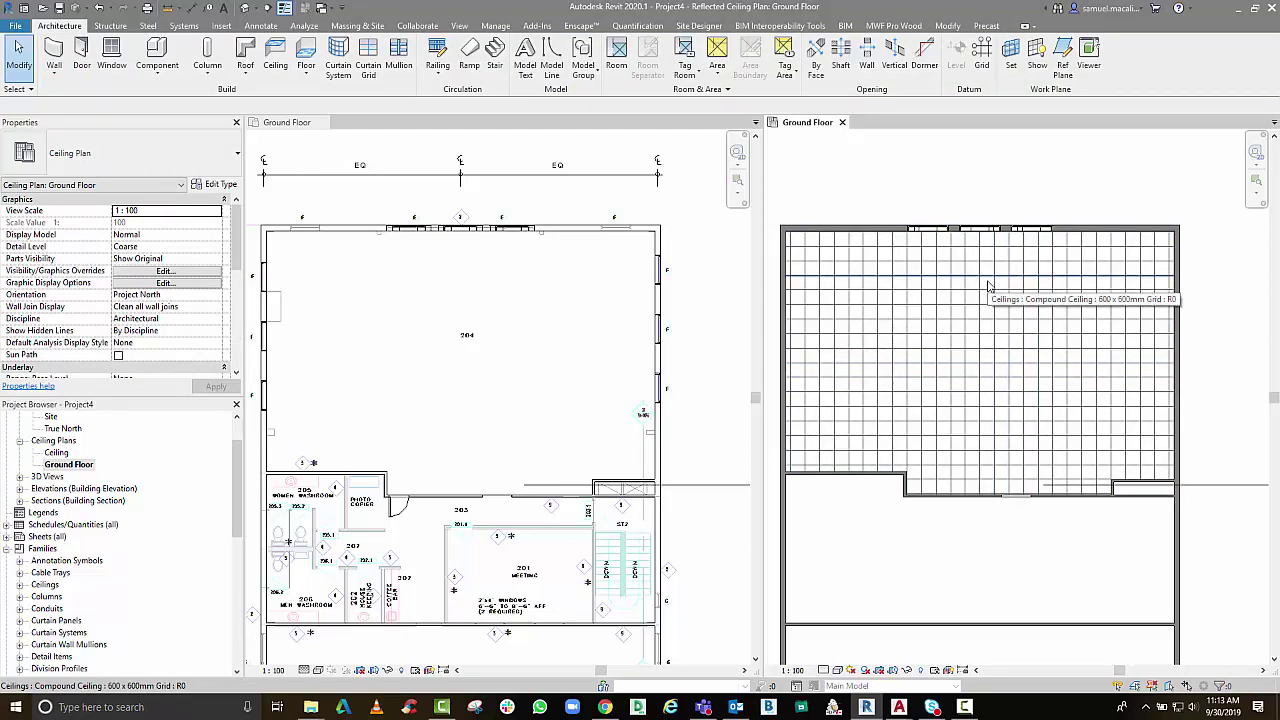
Change the ceiling instead to Compound Ceiling 600 x 1200mm Grid
left_click(988, 287)
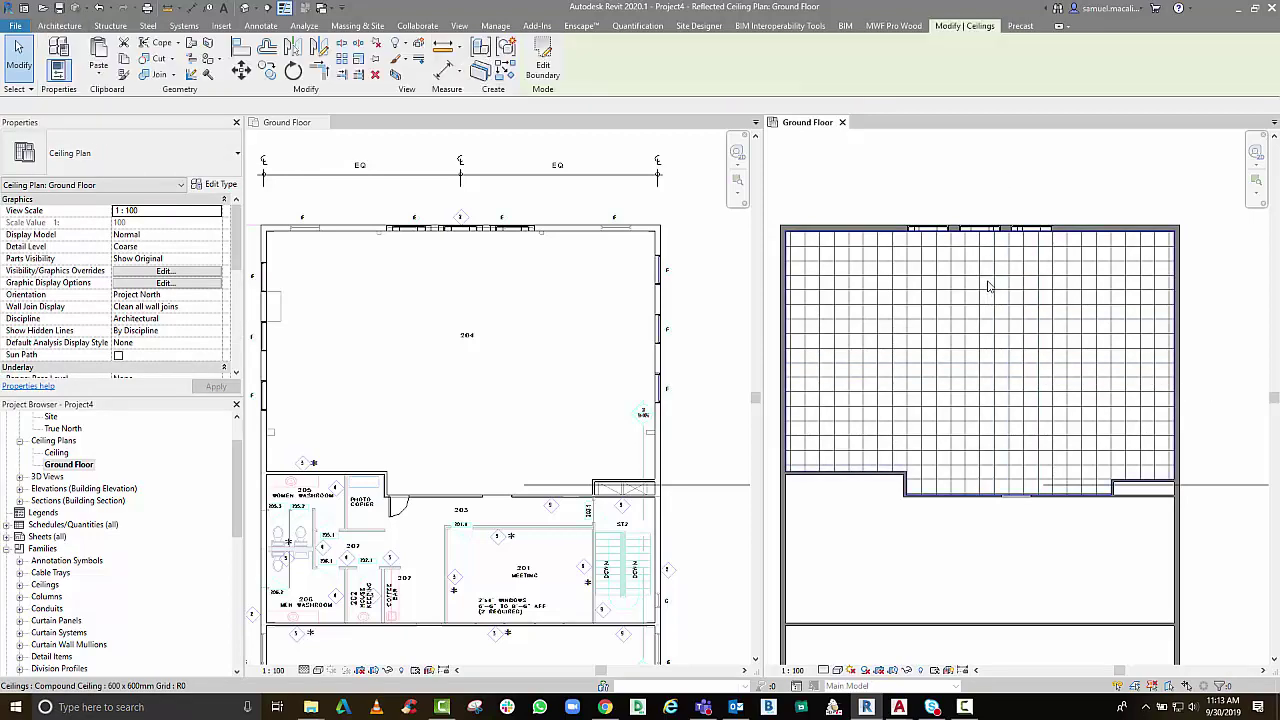
left_click(106, 158)
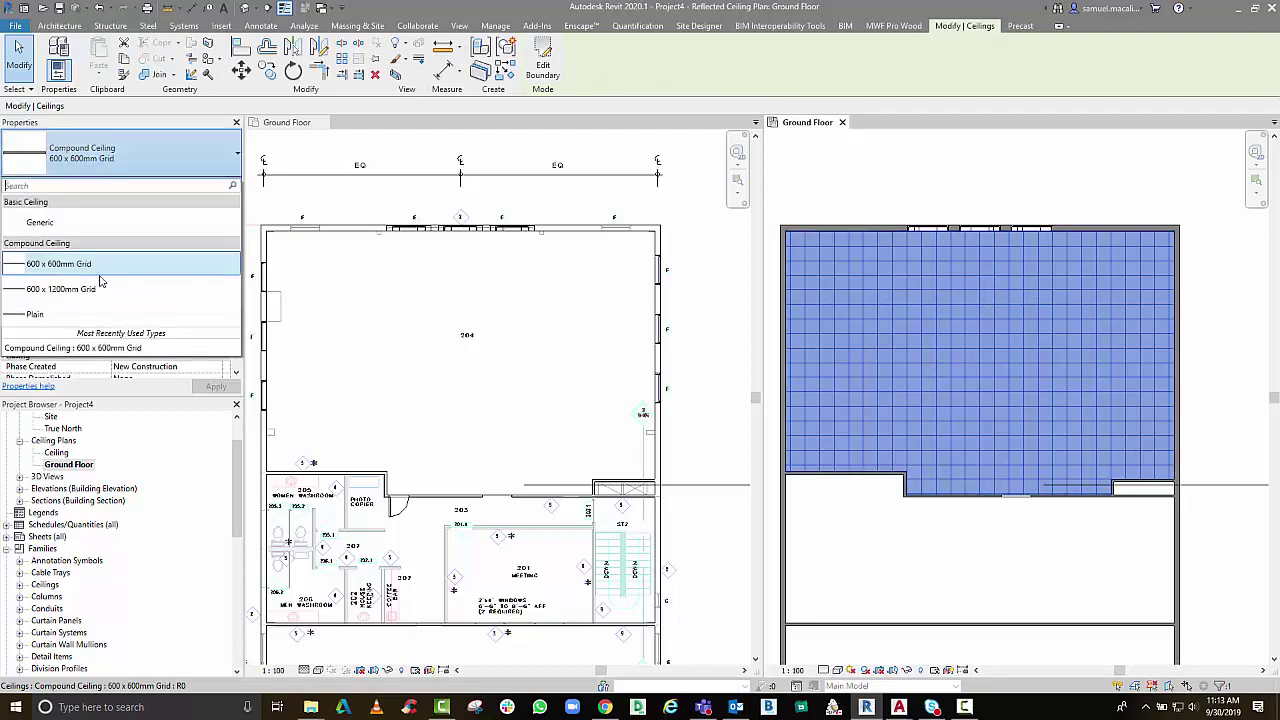
left_click(103, 290)
left_click(911, 194)
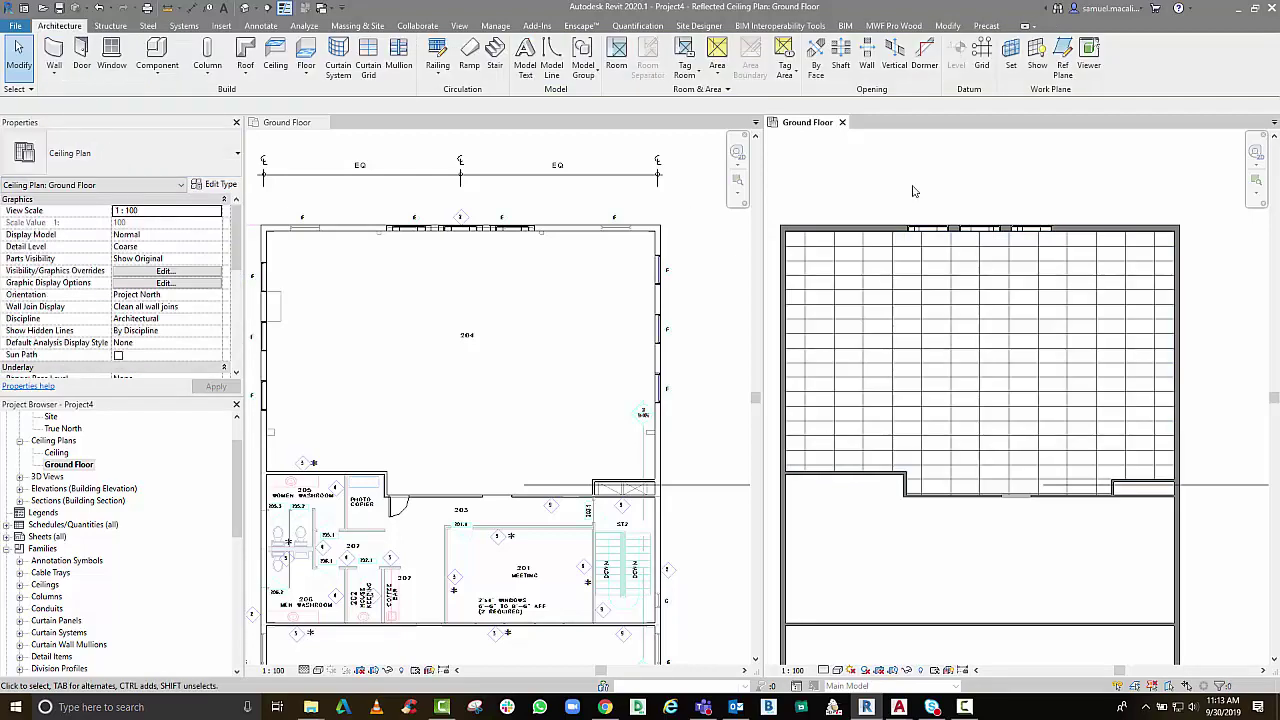
left_click(908, 277)
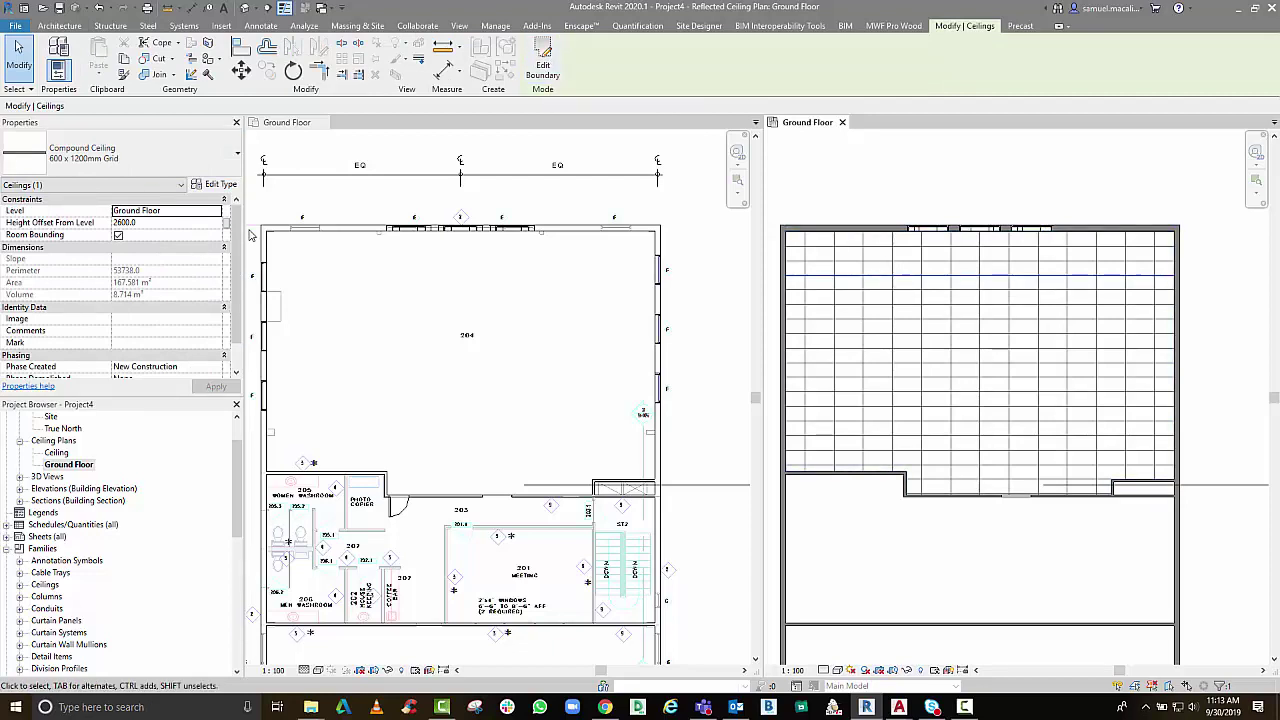
Set the ceiling's Height Offset From Level to 2700
left_click(163, 222)
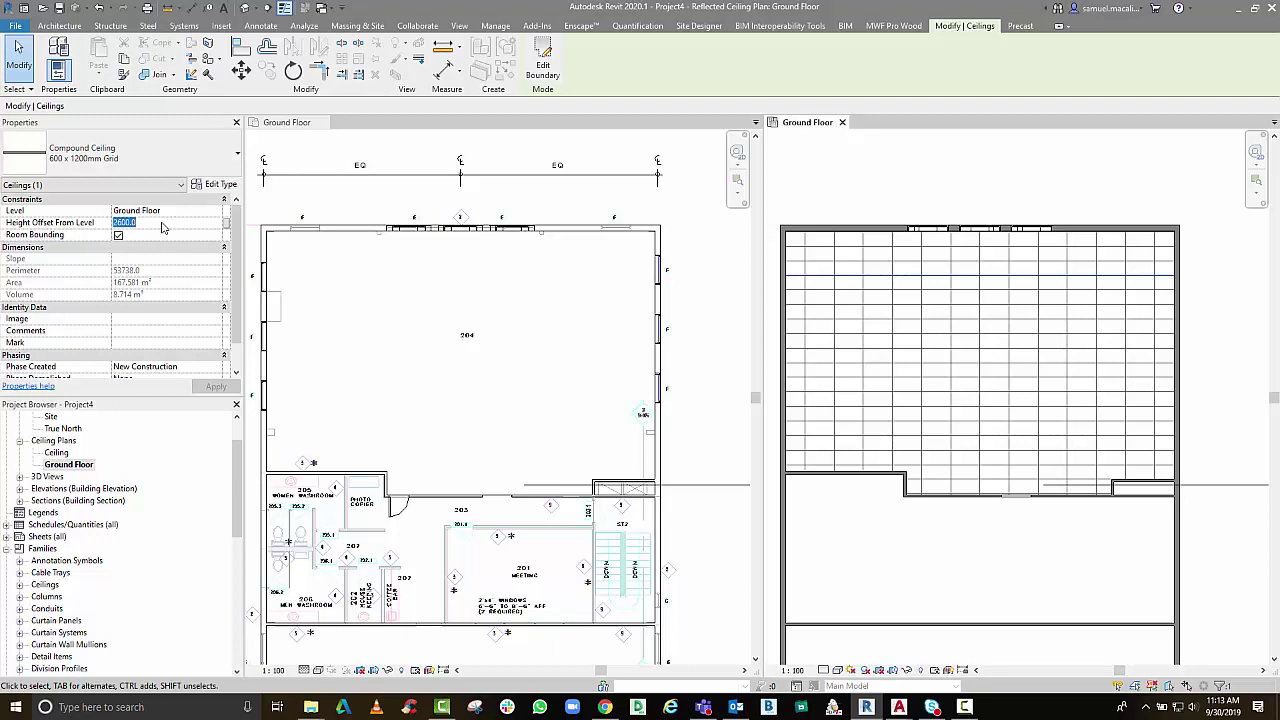
type("2700")
key("Return")
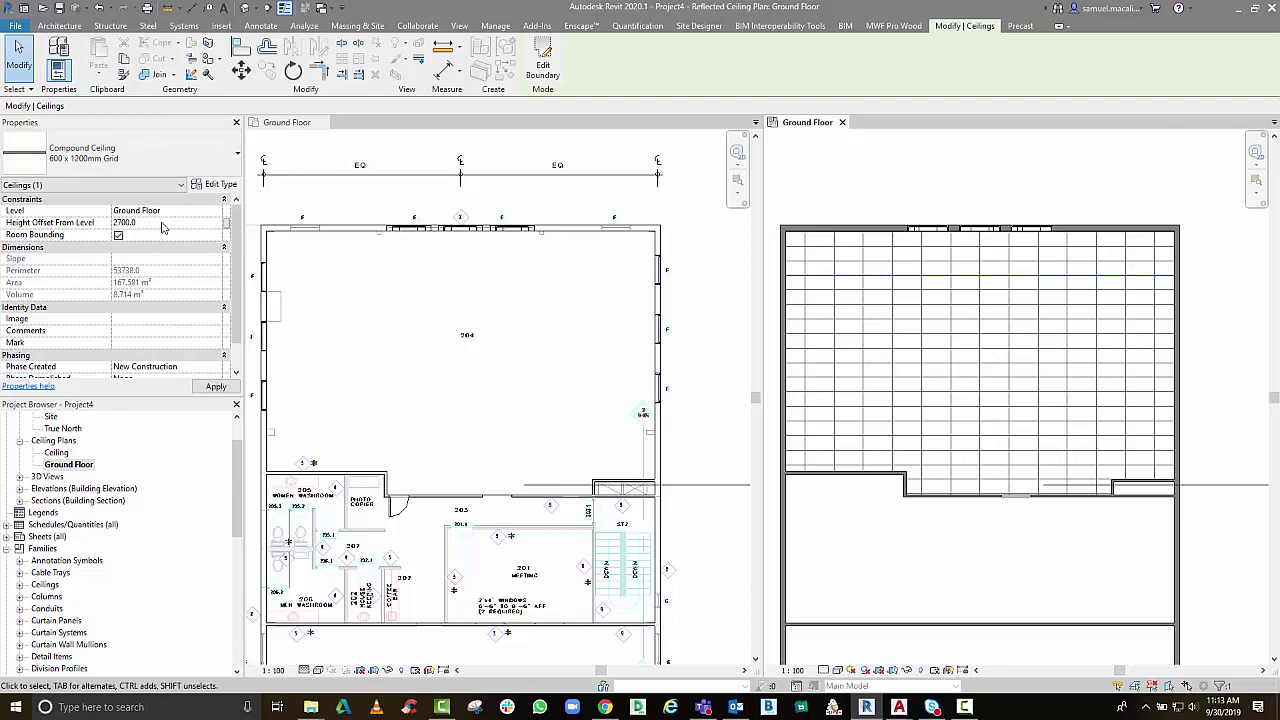
Review the ceiling type's layer structure (36 mm structure, 16 mm tile) without changes
left_click(214, 184)
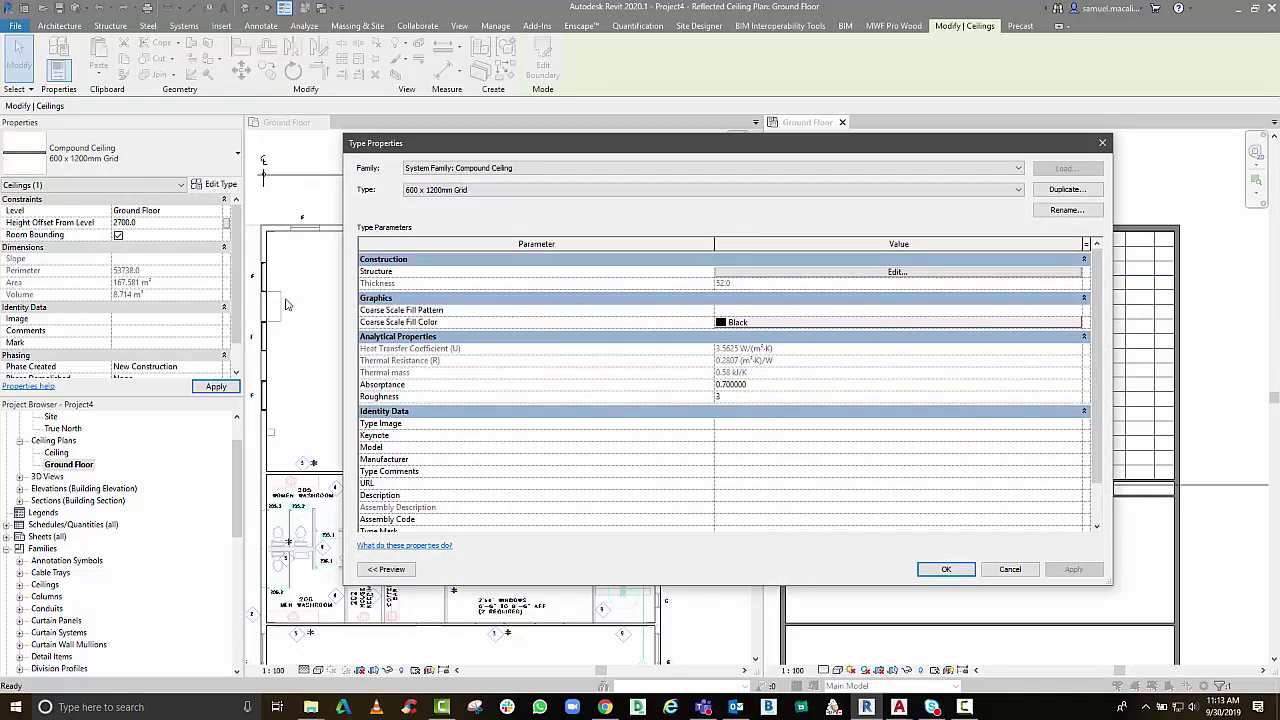
scroll(489, 441, "down", 1)
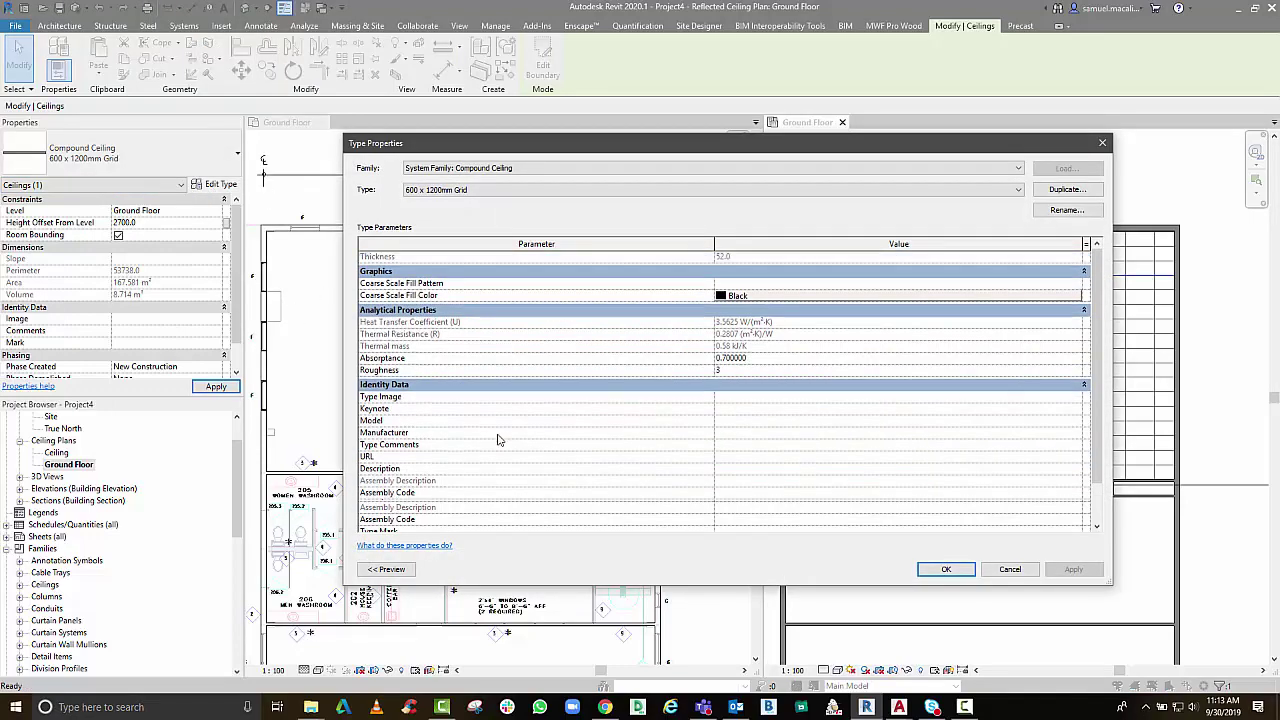
scroll(497, 437, "up", 1)
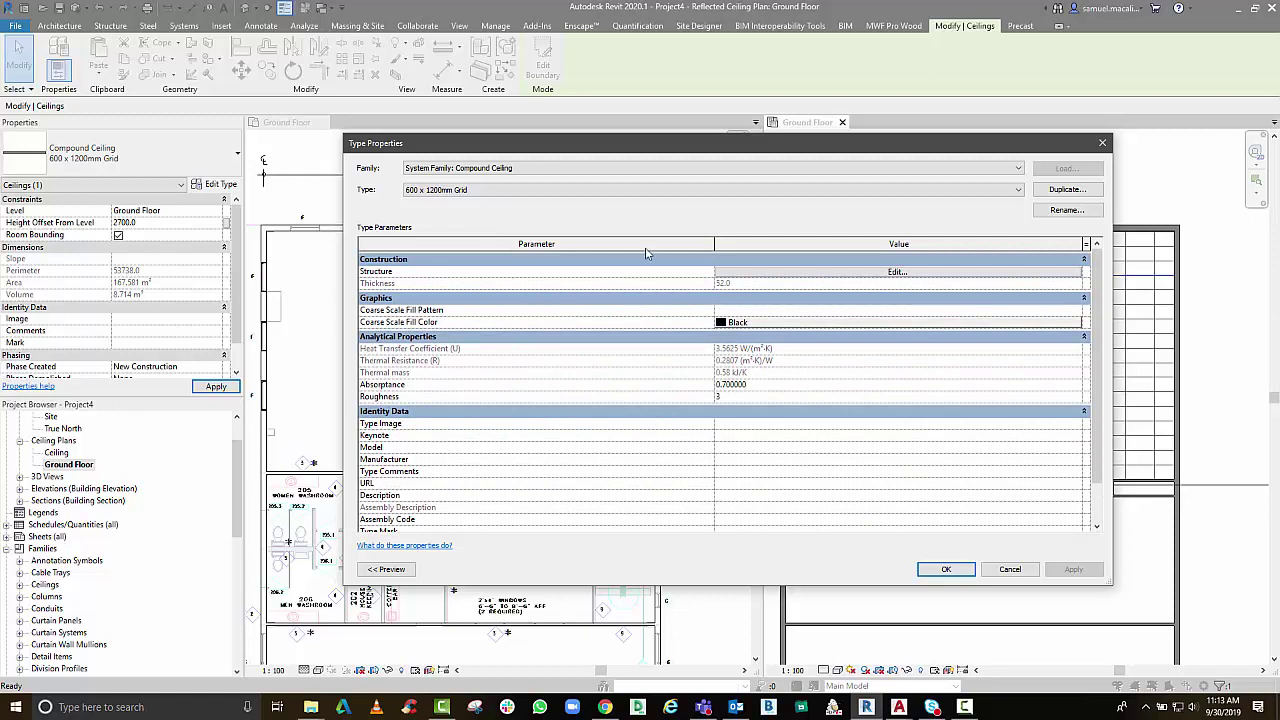
left_click(768, 271)
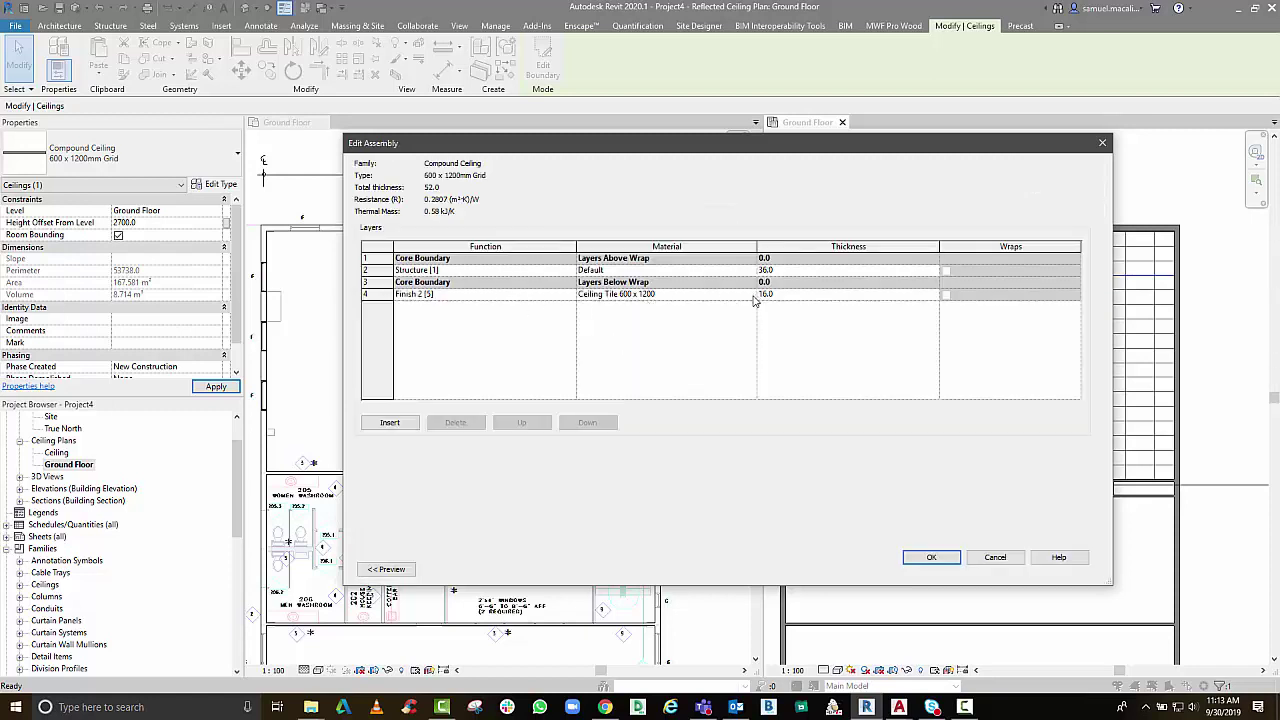
left_click(925, 557)
left_click(922, 569)
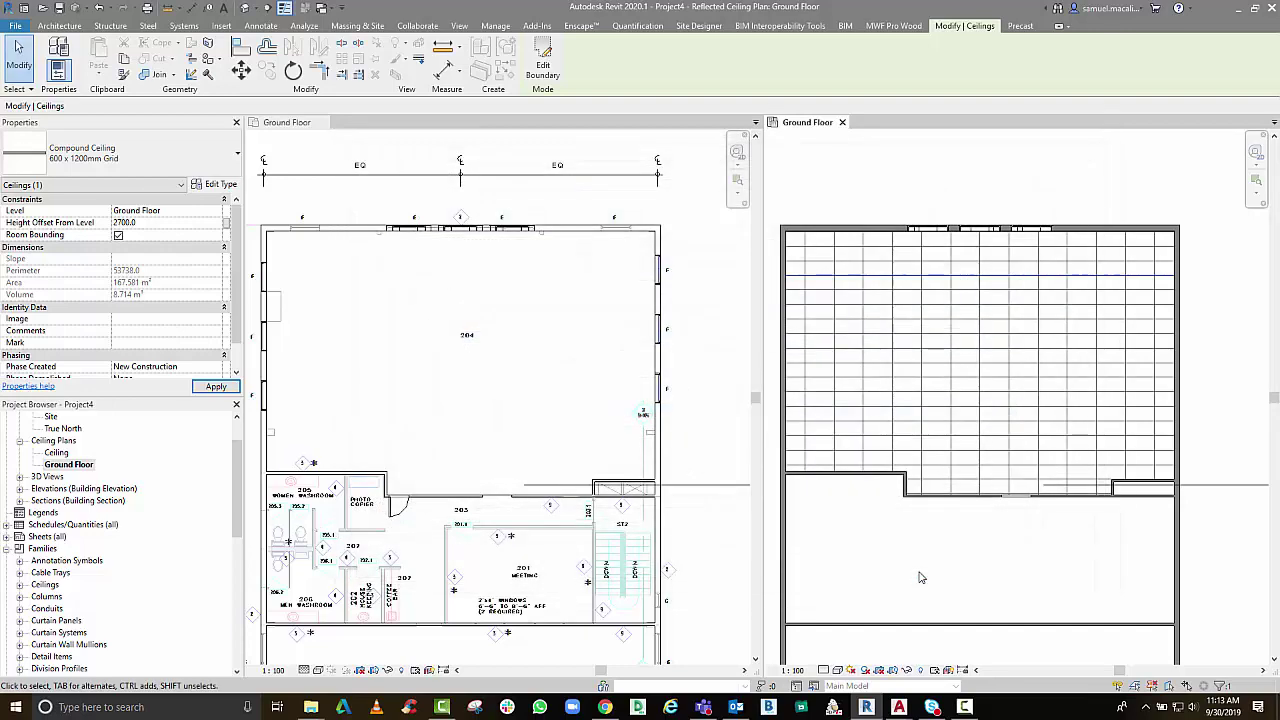
left_click(849, 197)
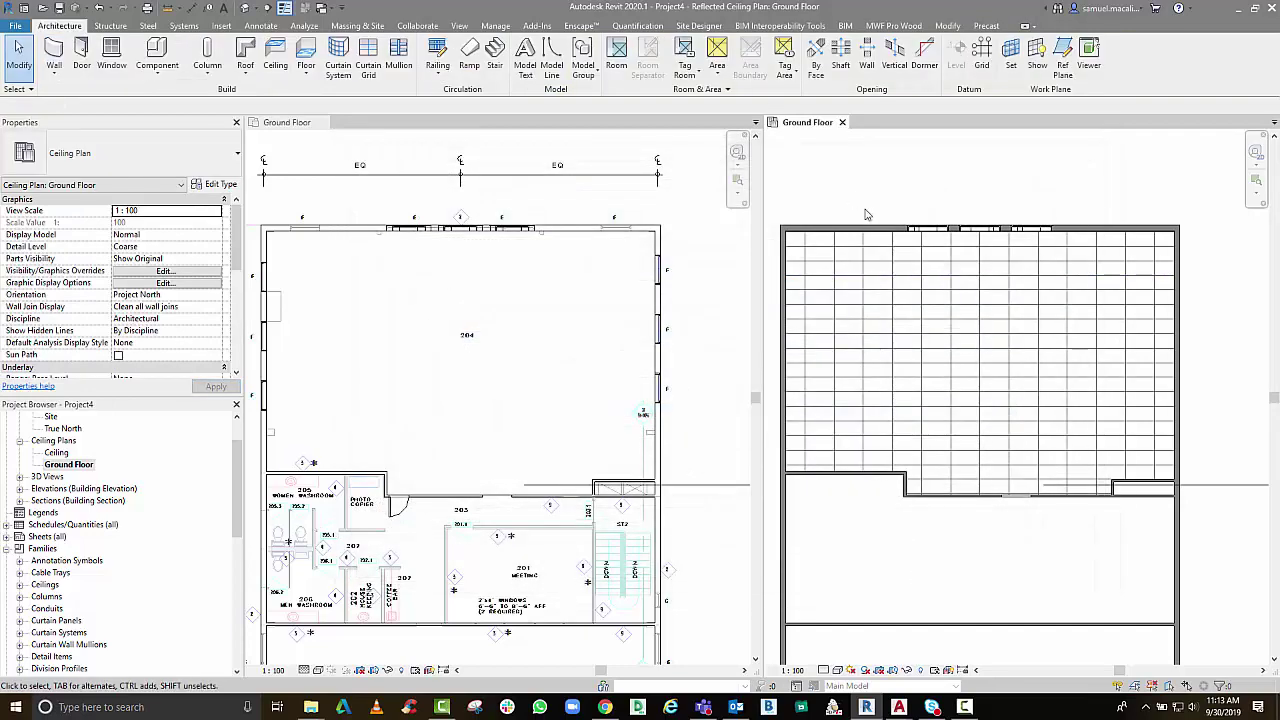
Place a perspective camera in room 204 aimed at its far wall
left_click(842, 122)
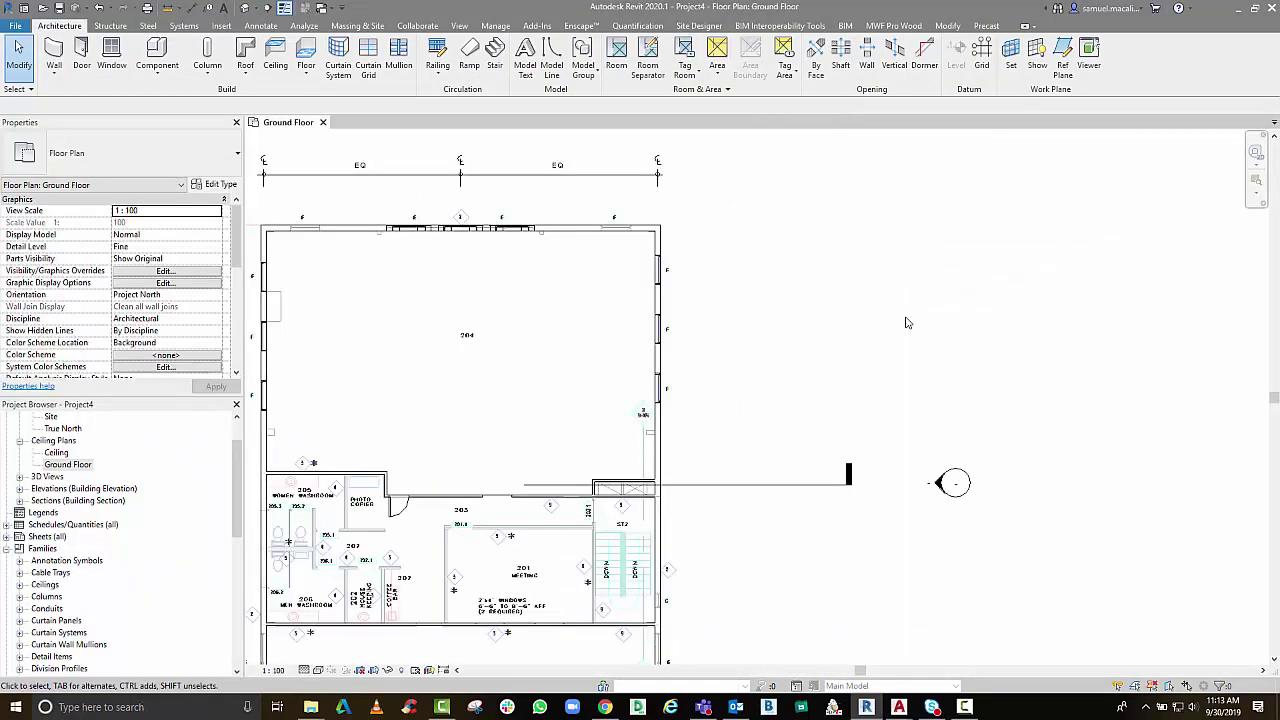
middle_click_drag(820, 325, 1005, 327)
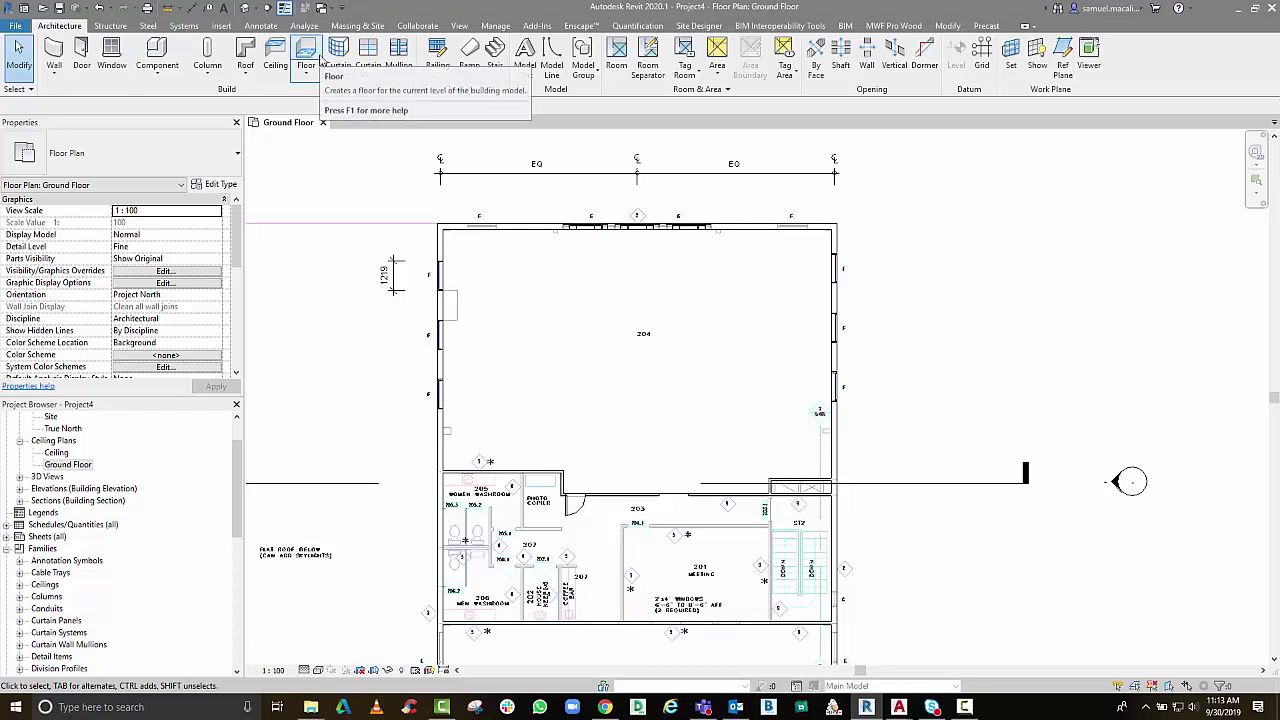
left_click(255, 8)
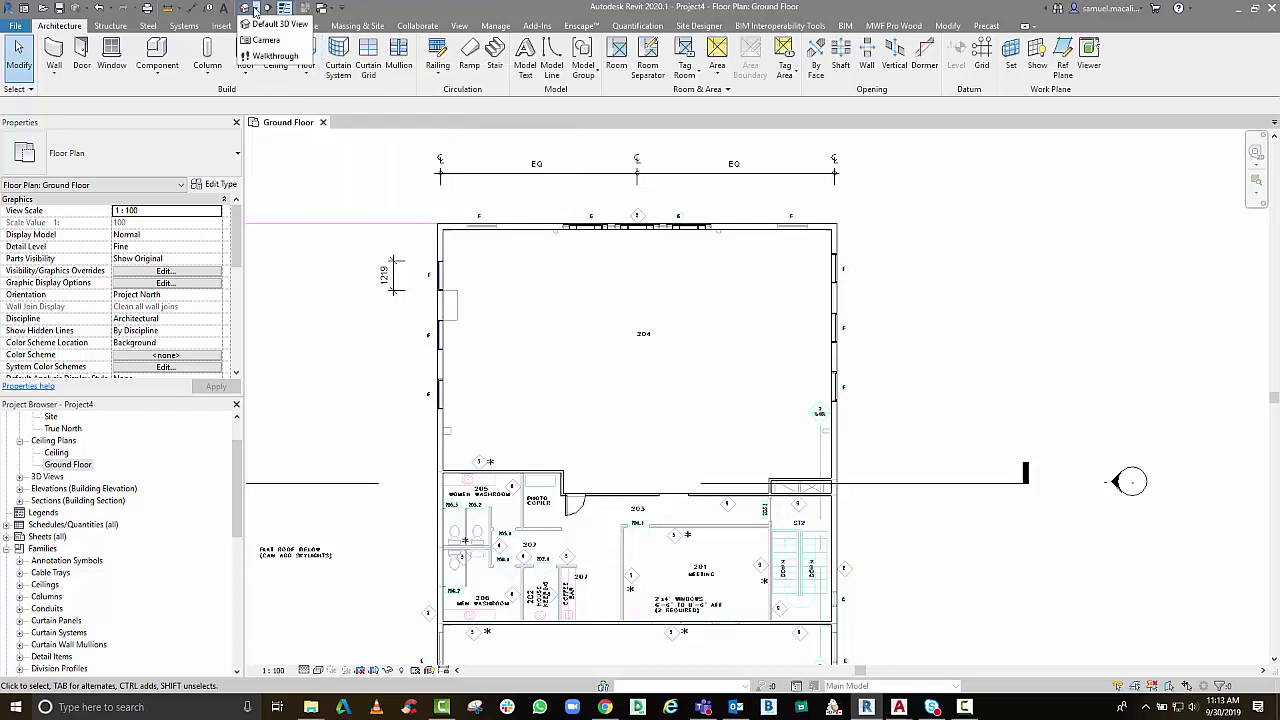
left_click(254, 40)
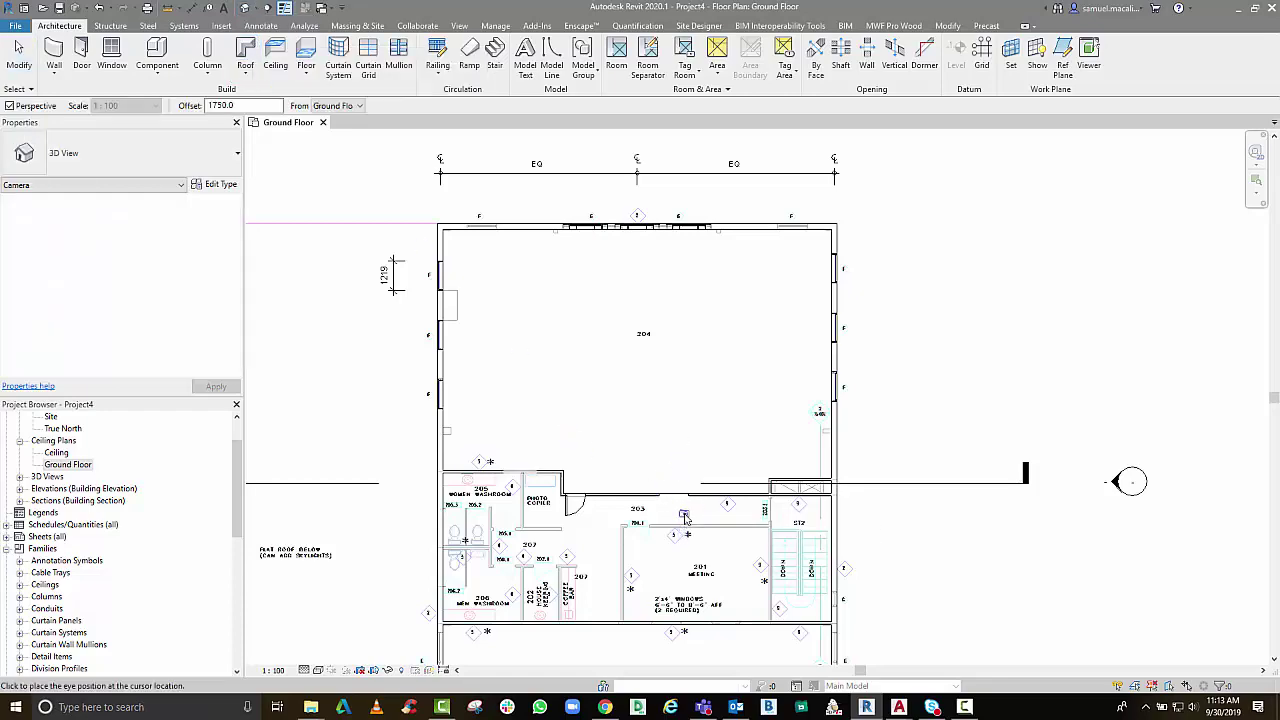
scroll(685, 517, "up", 3)
left_click(666, 476)
scroll(667, 477, "down", 4)
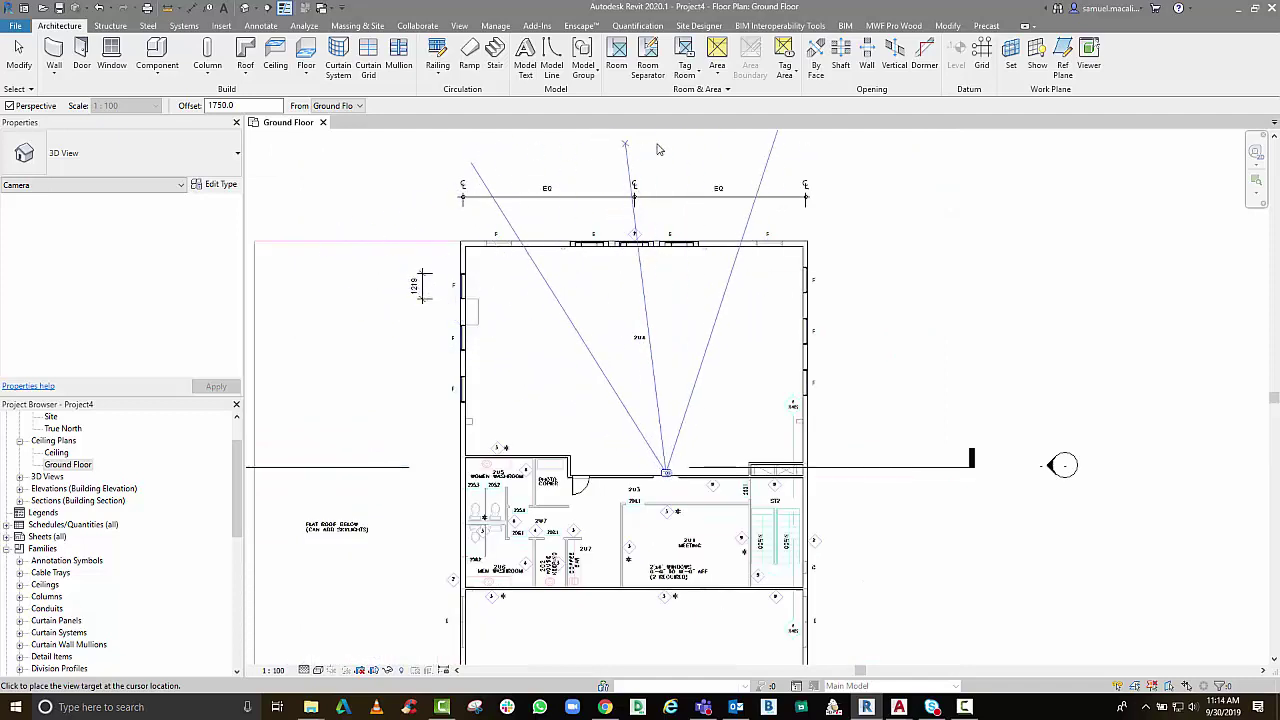
left_click(618, 141)
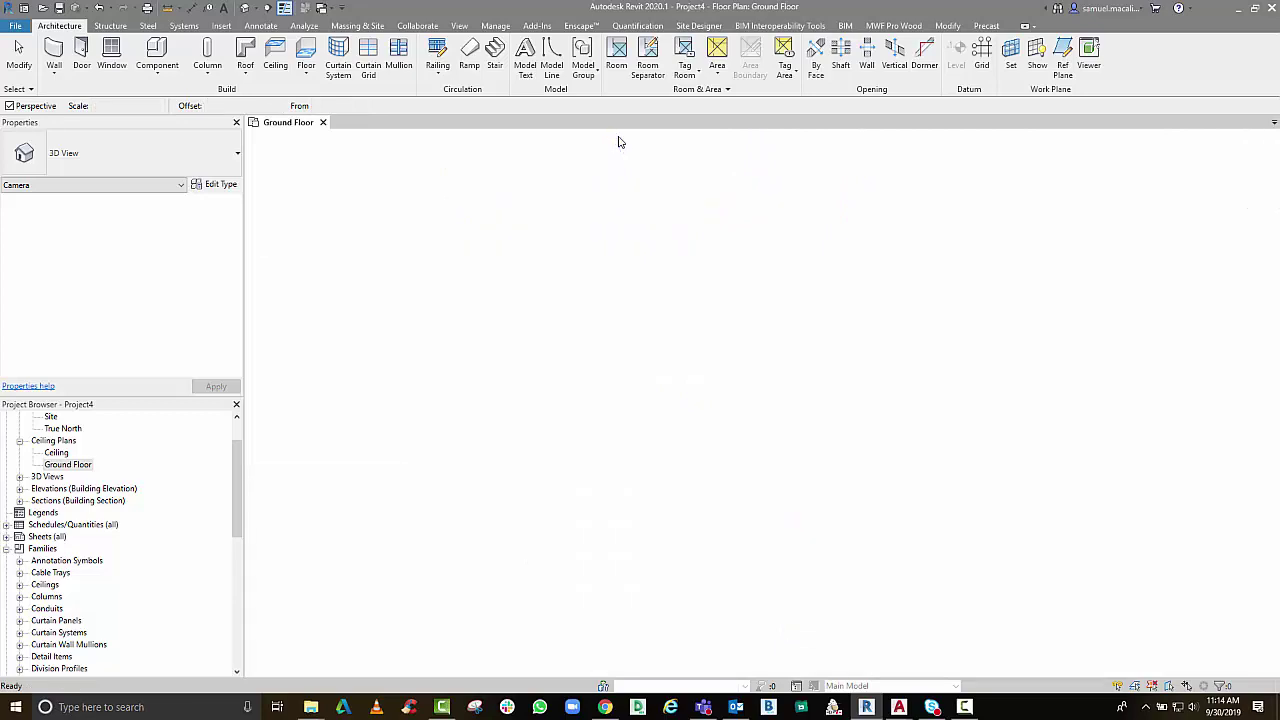
Widen the camera view's crop region left and right and fit it to the window
scroll(700, 530, "down", 5)
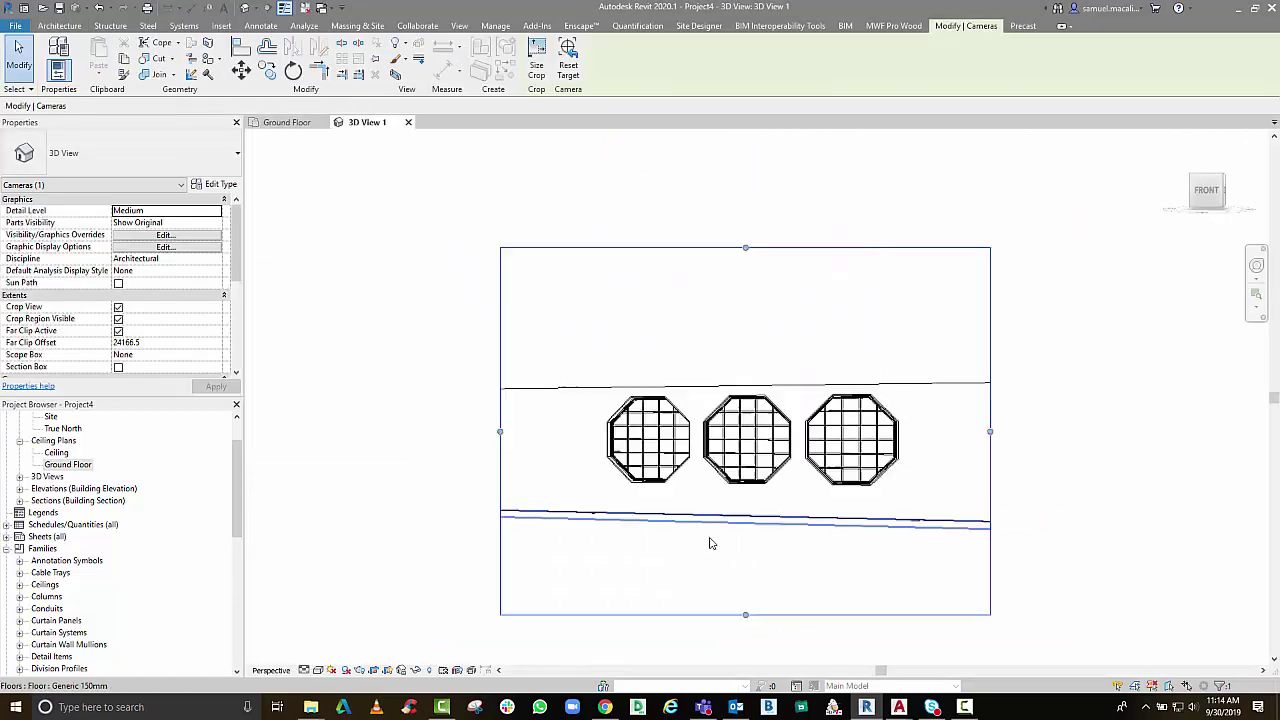
left_click_drag(831, 491, 985, 494)
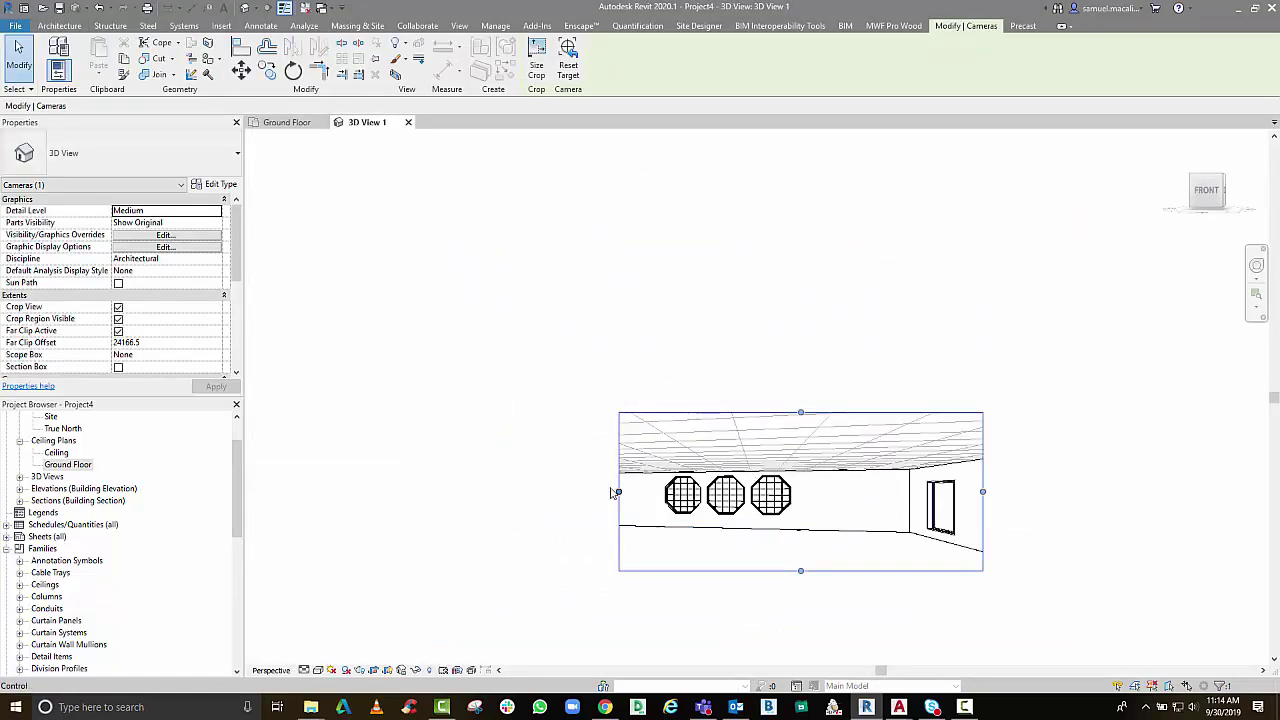
left_click_drag(619, 491, 443, 491)
key("z")
key("f")
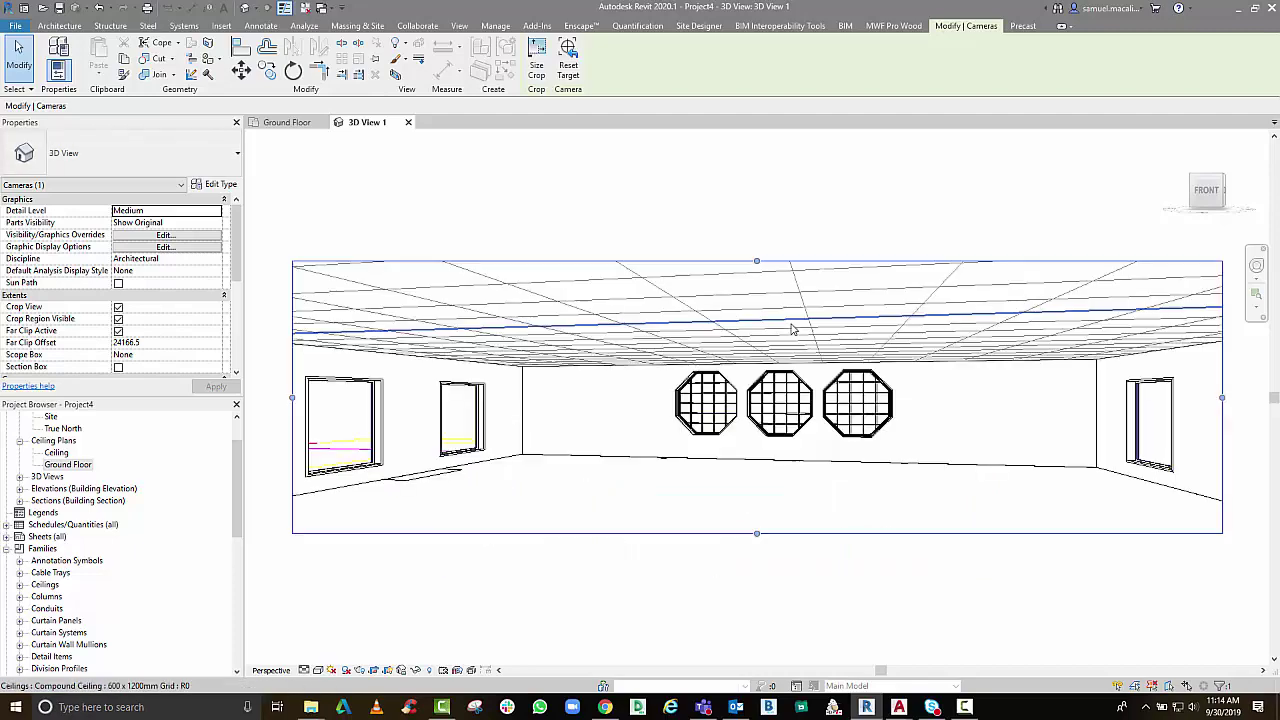
left_click(707, 592)
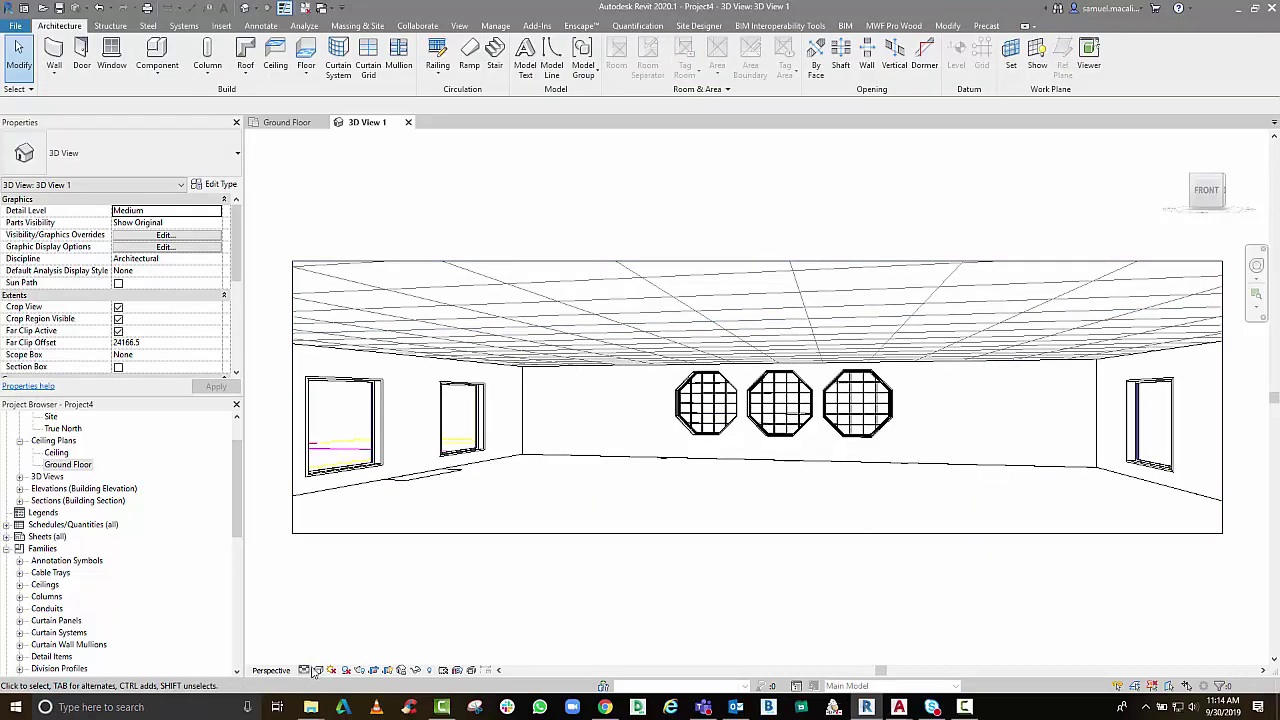
Set the 3D view to Realistic visual style with Fine detail level
left_click(318, 669)
left_click(360, 645)
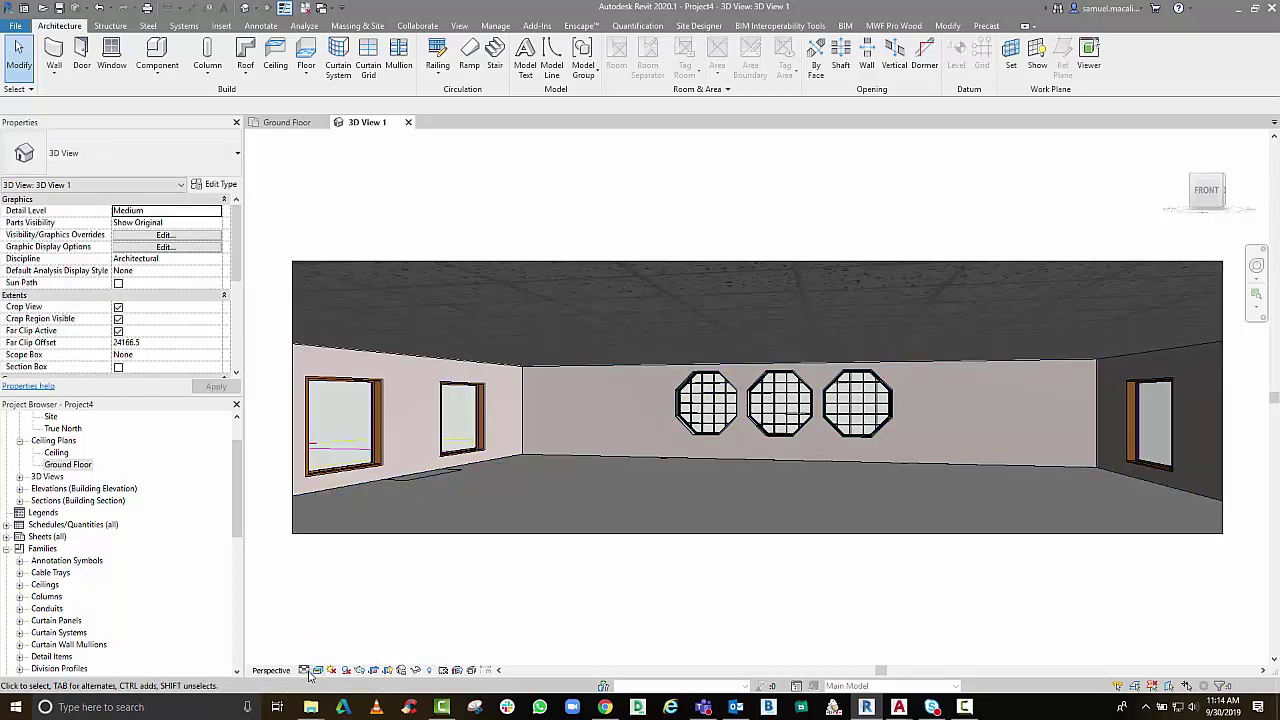
left_click(305, 669)
left_click(320, 660)
In Graphic Display Options, enable smooth lines, choose Hidden Line style, and apply with shadows
left_click(320, 670)
left_click(348, 574)
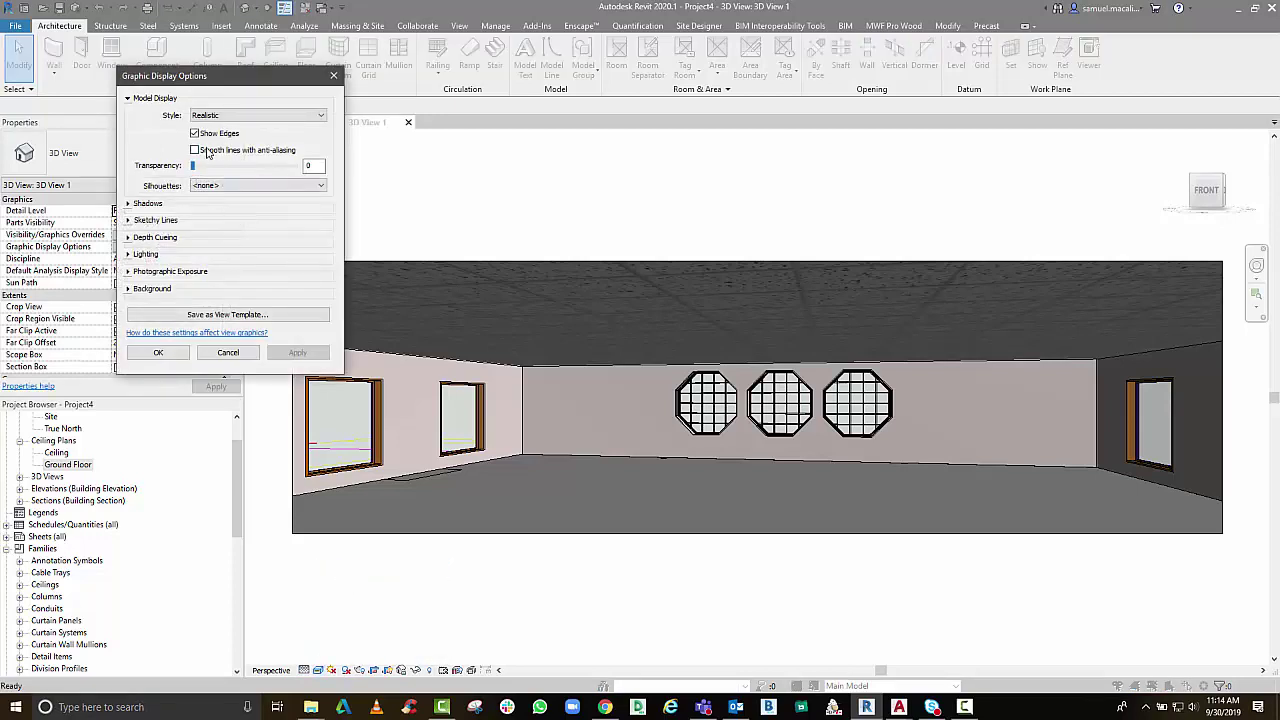
left_click(205, 151)
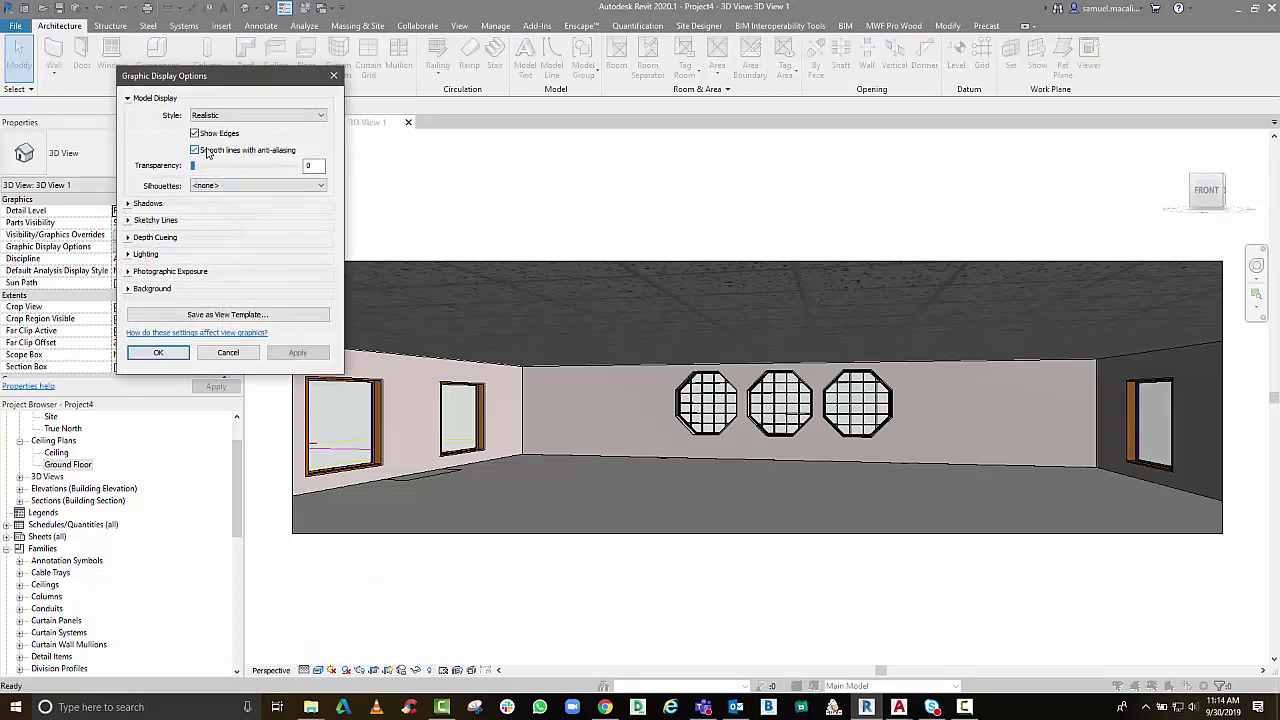
left_click(305, 113)
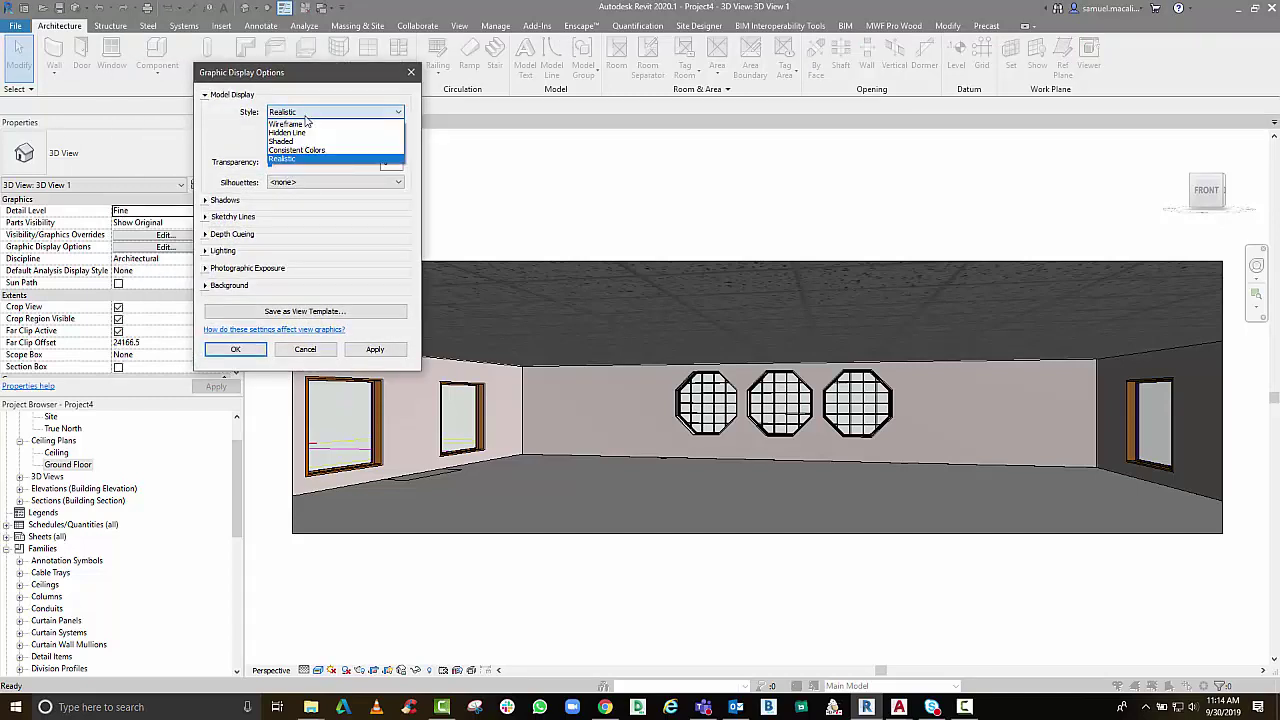
left_click(301, 134)
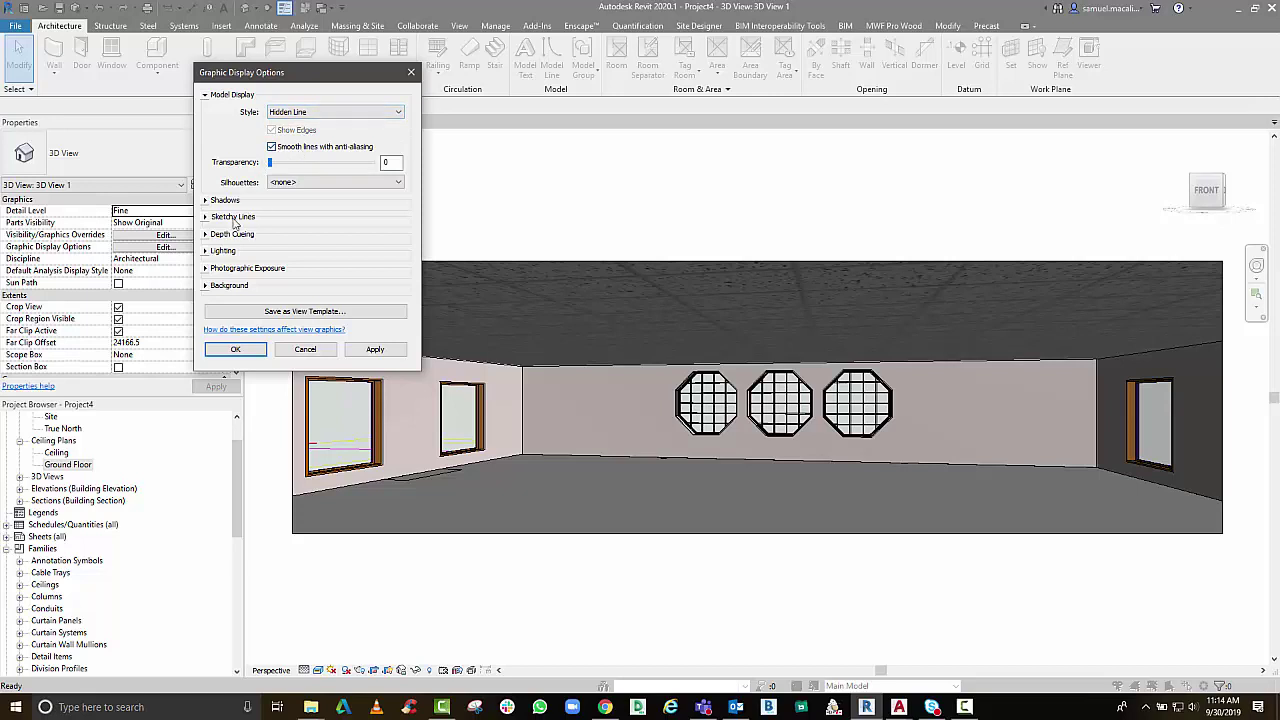
left_click(210, 201)
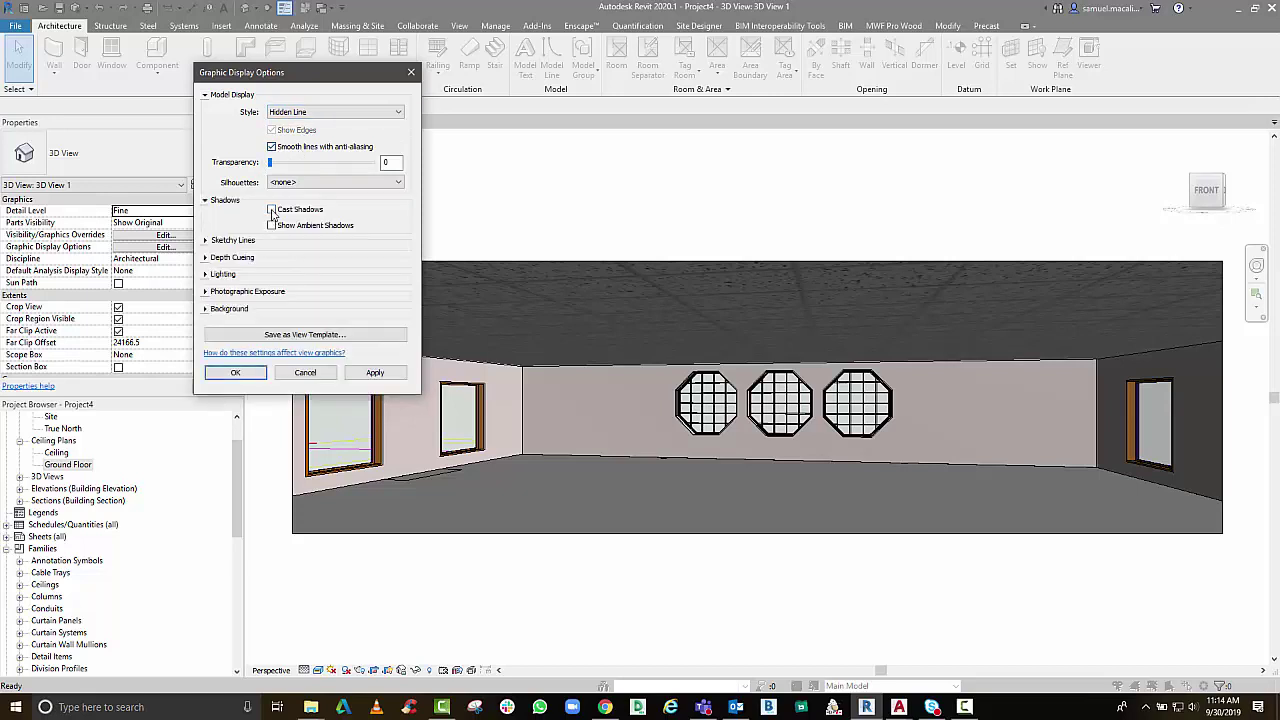
left_click(375, 373)
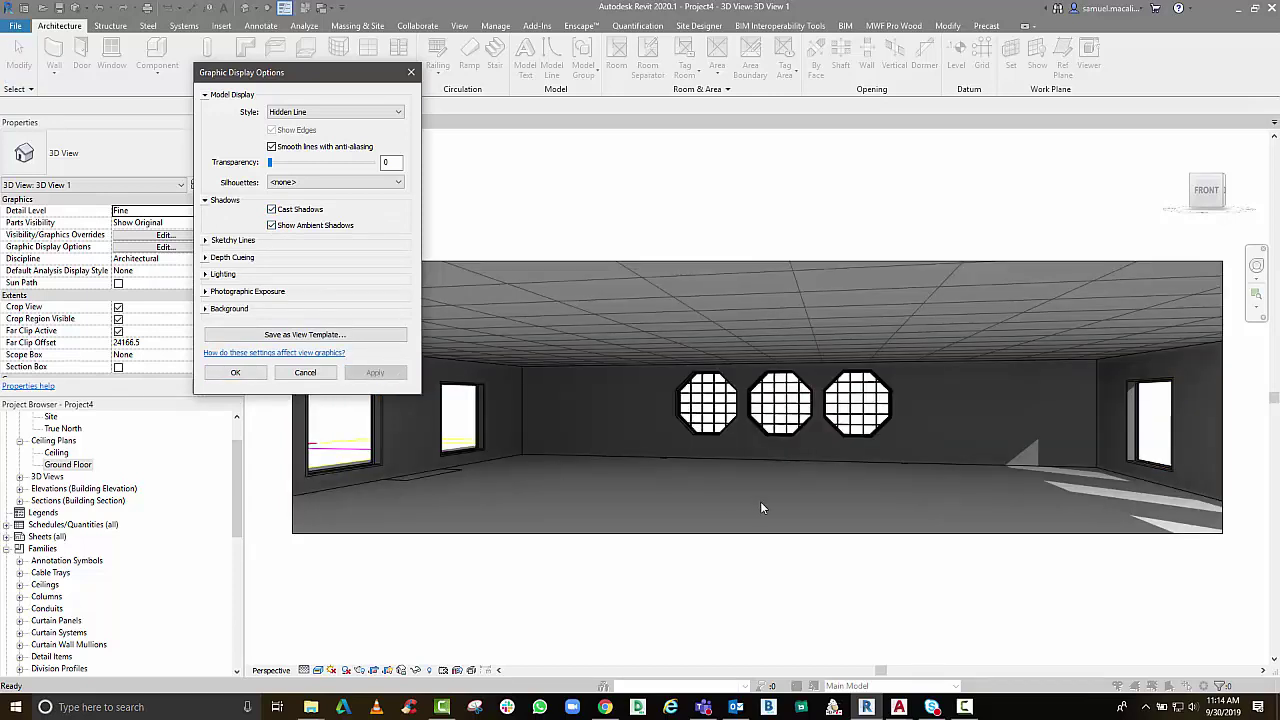
Turn off ambient shadows and try sketchy lines, then disable them again
left_click(271, 225)
left_click(374, 373)
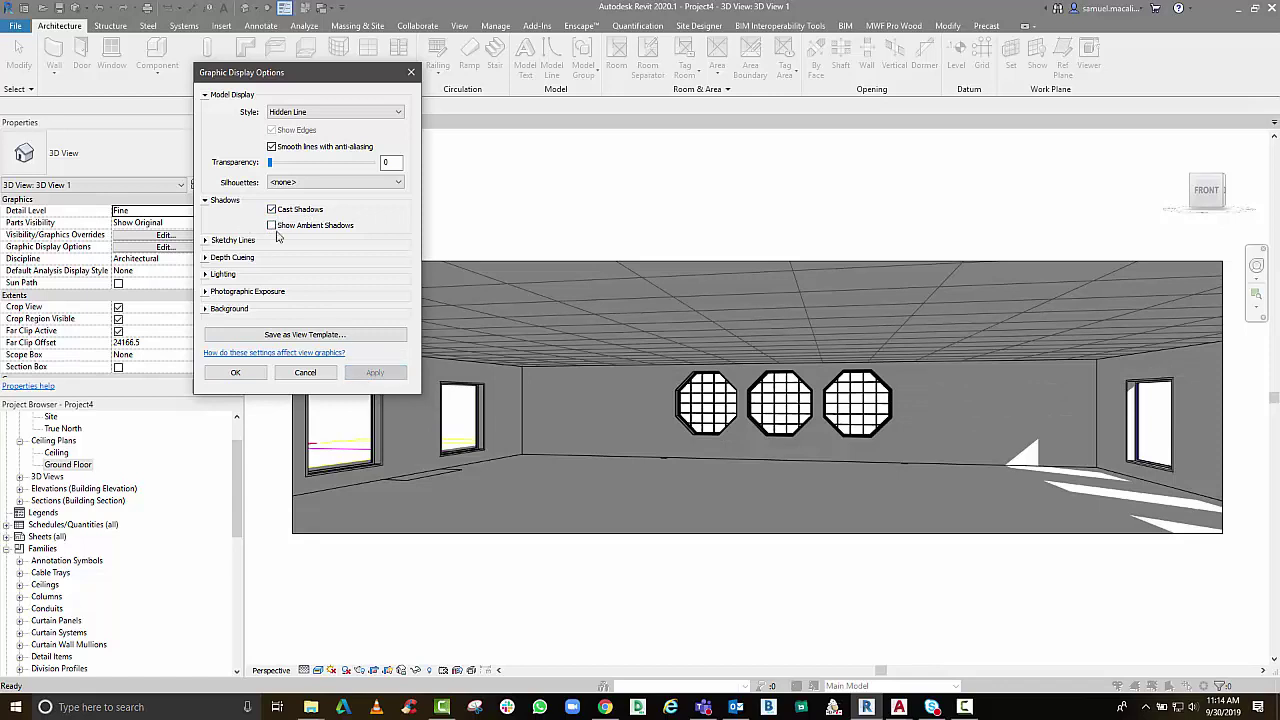
left_click(206, 241)
left_click(271, 256)
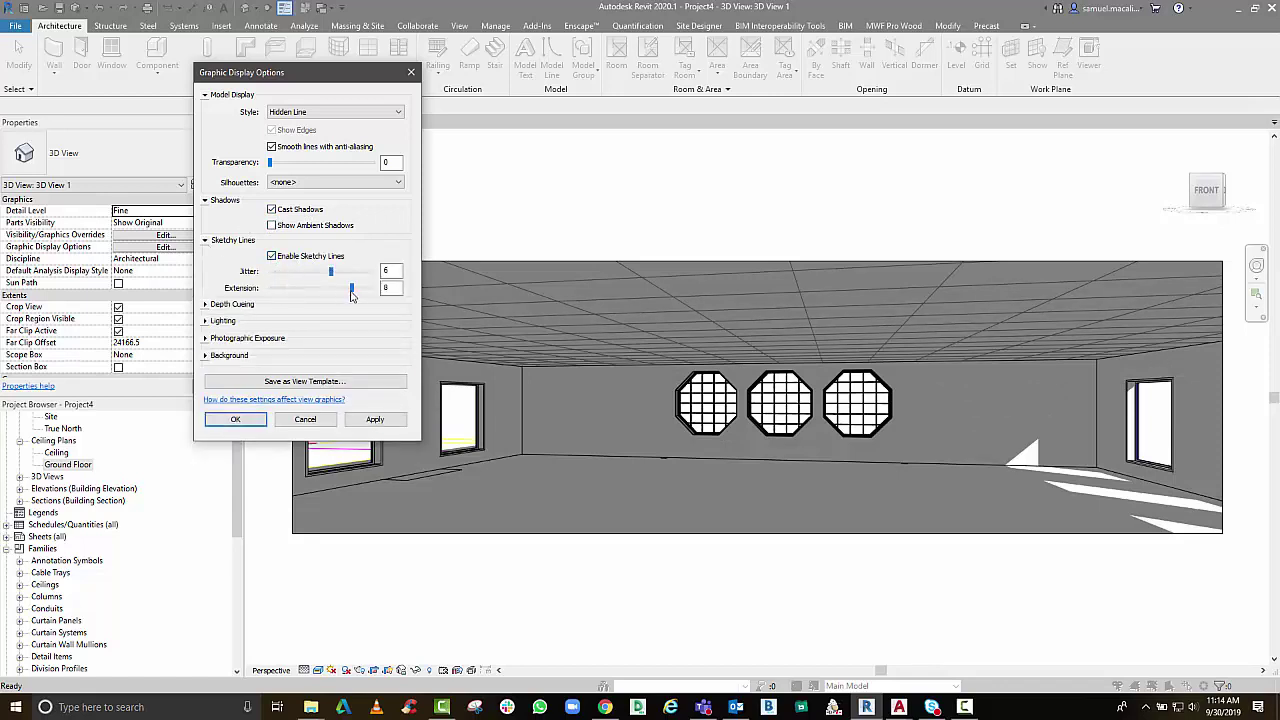
left_click(378, 420)
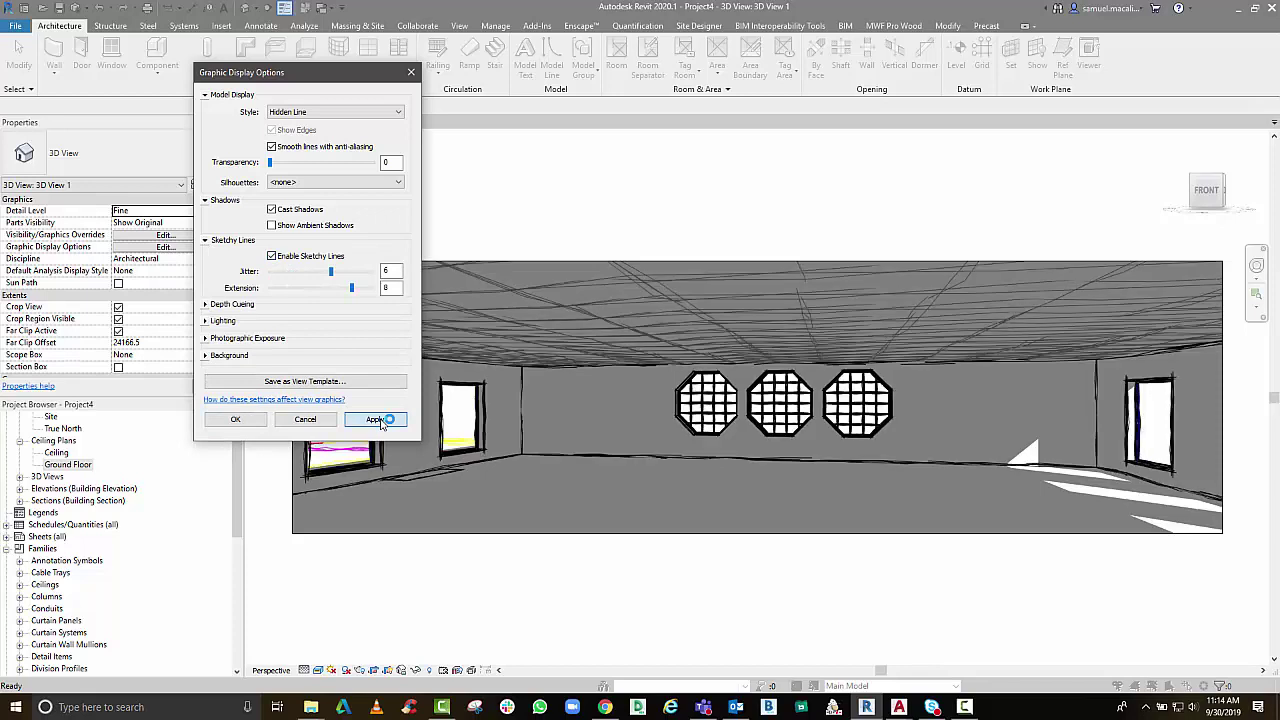
left_click(271, 256)
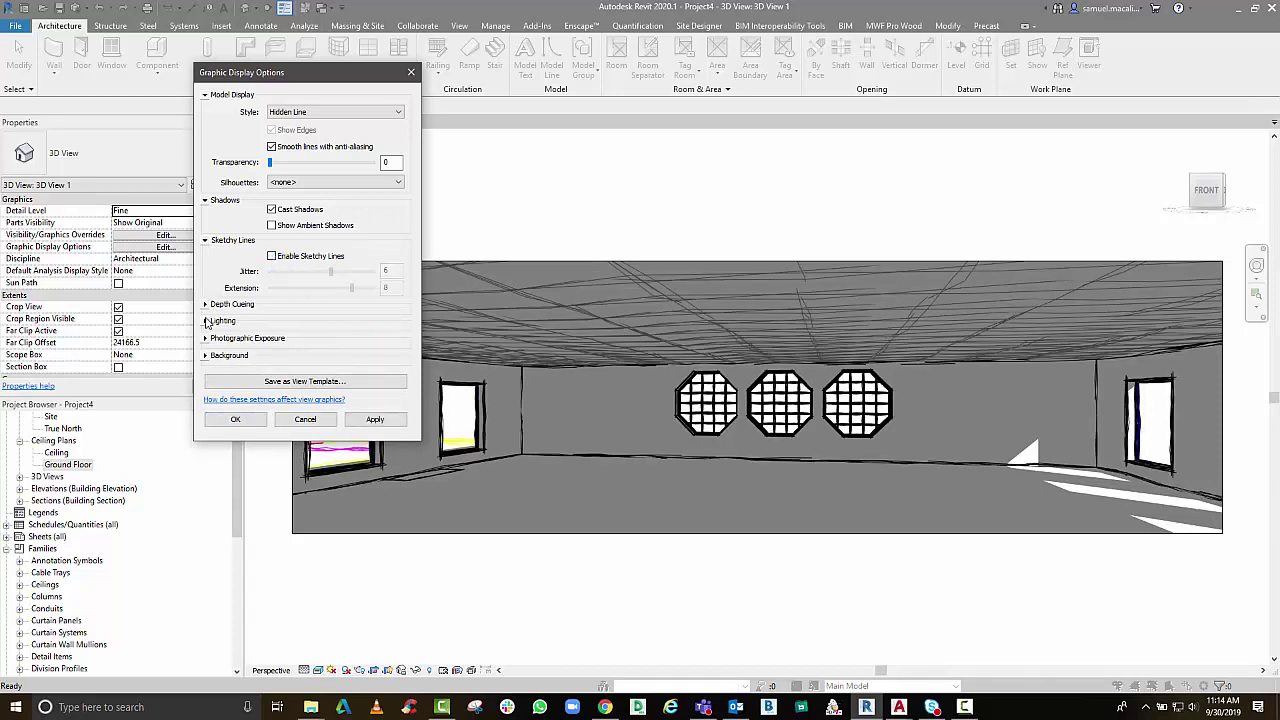
Set ambient light to 40 and shadow intensity to 30
left_click(206, 320)
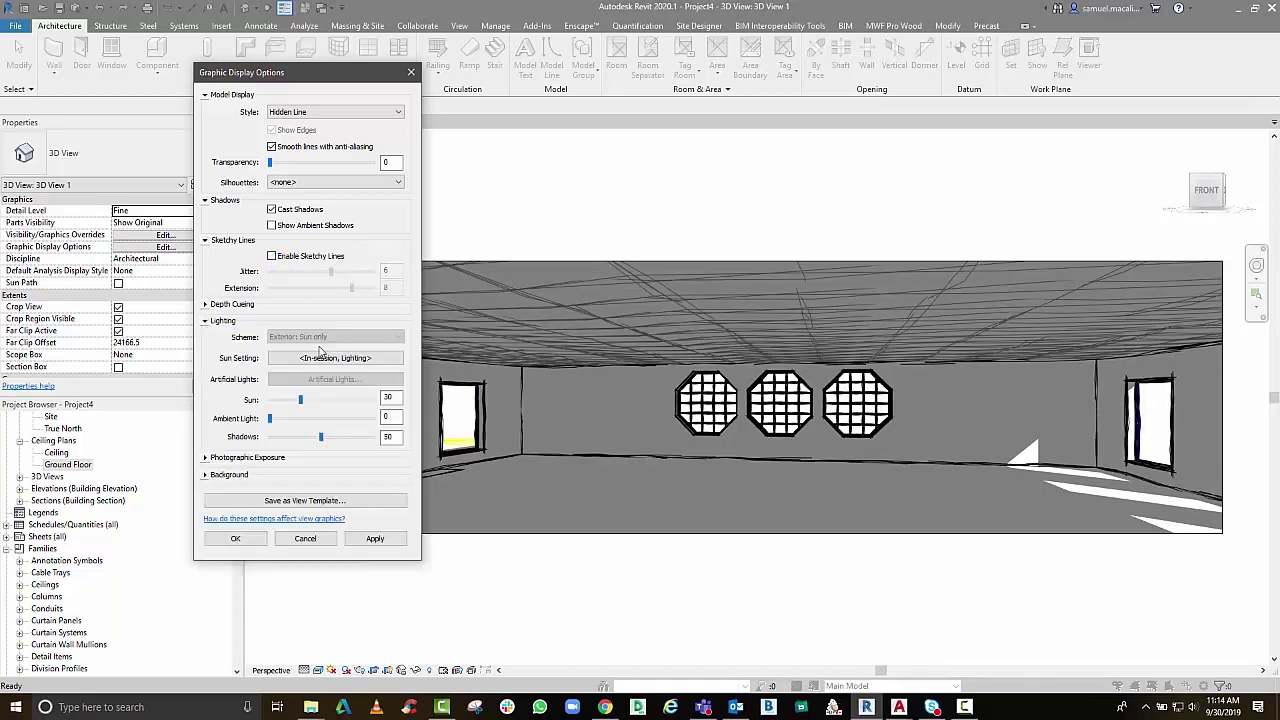
left_click(294, 421)
left_click(330, 421)
left_click(375, 538)
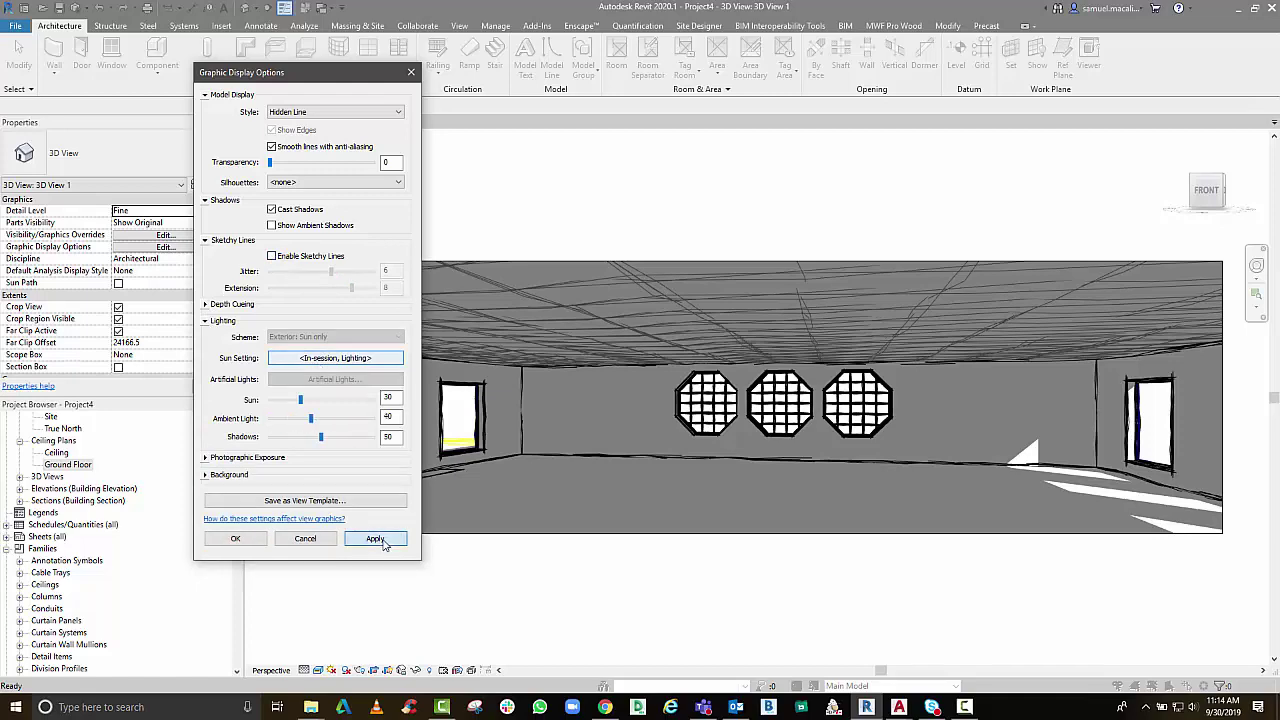
left_click(295, 439)
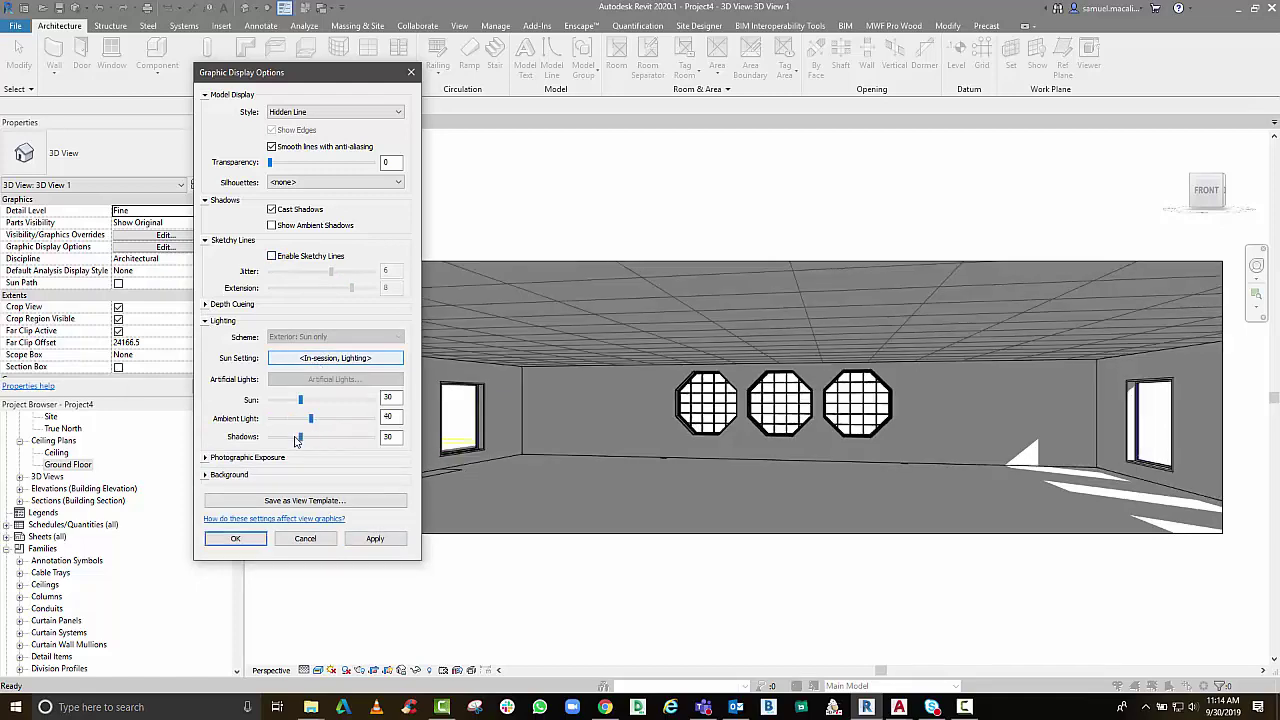
left_click(370, 540)
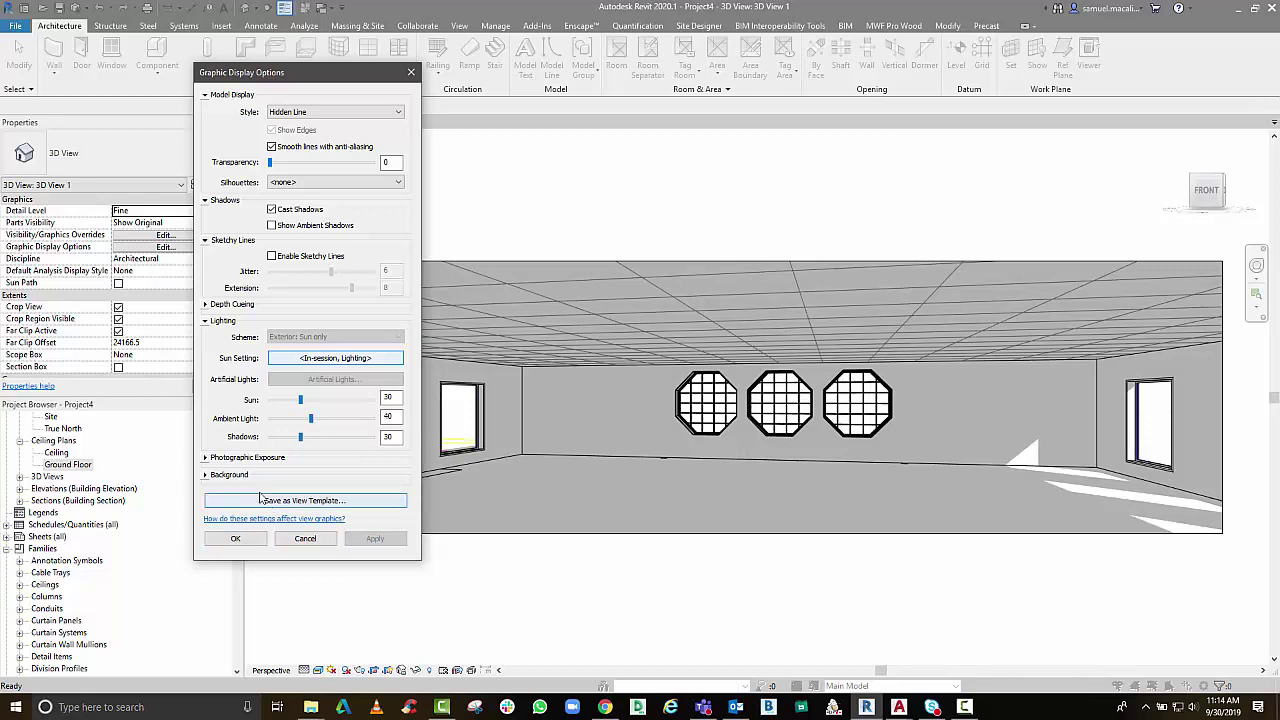
Try gradient, sky and image backgrounds, settle on Sky, and confirm the display settings
left_click(205, 475)
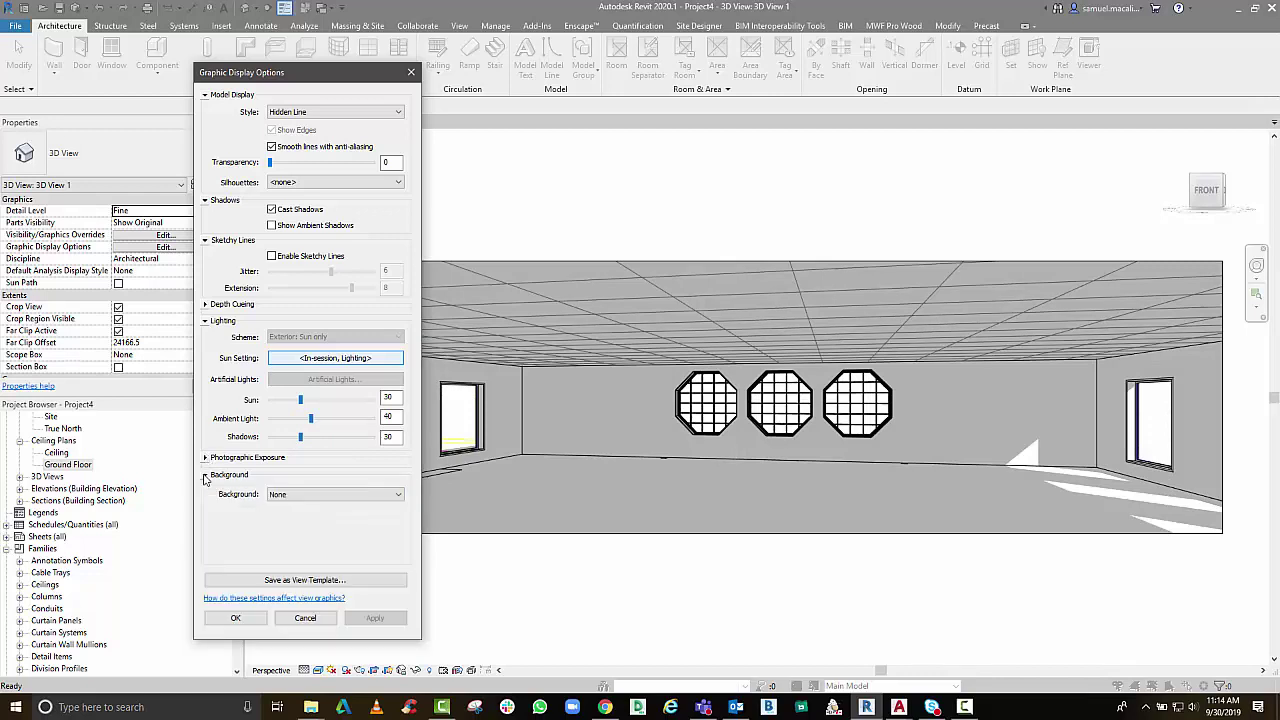
left_click(317, 495)
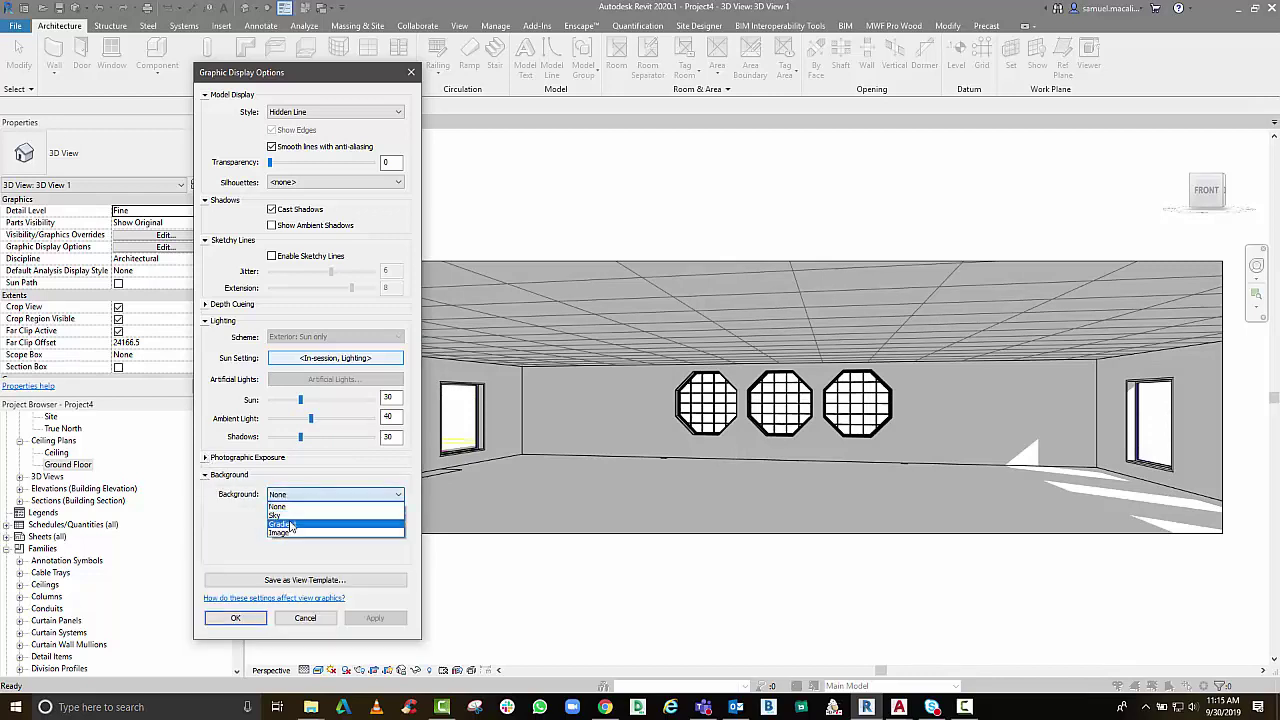
left_click(289, 525)
left_click(375, 618)
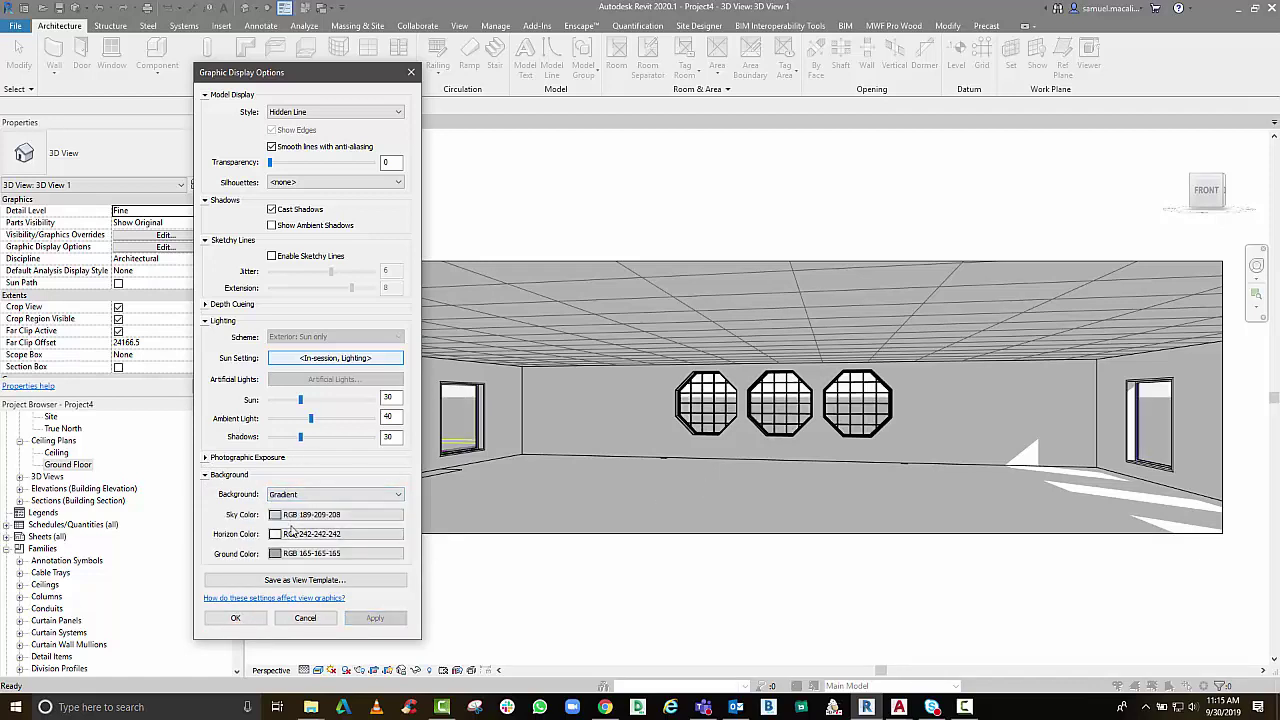
left_click(298, 494)
left_click(288, 516)
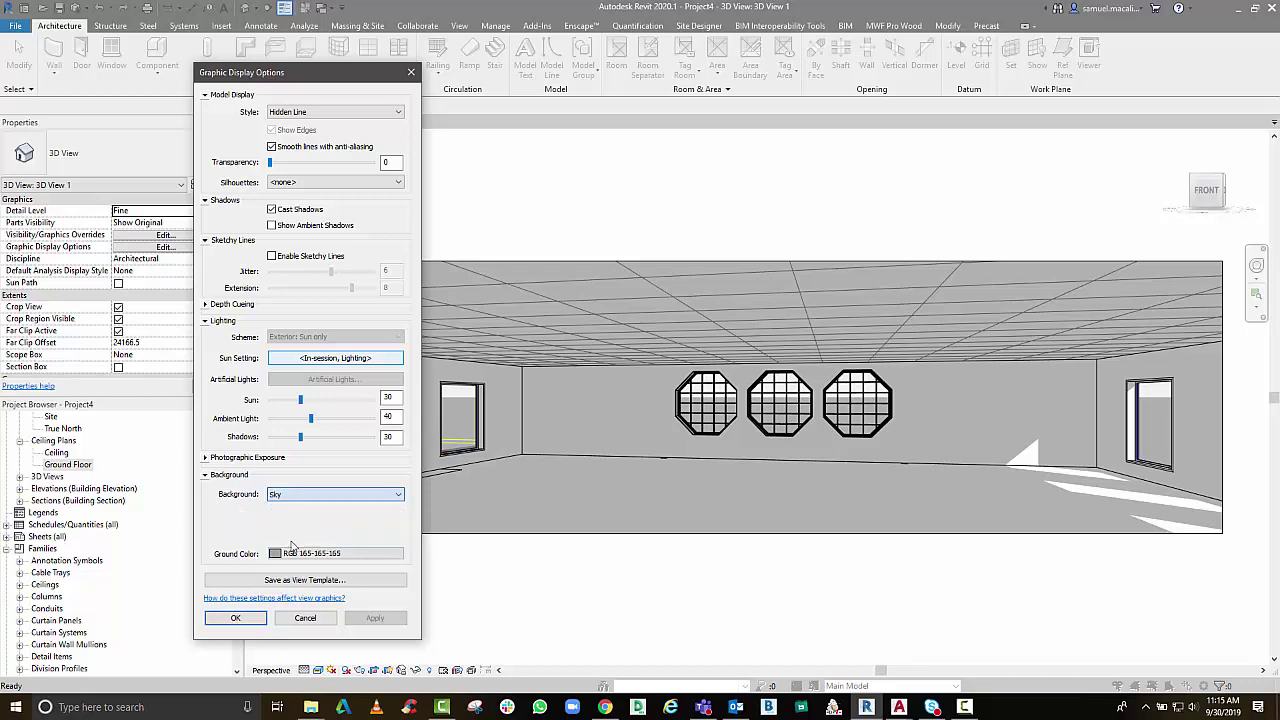
left_click(375, 618)
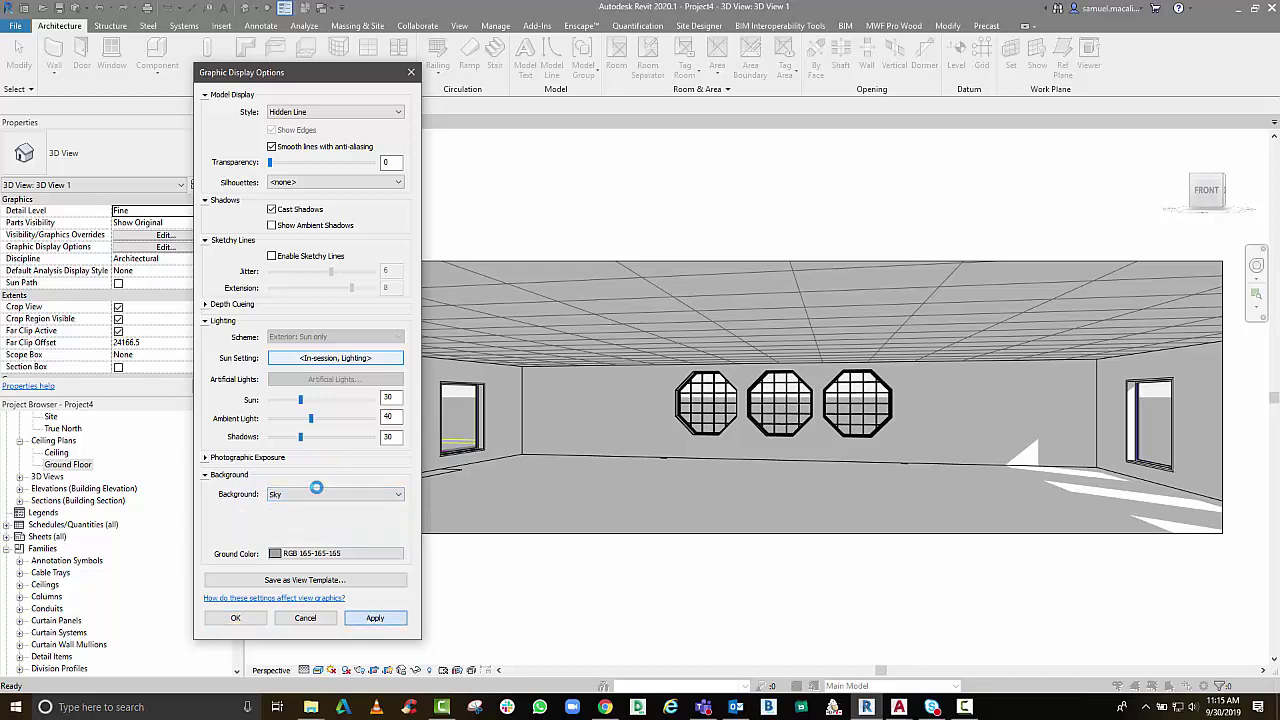
left_click(316, 495)
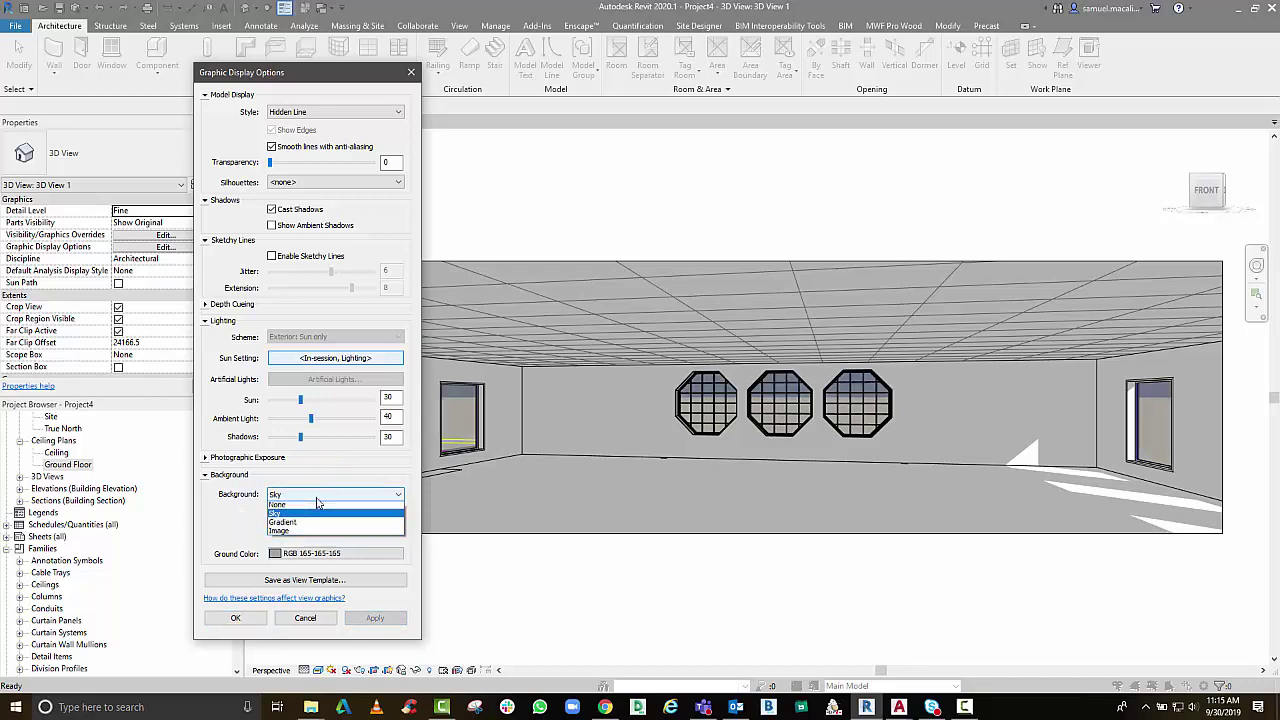
left_click(300, 530)
left_click(341, 497)
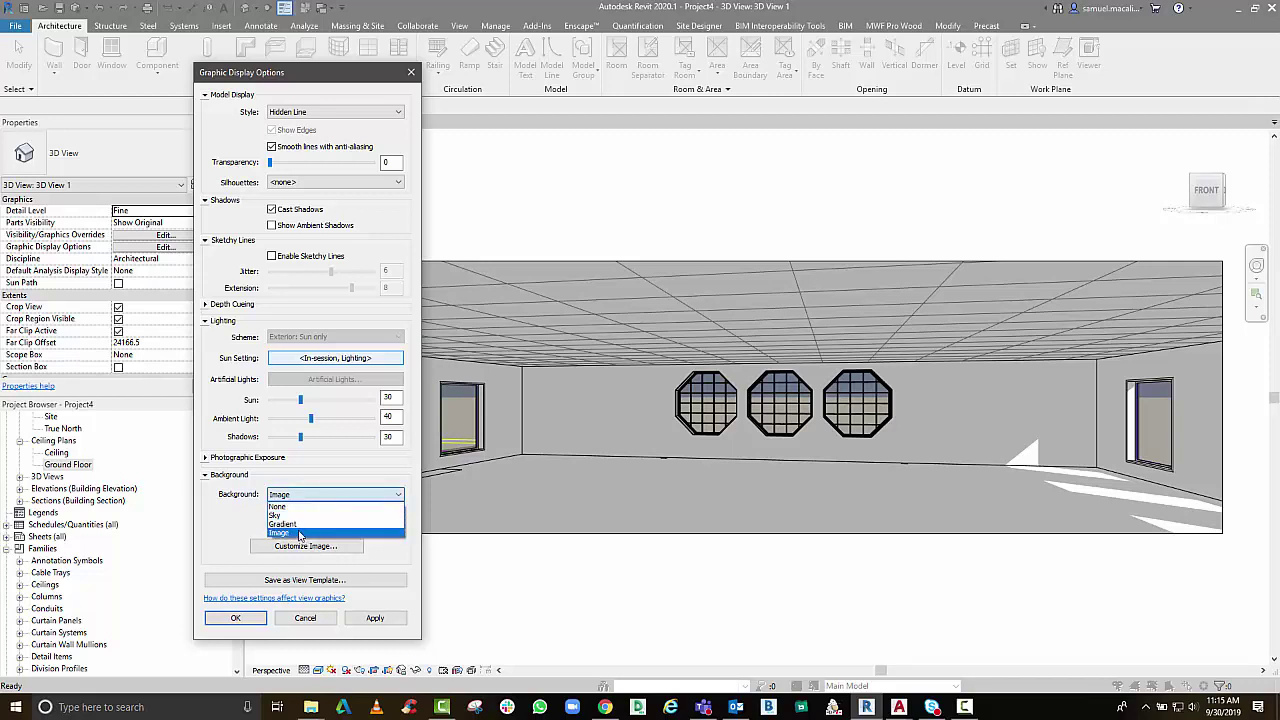
left_click(318, 514)
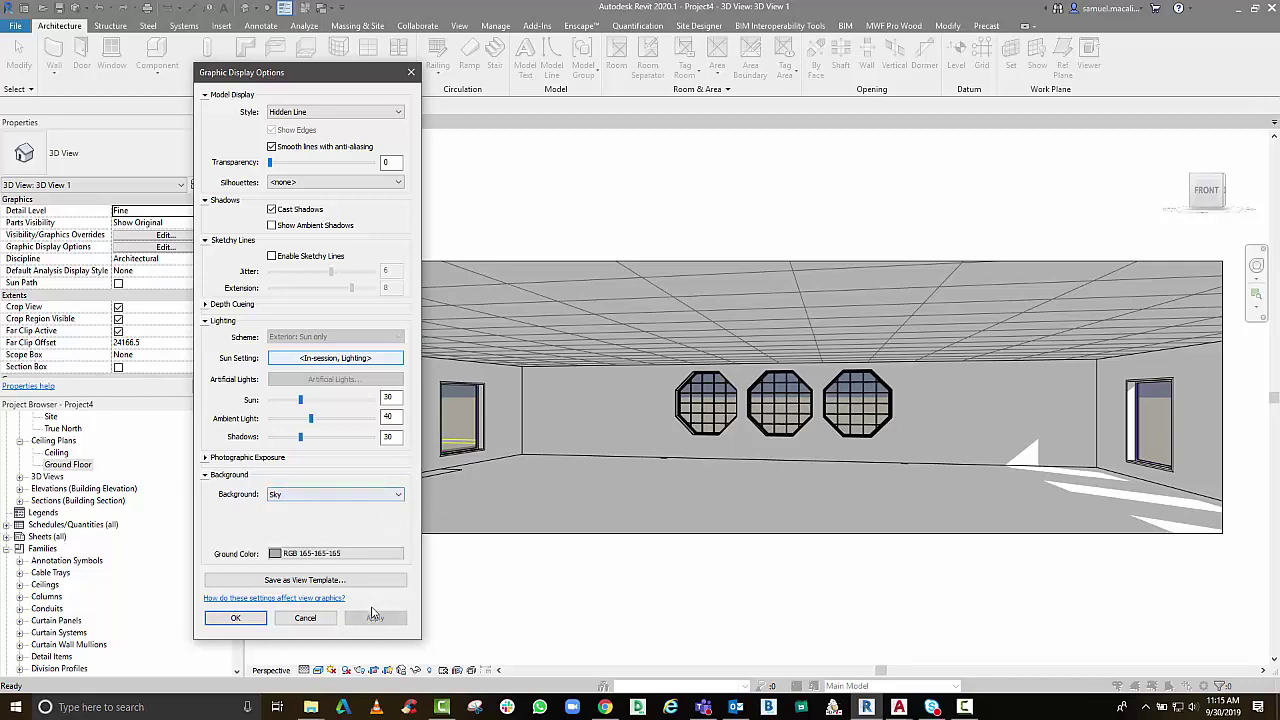
left_click(236, 618)
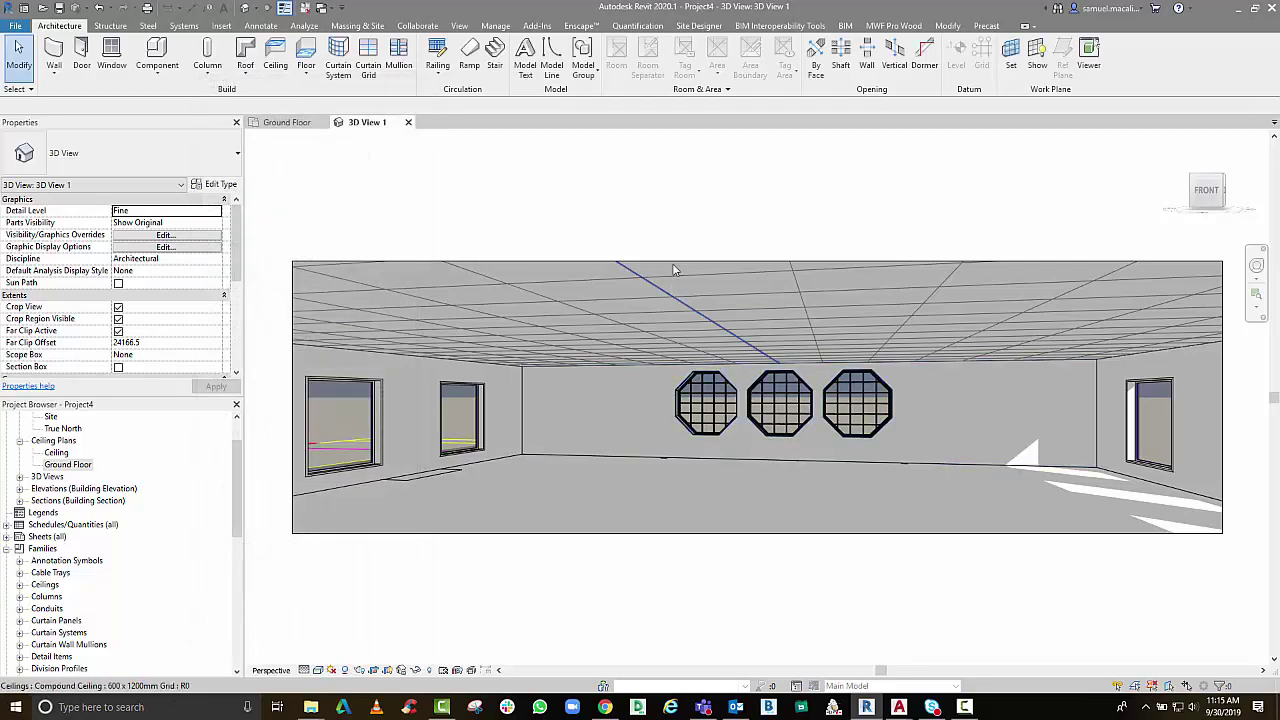
Give the three octagon windows a sill height of 300
left_click(700, 428)
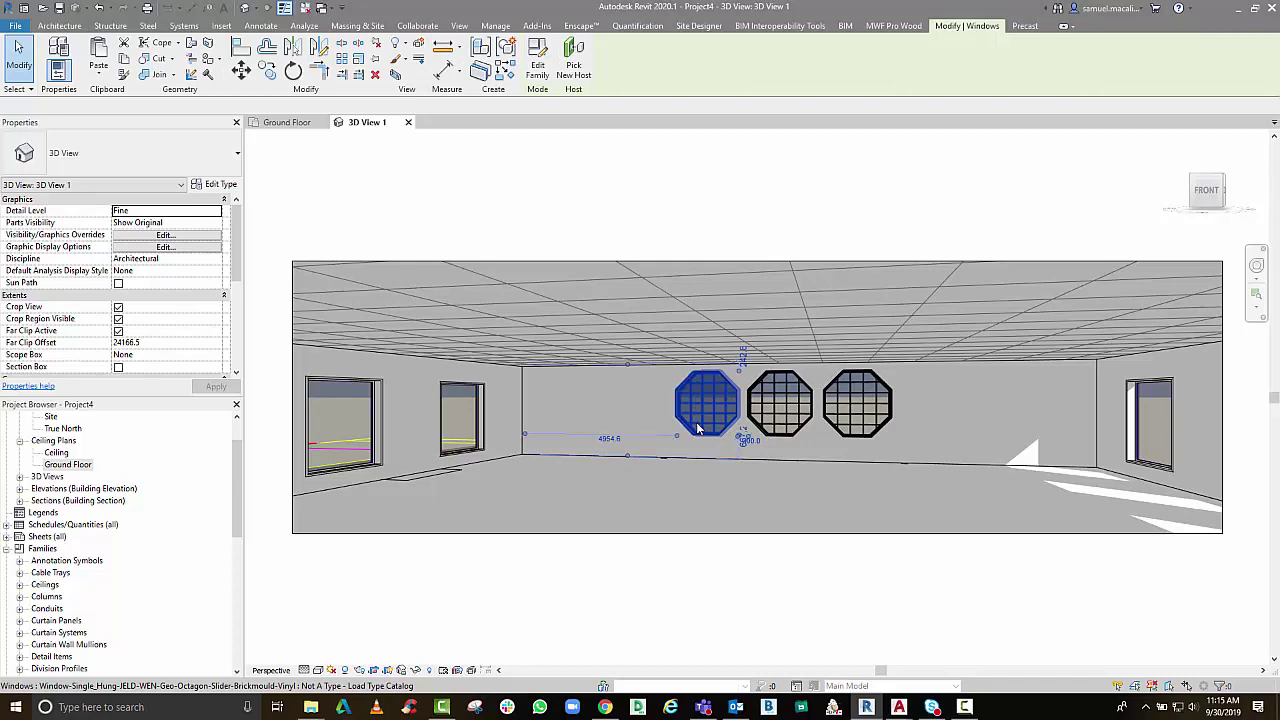
left_click(810, 415, "ctrl")
left_click(856, 410, "ctrl")
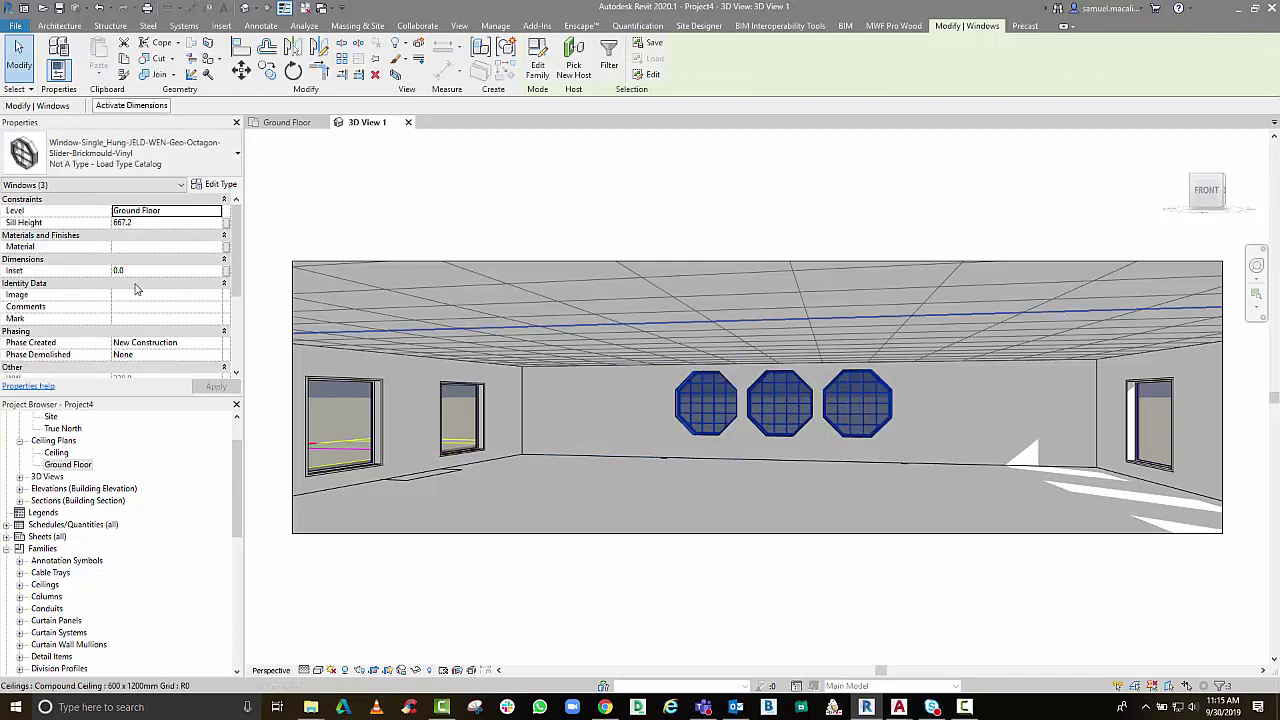
left_click(153, 227)
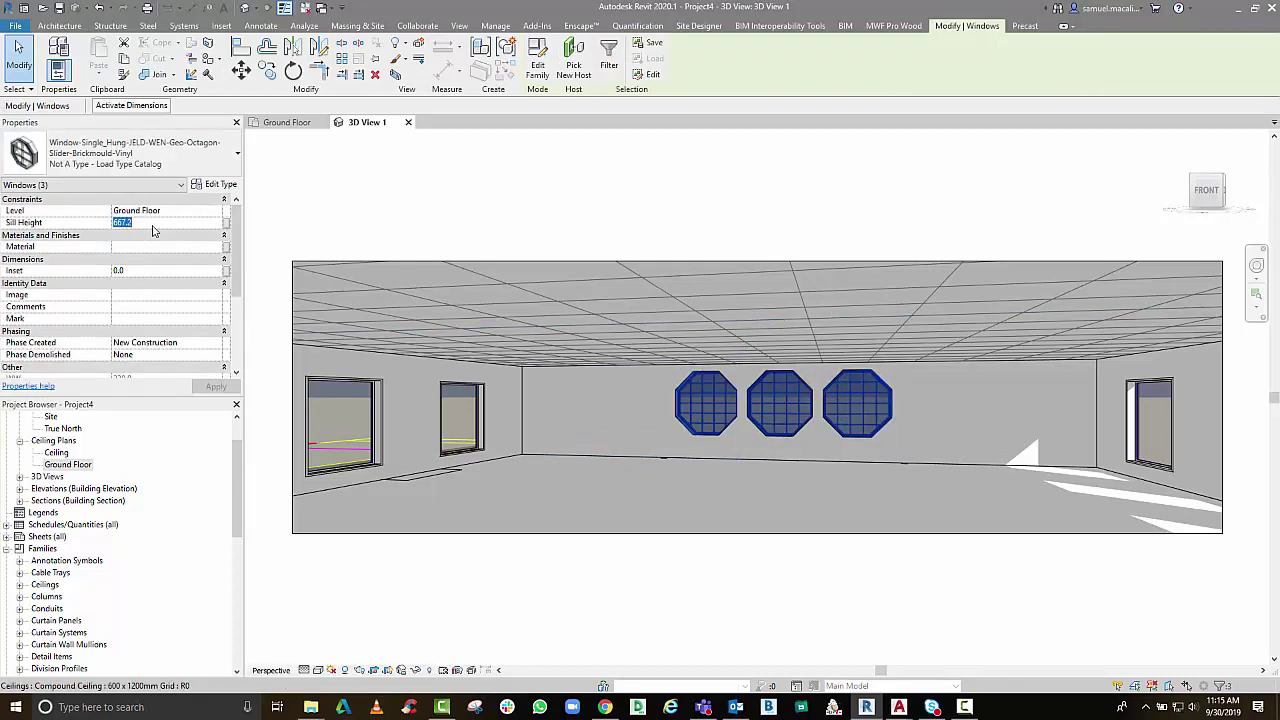
type("300")
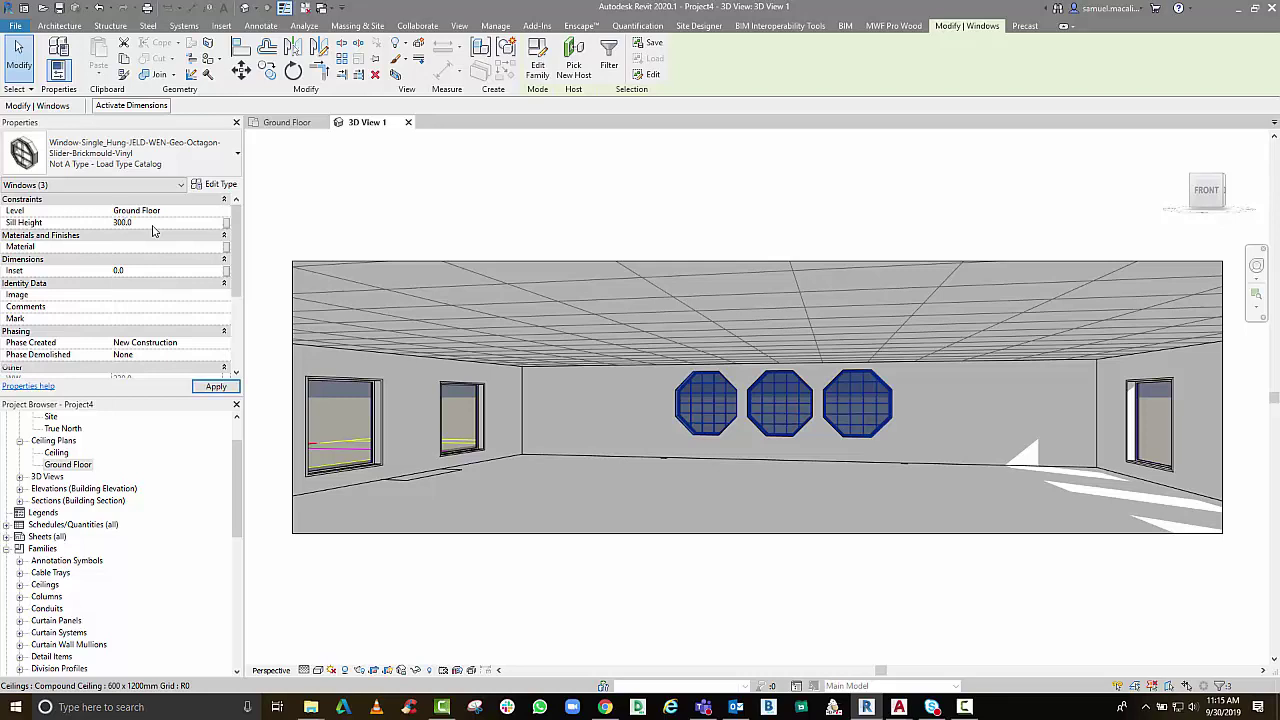
key("Return")
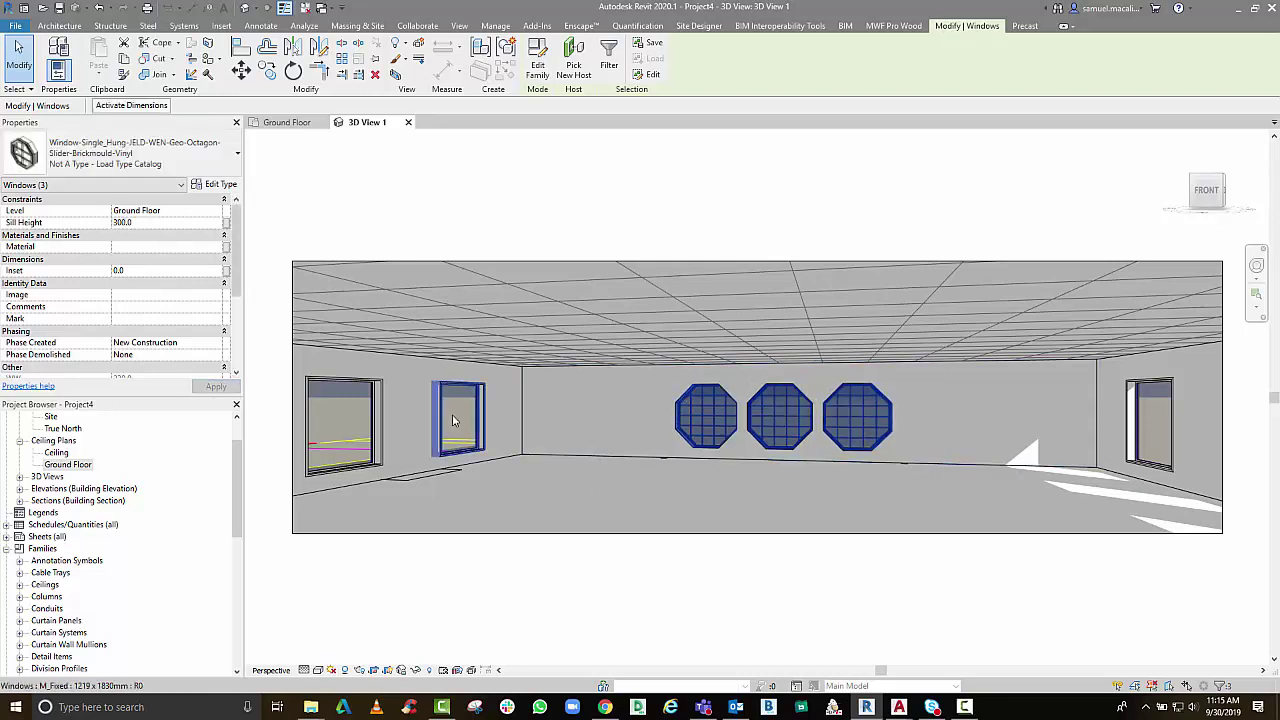
Select all six visible M_Fixed windows and set their sill height to 0
left_click(452, 420)
right_click(453, 419)
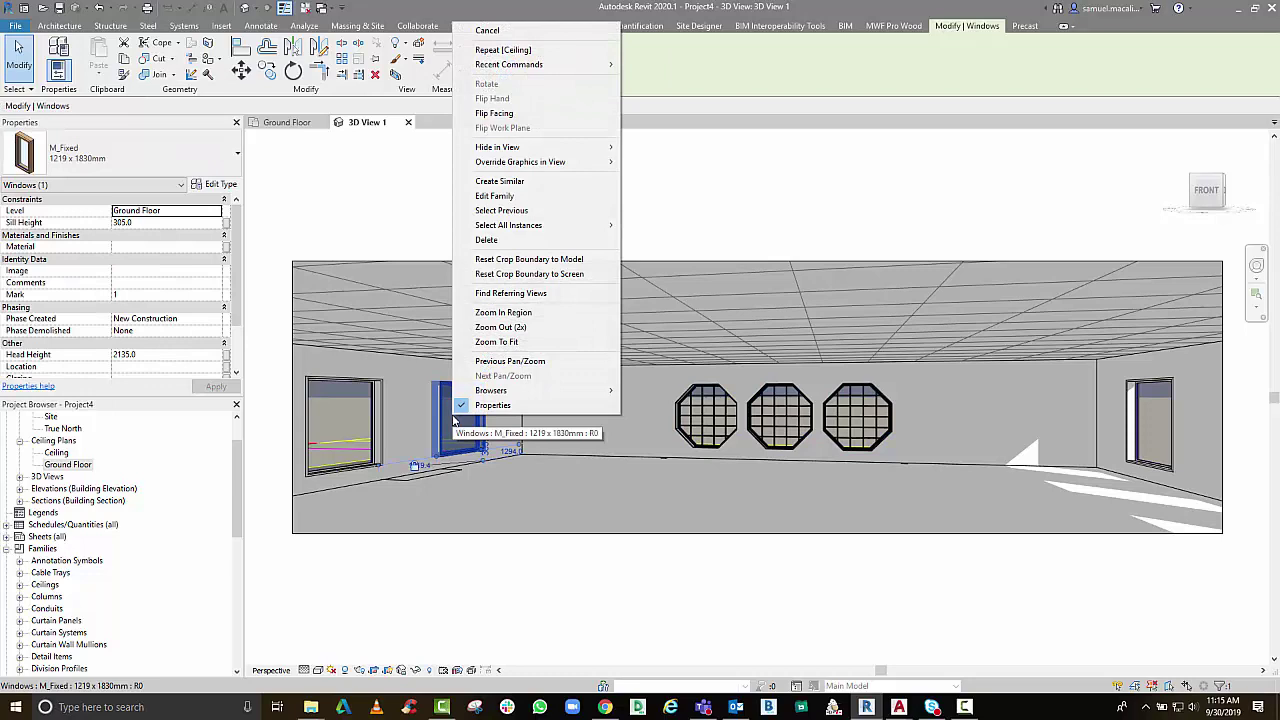
mouse_move(501, 232)
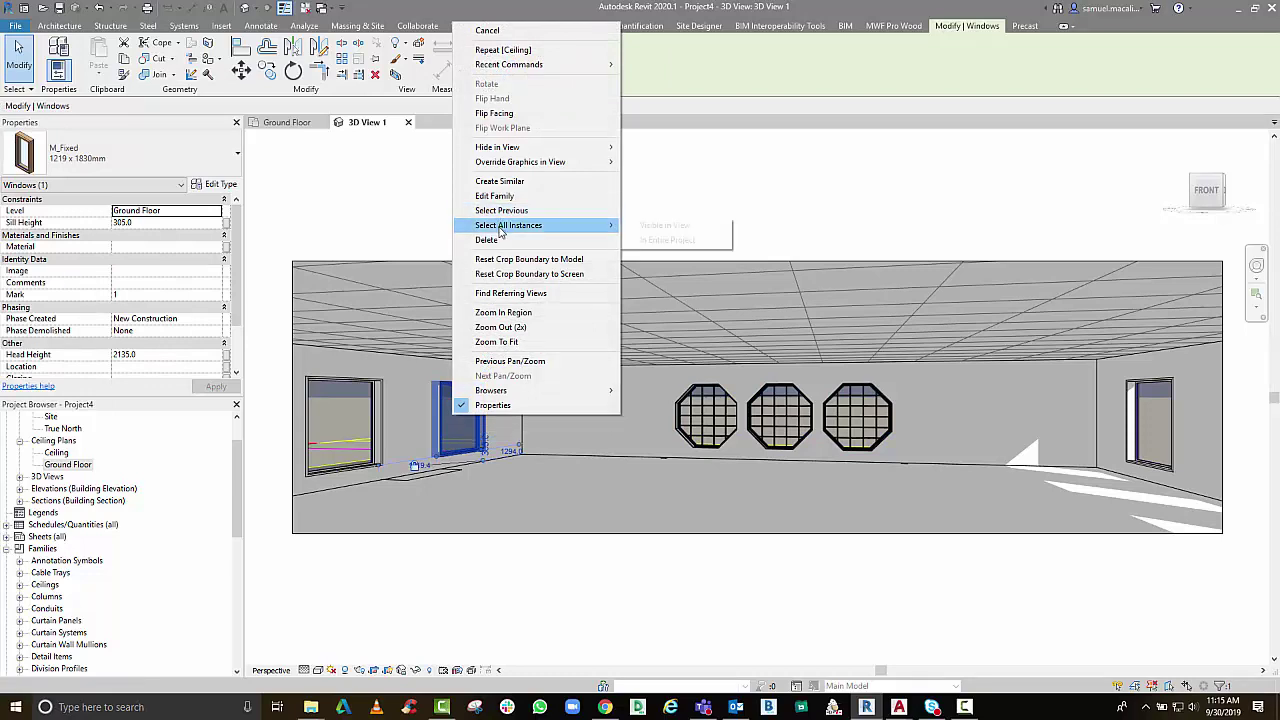
left_click(660, 240)
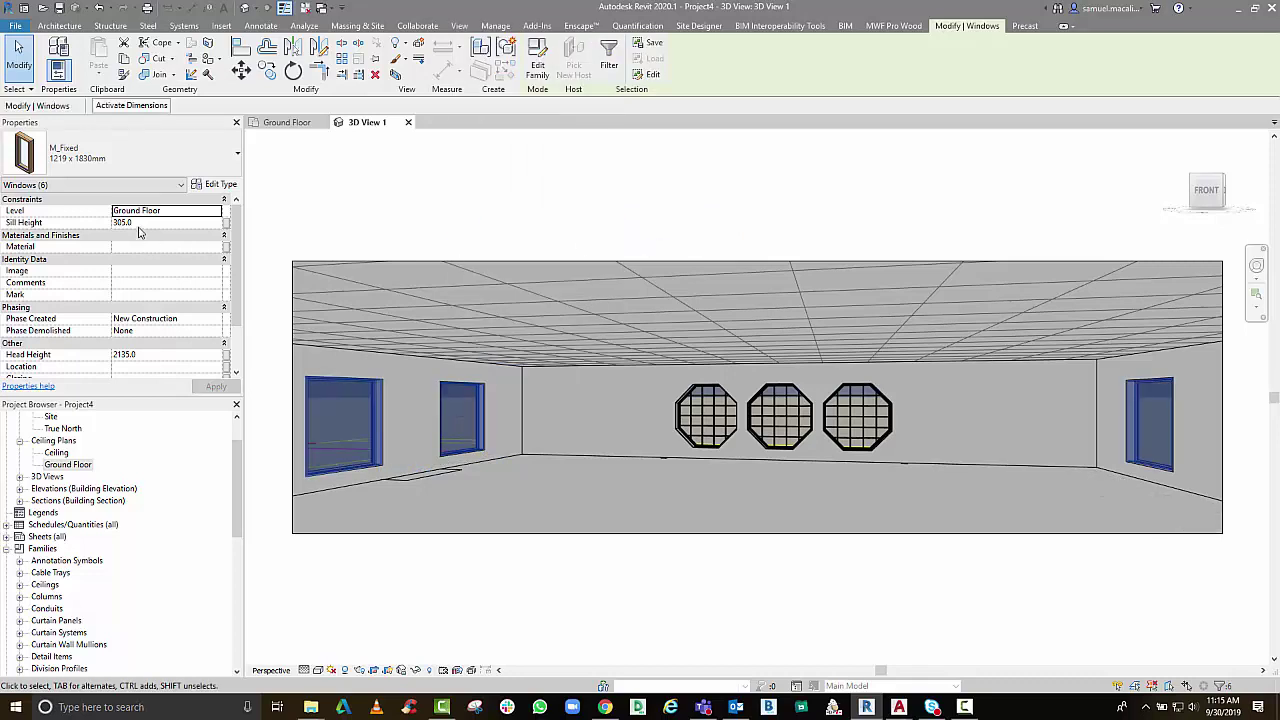
left_click(139, 229)
type("0")
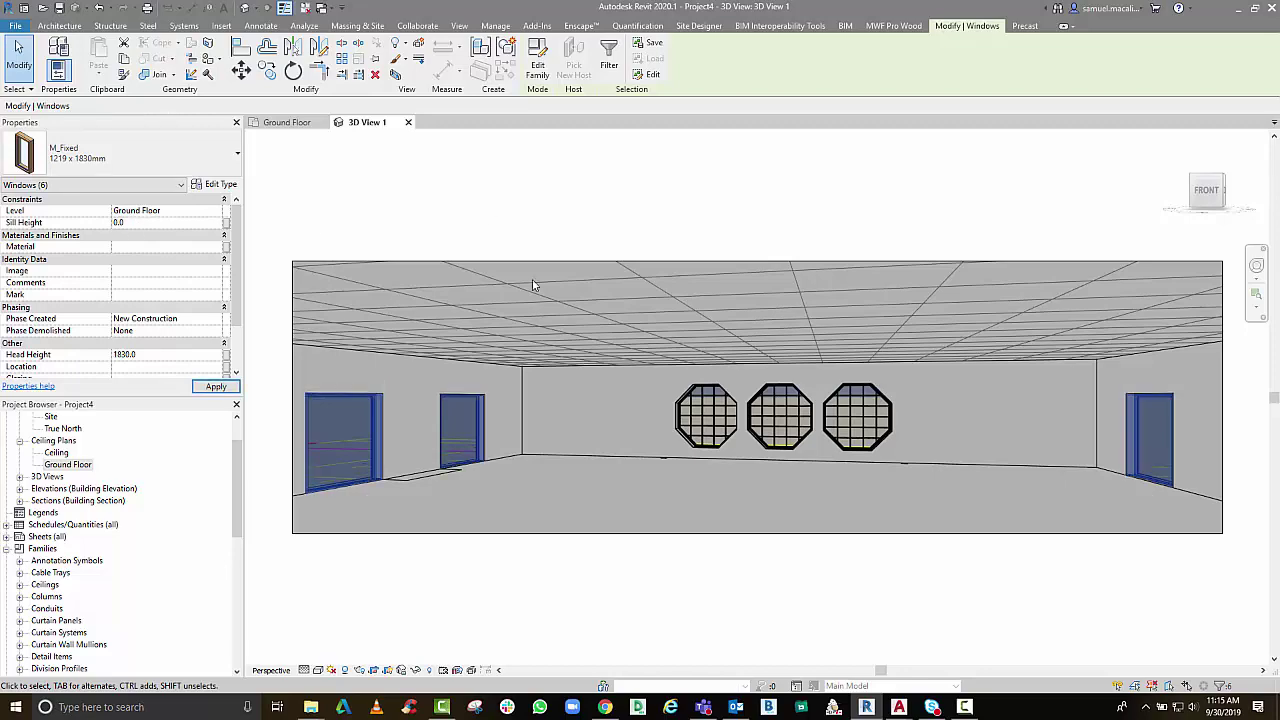
left_click(649, 224)
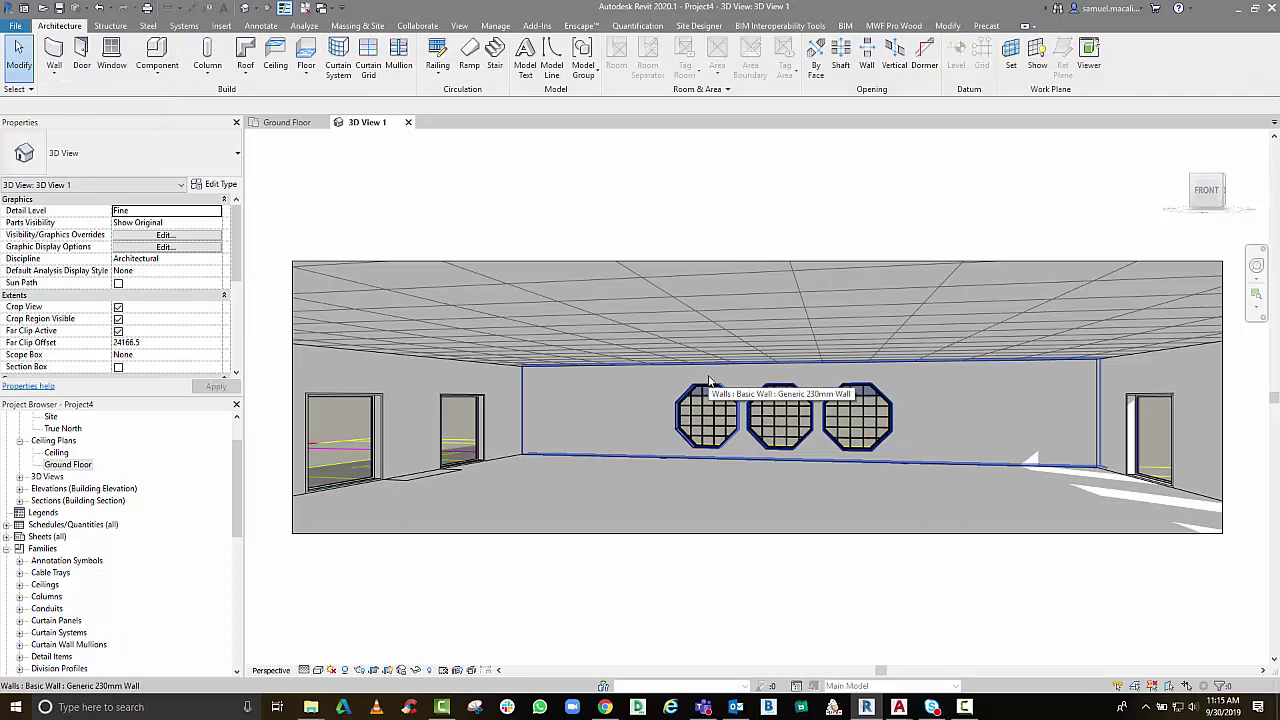
Select the camera in 3D View 1 and orbit around the window wall
left_click(287, 122)
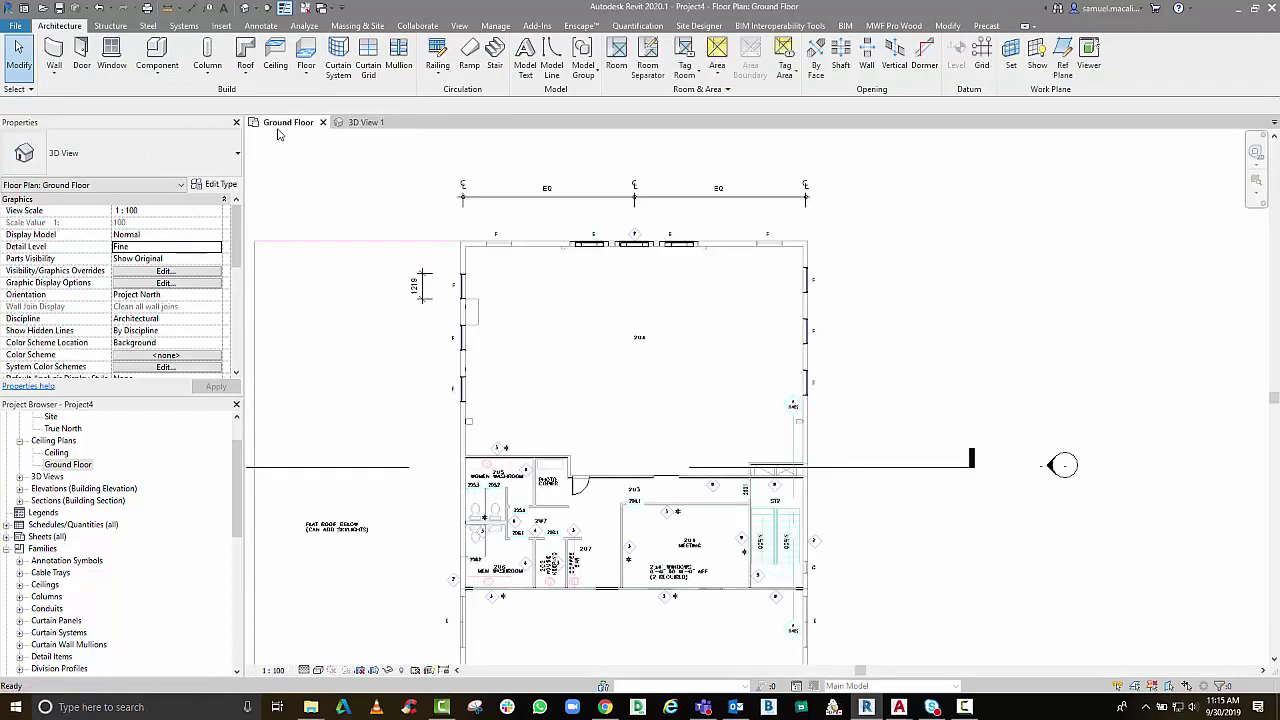
left_click(366, 122)
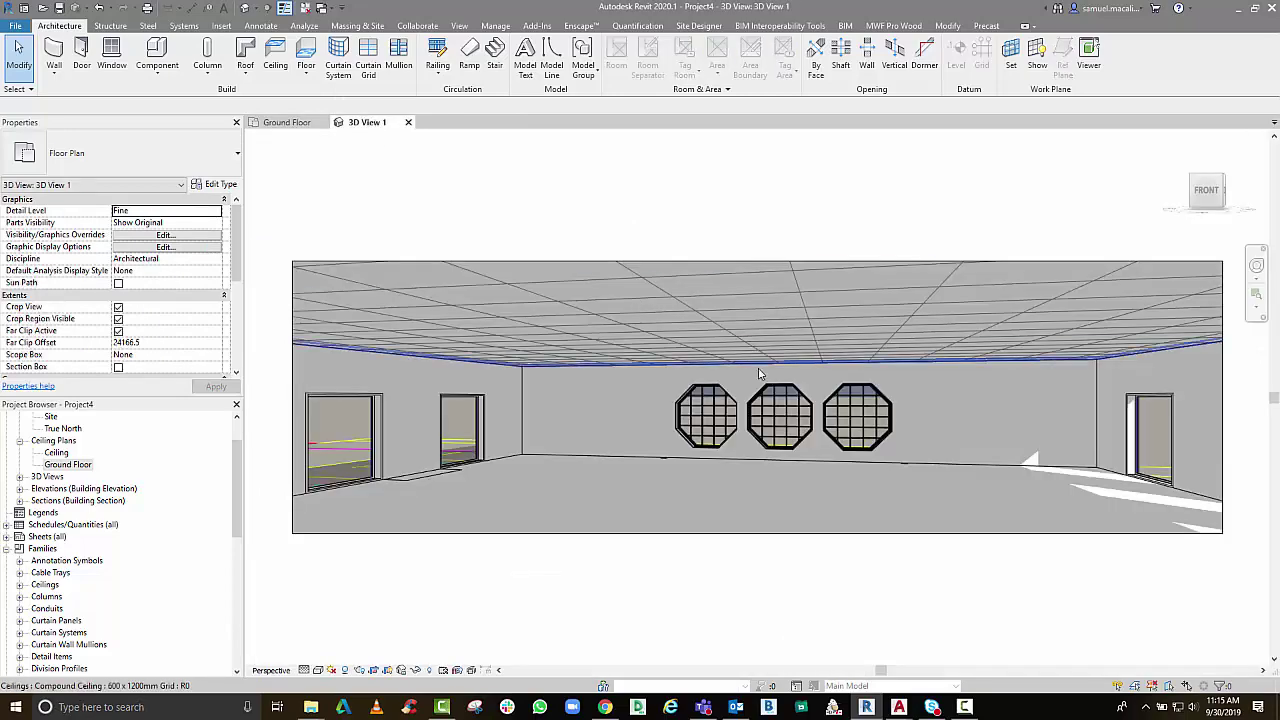
left_click(756, 534)
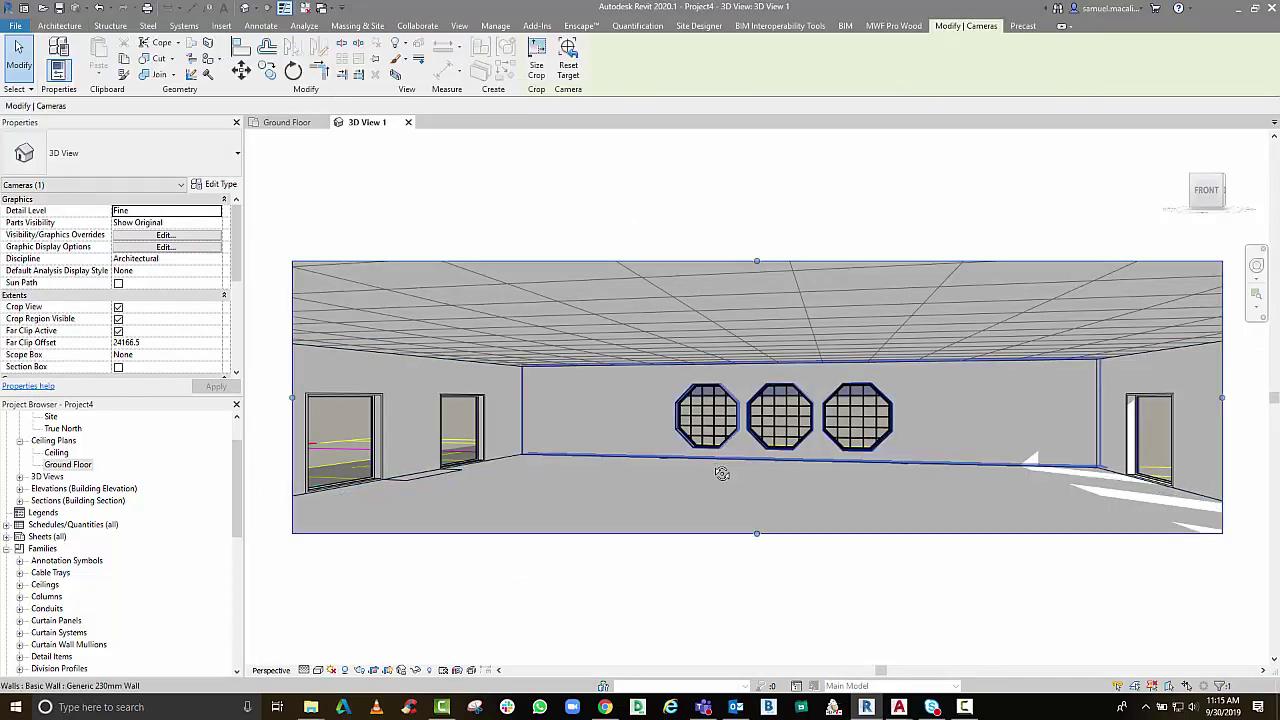
mouse_move(722, 473)
middle_mouse_down("shift")
mouse_move(680, 466)
mouse_move(654, 491)
mouse_move(670, 494)
middle_mouse_up("shift")
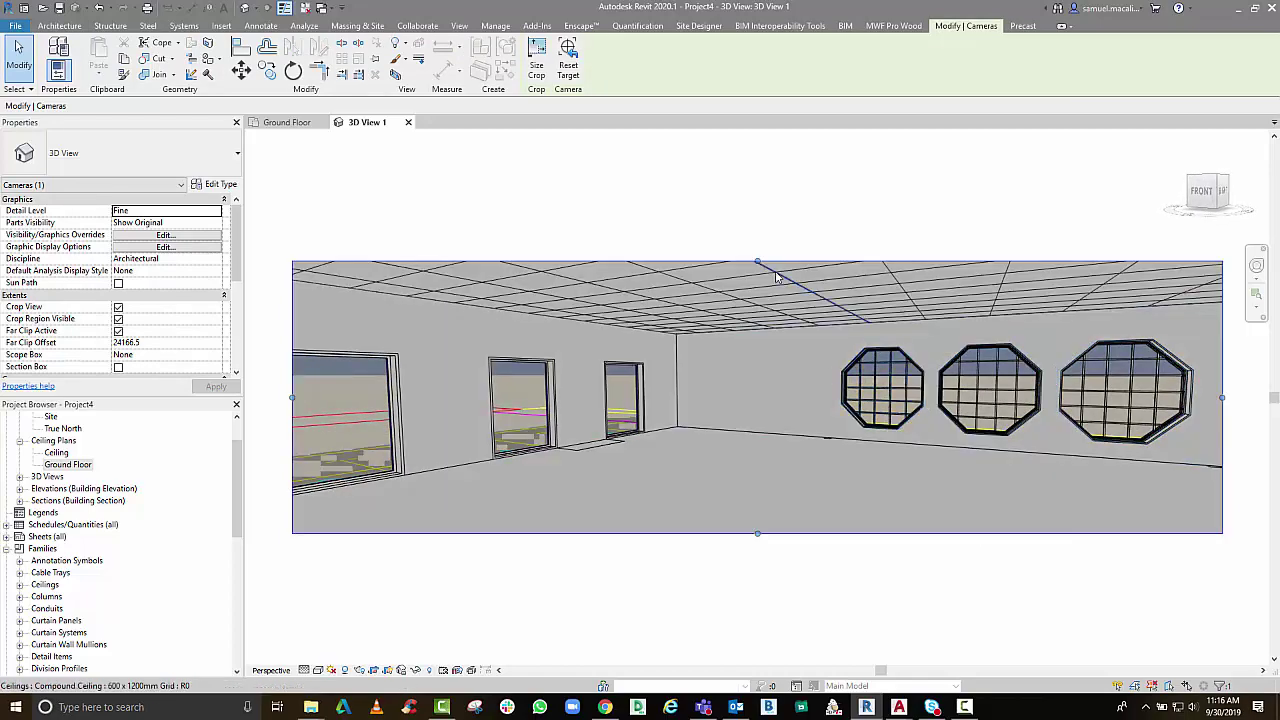
key("Escape")
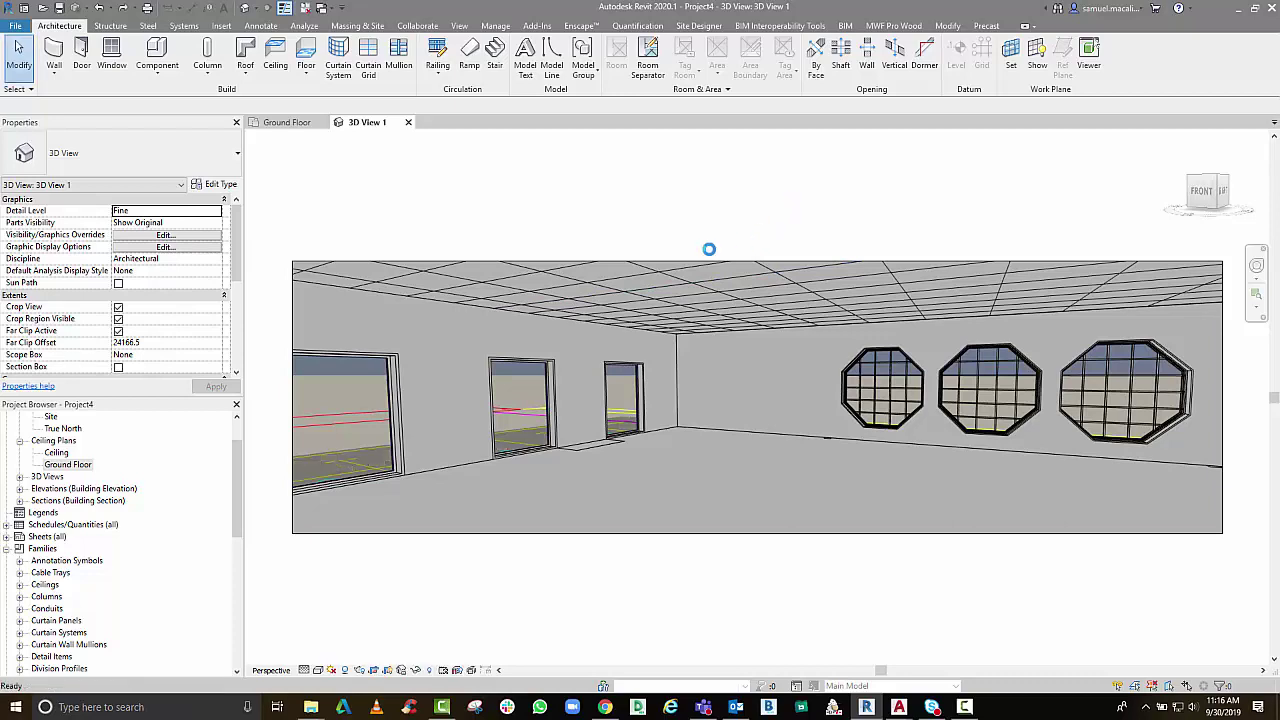
Close the 3D View 1 camera view and open the default {3D} view
left_click(407, 123)
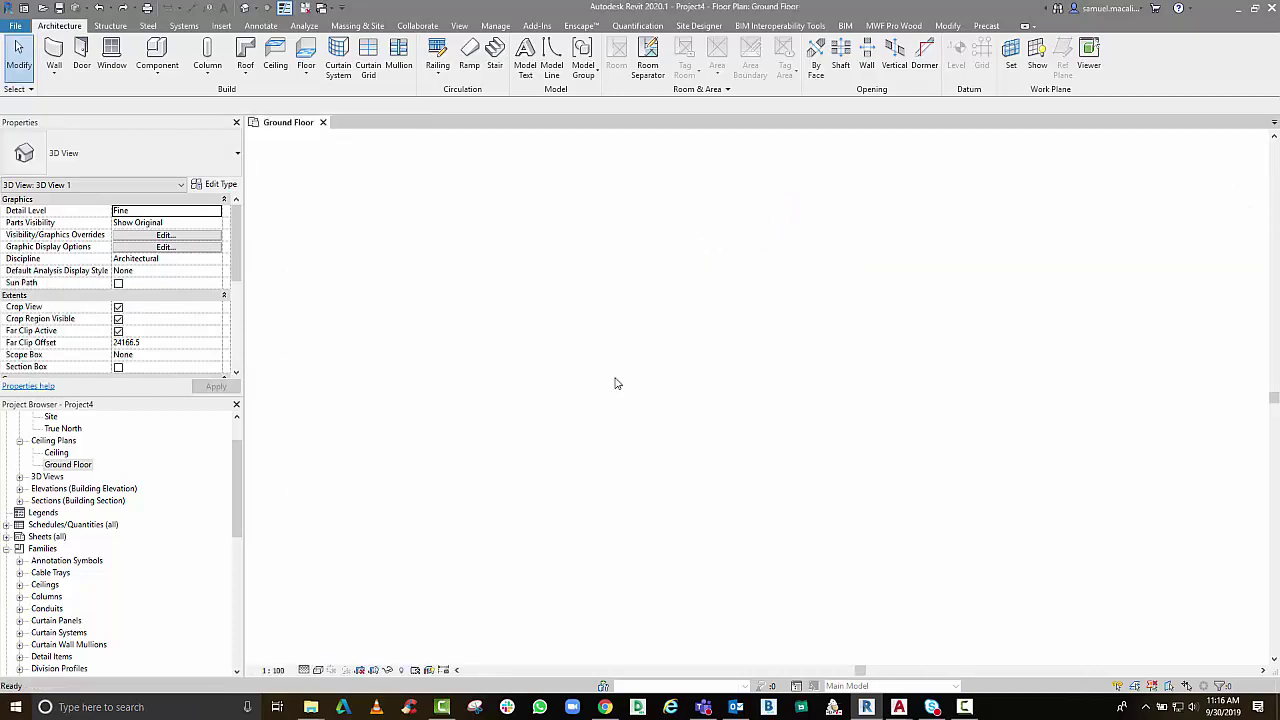
left_click(985, 677)
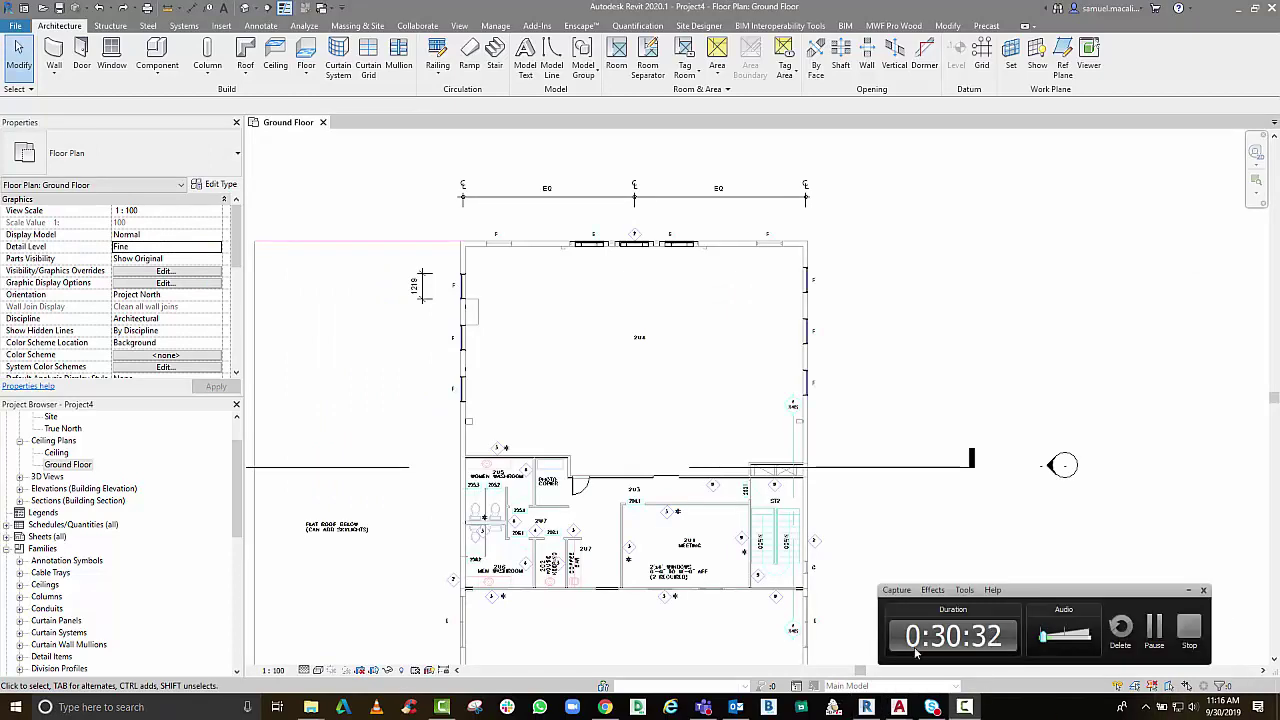
left_click(1187, 592)
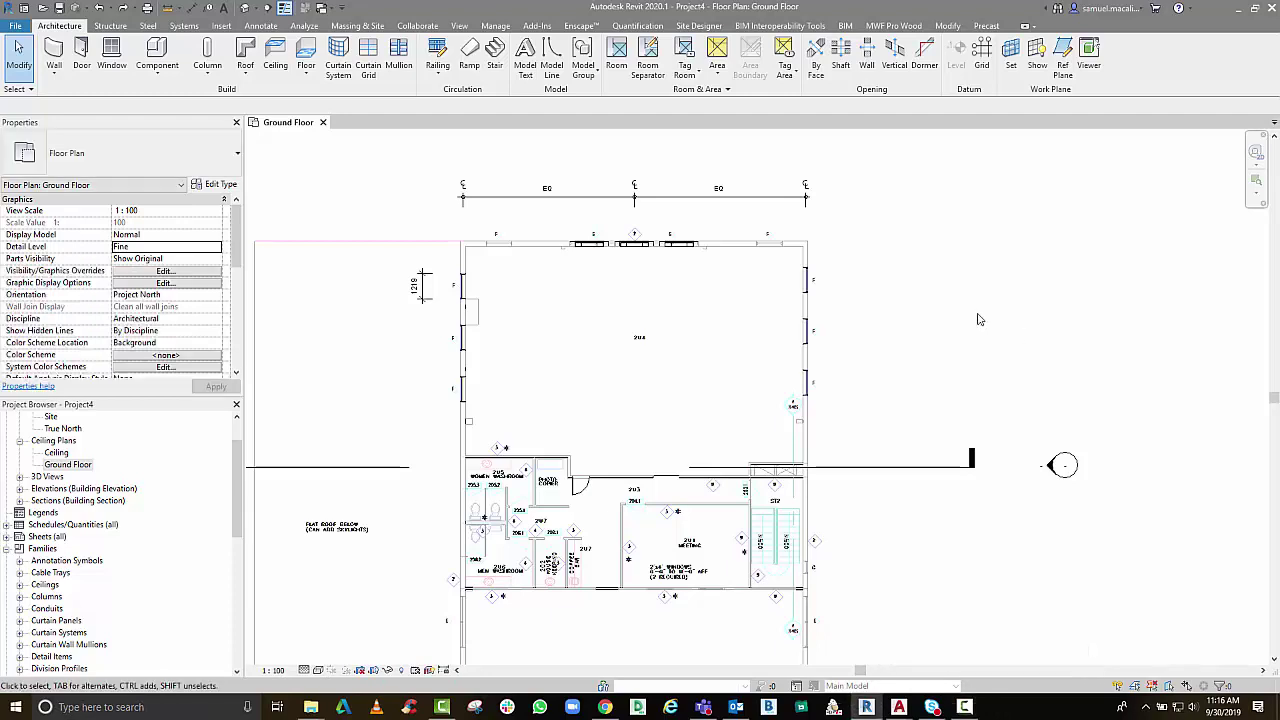
left_click(248, 8)
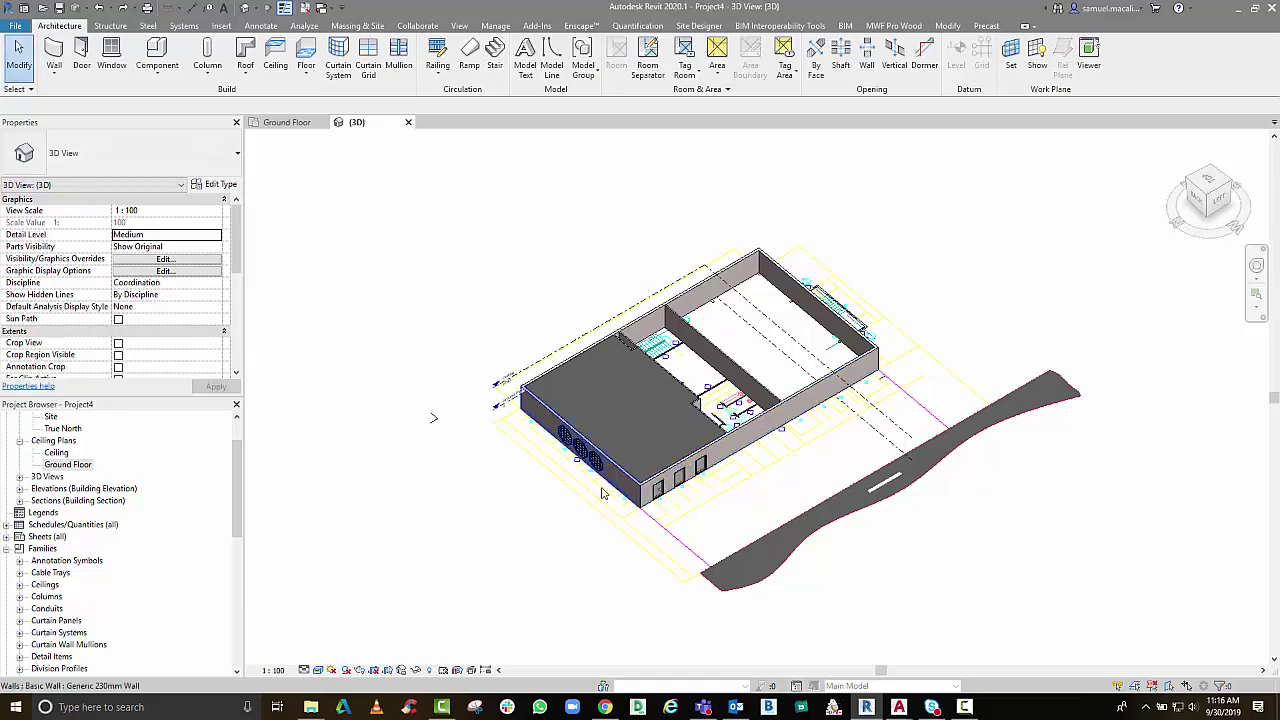
Orbit the {3D} view toward the windowed wall, return to Ground Floor, then bring up BIMobject
middle_click_drag(686, 465, 430, 230, "shift")
scroll(670, 480, "up", 5)
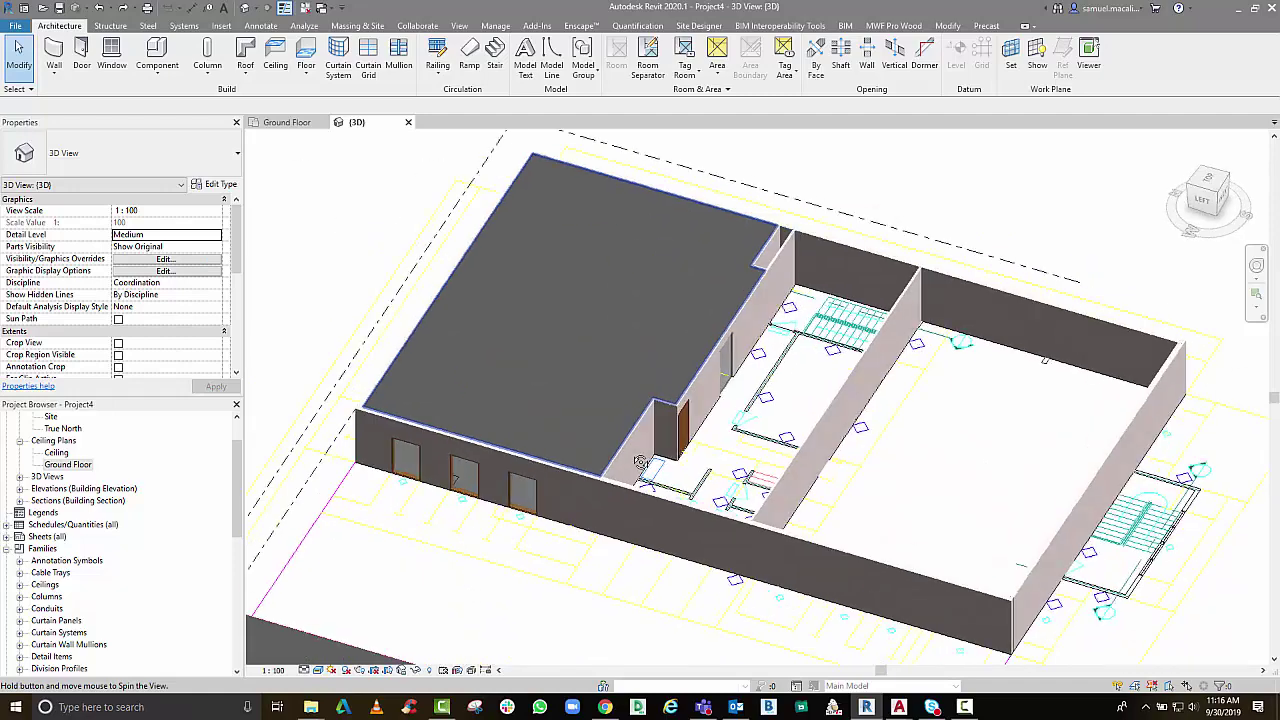
left_click(288, 122)
middle_click_drag(637, 413, 643, 438)
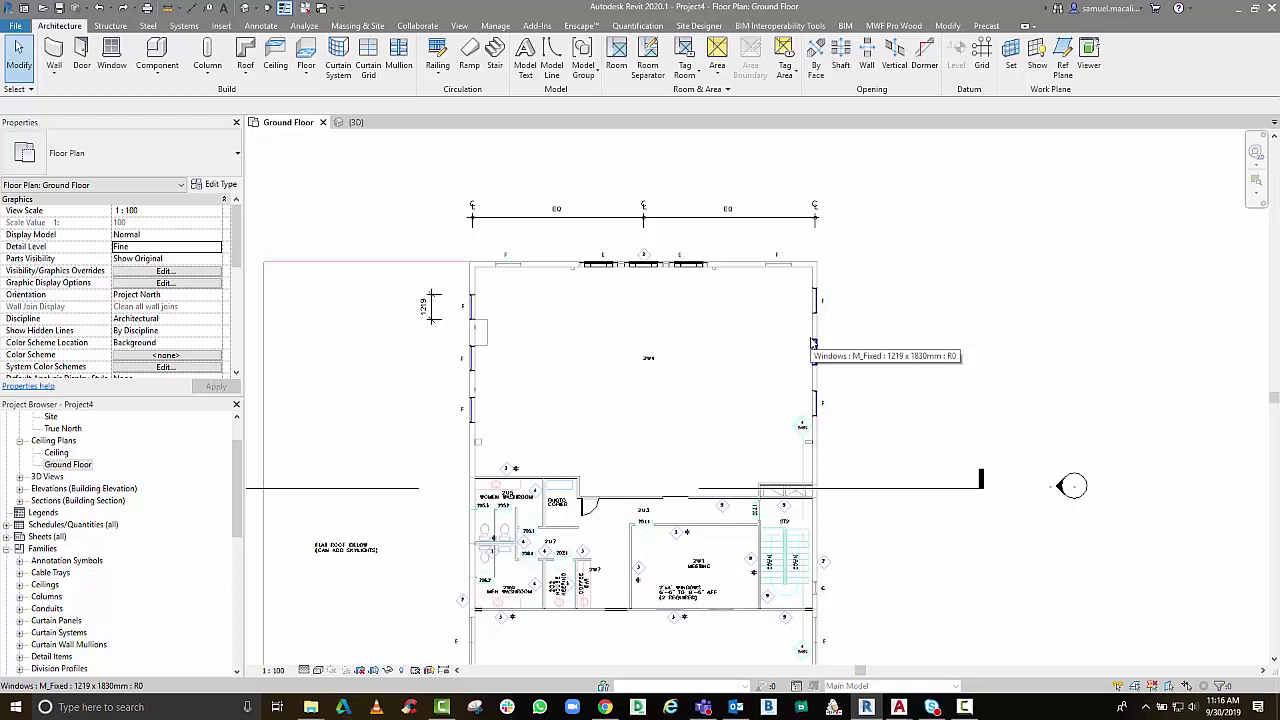
mouse_move(734, 697)
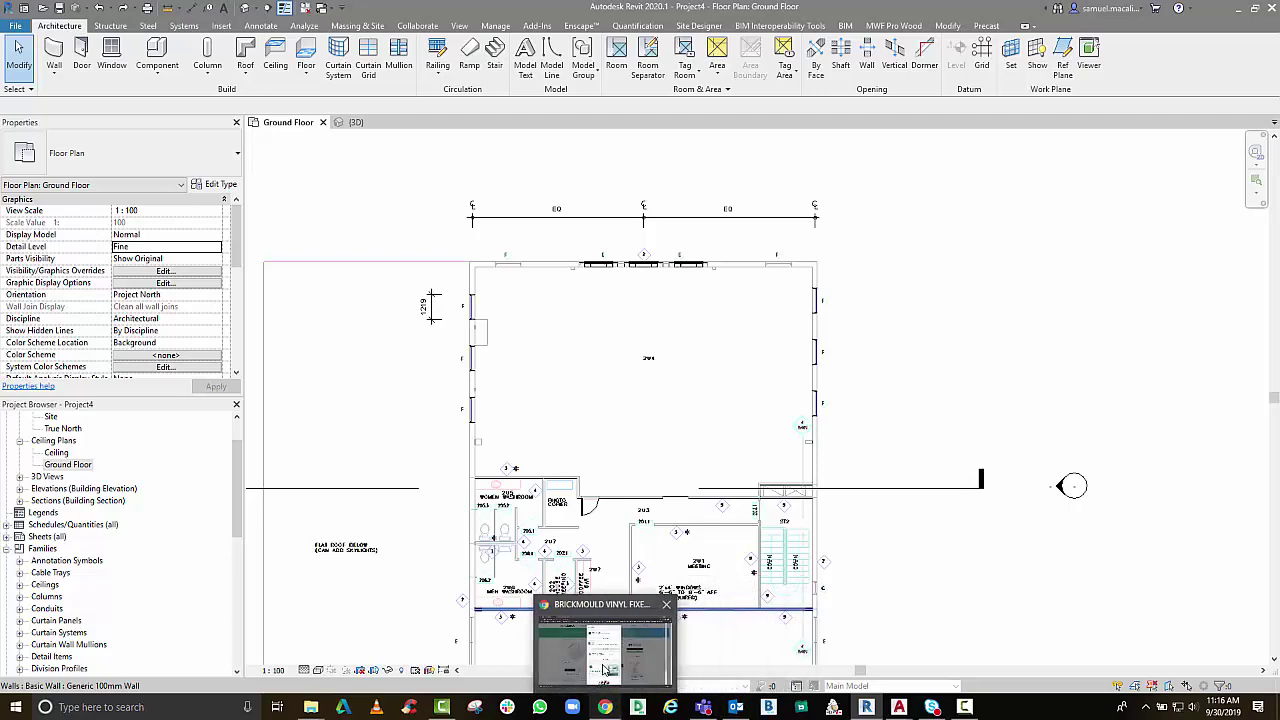
left_click(580, 645)
Search BIMobject for 'furniture'
left_click(780, 105)
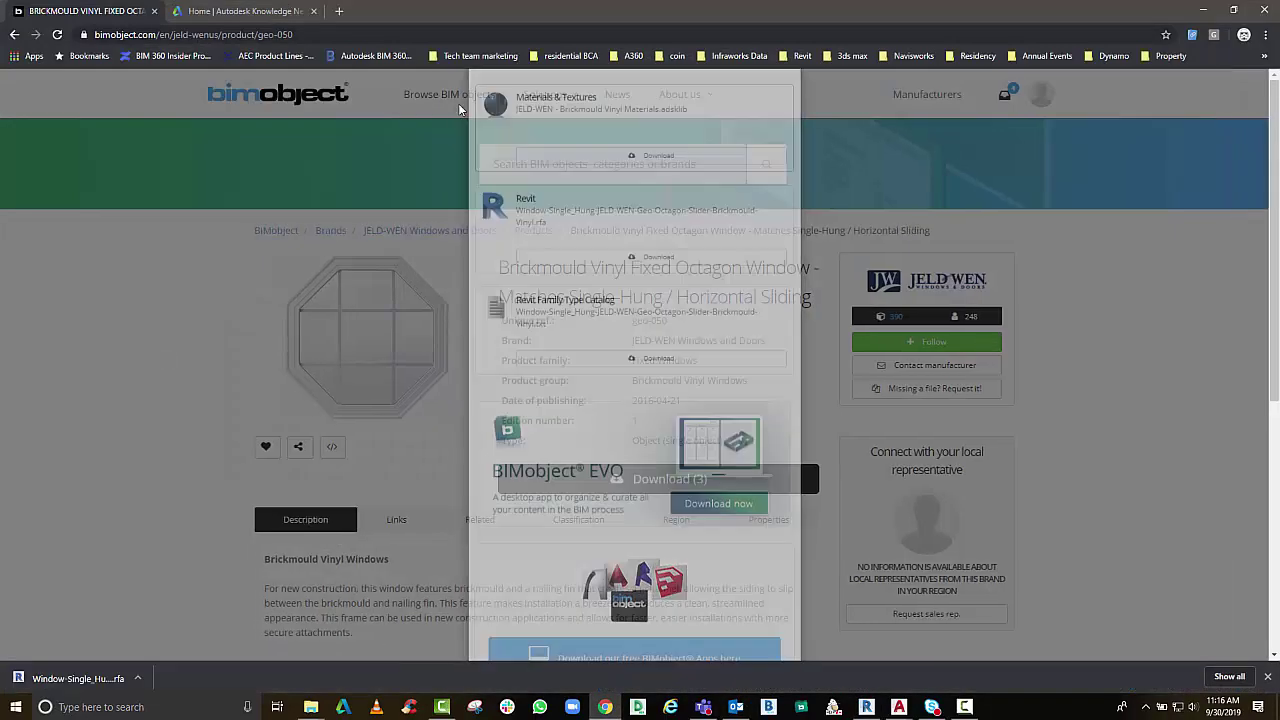
left_click(550, 172)
type("fu")
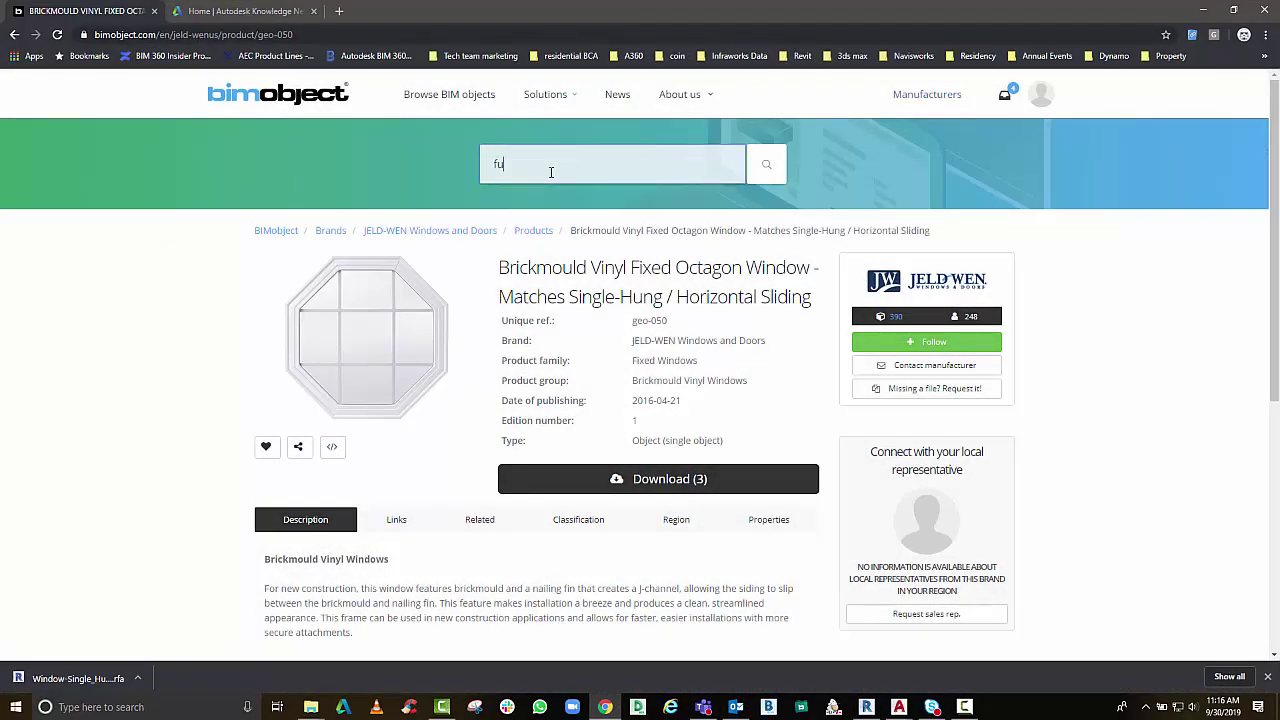
type("rniture")
key("Return")
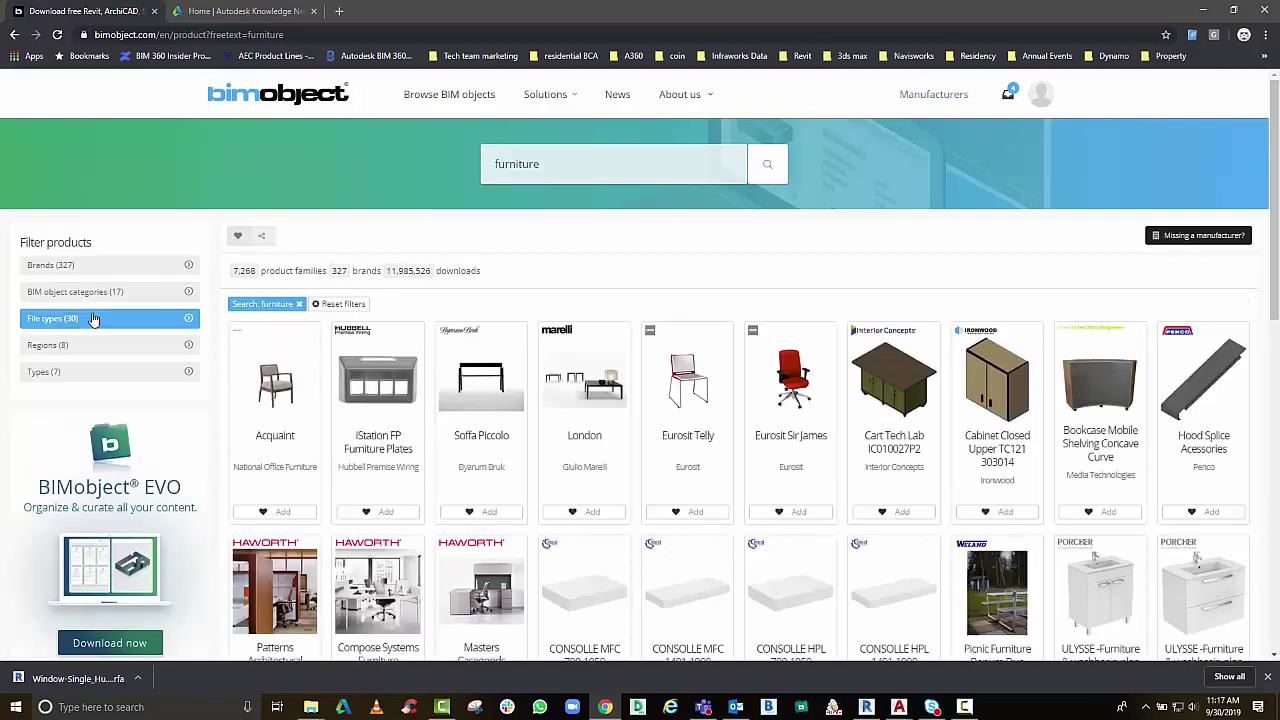
scroll(262, 517, "down", 2)
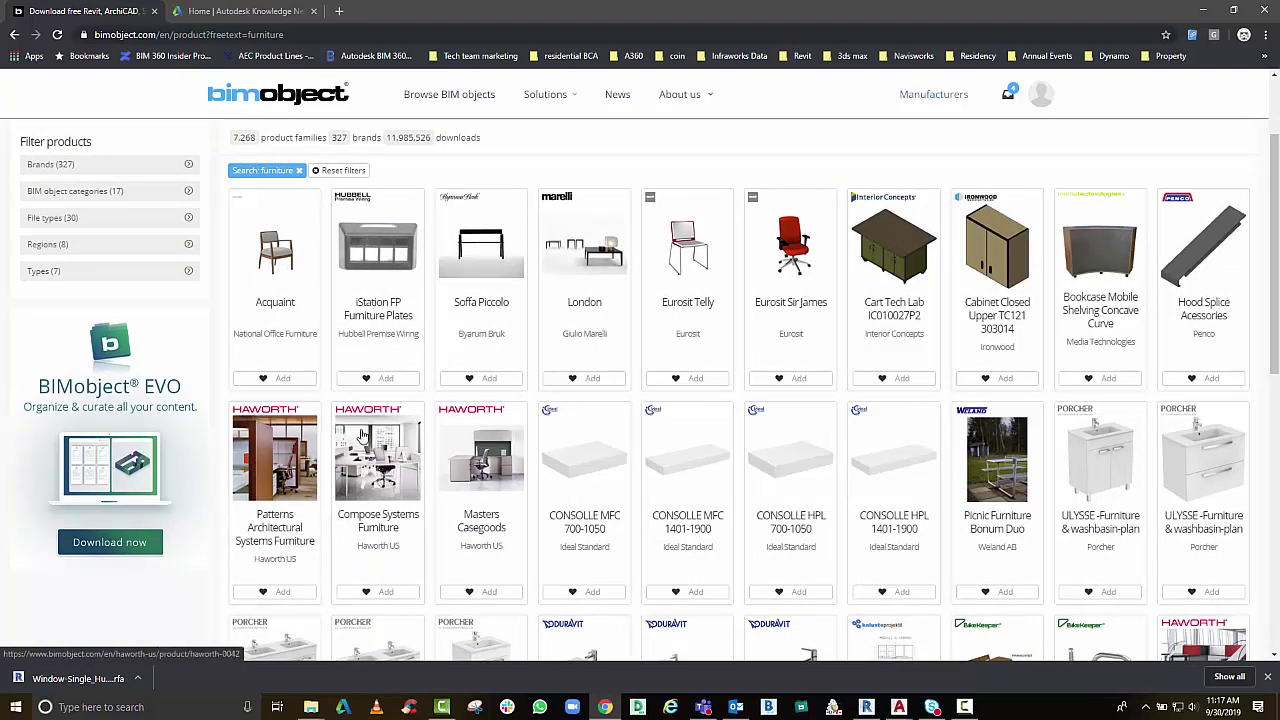
Open the Haworth Compose Systems Furniture product page and scroll through it
left_click(363, 436)
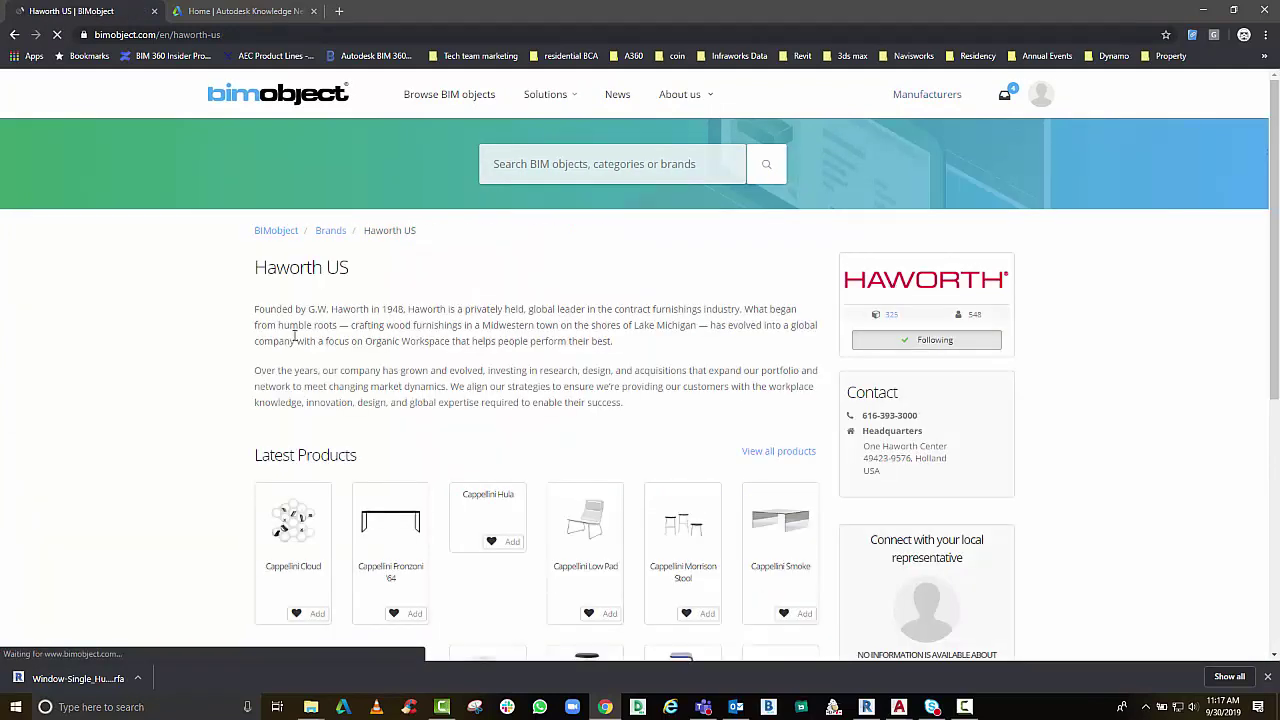
scroll(294, 336, "down", 3)
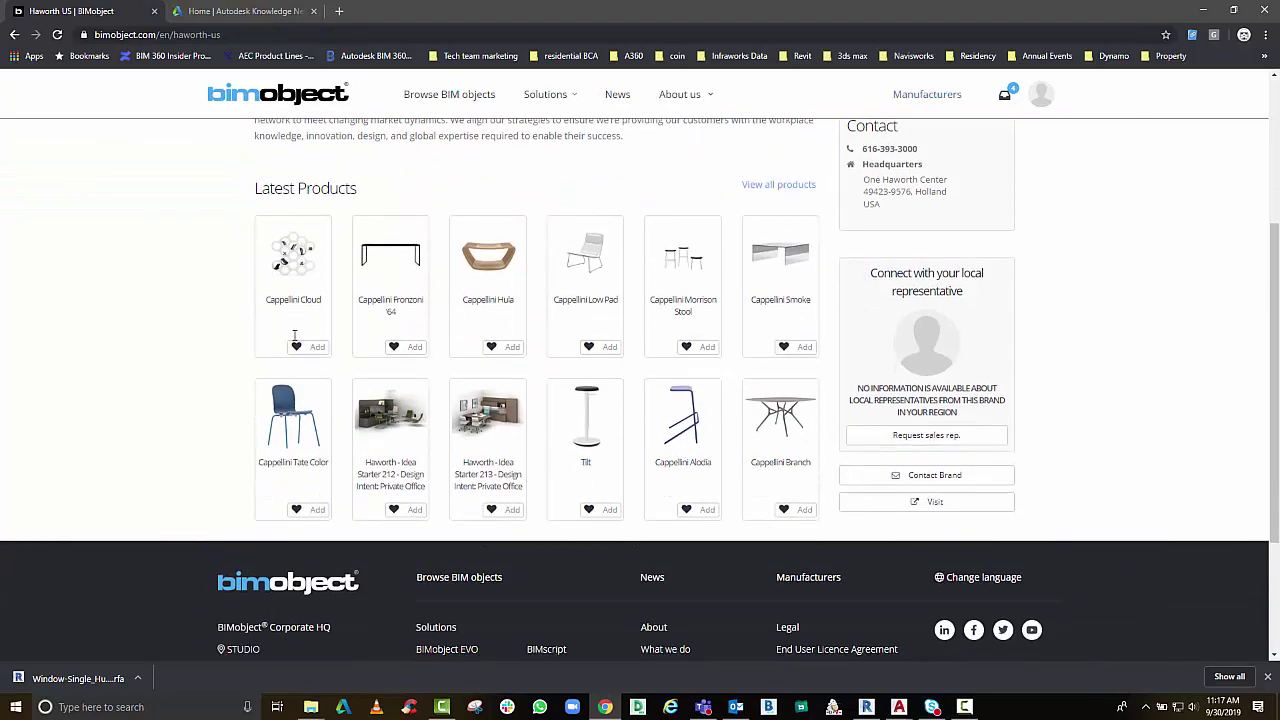
scroll(294, 336, "down", 2)
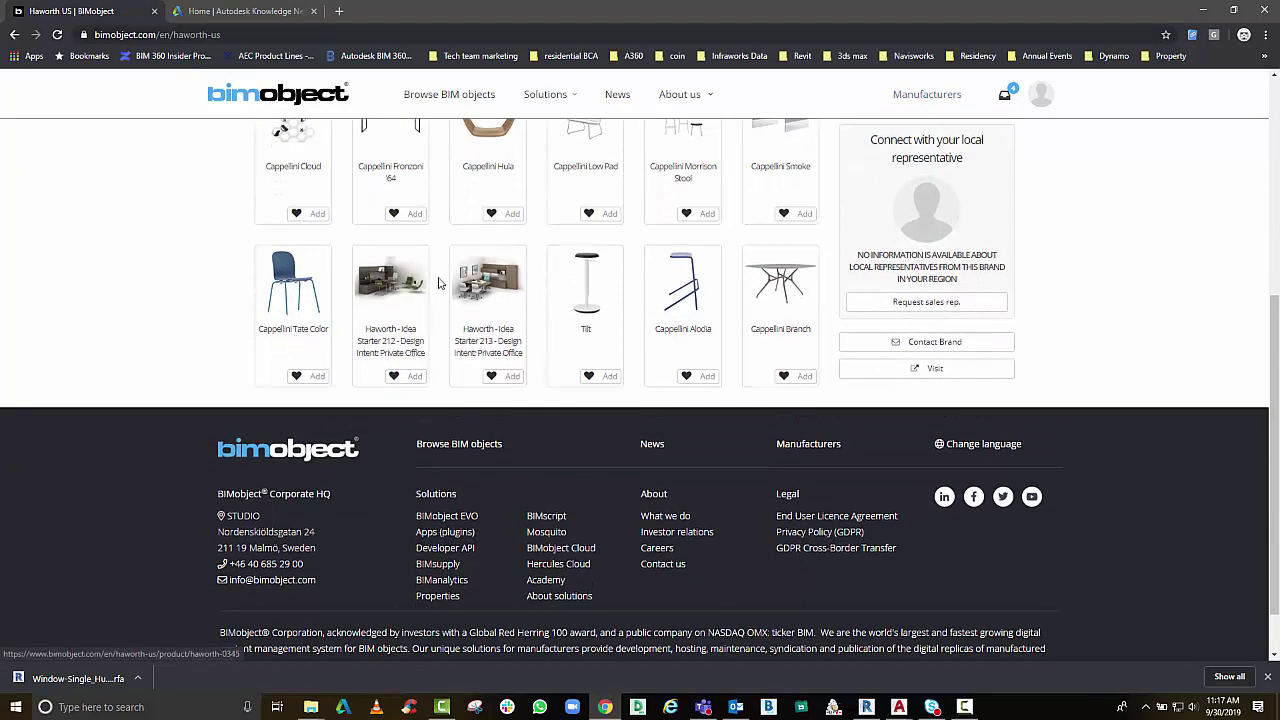
scroll(410, 286, "down", 1)
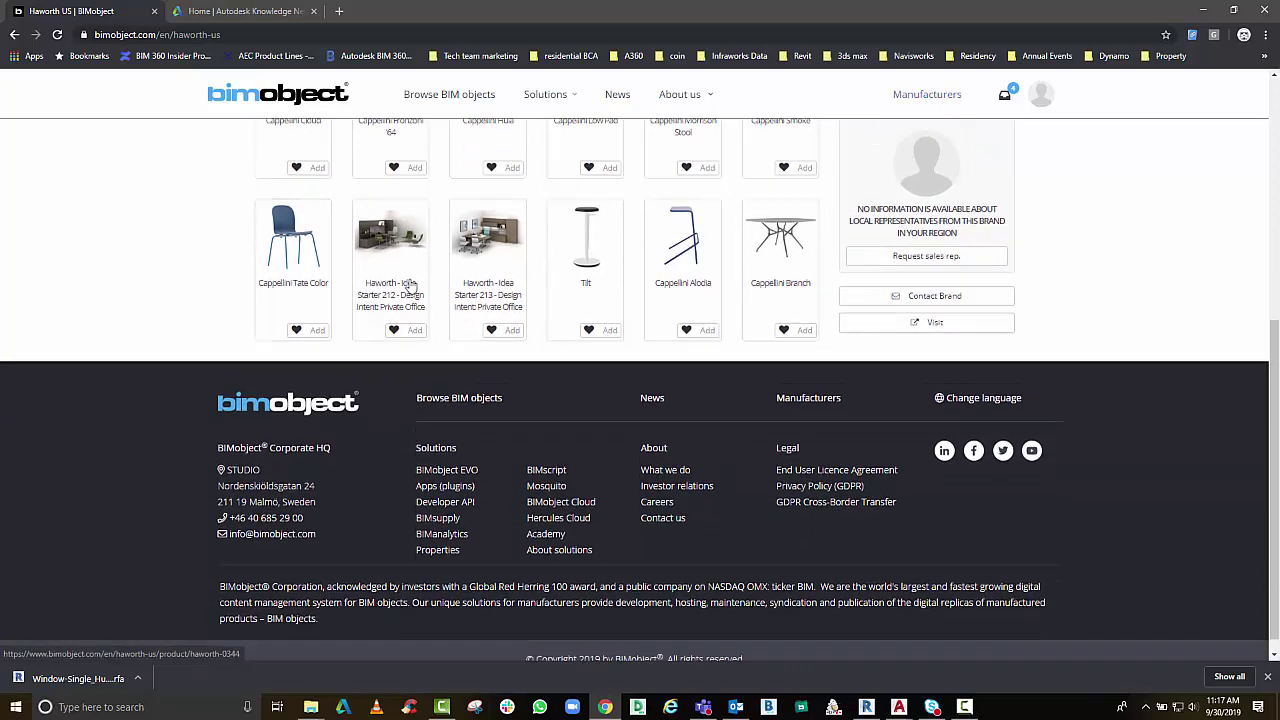
scroll(410, 286, "up", 5)
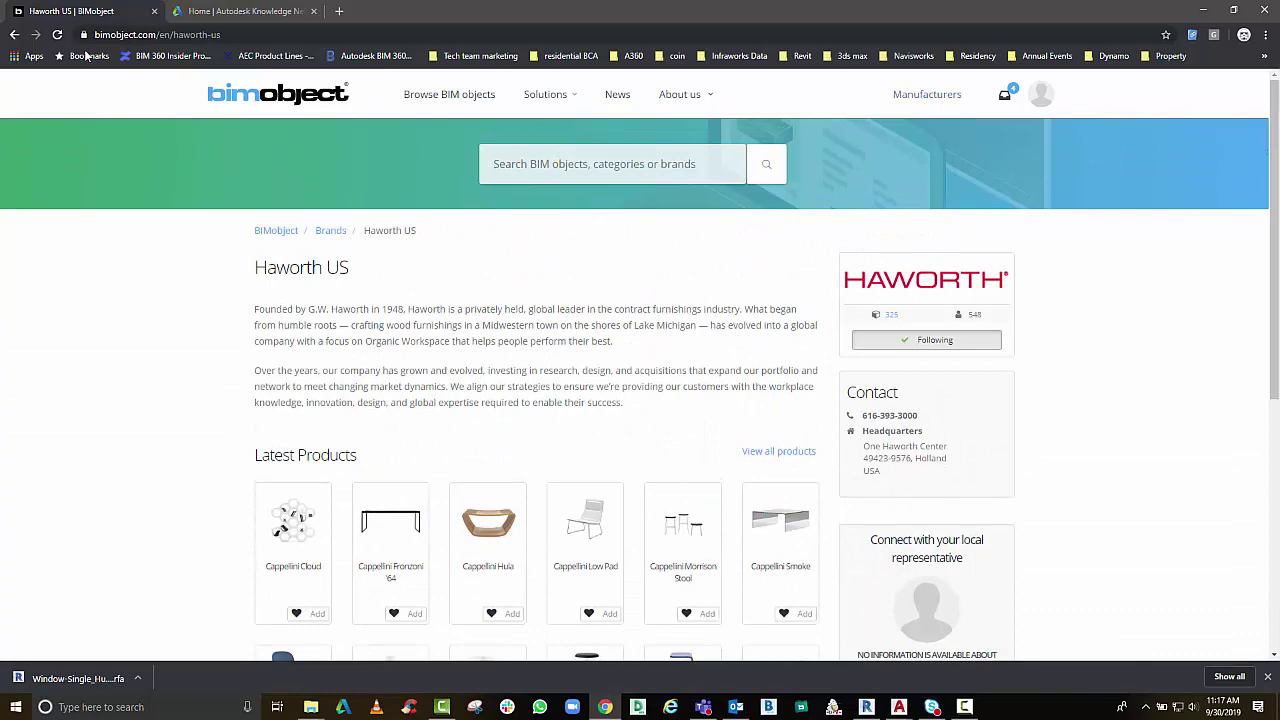
left_click(15, 35)
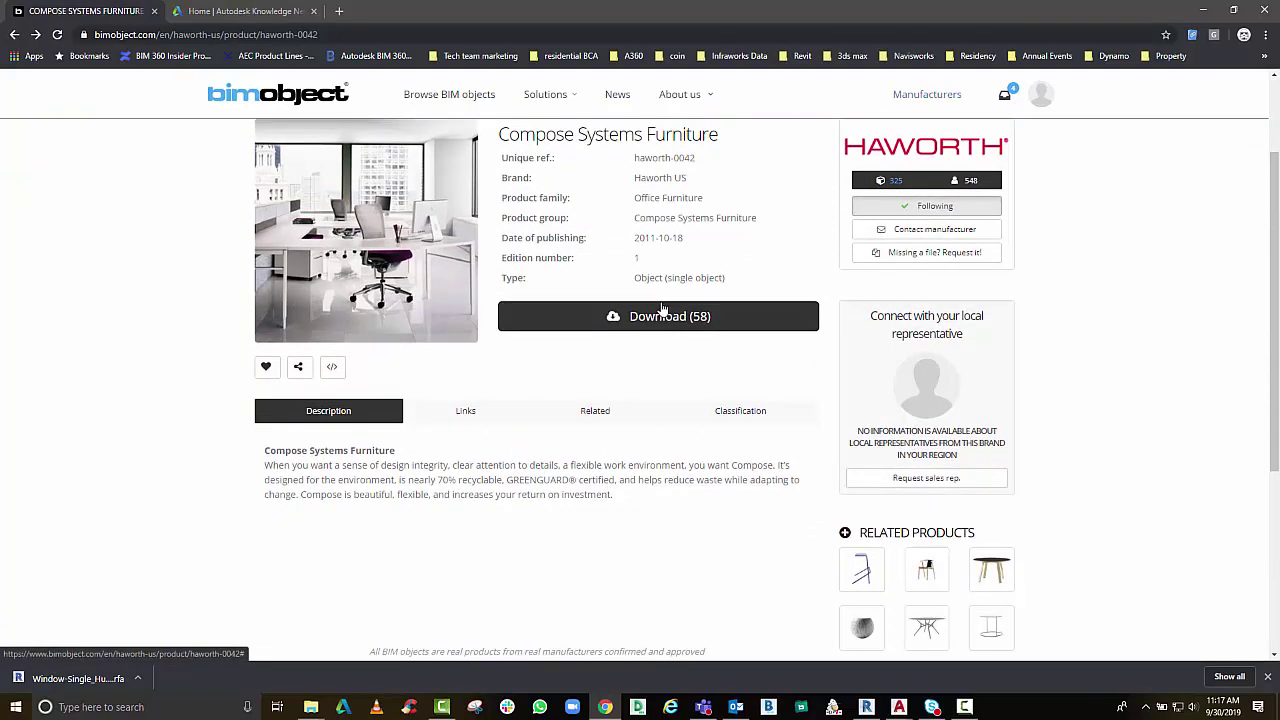
Browse its 58 downloadable files: PDFs, Revit families and type catalogs
left_click(660, 318)
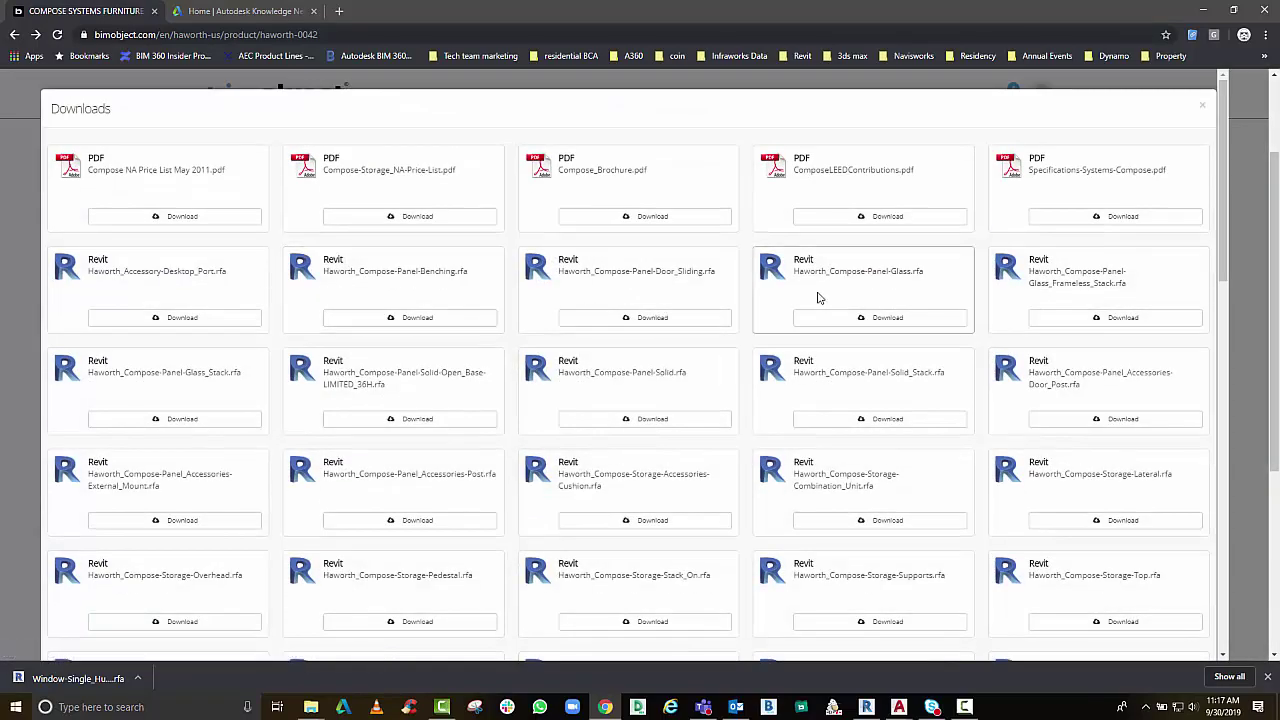
scroll(817, 297, "down", 5)
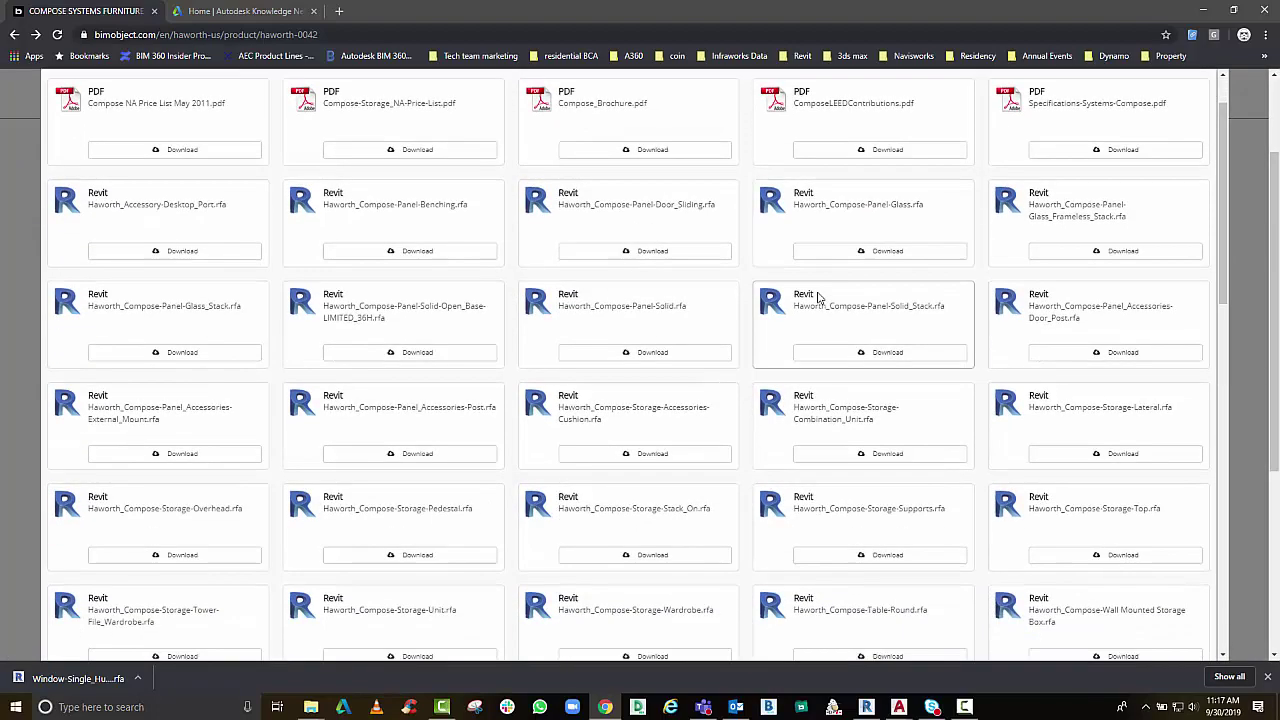
scroll(817, 297, "down", 2)
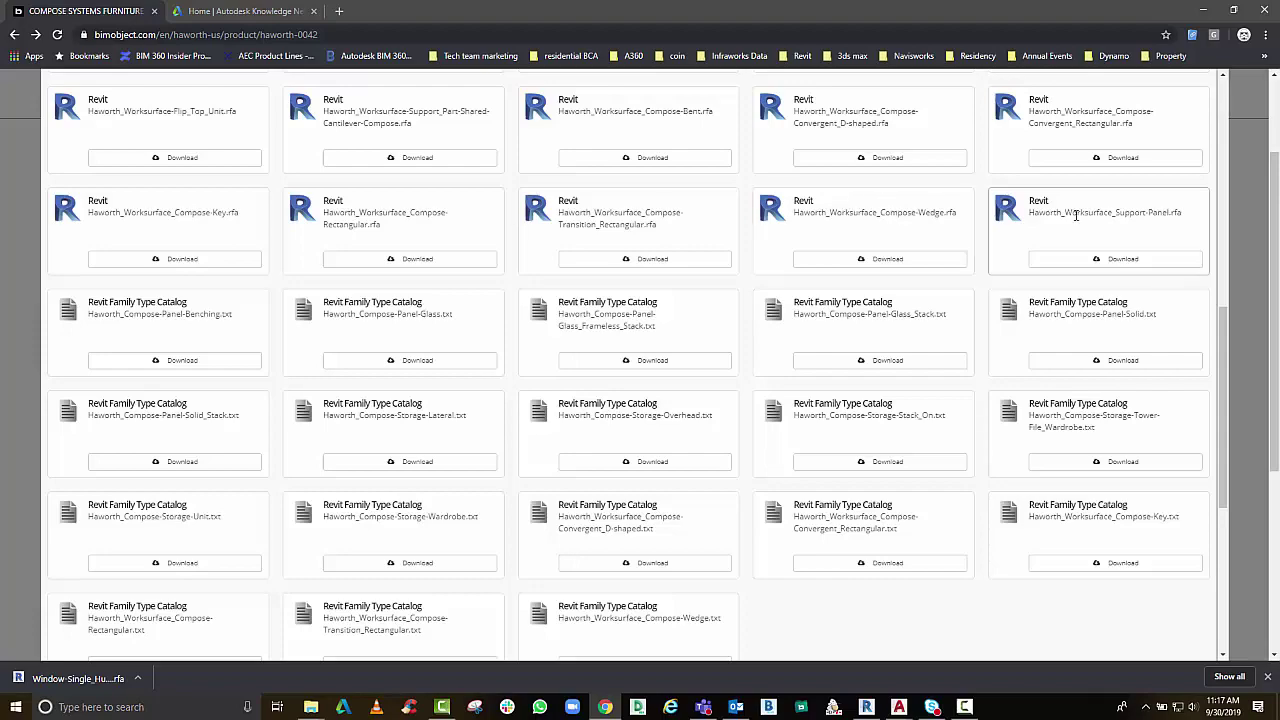
scroll(689, 266, "up", 6)
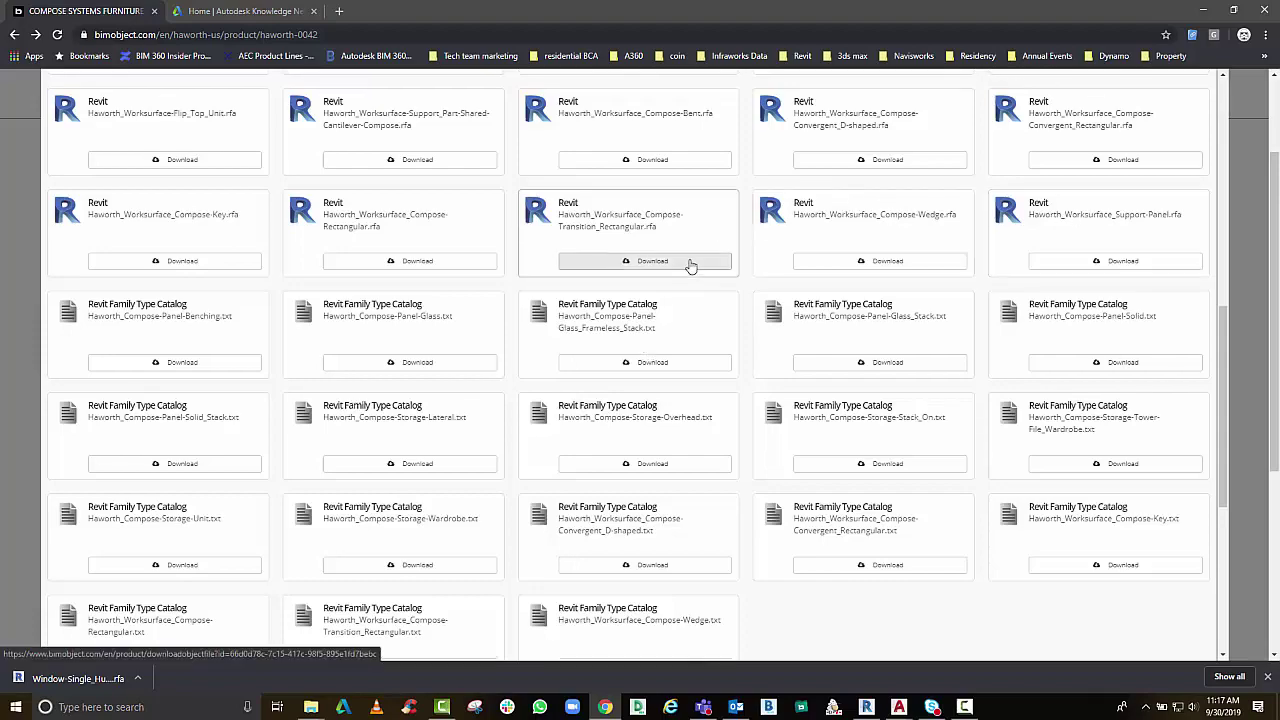
scroll(689, 266, "up", 1)
Close the downloads list and run a new BIMobject search for 'office'
left_click(1203, 108)
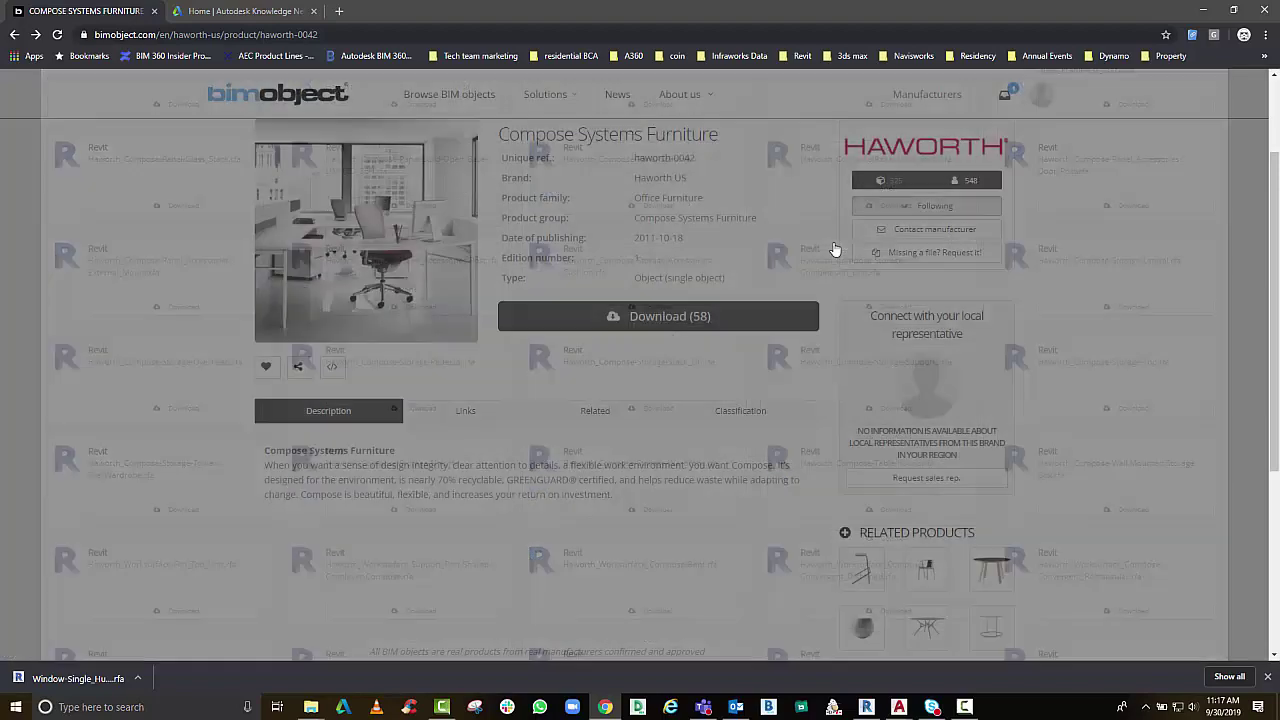
scroll(544, 185, "up", 2)
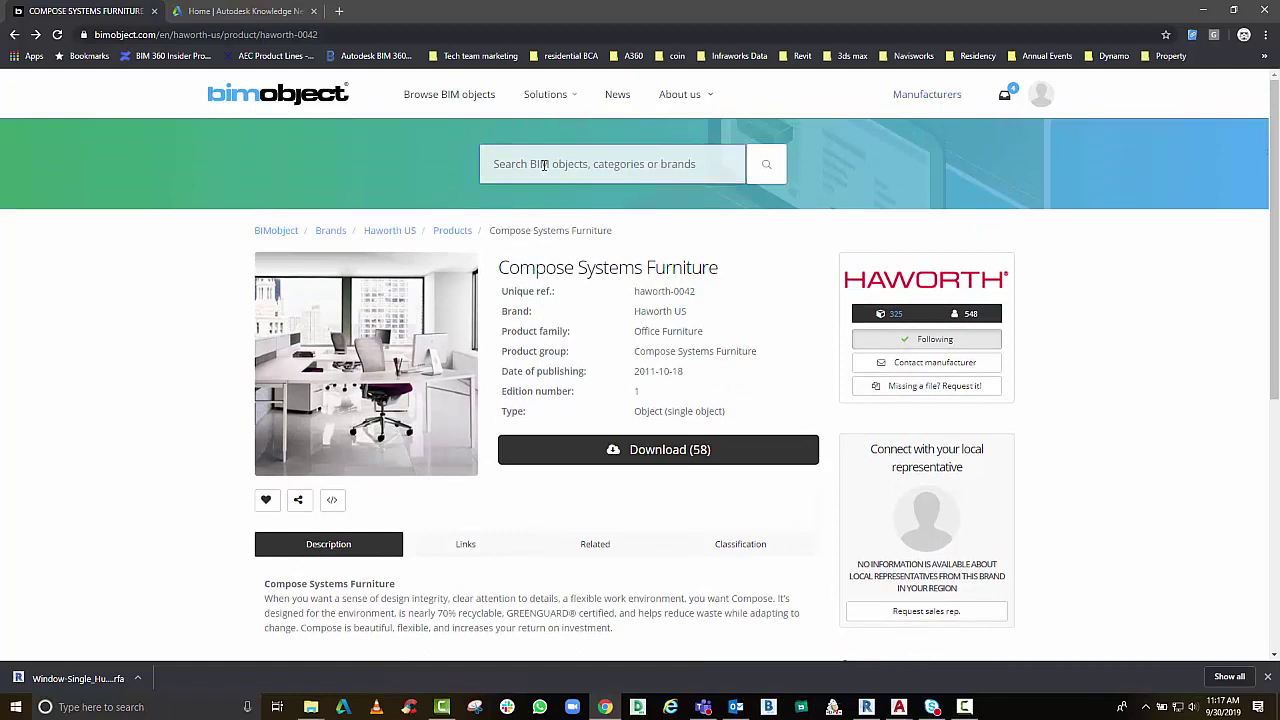
type("furniti")
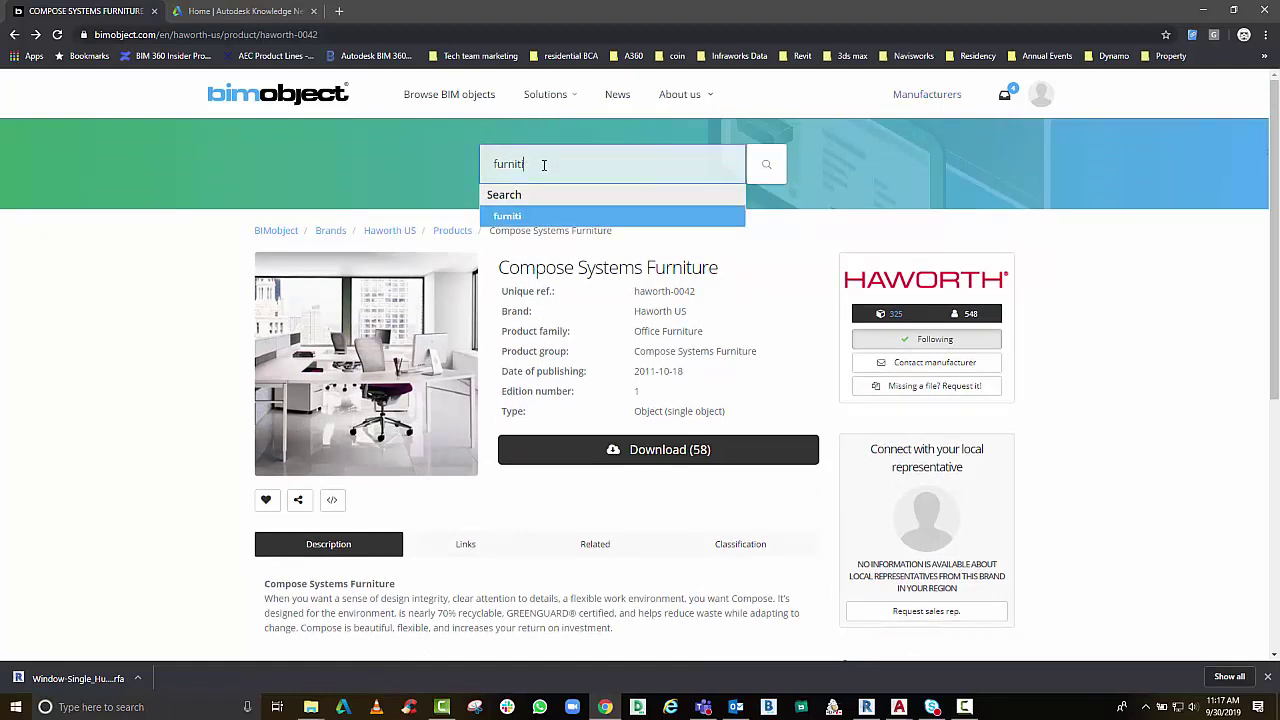
key("BackSpace")
key("BackSpace")
key("BackSpace")
key("BackSpace")
key("BackSpace")
key("BackSpace")
key("BackSpace")
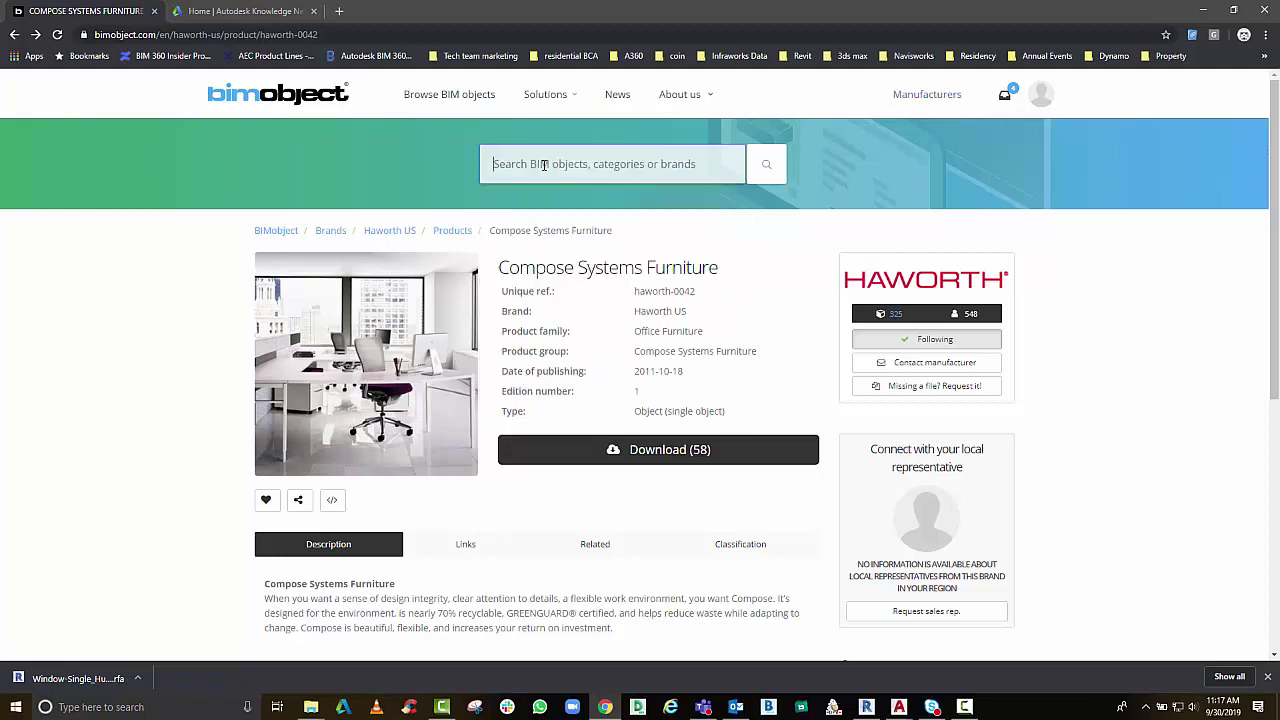
type("office")
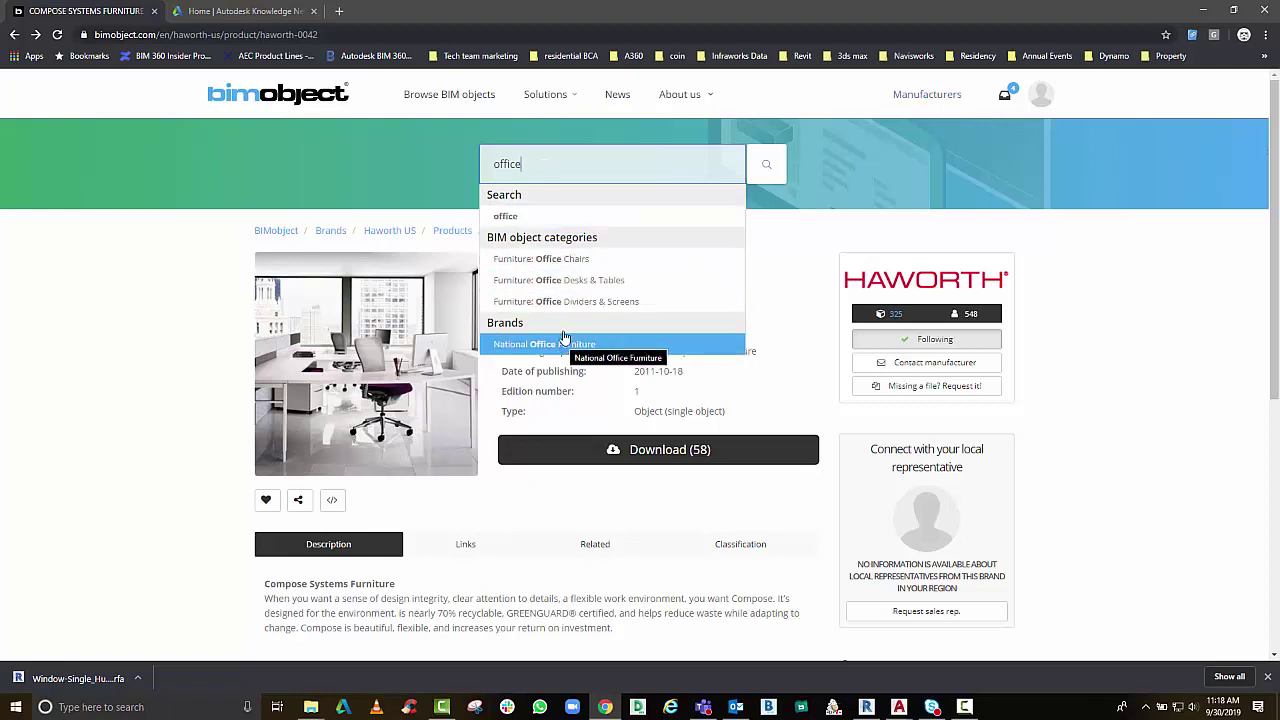
key("Return")
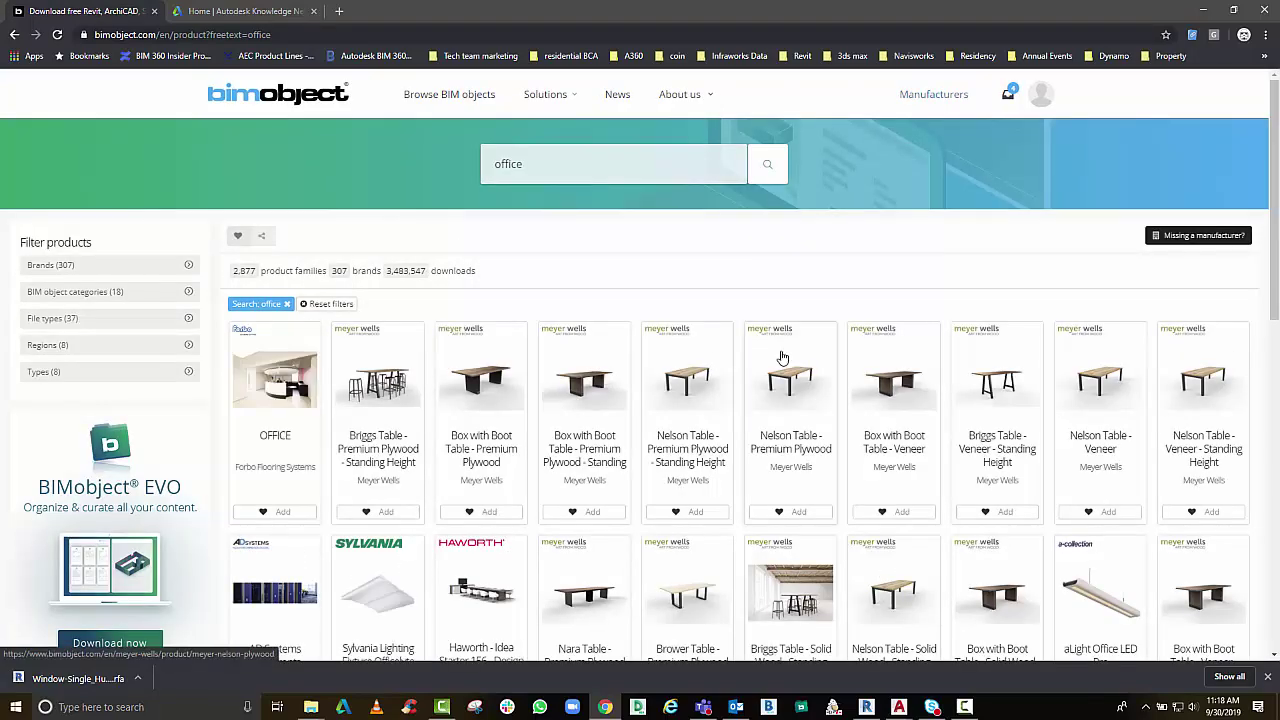
Open the Haworth Idea Starter 156 page in a new tab and save 156-REVIT.rvt to the Desktop
scroll(783, 360, "down", 2)
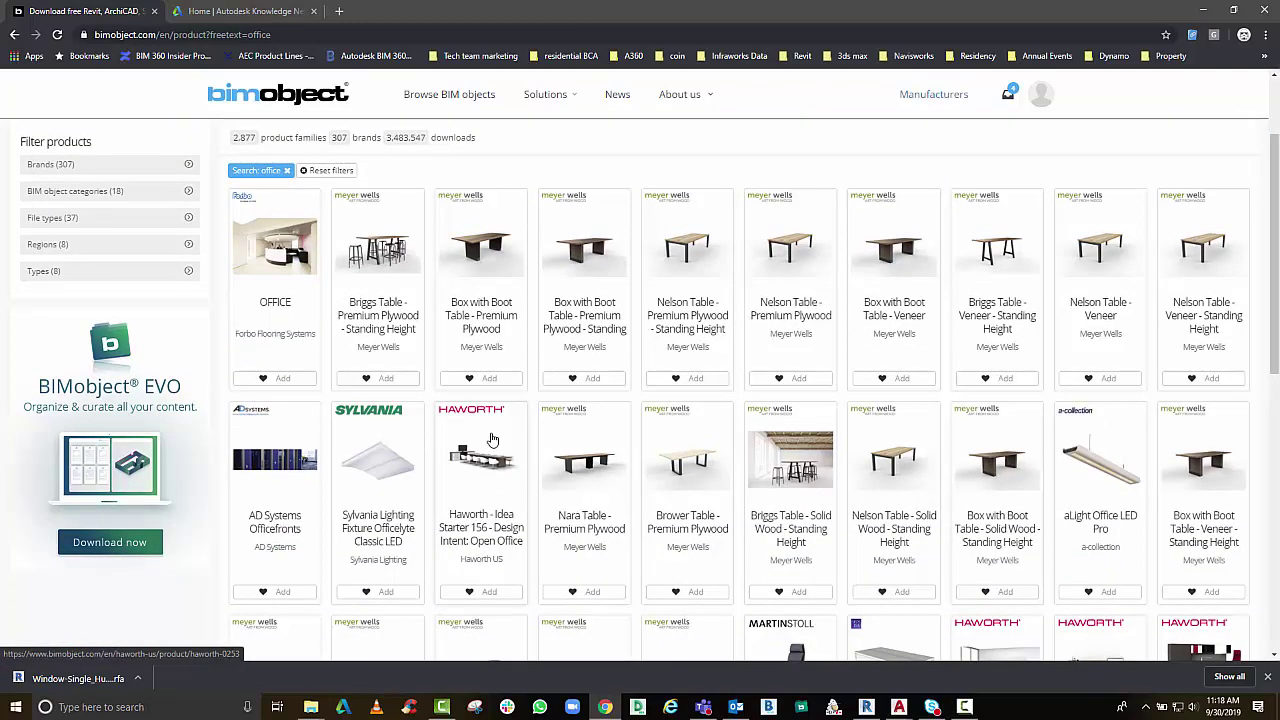
scroll(492, 440, "down", 2)
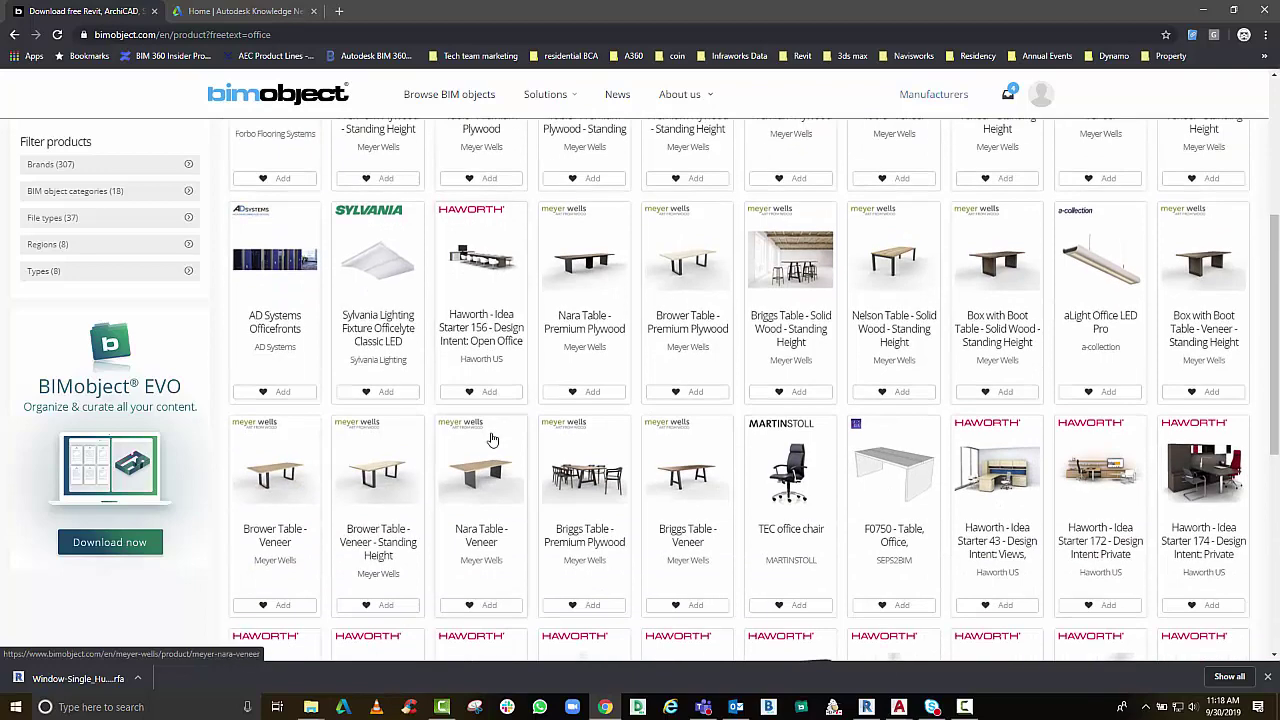
right_click(490, 283)
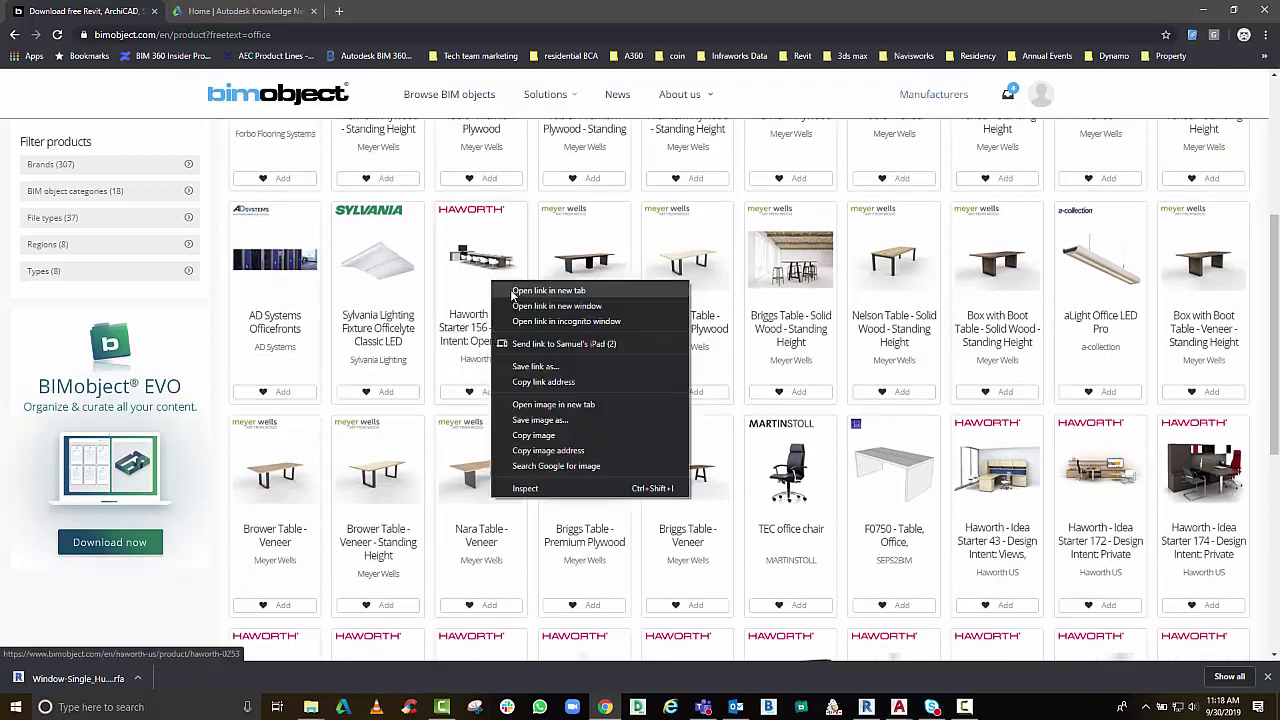
left_click(548, 291)
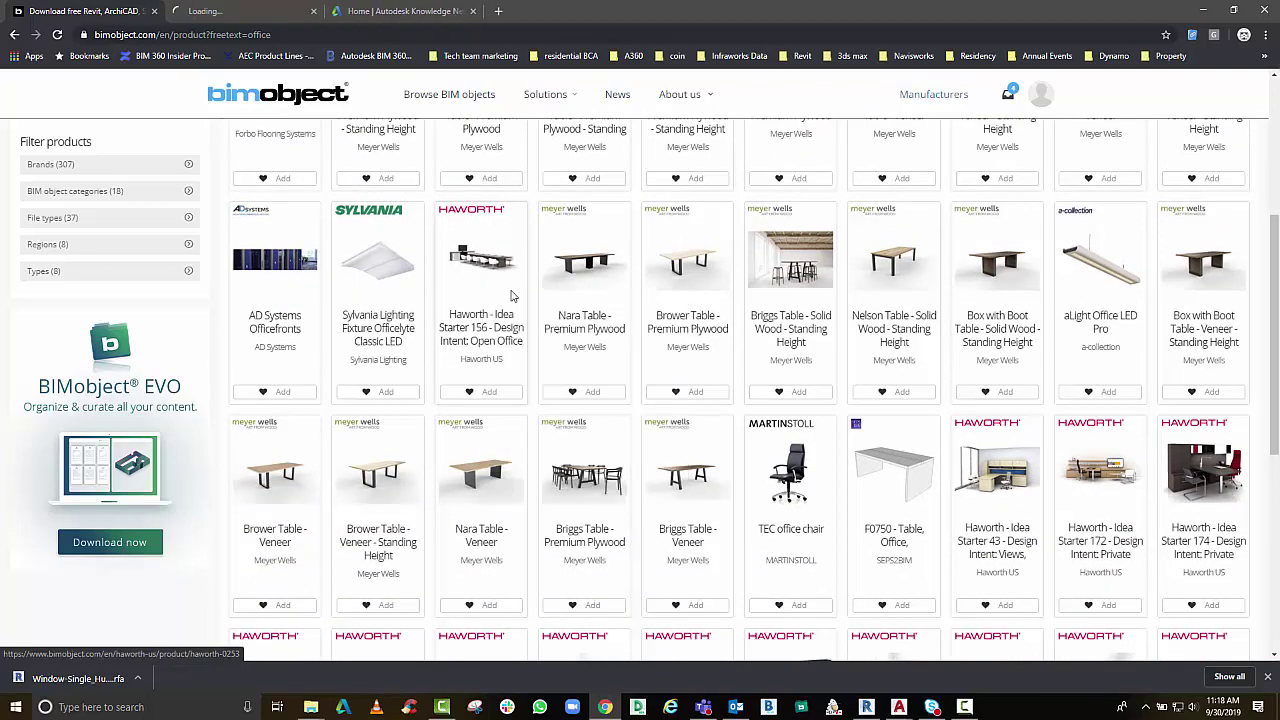
left_click(239, 8)
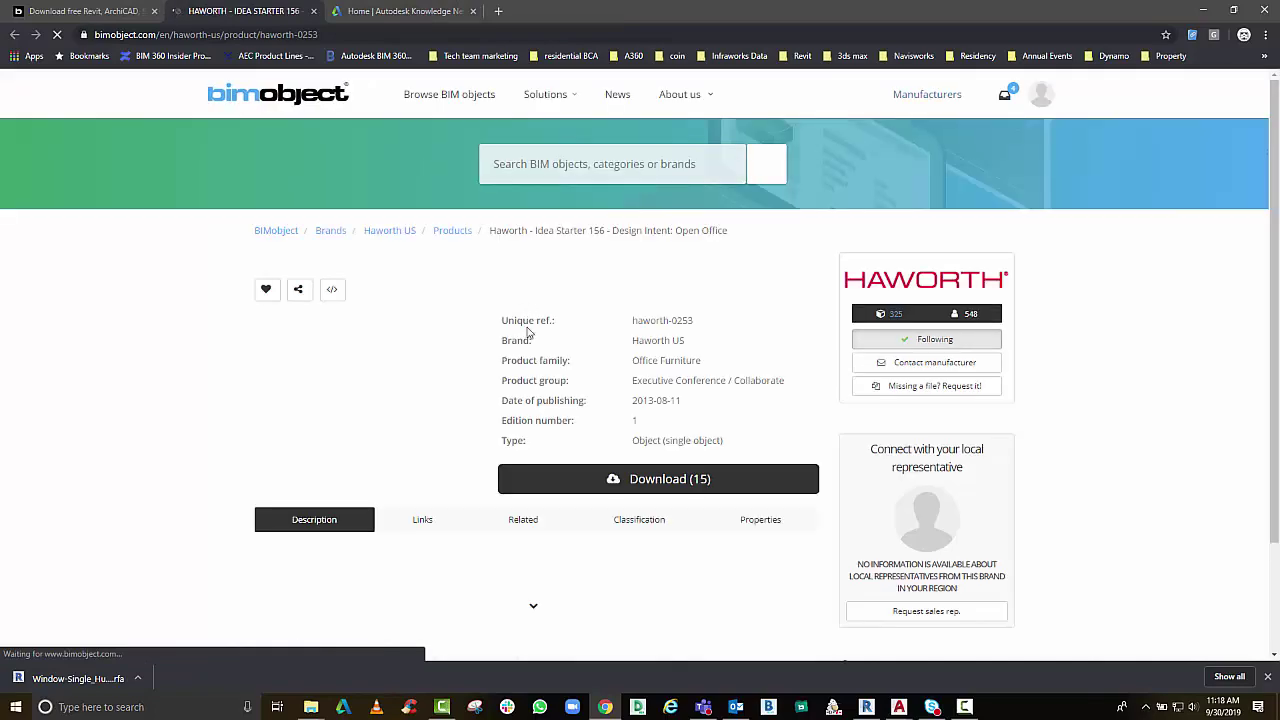
left_click(660, 479)
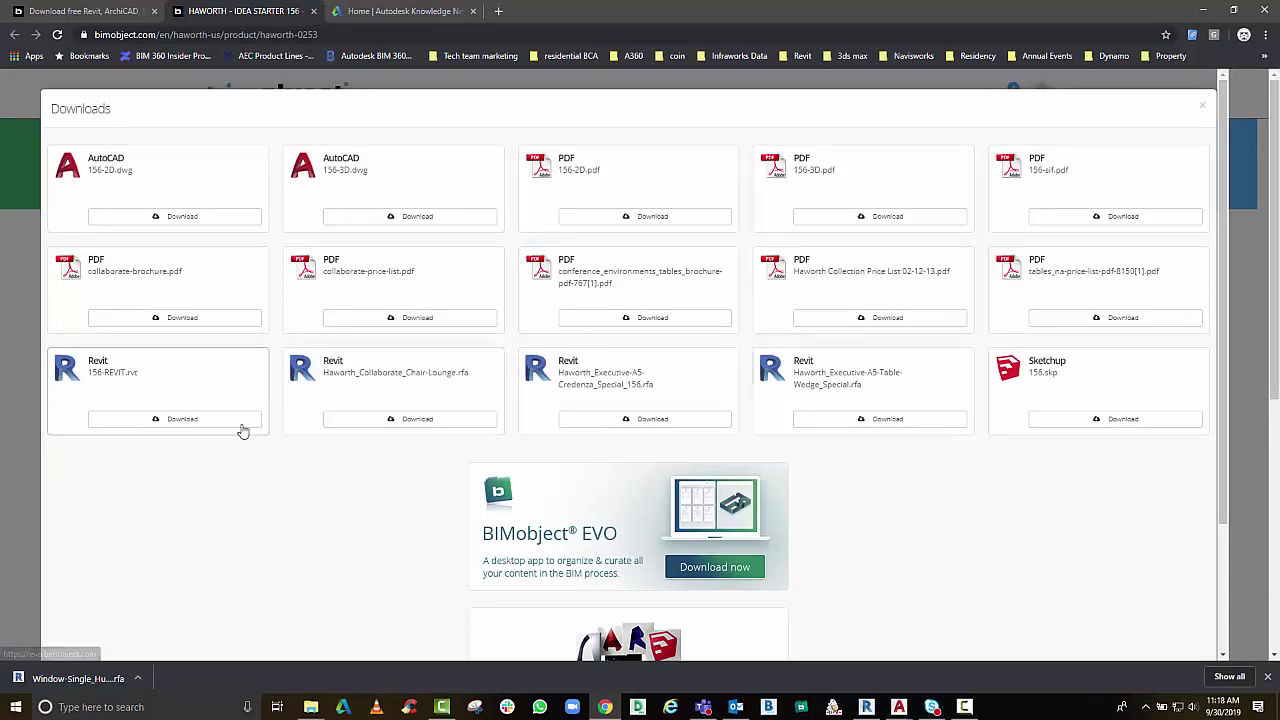
left_click(183, 420)
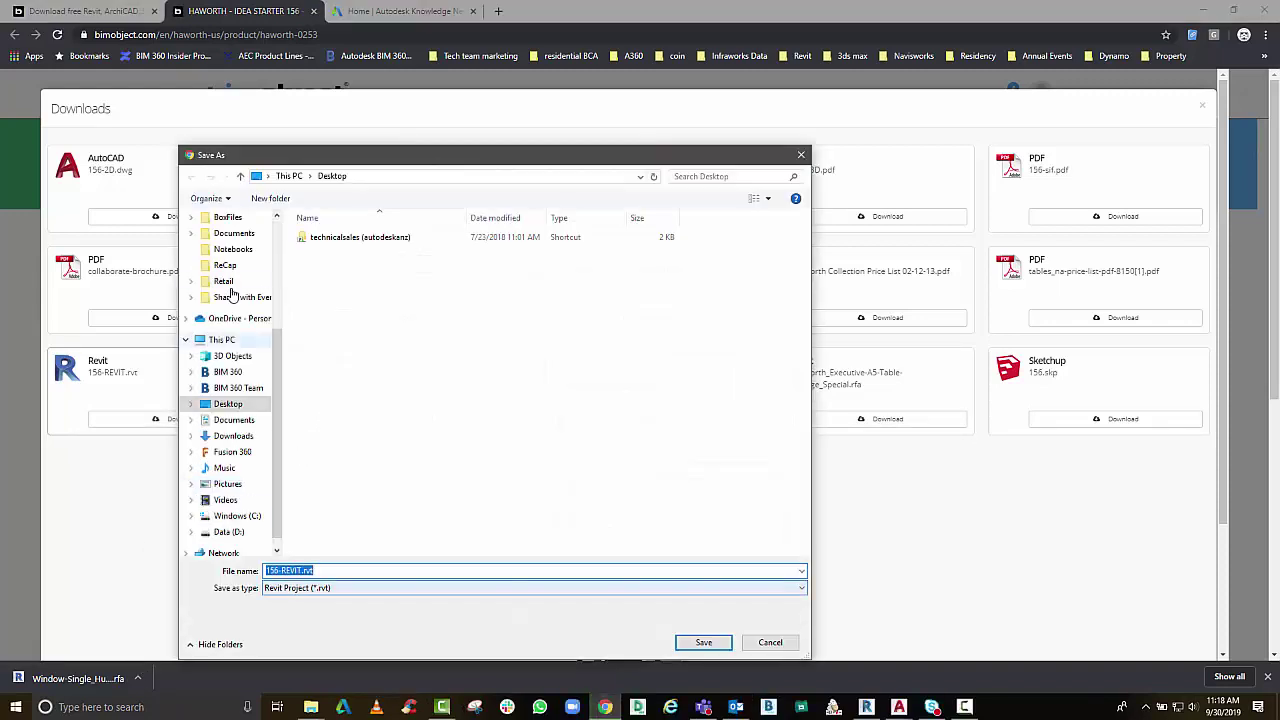
left_click(711, 647)
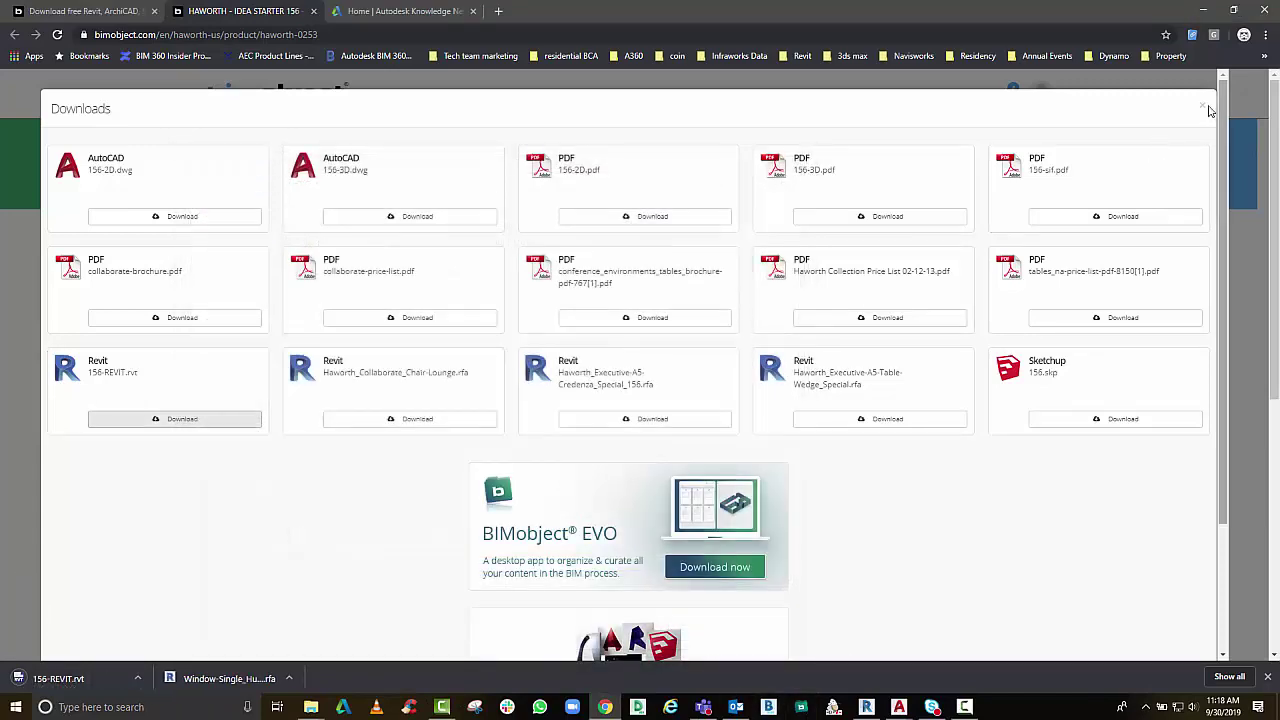
Open the Briggs standing-height table and Haworth Idea Starter 153 product pages in new tabs
left_click(97, 8)
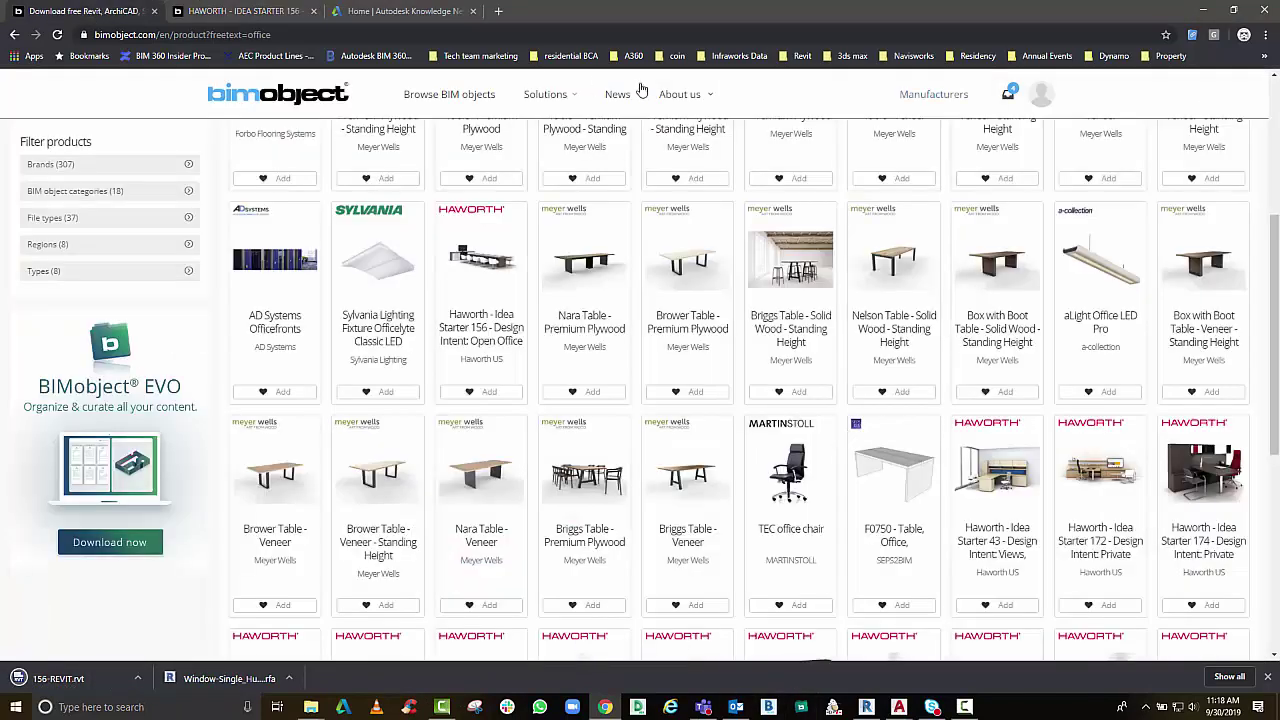
scroll(325, 328, "up", 2)
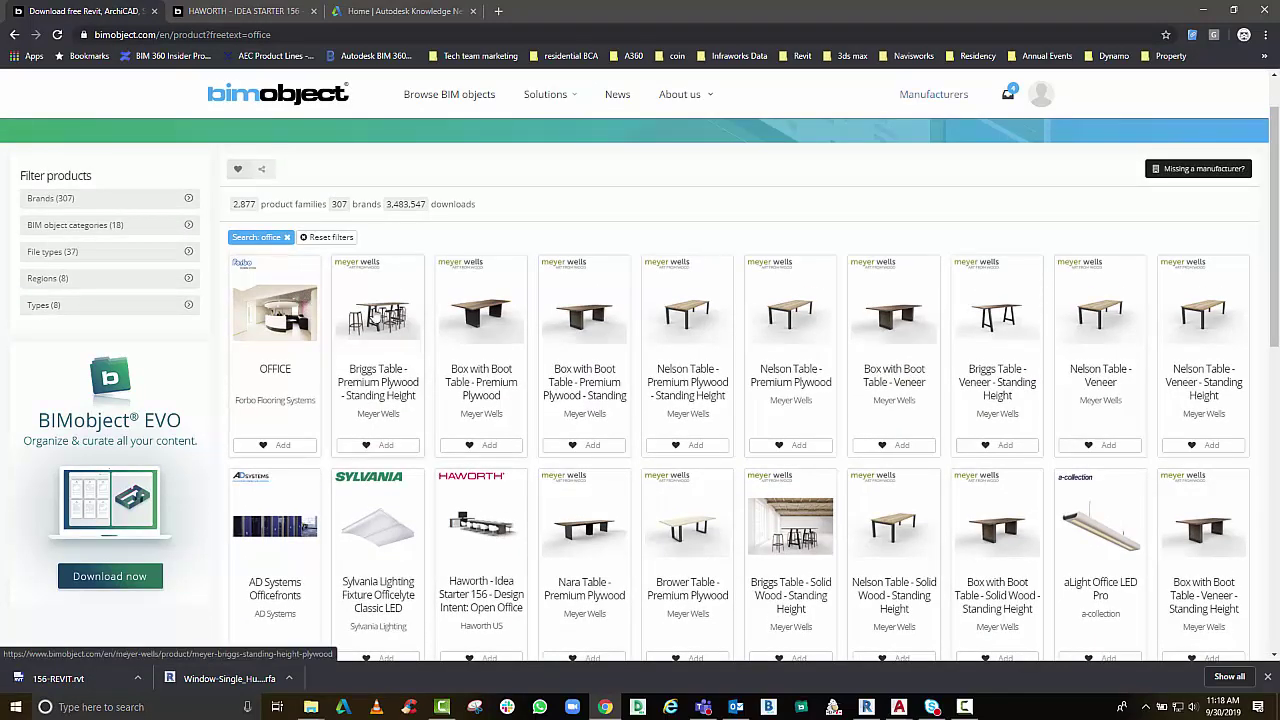
right_click(375, 308)
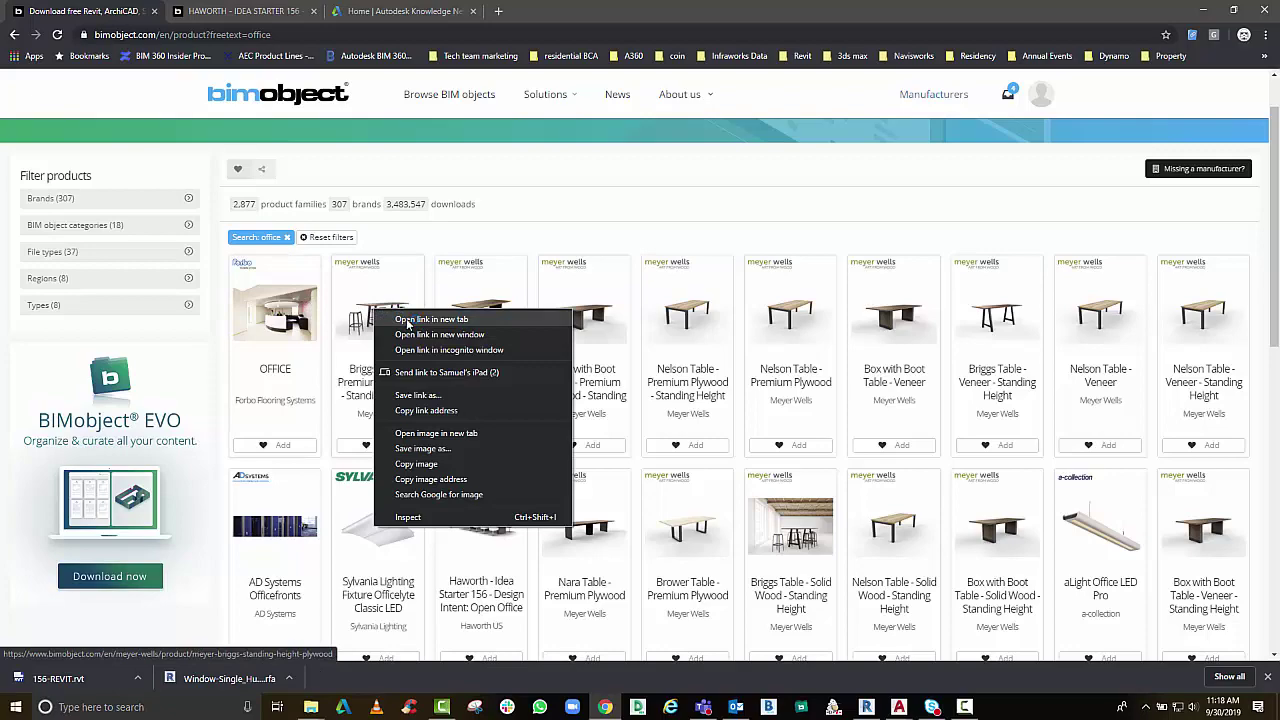
left_click(407, 320)
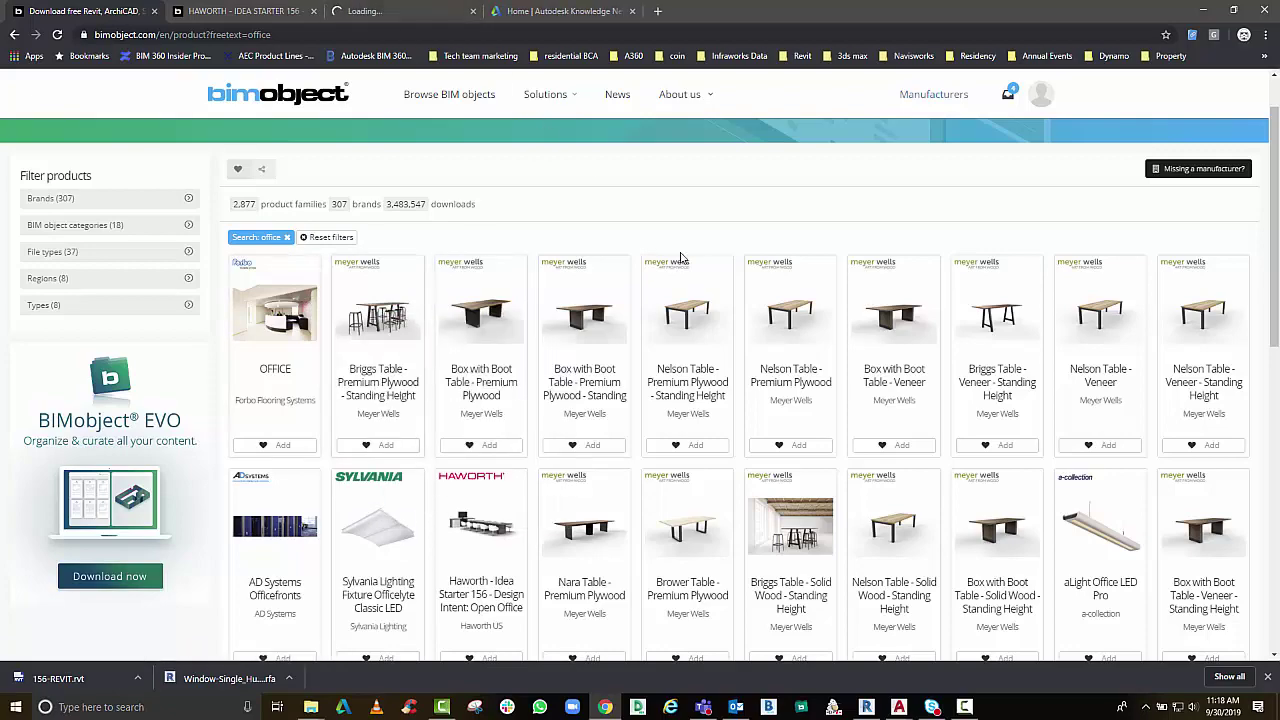
scroll(682, 255, "down", 2)
scroll(682, 257, "down", 4)
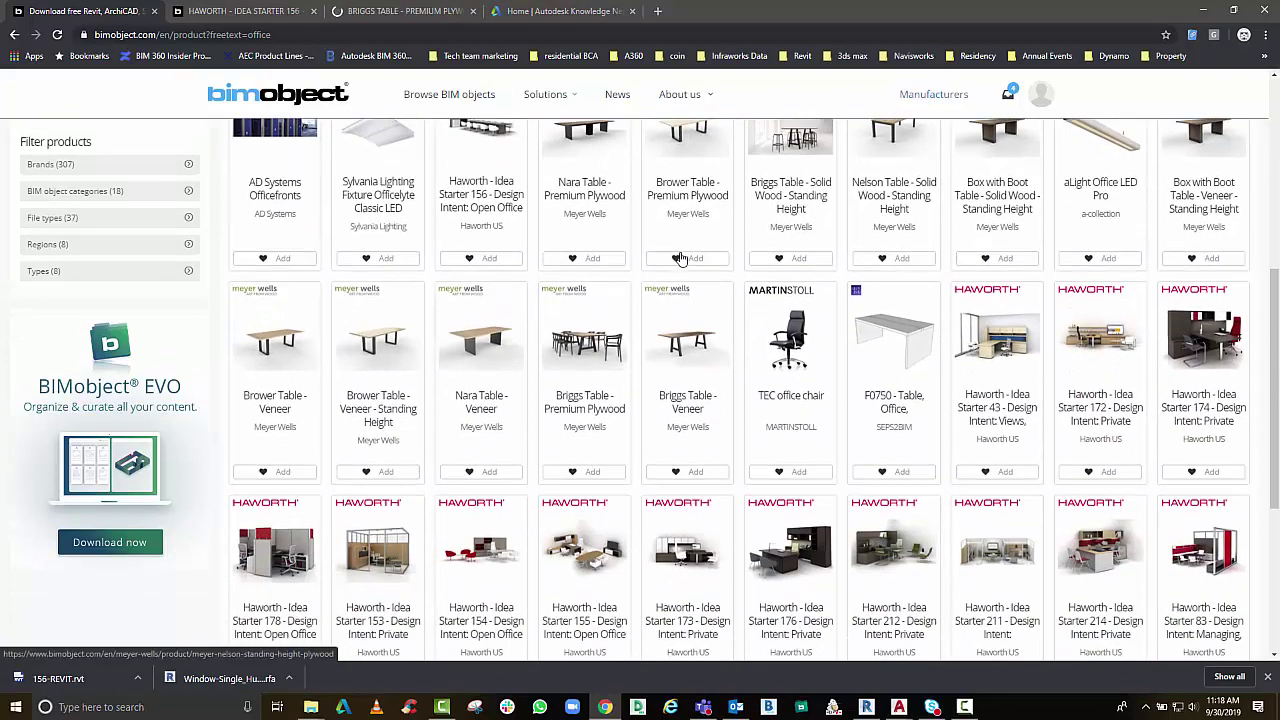
scroll(680, 258, "down", 1)
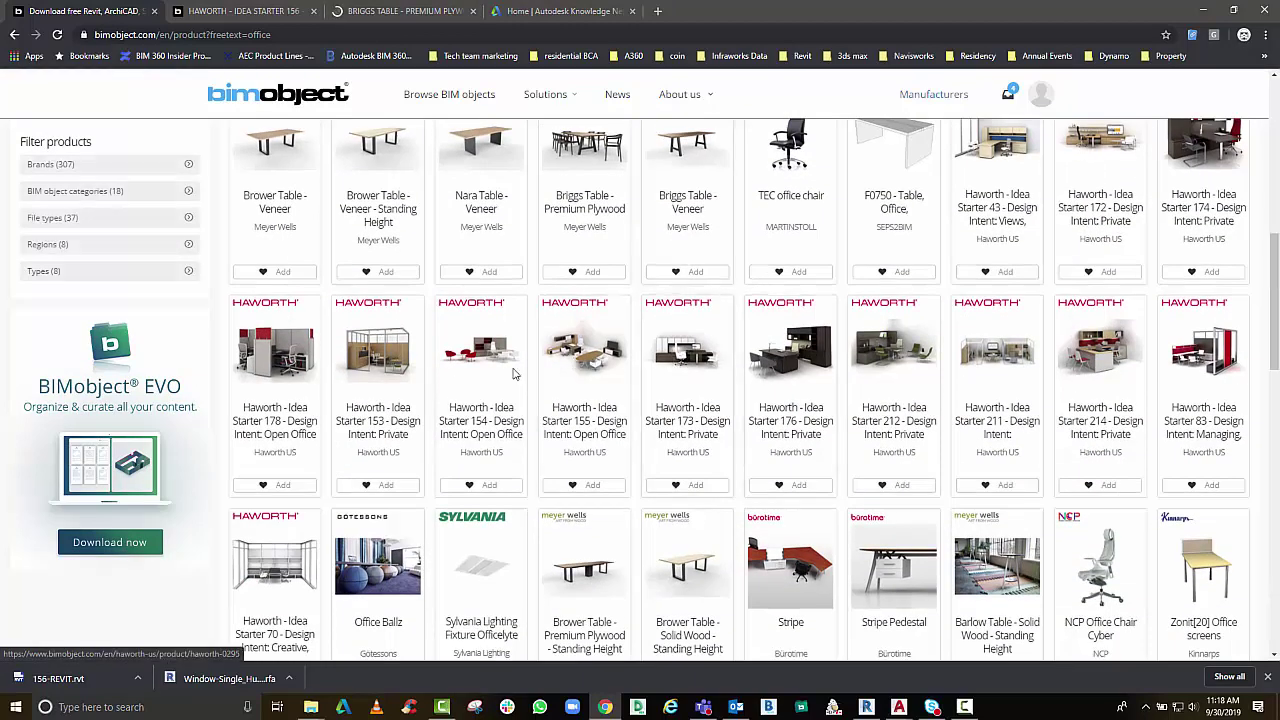
right_click(386, 361)
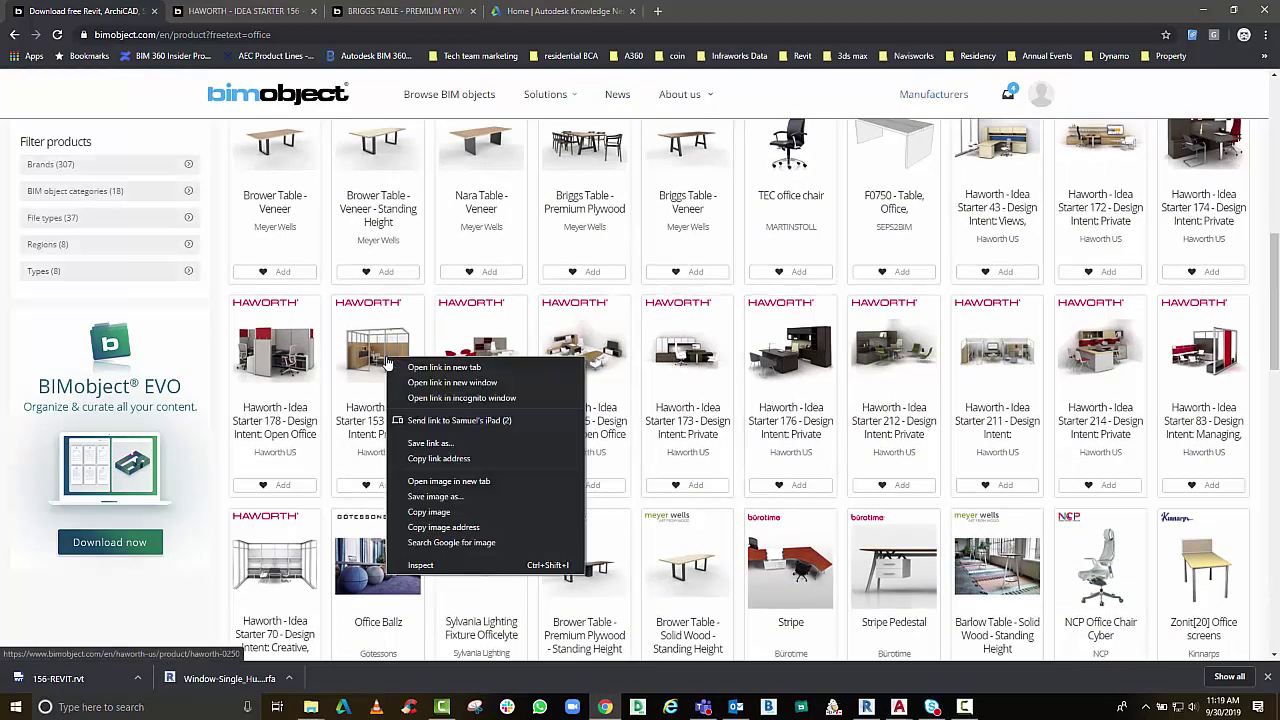
left_click(409, 366)
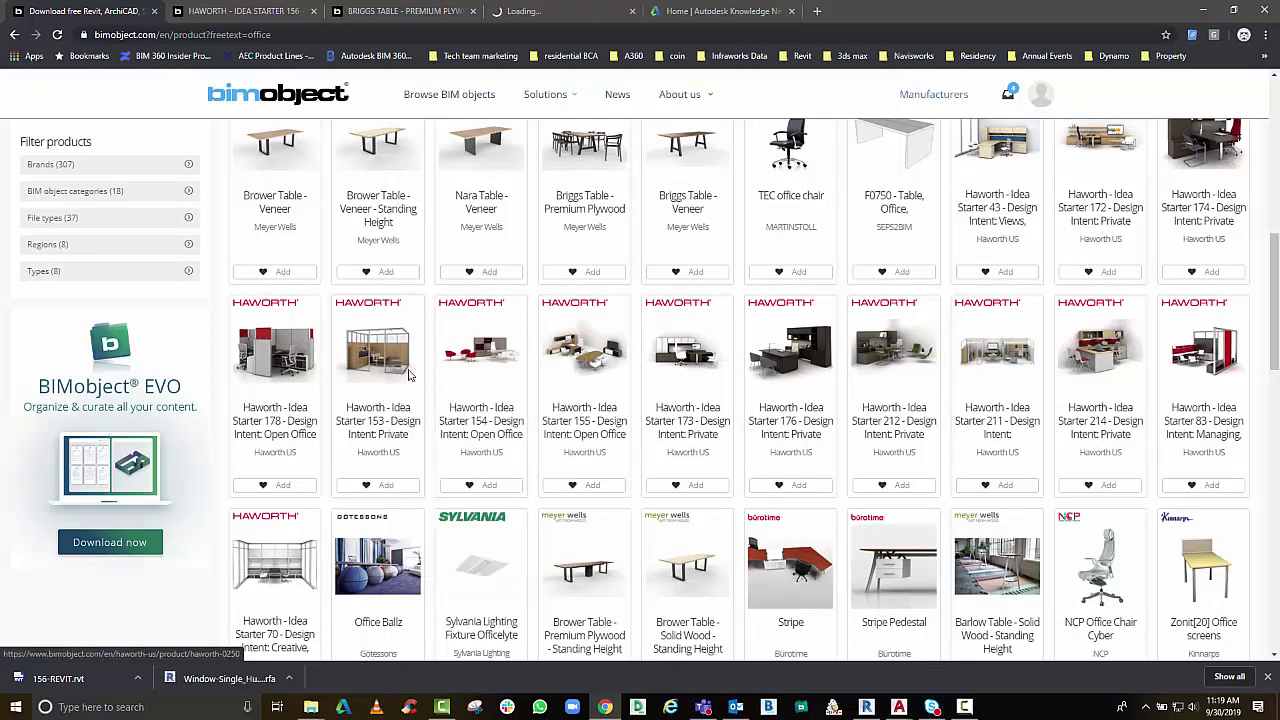
scroll(417, 345, "up", 4)
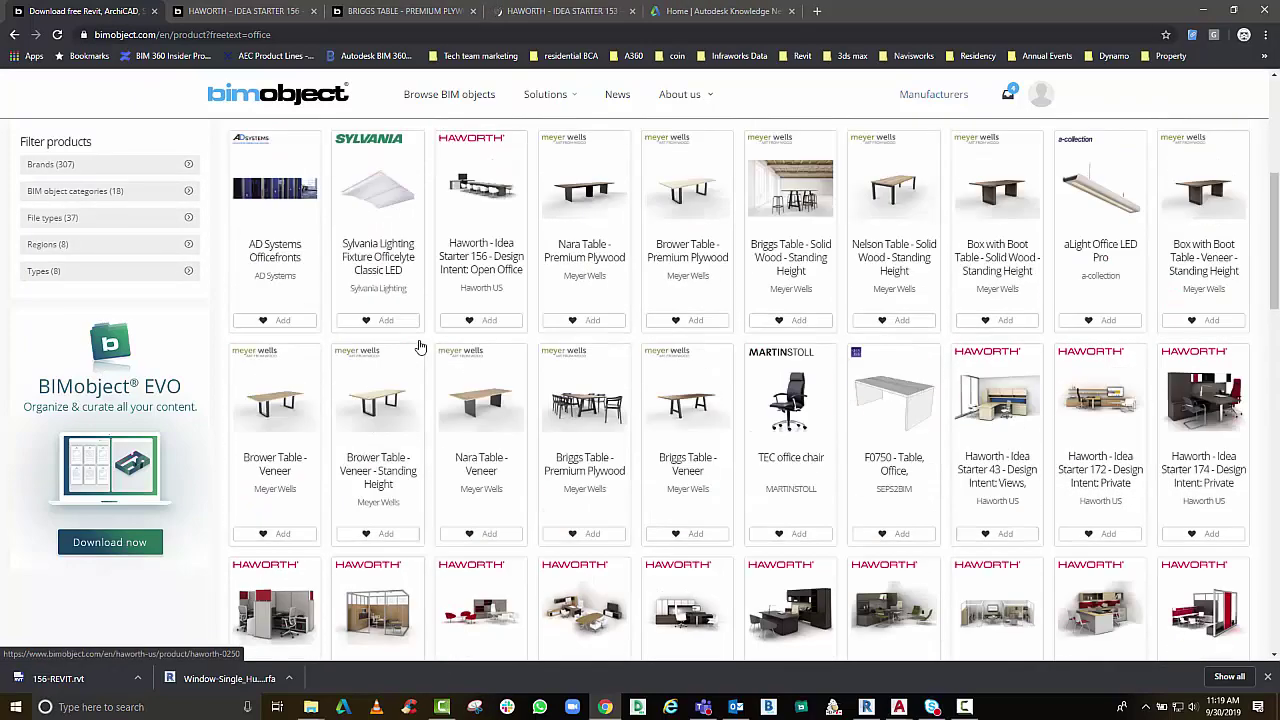
Save the Meyer Wells Briggs table Revit family (.rfa) to the Desktop
left_click(447, 10)
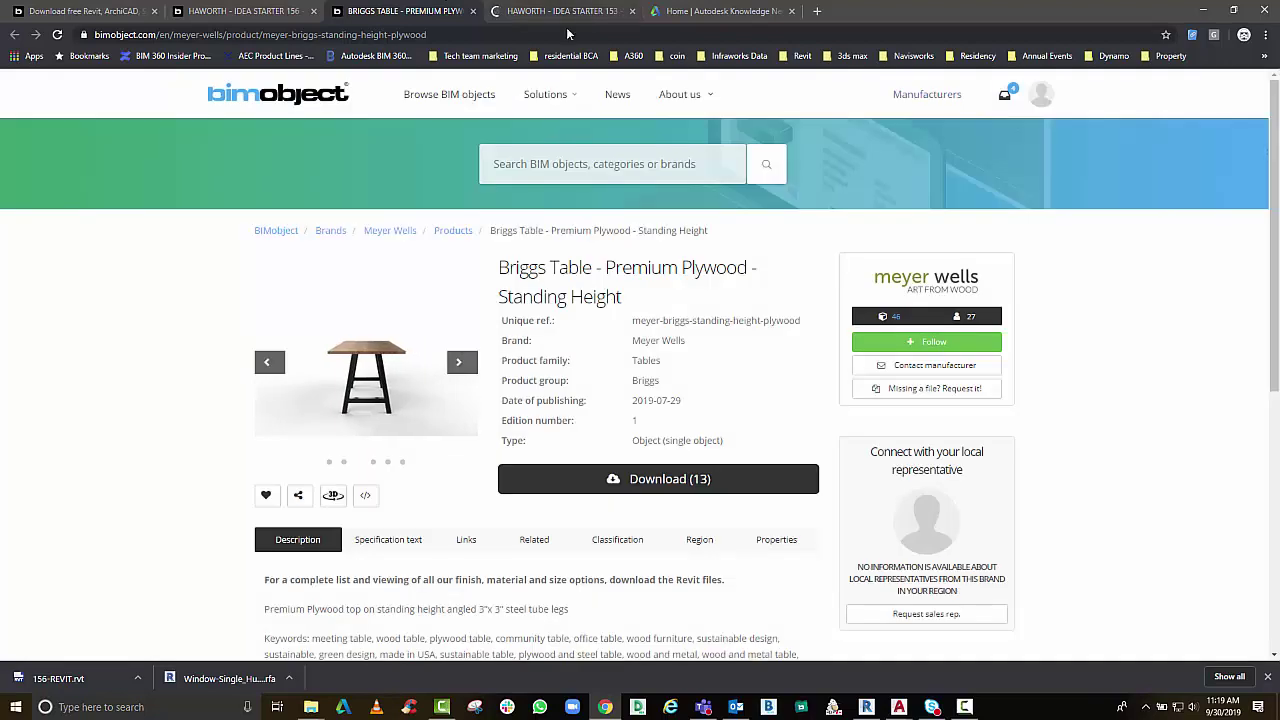
left_click(459, 362)
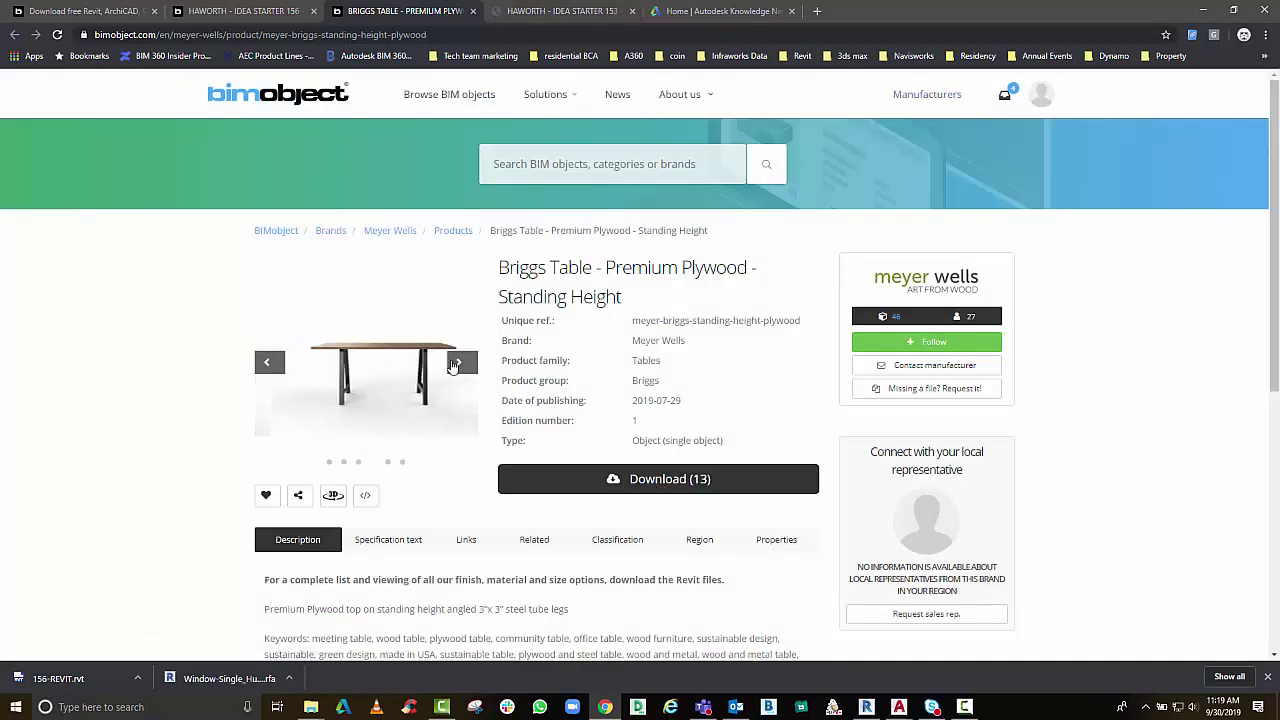
left_click(459, 362)
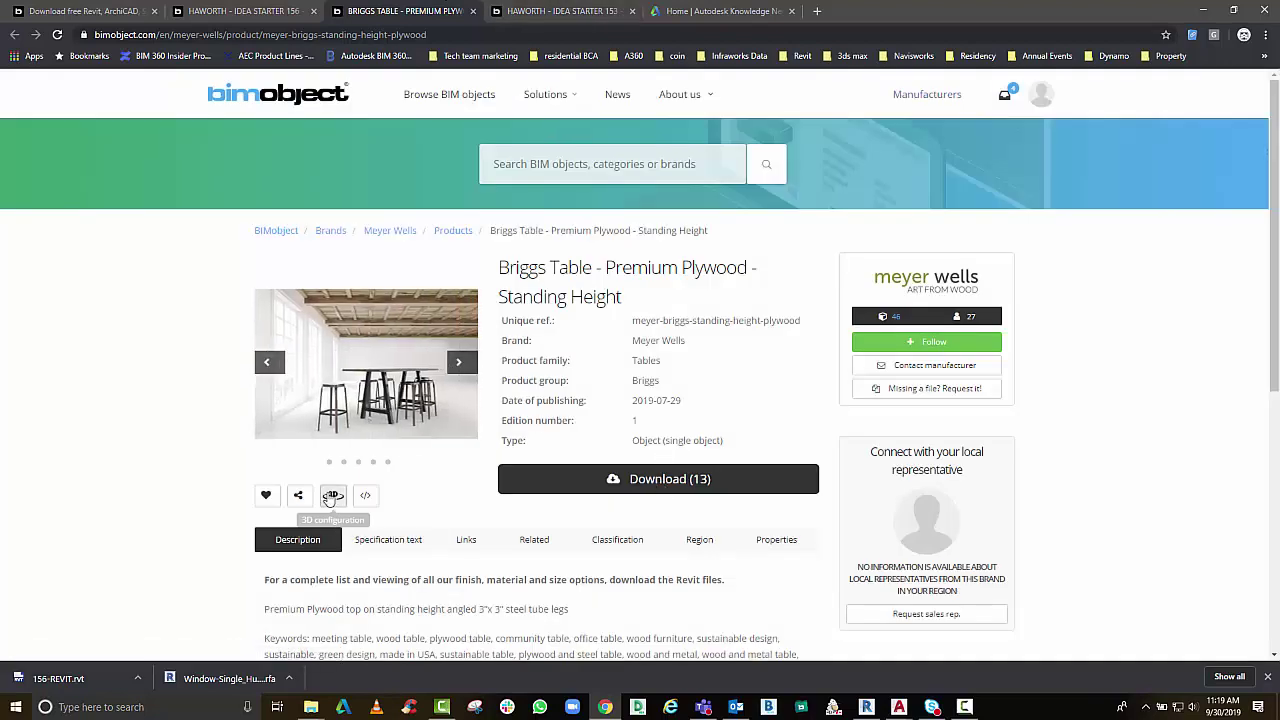
left_click(655, 479)
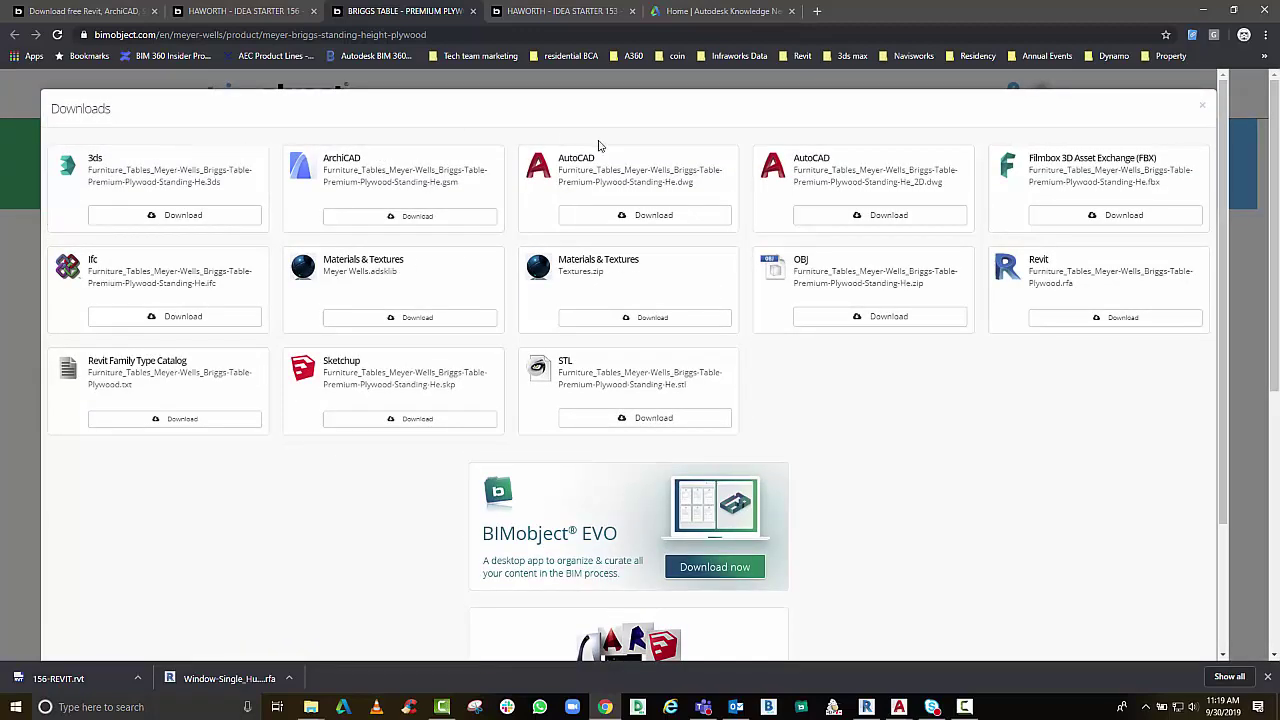
left_click(1120, 319)
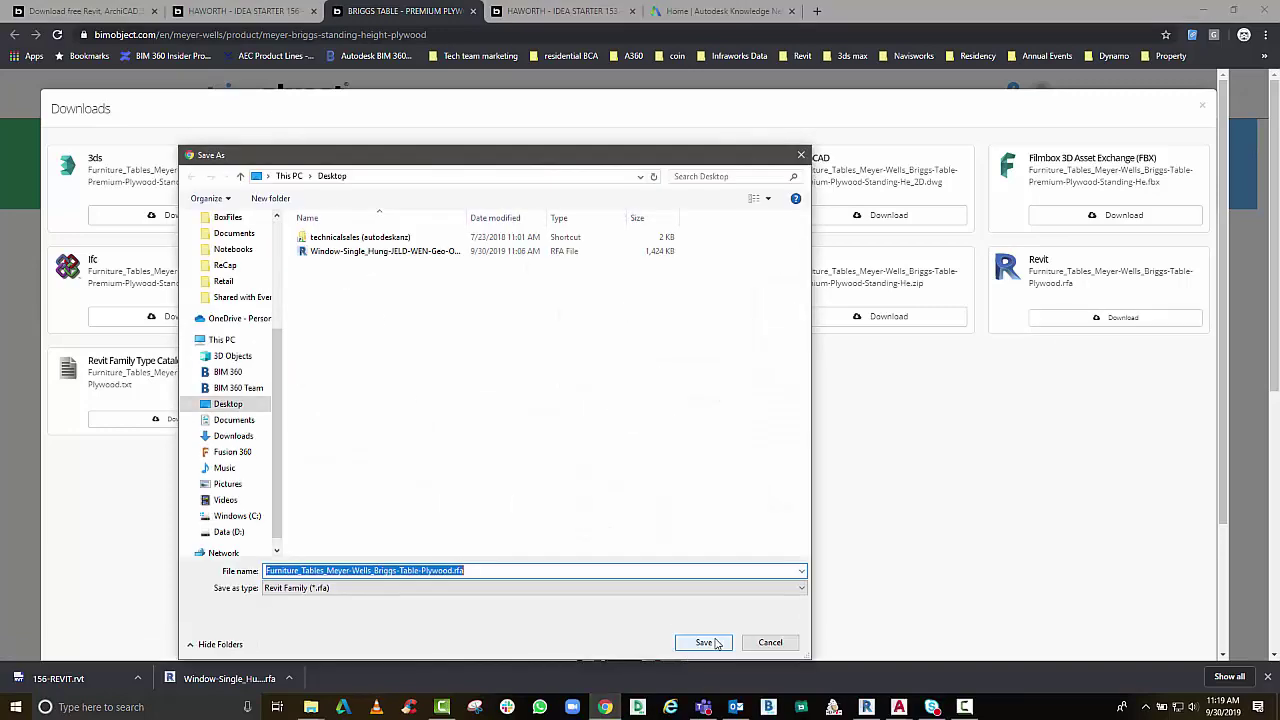
left_click(700, 644)
Save Idea Starter 153's 153-REVIT.rvt to the Desktop, then switch back to Revit's Ground Floor plan
left_click(537, 8)
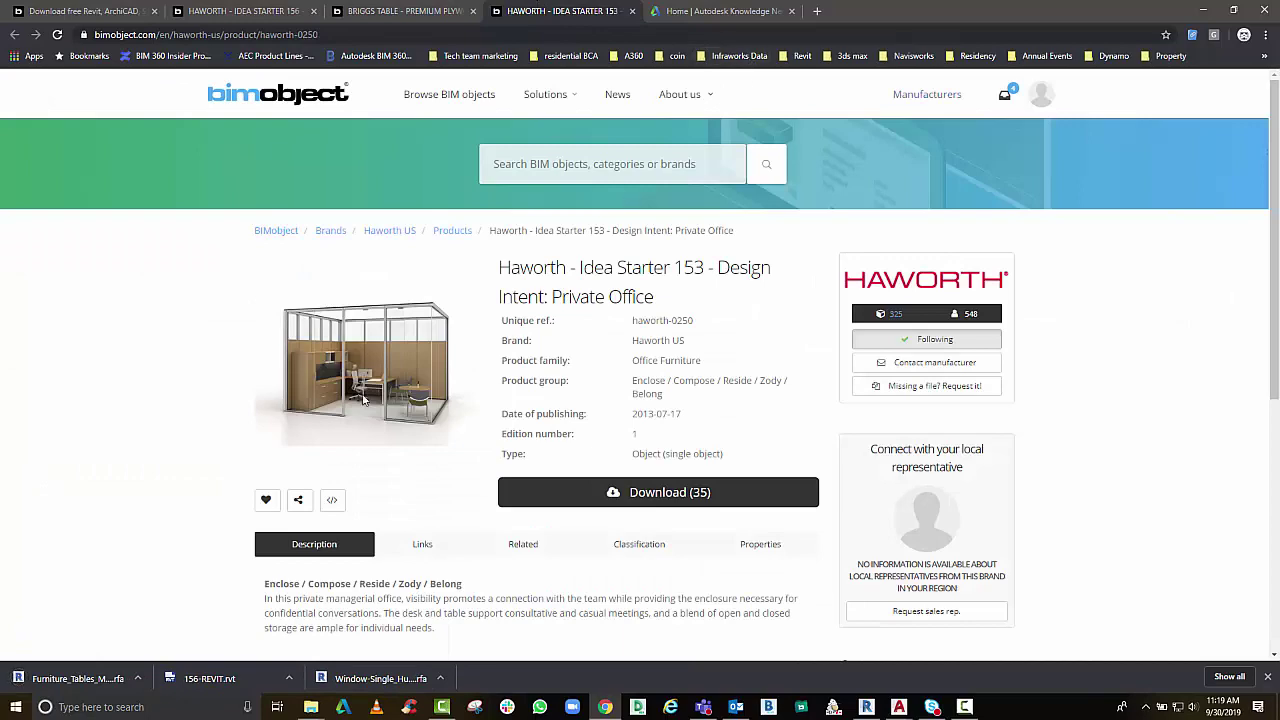
left_click(660, 496)
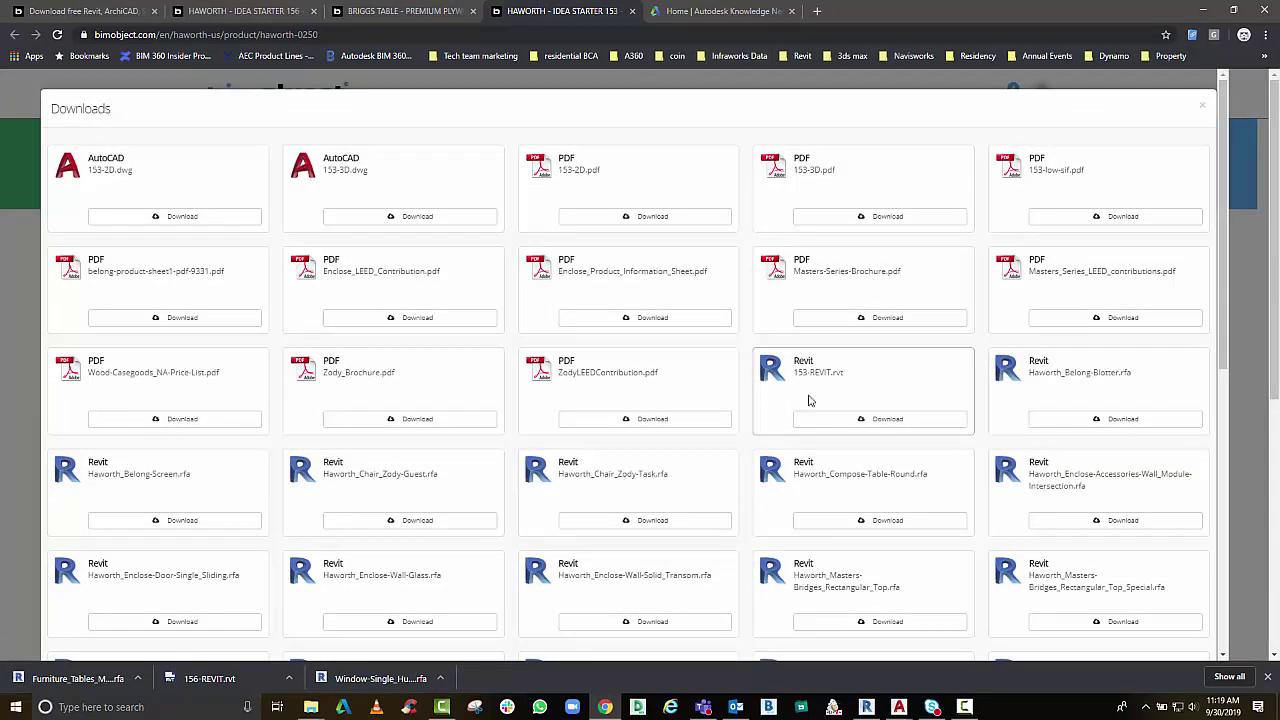
scroll(805, 371, "down", 1)
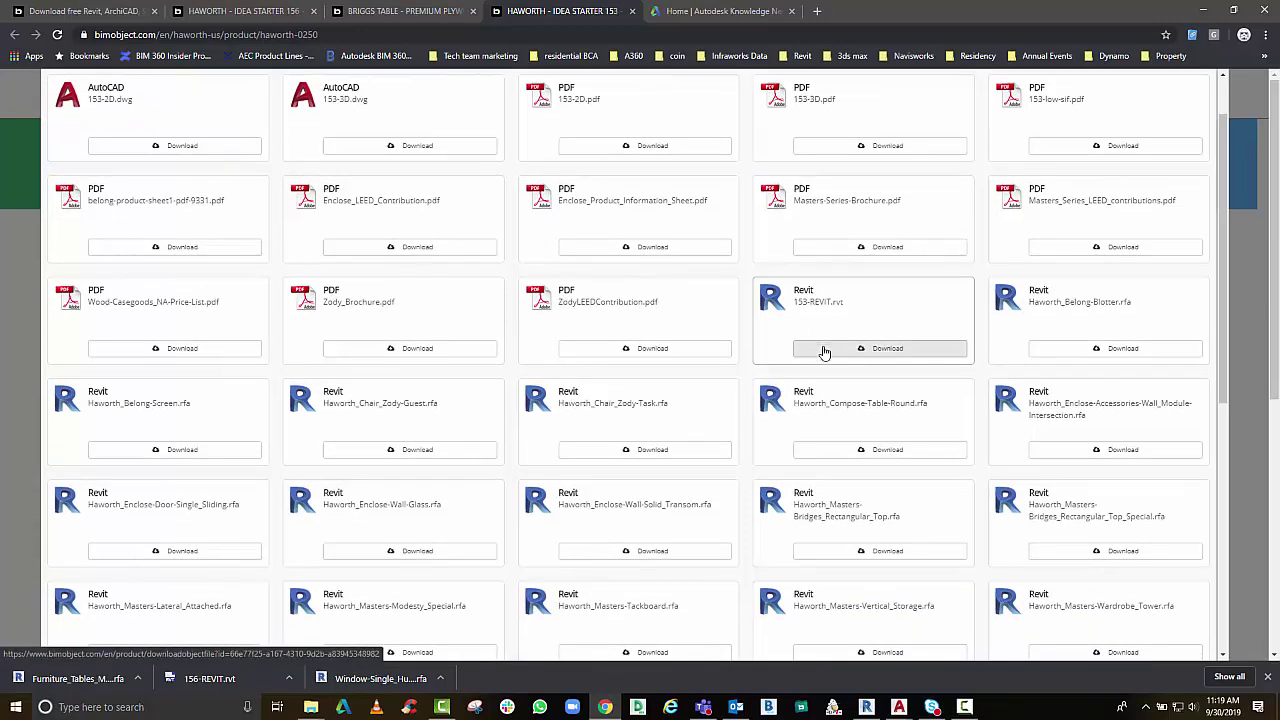
scroll(823, 351, "down", 2)
scroll(883, 261, "up", 3)
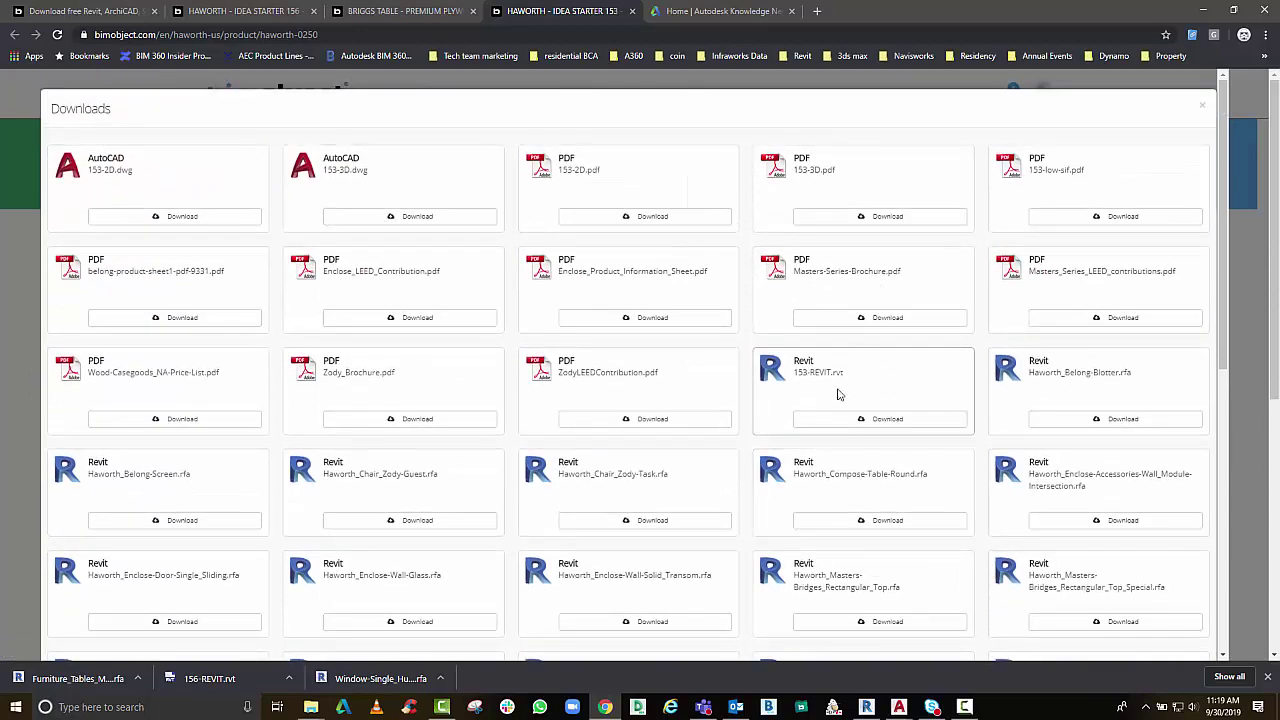
left_click(859, 419)
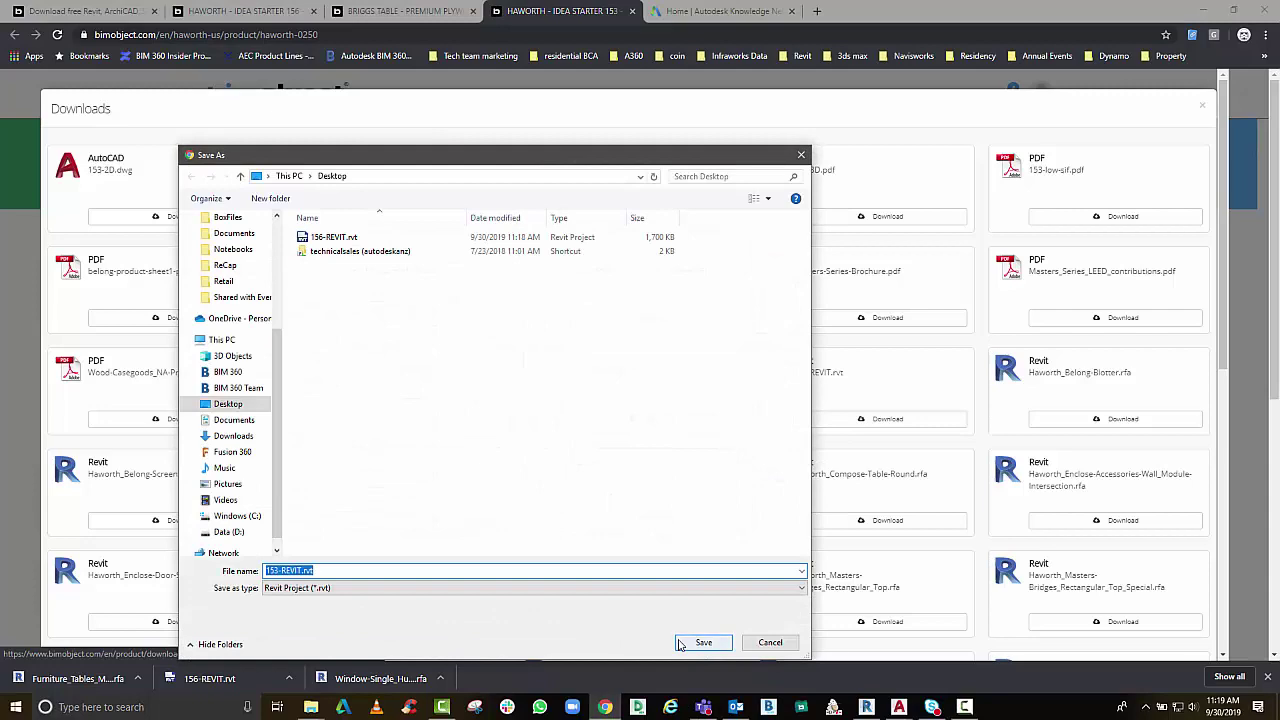
left_click(703, 643)
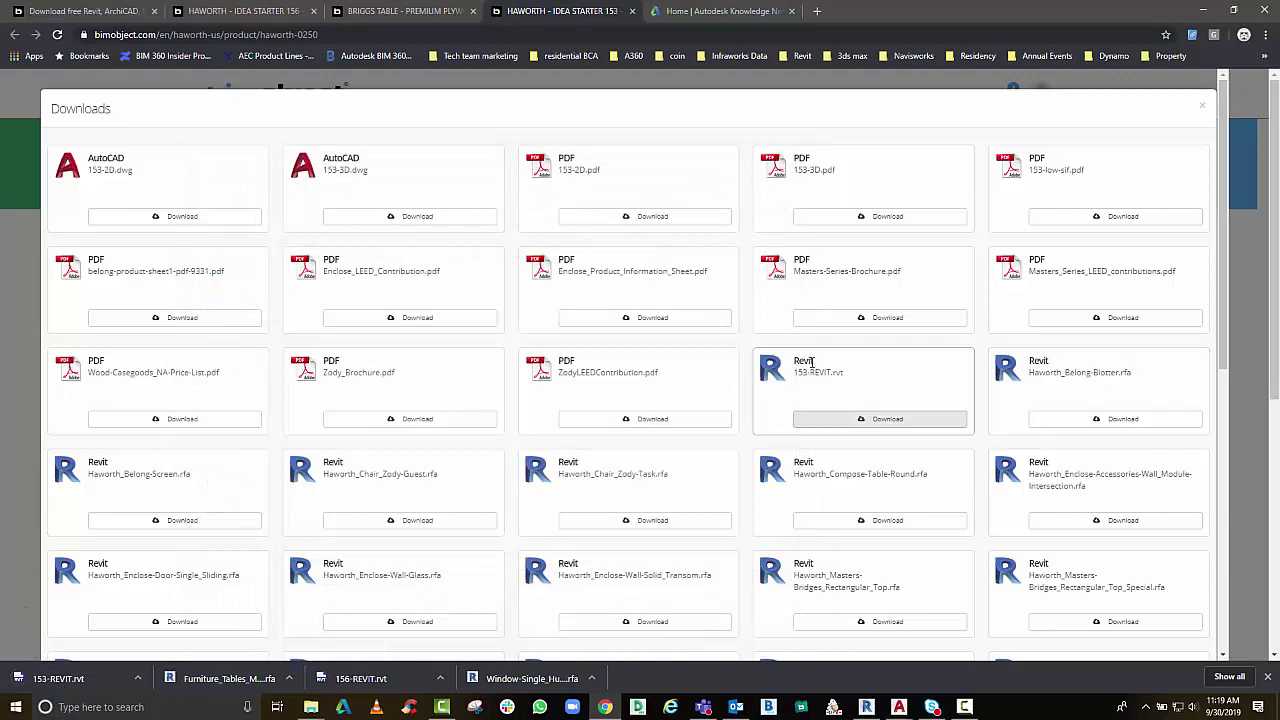
key("alt+Tab")
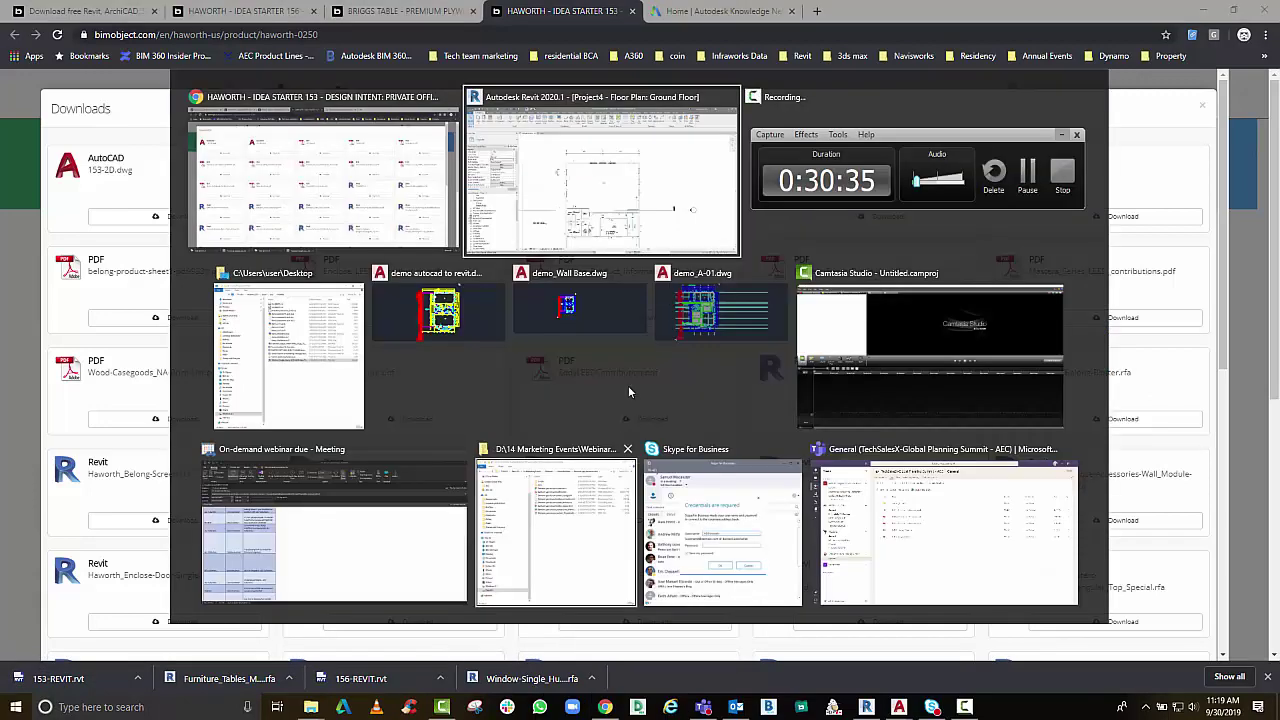
left_click(655, 170)
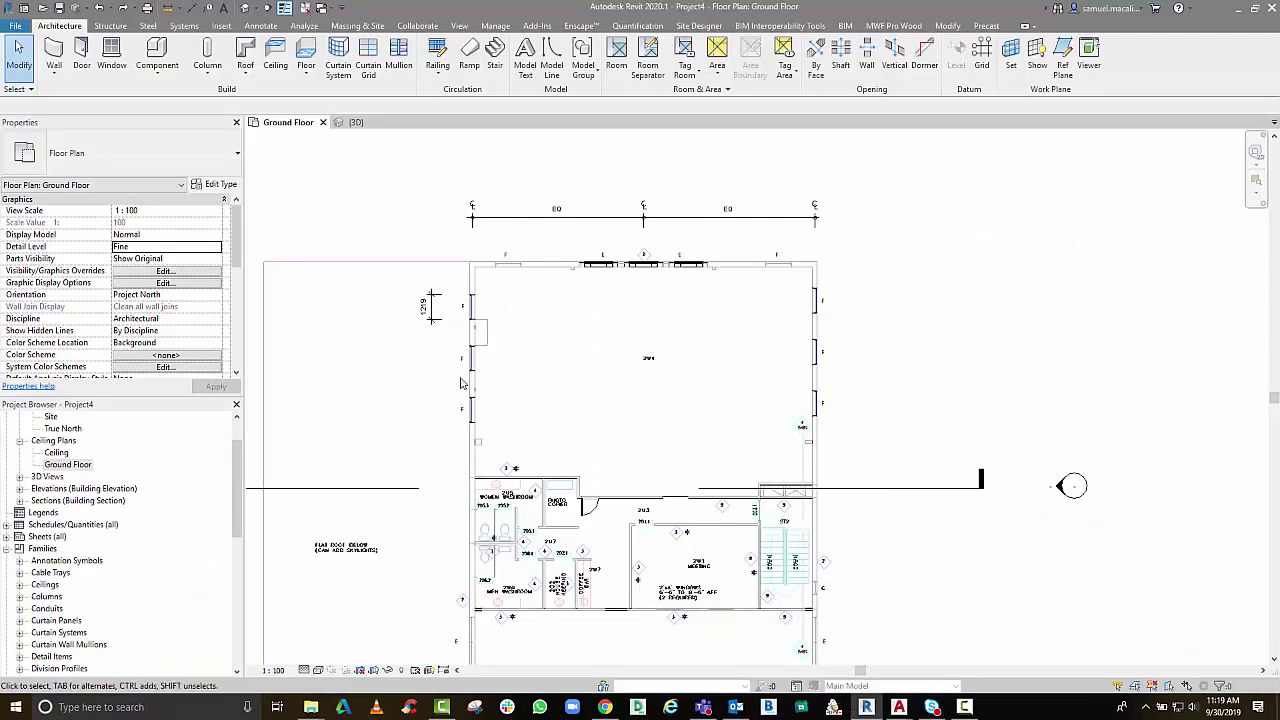
Drag Furniture_Tables_Meyer-Wells_Briggs-Table-Plywood.rfa from the Desktop folder into the Revit window
mouse_move(311, 705)
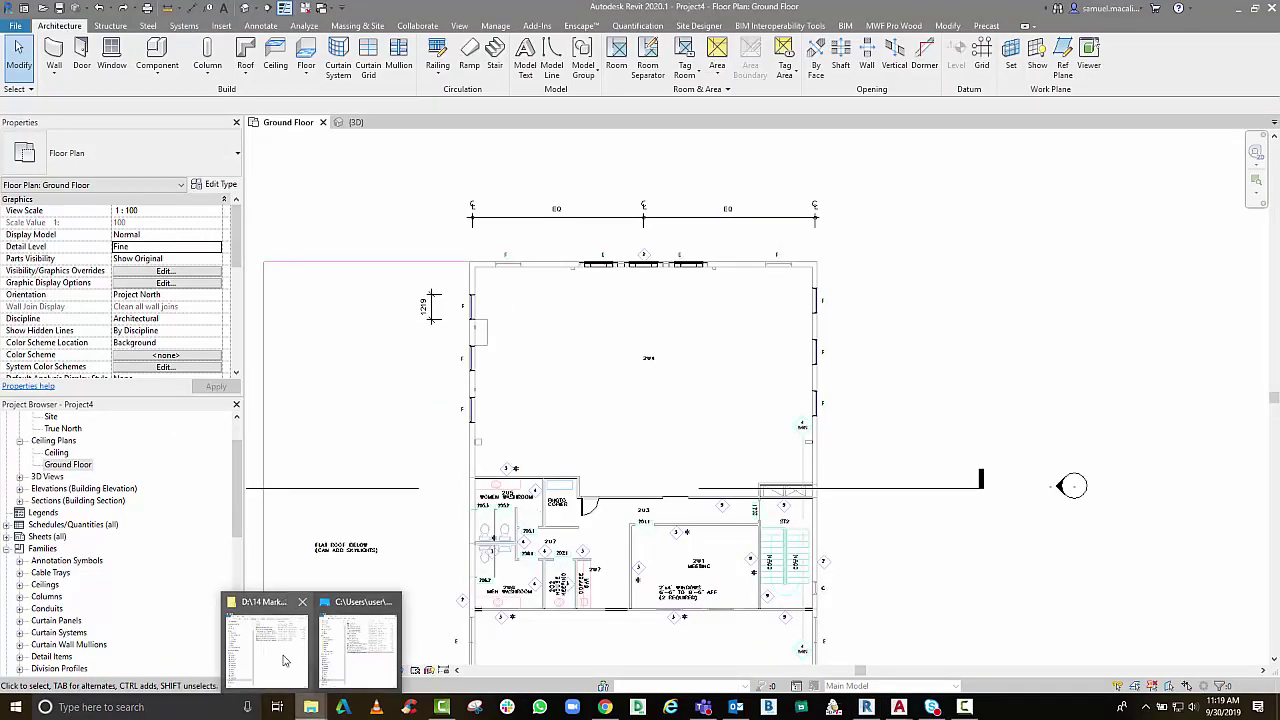
mouse_move(285, 660)
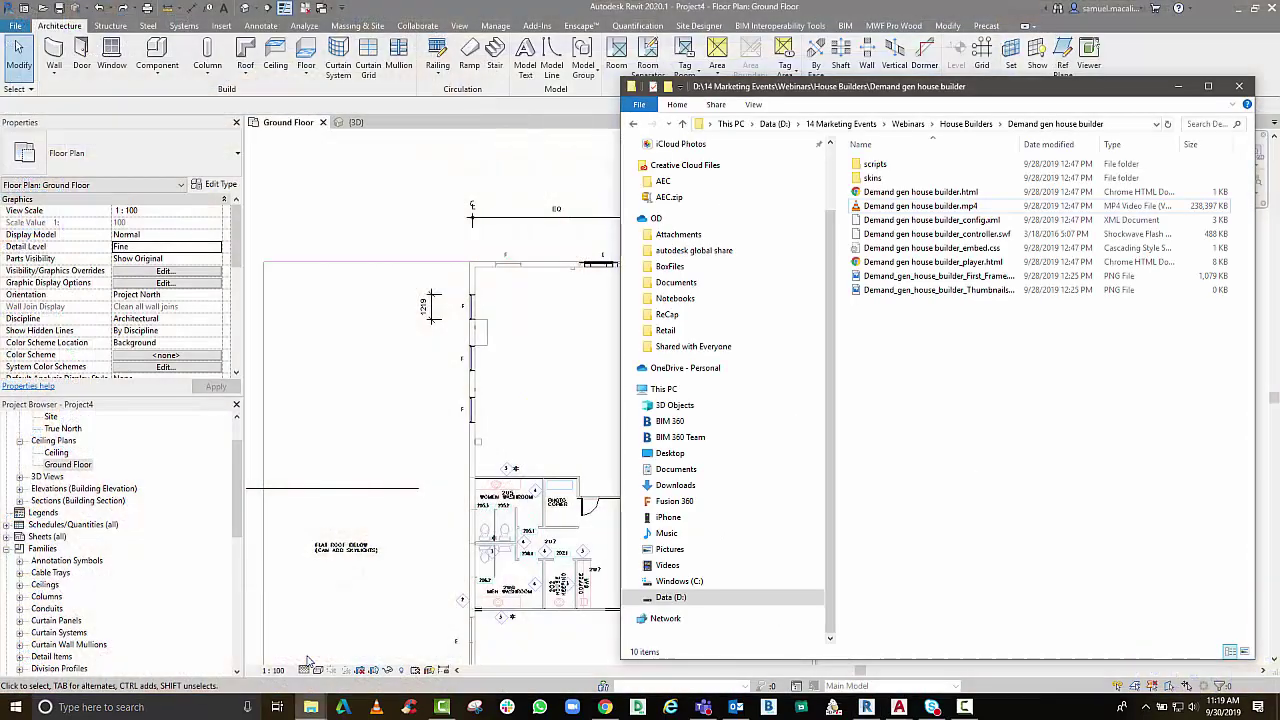
left_click(342, 645)
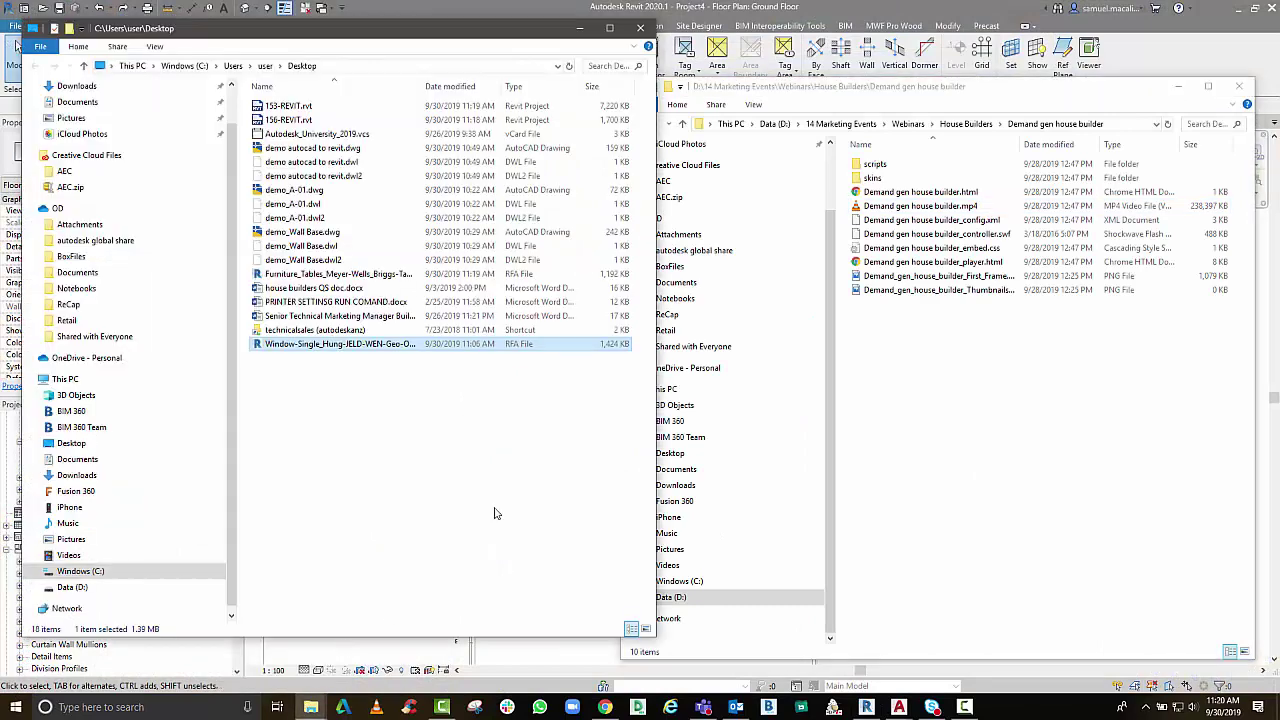
left_click(1240, 86)
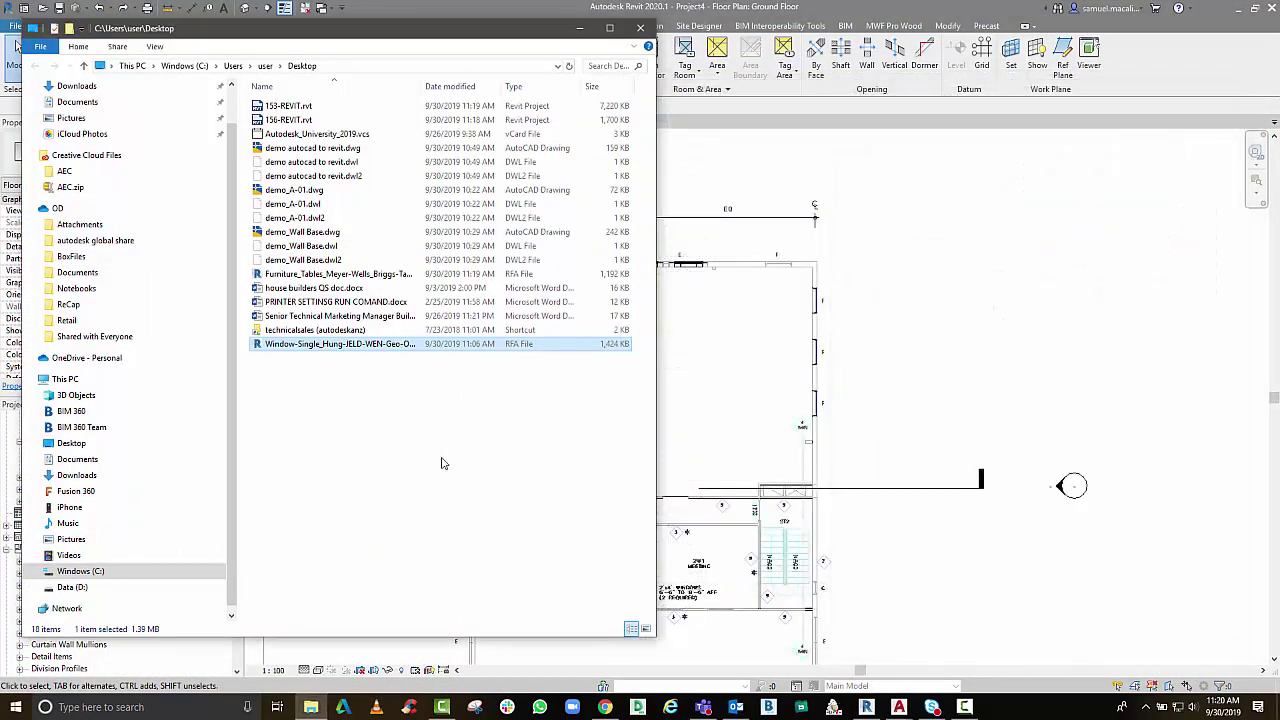
left_click_drag(414, 30, 326, 35)
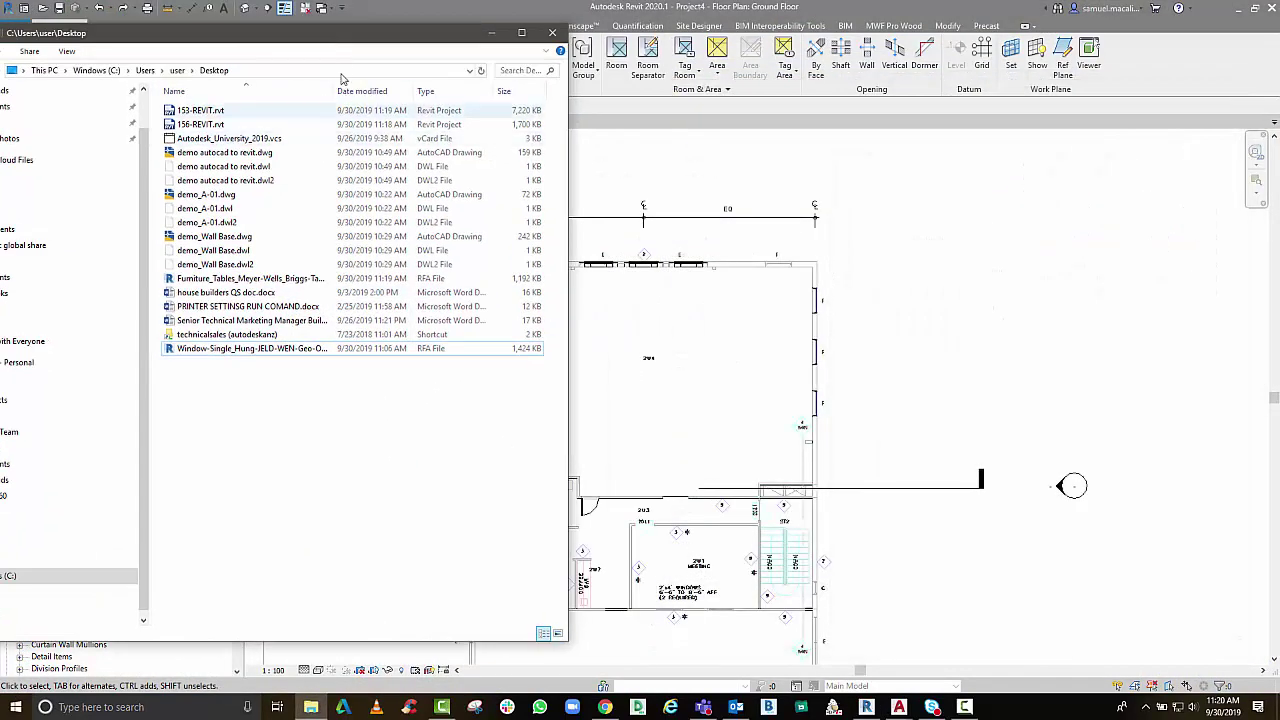
left_click_drag(337, 93, 467, 99)
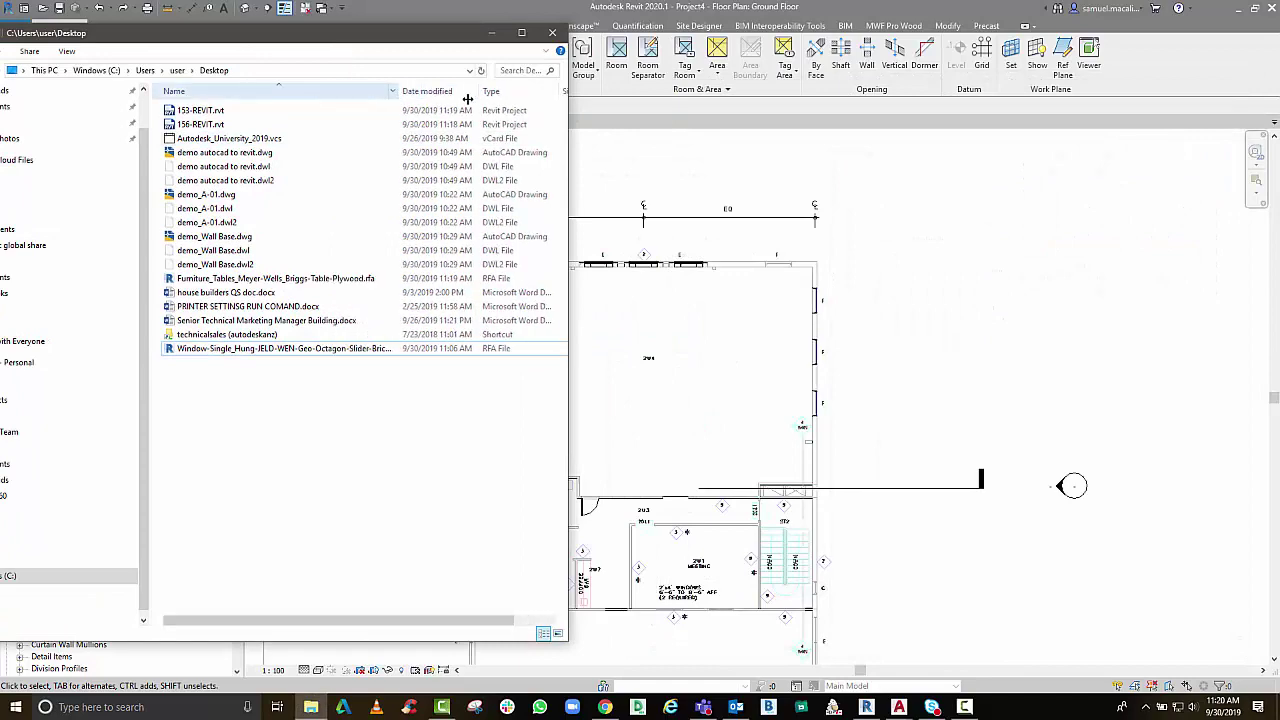
left_click(314, 280)
left_click_drag(316, 287, 680, 393)
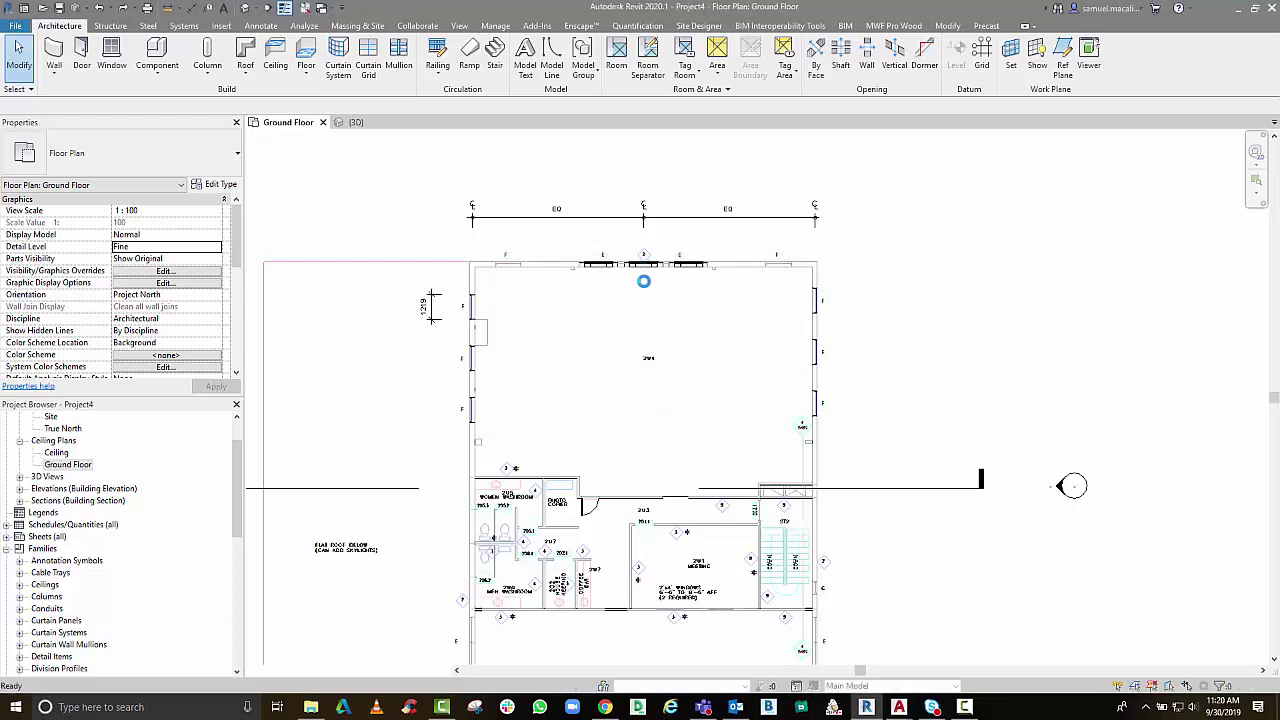
Save the Revit project to the Desktop as 'demo revit'
left_click(588, 320)
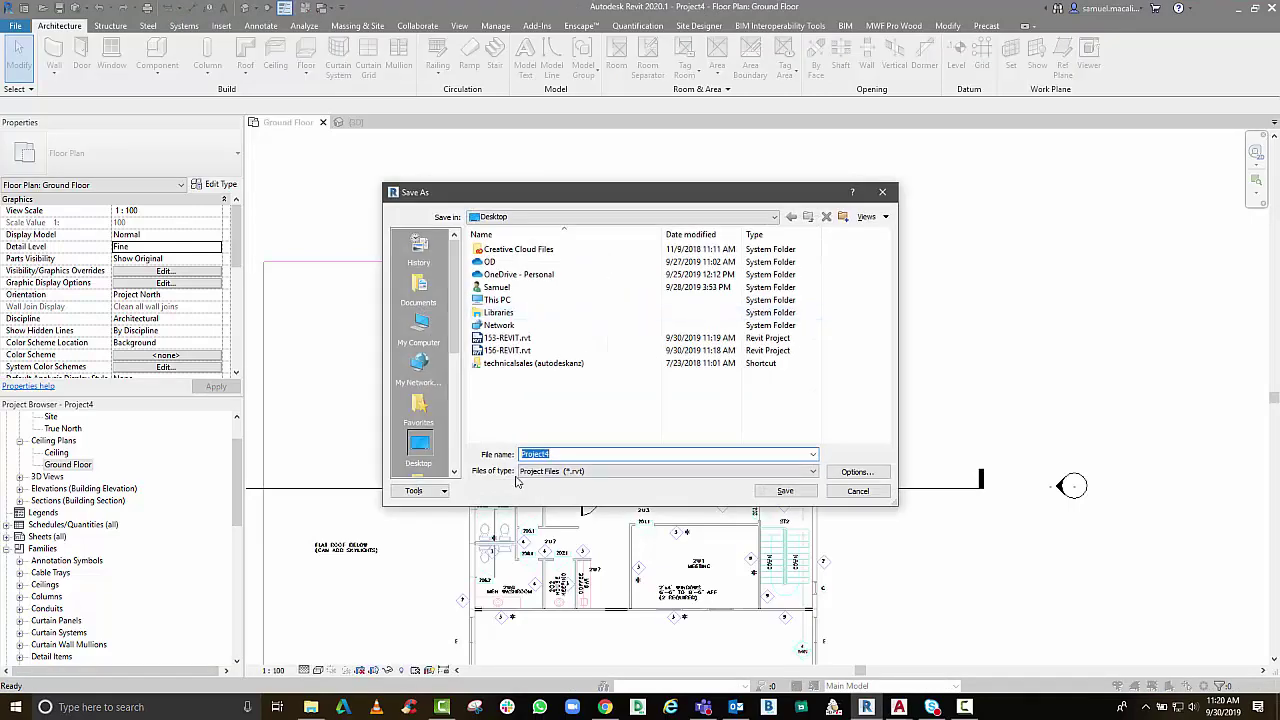
type("demo revit")
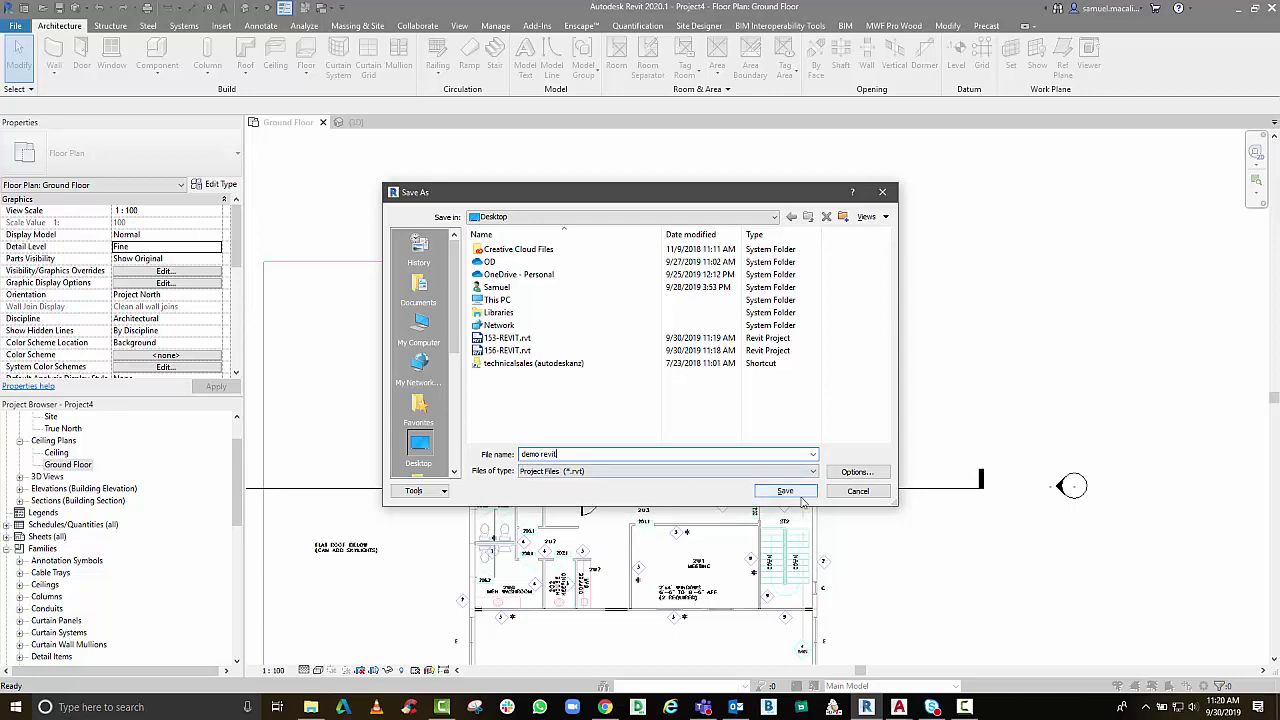
left_click(785, 491)
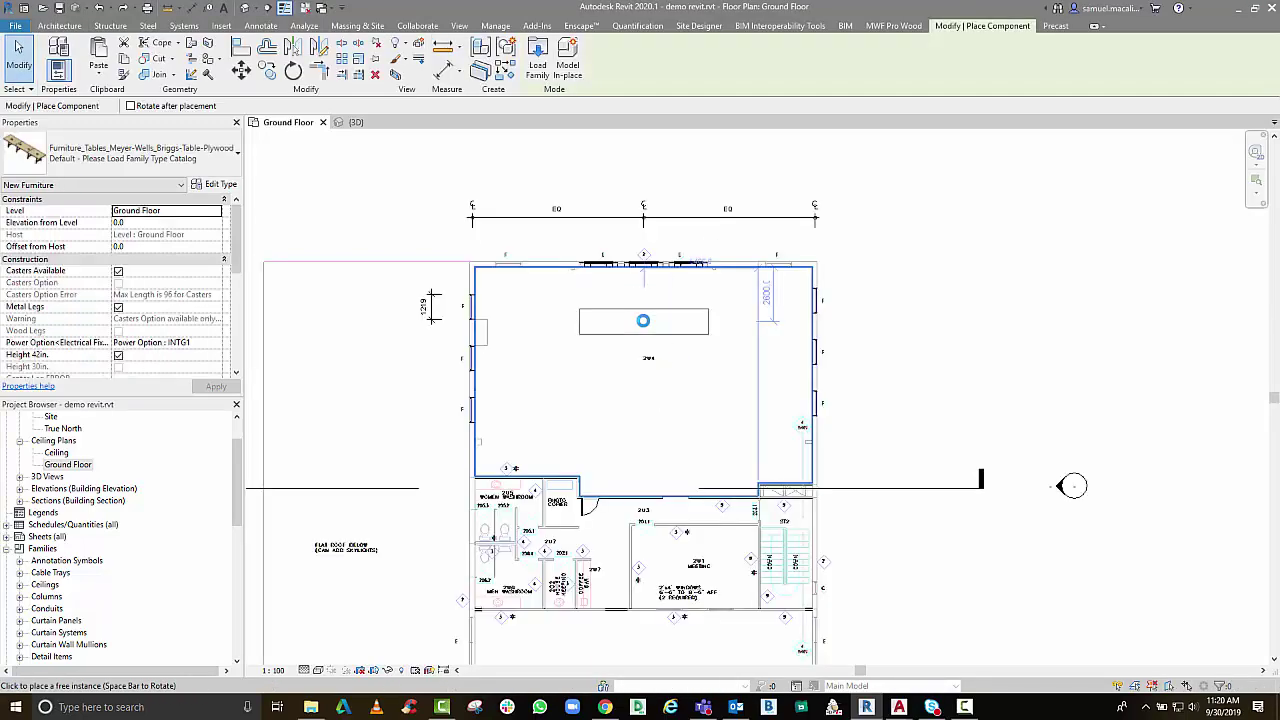
Place one Briggs plywood table near the top wall of room 204 and check it
left_click(643, 300)
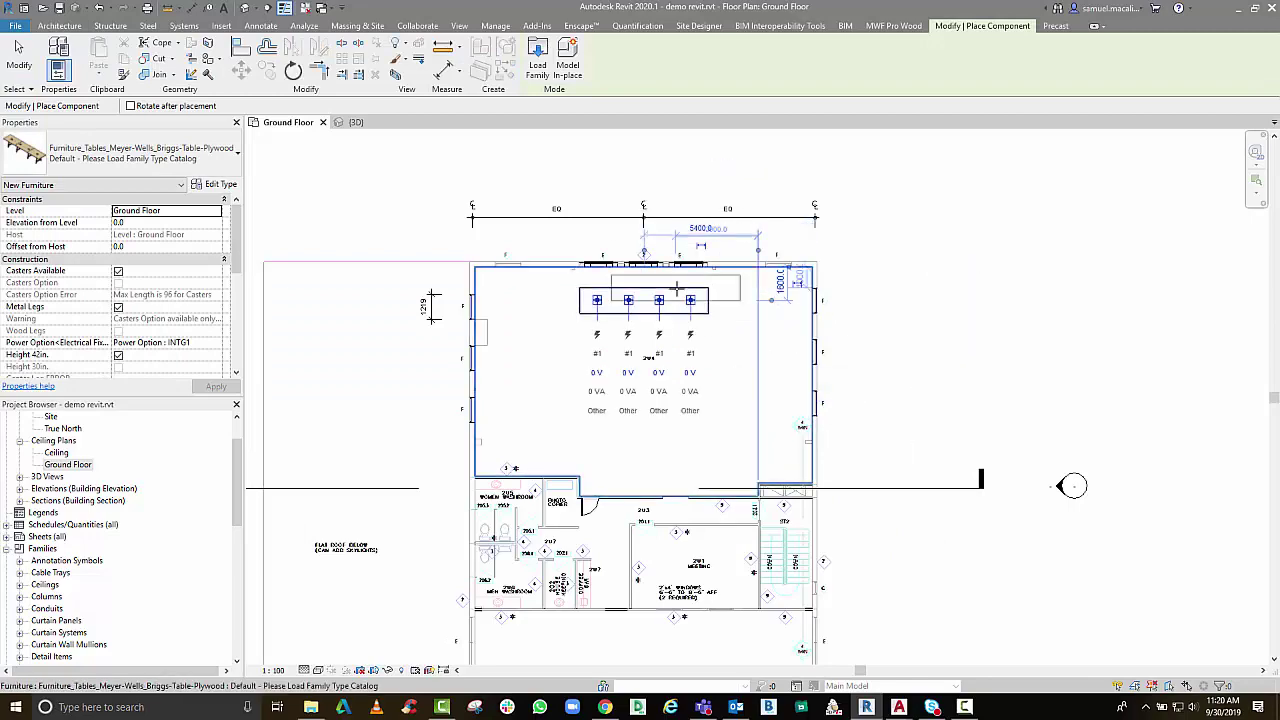
scroll(677, 283, "up", 3)
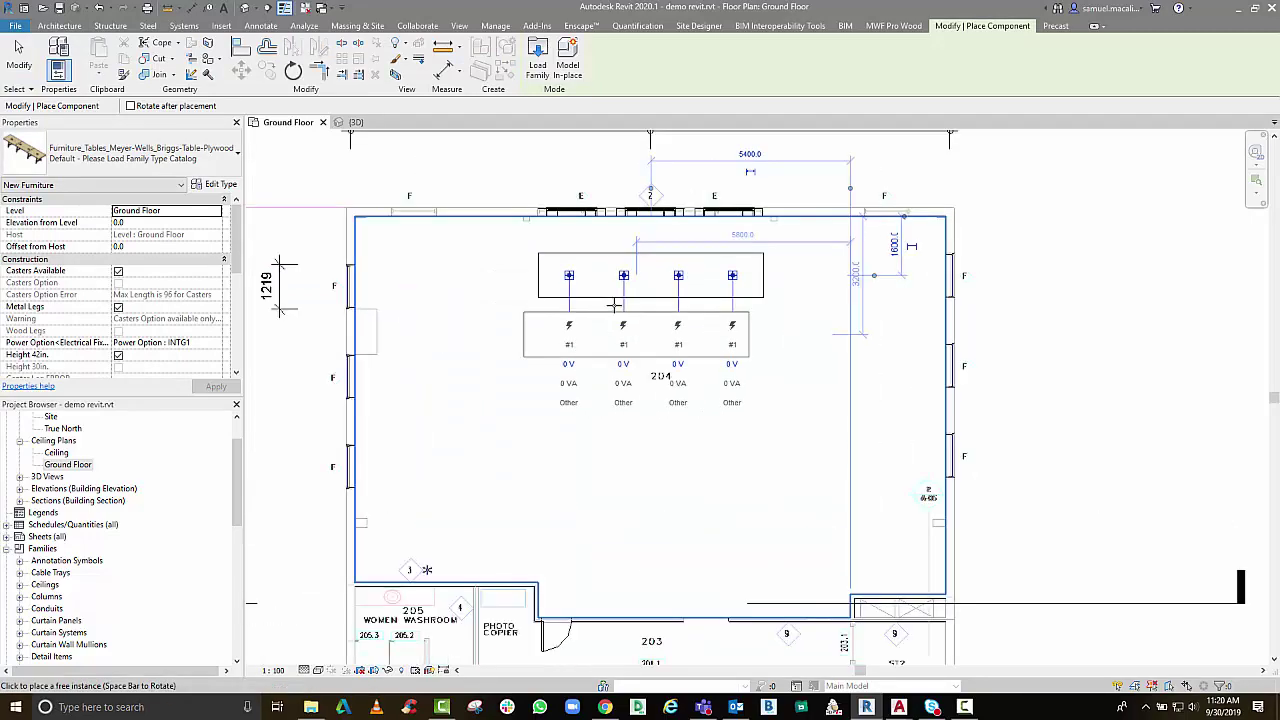
key("Escape")
key("Escape")
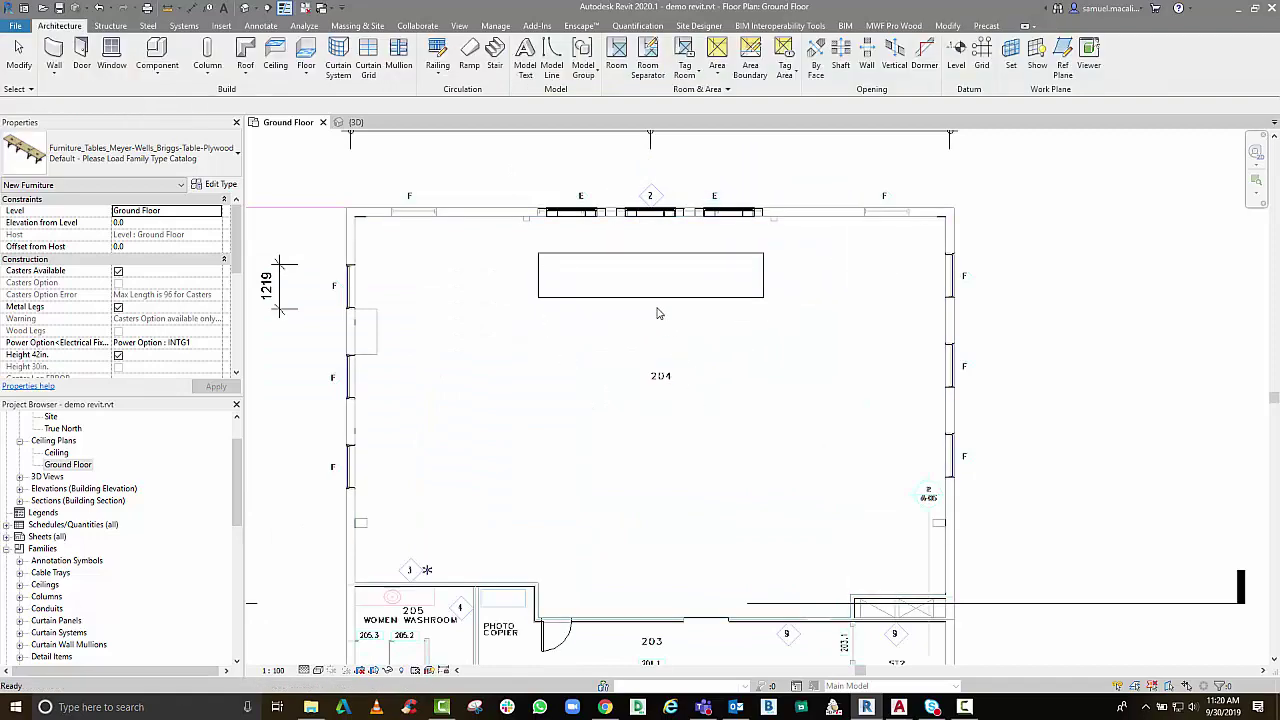
left_click(658, 297)
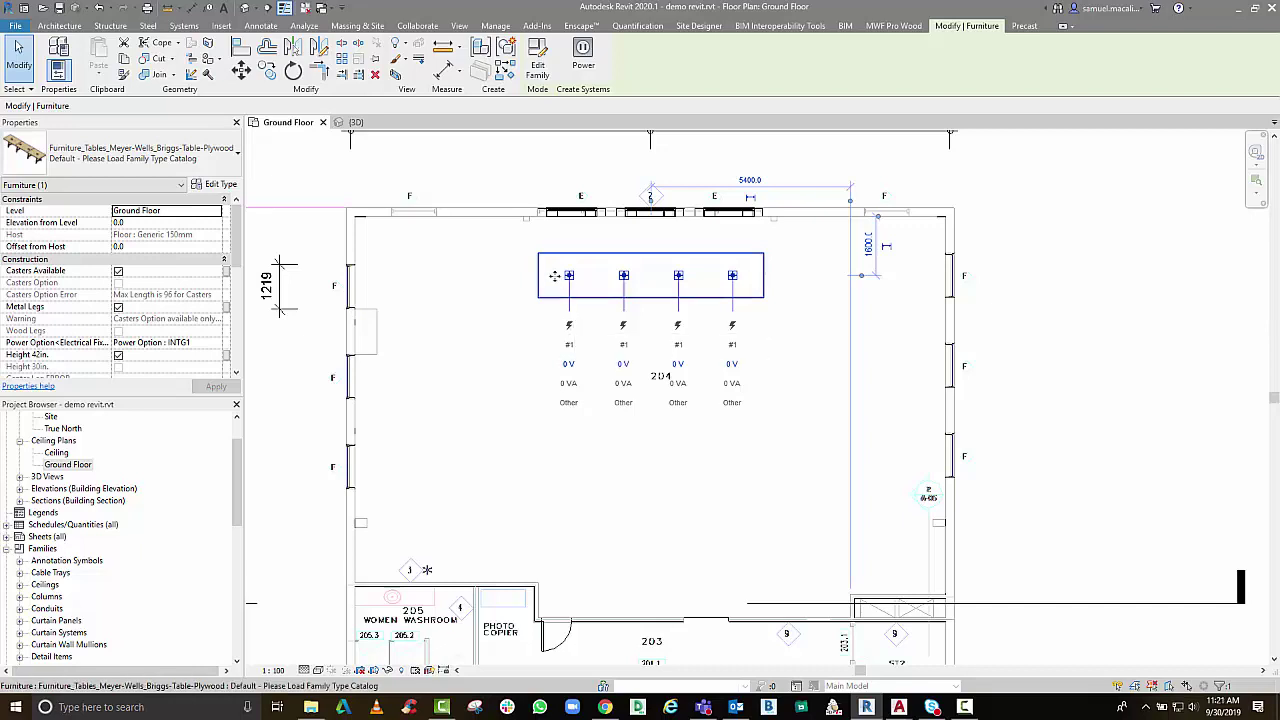
left_click(767, 434)
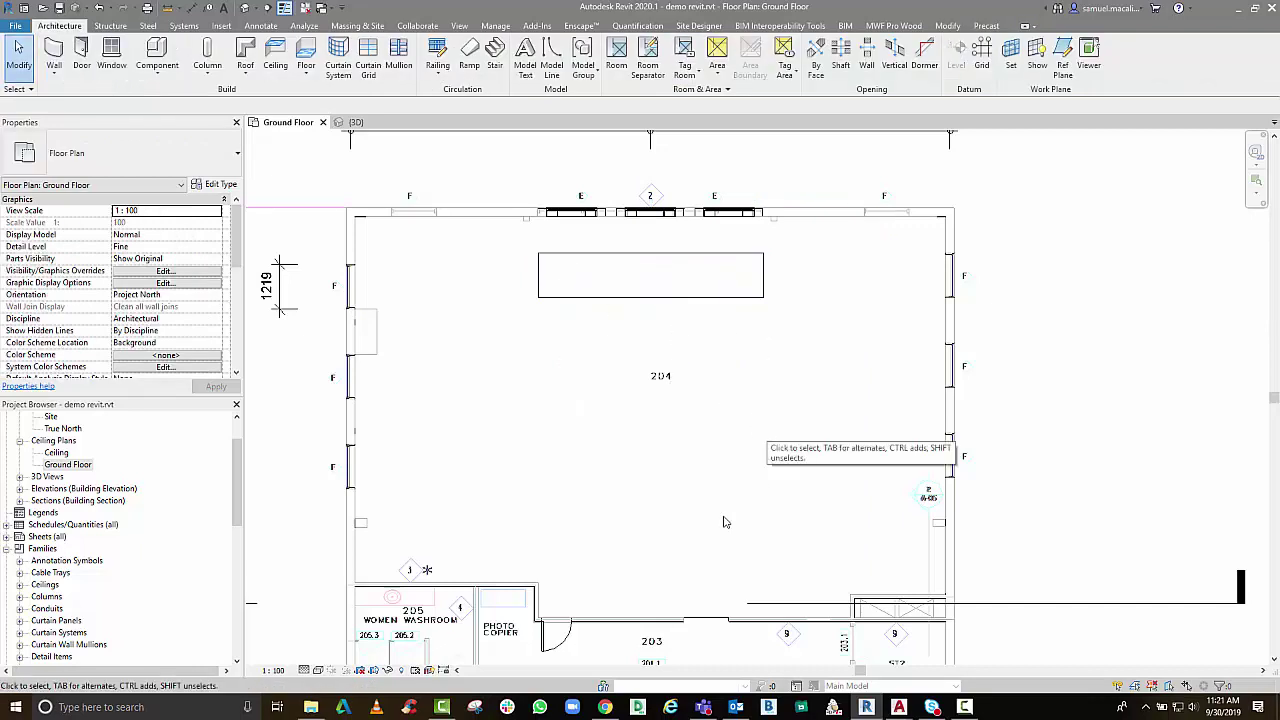
key("alt+Tab")
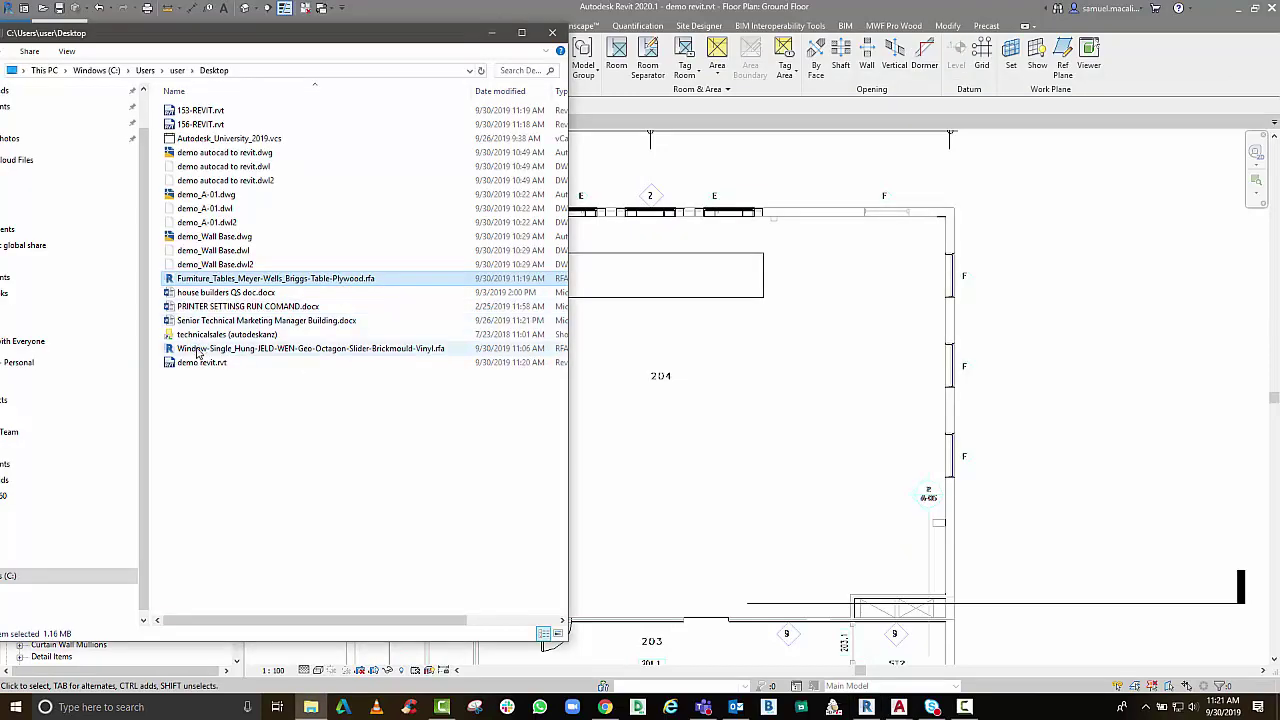
Check demo revit.rvt, 156-REVIT.rvt and 153-REVIT.rvt on the Desktop, then return to Revit
left_click(279, 349)
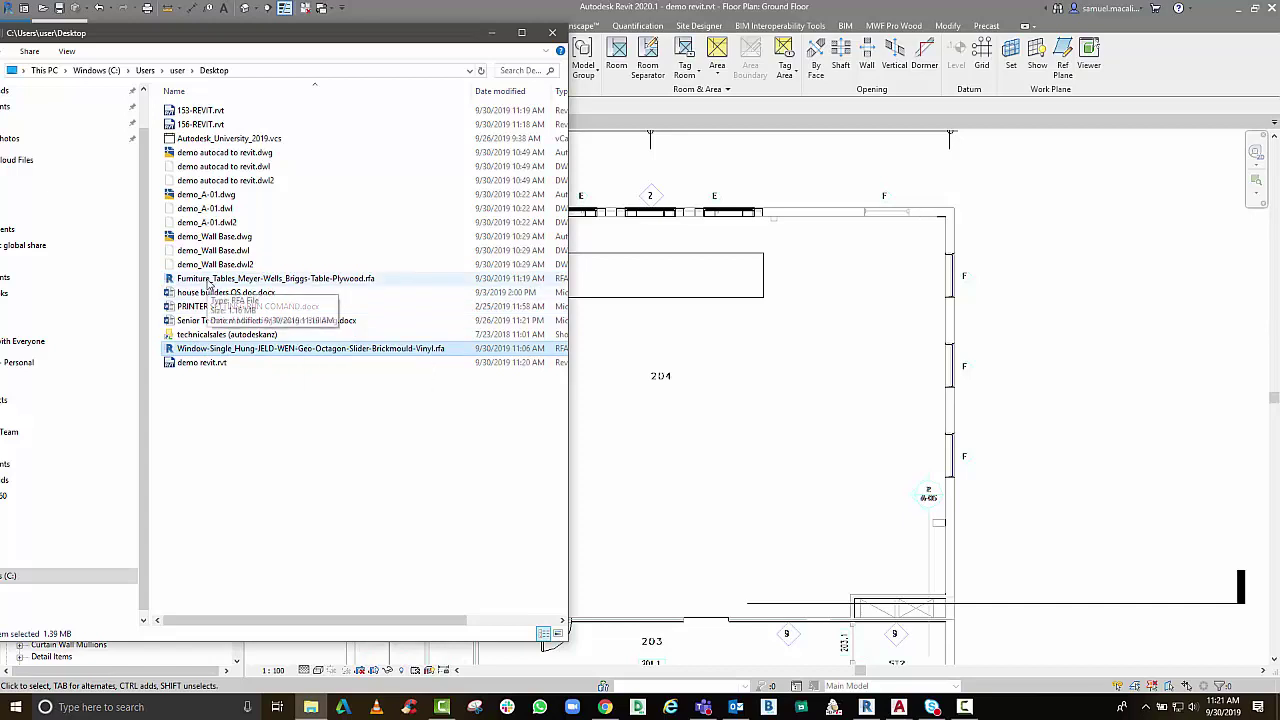
left_click(205, 364)
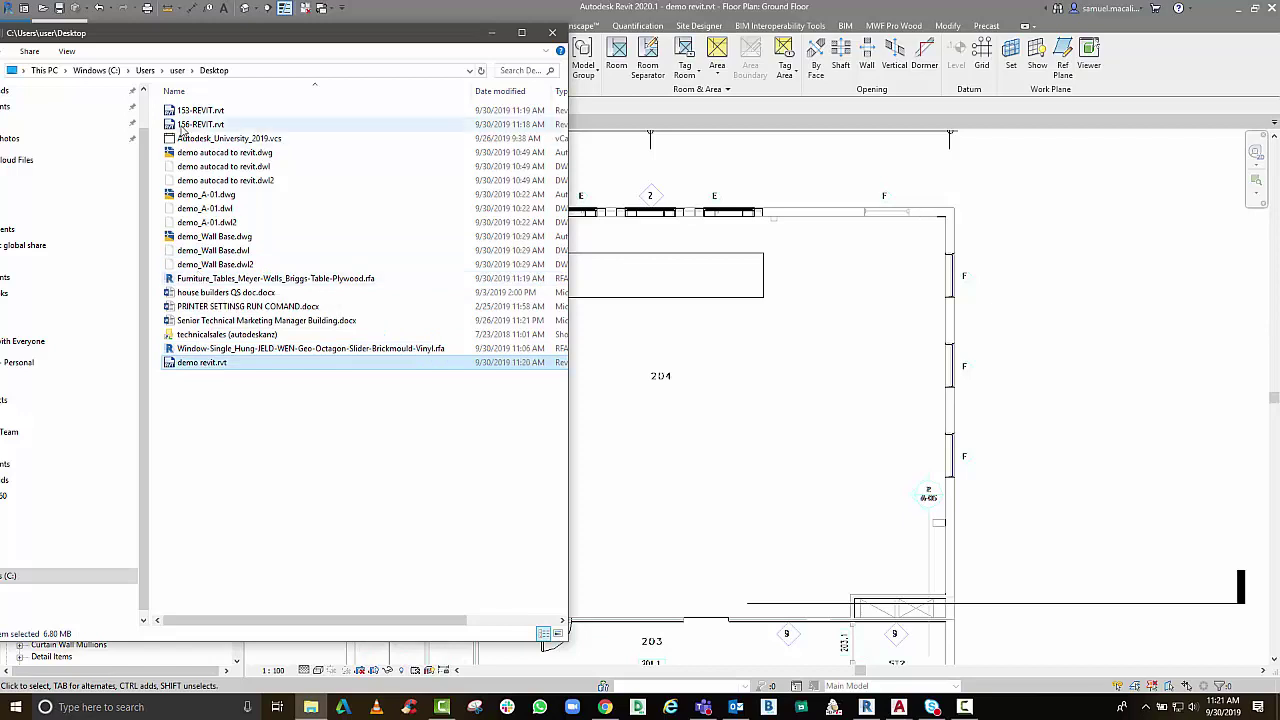
left_click(190, 125)
left_click(188, 111)
left_click(192, 125)
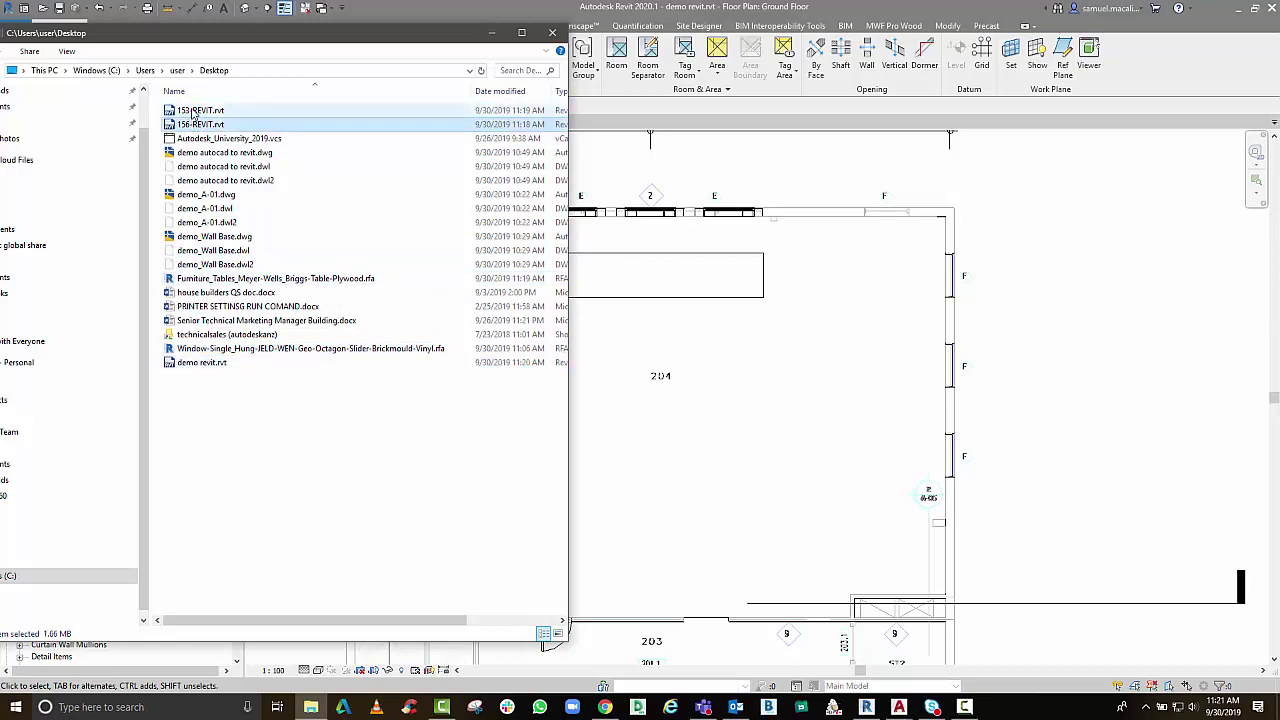
left_click(190, 111)
left_click(192, 125)
left_click(190, 111)
left_click(262, 71)
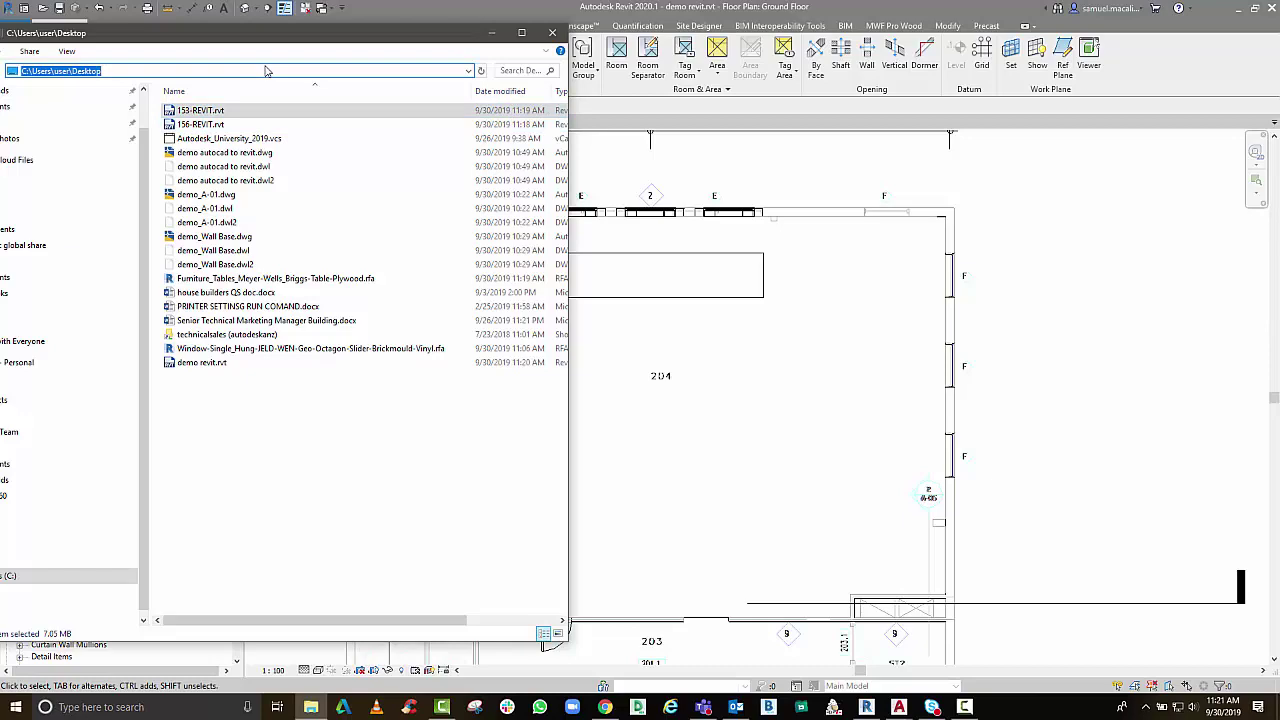
left_click(411, 7)
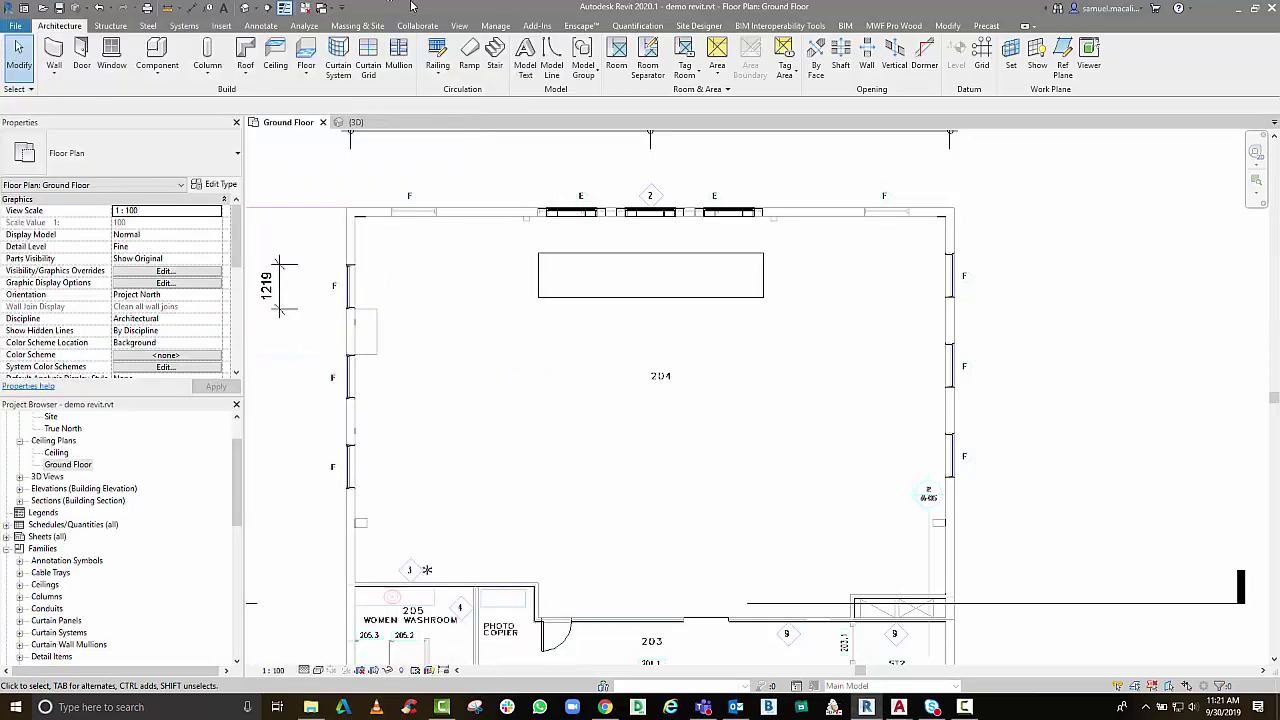
Open 156-REVIT.rvt from the Desktop so Revit upgrades it from 2011 to 2020
key("ctrl+o")
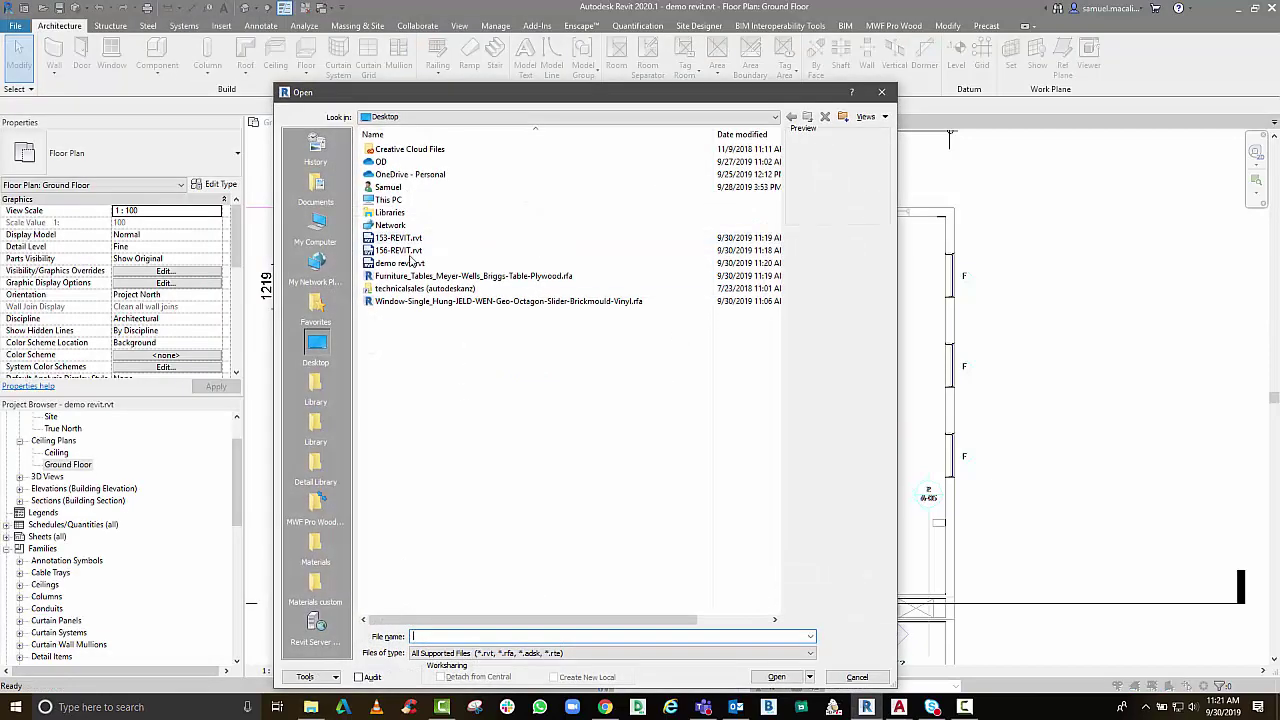
left_click(400, 238)
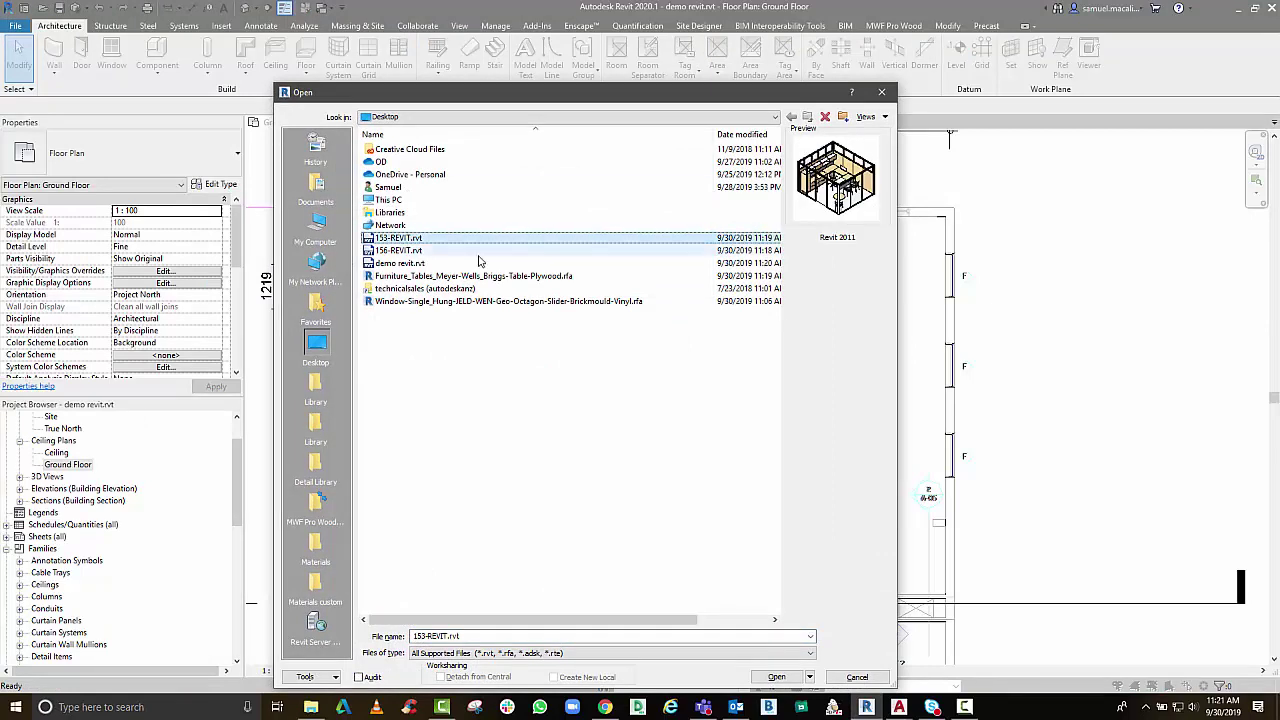
left_click(398, 251)
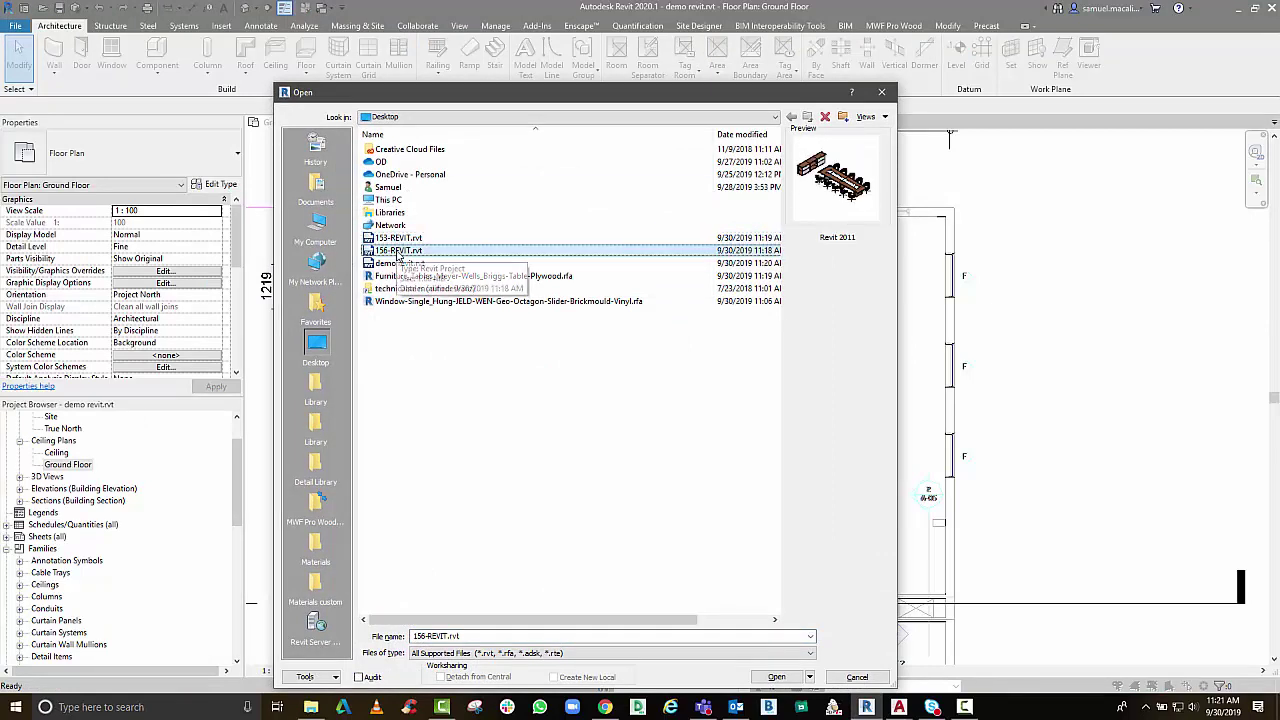
left_click(777, 677)
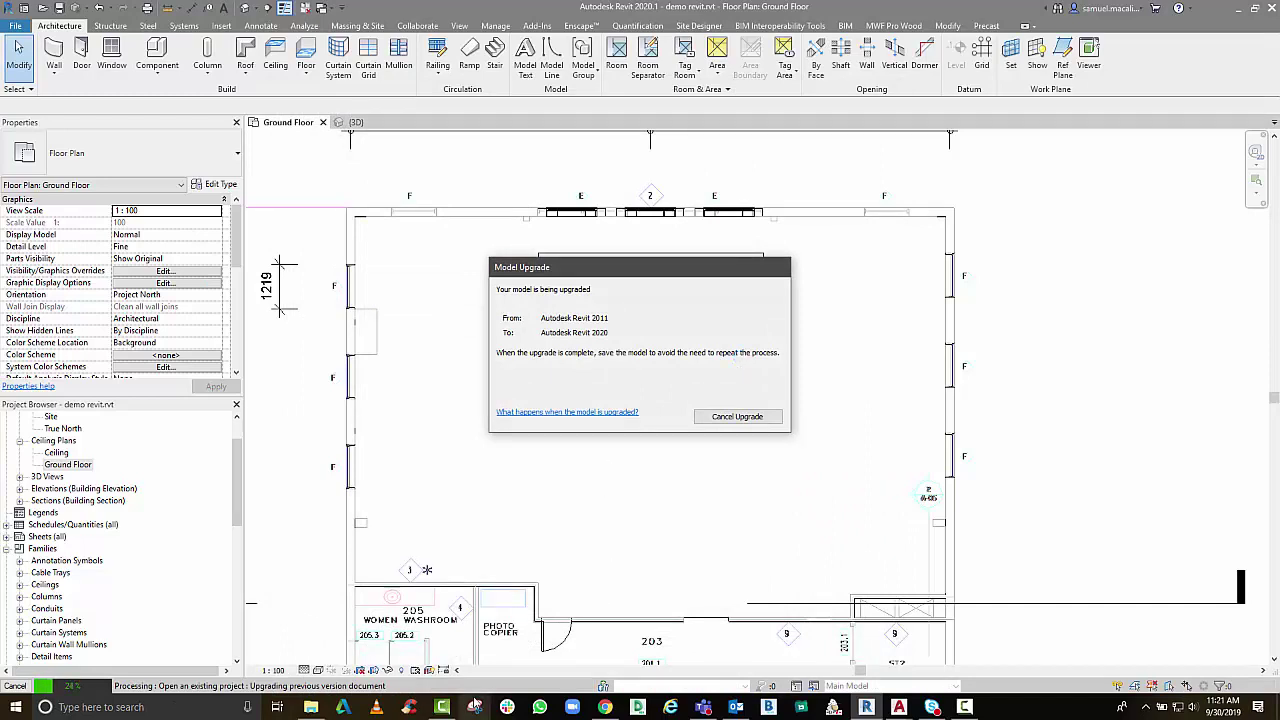
mouse_move(605, 707)
left_click(606, 650)
Re-download 153-REVIT.rvt, close the downloads list, and search BIMobject for 'lights'
left_click(880, 419)
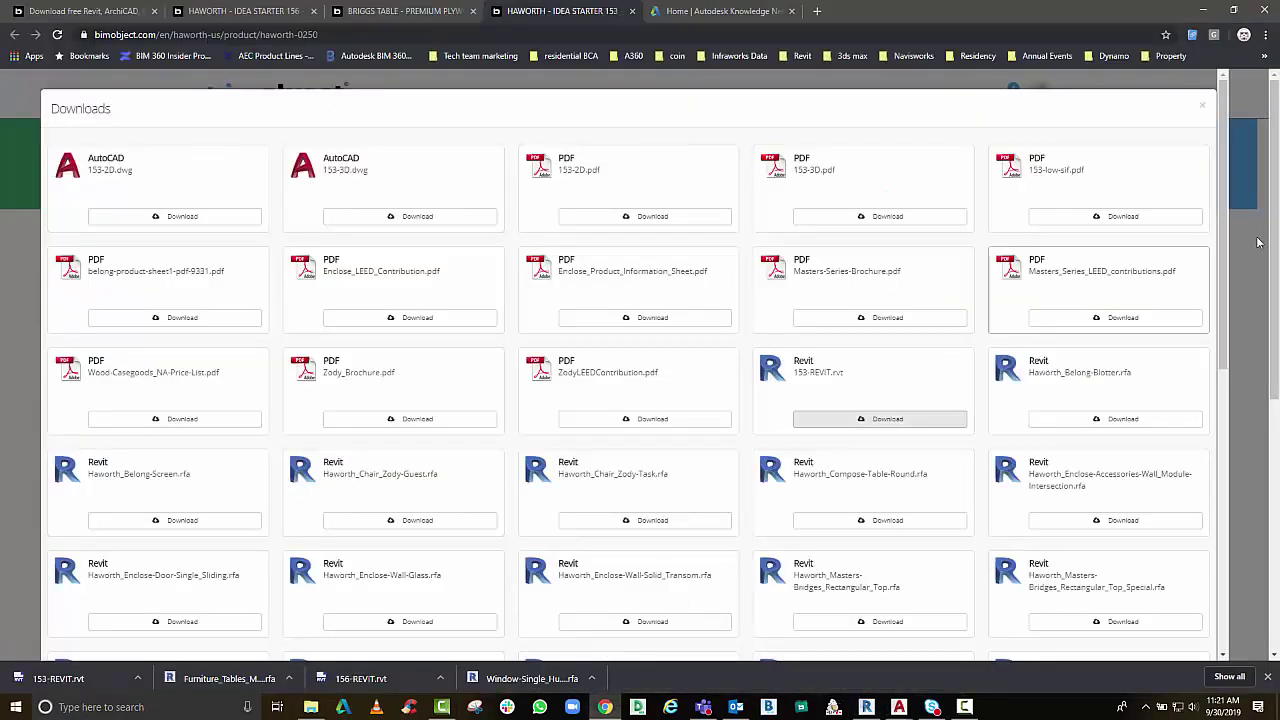
left_click(1201, 110)
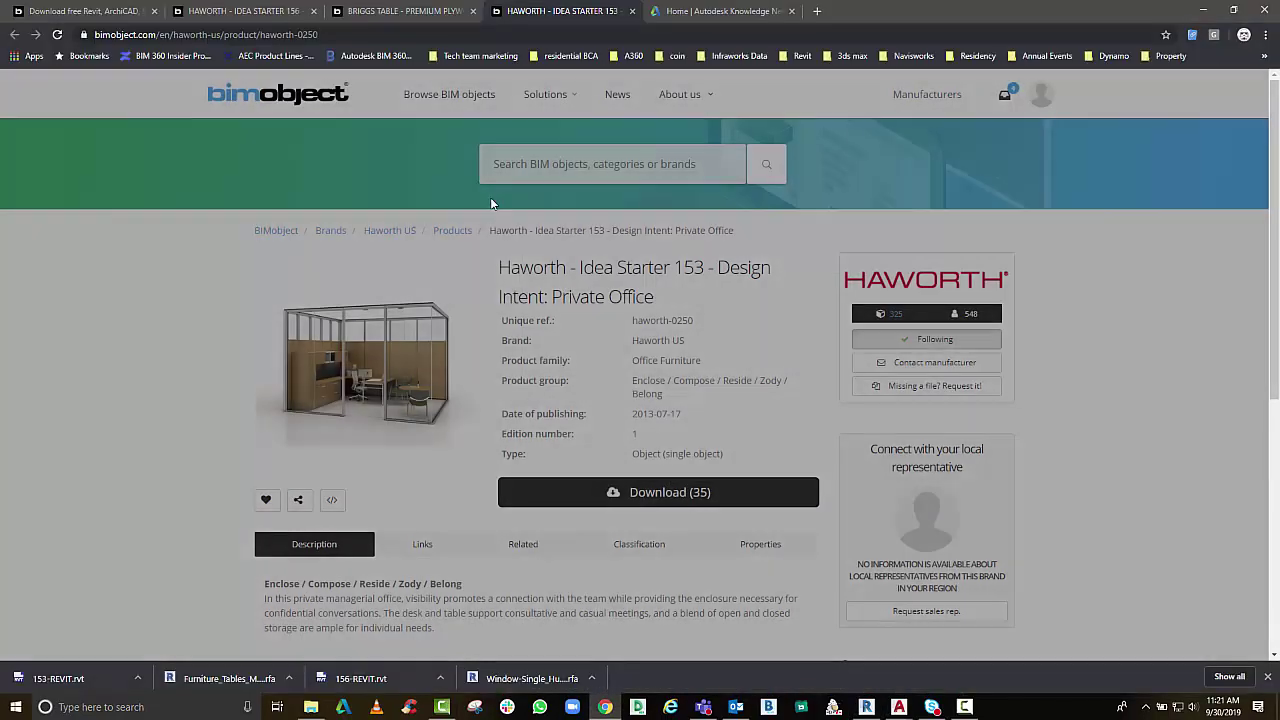
left_click(510, 164)
type("l")
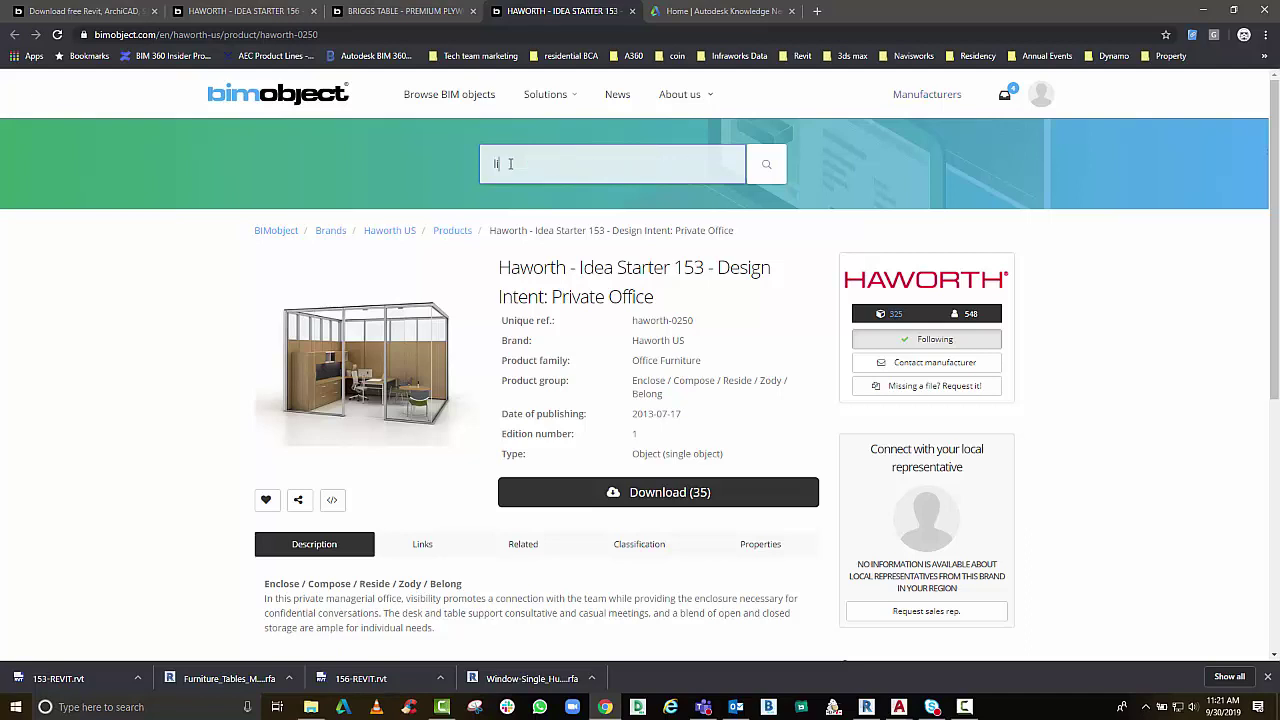
type("ights")
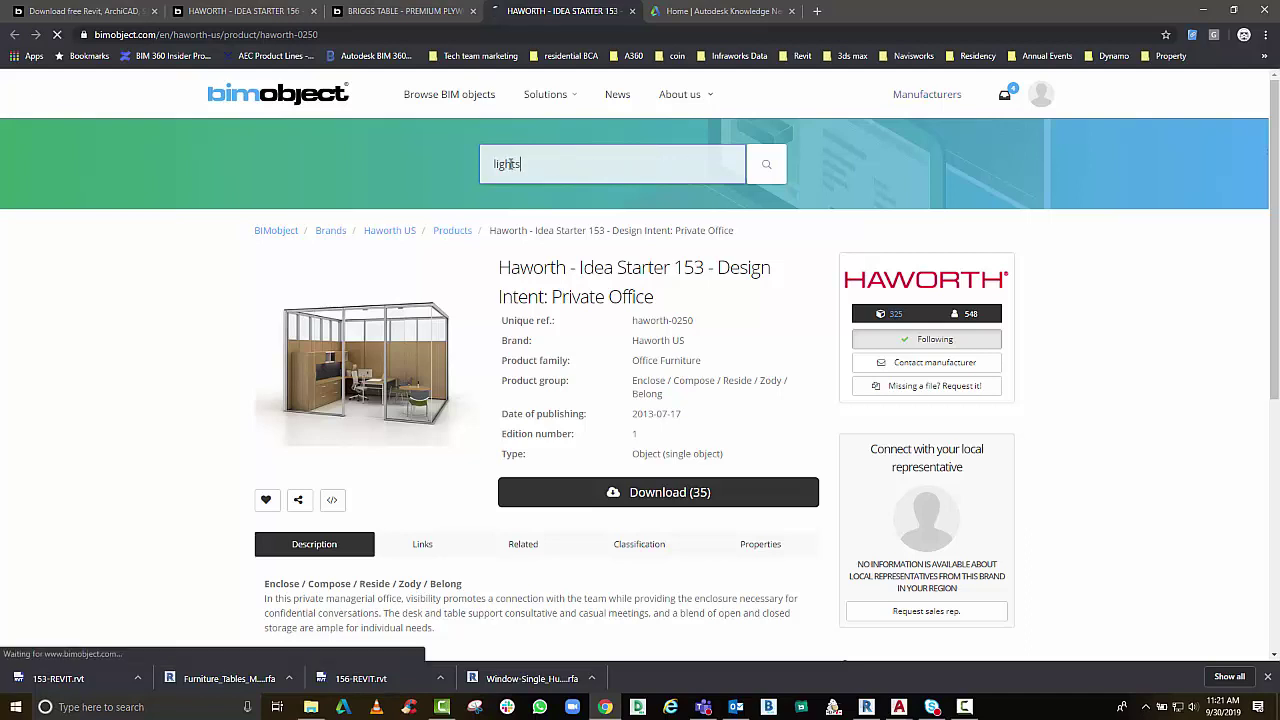
key("Return")
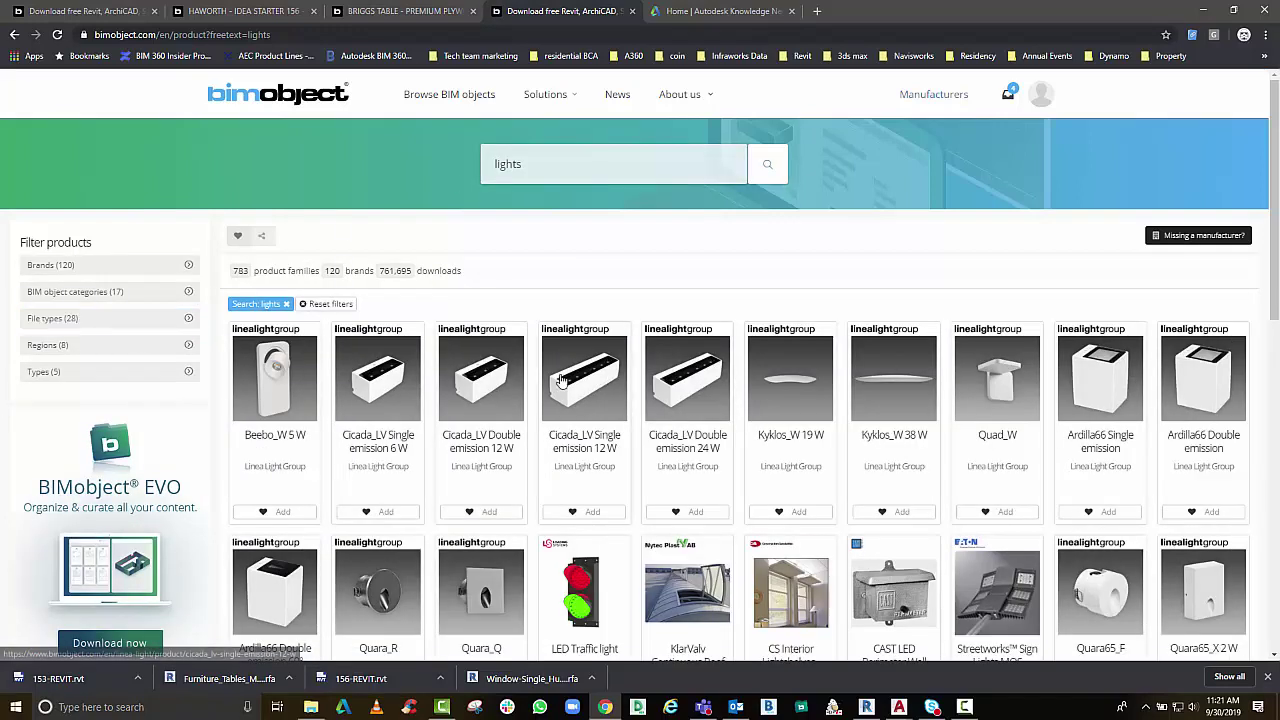
scroll(130, 320, "down", 5)
scroll(107, 260, "up", 4)
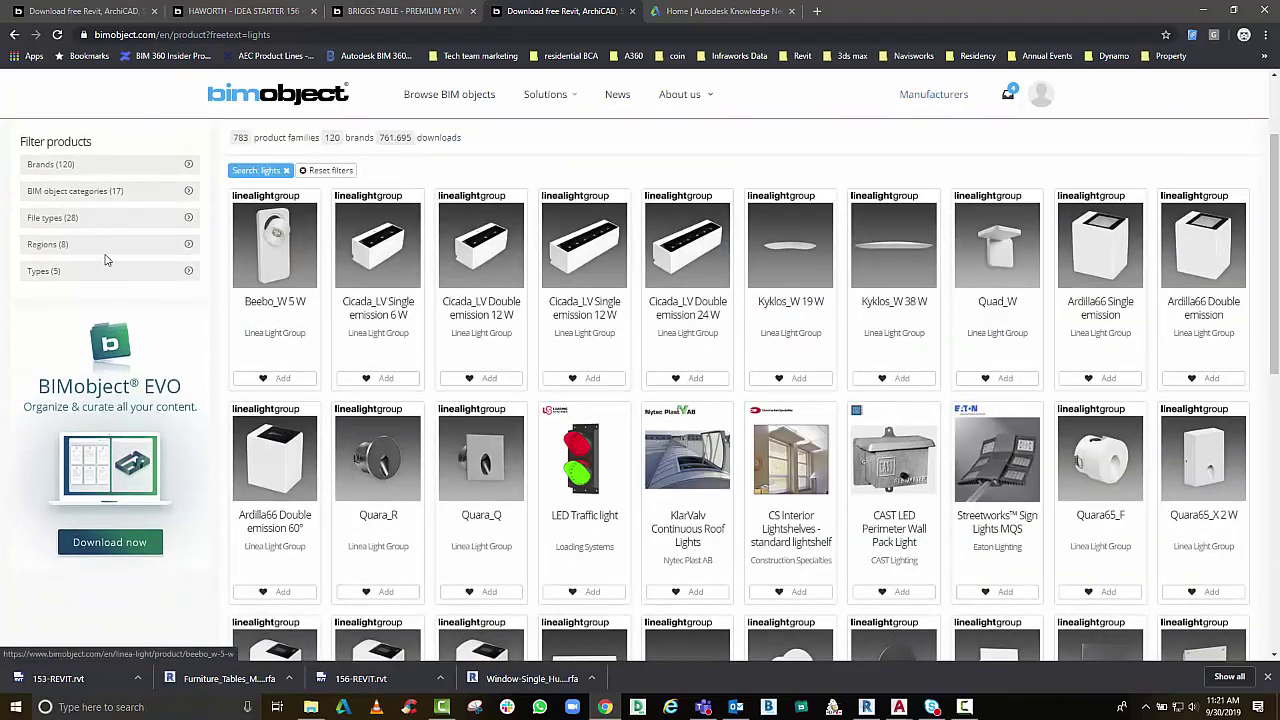
Filter the lights results by brand to show only iGuzzini products
left_click(75, 164)
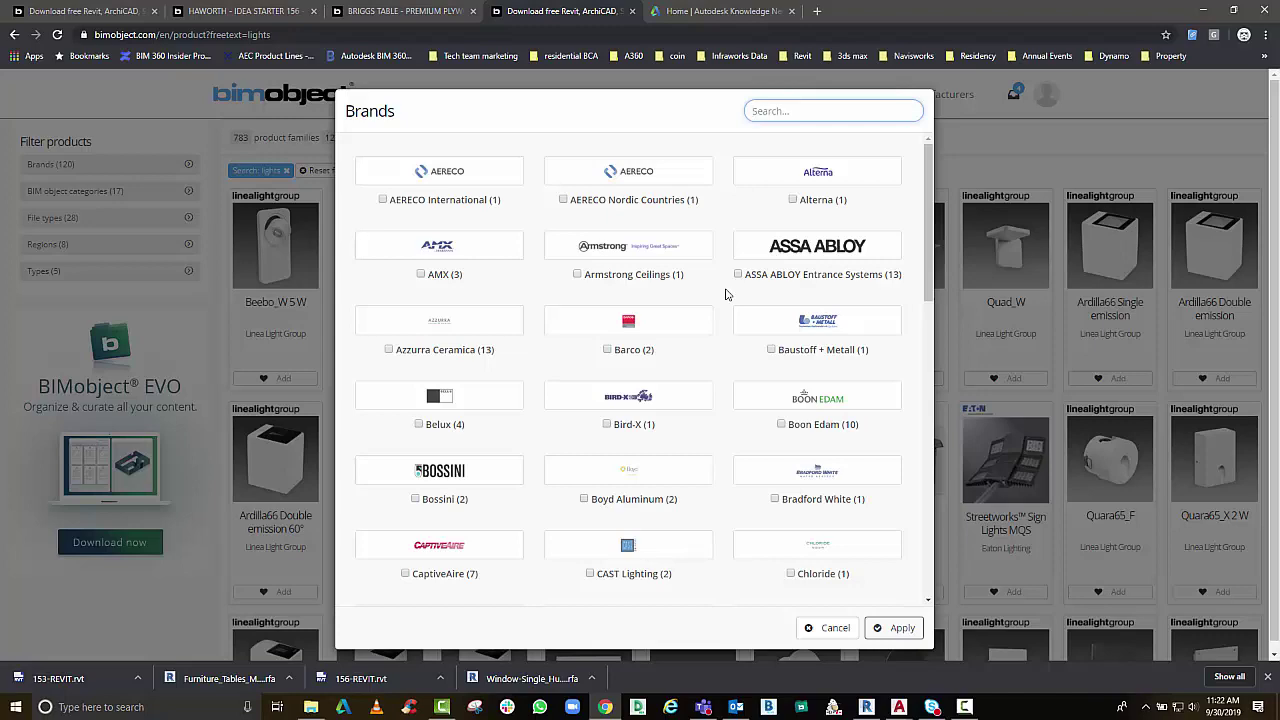
scroll(726, 294, "down", 4)
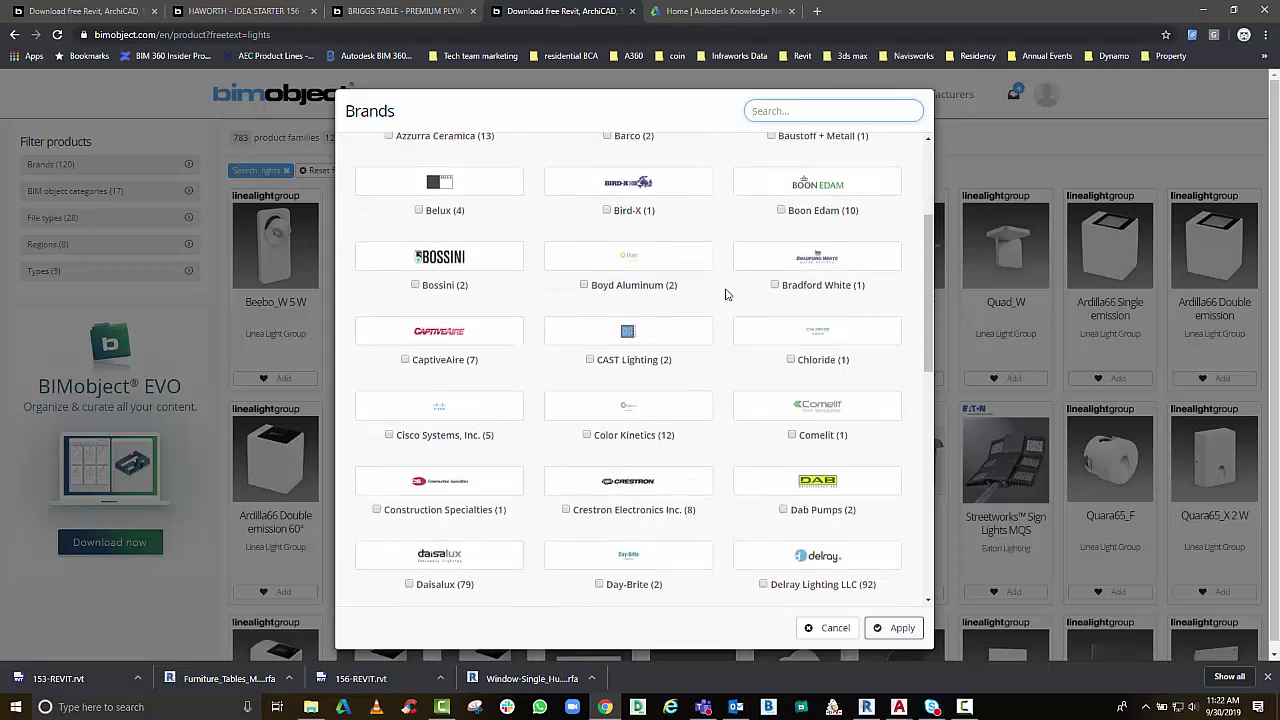
scroll(726, 294, "down", 3)
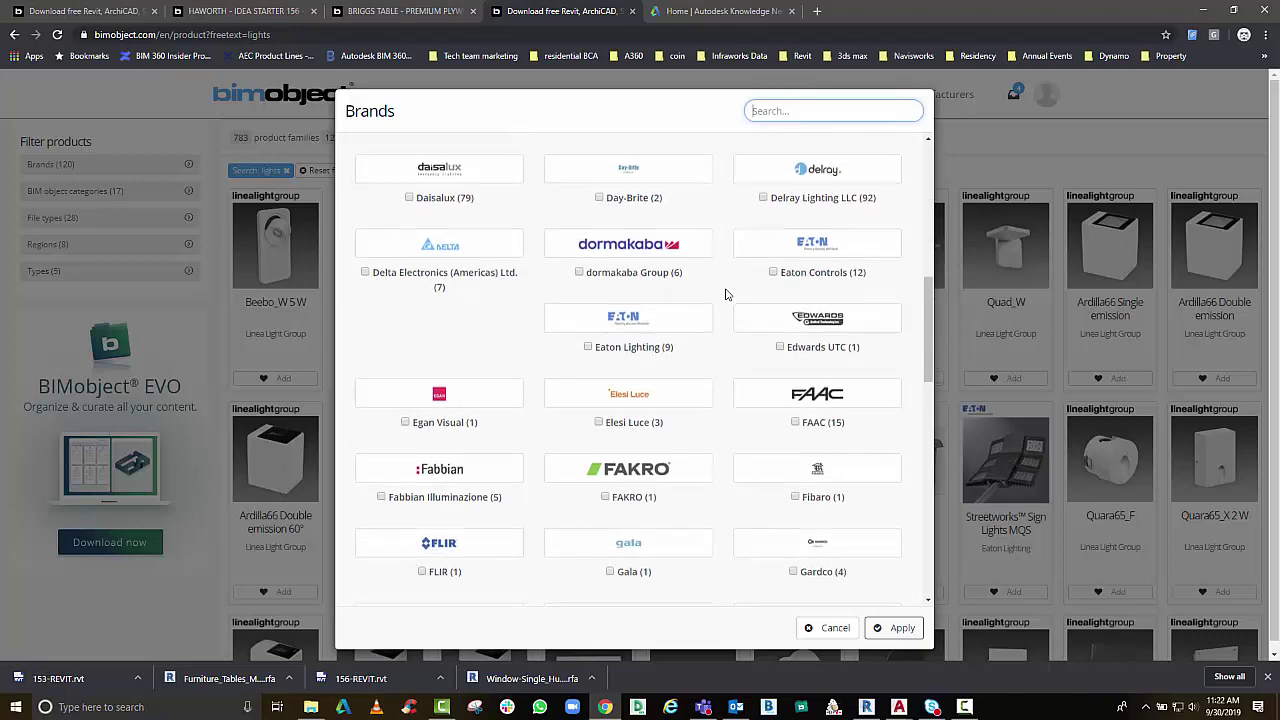
scroll(726, 294, "down", 1)
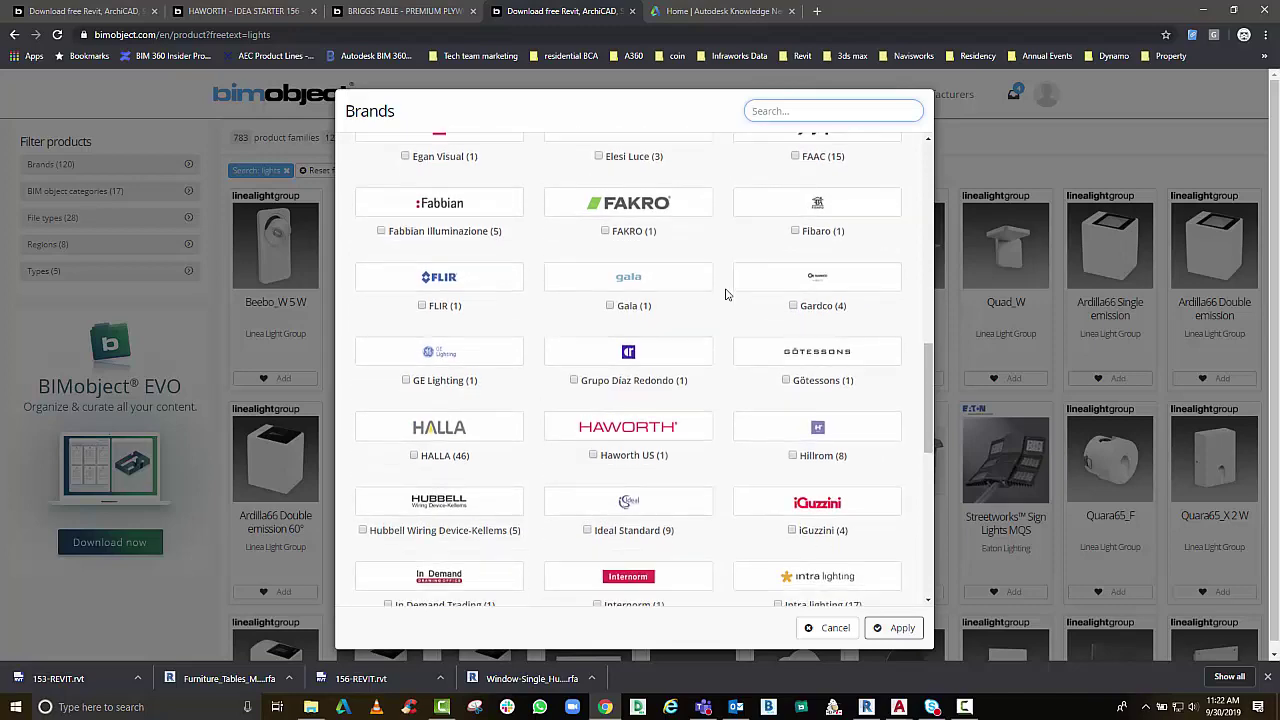
scroll(726, 294, "down", 1)
scroll(726, 294, "down", 2)
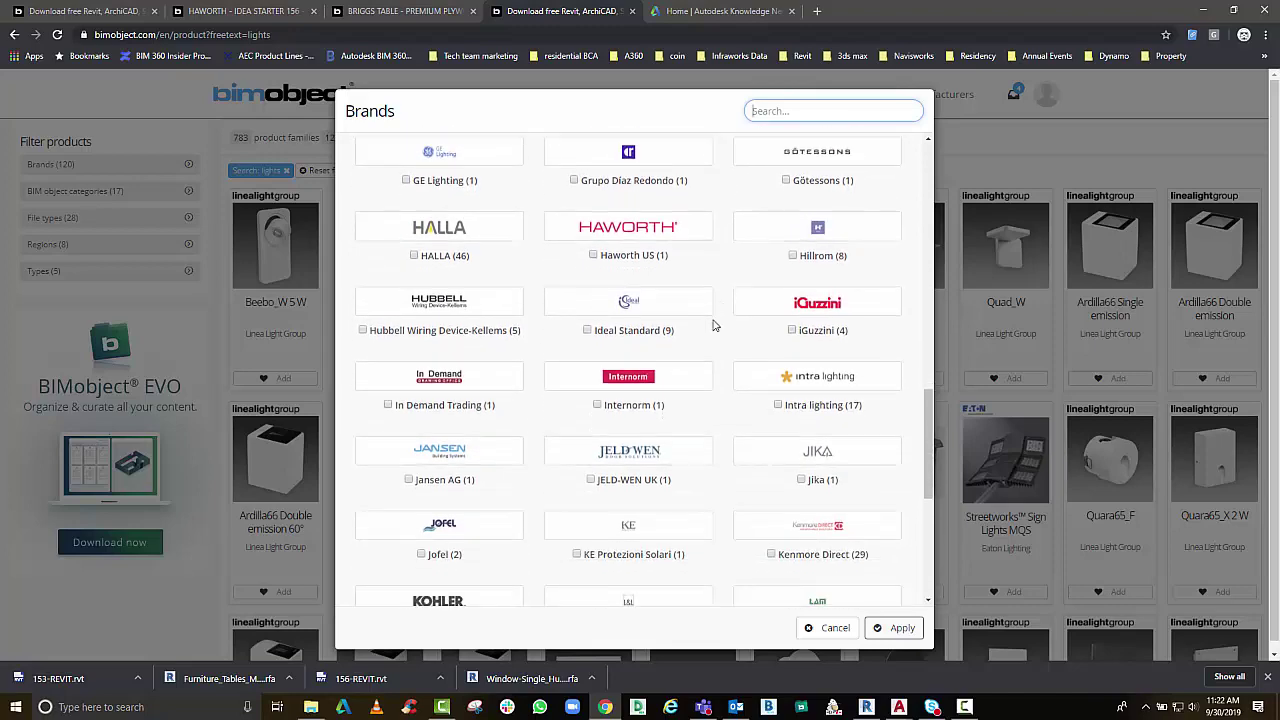
scroll(620, 440, "down", 1)
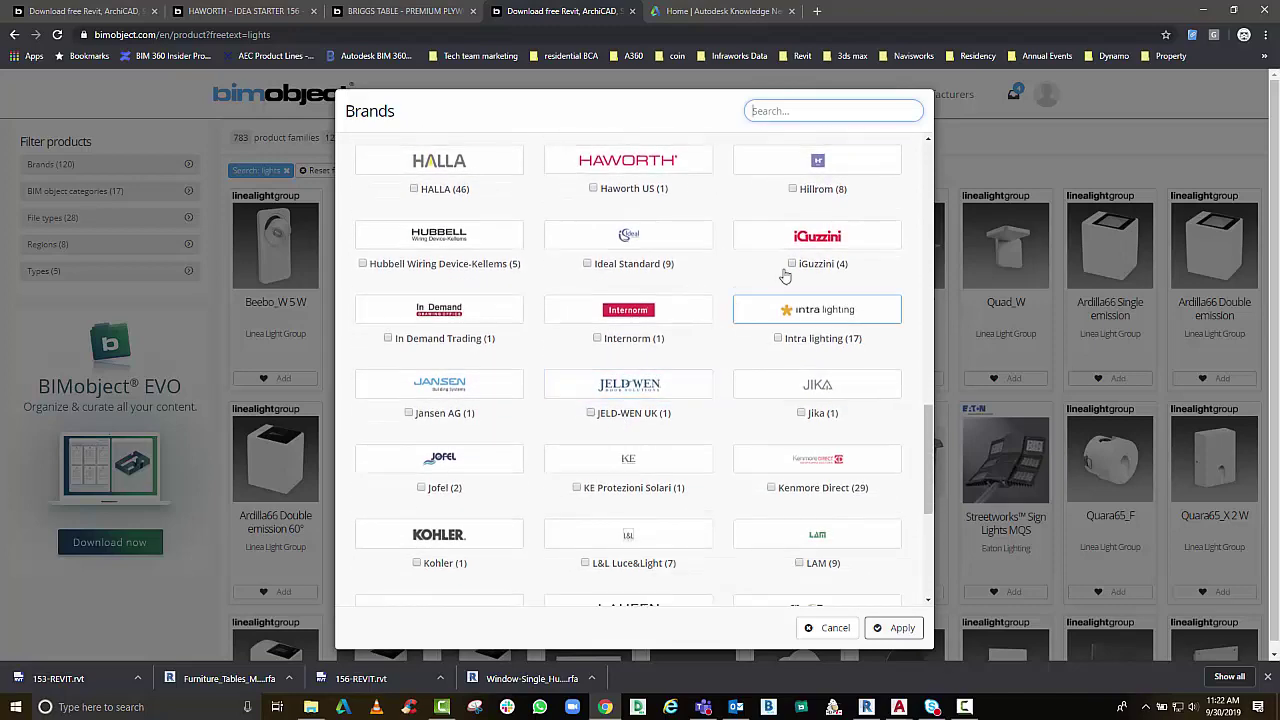
left_click(842, 240)
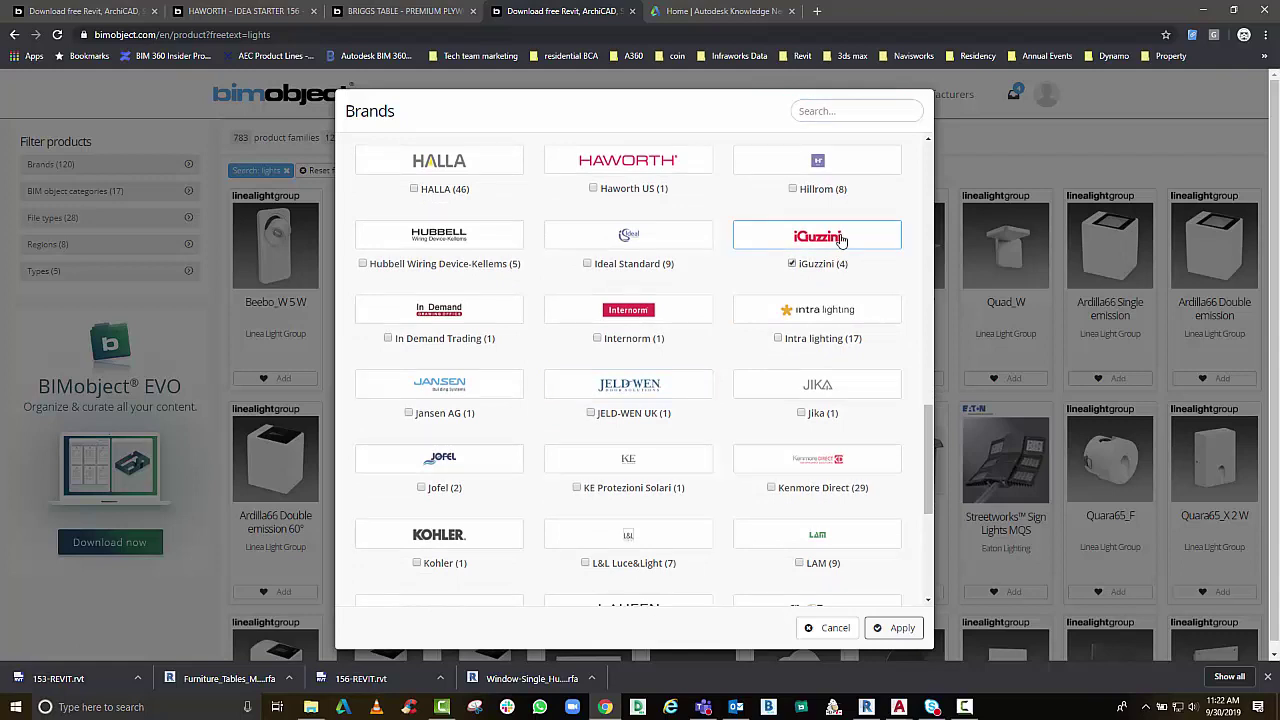
left_click(898, 628)
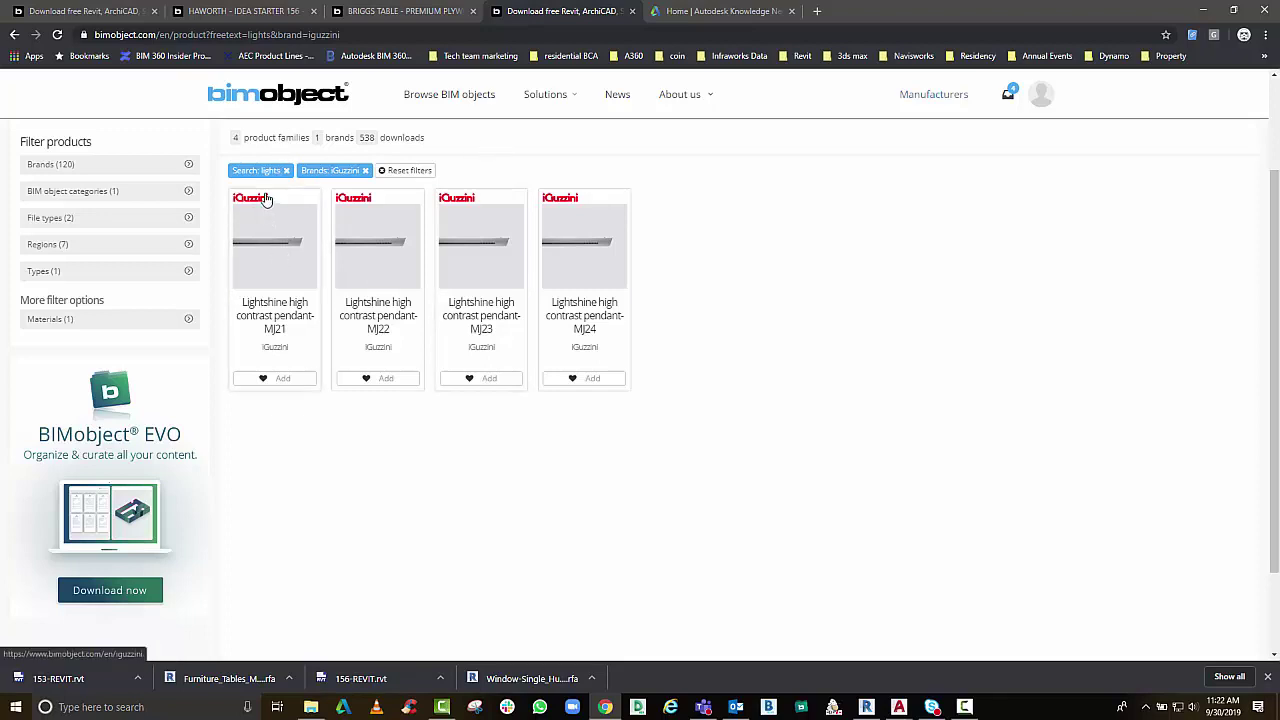
Reset the lights search and filter BIMobject to the full iGuzzini brand catalogue of 236 families
left_click(284, 95)
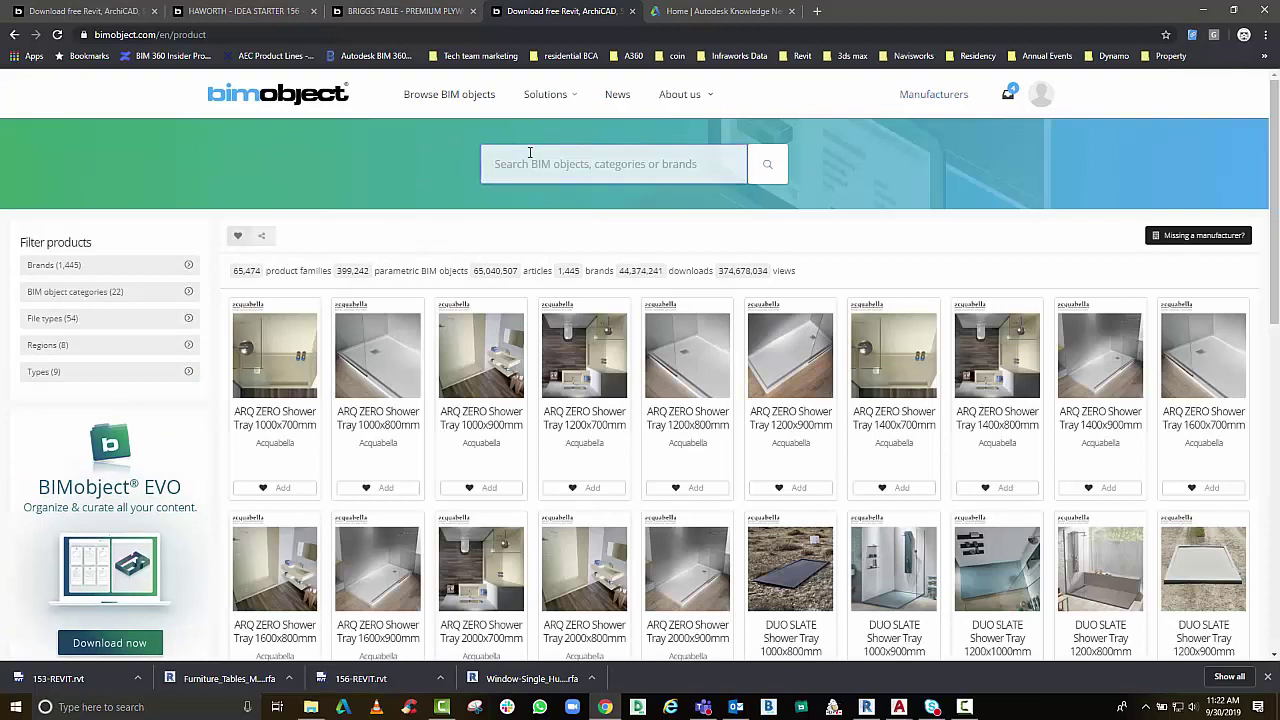
type("igu")
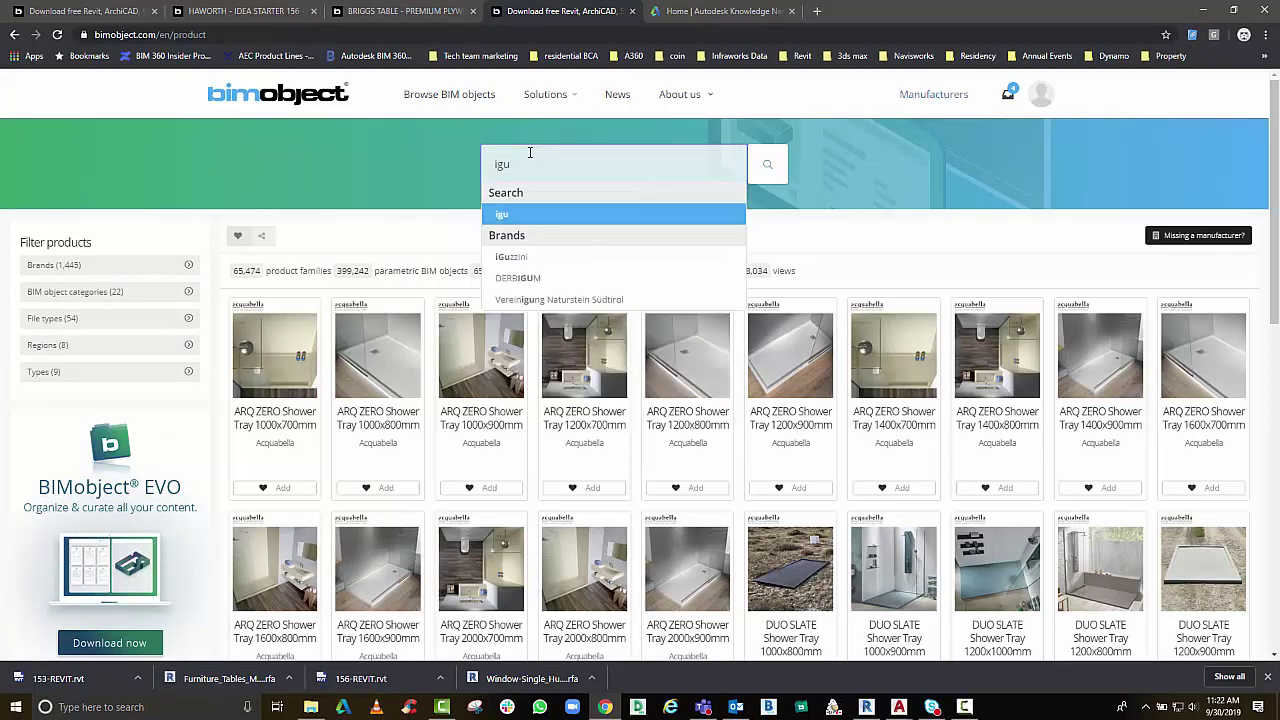
left_click(528, 258)
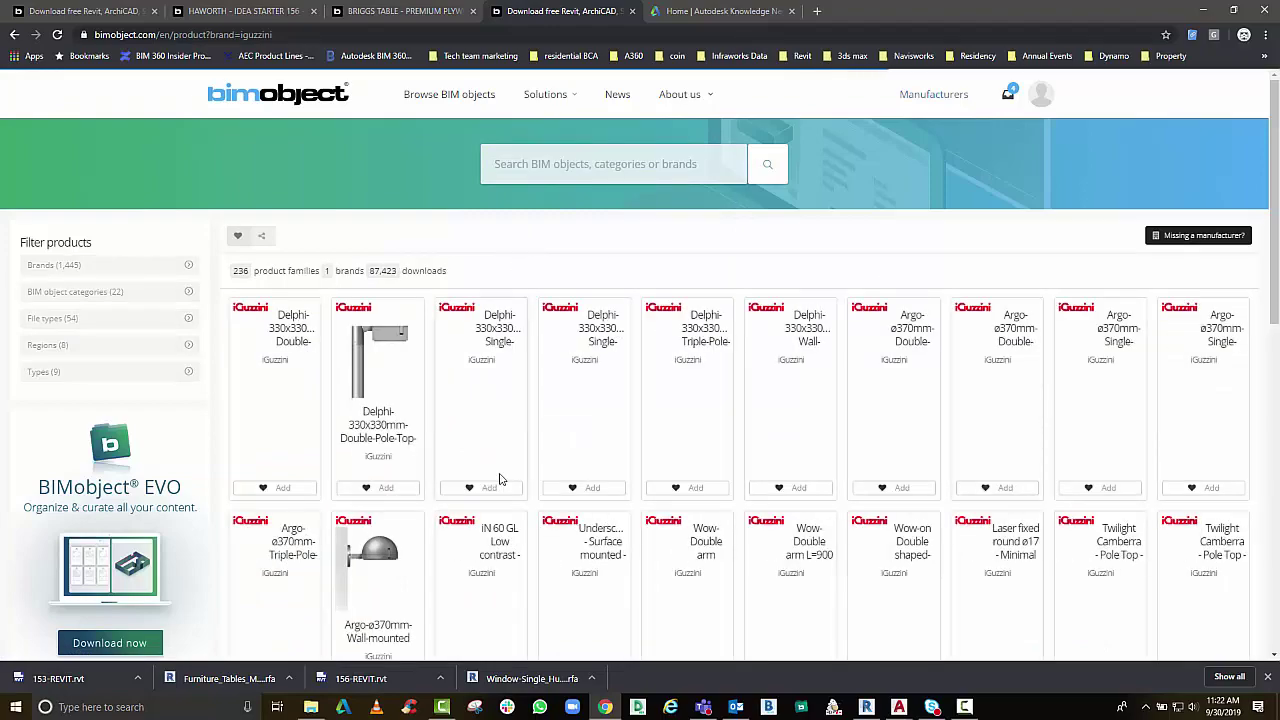
Scroll the iGuzzini results and open the Front Light ø92mm 3000K product page
scroll(1050, 504, "down", 2)
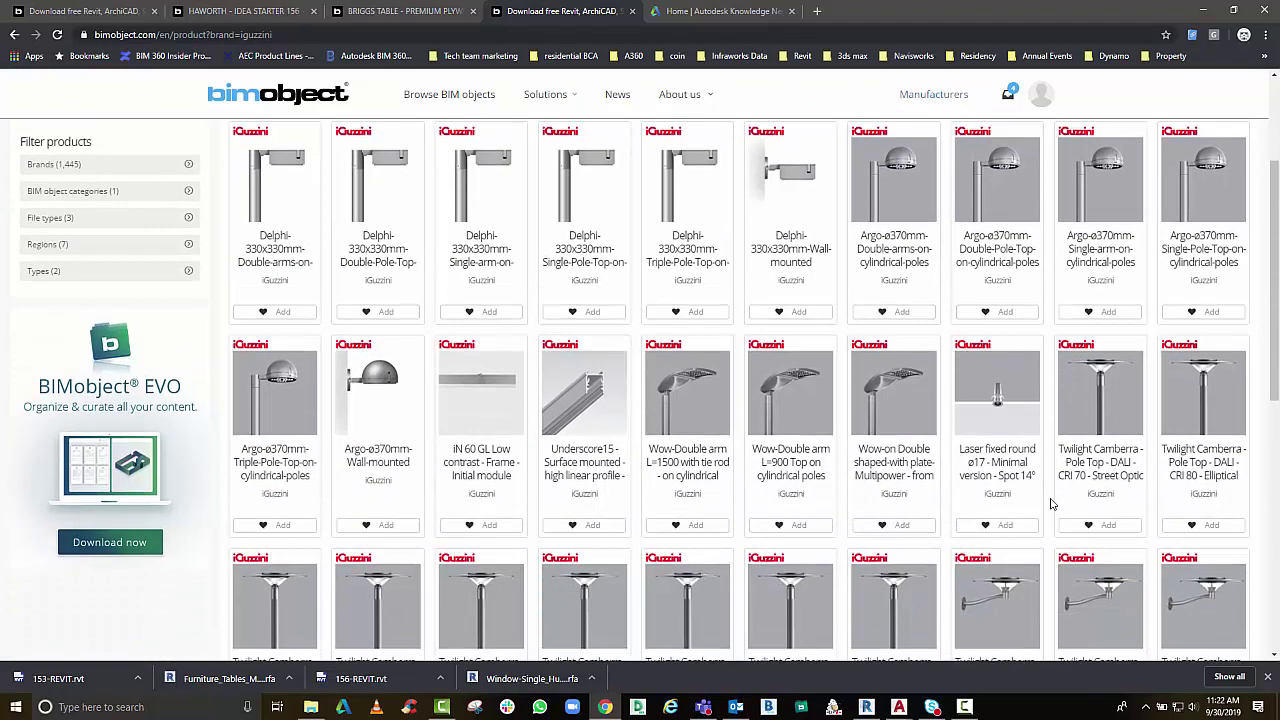
scroll(1050, 504, "down", 2)
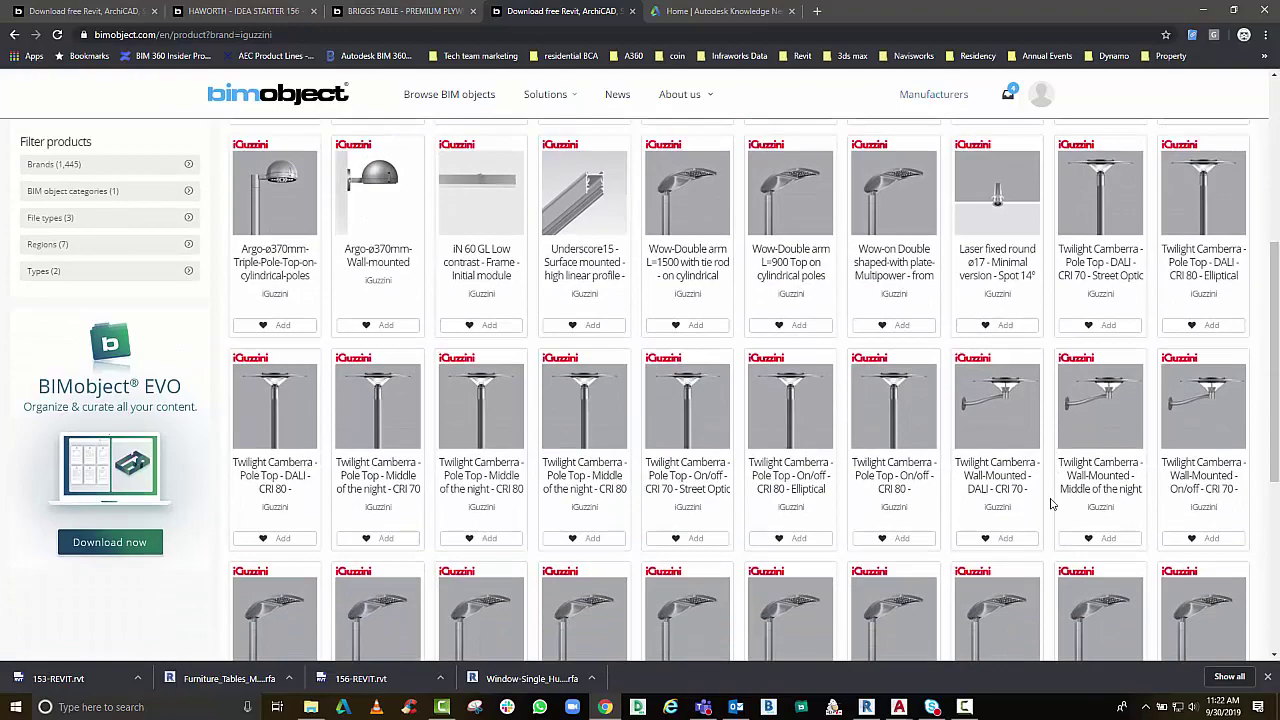
scroll(1050, 504, "down", 4)
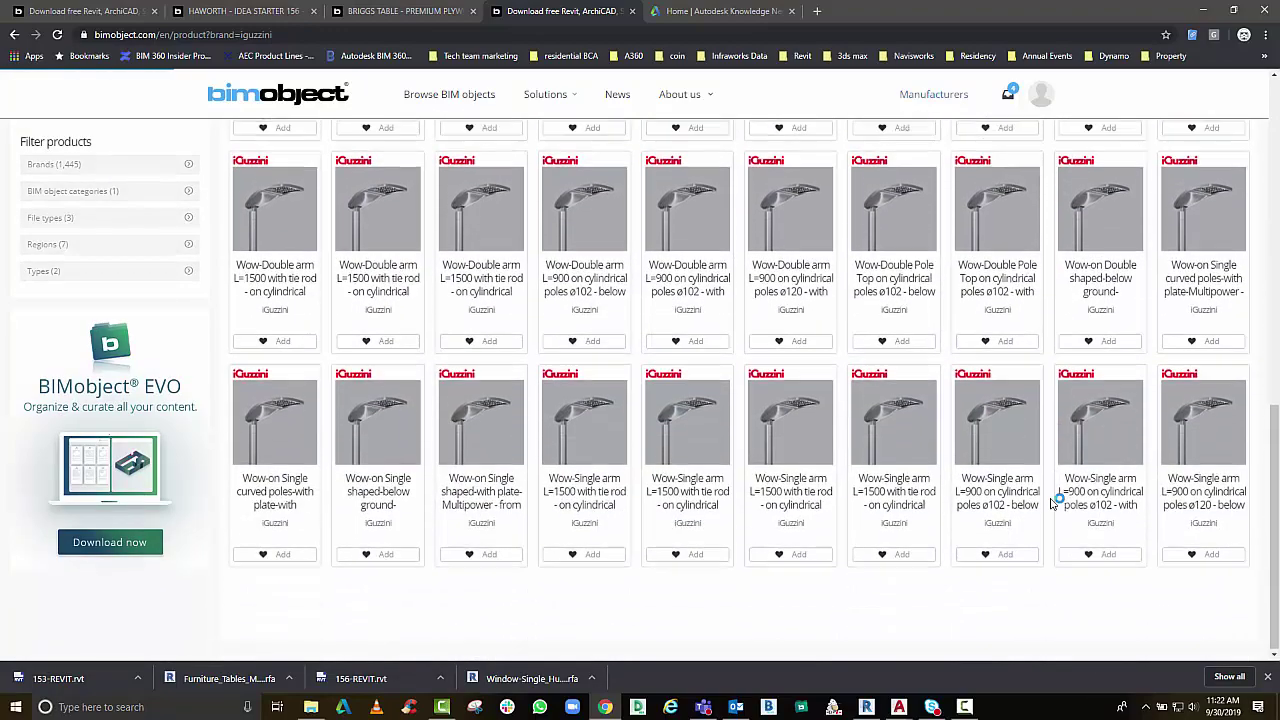
scroll(1000, 540, "down", 4)
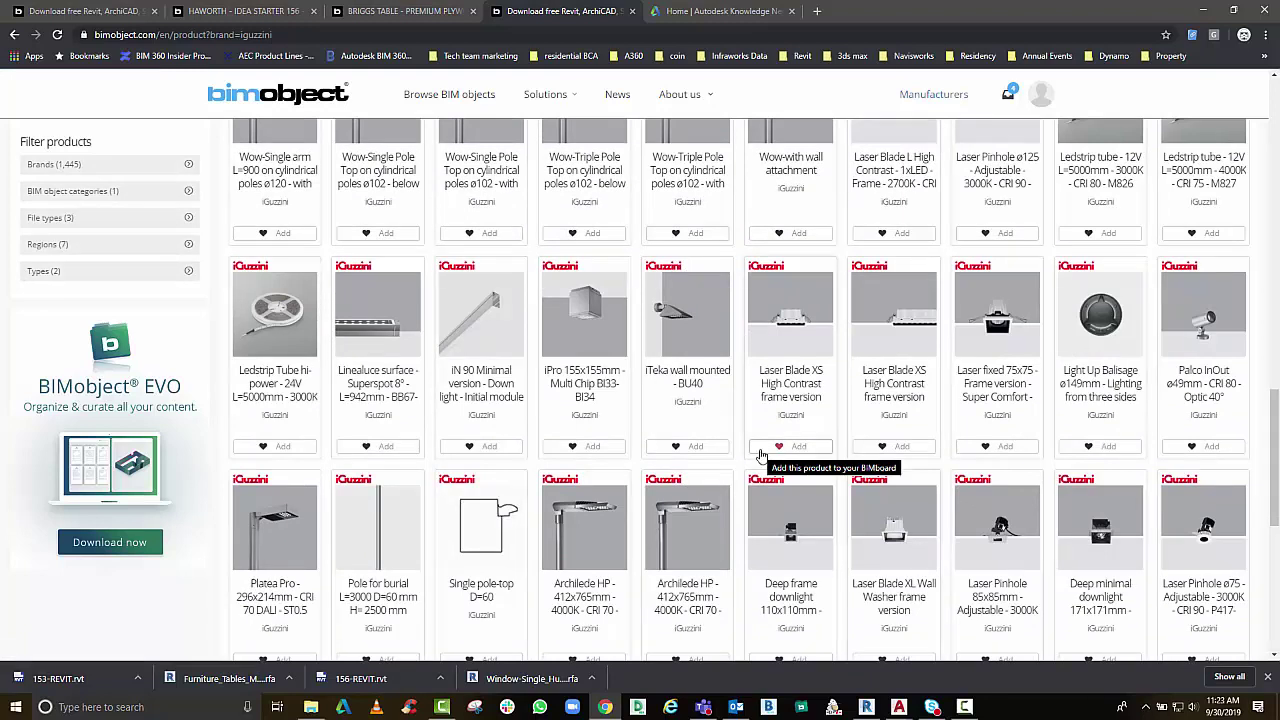
scroll(760, 456, "down", 3)
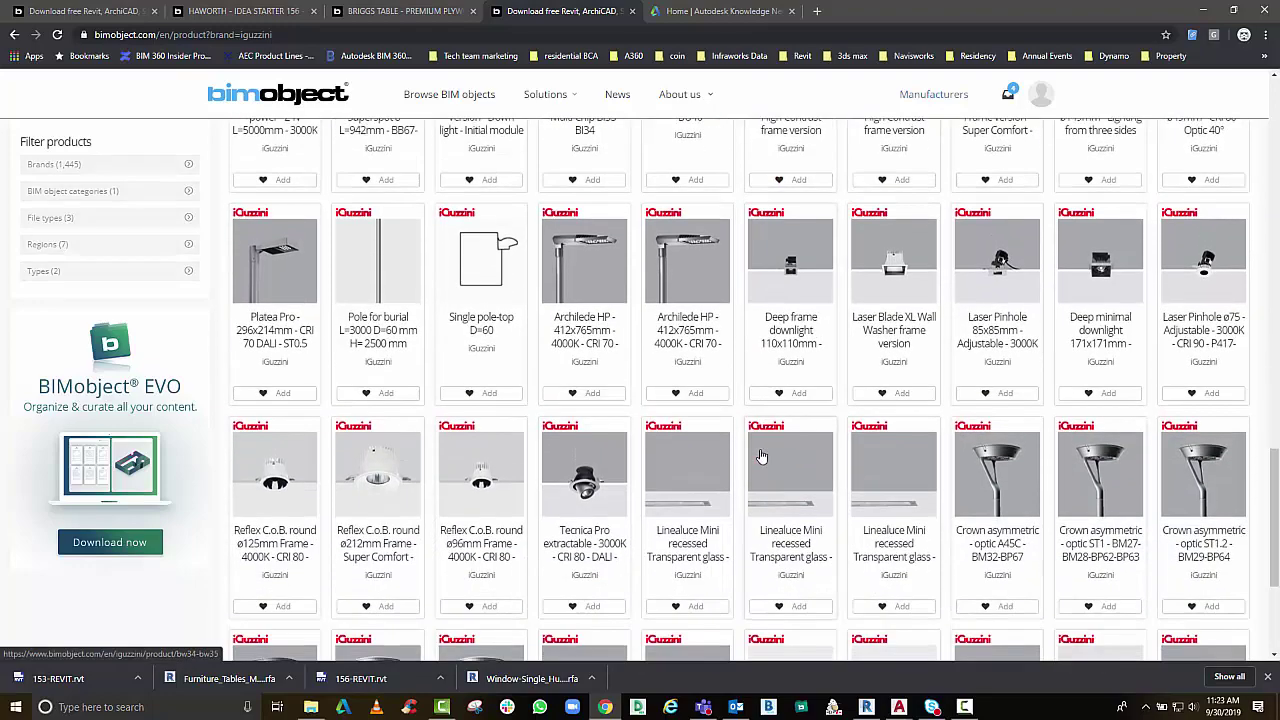
scroll(760, 456, "down", 4)
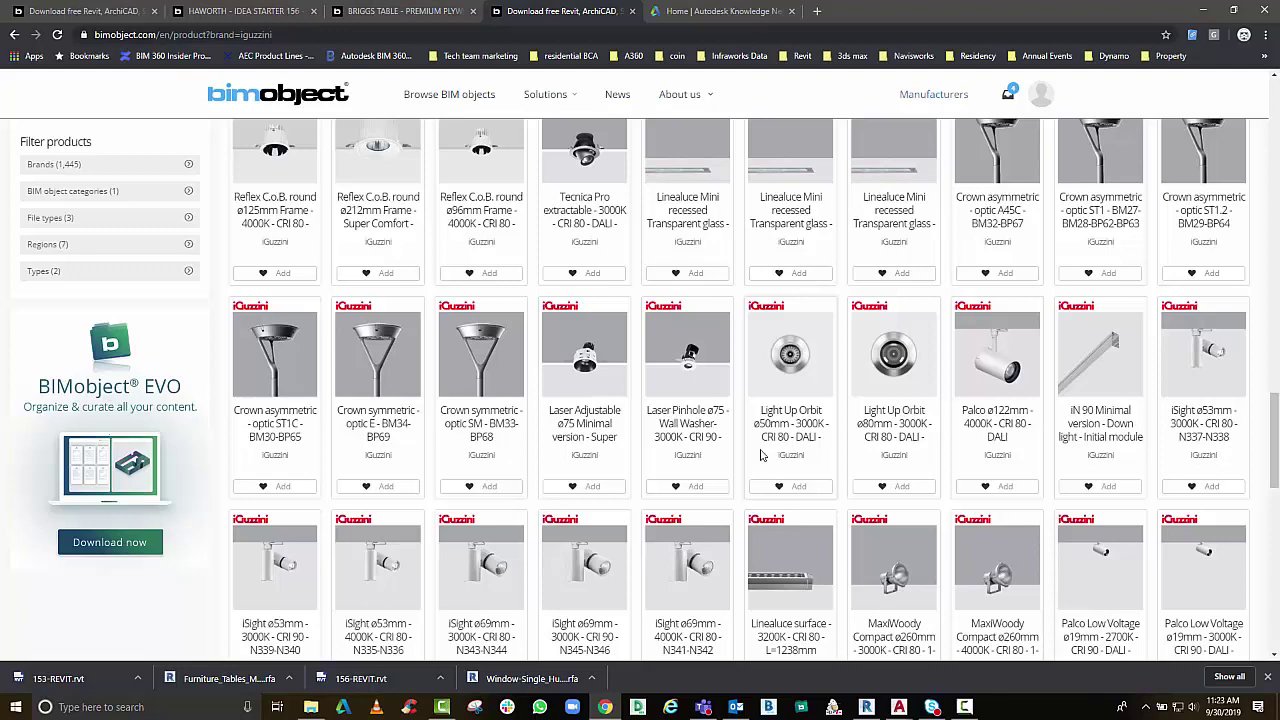
scroll(897, 478, "down", 2)
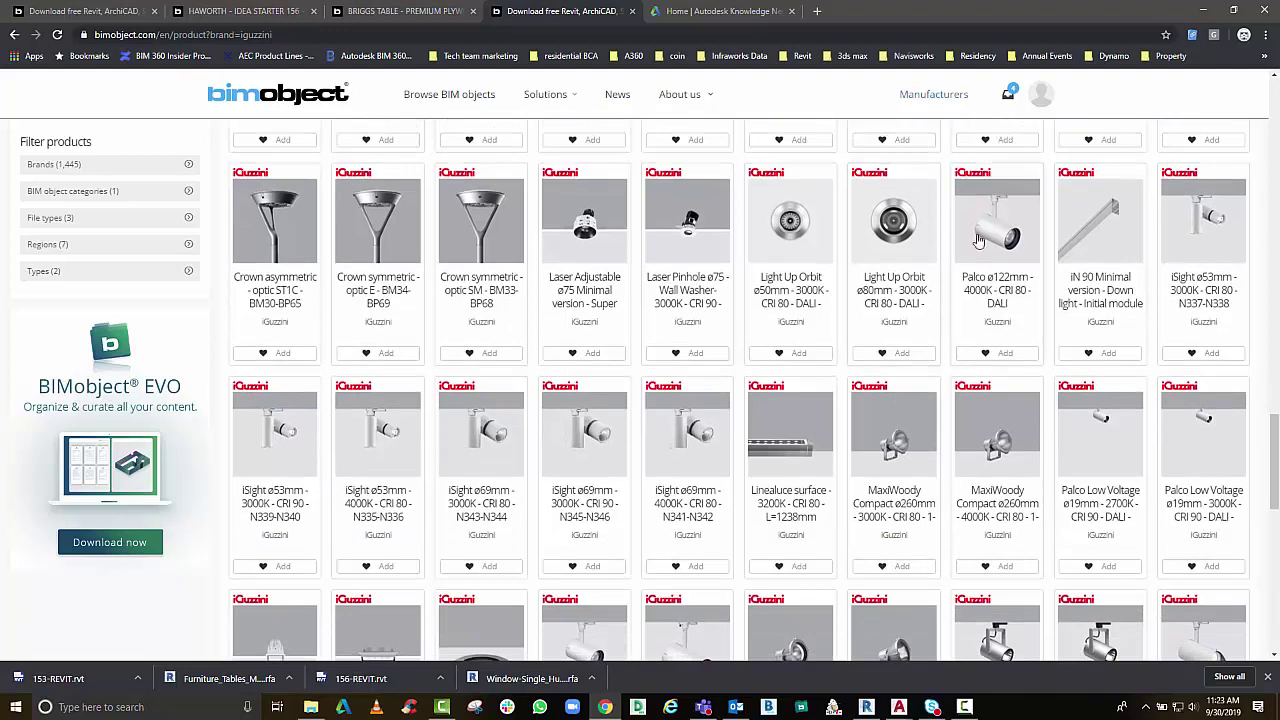
scroll(691, 437, "down", 2)
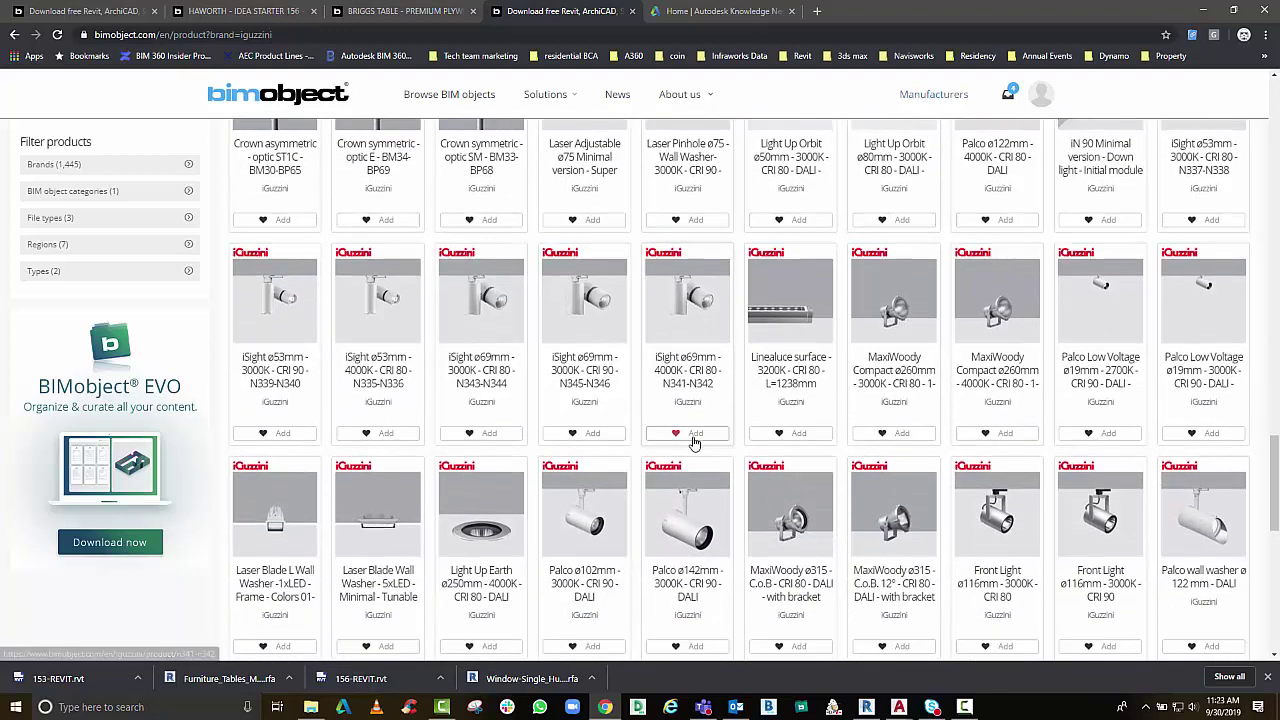
scroll(800, 525, "down", 2)
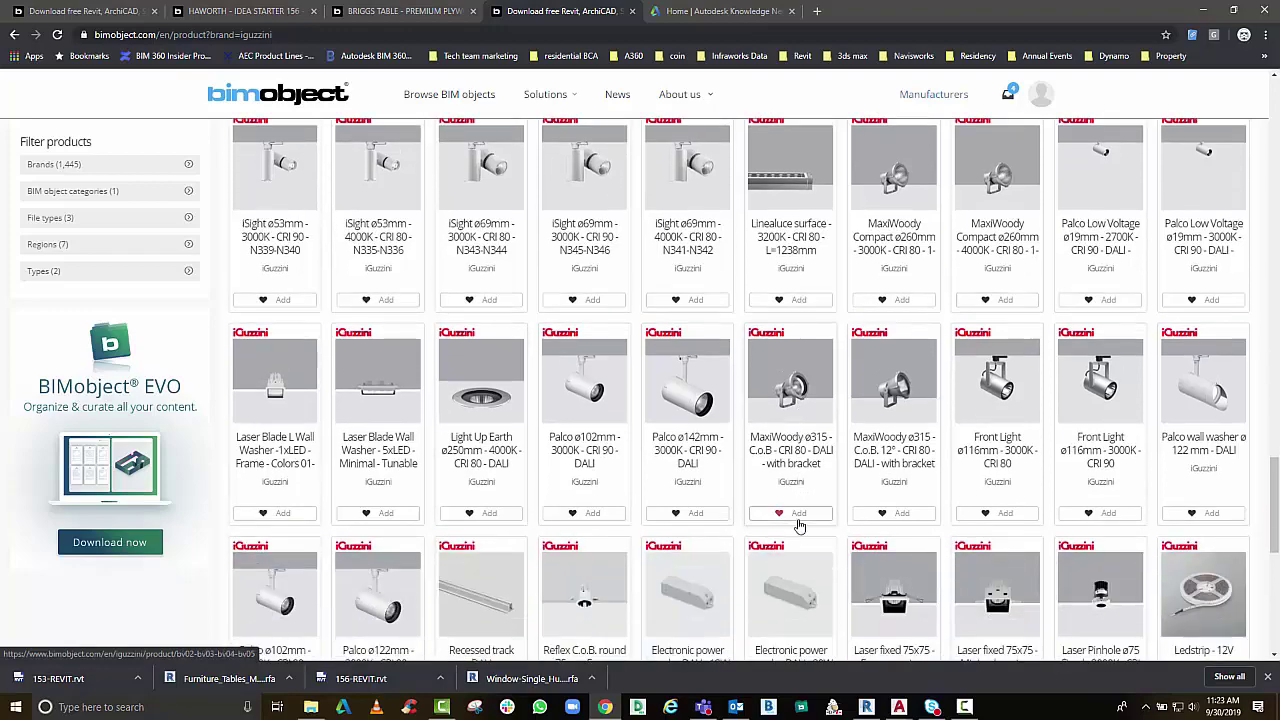
scroll(800, 525, "down", 6)
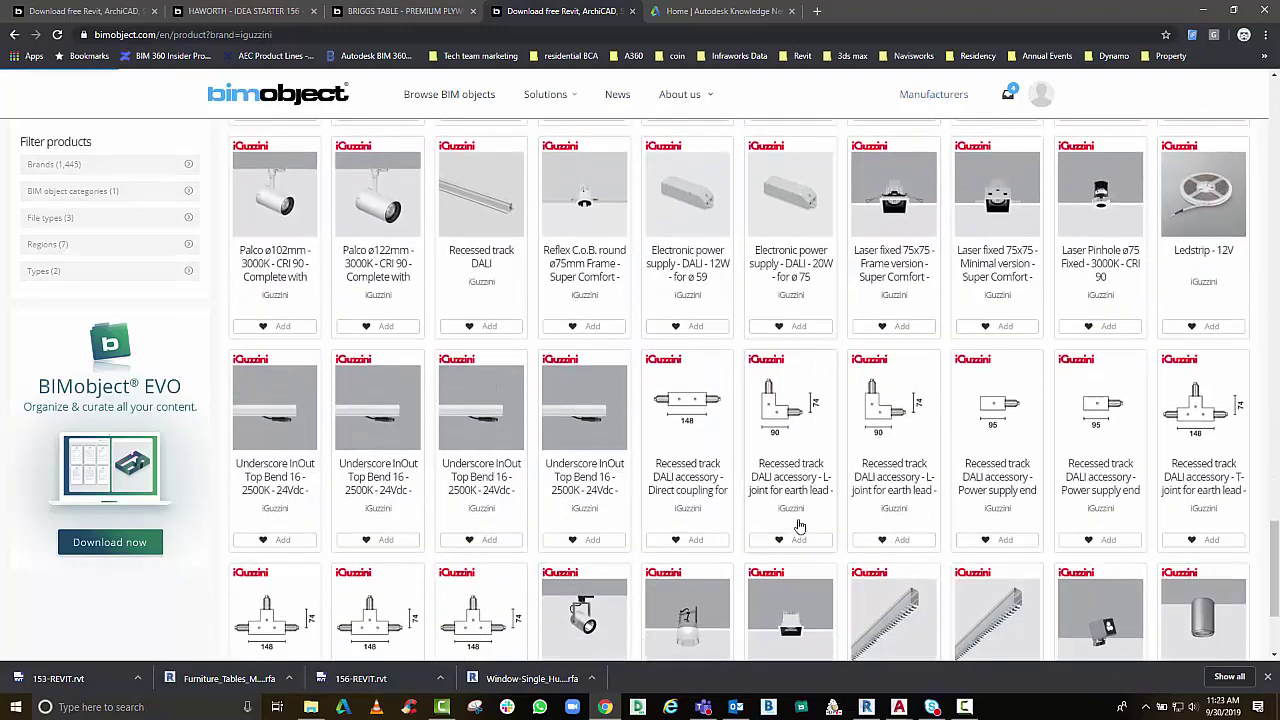
scroll(800, 525, "down", 2)
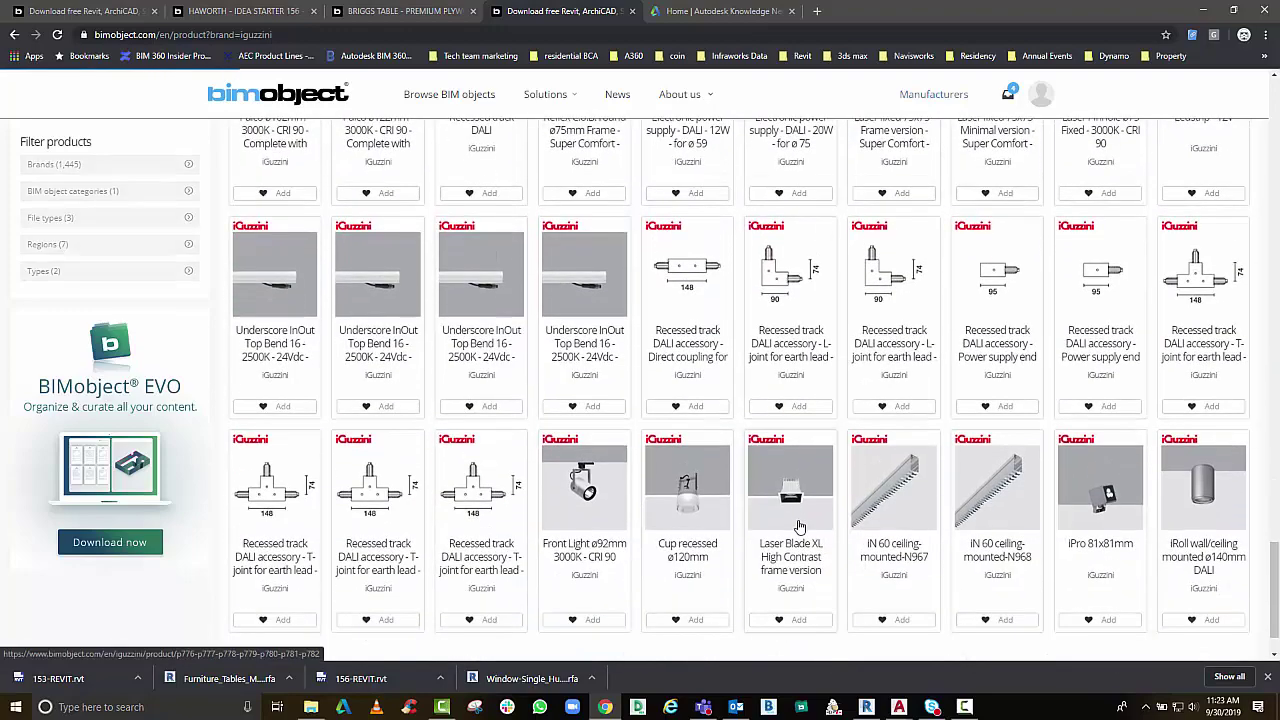
left_click(566, 488)
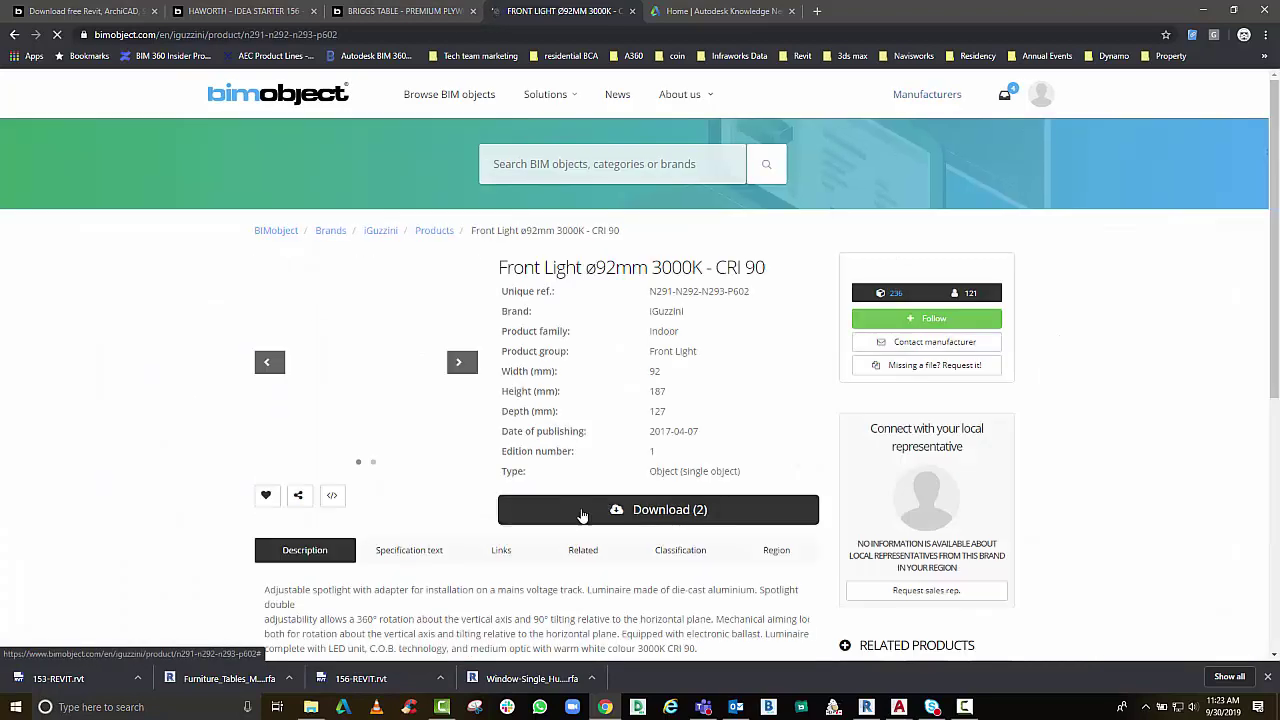
Download the Front Light's Revit .rfa family and save it to the Desktop
left_click(650, 518)
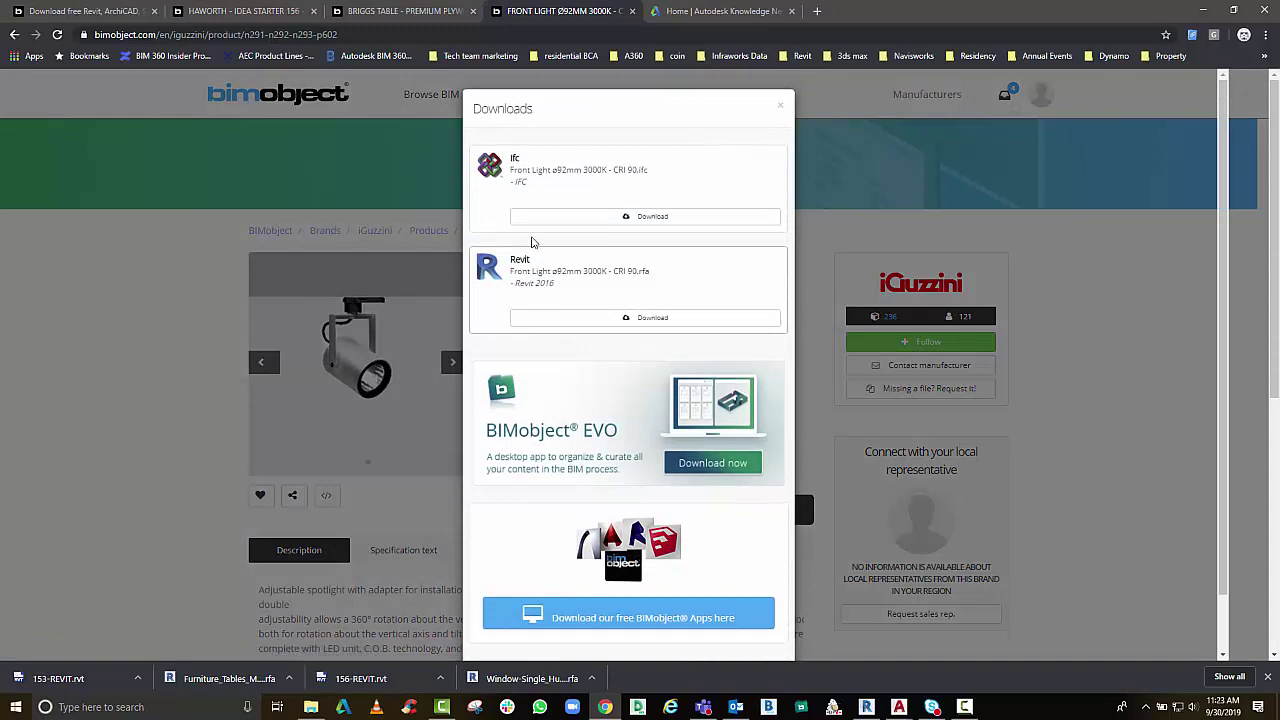
left_click(618, 320)
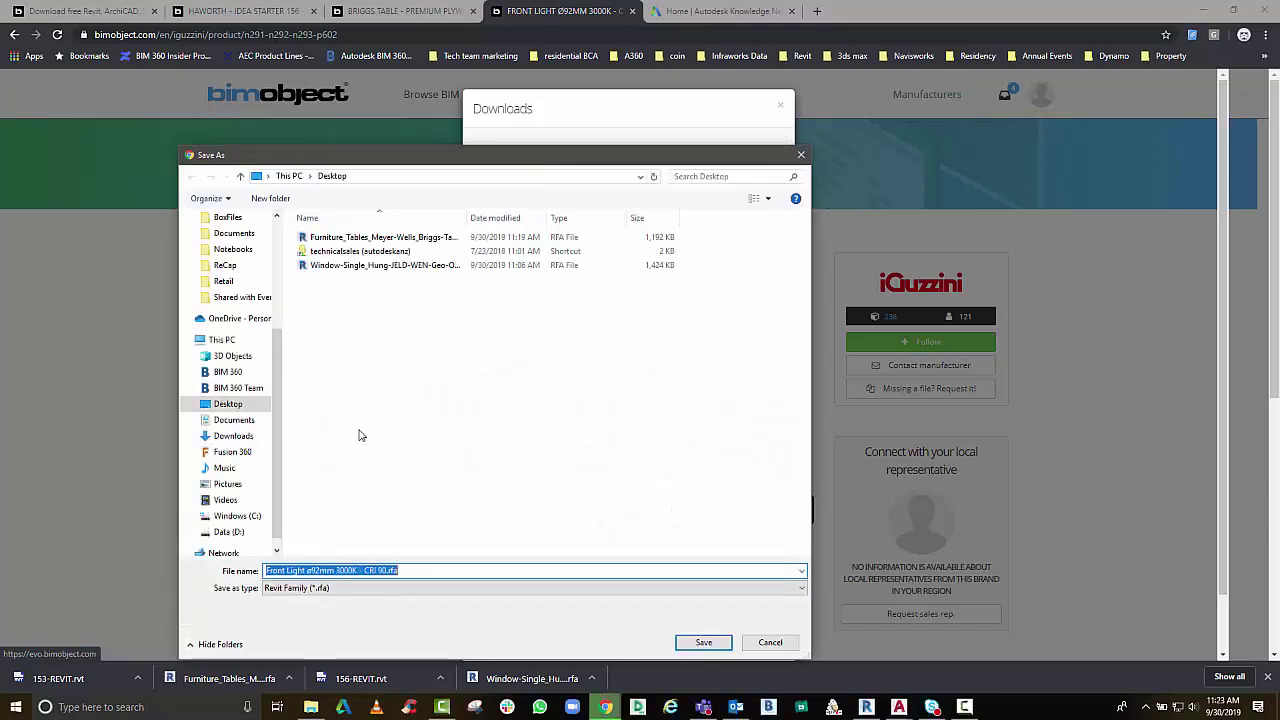
left_click(692, 645)
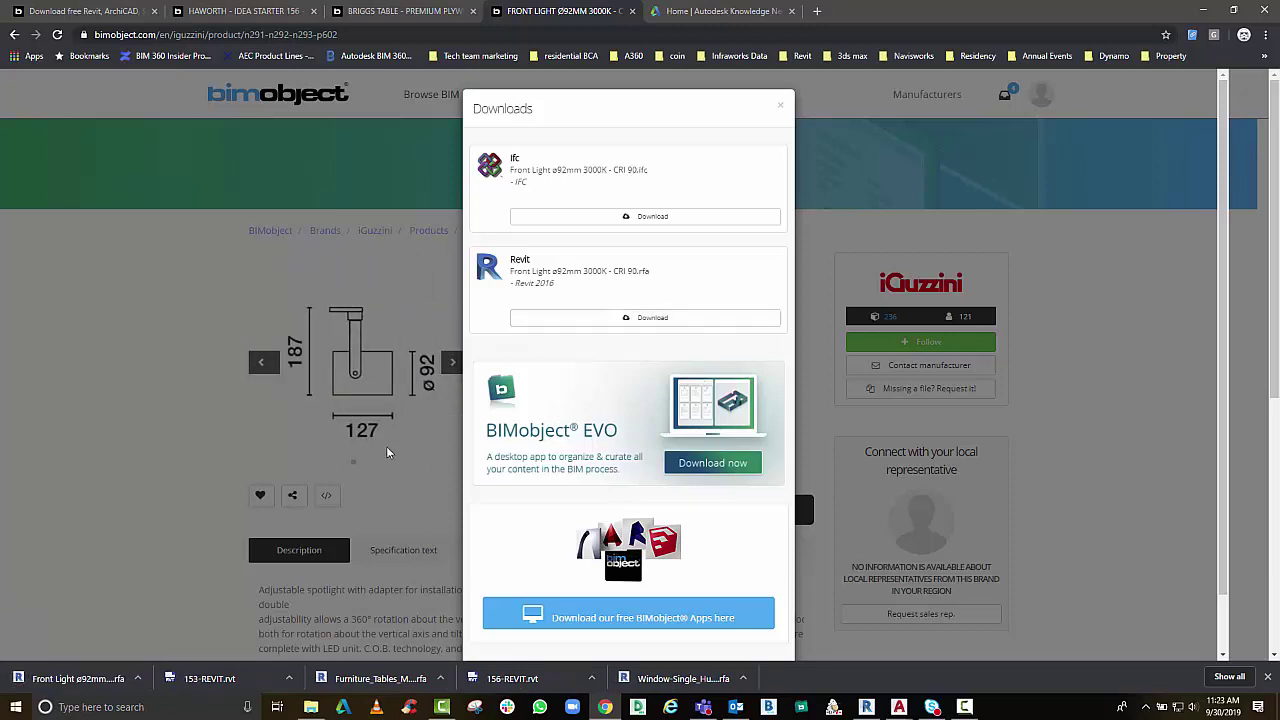
Review the light's specification, links, related products and classification tabs, then return to the description
key("Escape")
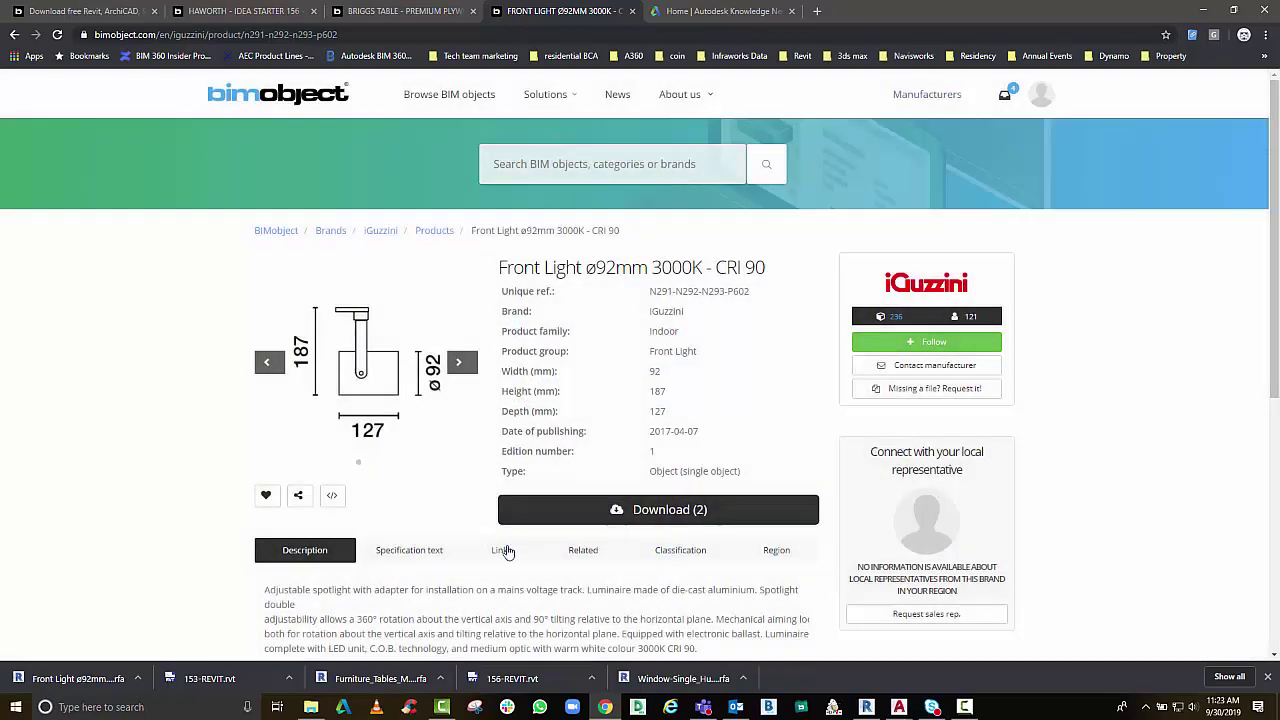
scroll(430, 500, "down", 2)
left_click(416, 349)
left_click(492, 350)
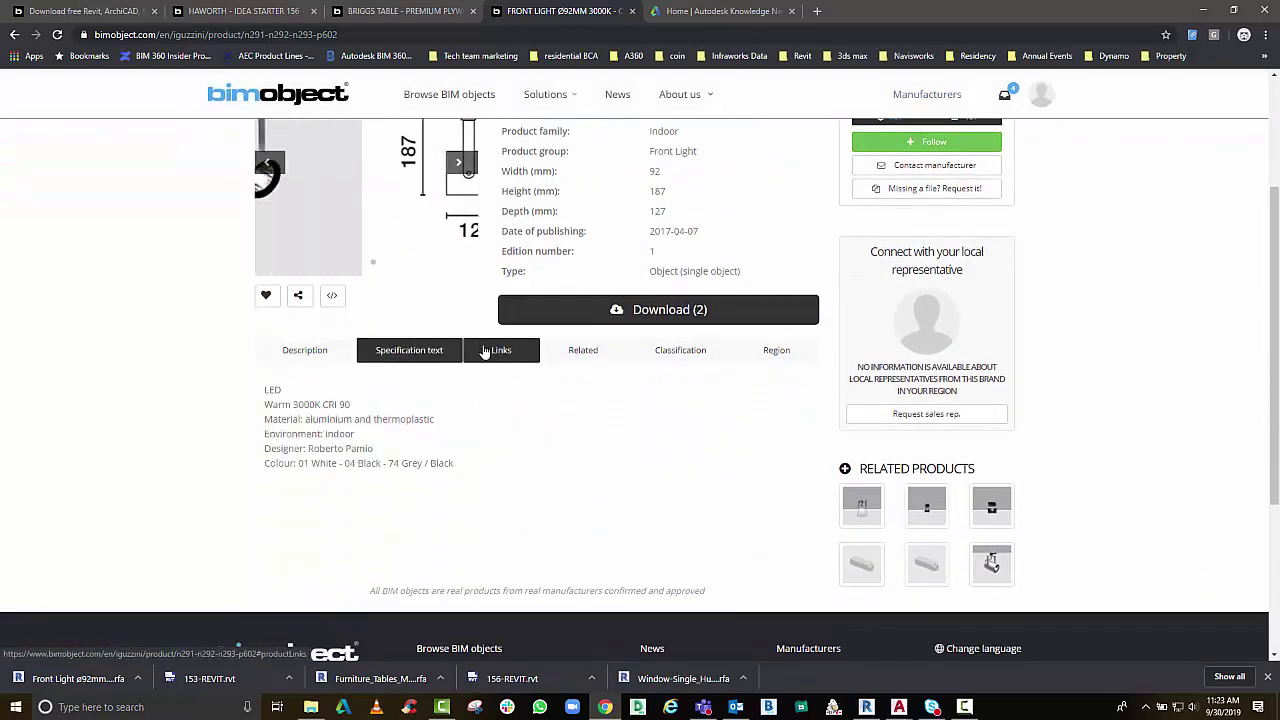
left_click(584, 350)
left_click(668, 352)
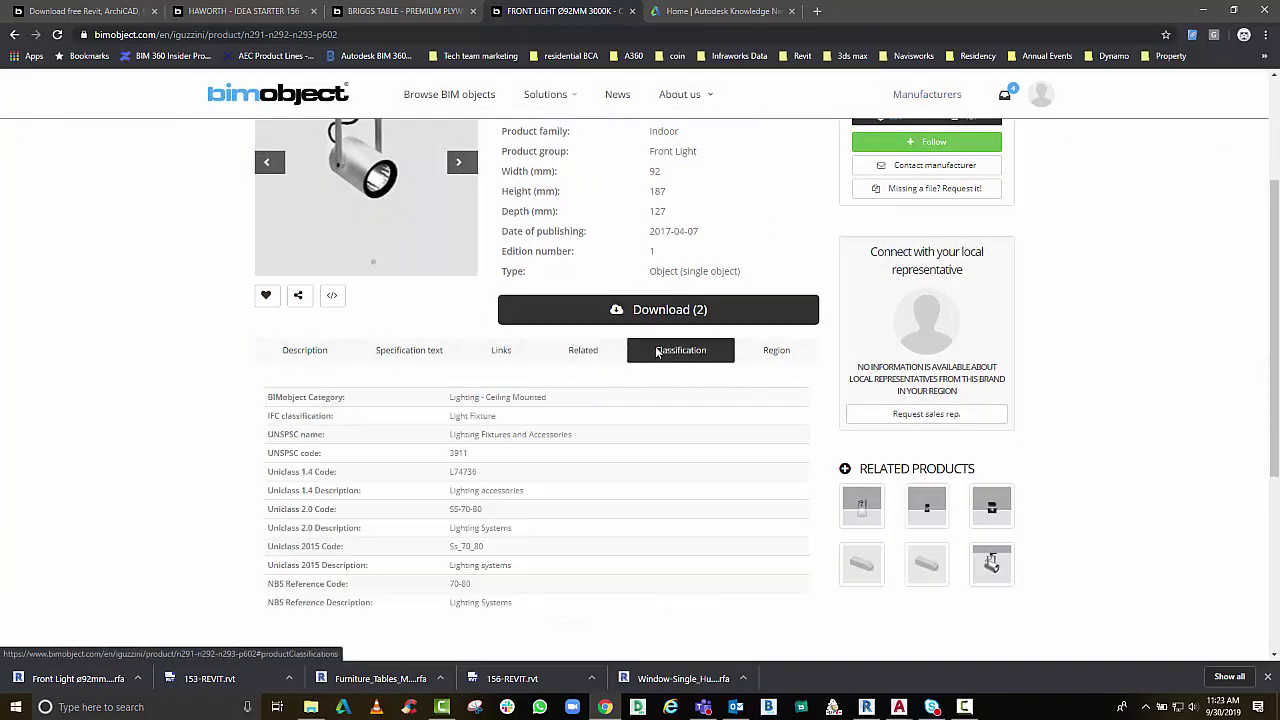
left_click(306, 352)
Back in Revit's 3D view, orbit and inspect the chairs, conference table, lounge chair and credenza
key("alt+Tab")
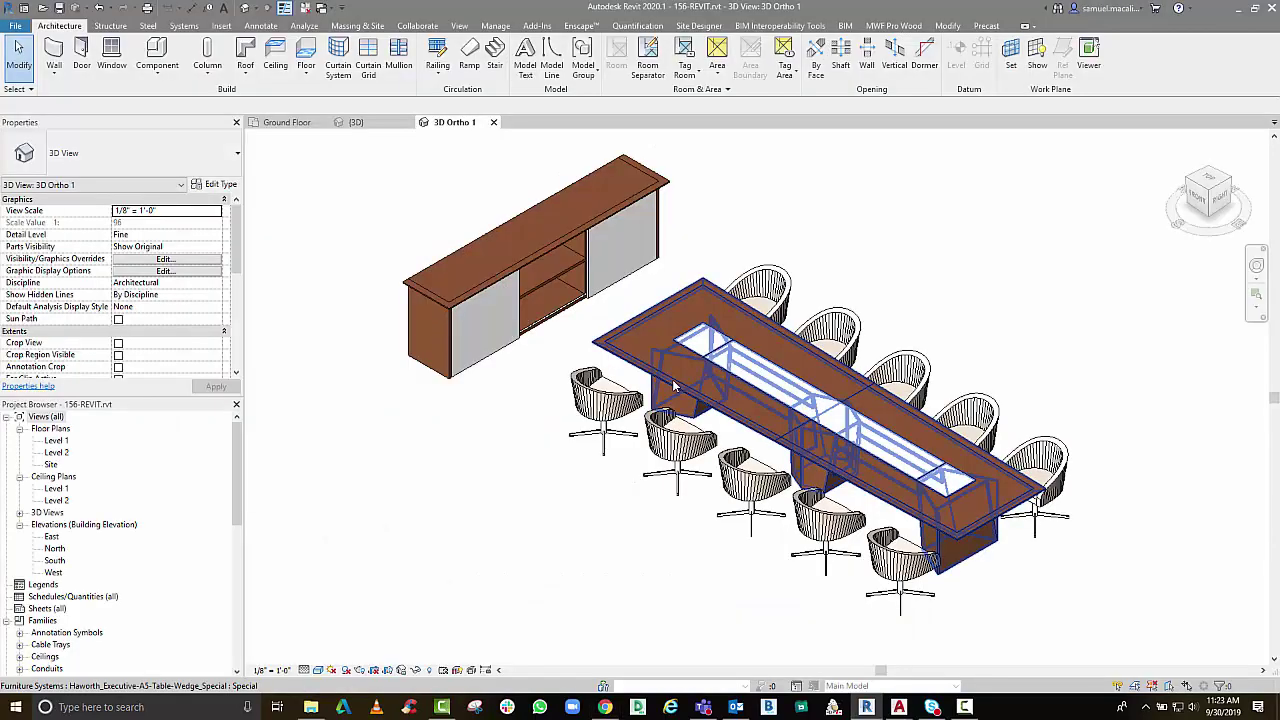
middle_click_drag(824, 570, 543, 532, "shift")
left_click(543, 532)
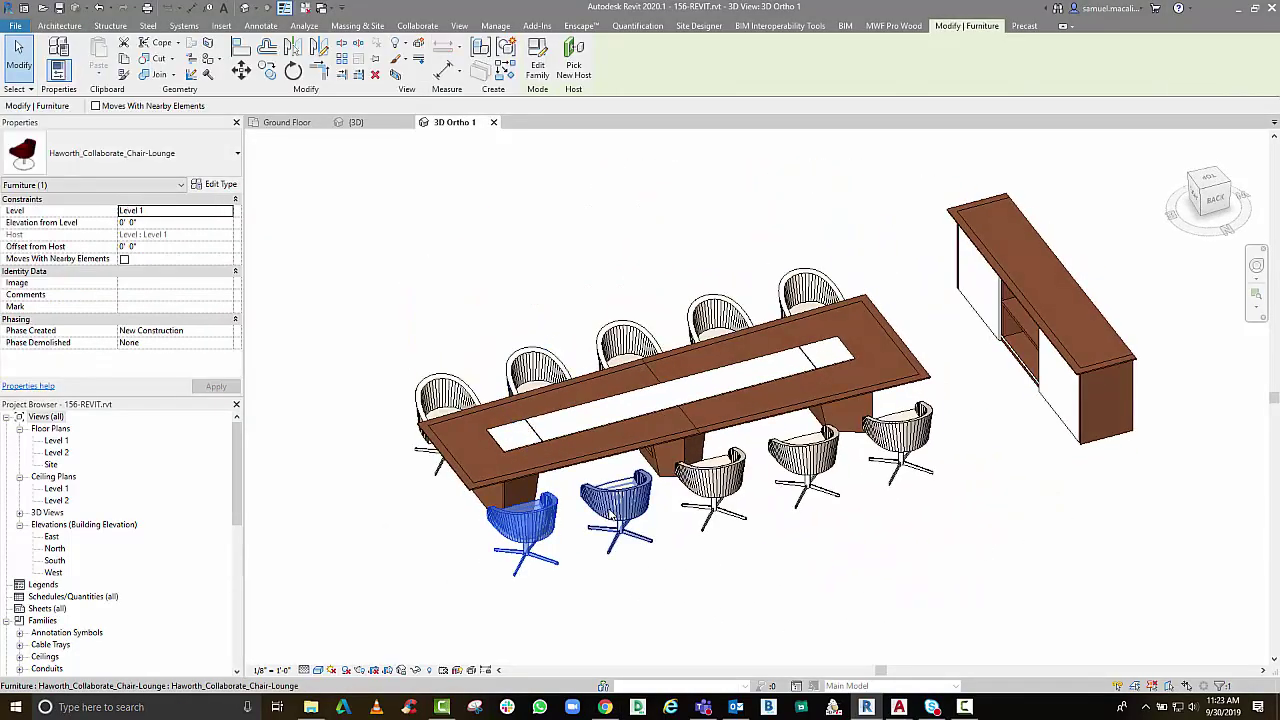
left_click(612, 500)
left_click(703, 453)
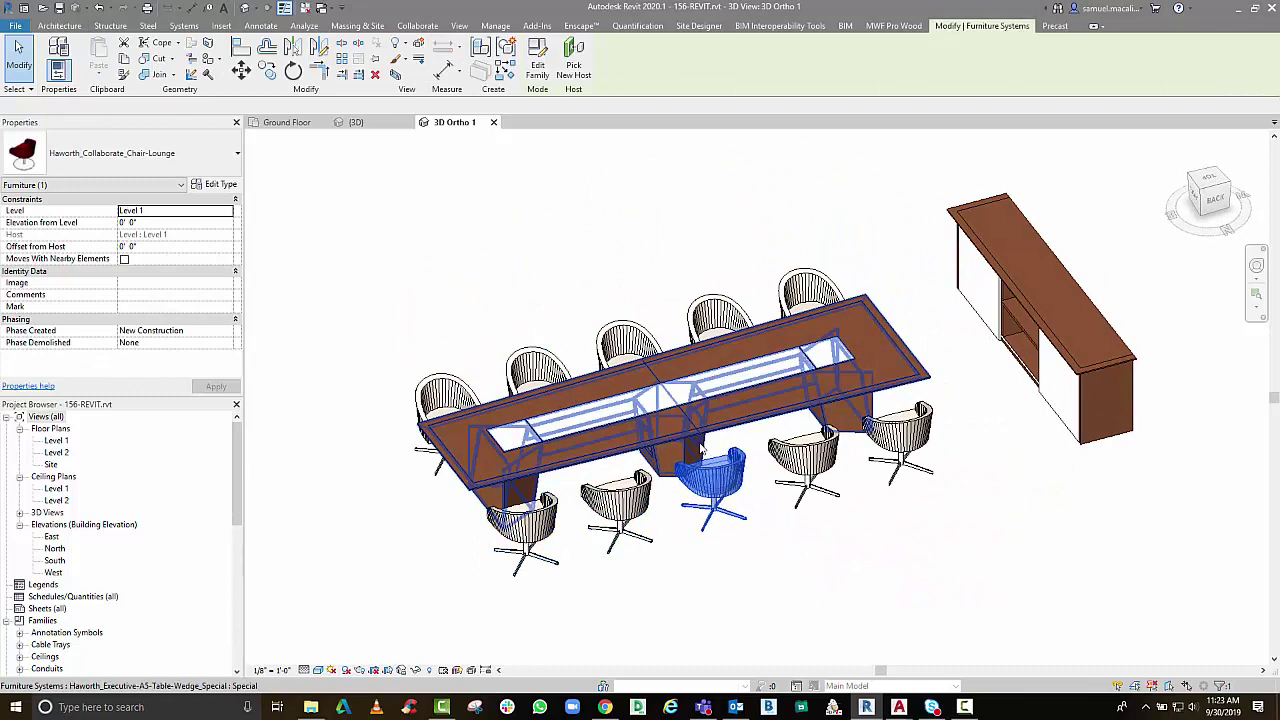
left_click(703, 450)
key("Escape")
left_click(712, 495)
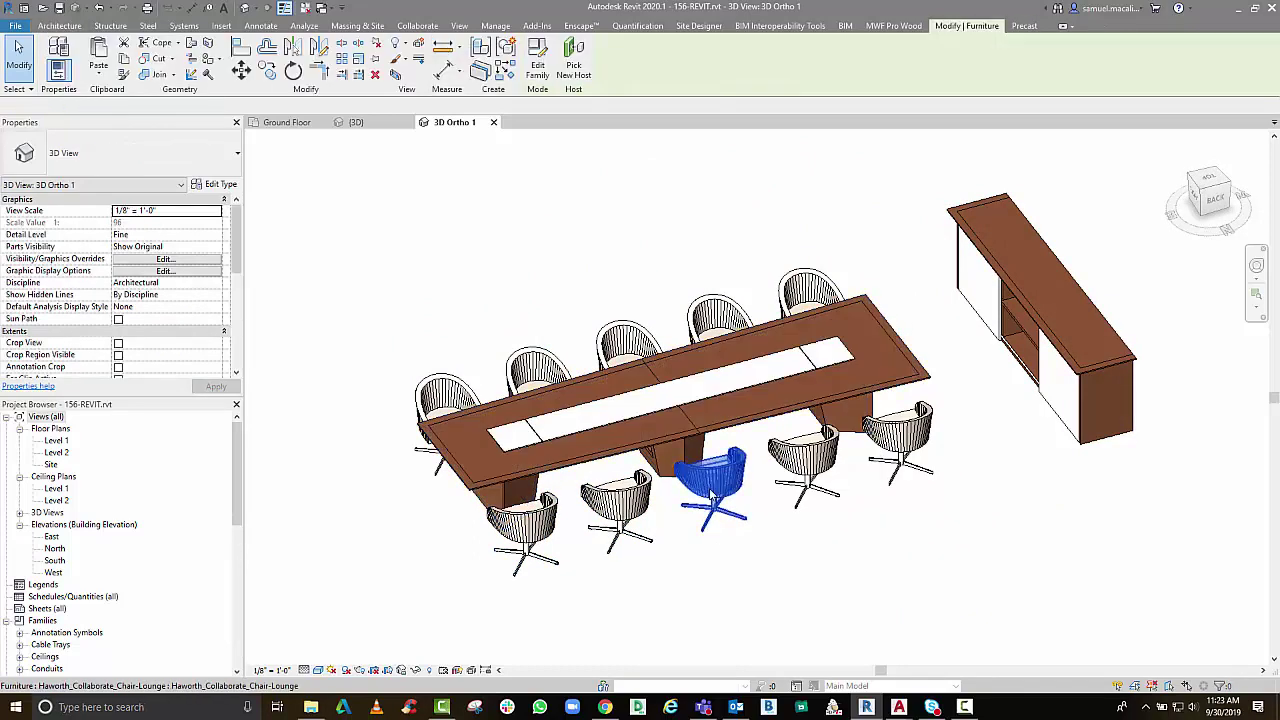
left_click(1045, 390)
middle_click_drag(994, 471, 977, 511, "shift")
key("Escape")
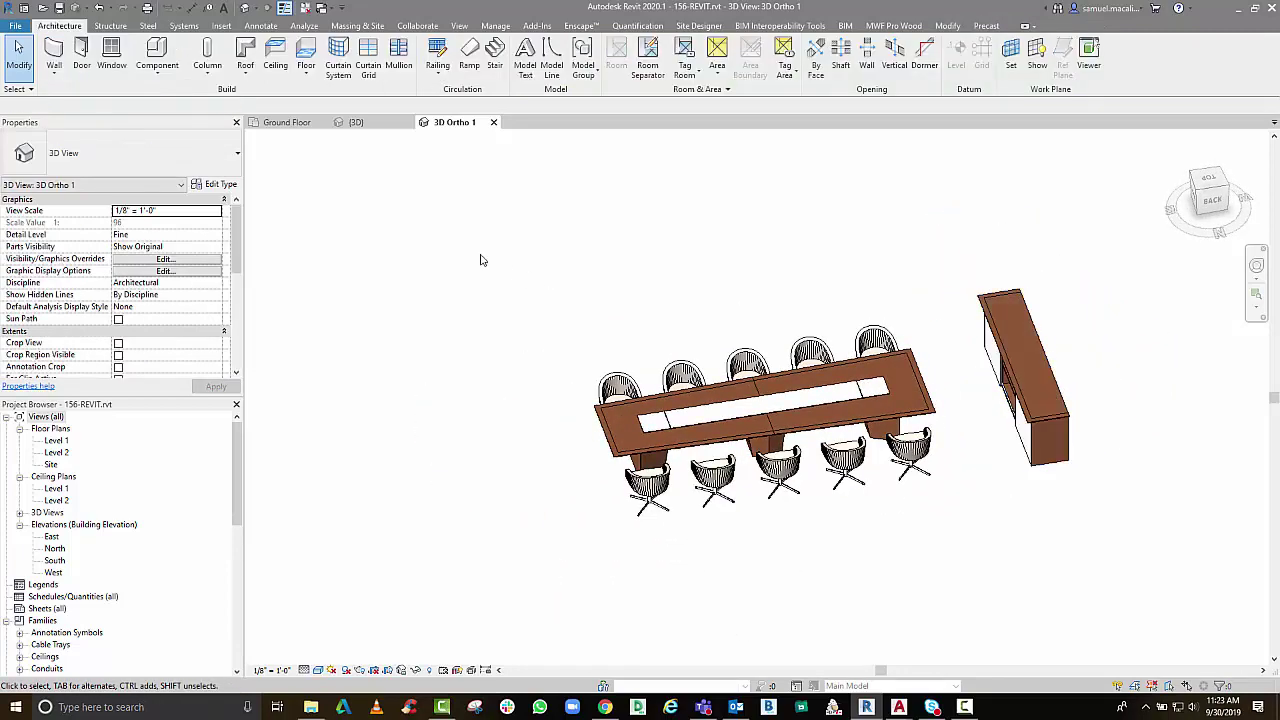
Window-select the conference table with its ten chairs, copy them, and go to demo revit's Ground Floor plan
left_click_drag(478, 249, 949, 550)
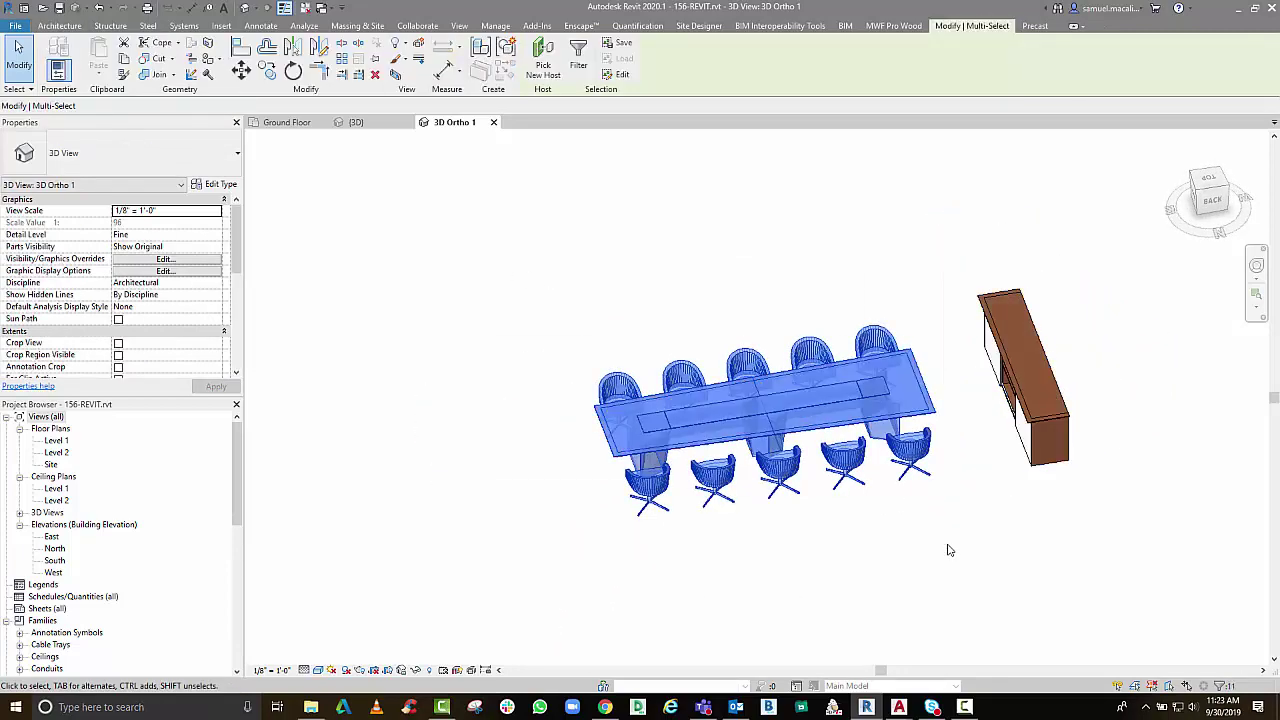
left_click(124, 60)
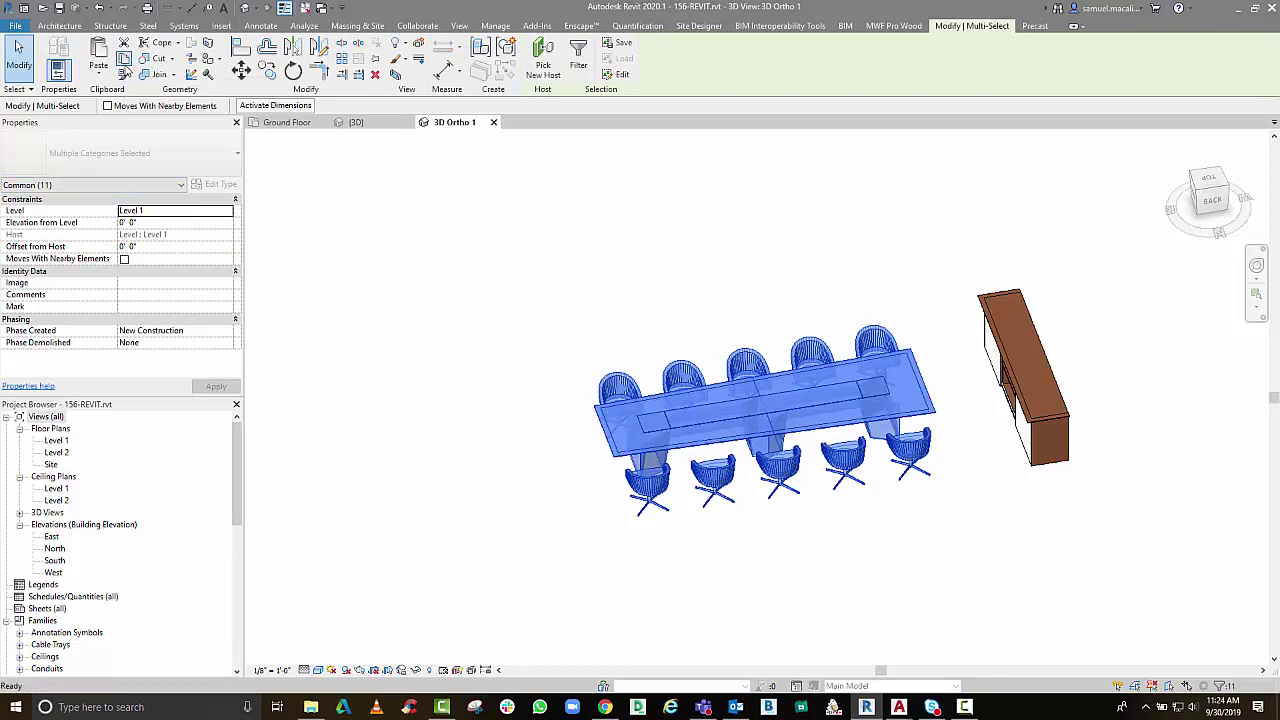
left_click(280, 122)
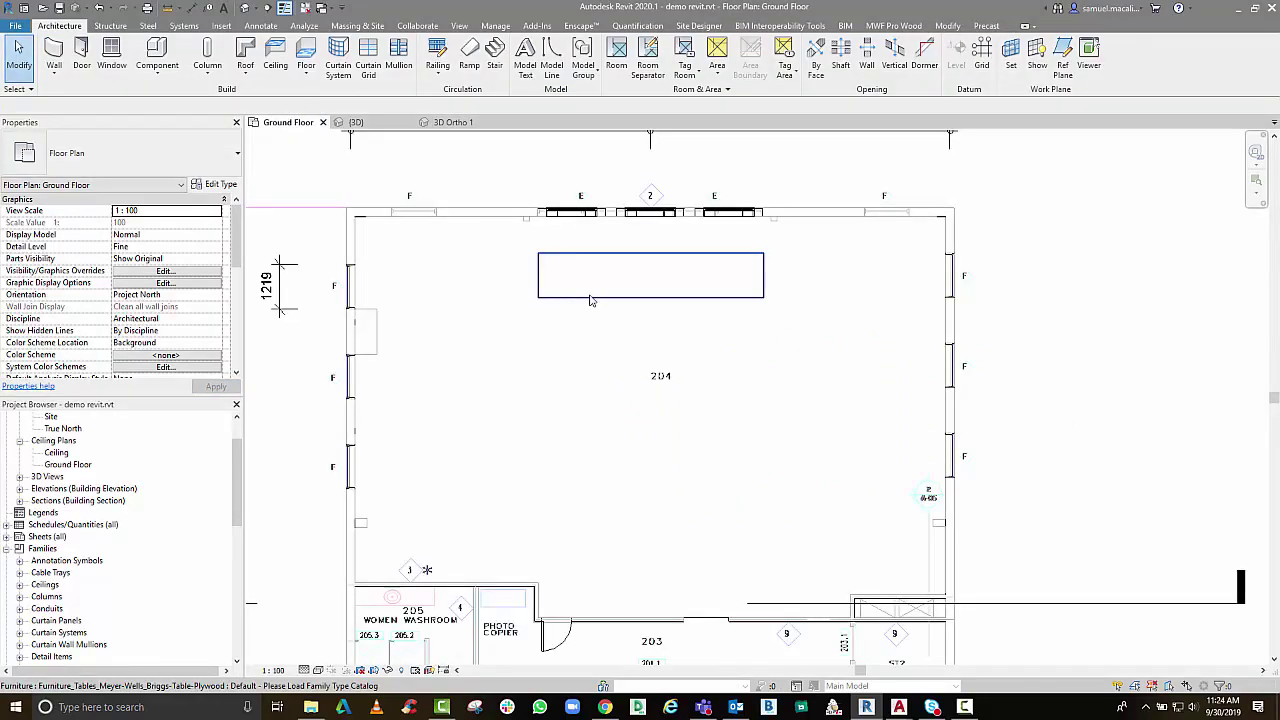
Inspect the existing table near room 204's top wall on the Ground Floor plan
left_click(590, 297)
left_click(640, 386)
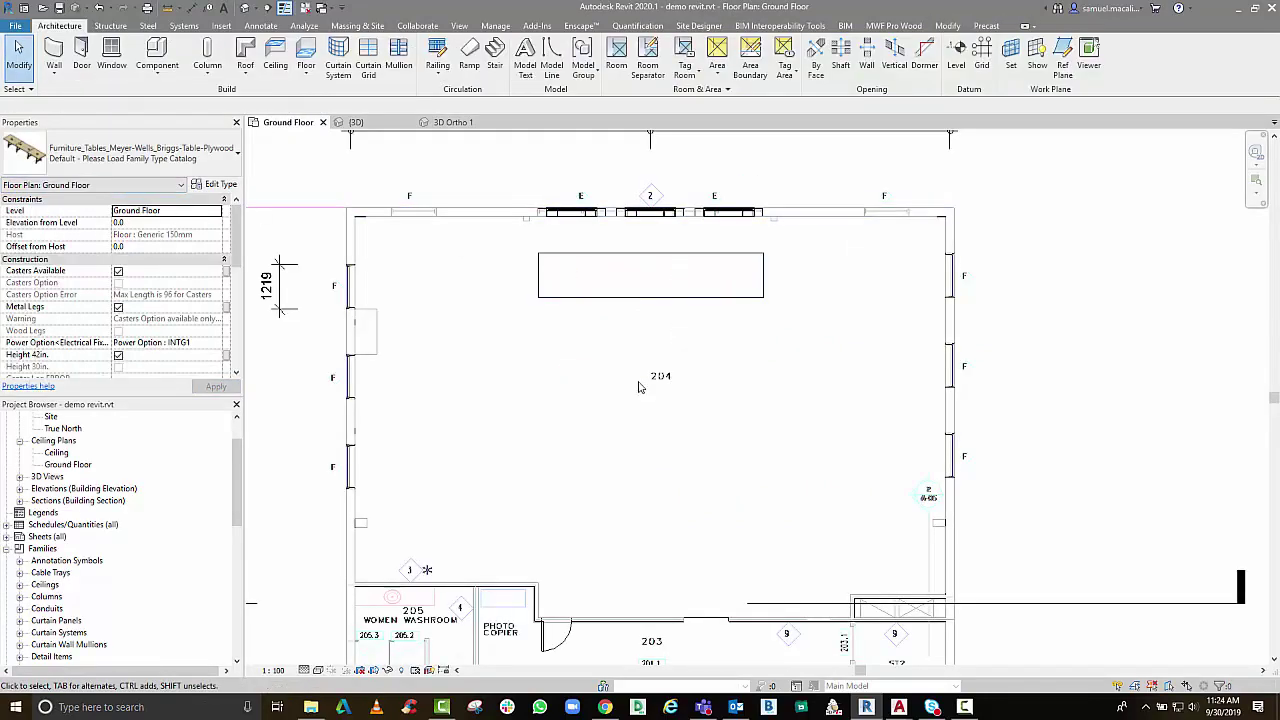
left_click(564, 305)
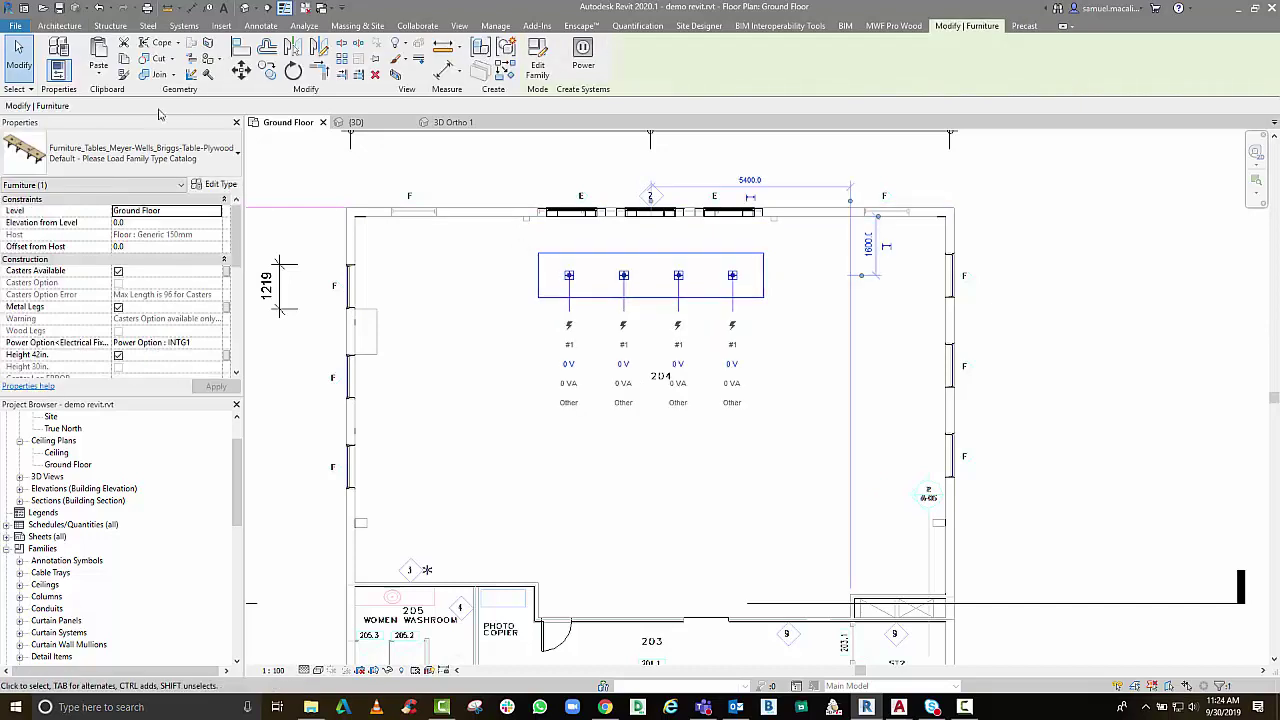
Paste the table and chairs into the middle of room 204, accepting duplicate types, then return to 3D Ortho 1
left_click(107, 79)
left_click(152, 95)
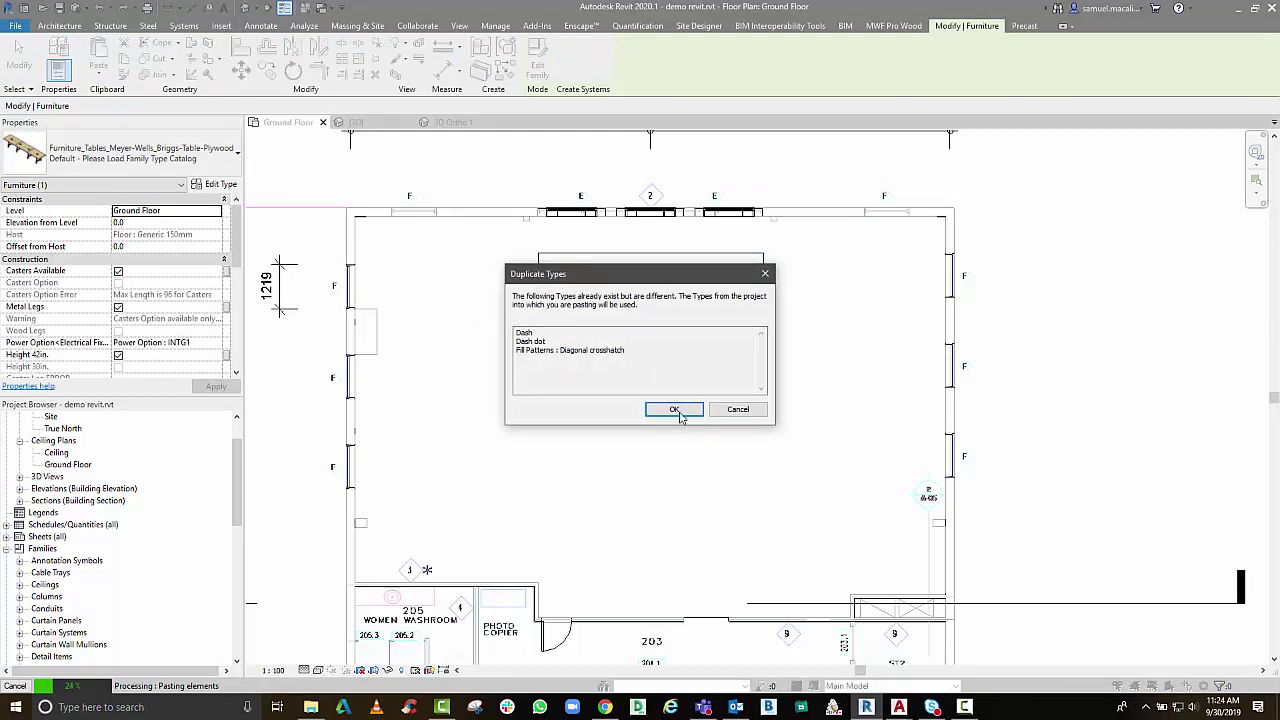
left_click(675, 410)
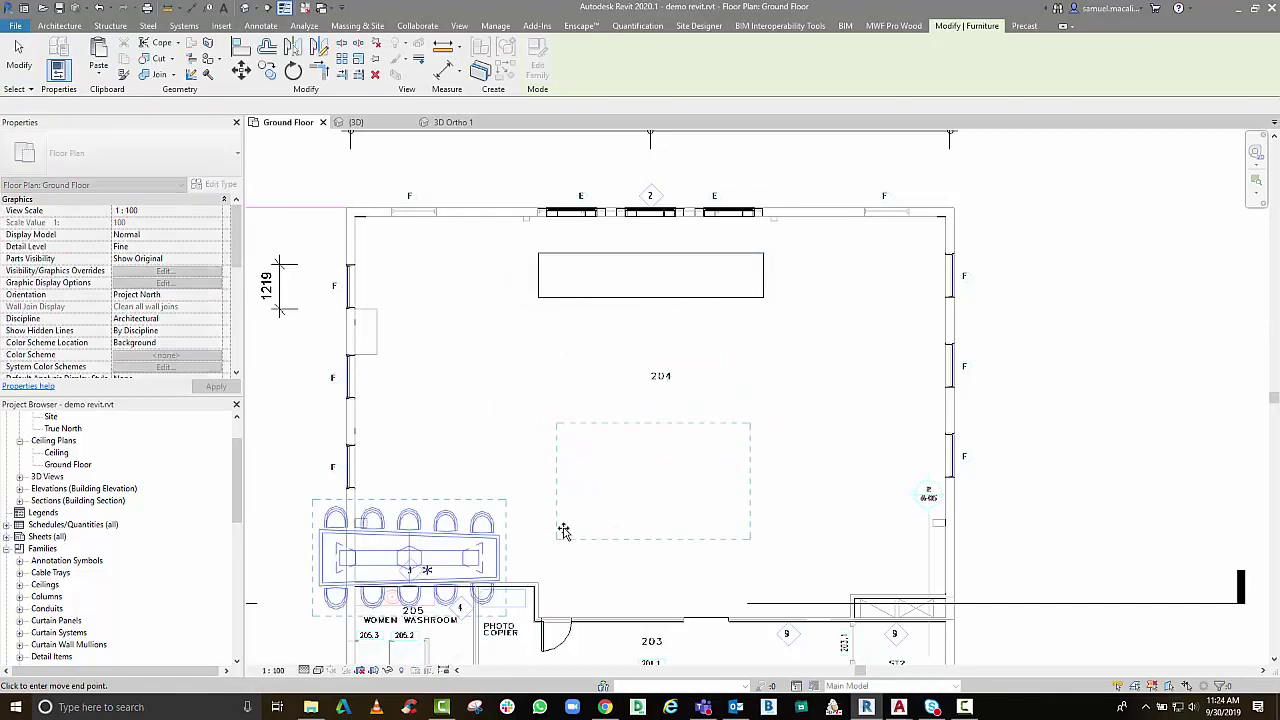
left_click(692, 487)
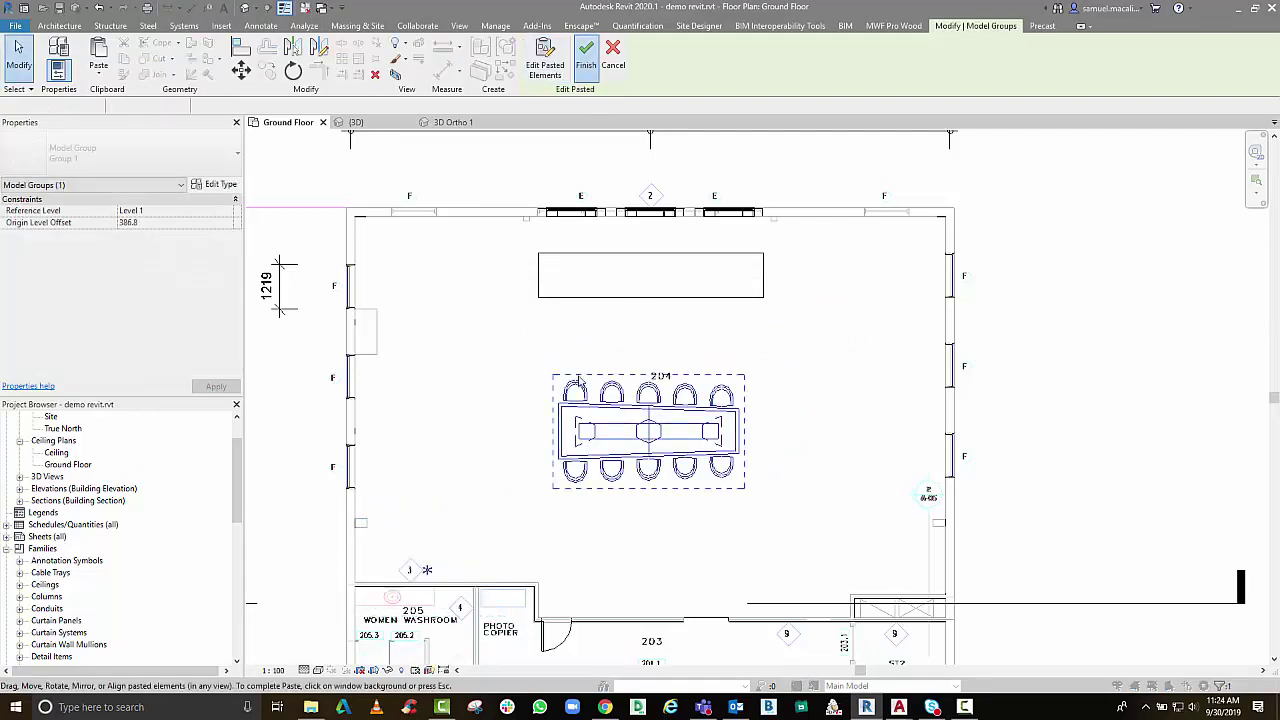
key("Escape")
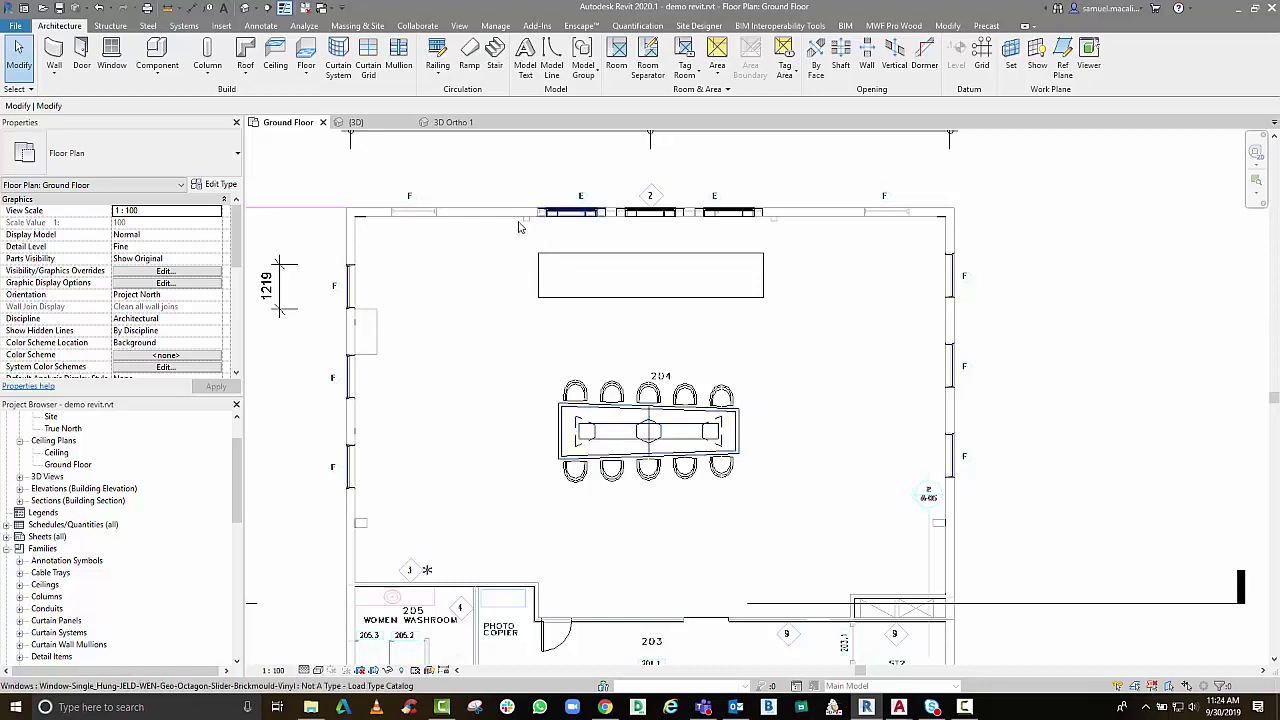
left_click(485, 122)
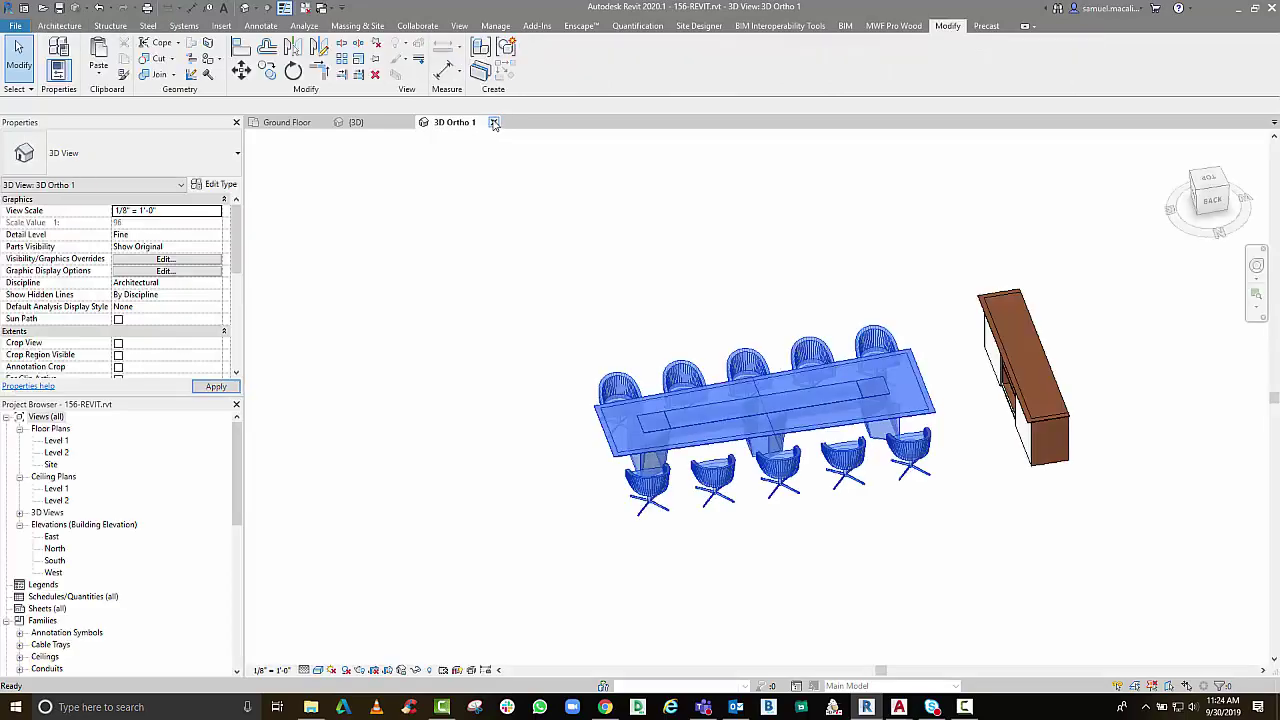
Close 156-REVIT without saving, open 153-REVIT.rvt for upgrading, and bring the BIMobject Front Light page forward
left_click(493, 122)
left_click(667, 355)
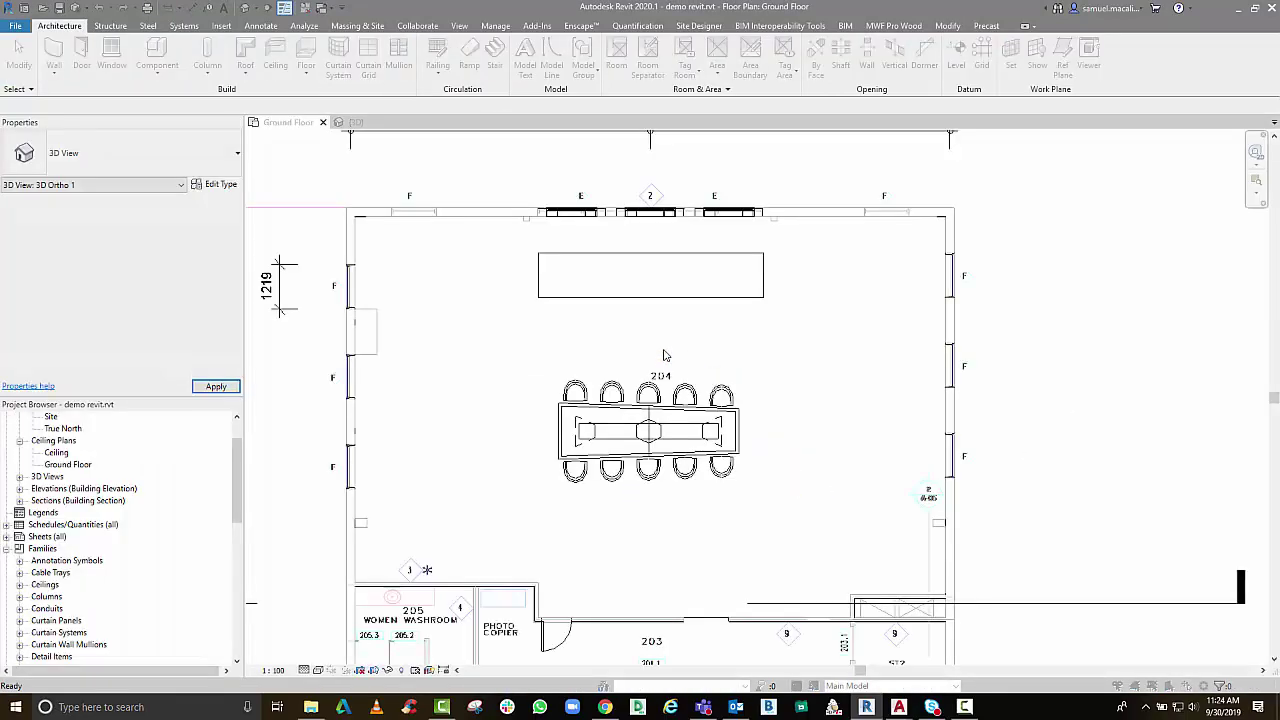
key("ctrl+o")
left_click(408, 238)
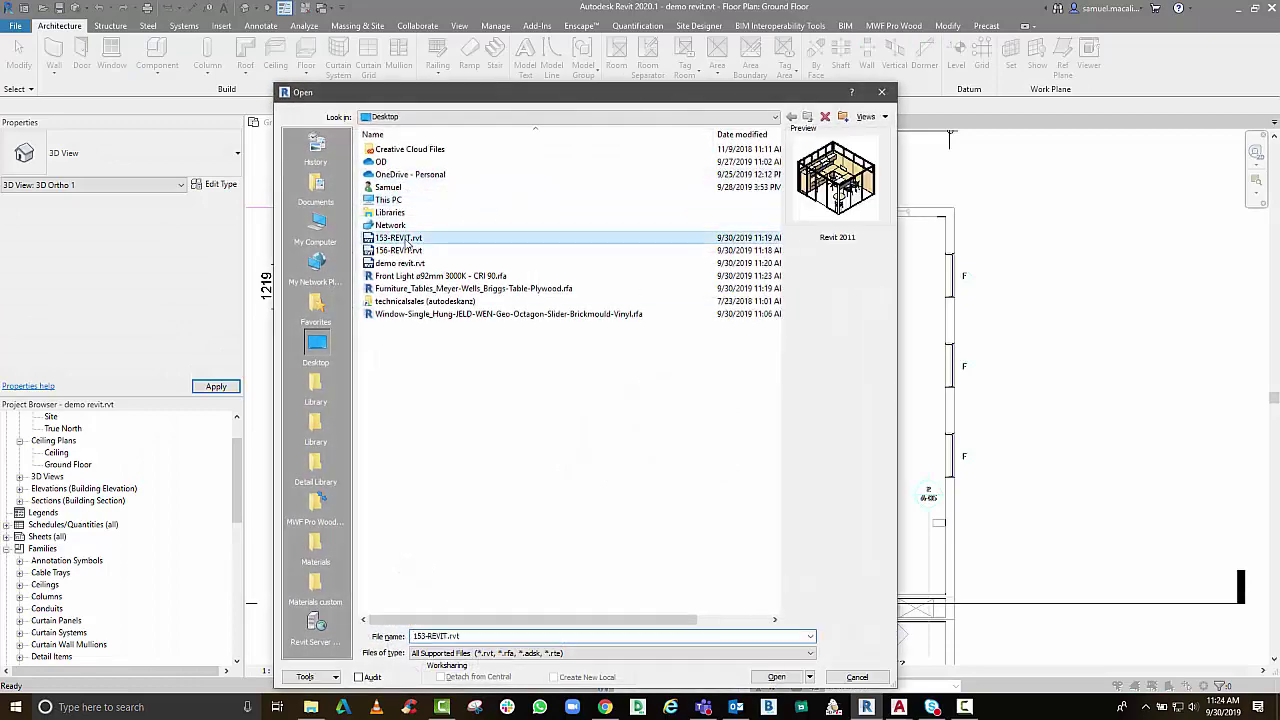
left_click(785, 677)
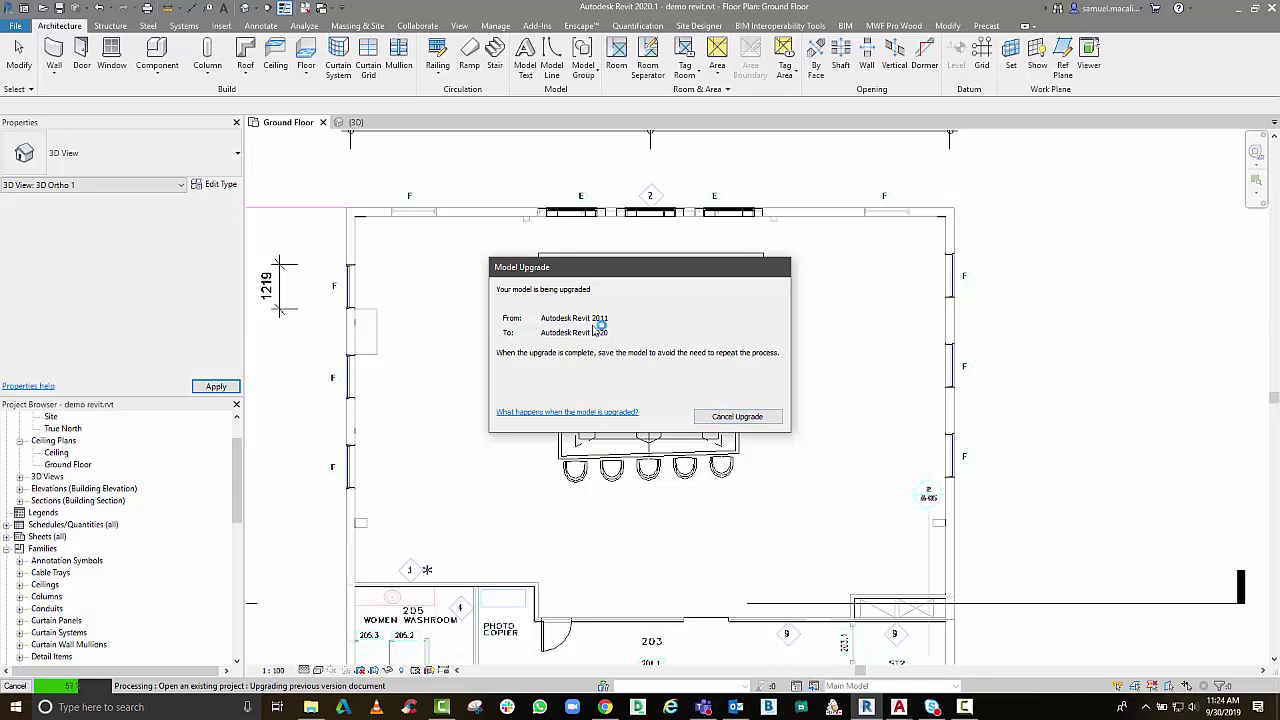
mouse_move(605, 707)
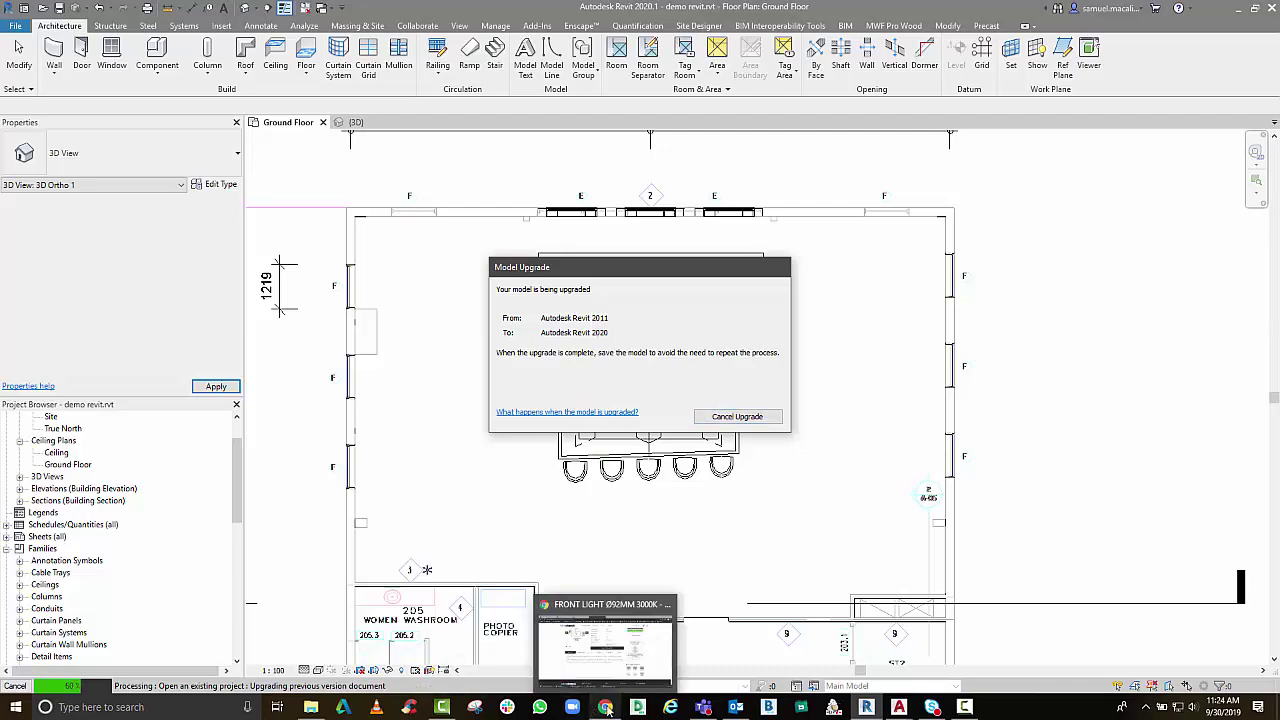
left_click(606, 643)
Search the full BIMobject catalogue for 'interiors' and scan the results
scroll(421, 395, "up", 3)
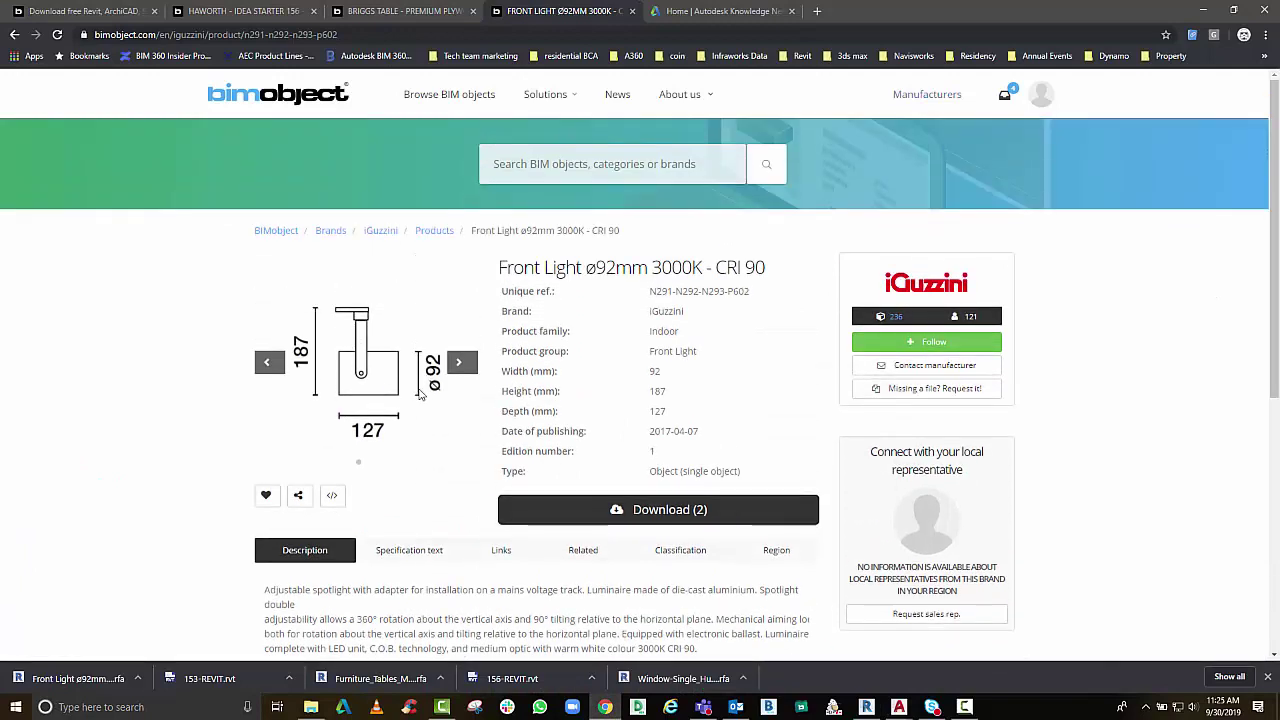
left_click(440, 97)
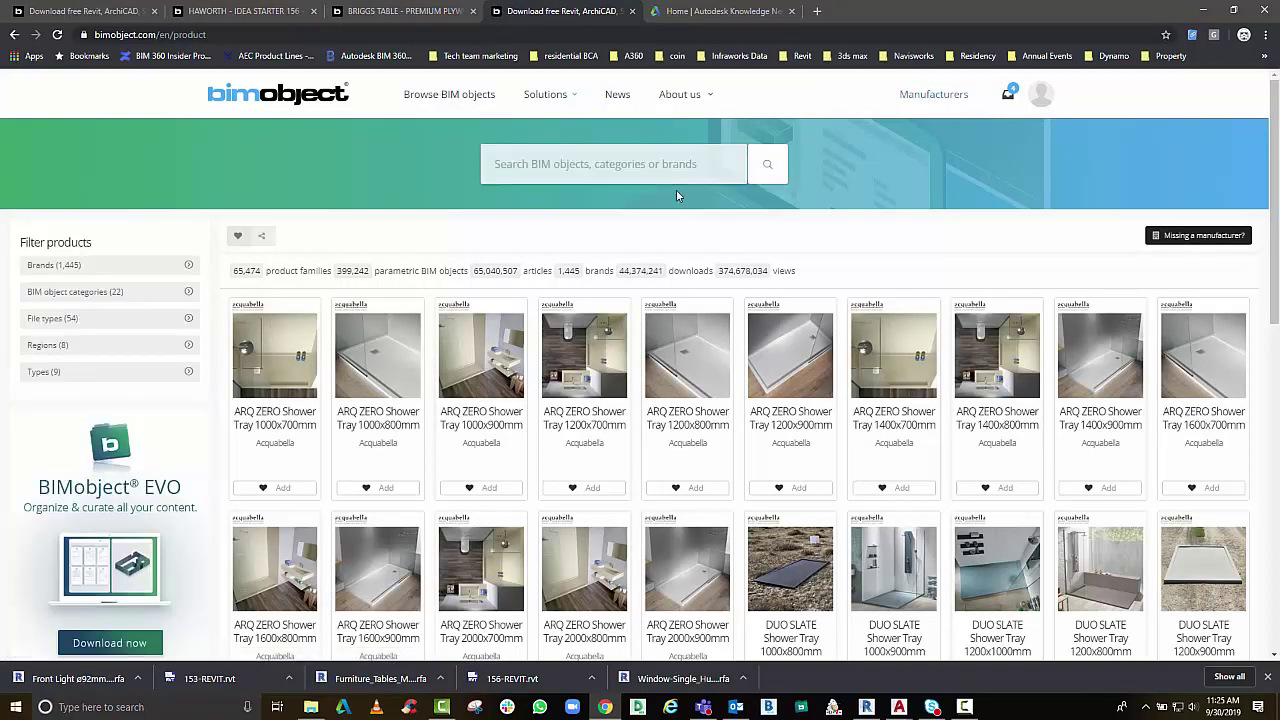
left_click(616, 166)
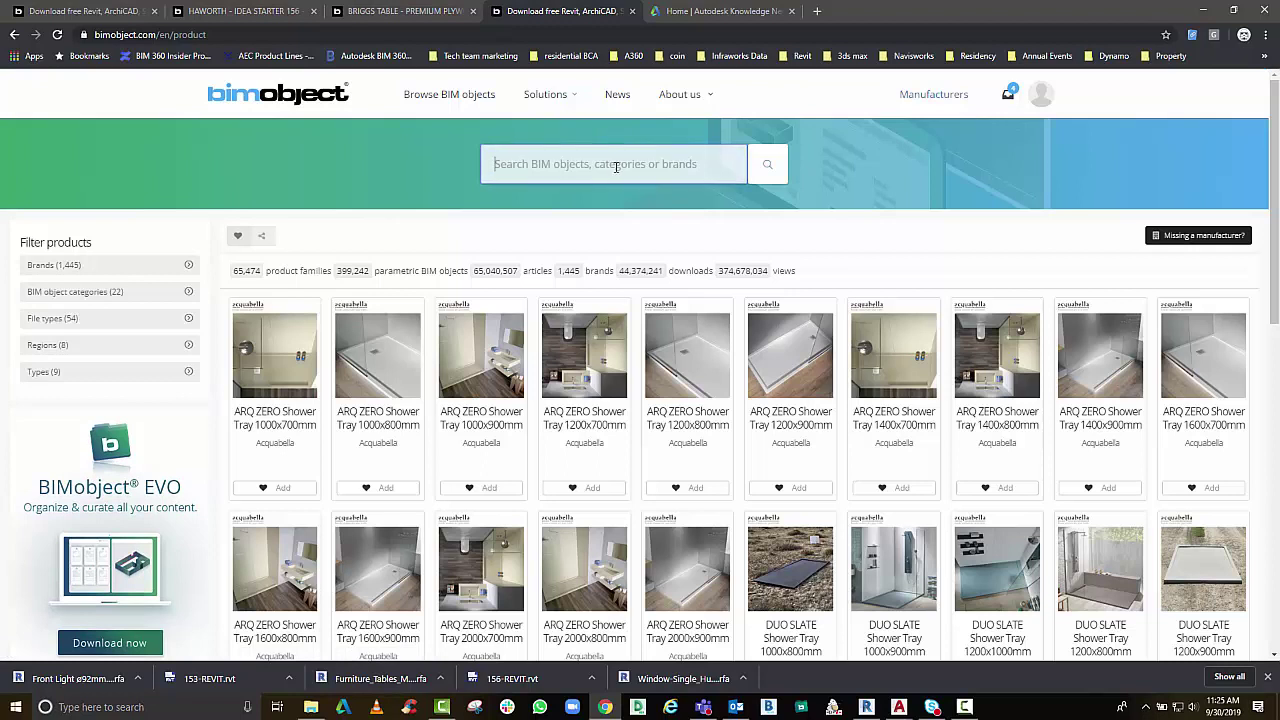
type("inter")
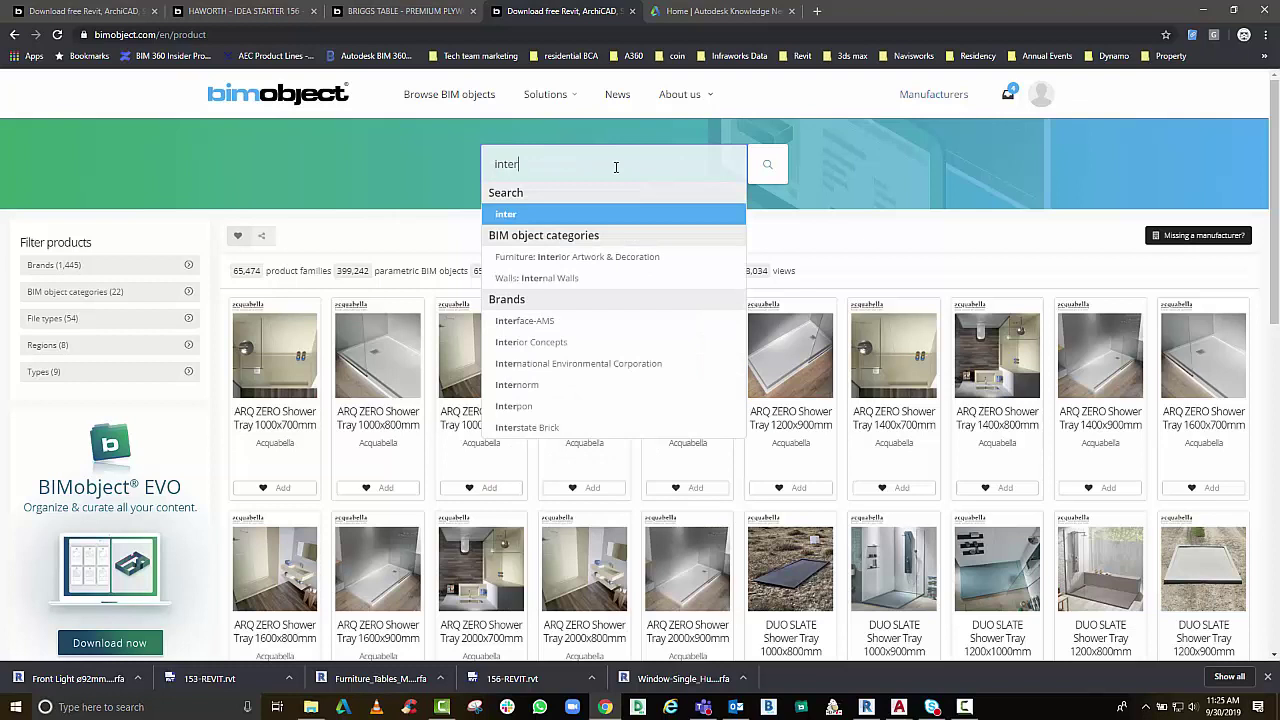
type("ior")
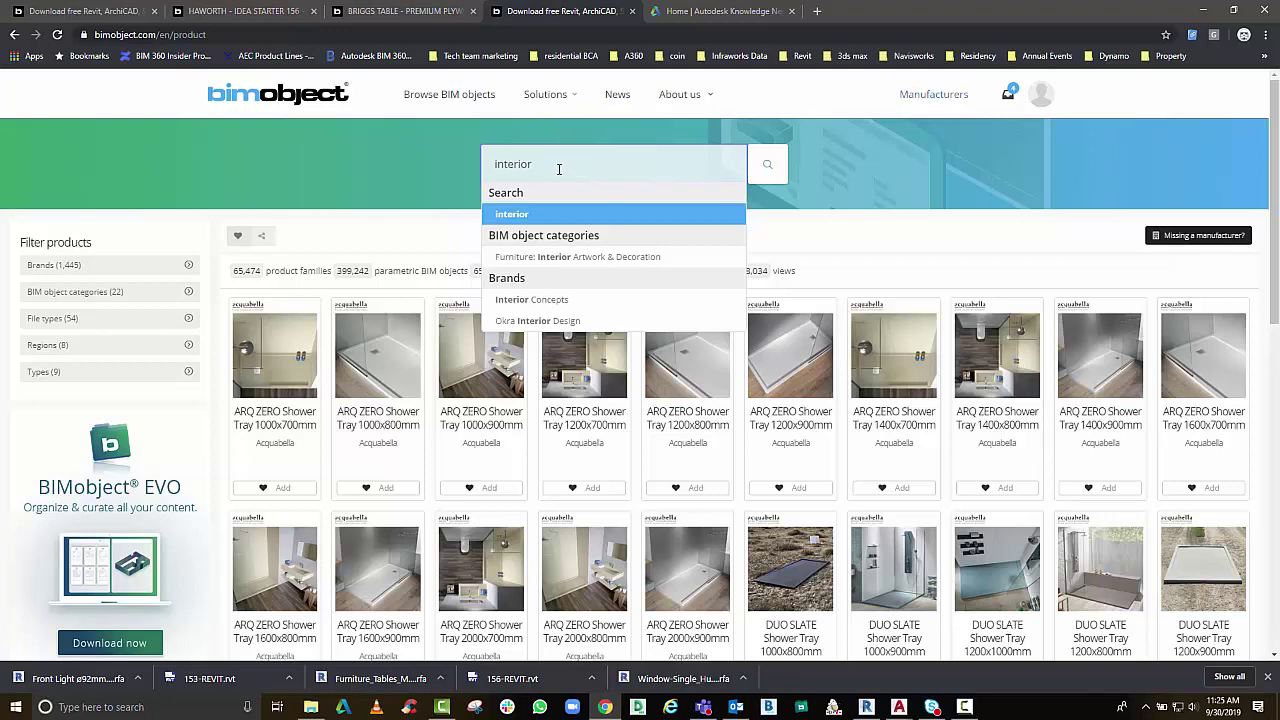
type("s")
key("Return")
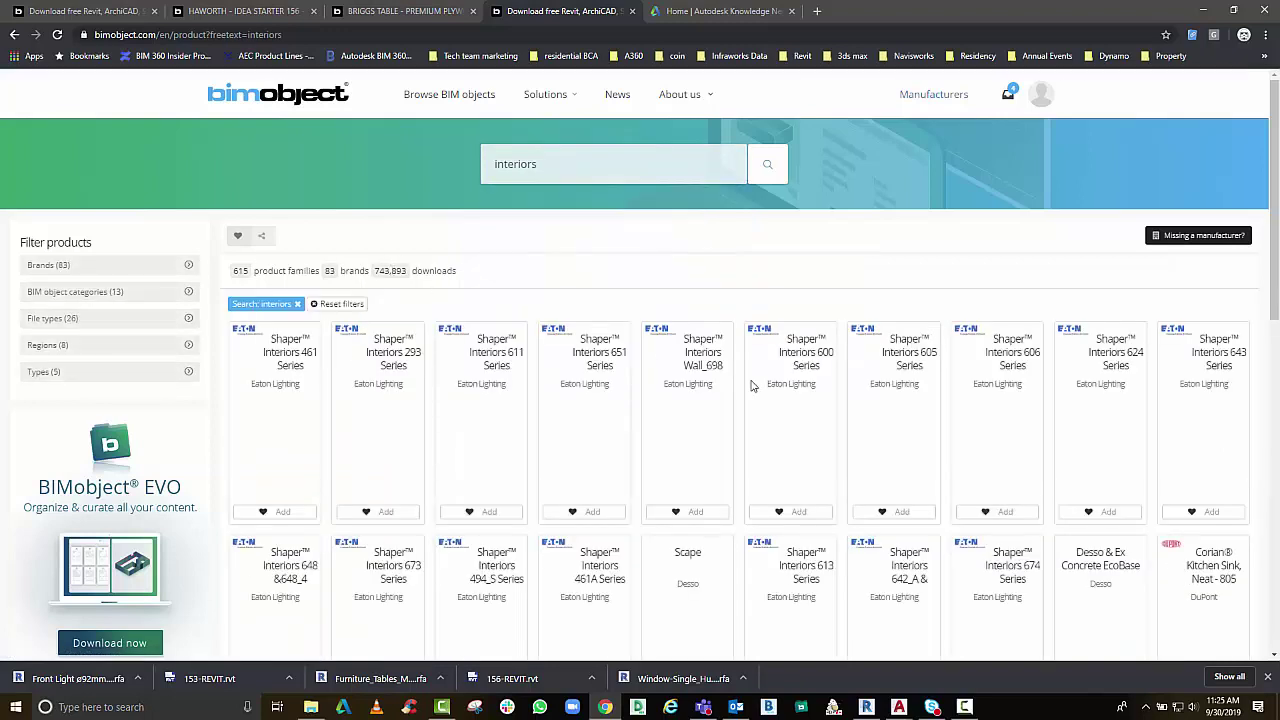
scroll(752, 386, "down", 10)
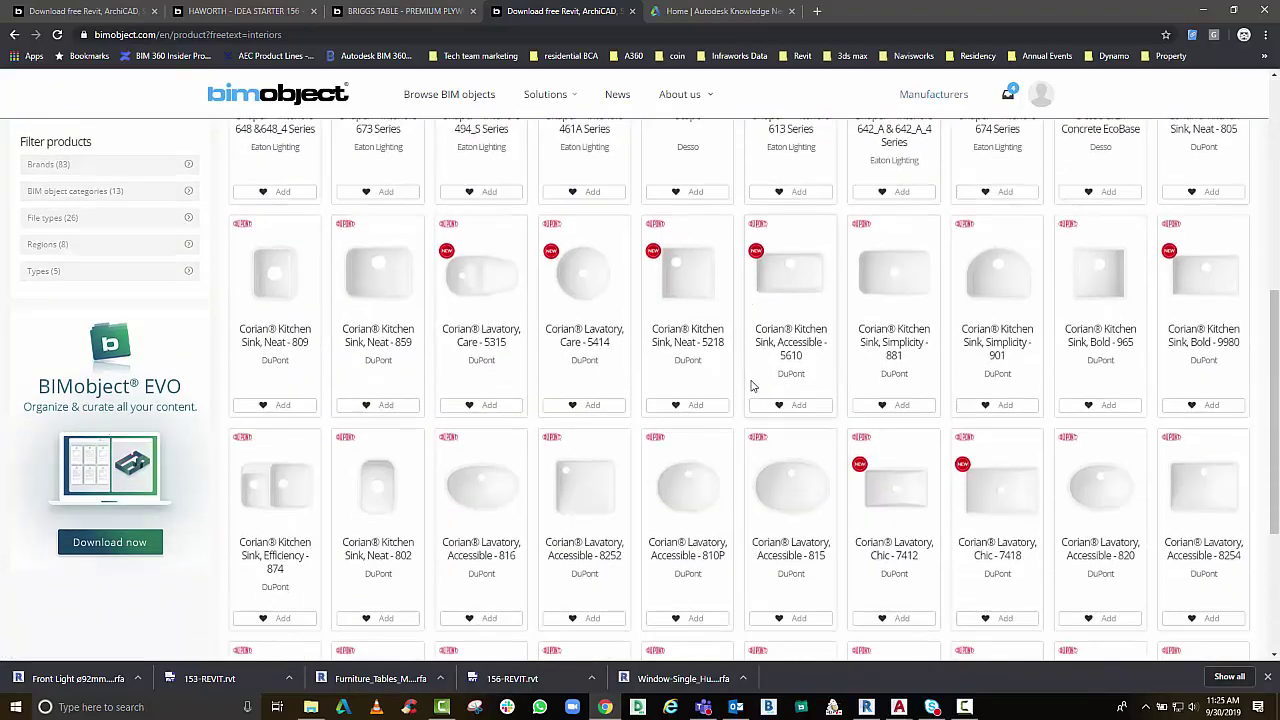
scroll(752, 386, "up", 10)
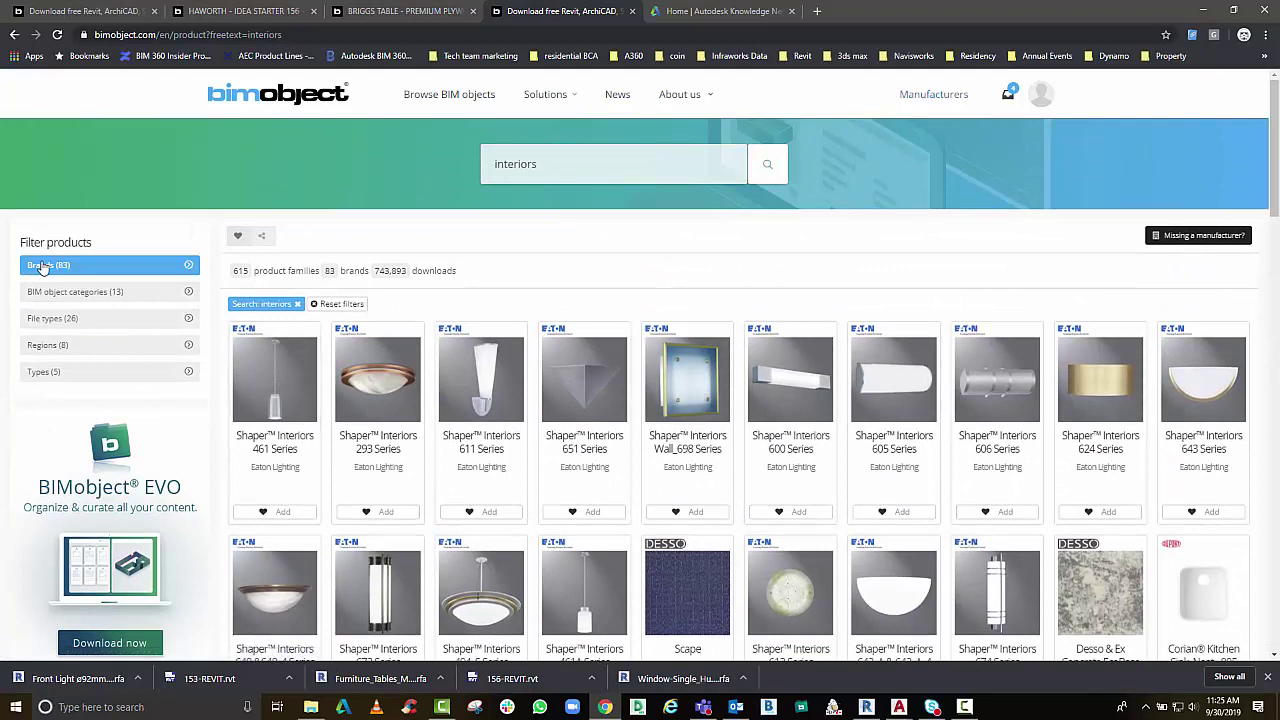
Open the Brands filter, close it without applying, and return to all BIM objects
left_click(41, 266)
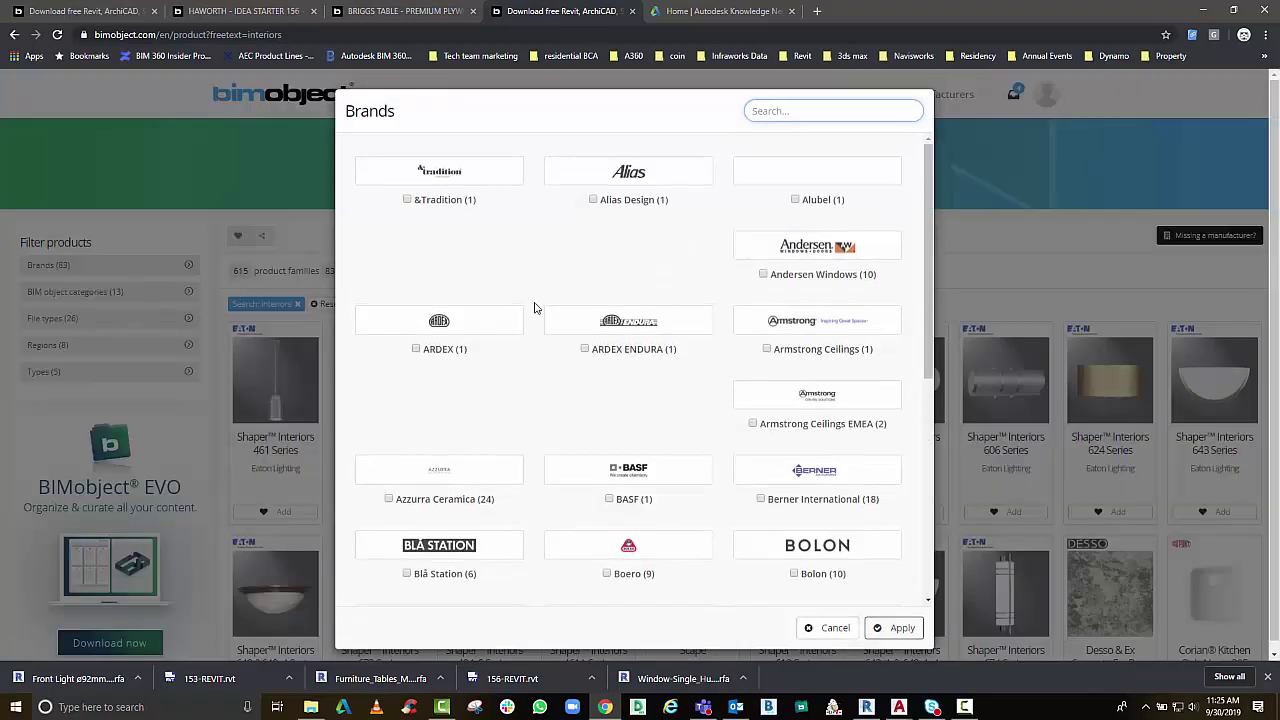
left_click(990, 130)
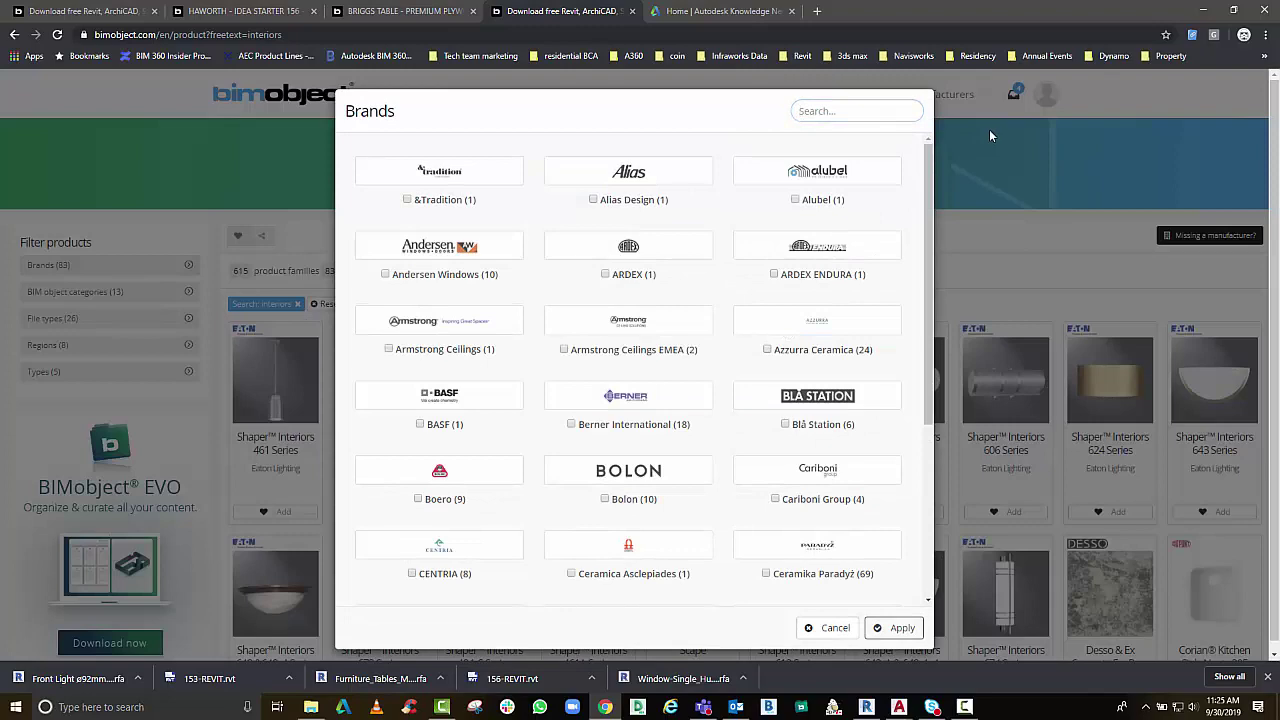
left_click(630, 81)
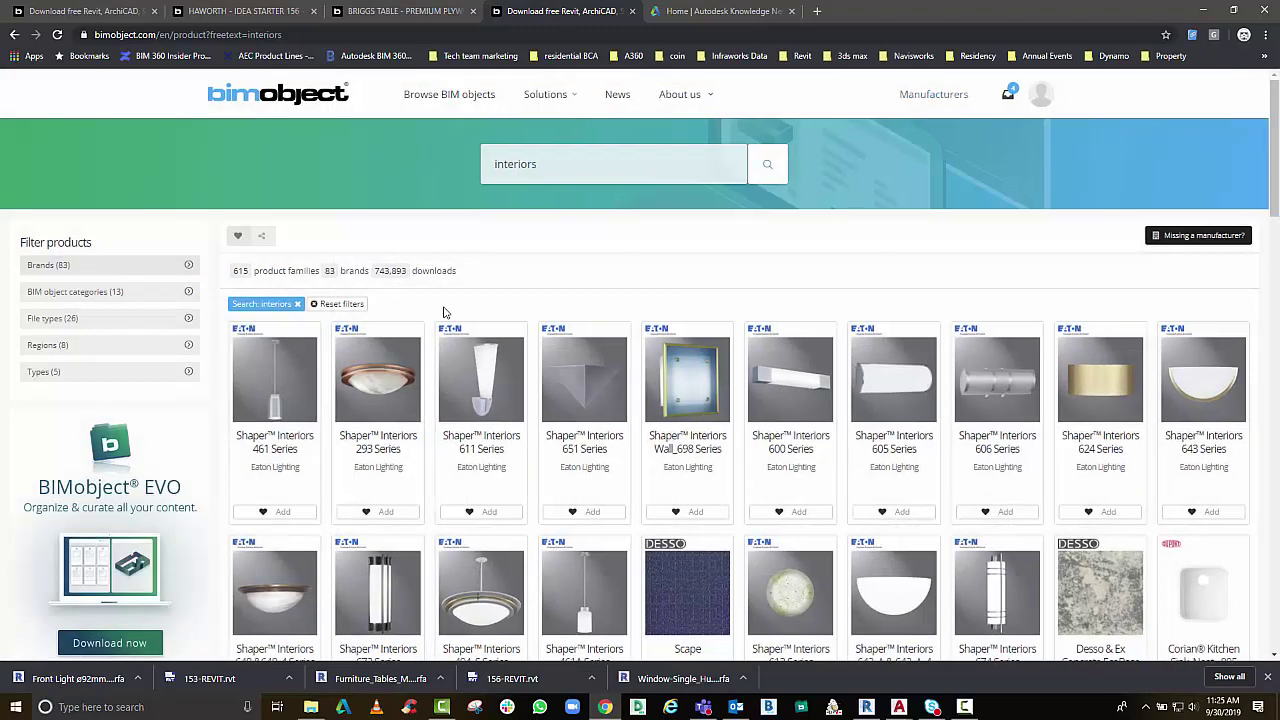
left_click(447, 96)
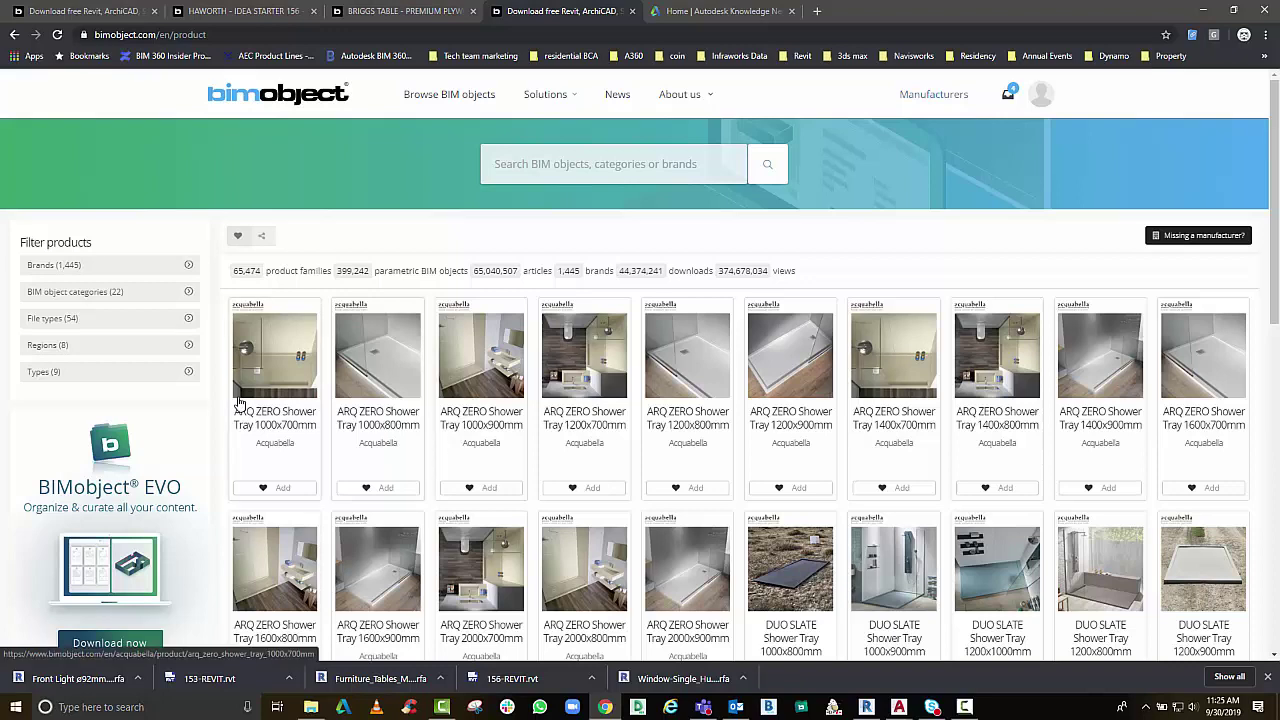
Check on Revit and move the model upgrade progress window aside
key("alt+Tab")
left_click(550, 298)
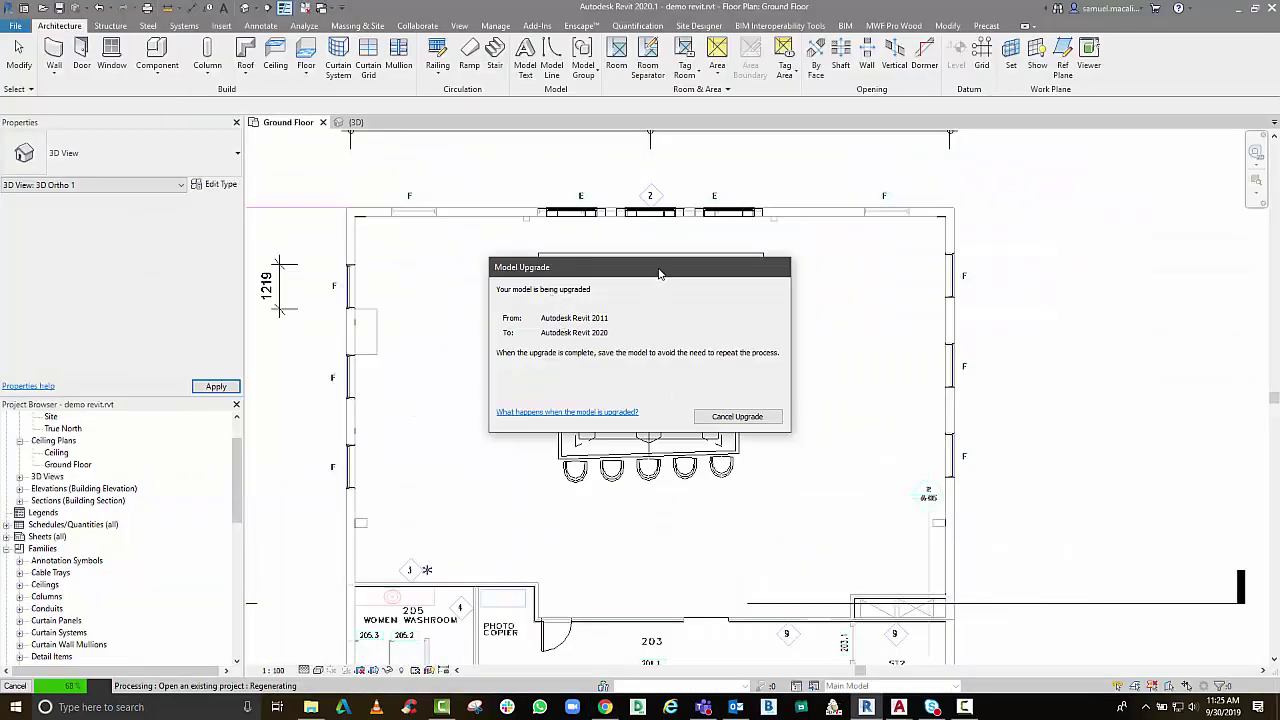
left_click_drag(660, 273, 1085, 293)
key("alt+Tab")
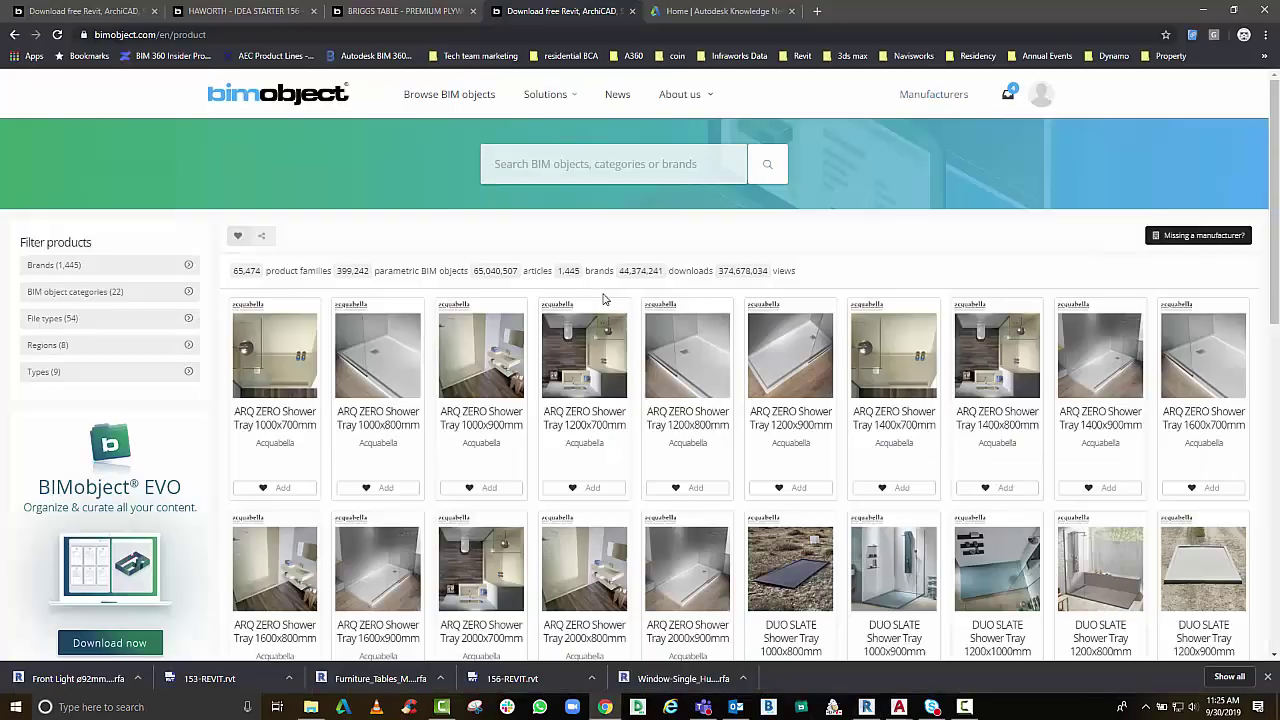
On the Briggs Table tab, type 'car' into the browser's address bar
left_click(376, 12)
left_click(467, 37)
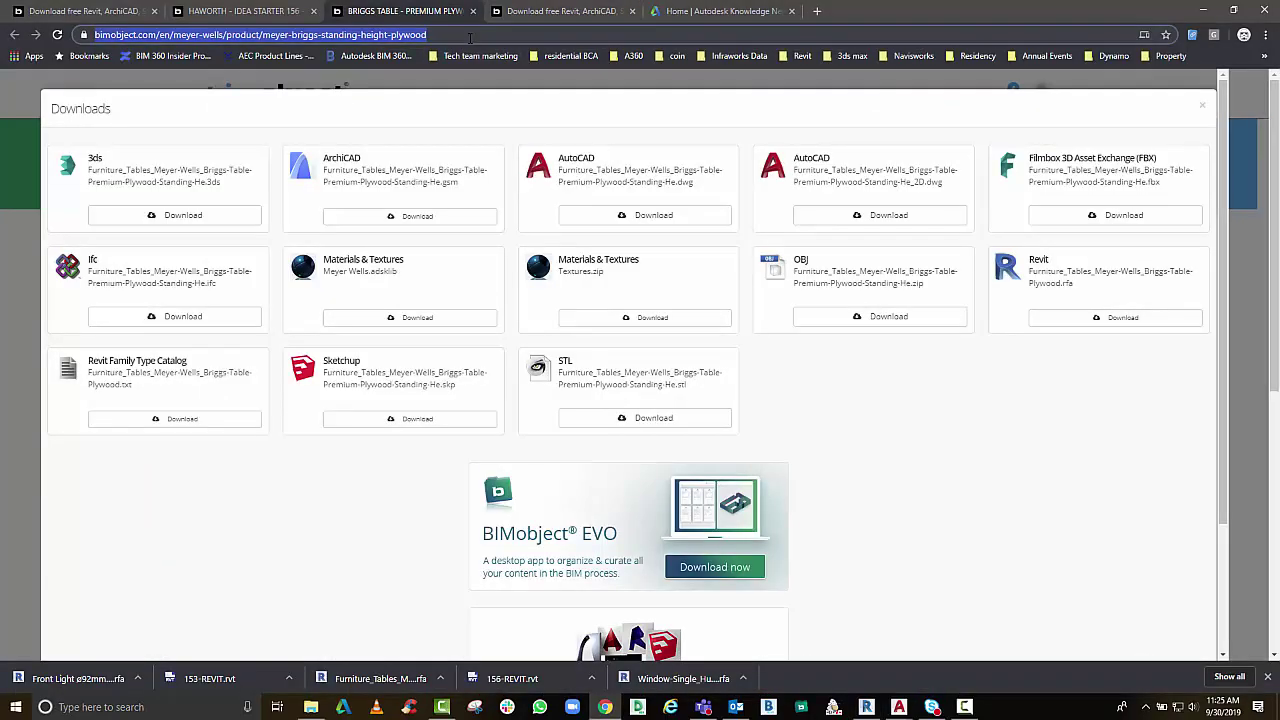
type("car")
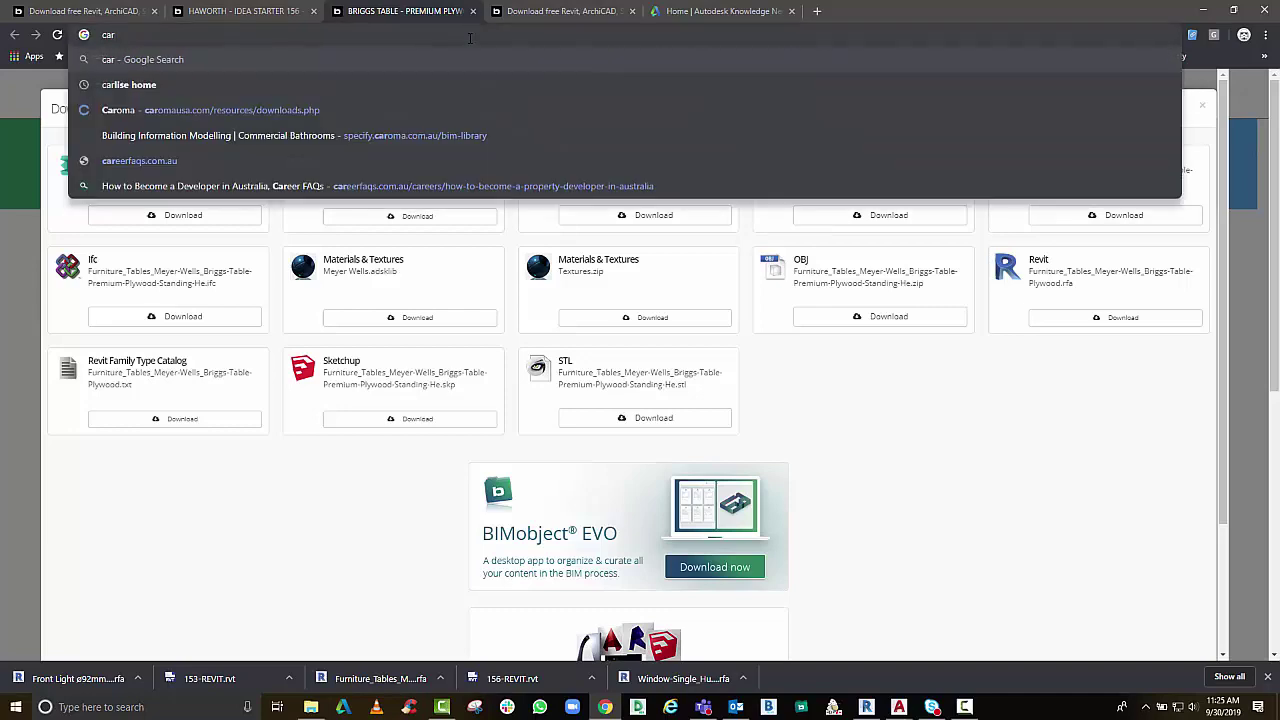
Open Caroma USA's resources and go to the Specifications + Media page
left_click(213, 109)
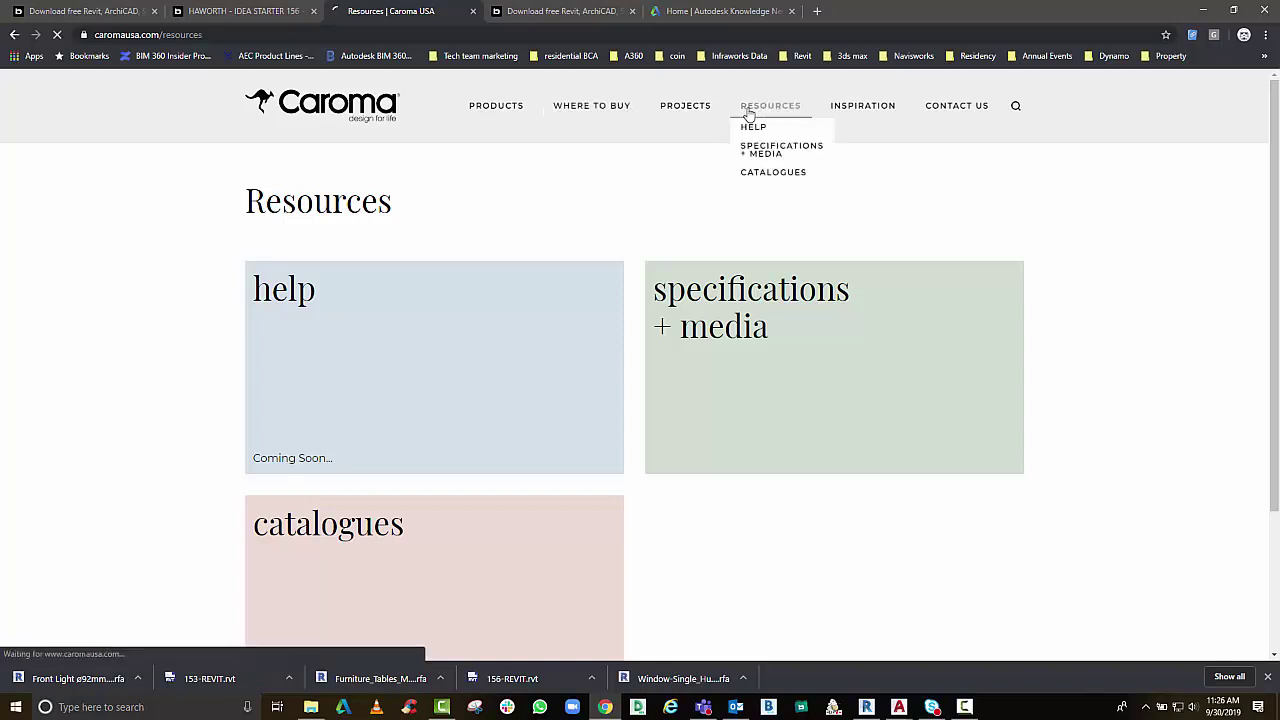
left_click(750, 112)
mouse_move(768, 108)
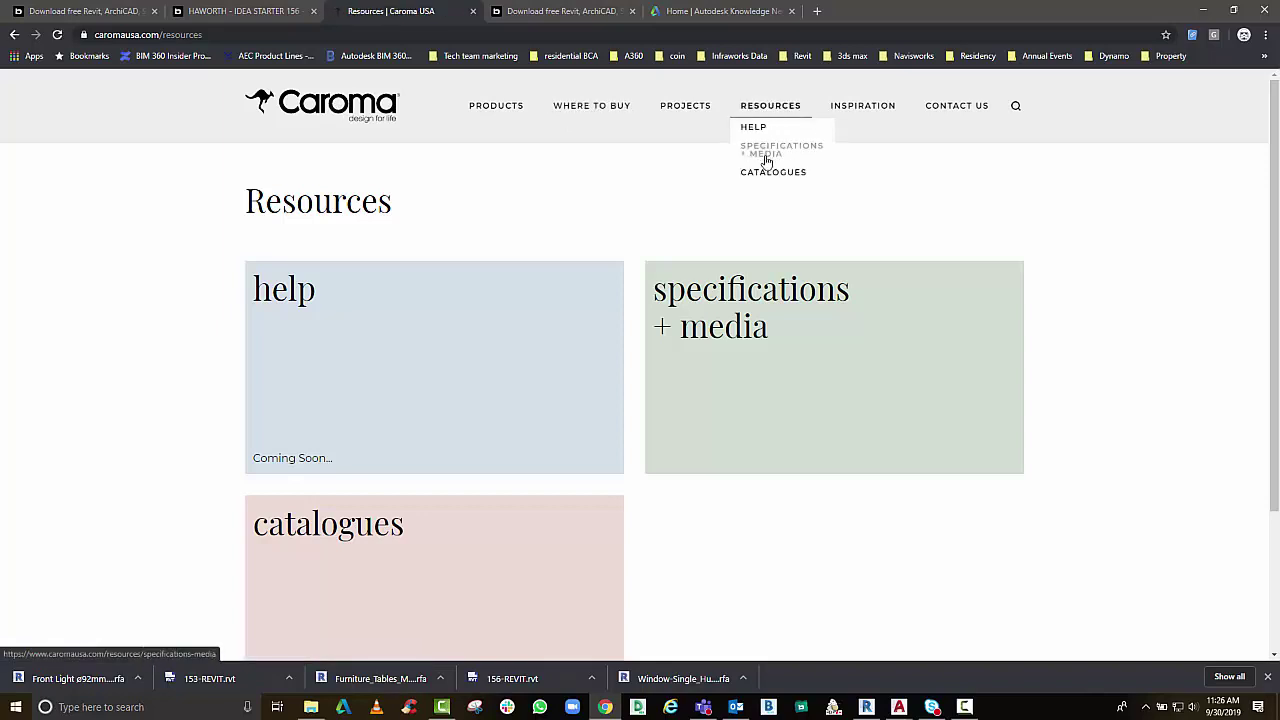
left_click(766, 160)
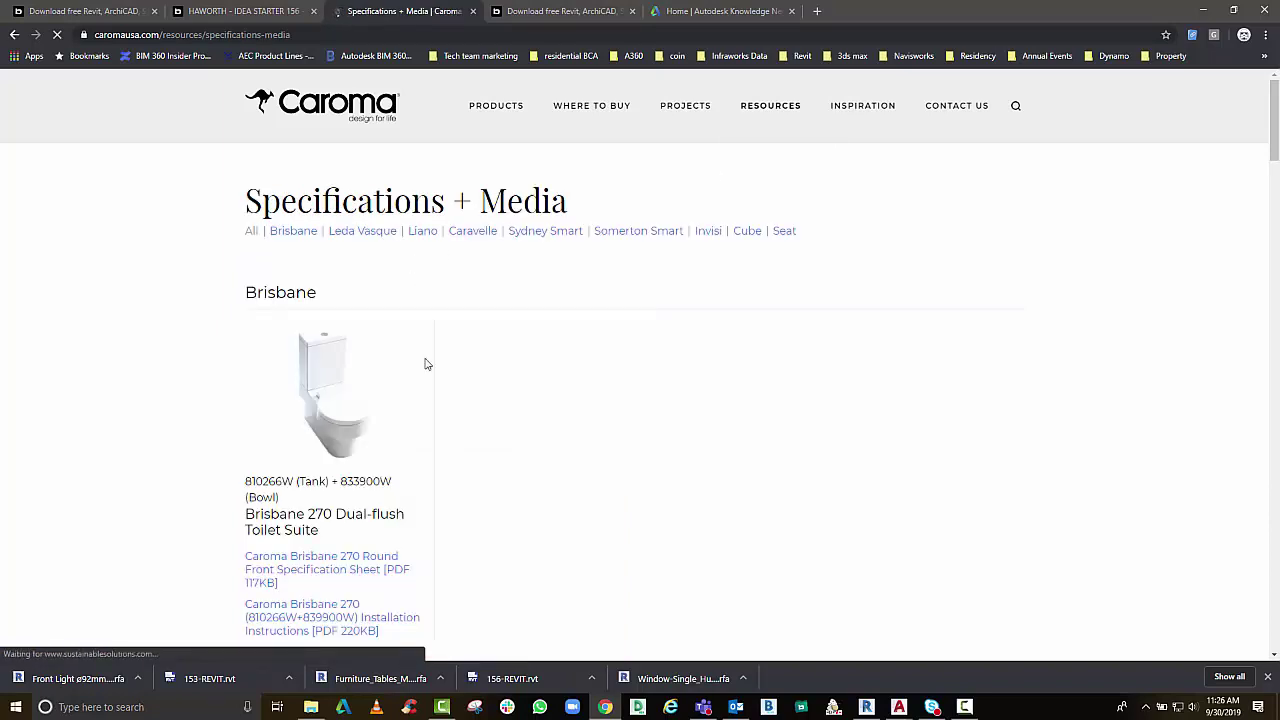
Run a web search for 'caroma bim' from the address bar
left_click(350, 36)
type("caroma ")
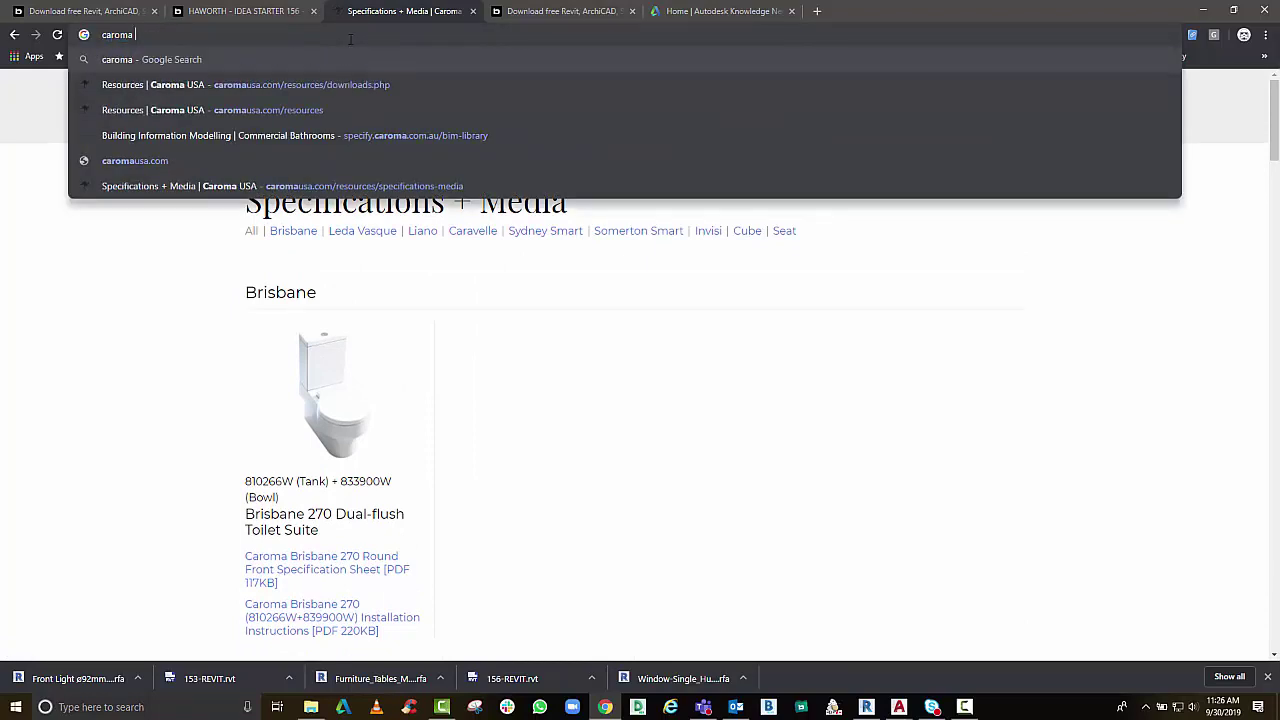
type("bim")
key("Return")
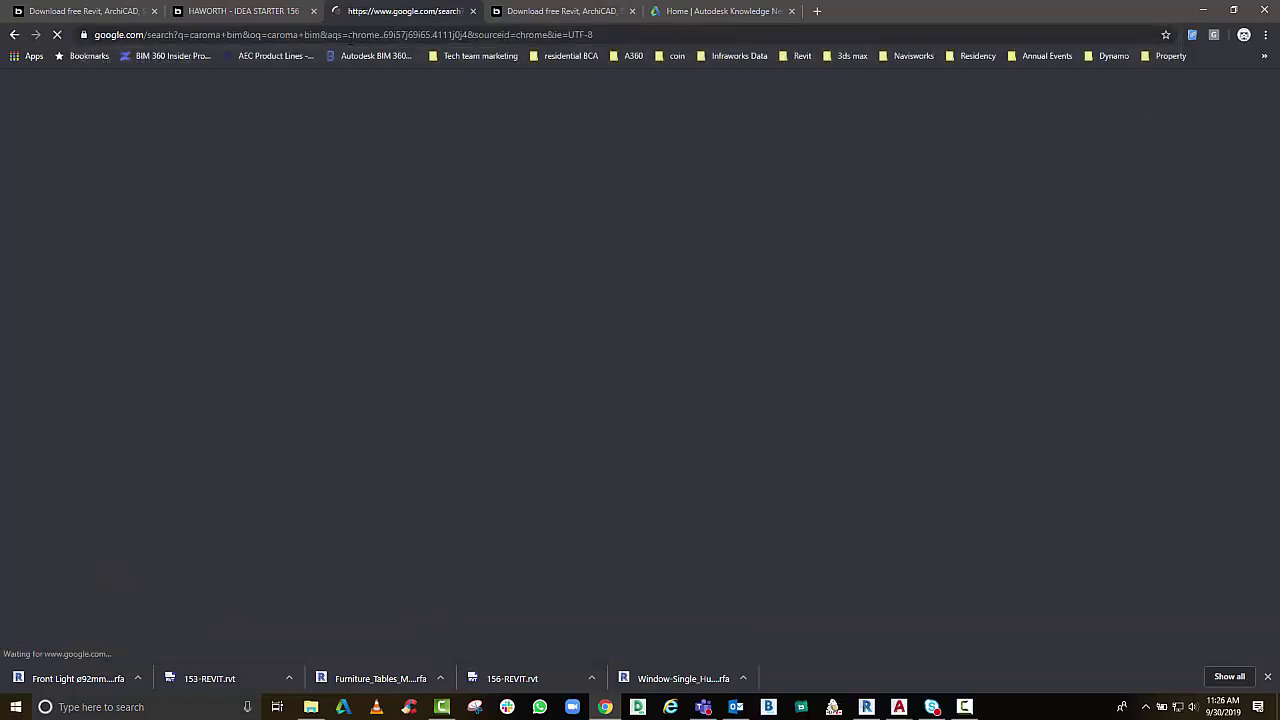
In the Caroma Specify BIM library, filter to RFA files and Wall Faced toilet suites
left_click(203, 188)
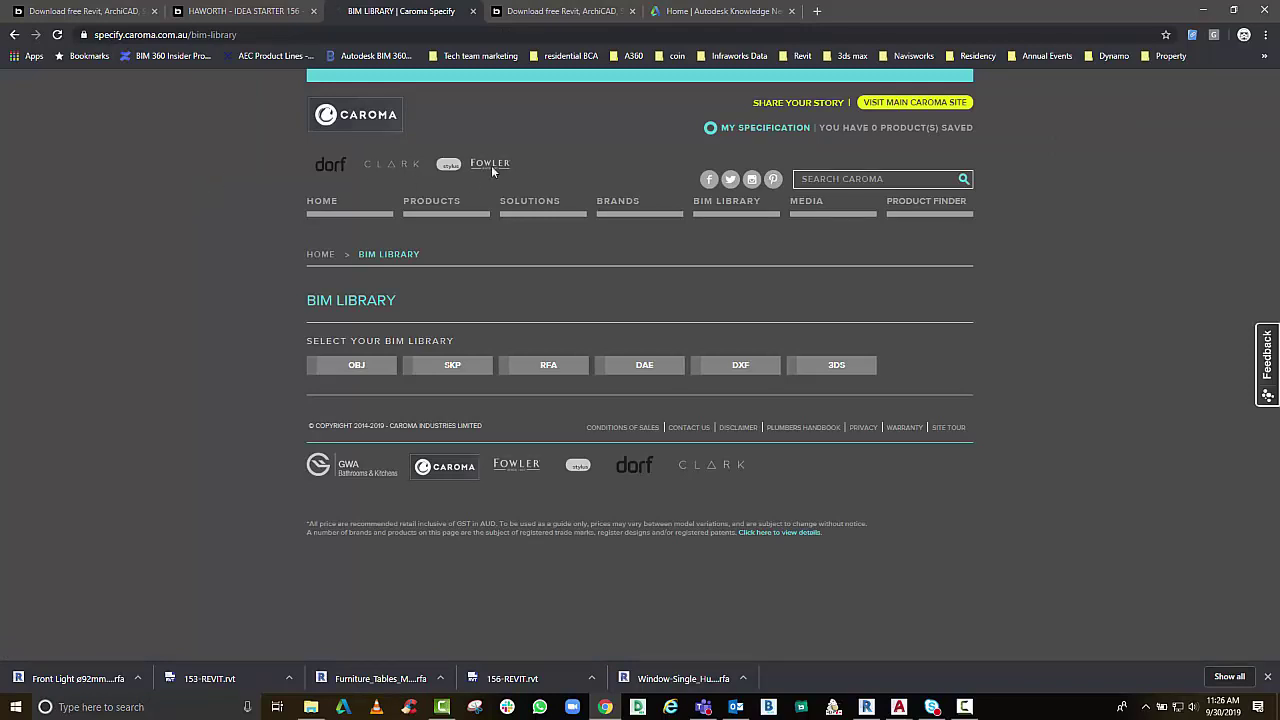
left_click(549, 370)
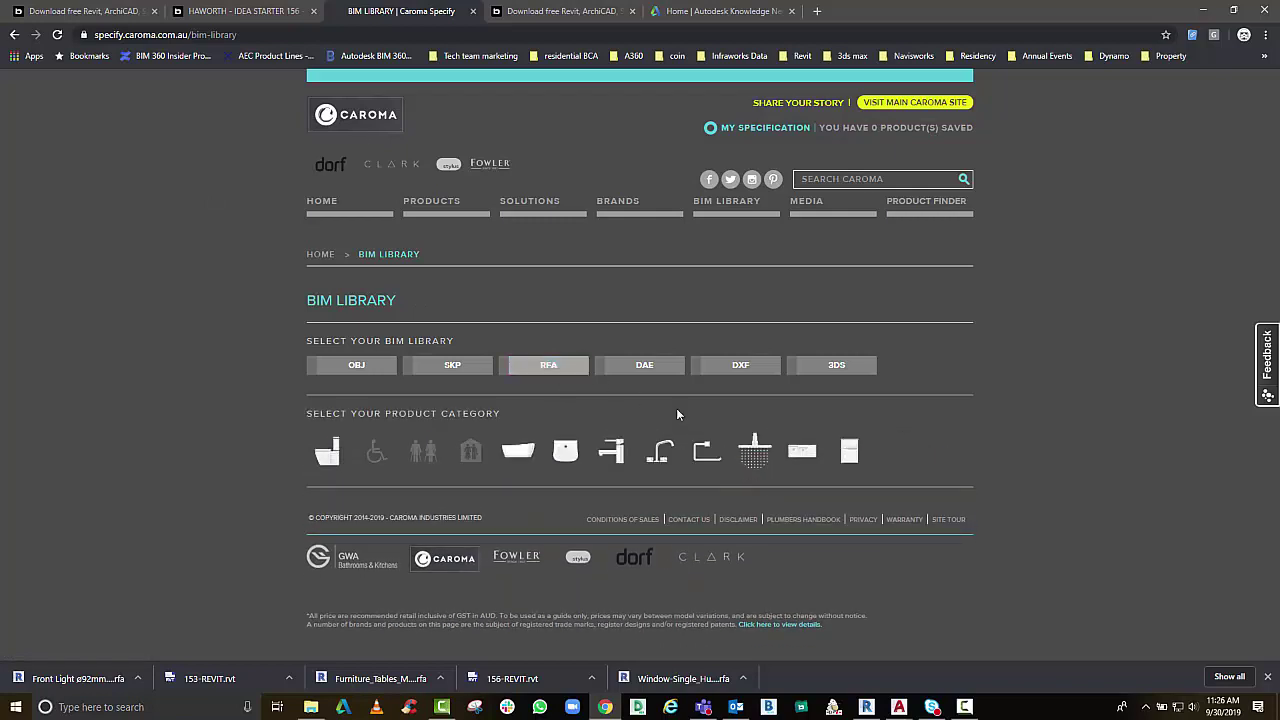
mouse_move(836, 453)
mouse_move(788, 455)
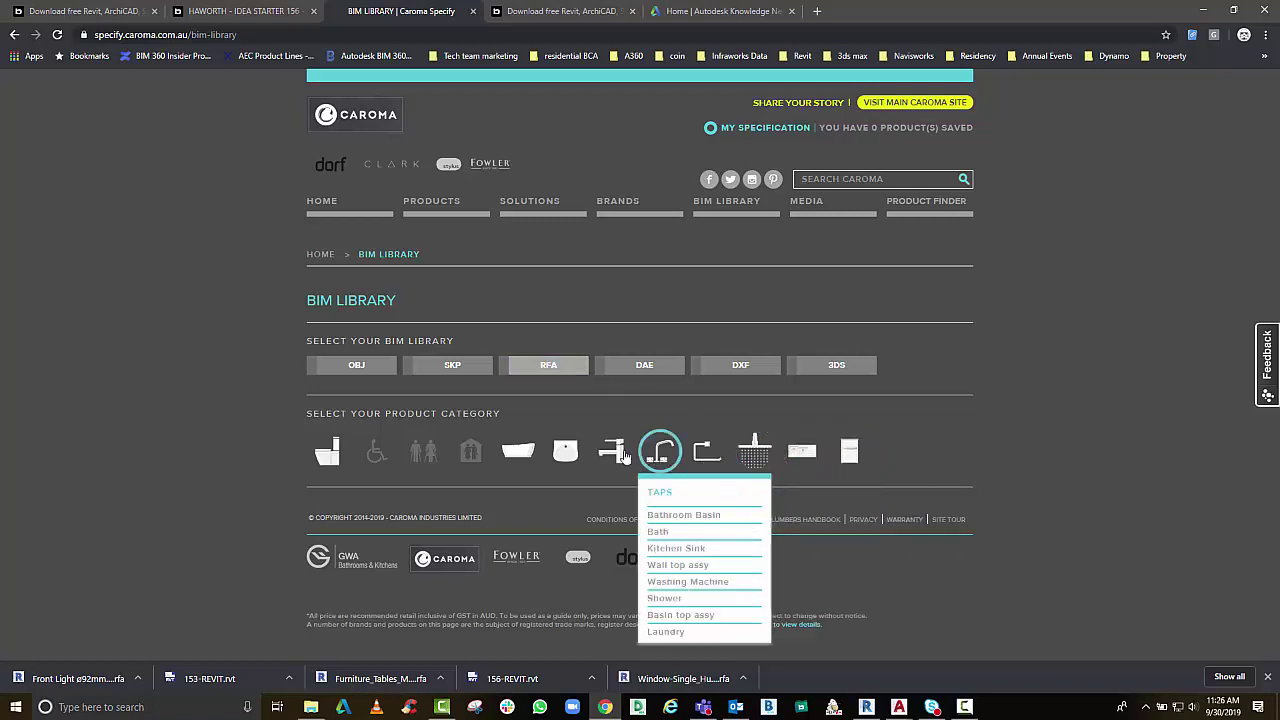
mouse_move(323, 458)
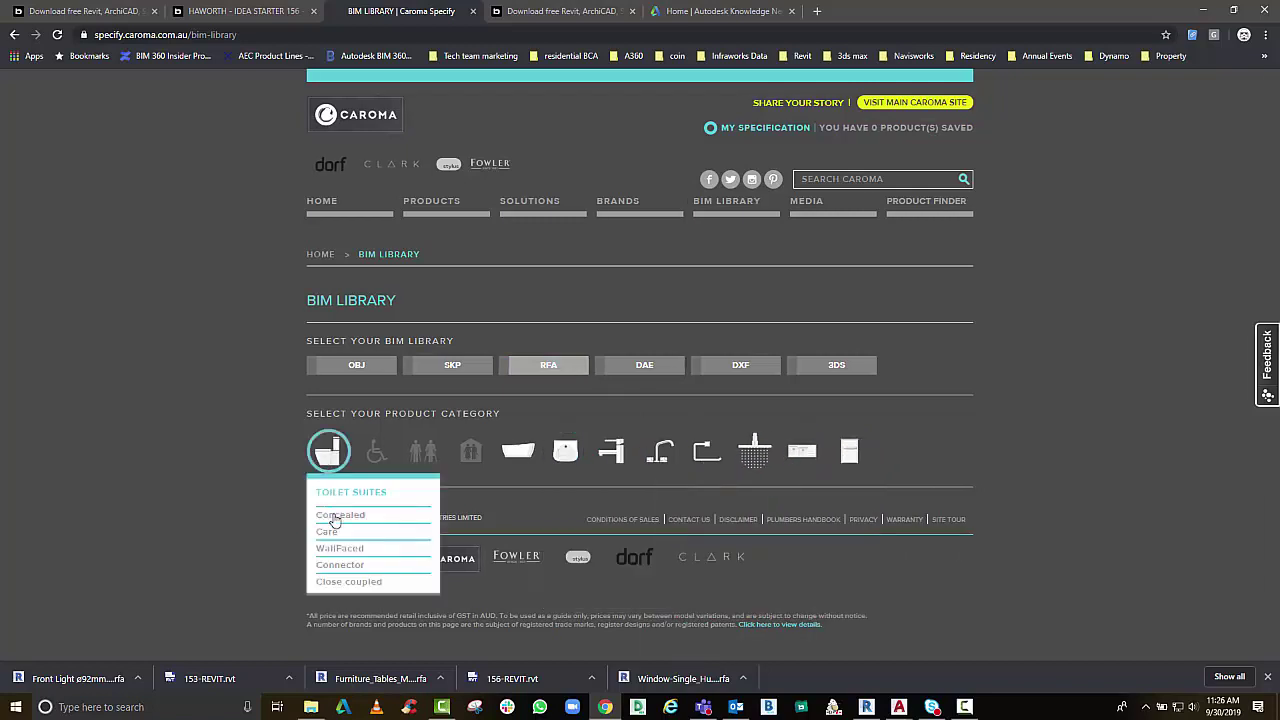
left_click(333, 549)
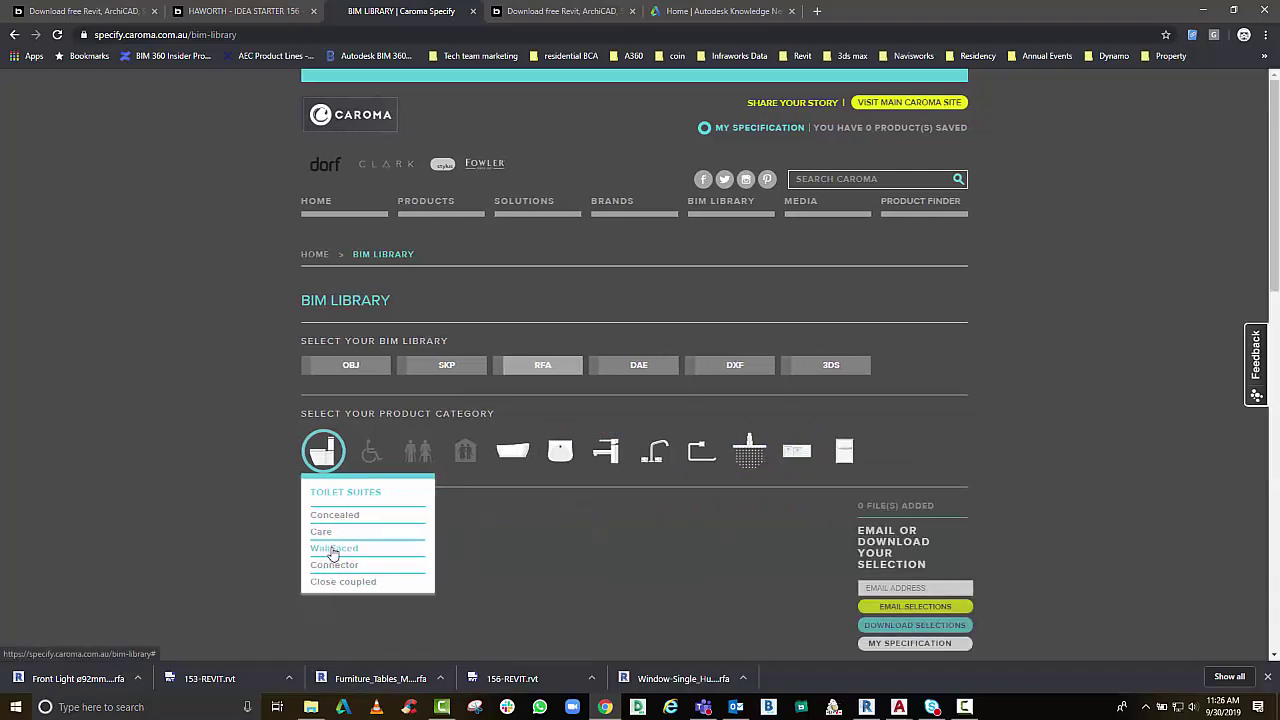
scroll(996, 461, "down", 2)
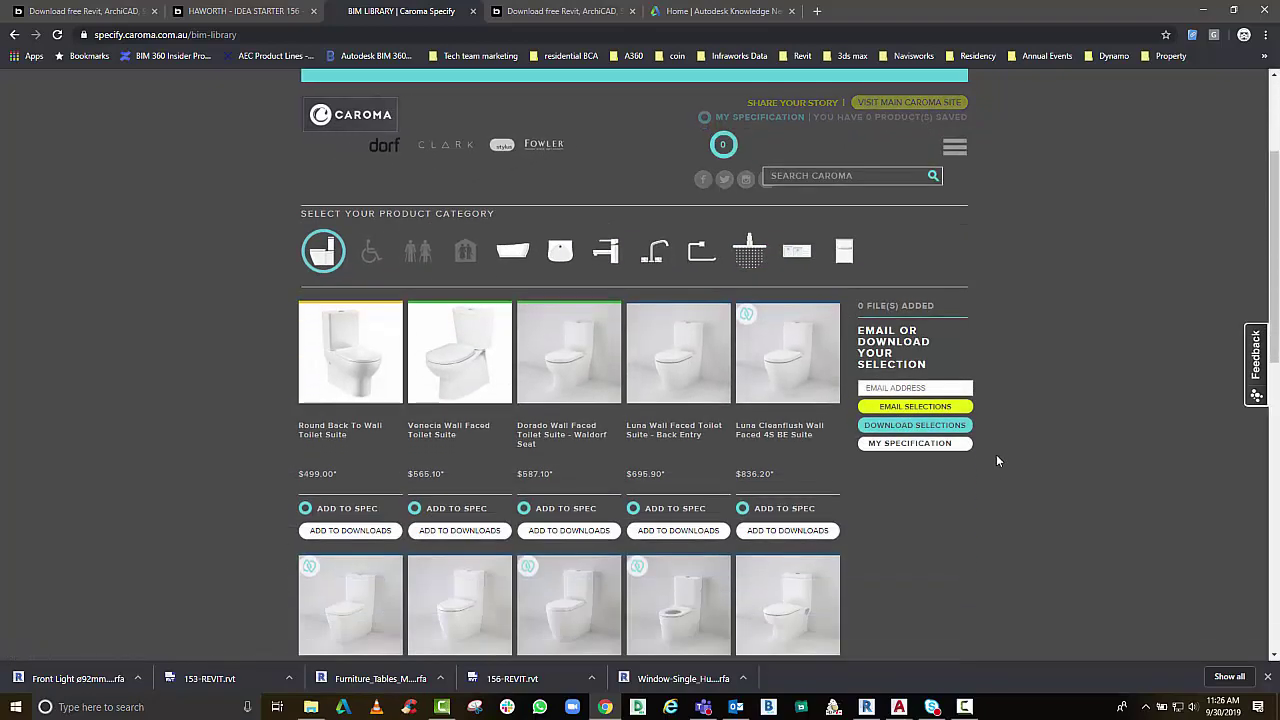
scroll(996, 461, "down", 1)
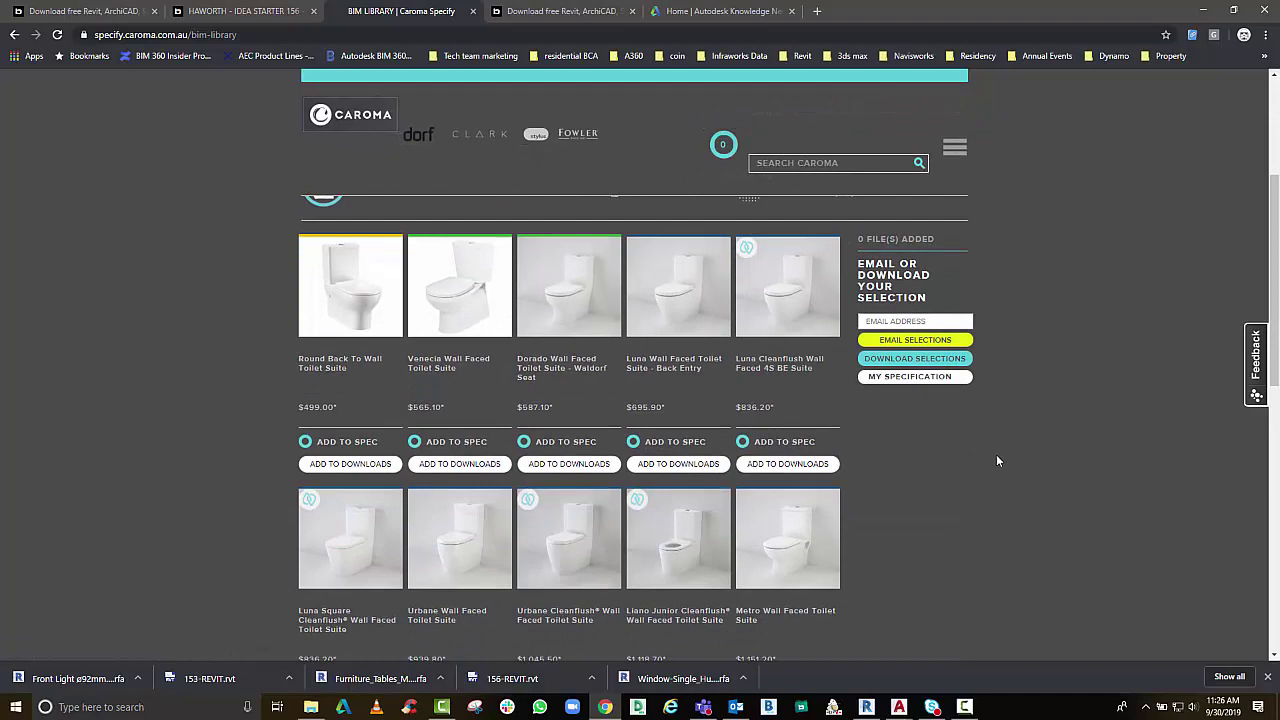
scroll(996, 461, "down", 3)
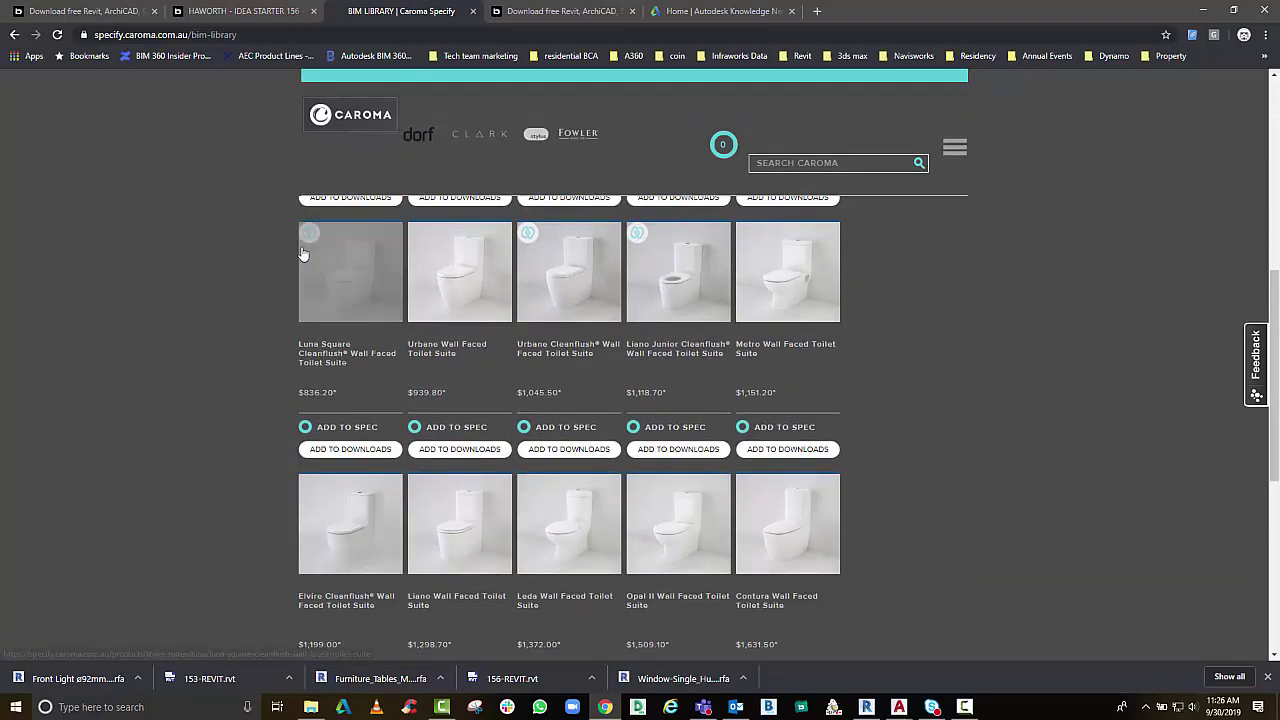
Save the Luna Square Cleanflush Wall Faced Toilet Suite RFA to the Desktop and return to Revit
left_click(349, 294)
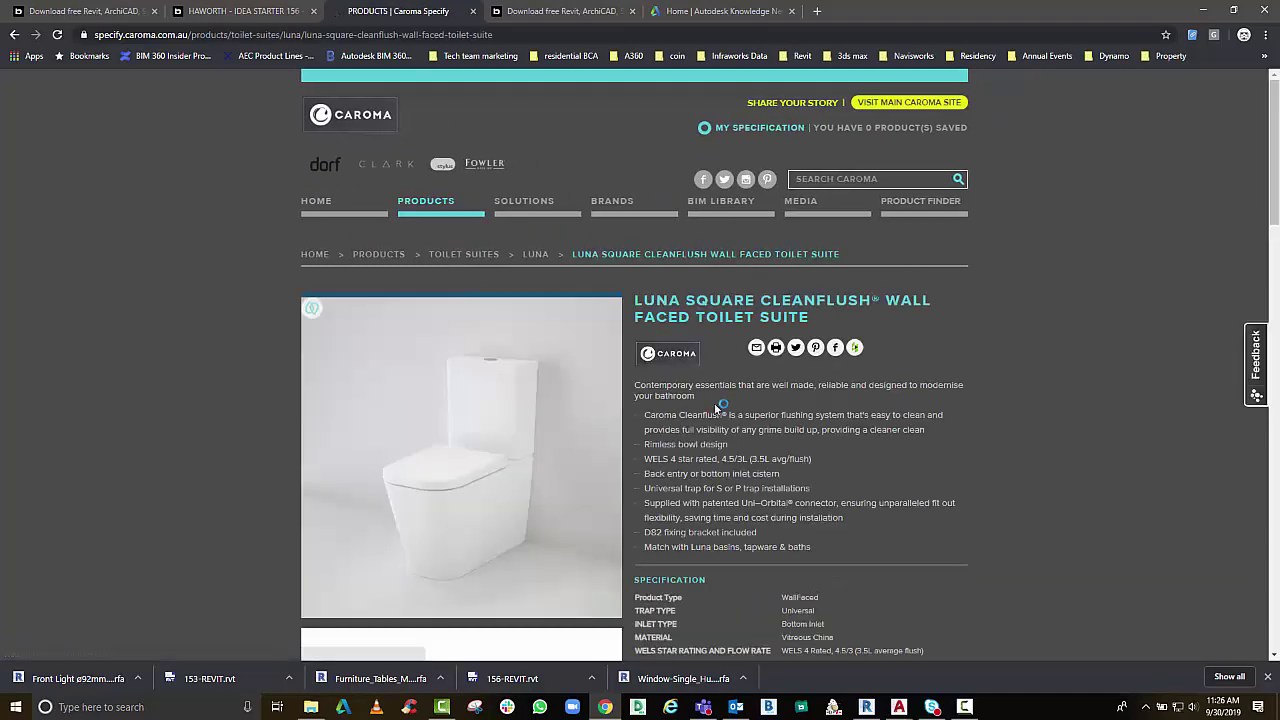
scroll(716, 410, "down", 4)
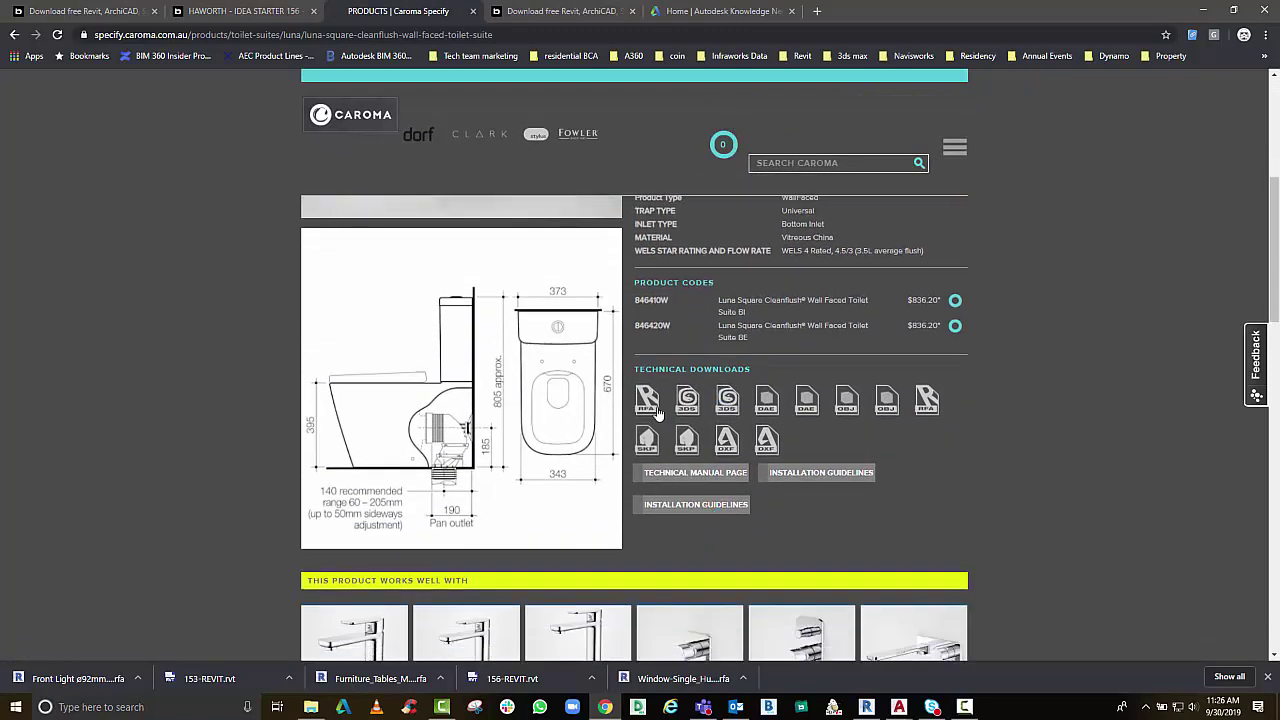
left_click(650, 398)
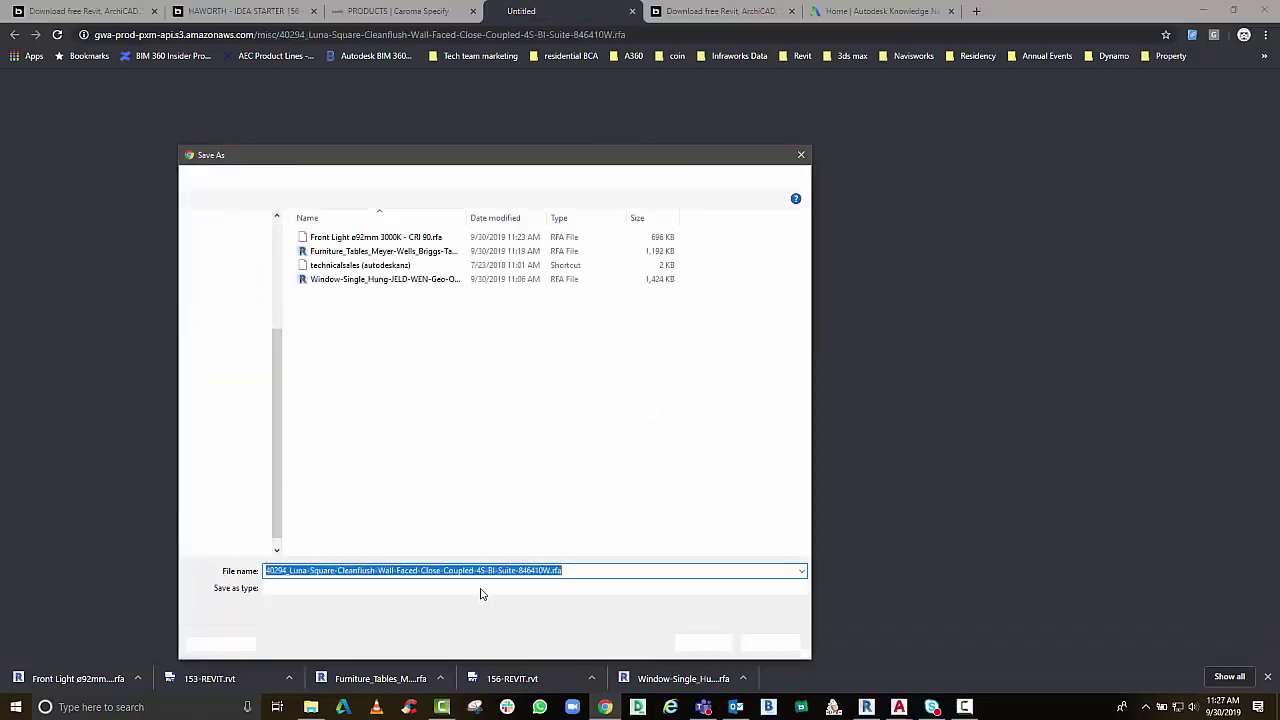
left_click(704, 644)
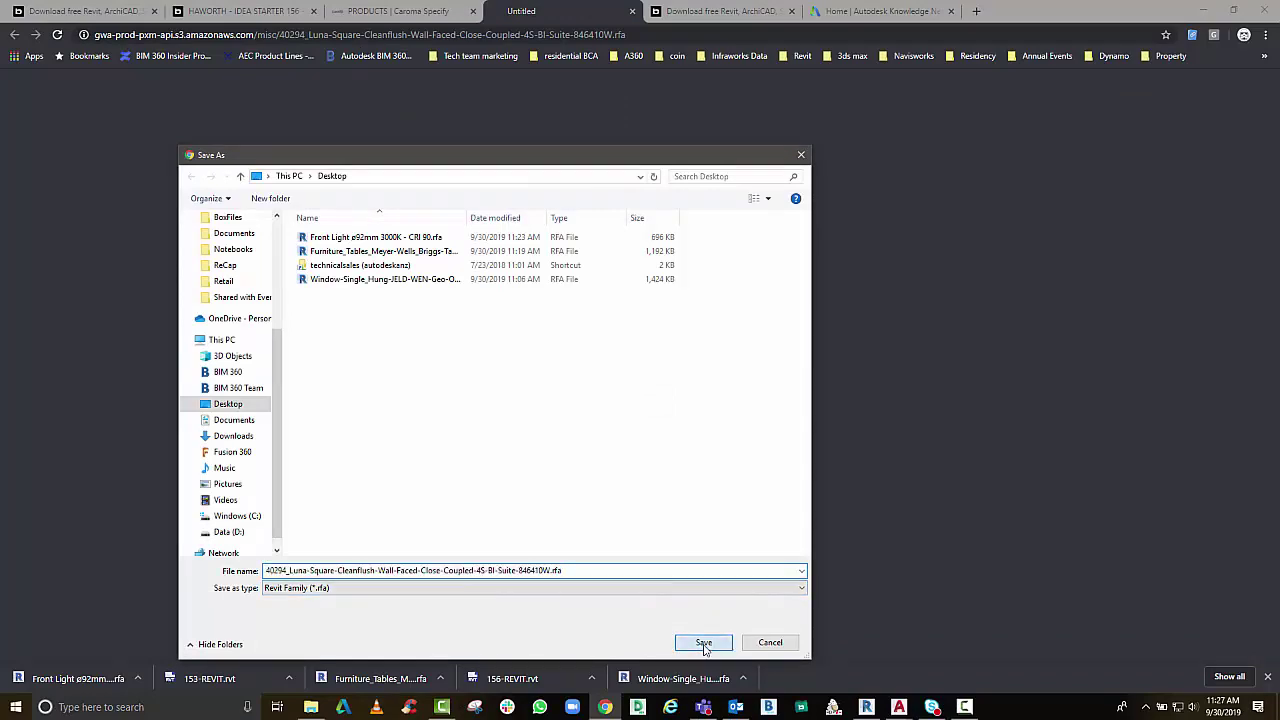
key("alt+Tab")
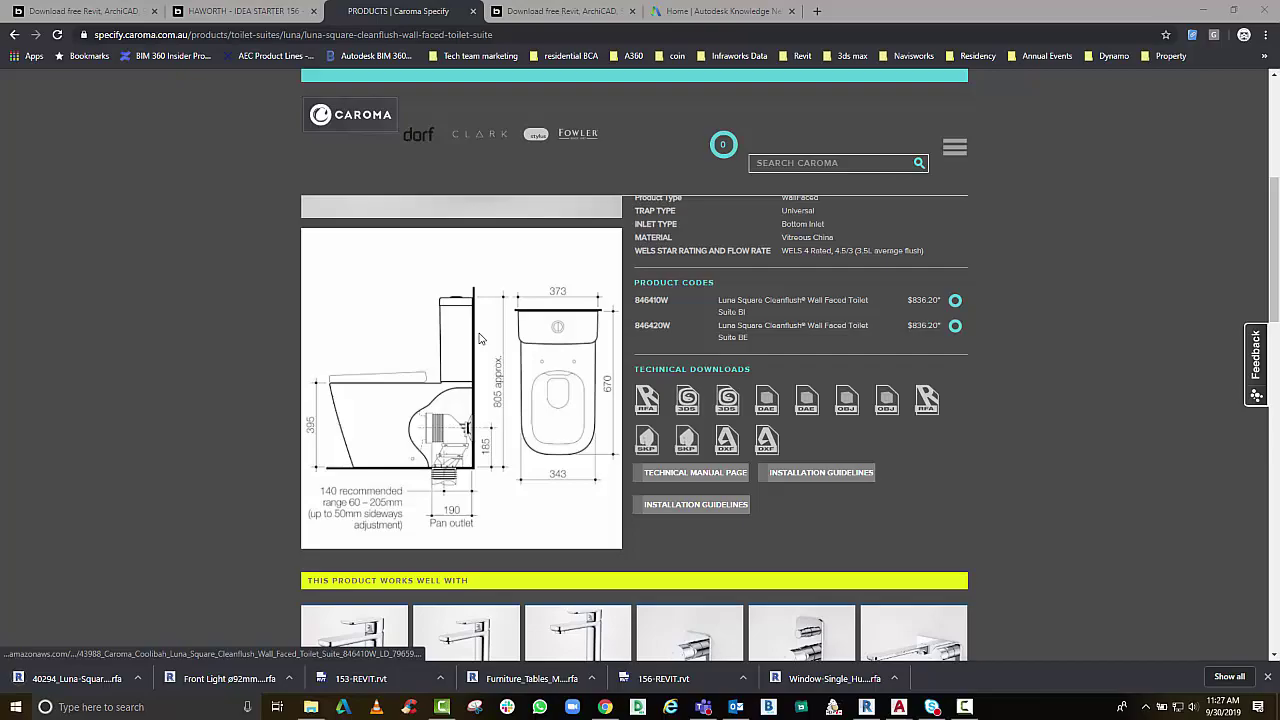
key("alt+Tab")
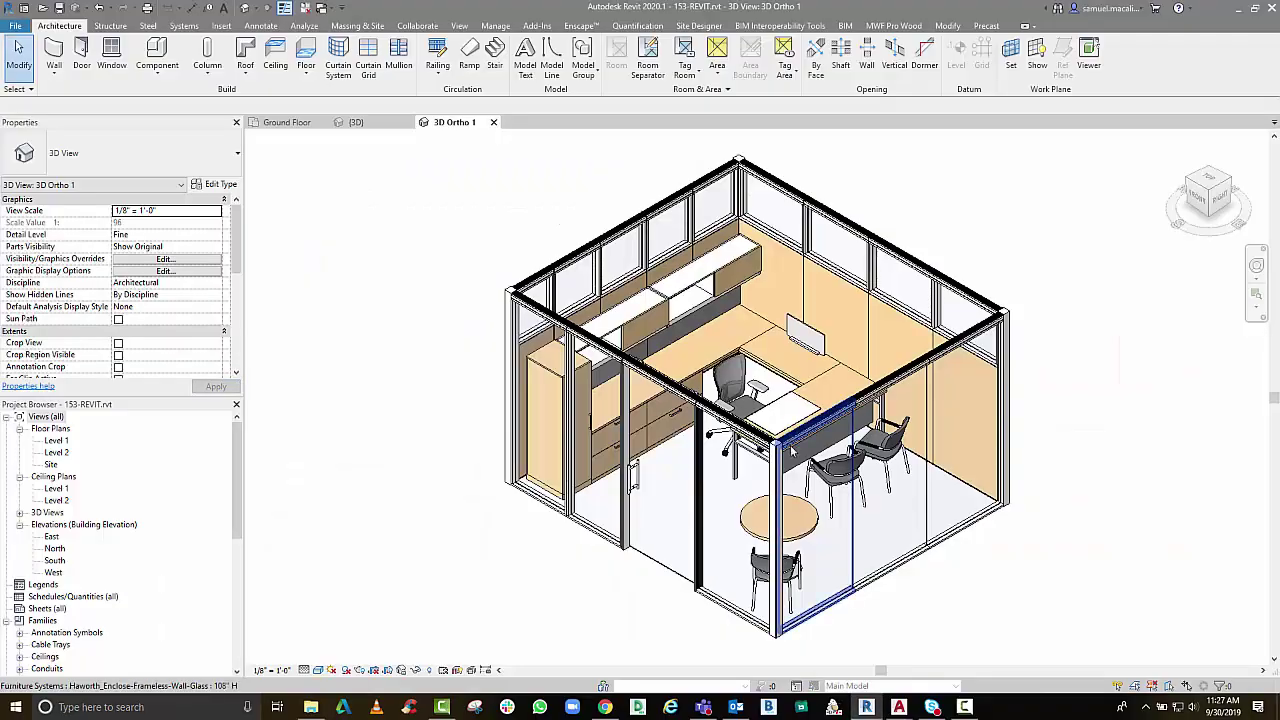
Window-select the whole office pod with its furniture in 153-REVIT's 3D view and copy it
middle_click_drag(815, 480, 870, 470, "shift")
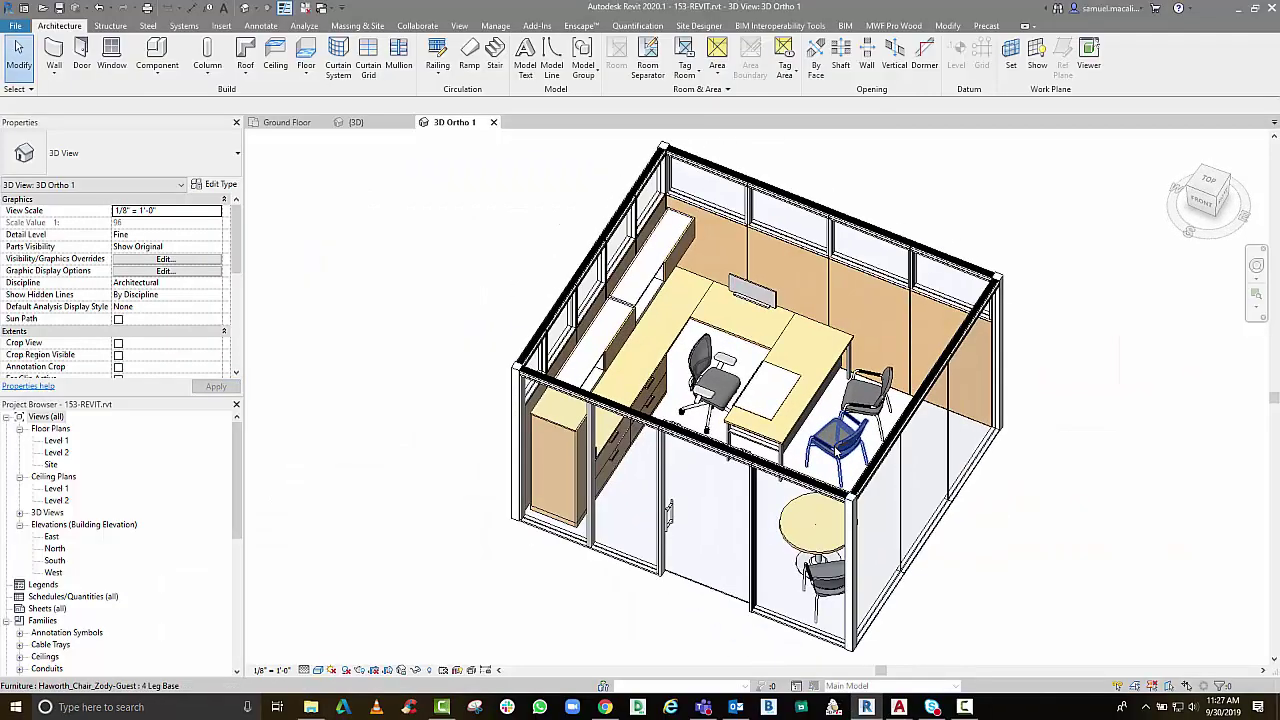
left_click(864, 388)
scroll(793, 402, "down", 2)
left_click(617, 266)
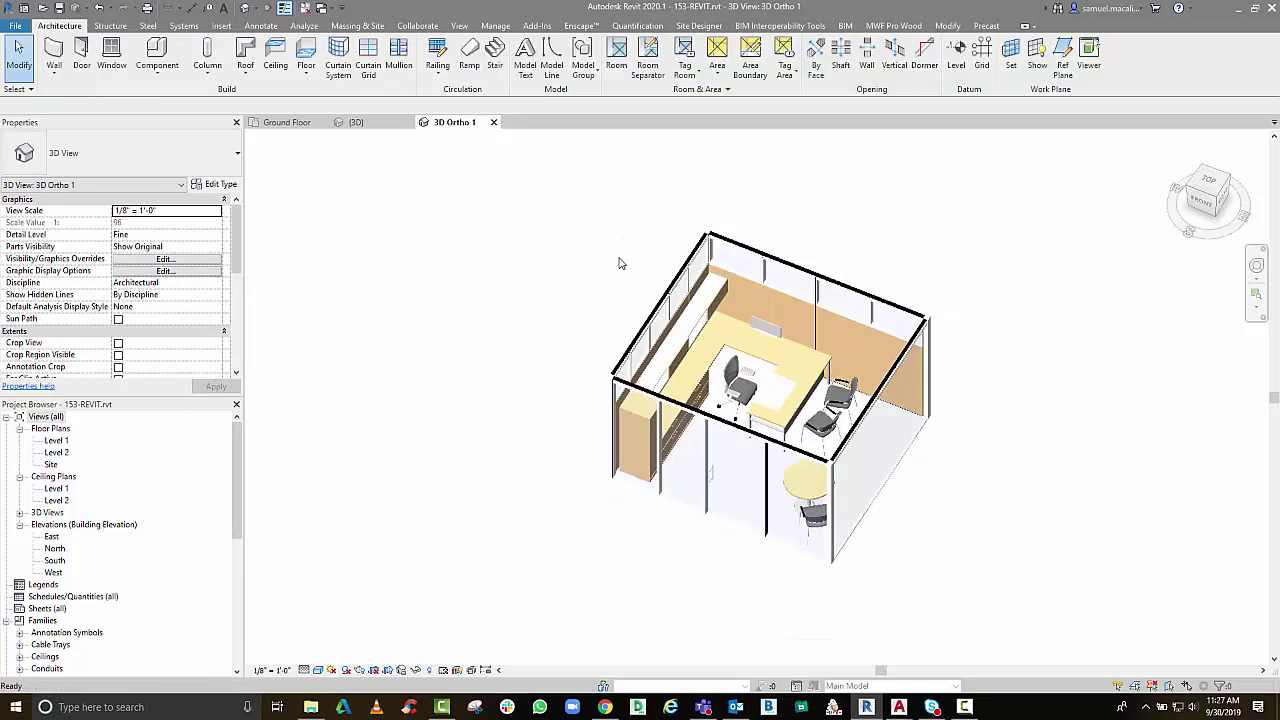
left_click_drag(542, 206, 1023, 623)
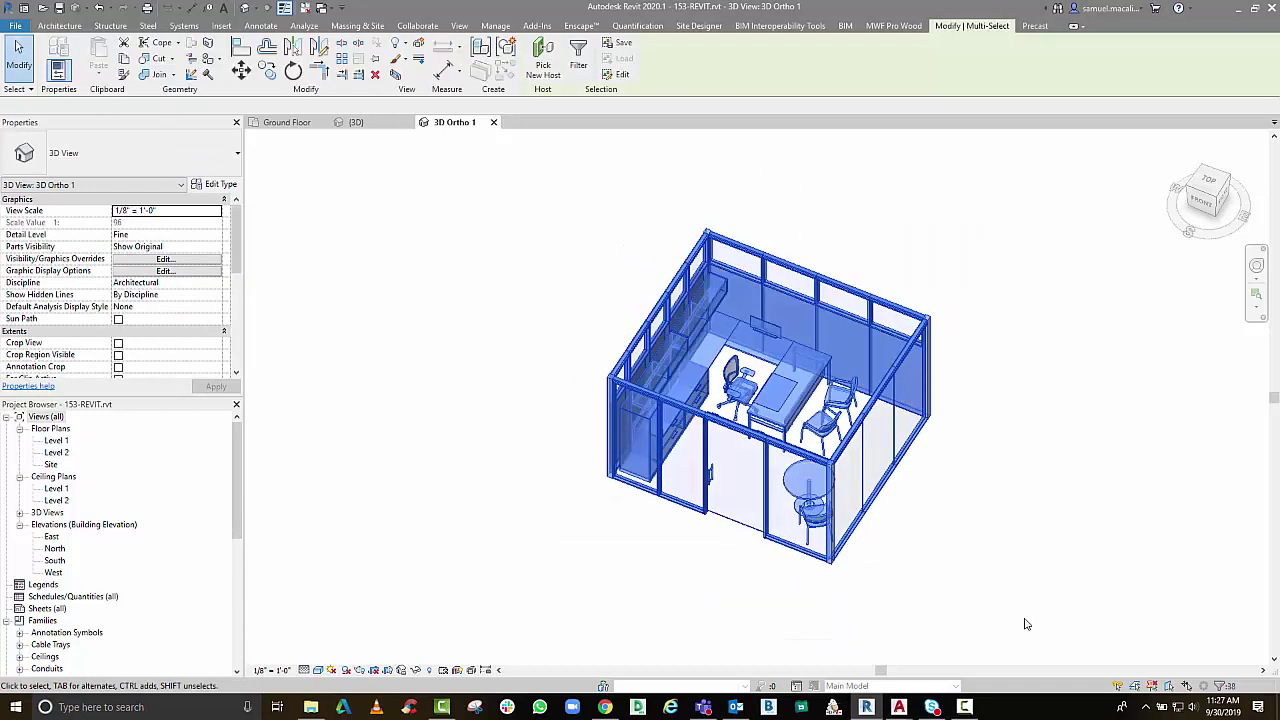
left_click(124, 60)
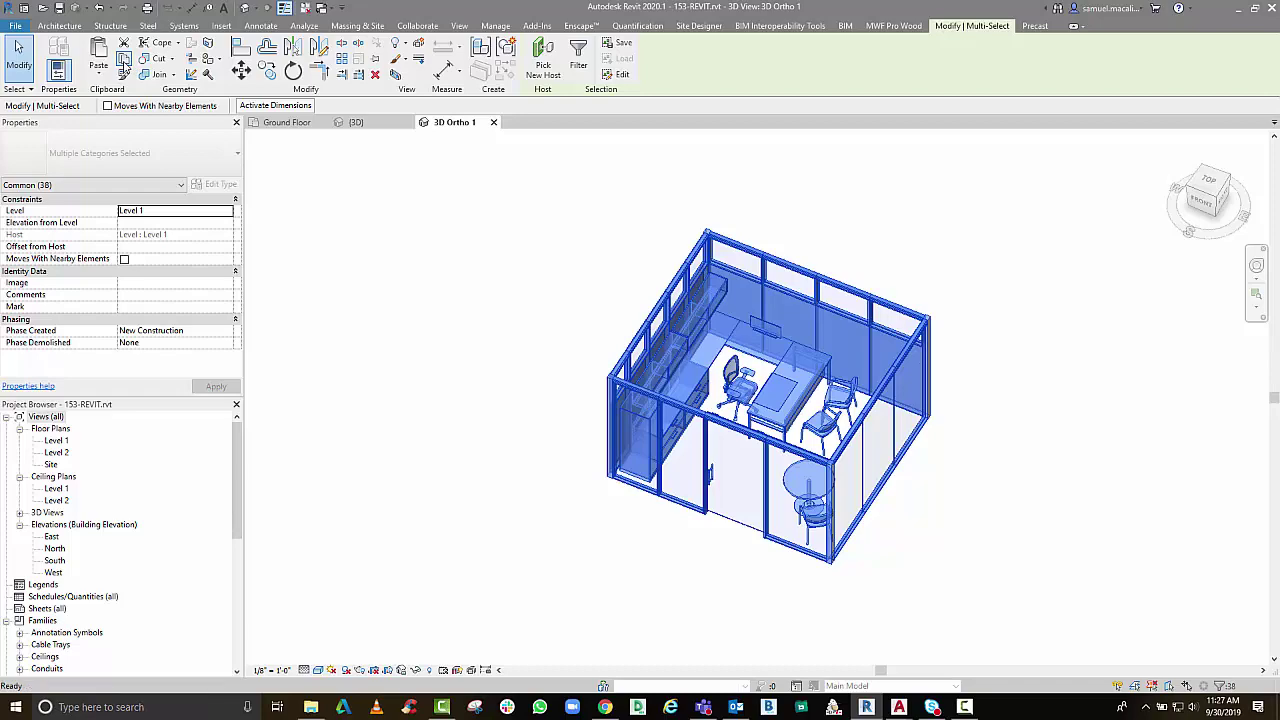
Paste the office pod into demo revit's Ground Floor plan, keeping existing duplicate types
left_click(281, 122)
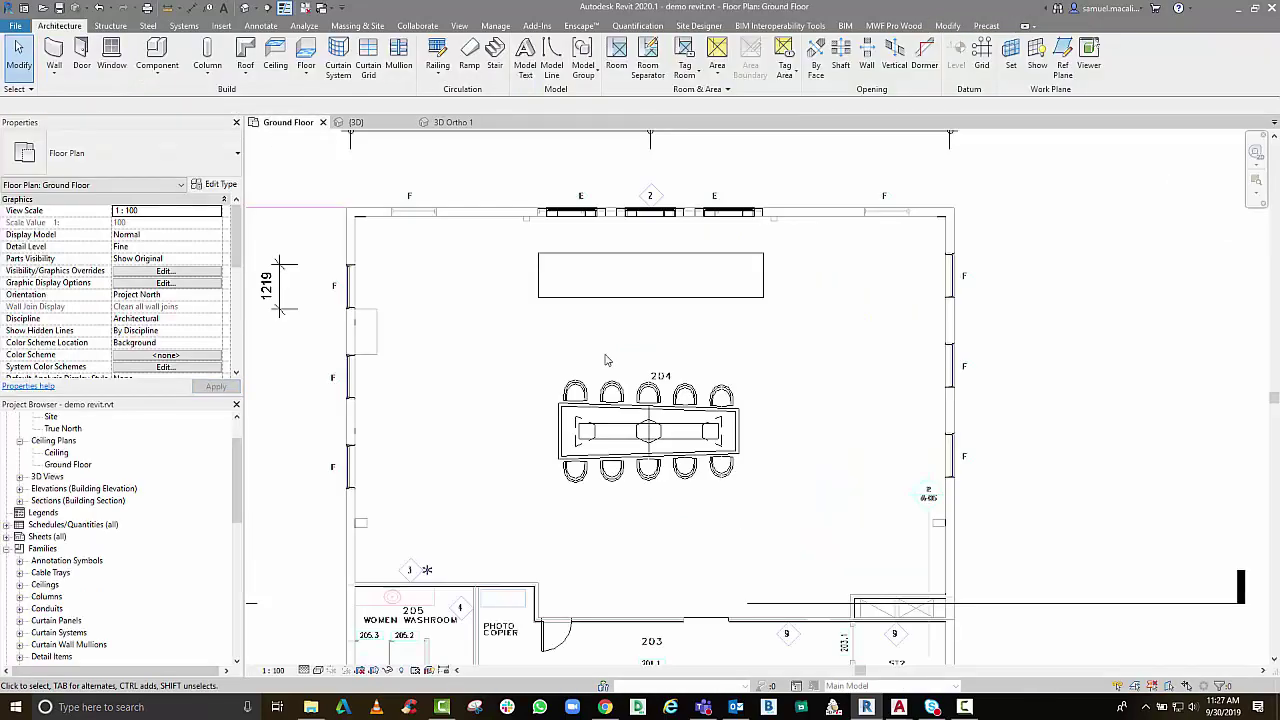
key("ctrl+v")
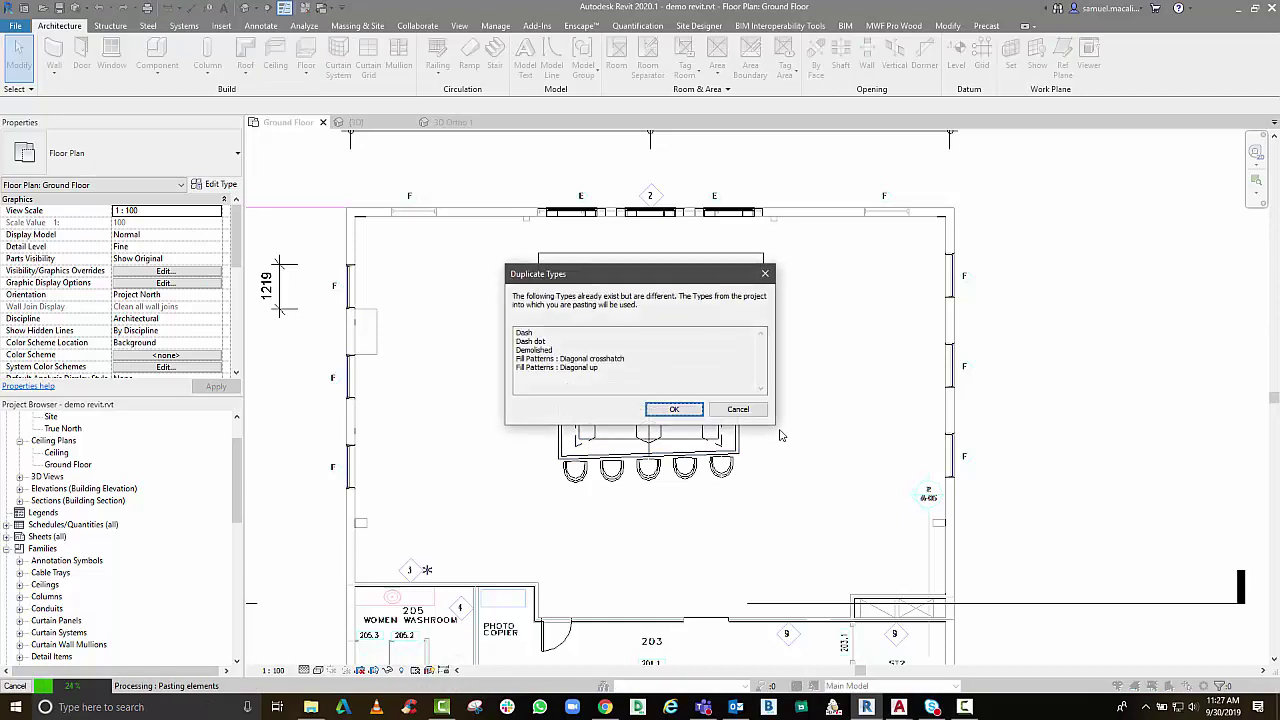
left_click(690, 410)
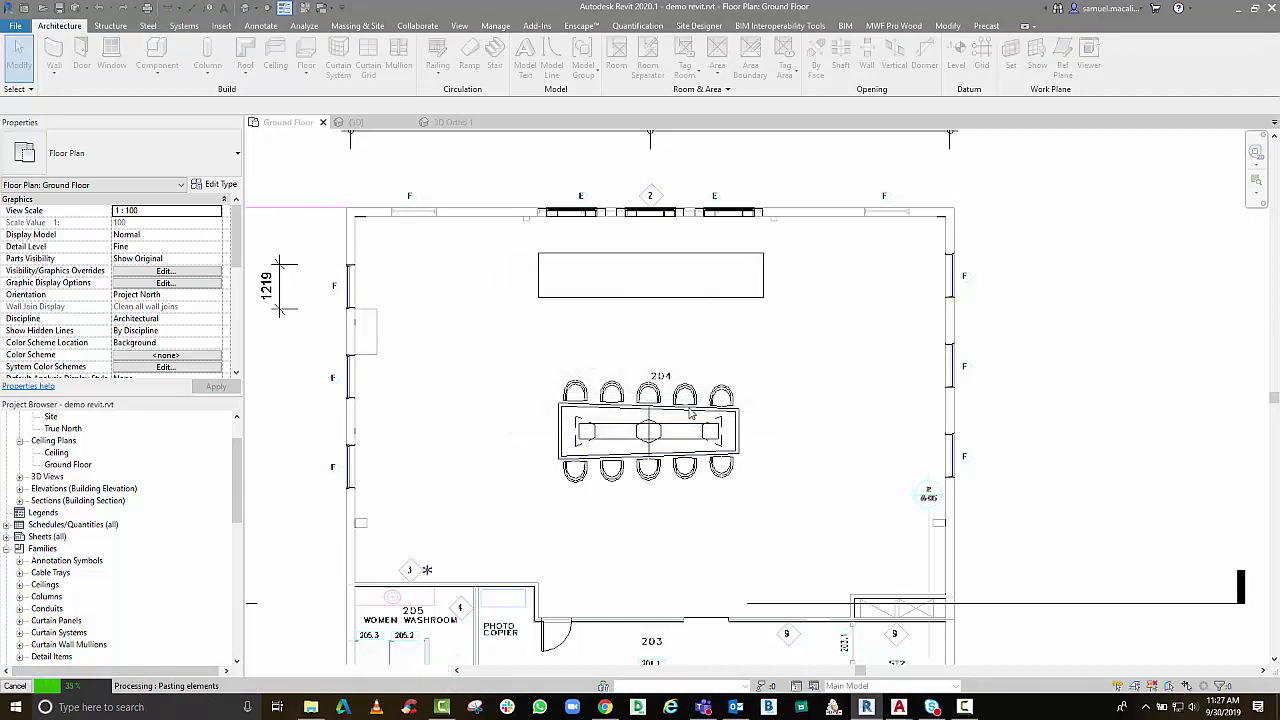
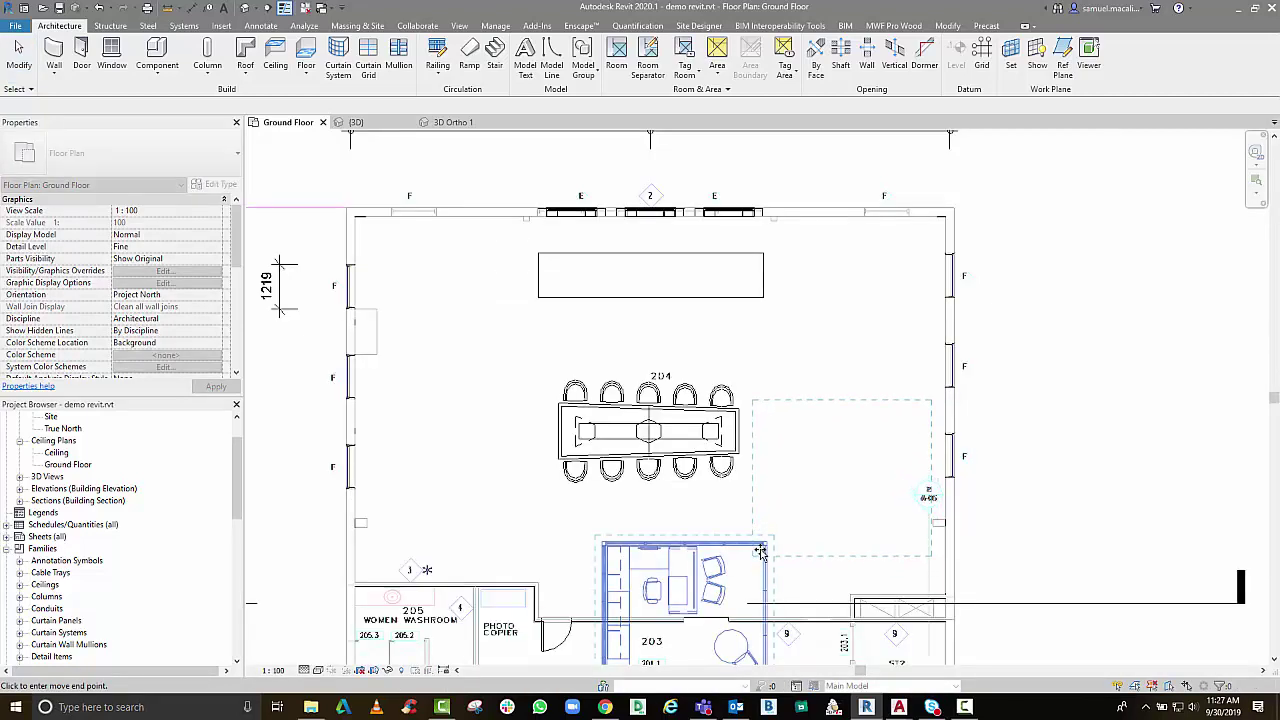
Place the pasted office furniture group in the empty right side of room 204
left_click(760, 552)
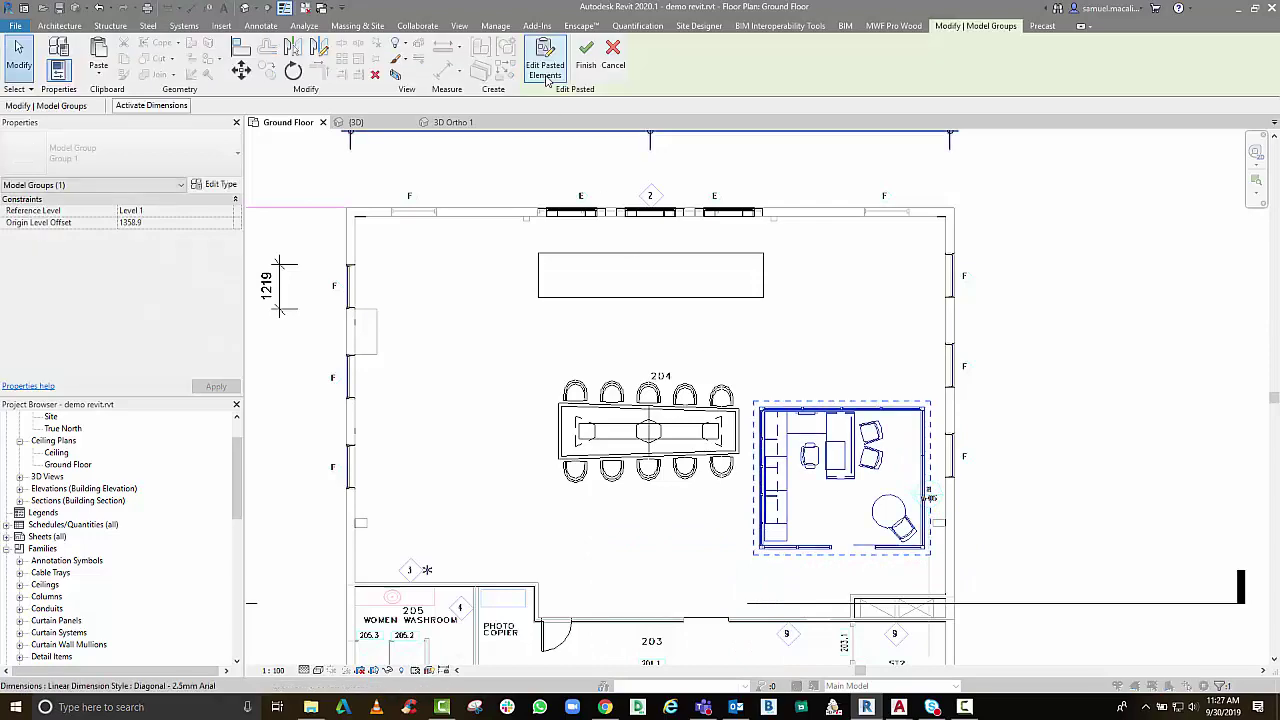
left_click(586, 68)
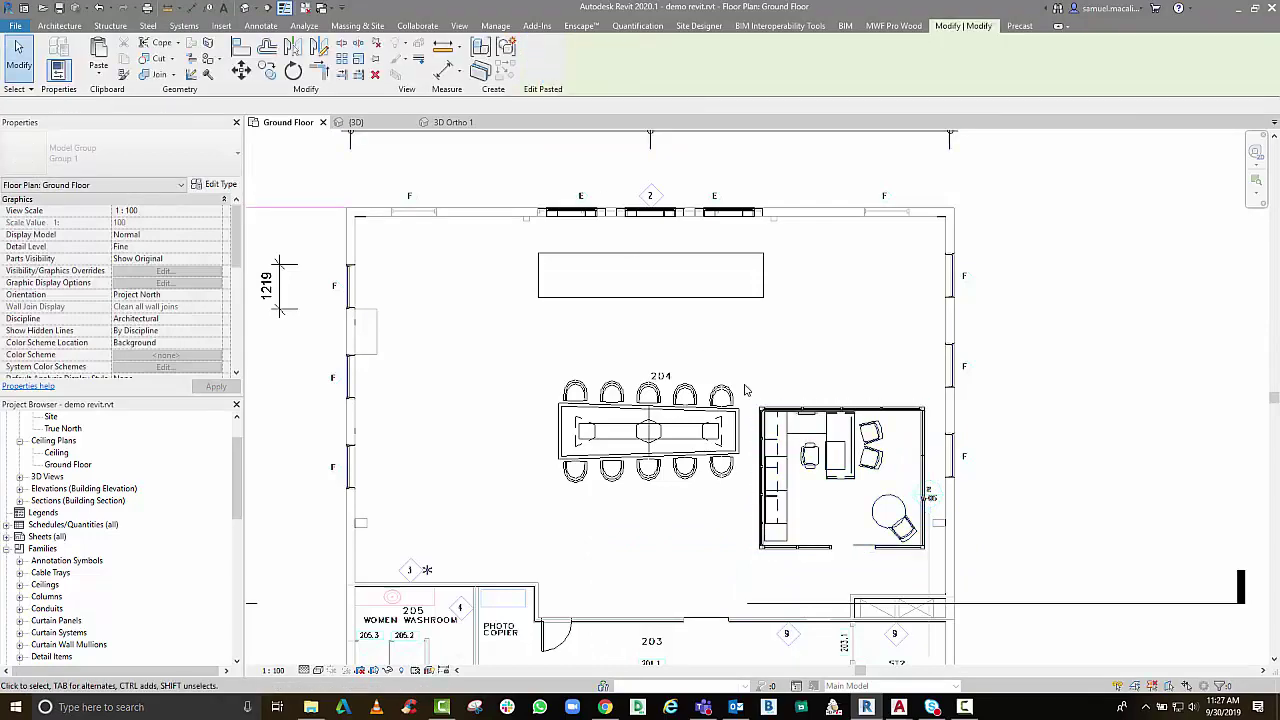
scroll(656, 412, "up", 2)
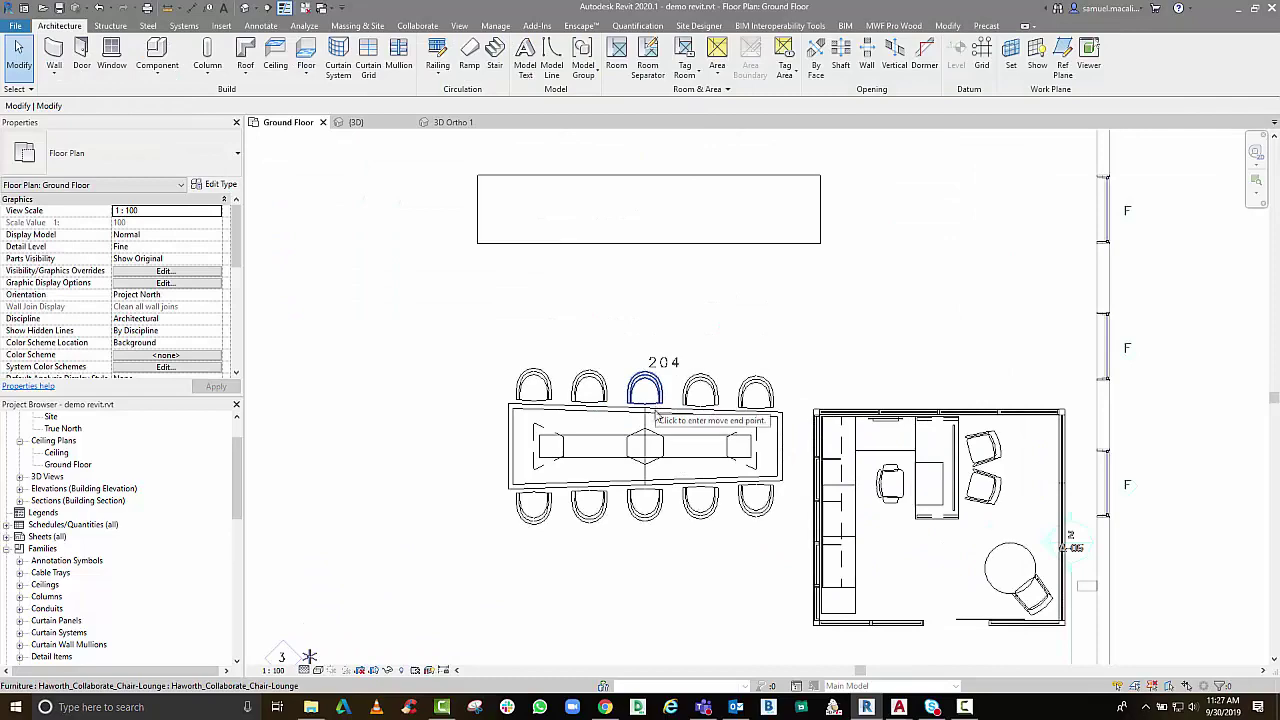
Window-select the conference table and chairs in room 204 and delete them
left_click(652, 414)
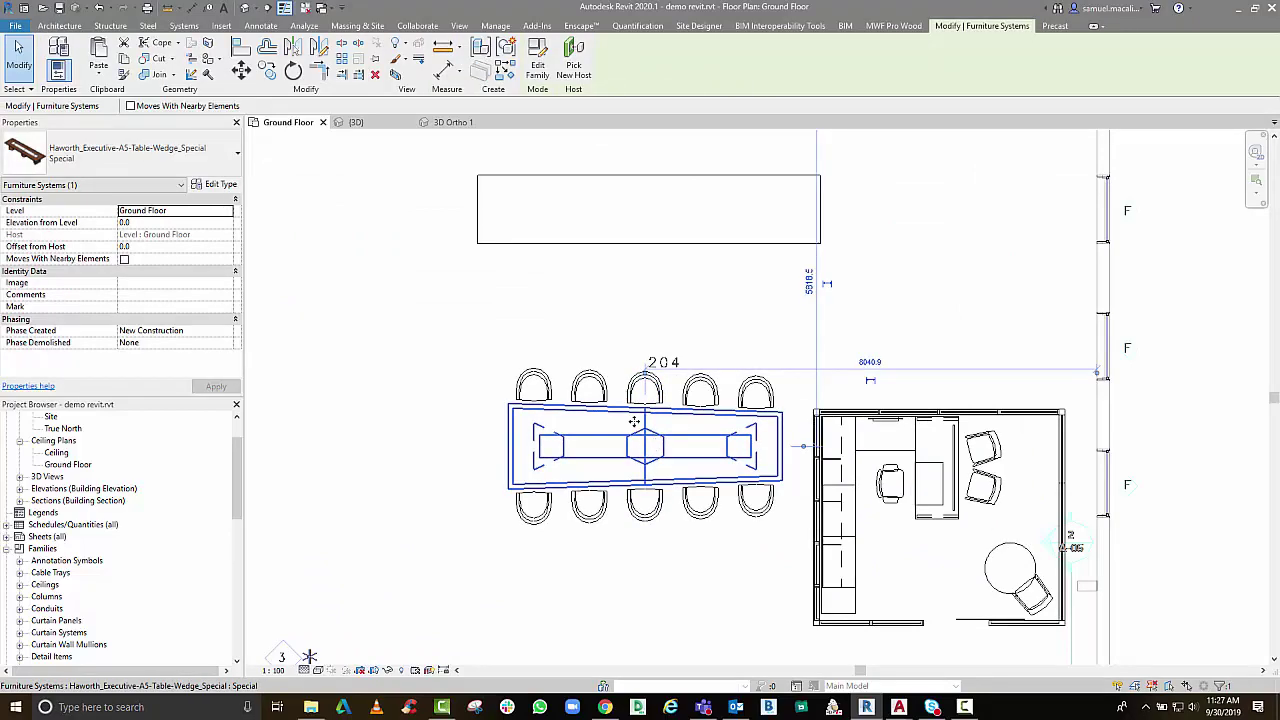
left_click_drag(477, 336, 792, 580)
key("Delete")
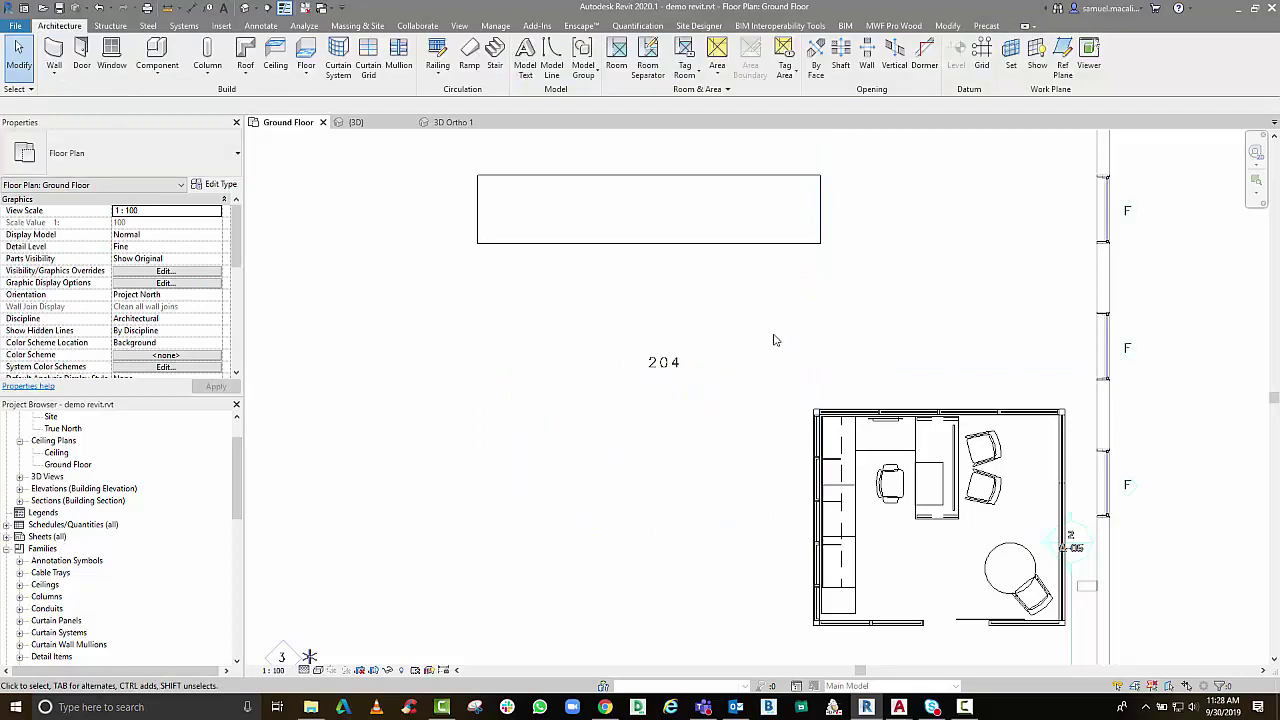
scroll(773, 340, "down", 3)
Group all 38 office furniture pieces in room 204 into a model group named 'boss'
left_click_drag(768, 358, 949, 523)
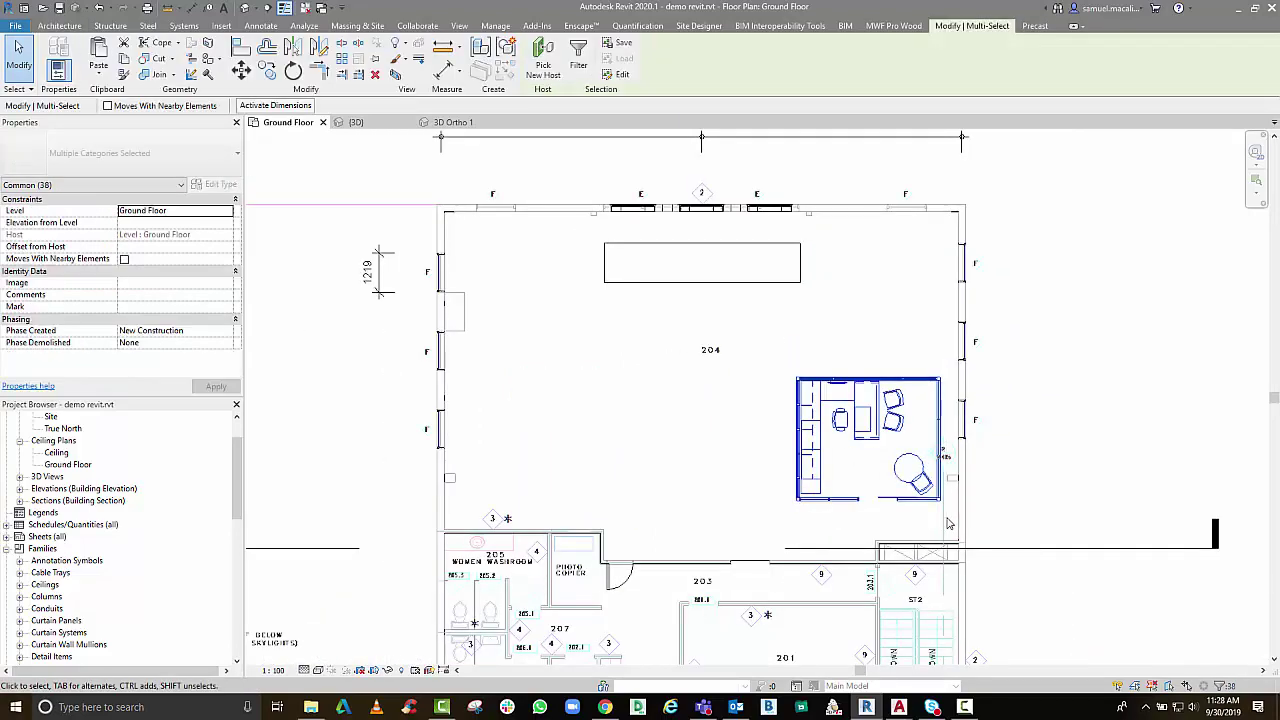
key("m")
key("Escape")
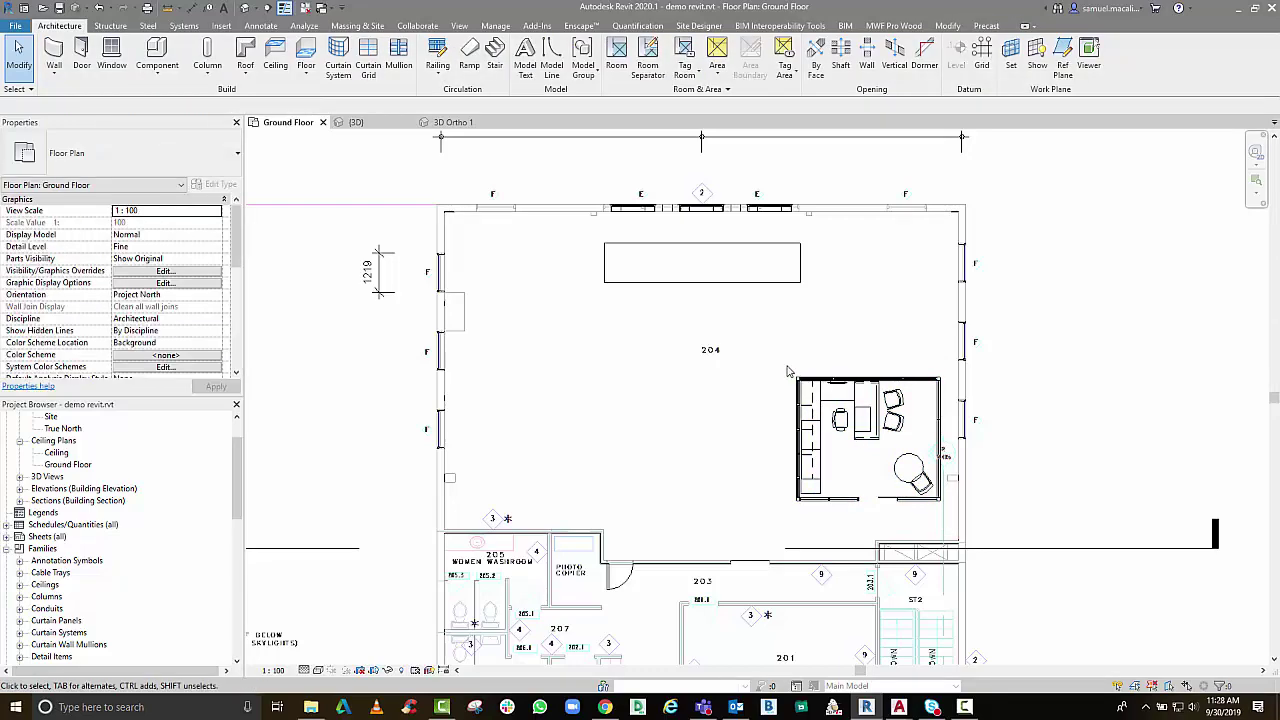
left_click_drag(949, 520, 949, 521)
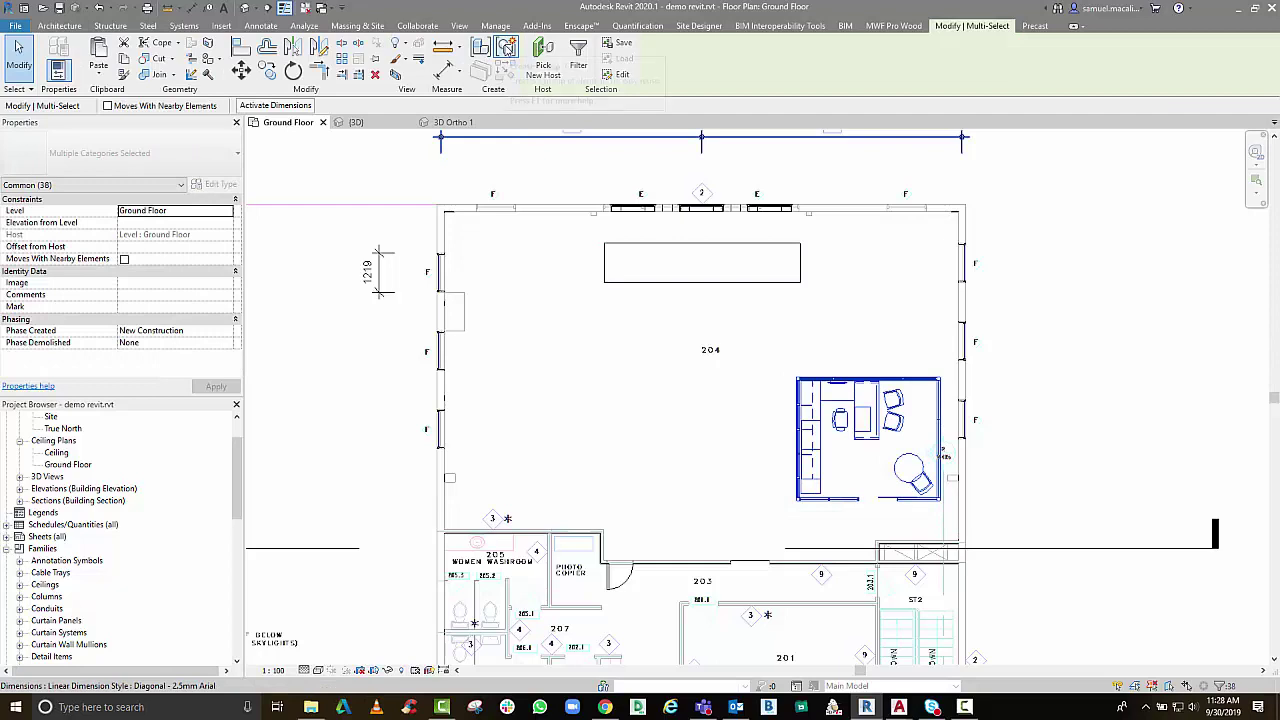
left_click(507, 47)
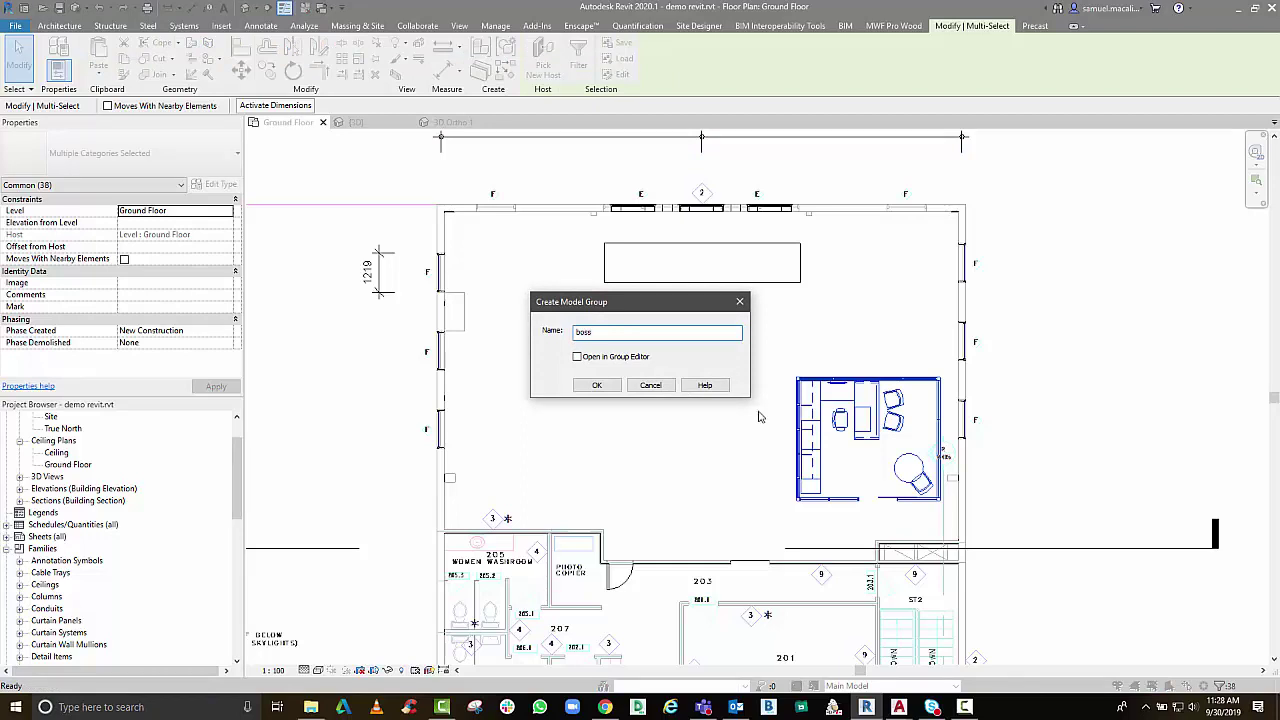
left_click(600, 385)
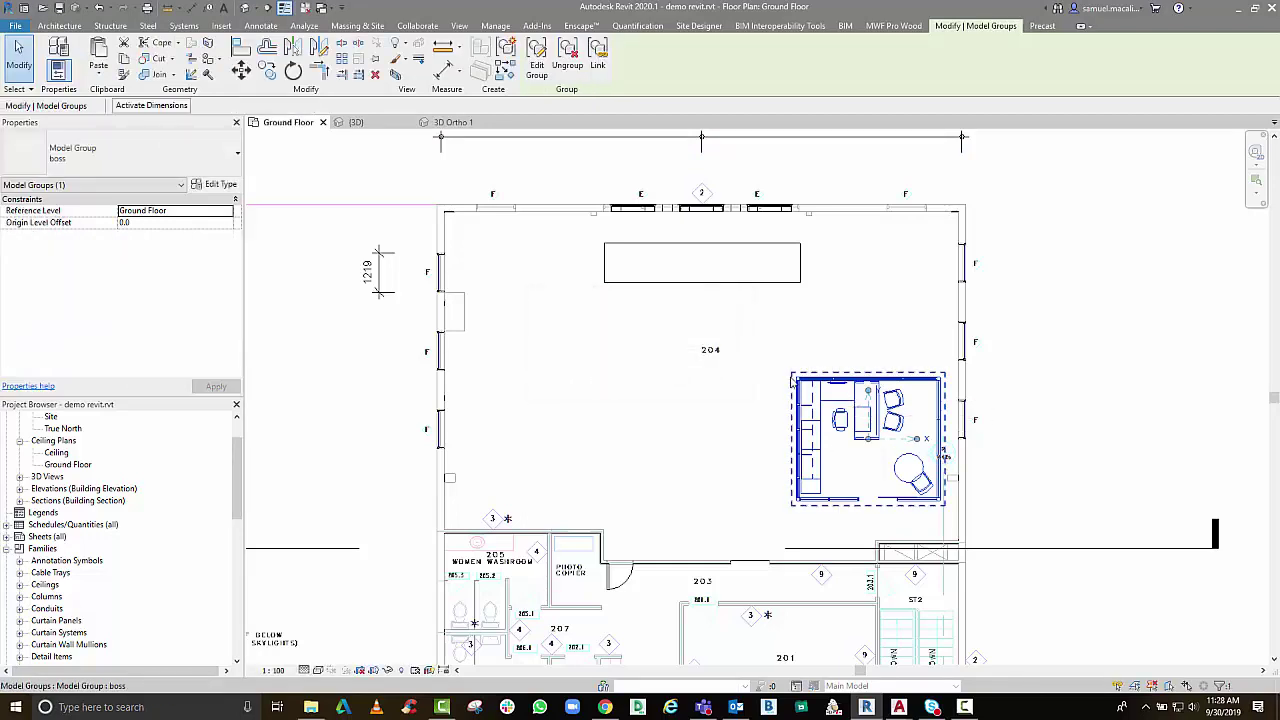
Move the boss group left with MV, then nudge it up two steps to centre it
key("v")
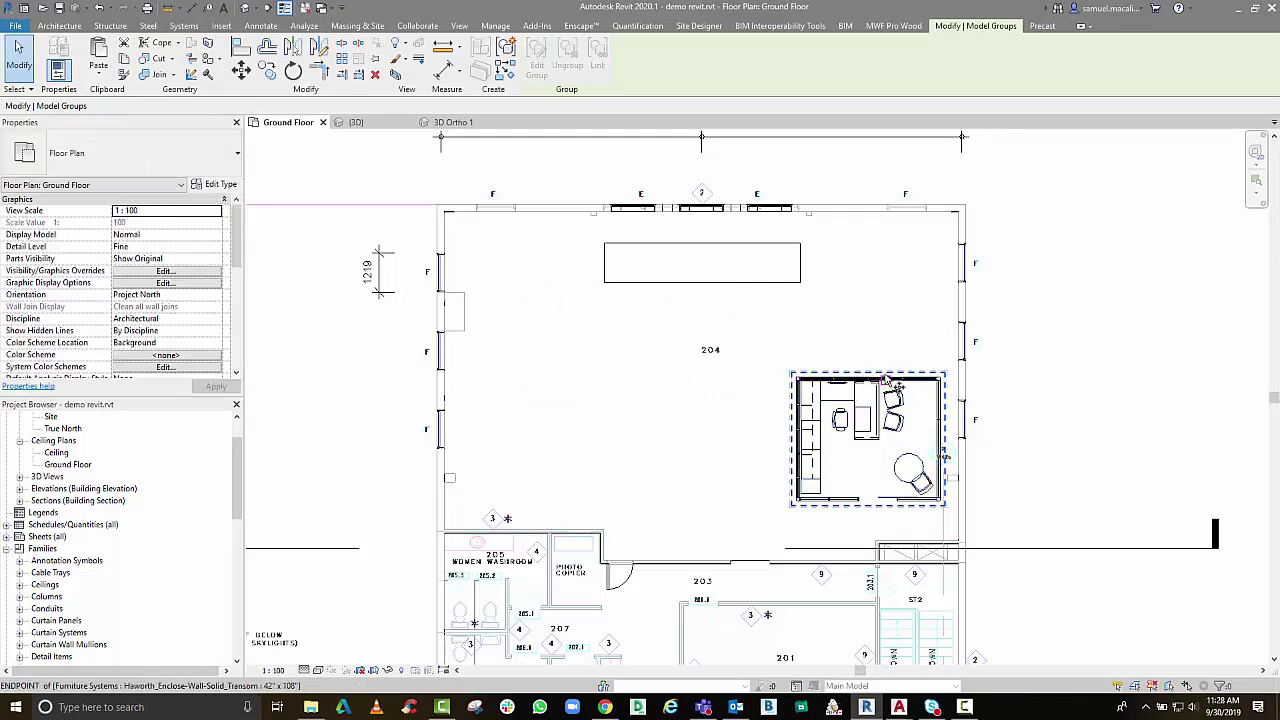
scroll(875, 383, "up", 3)
scroll(875, 383, "up", 4)
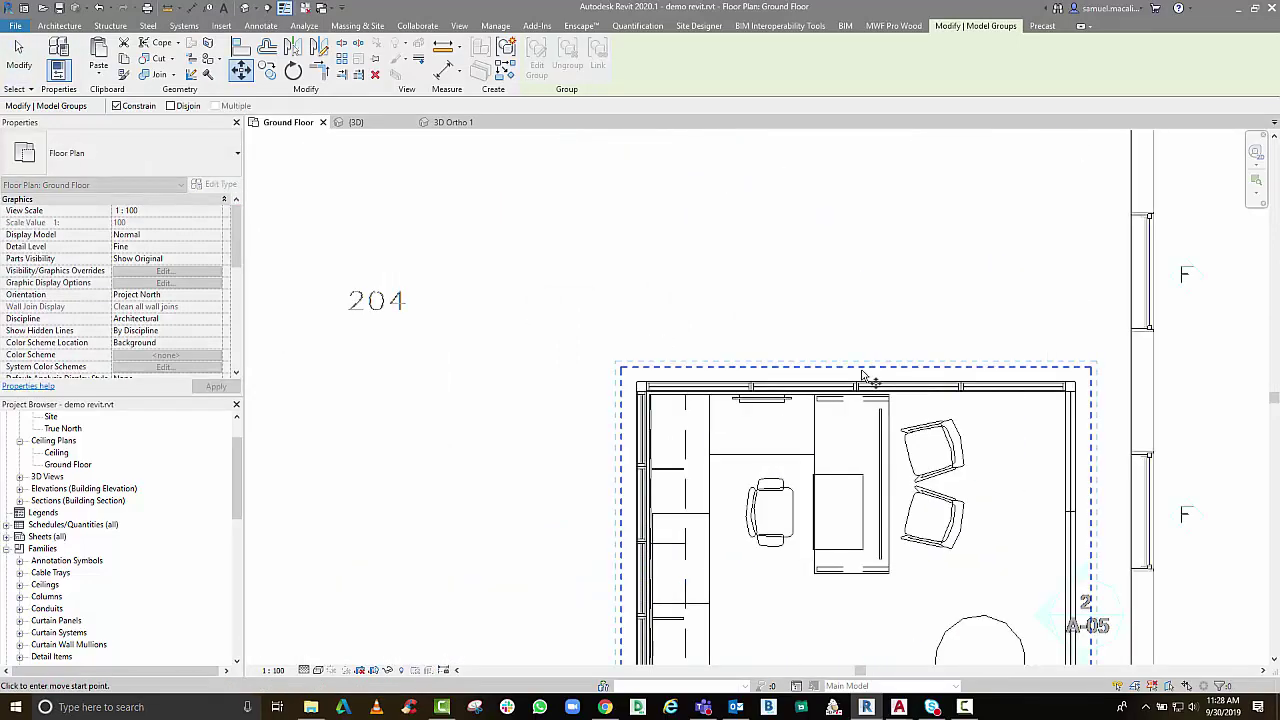
scroll(855, 390, "down", 6)
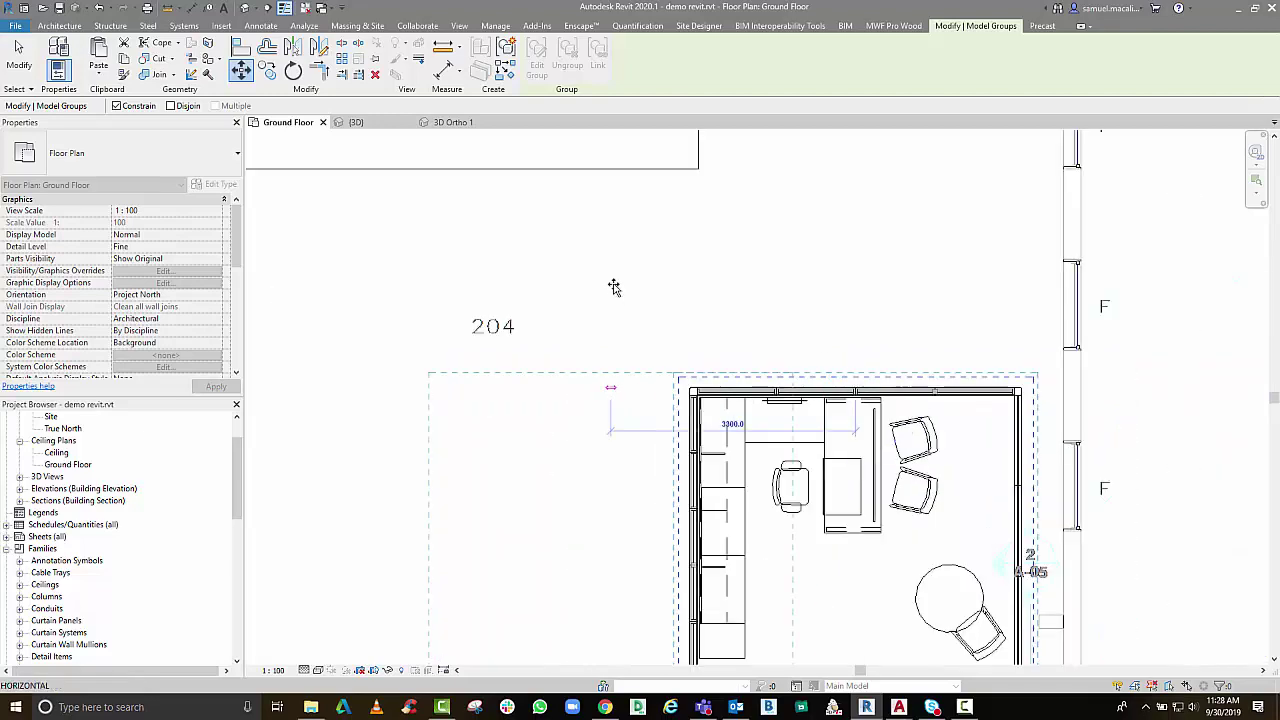
scroll(458, 252, "down", 1)
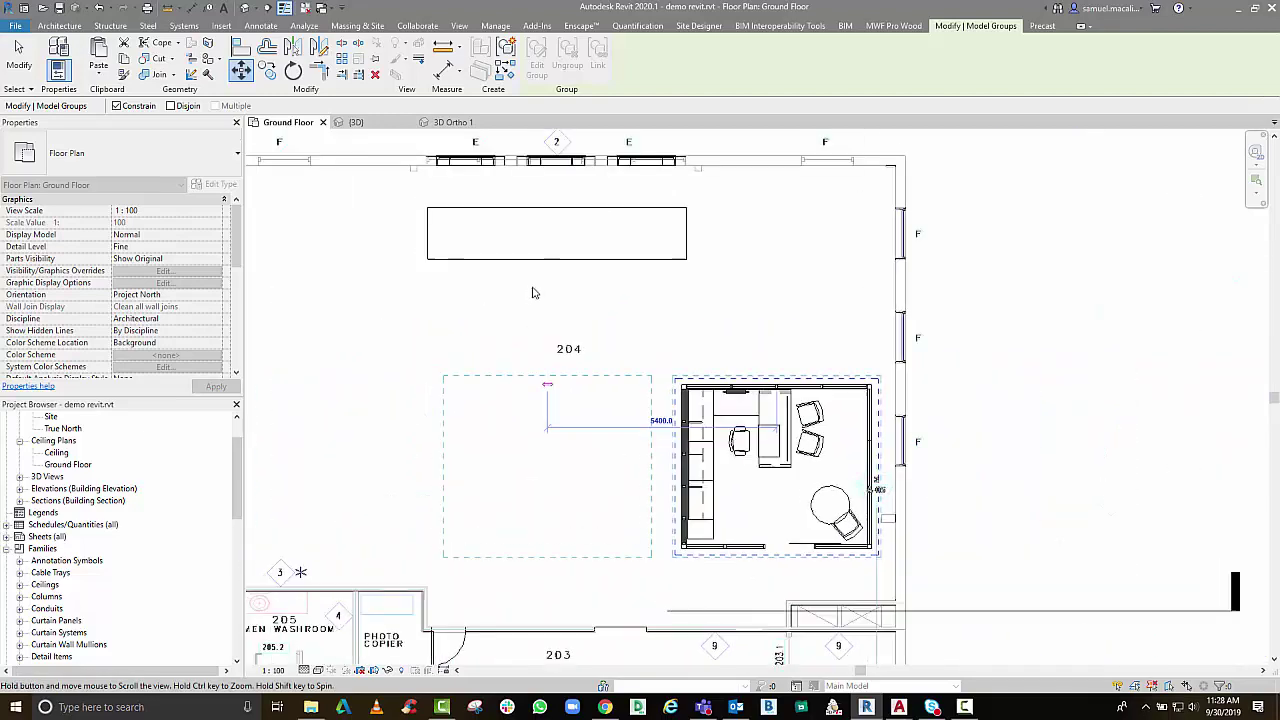
left_click(649, 366)
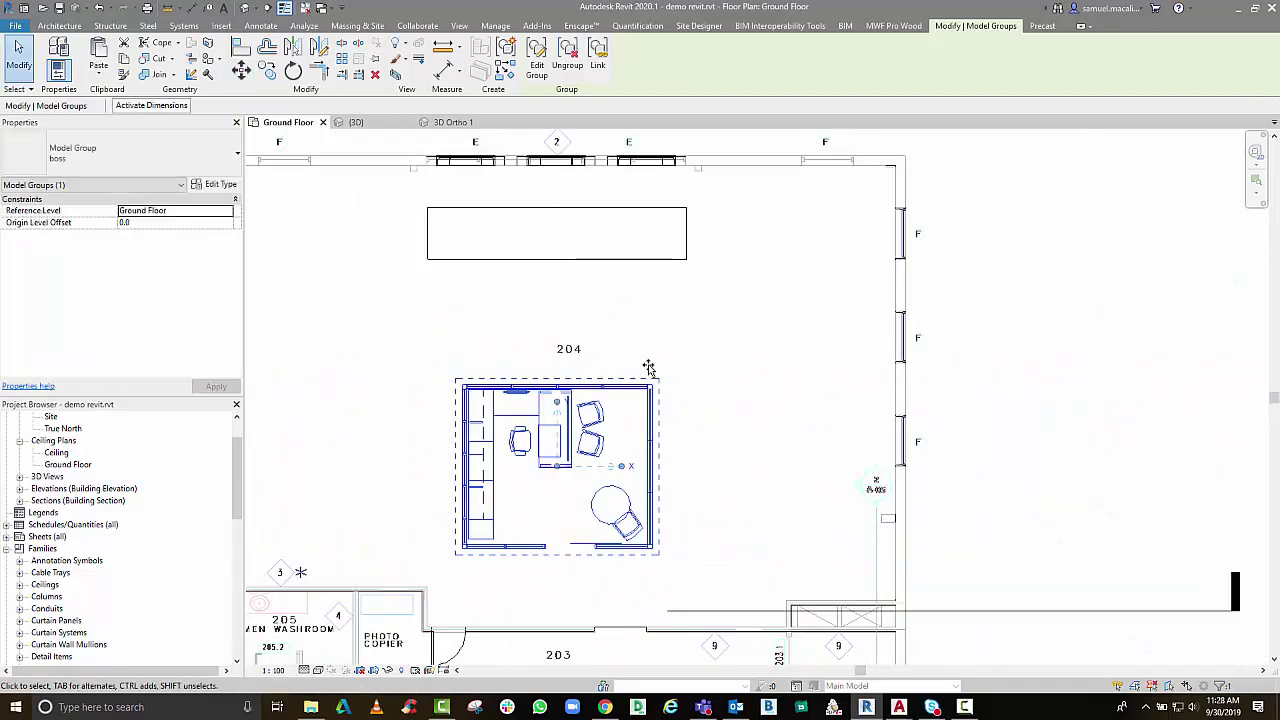
key("Up")
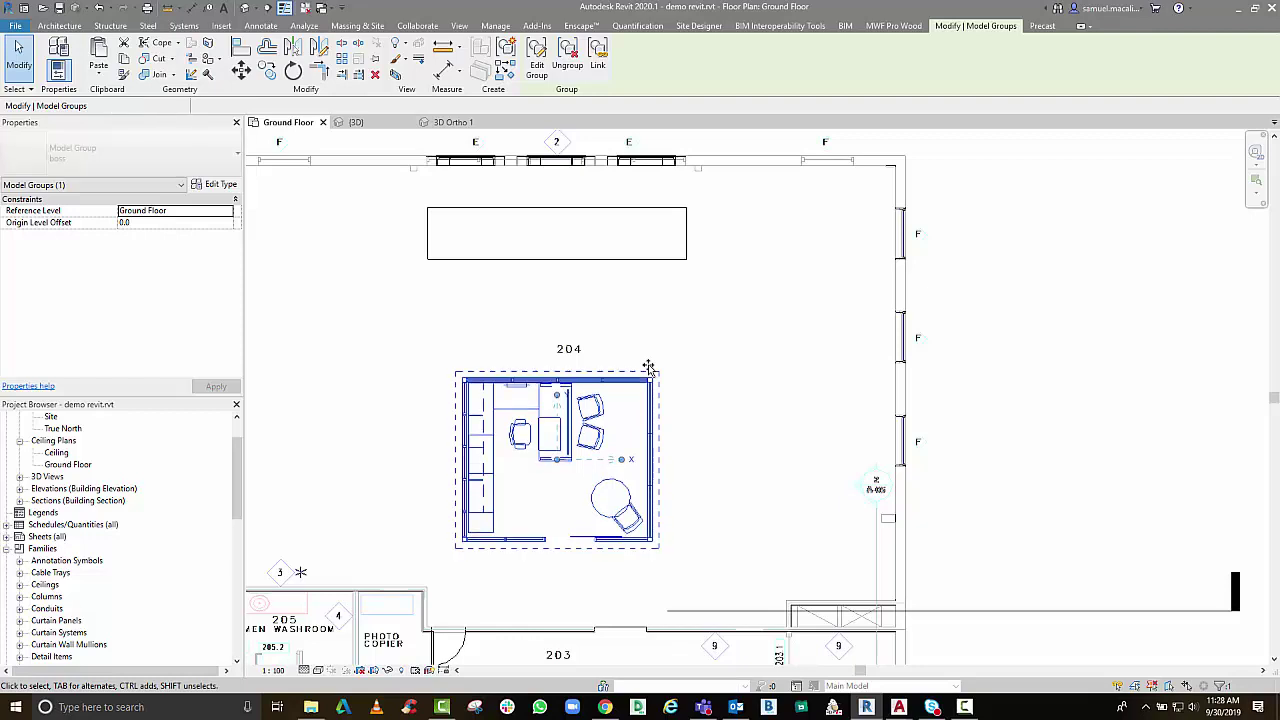
key("Up")
key("Up")
key("Up")
key("Up")
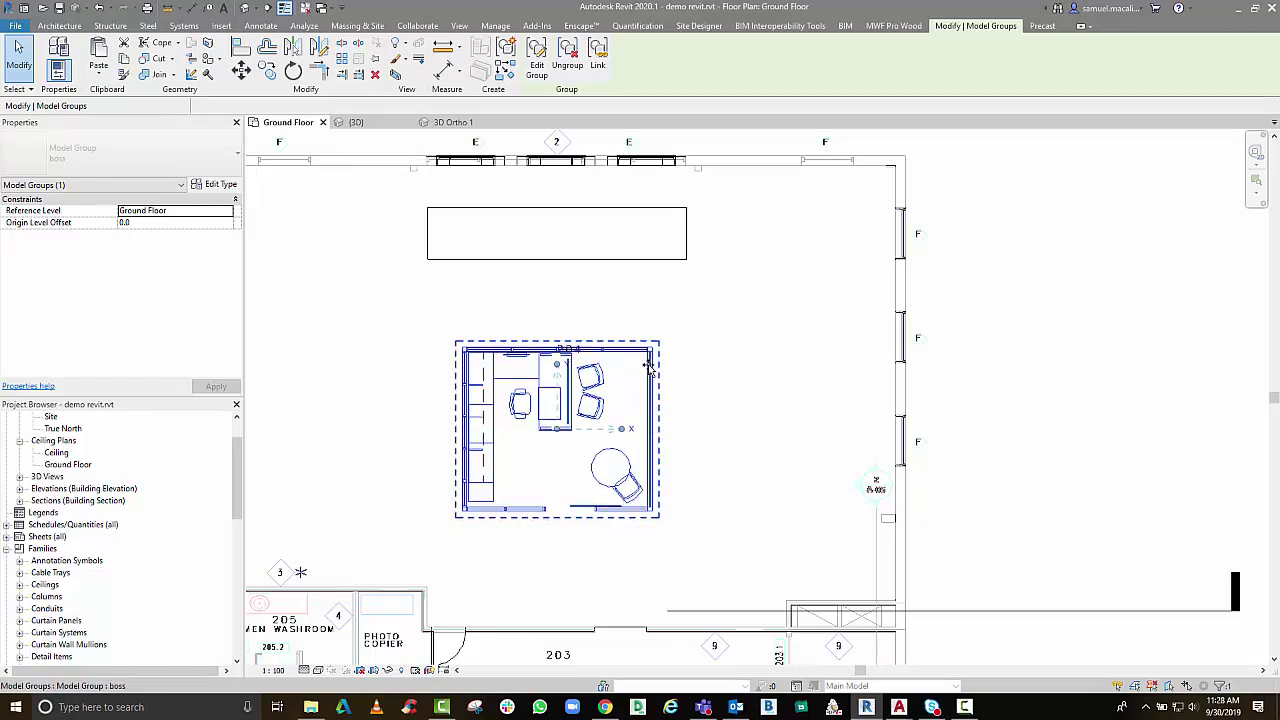
left_click(934, 371)
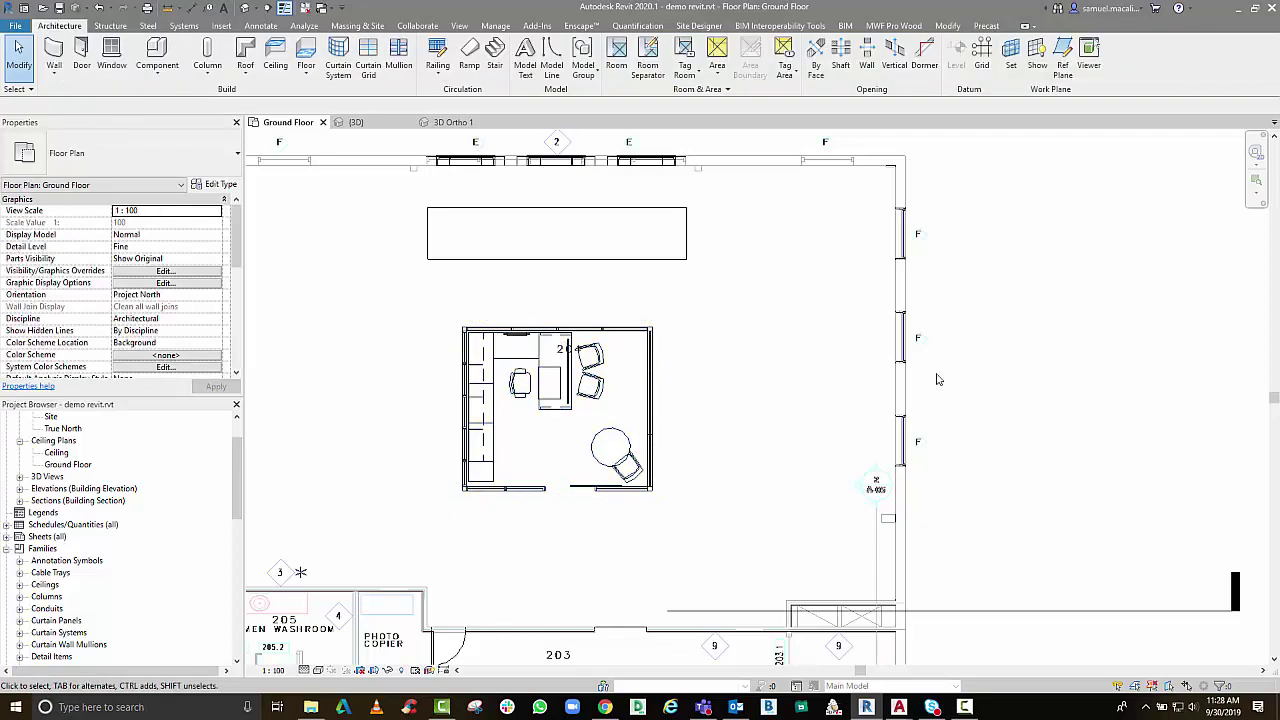
scroll(789, 355, "down", 1)
scroll(789, 355, "down", 1)
Close the 153-REVIT project's 3D Ortho 1 view without saving changes
left_click(379, 125)
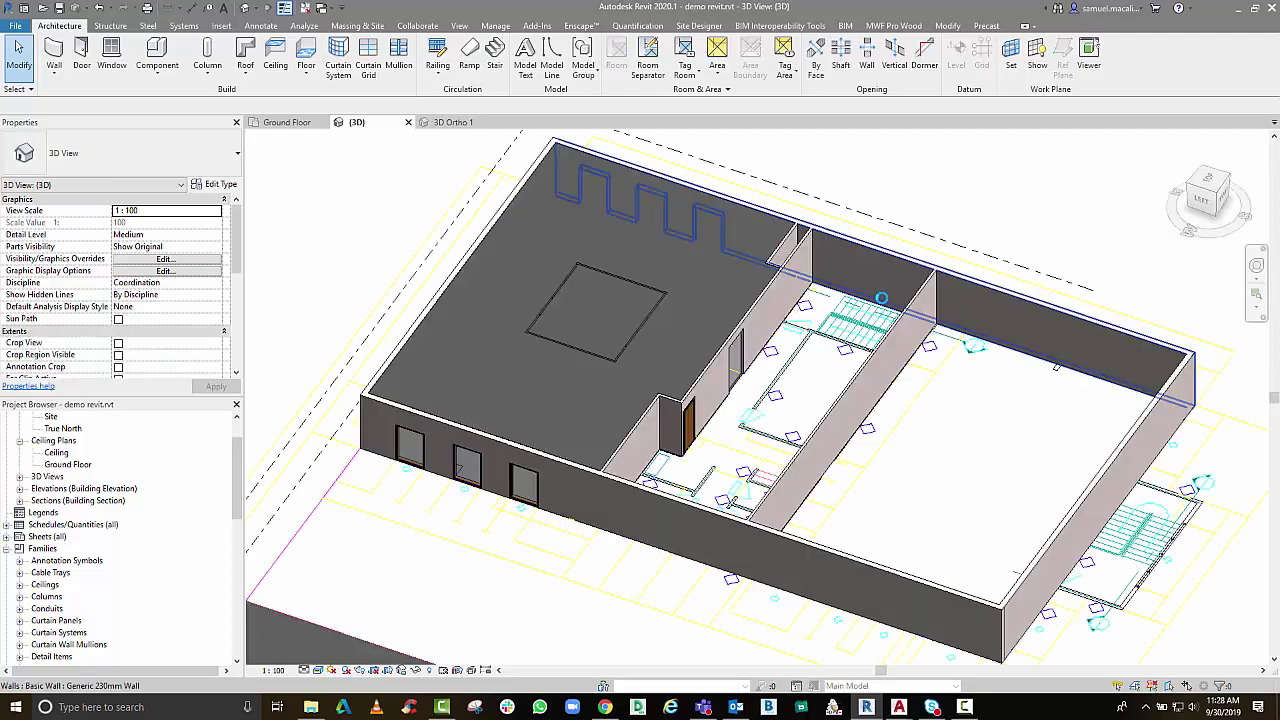
left_click(468, 124)
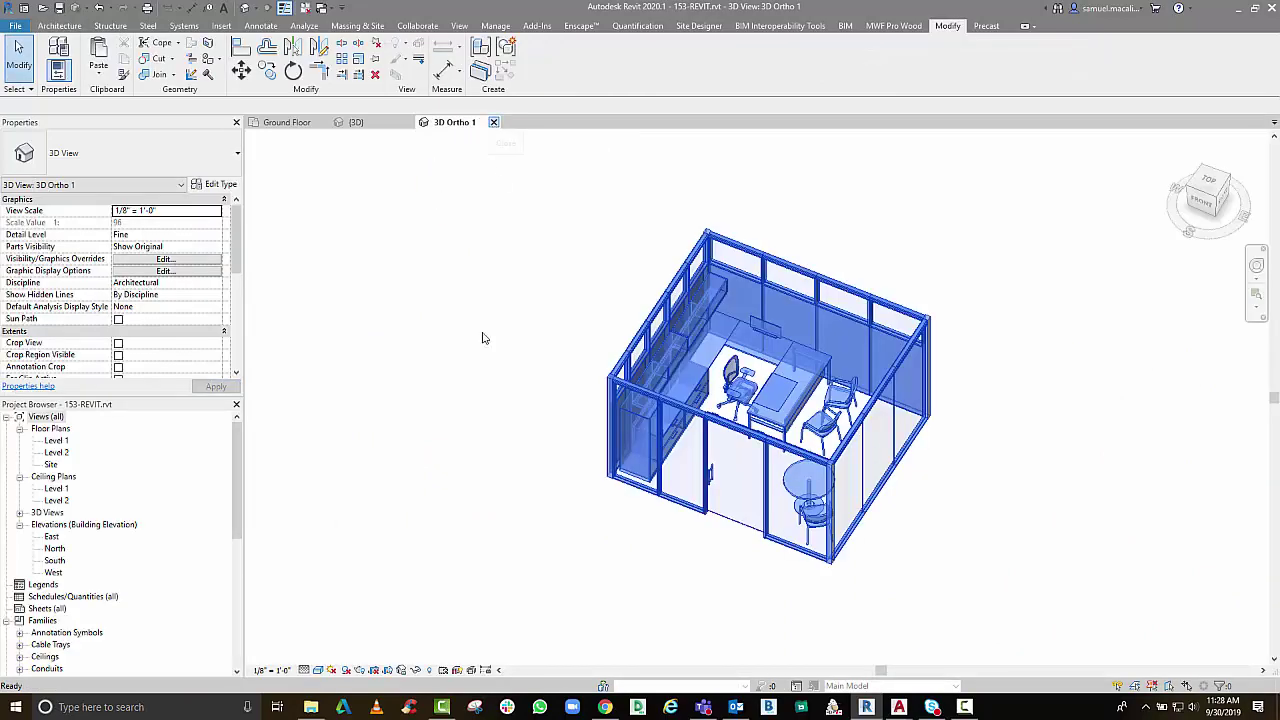
left_click(493, 122)
left_click(668, 353)
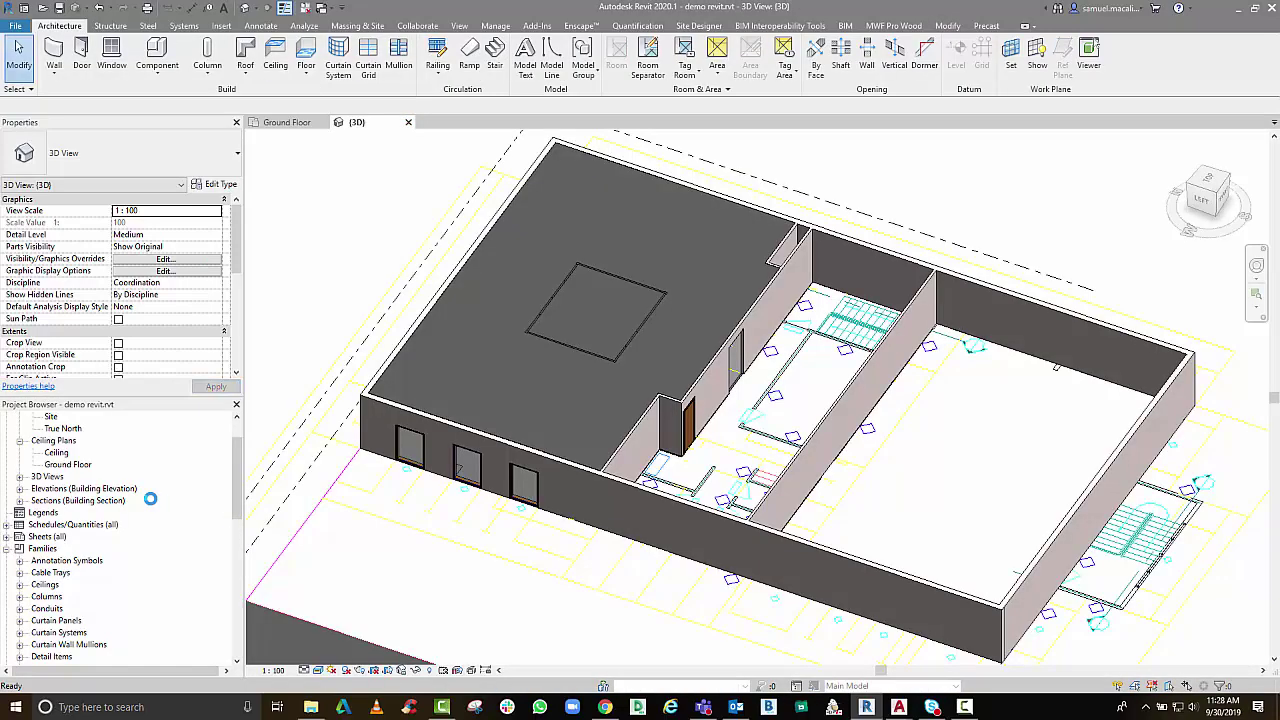
Delete the 3D View 1 perspective from the Project Browser and return to the Ground Floor plan
left_click(30, 482)
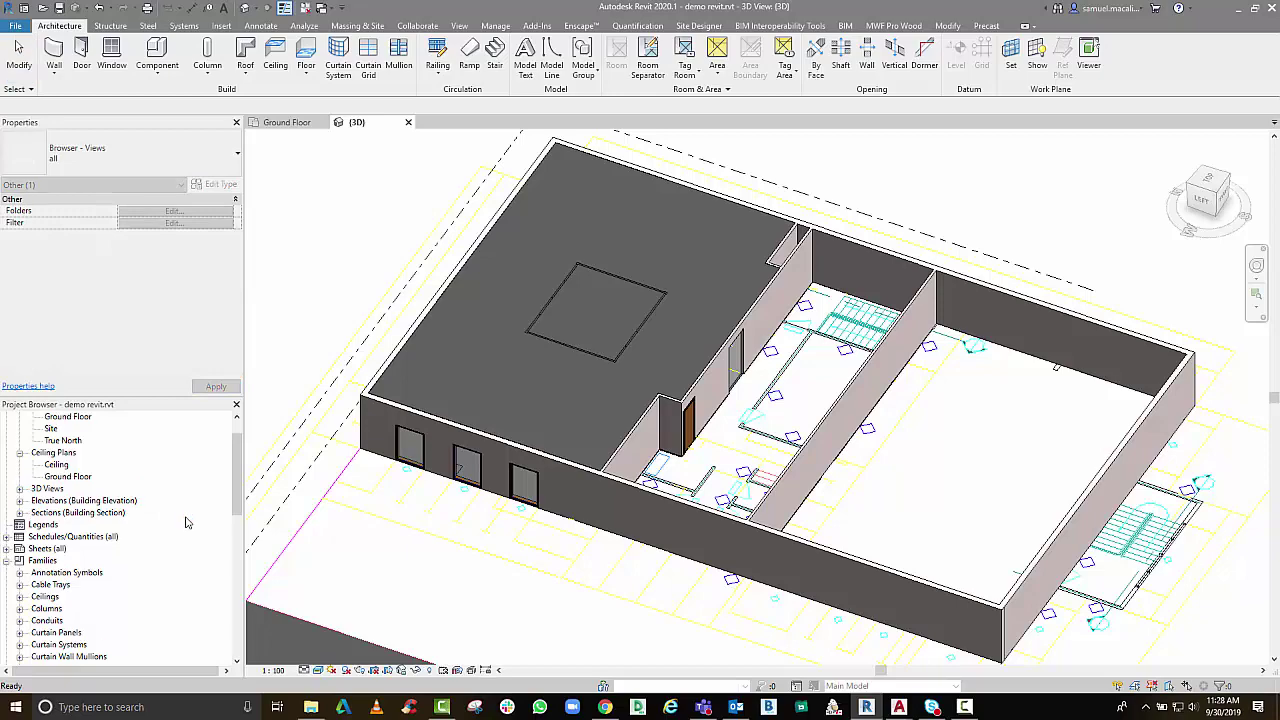
left_click(19, 489)
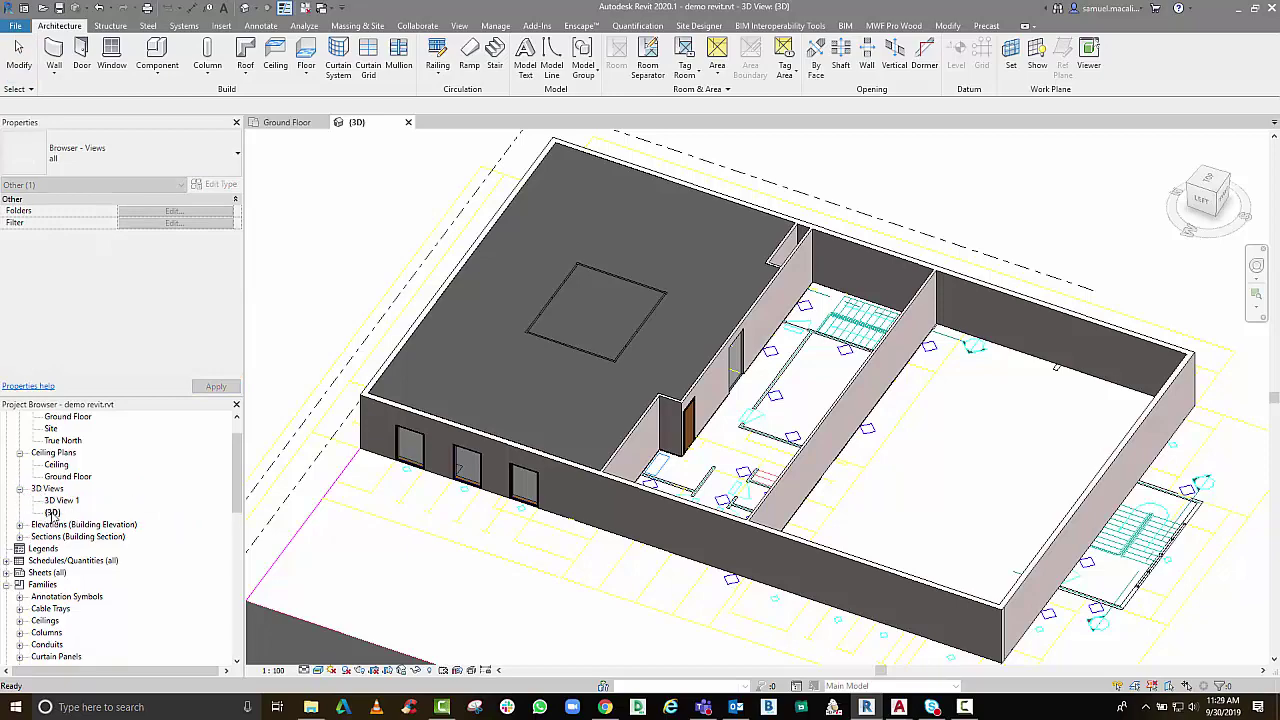
double_click(55, 500)
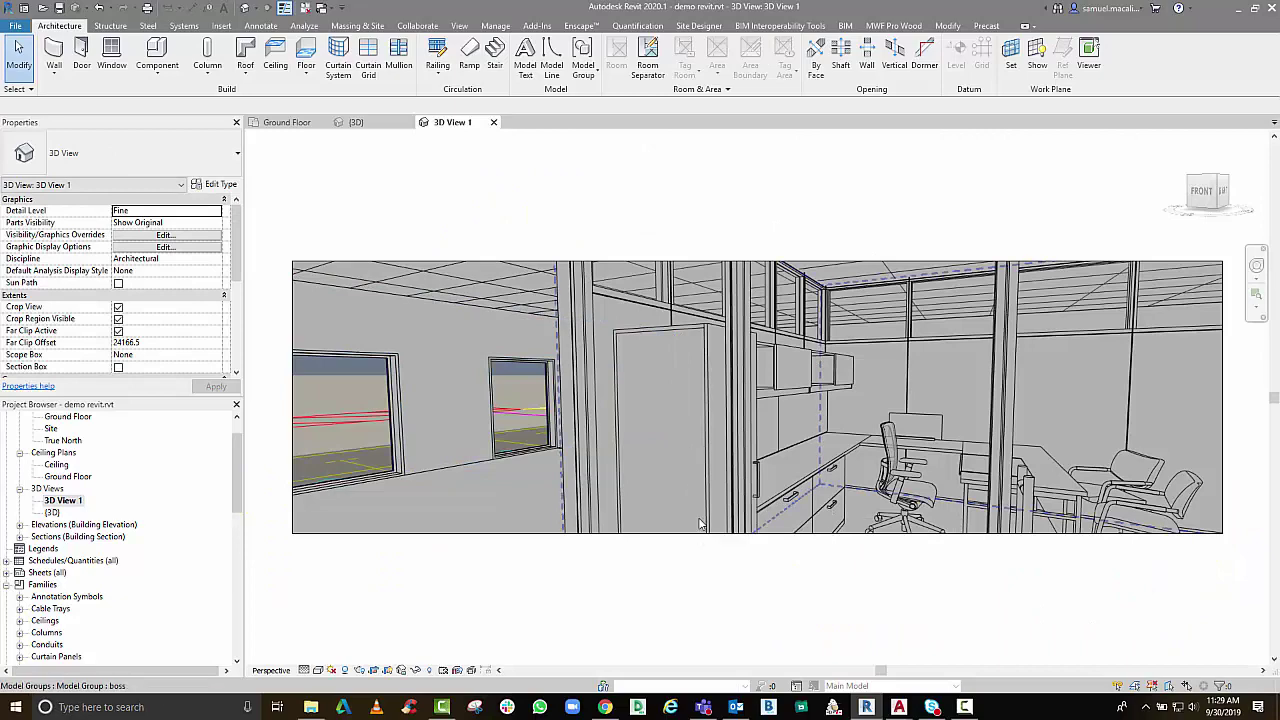
left_click(494, 122)
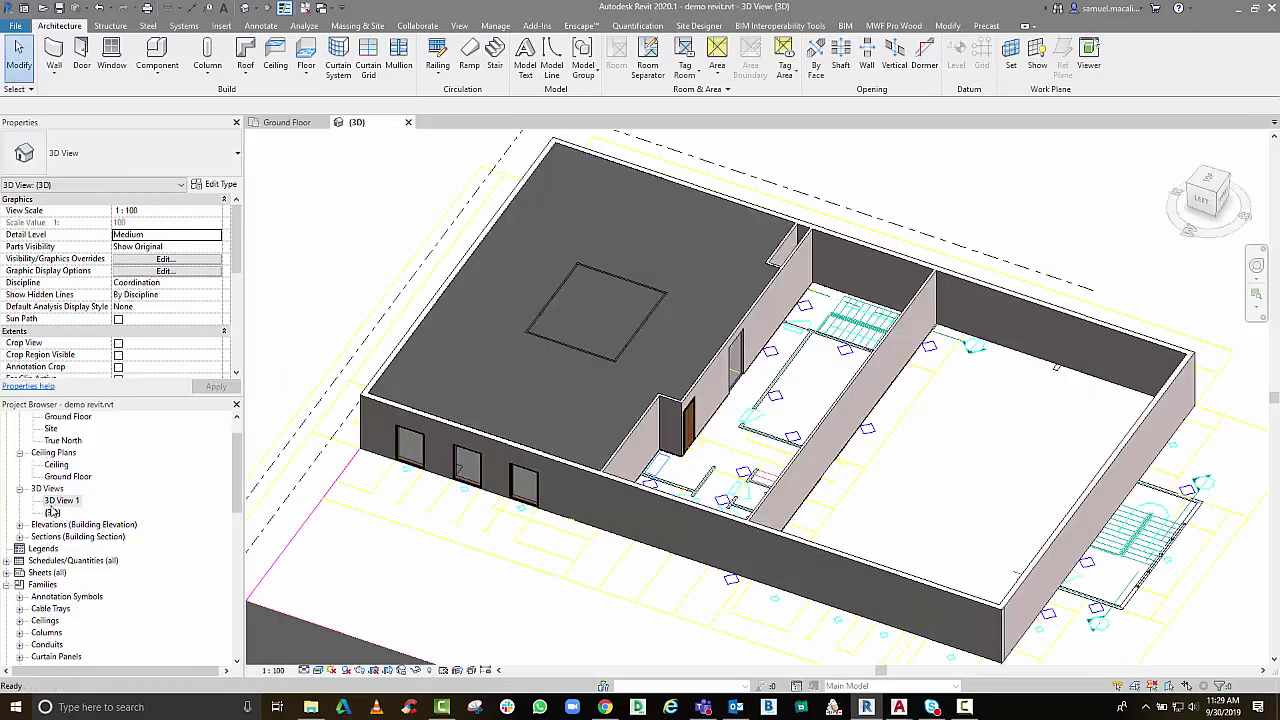
right_click(56, 500)
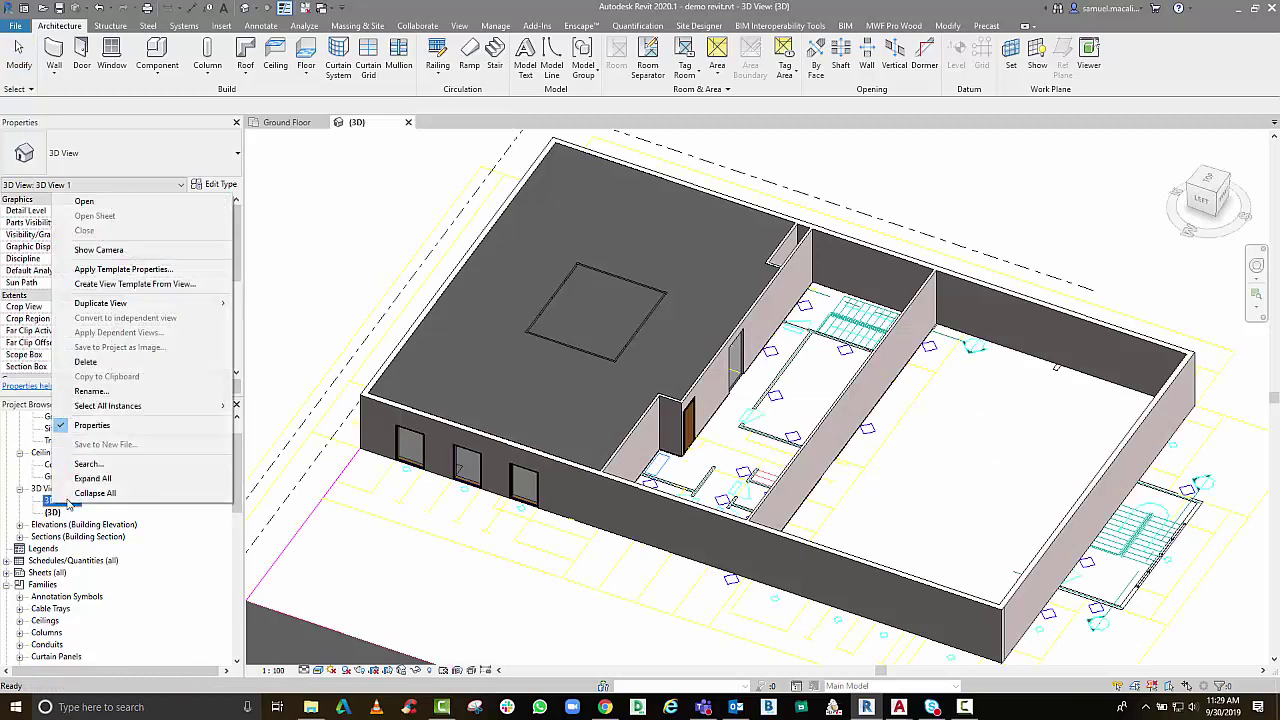
left_click(88, 362)
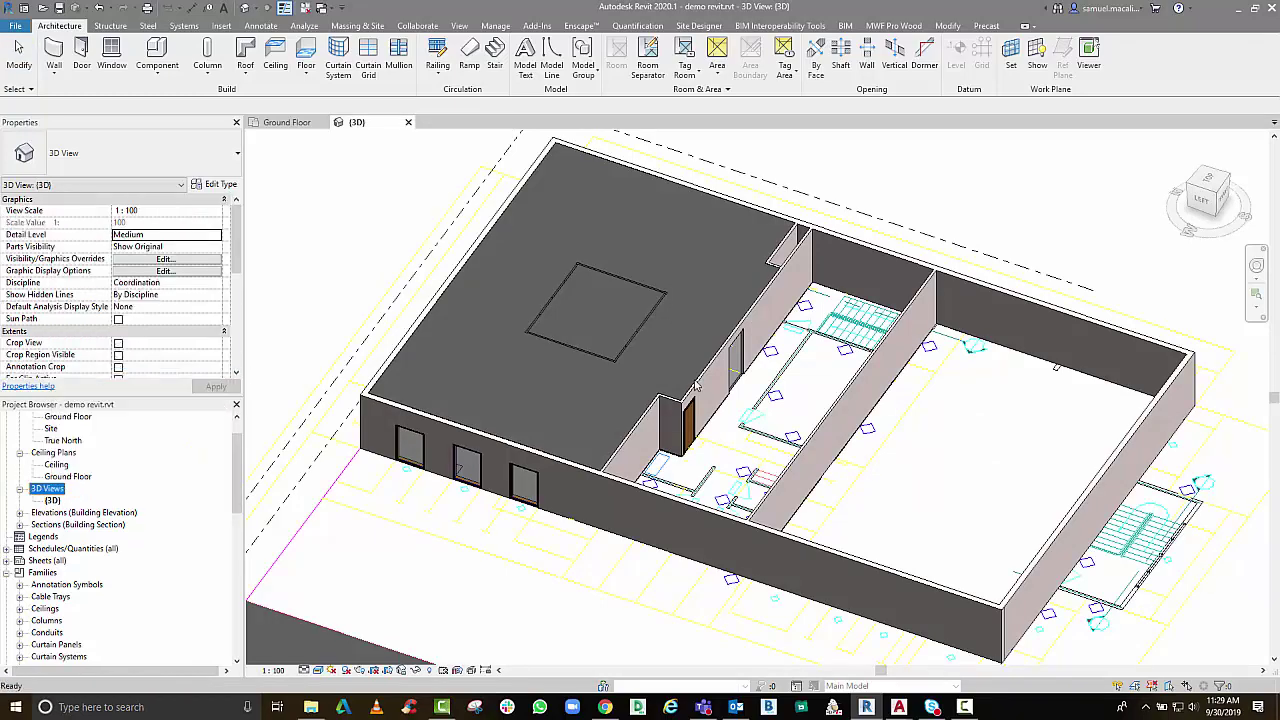
left_click(287, 122)
Place a camera in the Ground Floor plan aimed across the glass meeting room
middle_click_drag(826, 541, 807, 472)
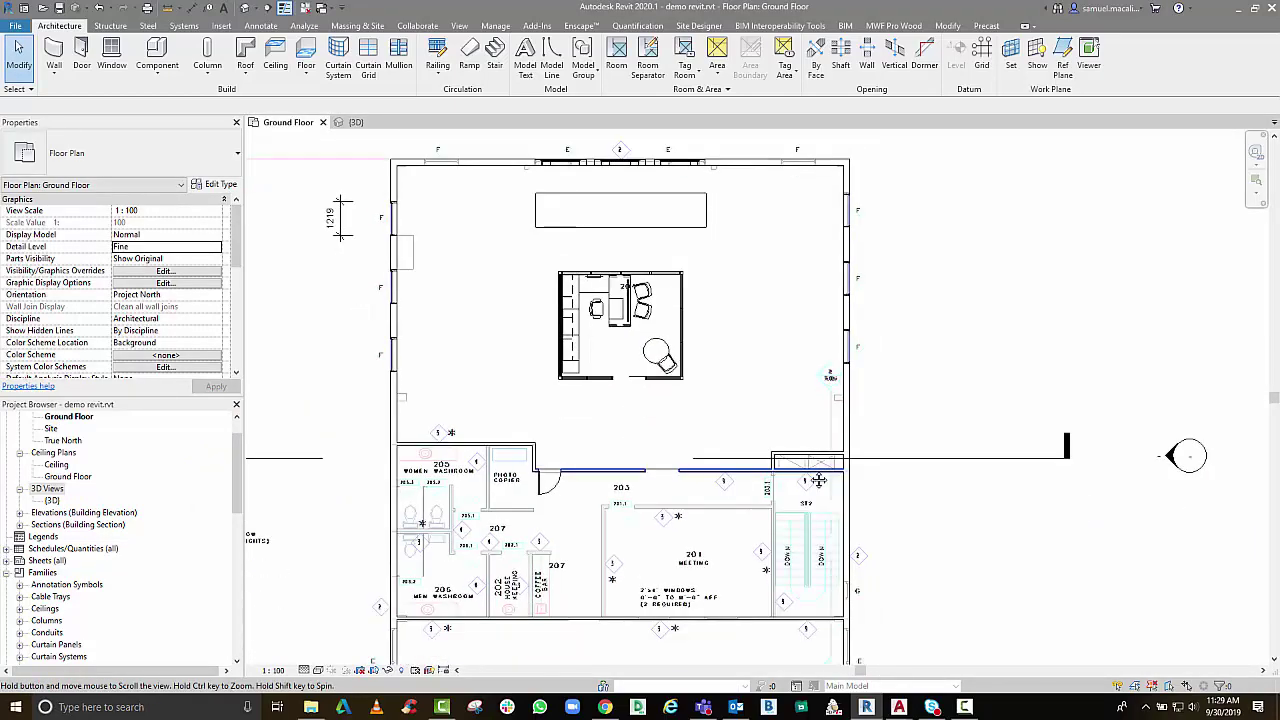
scroll(645, 370, "down", 3)
middle_click_drag(645, 370, 553, 352)
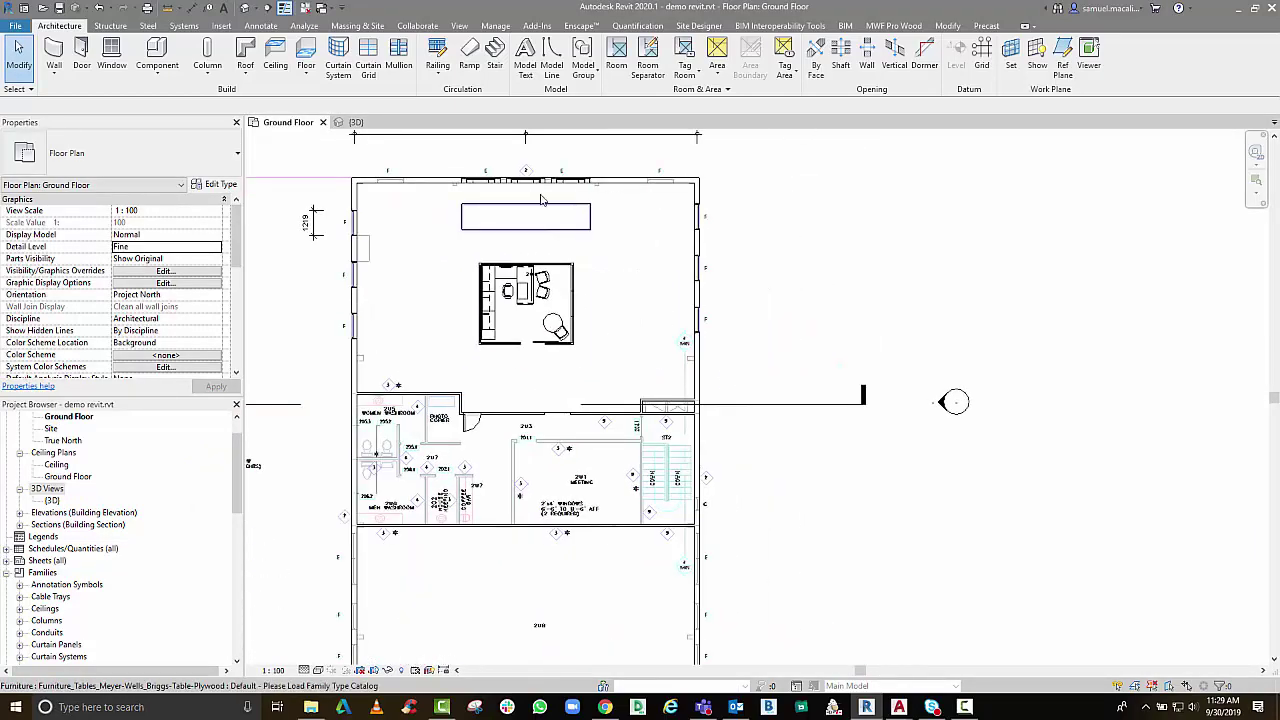
left_click(255, 7)
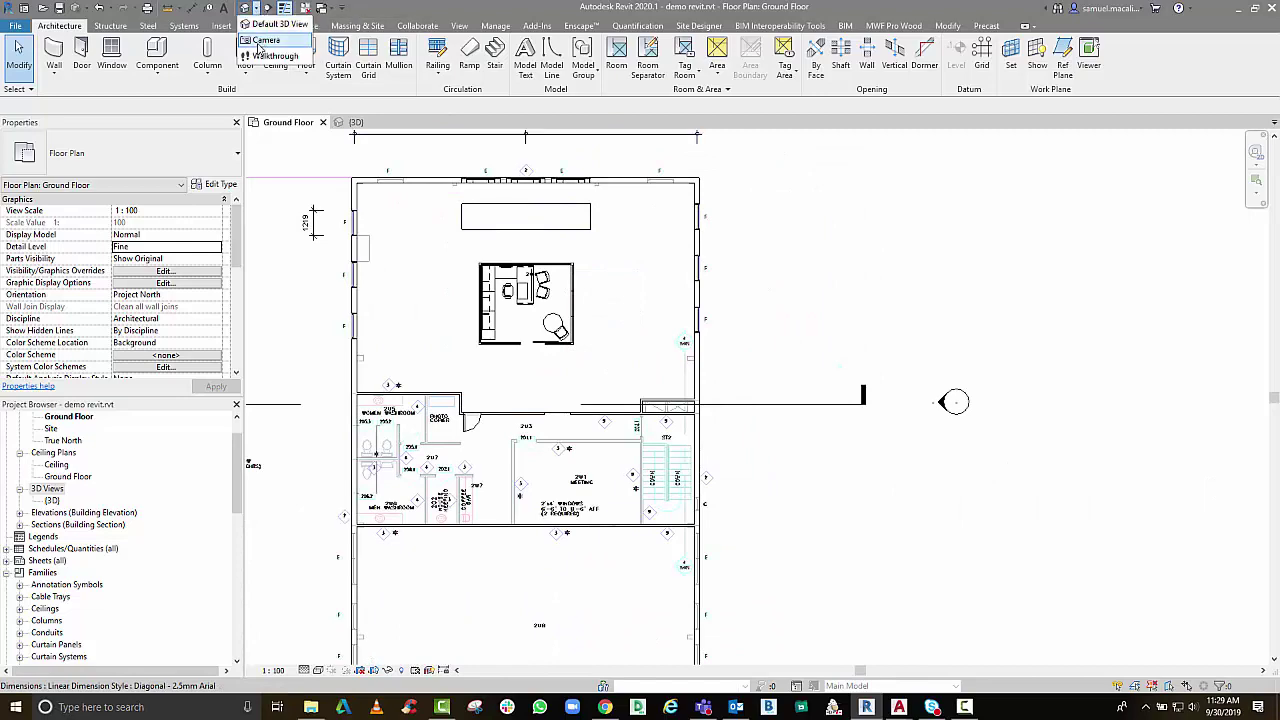
left_click(263, 39)
scroll(688, 396, "up", 1)
scroll(688, 396, "up", 2)
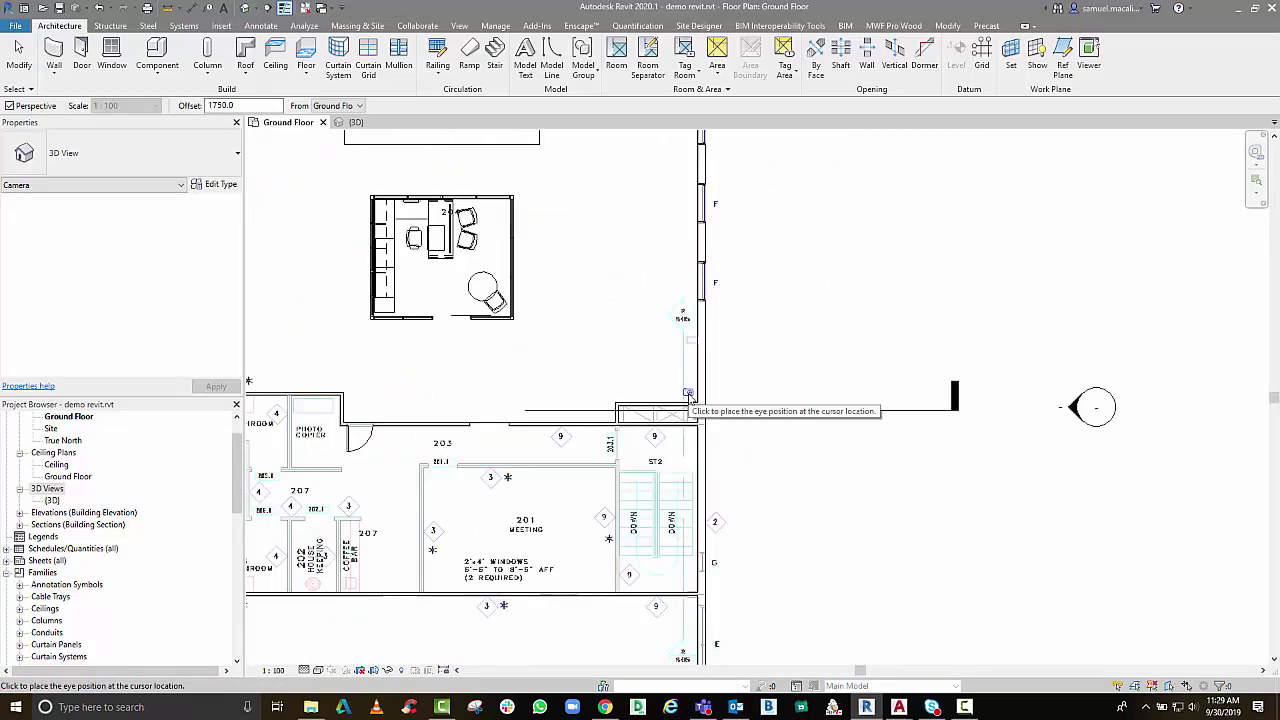
left_click(688, 396)
scroll(688, 397, "down", 1)
scroll(688, 396, "down", 3)
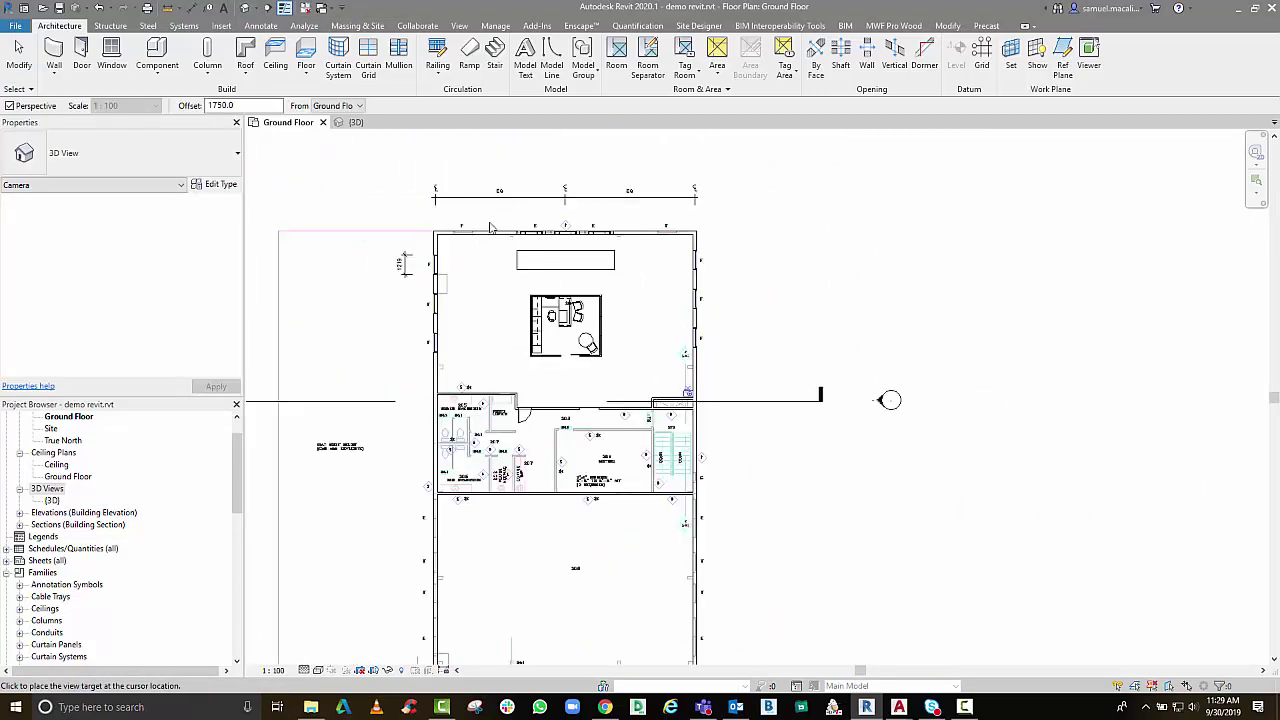
left_click(360, 186)
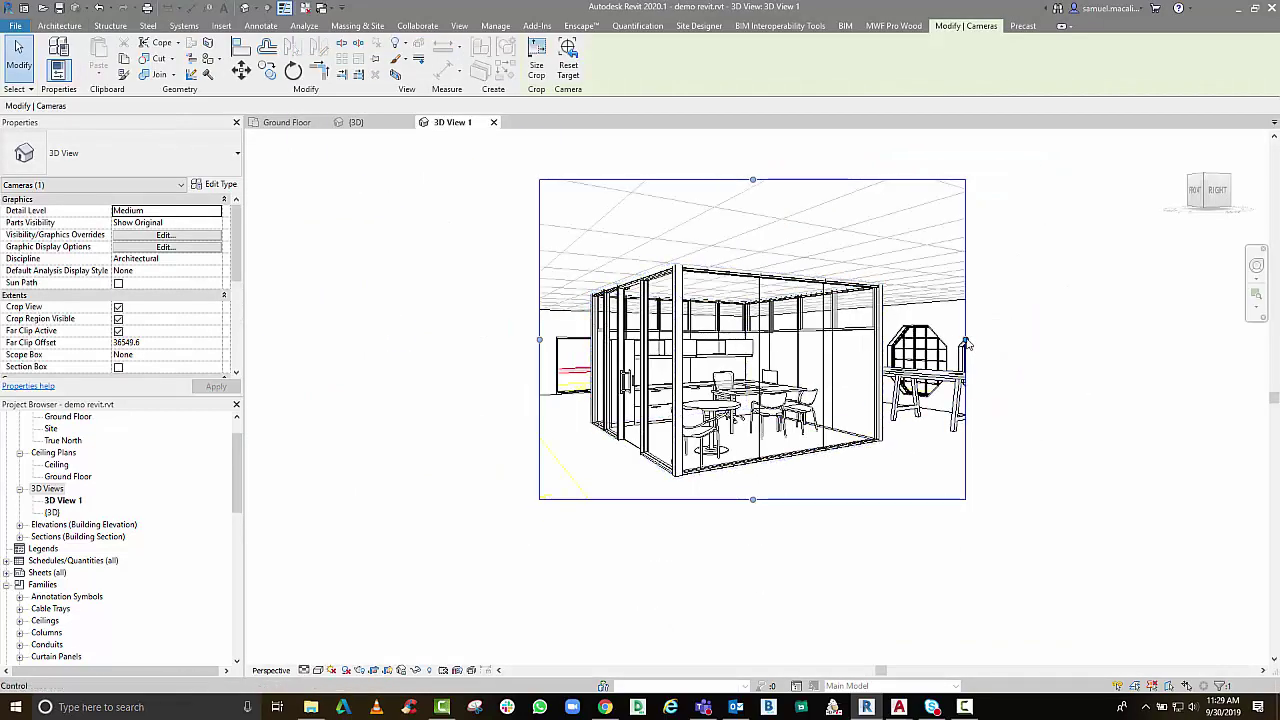
Widen the camera frame right, left and downward to include both octagon windows
left_click_drag(966, 341, 1056, 340)
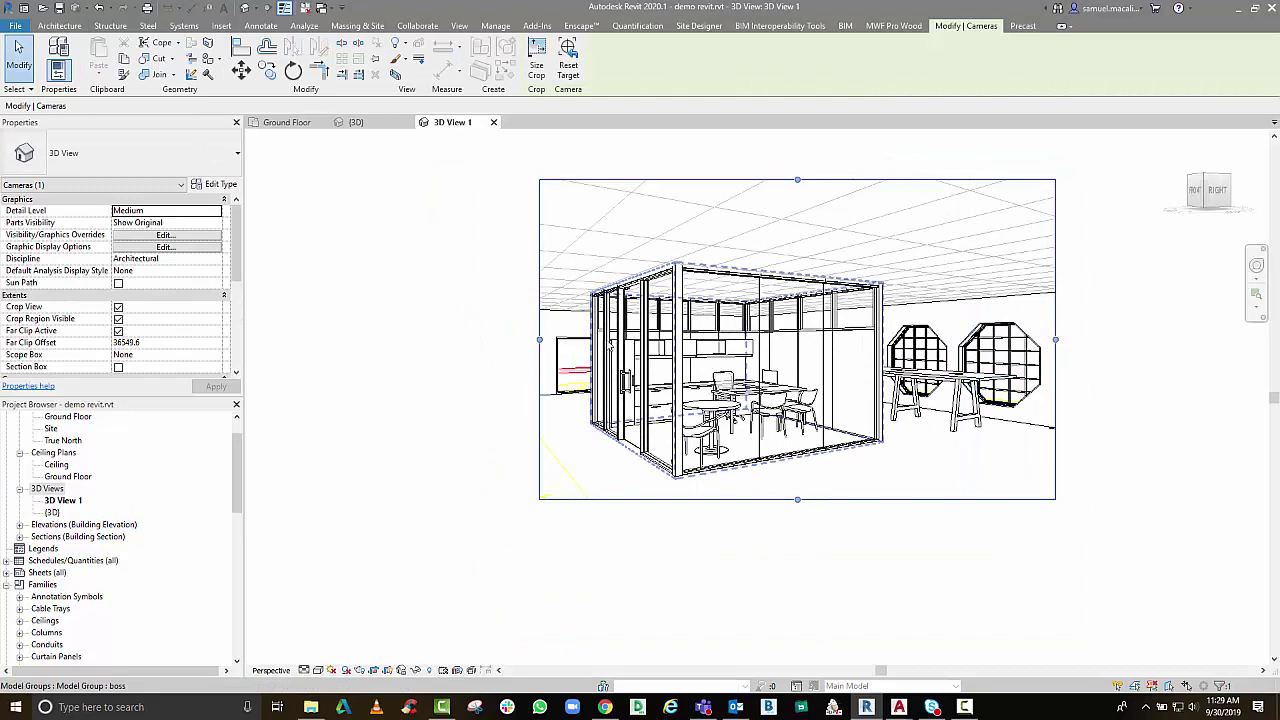
left_click_drag(540, 340, 465, 341)
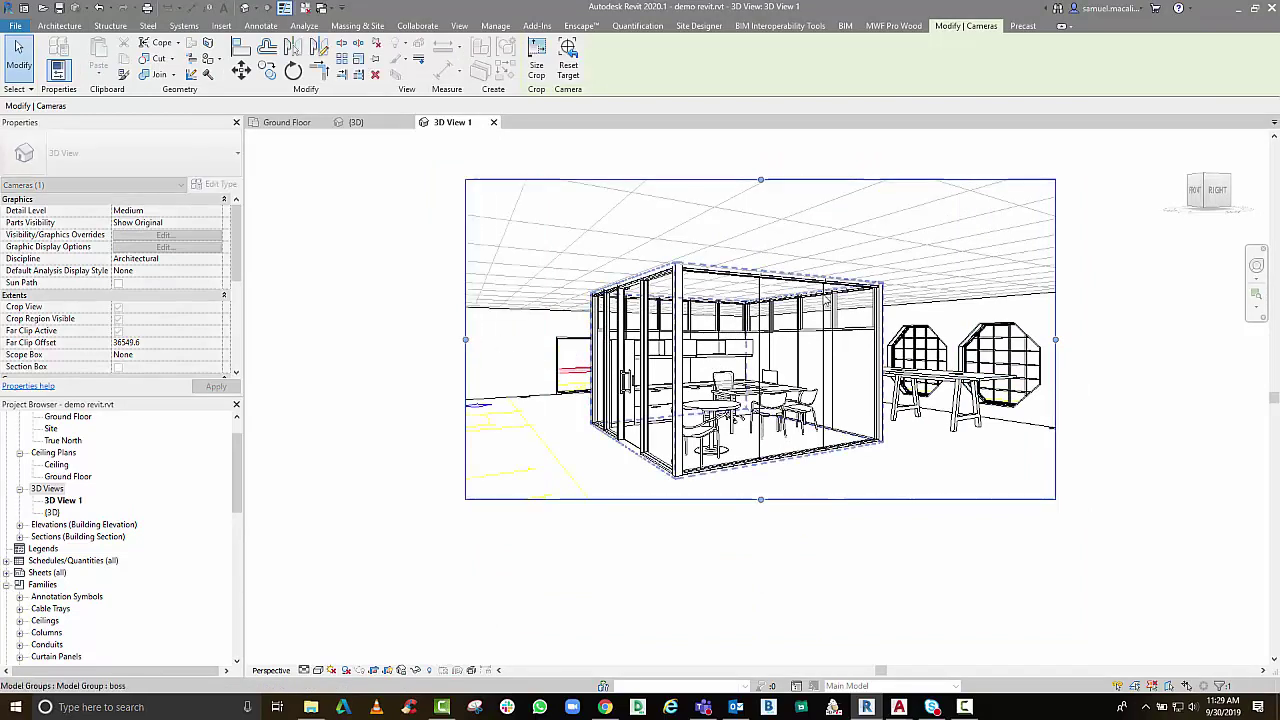
left_click_drag(760, 500, 758, 544)
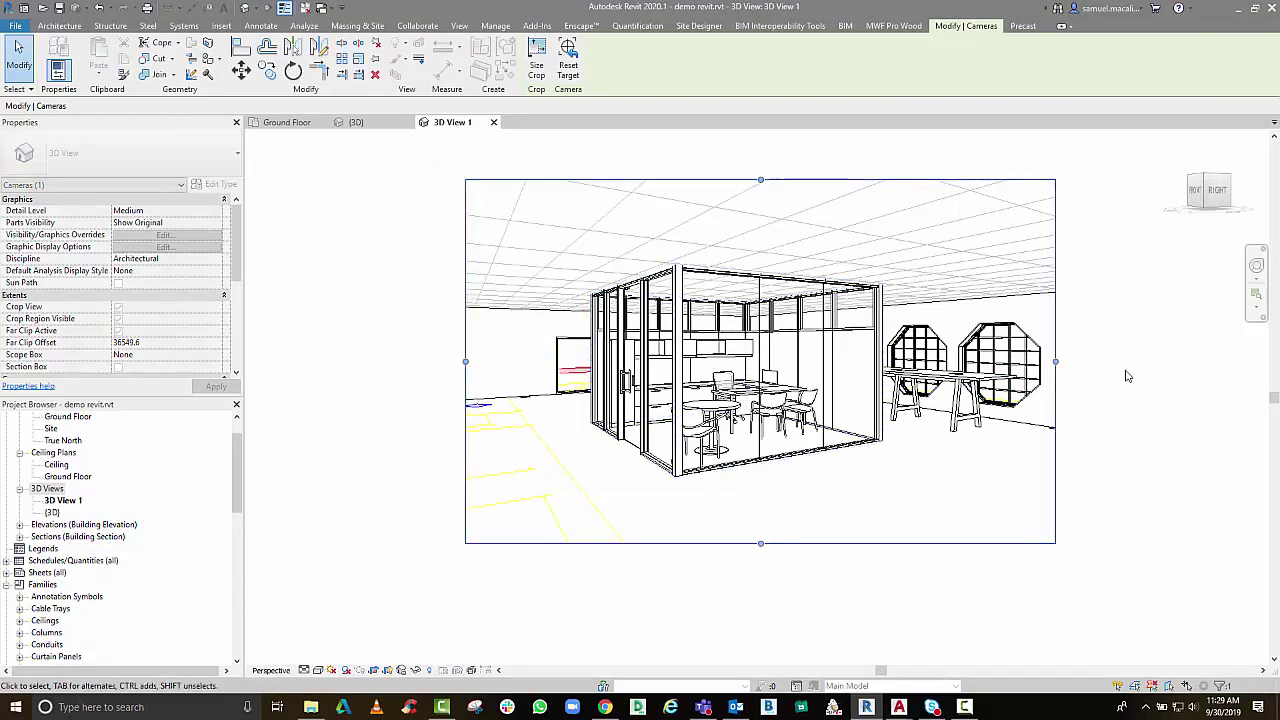
left_click(1130, 380)
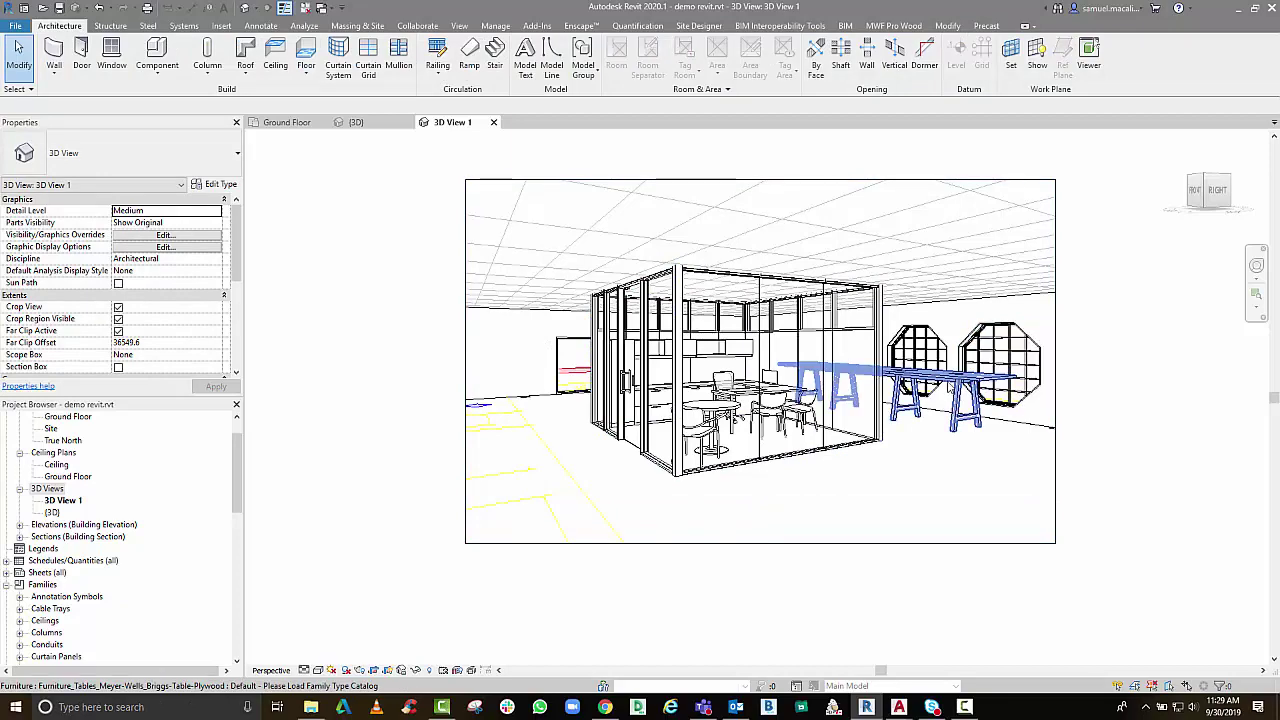
Select the ceiling above the meeting room in 3D View 1, clearing stray selections
left_click(952, 392)
key("Escape")
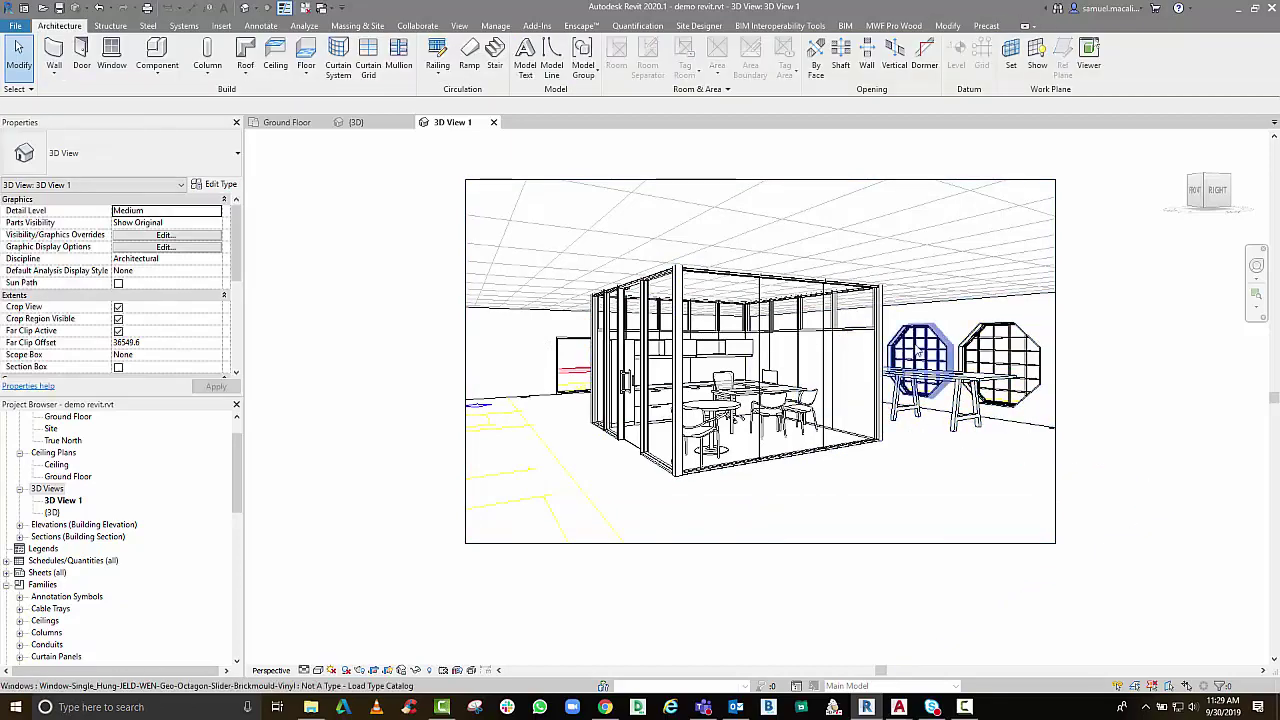
scroll(727, 259, "up", 3)
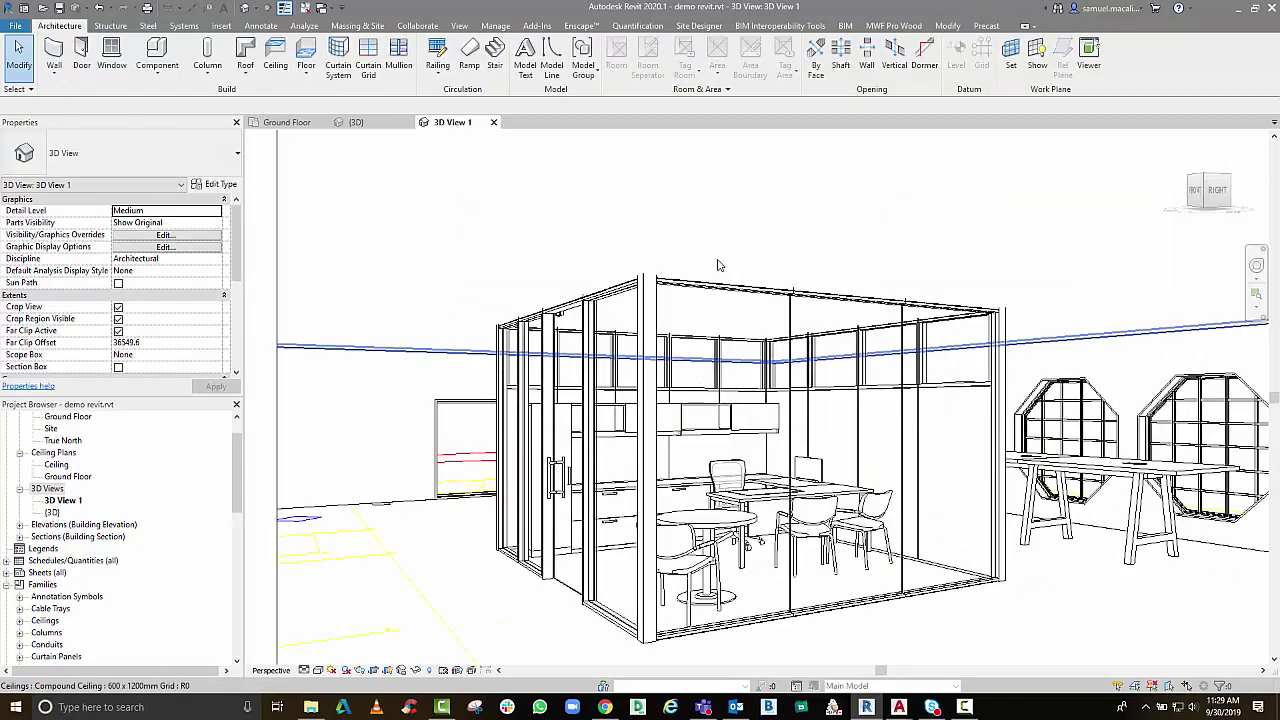
left_click(717, 295)
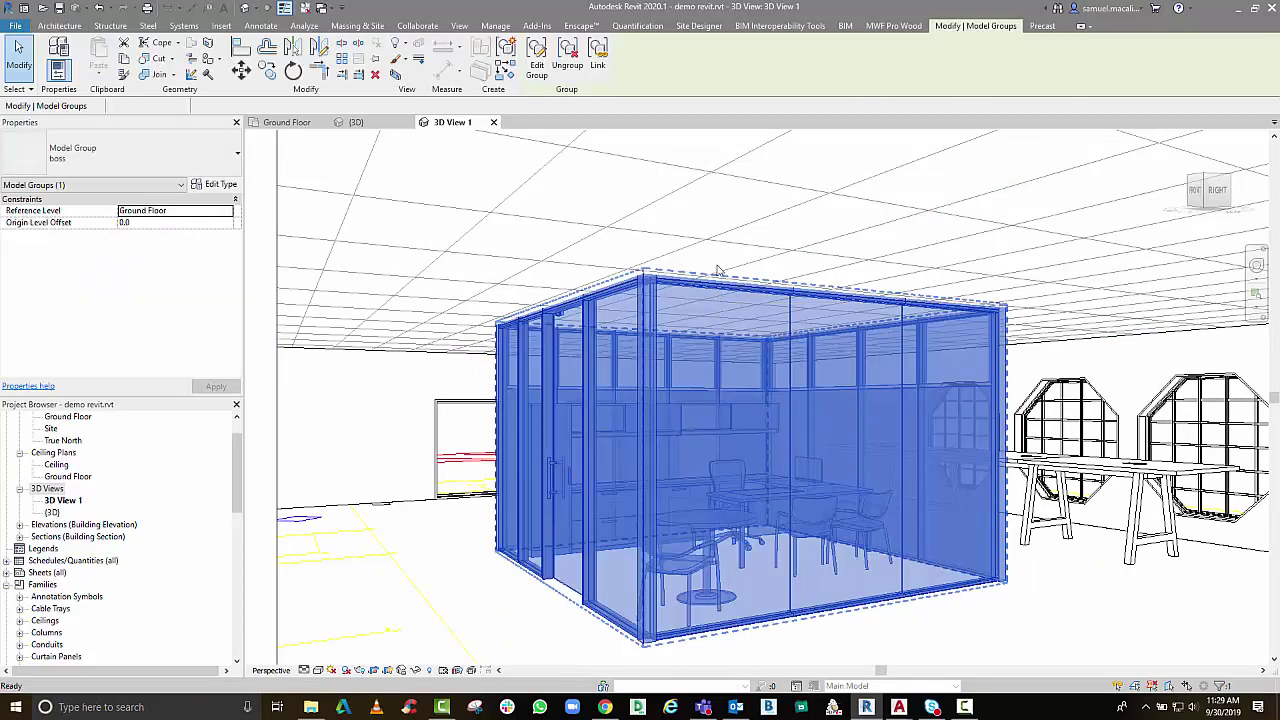
key("Escape")
left_click(720, 233)
key("Escape")
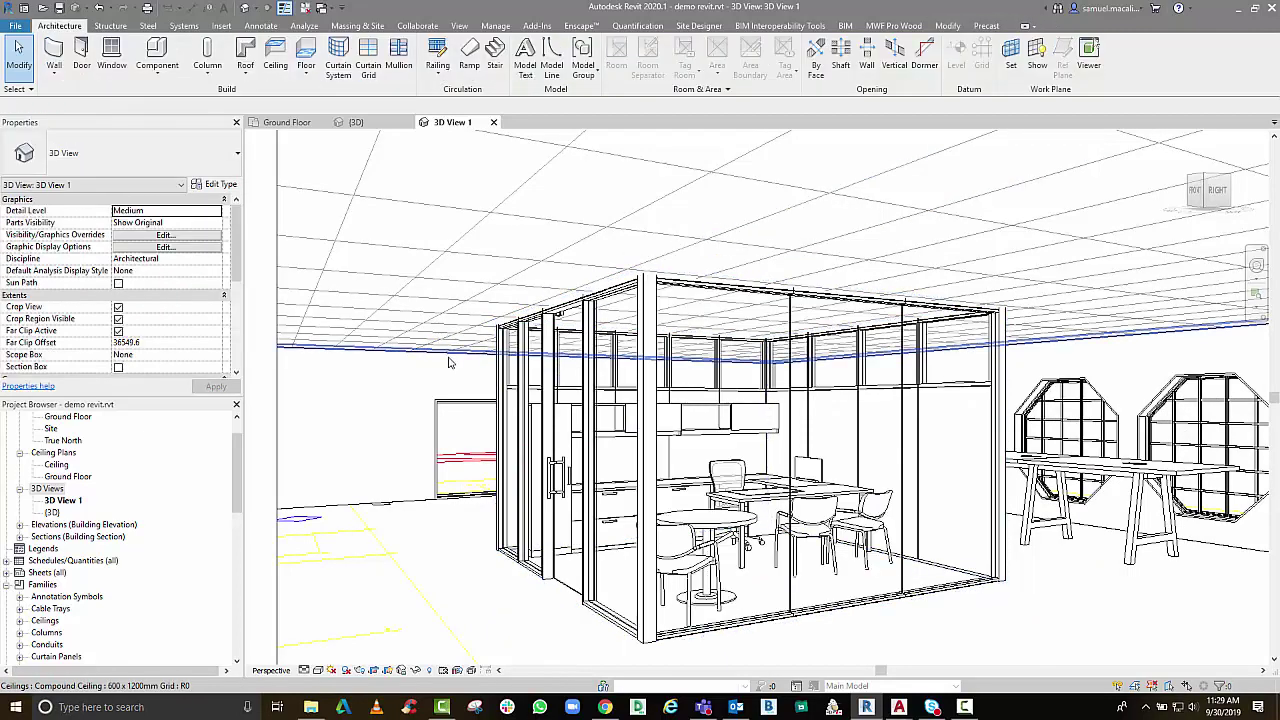
left_click(450, 362)
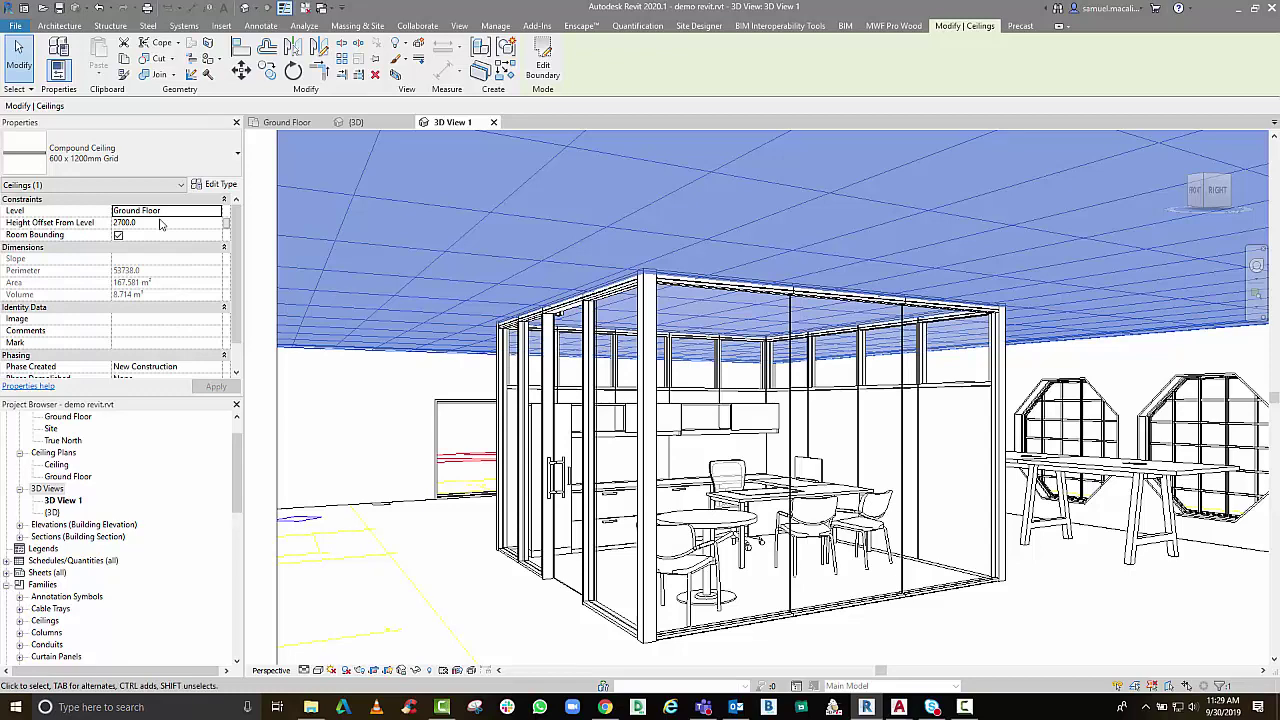
Raise the ceiling's Height Offset From Level from 2700 to 3200
left_click(160, 224)
type("300")
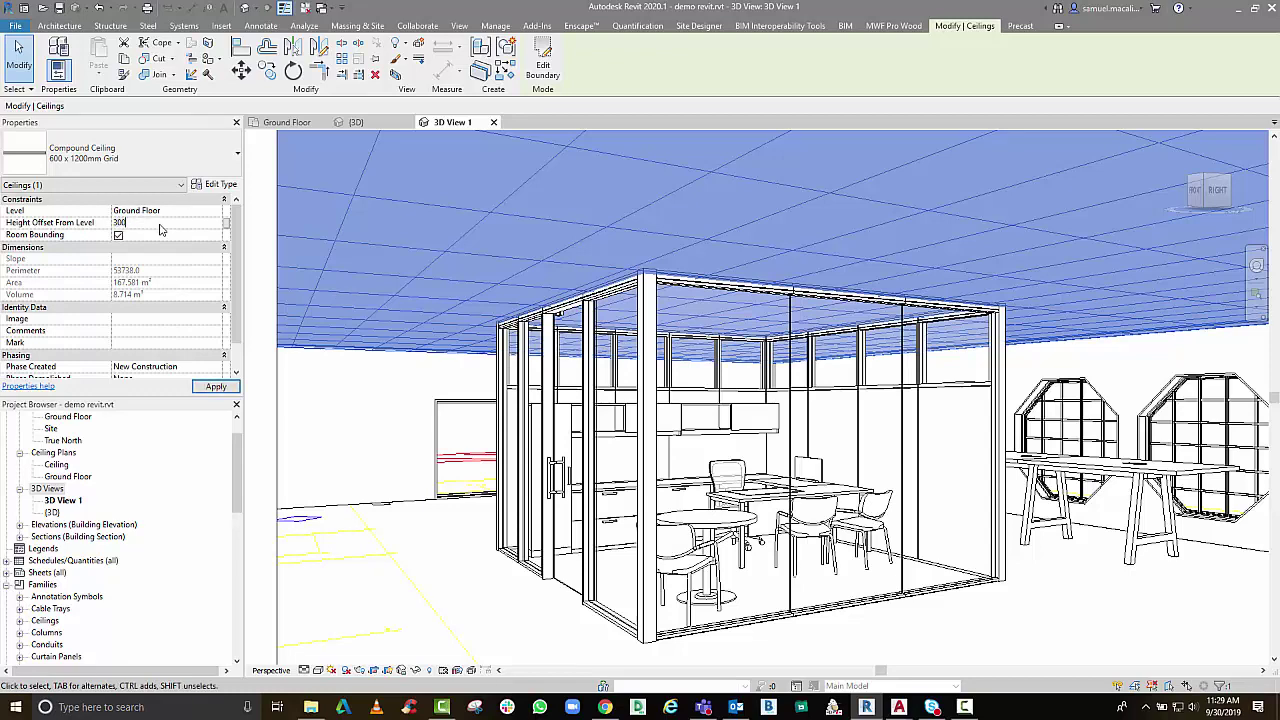
type("0")
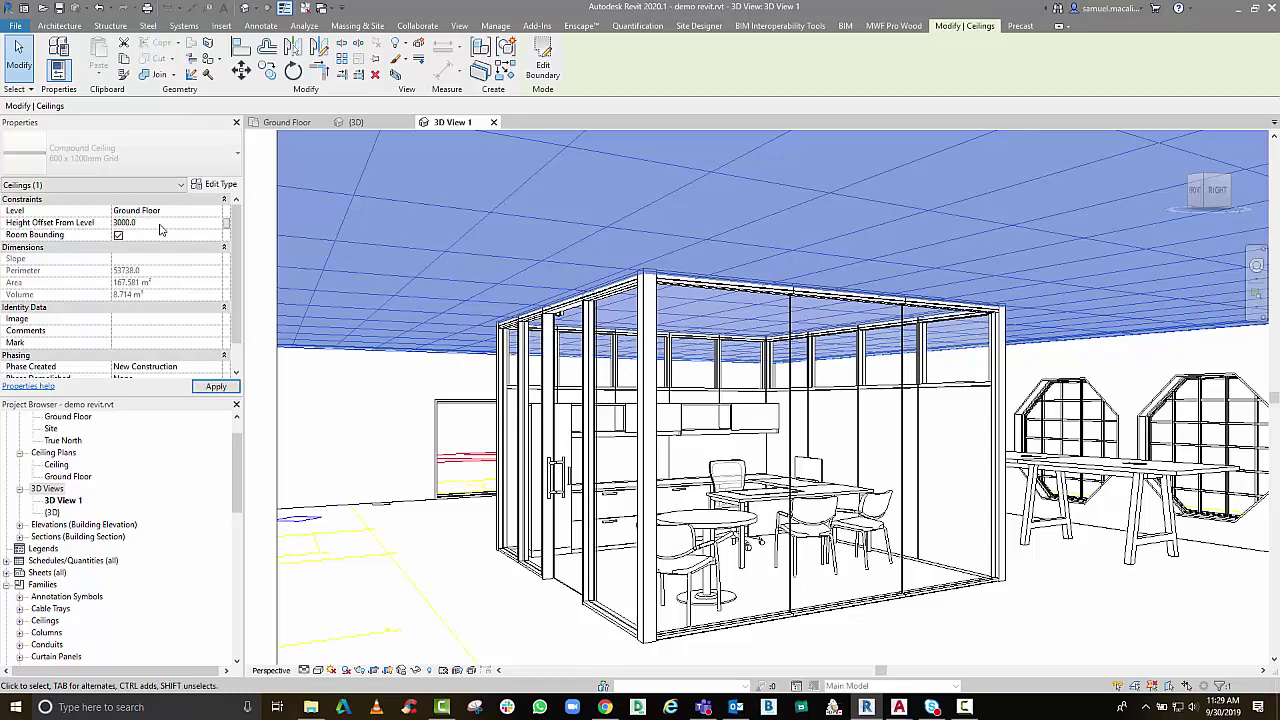
key("Return")
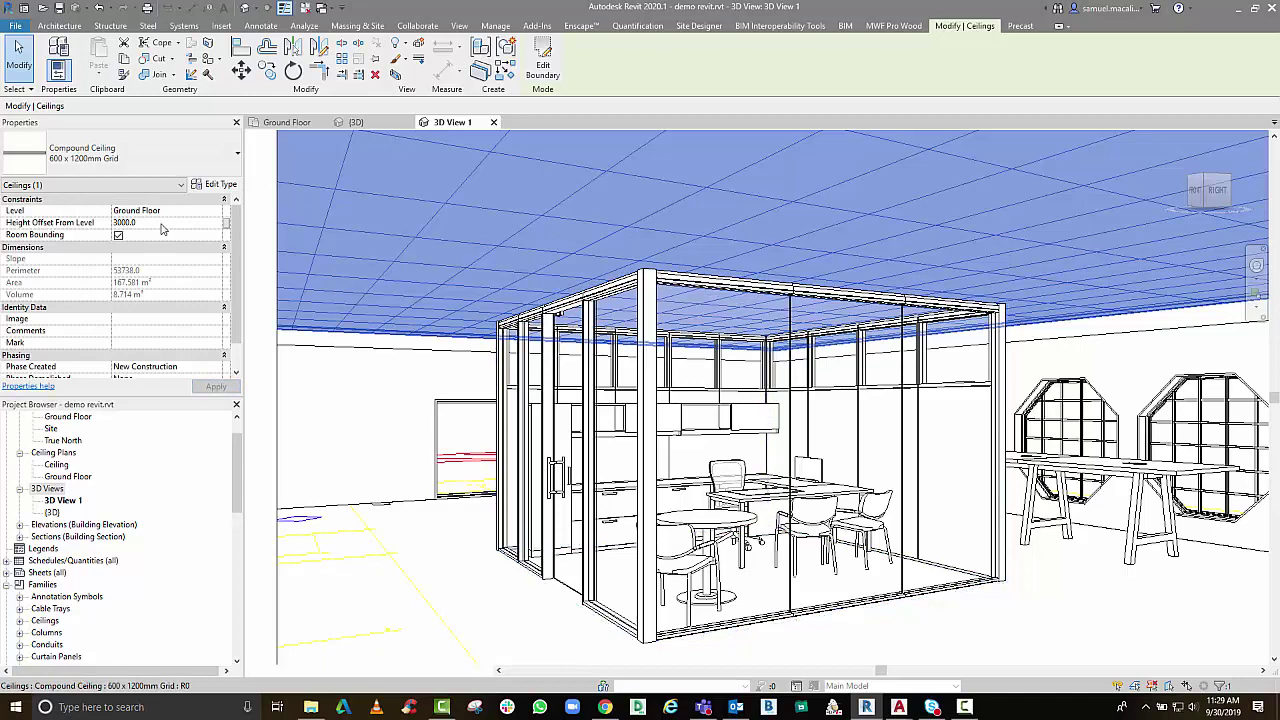
left_click(163, 225)
type("3200")
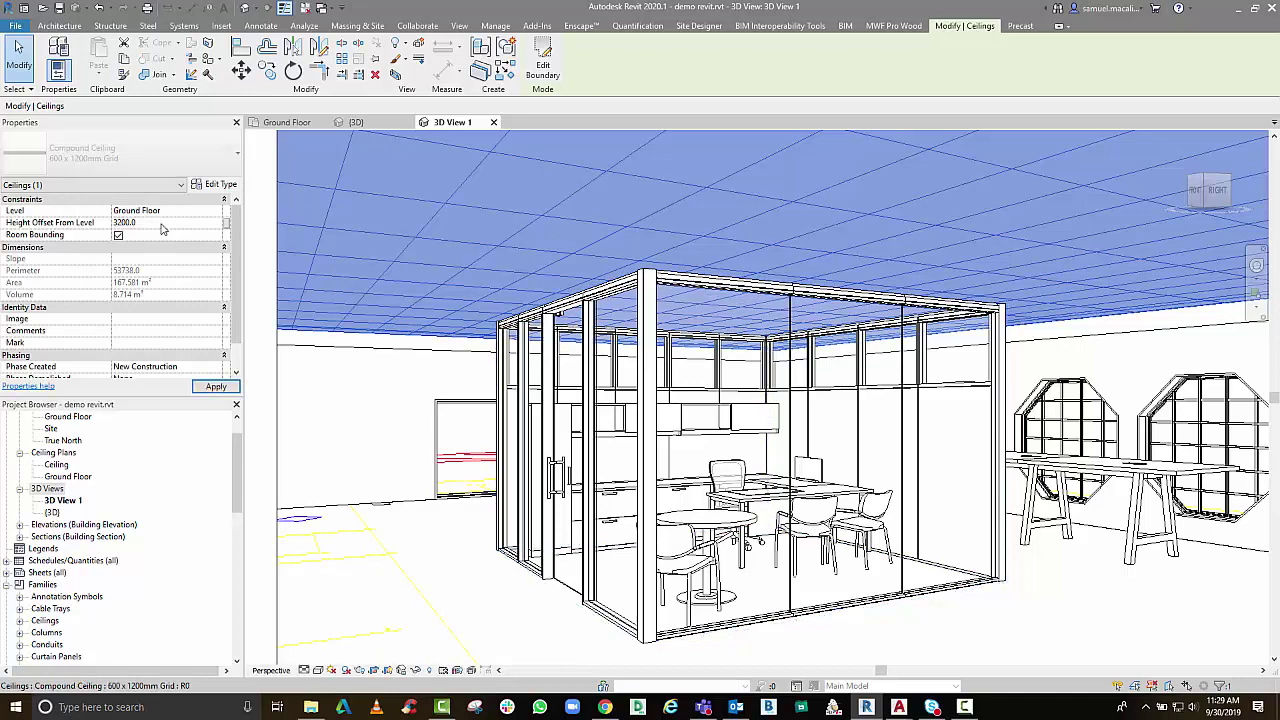
key("Return")
key("Escape")
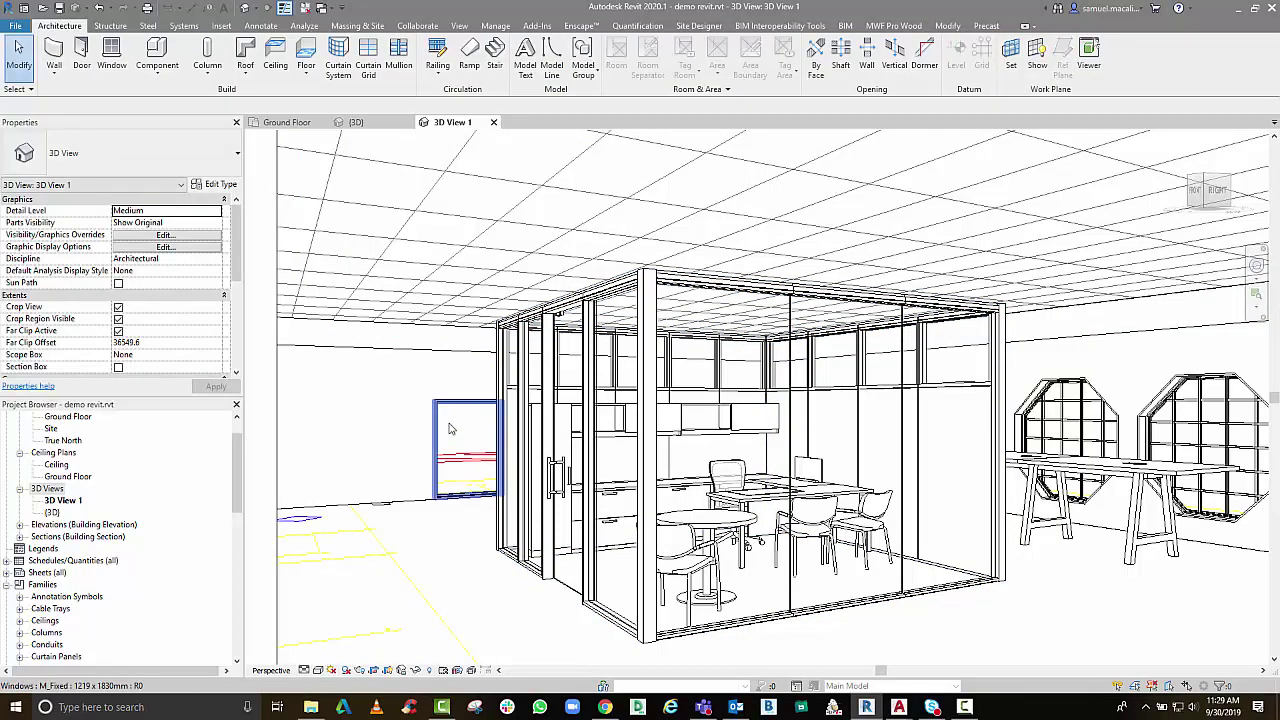
left_click(444, 350)
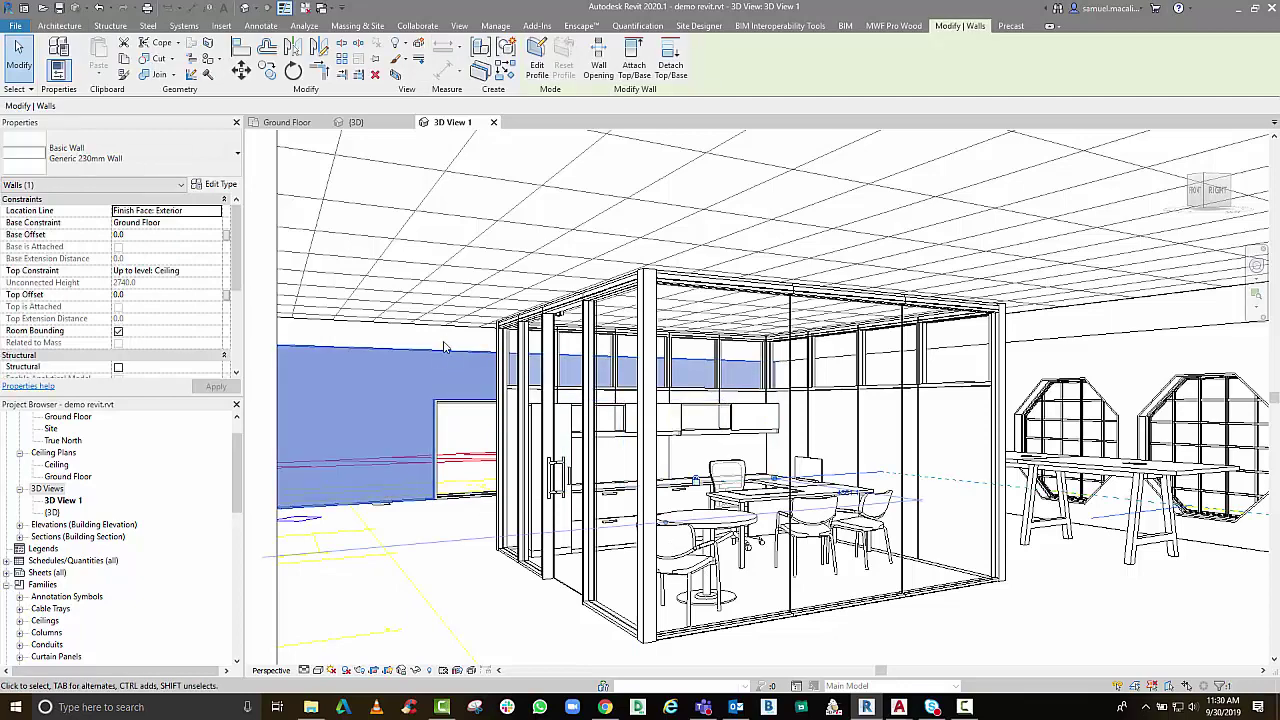
Set the four connected exterior walls' Top Constraint to Unconnected with 4000 height
key("Escape")
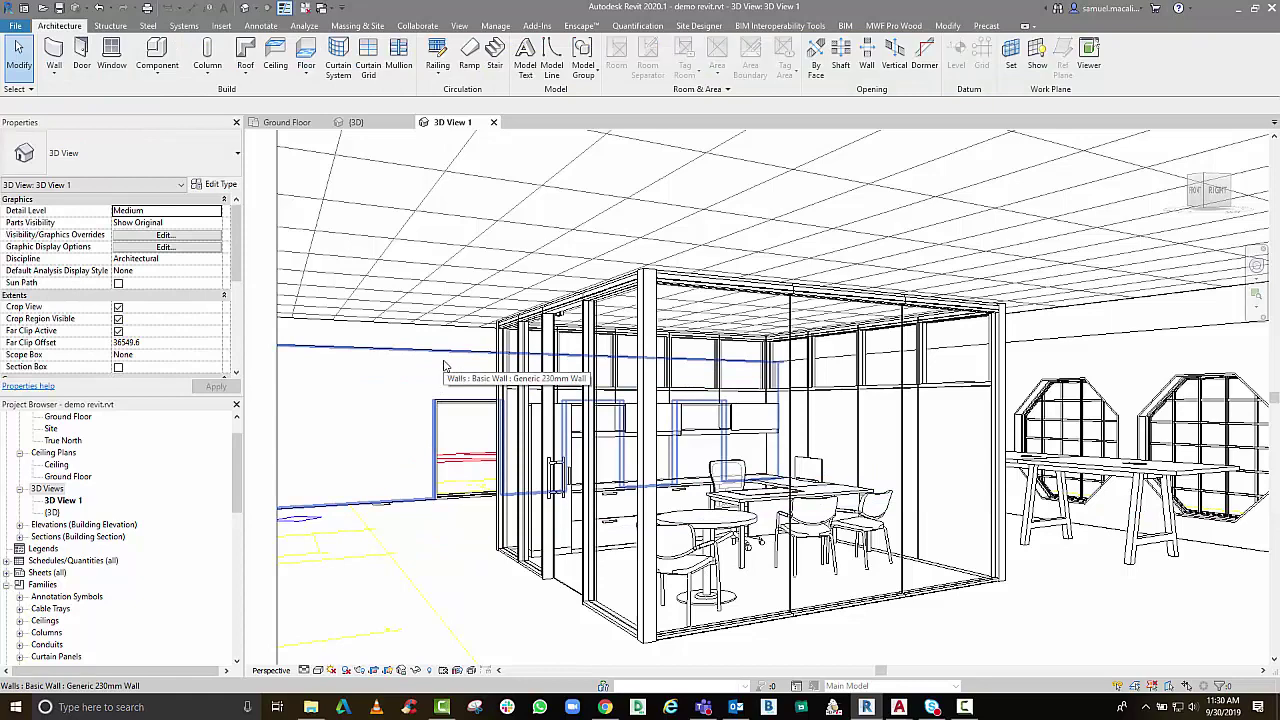
key("Tab")
left_click(444, 365)
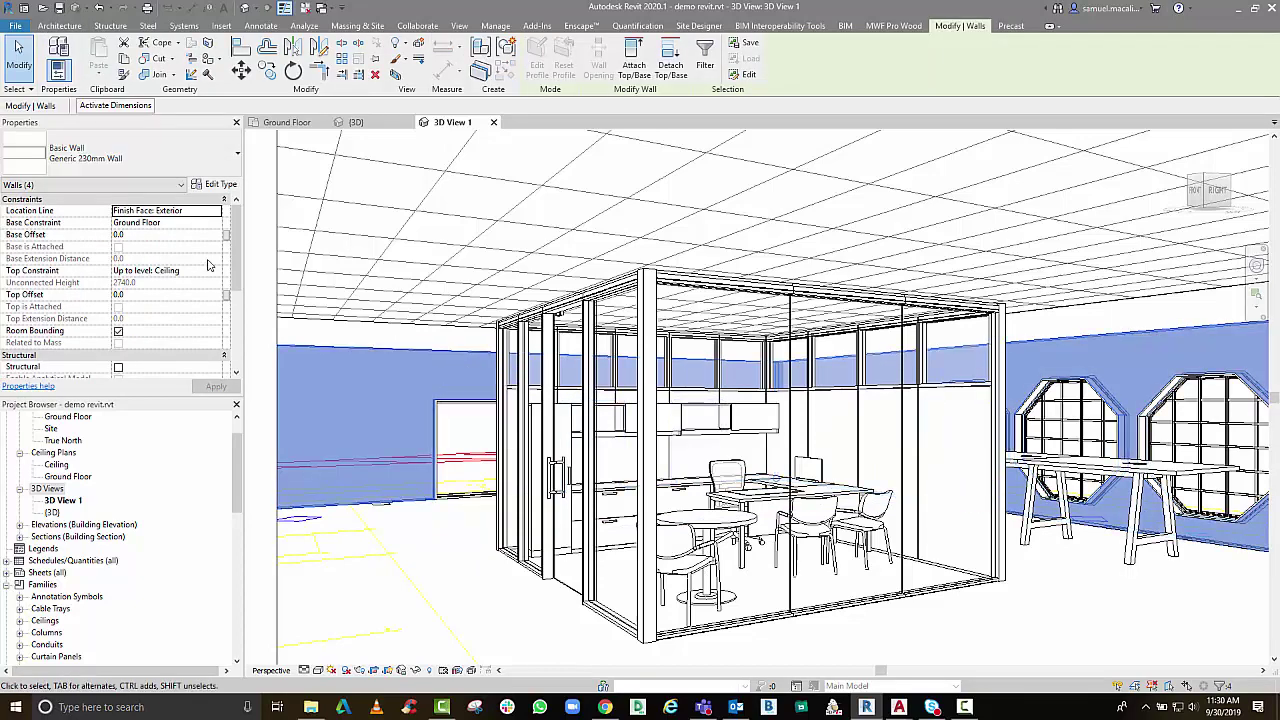
left_click(216, 271)
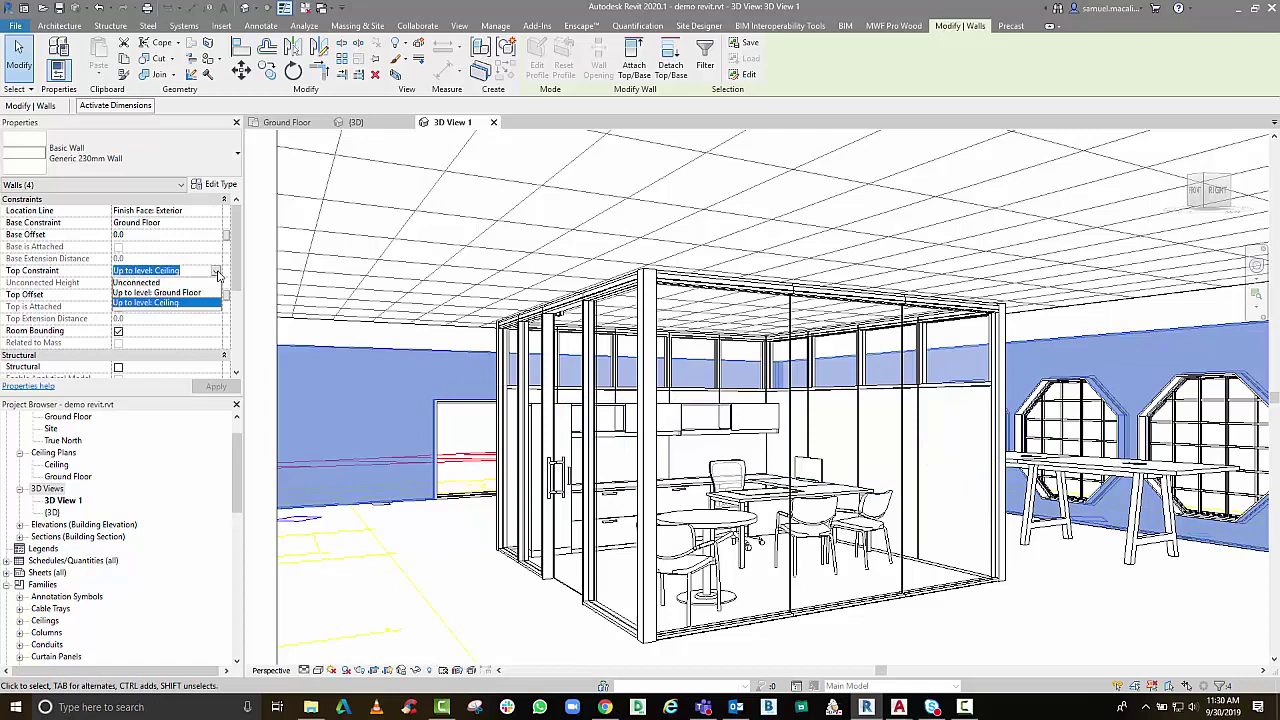
left_click(140, 292)
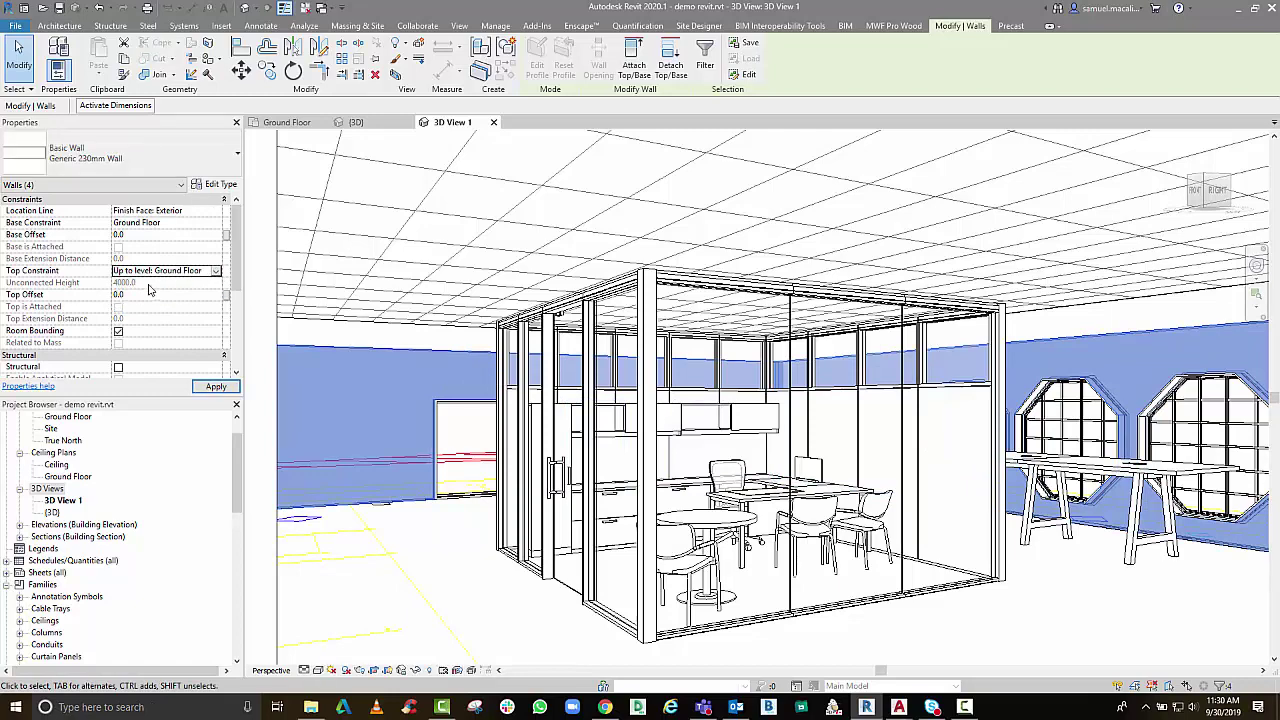
left_click(218, 275)
left_click(160, 283)
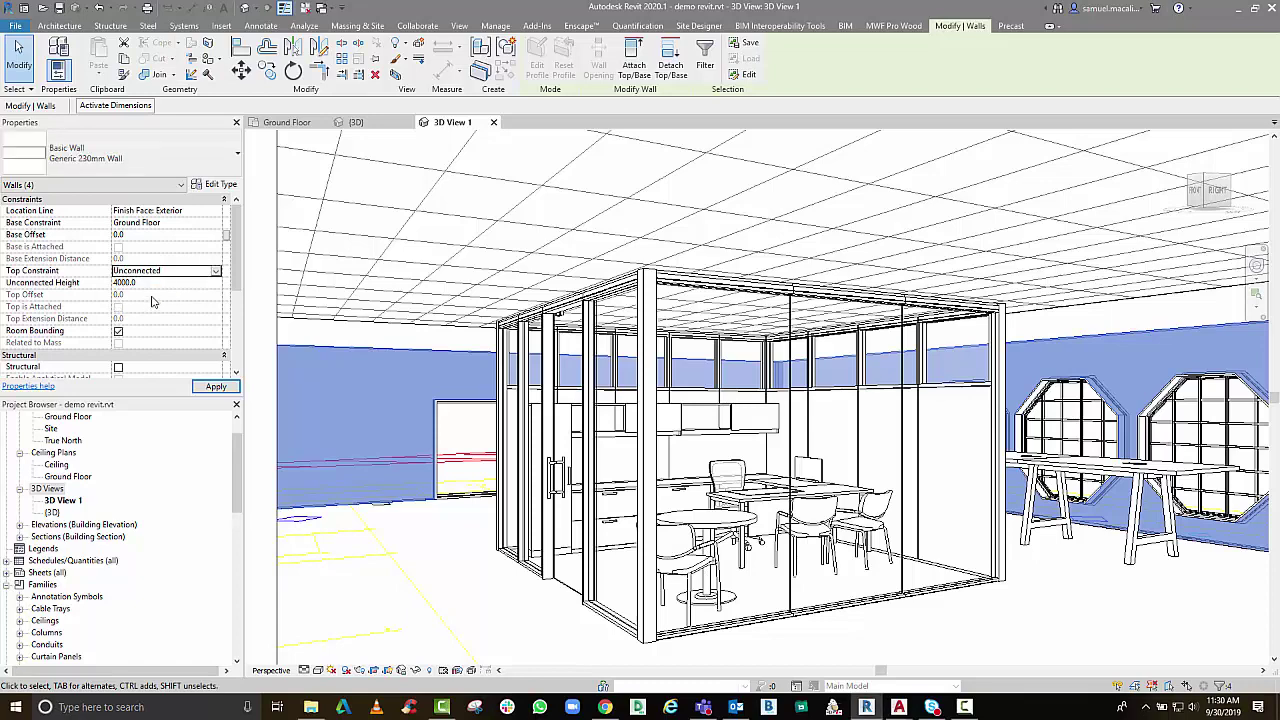
left_click(200, 387)
Resize the 3D View 1 crop region on all four sides to take in the ceiling grid and floor
key("Escape")
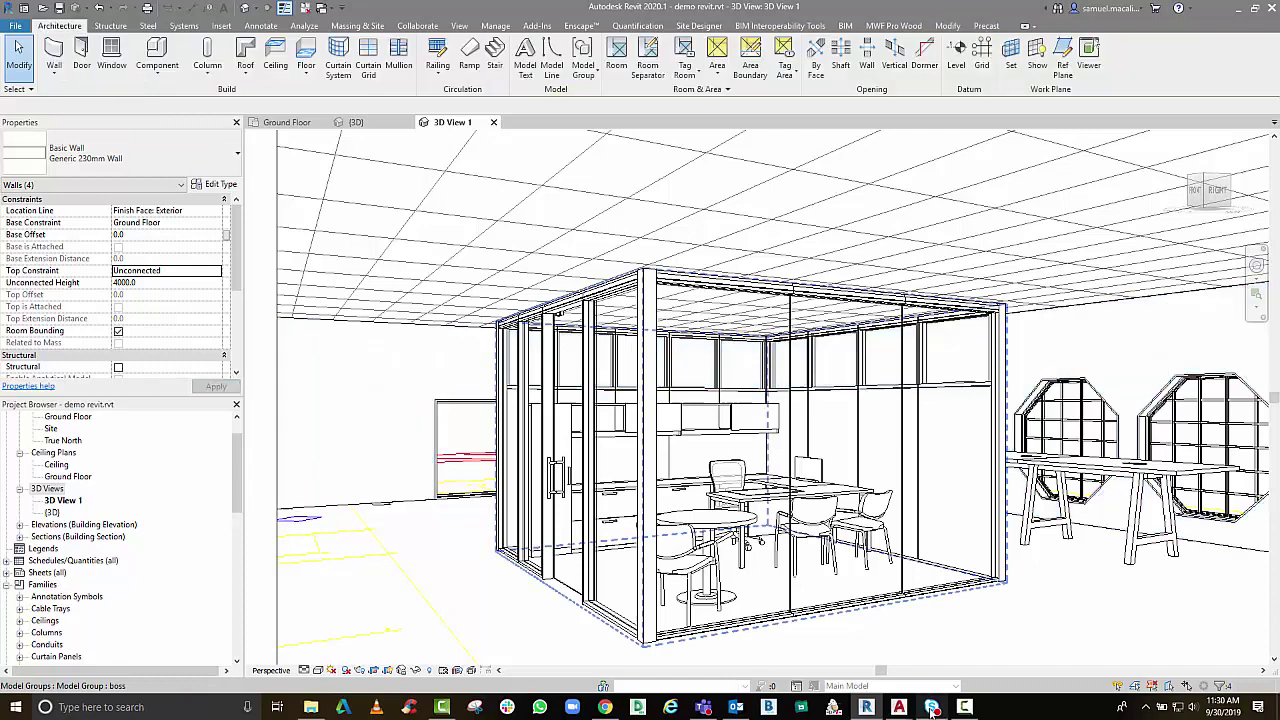
mouse_move(932, 708)
scroll(700, 565, "down", 5)
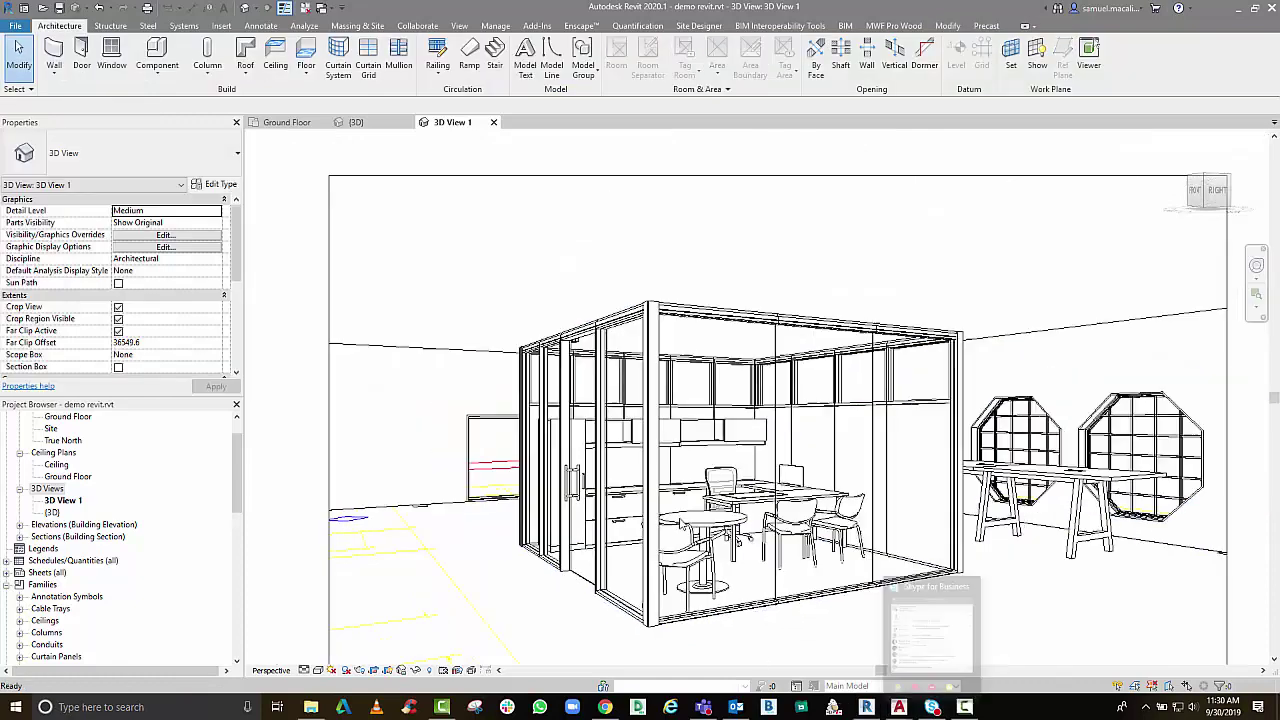
middle_click_drag(630, 424, 609, 344)
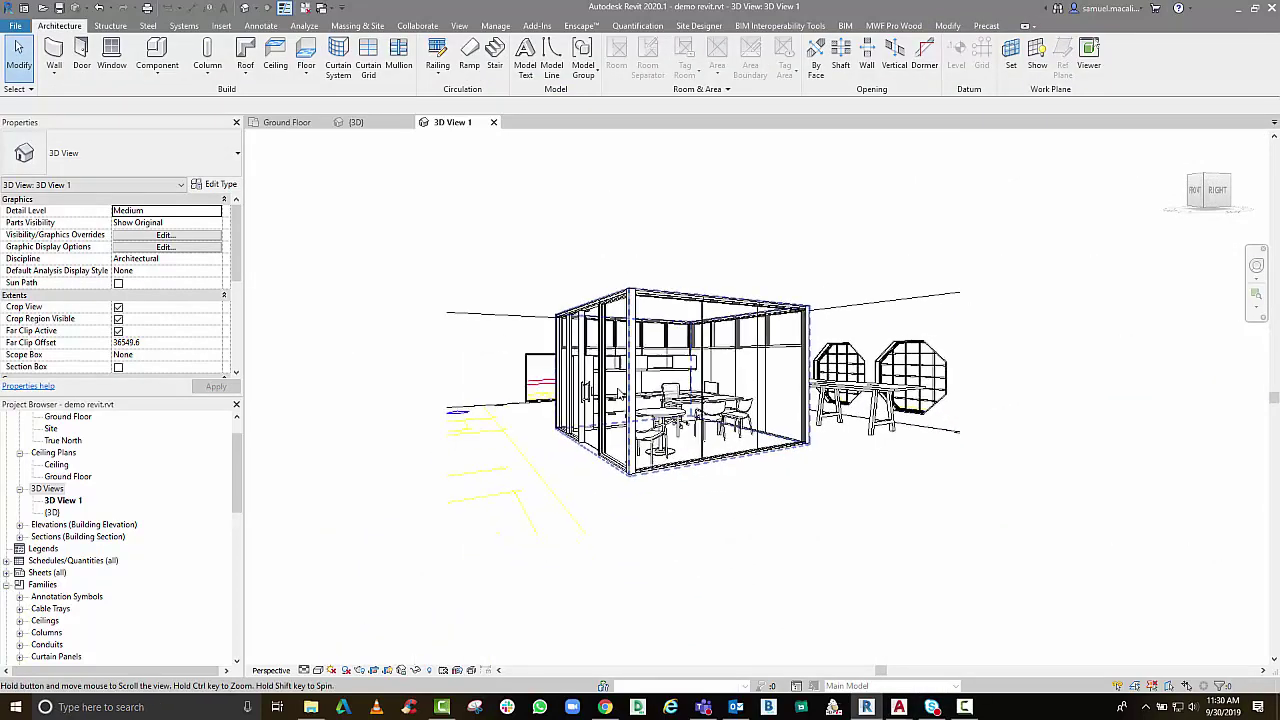
left_click(706, 531)
left_click_drag(703, 521, 703, 501)
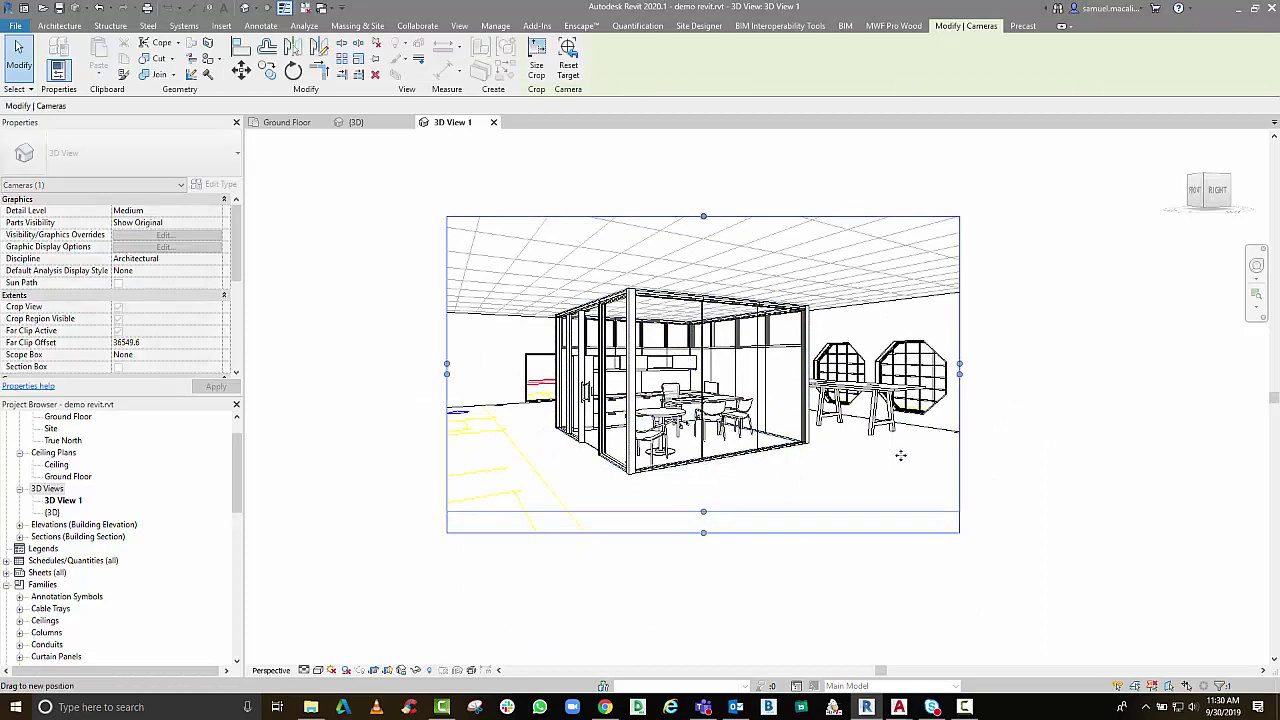
mouse_move(959, 363)
left_mouse_down()
mouse_move(1050, 363)
mouse_move(984, 363)
left_mouse_up()
left_click_drag(447, 364, 414, 364)
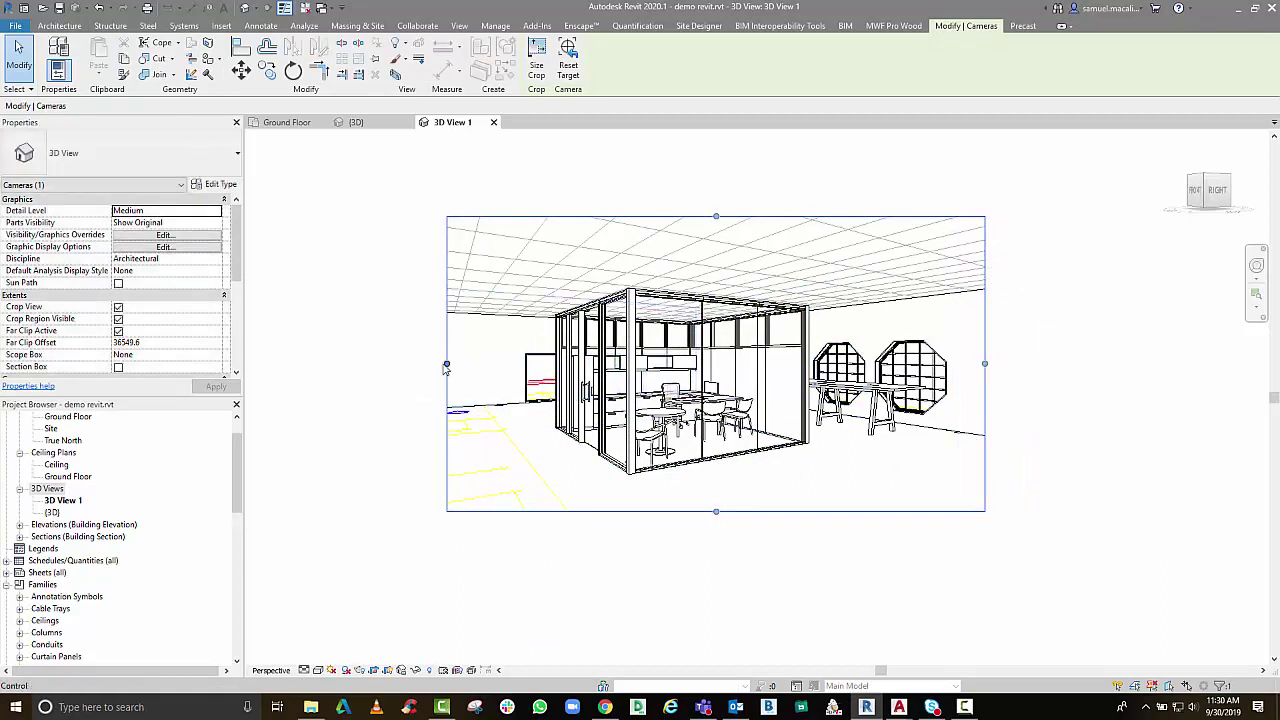
left_click_drag(700, 218, 700, 196)
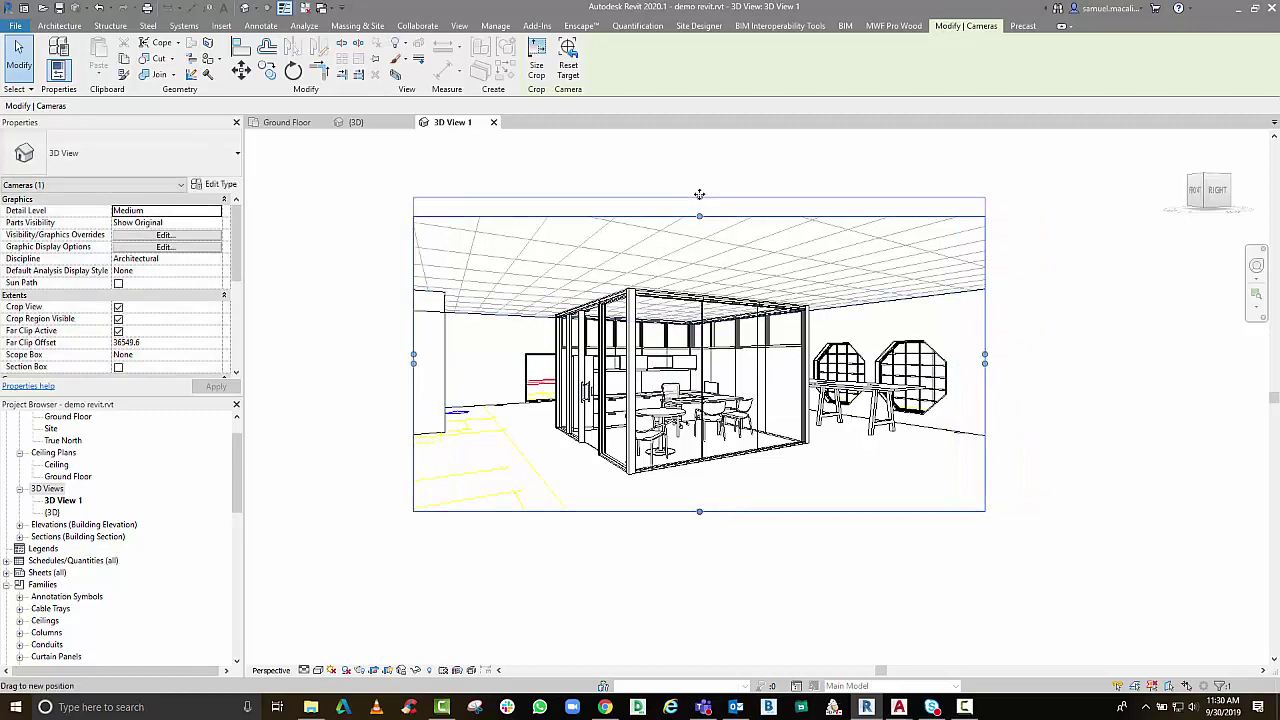
left_click_drag(699, 511, 699, 540)
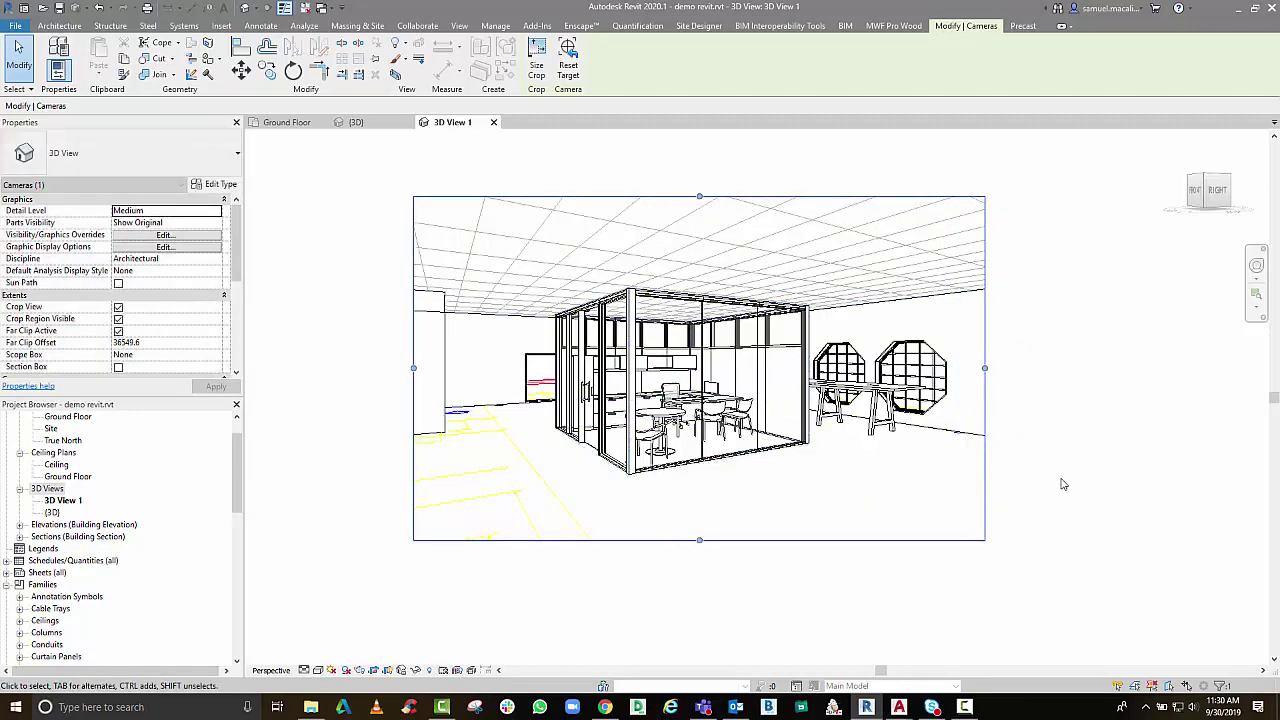
left_click(970, 500)
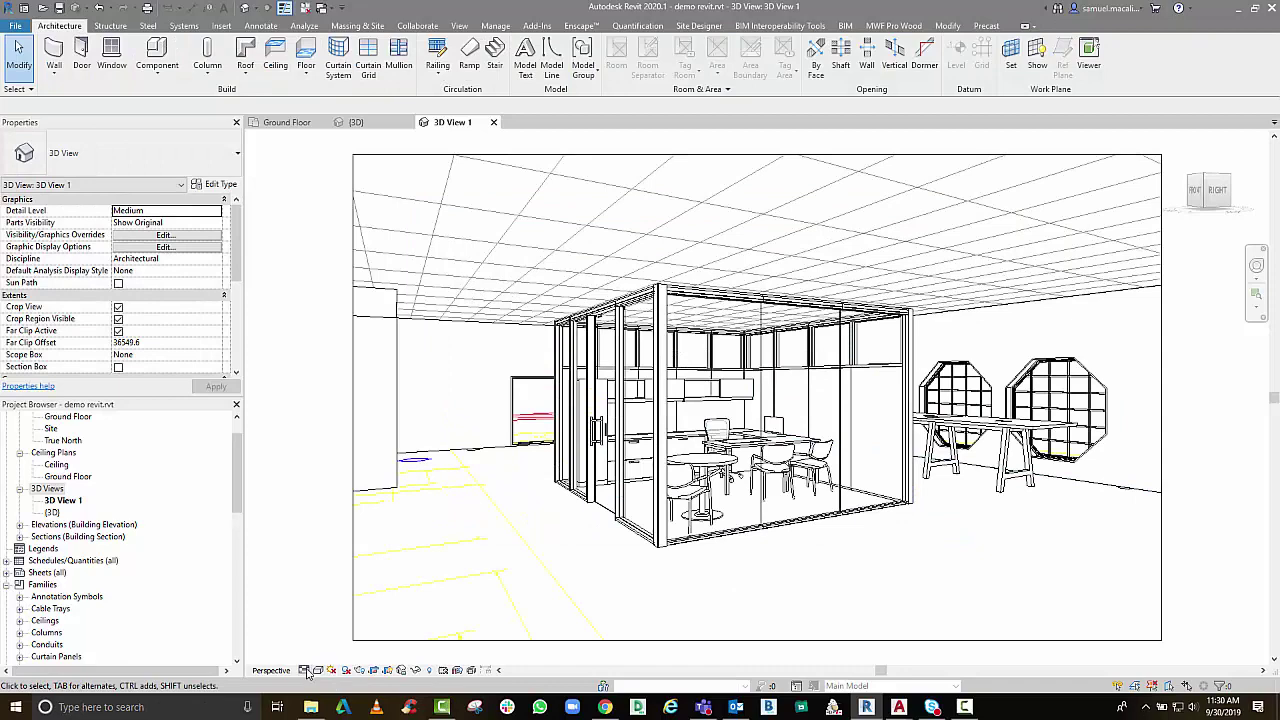
Set 3D View 1 to Fine detail with a realistic visual style and shadows on
left_click(305, 670)
left_click(322, 651)
left_click(318, 670)
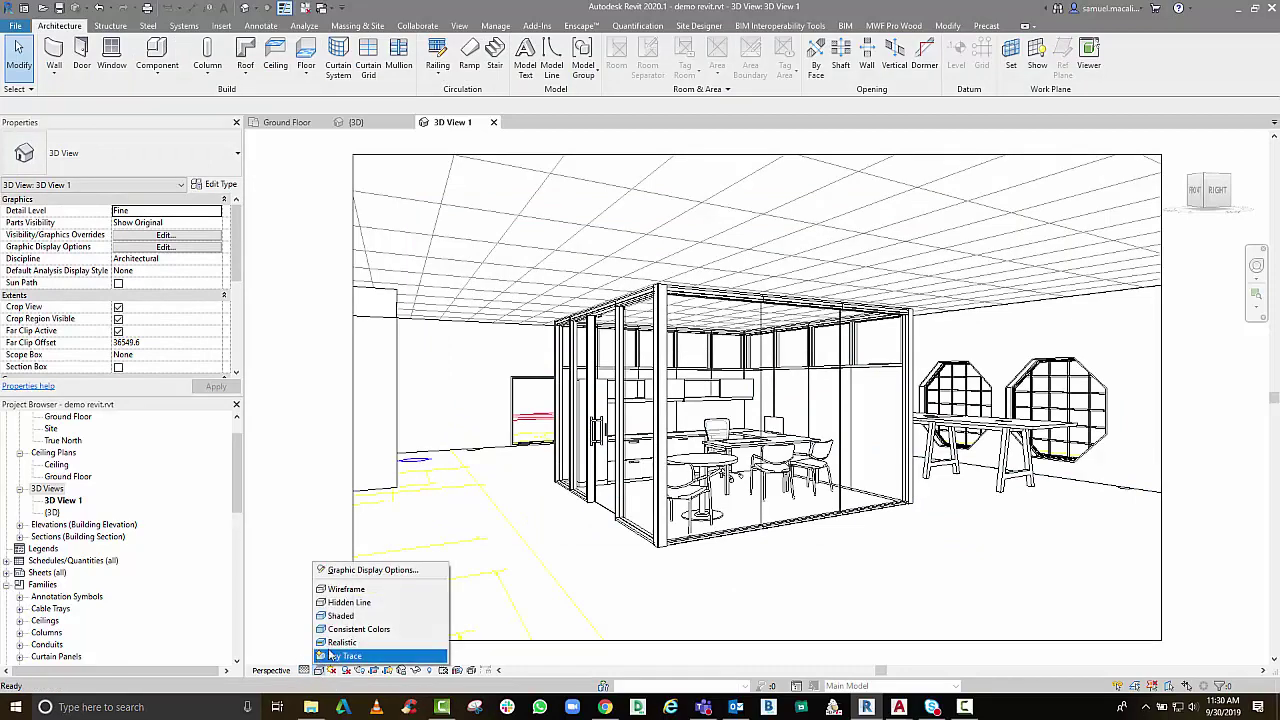
left_click(336, 642)
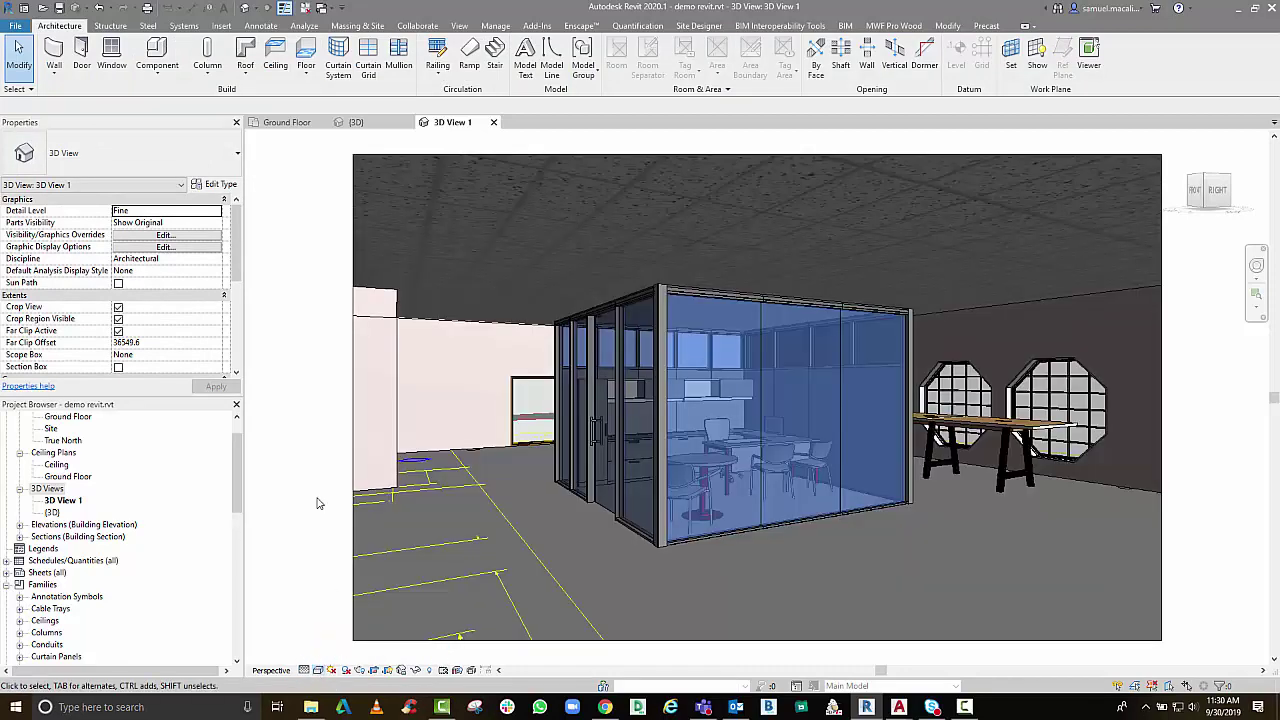
left_click(346, 670)
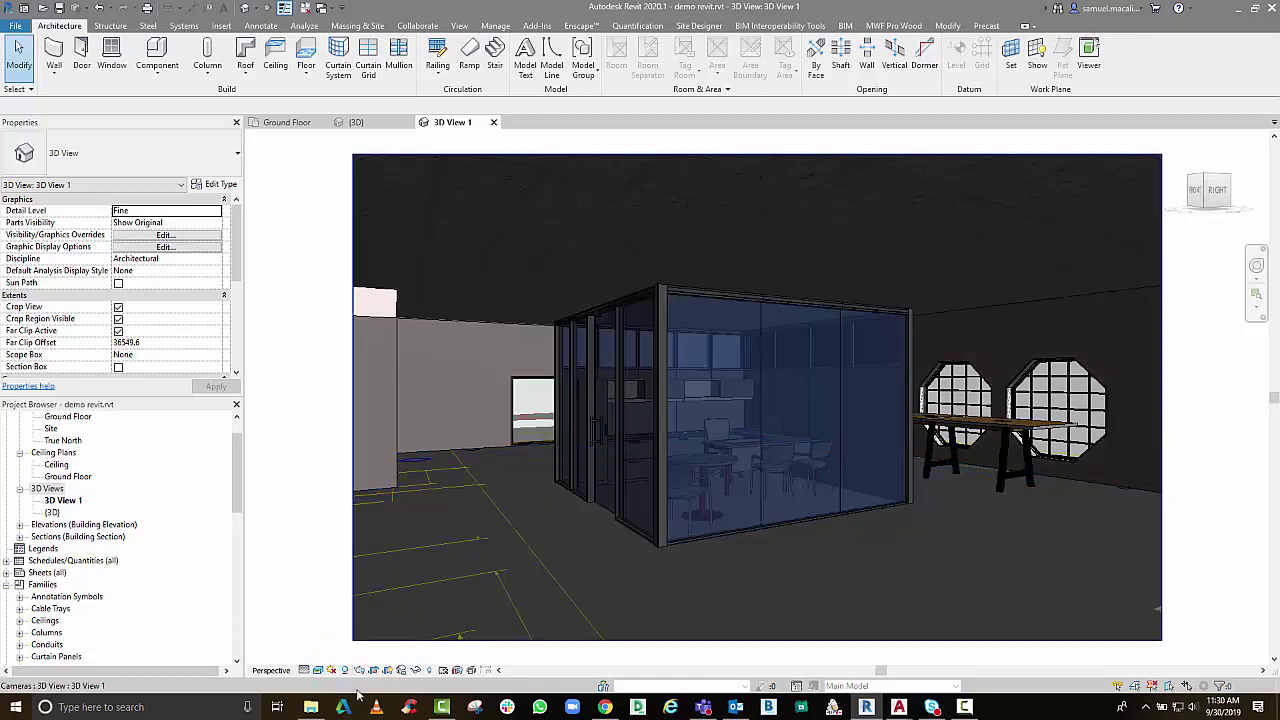
In Graphic Display Options, switch the style to Shaded with smooth lines enabled
left_click(320, 670)
left_click(370, 568)
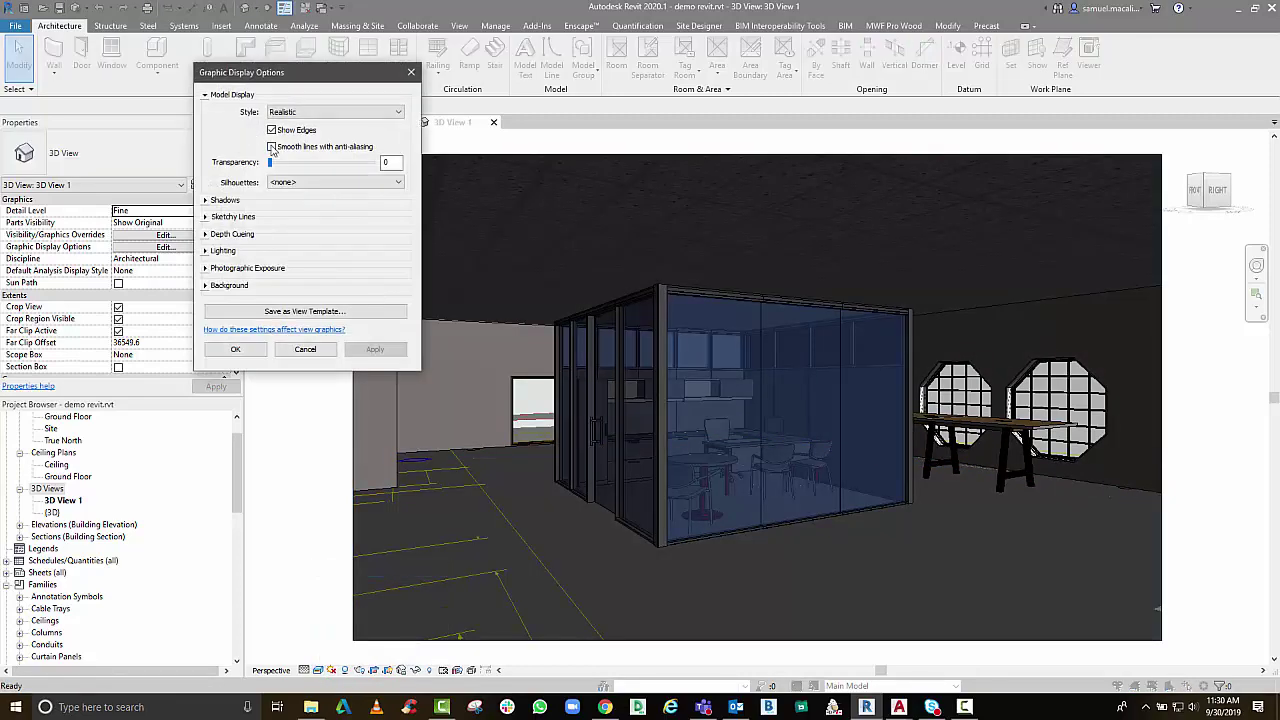
left_click(272, 147)
left_click(318, 111)
left_click(298, 140)
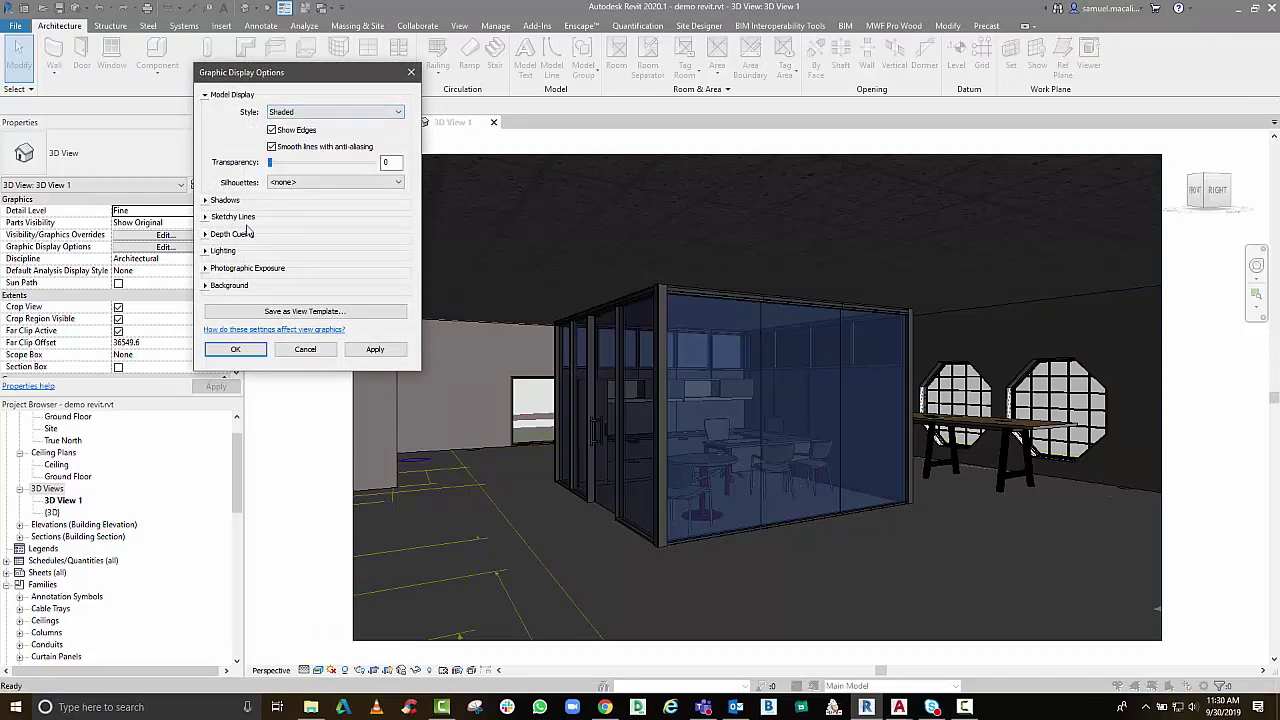
left_click(213, 202)
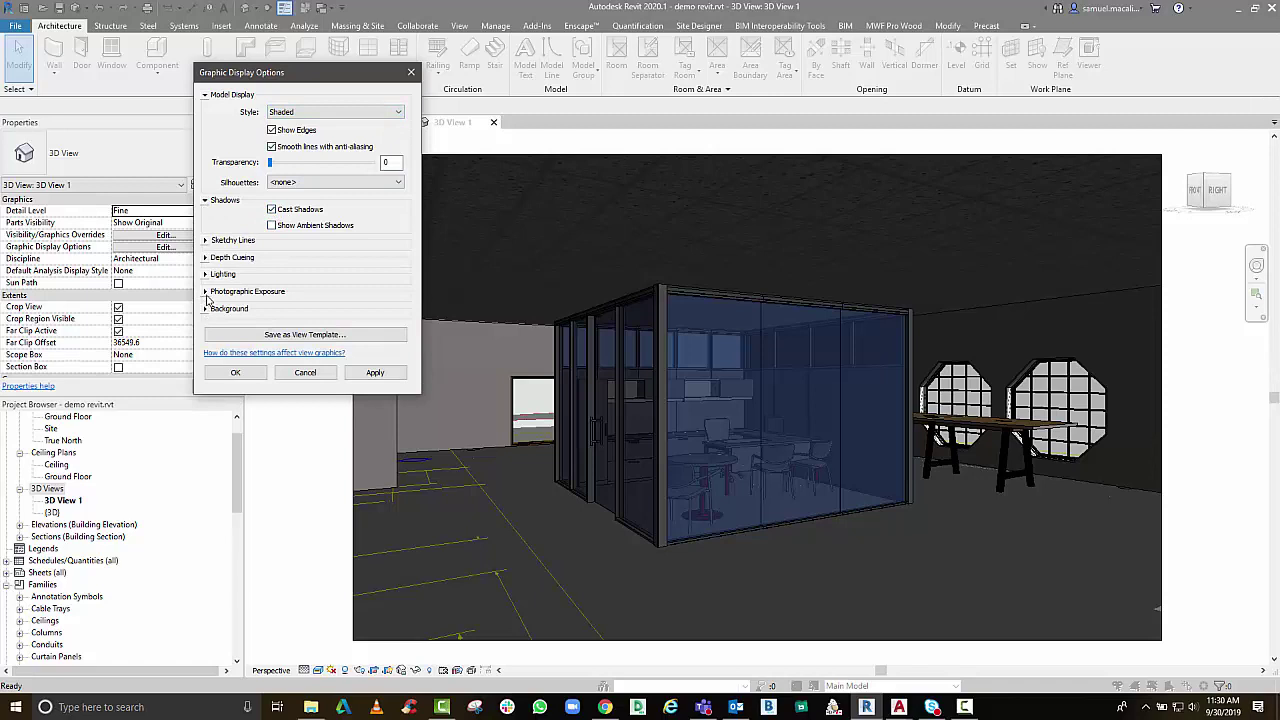
left_click(206, 292)
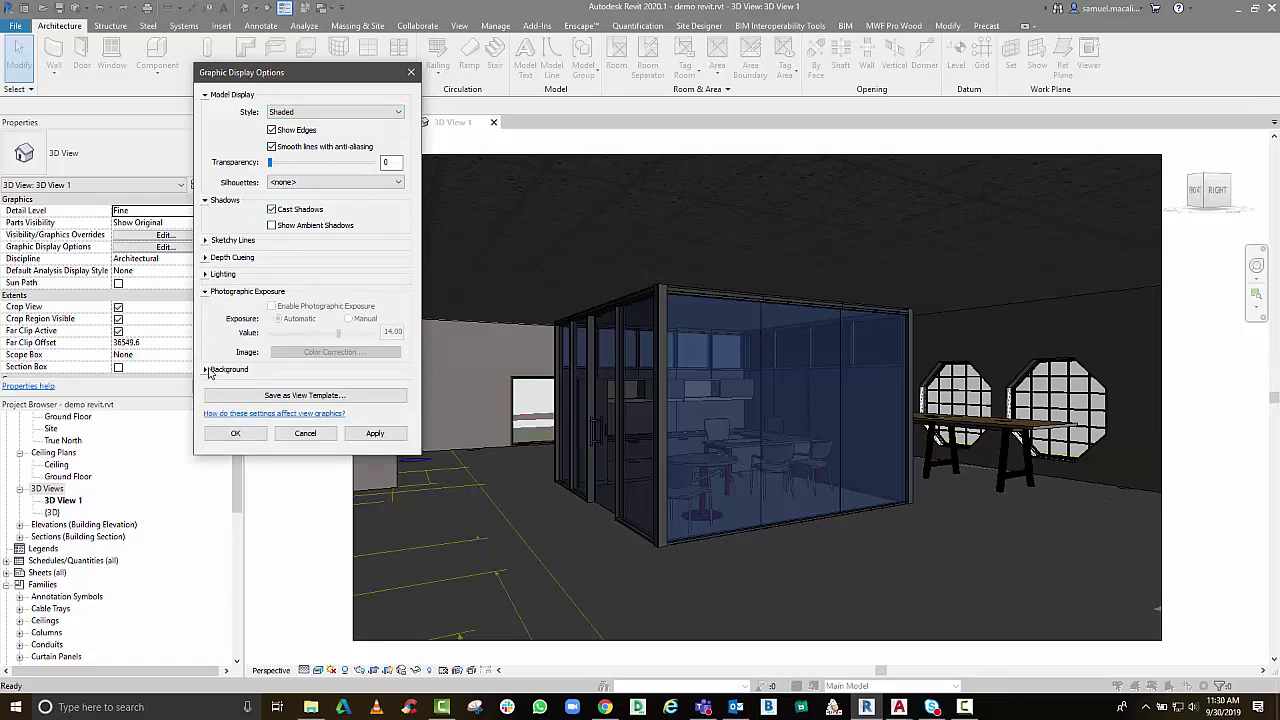
left_click(207, 370)
left_click(207, 274)
Set lighting to Sun 50, Ambient Light 40 and Shadows 30, then apply and close
left_click_drag(270, 372, 311, 372)
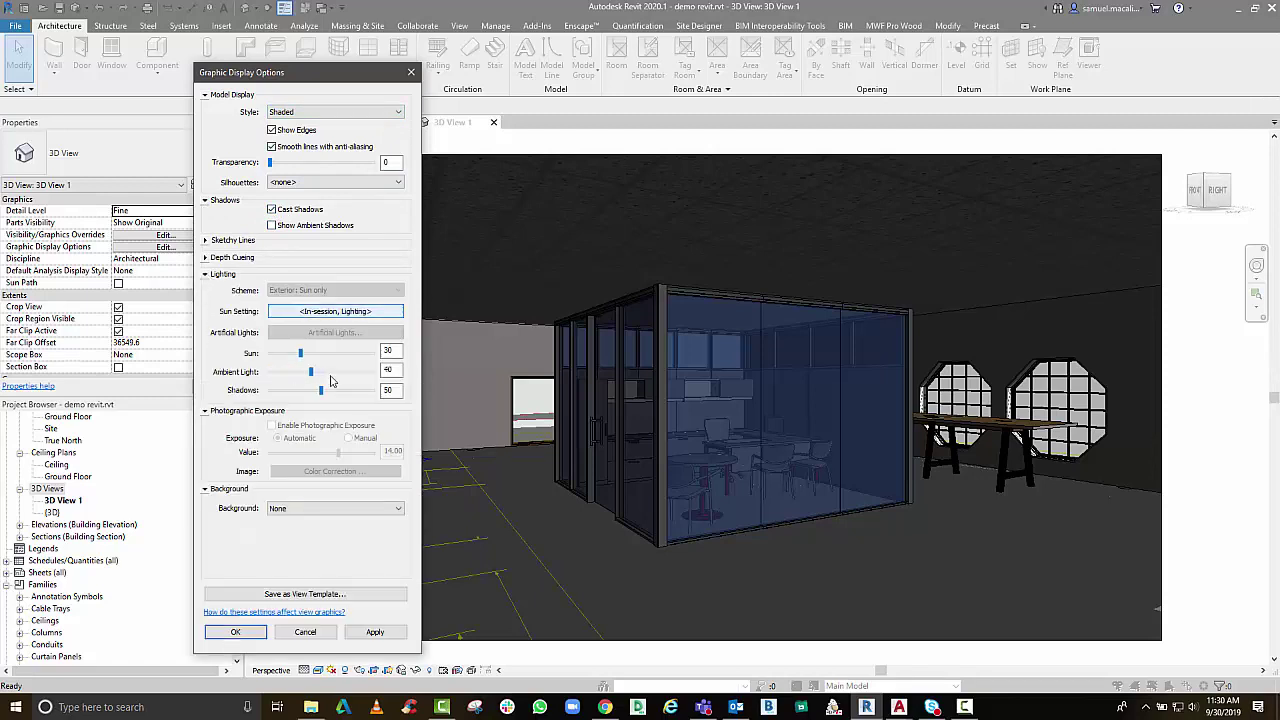
left_click(372, 632)
left_click(289, 390)
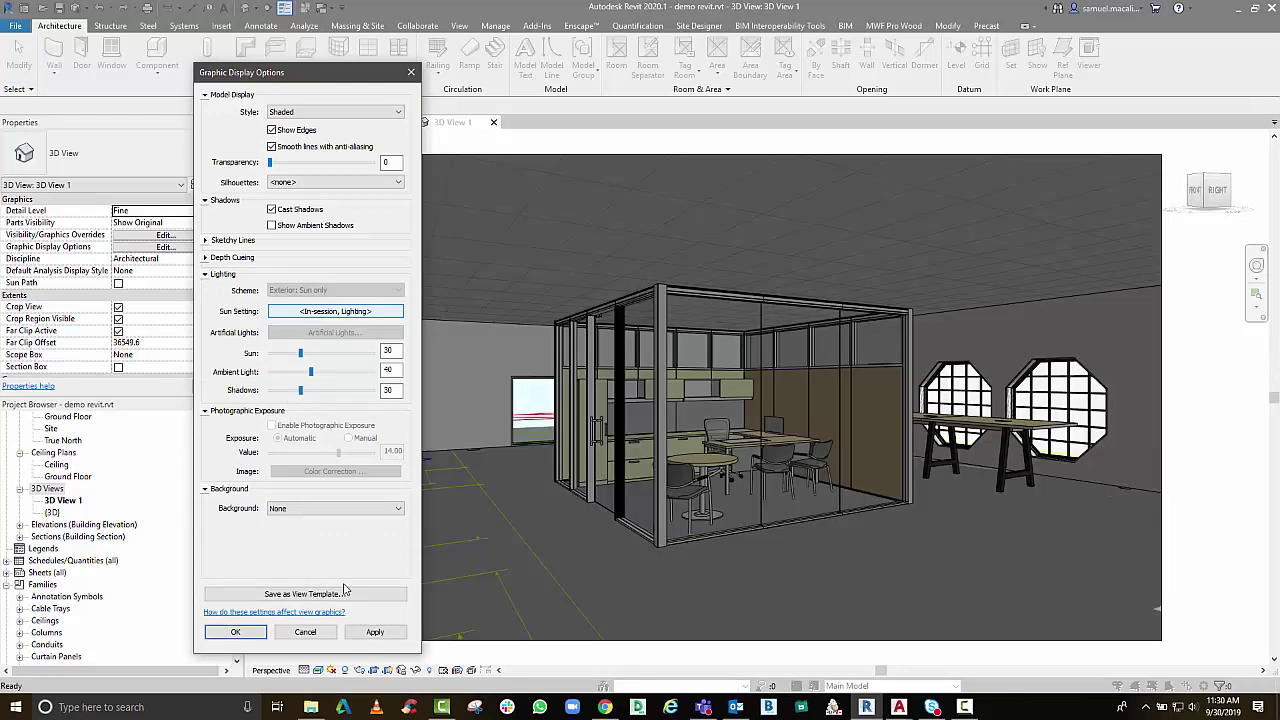
left_click(362, 634)
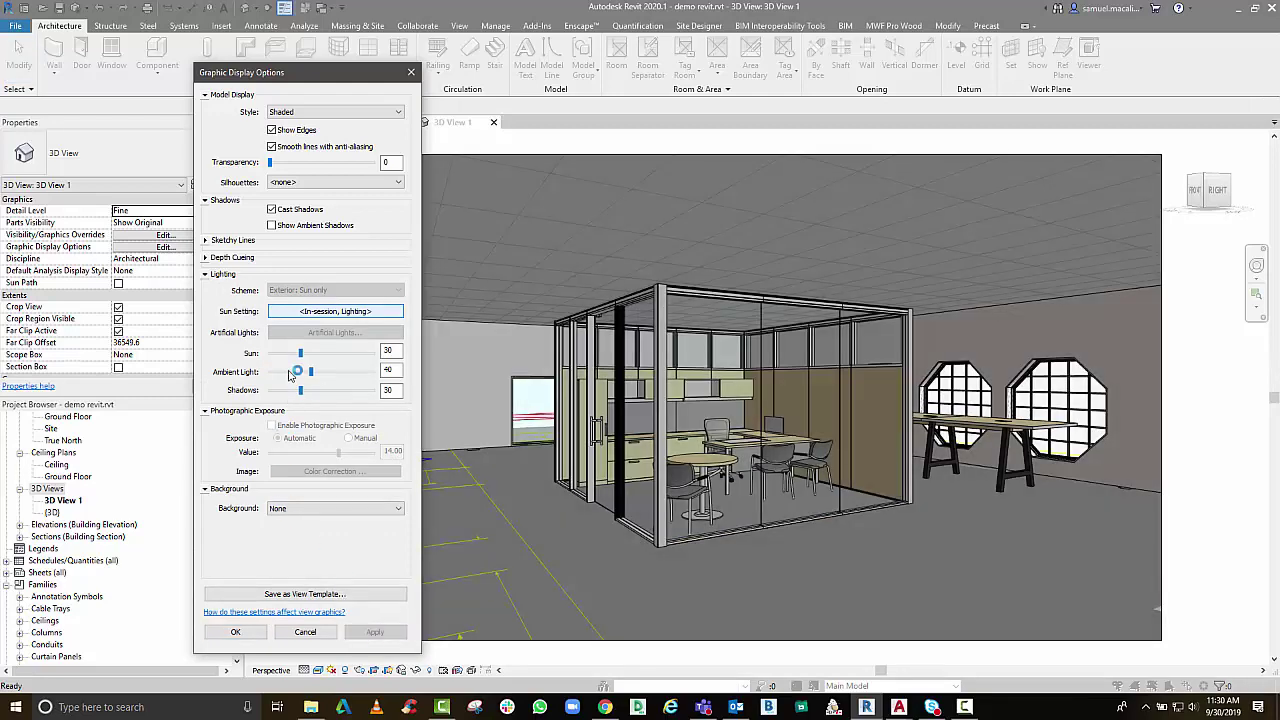
left_click(340, 353)
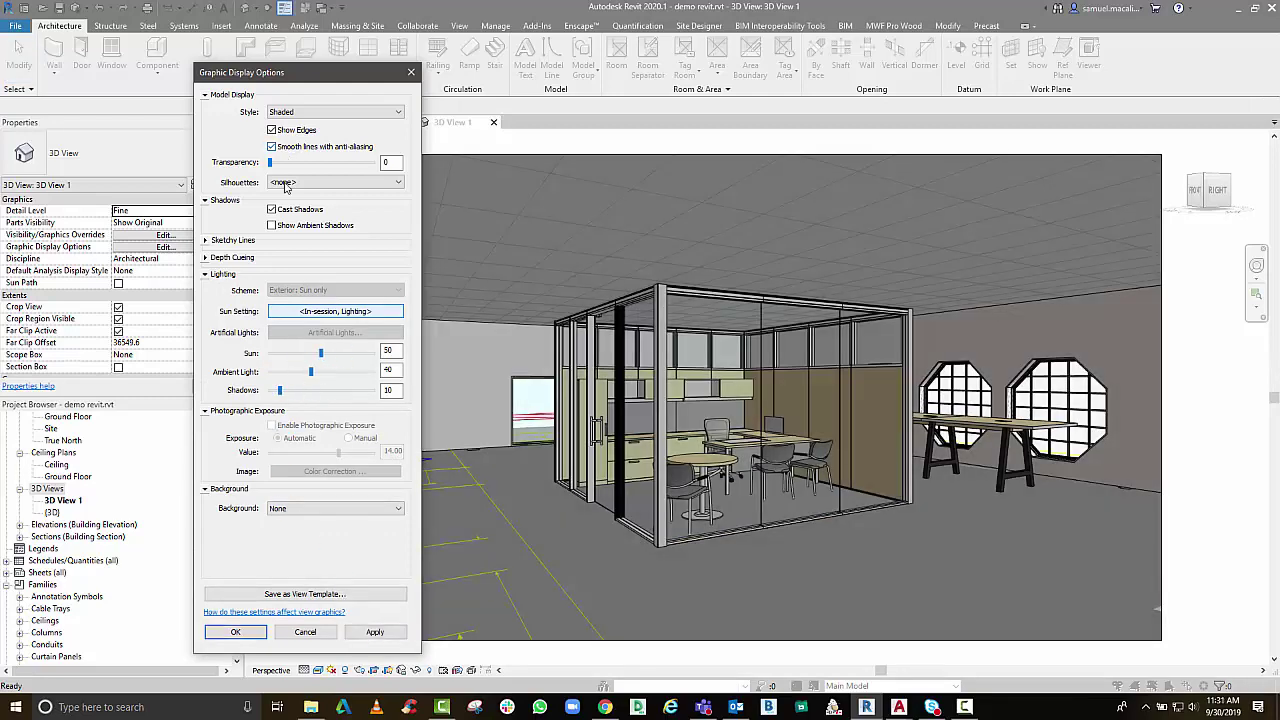
left_click(374, 632)
left_click(236, 632)
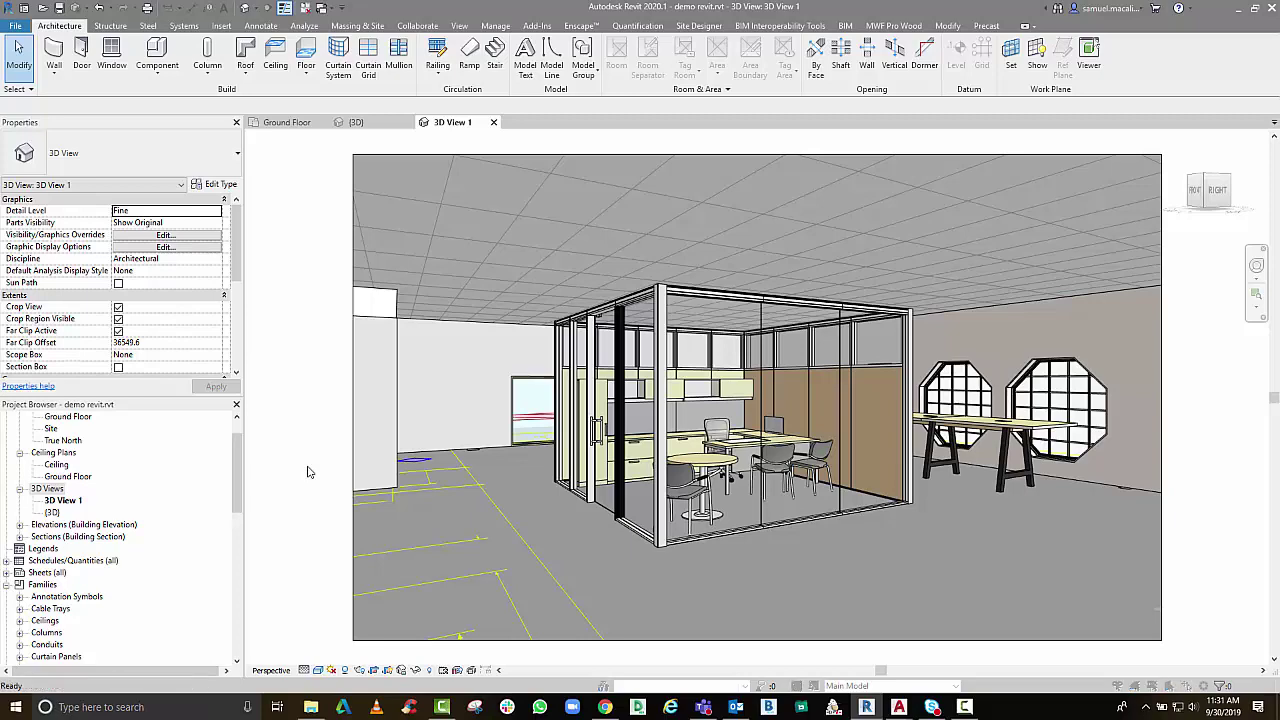
Hide the imported AutoCAD drawing in 3D View 1 through Visibility/Graphics (VG)
key("v")
key("g")
left_click(346, 35)
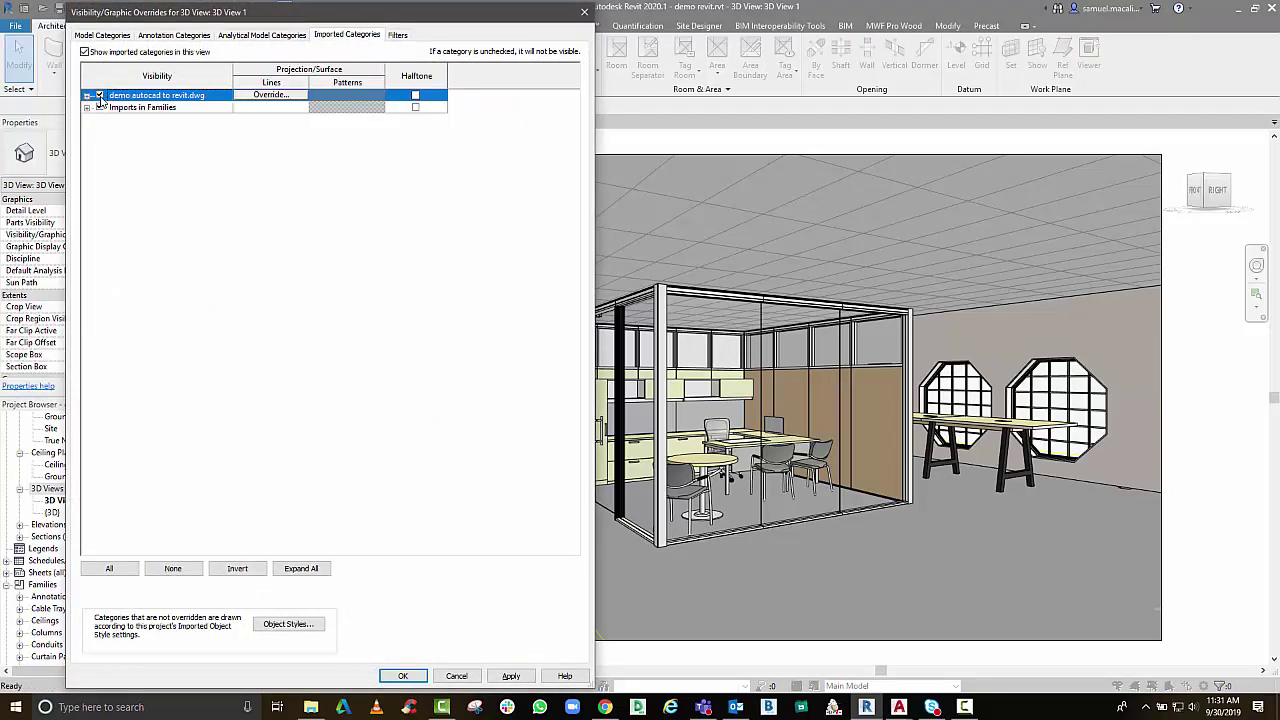
left_click(510, 676)
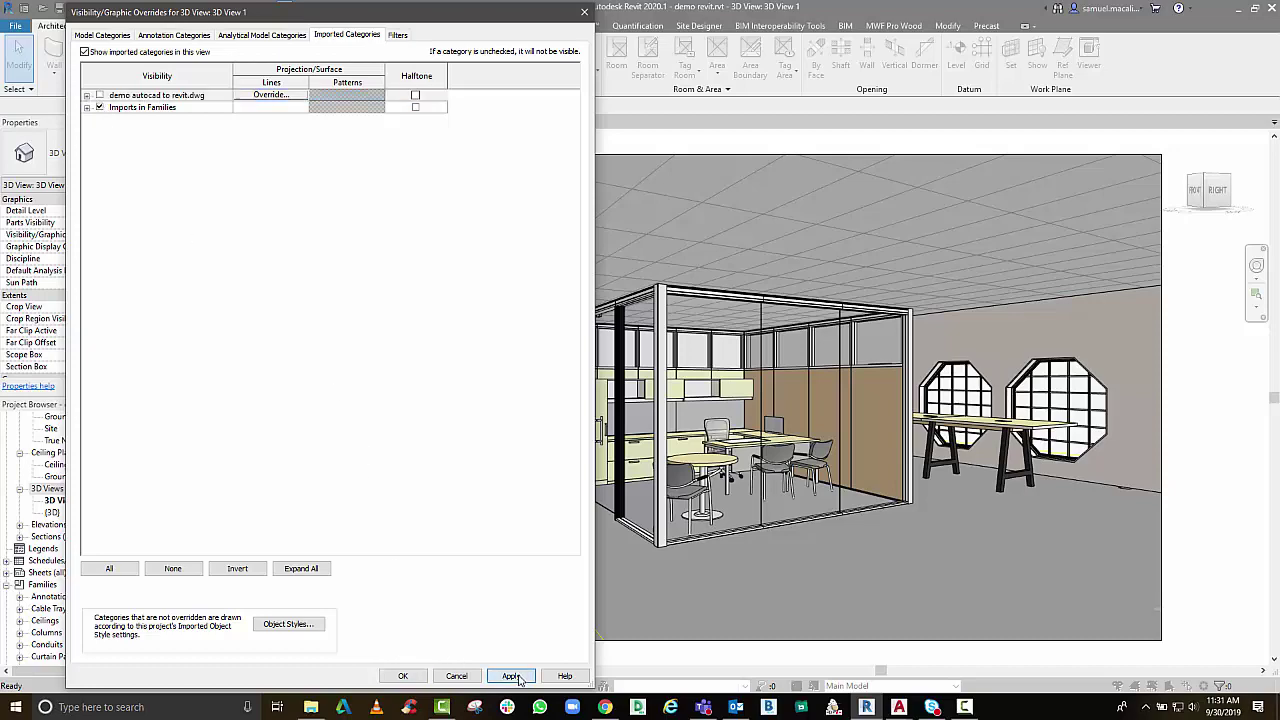
left_click(403, 676)
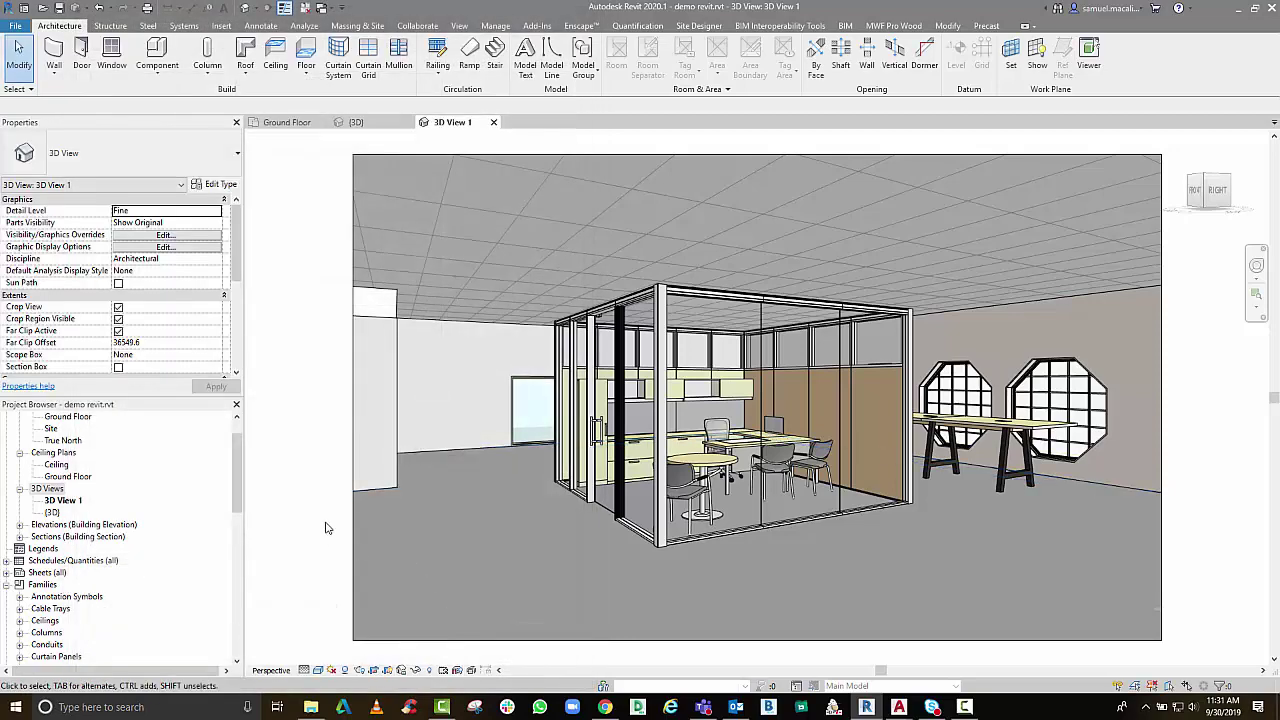
Make the remaining wall chain's top Unconnected at 4000 height
left_click(372, 387)
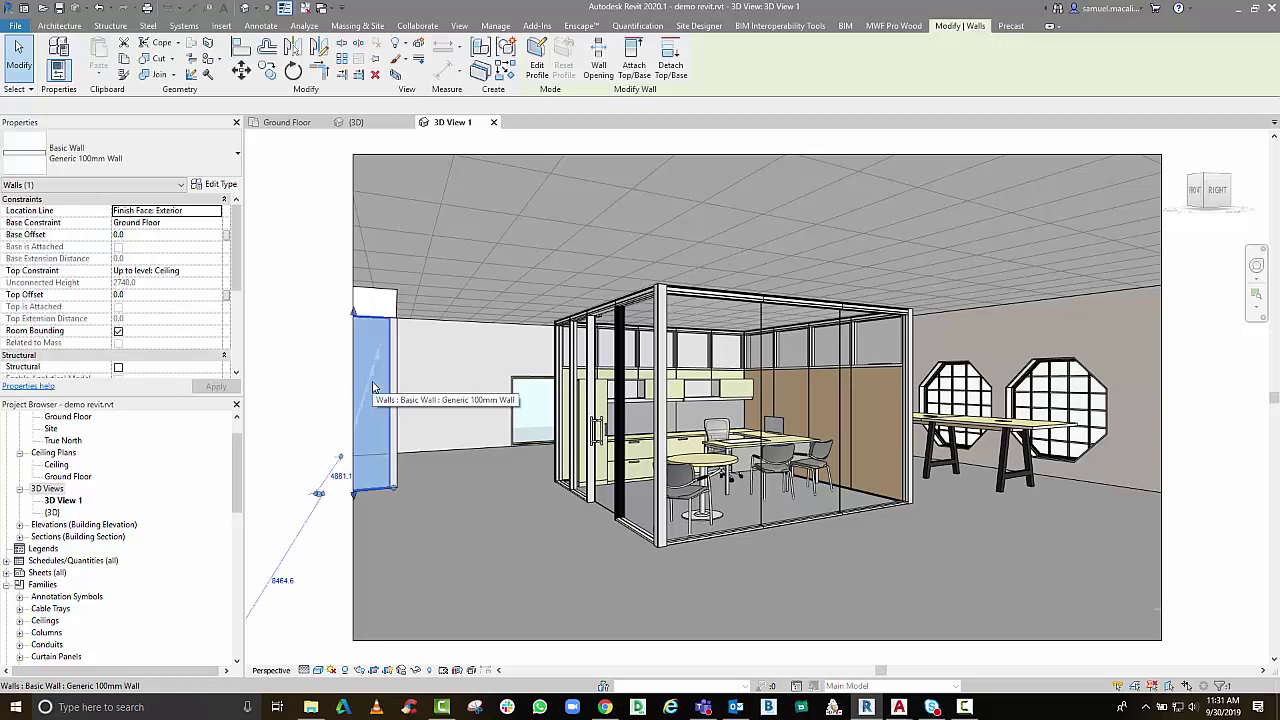
key("Escape")
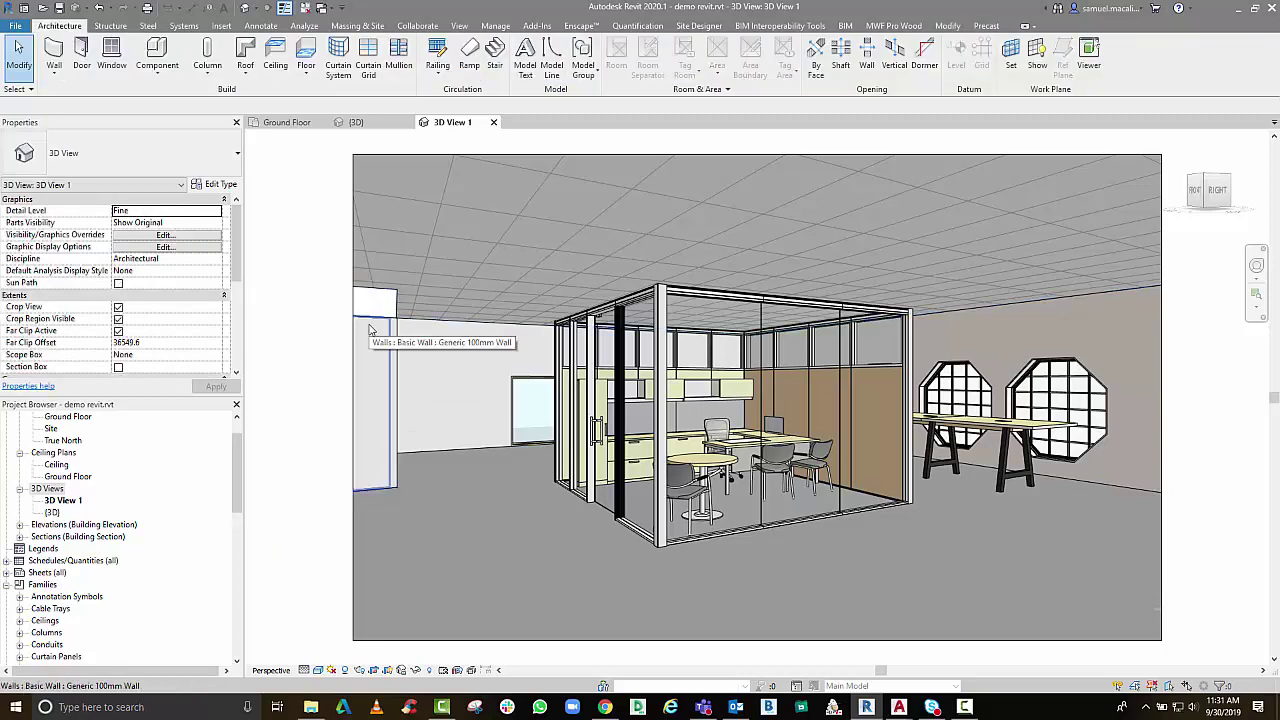
key("Tab")
left_click(369, 328)
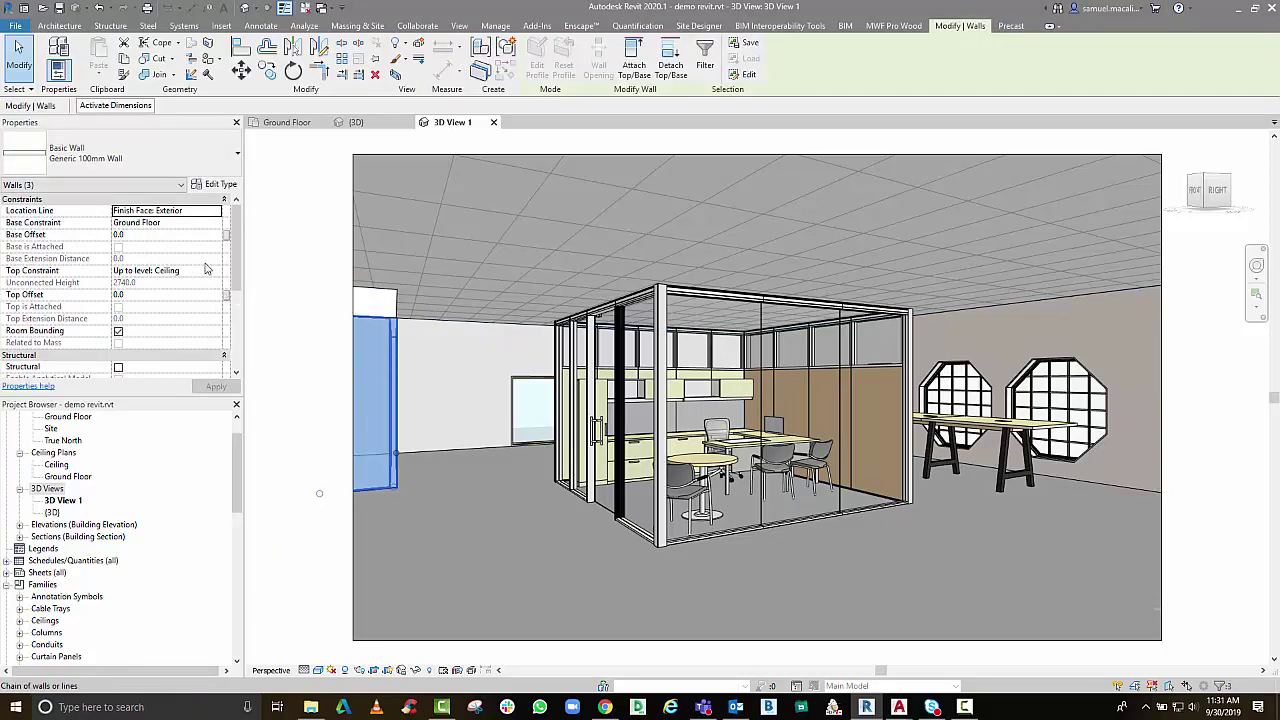
left_click(215, 271)
left_click(160, 283)
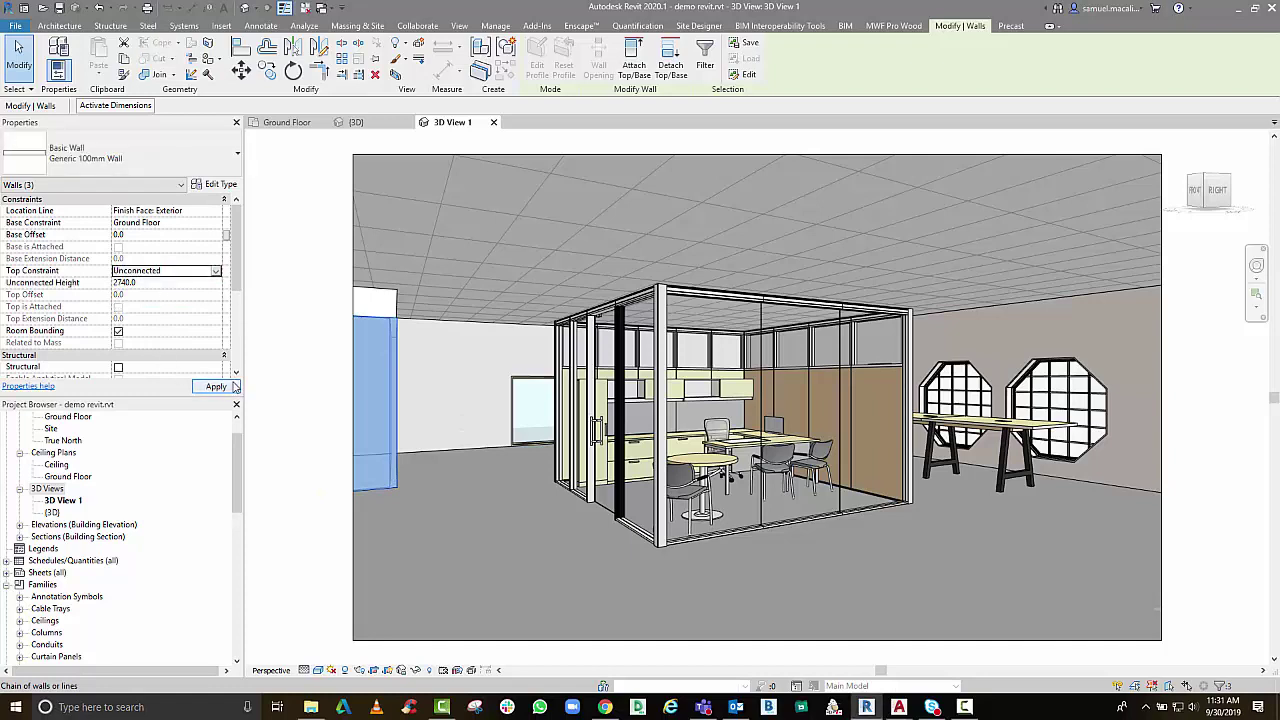
left_click(197, 286)
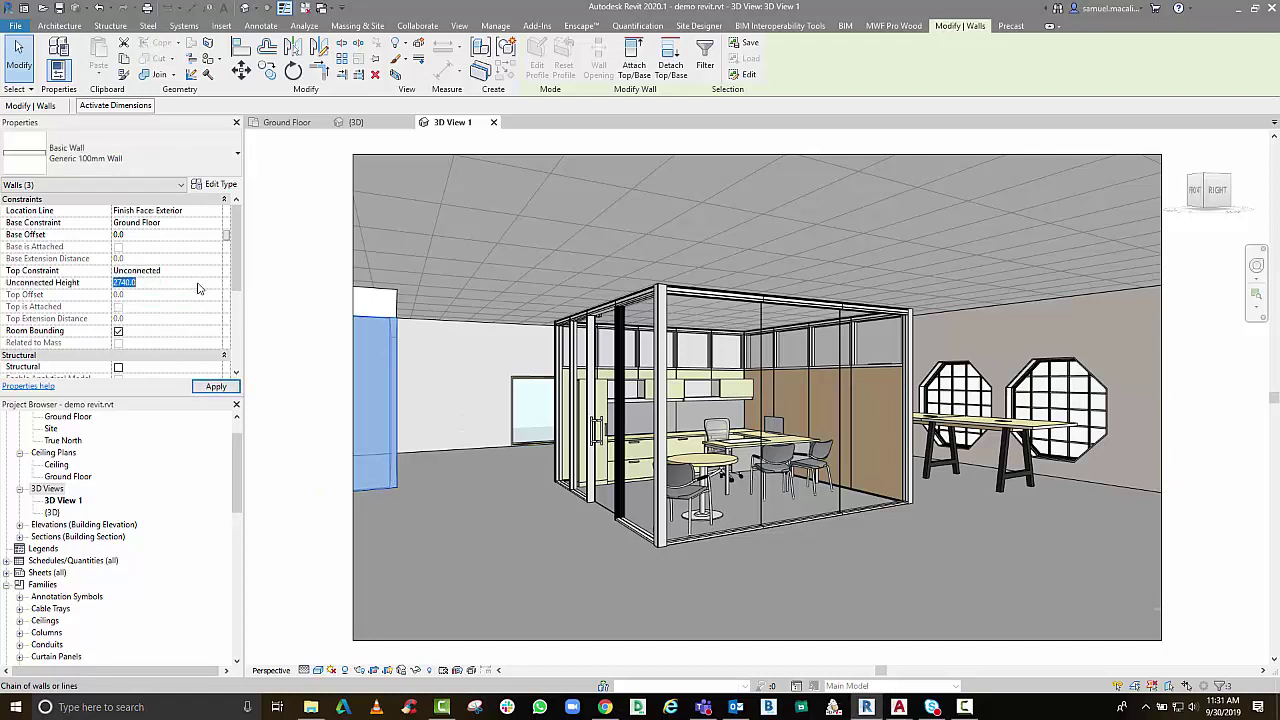
type("4")
left_click(216, 386)
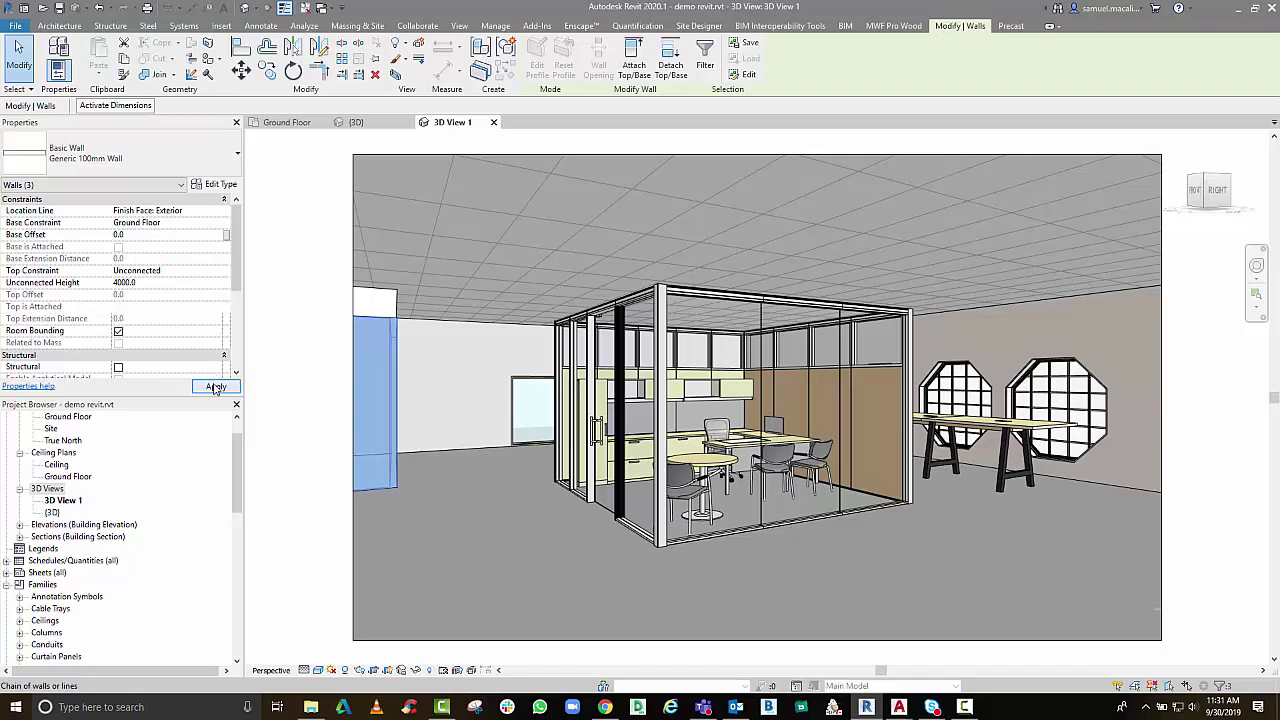
left_click(311, 376)
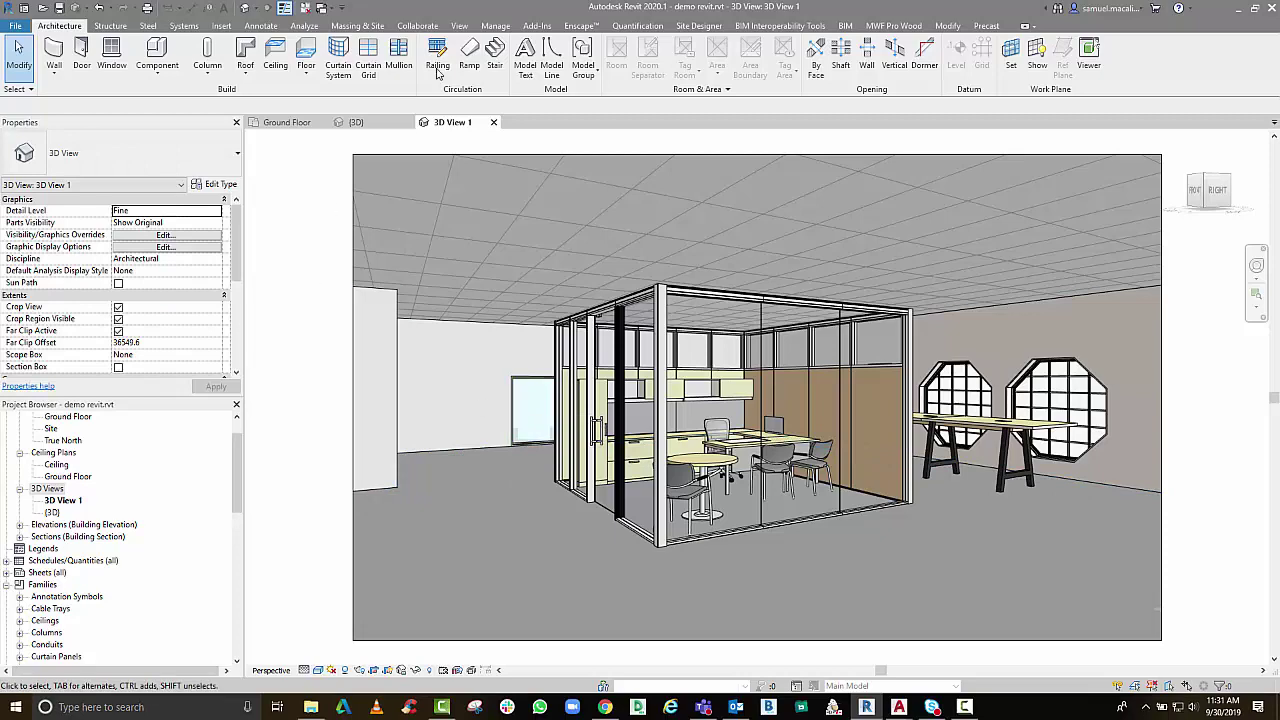
Render 3D View 1 at Draft quality with Exterior: Sun only lighting and a Few Clouds sky
left_click(458, 26)
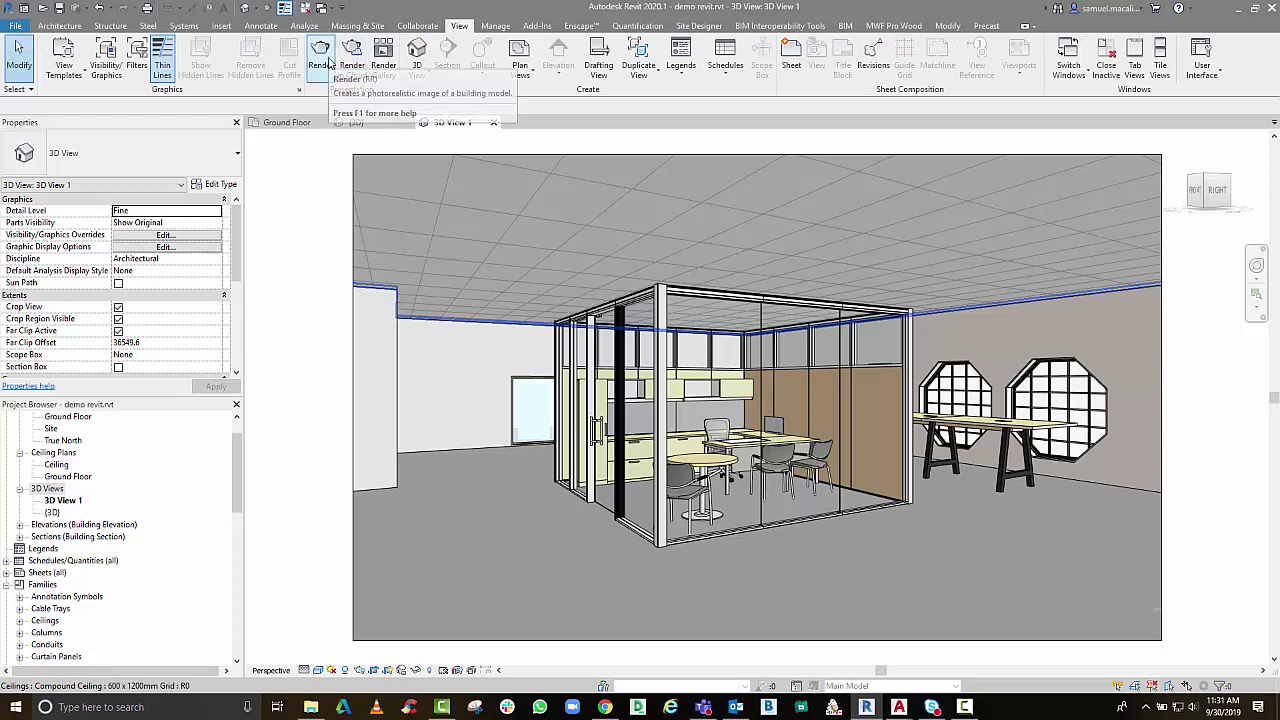
left_click(322, 60)
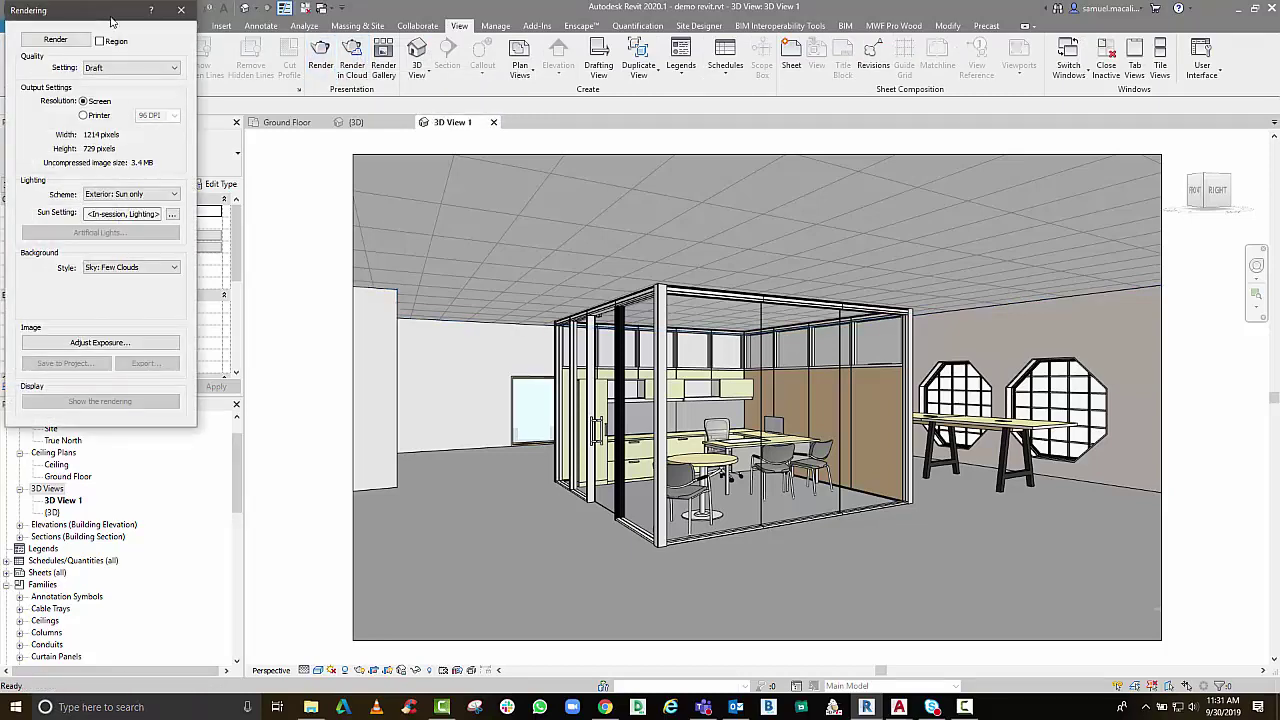
left_click_drag(112, 20, 274, 102)
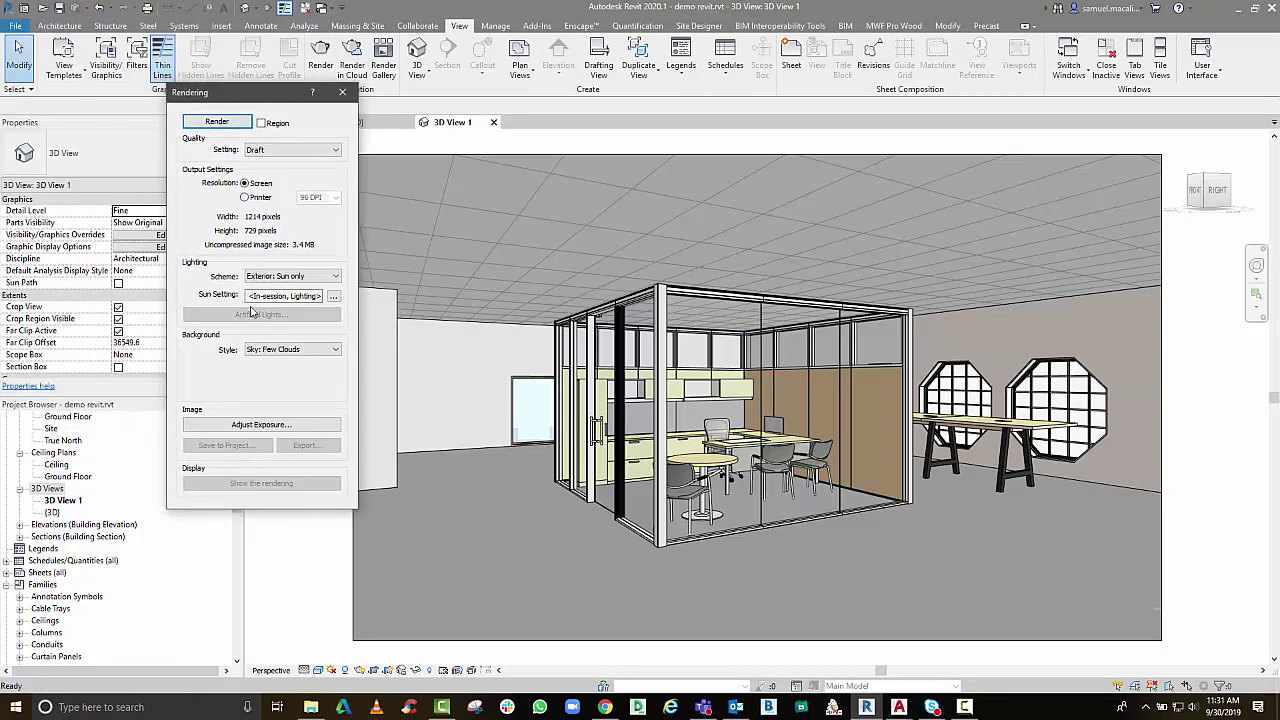
left_click(223, 124)
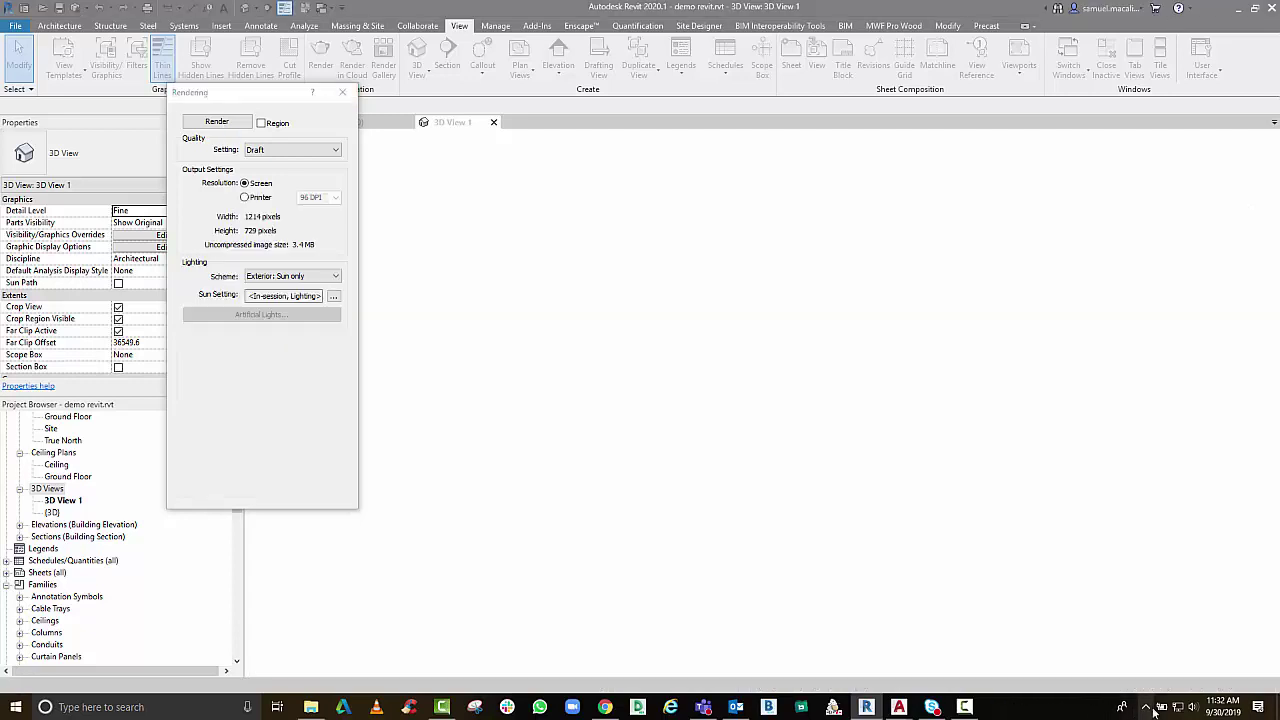
left_click(1145, 707)
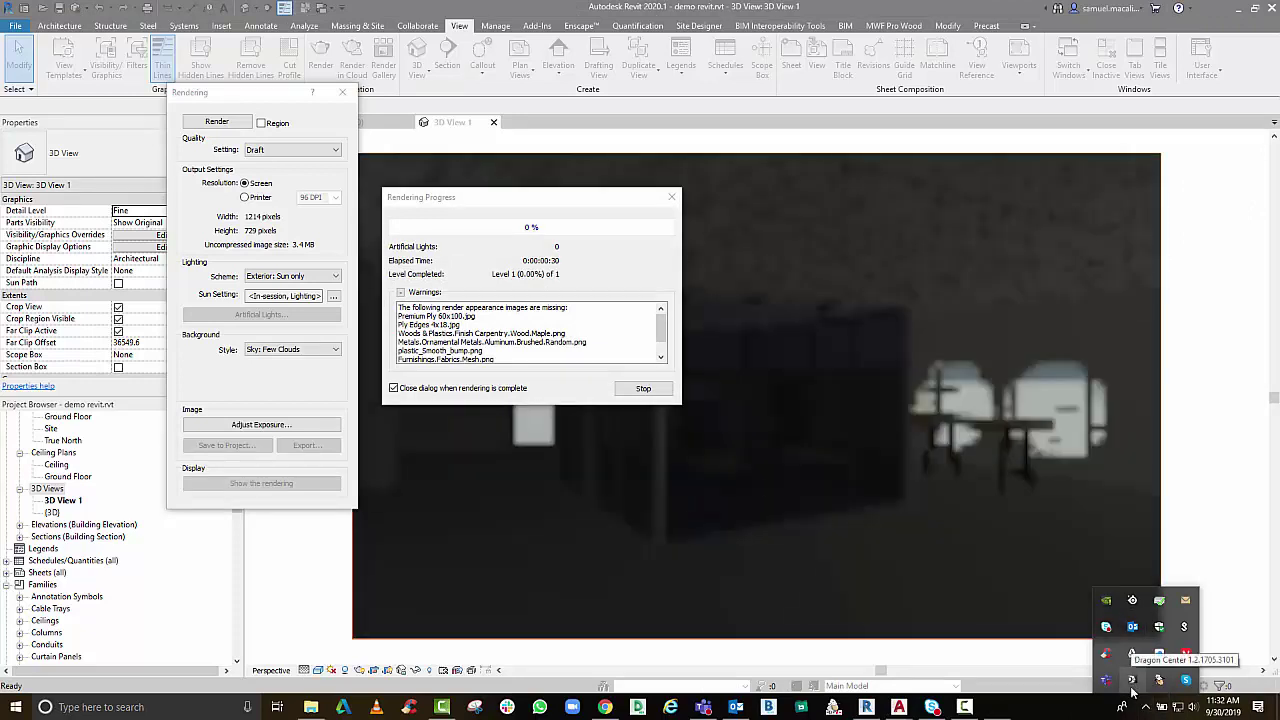
In Dragon Center's System Tuner, switch the SM profile's fan speed to Cooler Boost
left_click(1131, 683)
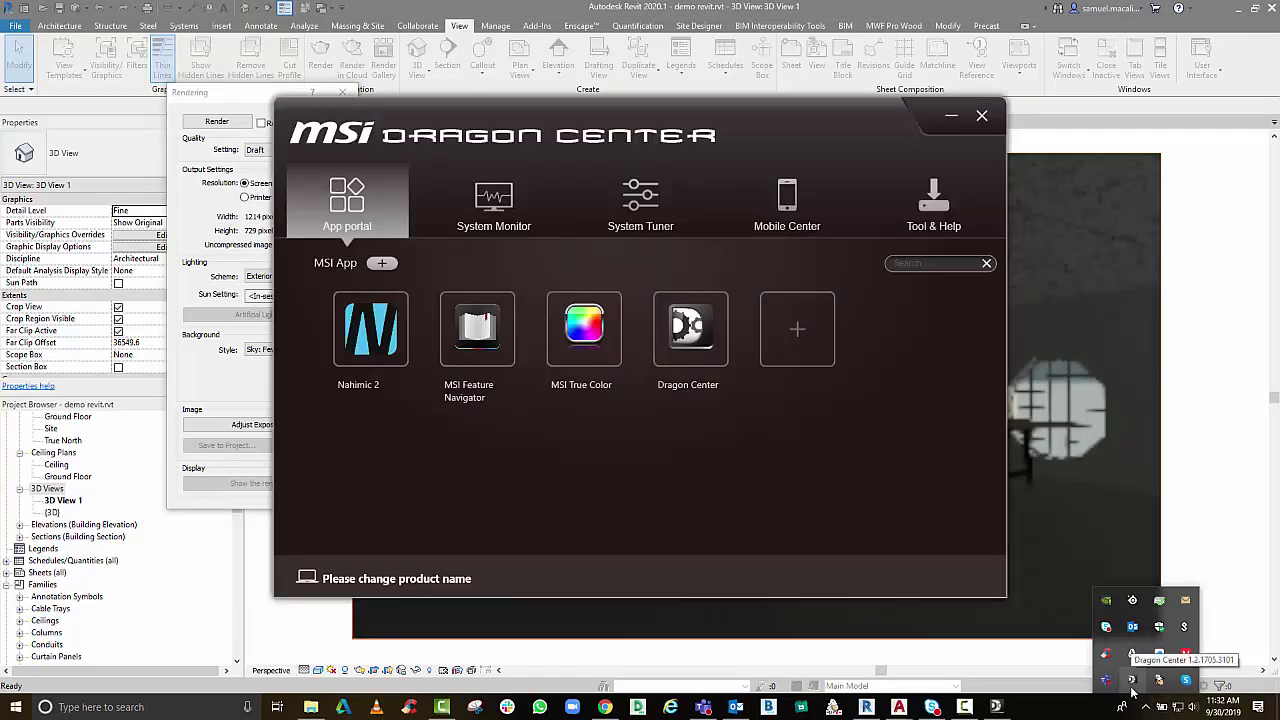
left_click(640, 200)
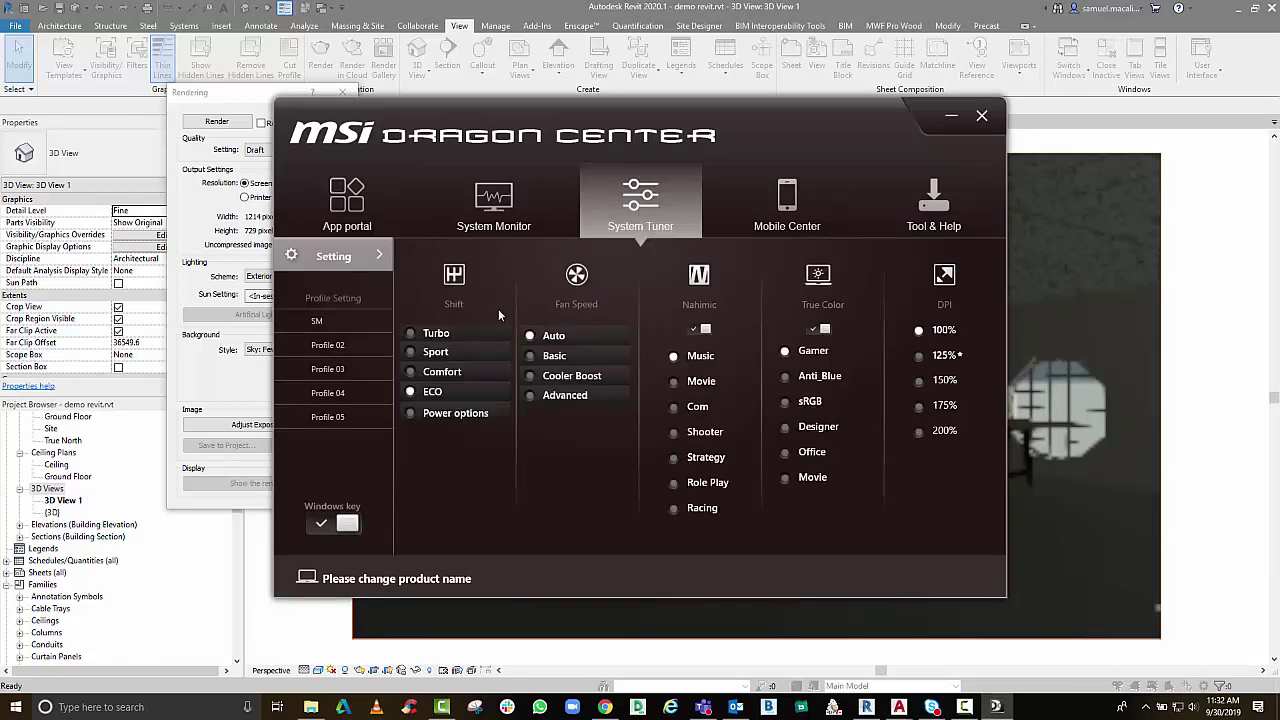
left_click(356, 326)
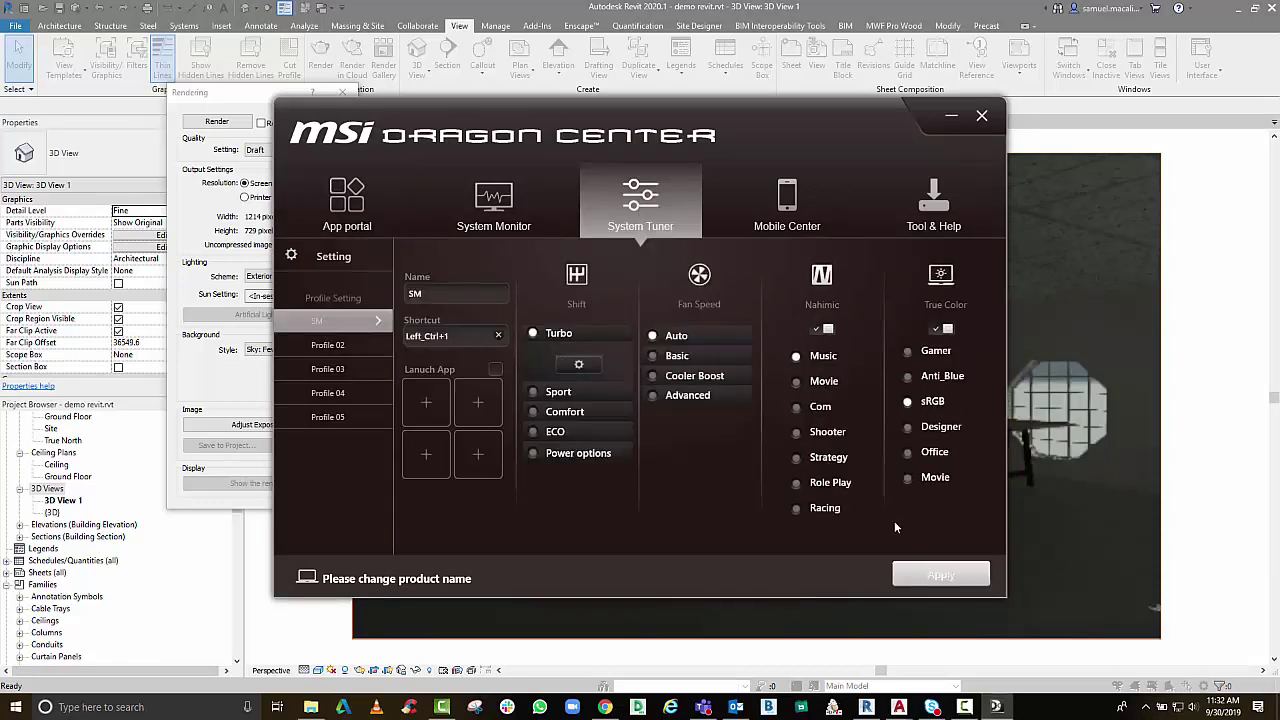
left_click(724, 372)
left_click(740, 396)
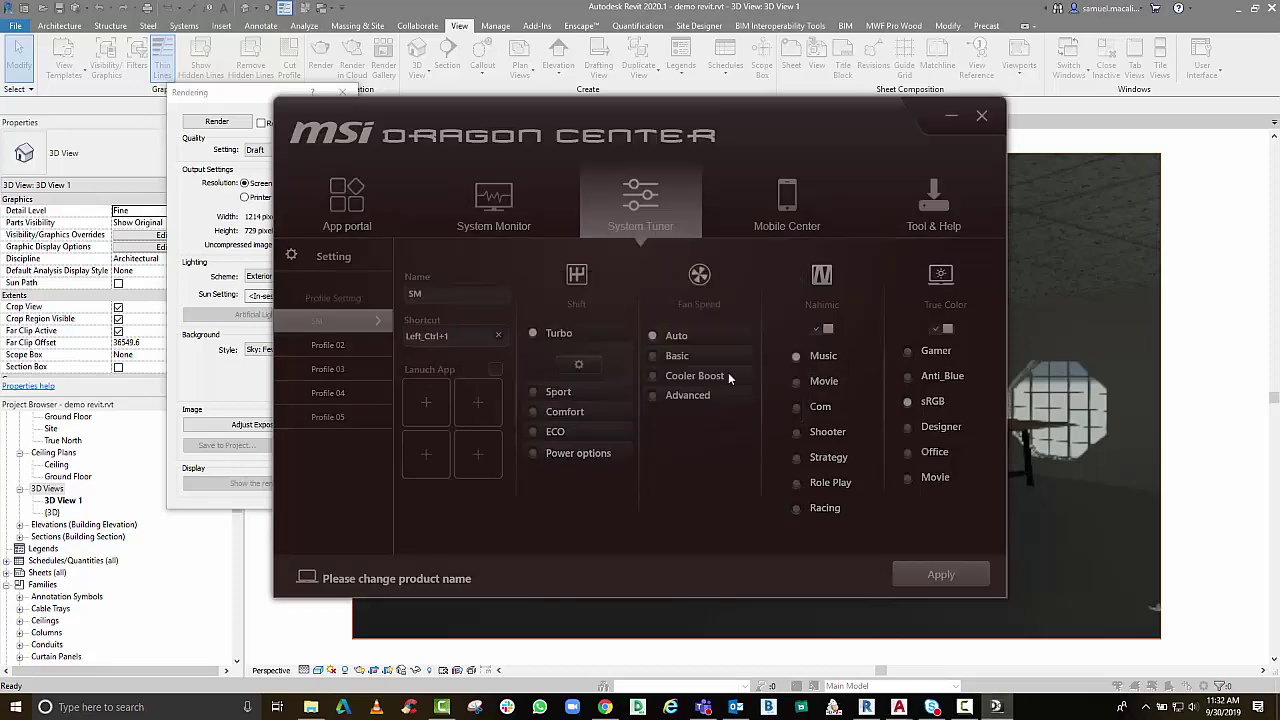
Close Dragon Center and apply an initial render exposure value of 8 in Exposure Control
left_click(981, 117)
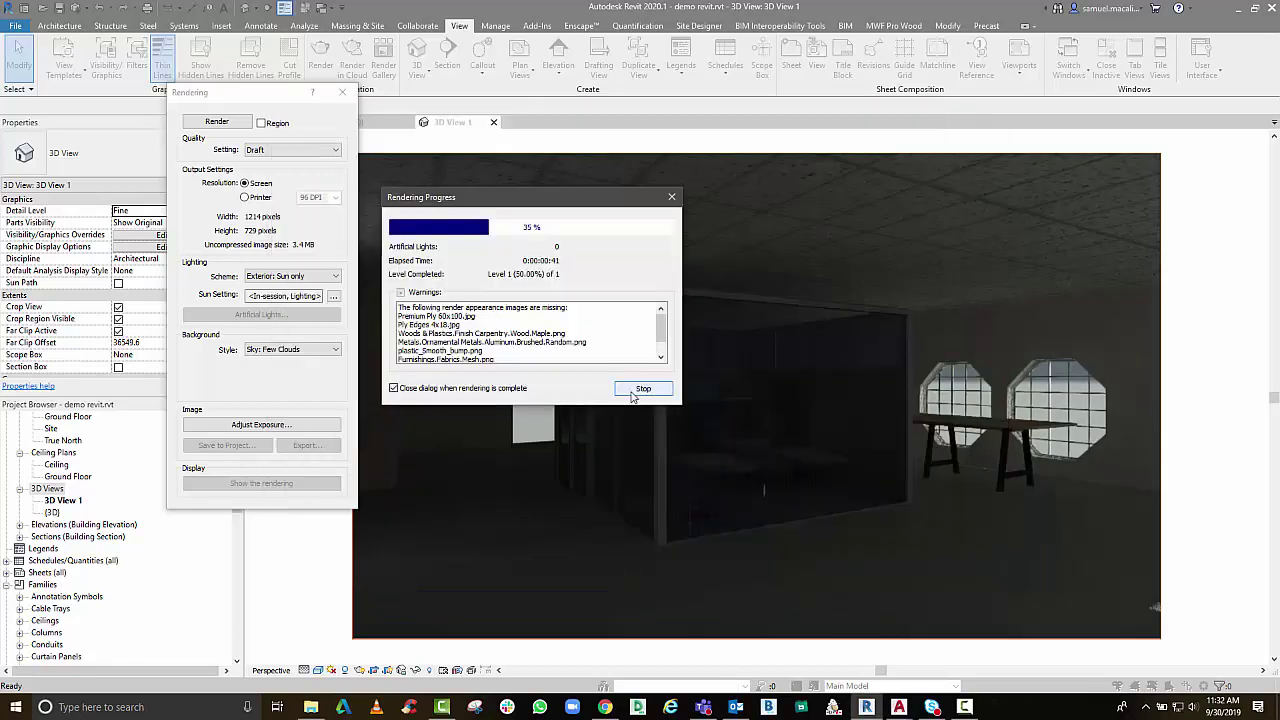
left_click_drag(588, 201, 256, 369)
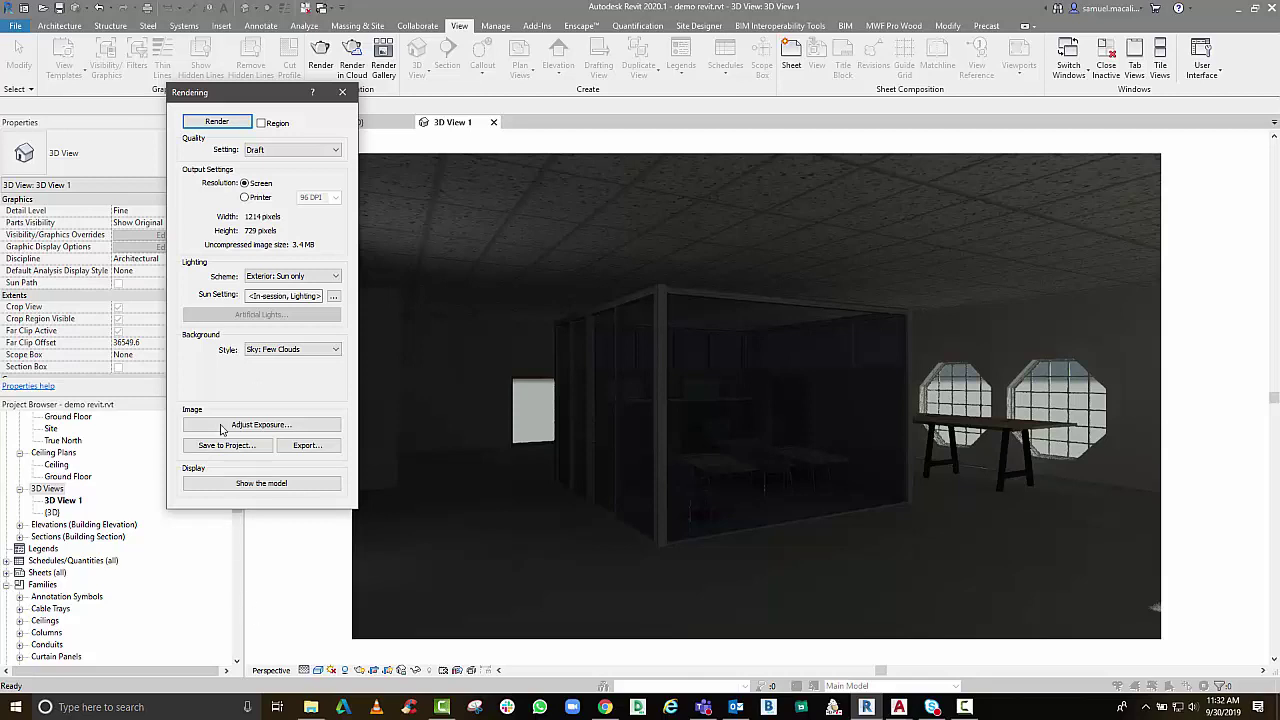
left_click(274, 430)
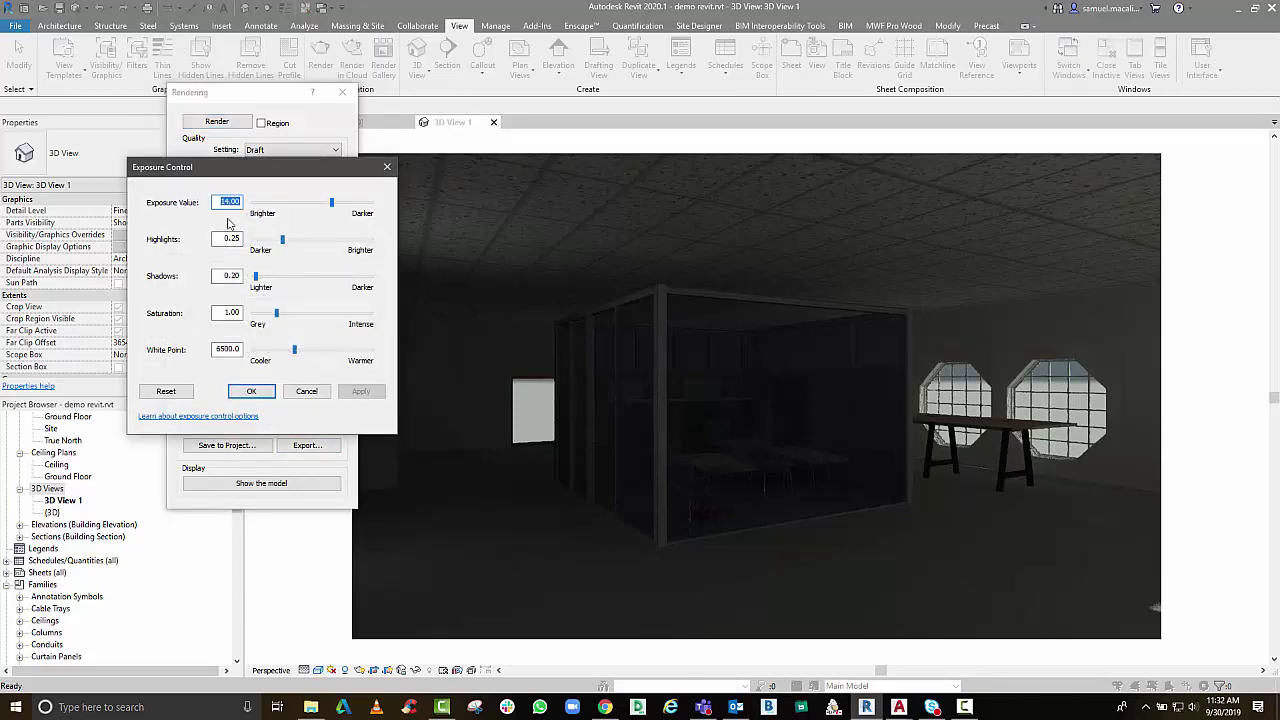
type("8")
left_click(218, 240)
left_click(363, 391)
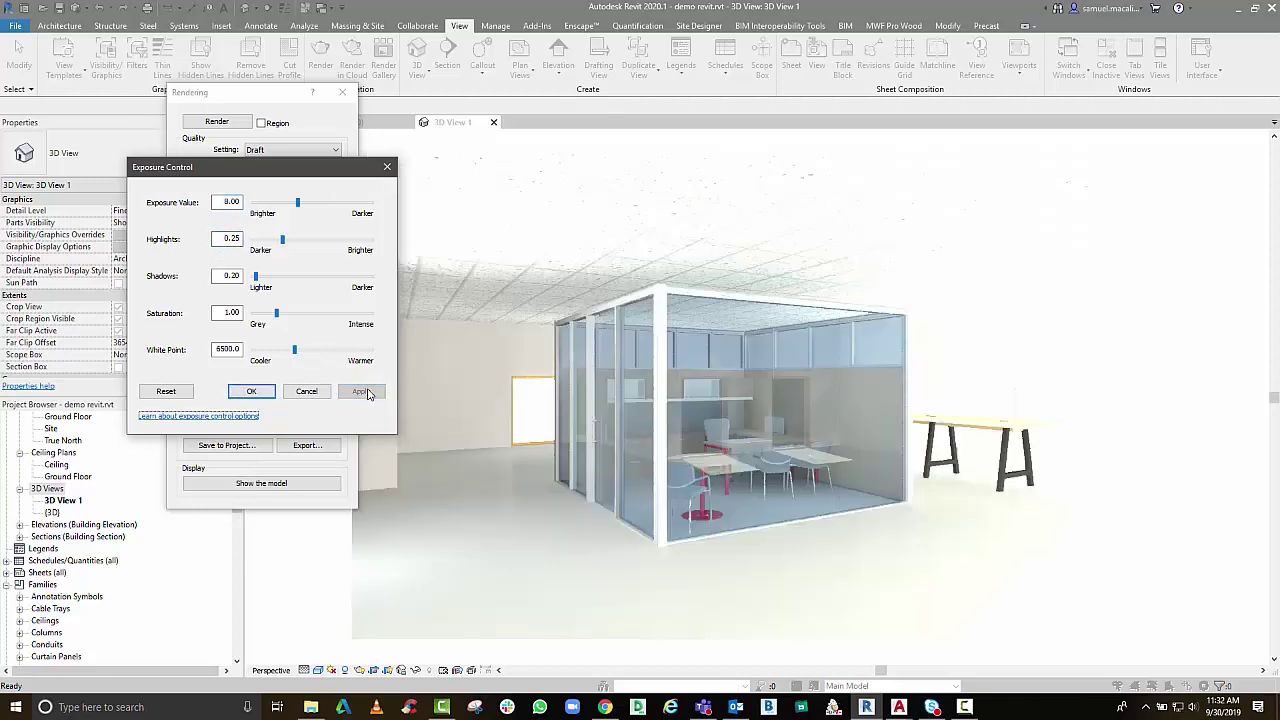
Set exposure value 11, highlights 0.65 and saturation 0.95, then apply and accept
double_click(228, 202)
type("11")
key("Tab")
type(".")
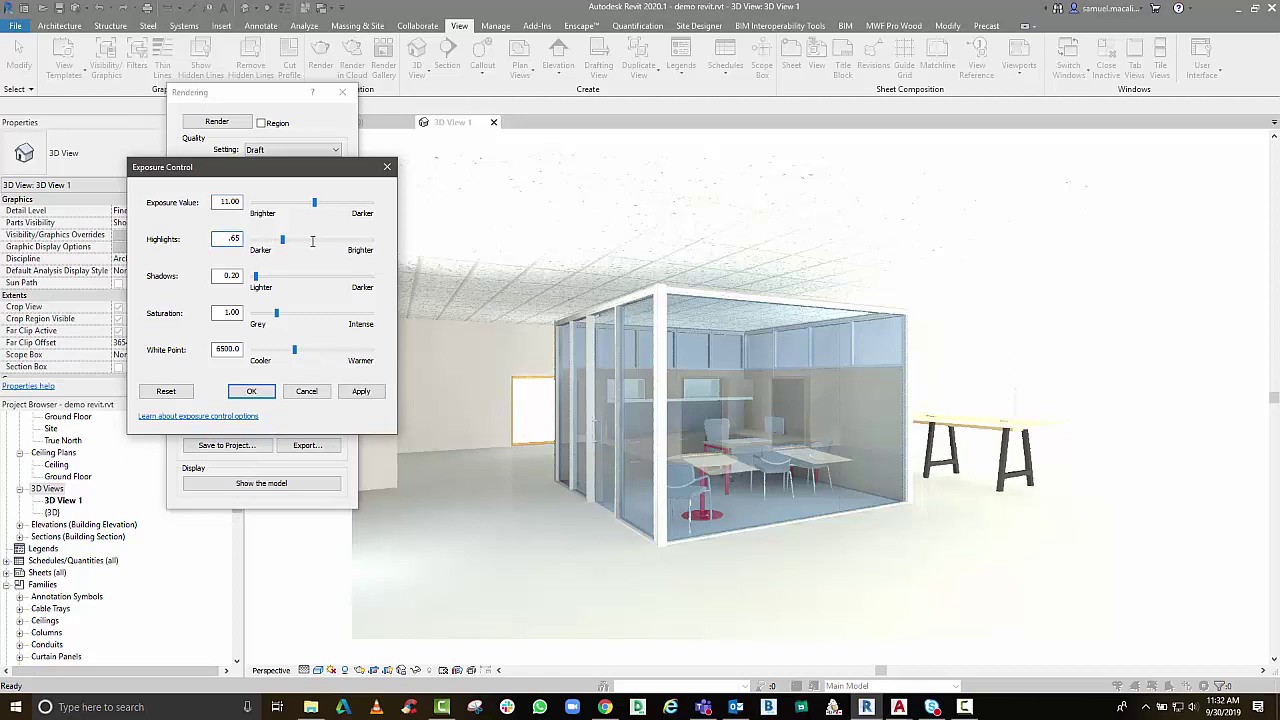
left_click(222, 312)
type(".95")
left_click(355, 392)
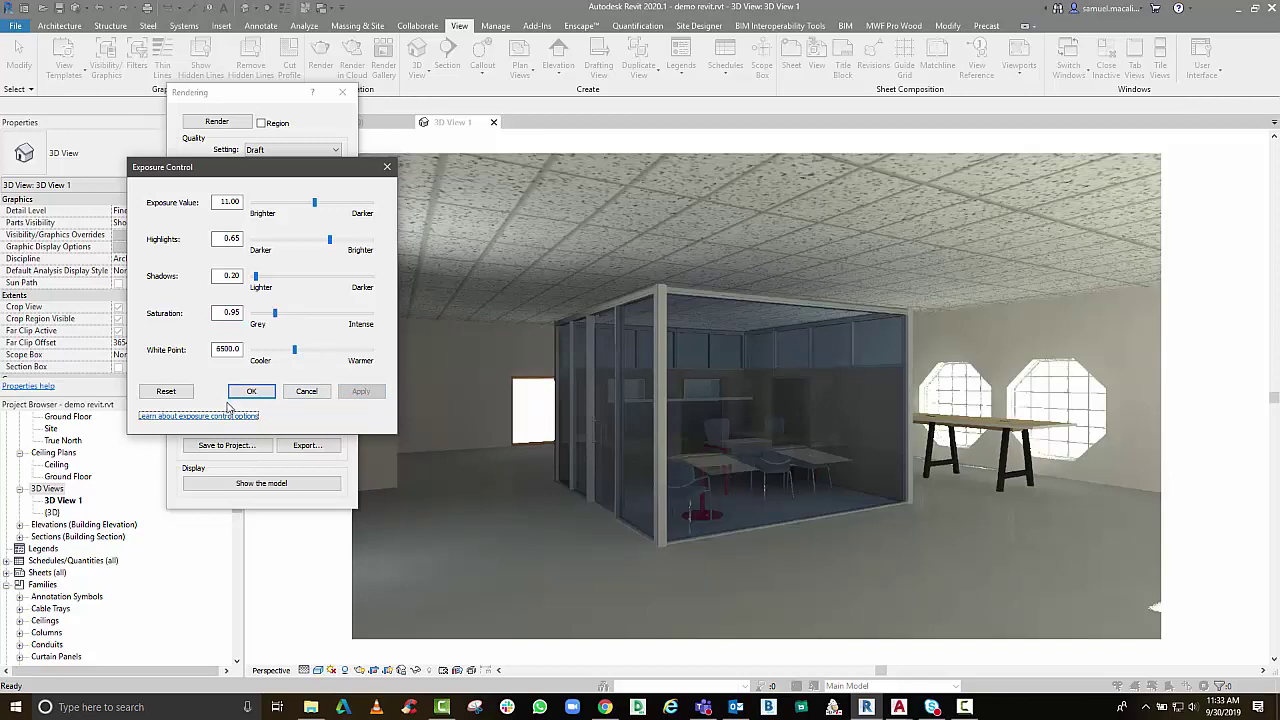
left_click(251, 391)
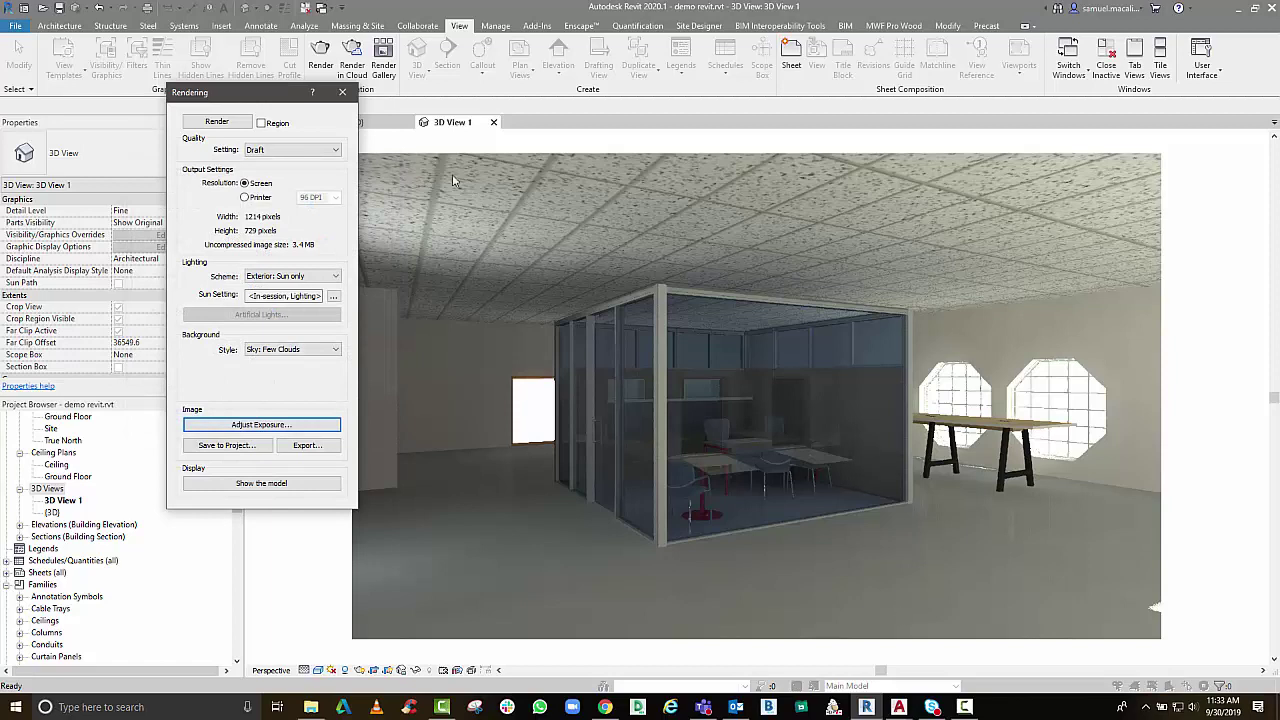
Change rendering quality to High and close the Rendering dialog
left_click(302, 151)
left_click(290, 187)
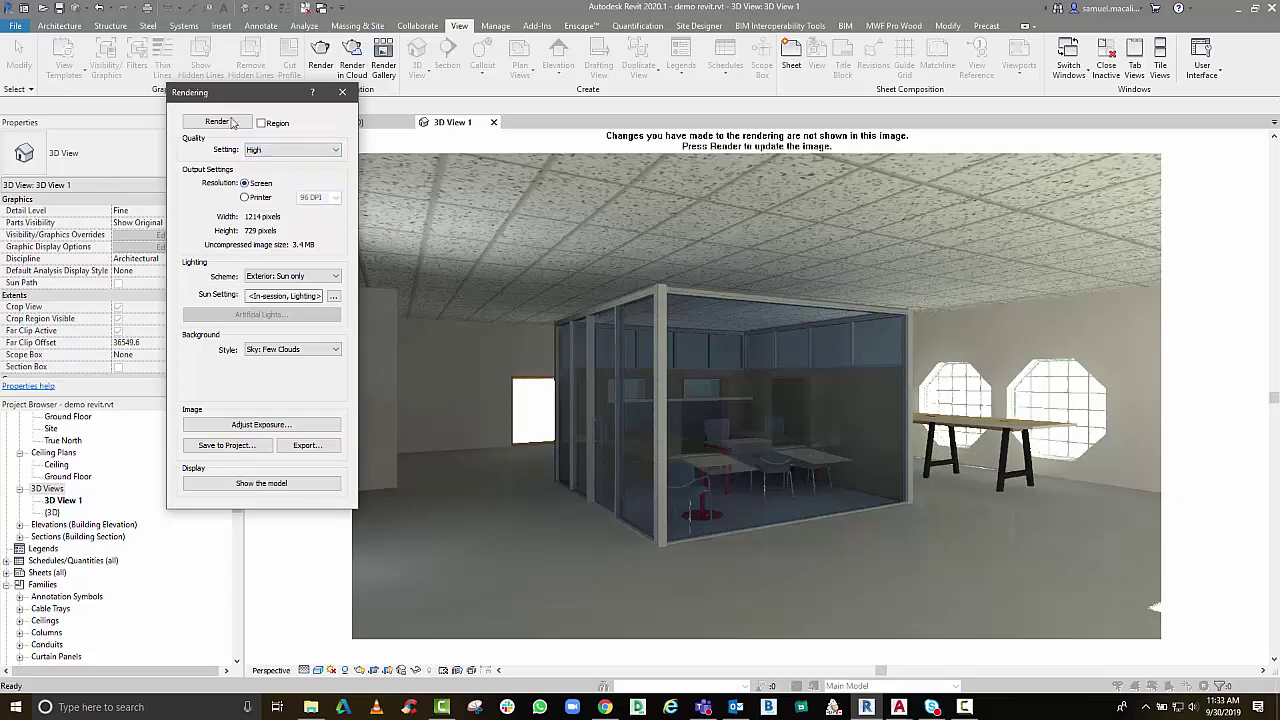
left_click(341, 94)
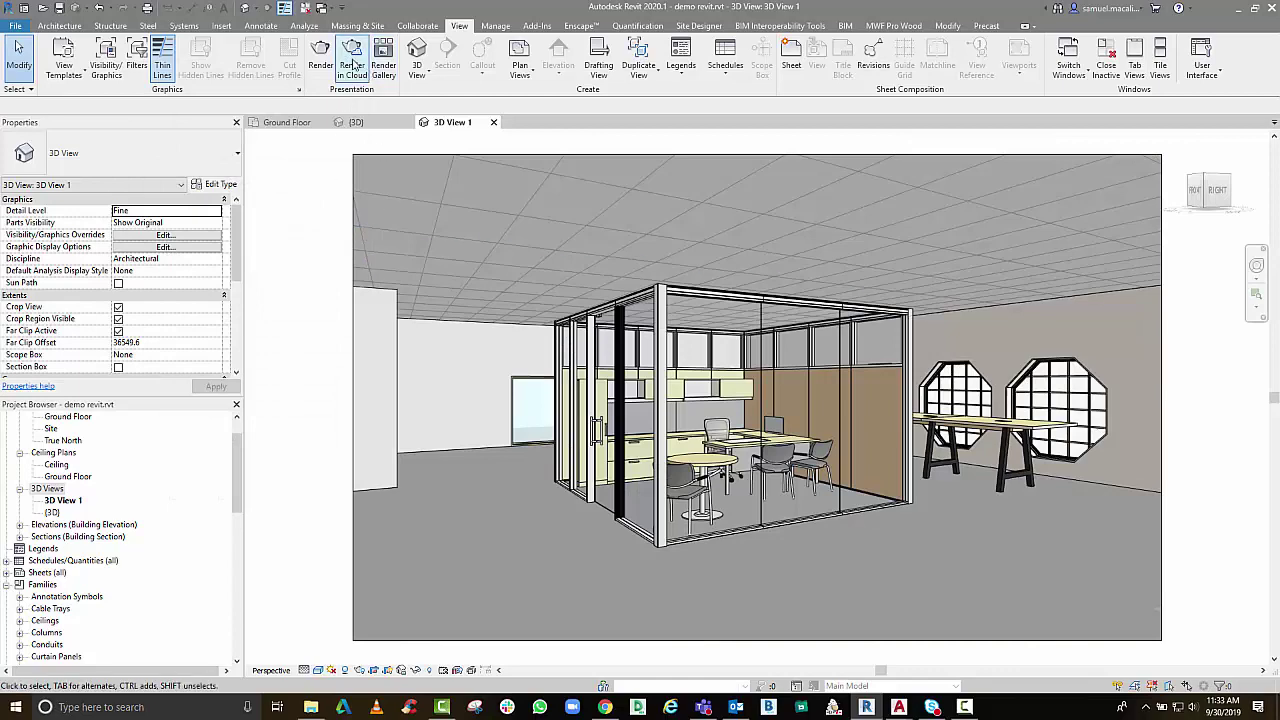
Send 3D View 1 to Render in Cloud with an e-mail notice, continuing the upload in the background
left_click(353, 66)
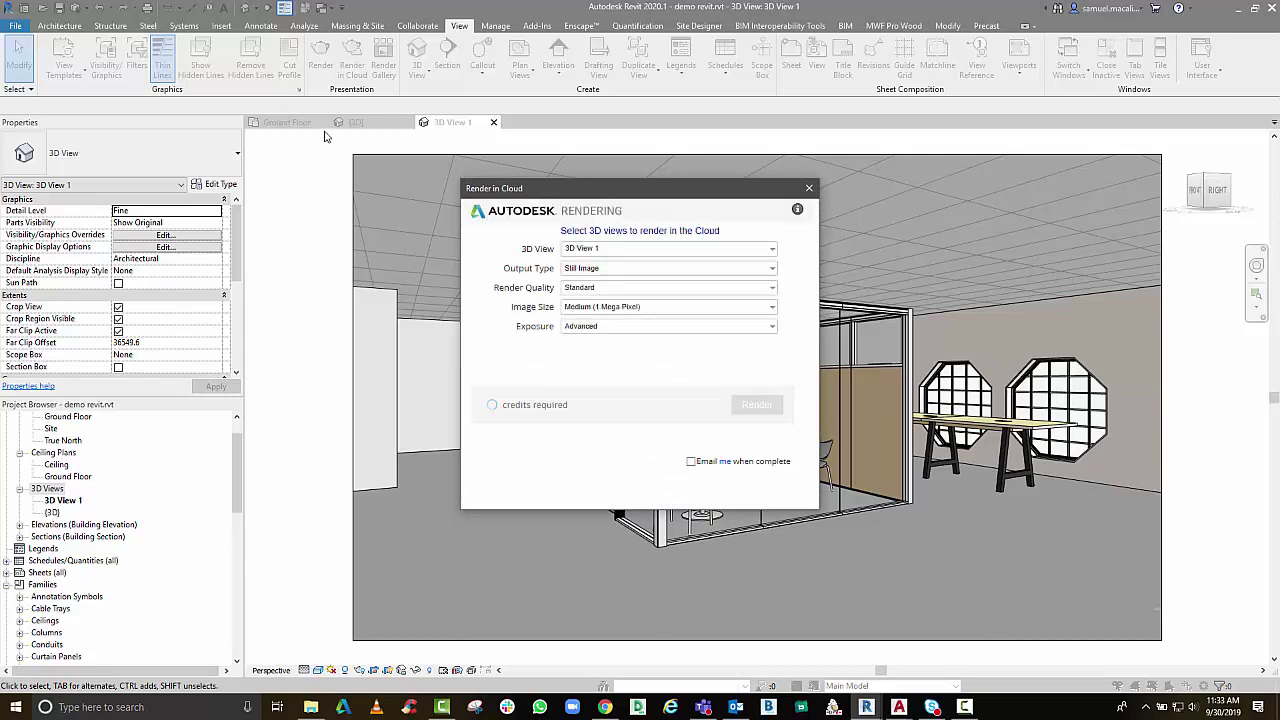
left_click_drag(619, 196, 480, 200)
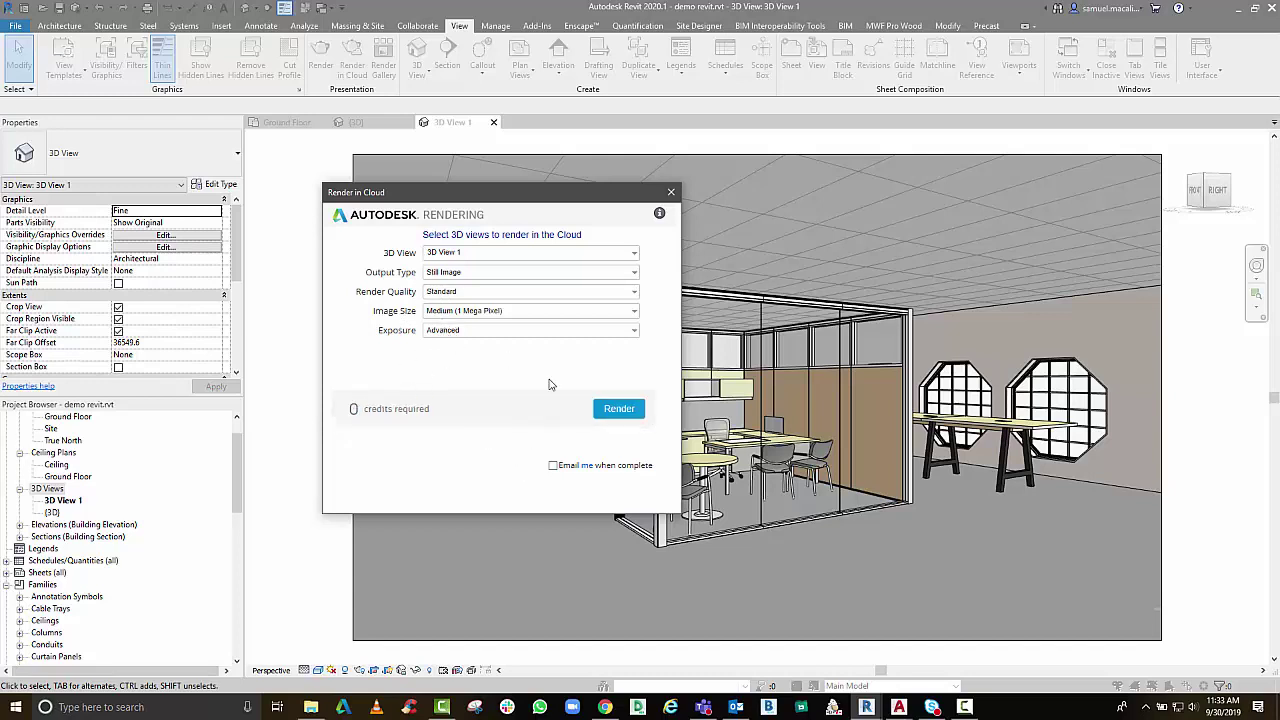
left_click(552, 465)
left_click(605, 417)
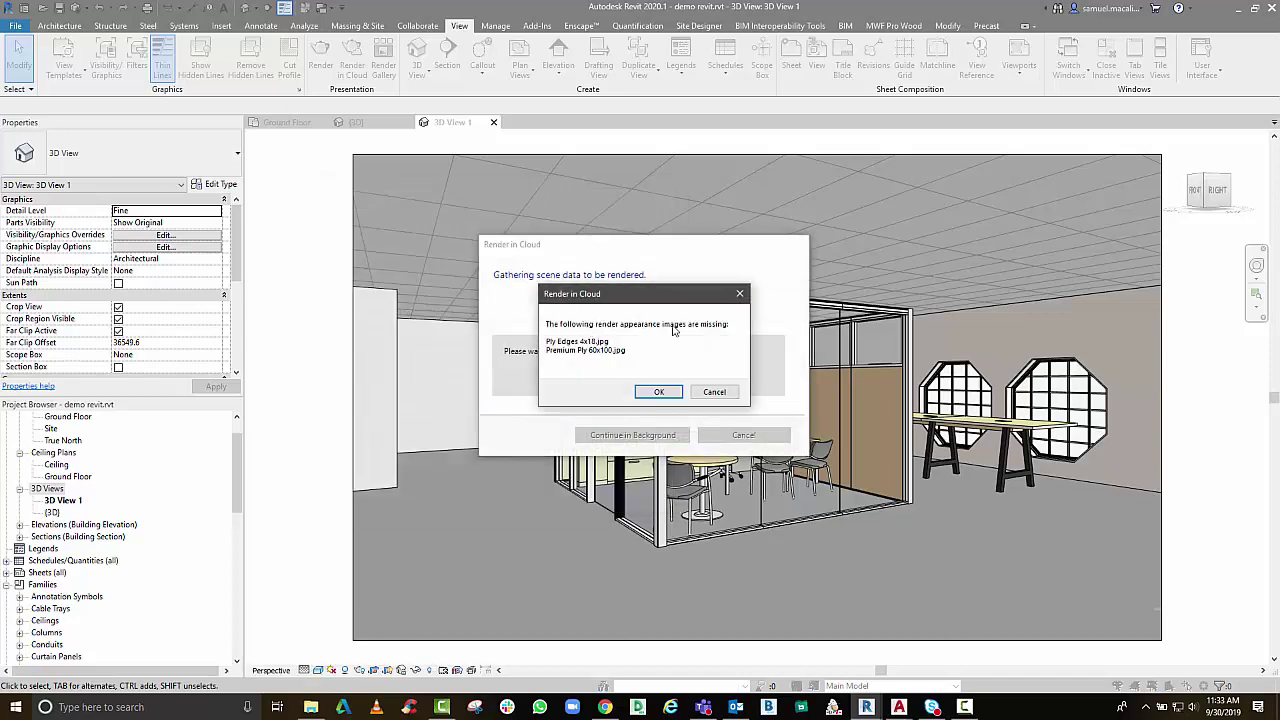
left_click(665, 392)
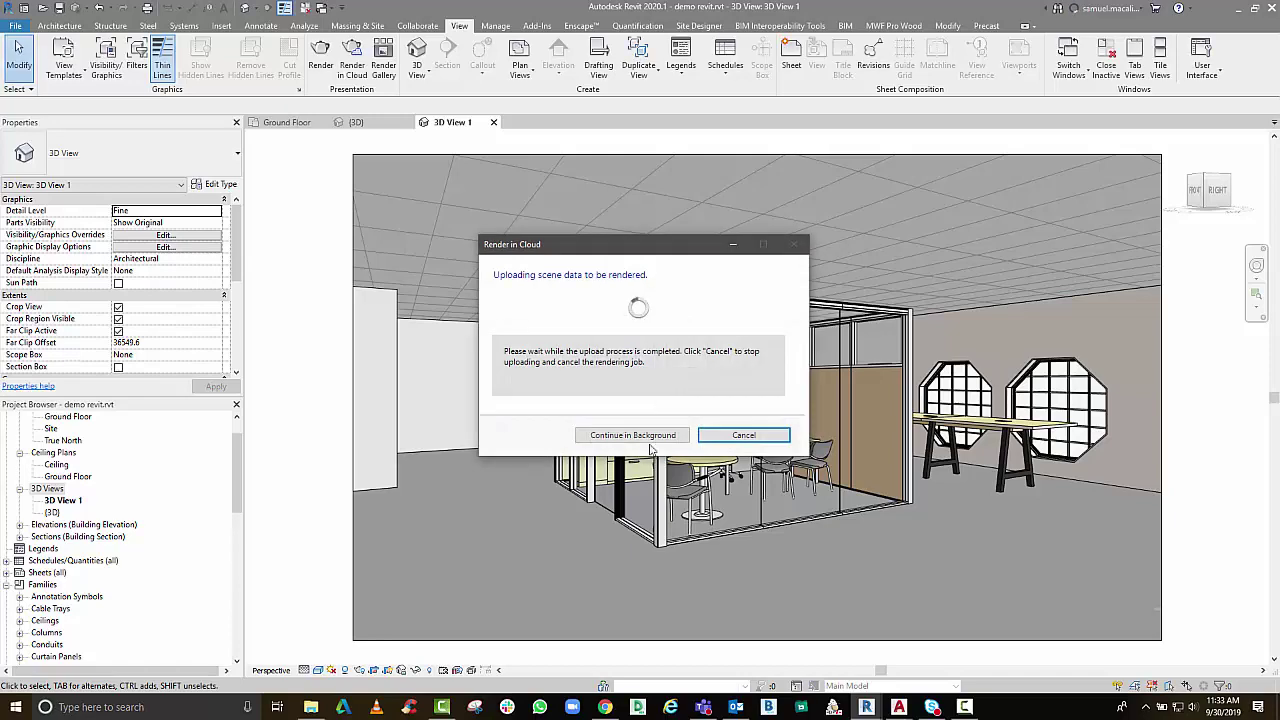
left_click(652, 436)
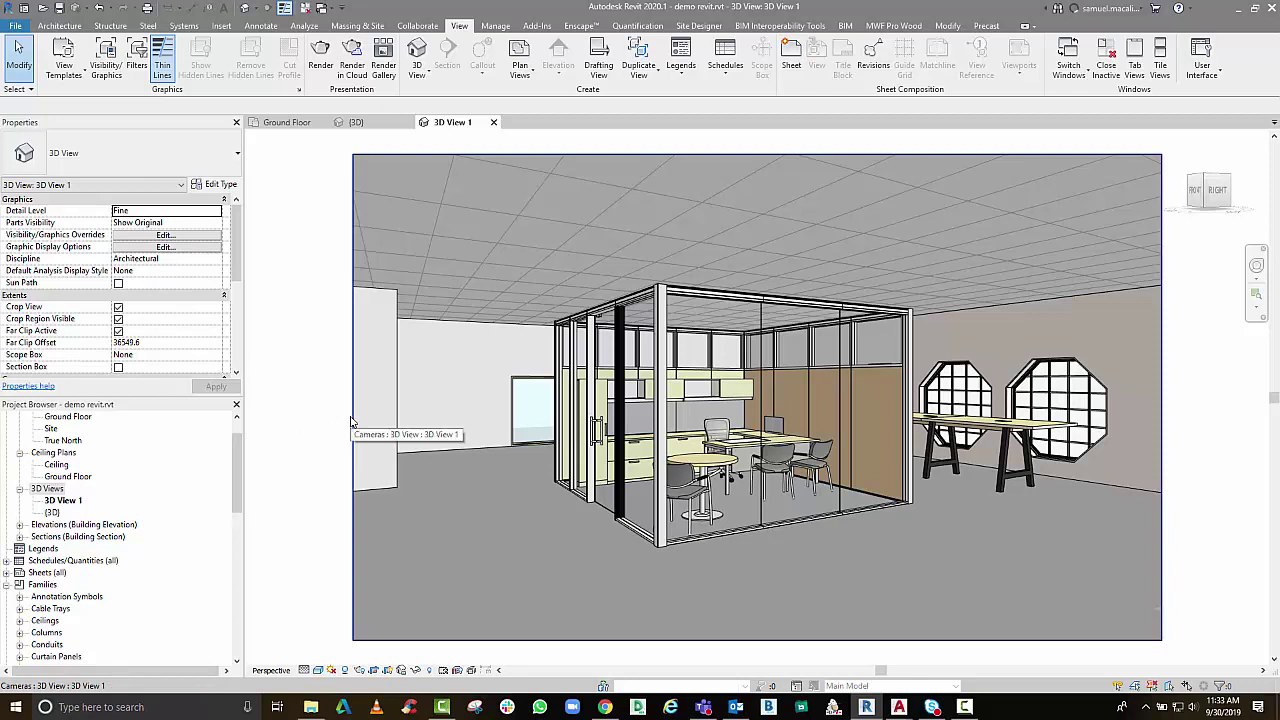
Clear the stray window selection and switch to the Ground Floor plan
left_click(531, 407)
key("Escape")
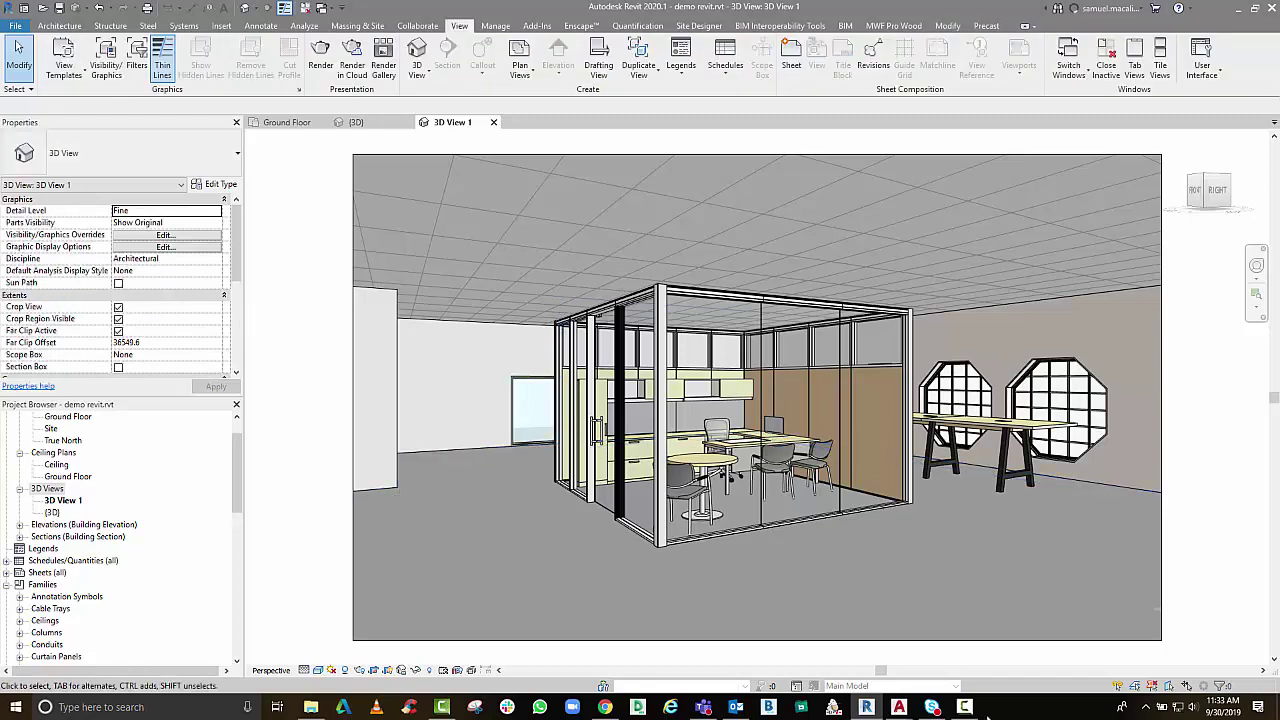
left_click(964, 706)
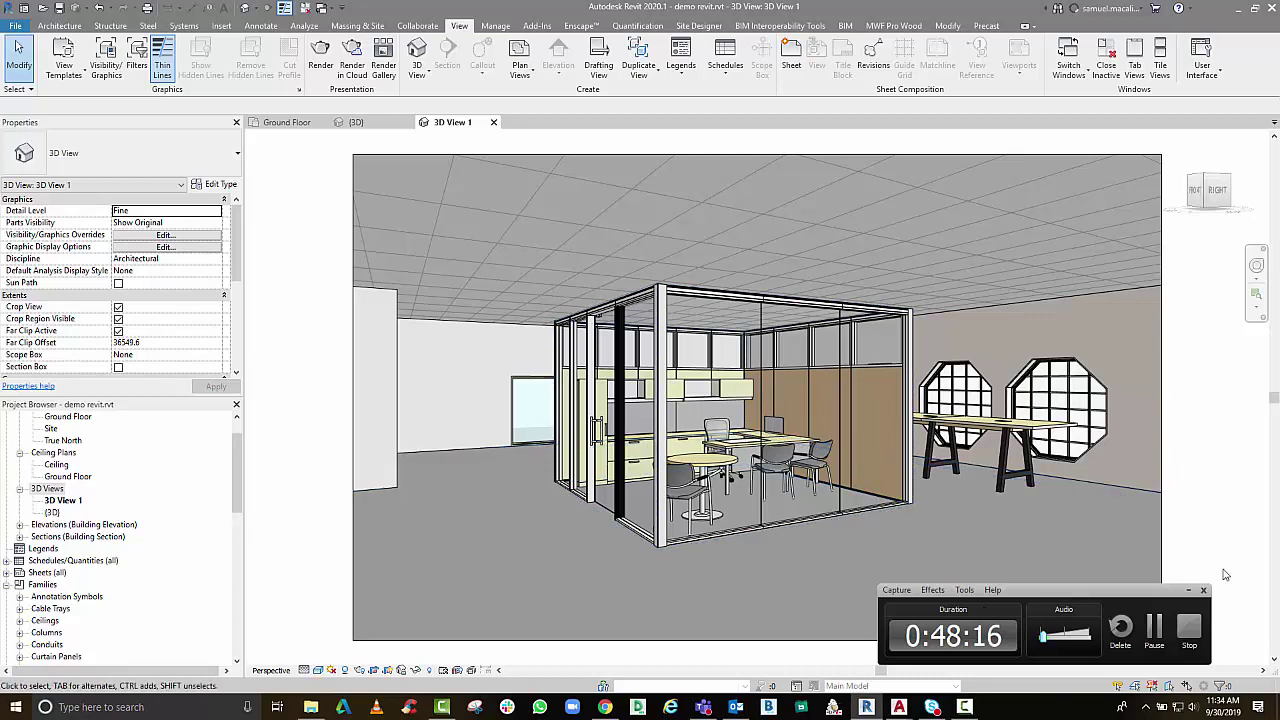
left_click(1195, 592)
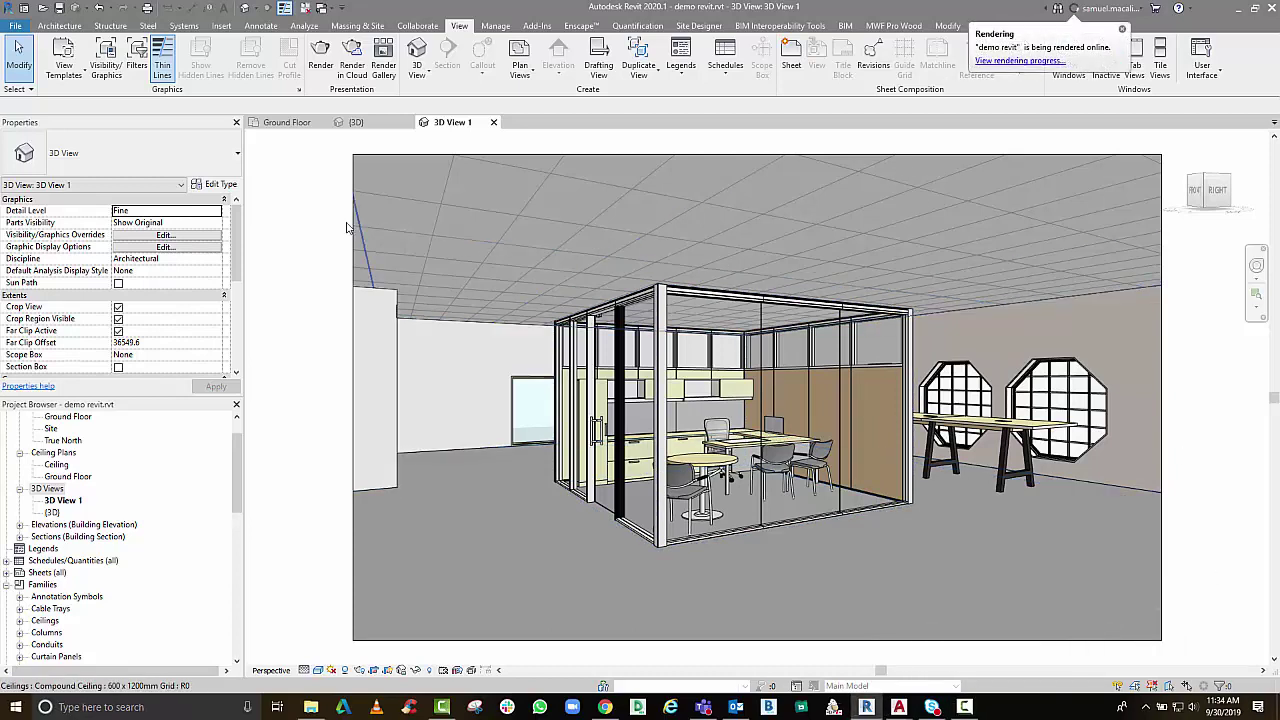
left_click(287, 122)
Centre the Ground Floor plan and expand the Furniture families in the Project Browser
middle_click_drag(636, 422, 695, 446)
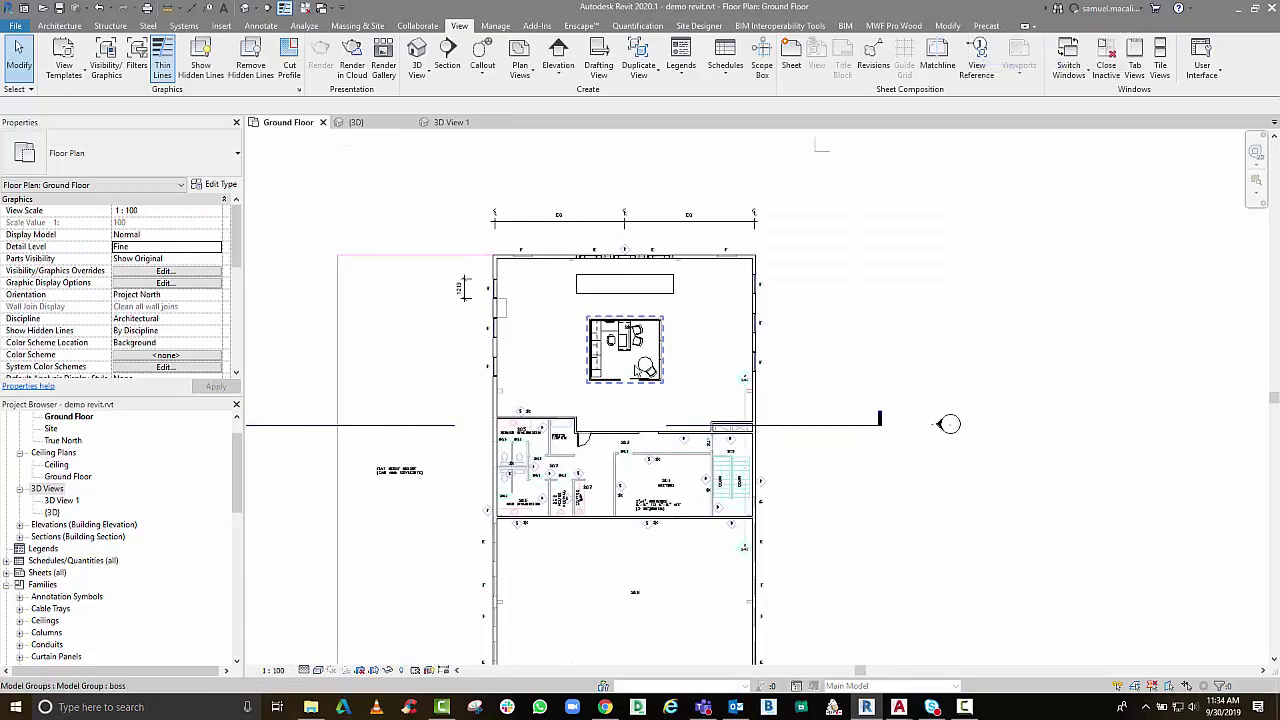
left_click(600, 350)
left_click(551, 366)
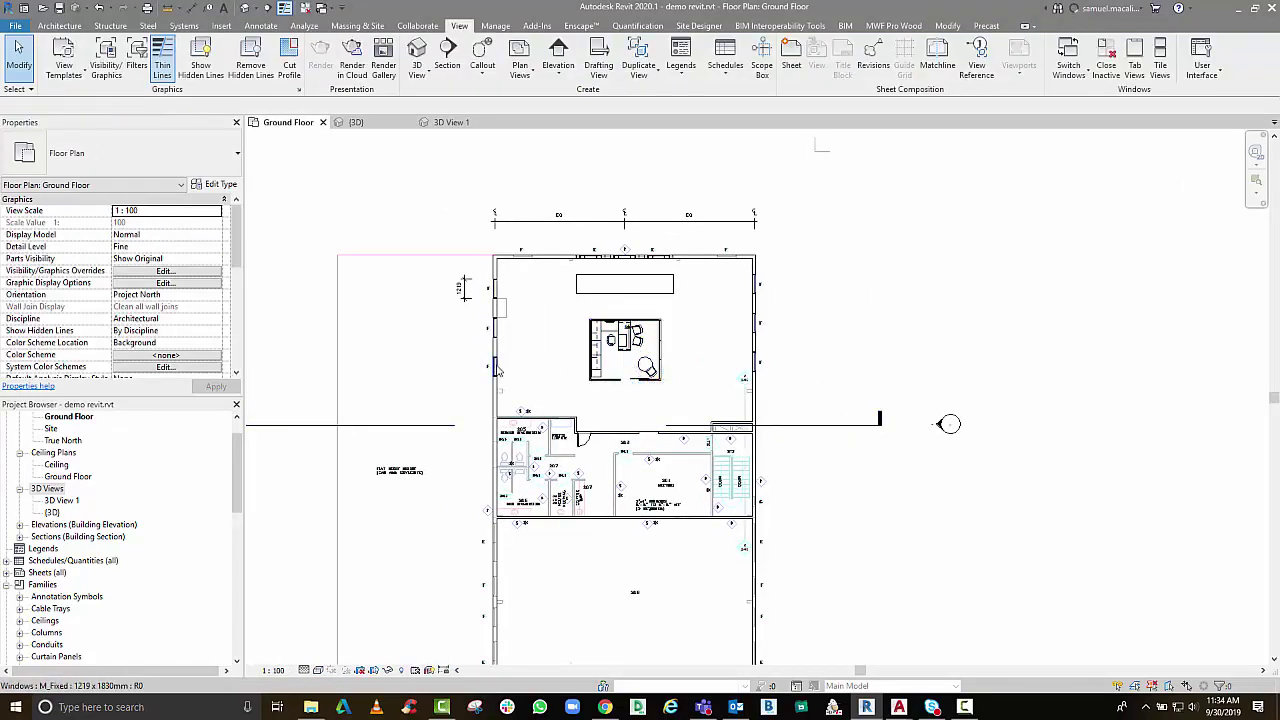
scroll(575, 353, "up", 3)
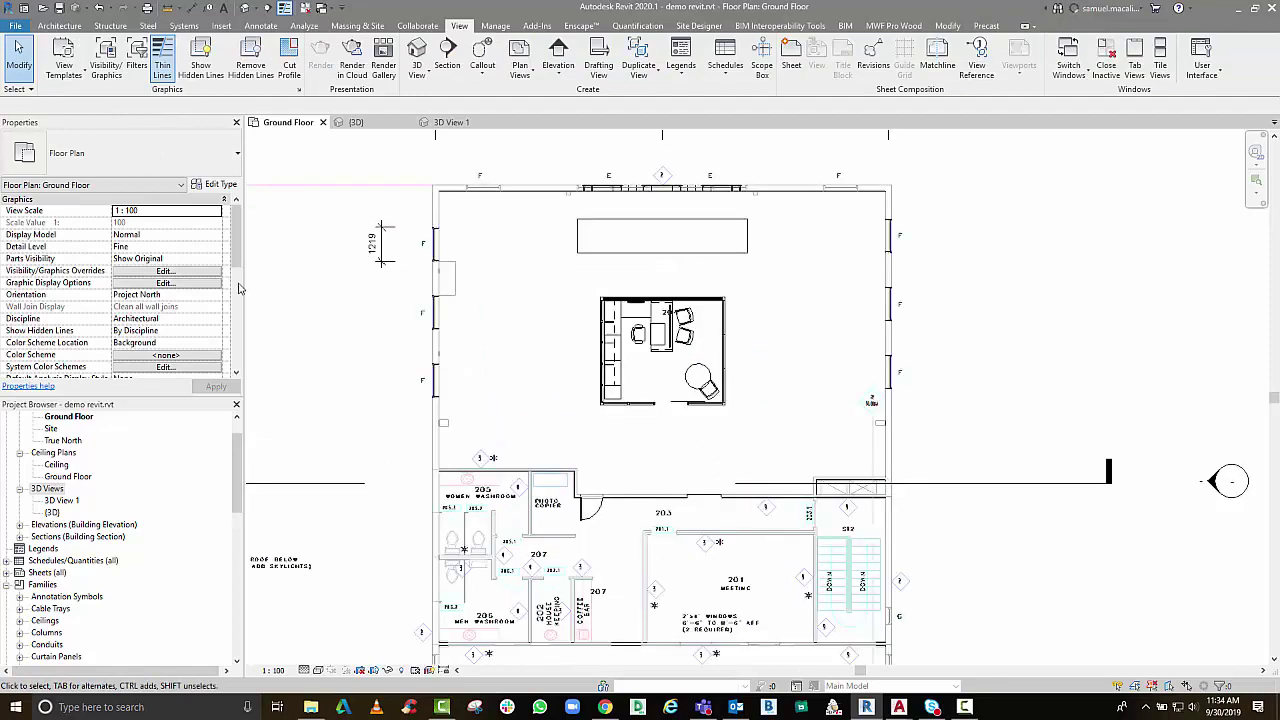
scroll(62, 604, "down", 4)
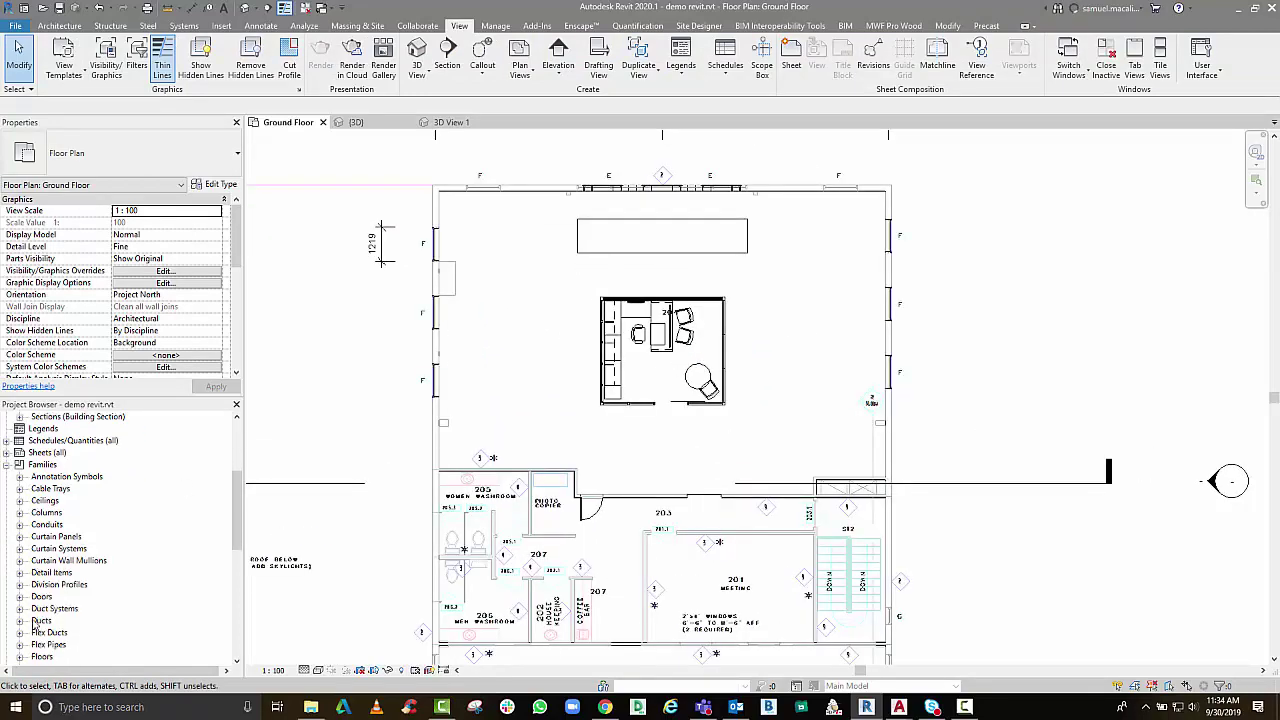
left_click(19, 656)
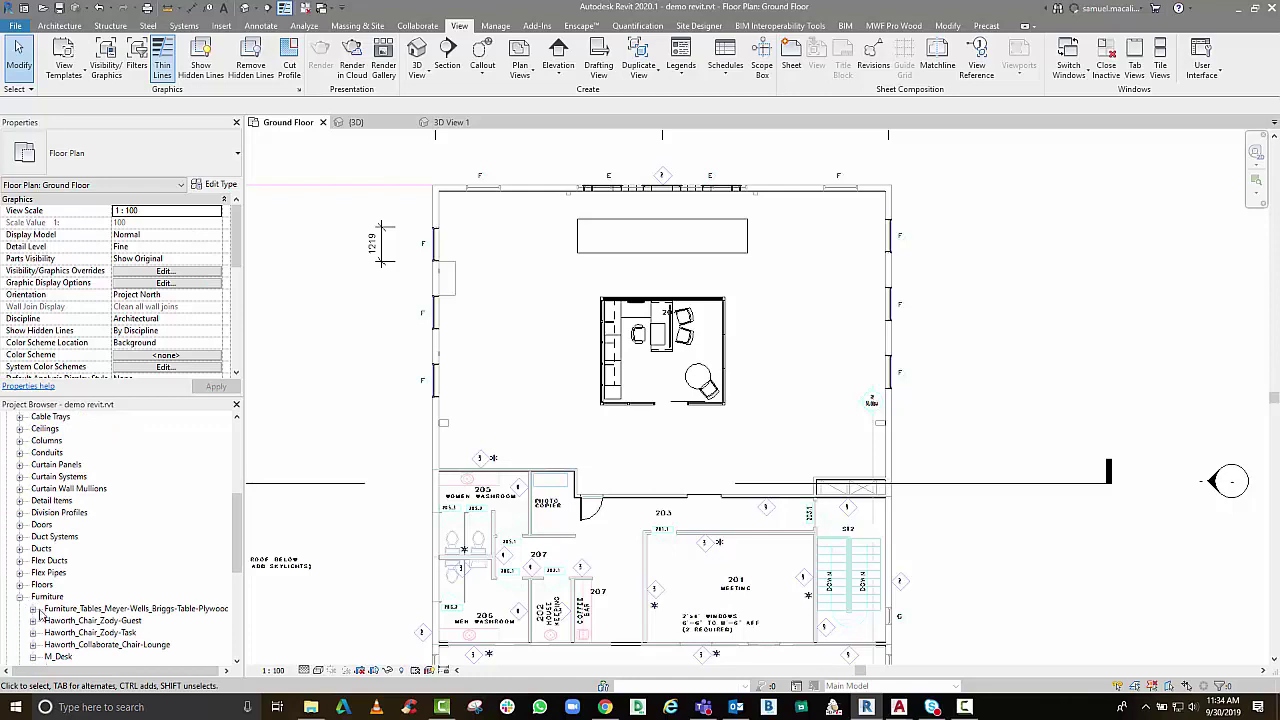
left_click(33, 608)
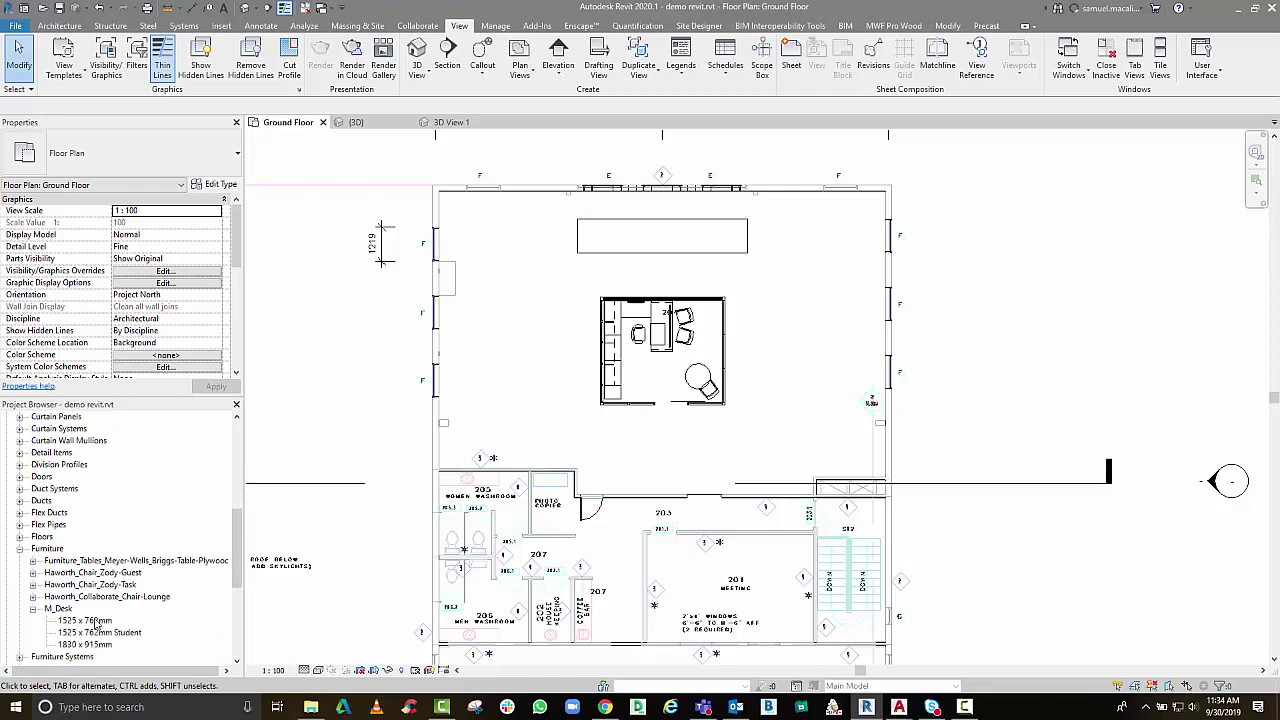
left_click(33, 561)
left_click(88, 573)
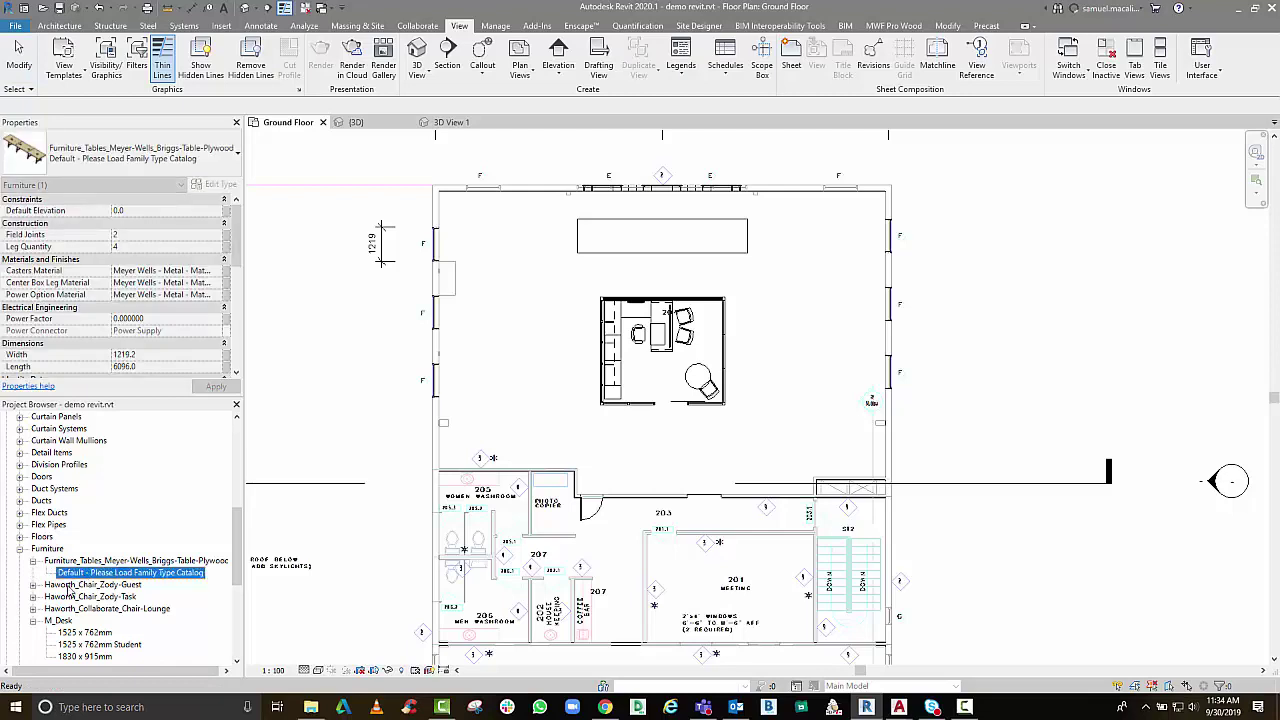
Drag the Haworth_Chair_Zody-Task : Height Adjustable Arms type into the plan for placement
left_click(33, 585)
left_click(76, 596)
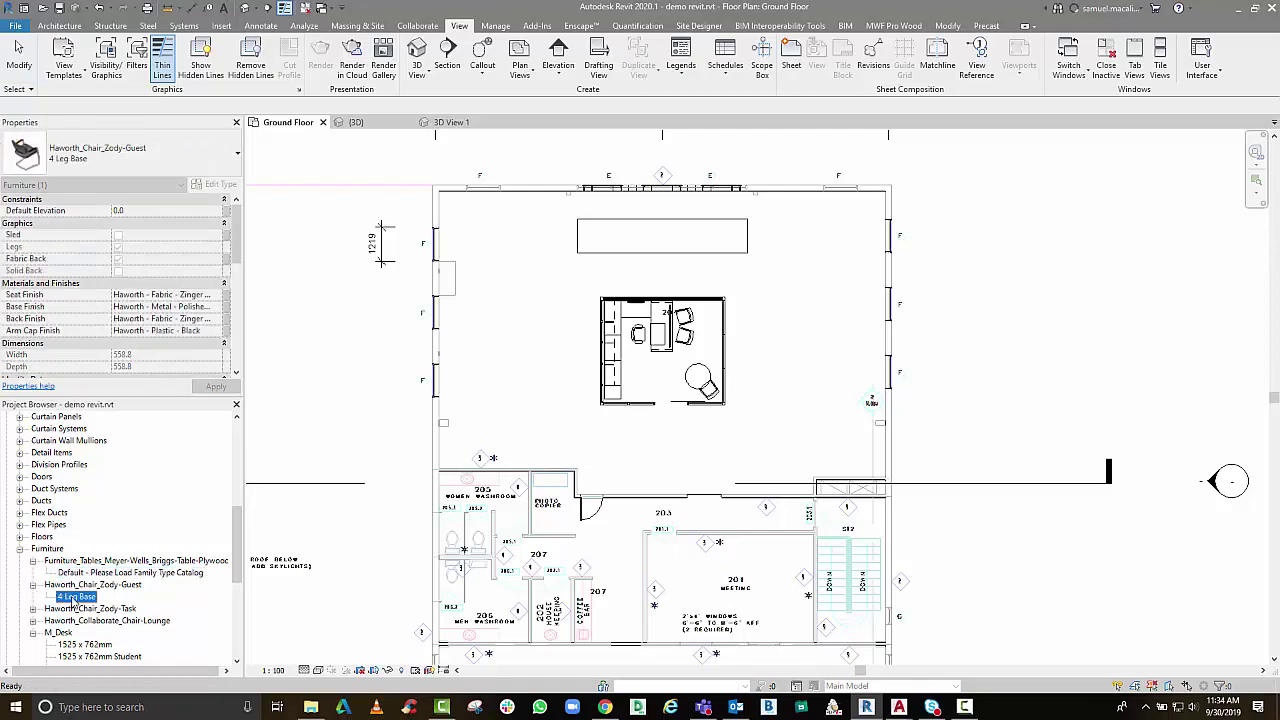
left_click(33, 609)
left_click(74, 621)
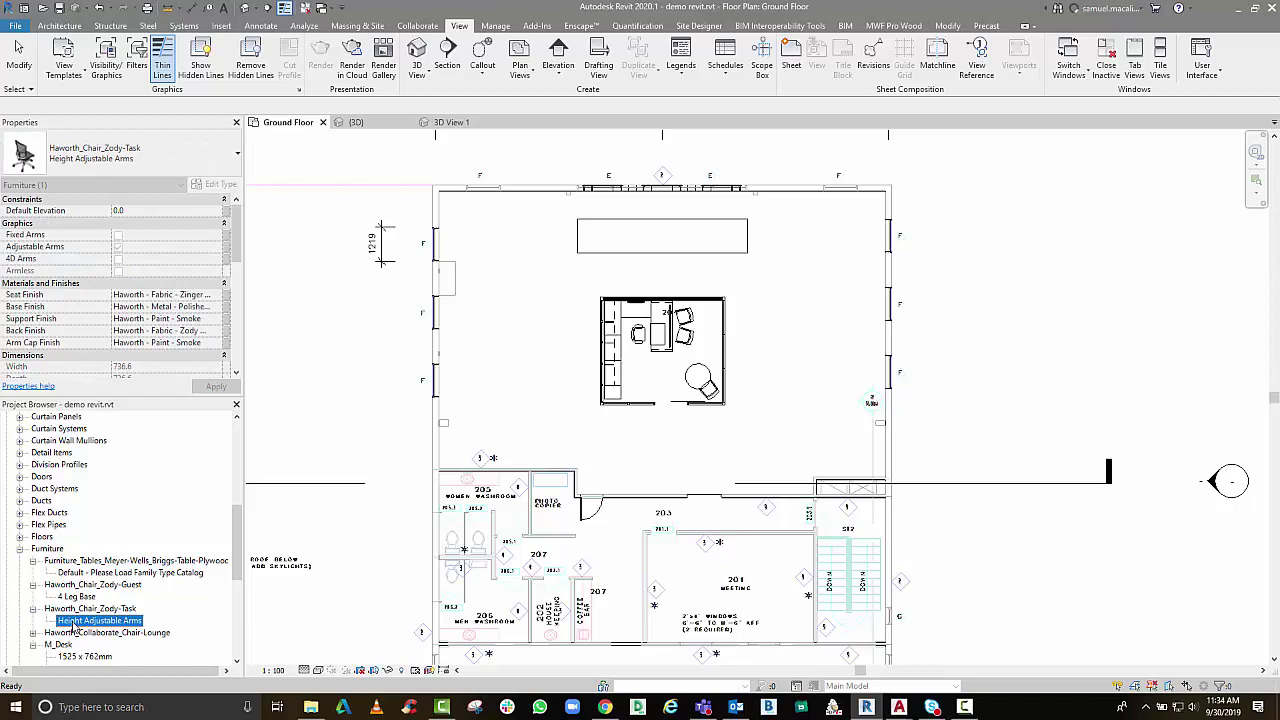
left_click_drag(74, 626, 573, 277)
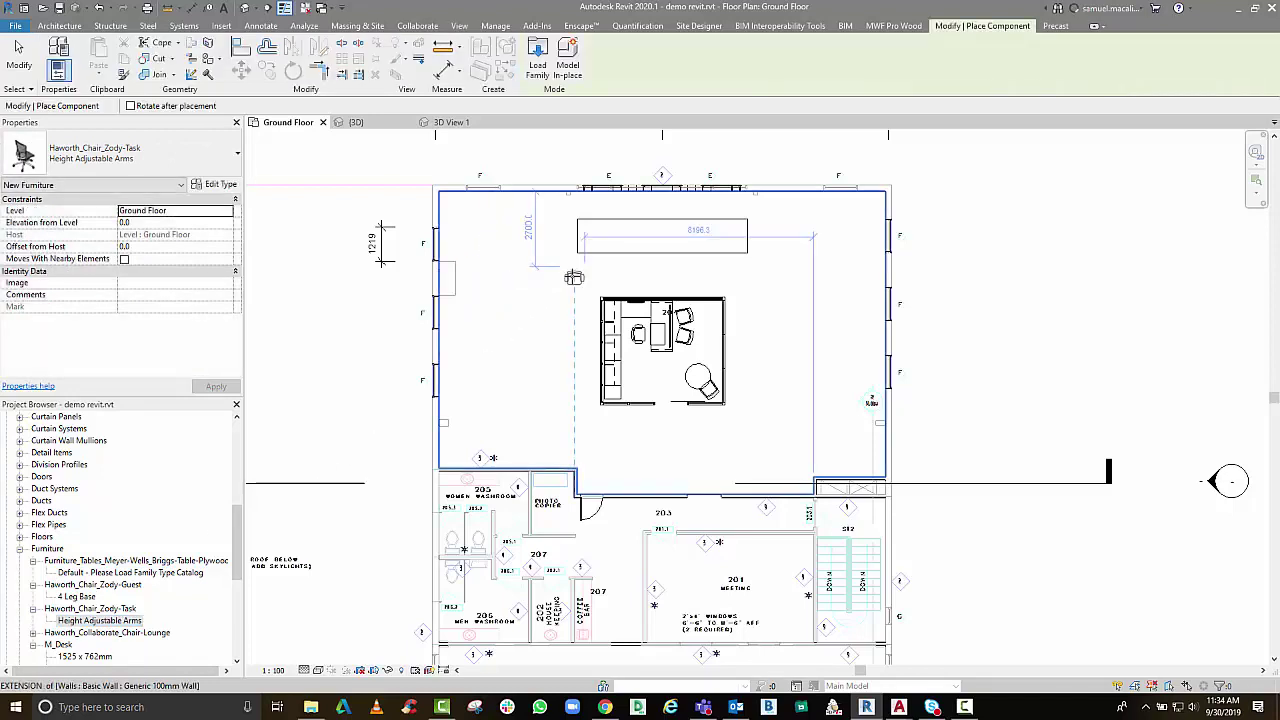
Place a row of three task chairs at the top-left of the open room
left_click(488, 266)
left_click(518, 266)
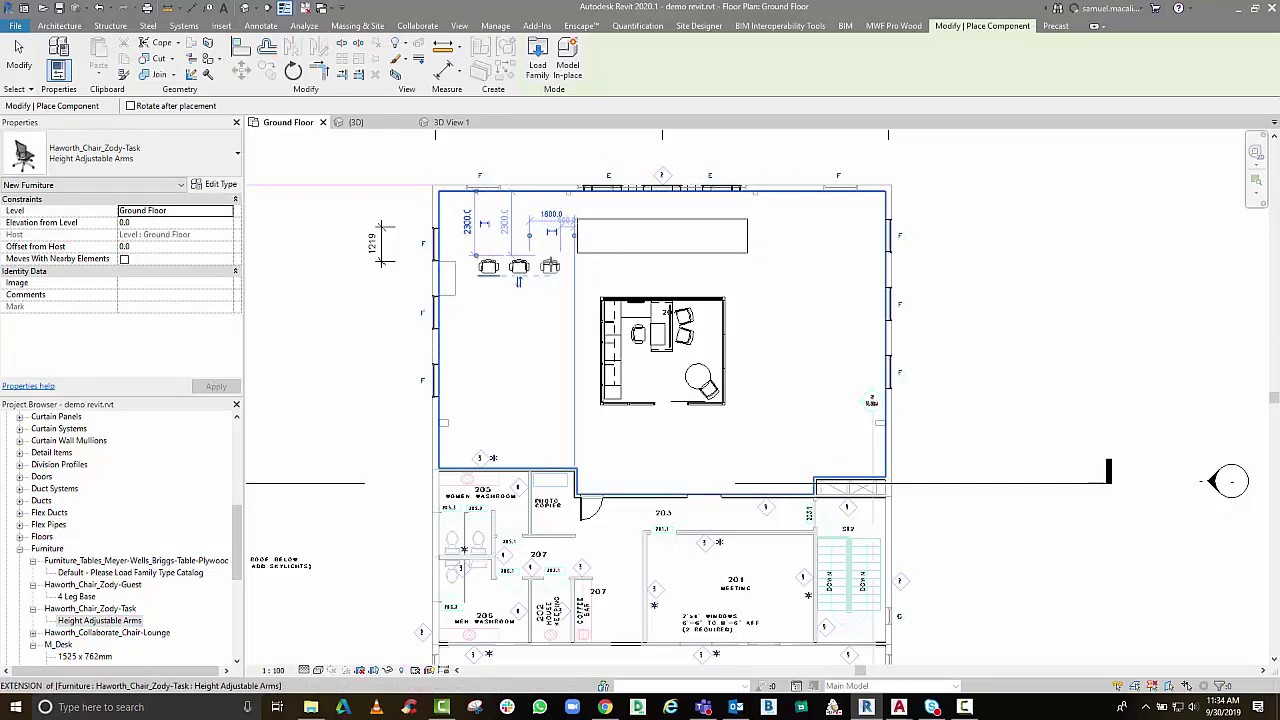
left_click(550, 266)
scroll(609, 261, "up", 4)
key("Escape")
key("Escape")
scroll(700, 344, "down", 3)
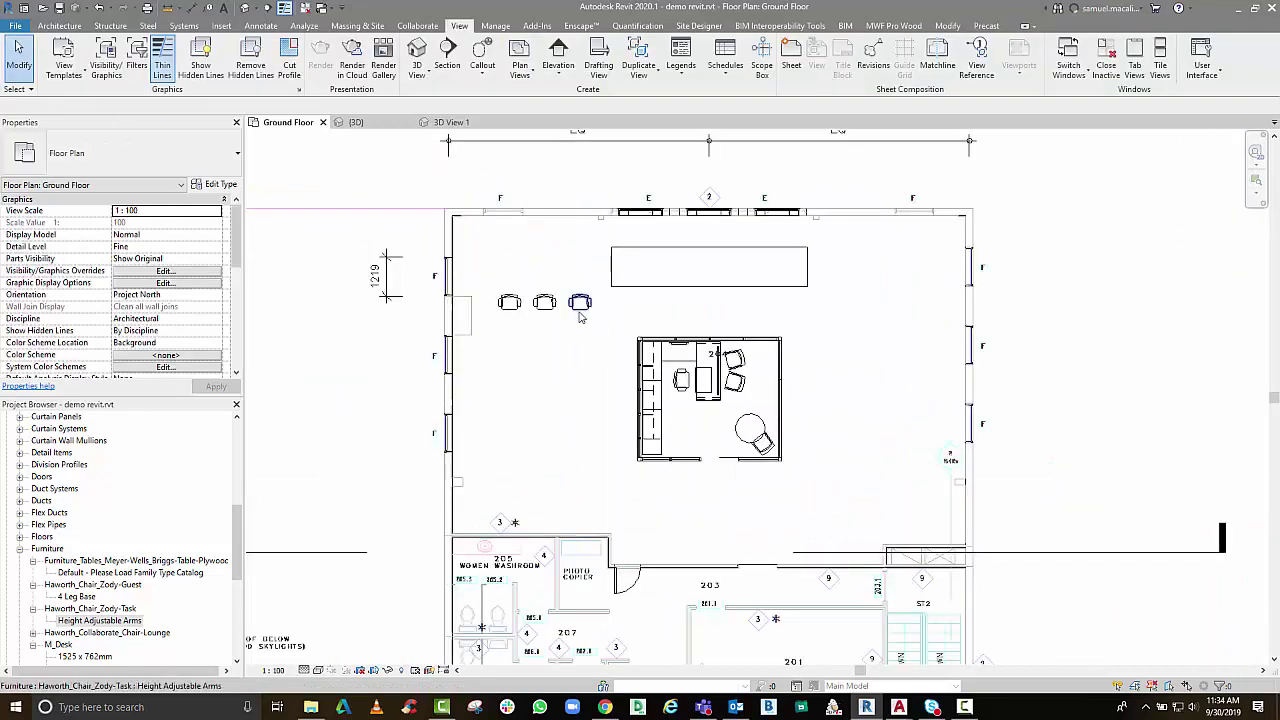
Copy the row of three chairs three times downward to make four rows
left_click(580, 308)
left_click(544, 304)
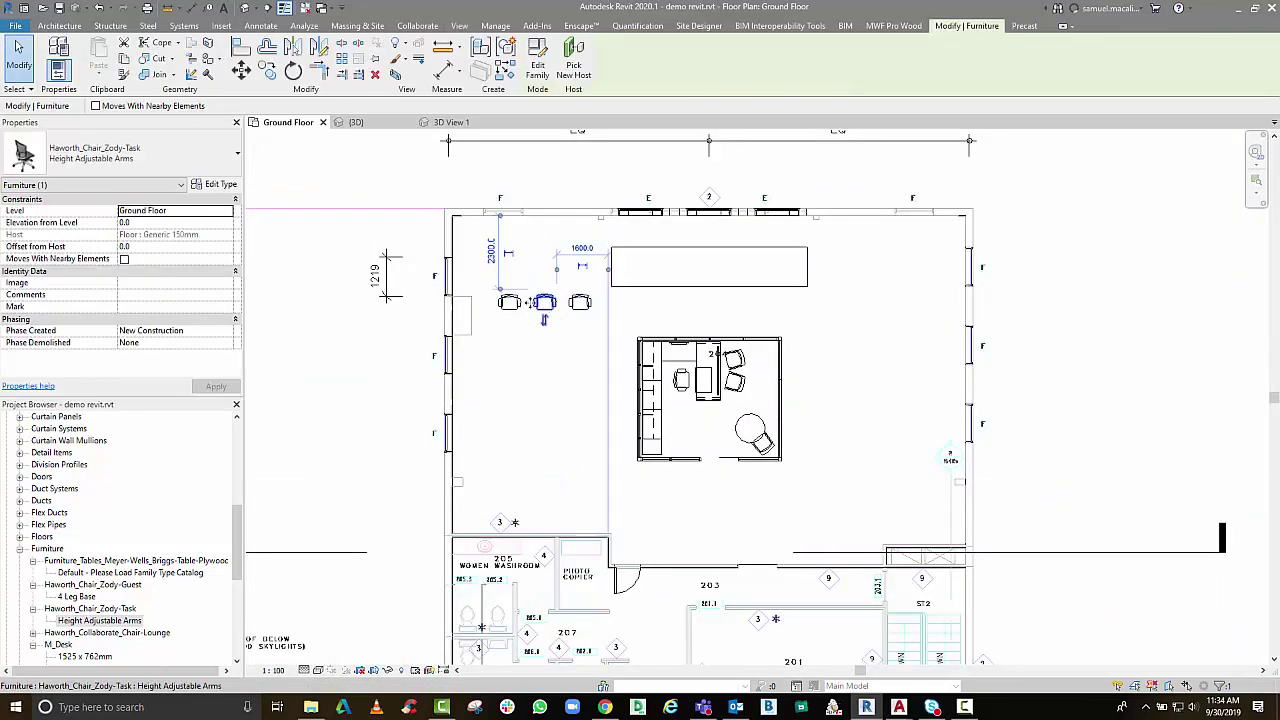
left_click(509, 302, "ctrl")
left_click(580, 302, "ctrl")
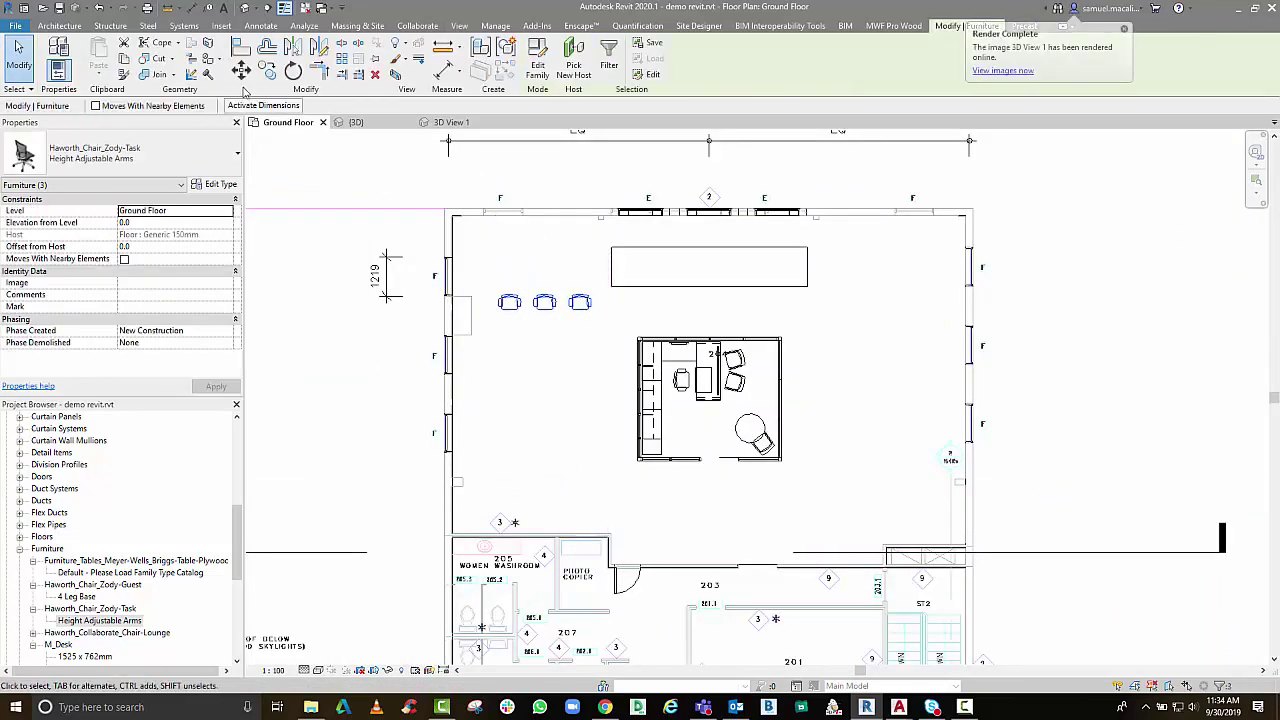
left_click(267, 68)
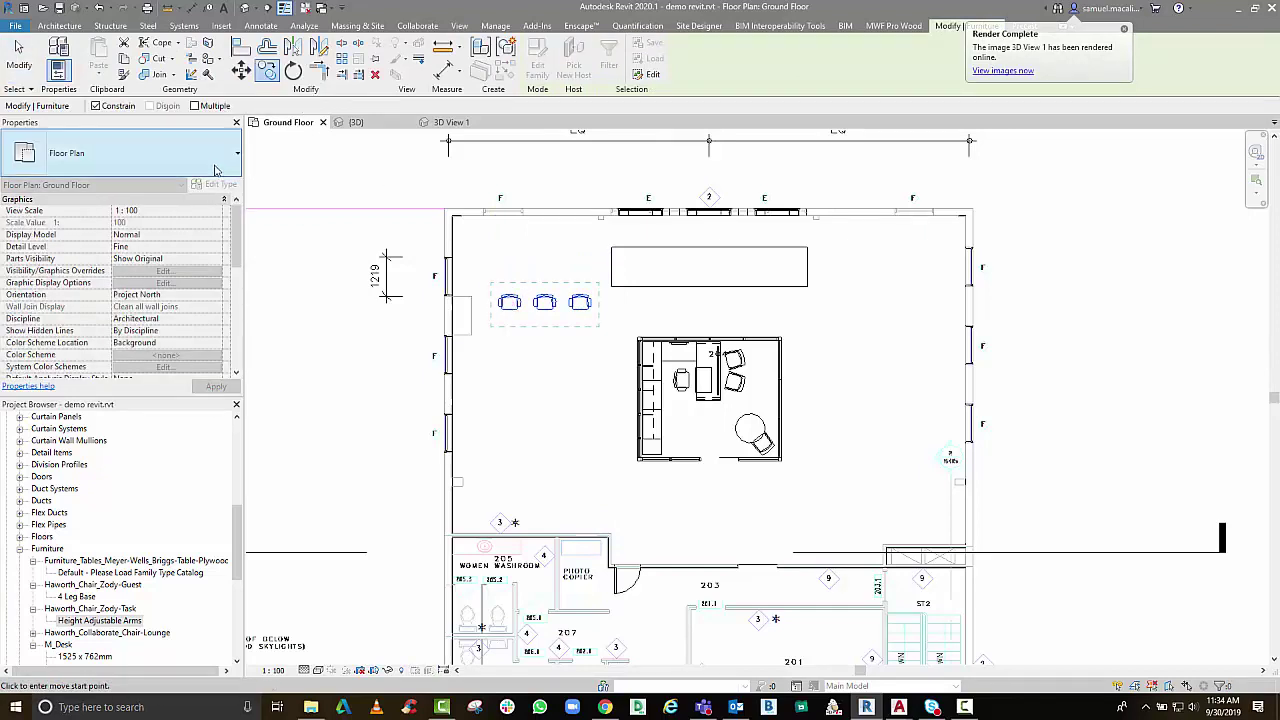
left_click(96, 105)
left_click(195, 105)
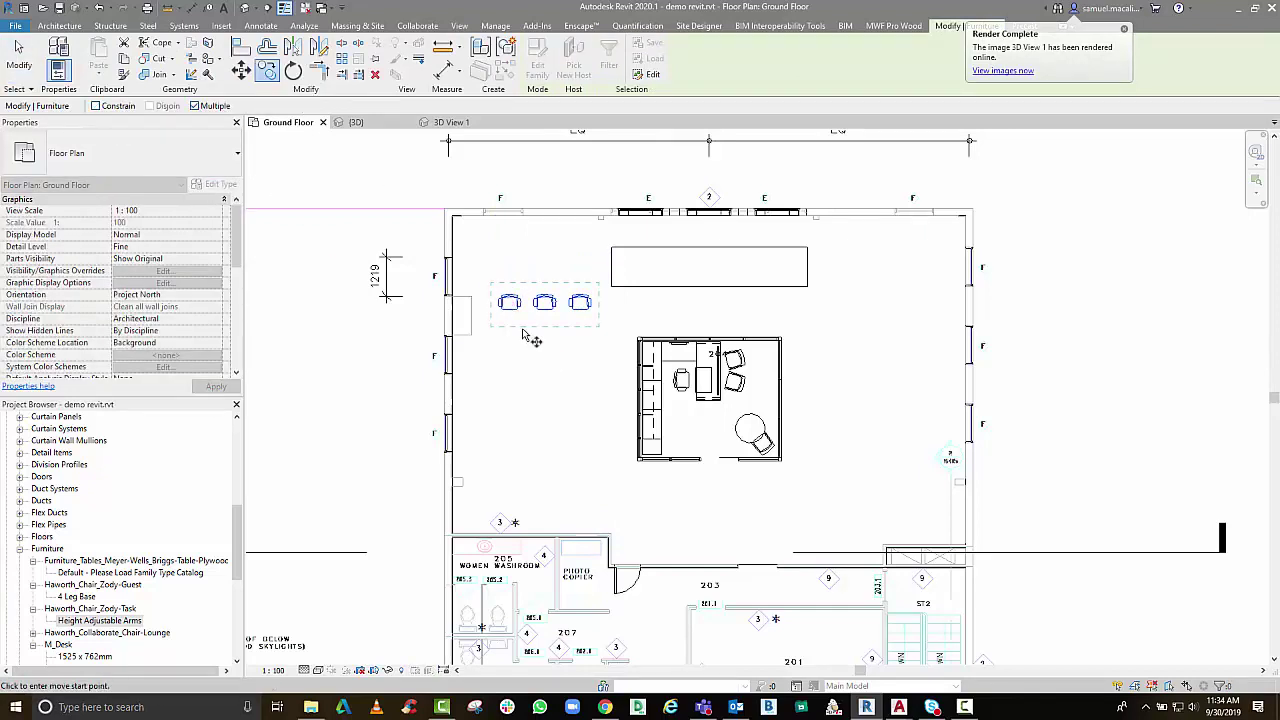
left_click(509, 302)
left_click(509, 360)
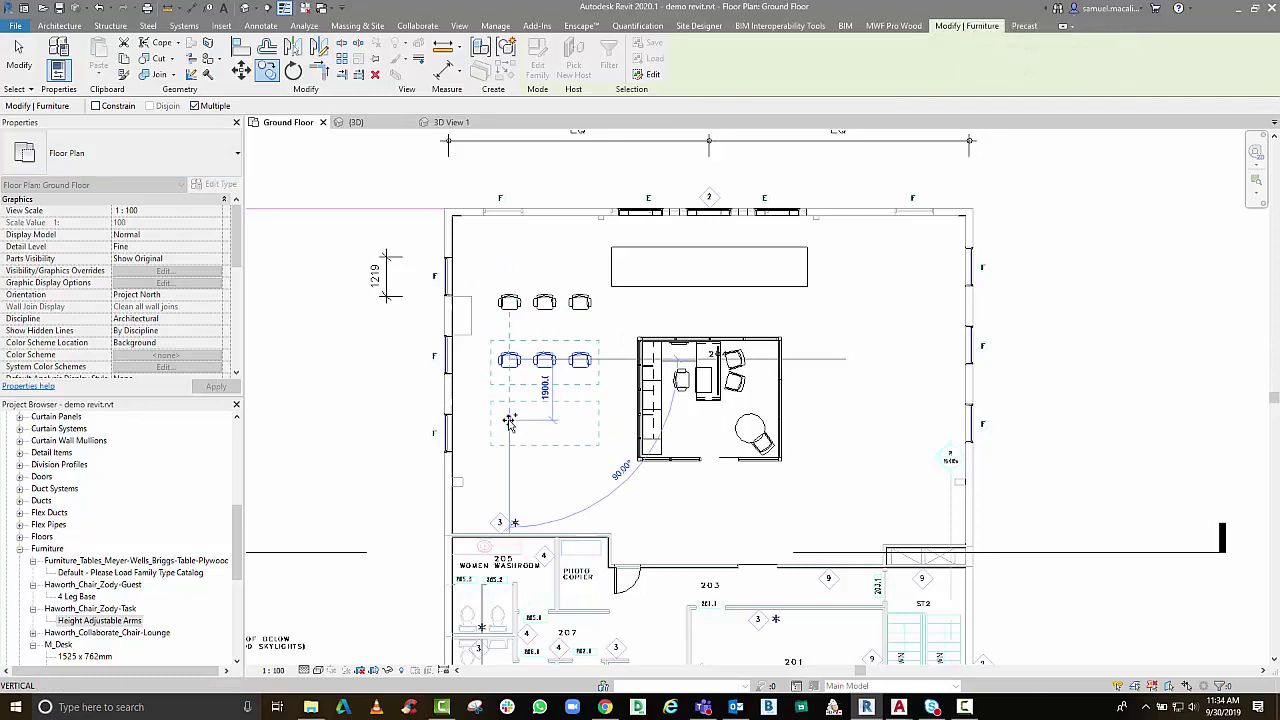
left_click(509, 420)
left_click(509, 475)
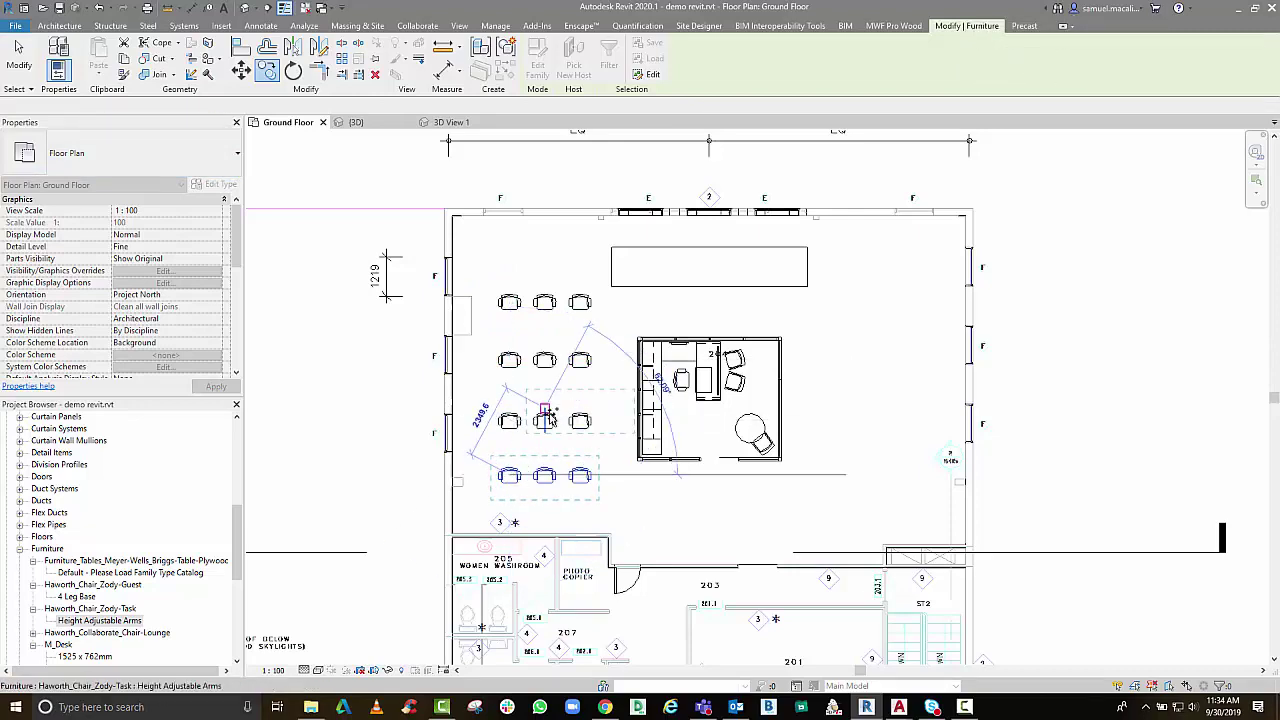
key("Escape")
key("Escape")
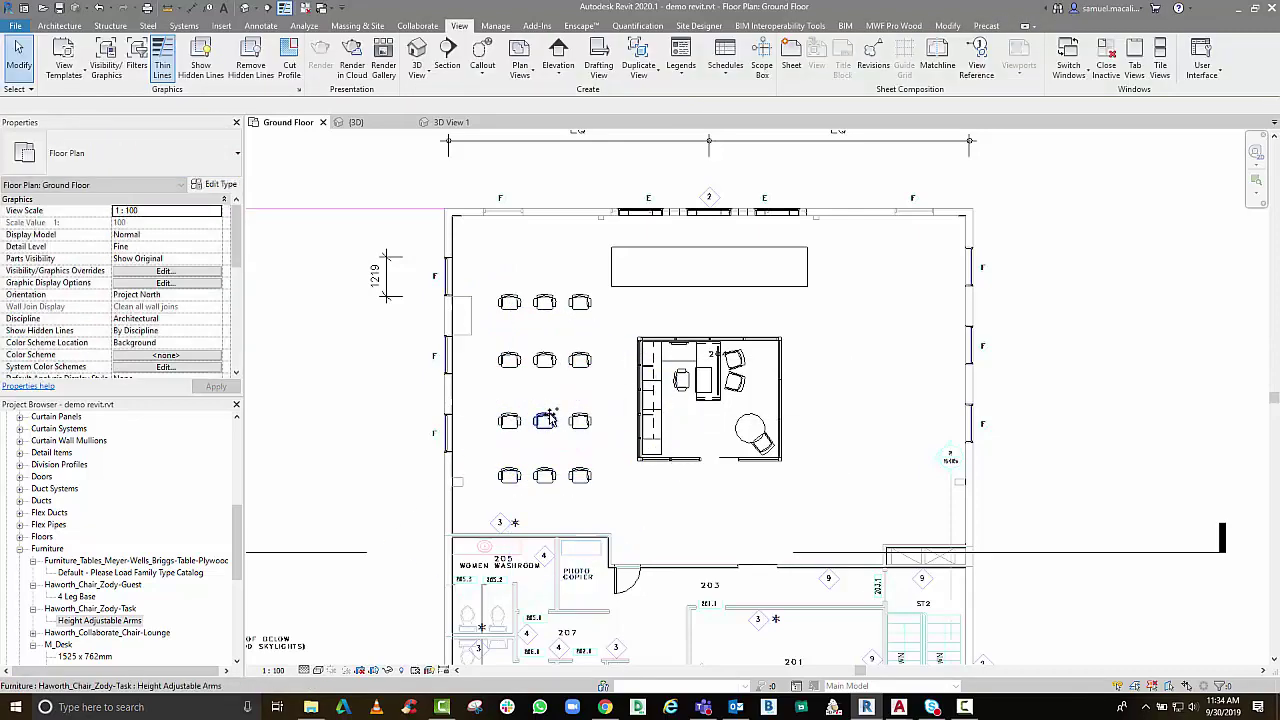
Select a few of the copied chairs to check them, then clear the selection
left_click(544, 360)
left_click(509, 360)
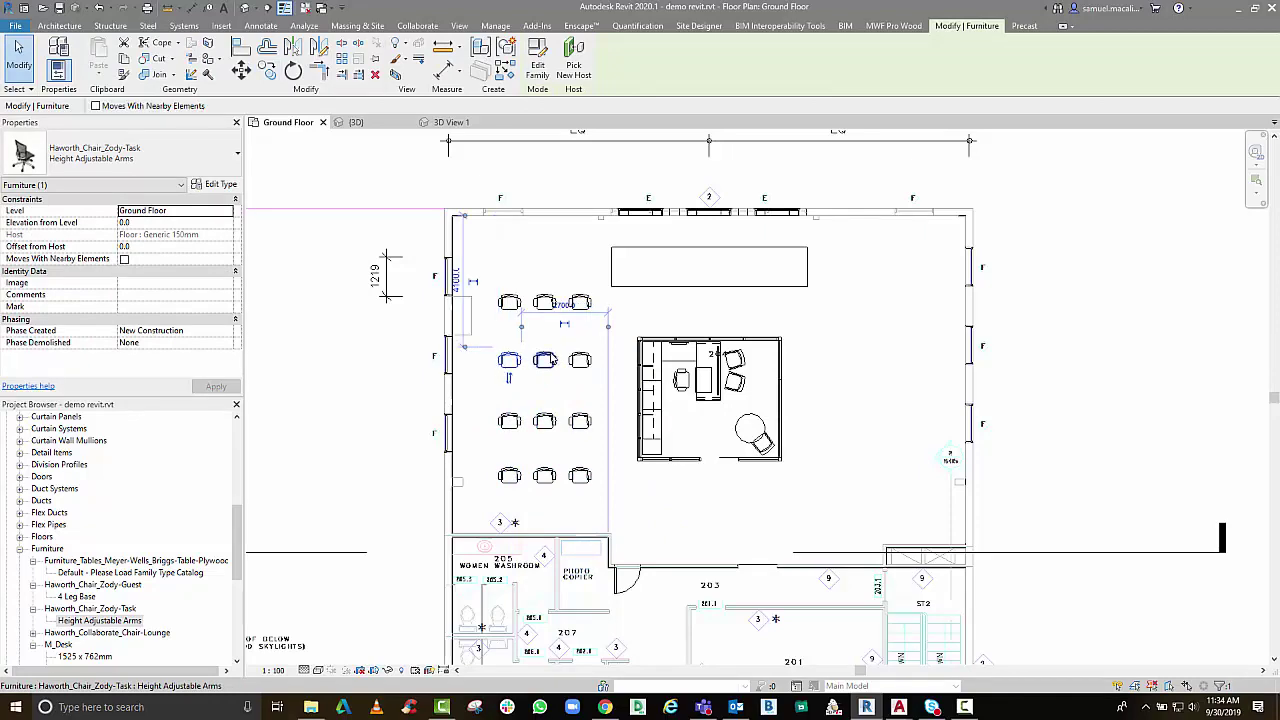
left_click(580, 360)
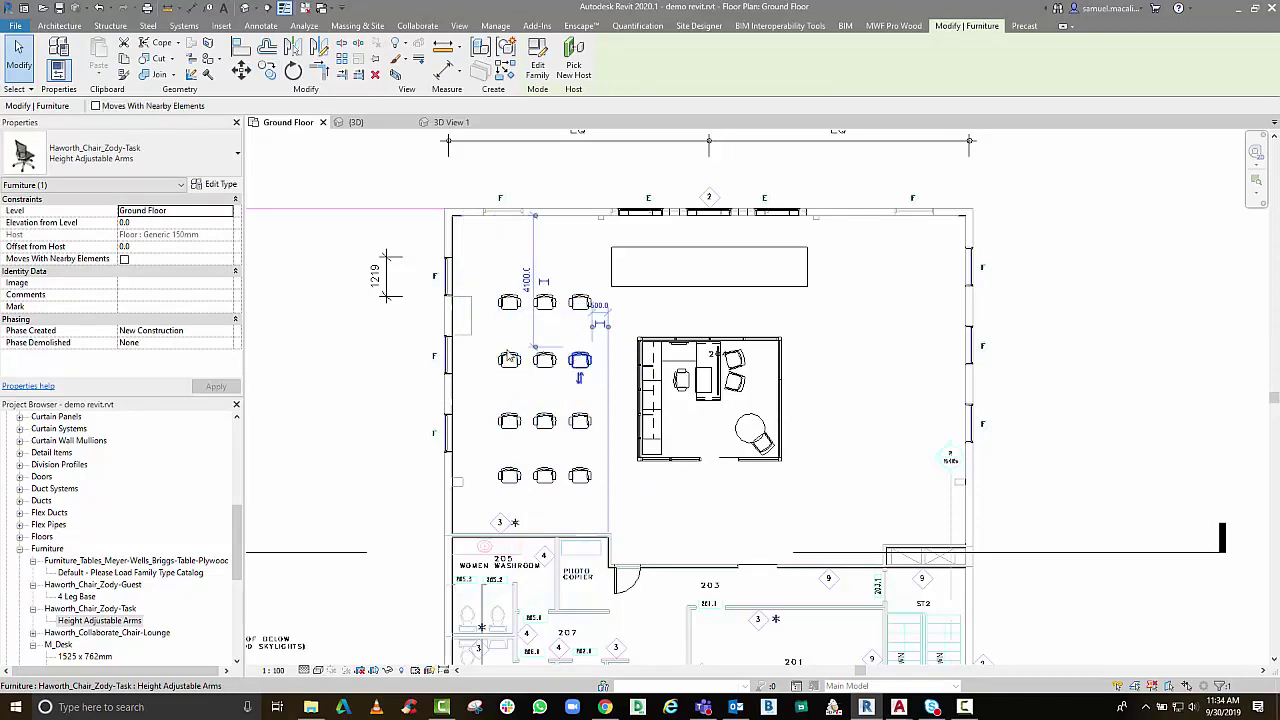
left_click(405, 356)
Inspect the task chairs in 3D View 1, then select the top-left chair in the Ground Floor plan
left_click(465, 123)
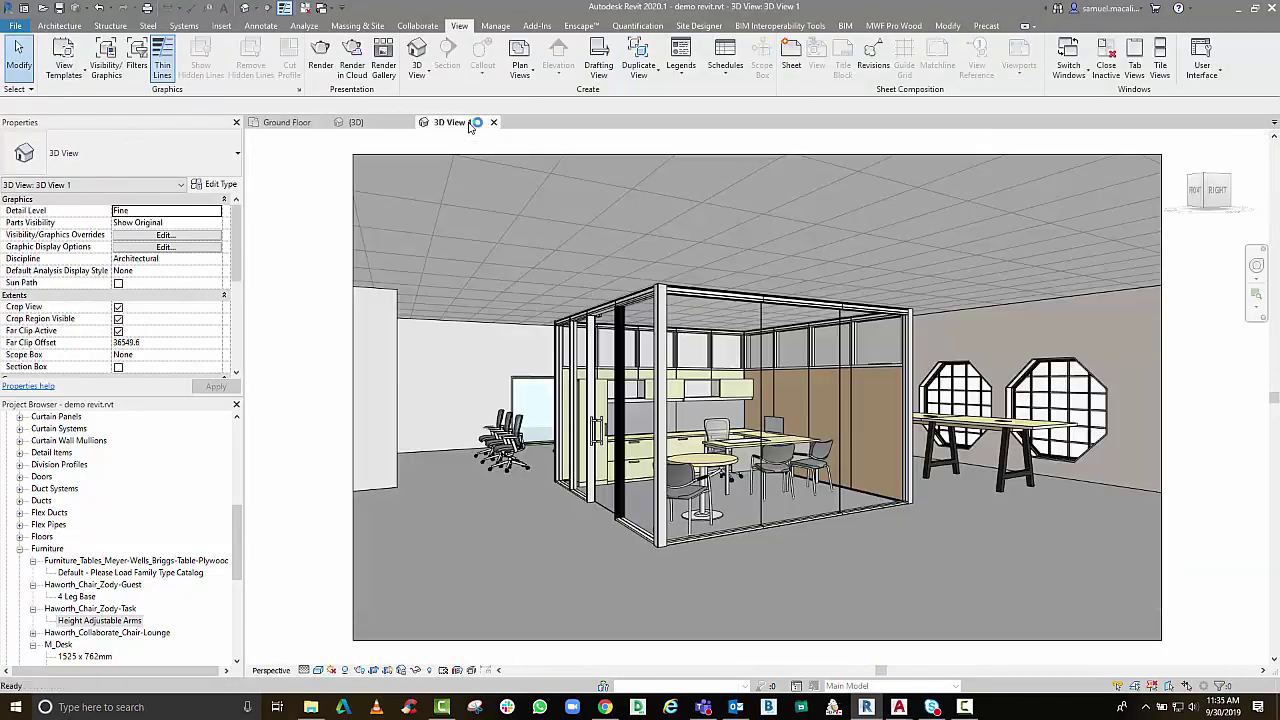
left_click(497, 440)
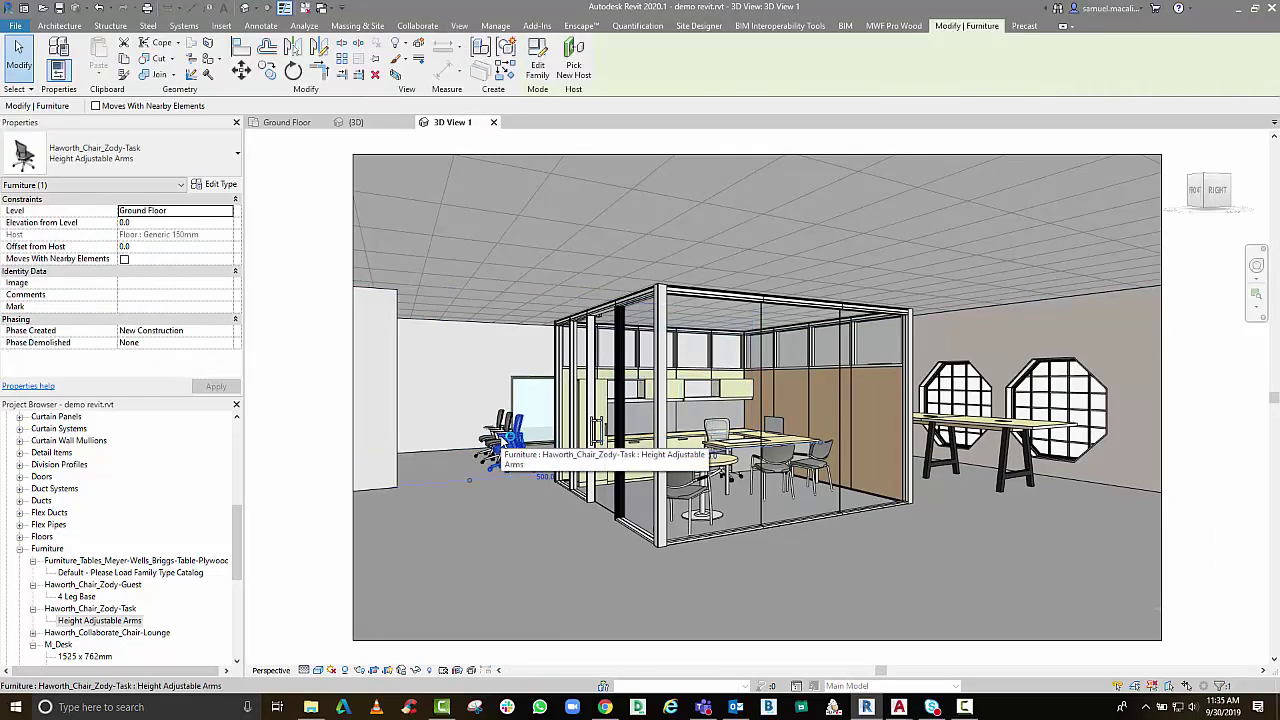
key("Escape")
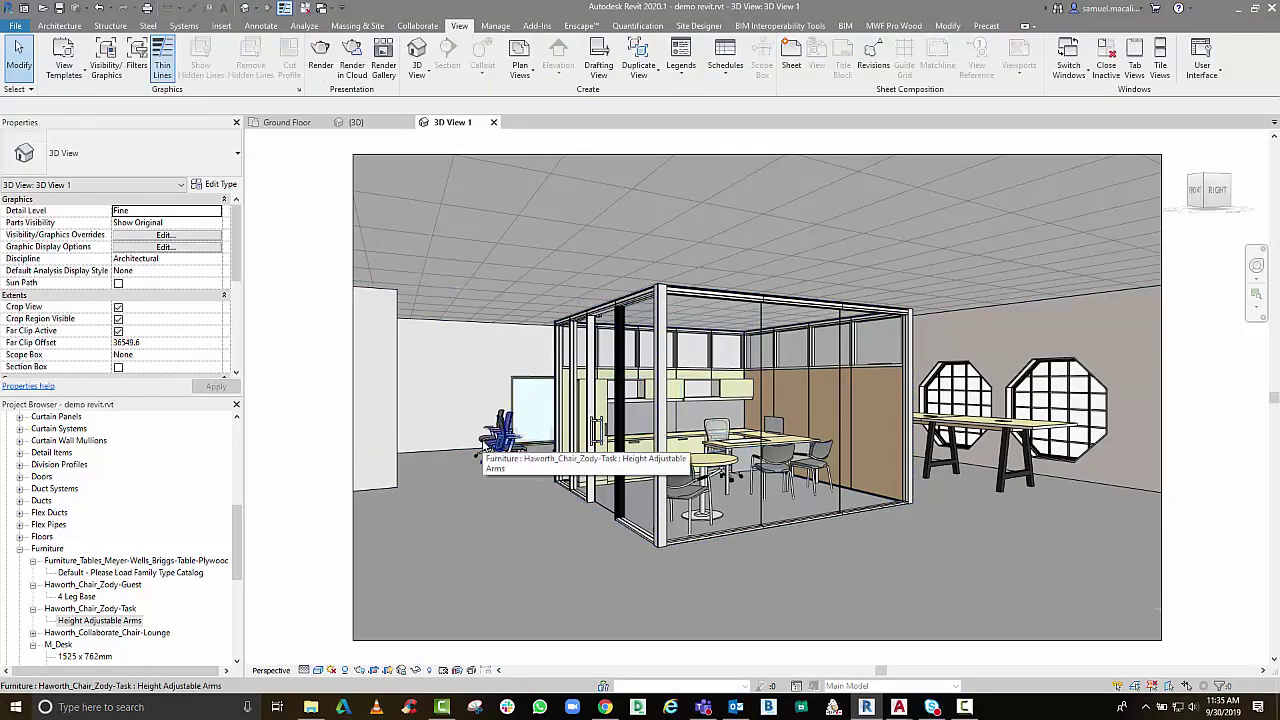
left_click(486, 446)
left_click(295, 360)
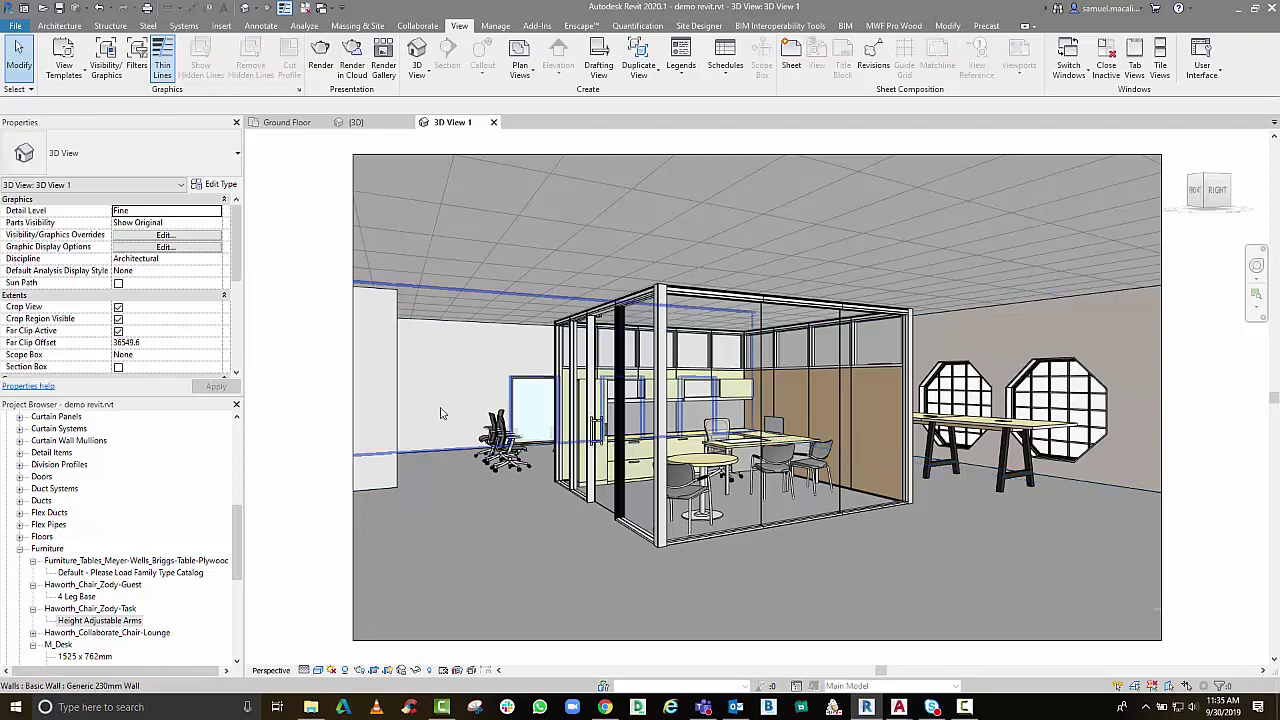
left_click(287, 122)
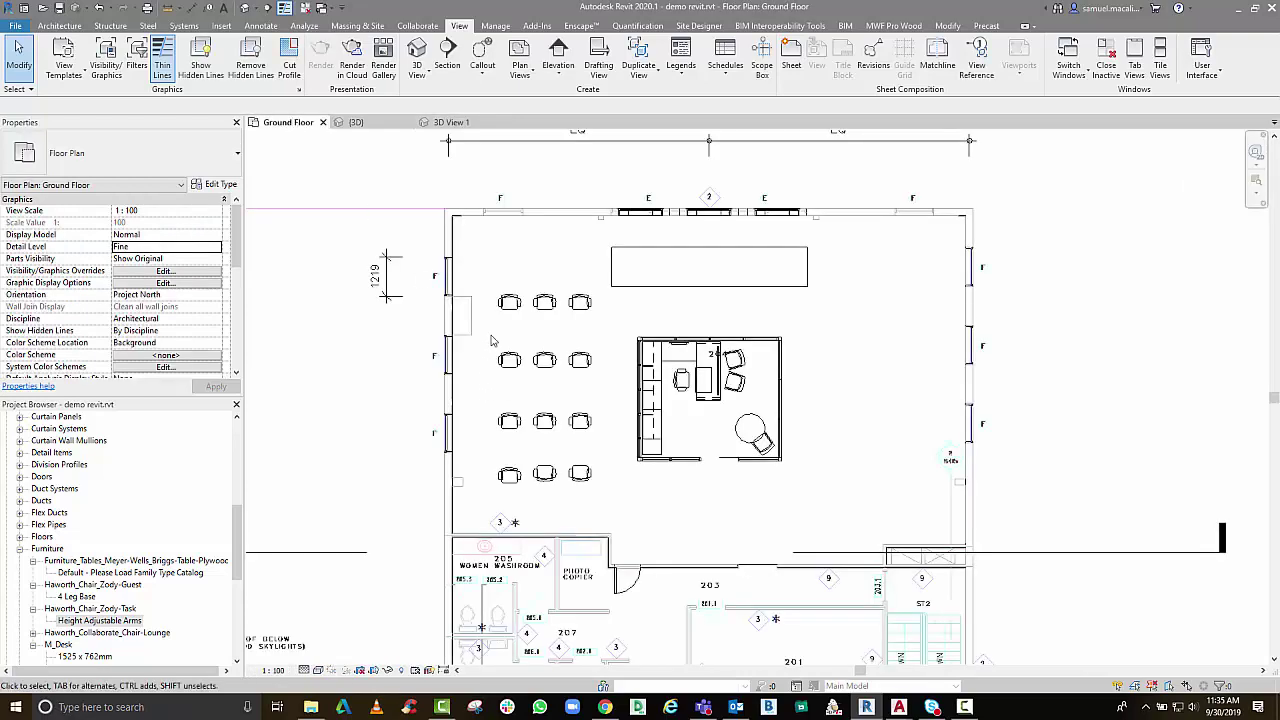
left_click(509, 302)
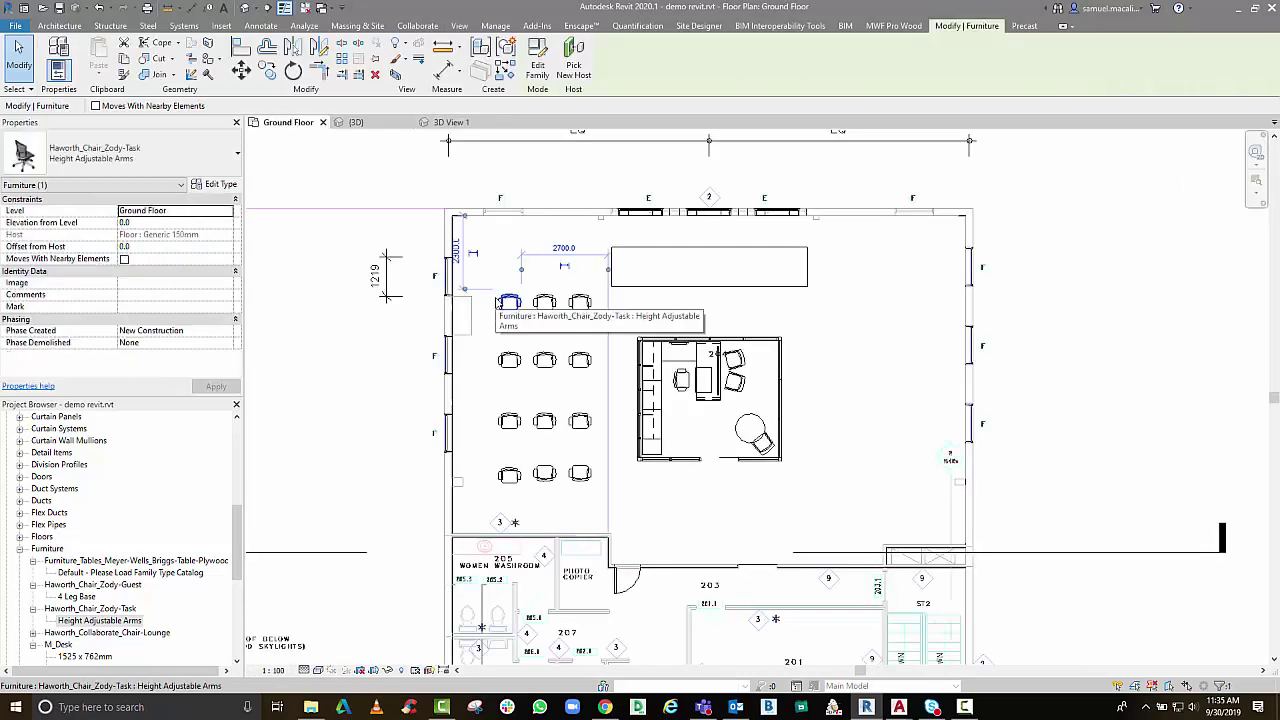
Enter a Cost of 600 in the Height Adjustable Arms chair's type properties and apply it
left_click(215, 185)
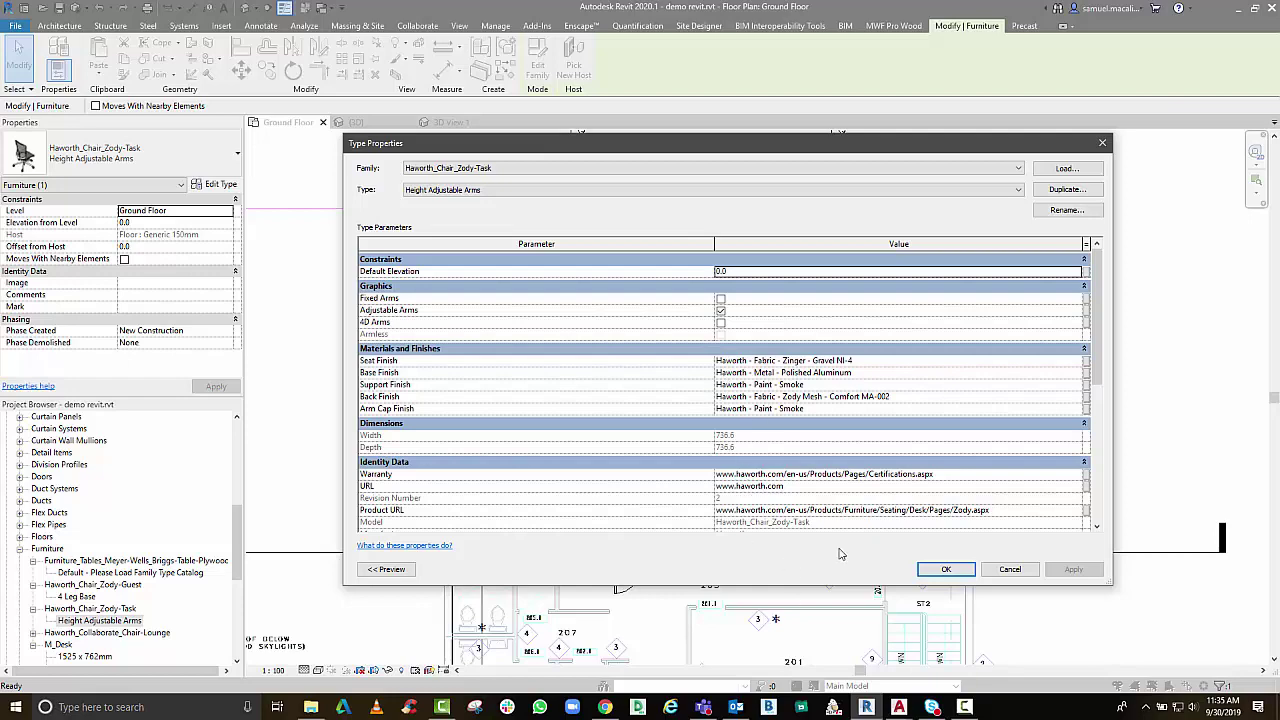
scroll(1105, 448, "down", 4)
left_click_drag(1105, 448, 1105, 494)
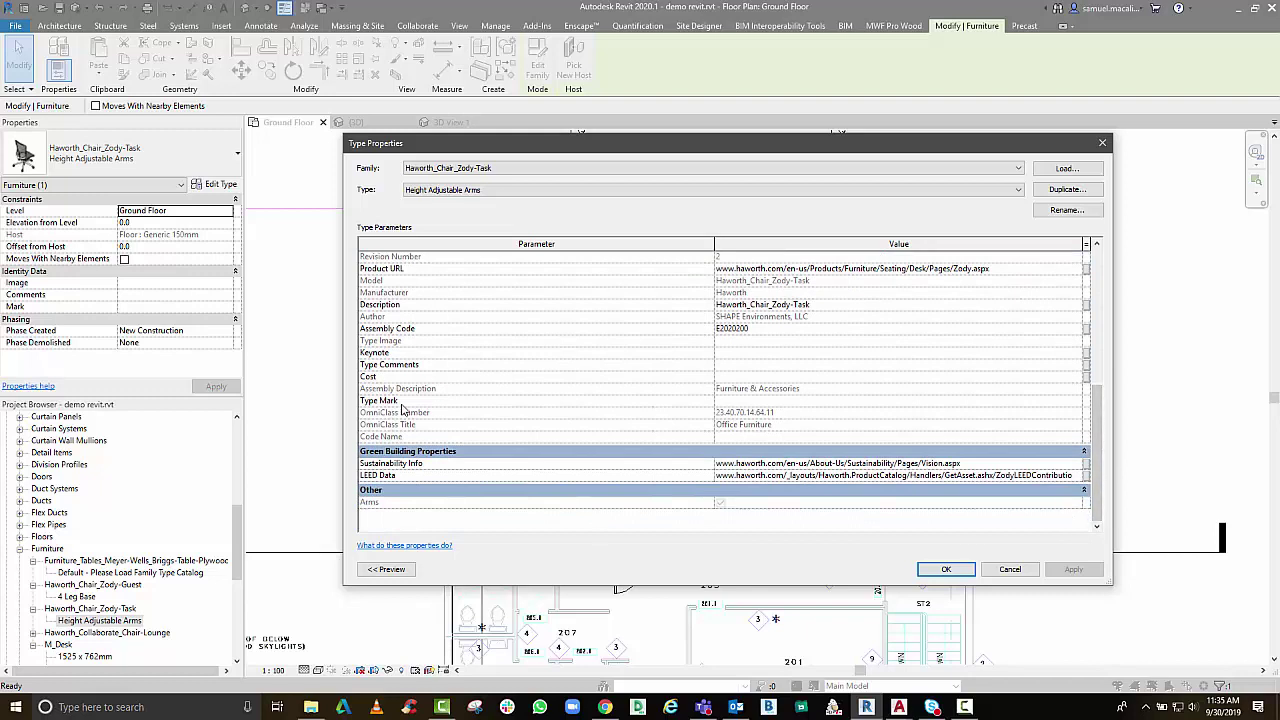
left_click(727, 378)
type("600")
left_click(1073, 569)
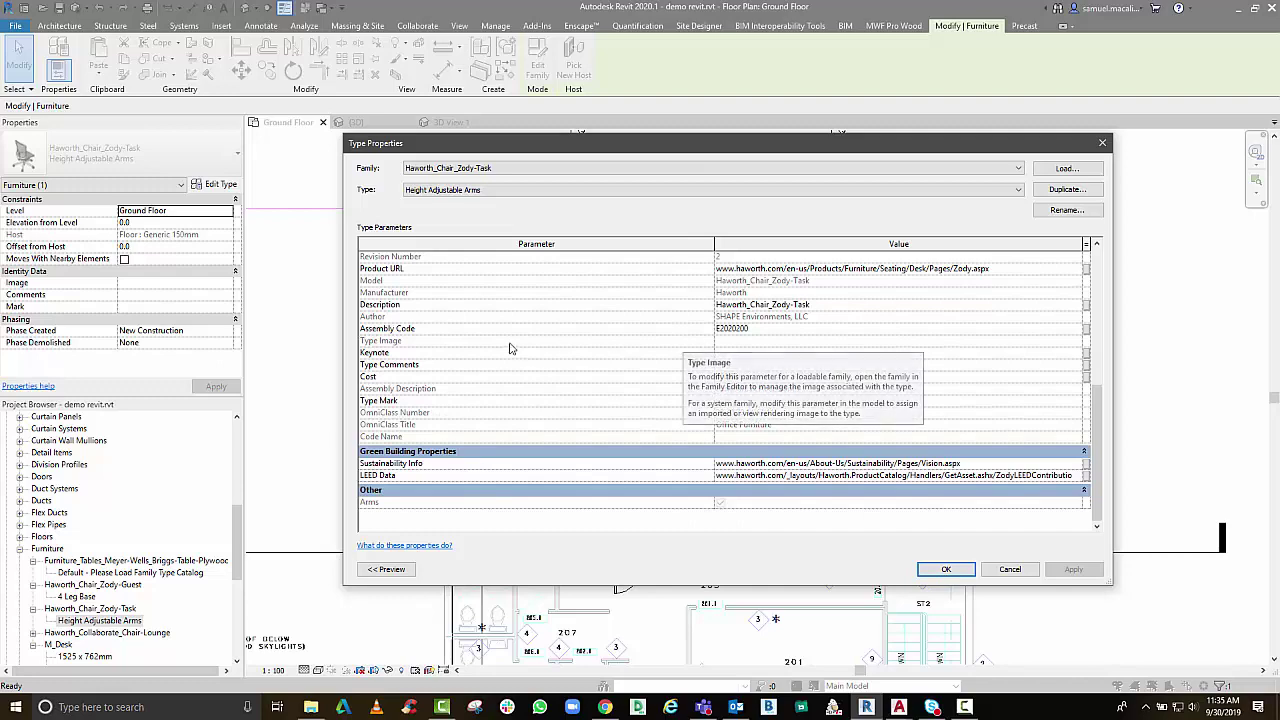
left_click(946, 570)
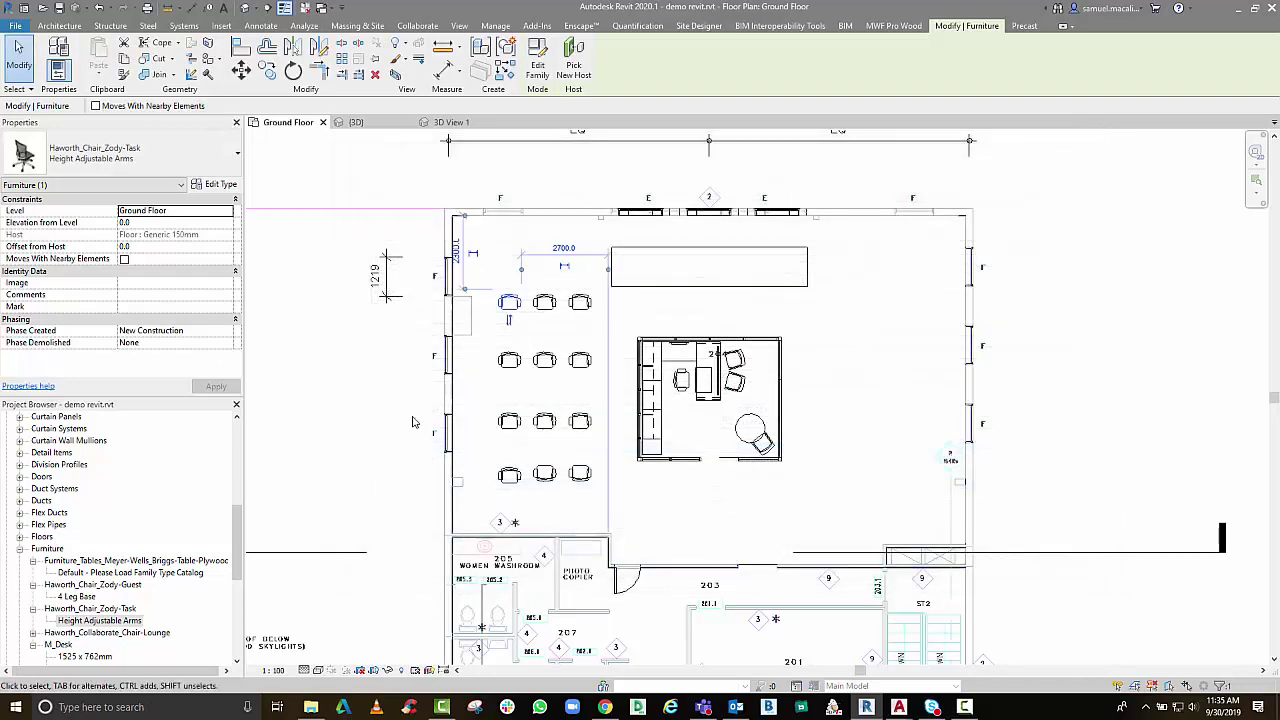
left_click(412, 421)
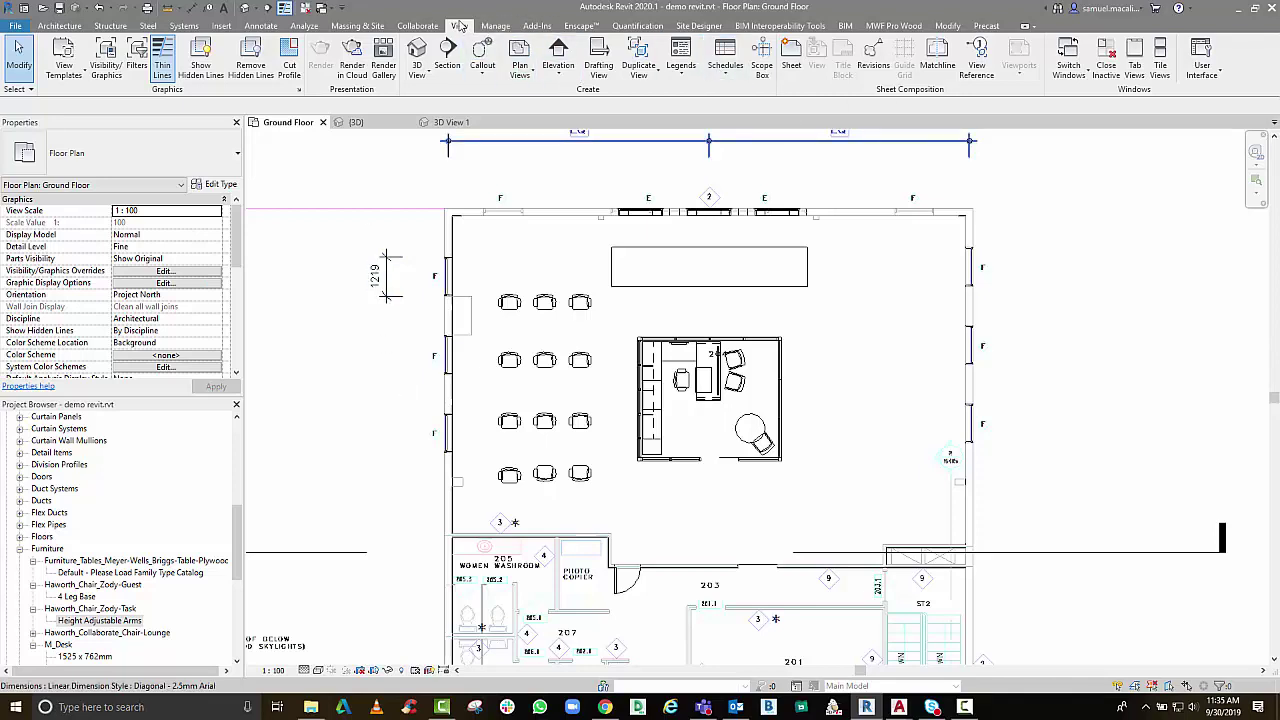
Create a new Schedule/Quantities schedule for the Furniture category
left_click(725, 72)
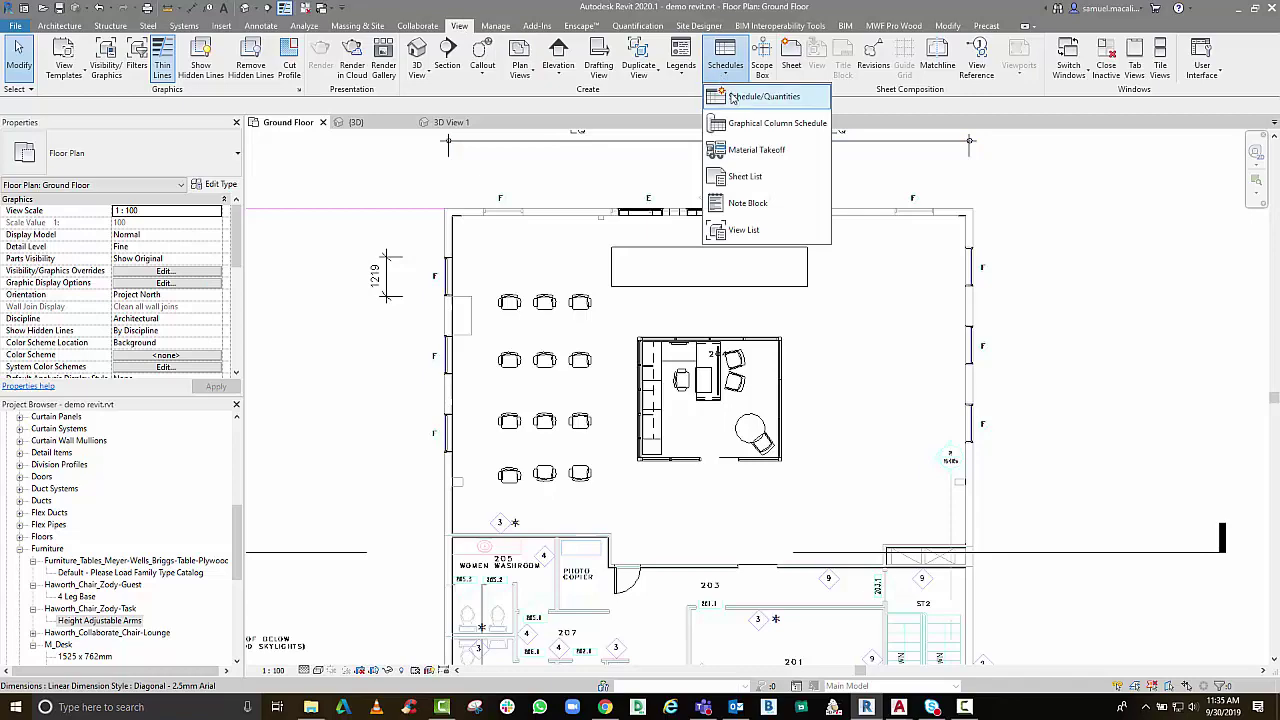
left_click(732, 95)
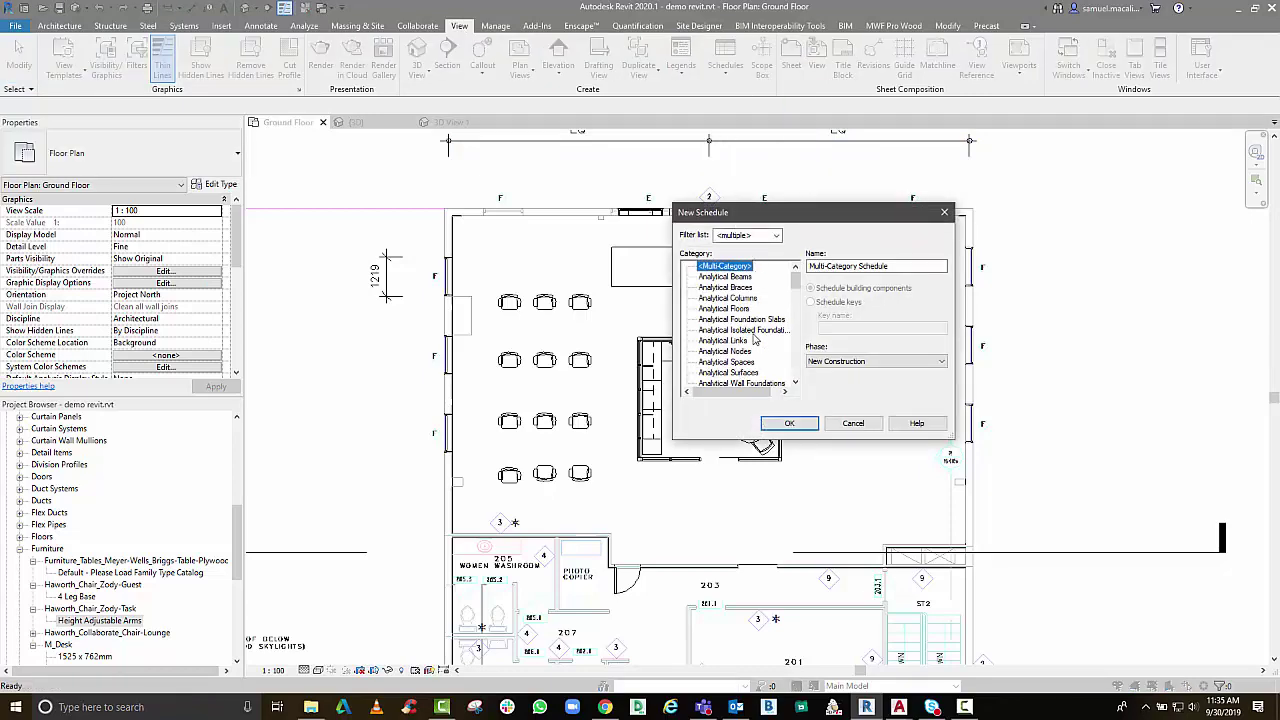
left_click_drag(806, 214, 720, 182)
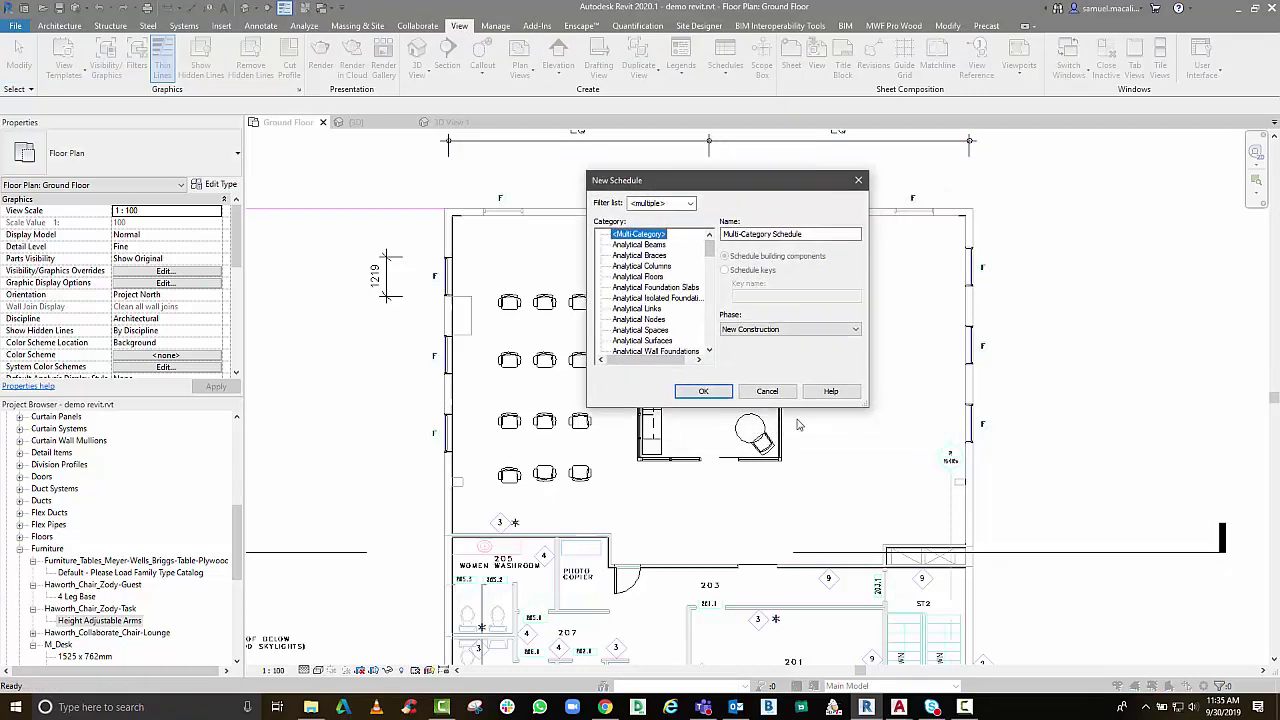
left_click_drag(866, 408, 886, 648)
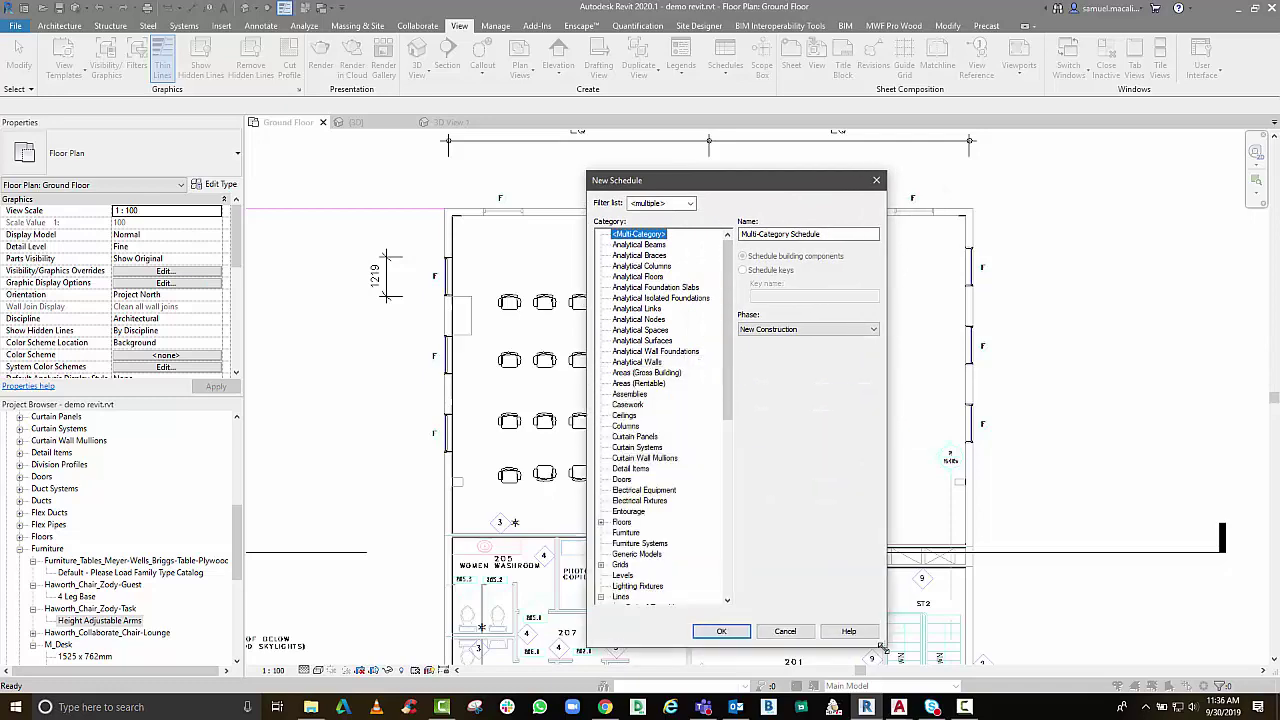
left_click(630, 533)
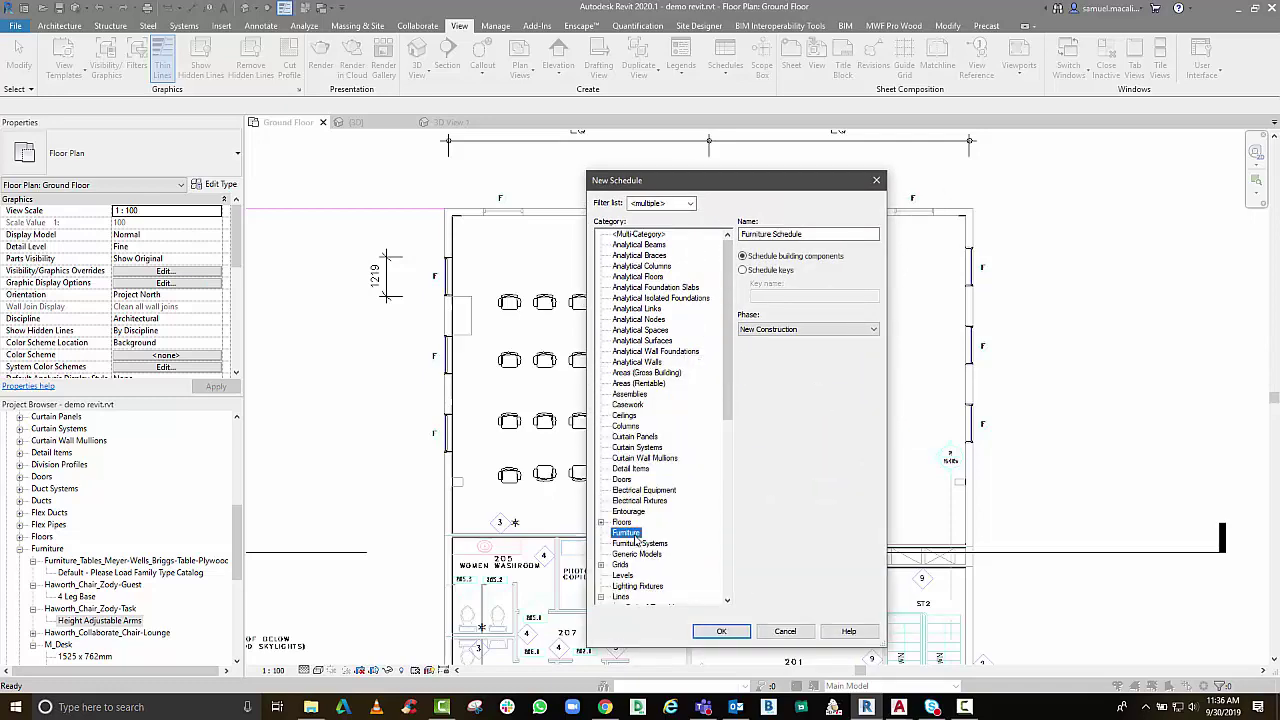
left_click(721, 631)
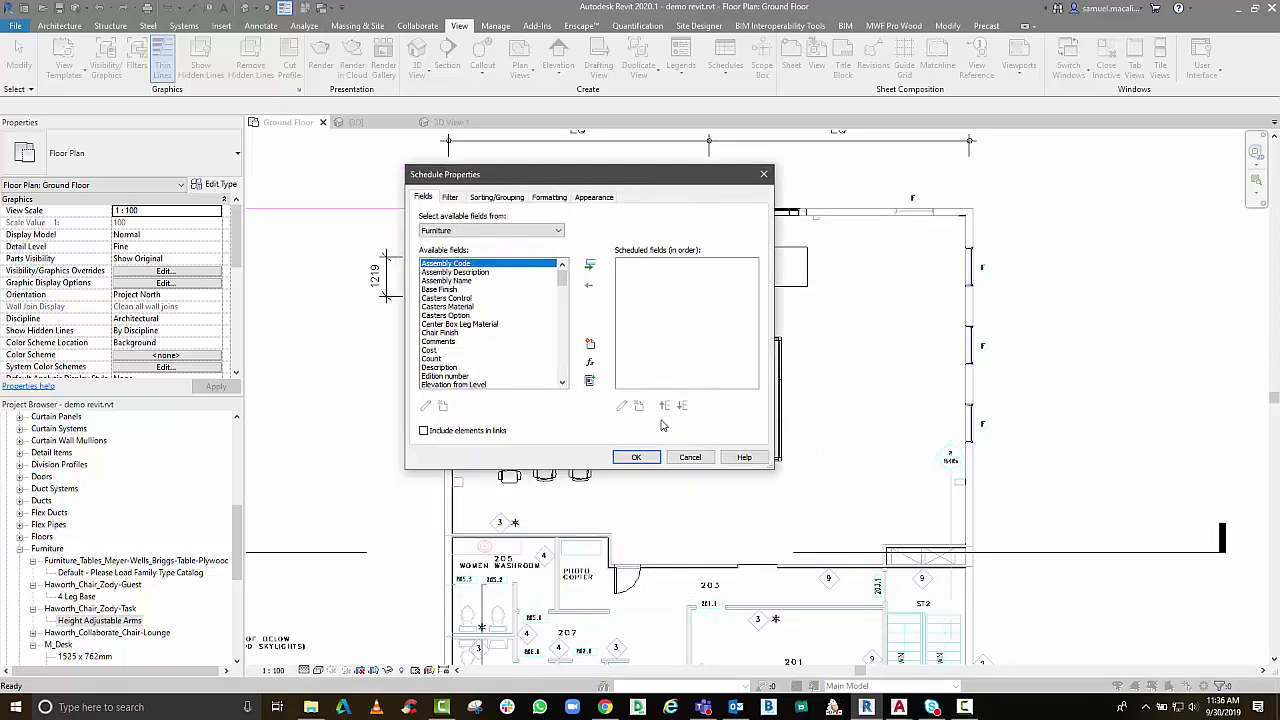
Enlarge the Schedule Properties dialog and select the Cost, Count and Description fields
left_click_drag(771, 472, 849, 664)
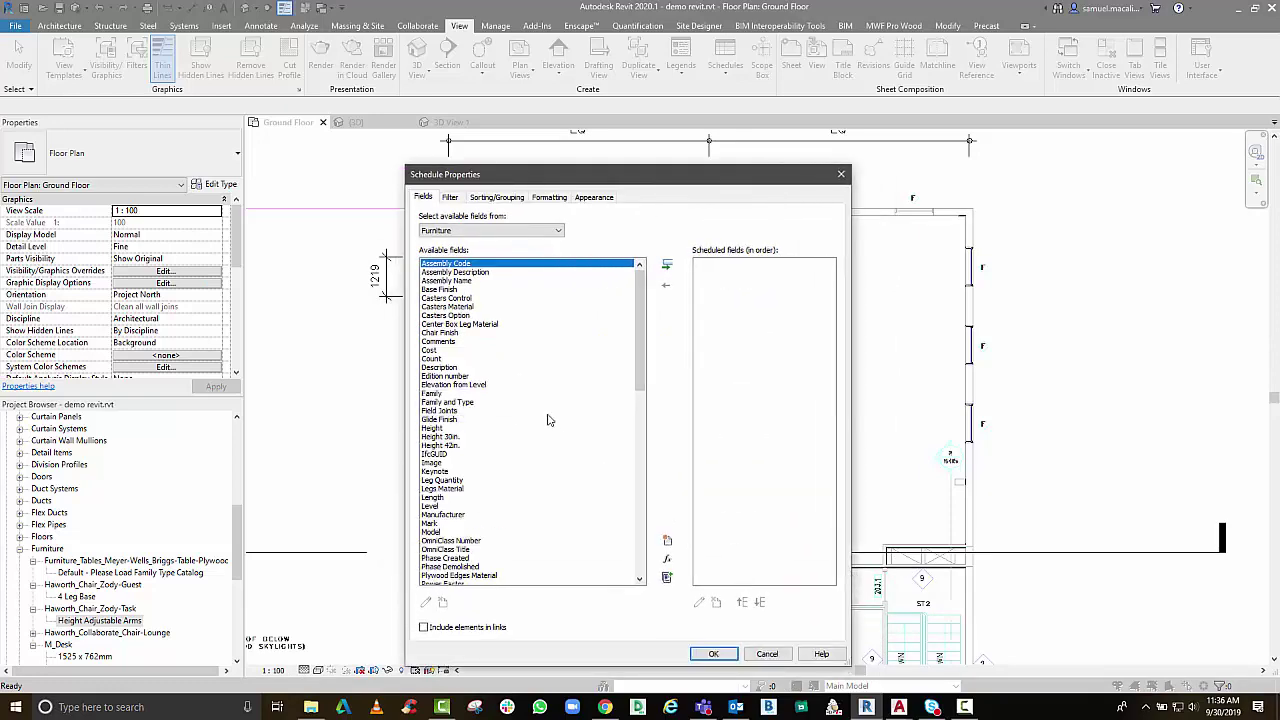
left_click_drag(639, 330, 632, 596)
left_click_drag(639, 517, 600, 290)
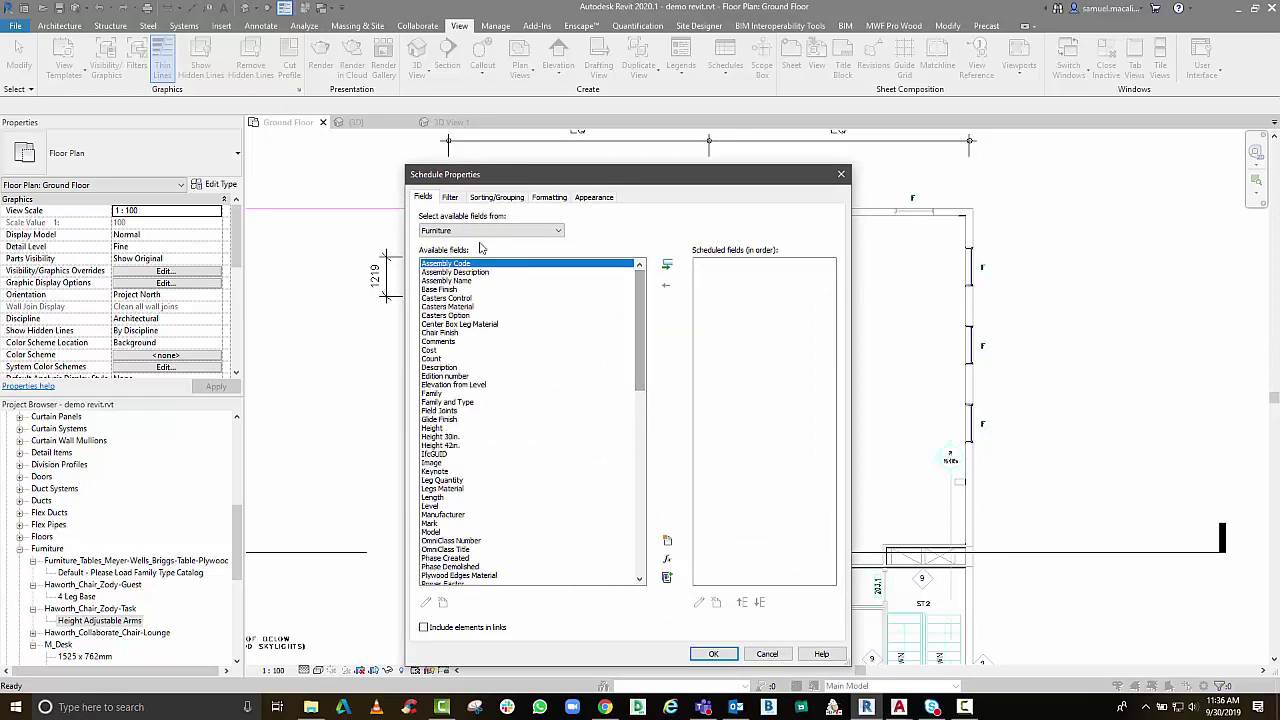
left_click(432, 351)
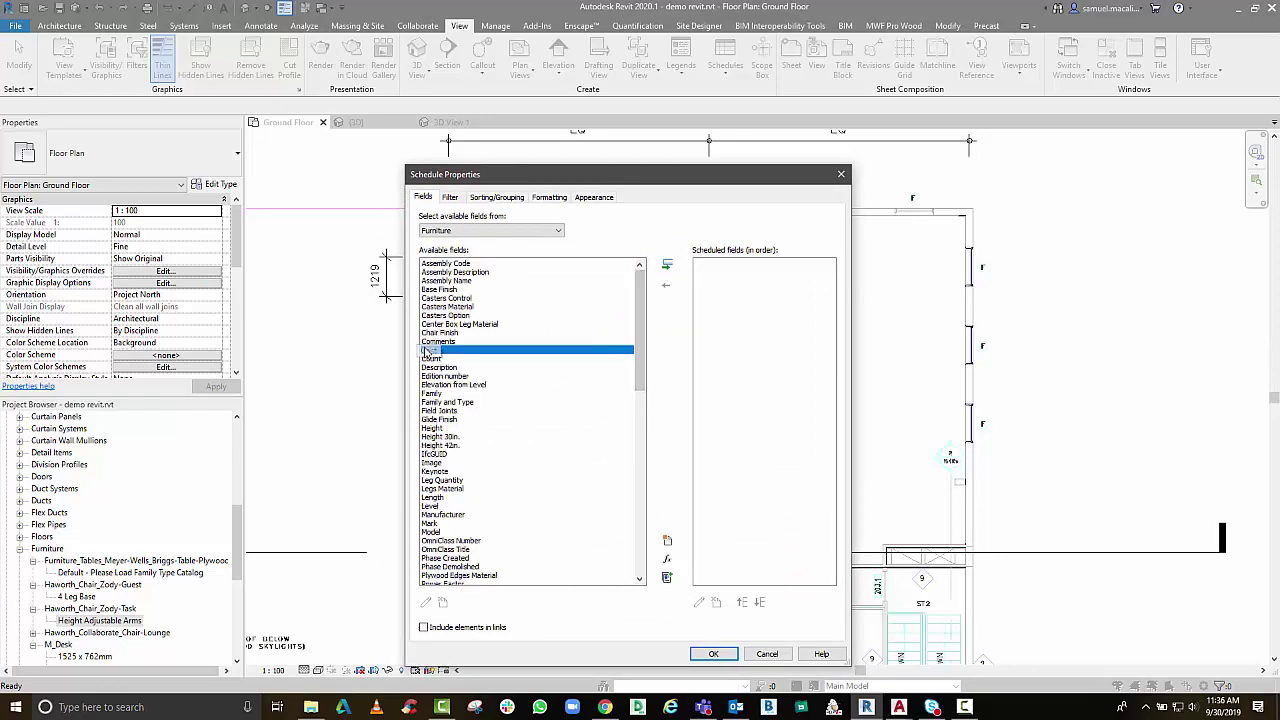
left_click(437, 360, "ctrl")
left_click(438, 367, "ctrl")
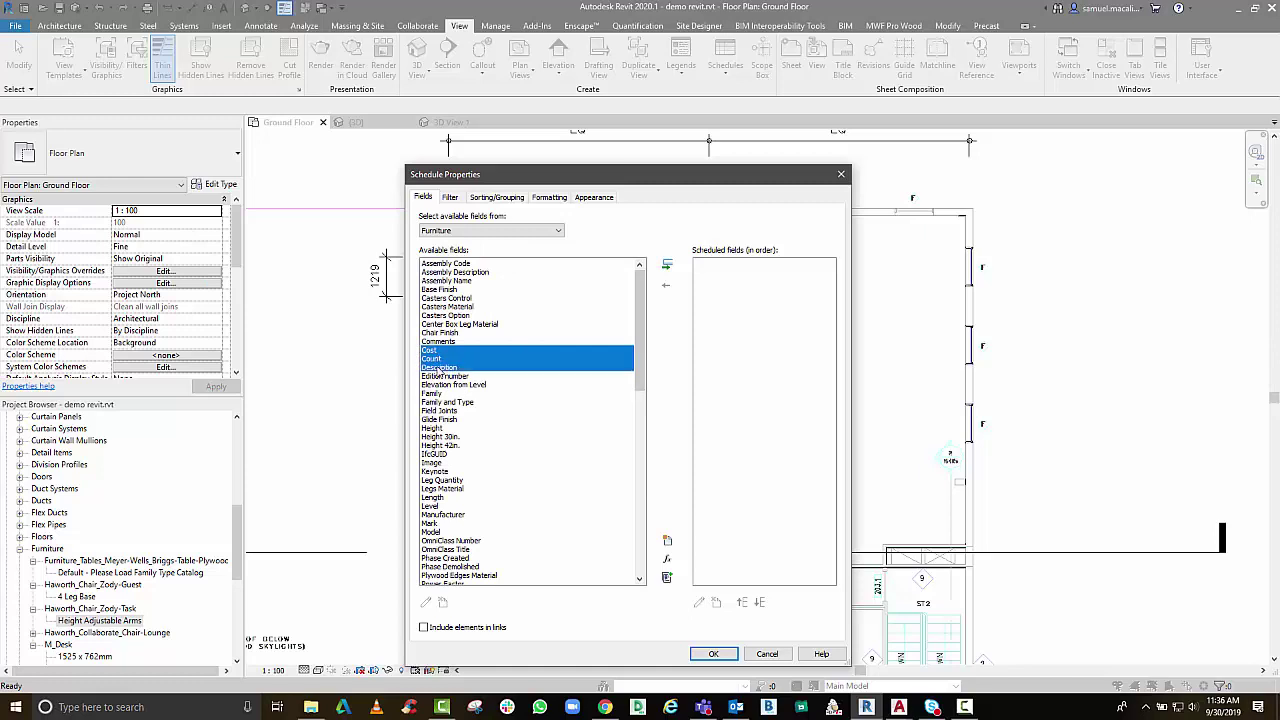
Extend the selection with Chair Finish, Family, Family and Type, Level, Manufacturer and Mark, then add all nine
left_click(440, 333, "ctrl")
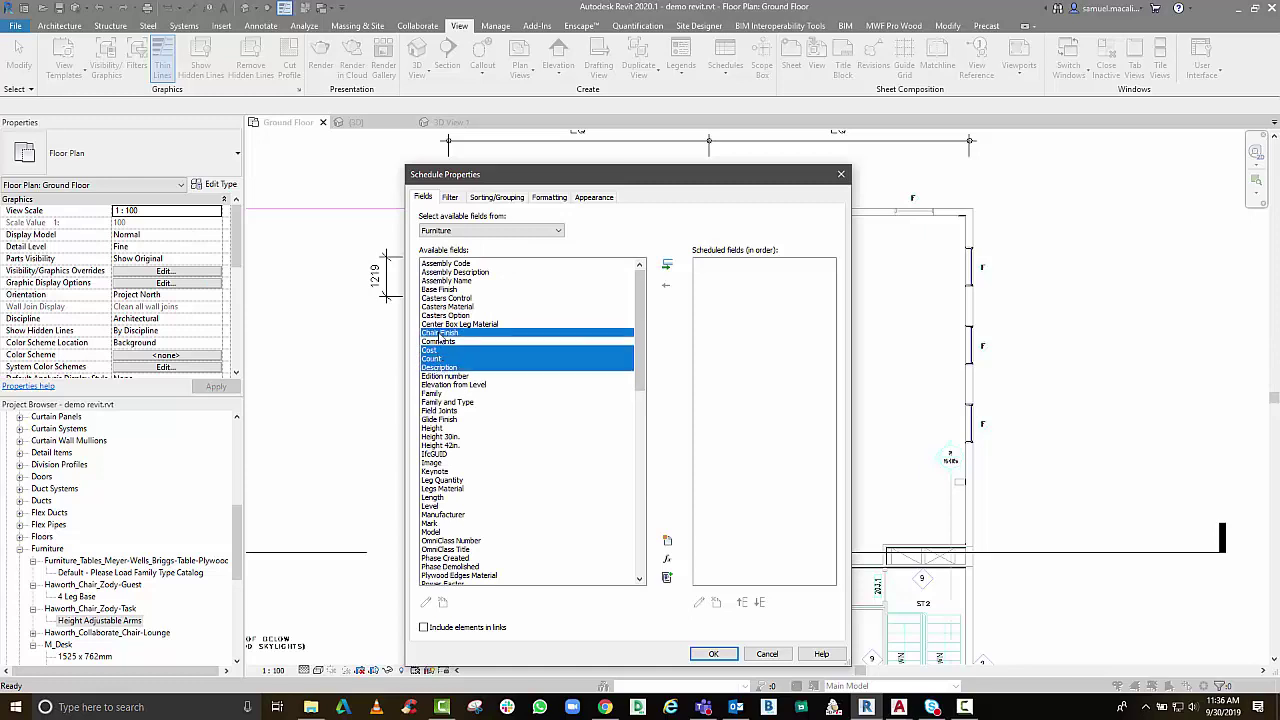
left_click(440, 393, "ctrl")
left_click(446, 402, "ctrl")
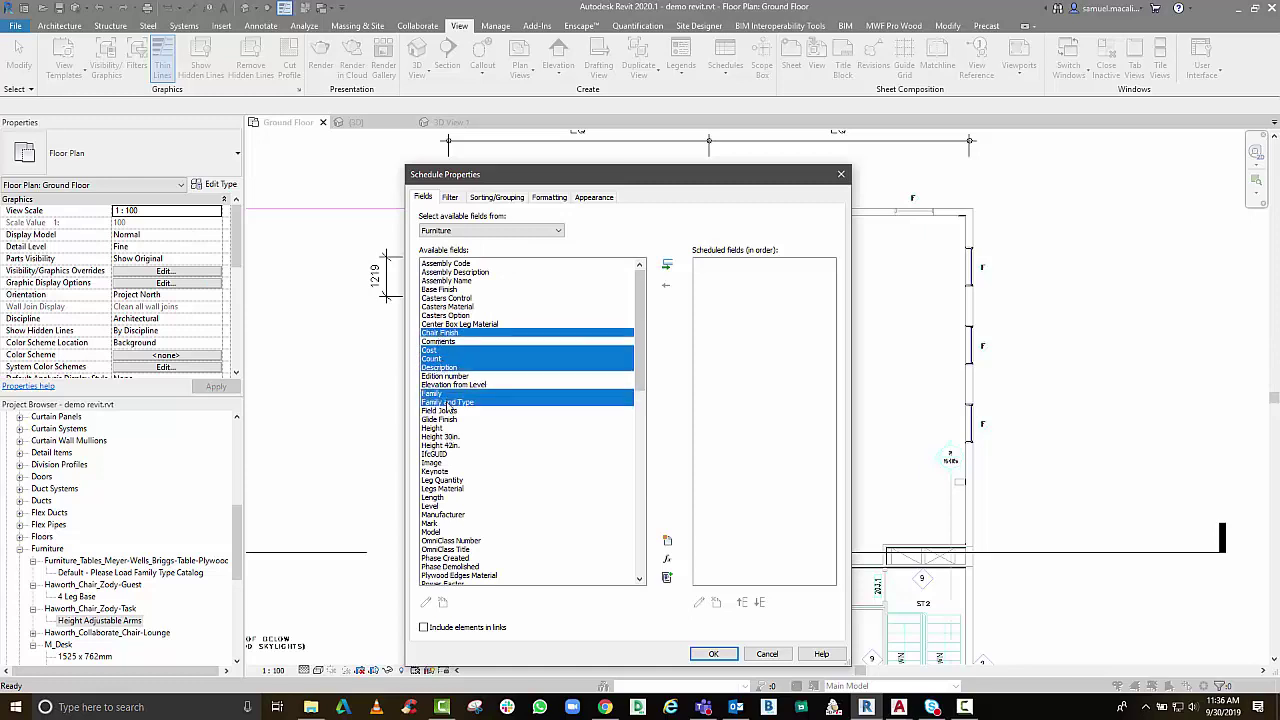
left_click(431, 506, "ctrl")
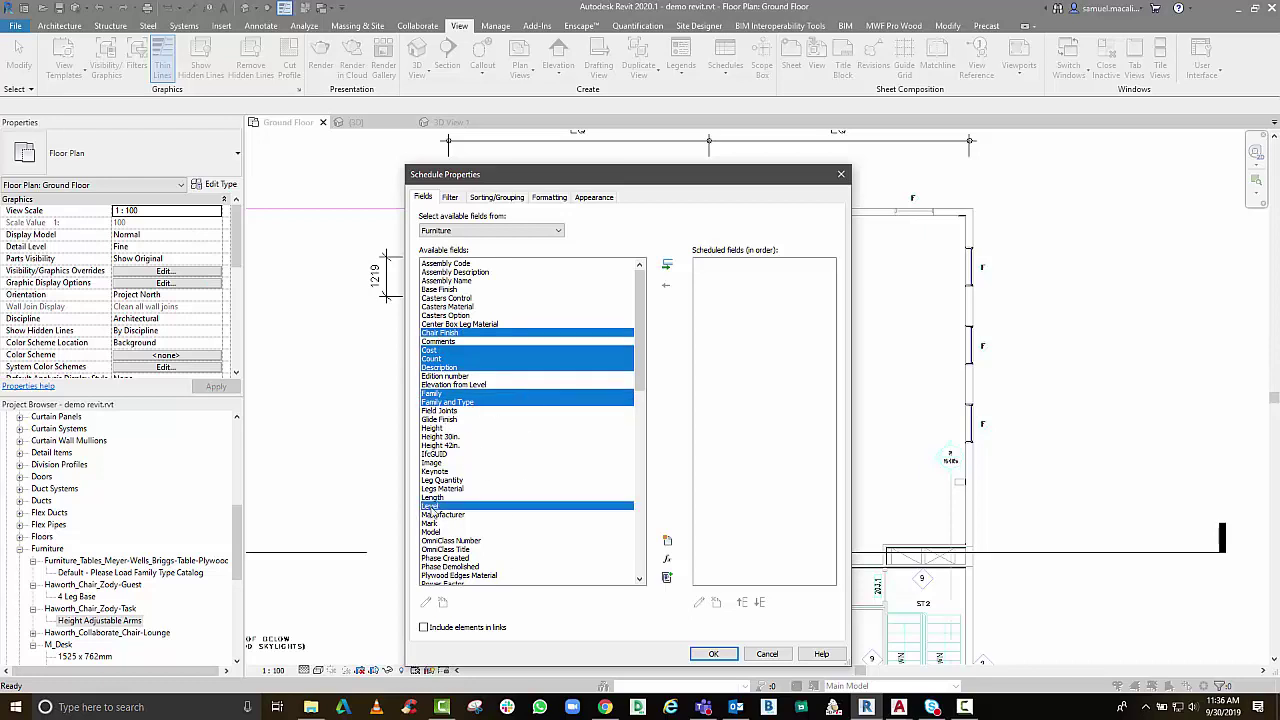
left_click(430, 523, "ctrl+shift")
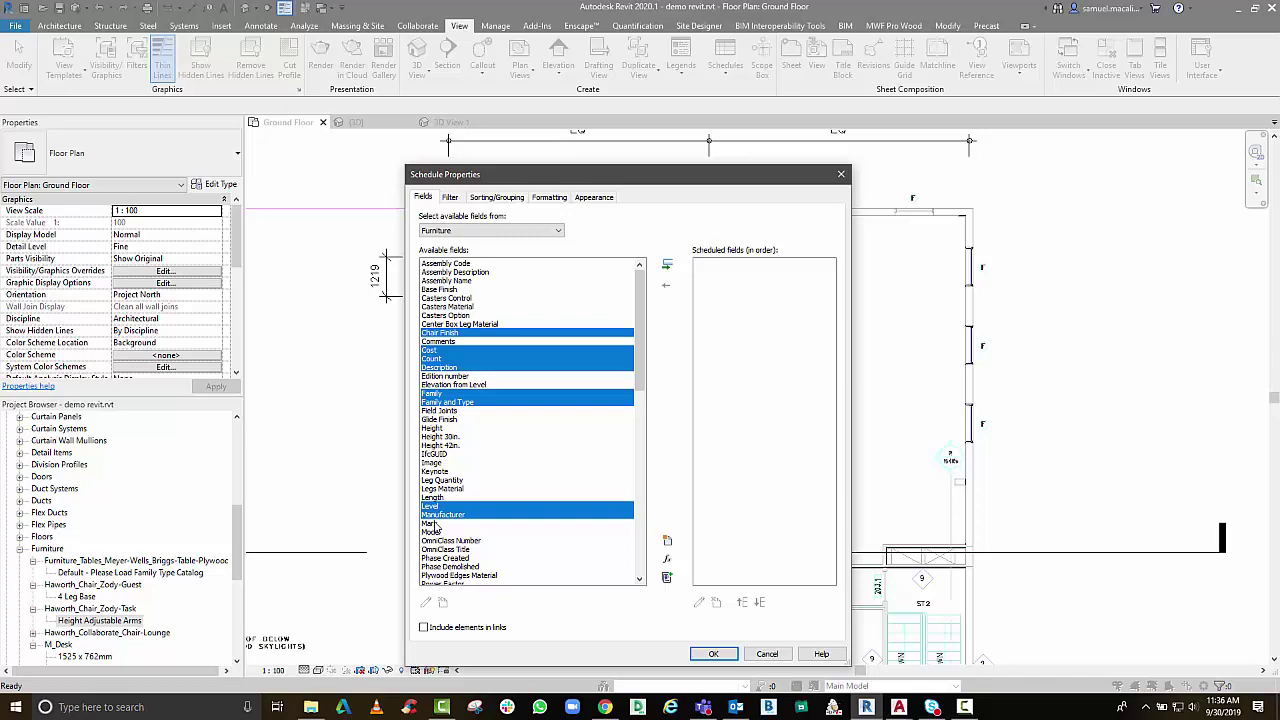
left_click(668, 266)
left_click(713, 655)
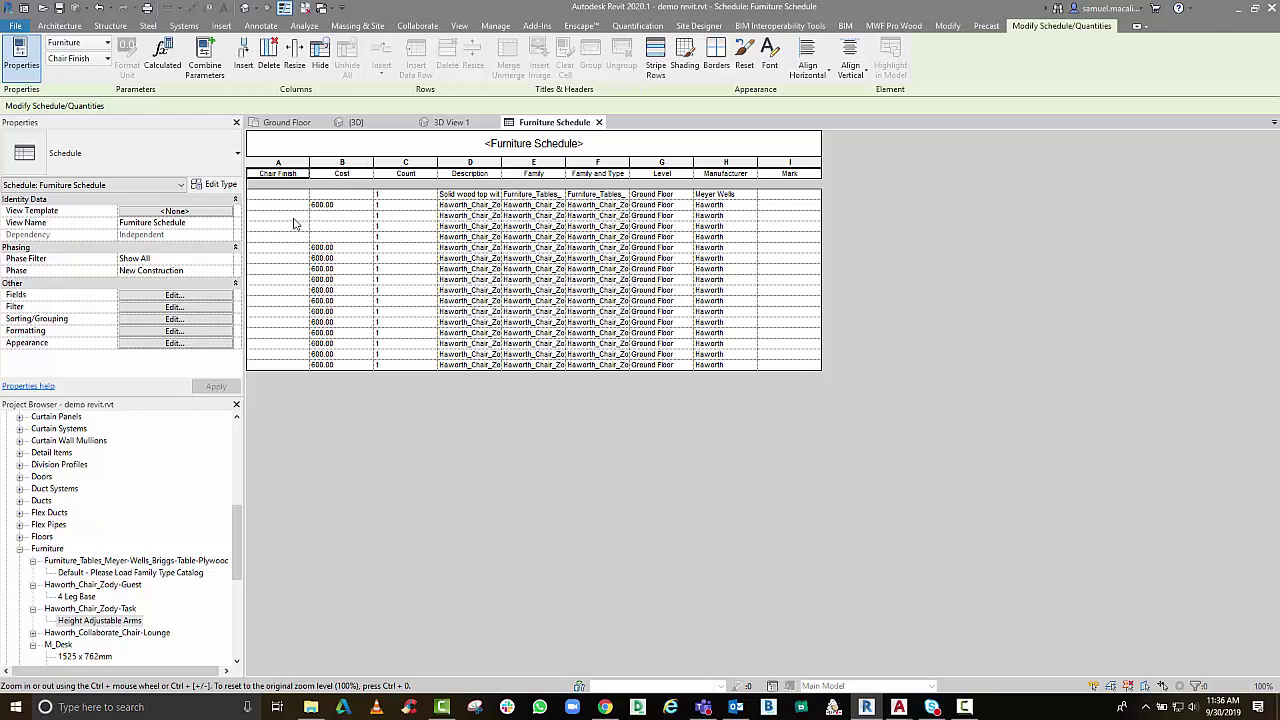
Locate a Furniture Schedule chair row's element and show it in the 3D view
left_click(267, 240)
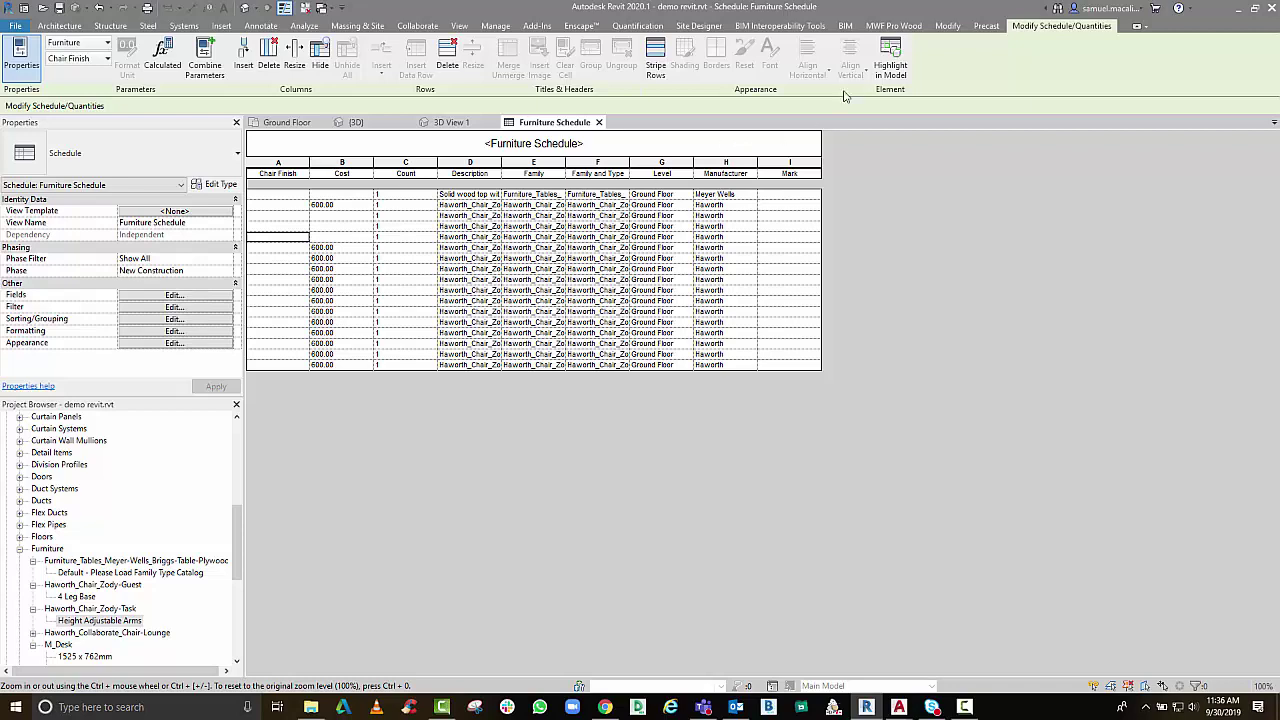
left_click(890, 60)
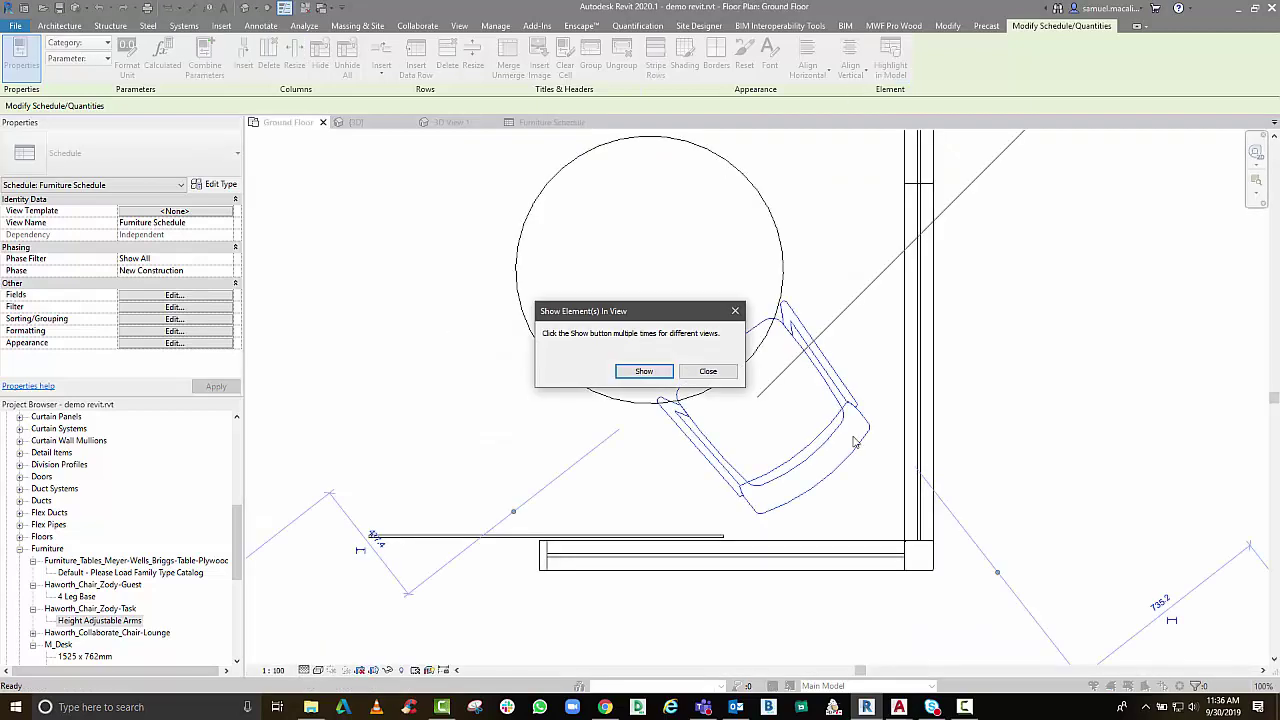
left_click(655, 375)
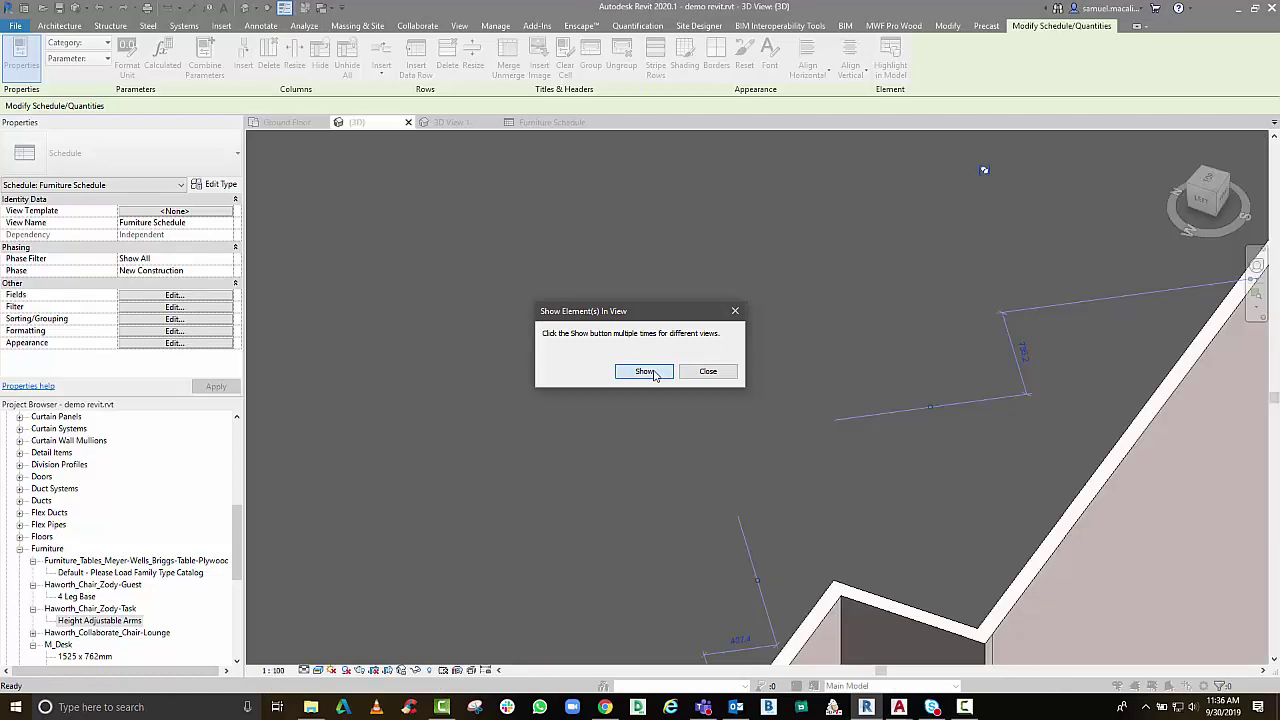
left_click(713, 374)
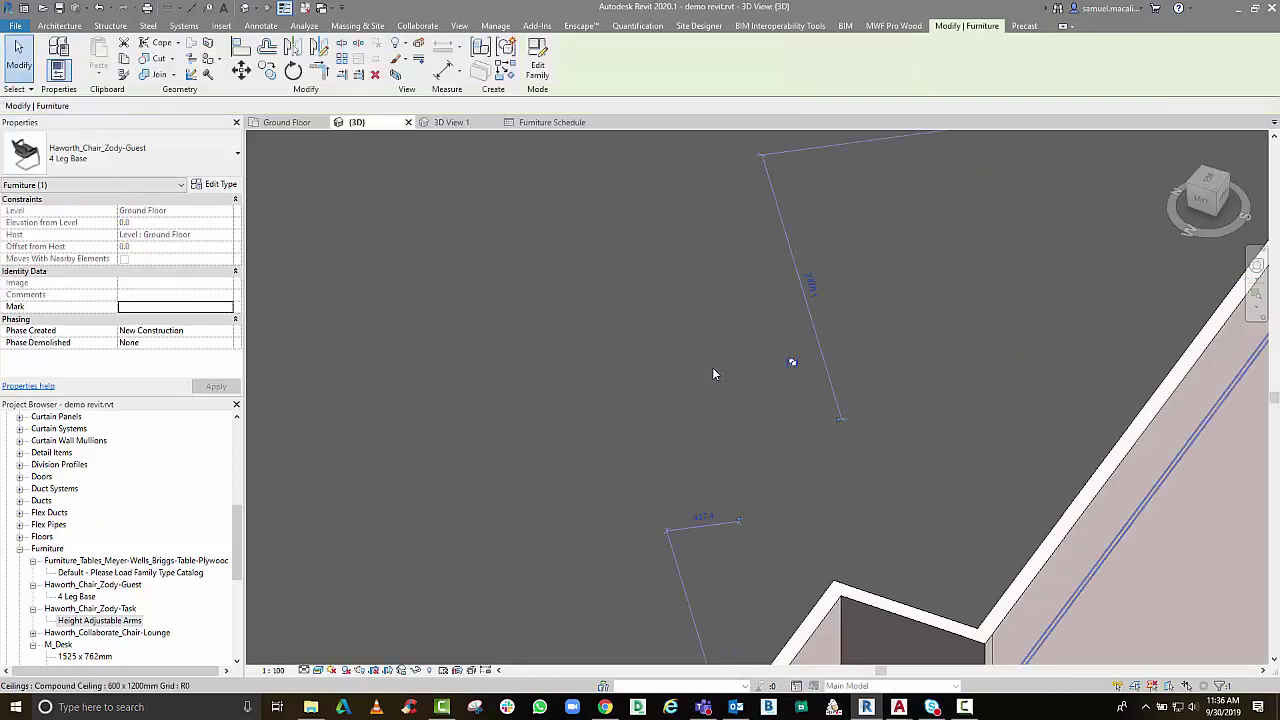
Close the 3D View 1 and {3D} views, ending on the Ground Floor plan
left_click(288, 122)
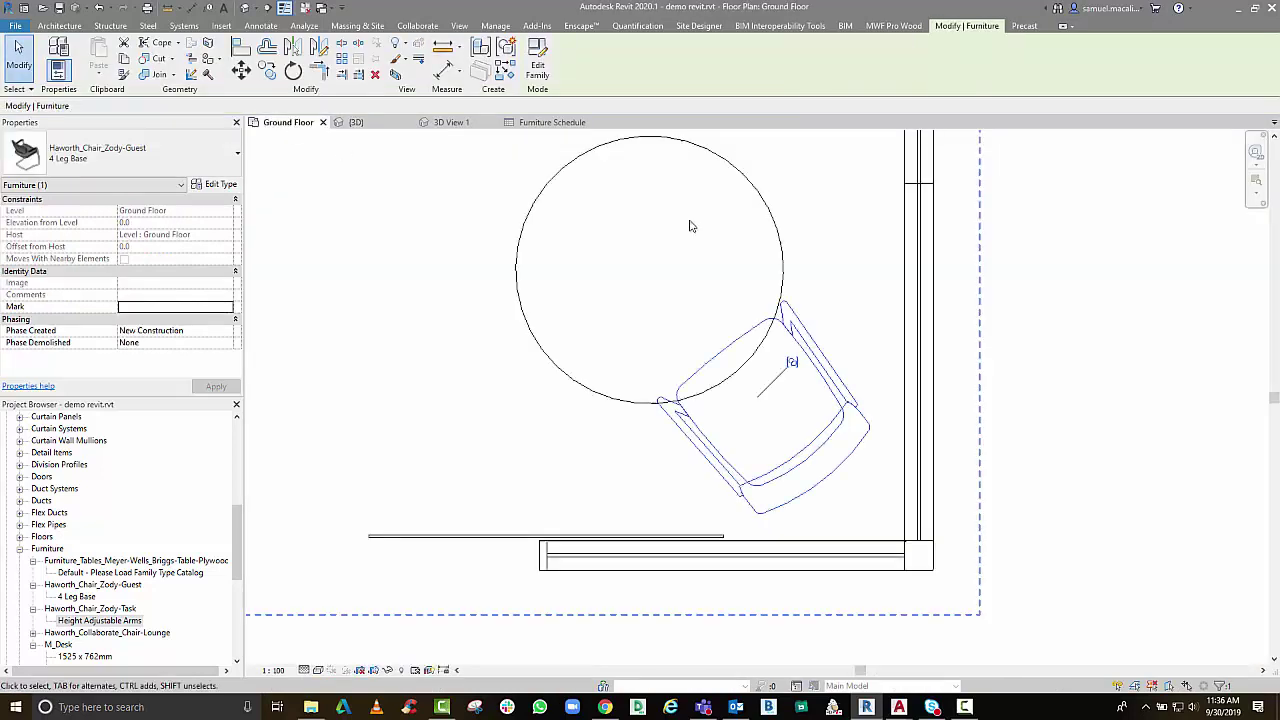
left_click(493, 123)
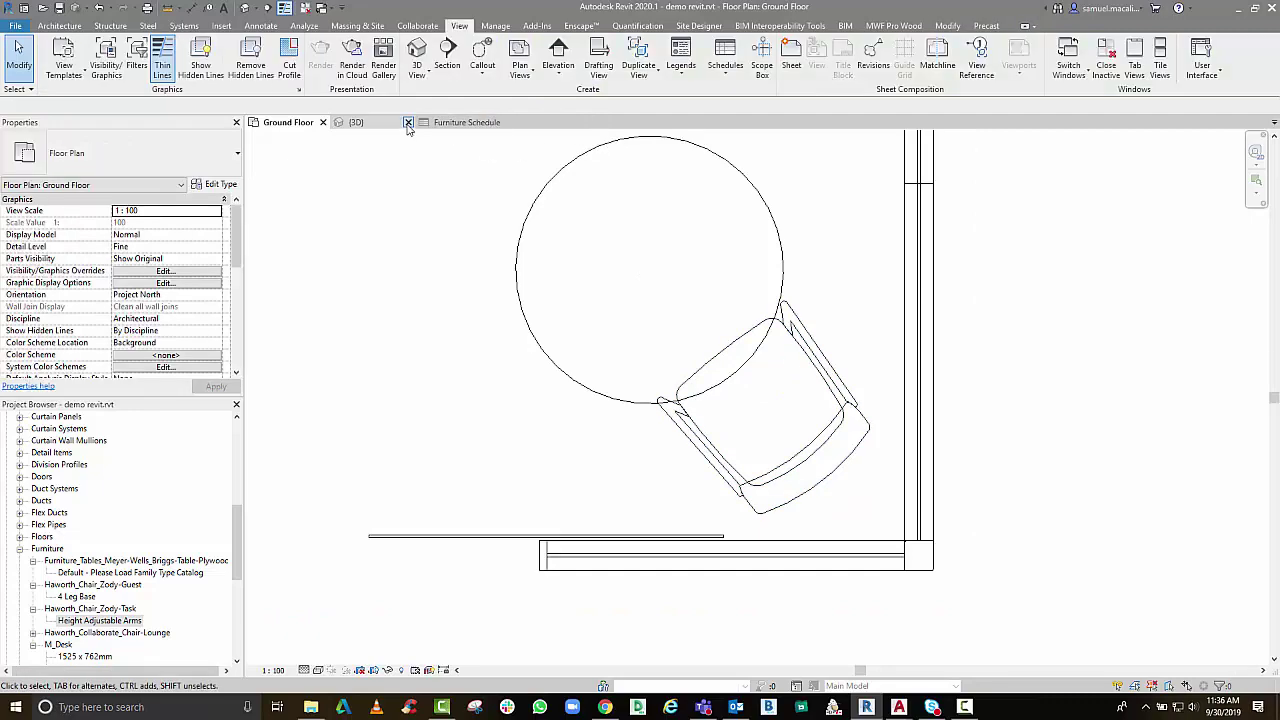
left_click(408, 123)
left_click(381, 124)
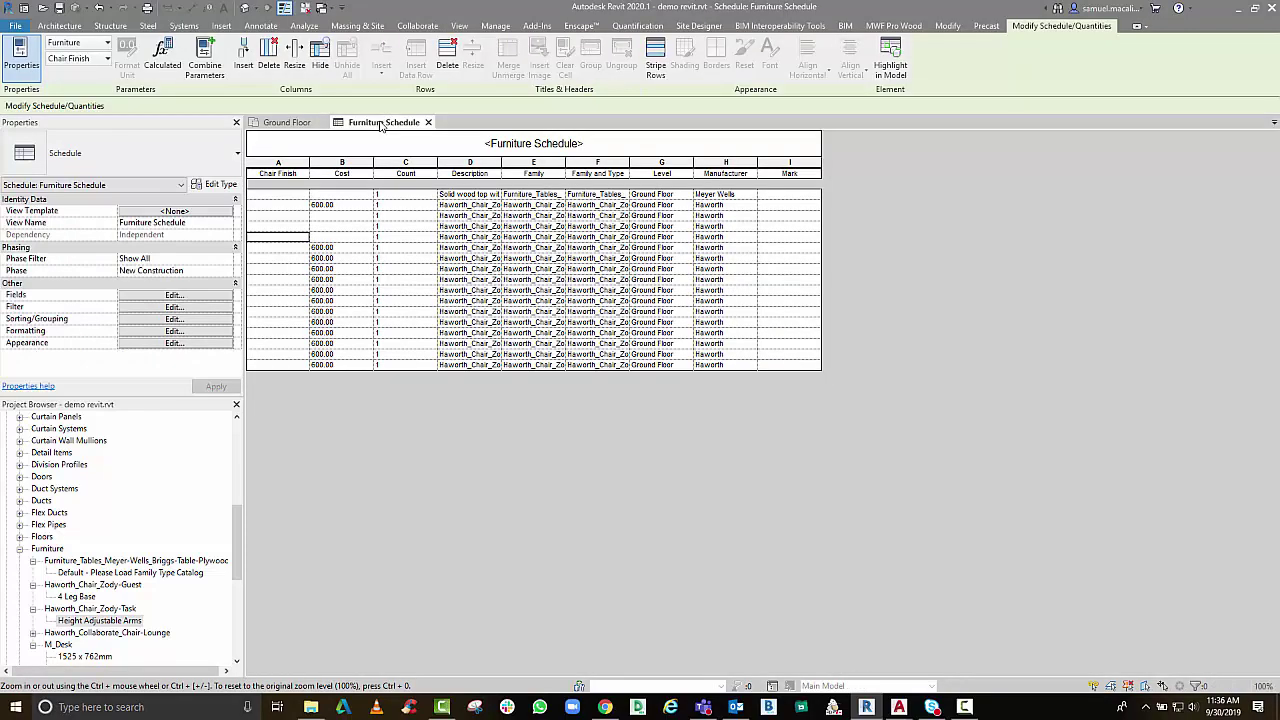
left_click(298, 123)
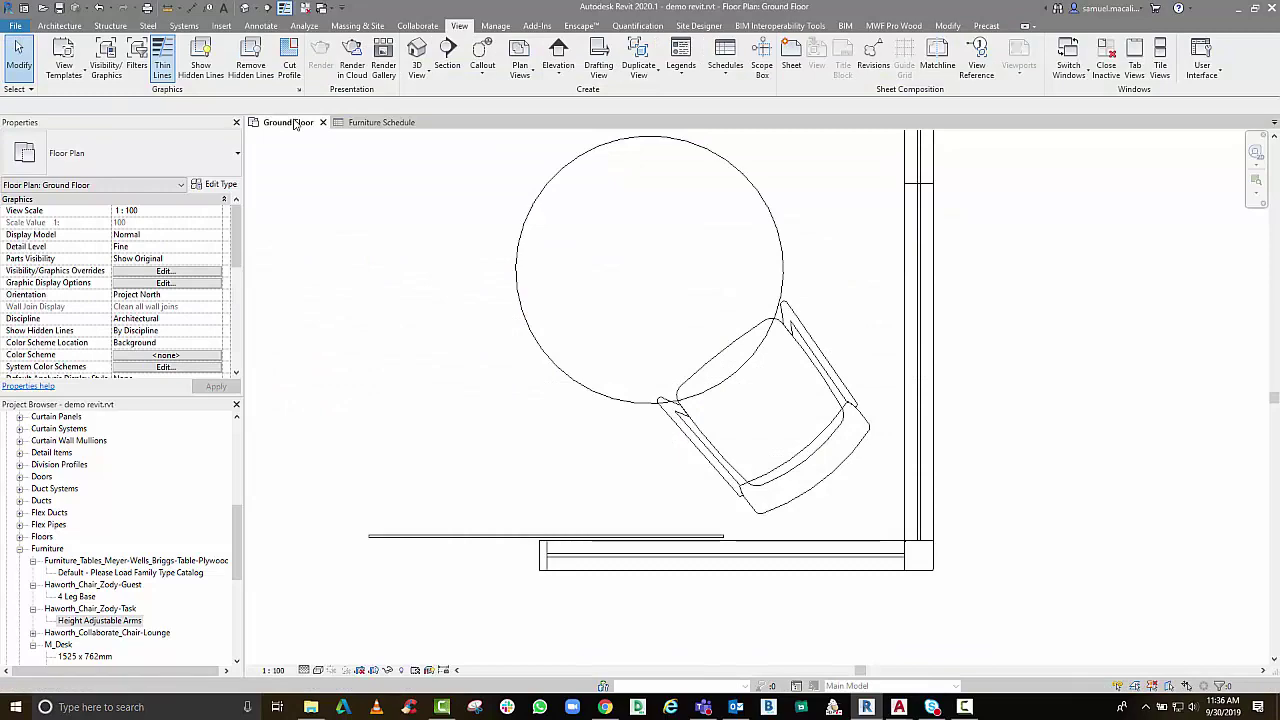
Tile the views with WT and window-select the twelve chairs in the left seating area
key("w")
key("t")
scroll(587, 284, "down", 5)
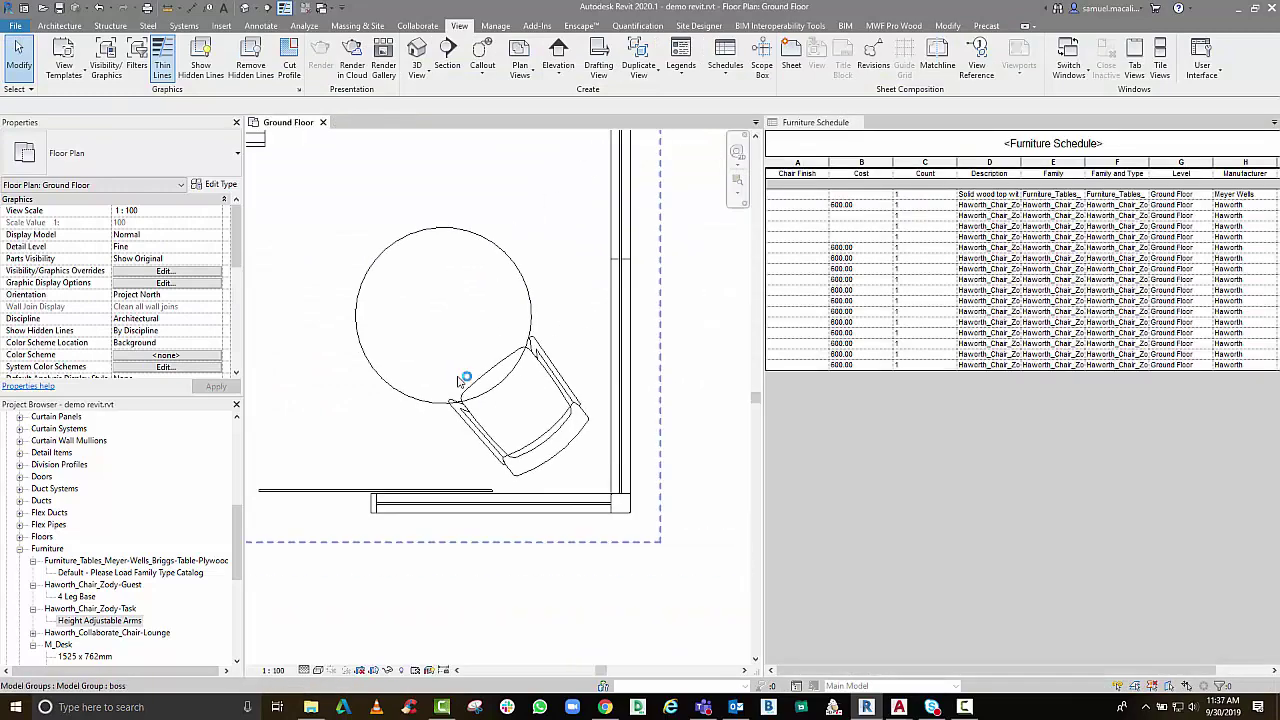
scroll(466, 378, "down", 4)
scroll(420, 413, "up", 1)
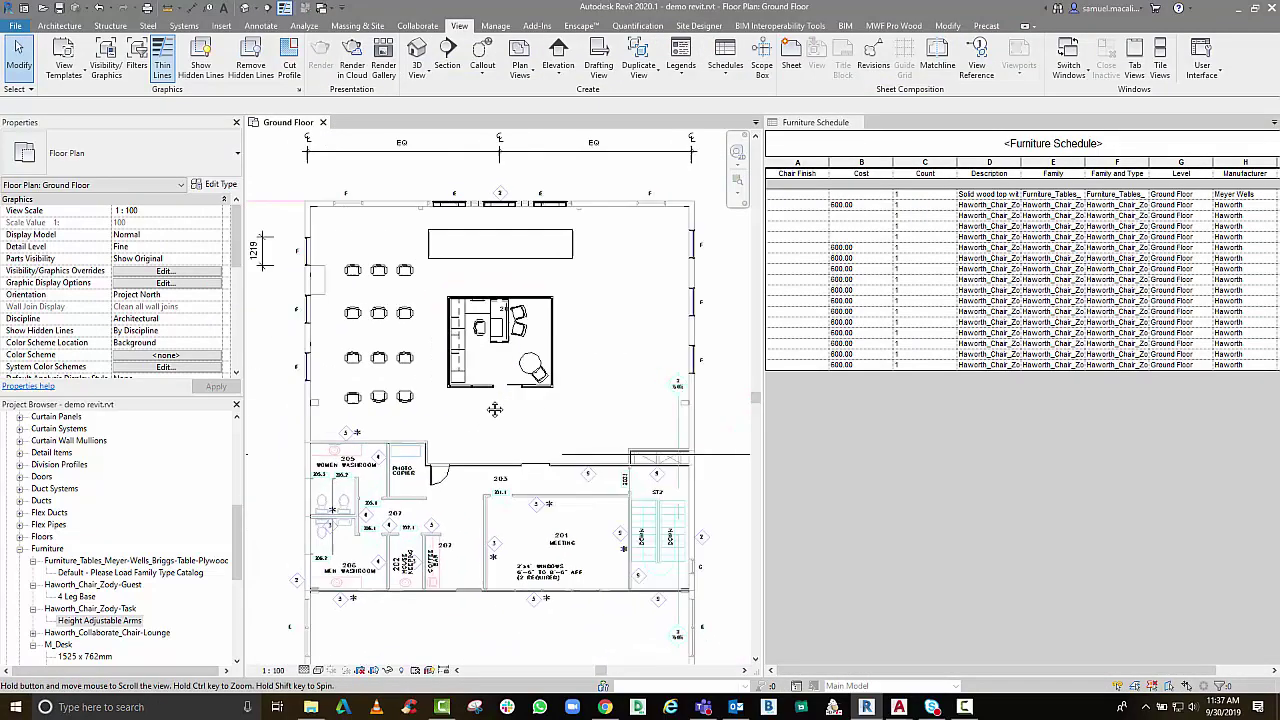
left_click(480, 322)
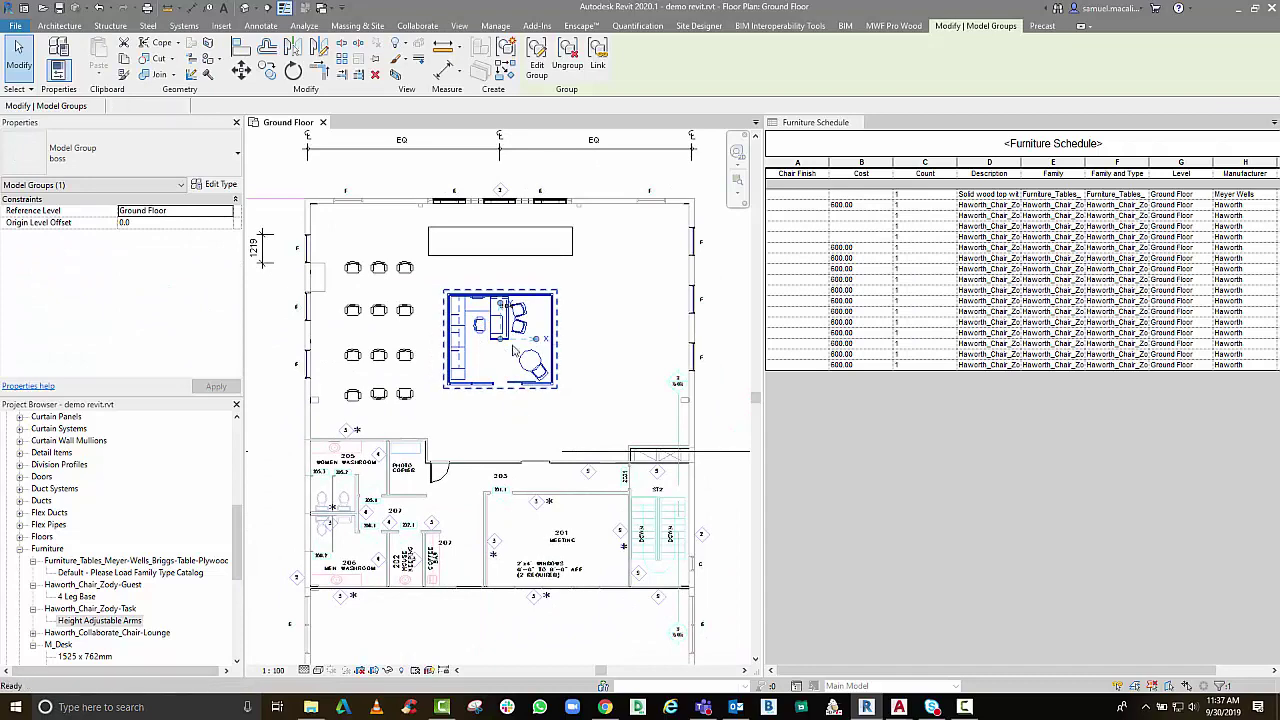
left_click(430, 405)
left_click(352, 267)
left_click_drag(337, 248, 431, 424)
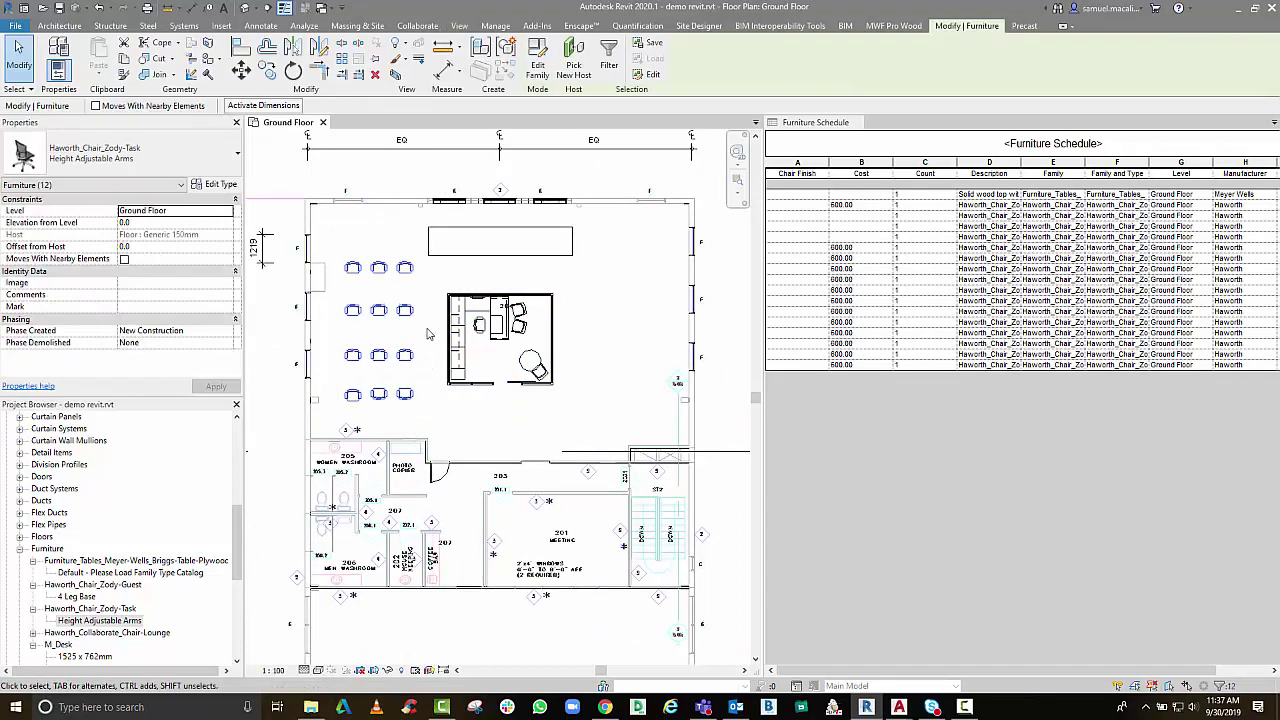
Copy the twelve chairs to the room's right side with MV, then widen the Description column
key("m")
key("v")
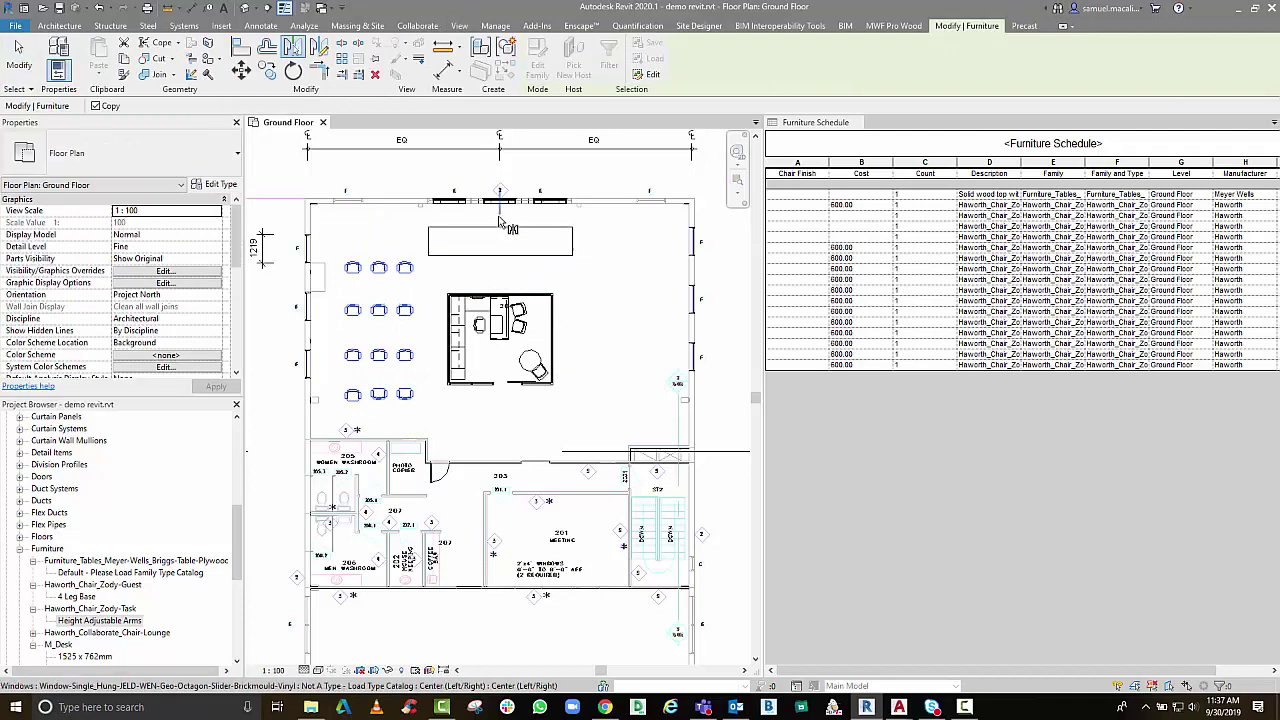
left_click(740, 255)
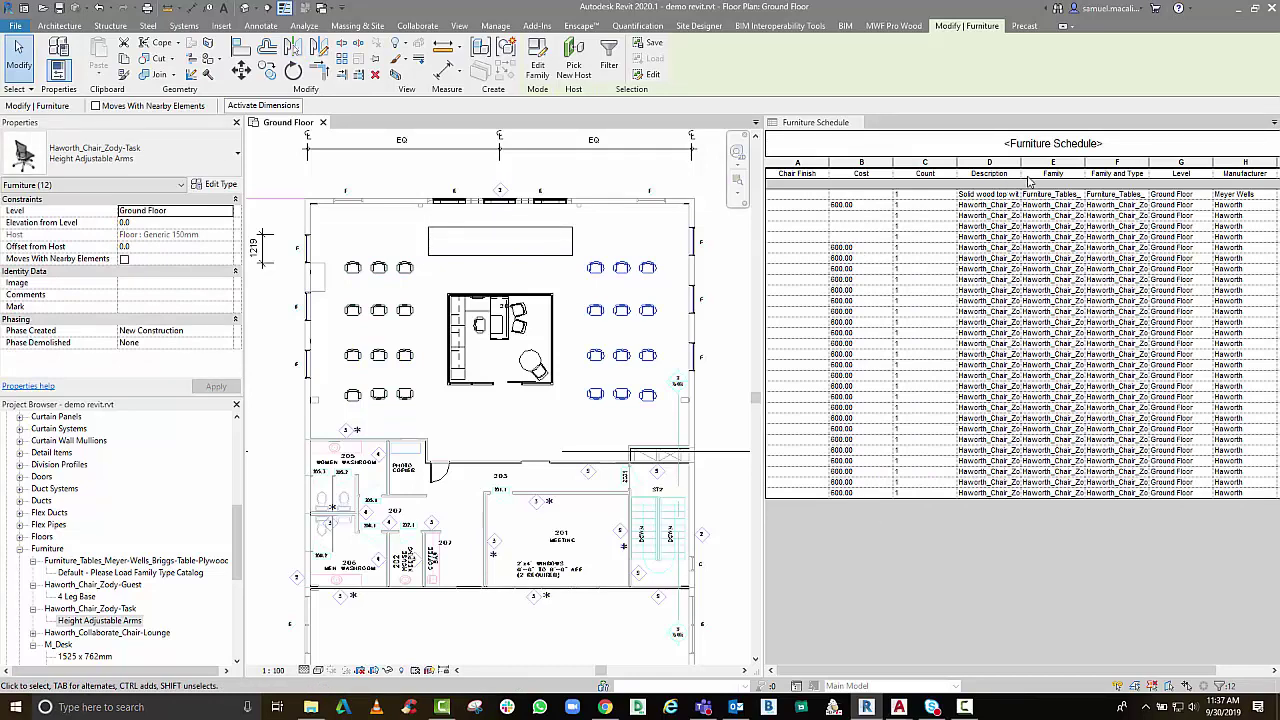
left_click_drag(1021, 161, 1081, 163)
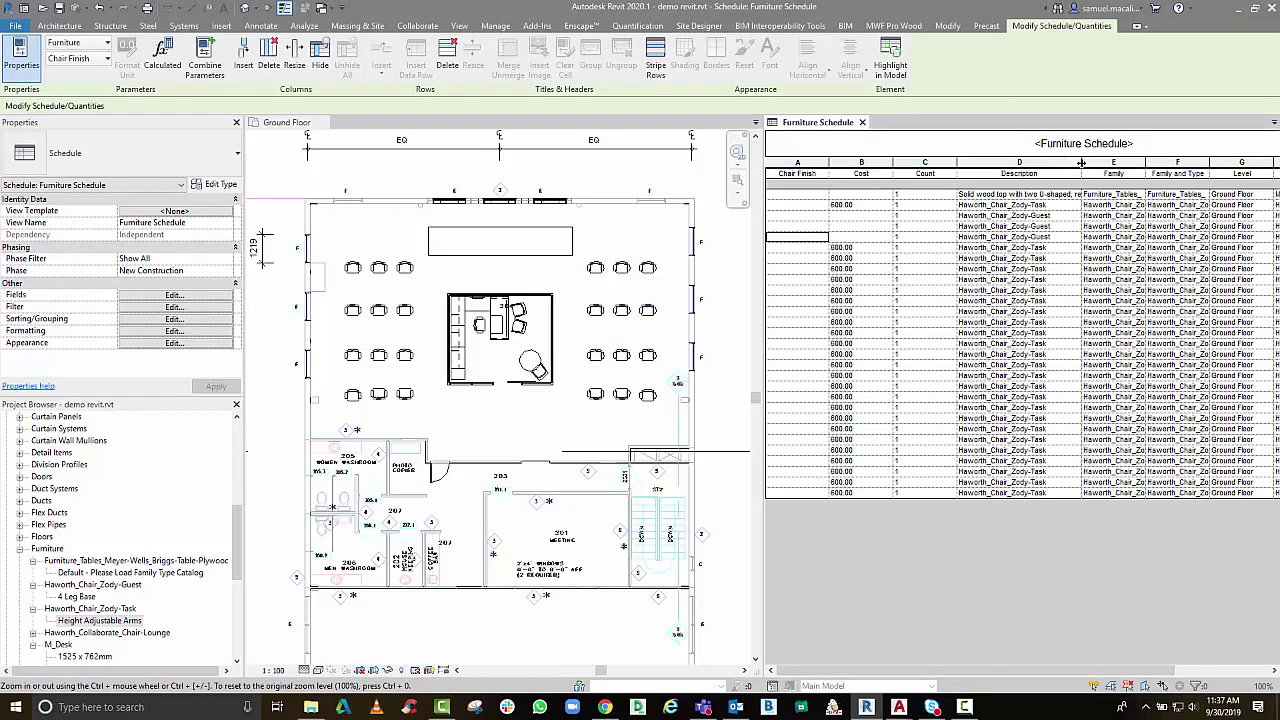
Set the Zody-Task chair cost to 400 in the schedule, applying it to all elements of that type
left_click(843, 397)
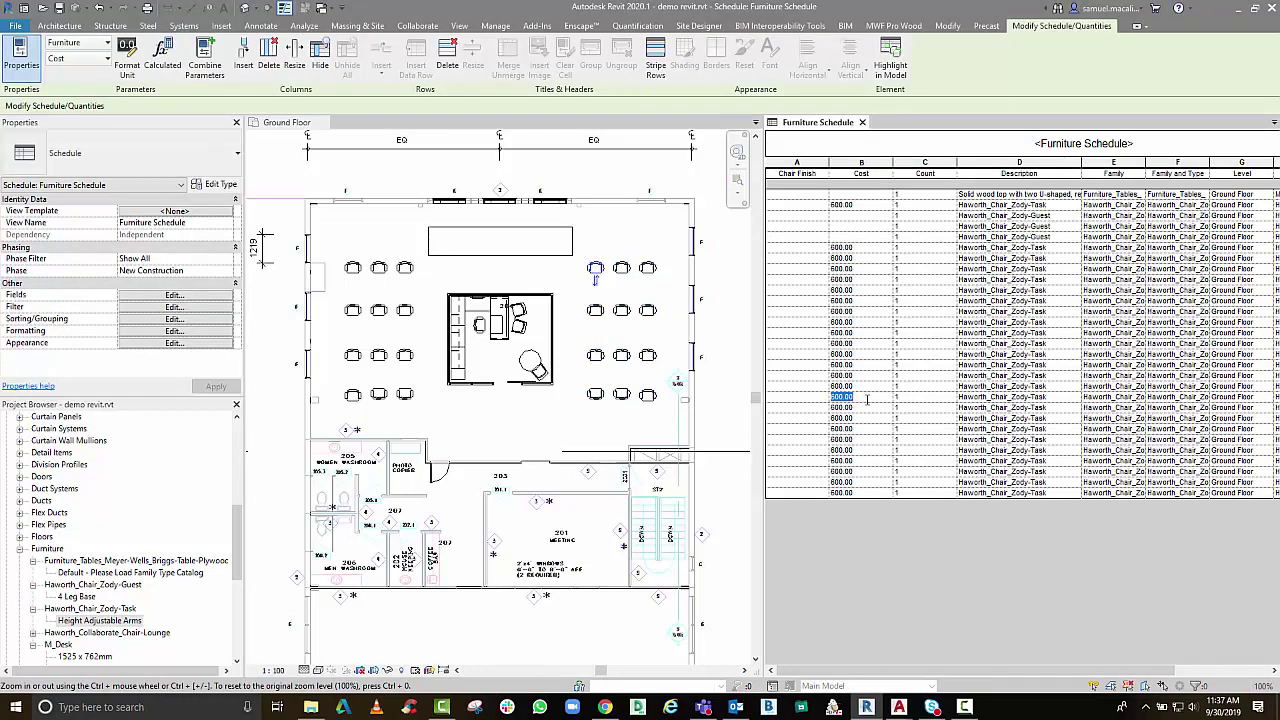
type("400")
key("Return")
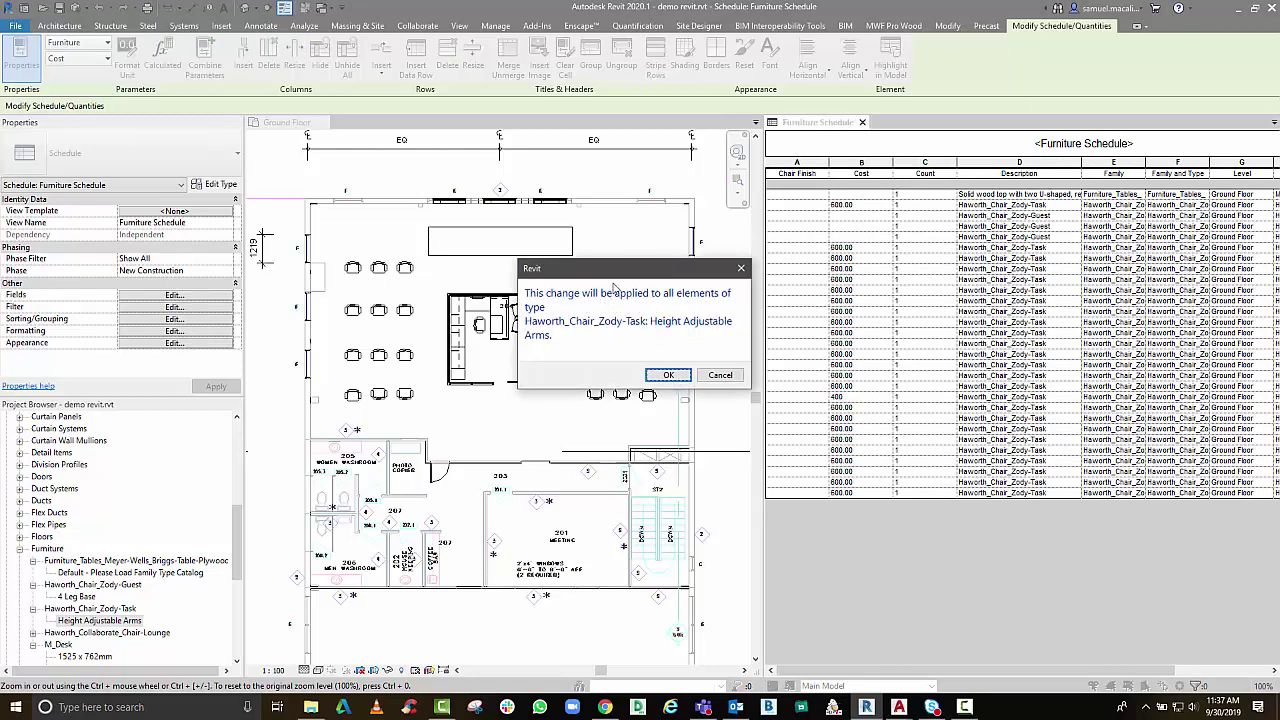
left_click(668, 376)
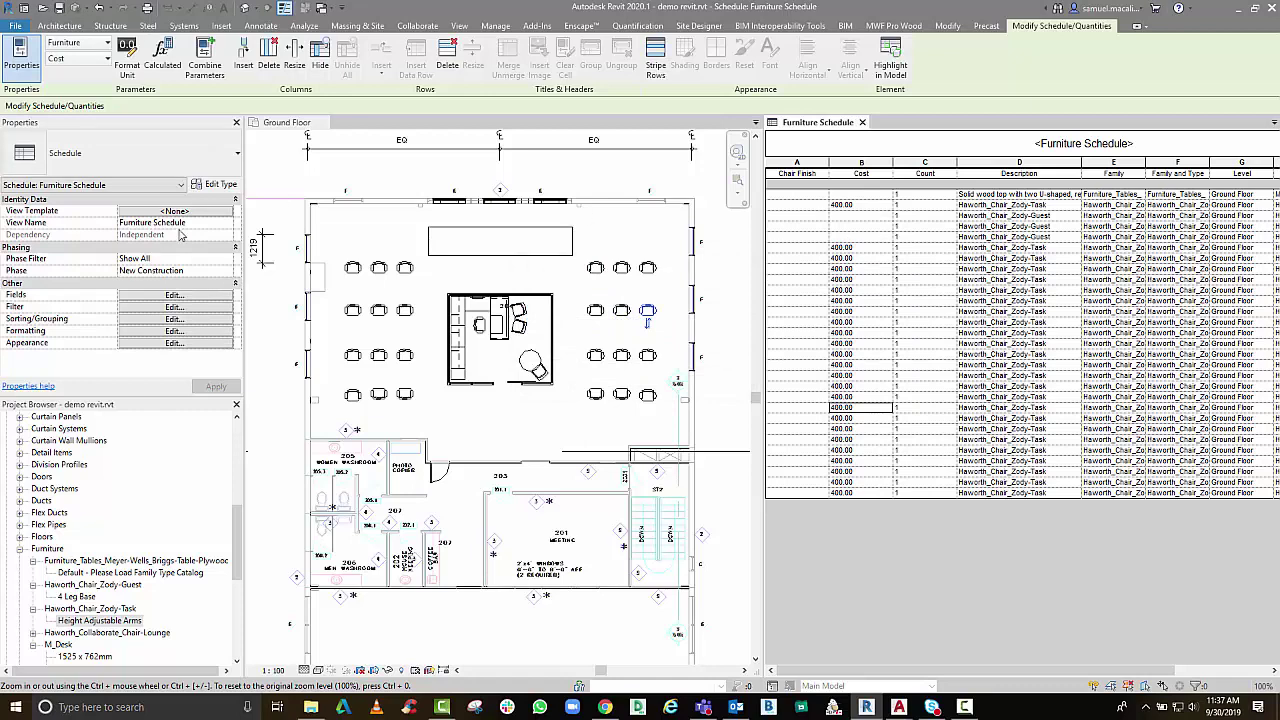
Turn on schedule grand totals with the Title, count, and totals style
left_click(160, 296)
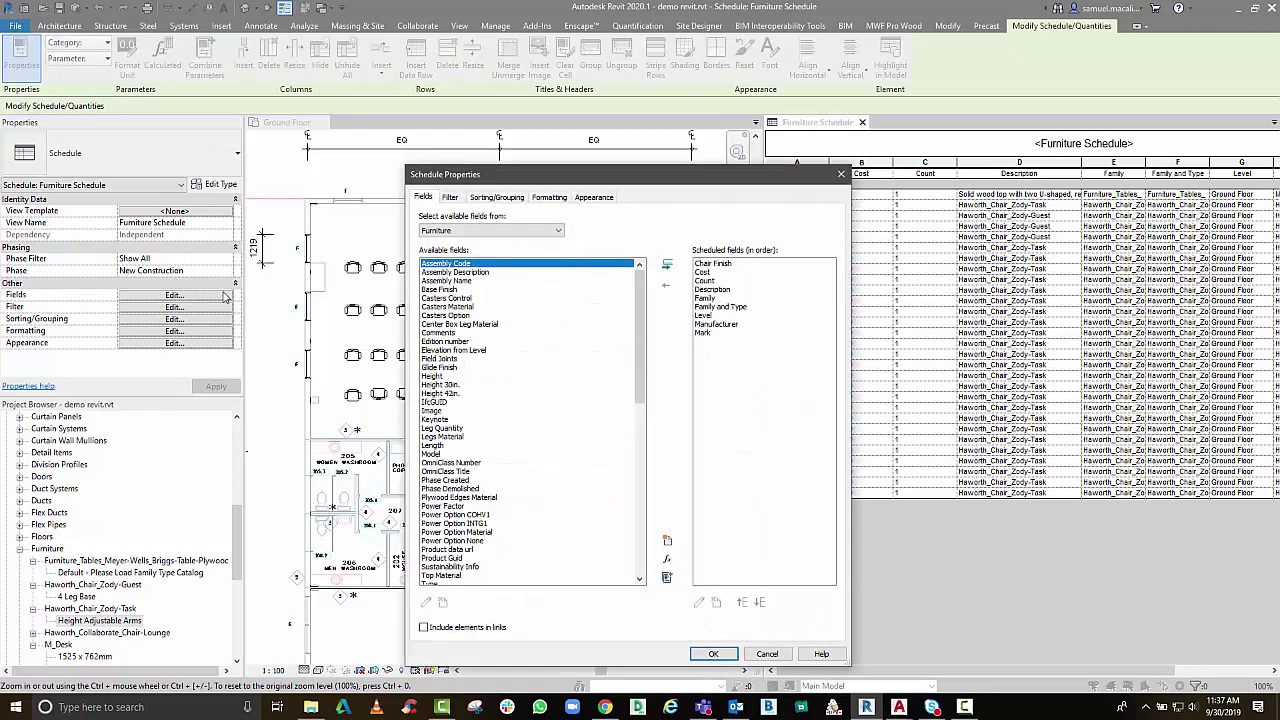
left_click(451, 197)
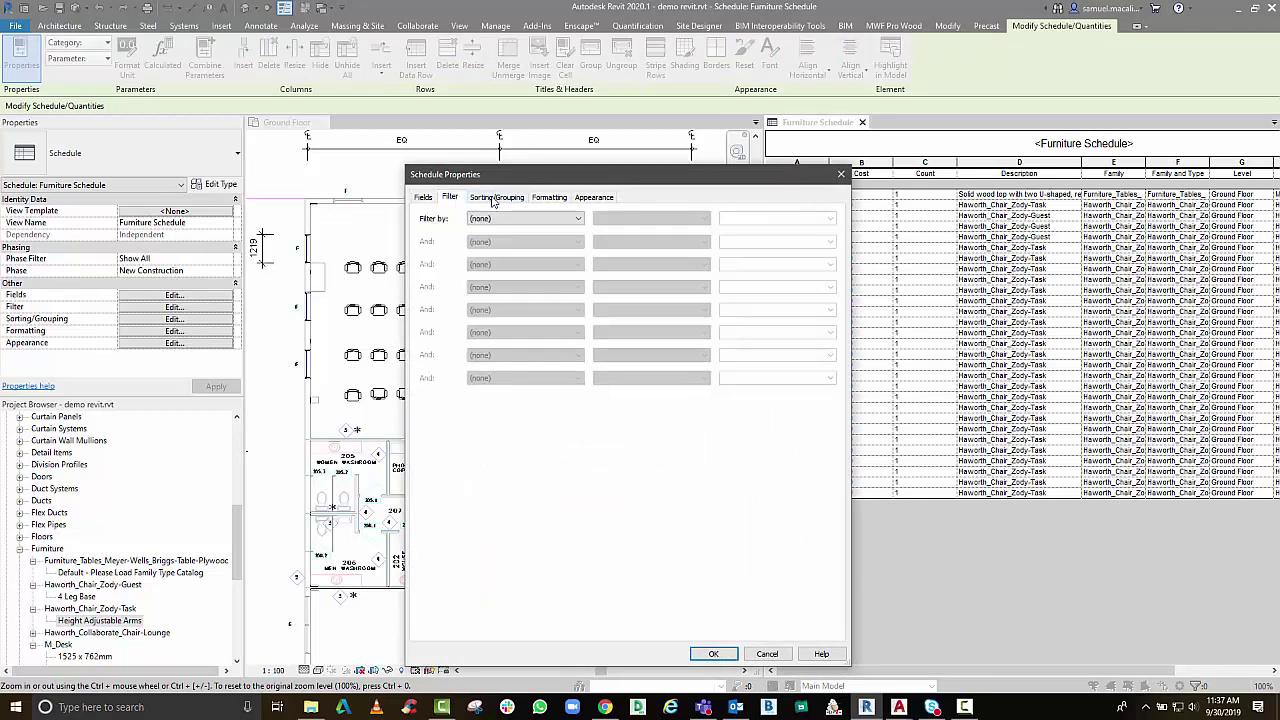
left_click(492, 198)
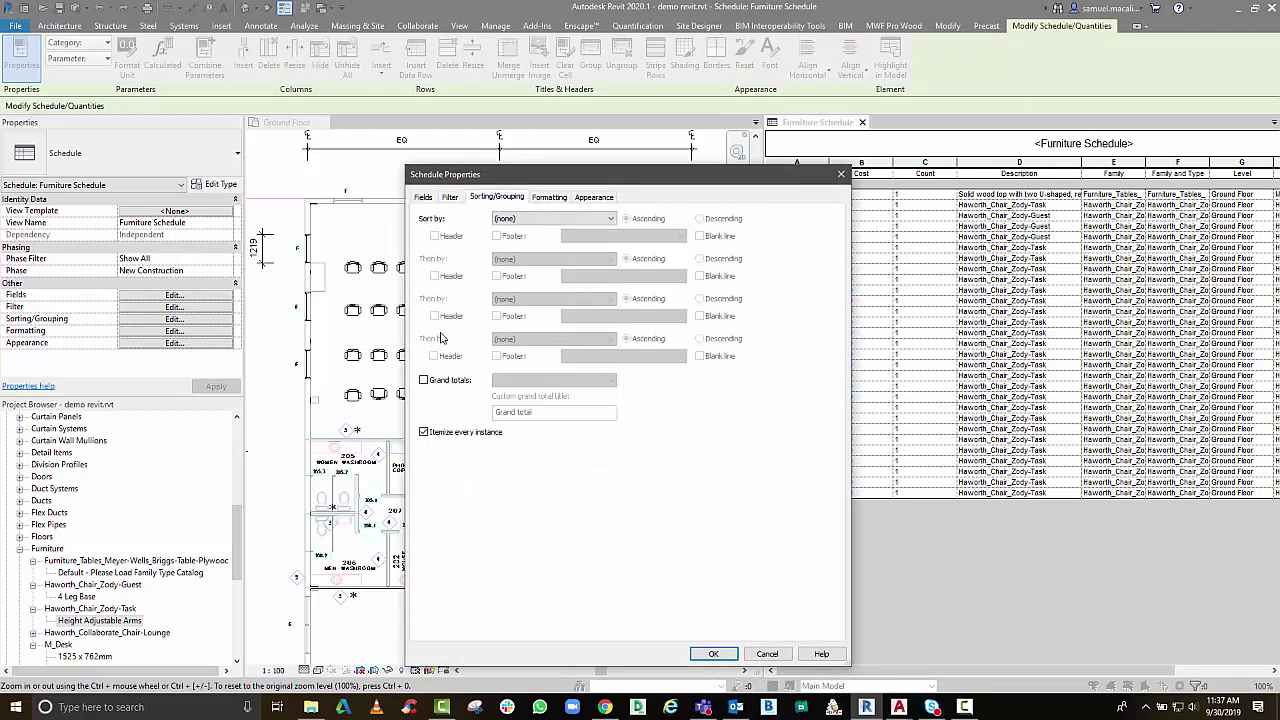
left_click(436, 381)
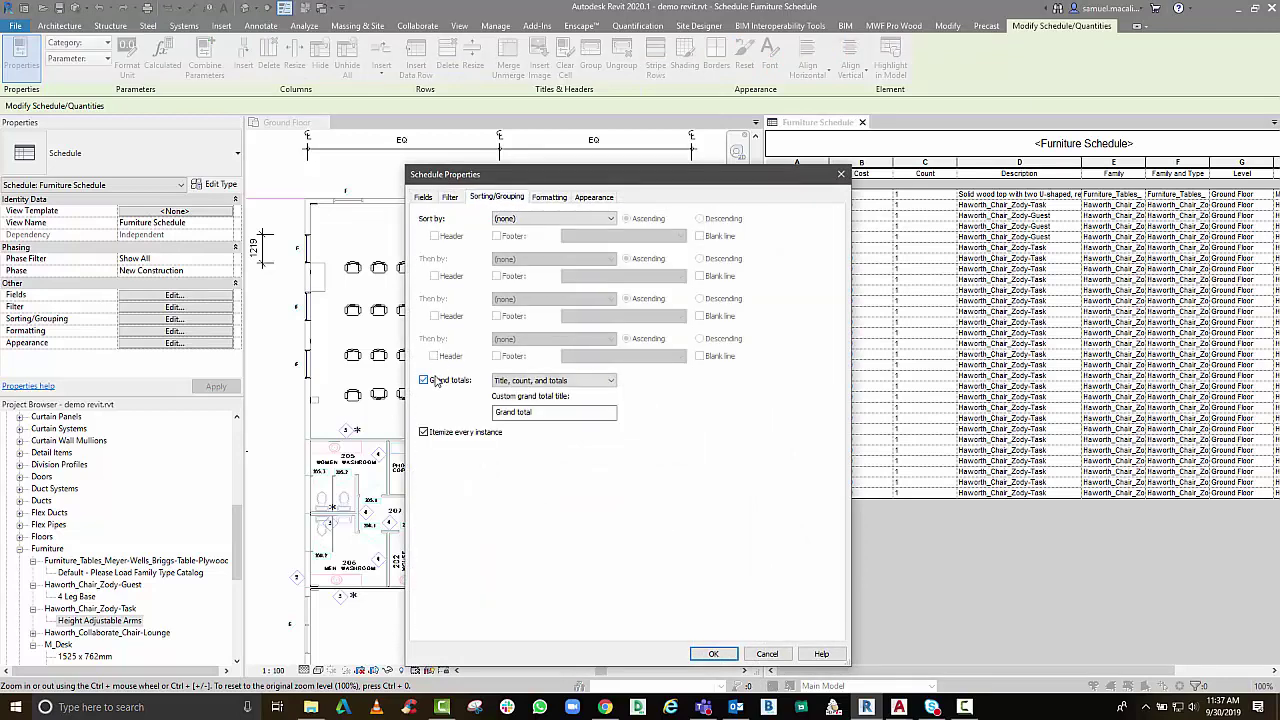
left_click(523, 381)
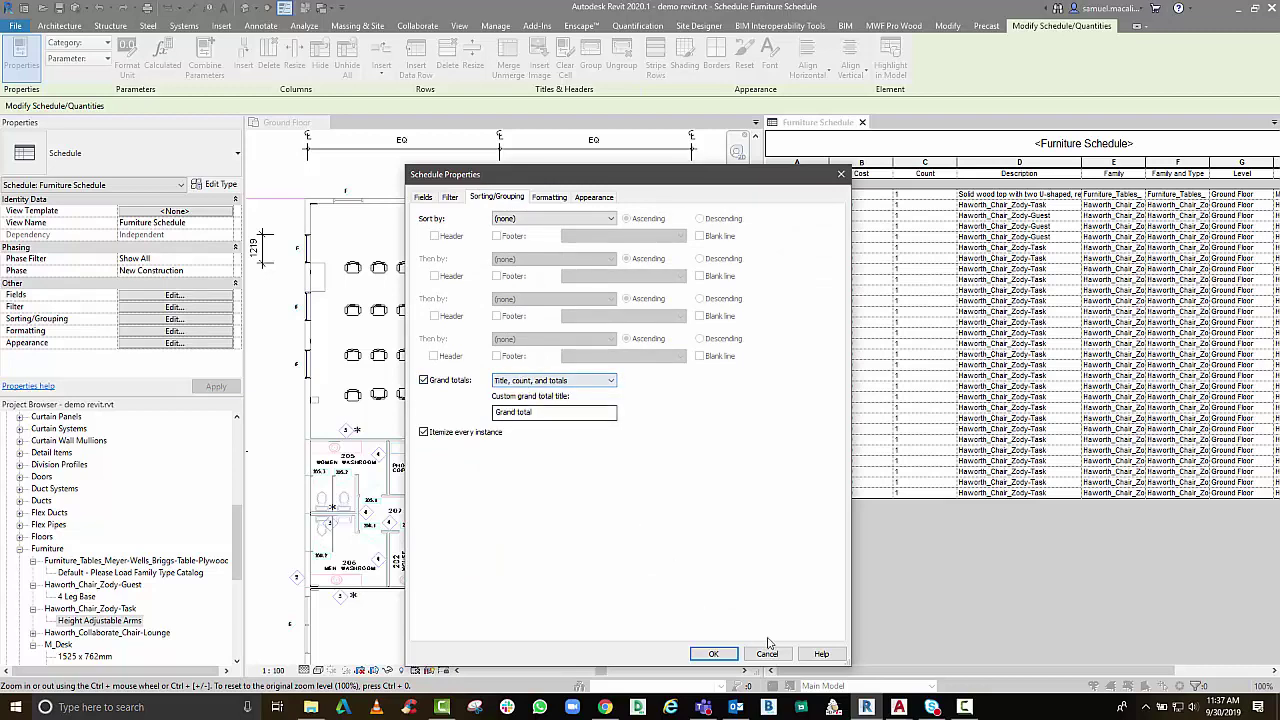
left_click(530, 392)
left_click(713, 653)
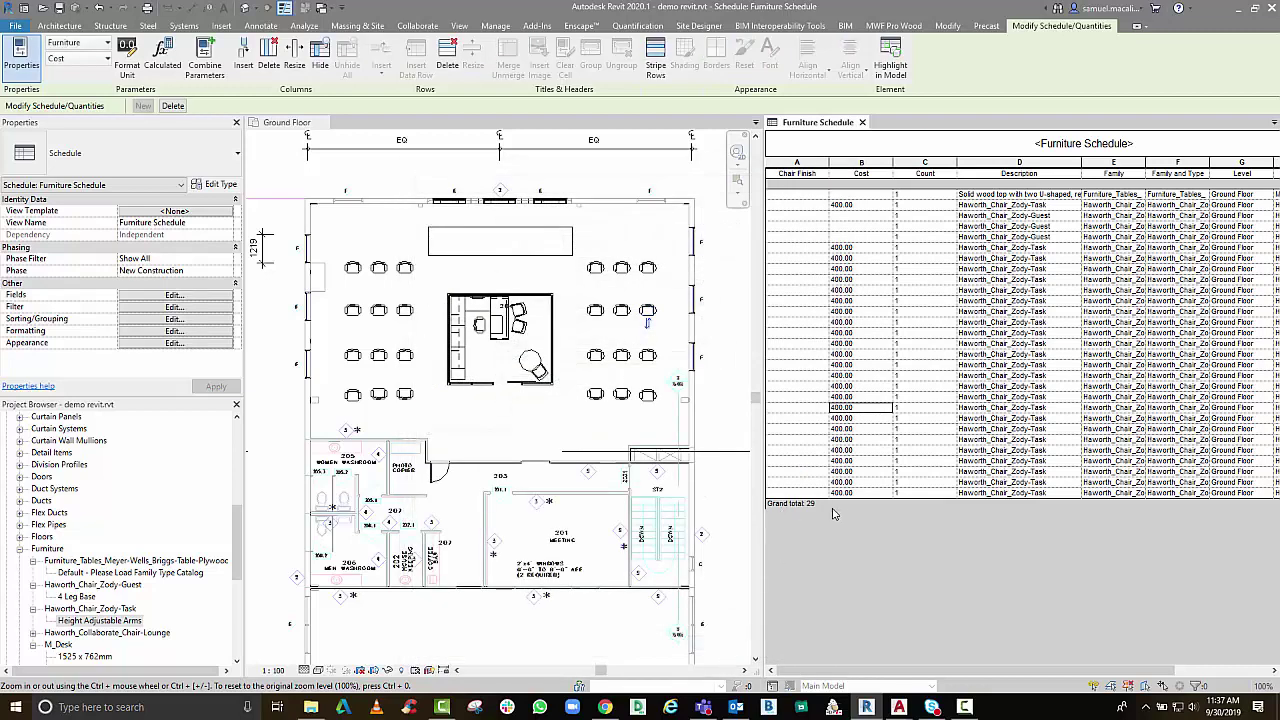
Sort the Furniture Schedule rows by Cost
left_click(160, 295)
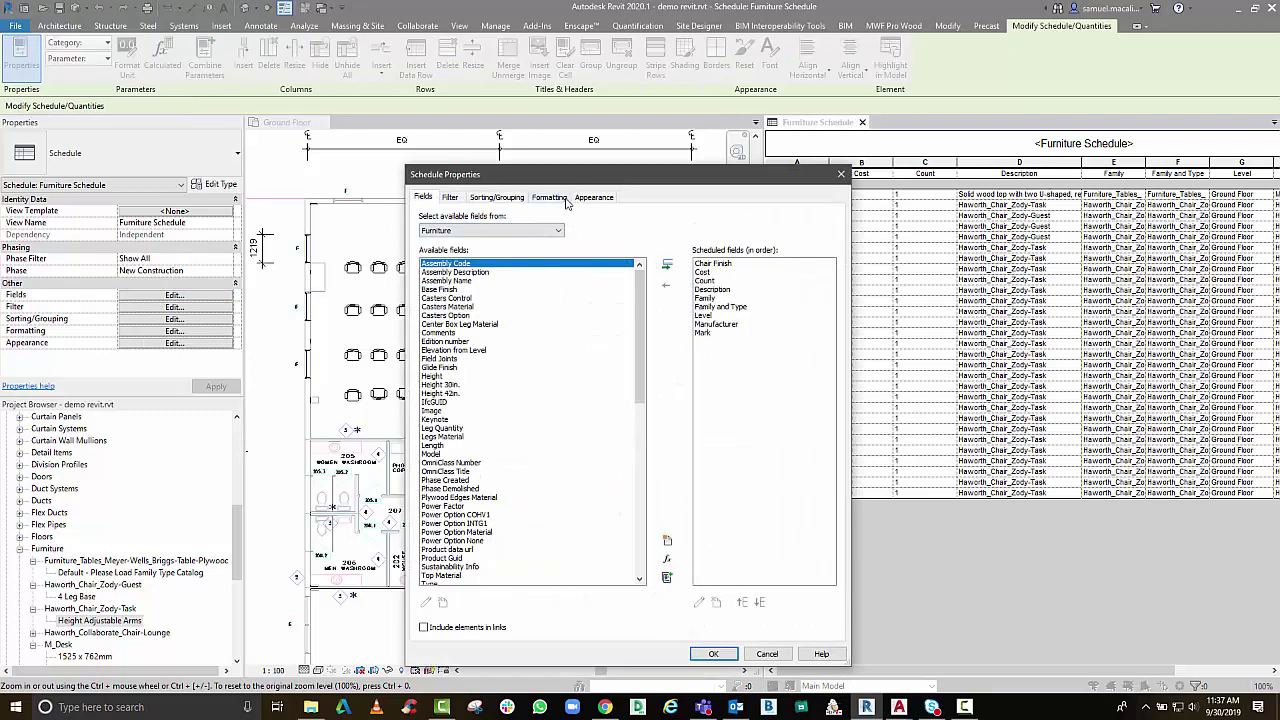
left_click(564, 200)
left_click(499, 197)
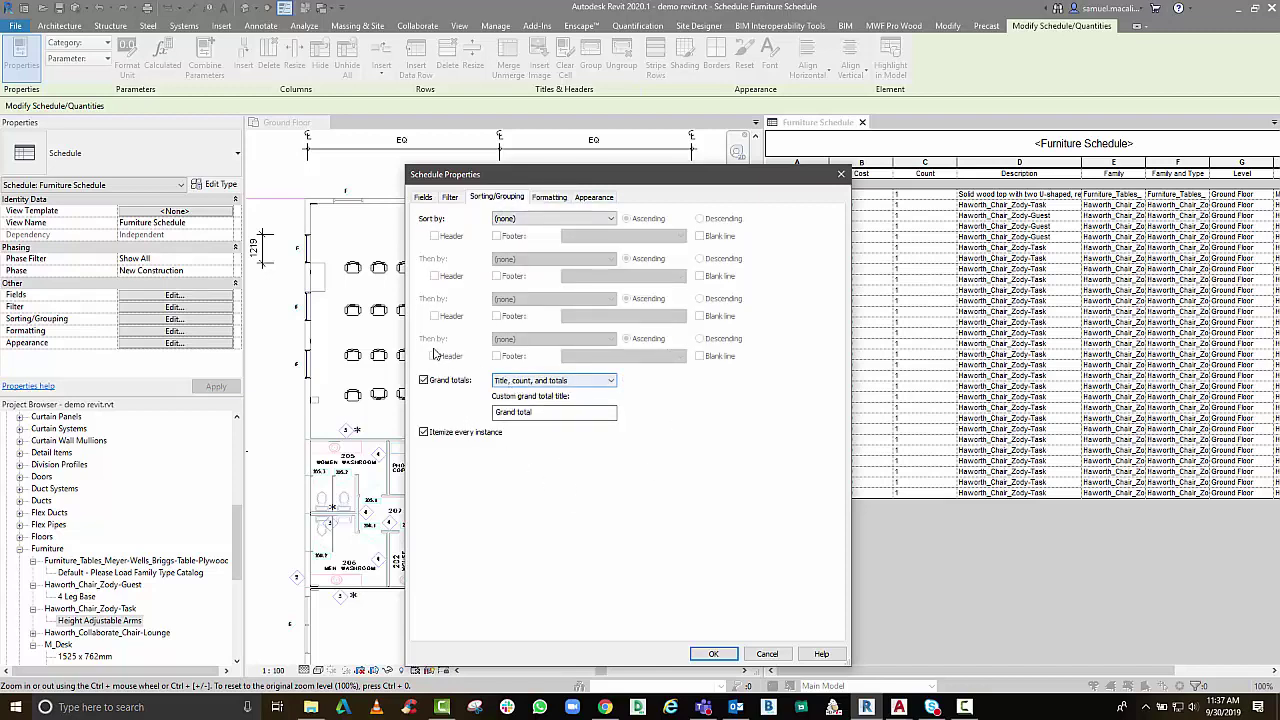
left_click(535, 220)
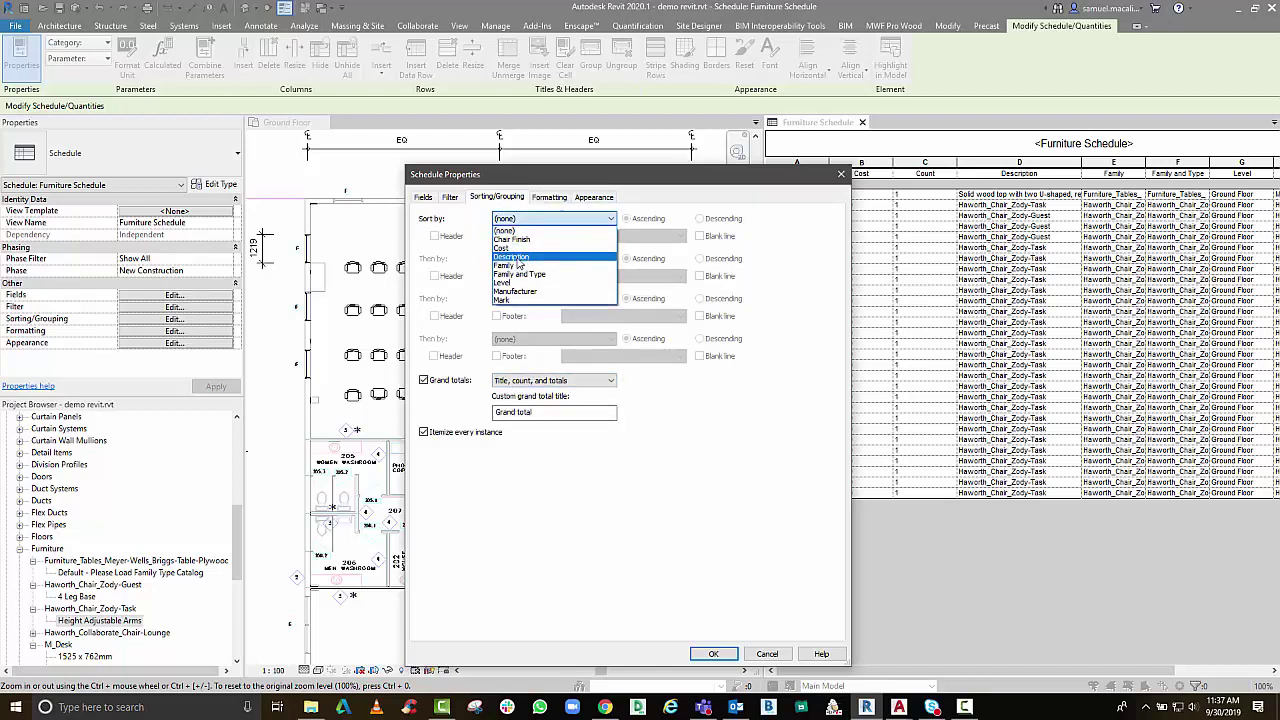
left_click(505, 247)
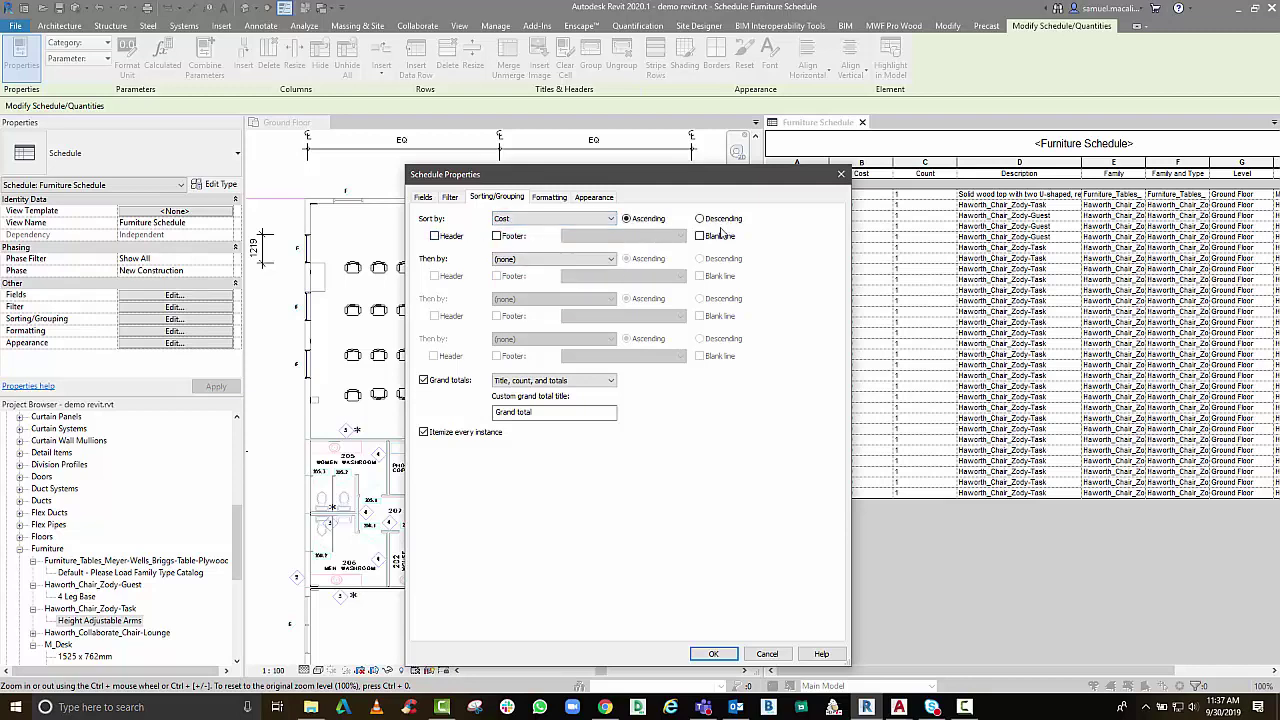
left_click(713, 654)
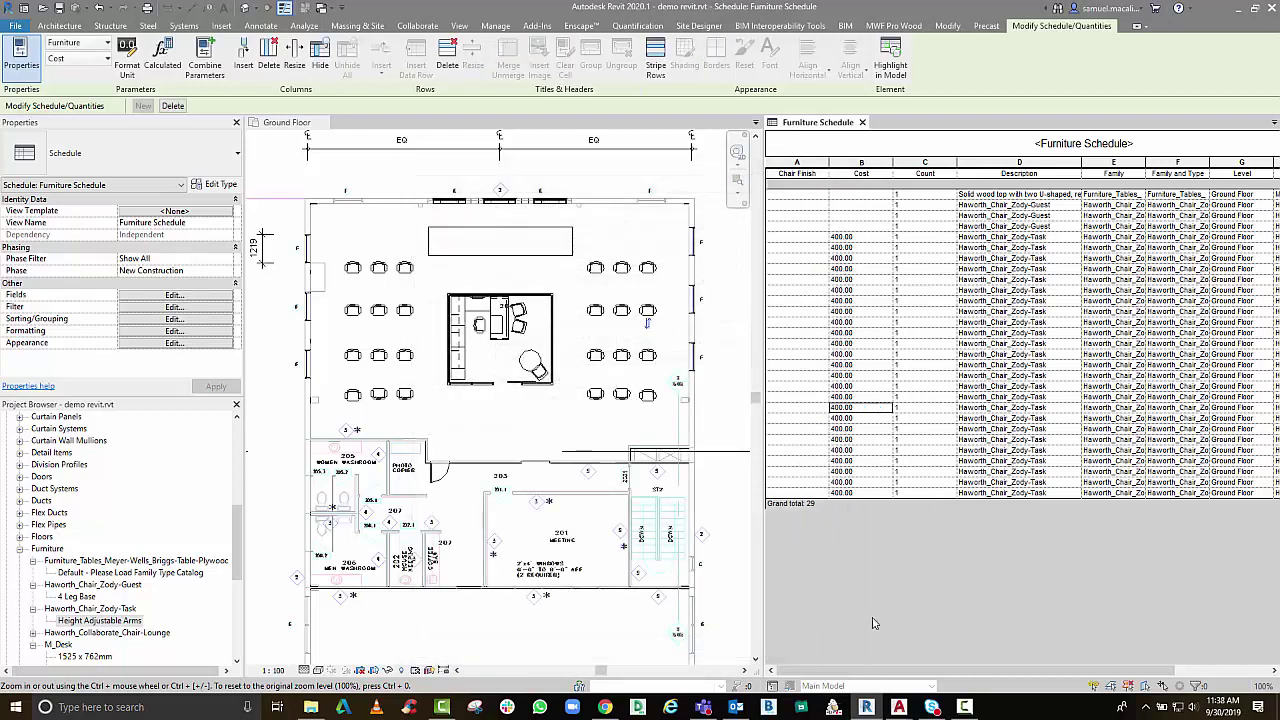
Search Google in Chrome for 'autodesk appp store' and open the Autodesk store result
mouse_move(727, 708)
mouse_move(605, 707)
left_click(590, 650)
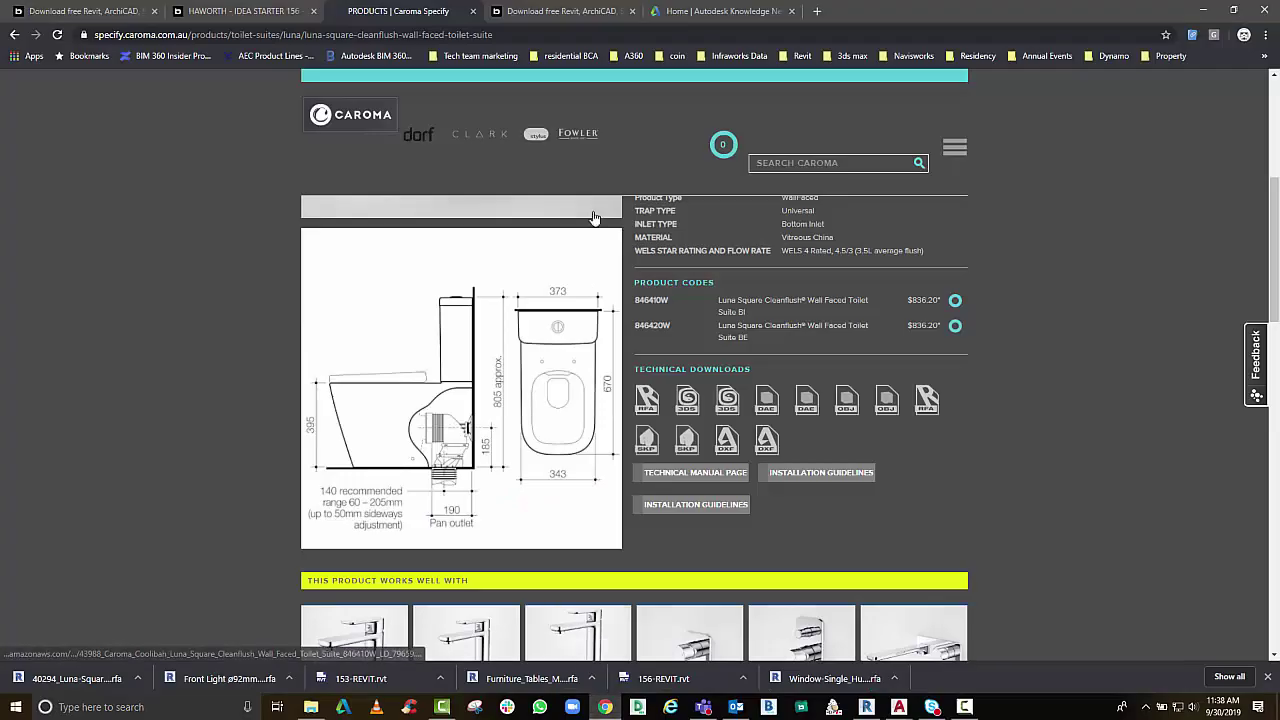
left_click(618, 36)
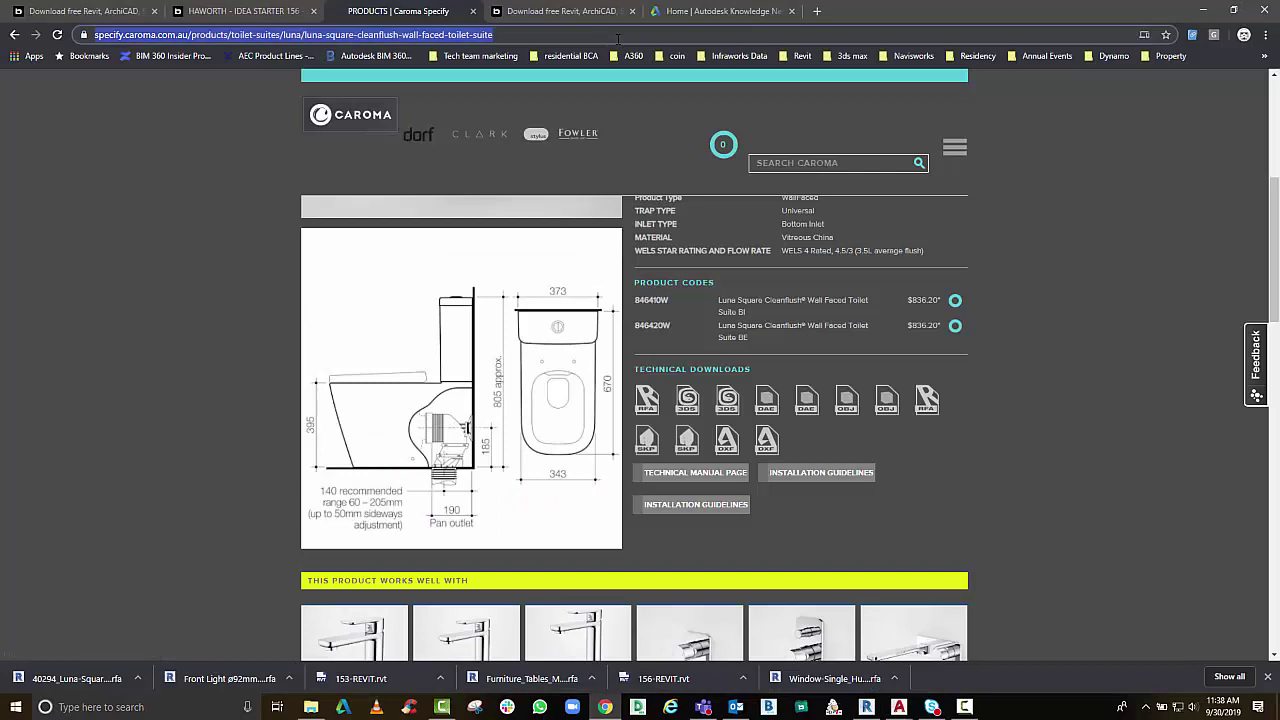
type("autodesk a")
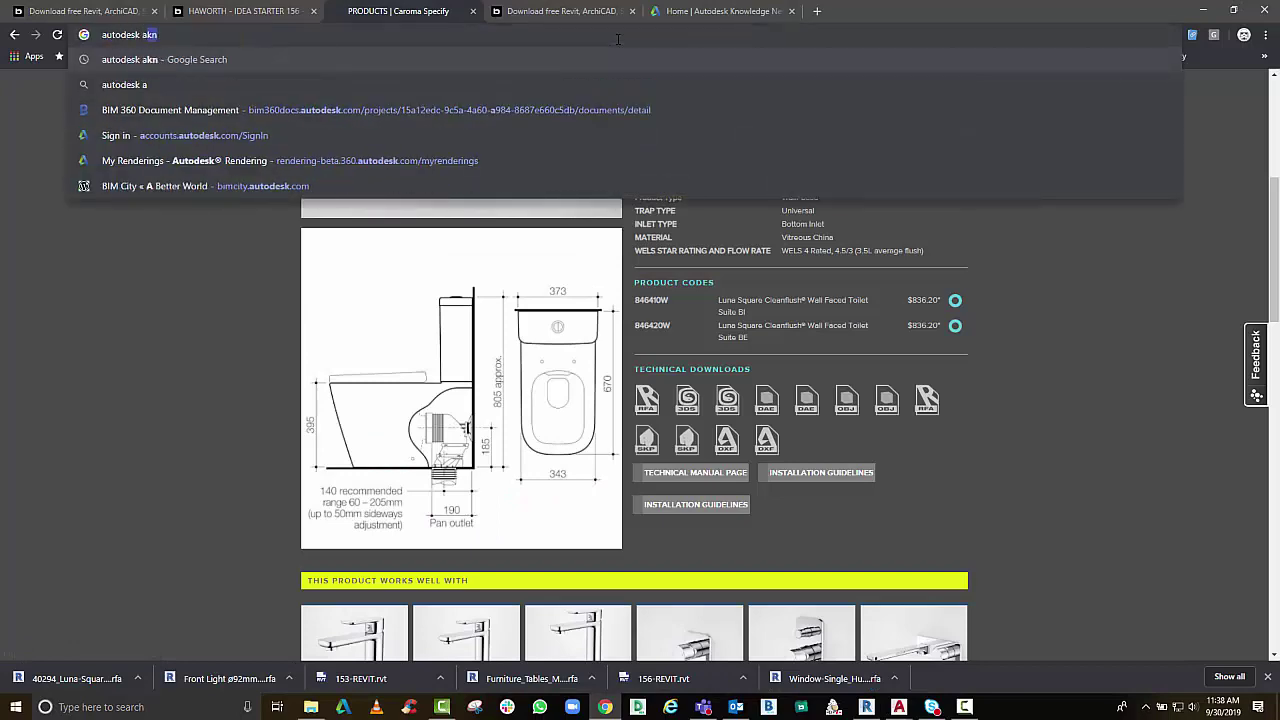
type("ppp store")
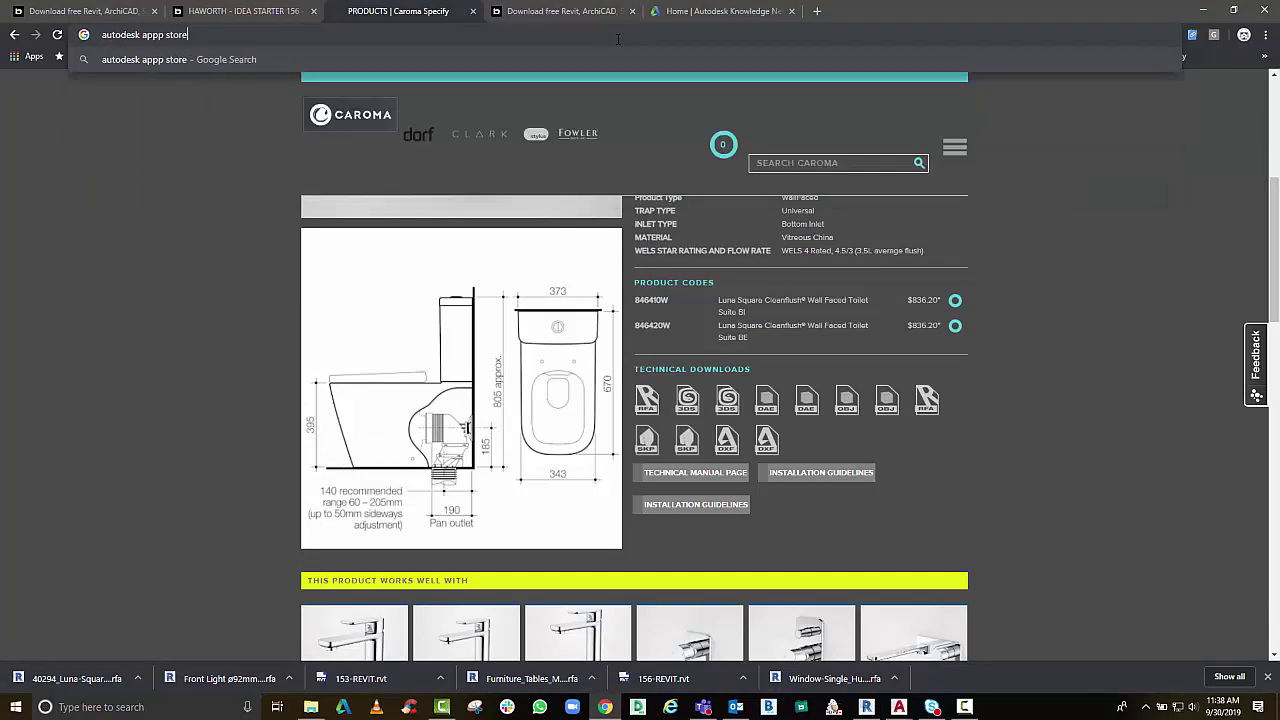
key("Return")
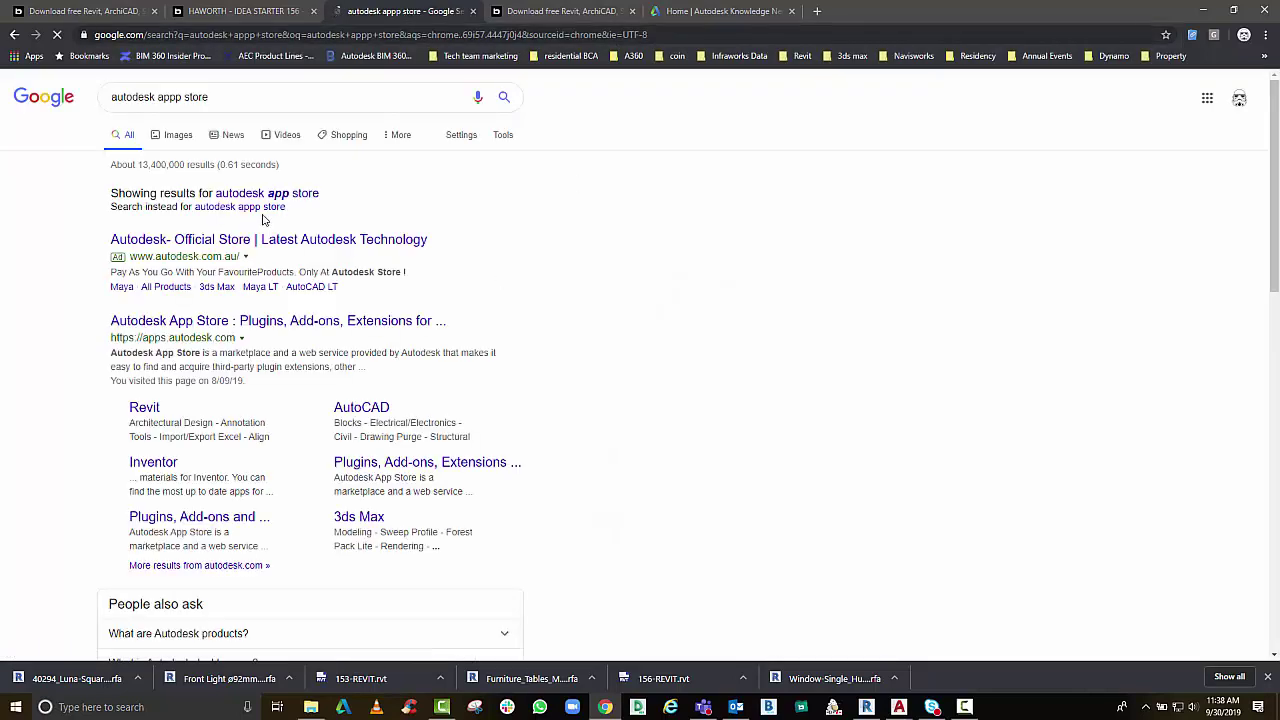
left_click(257, 239)
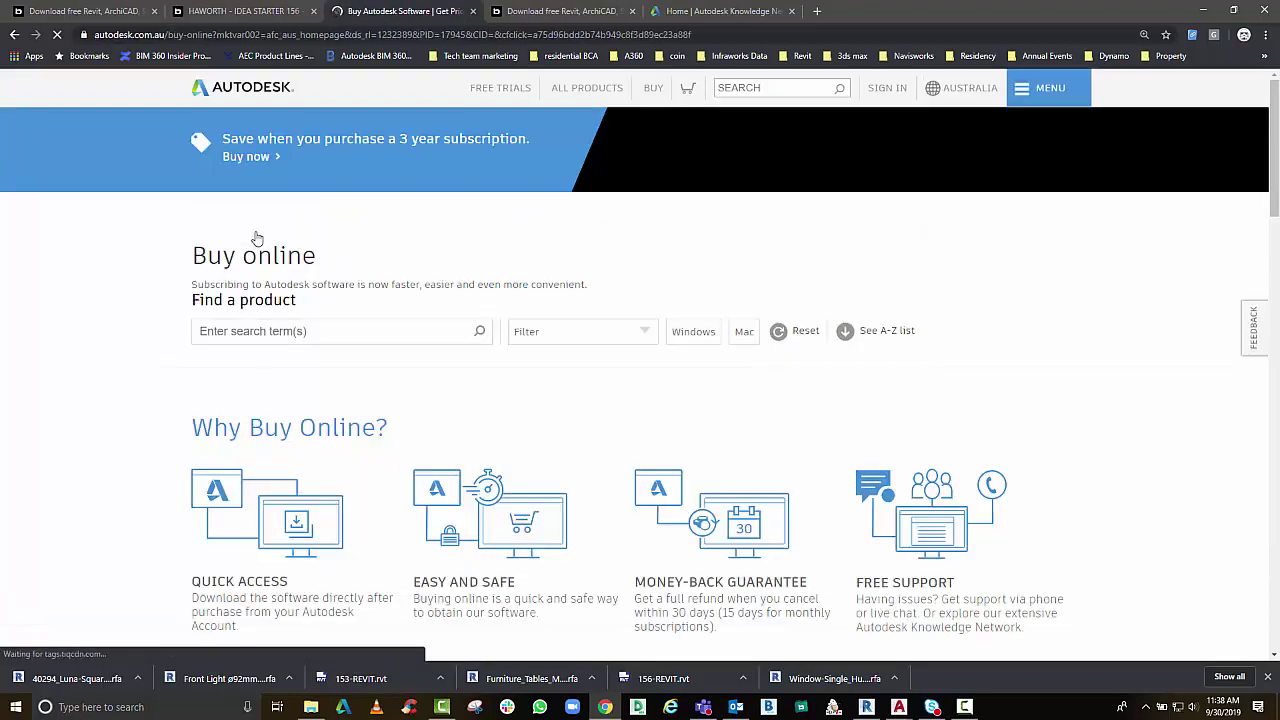
left_click(13, 37)
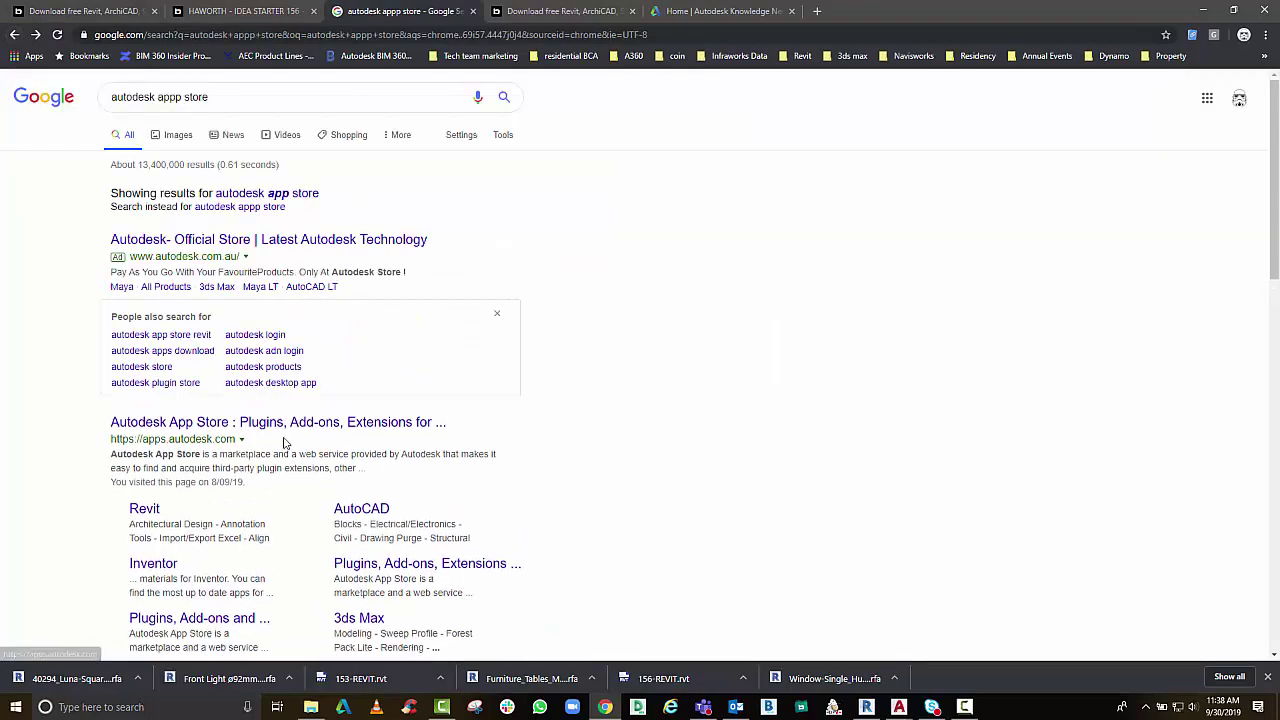
Open the Autodesk App Store and list Revit's Scheduling & Productivity apps
left_click(350, 423)
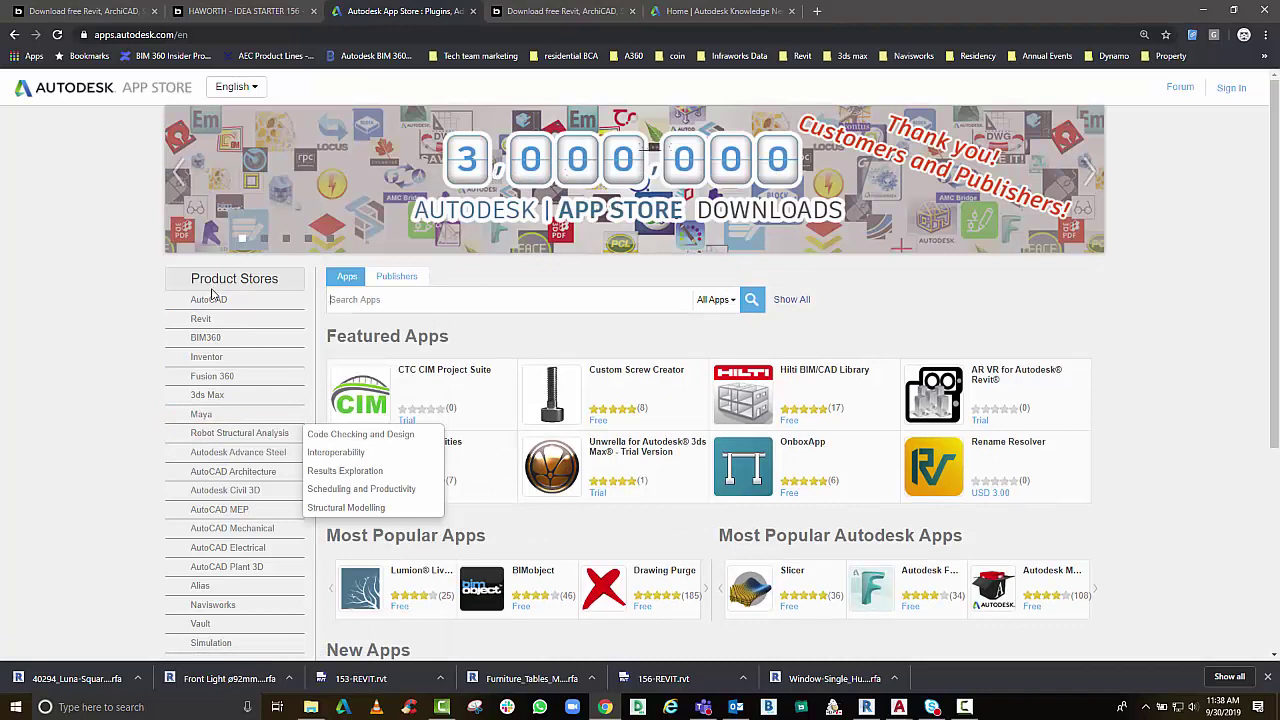
mouse_move(207, 321)
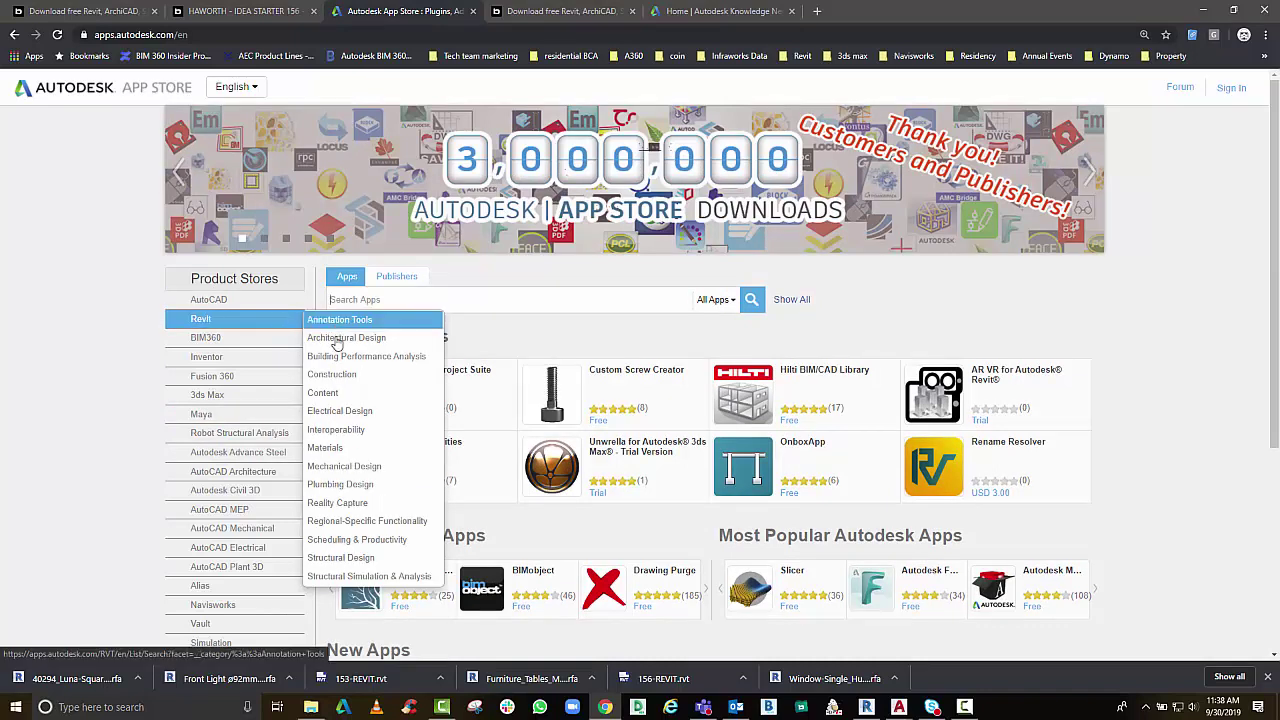
left_click(325, 541)
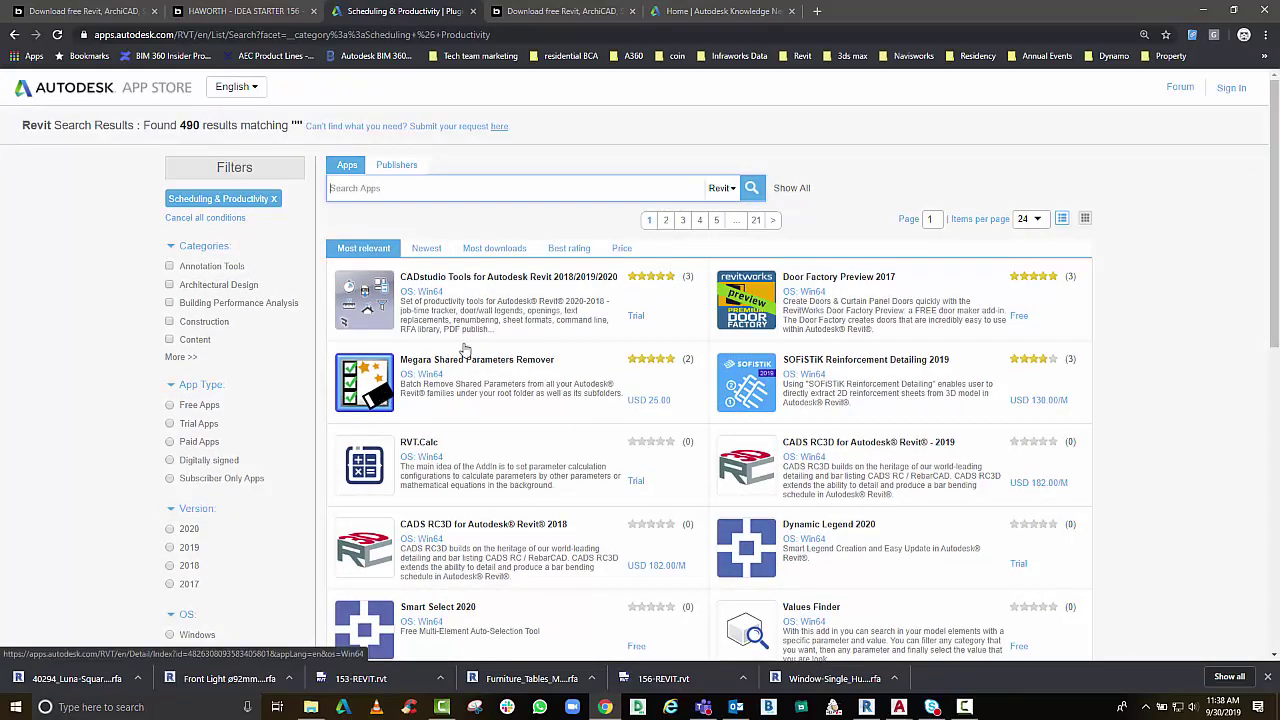
scroll(743, 375, "down", 4)
scroll(743, 375, "up", 5)
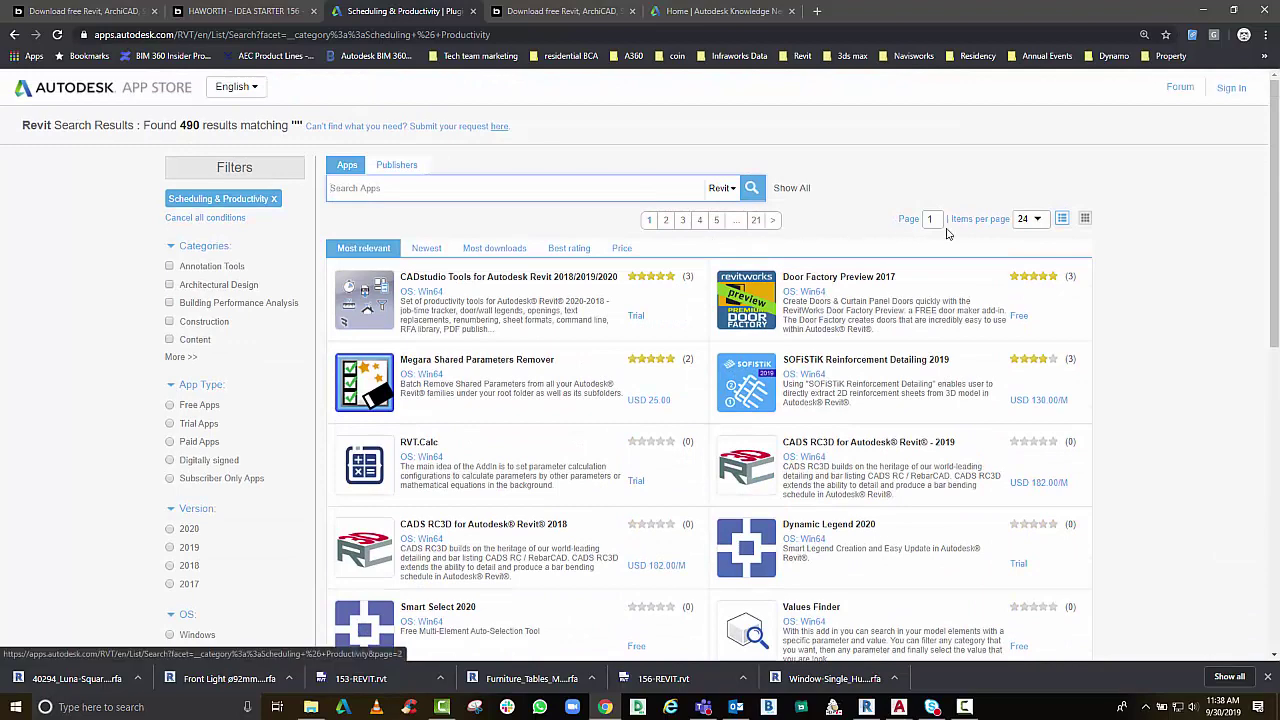
Show 96 results per page, browse page 6, then switch back to Revit
left_click(1024, 218)
left_click(1026, 279)
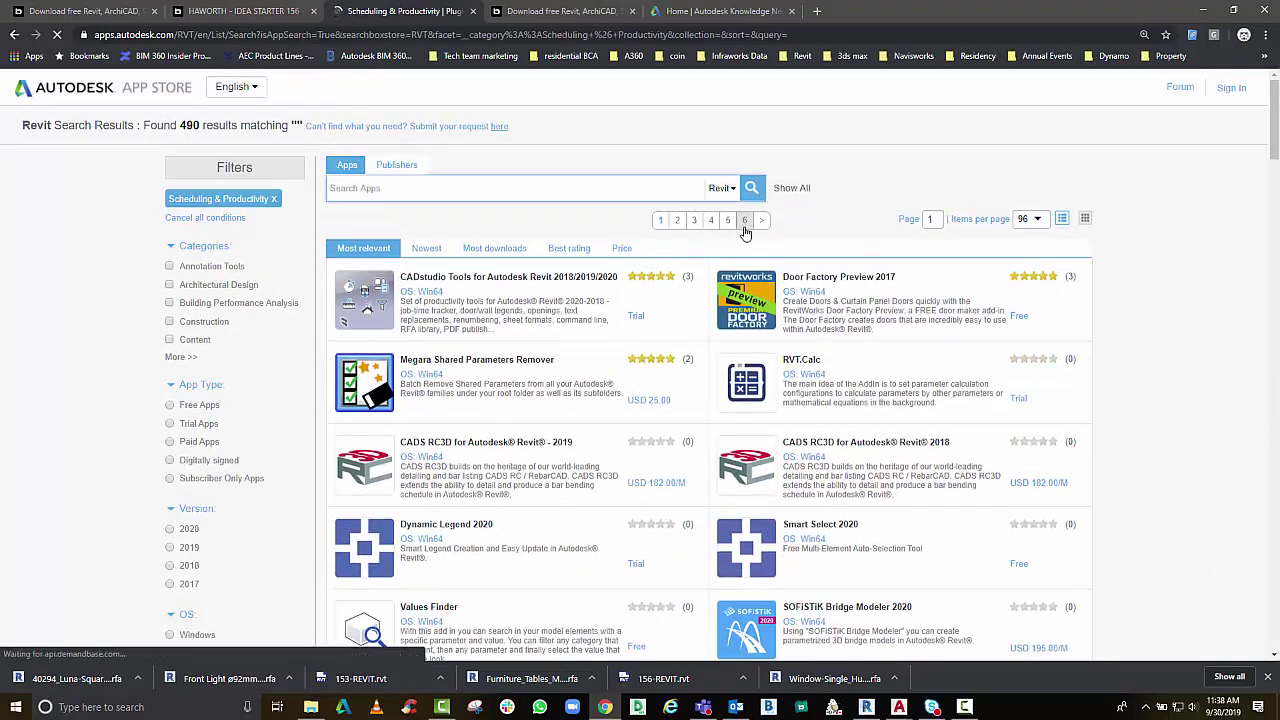
left_click(745, 226)
scroll(745, 232, "down", 6)
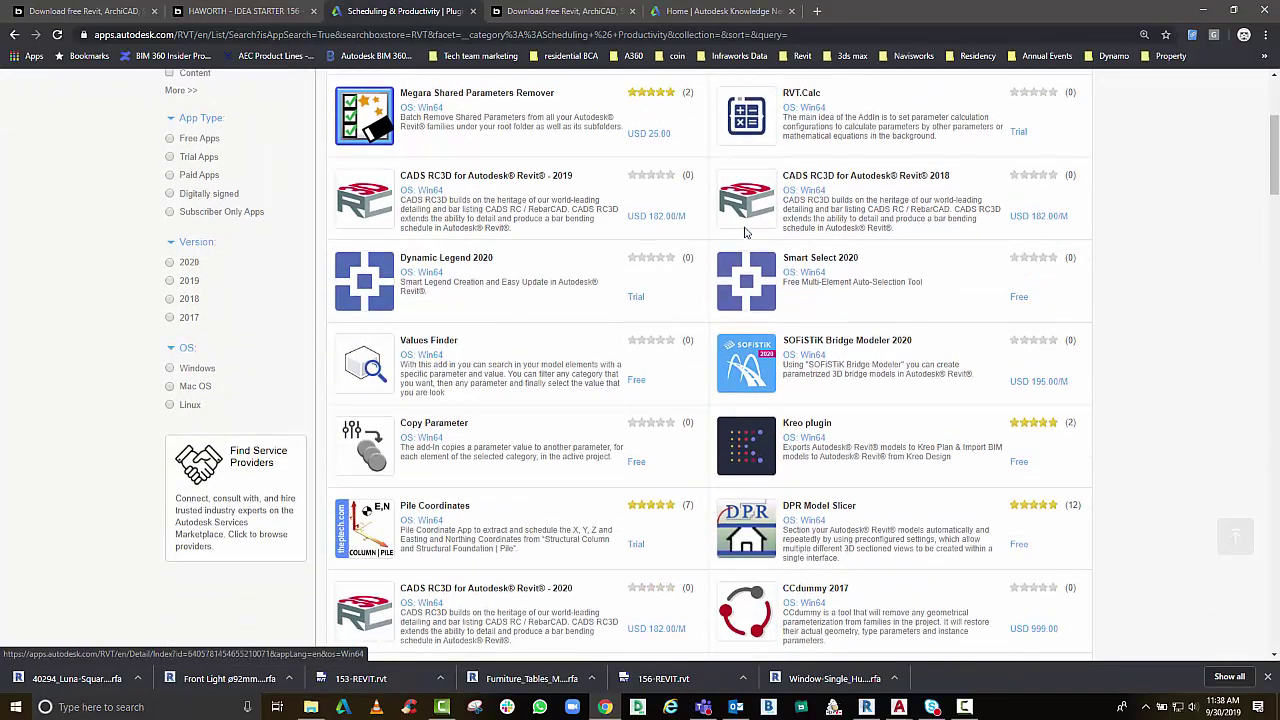
scroll(745, 232, "down", 2)
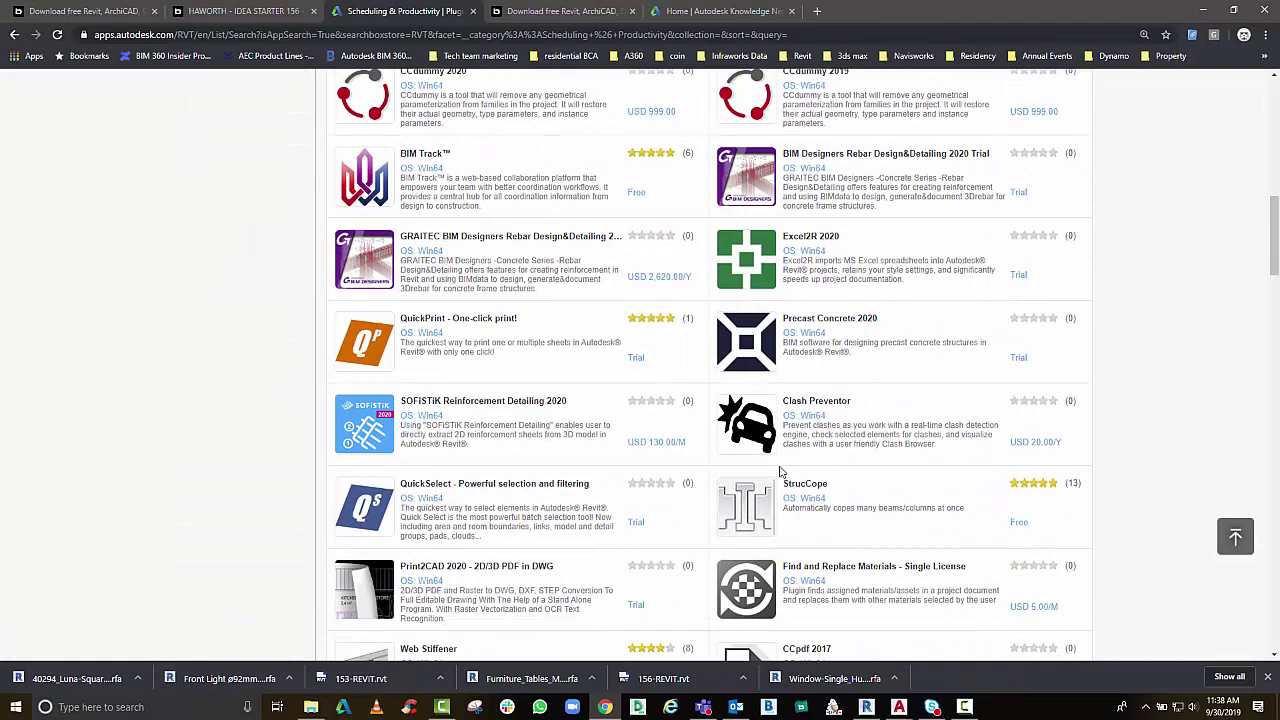
scroll(923, 512, "down", 3)
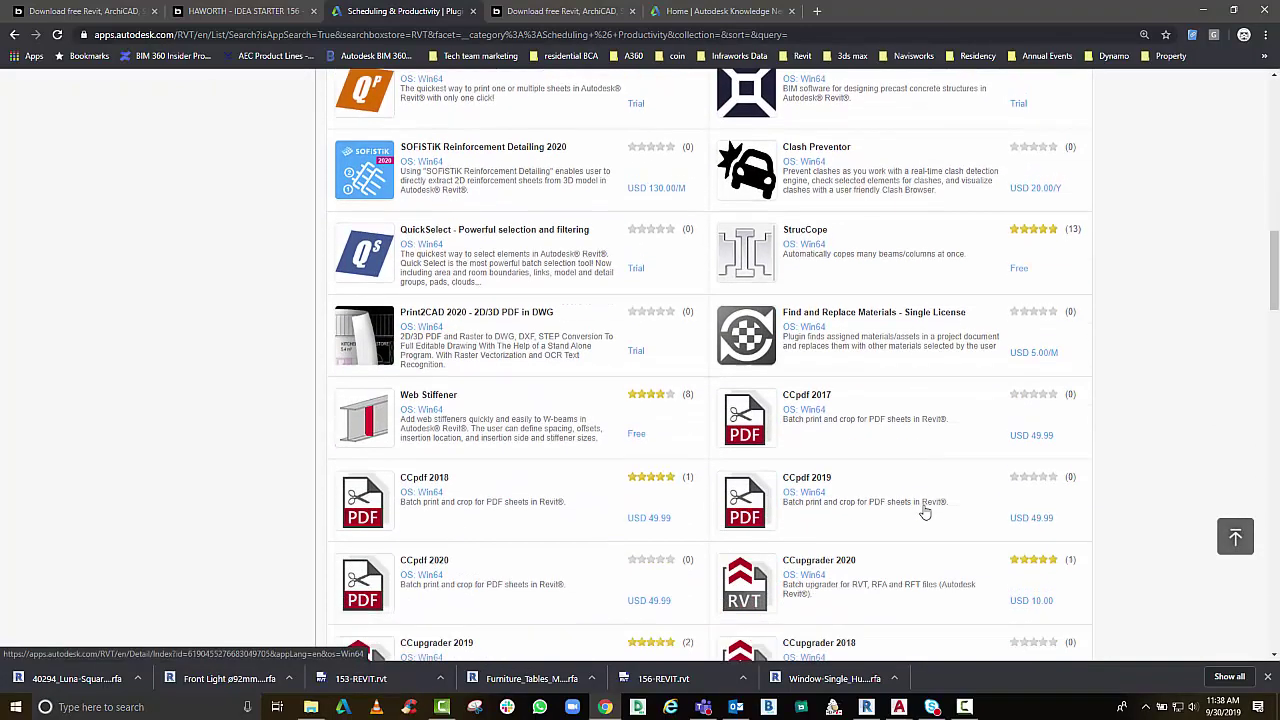
scroll(923, 512, "down", 2)
scroll(755, 510, "down", 3)
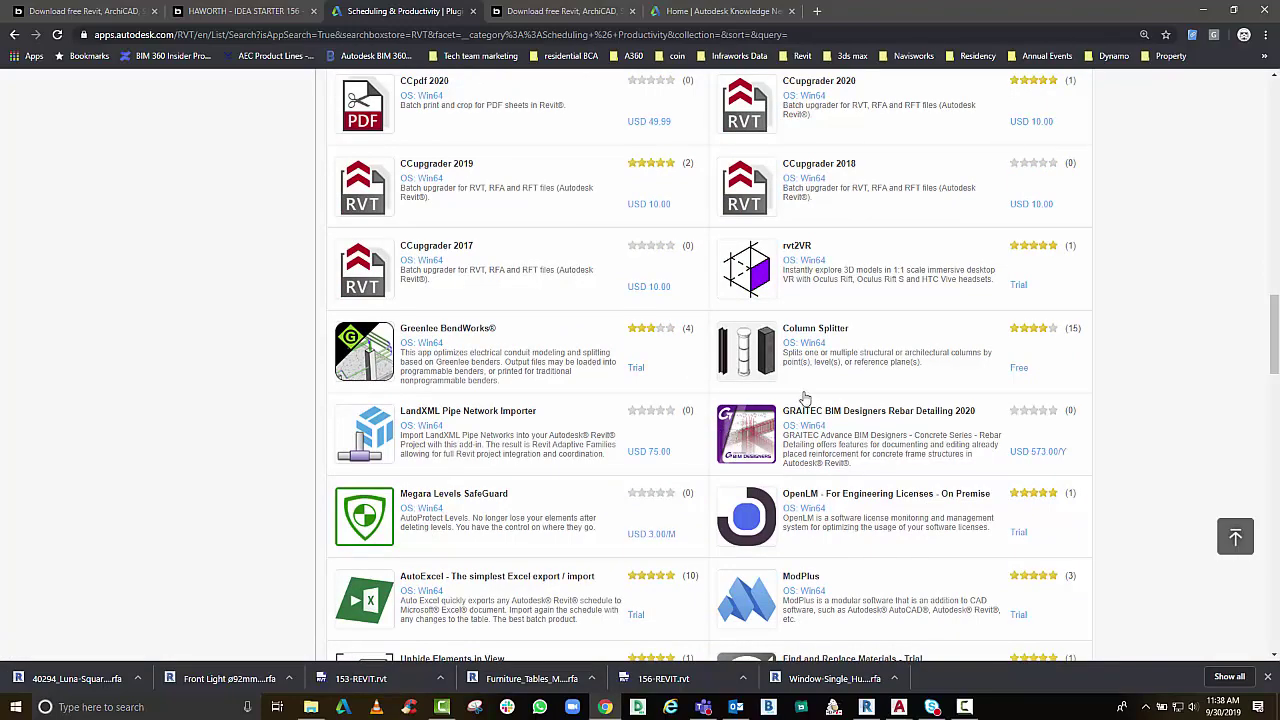
key("alt+Tab")
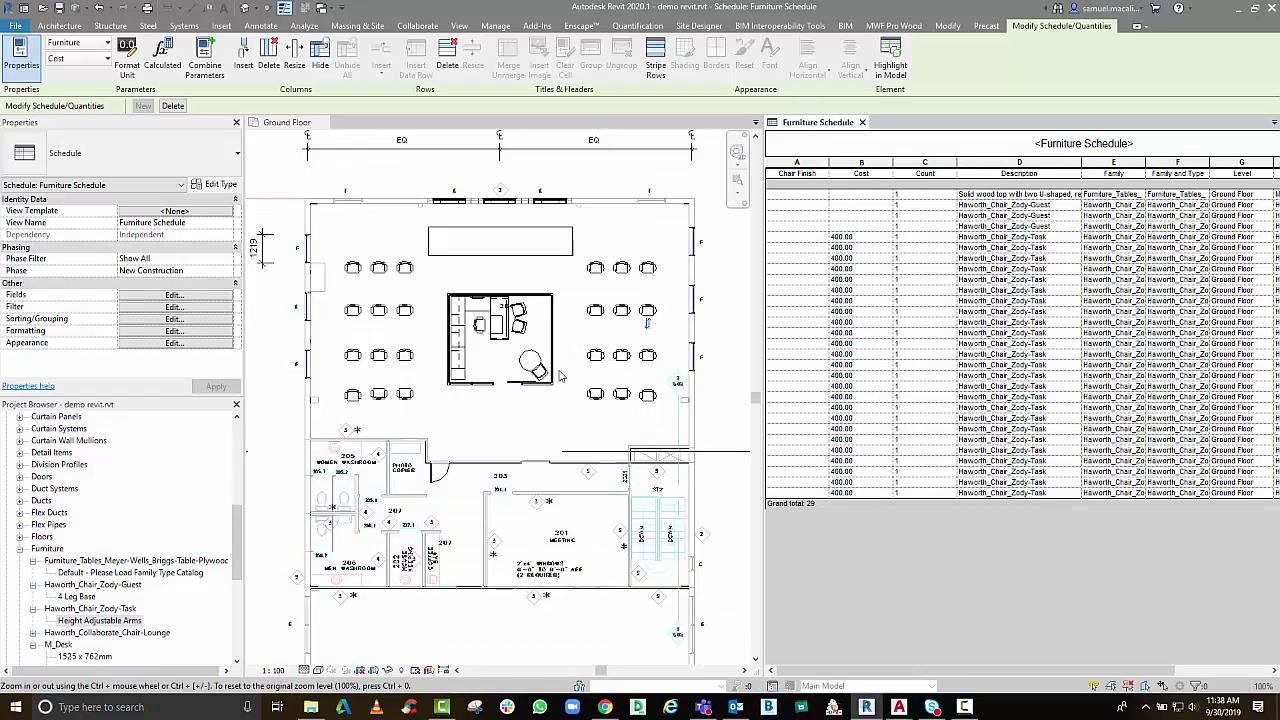
Close the Furniture Schedule, clear the chair selection, and display the Enscape ribbon tools
left_click(862, 122)
scroll(905, 364, "down", 2)
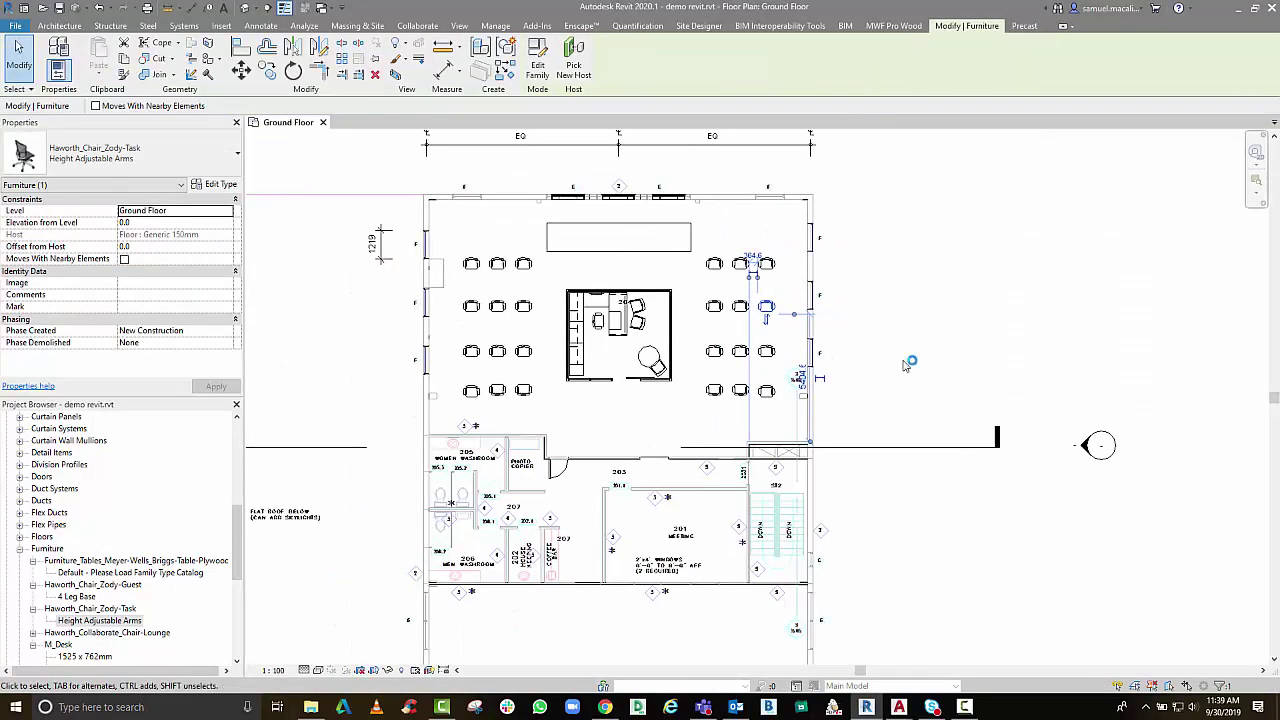
key("Escape")
scroll(718, 380, "up", 2)
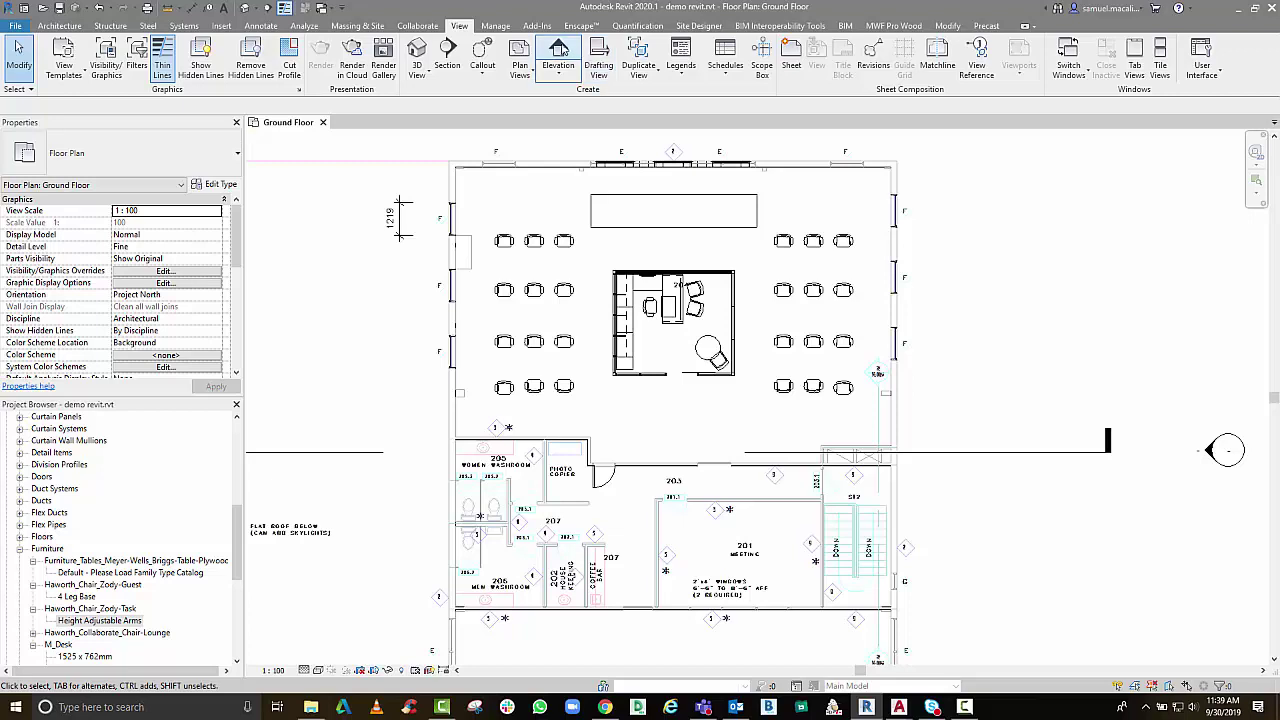
left_click(538, 26)
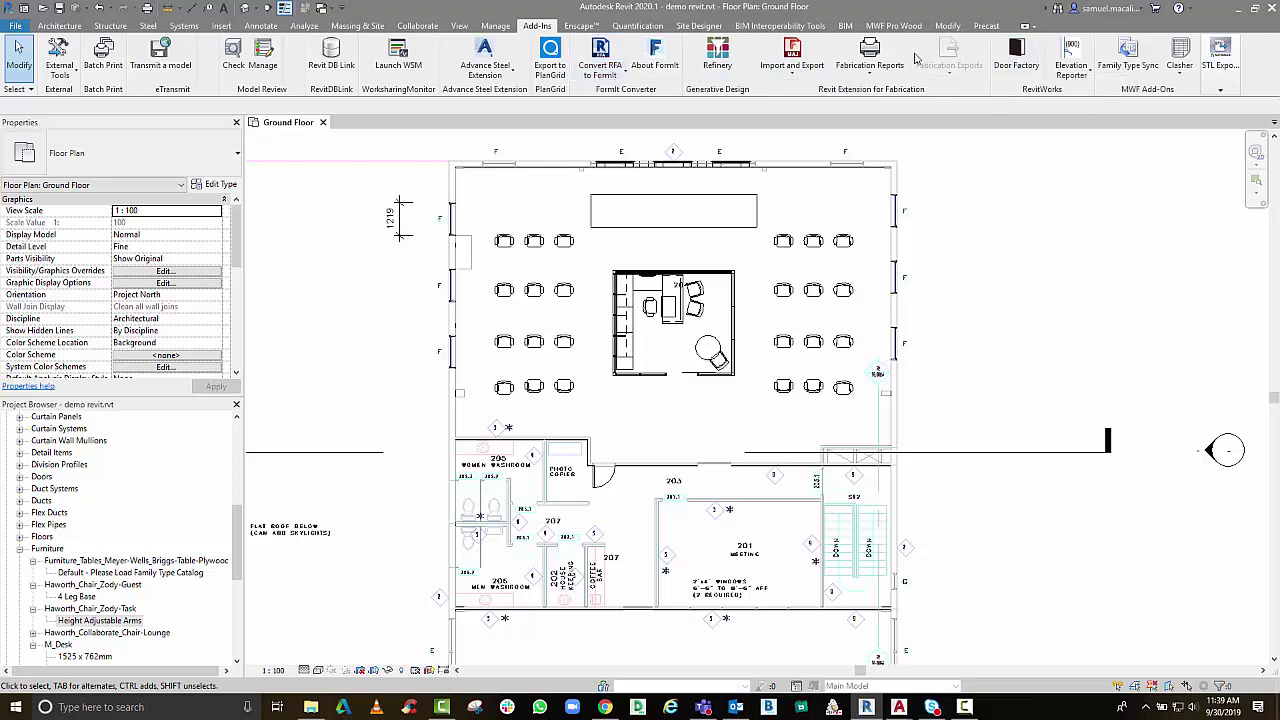
left_click(584, 26)
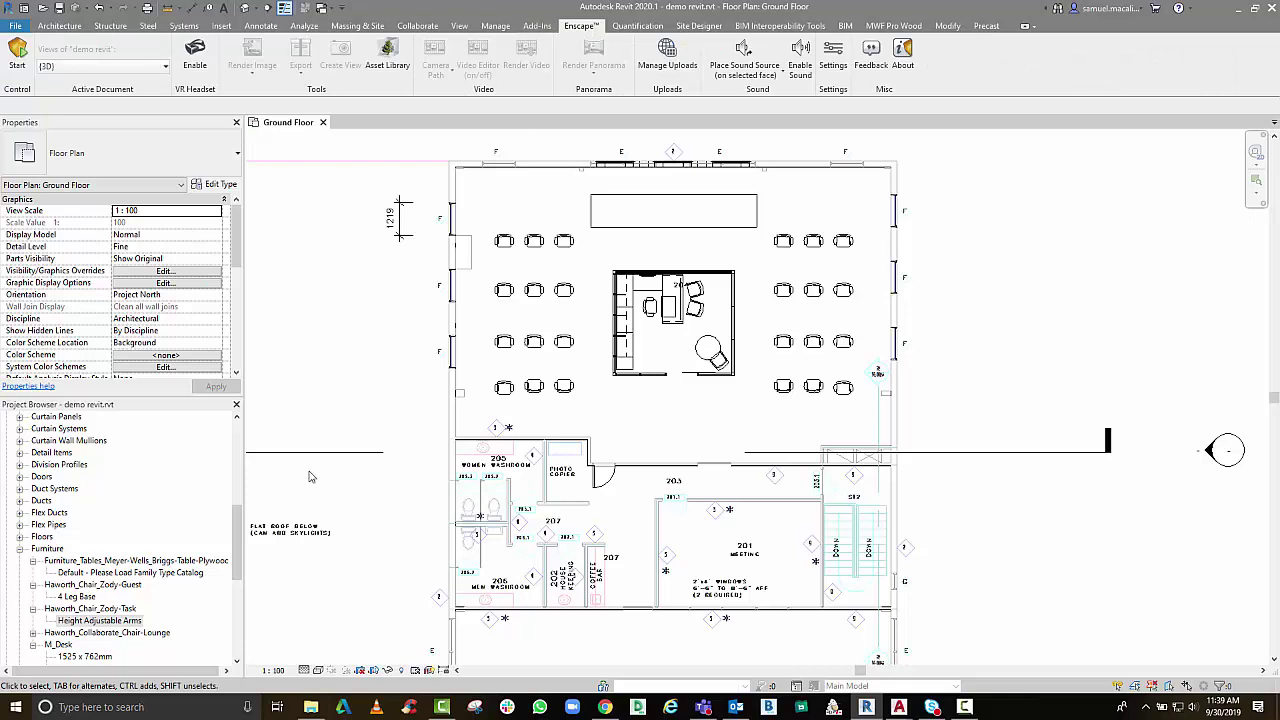
left_click_drag(238, 541, 238, 452)
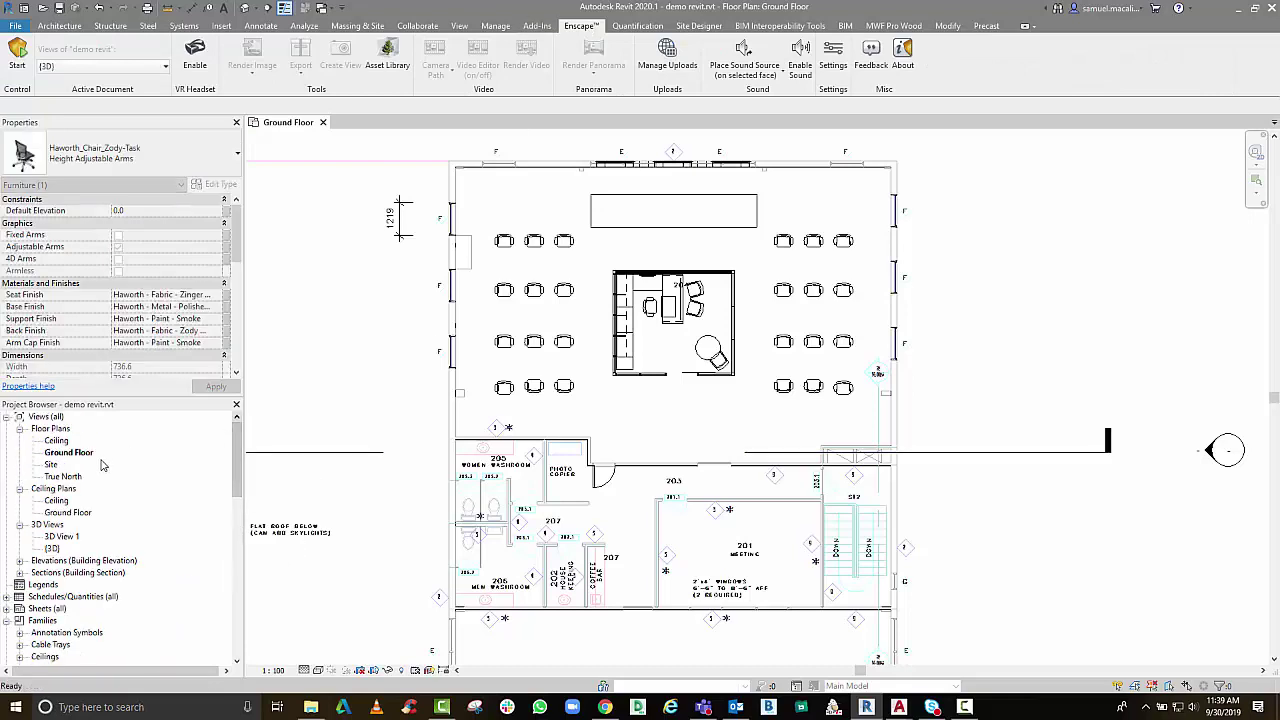
Open the Ground Floor and Ceiling reflected ceiling plans, then the Ceiling floor plan, and inspect the ceiling
double_click(64, 512)
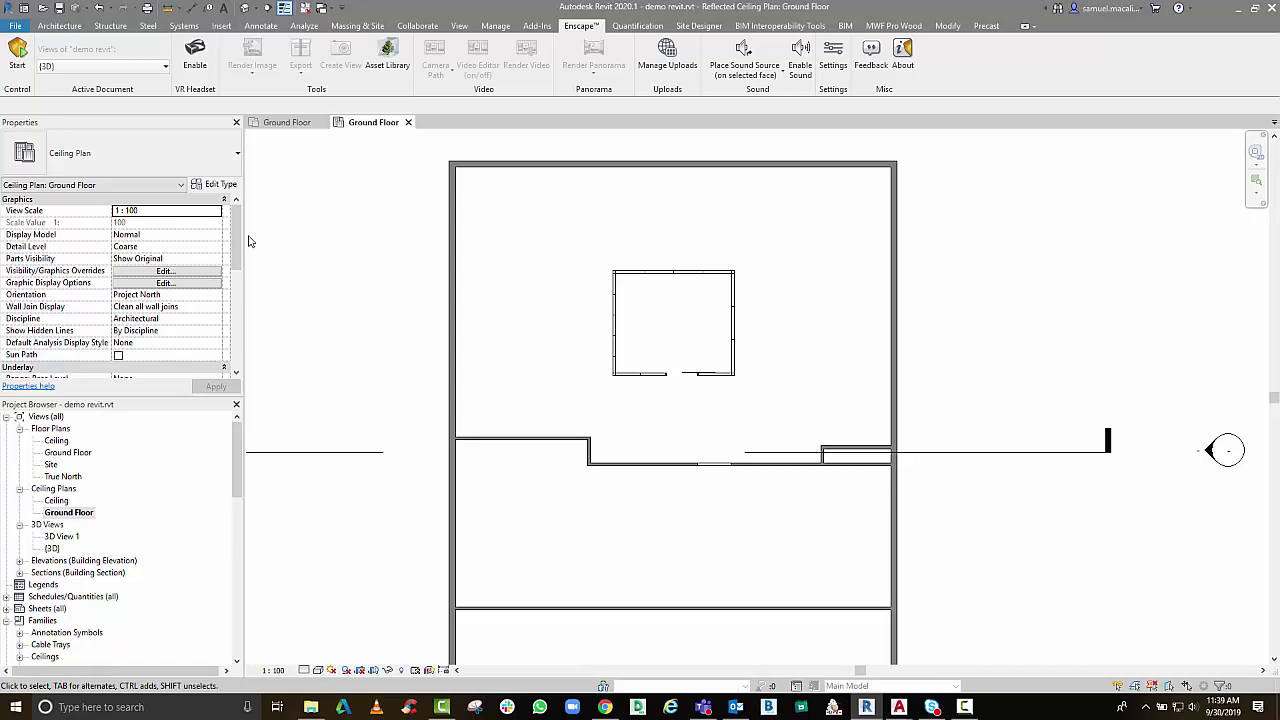
left_click_drag(238, 233, 227, 345)
double_click(57, 502)
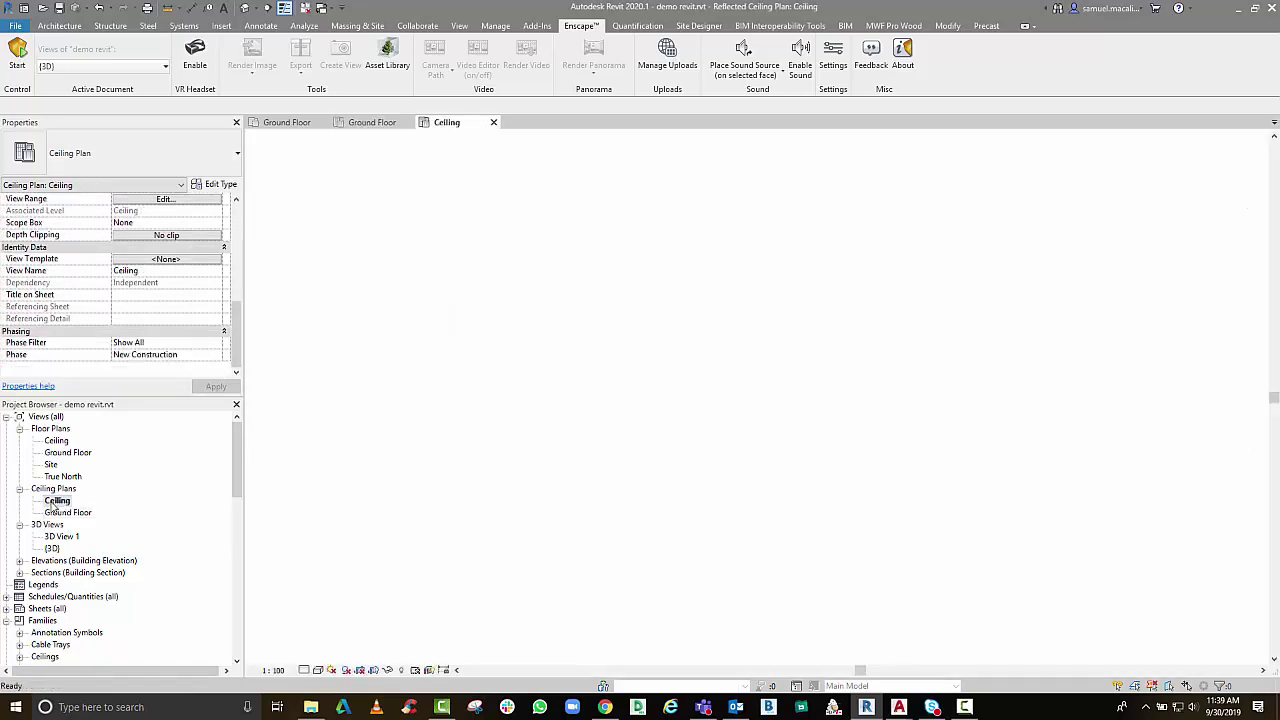
double_click(68, 512)
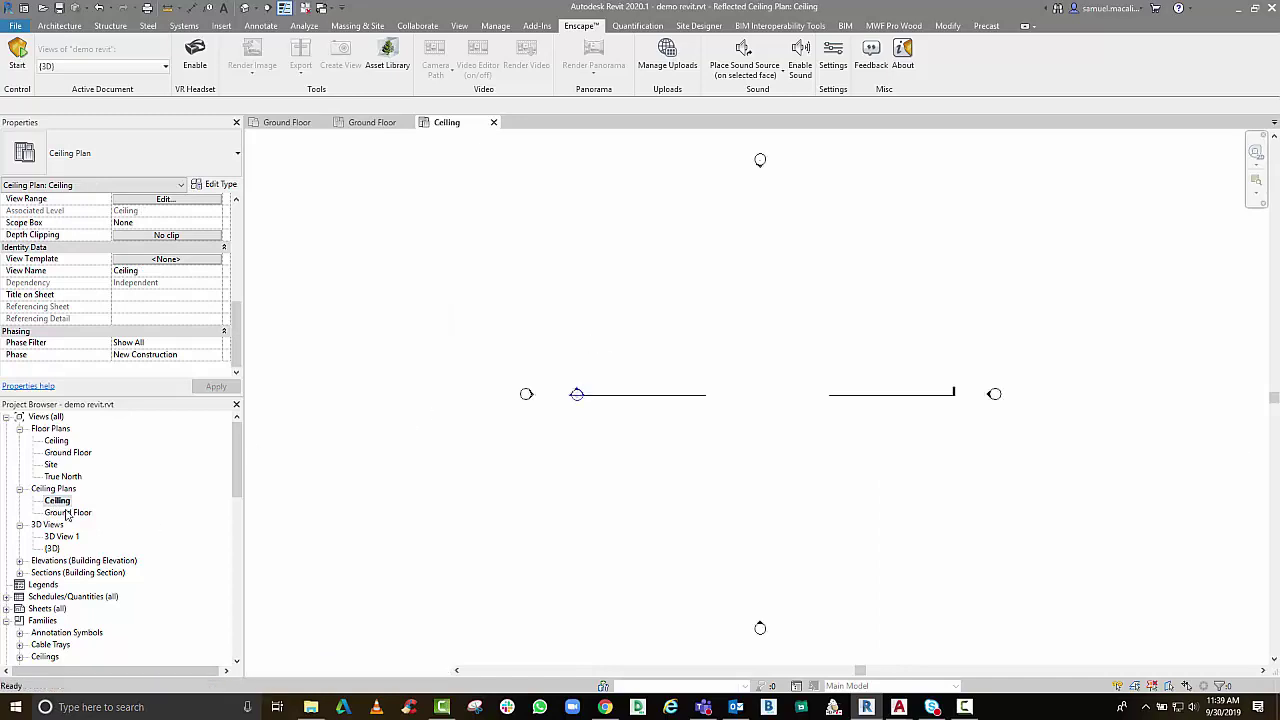
double_click(56, 440)
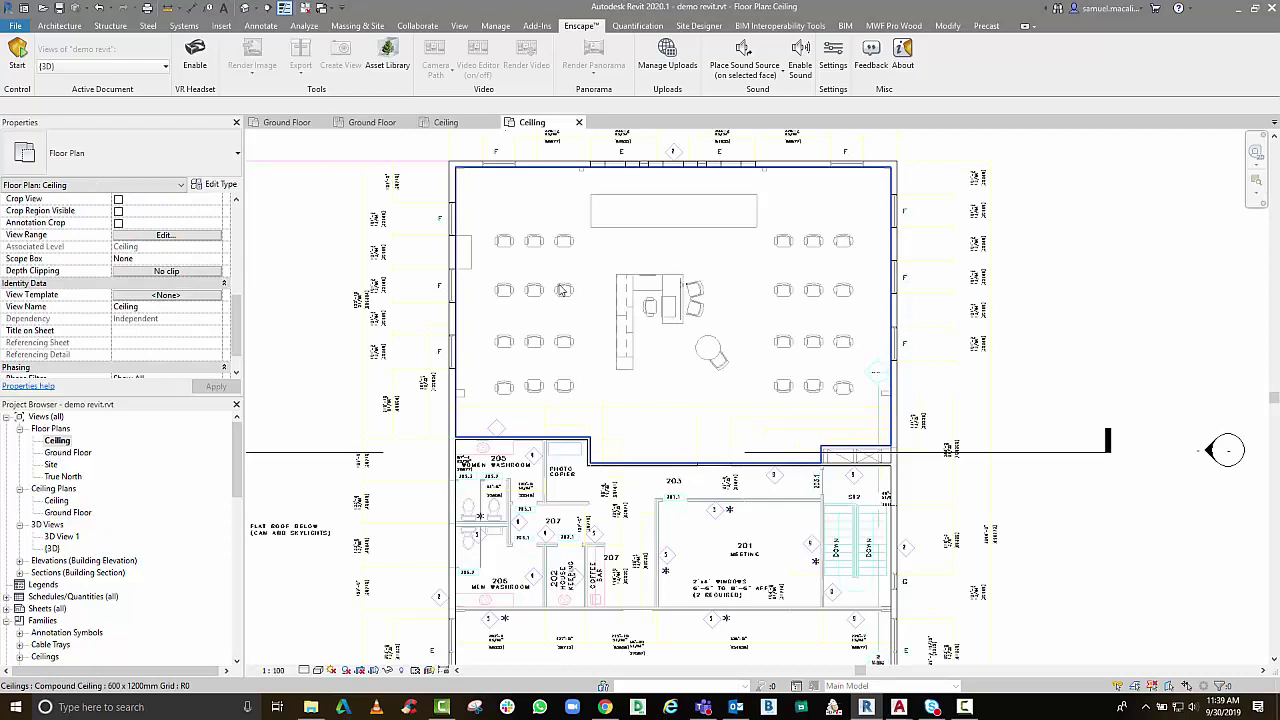
left_click(586, 270)
key("Escape")
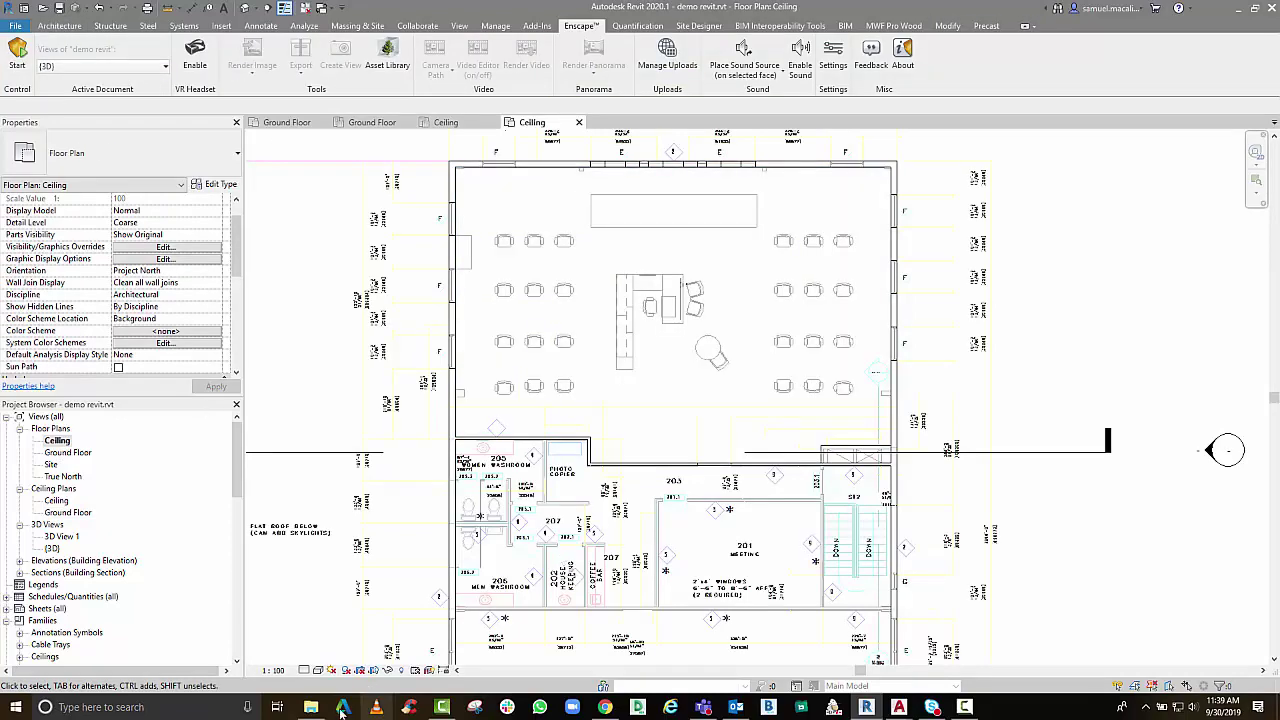
Drag the 40294_Luna-Square toilet family from the Desktop into Revit, then cancel its placement
mouse_move(313, 706)
left_click(321, 645)
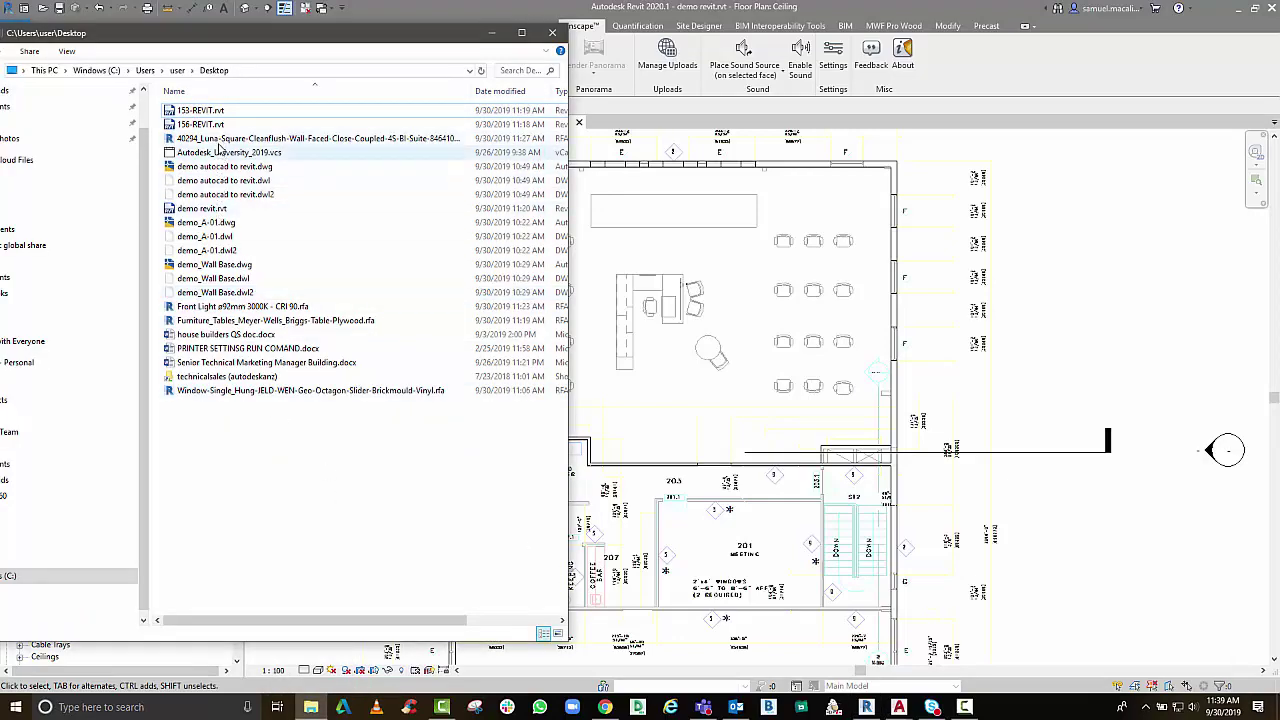
left_click(220, 142)
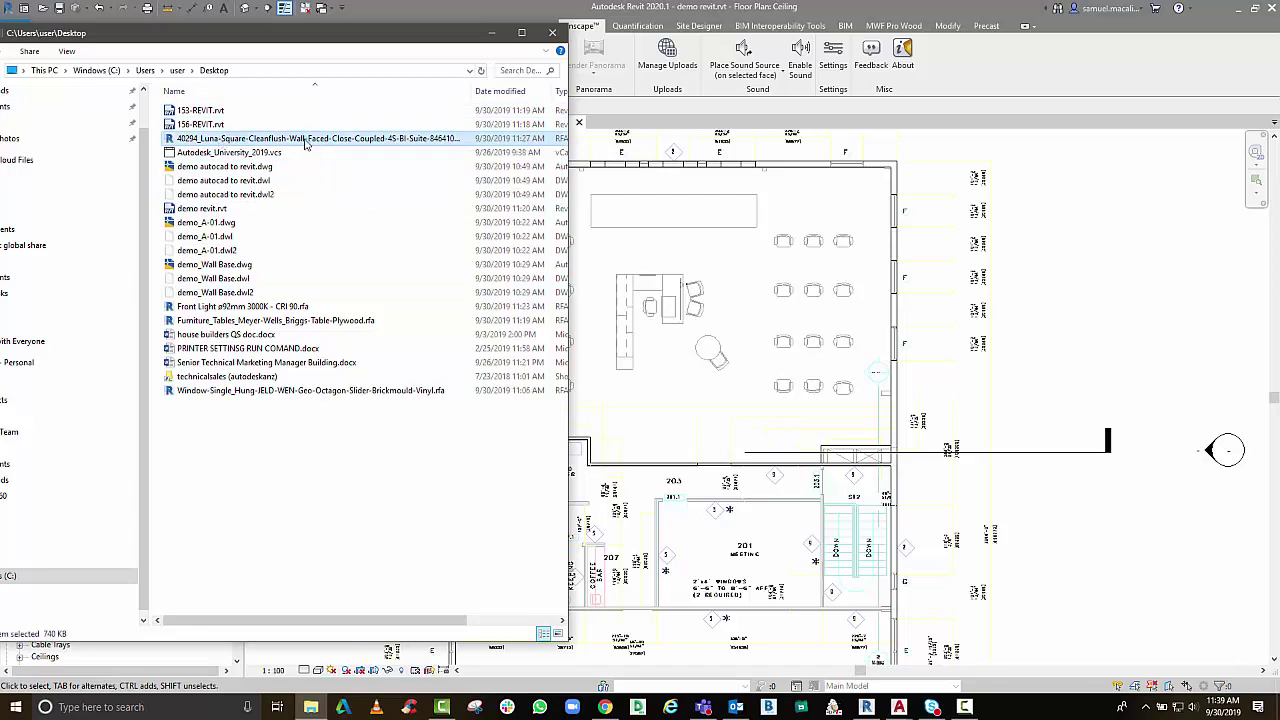
left_click_drag(673, 378, 670, 394)
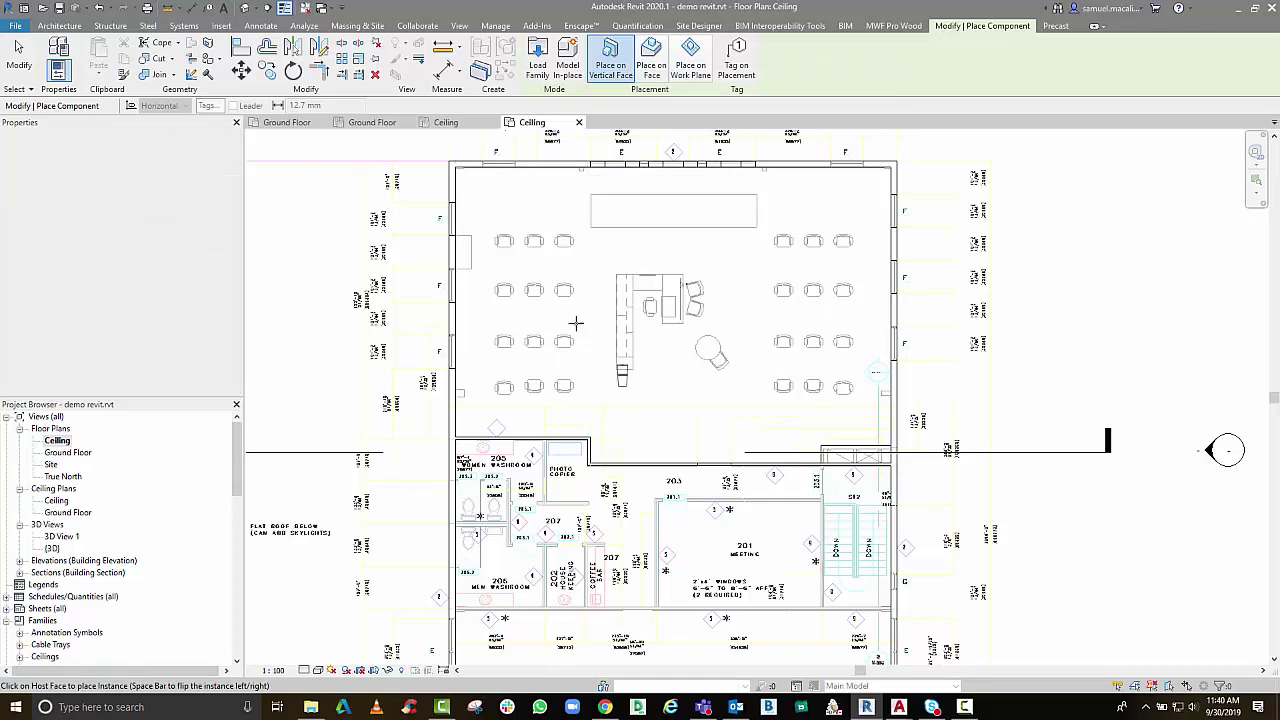
scroll(530, 525, "up", 3)
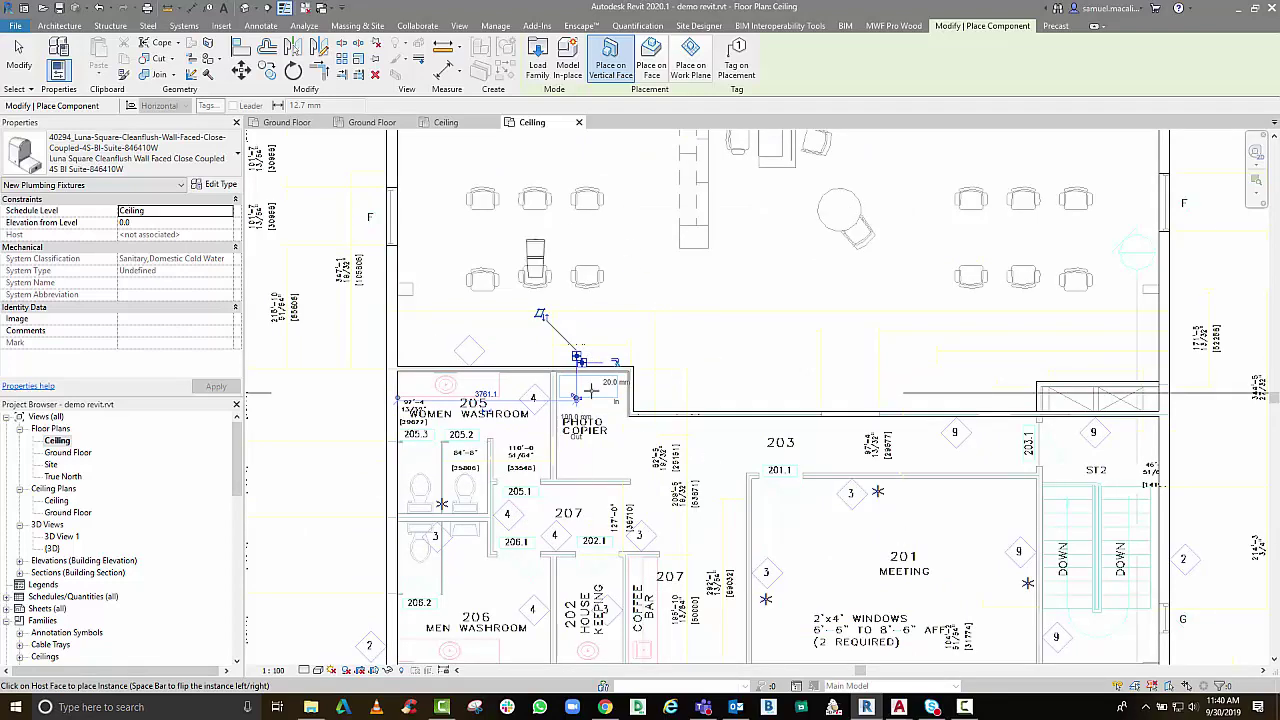
key("Escape")
key("Escape")
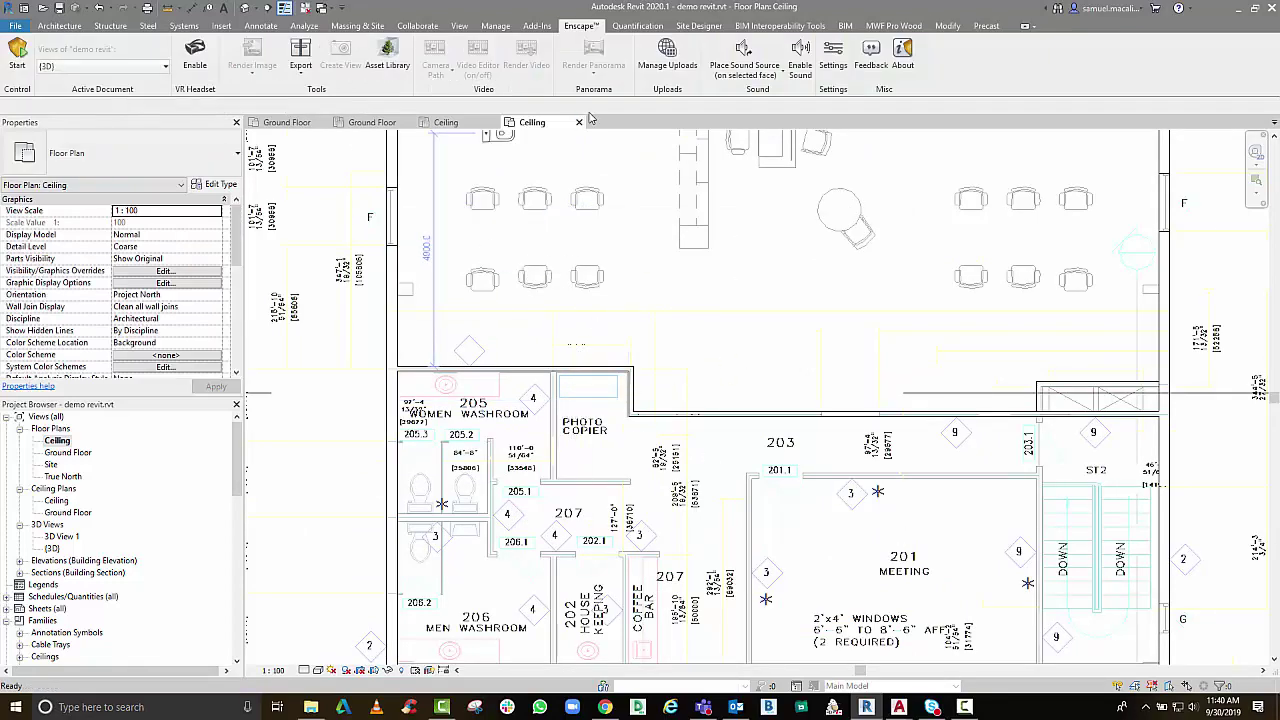
Load the Front Light ø92mm 3000K family and place it on the Ceiling level work plane
left_click(311, 707)
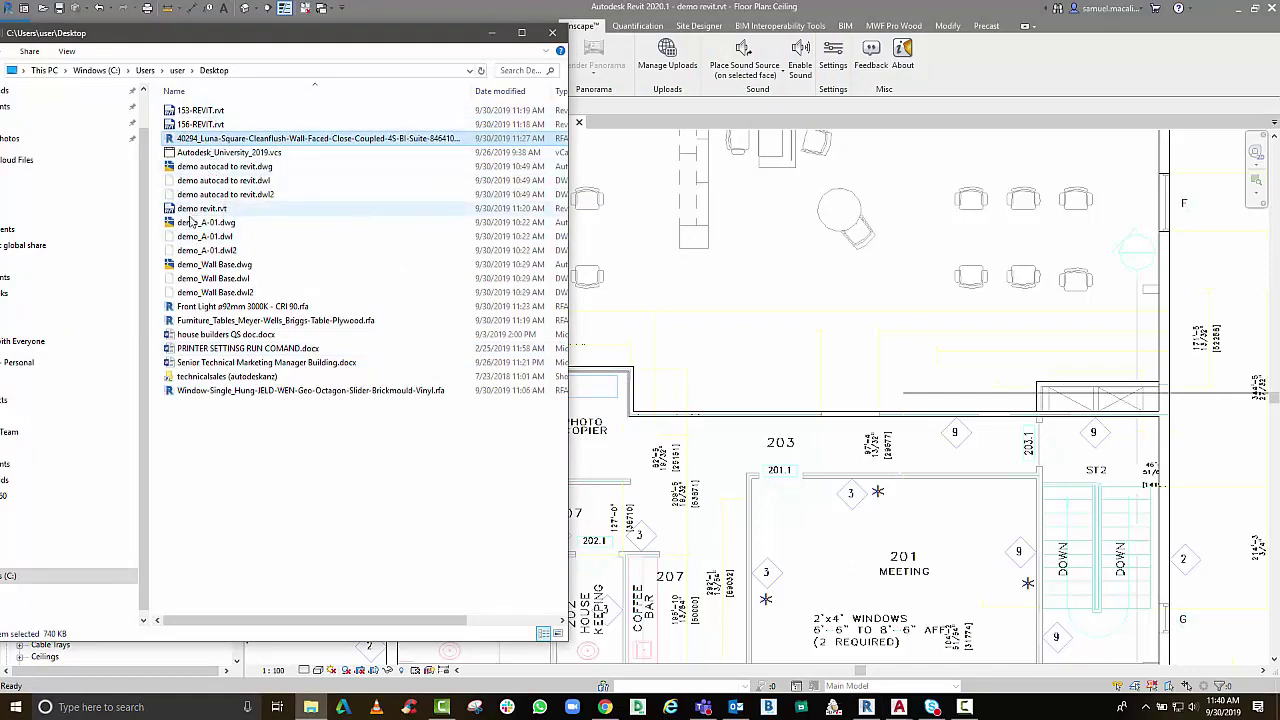
left_click(248, 310)
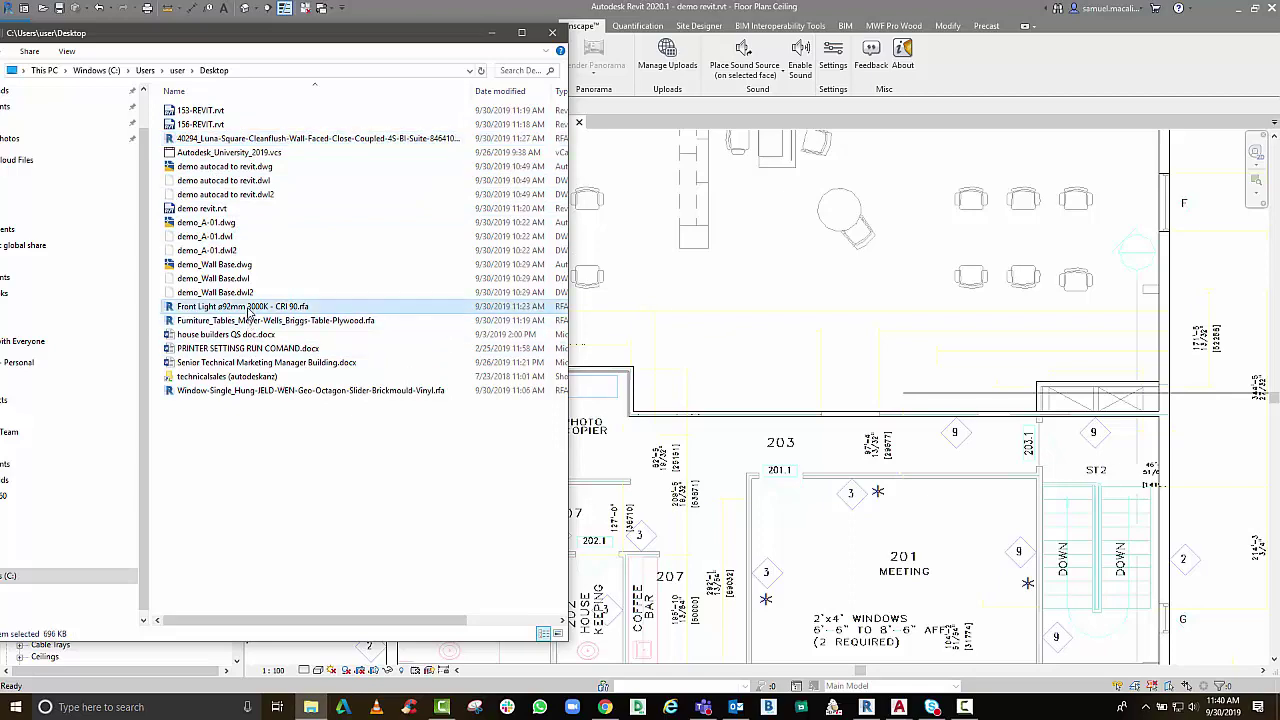
double_click(248, 310)
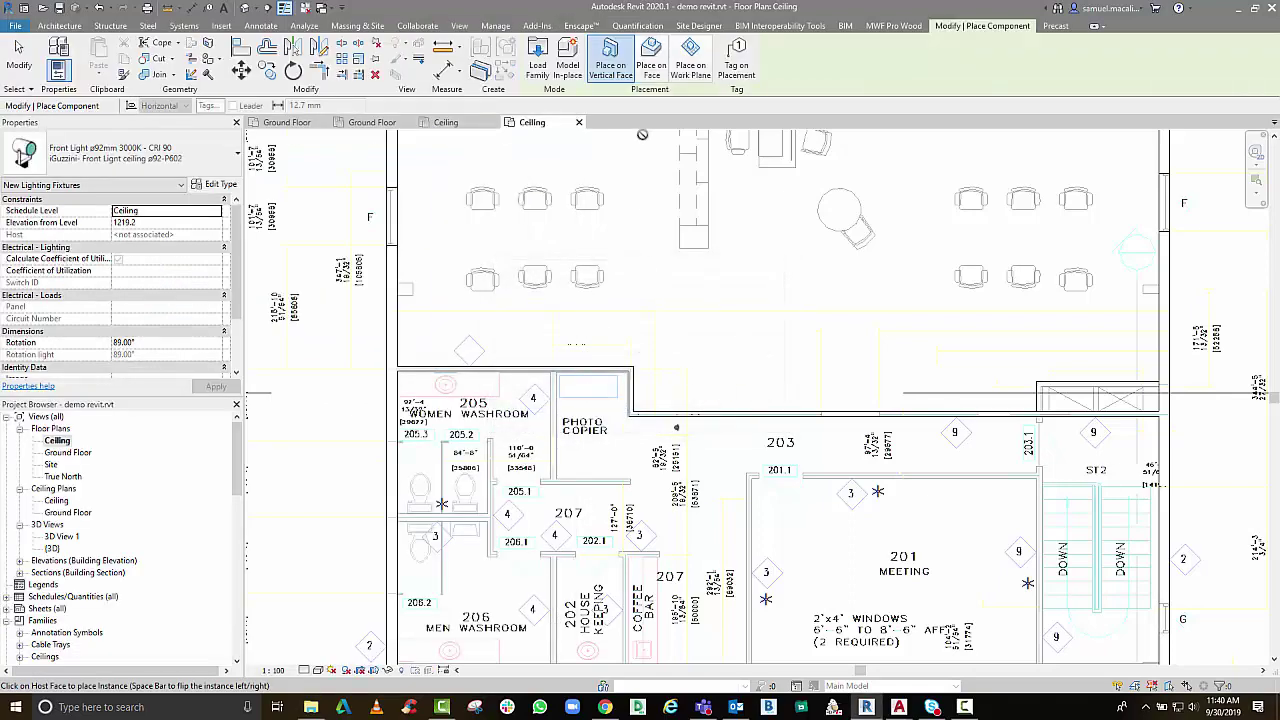
left_click(600, 362)
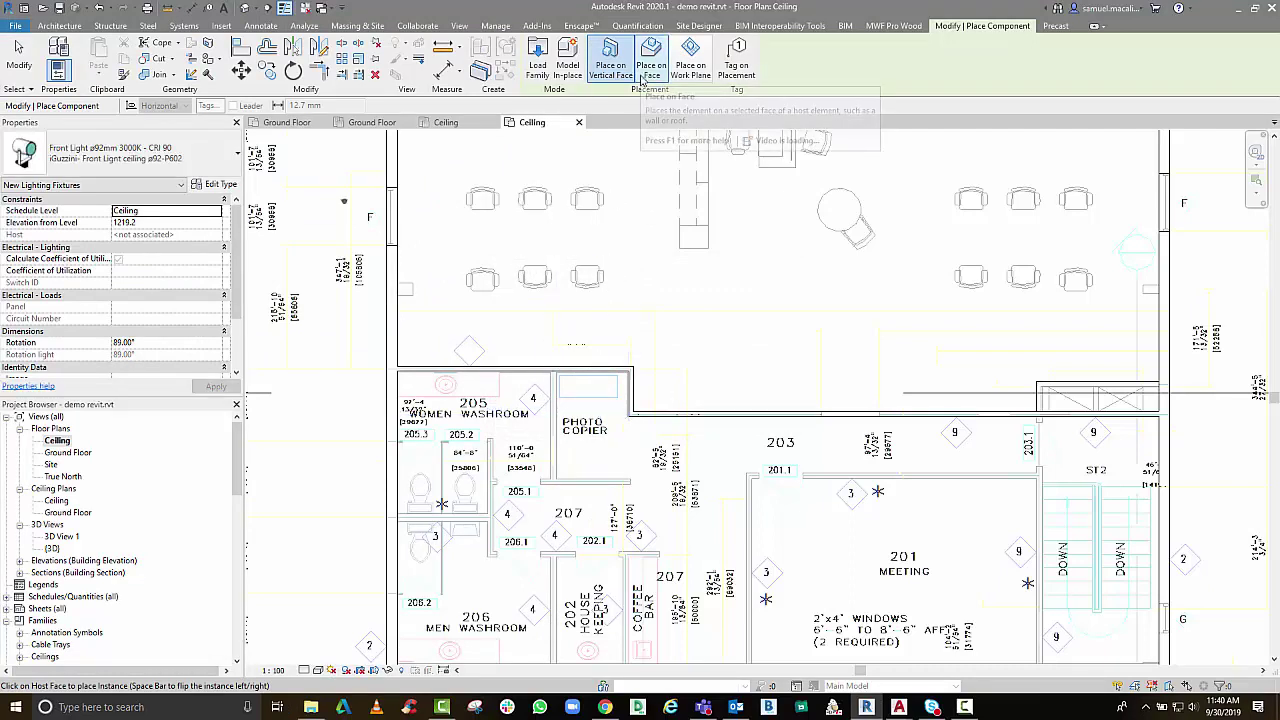
left_click(690, 60)
left_click(596, 106)
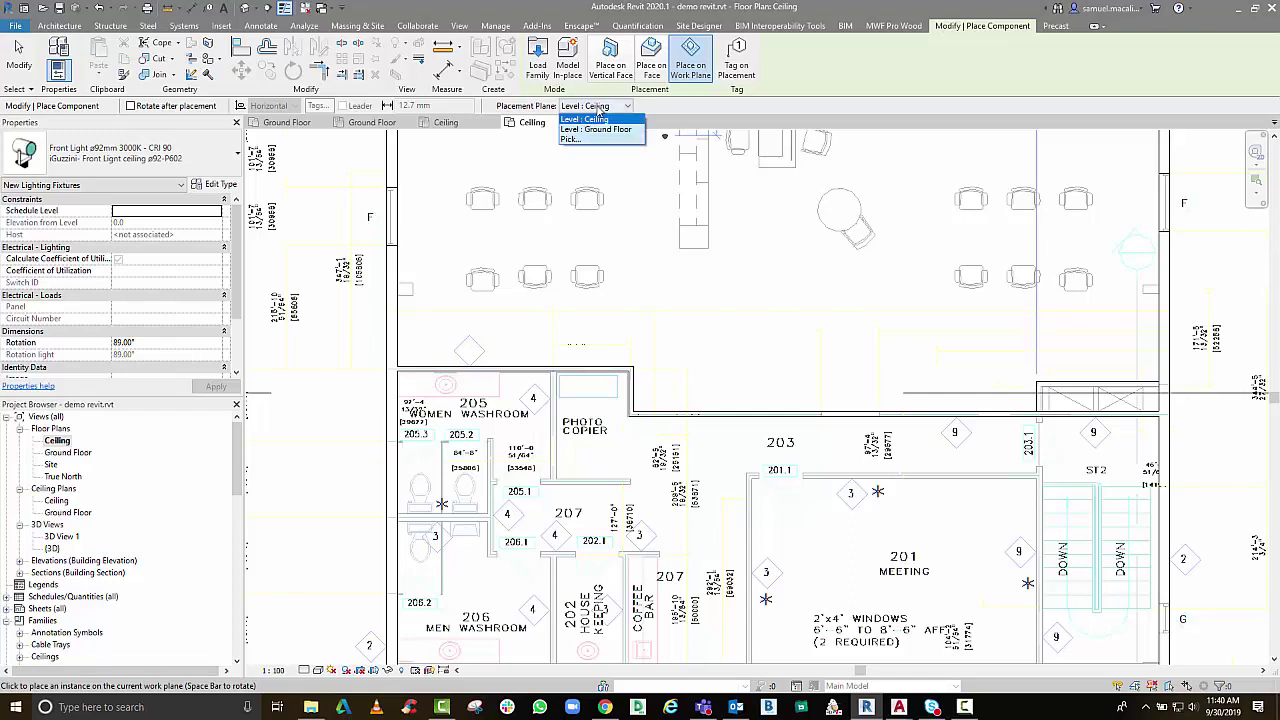
left_click(597, 118)
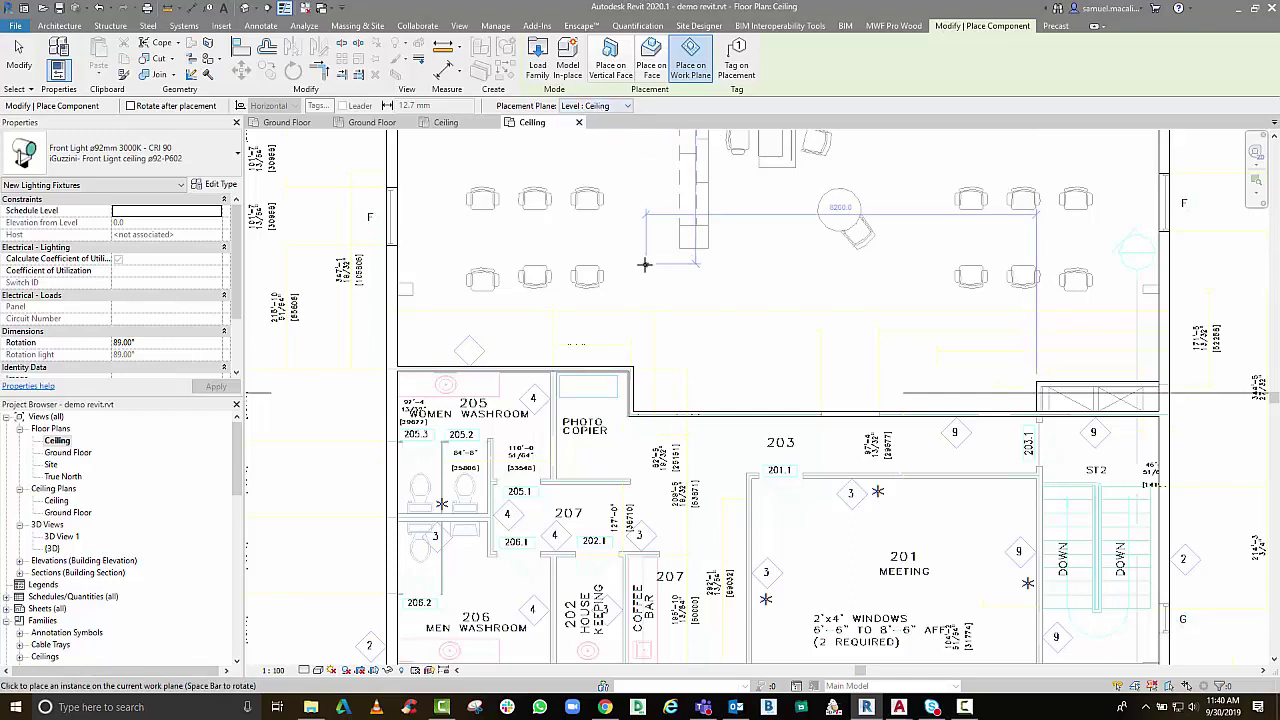
Cancel the light placement and switch to the Ground Floor floor plan
scroll(670, 378, "down", 3)
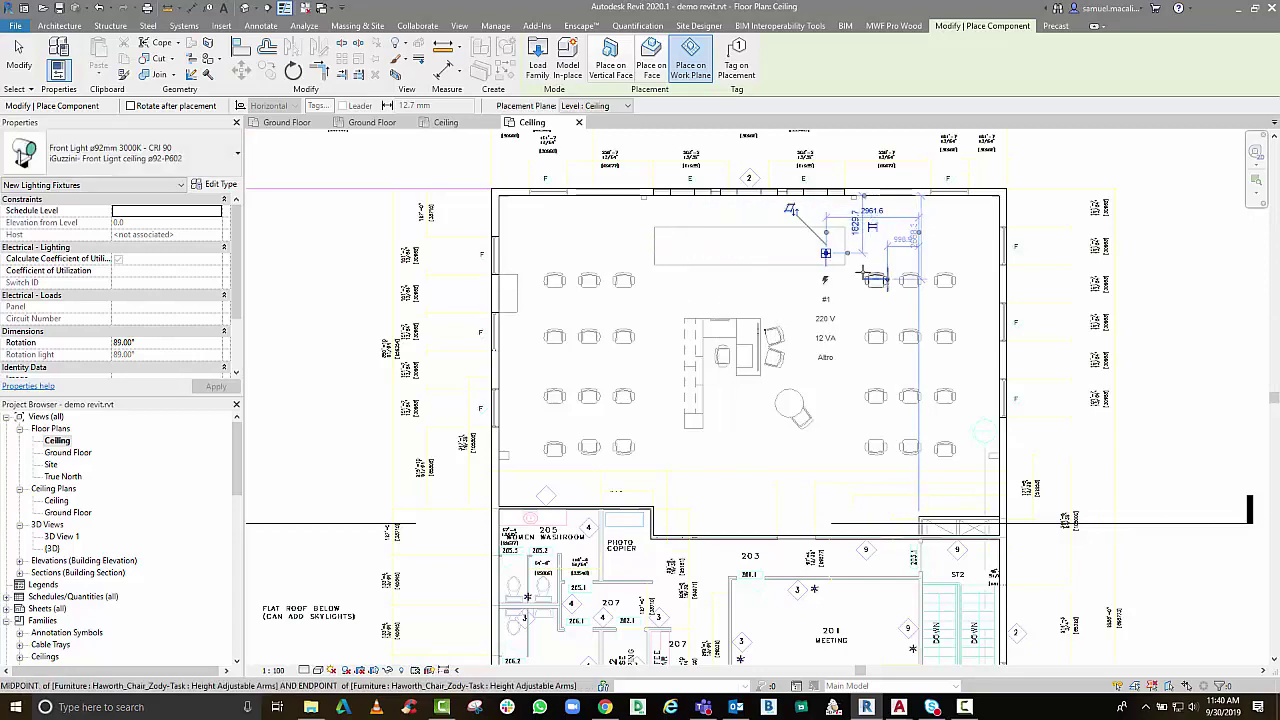
scroll(704, 210, "up", 2)
key("Escape")
key("Escape")
left_click(356, 124)
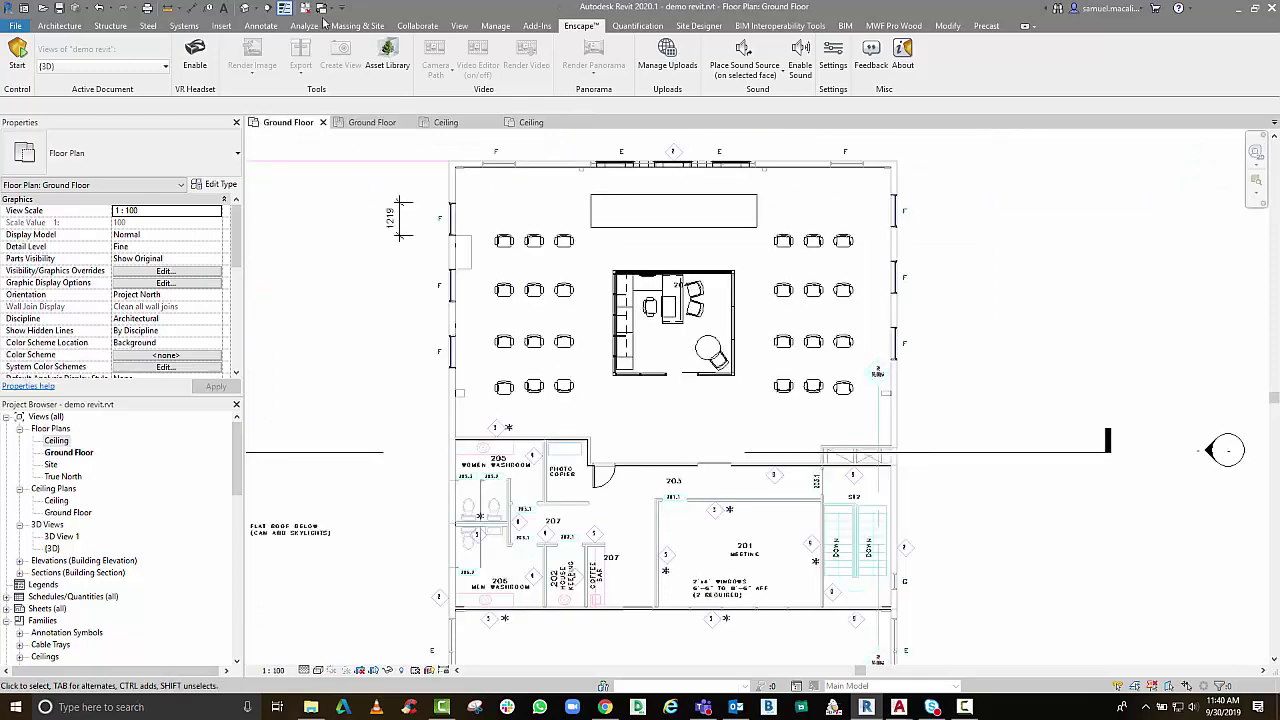
Show the {3D} view in the Wireframe visual style and inspect three ceiling light fixtures
left_click(244, 8)
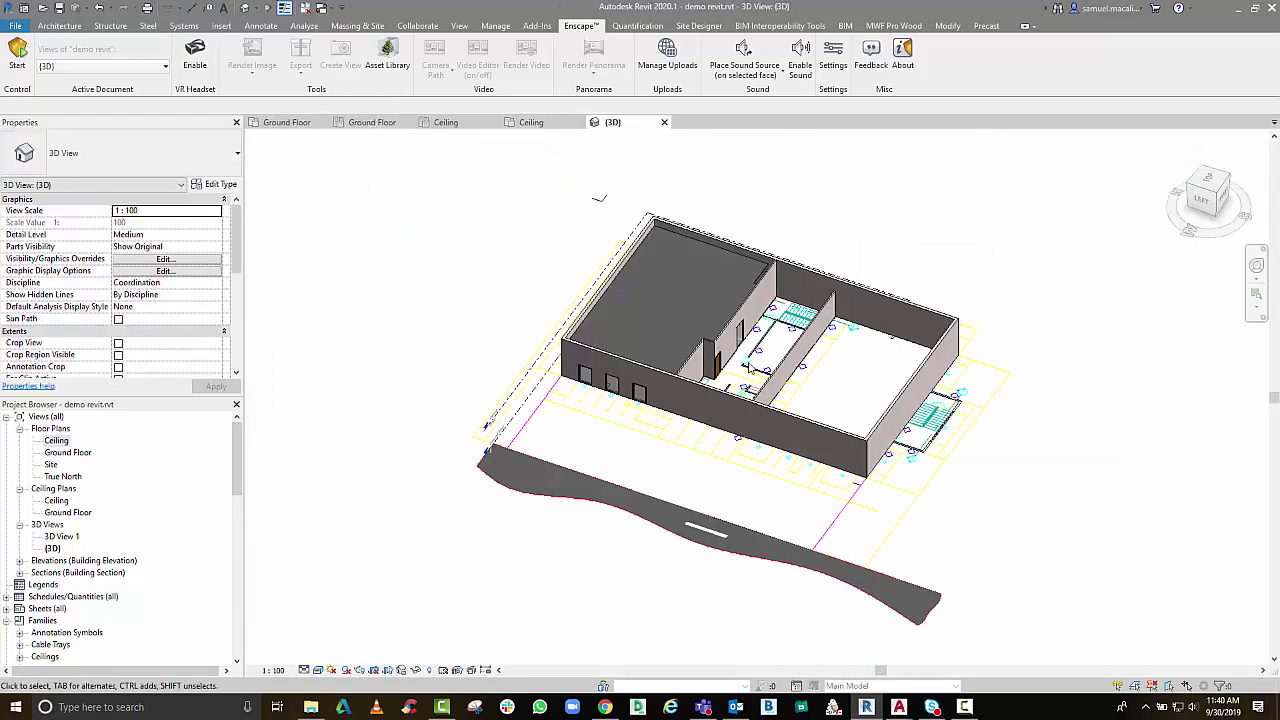
scroll(684, 302, "up", 3)
left_click(662, 285)
key("Escape")
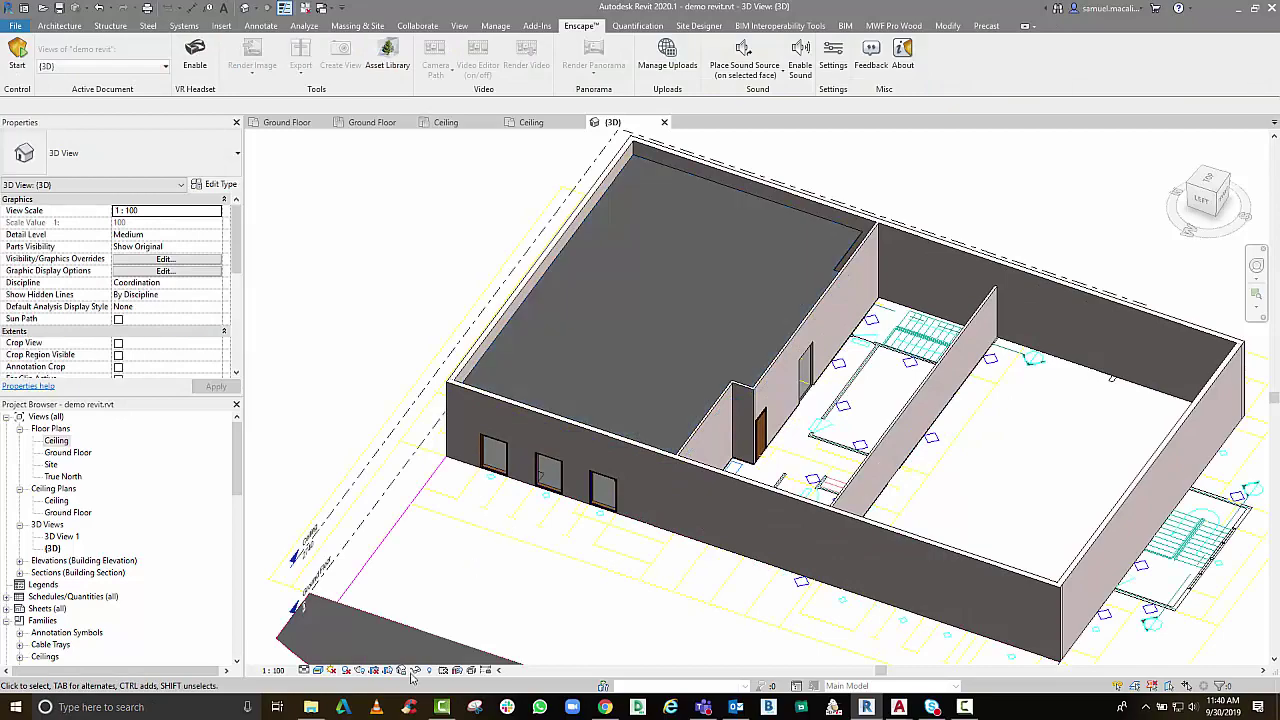
left_click(317, 670)
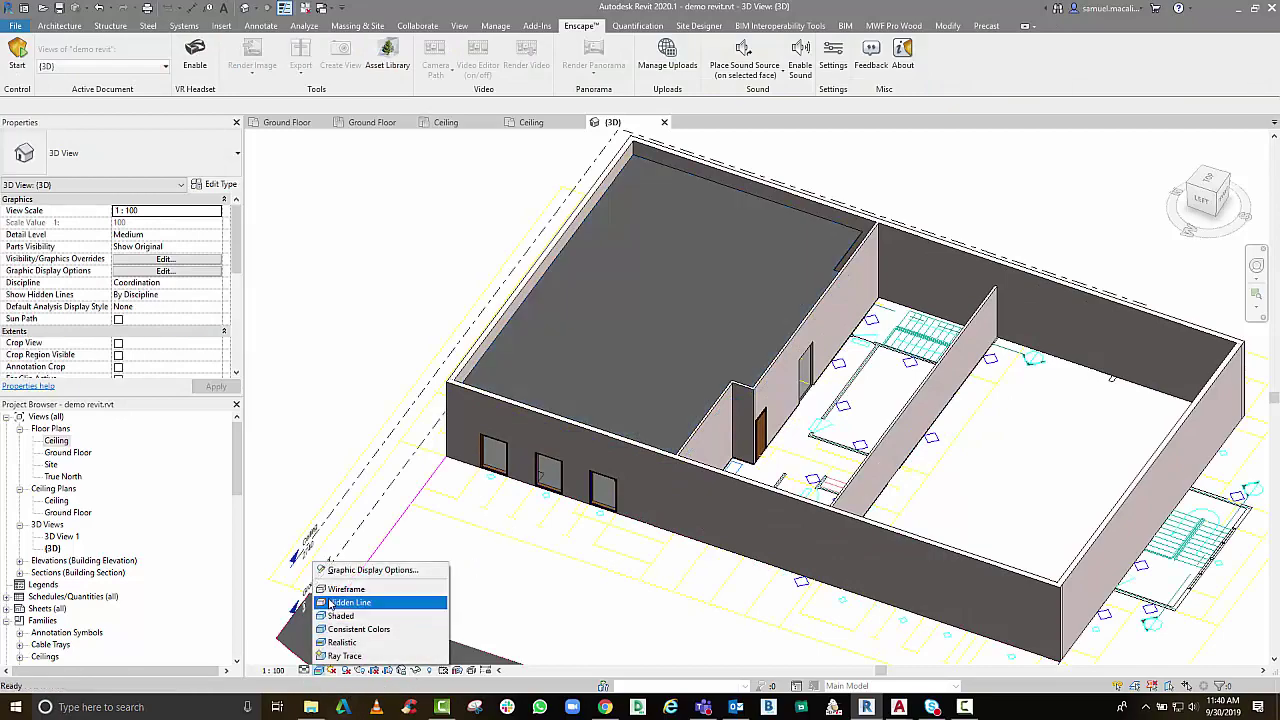
left_click(370, 587)
scroll(519, 293, "up", 5)
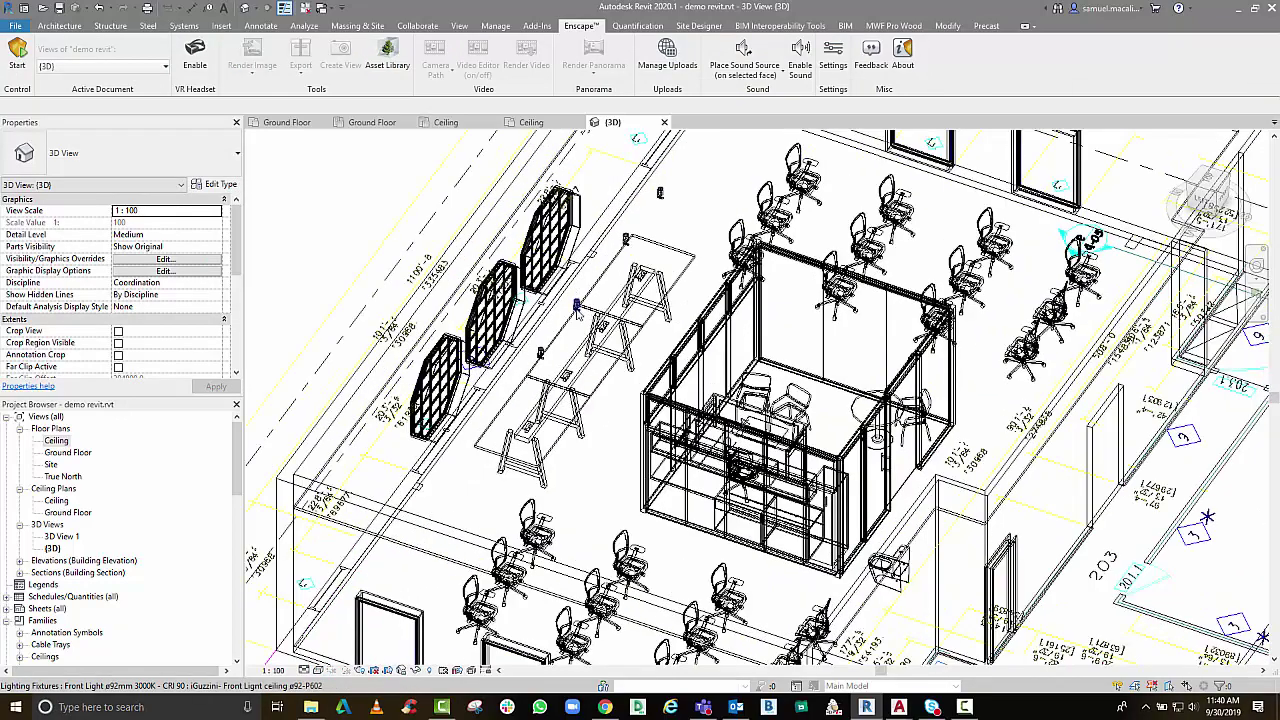
left_click(516, 385)
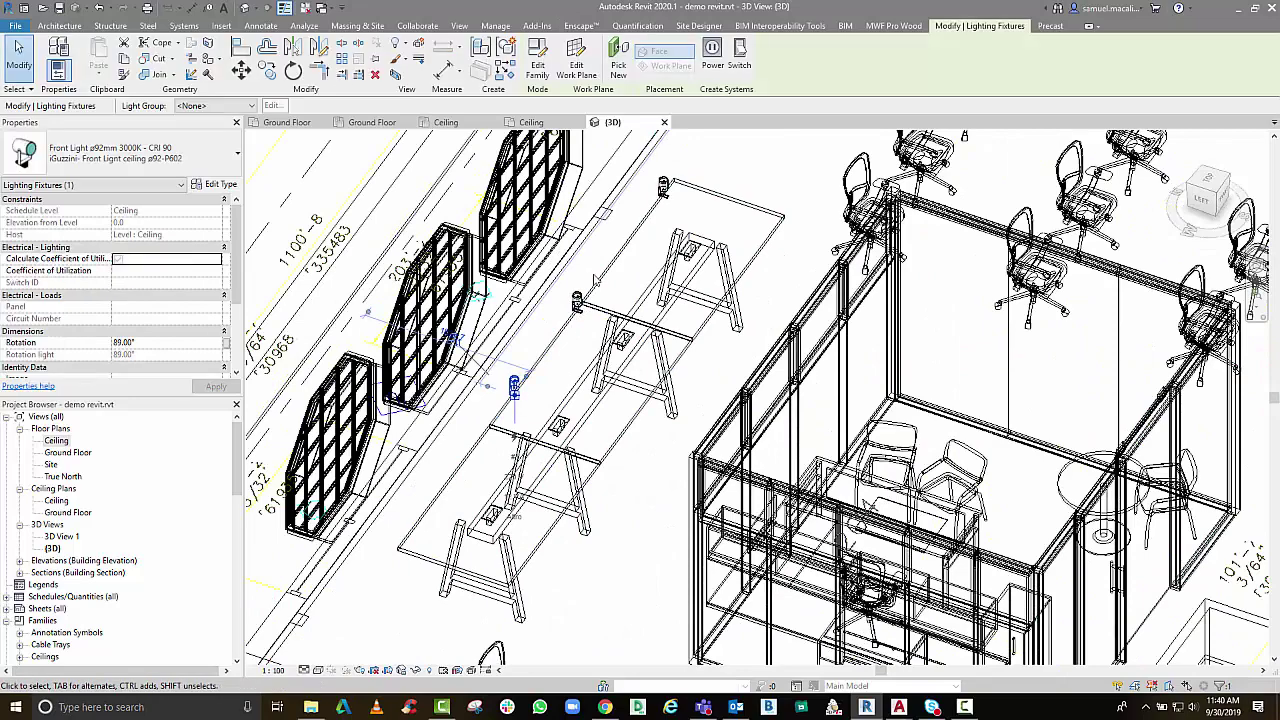
scroll(505, 398, "up", 2)
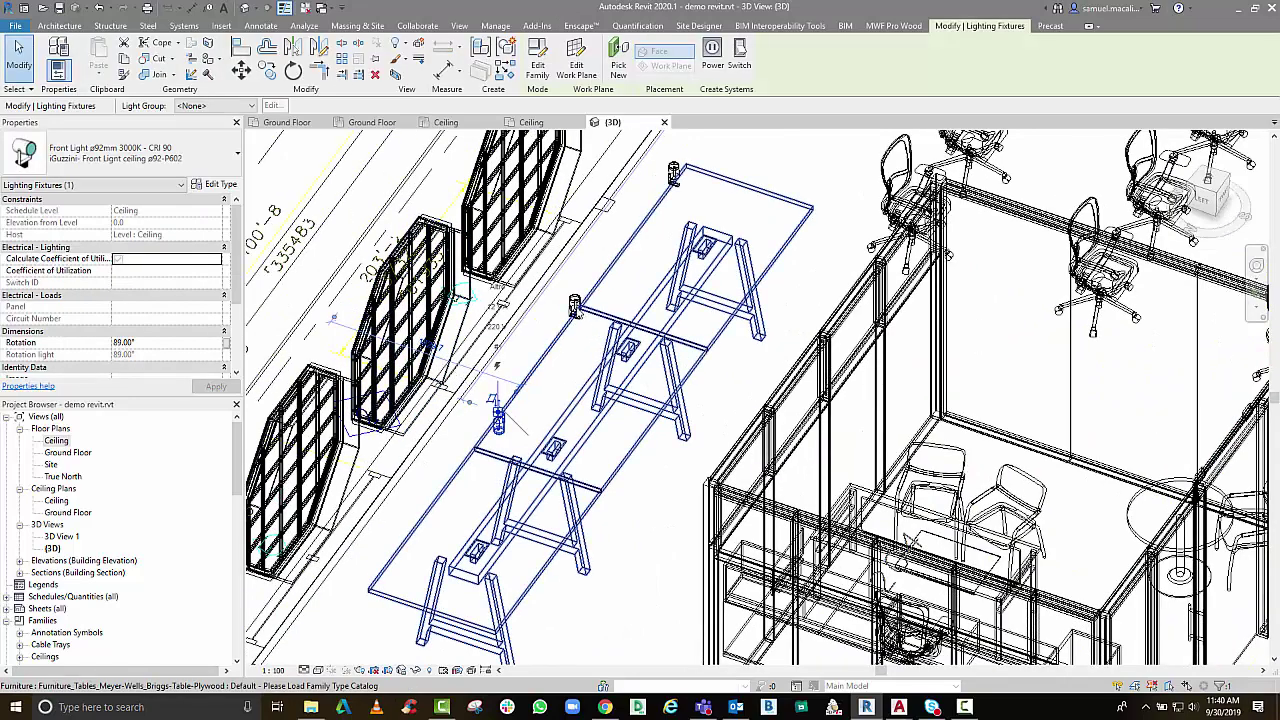
left_click(574, 308)
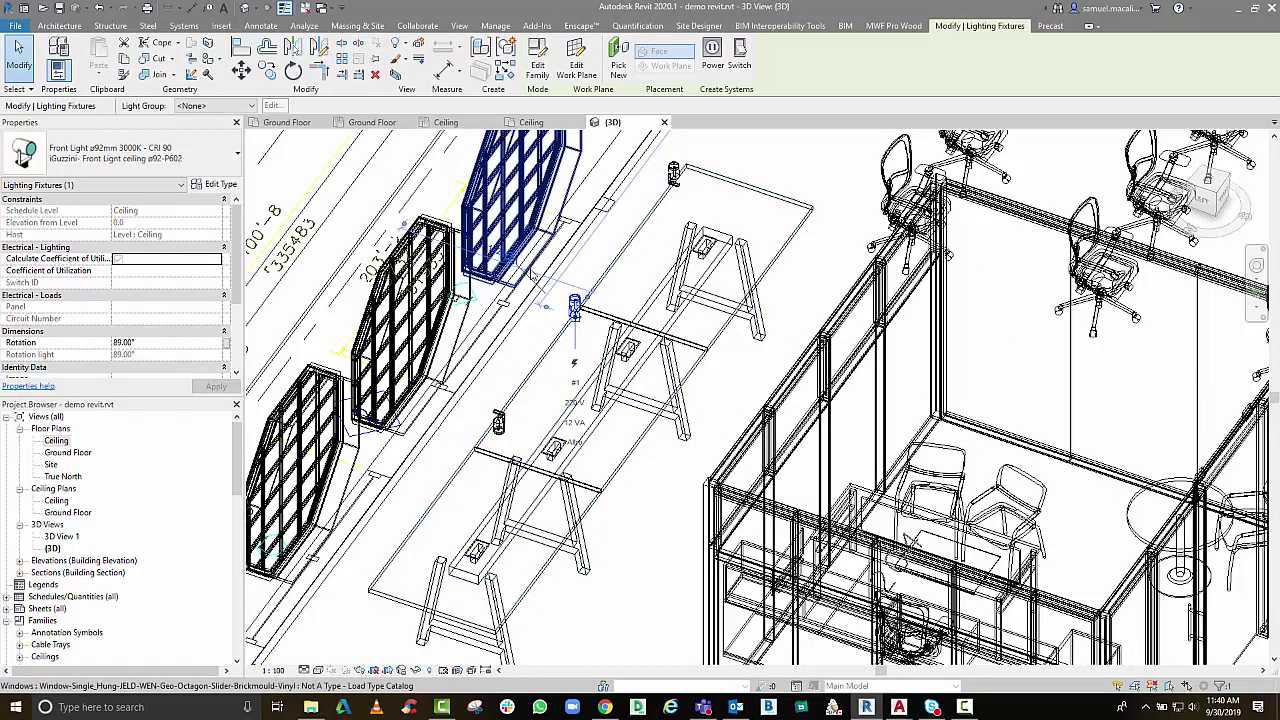
left_click(674, 175)
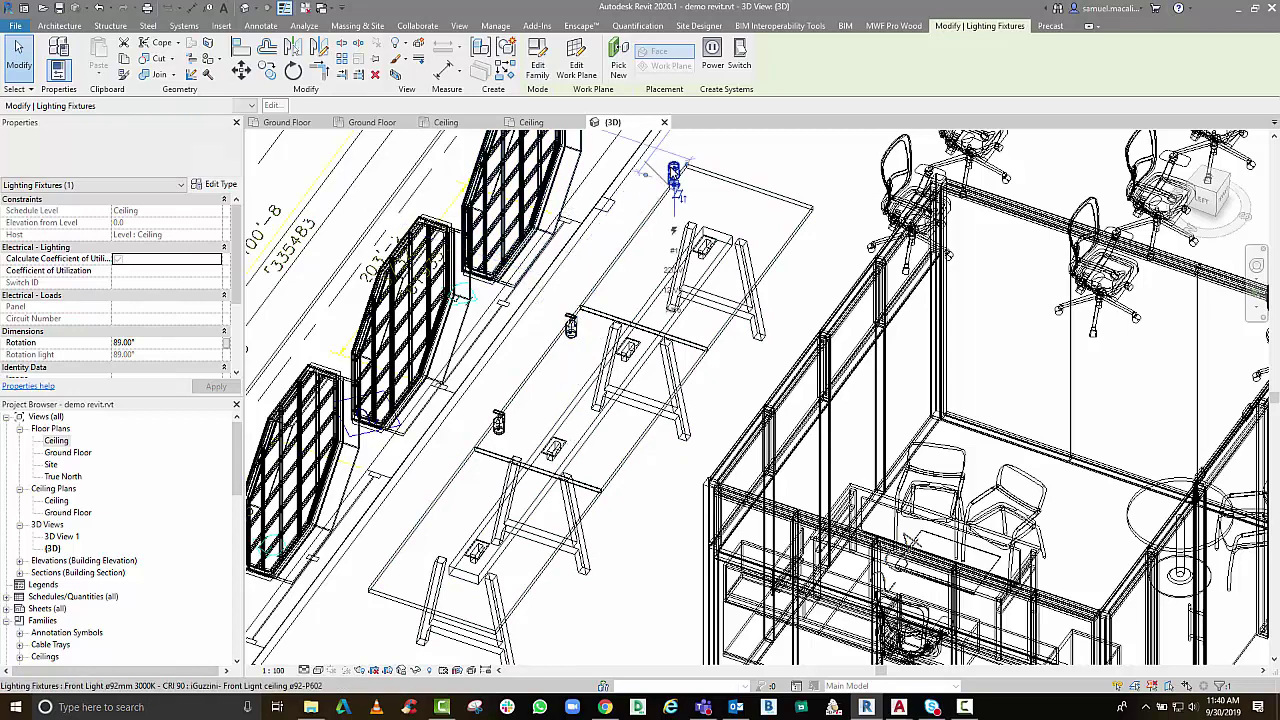
Check the compound ceiling in the Ceiling plan, then close the Ceiling reflected ceiling plan
left_click(531, 122)
key("Escape")
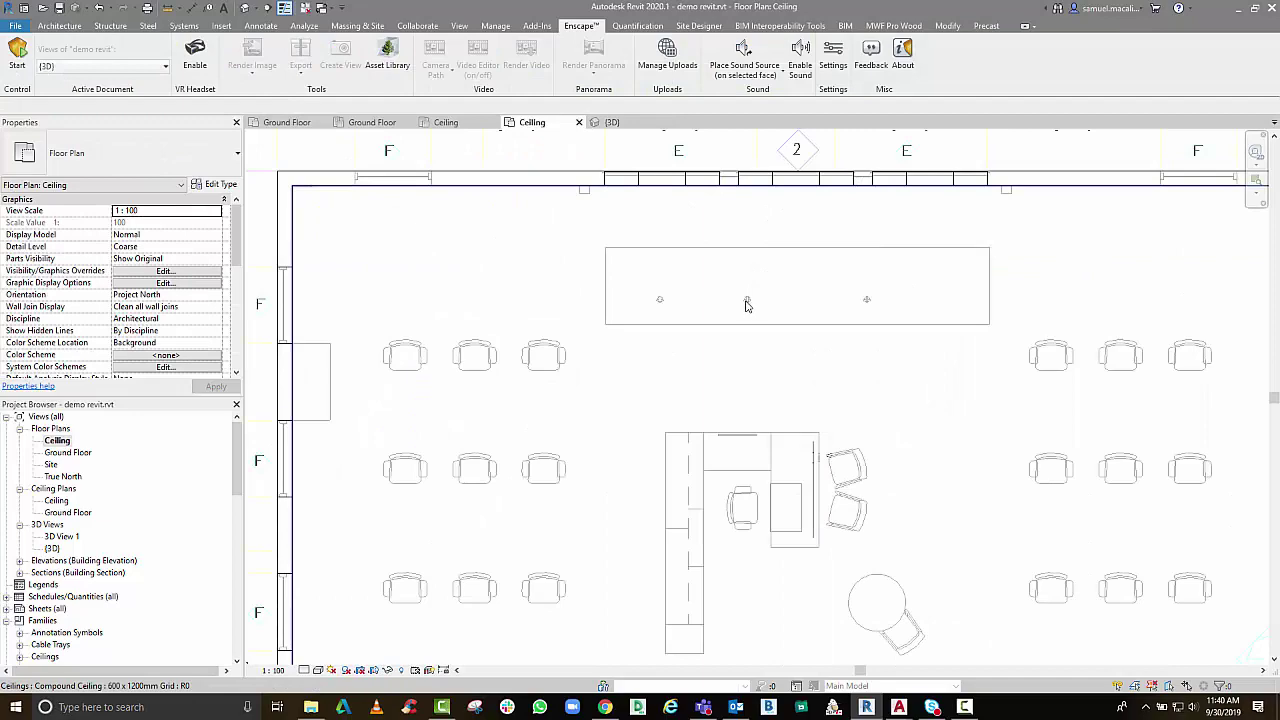
left_click(746, 304)
key("Escape")
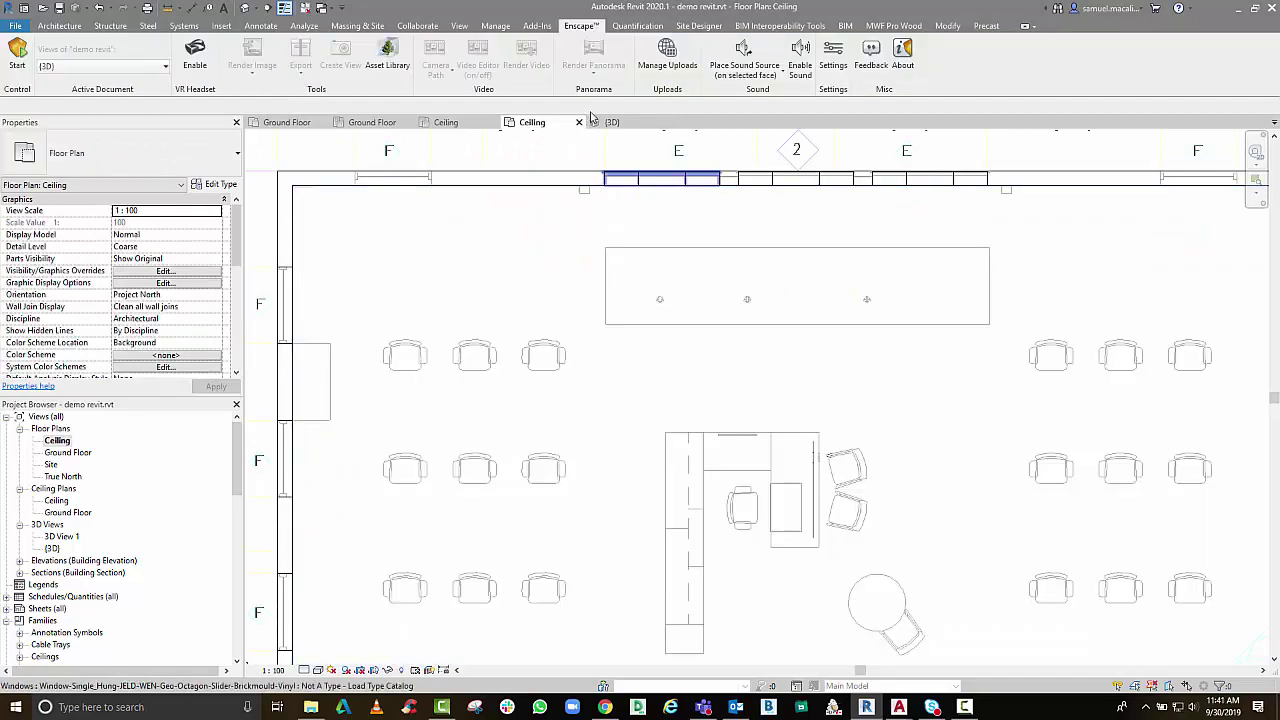
left_click(611, 122)
left_click(524, 124)
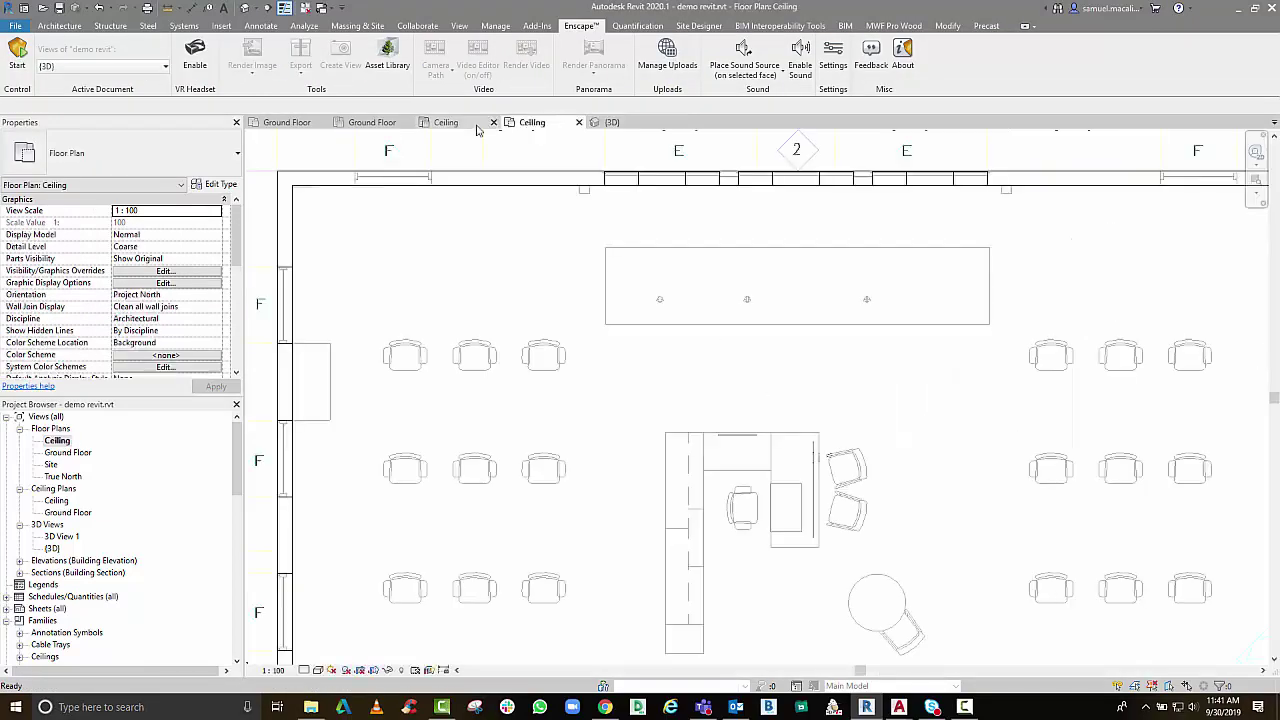
left_click(446, 122)
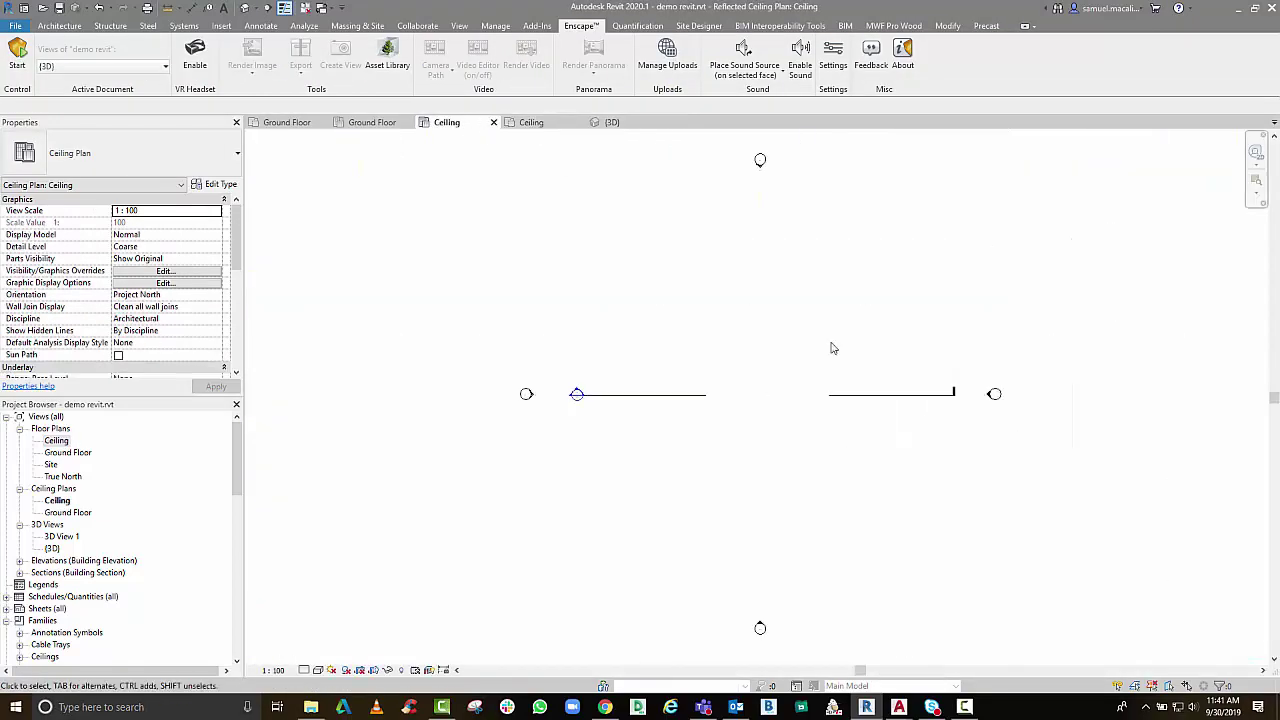
left_click(493, 122)
Delete the leftmost light fixture in the Ground Floor ceiling plan
left_click(372, 122)
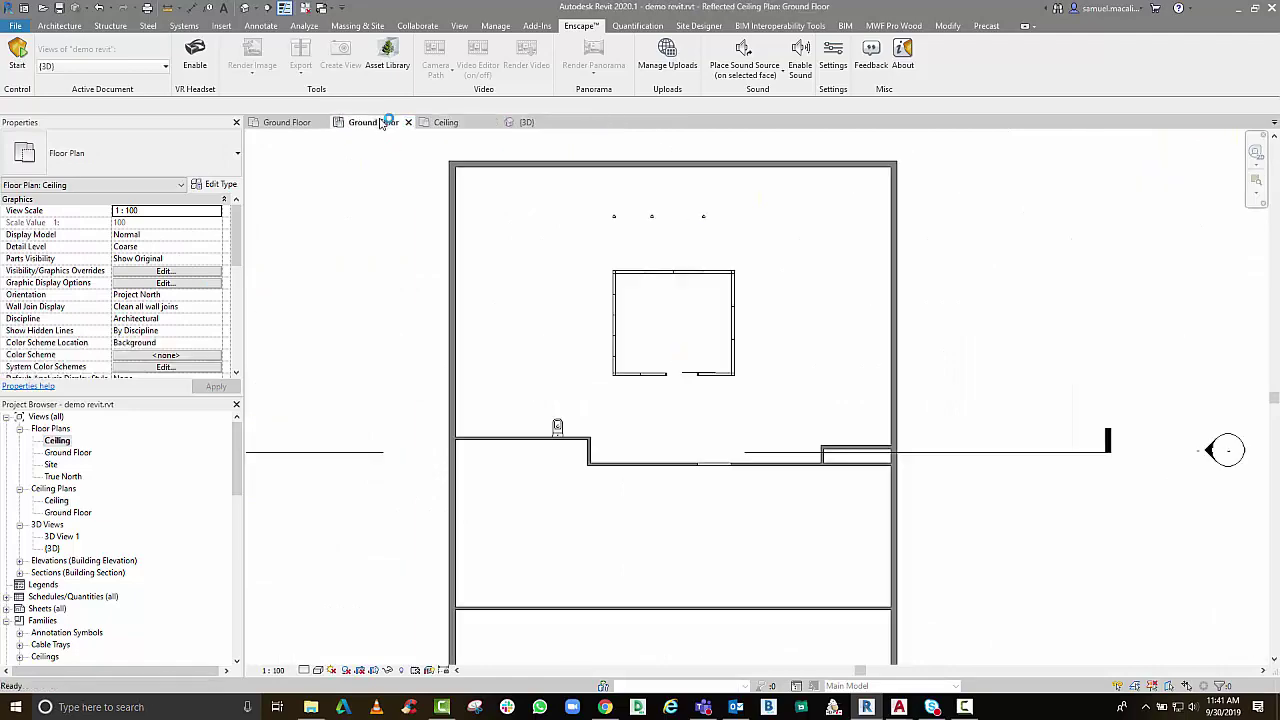
left_click(618, 219)
key("Delete")
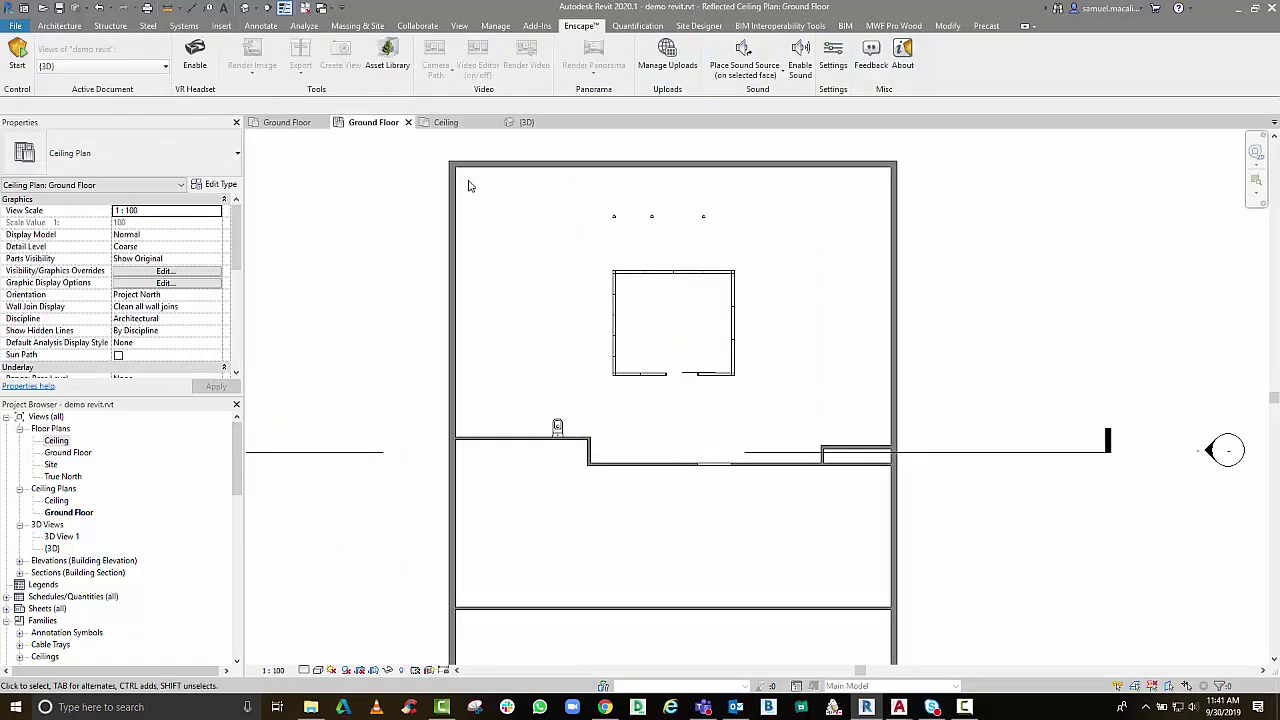
scroll(671, 229, "up", 2)
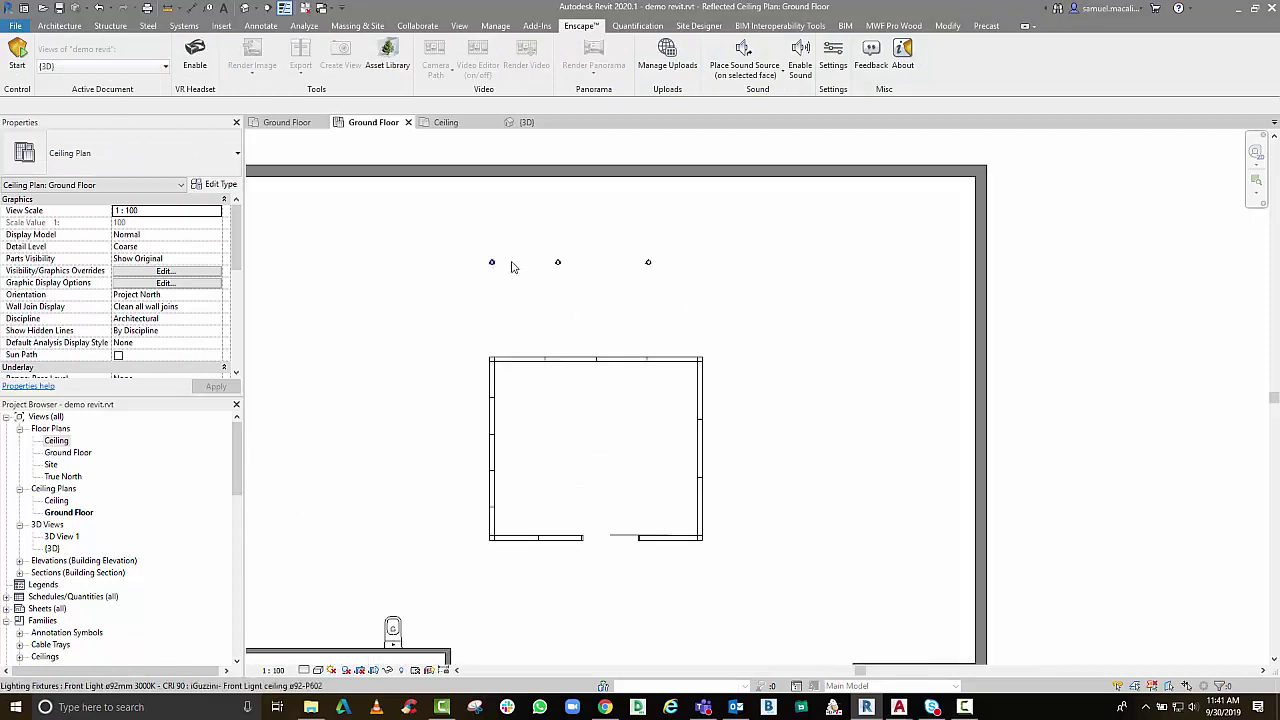
left_click(556, 265)
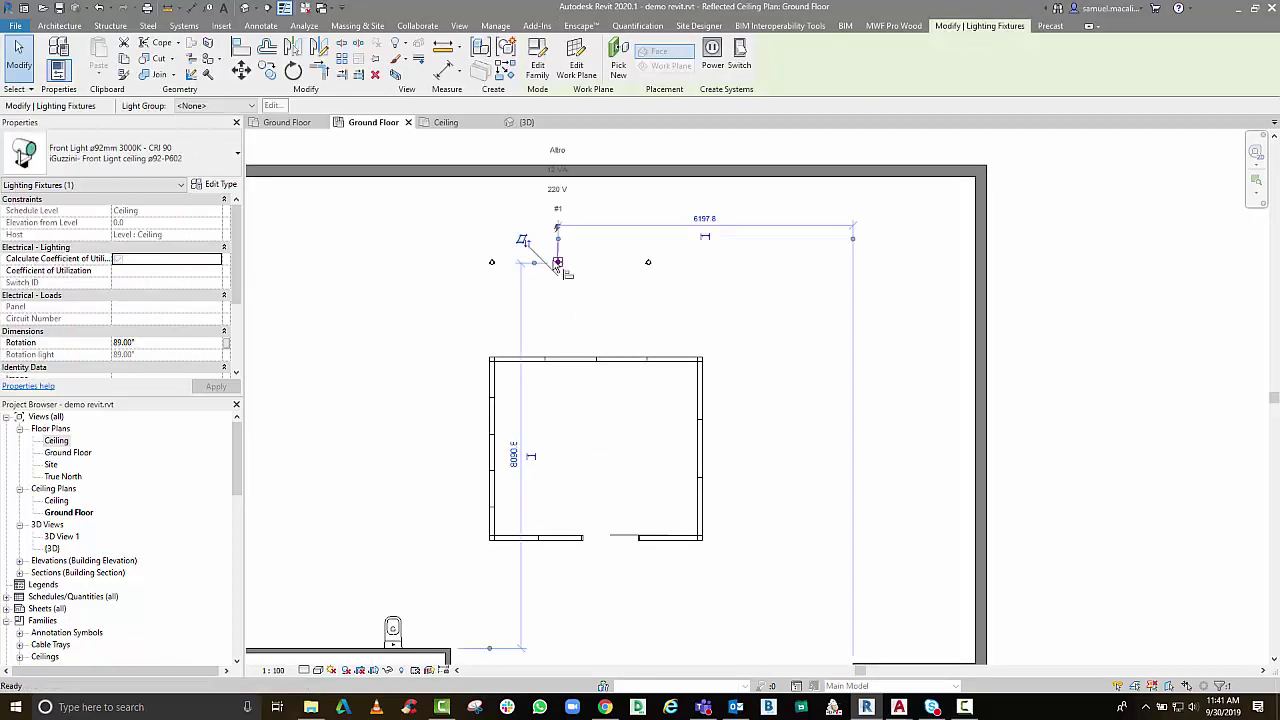
key("Escape")
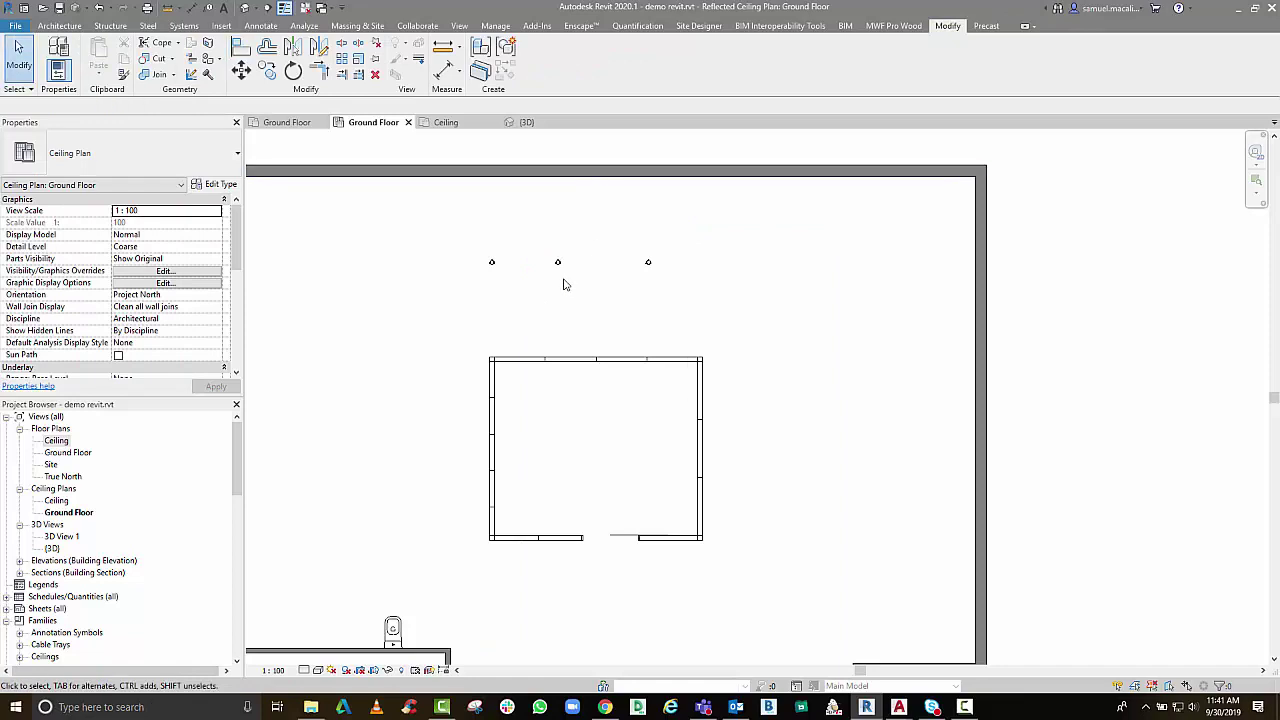
scroll(660, 325, "down", 3)
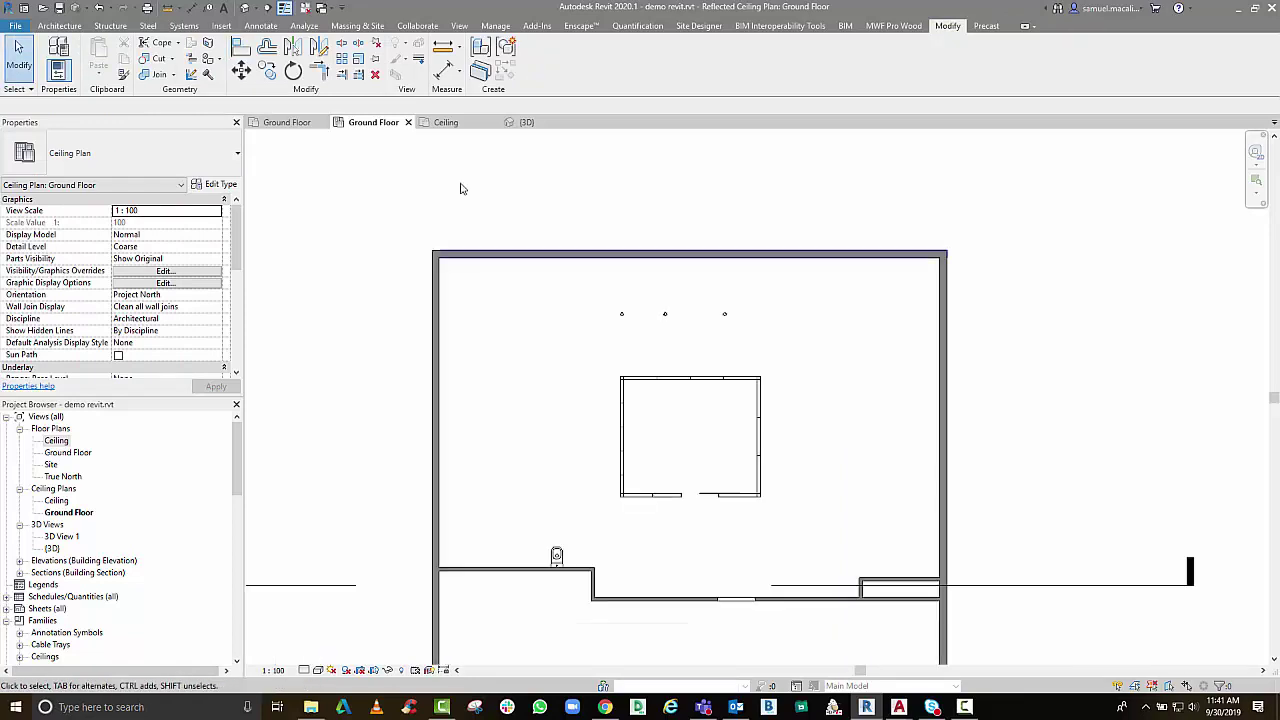
left_click(442, 72)
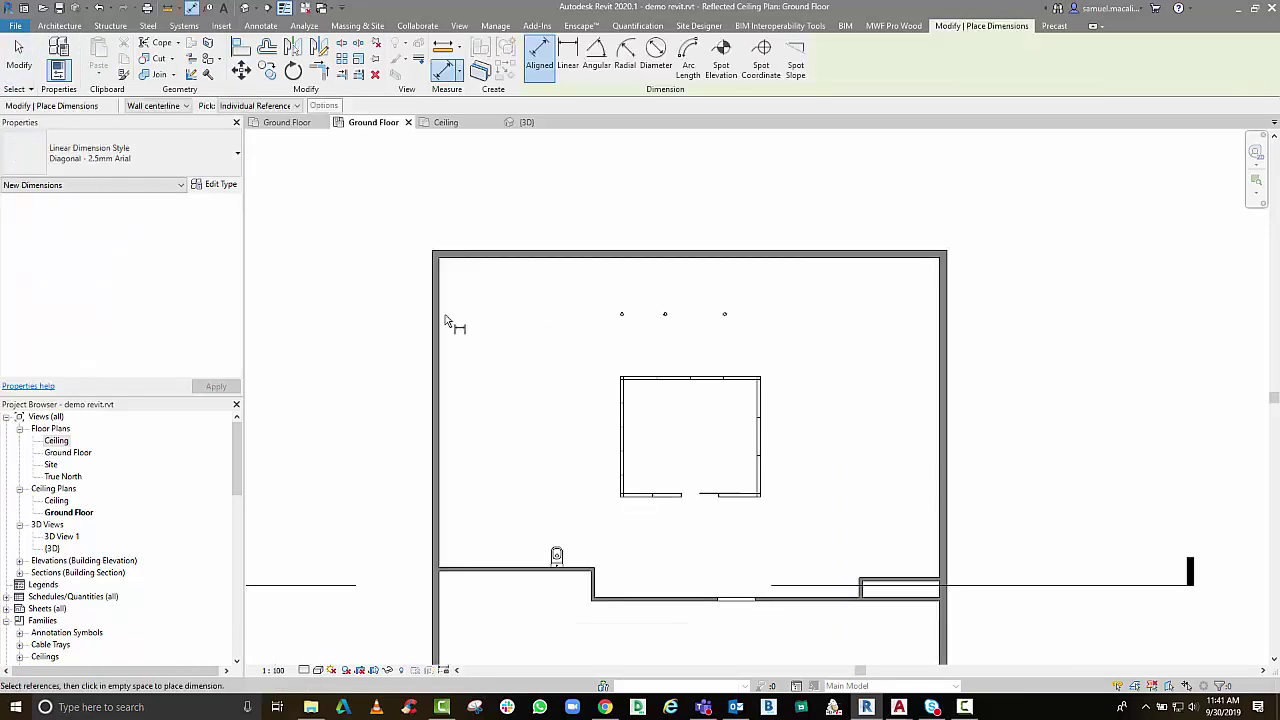
scroll(665, 326, "up", 3)
left_click(655, 299)
scroll(650, 305, "down", 3)
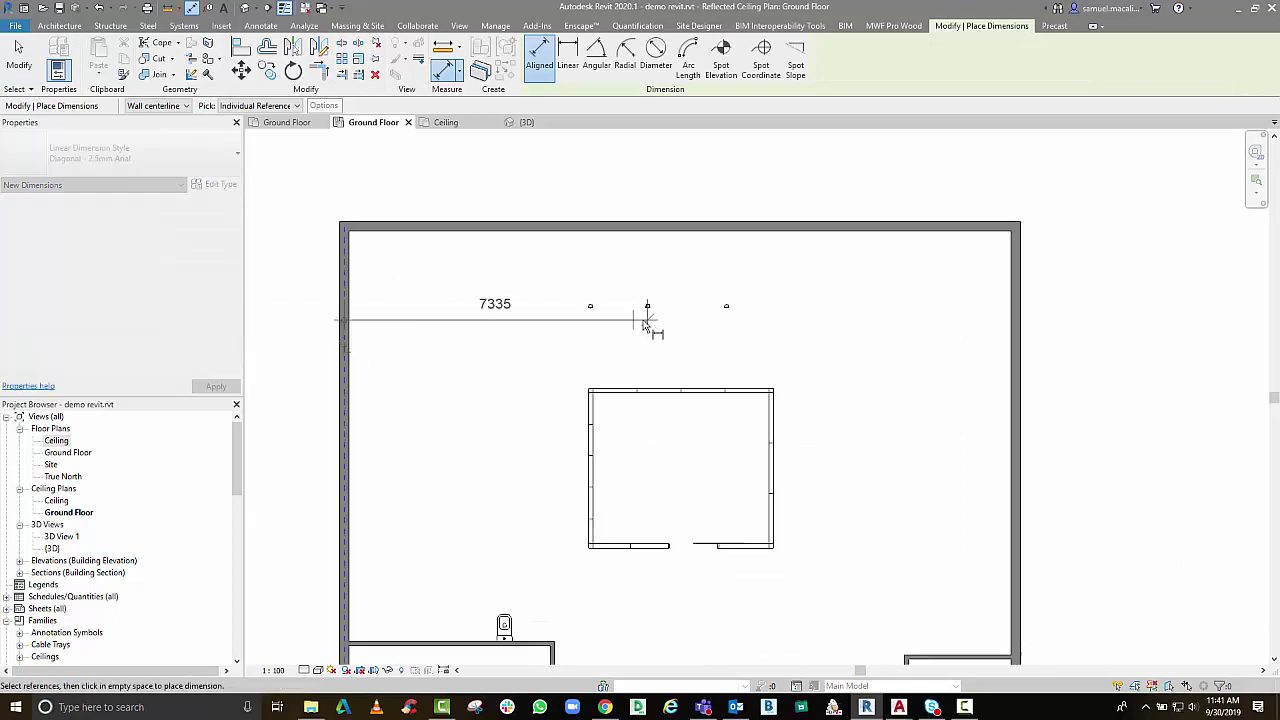
left_click(920, 296)
left_click(710, 182)
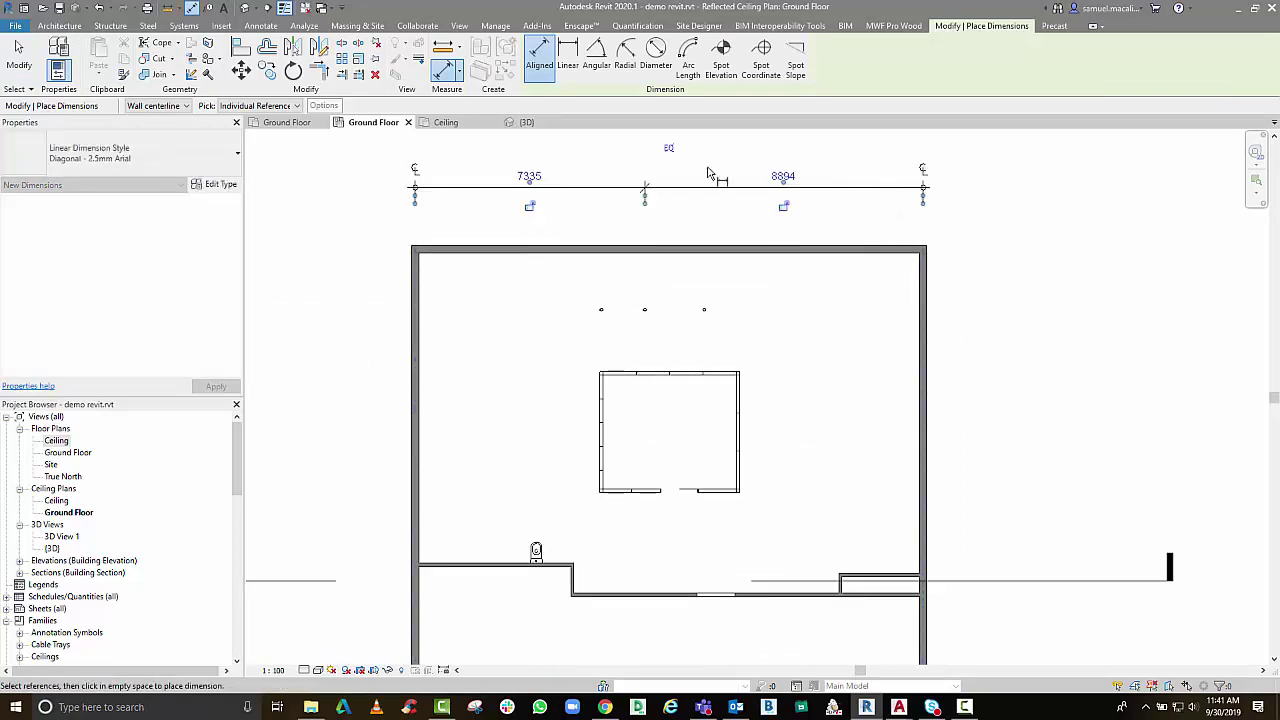
left_click(669, 151)
key("Escape")
key("Escape")
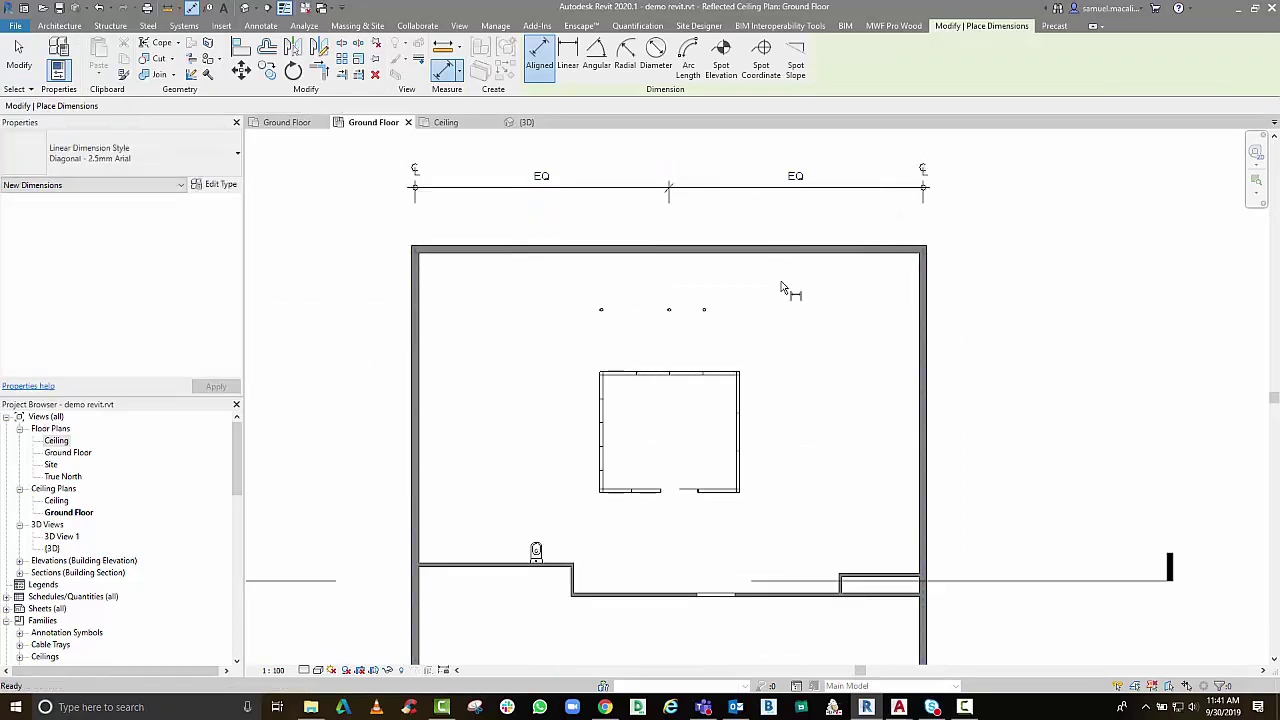
scroll(699, 344, "up", 2)
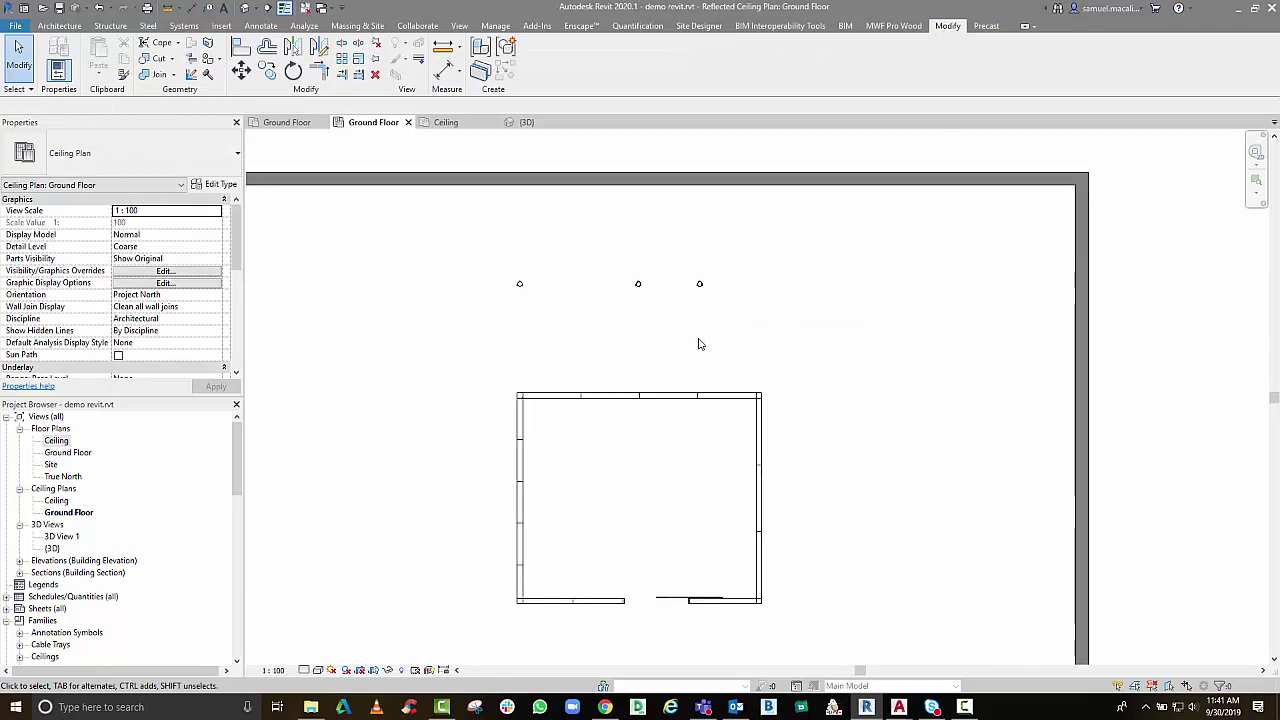
left_click(455, 80)
left_click(519, 285)
left_click(638, 285)
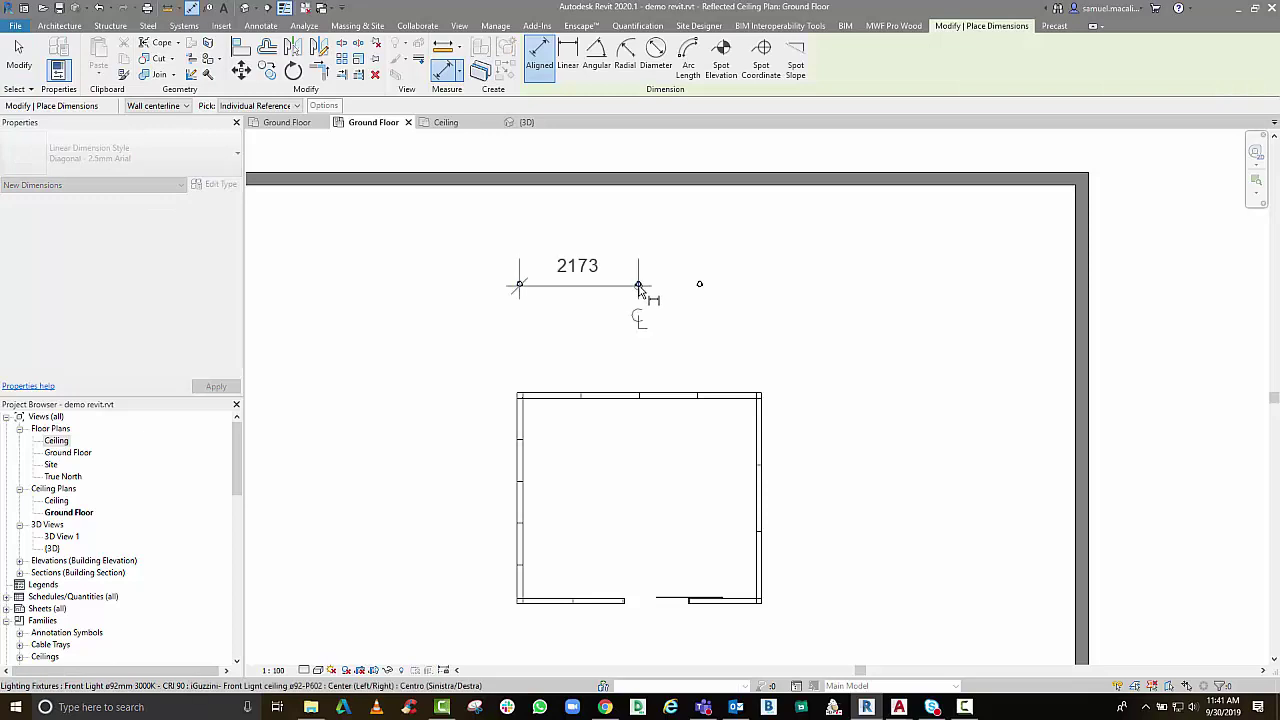
left_click(699, 285)
scroll(700, 286, "down", 2)
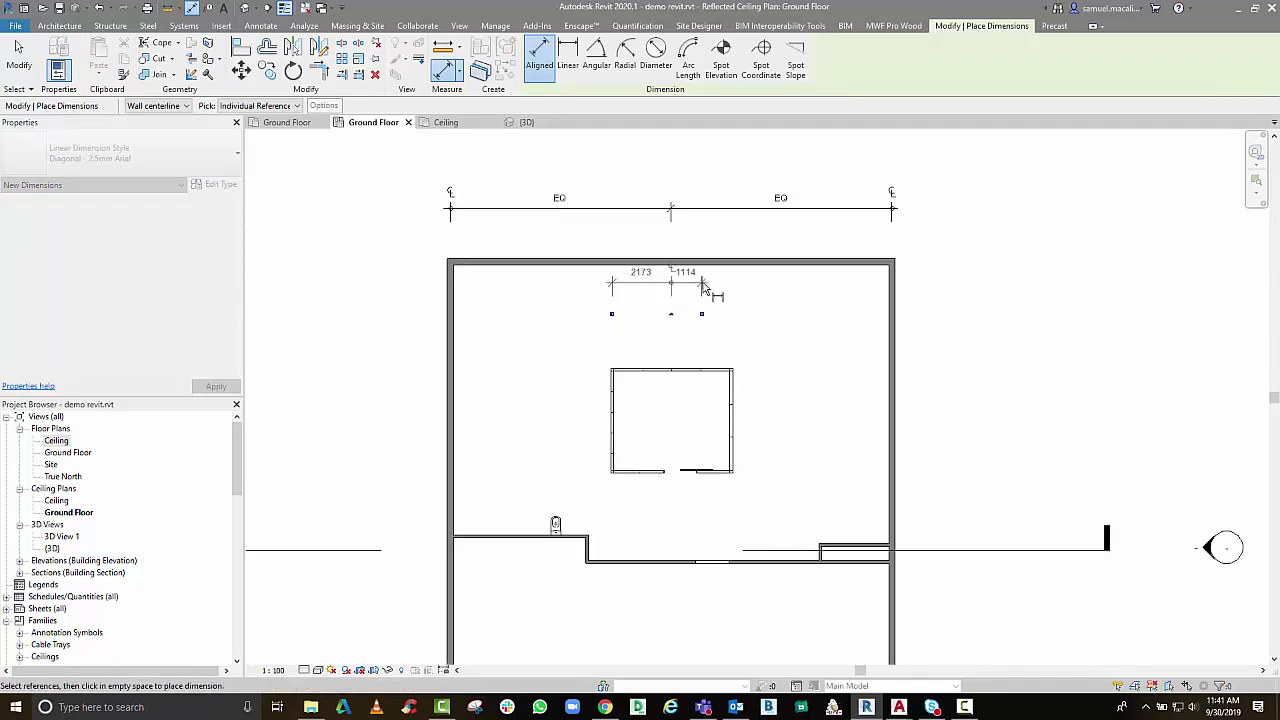
left_click(682, 328)
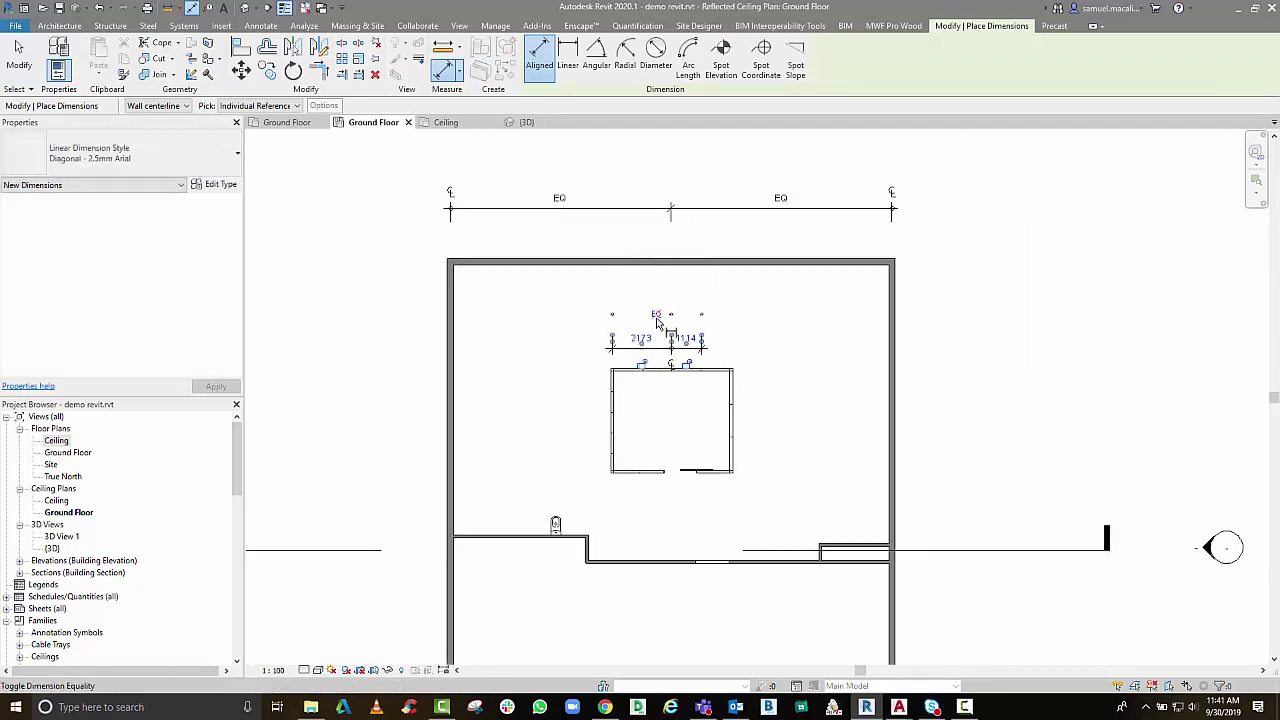
left_click(667, 322)
left_click(550, 398)
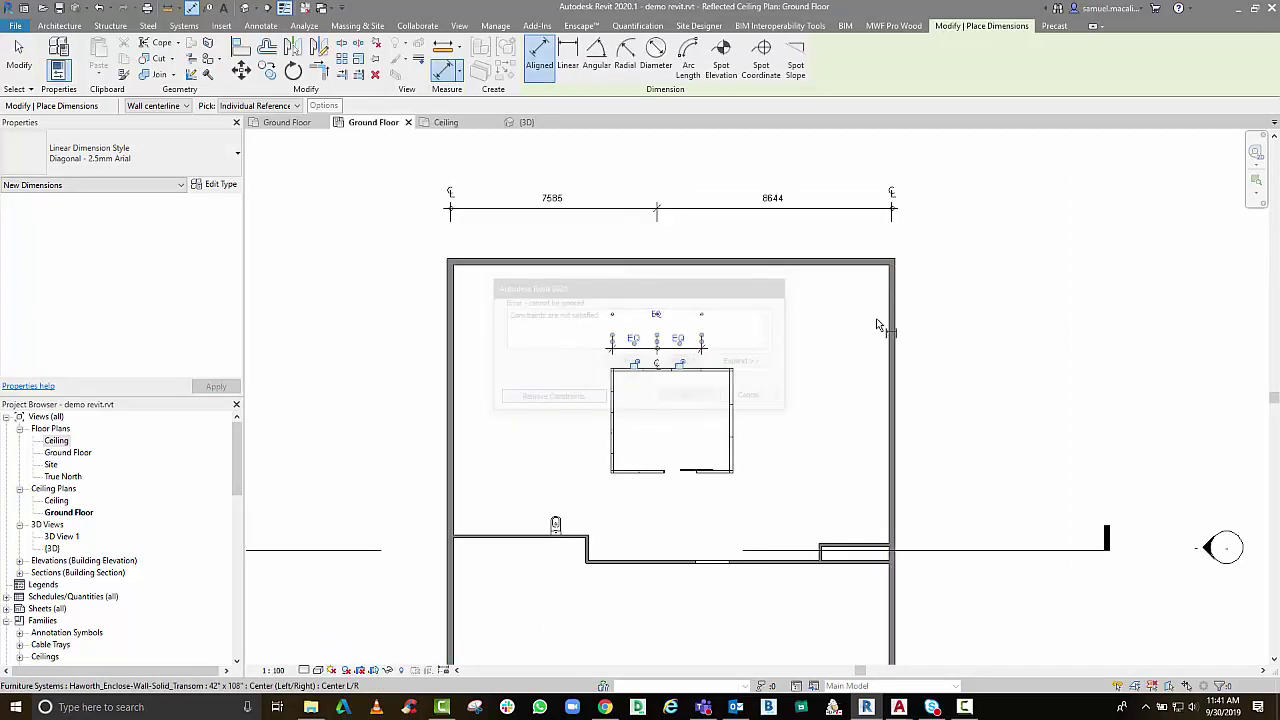
scroll(800, 370, "up", 3)
key("Escape")
scroll(558, 274, "down", 1)
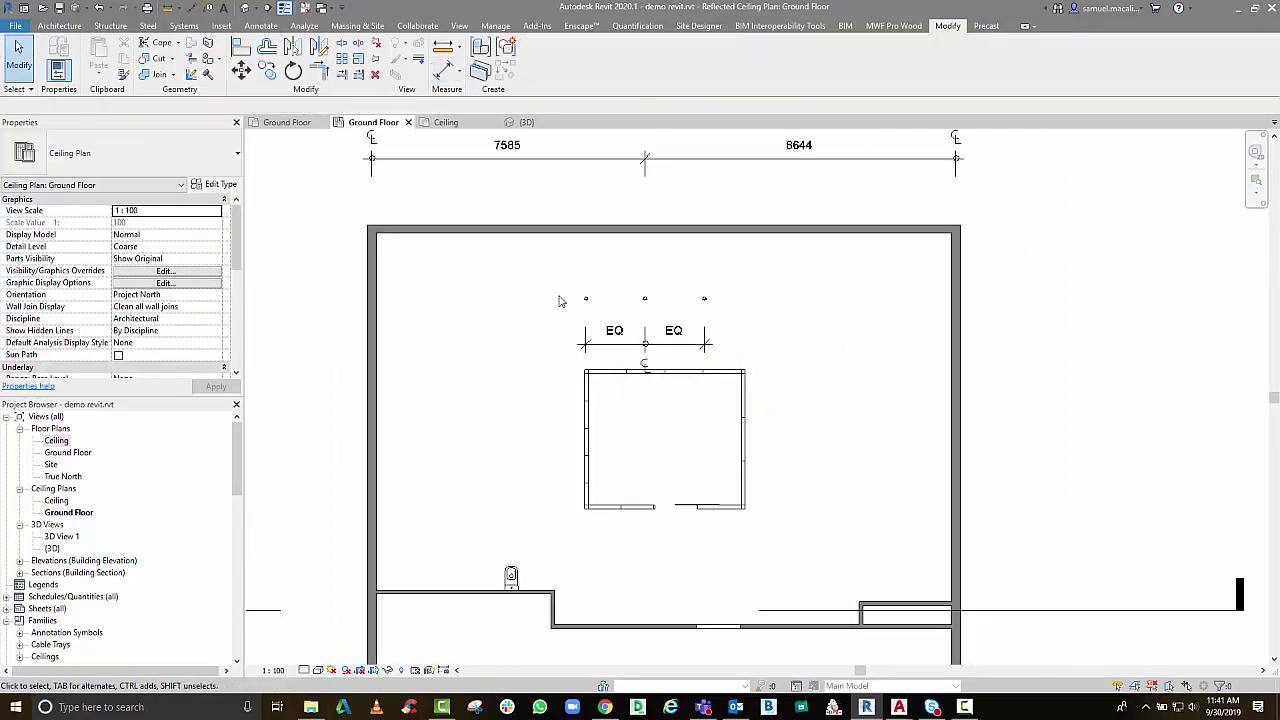
middle_click_drag(708, 125, 694, 234)
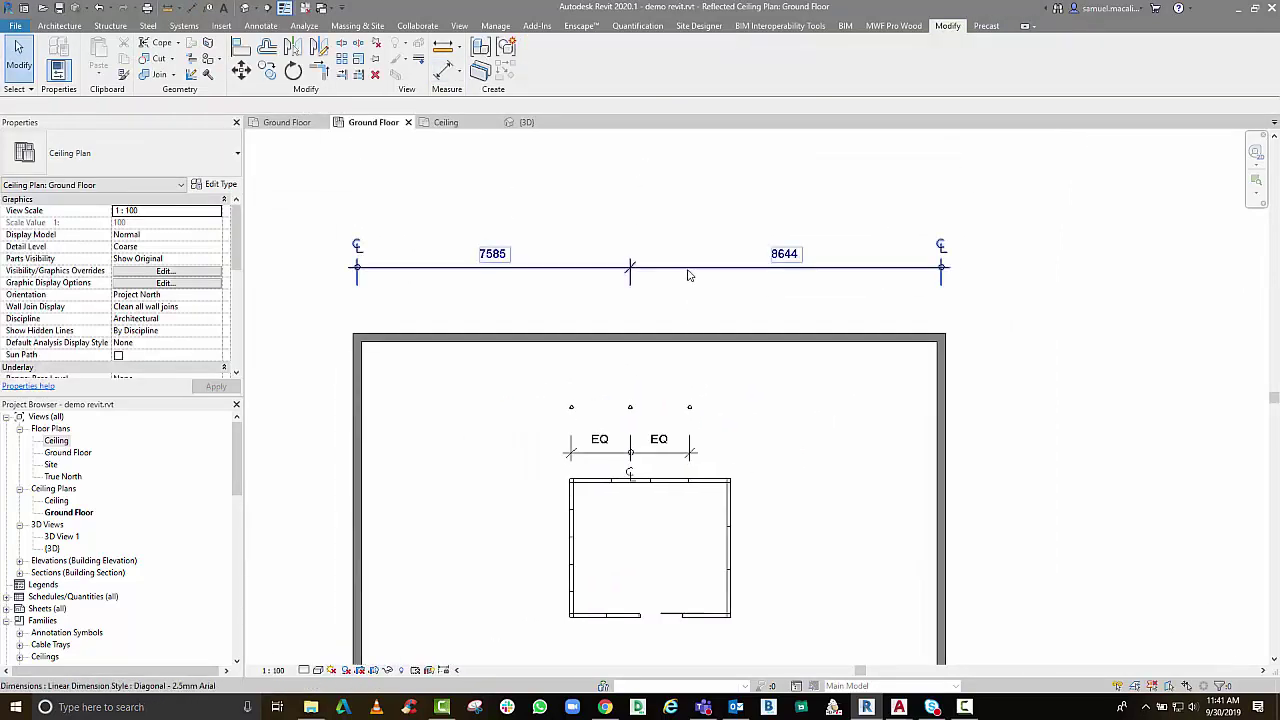
left_click(691, 267)
left_click(641, 305)
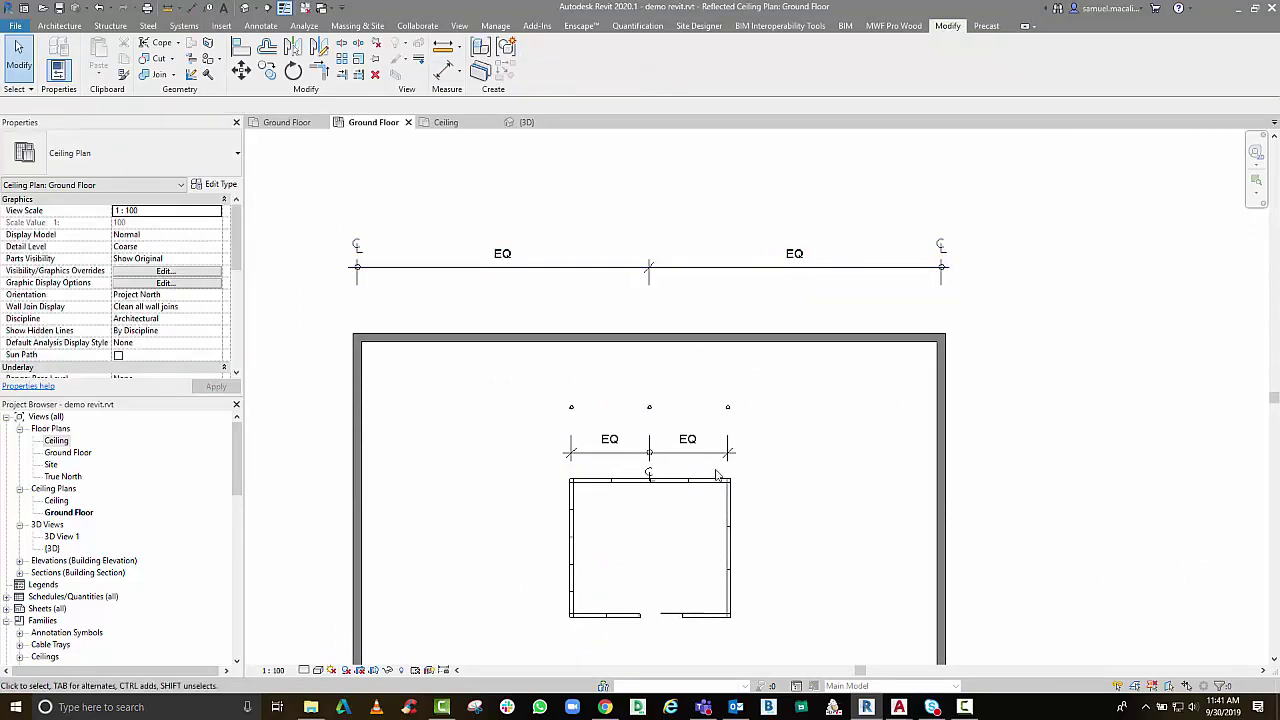
middle_click_drag(664, 420, 664, 381)
scroll(664, 385, "down", 2)
scroll(571, 525, "up", 3)
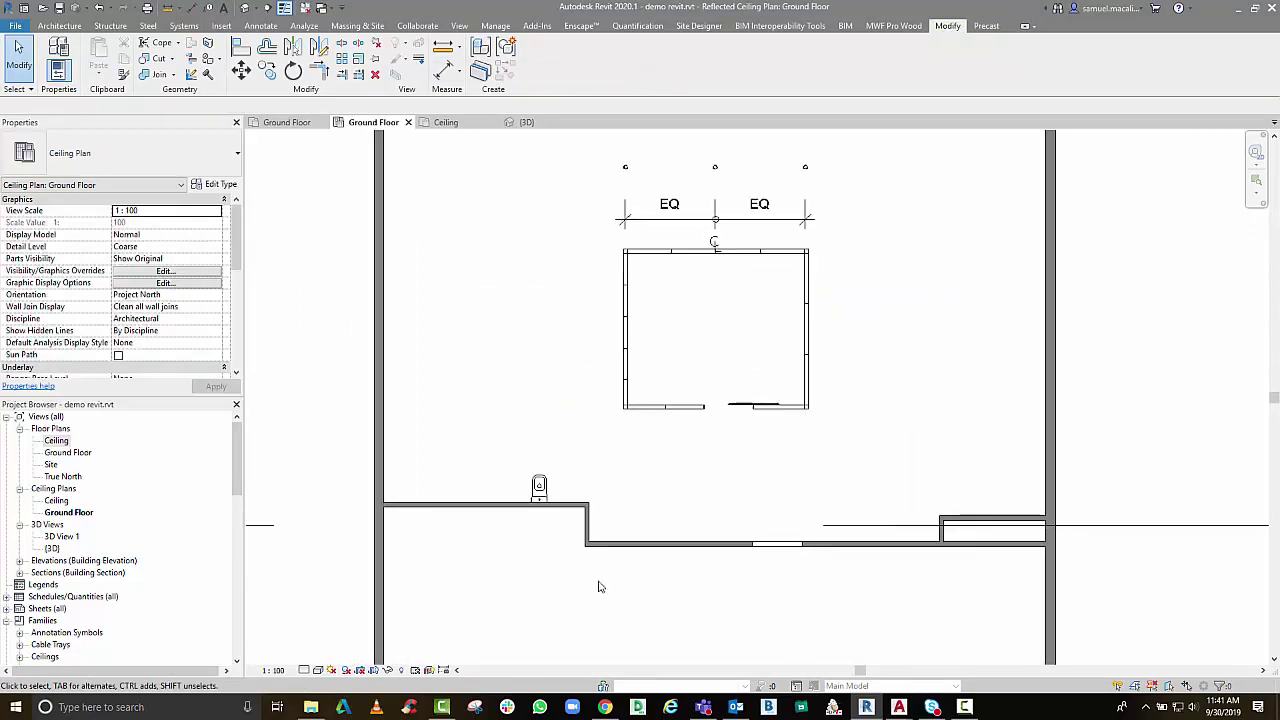
left_click(539, 488)
key("Escape")
Inspect the wall-mounted plumbing fixture and ceiling lights in 3D View 1, then return to Ground Floor
double_click(58, 537)
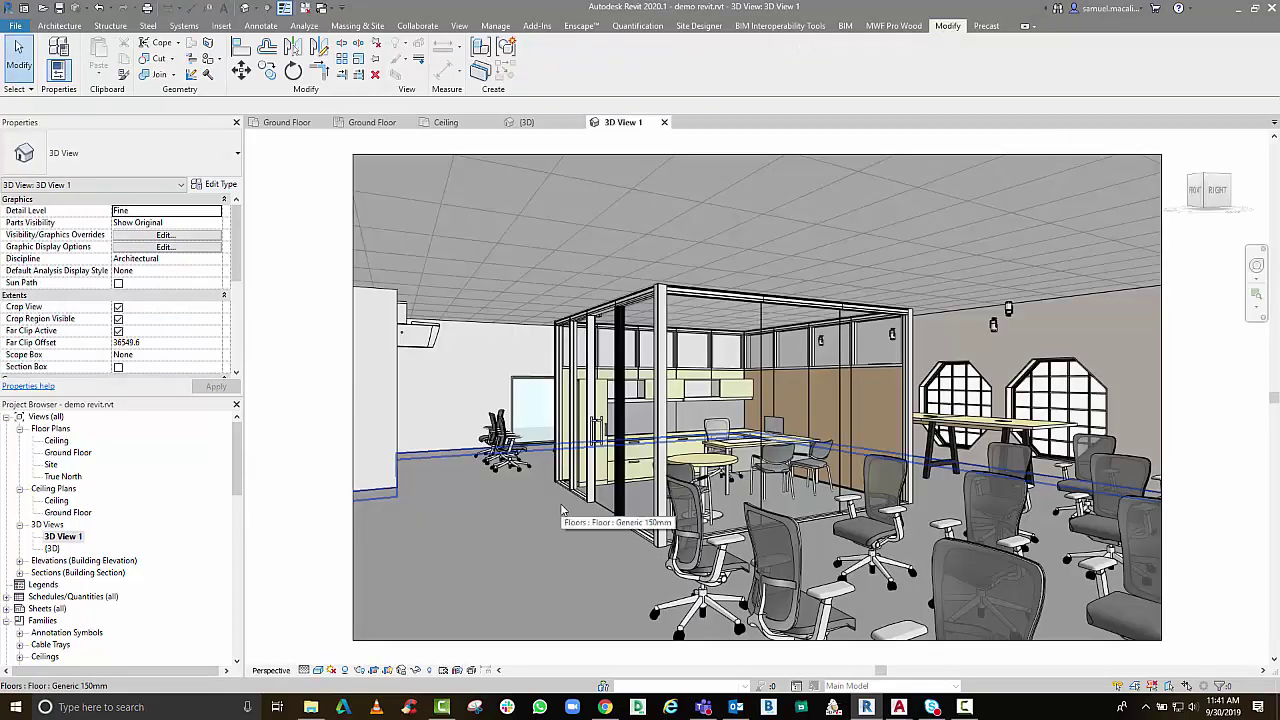
left_click(418, 335)
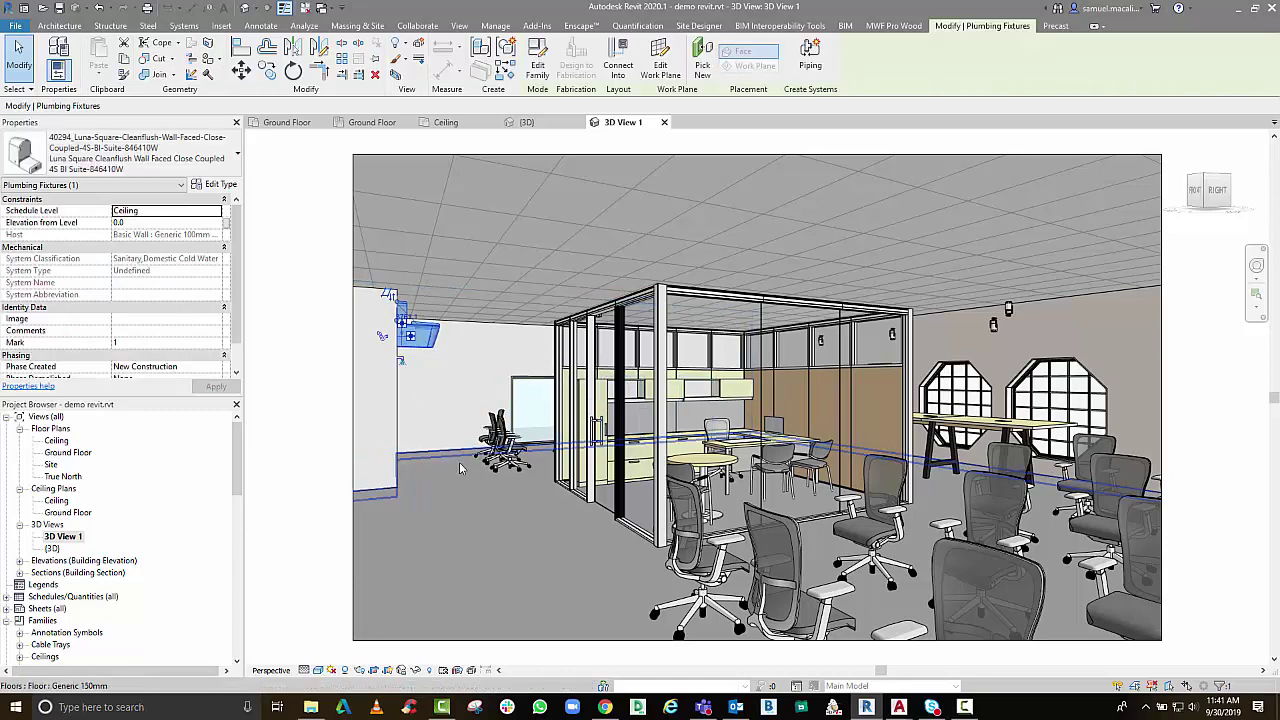
key("Escape")
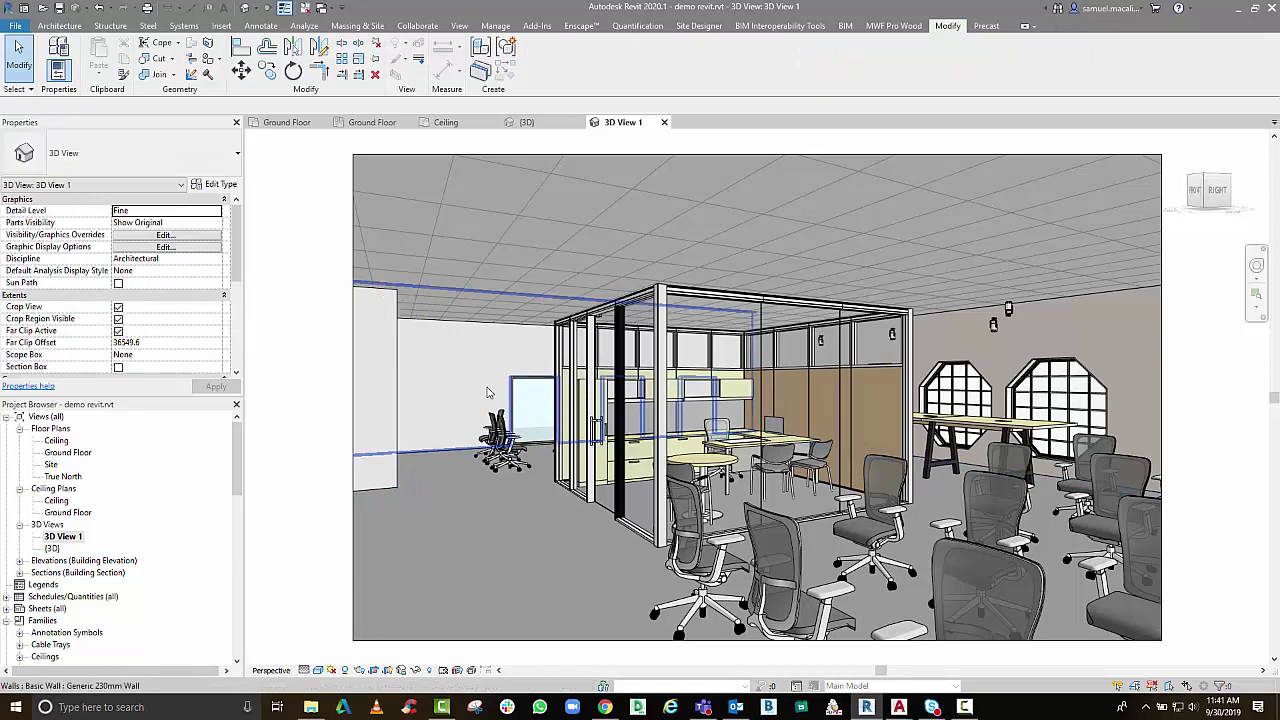
left_click(1007, 320)
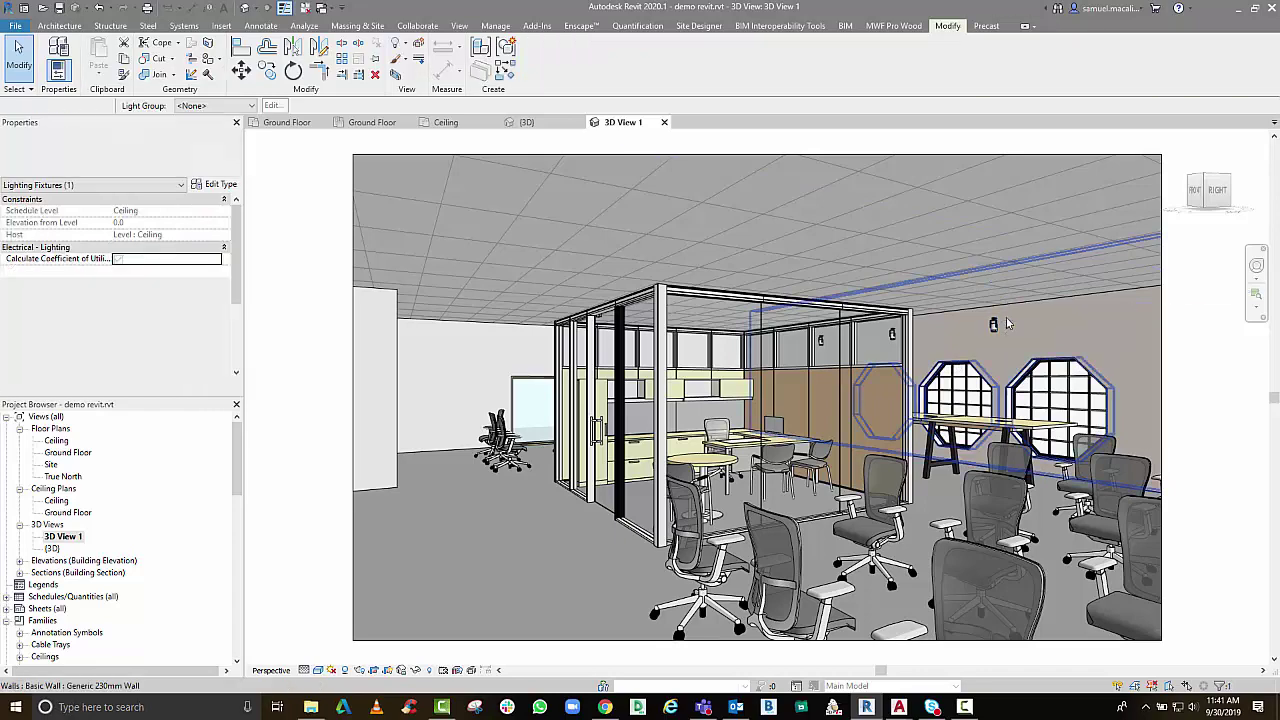
key("Escape")
left_click_drag(997, 326, 995, 315)
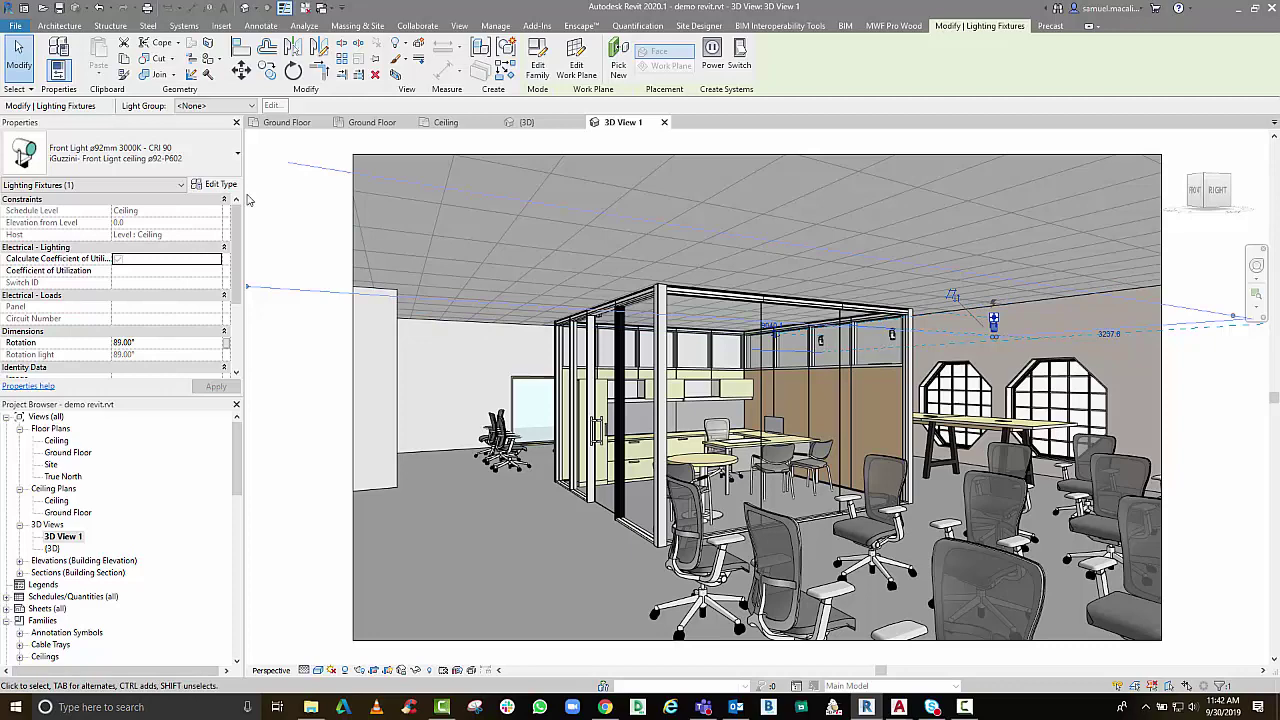
key("Escape")
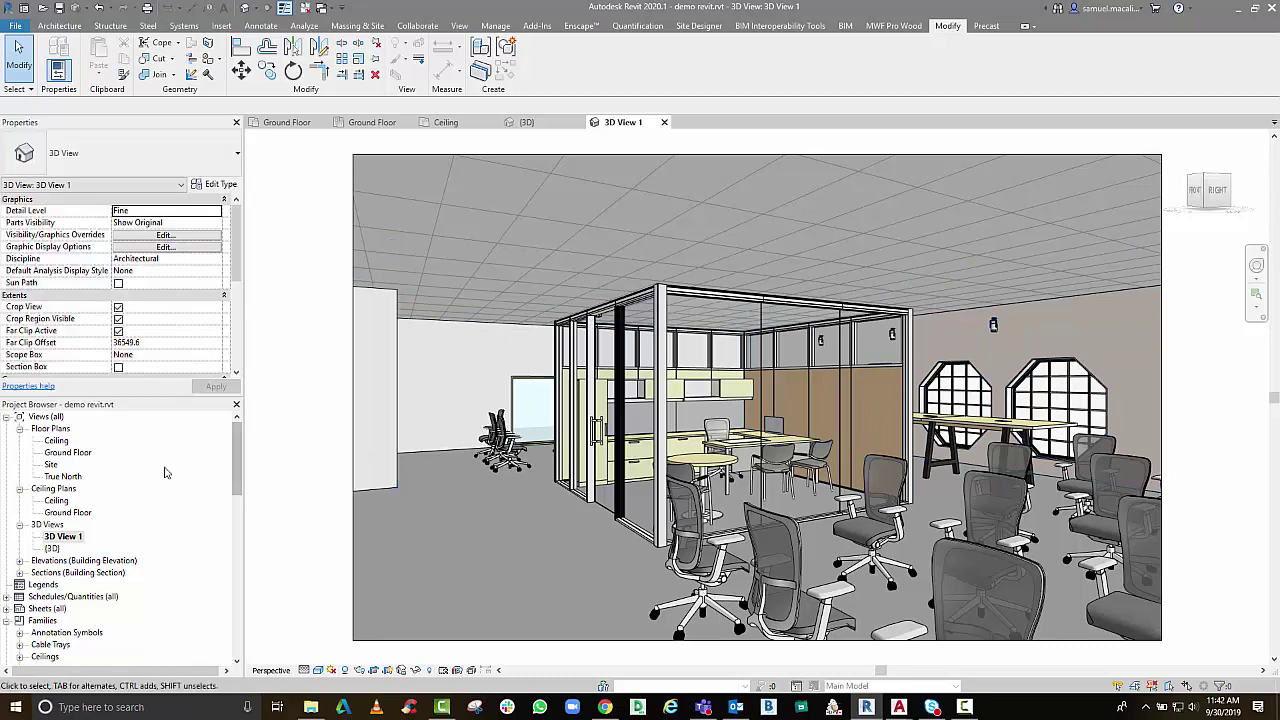
left_click(287, 122)
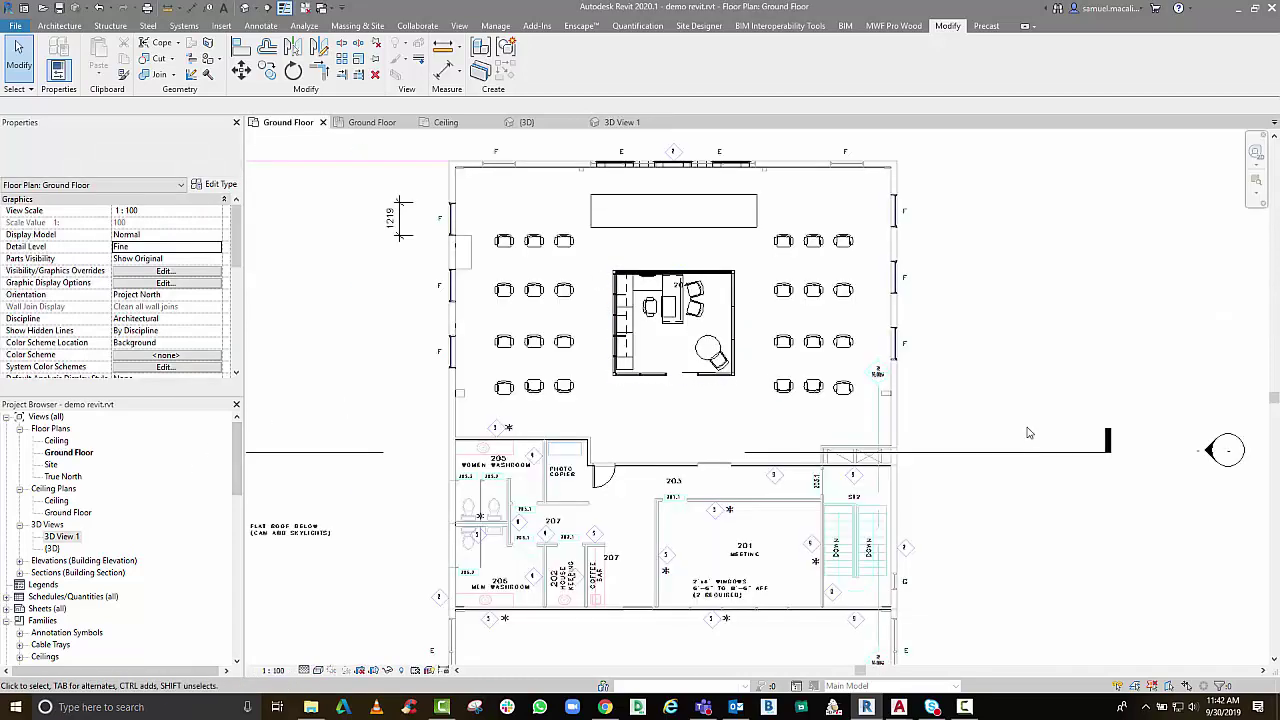
Drag the building section line up across the open office seating and go to Section 1
left_click(995, 439)
left_click_drag(998, 438, 1003, 414)
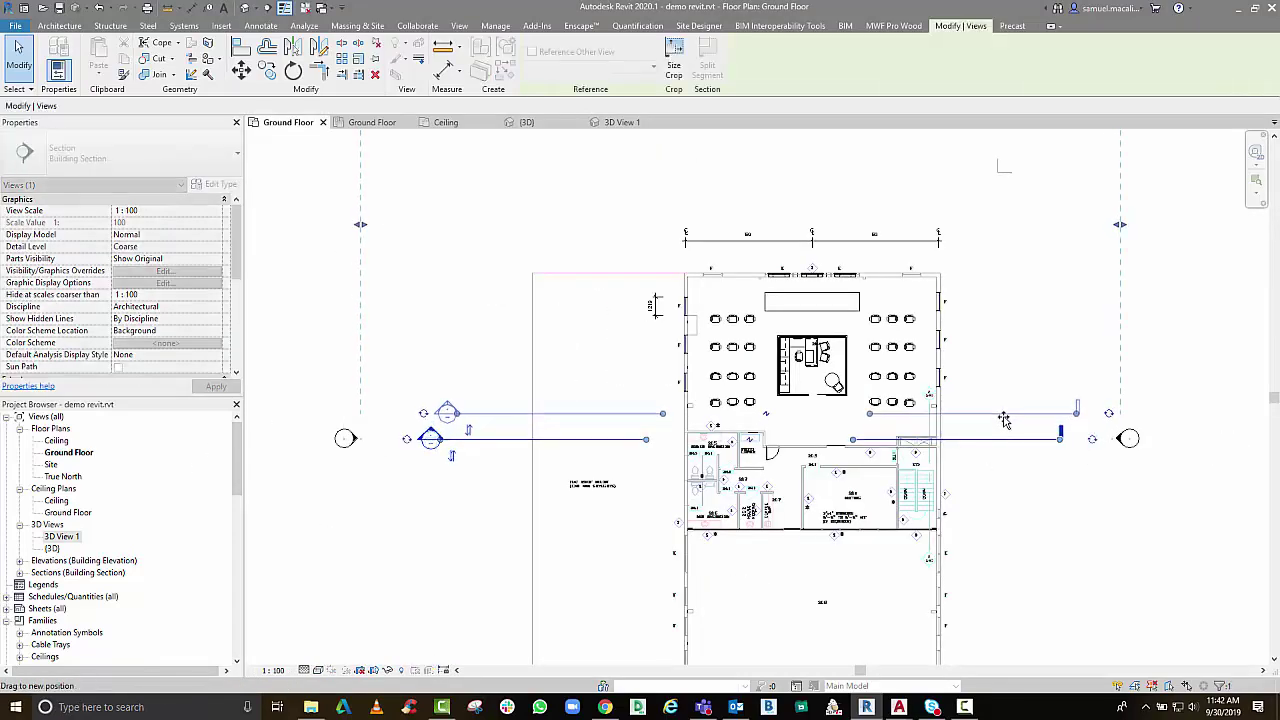
right_click(1003, 416)
key("Escape")
key("Escape")
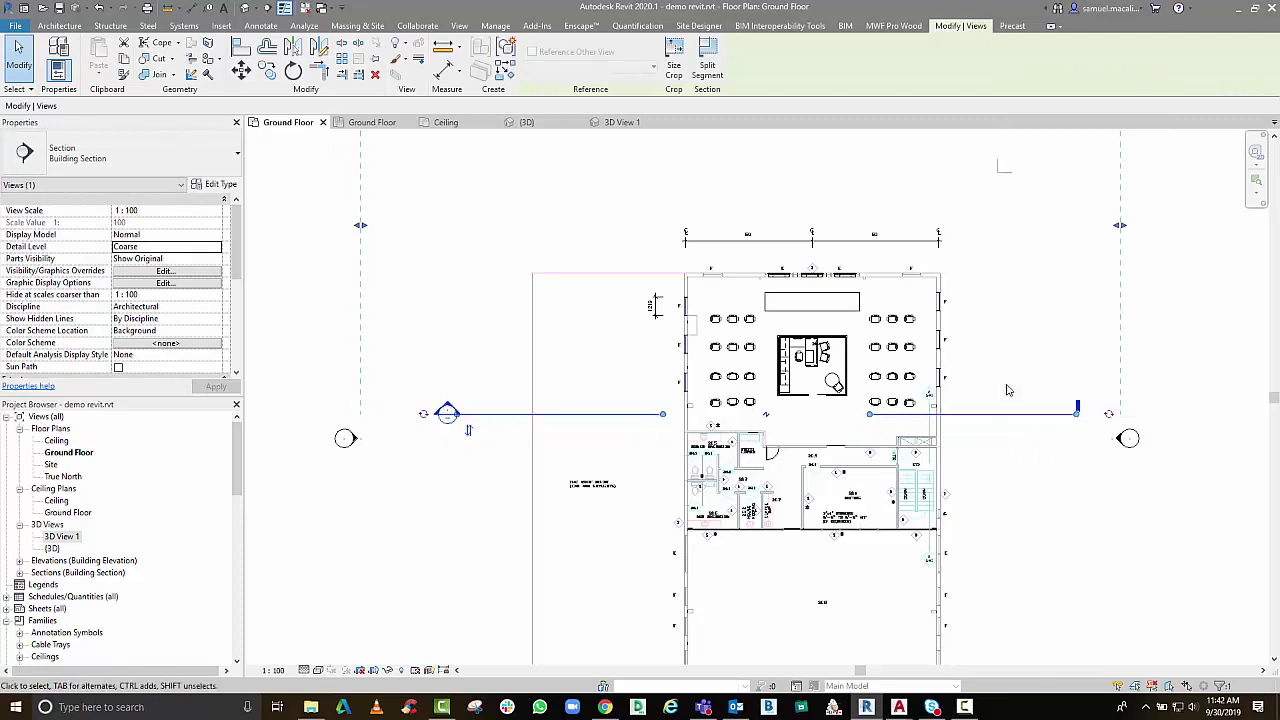
left_click(992, 413)
left_click_drag(993, 413, 1020, 320)
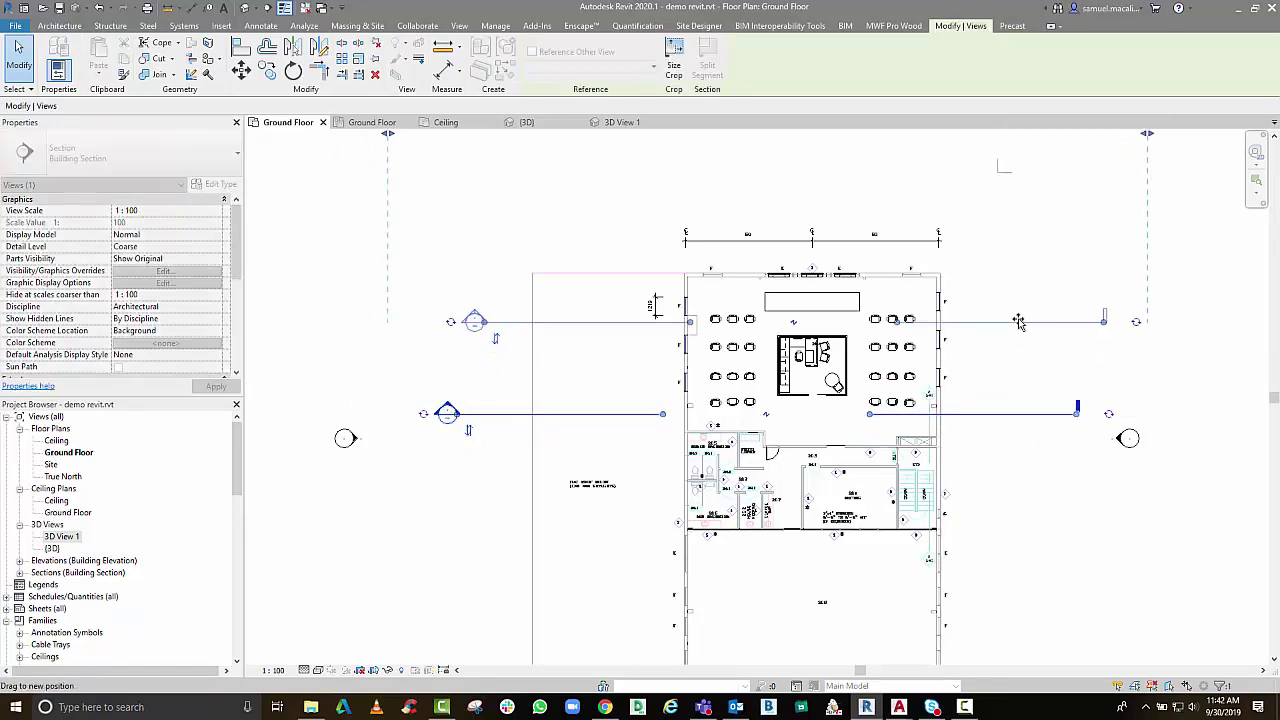
right_click(1020, 320)
left_click(1080, 397)
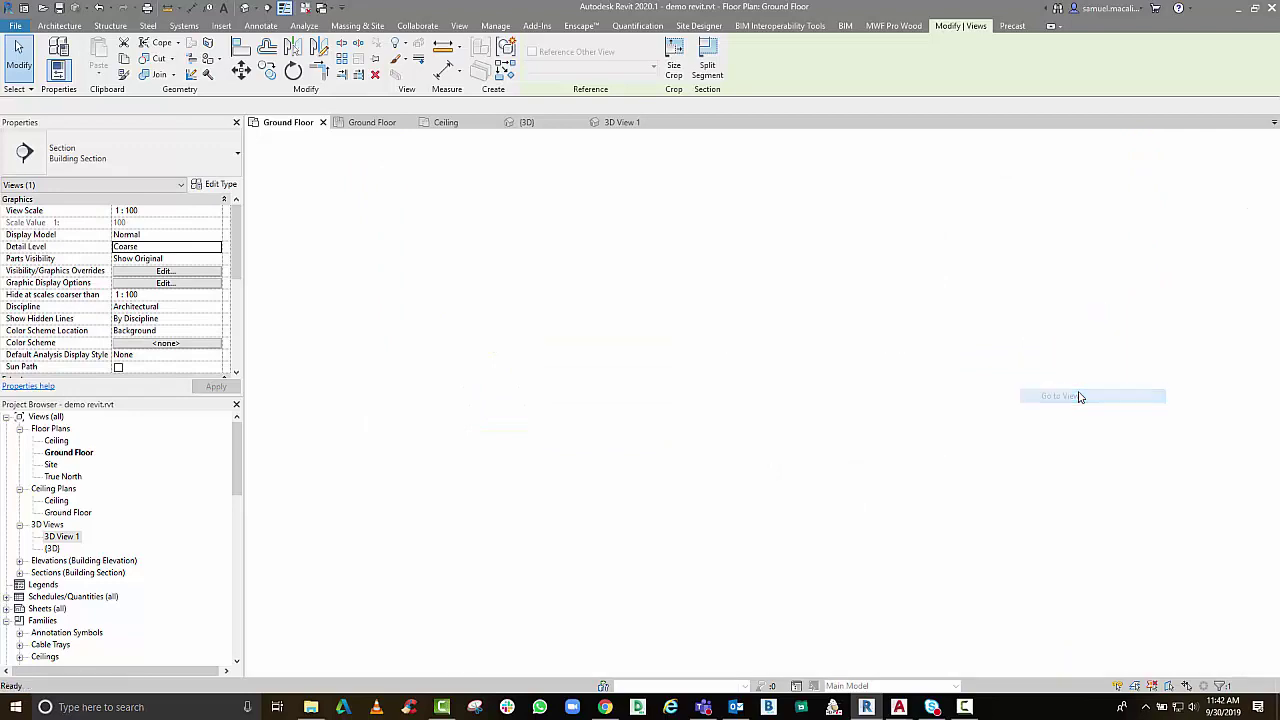
Extend the Ceiling level's ends to the right in Section 1 and check the ceiling's height offset
middle_click_drag(875, 404, 581, 431)
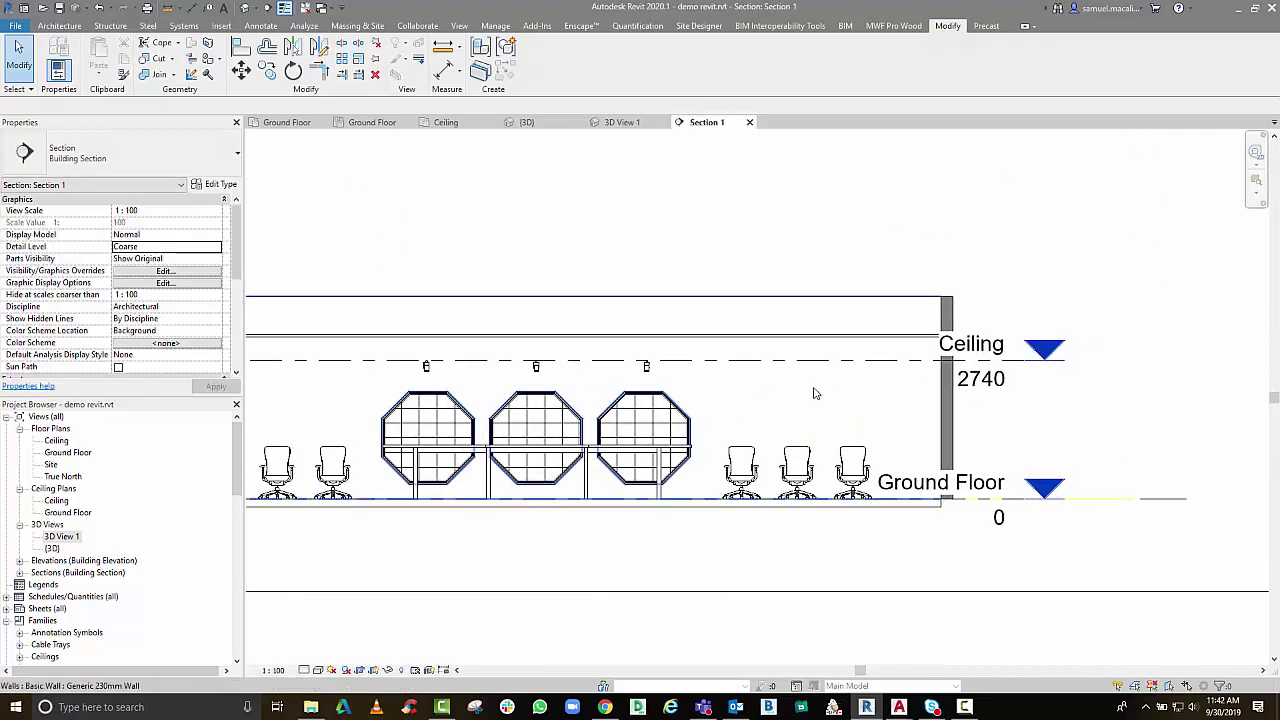
left_click(824, 369)
key("Escape")
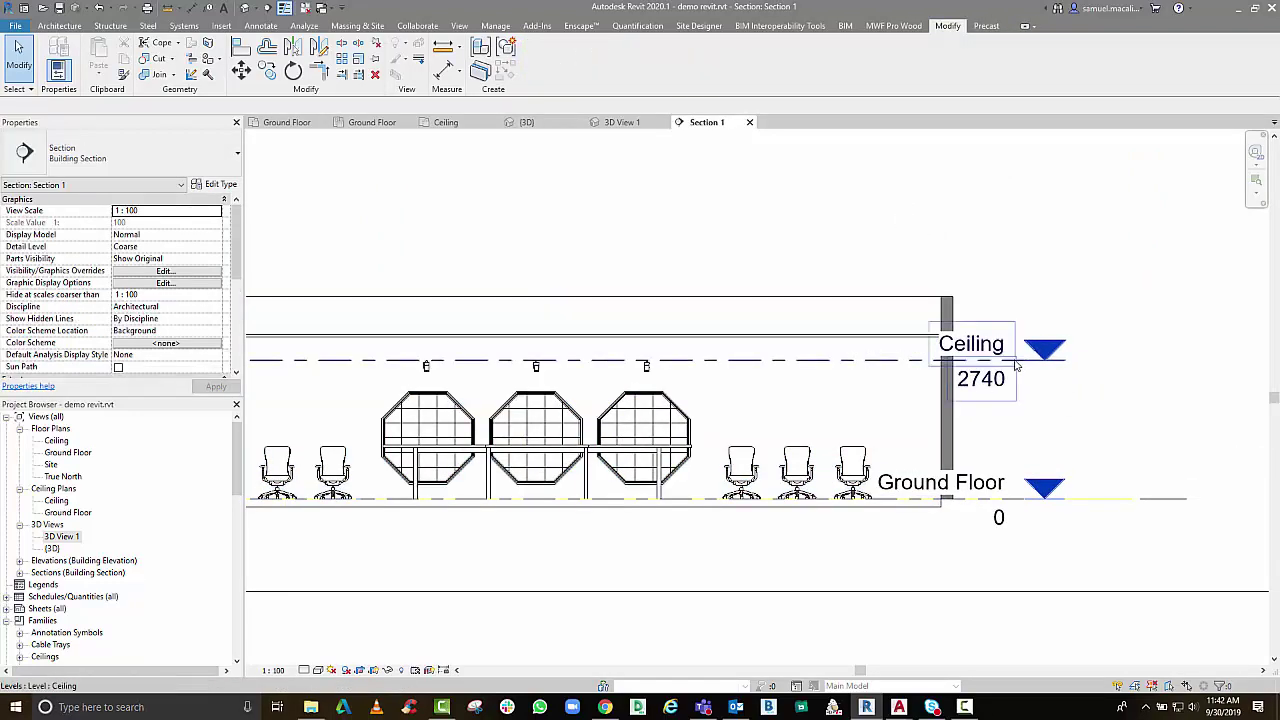
middle_click_drag(425, 438, 634, 443)
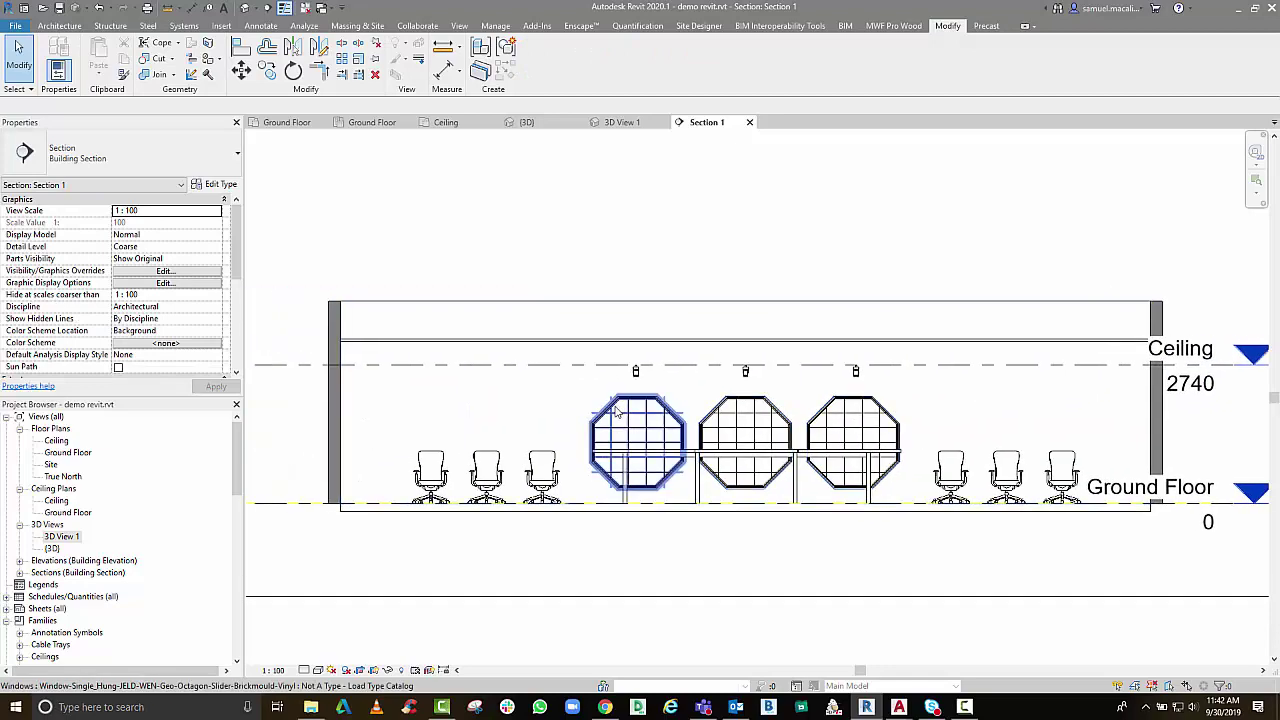
left_click(304, 367)
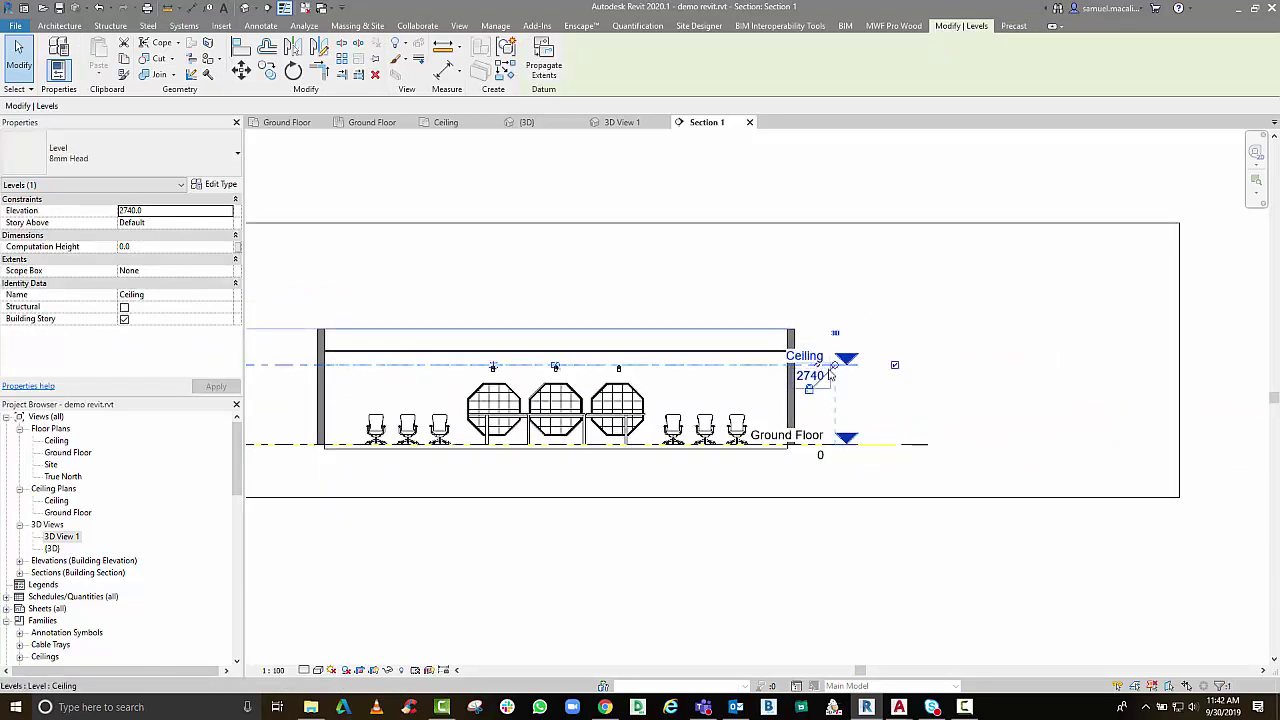
left_click_drag(835, 366, 947, 364)
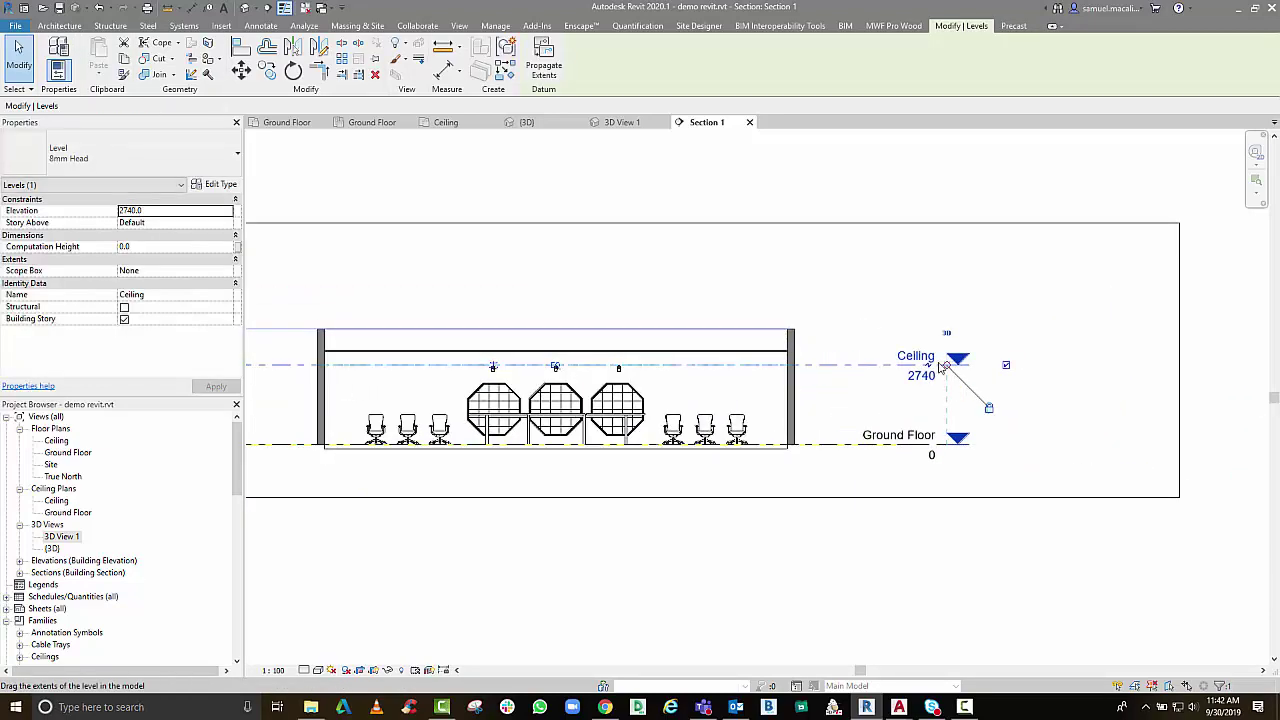
key("Escape")
left_click(600, 351)
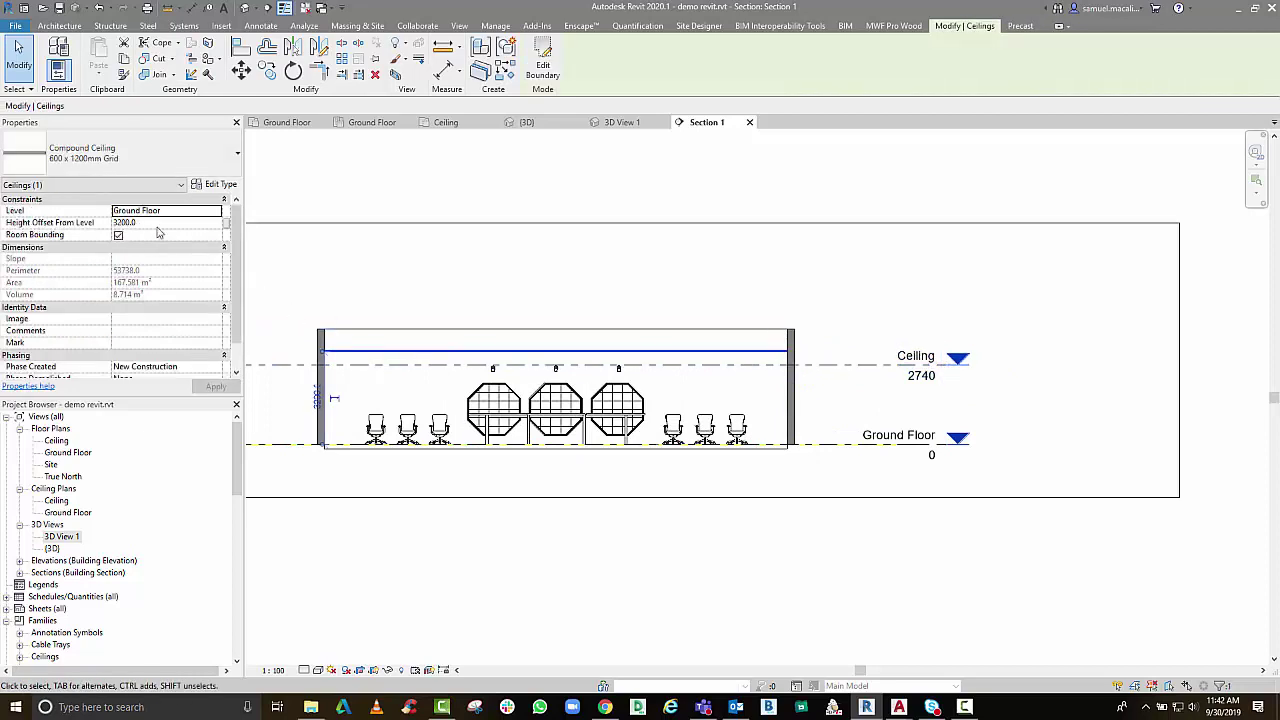
key("Escape")
Change the Ceiling level elevation from 2740 to 3200
left_click(916, 370)
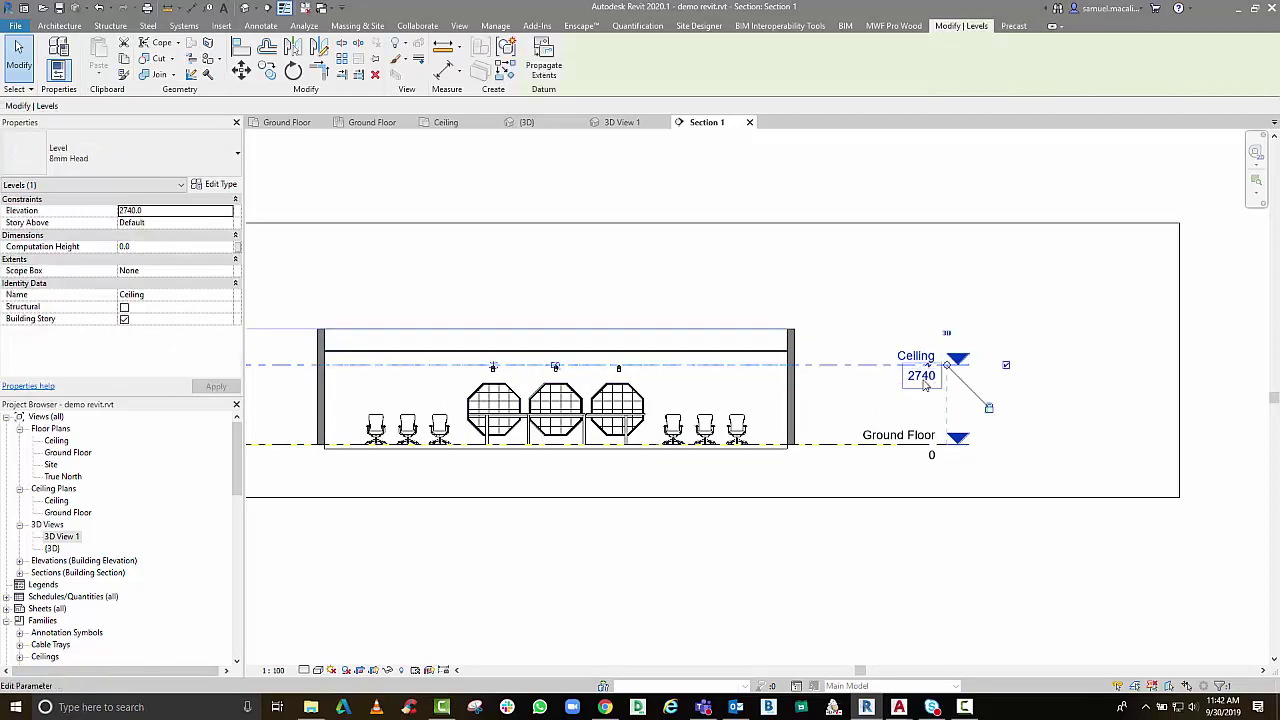
left_click(921, 378)
type("3")
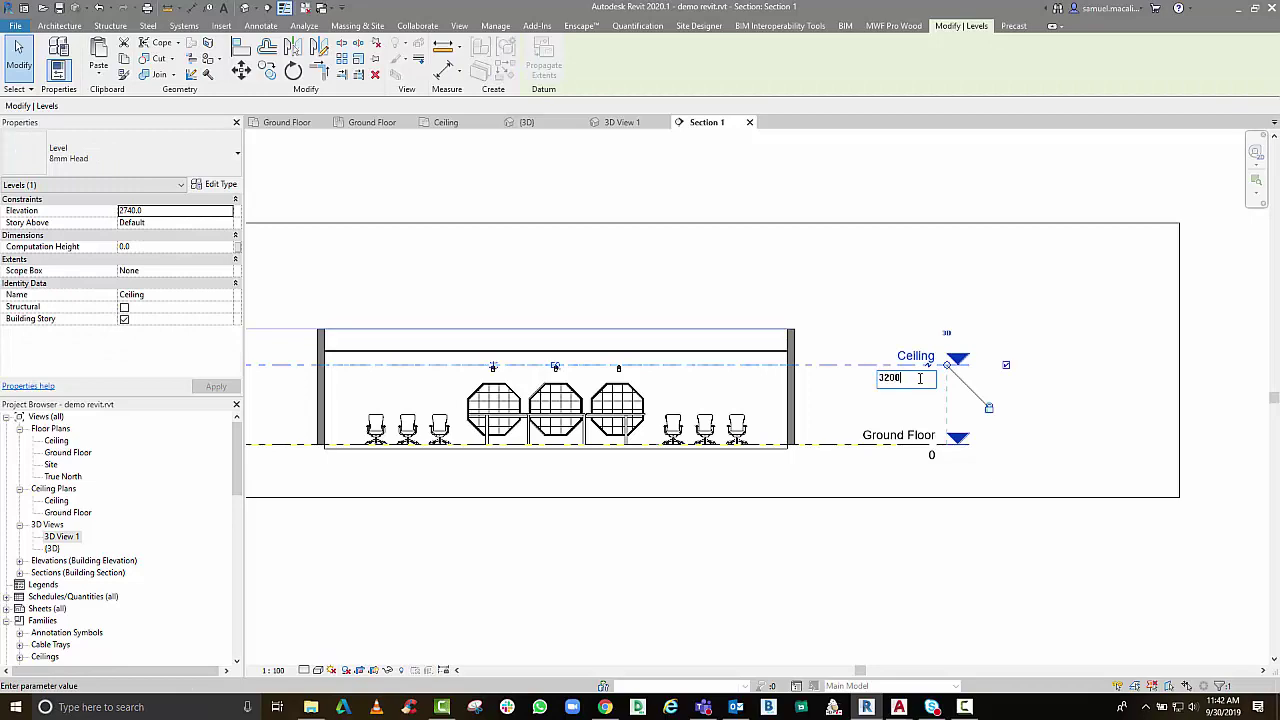
type("200")
key("Return")
key("Escape")
scroll(540, 350, "up", 2)
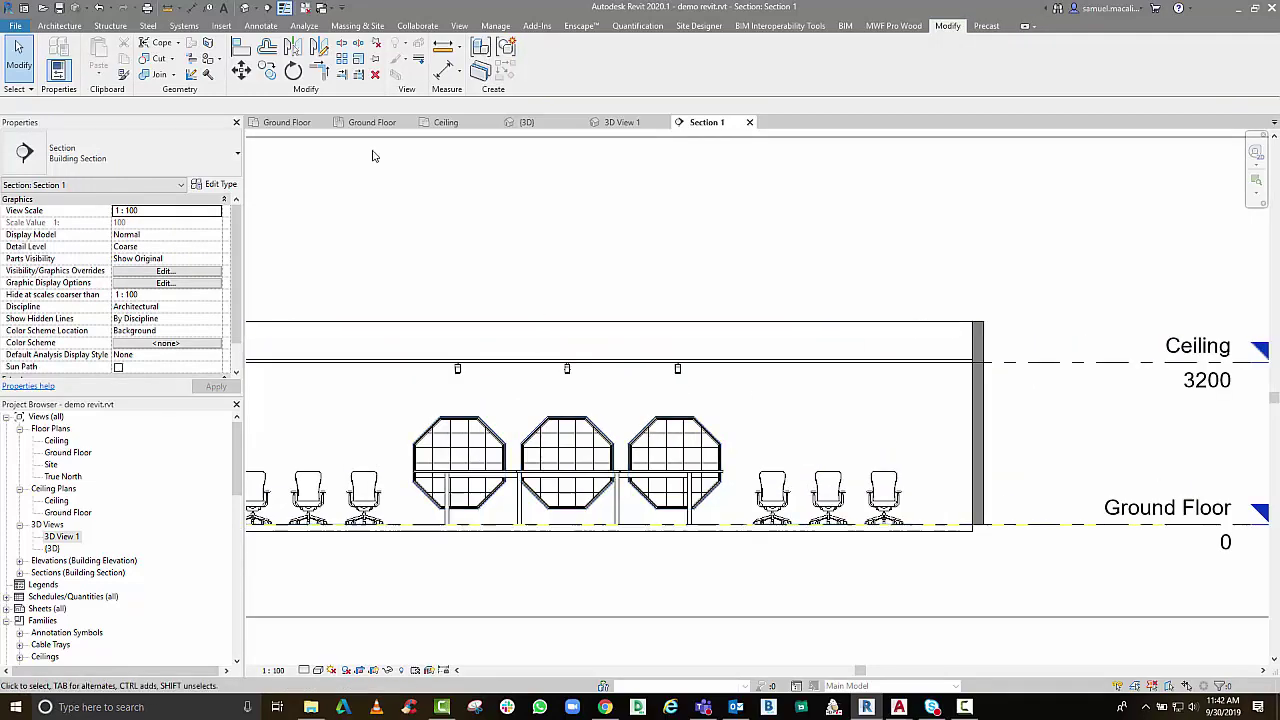
Check the table by the windows in 3D View 1
left_click(621, 122)
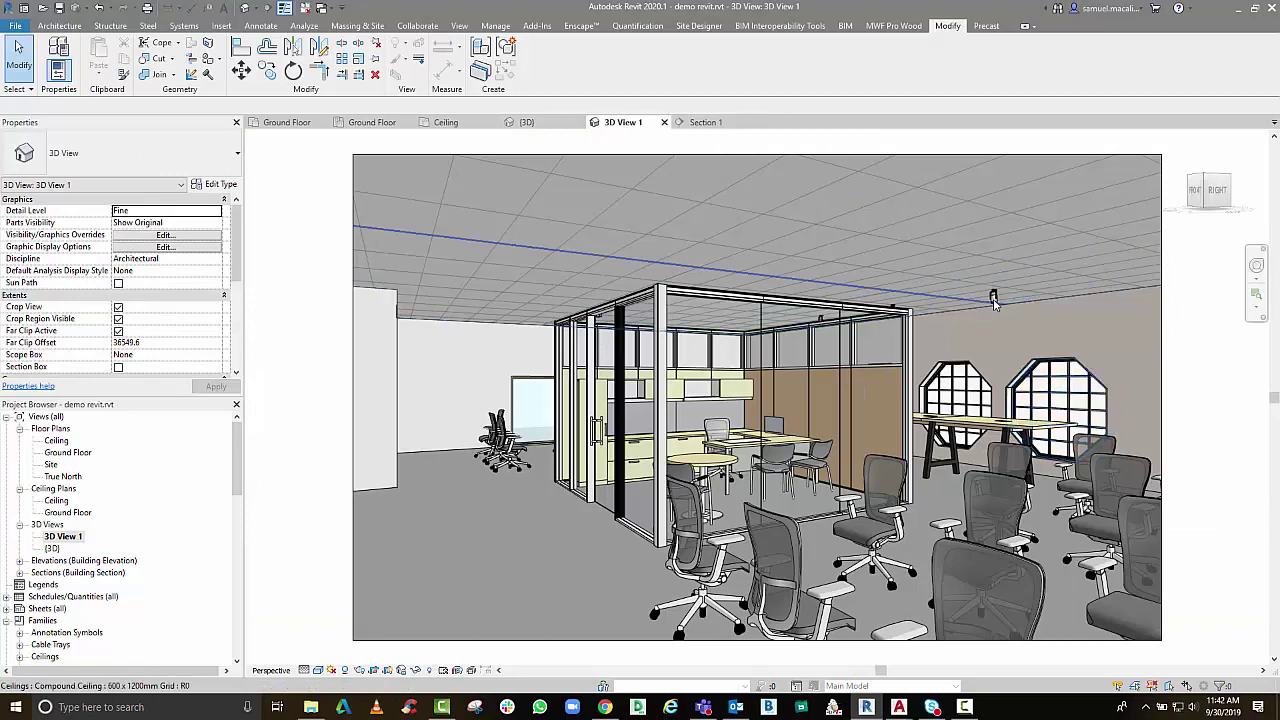
left_click(935, 456)
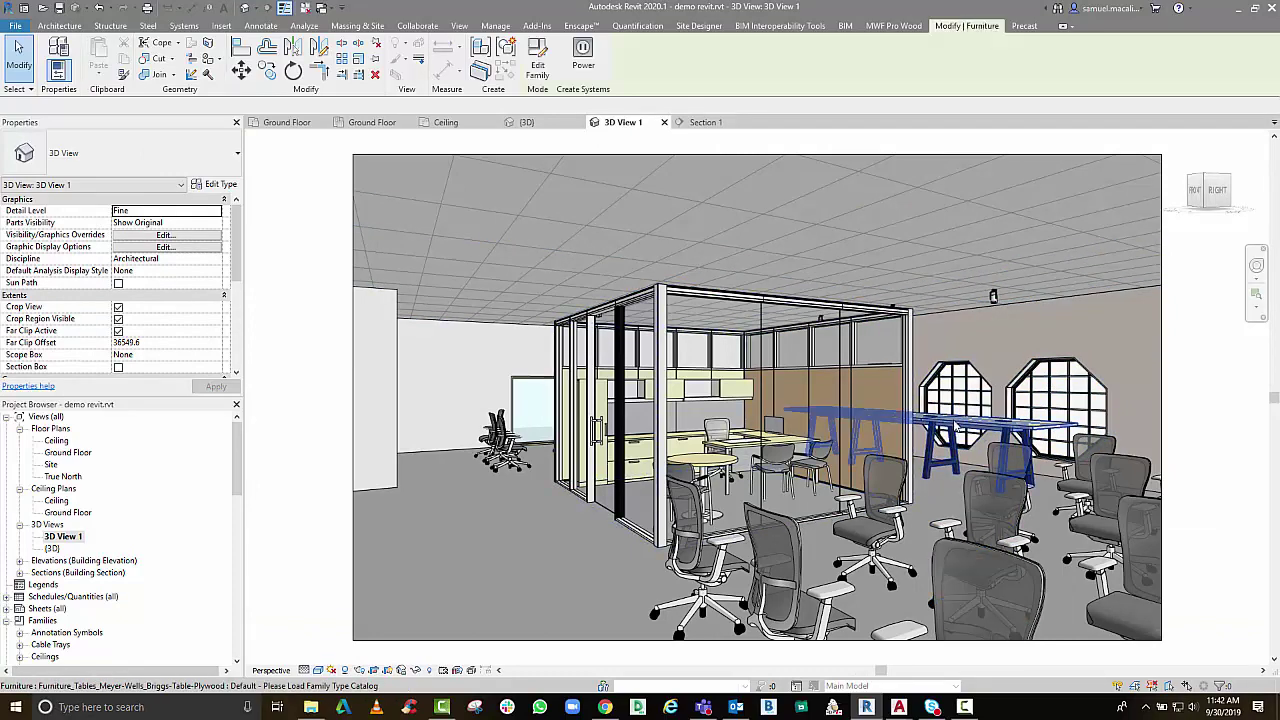
key("Escape")
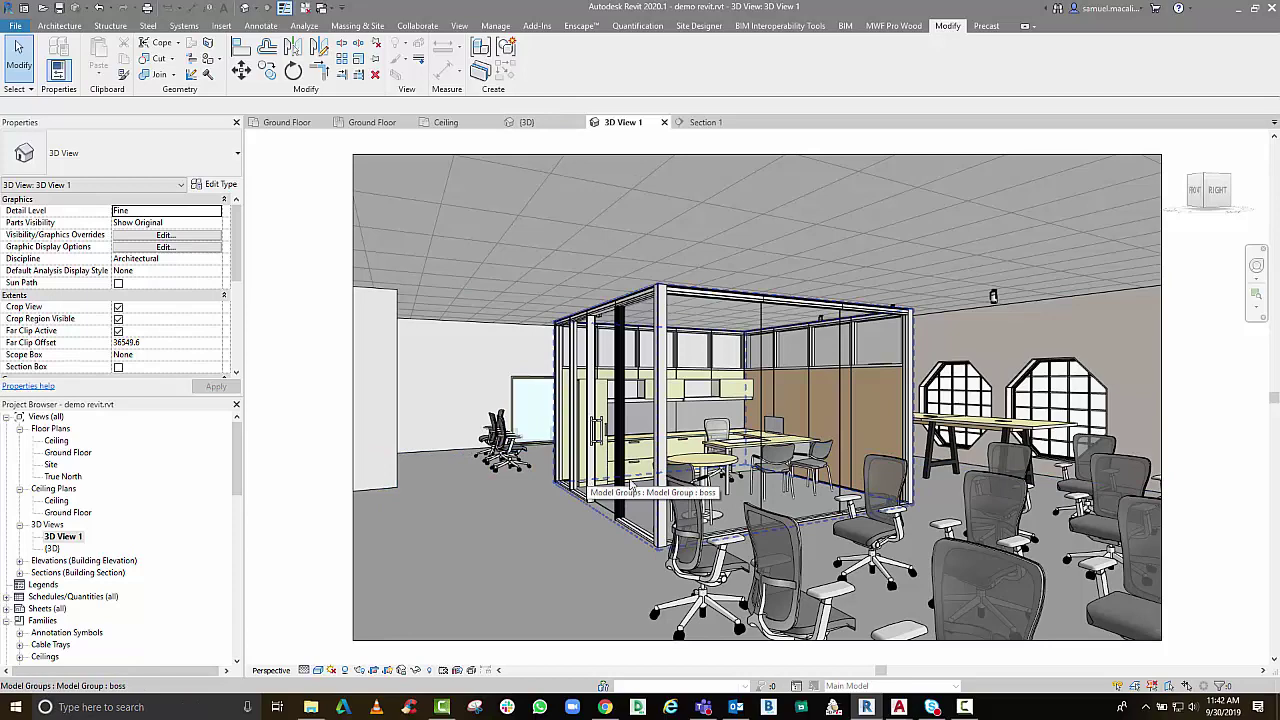
Close 3D View 1, Section 1, {3D}, Ceiling and the duplicate Ground Floor, then reopen 3D View 1
left_click(664, 122)
left_click(664, 122)
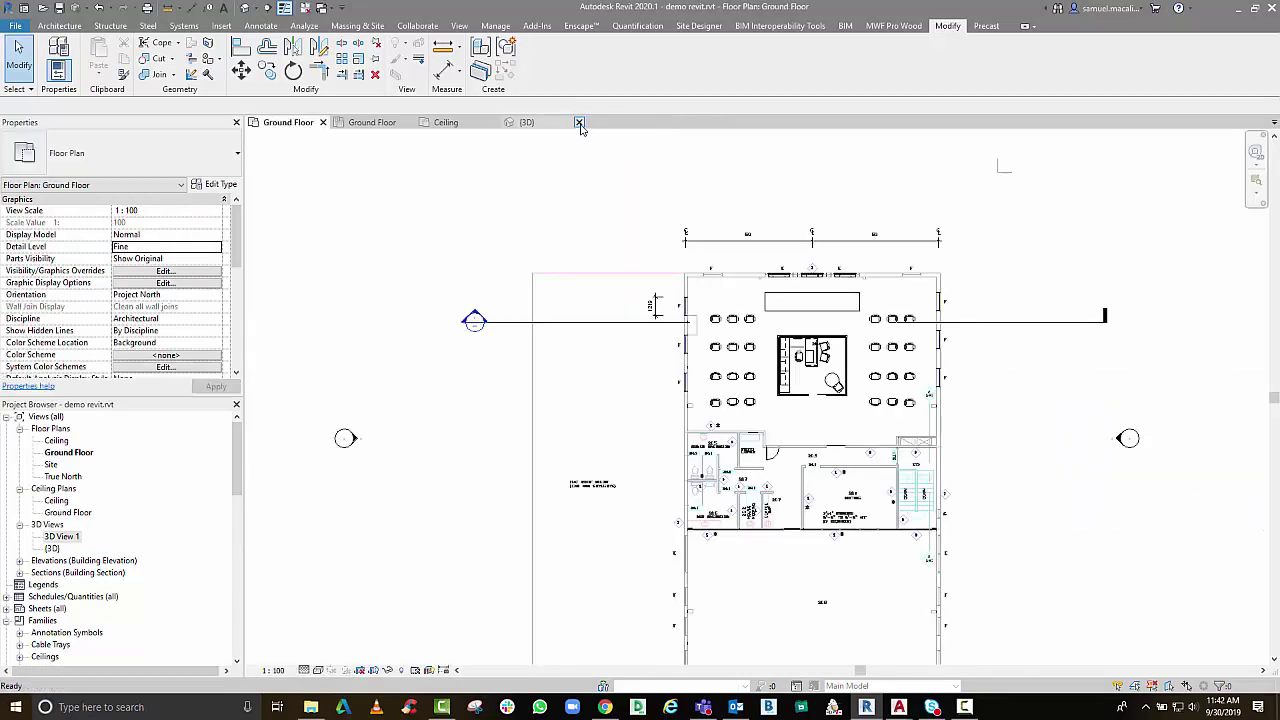
left_click(578, 122)
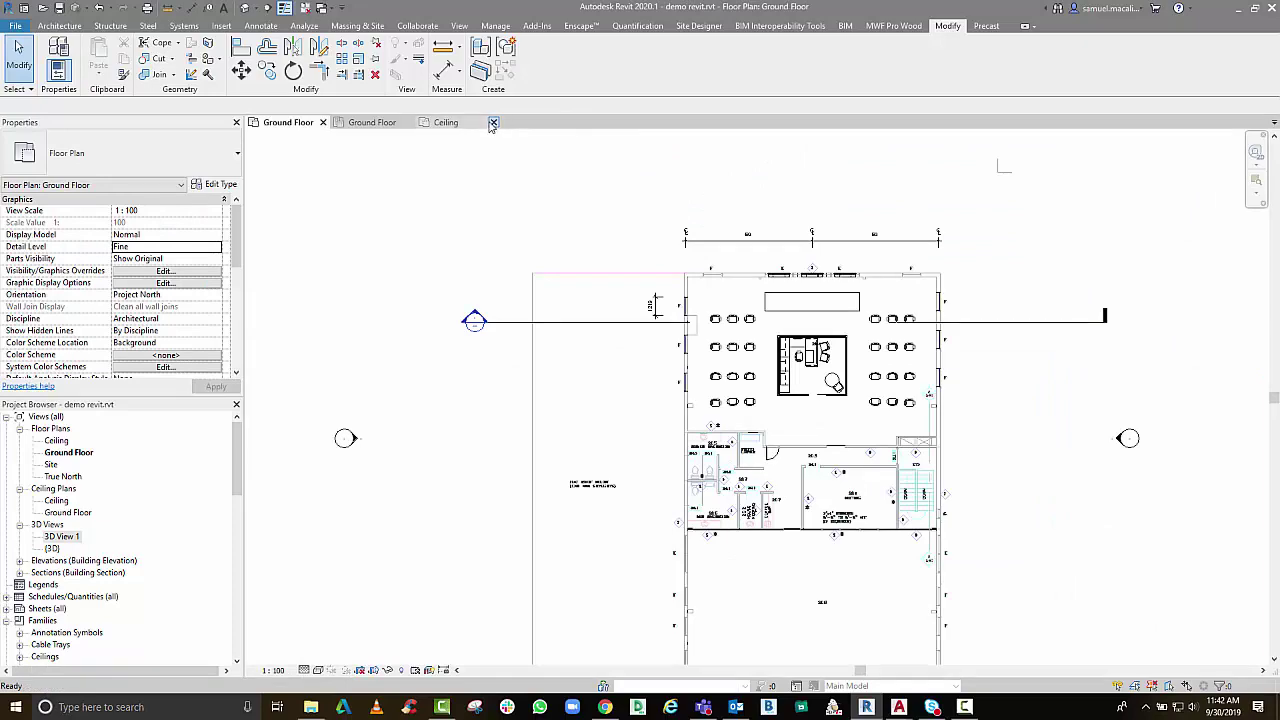
left_click(491, 122)
left_click(404, 122)
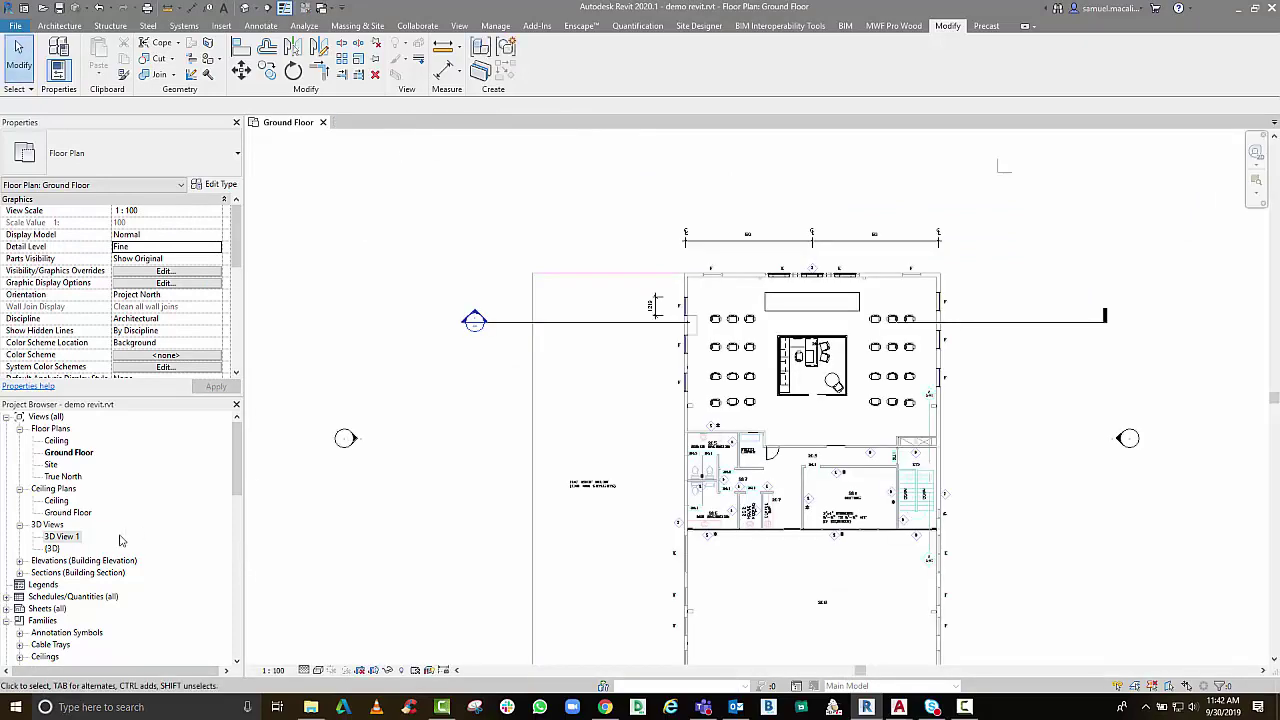
double_click(62, 537)
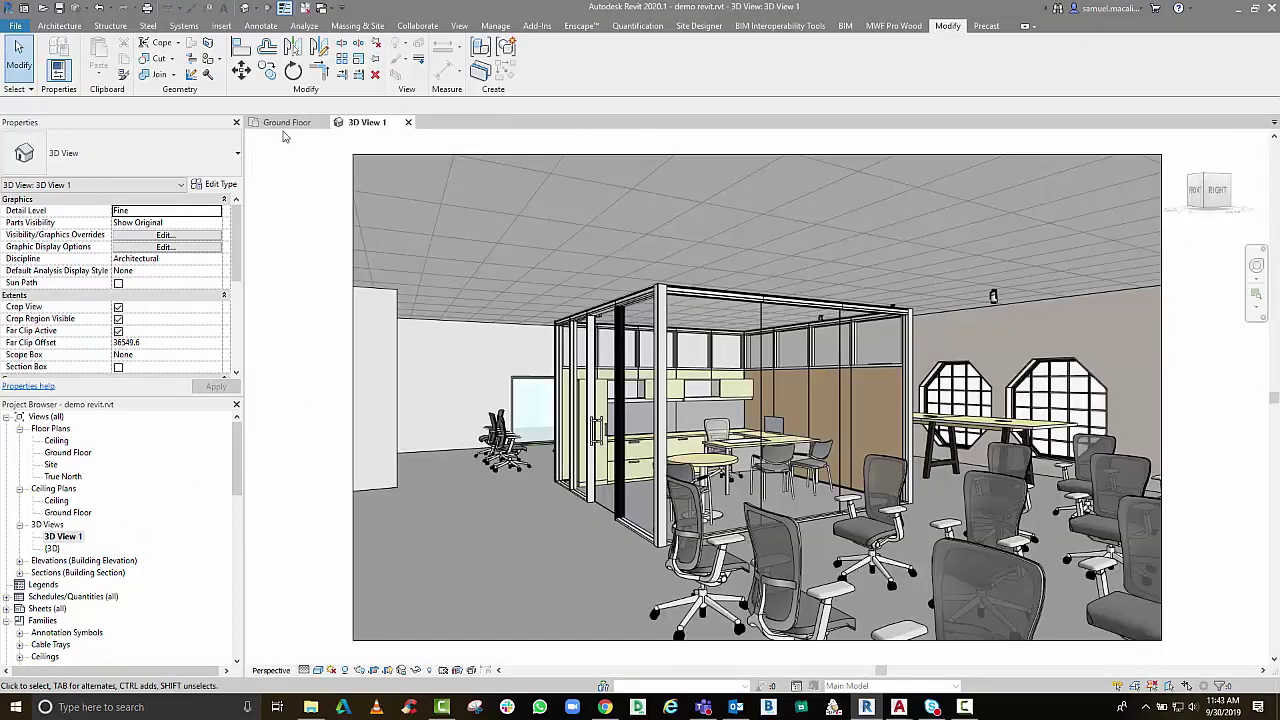
left_click(288, 123)
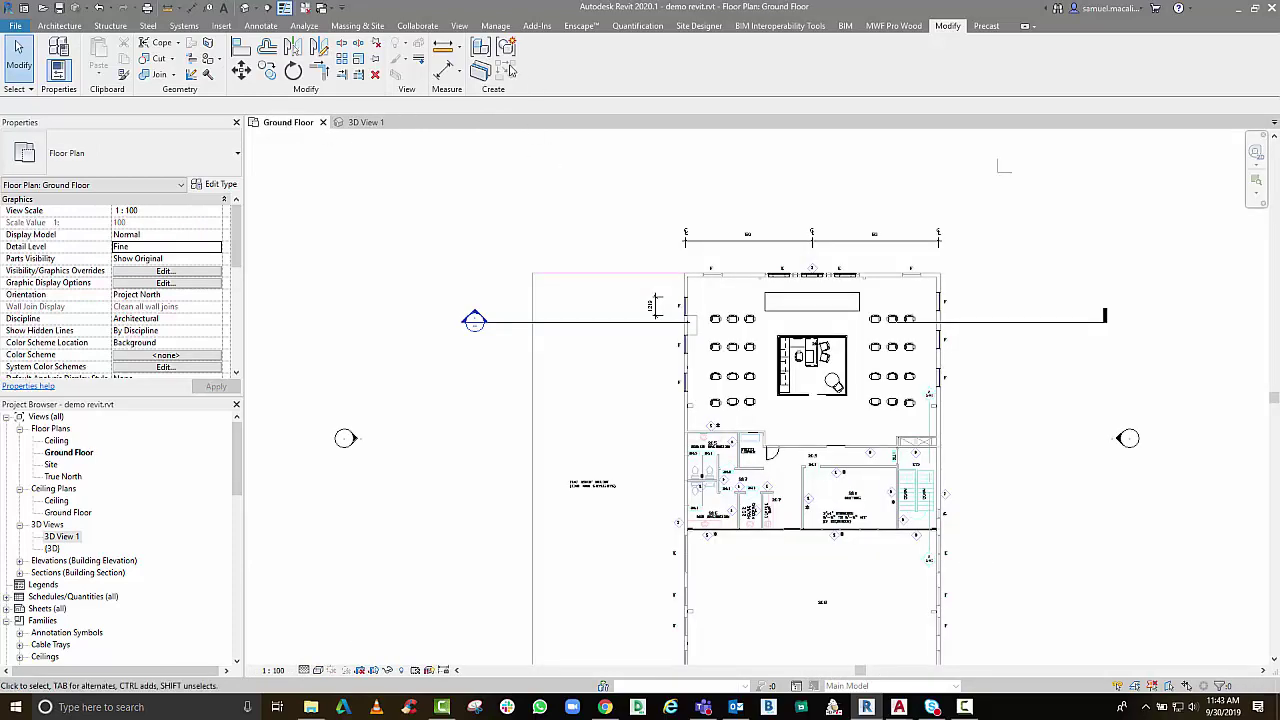
Open the Asset Library from the Enscape ribbon tab
left_click(566, 27)
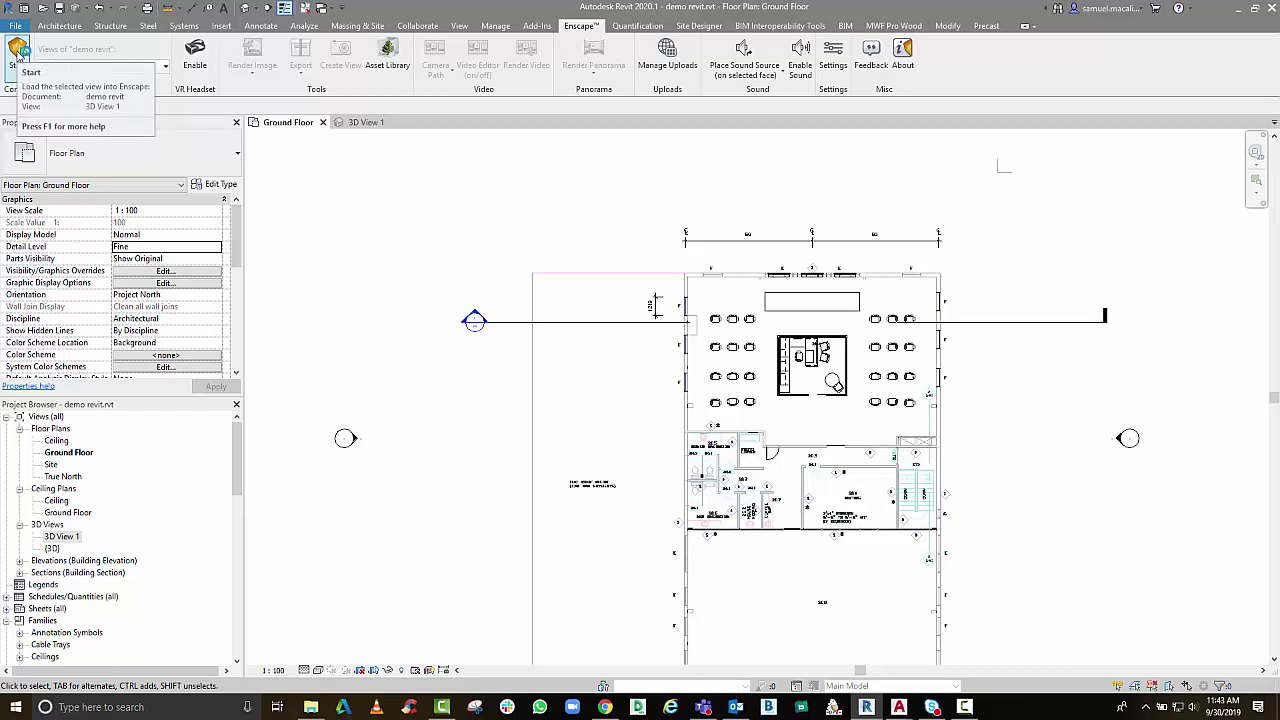
left_click(386, 55)
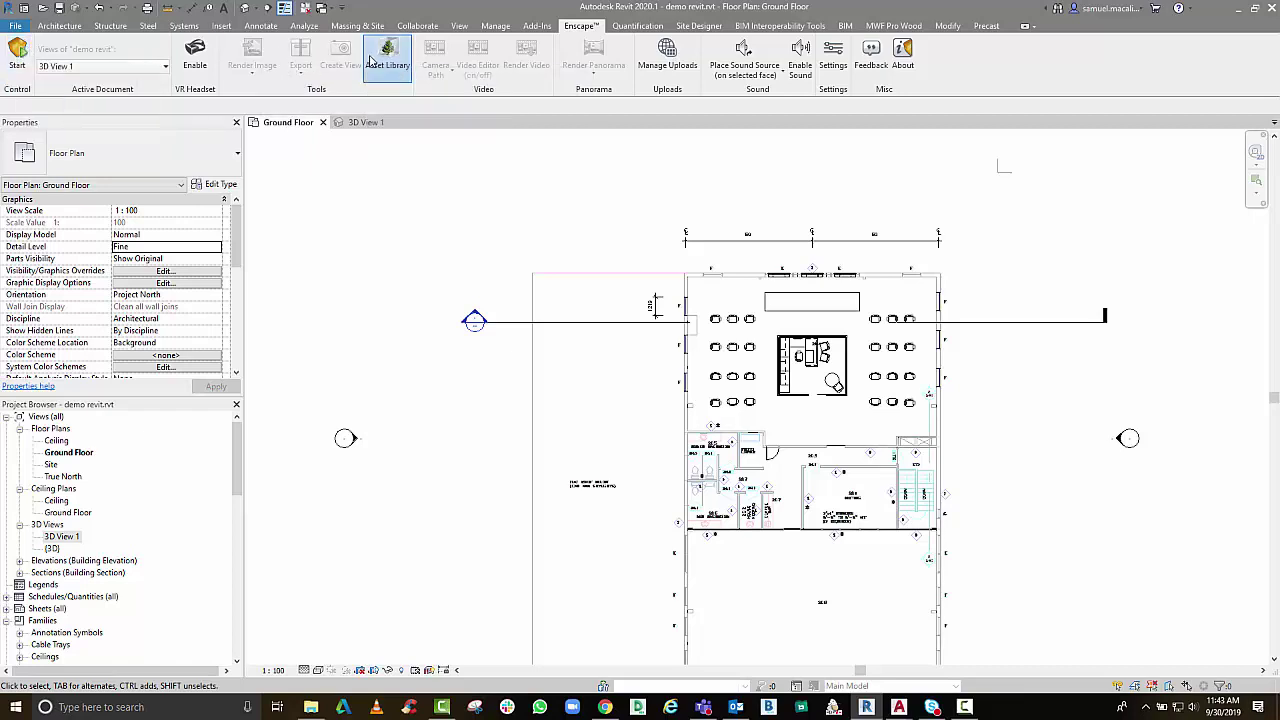
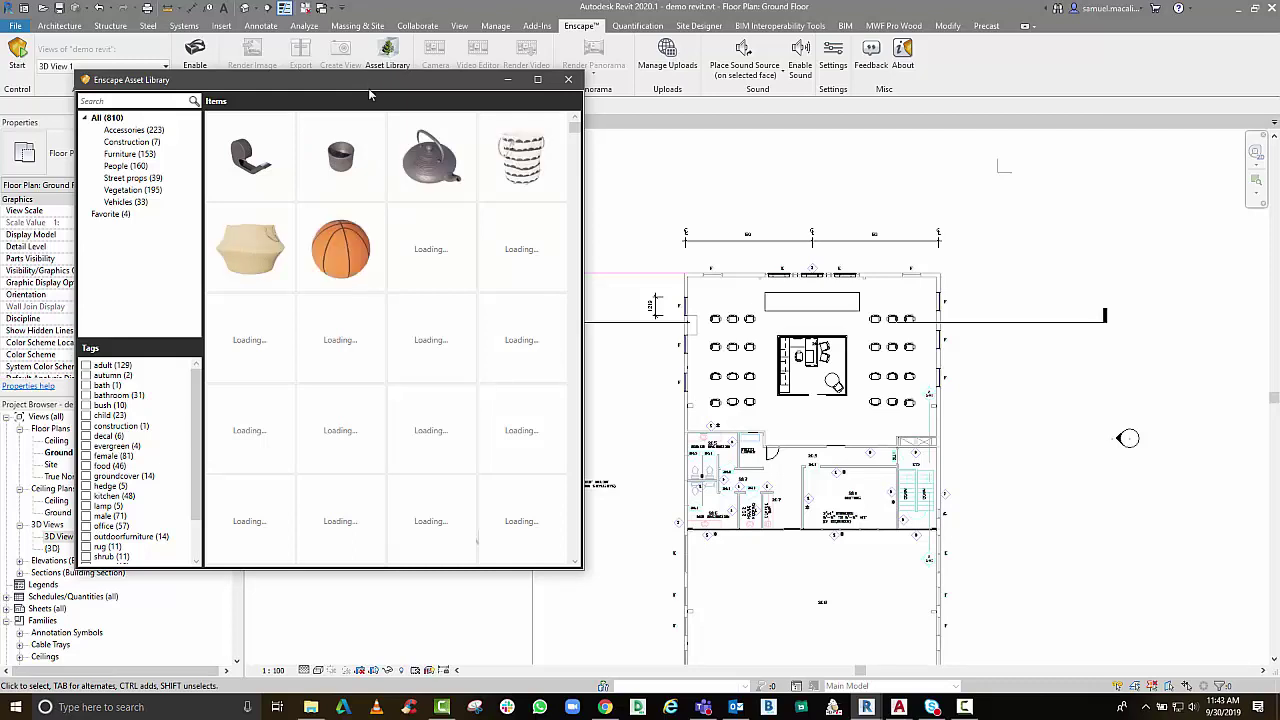
Filter the assets by the office tag (57 items) after briefly trying and clearing the adult tag
mouse_move(350, 265)
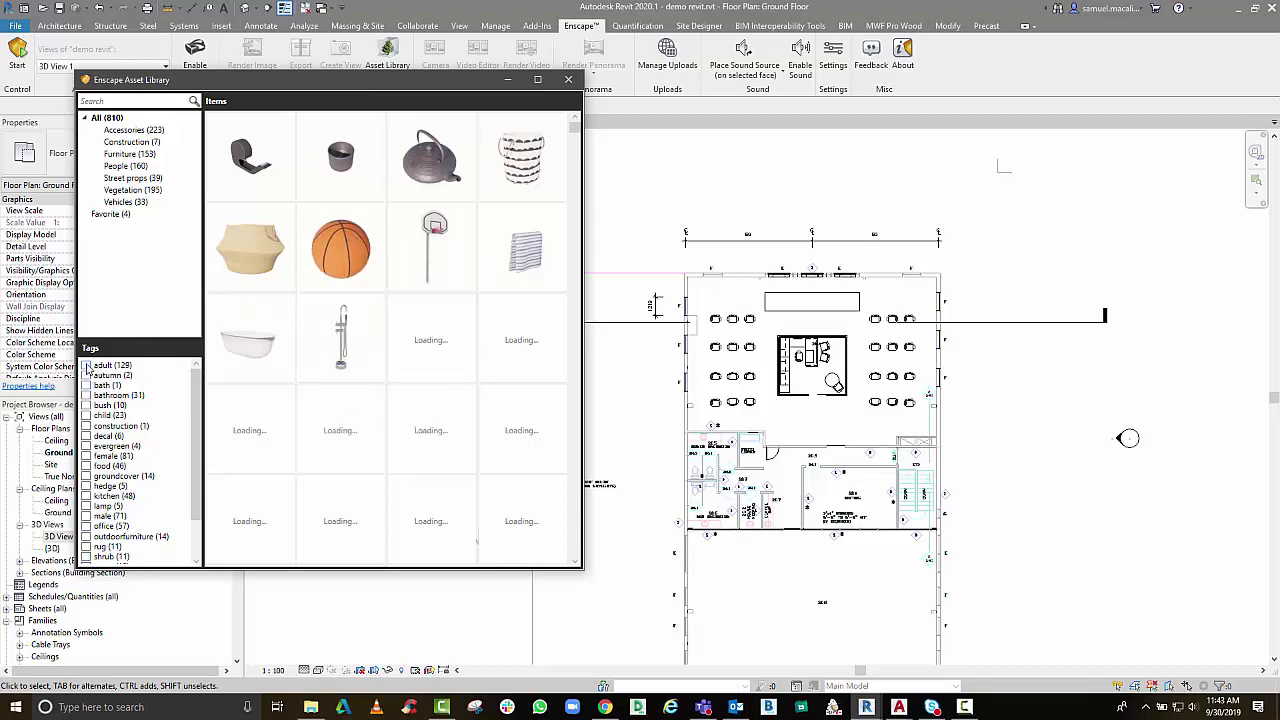
left_click(86, 366)
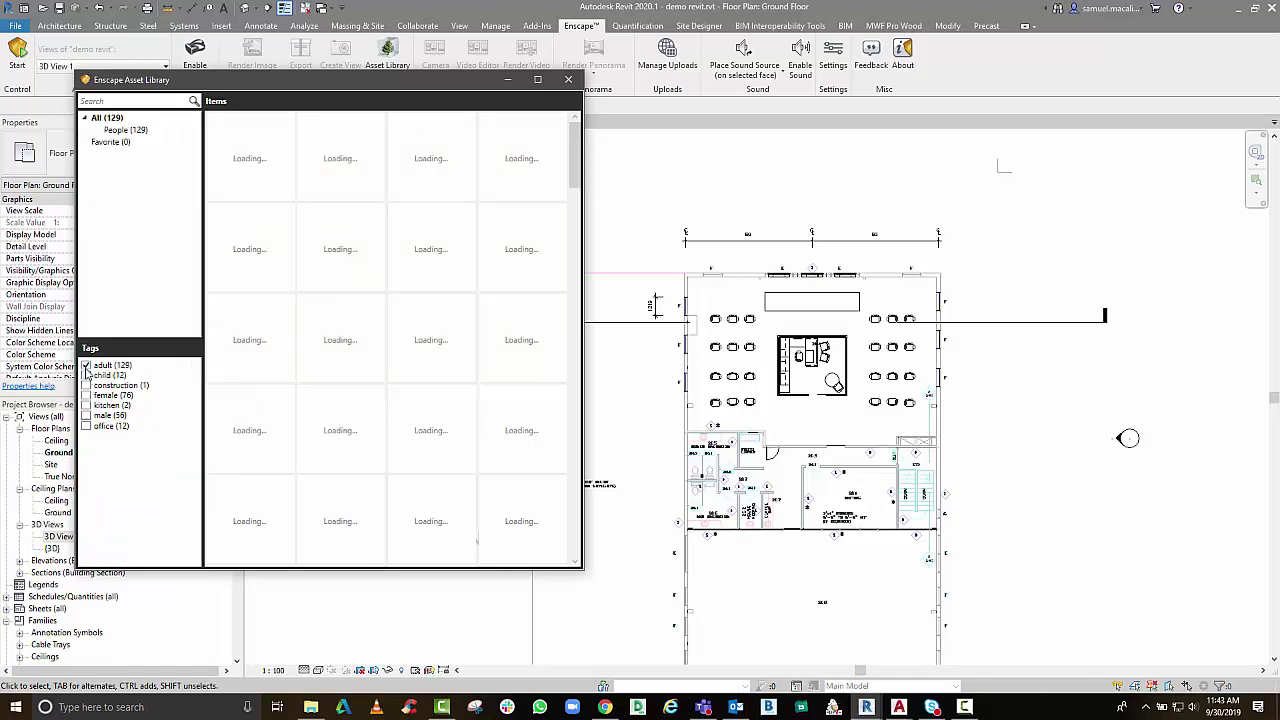
left_click(86, 366)
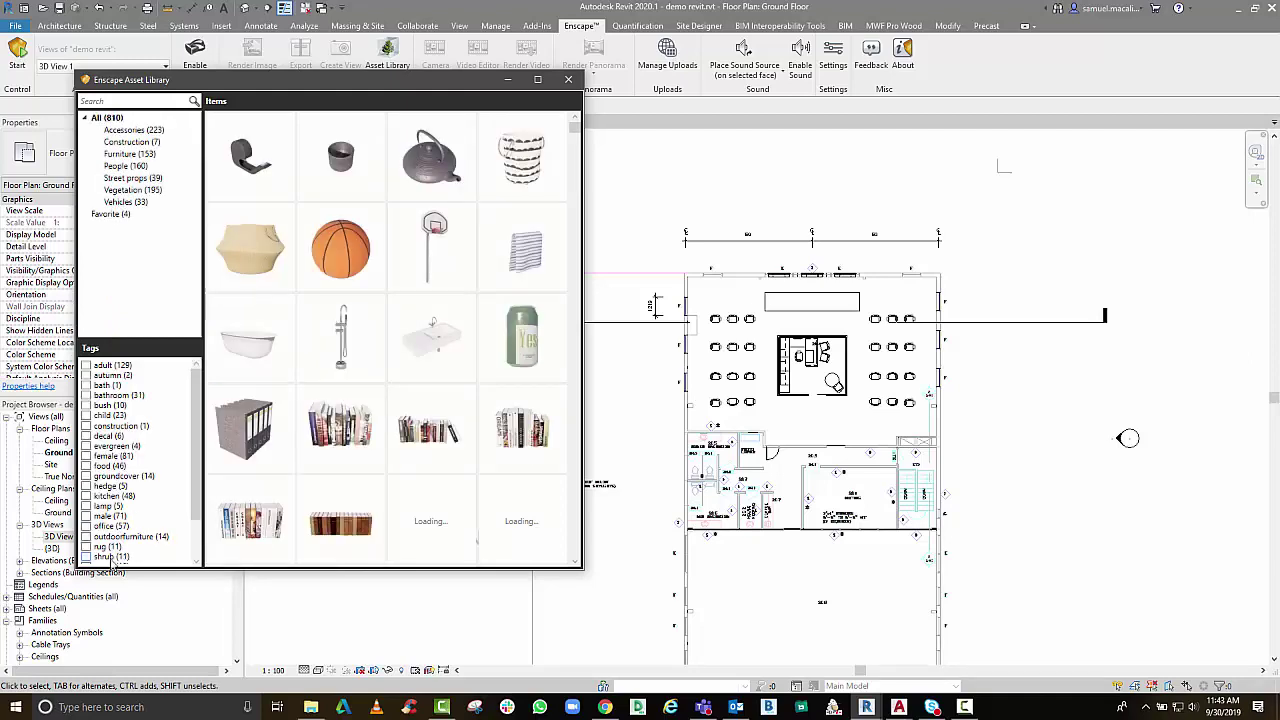
left_click(86, 526)
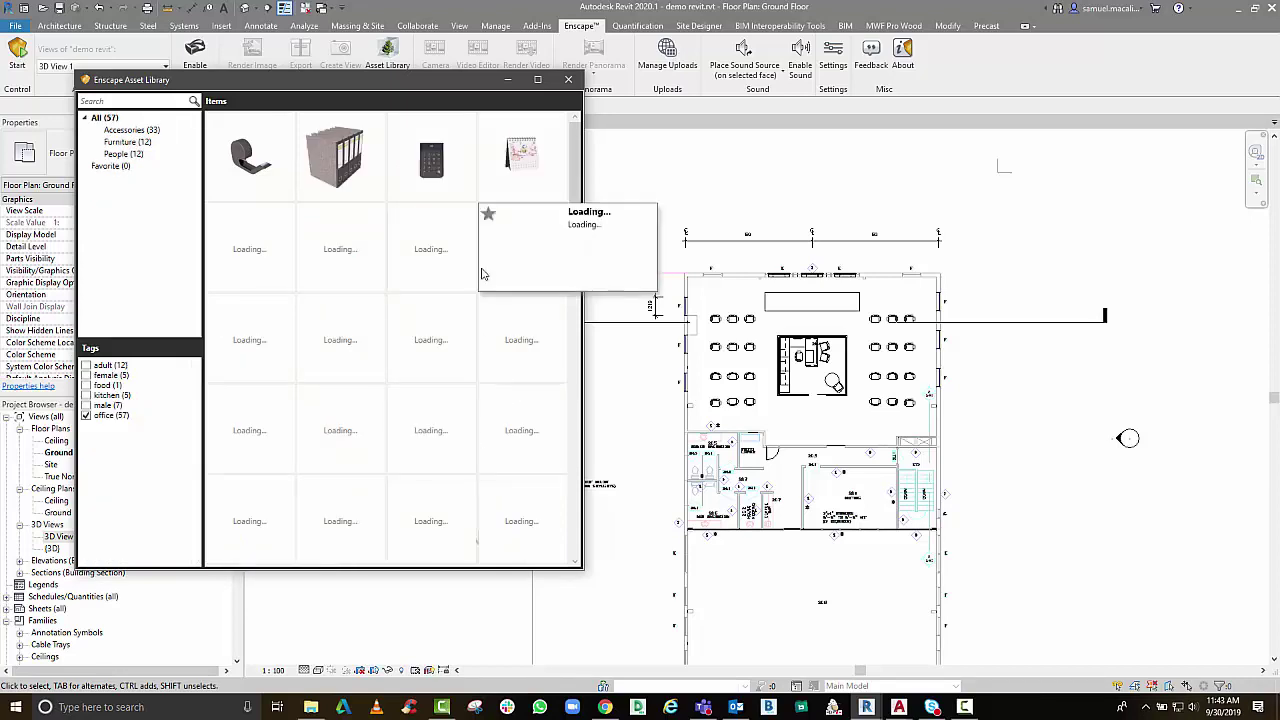
mouse_move(427, 183)
mouse_move(248, 168)
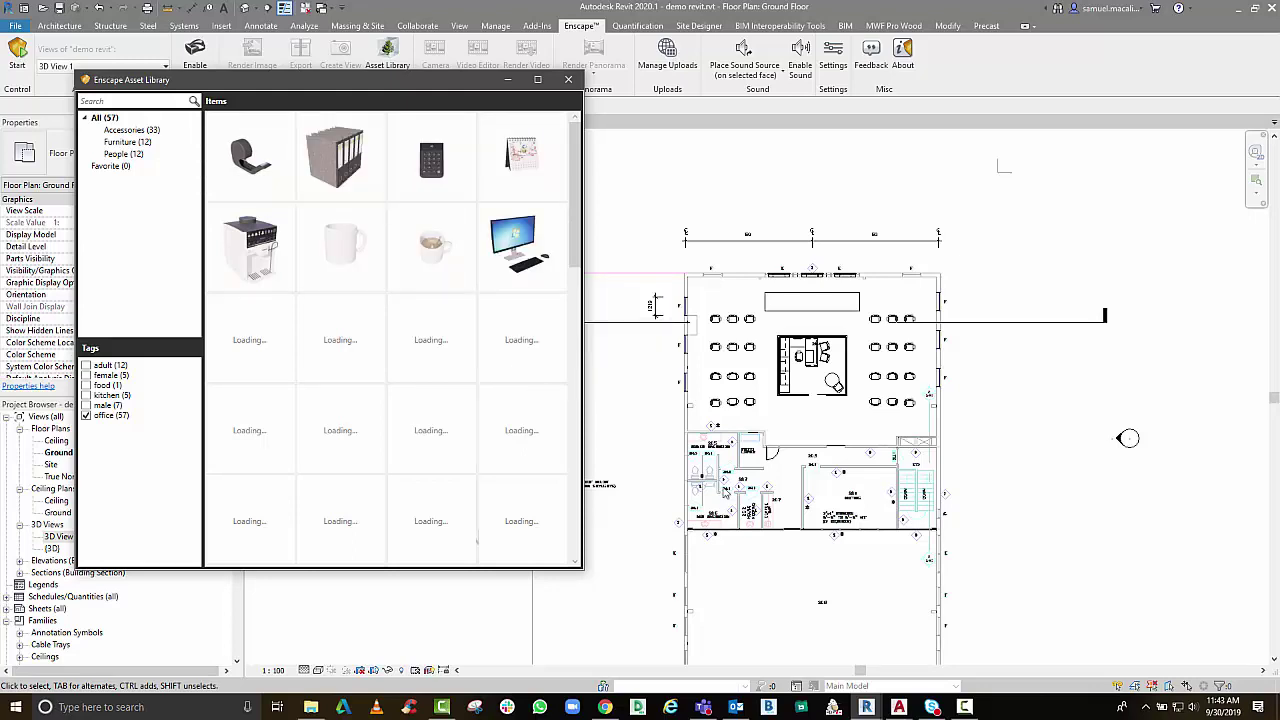
mouse_move(545, 369)
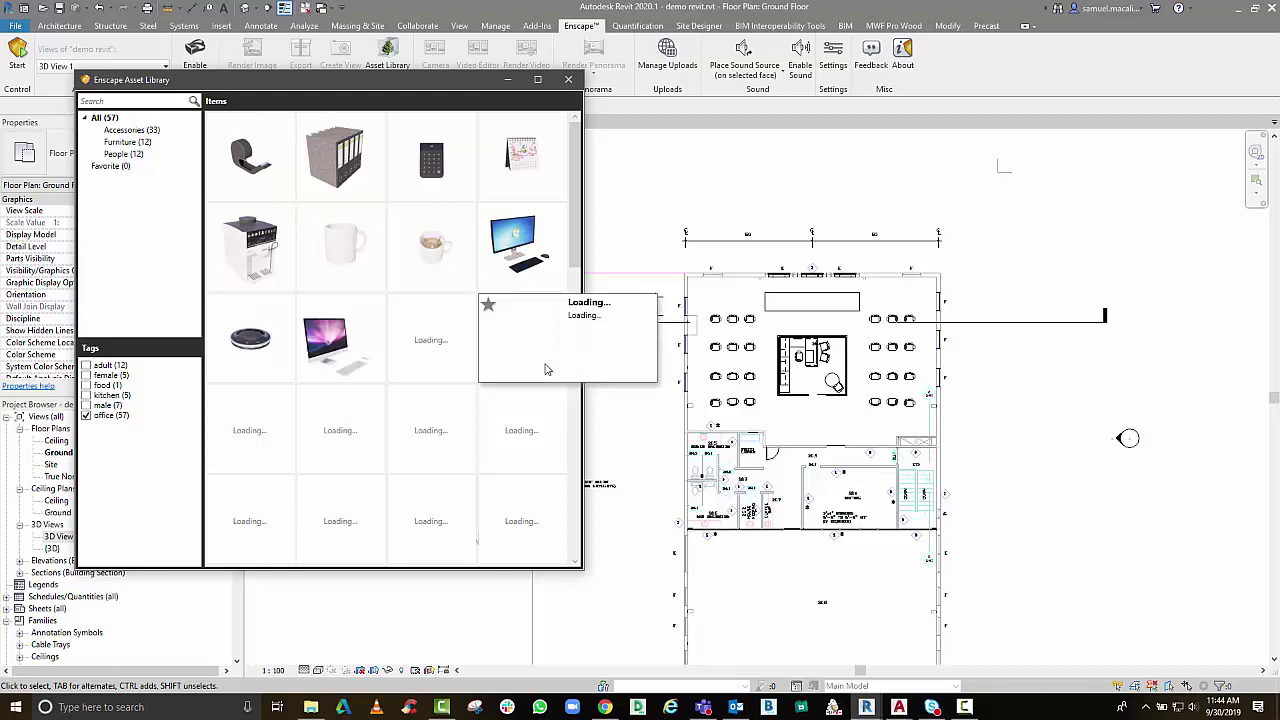
mouse_move(440, 355)
scroll(438, 355, "down", 1)
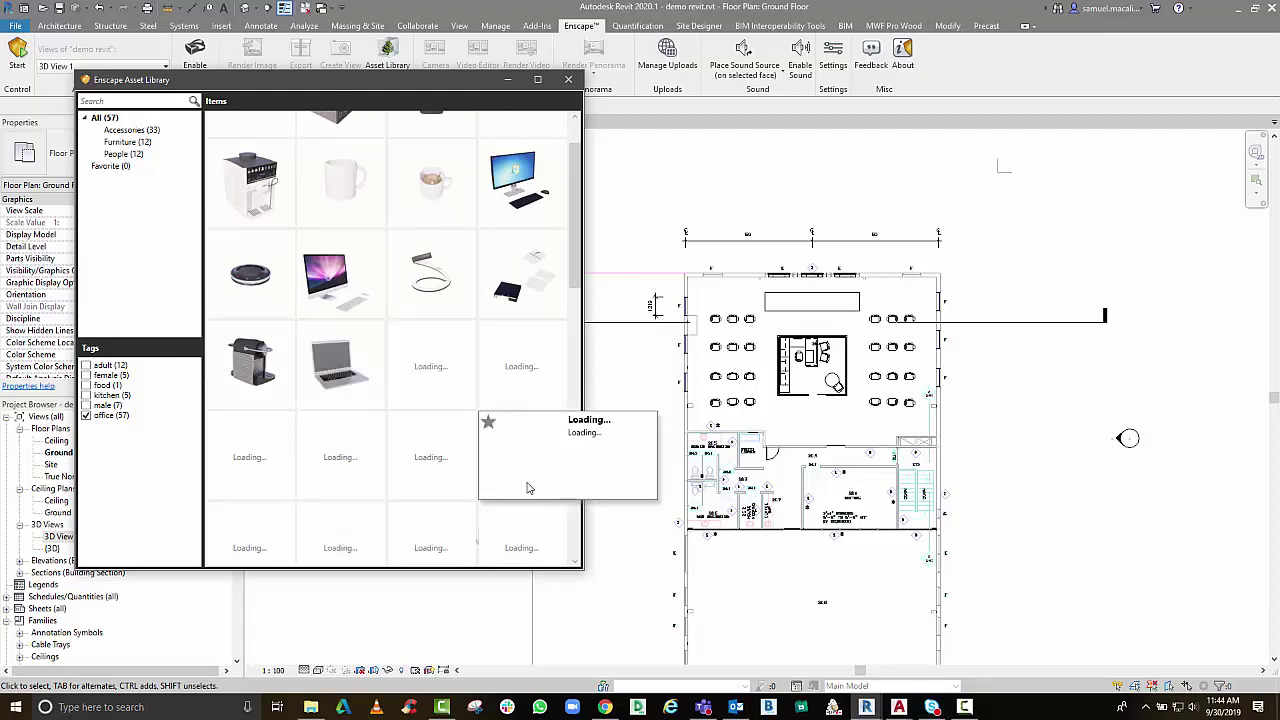
scroll(528, 487, "down", 1)
scroll(528, 487, "down", 1)
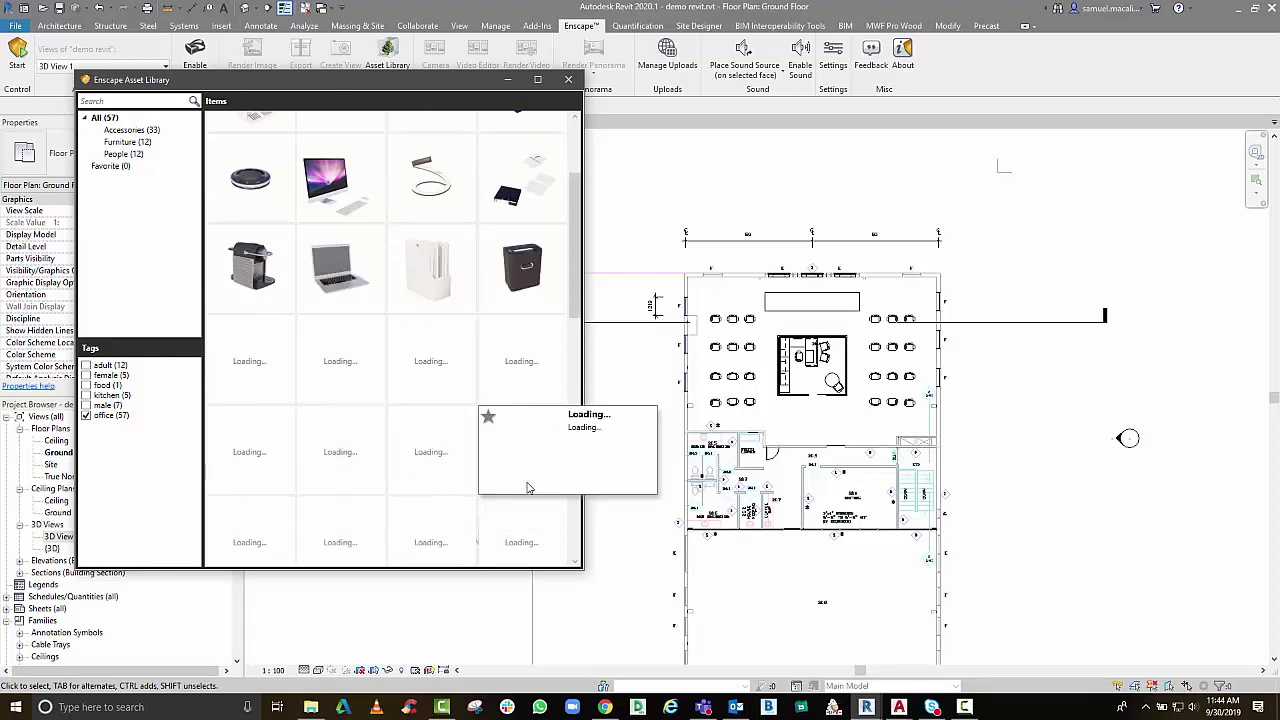
mouse_move(528, 487)
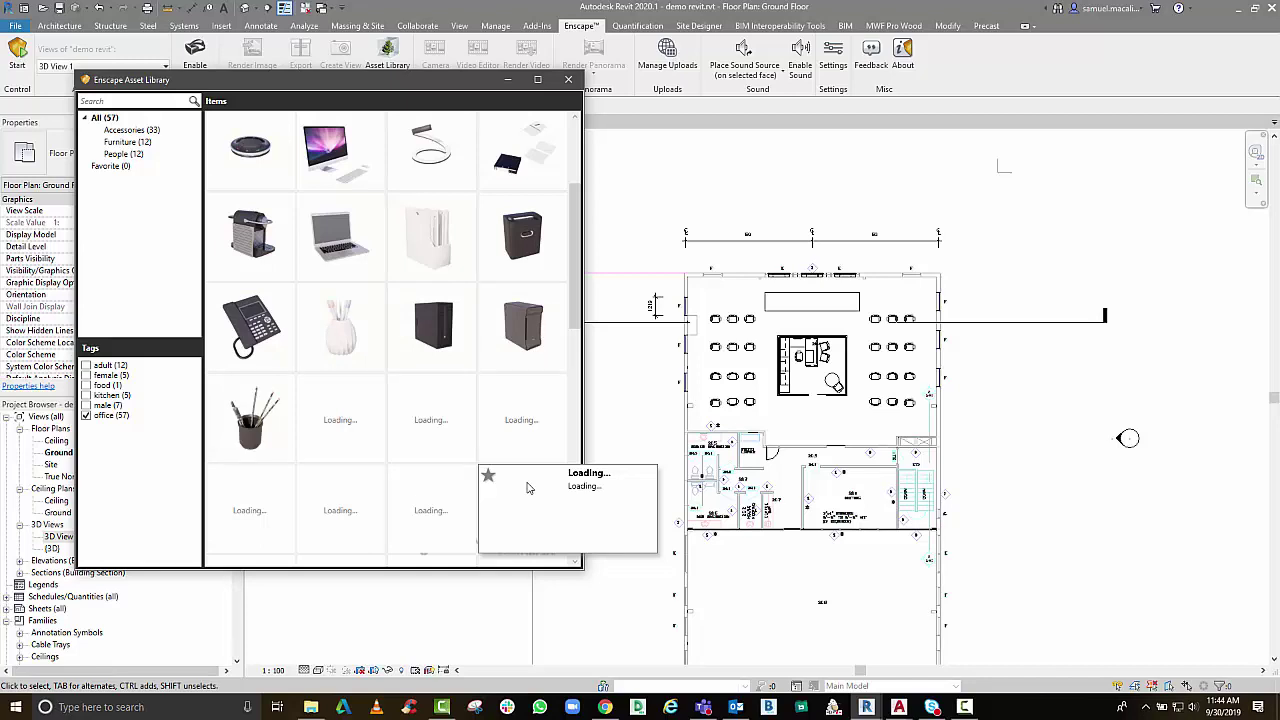
scroll(529, 487, "down", 1)
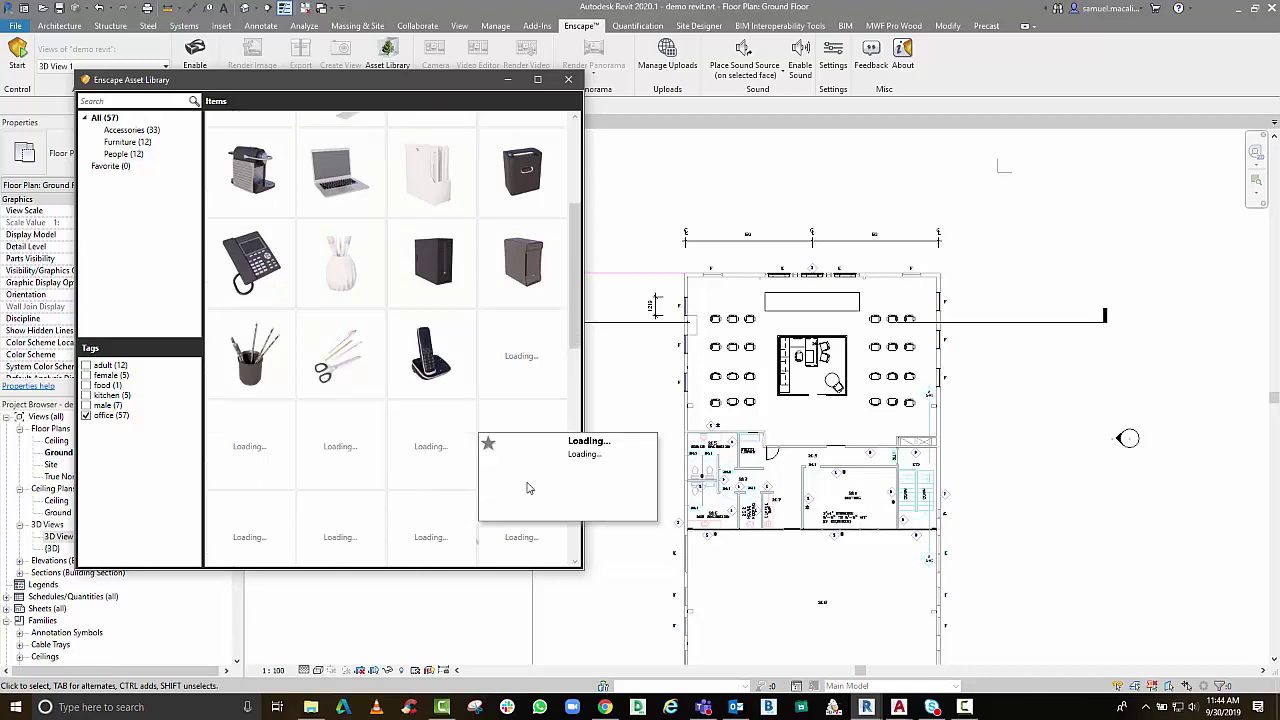
scroll(529, 487, "down", 1)
scroll(529, 487, "down", 2)
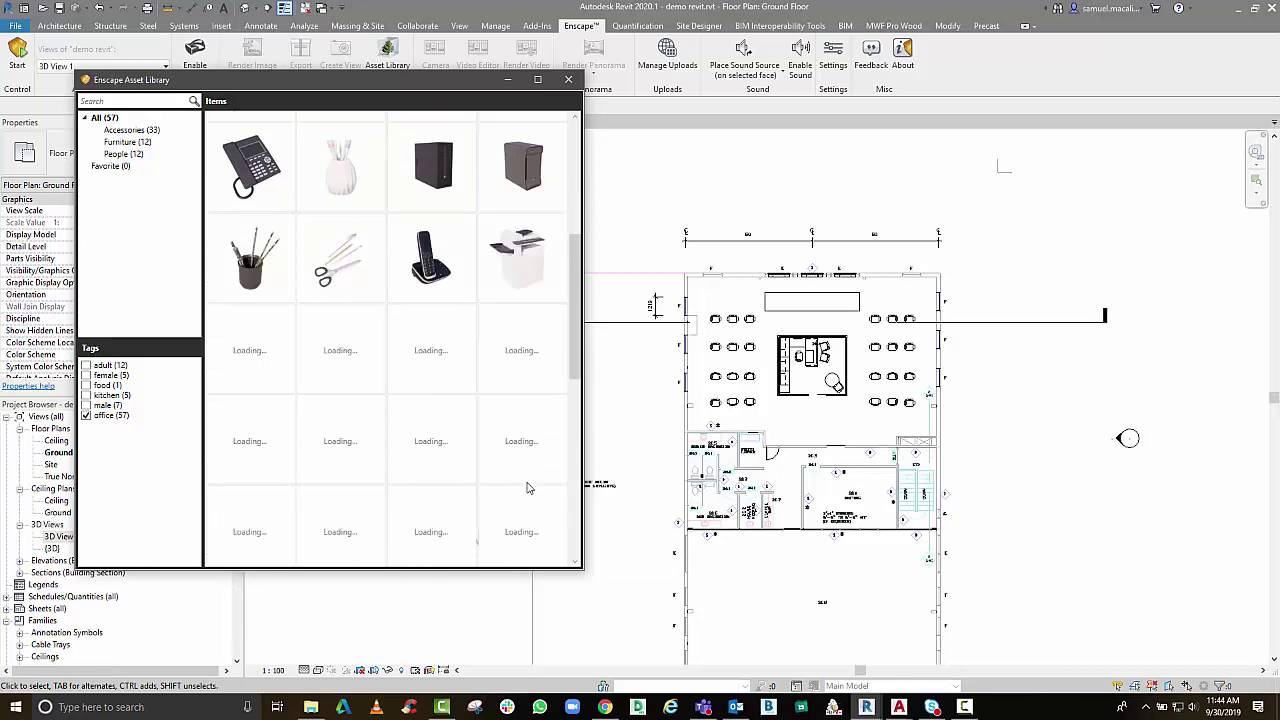
scroll(529, 487, "down", 2)
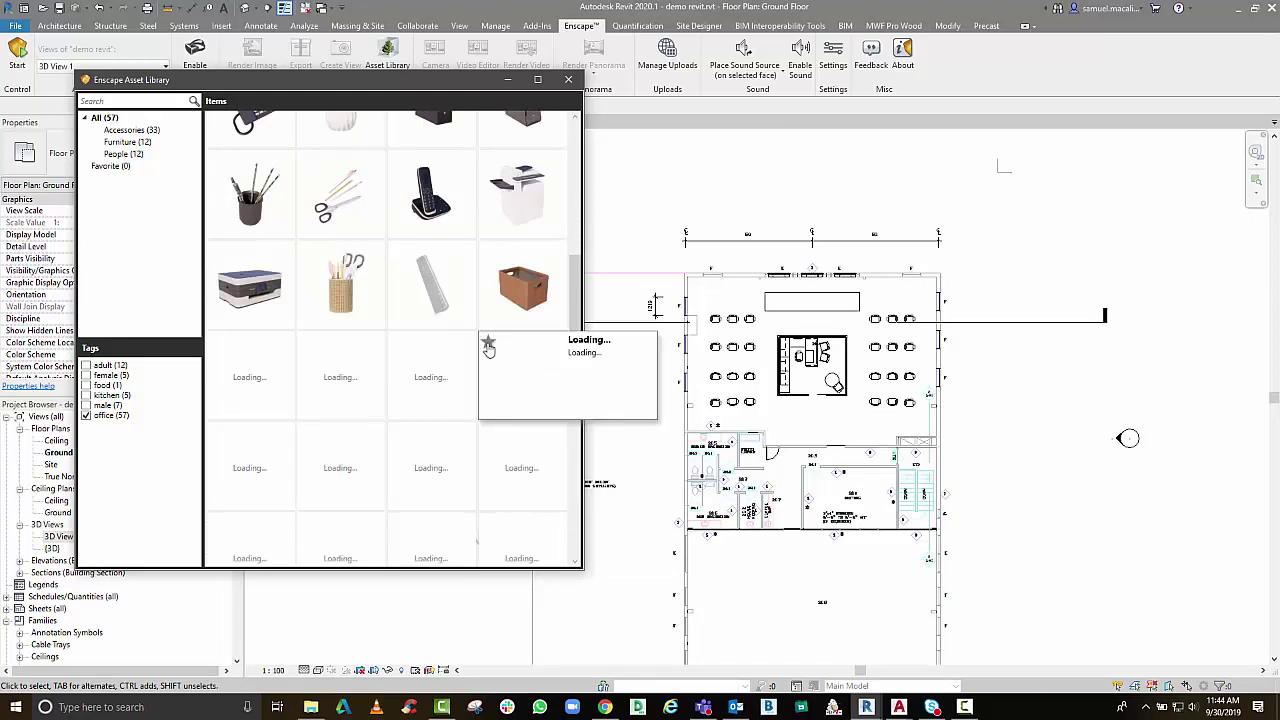
scroll(397, 430, "down", 6)
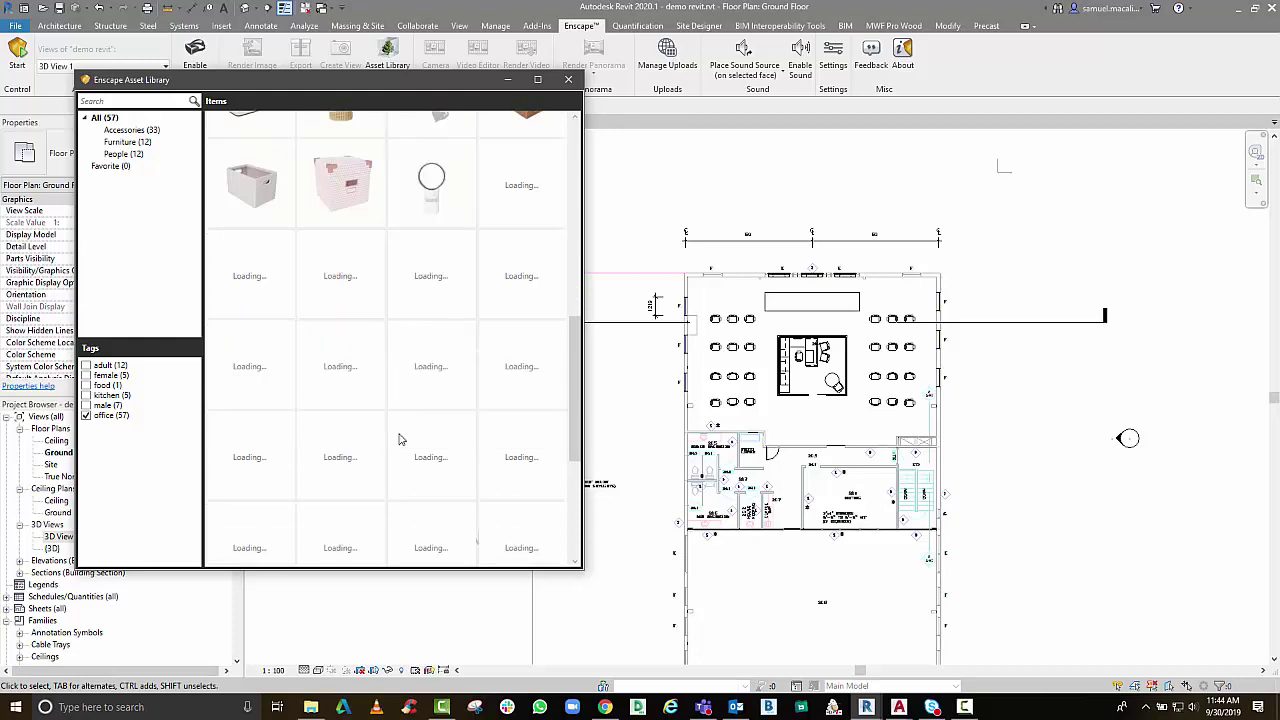
scroll(398, 438, "down", 5)
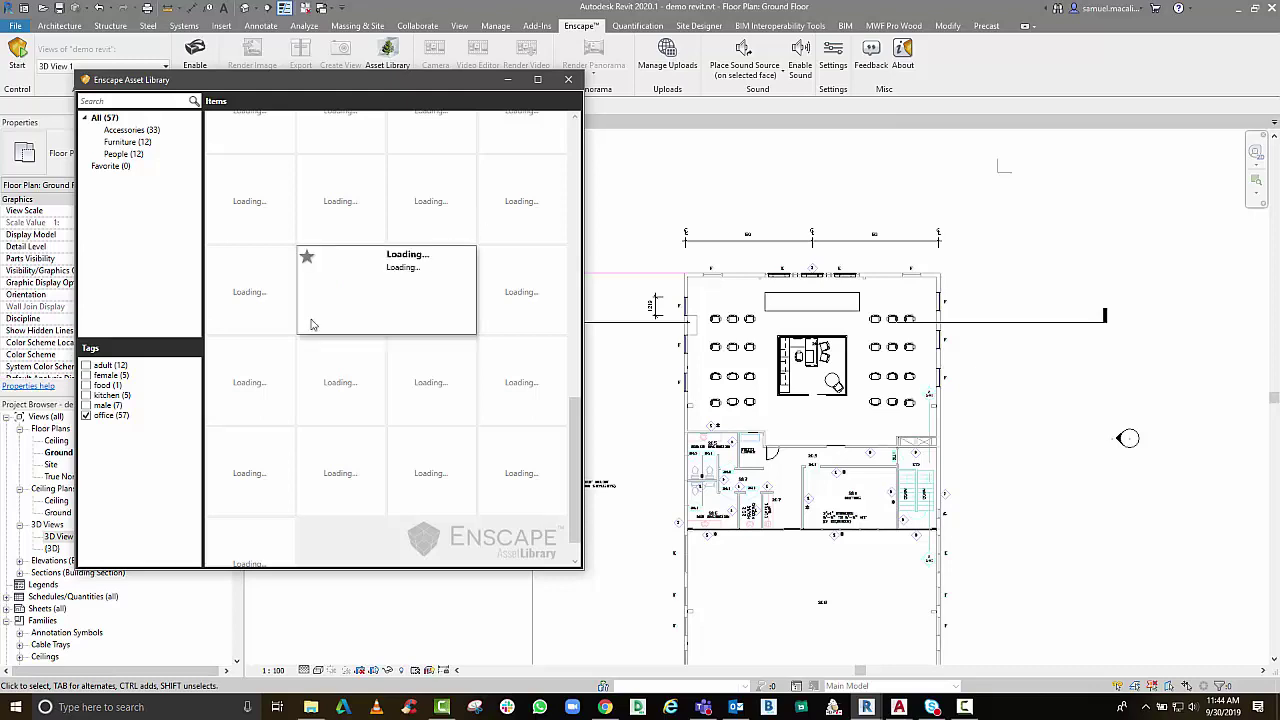
scroll(434, 430, "up", 4)
mouse_move(434, 430)
scroll(434, 430, "up", 2)
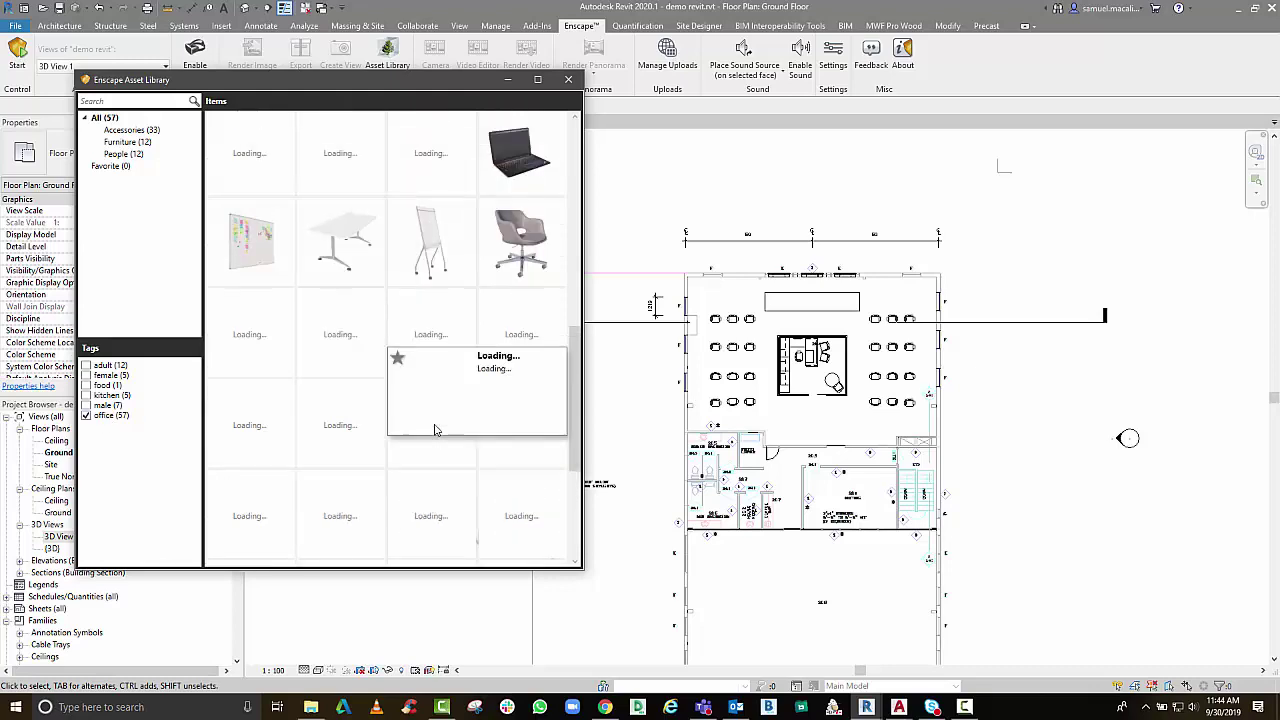
mouse_move(358, 297)
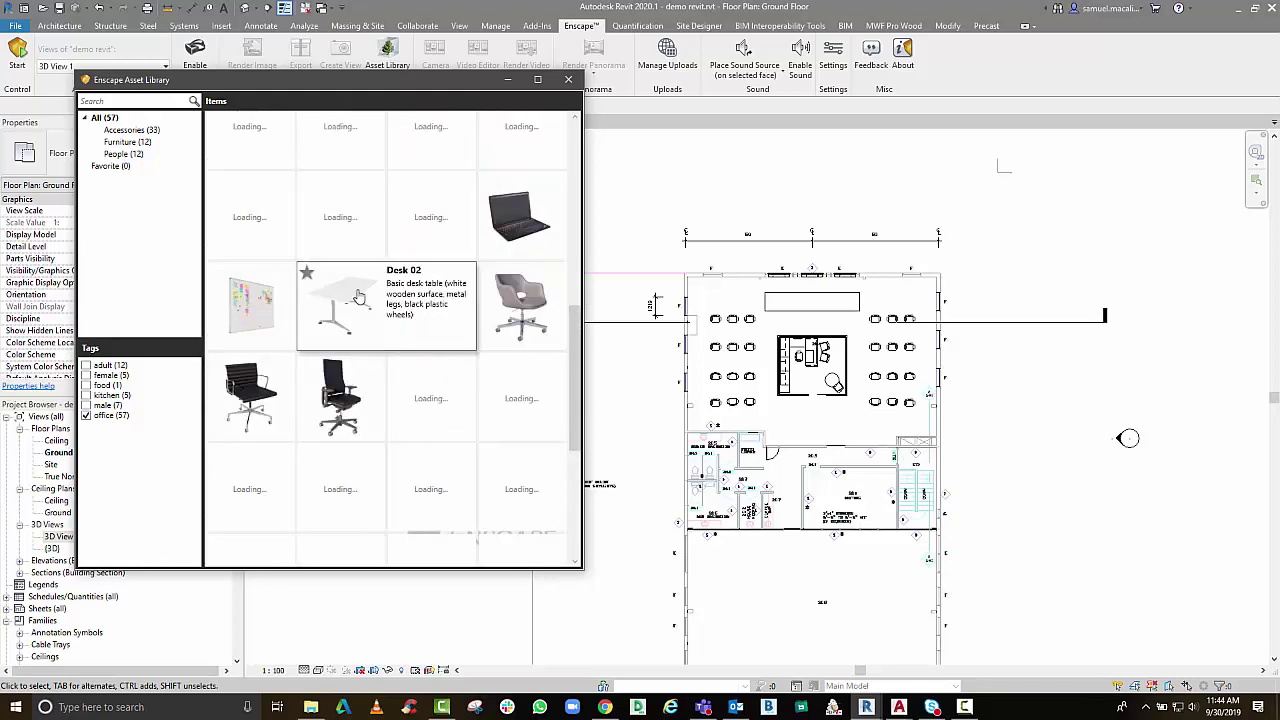
Place Desk 02 between the rows of chairs on the Ground Floor plan
left_click(358, 297)
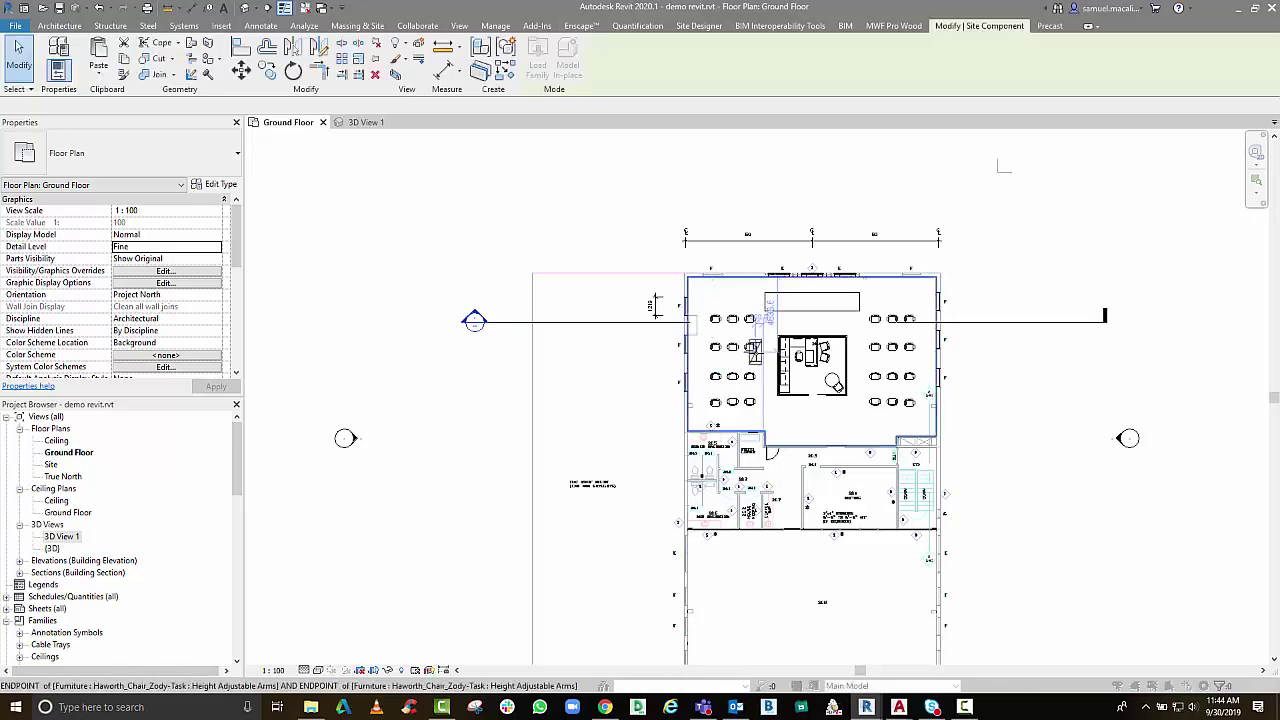
scroll(740, 345, "up", 1)
scroll(735, 340, "up", 4)
left_click(667, 292)
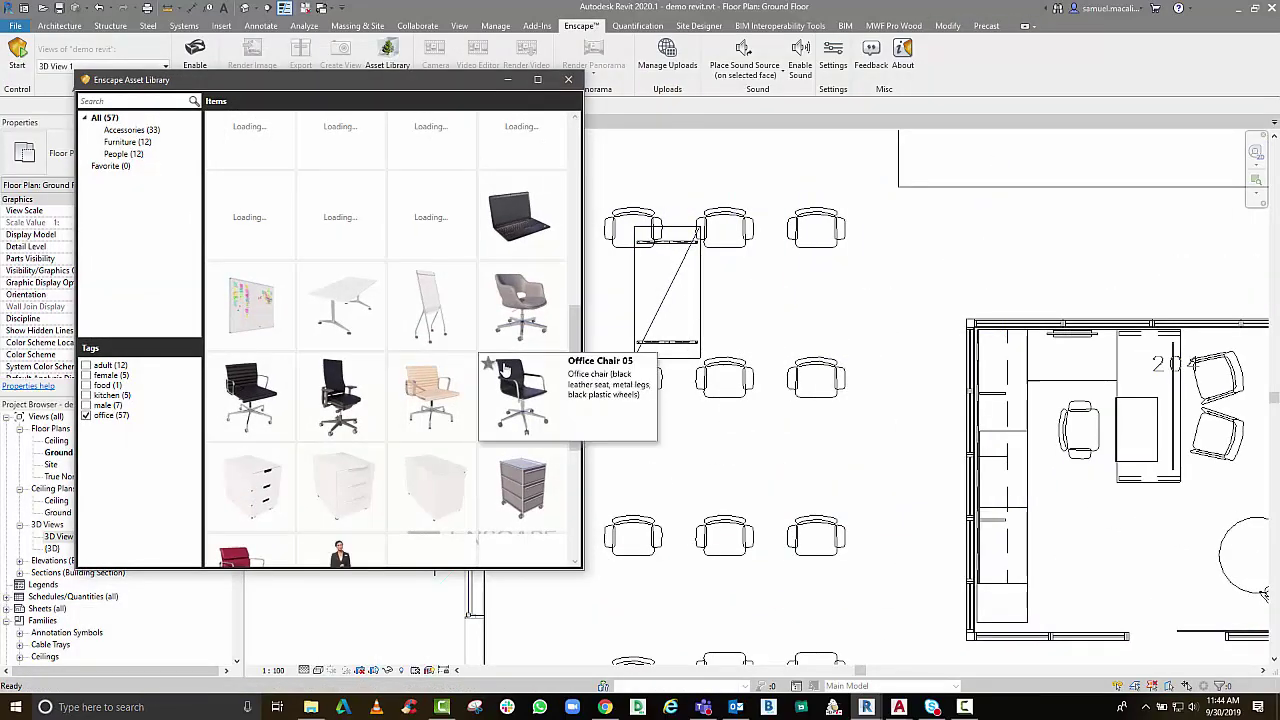
scroll(477, 442, "down", 3)
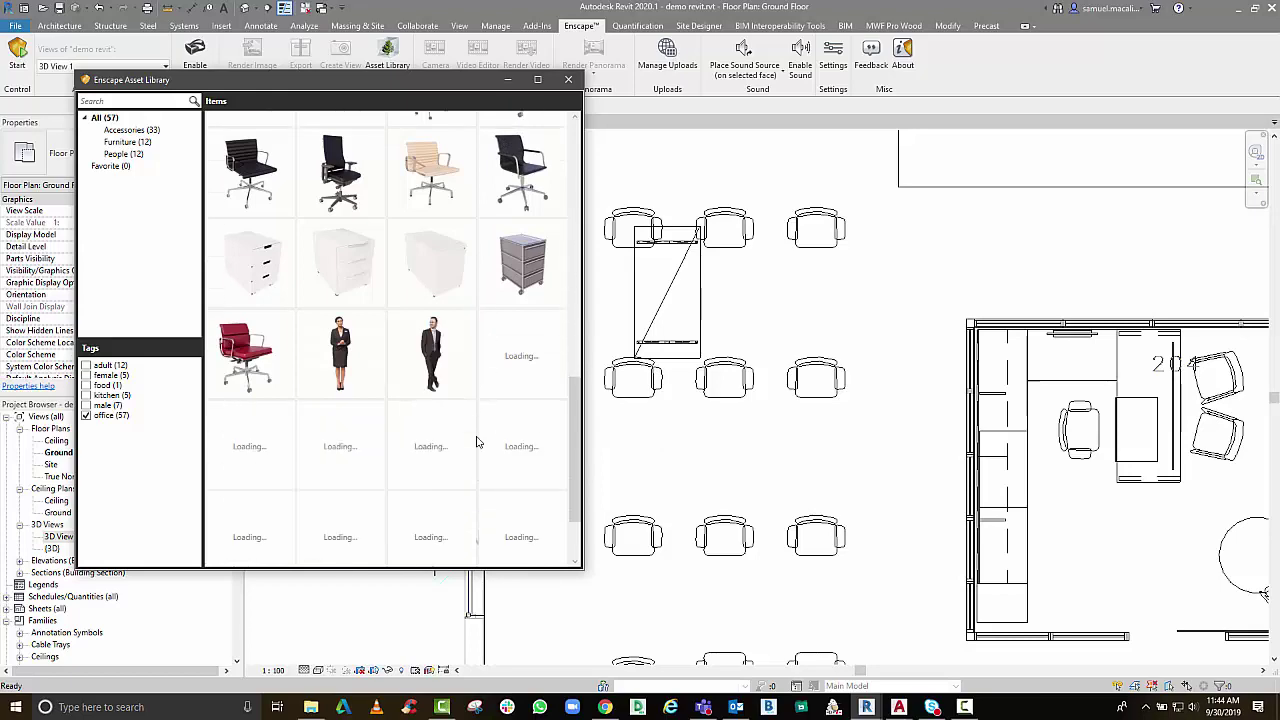
Place the receptionist figure and a second person figure beside the chairs
mouse_move(368, 367)
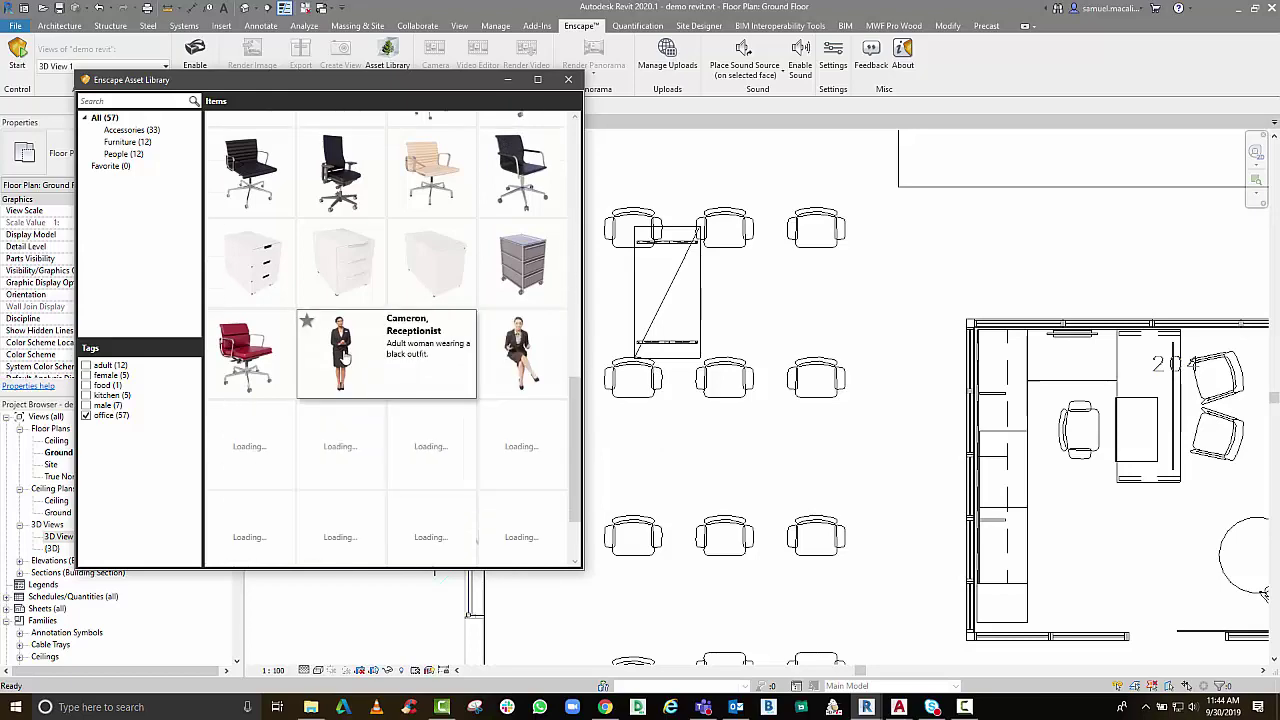
left_click(343, 357)
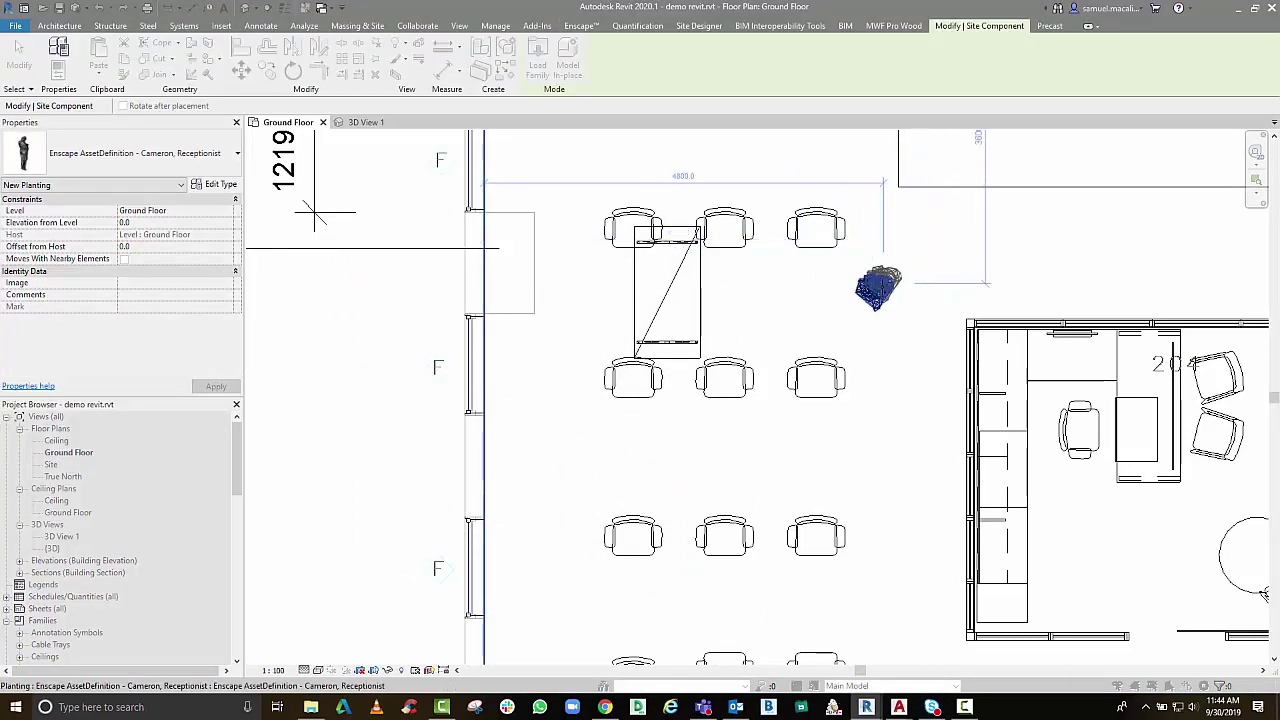
left_click(878, 290)
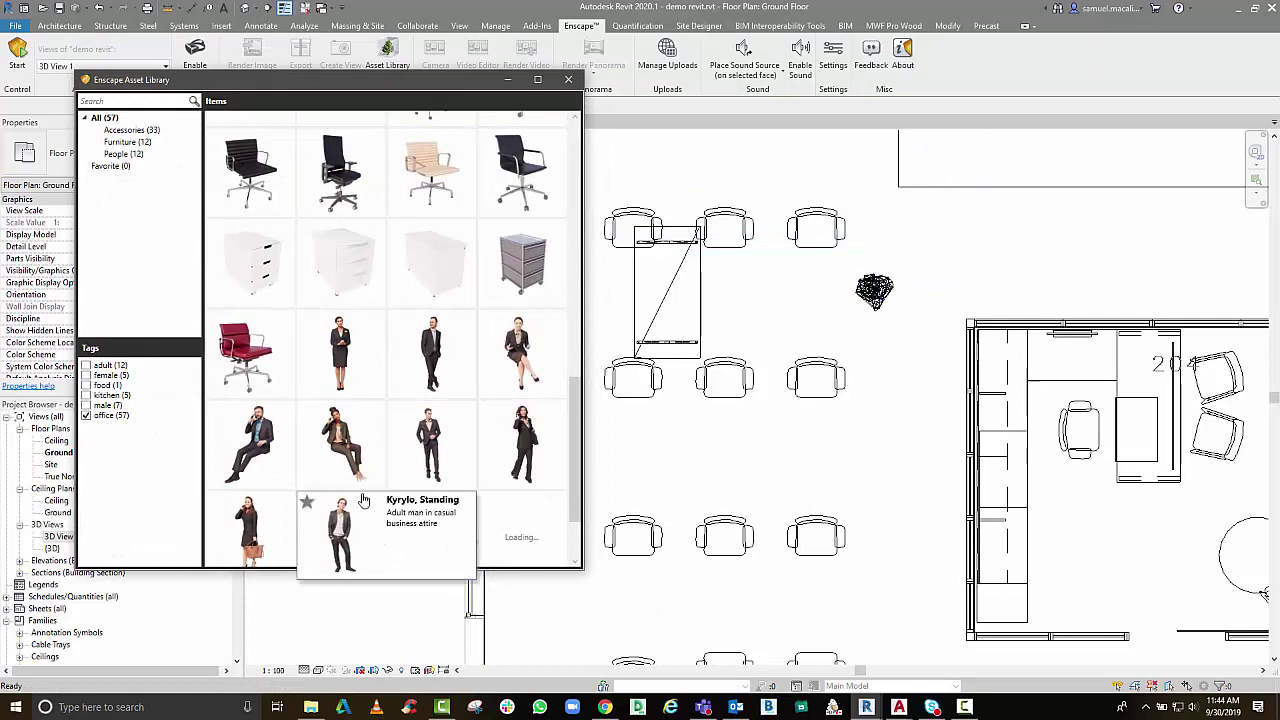
scroll(478, 505, "down", 1)
left_click(516, 340)
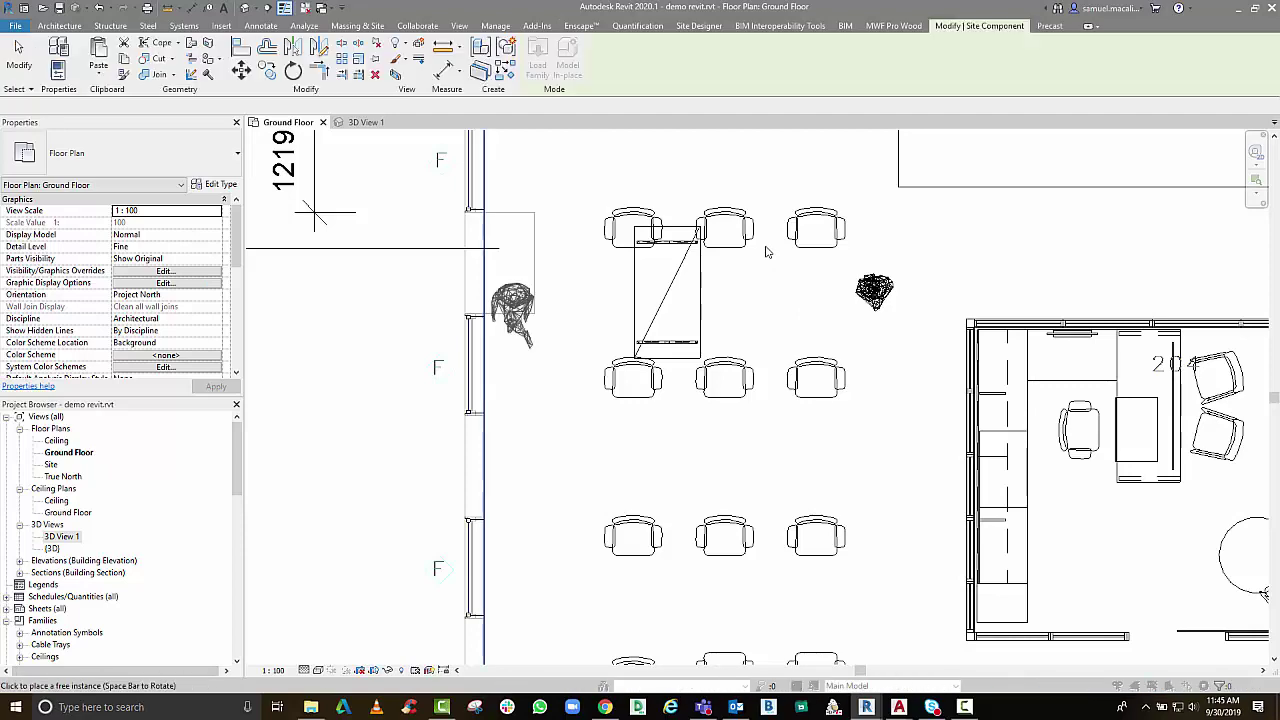
left_click(765, 250)
key("Escape")
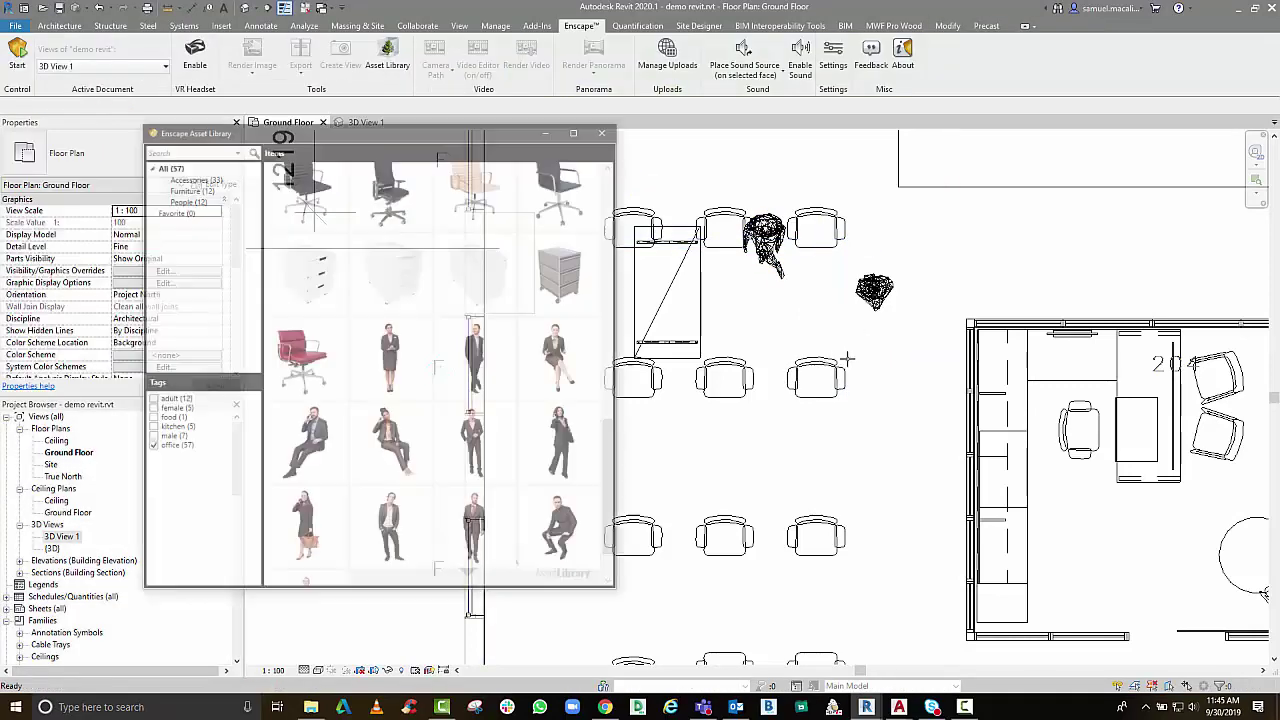
Place the Design Computer on the desk and close the Asset Library
scroll(437, 410, "down", 1)
scroll(437, 410, "up", 1)
scroll(437, 410, "up", 4)
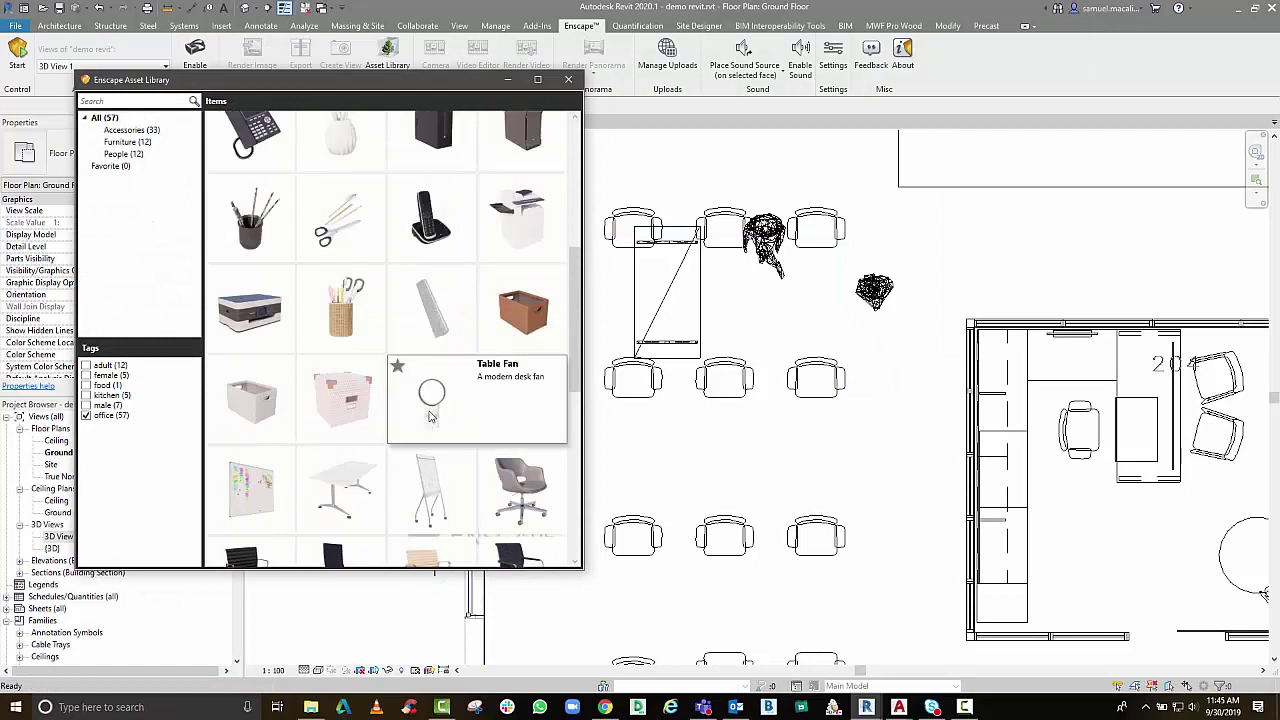
scroll(430, 416, "up", 4)
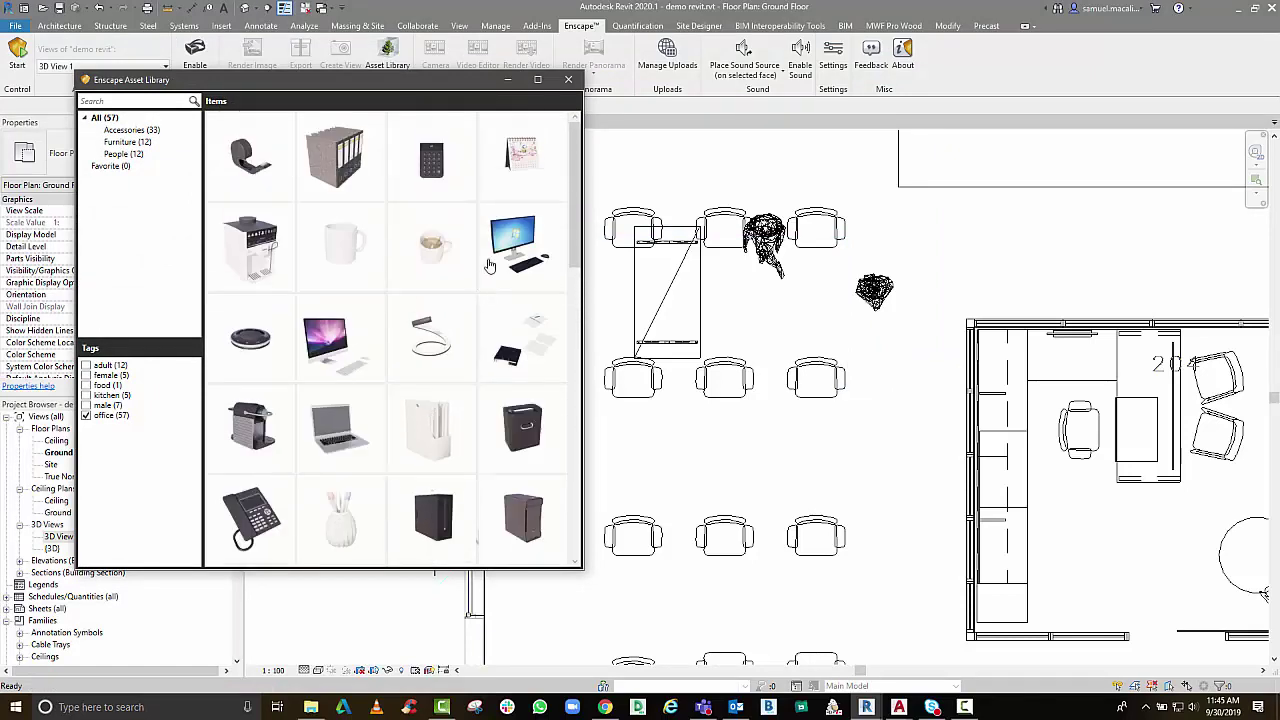
left_click(340, 343)
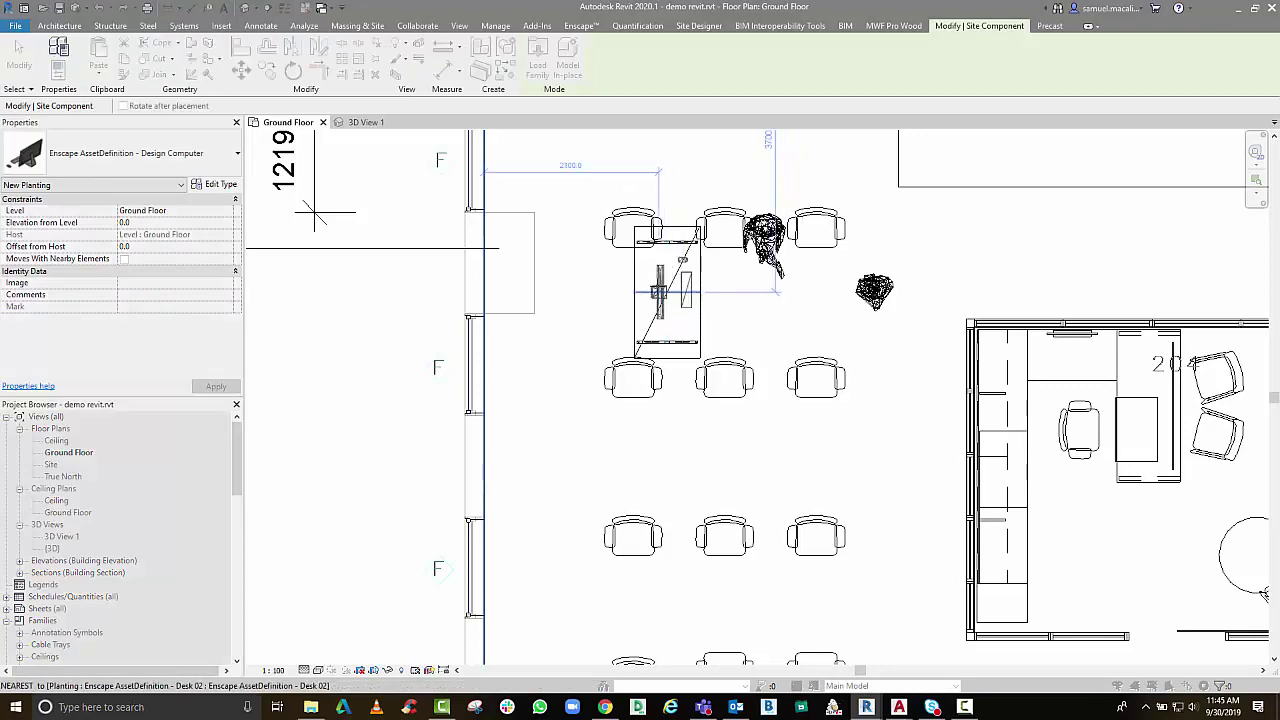
key("Escape")
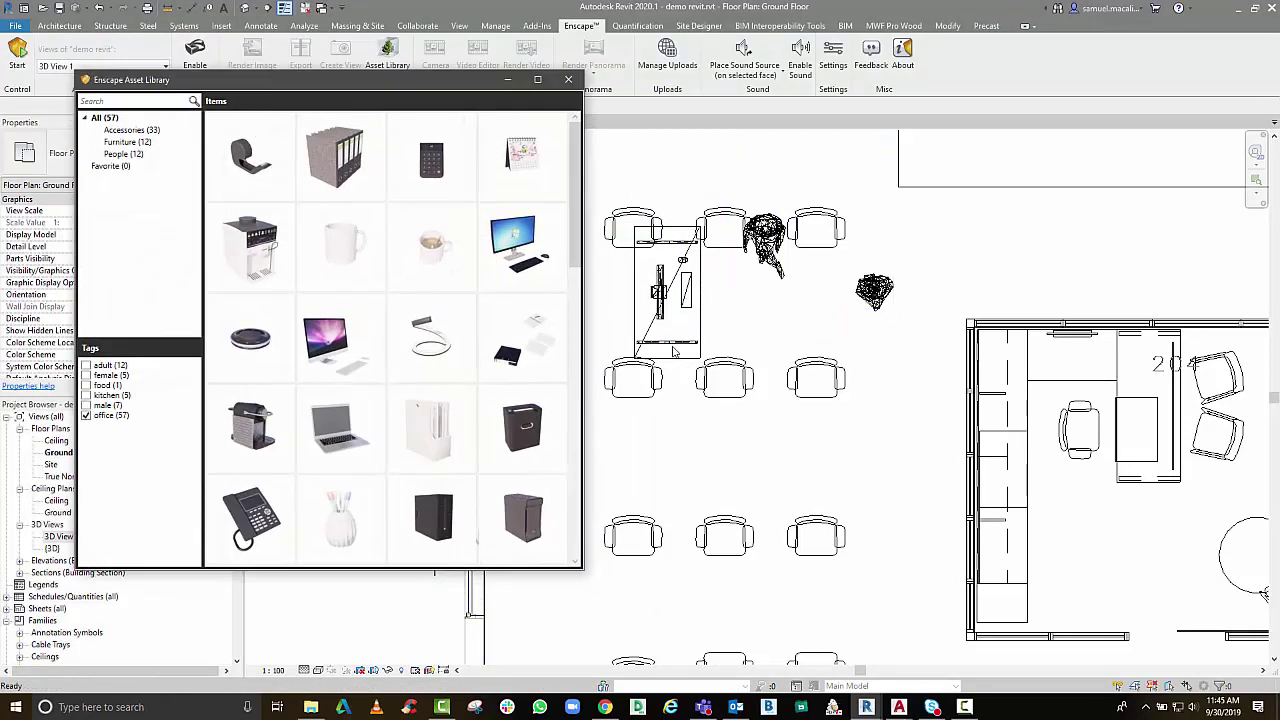
left_click(568, 79)
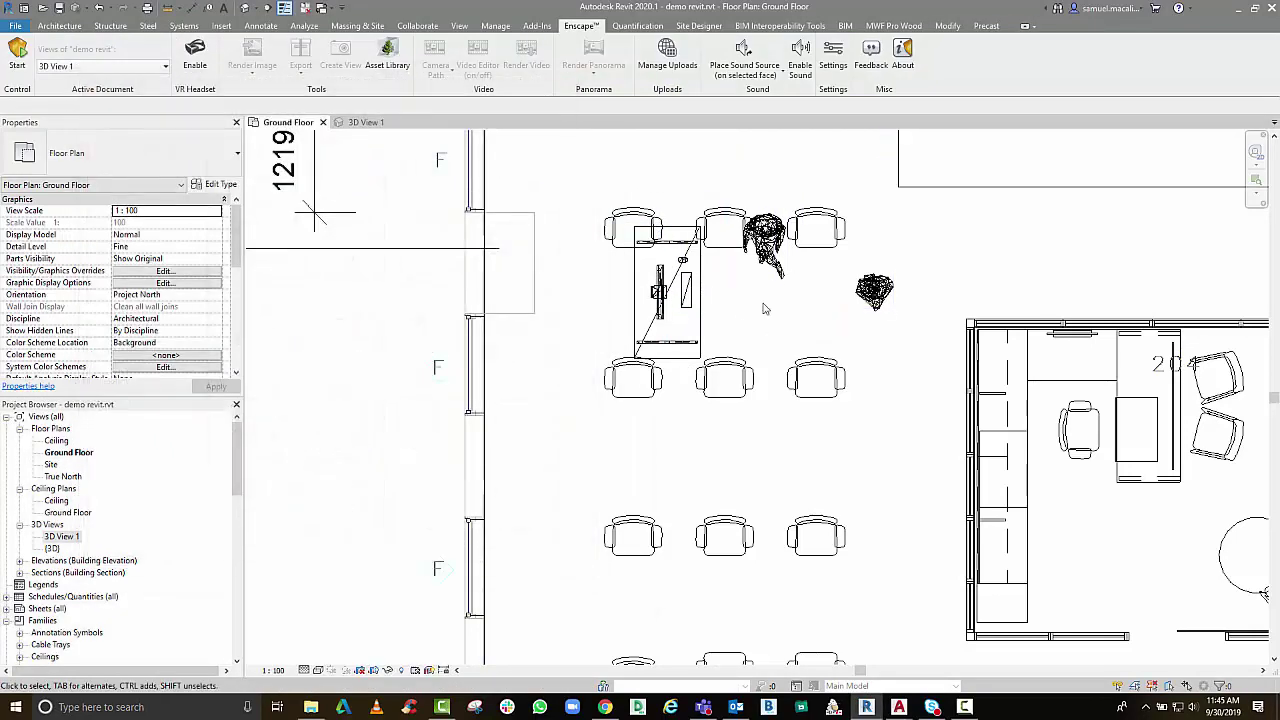
Reposition Desk 02, move Esmee Sitting onto the desk and shift the Cameron Receptionist figure
left_click(668, 343)
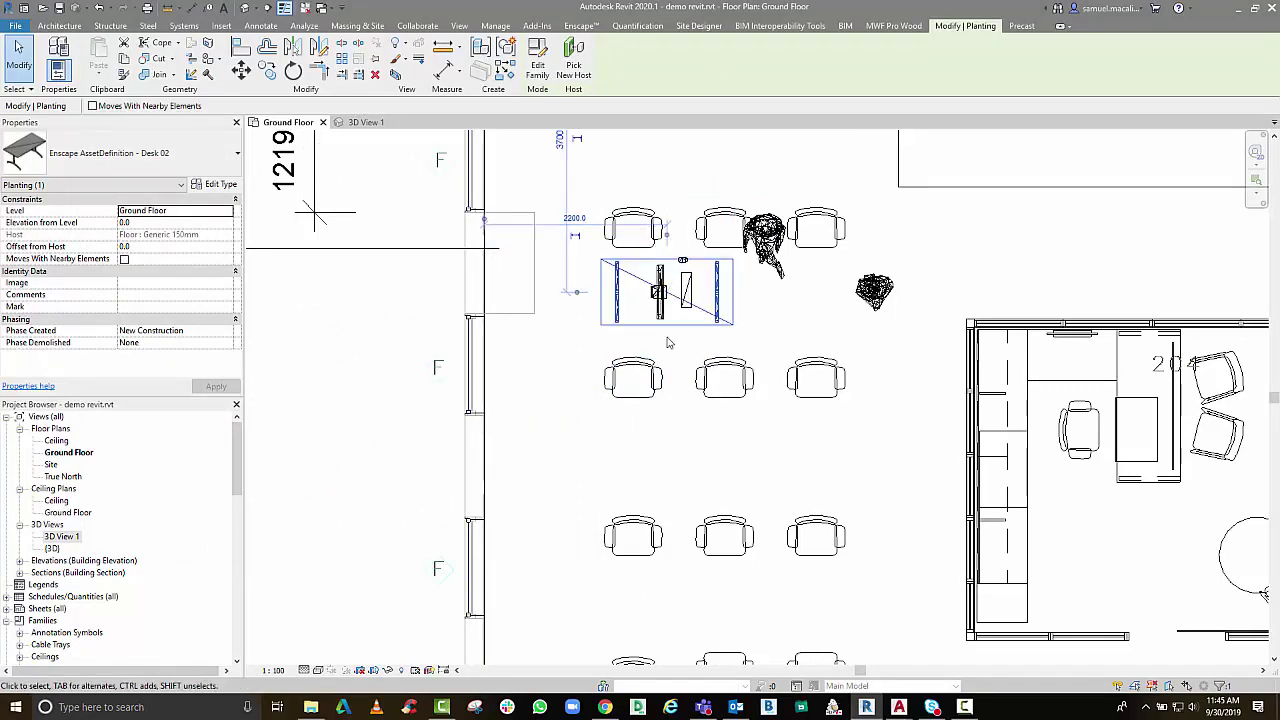
left_click(670, 332)
left_click(690, 327)
middle_click_drag(676, 308, 680, 360)
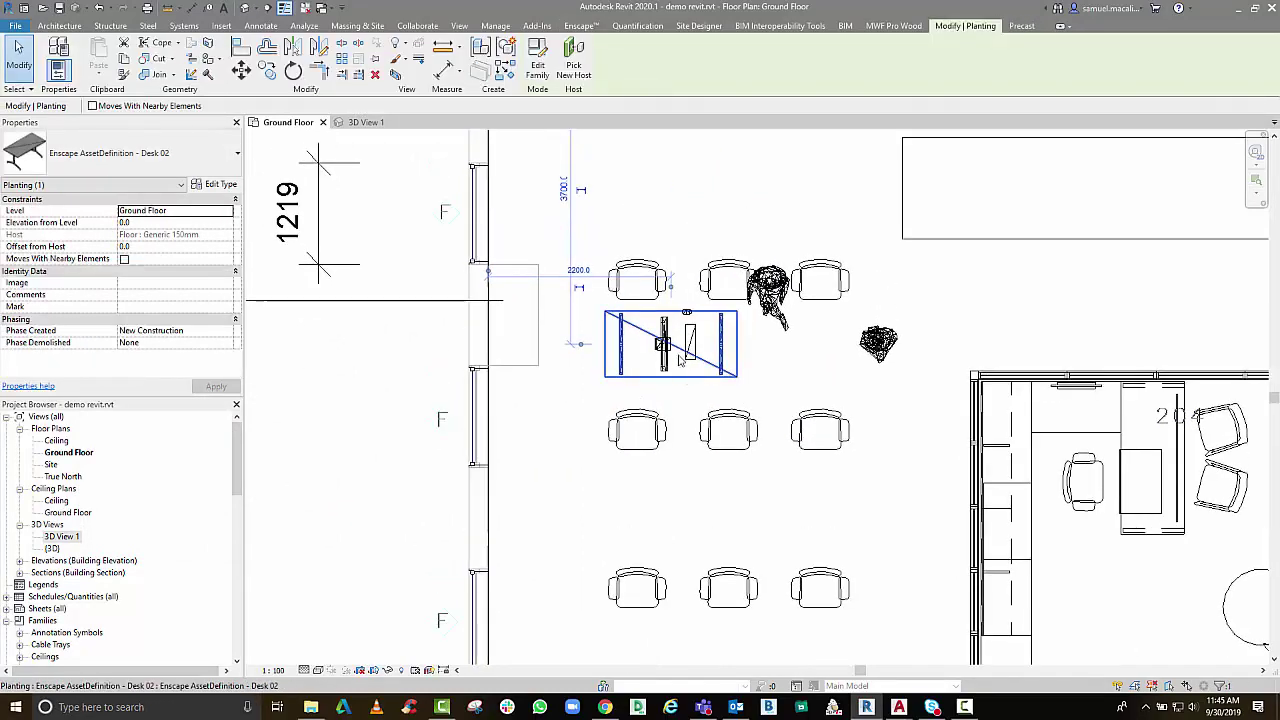
scroll(680, 360, "up", 2)
left_click_drag(680, 350, 626, 330)
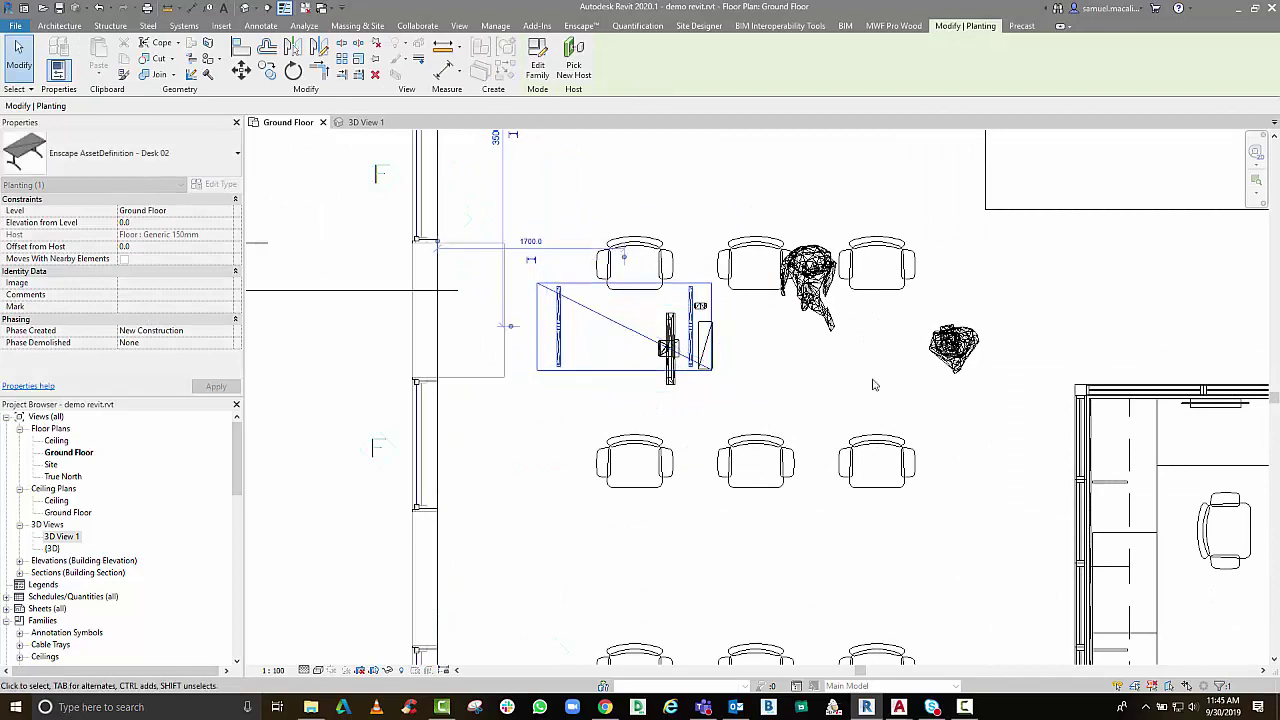
left_click(808, 280)
left_click_drag(808, 280, 634, 286)
left_click(956, 346)
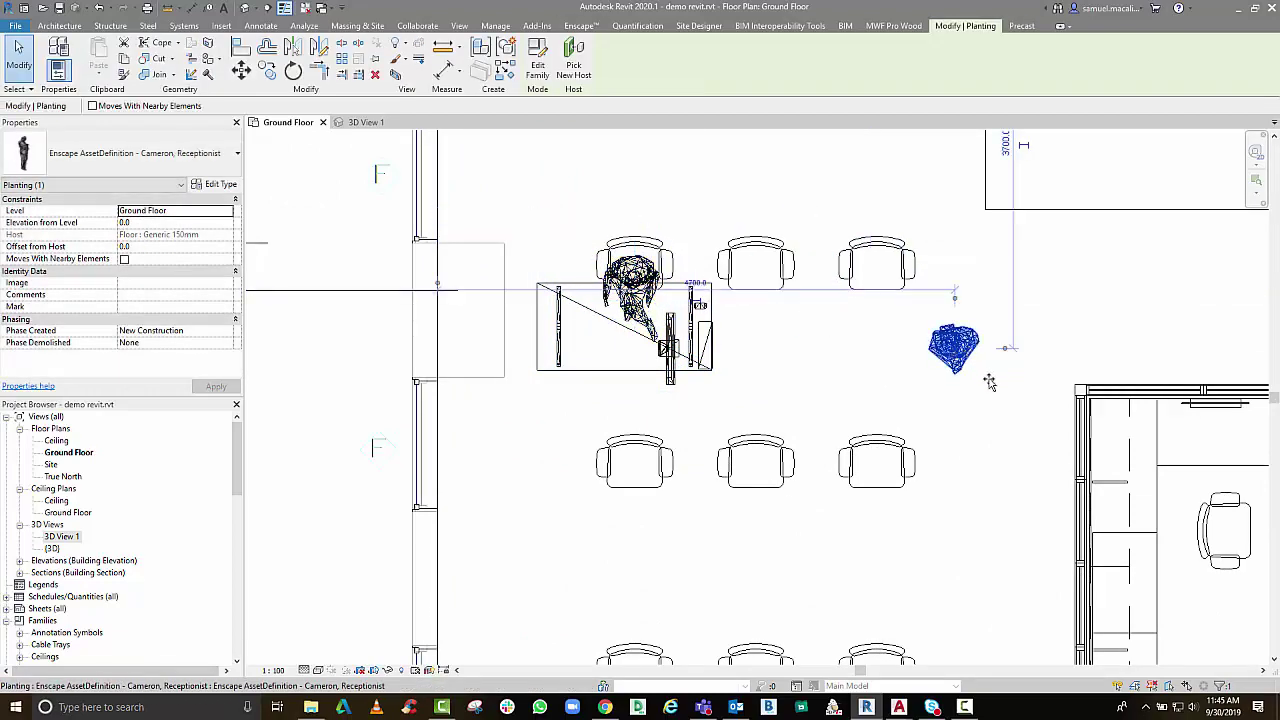
left_click_drag(988, 381, 1022, 405)
left_click(728, 351)
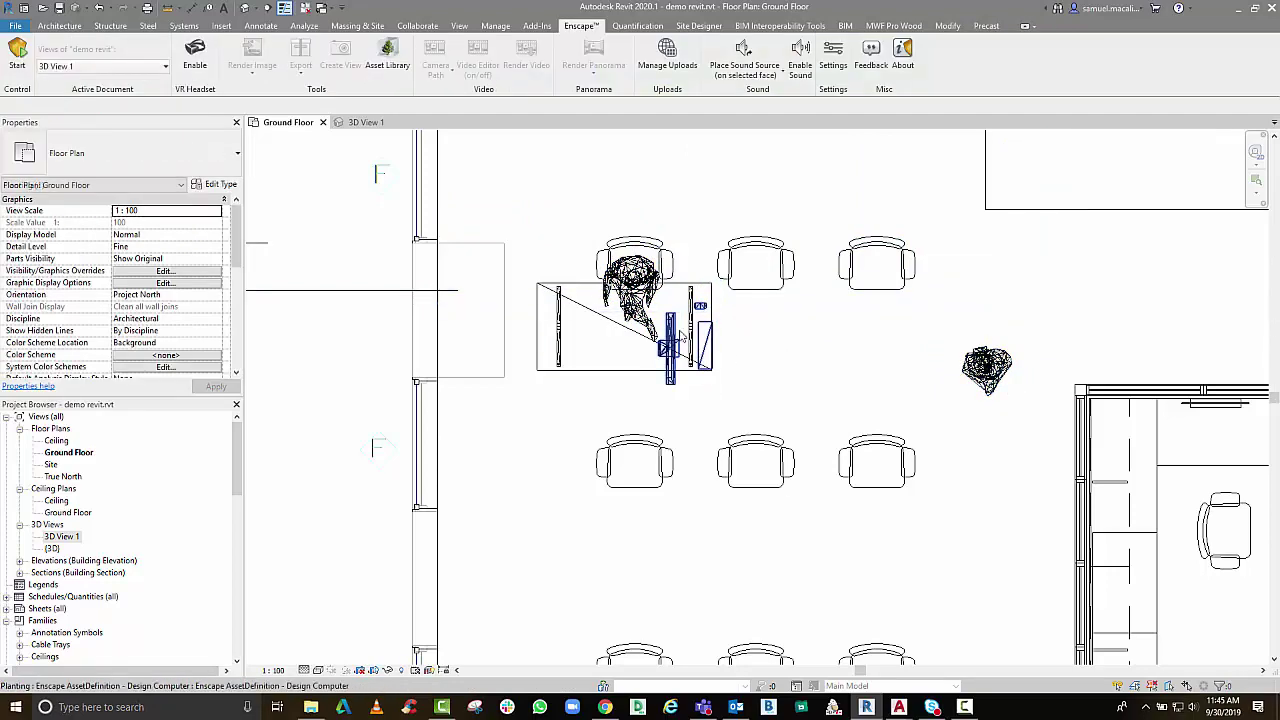
Rotate the Design Computer to horizontal and move it onto the desk
scroll(680, 338, "up", 2)
left_click(670, 345)
key("space")
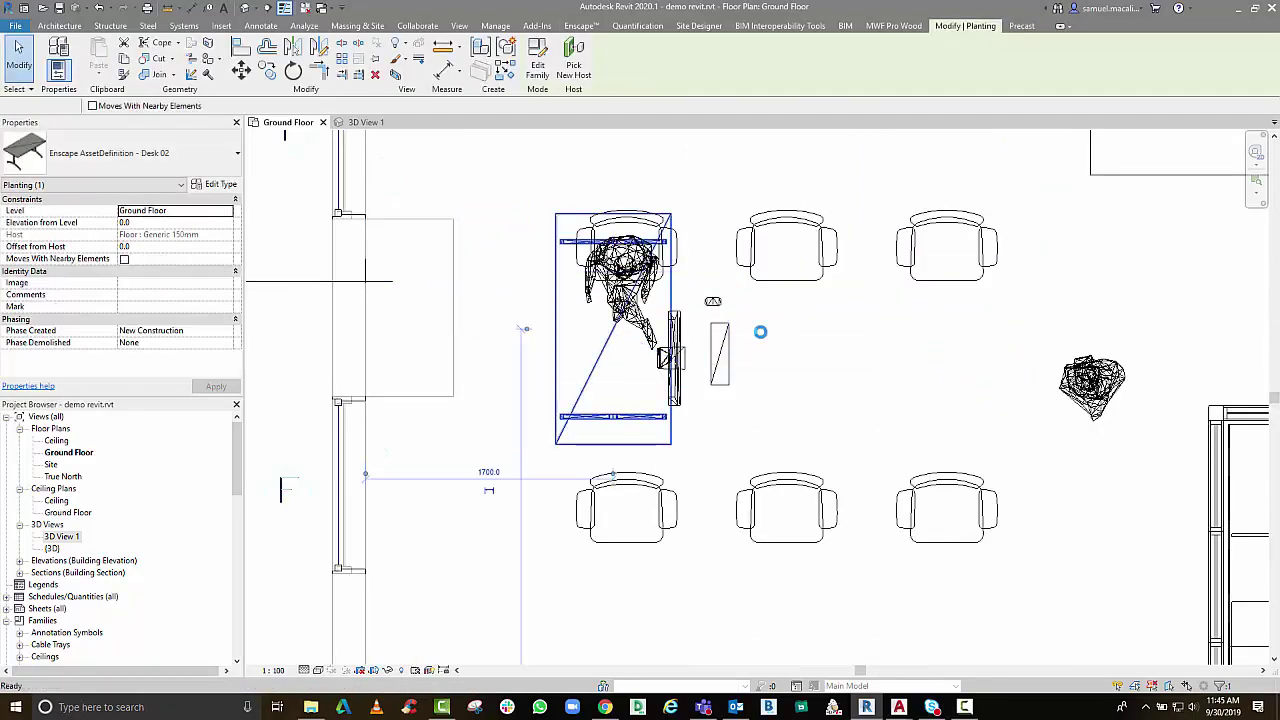
key("ctrl+z")
left_click(676, 357)
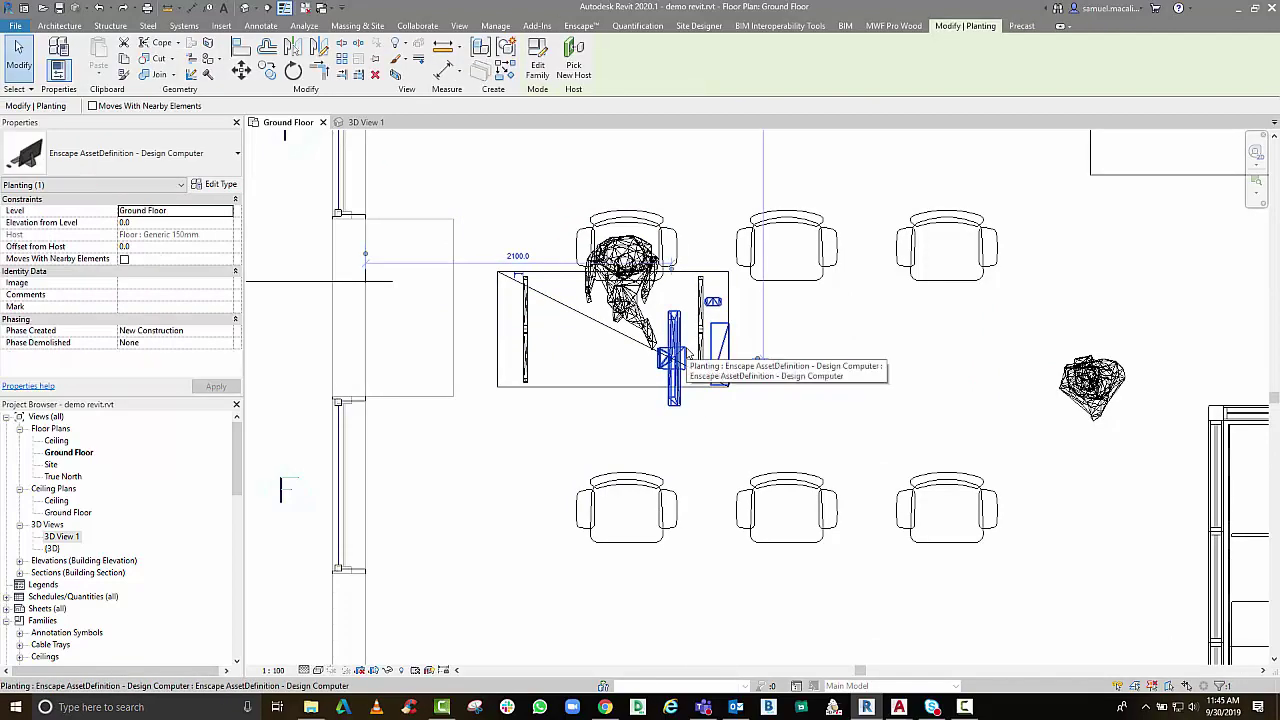
key("space")
left_click_drag(678, 356, 624, 352)
scroll(724, 368, "down", 3)
key("Escape")
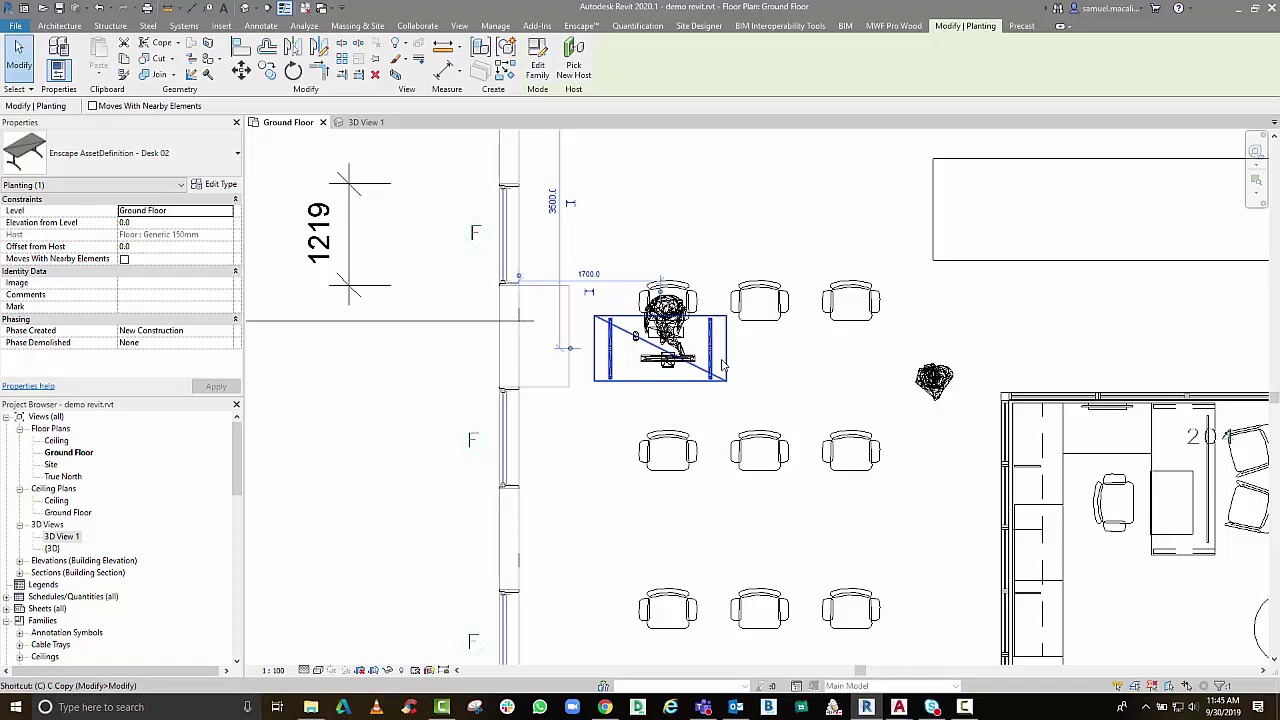
Copy the desk beside the original, then mirror both with copy along their bottom edge
key("c")
key("o")
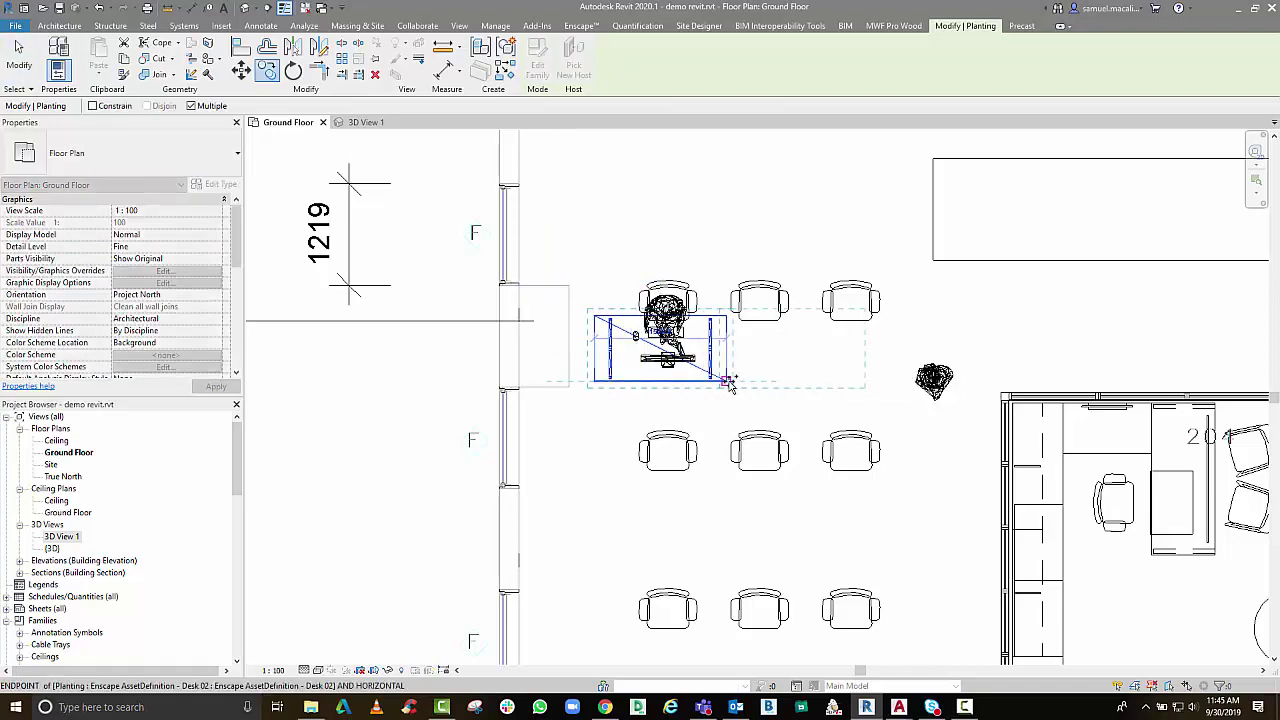
left_click(729, 381)
key("Escape")
key("Escape")
middle_click_drag(743, 392, 763, 418)
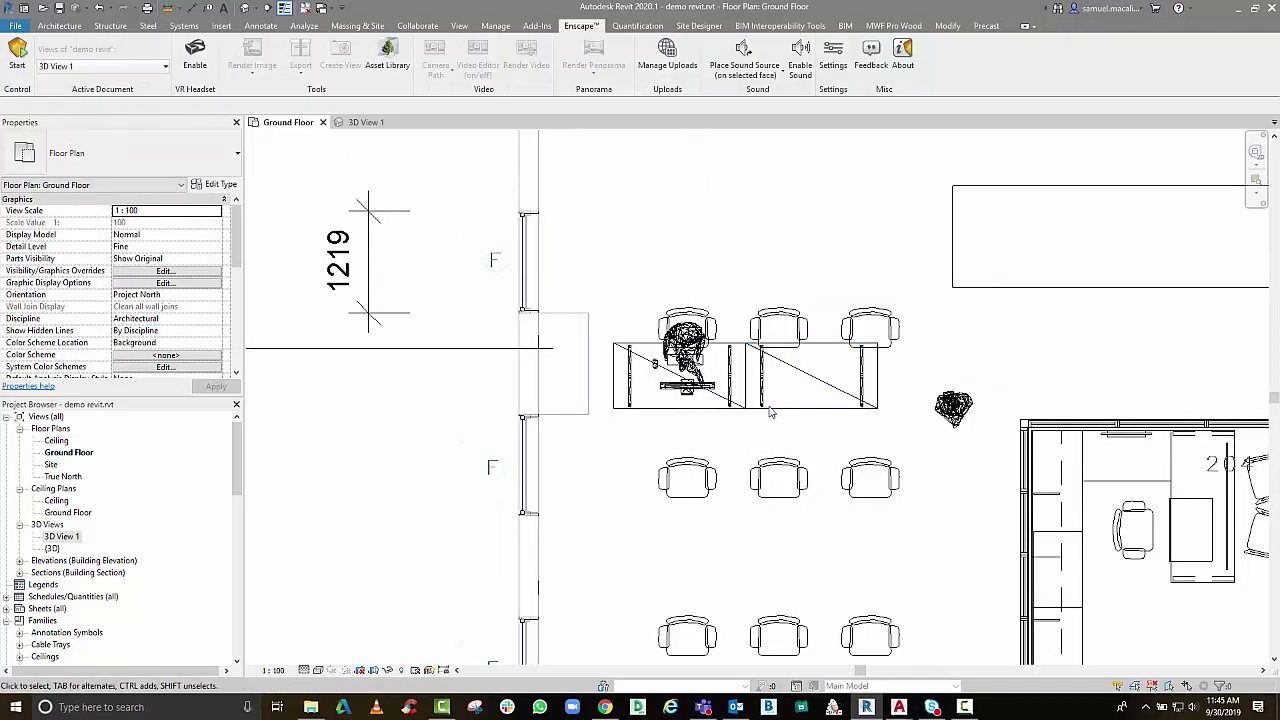
left_click_drag(770, 412, 690, 335)
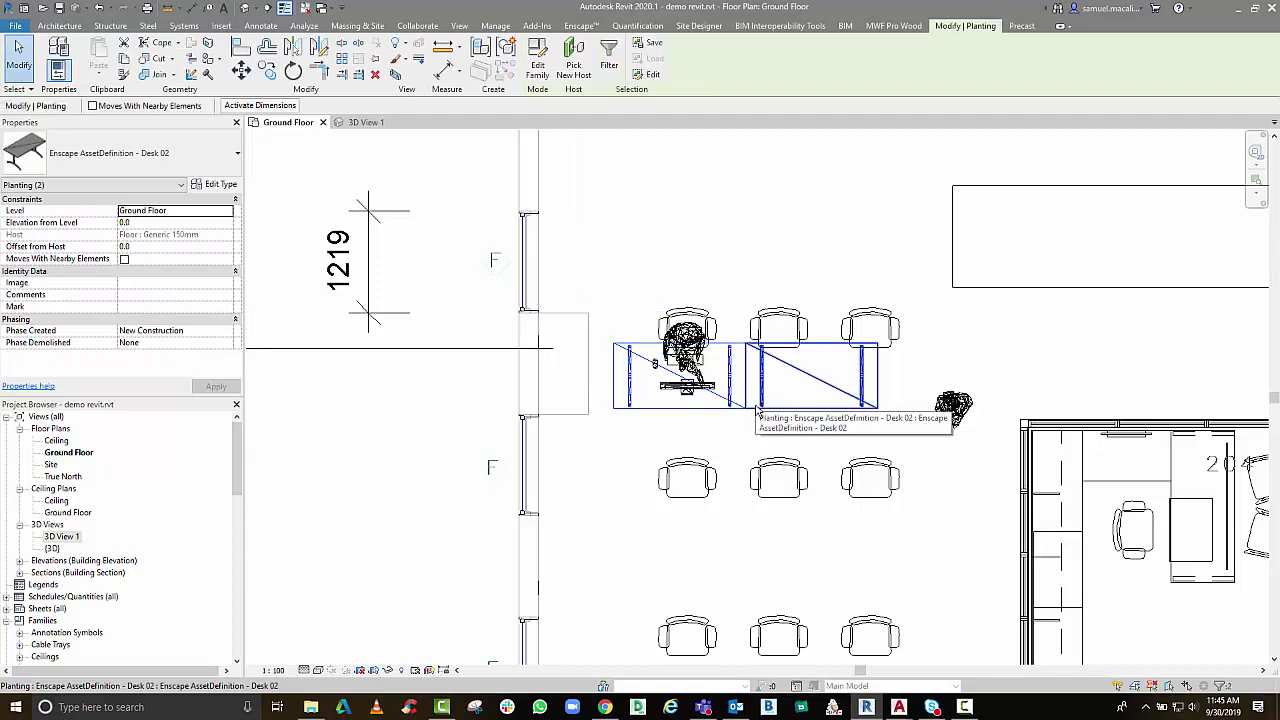
key("Escape")
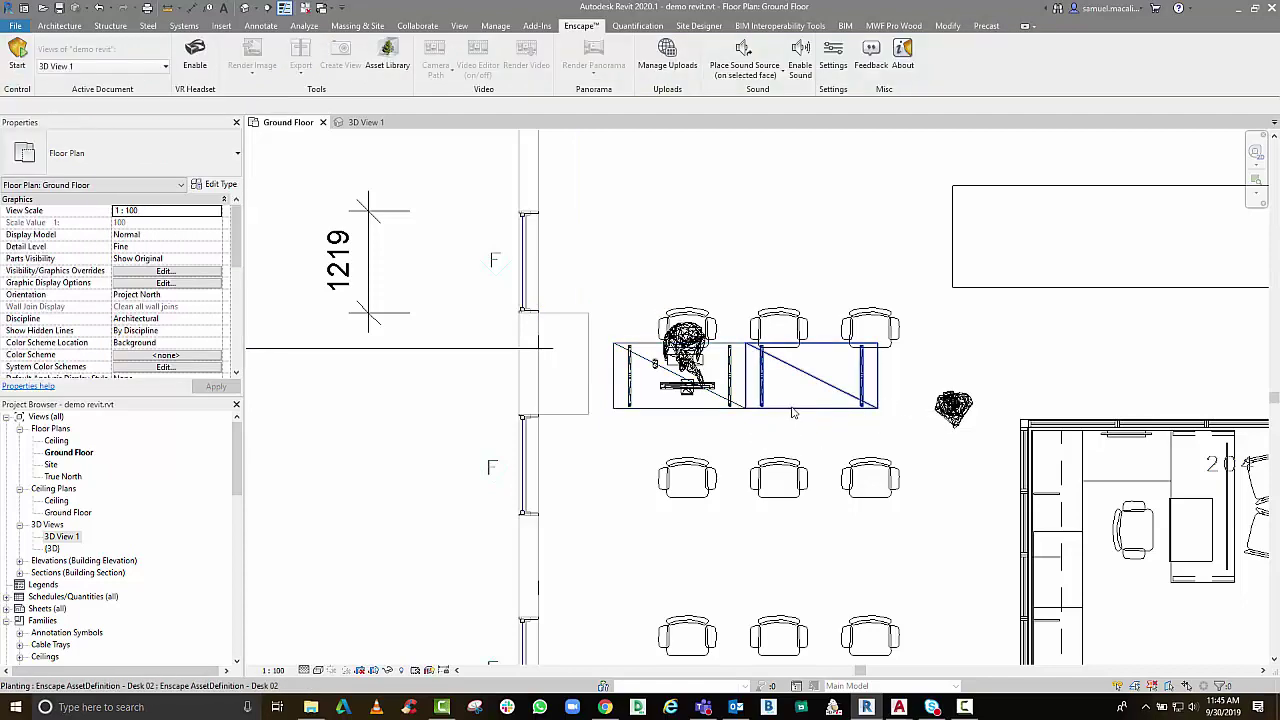
left_click_drag(793, 412, 695, 338)
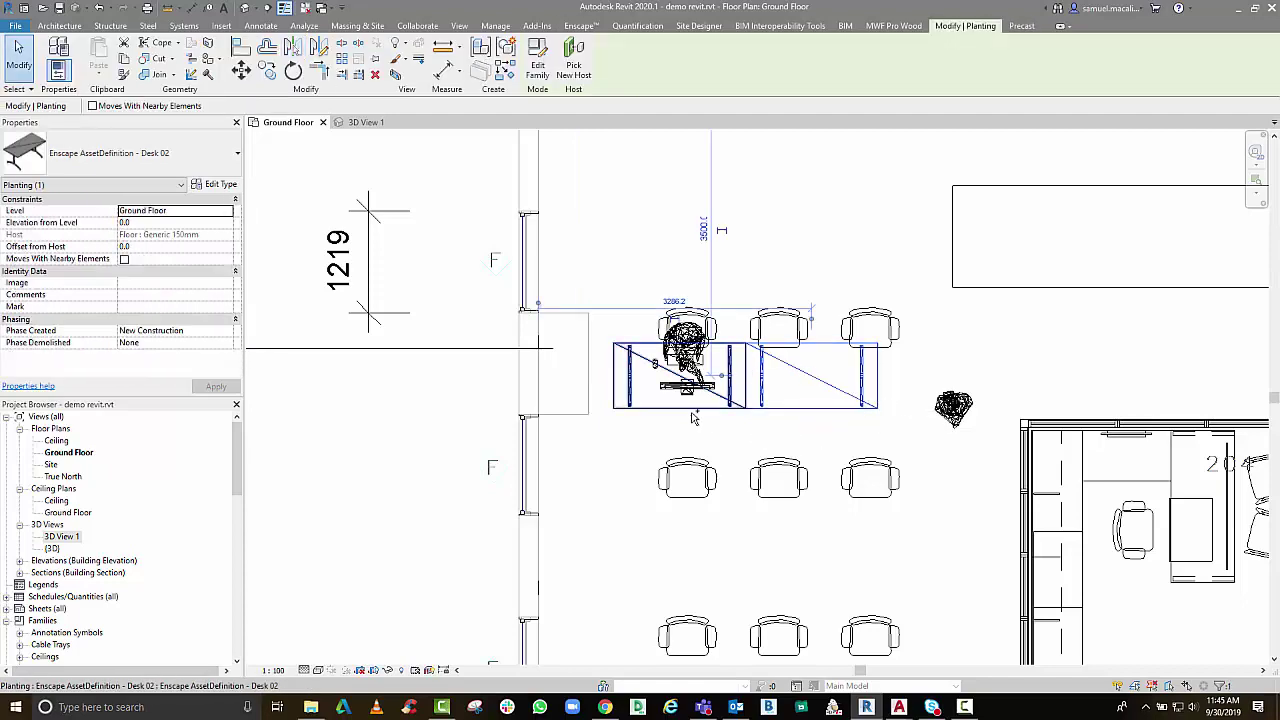
left_click(317, 48)
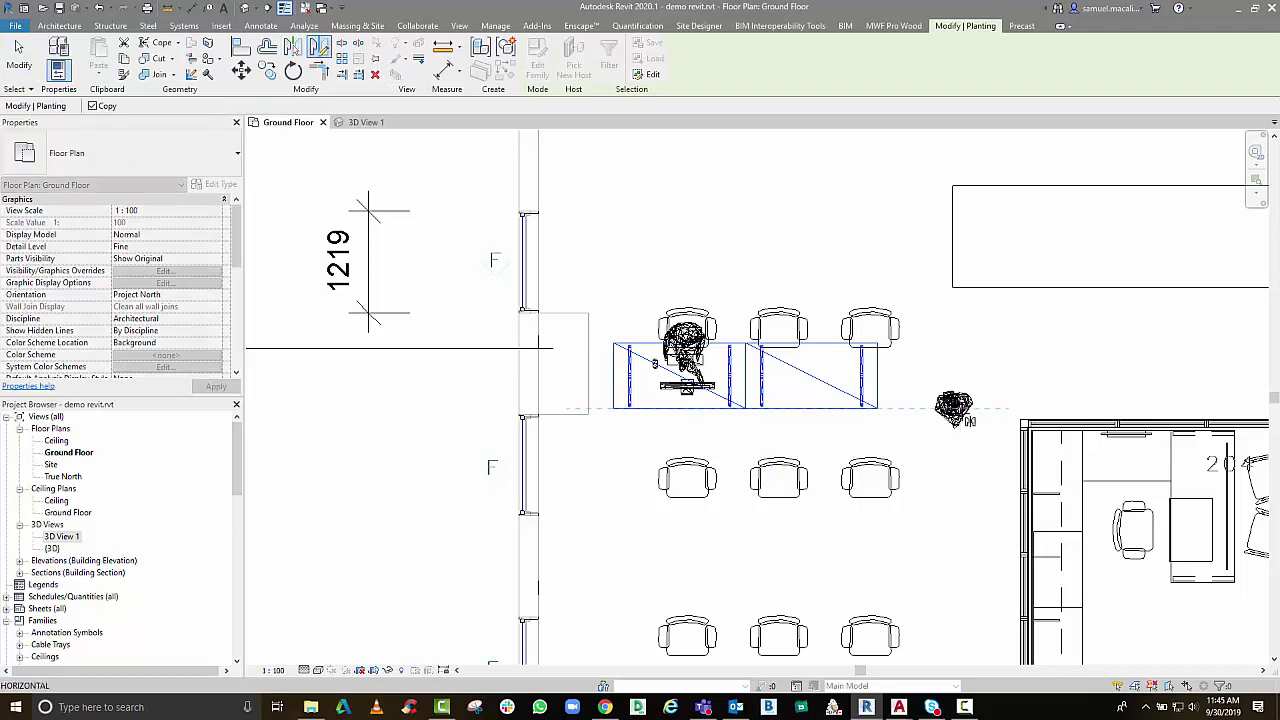
left_click(972, 410)
key("Escape")
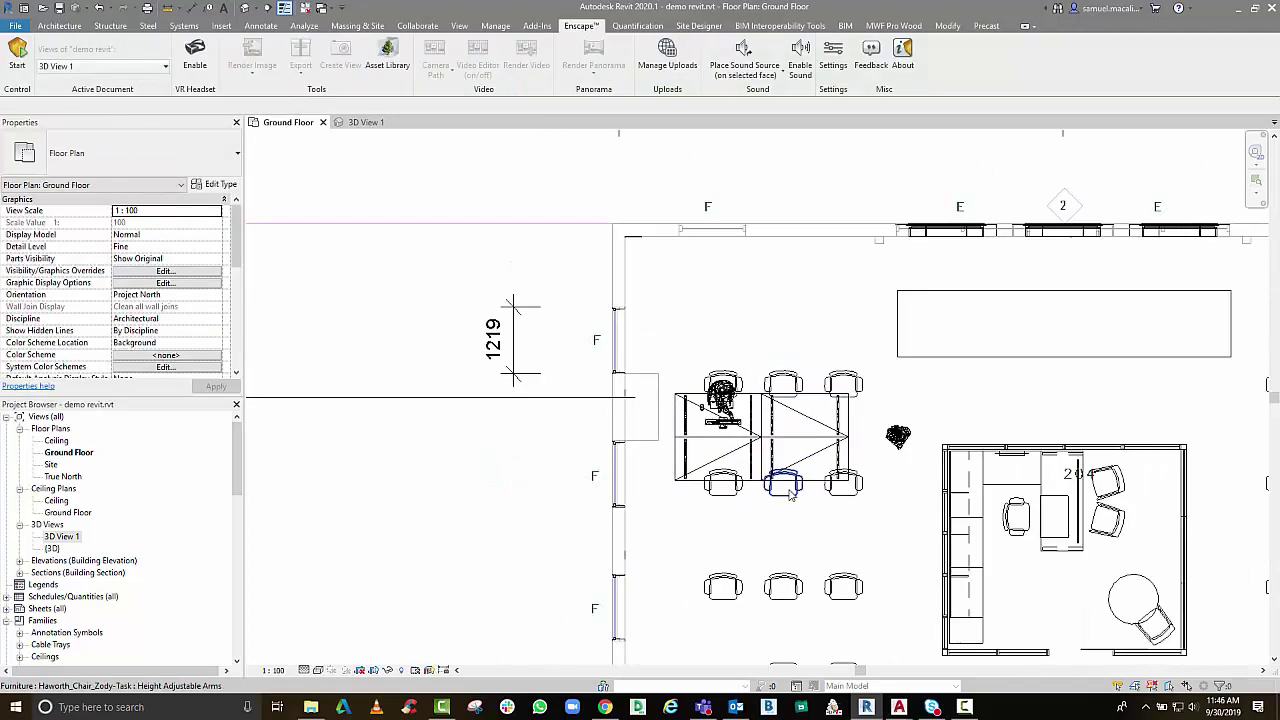
Delete the top-middle, bottom-middle and bottom-right chairs around the desk cluster
scroll(757, 450, "up", 1)
left_click_drag(956, 474, 605, 419)
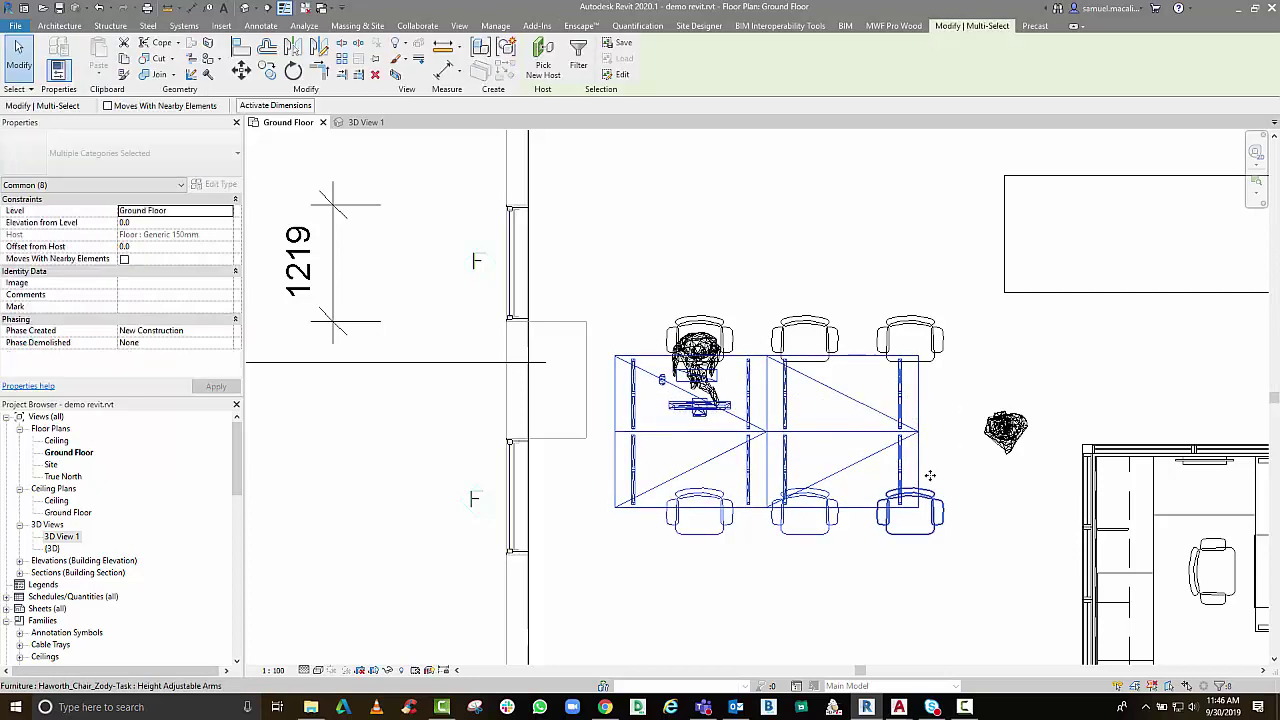
key("Right")
key("Right")
key("Right")
key("Right")
key("Right")
key("Right")
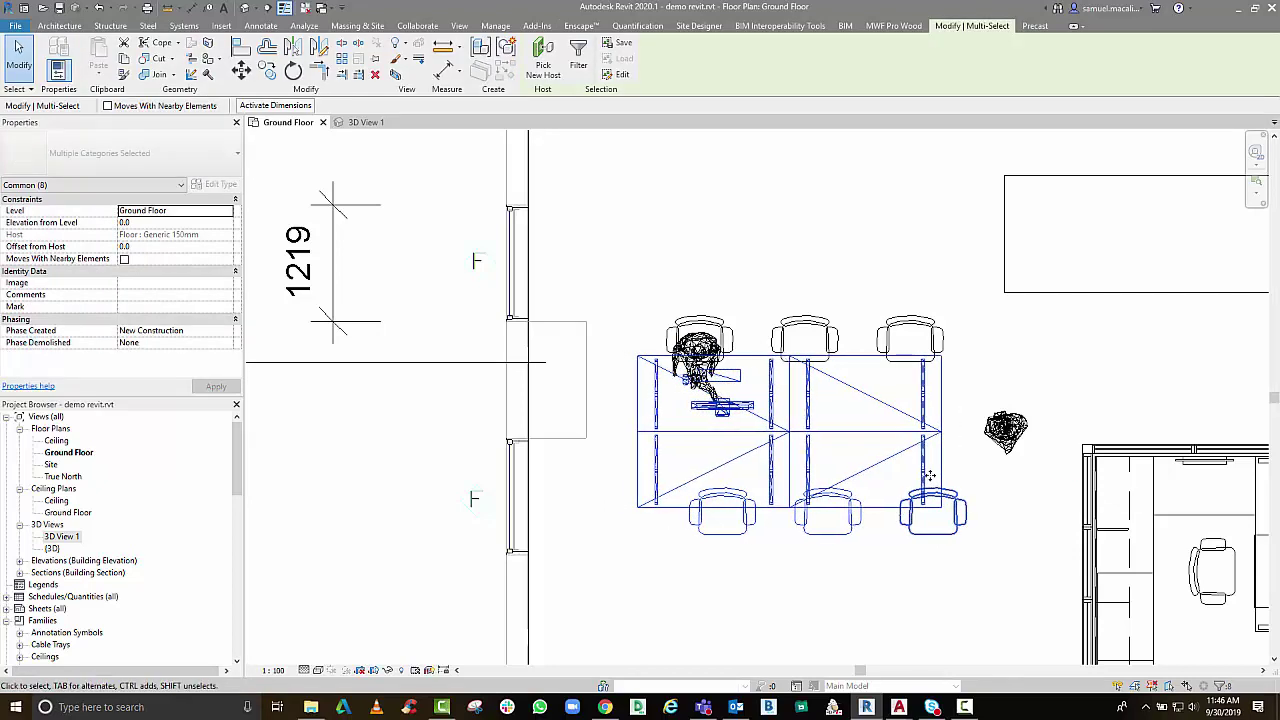
key("Left")
key("Left")
key("Left")
key("Left")
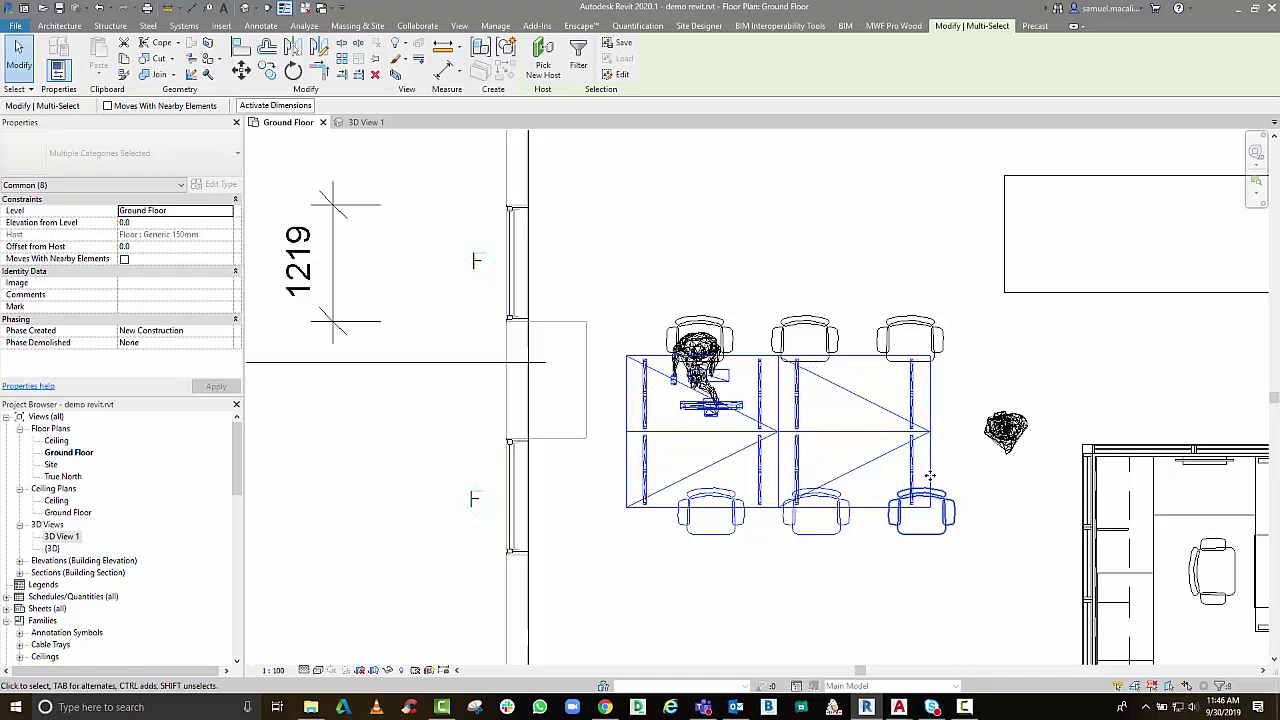
left_click(883, 217)
left_click(805, 338)
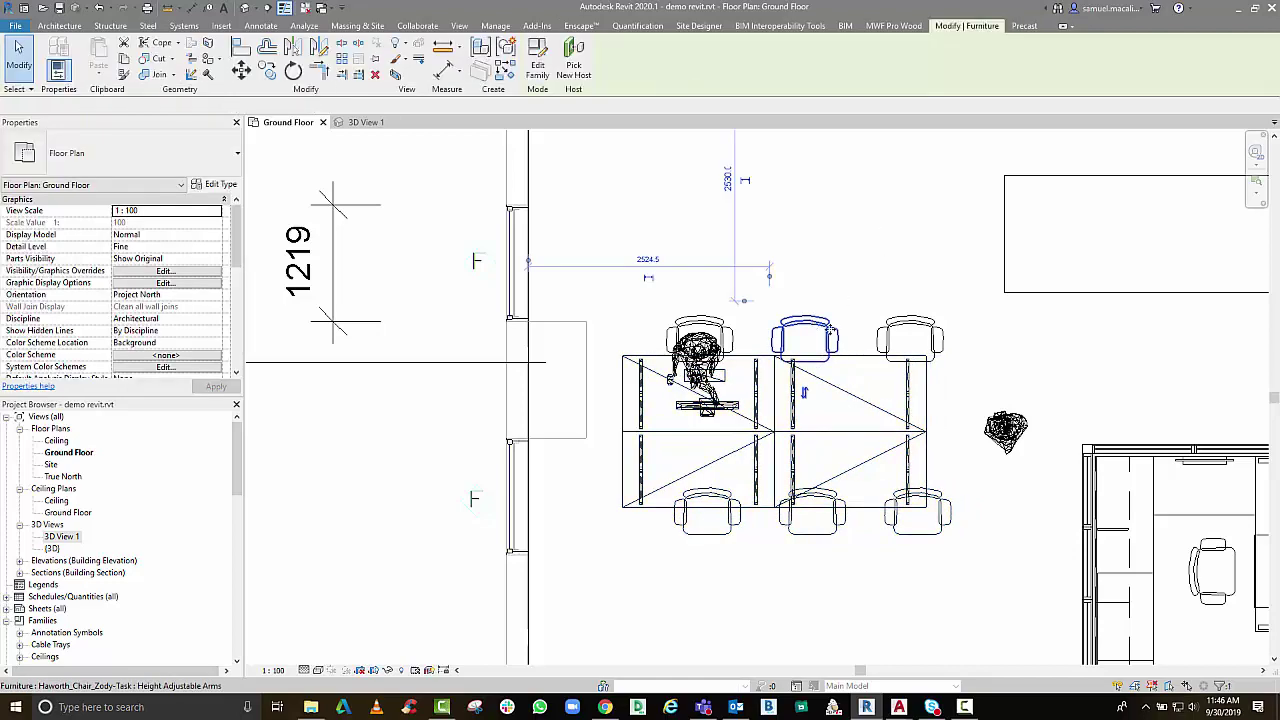
key("Delete")
left_click(838, 532)
key("Delete")
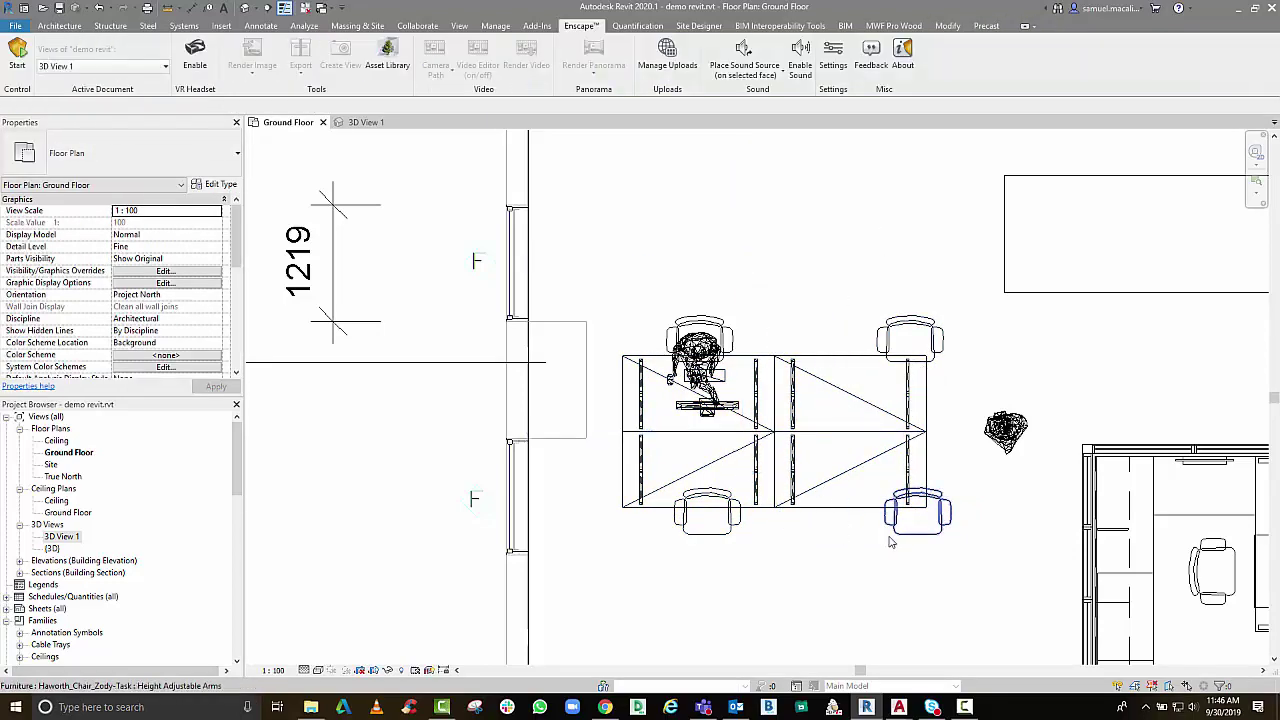
left_click(905, 528)
key("Delete")
Move the top-right chair left and the bottom-left chair down, then shift the Section 1 line
left_click(886, 342)
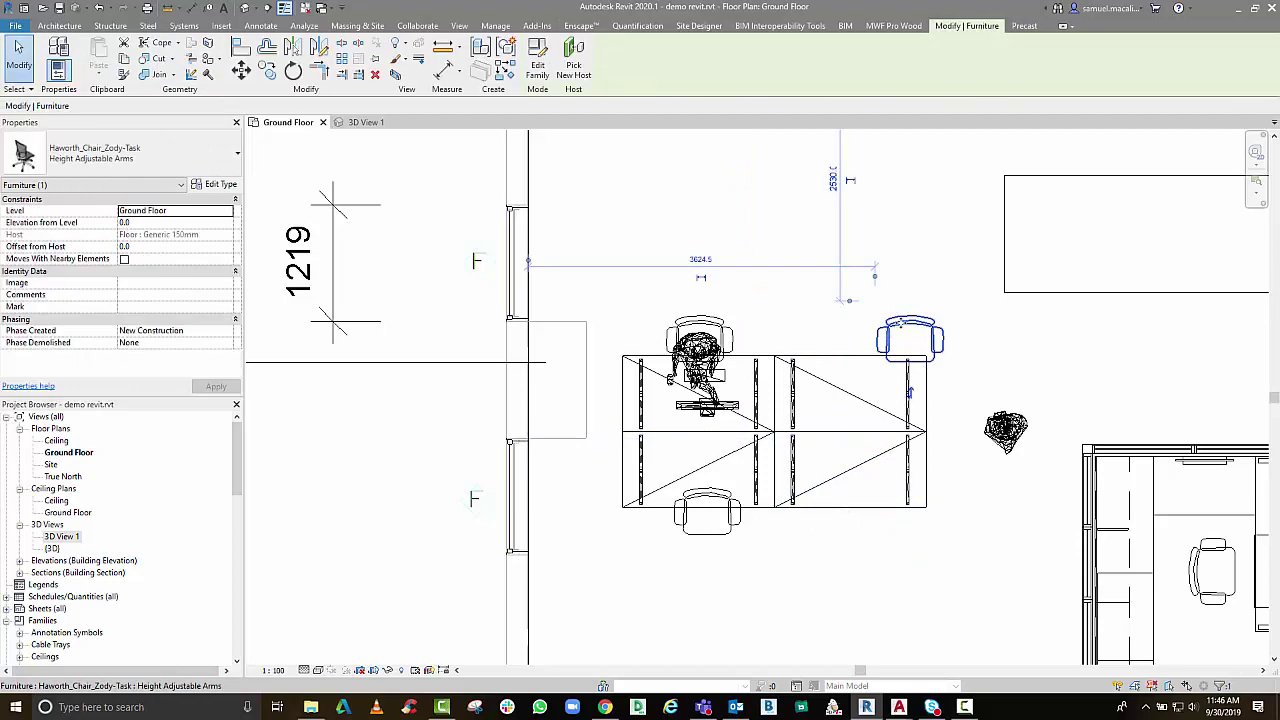
left_click_drag(886, 342, 836, 342)
left_click(690, 538)
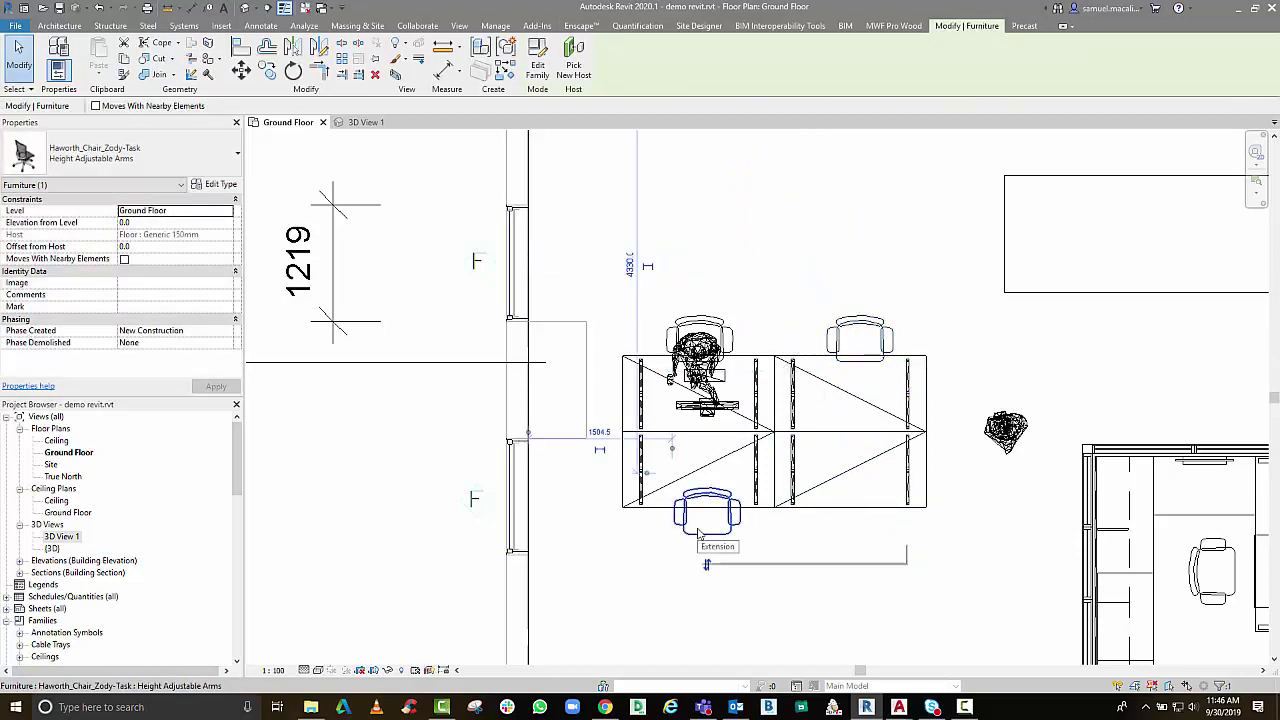
left_click_drag(700, 535, 694, 560)
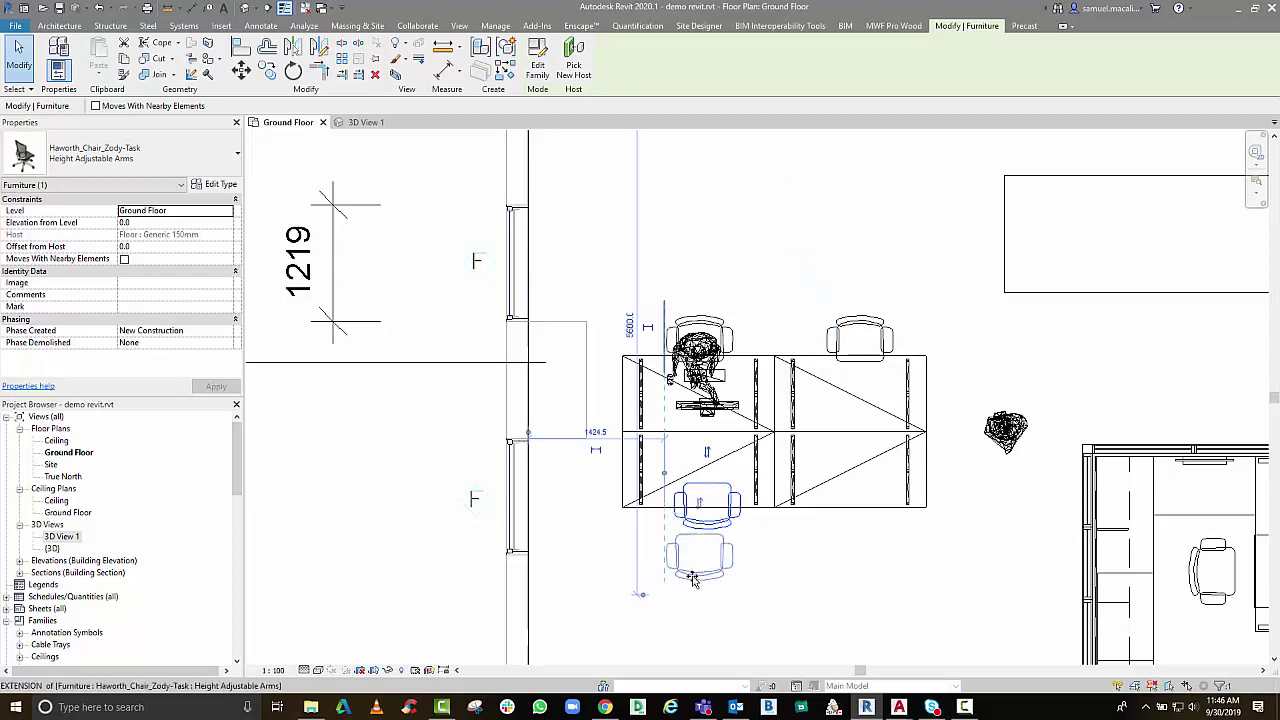
key("Escape")
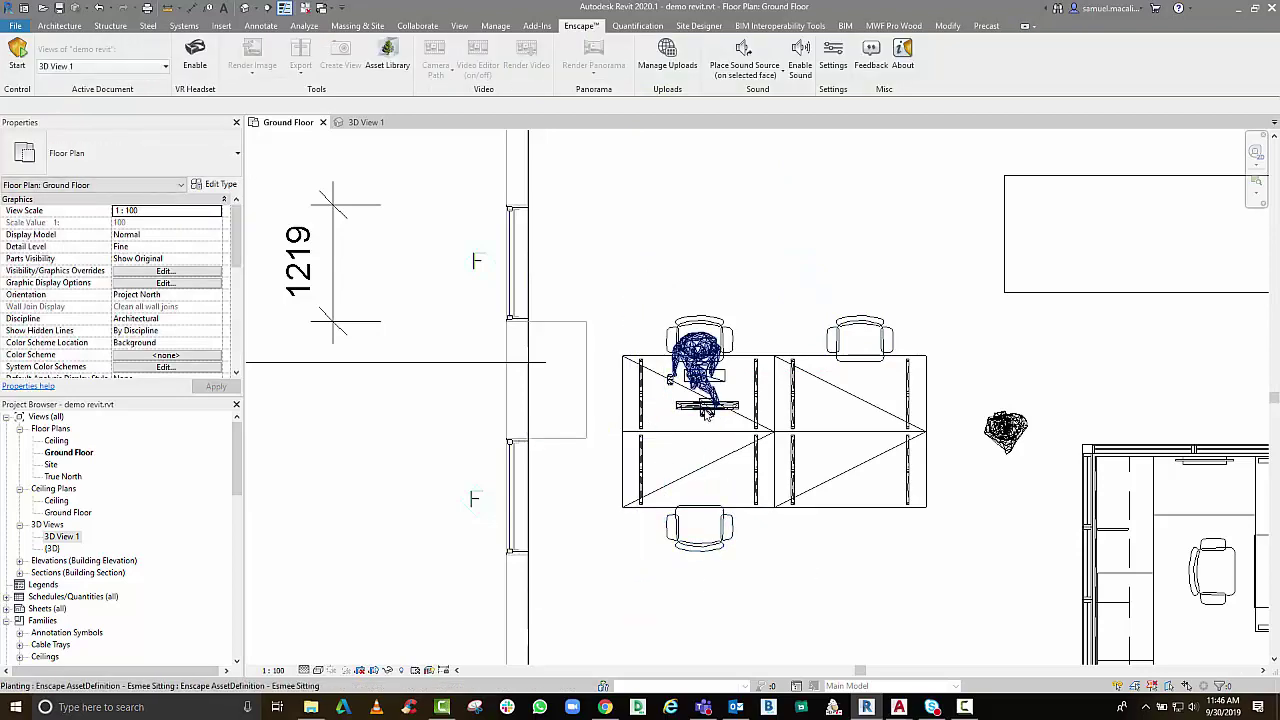
left_click(722, 418)
scroll(722, 418, "down", 5)
key("Escape")
left_click(595, 398)
left_click_drag(595, 398, 581, 413)
In Section 1, move the Design Computer up to 730.0 so it sits on the desktop
right_click(581, 413)
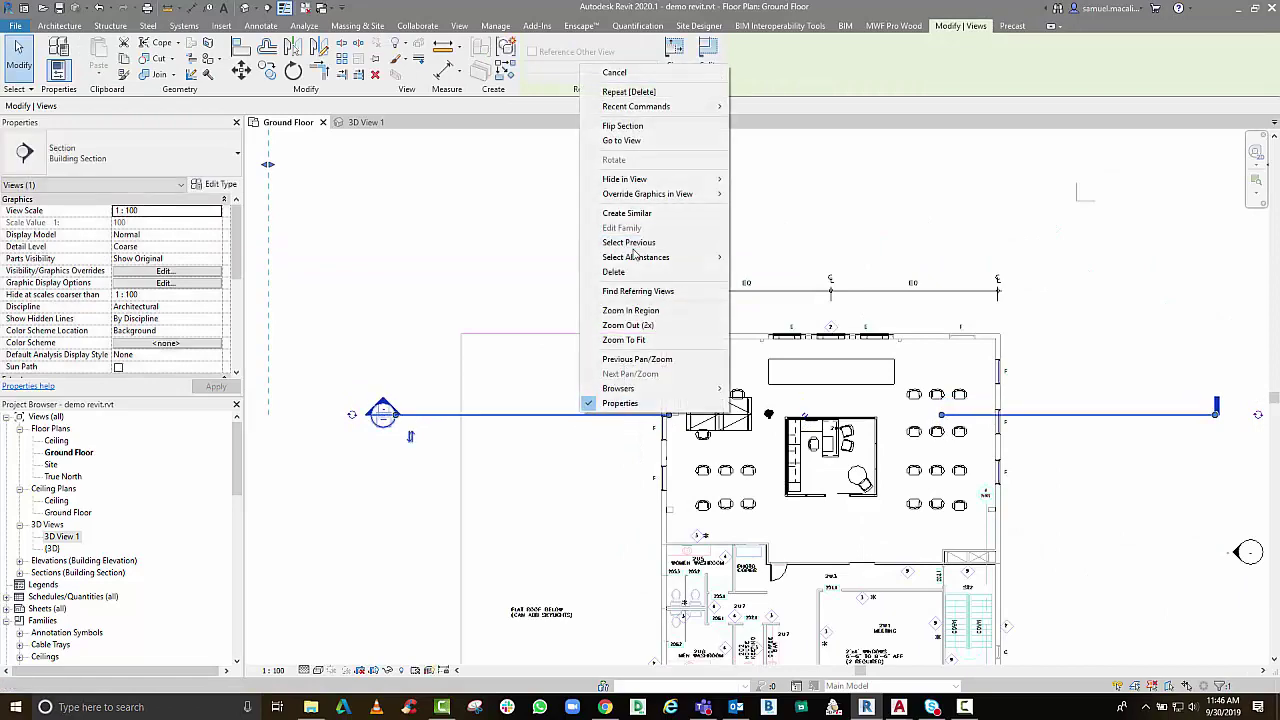
left_click(621, 140)
scroll(710, 424, "up", 3)
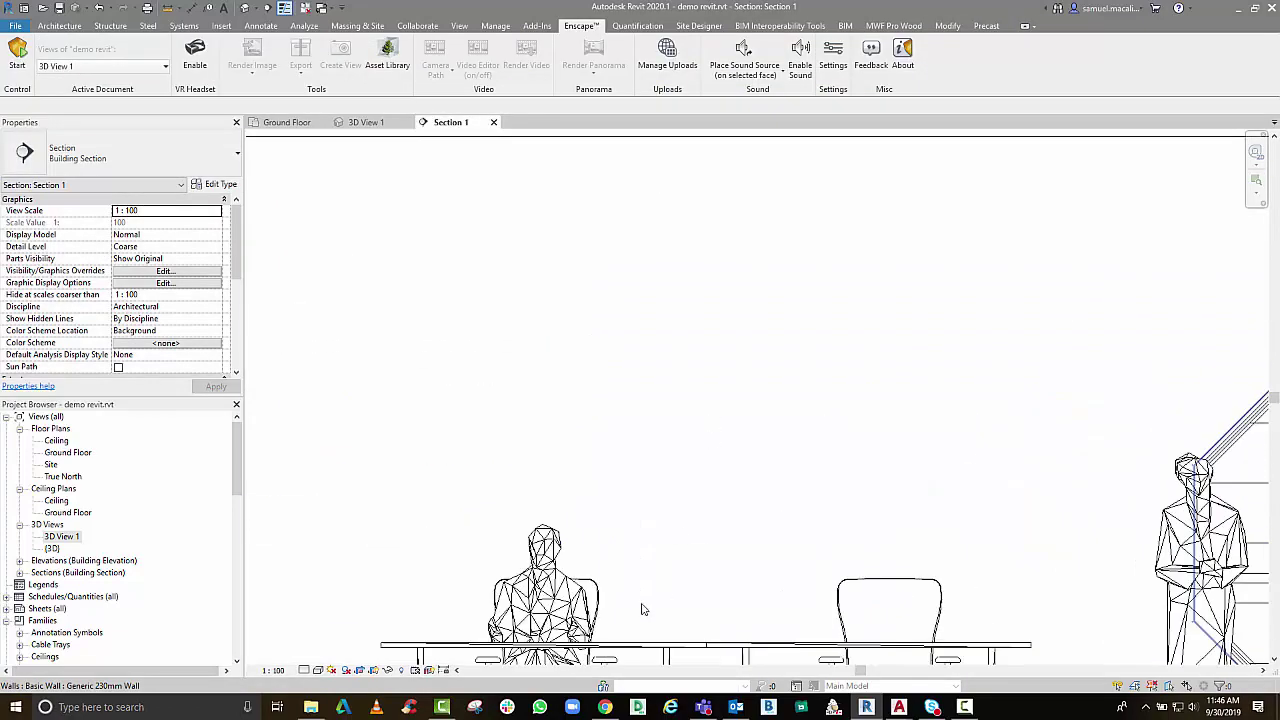
middle_click_drag(711, 529, 711, 343)
left_click(676, 472)
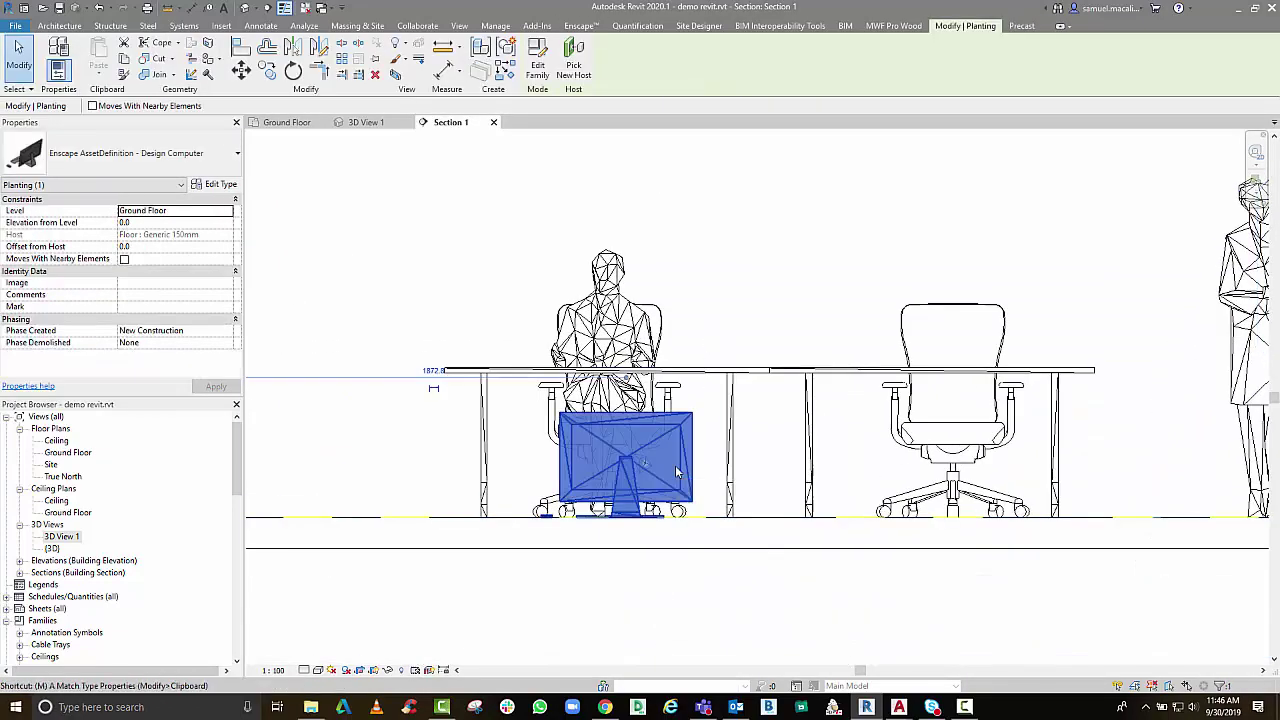
key("m")
key("v")
scroll(676, 472, "up", 2)
left_click(659, 532)
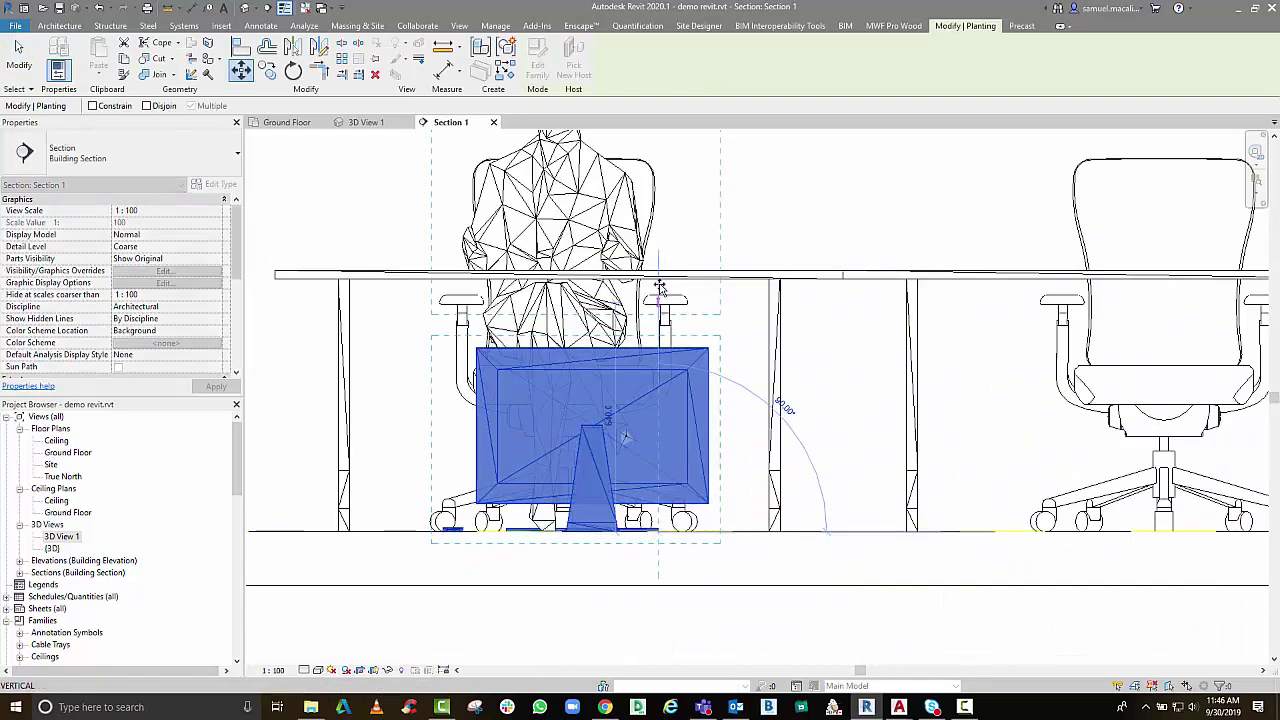
left_click(660, 278)
scroll(717, 431, "down", 5)
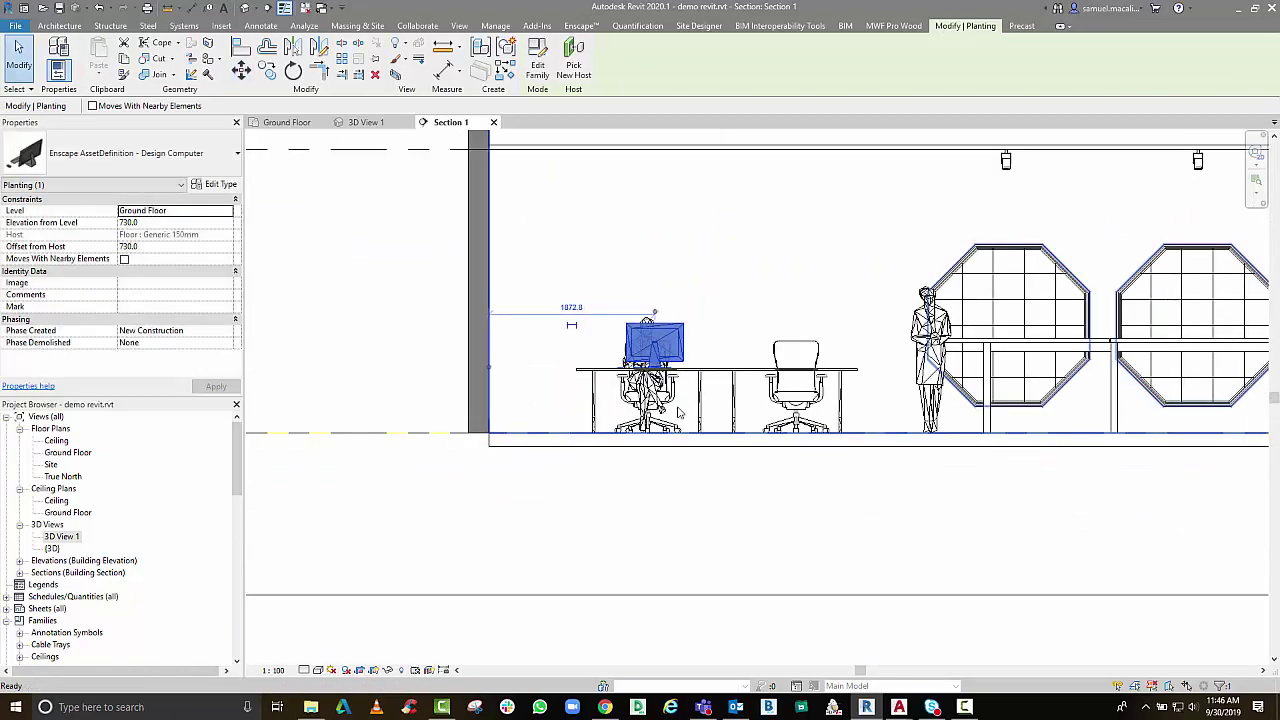
key("Escape")
Pan over to check the receptionist figure in the section
middle_click_drag(808, 450, 665, 475)
left_click(783, 410)
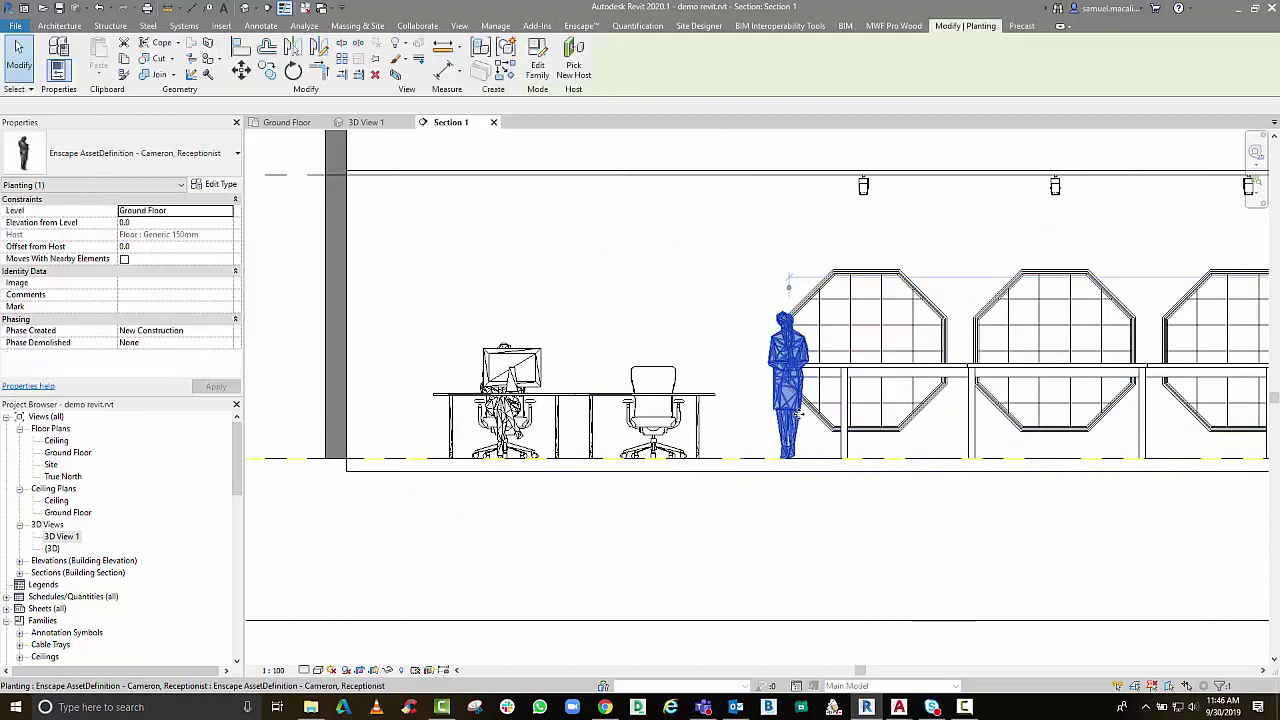
left_click(751, 514)
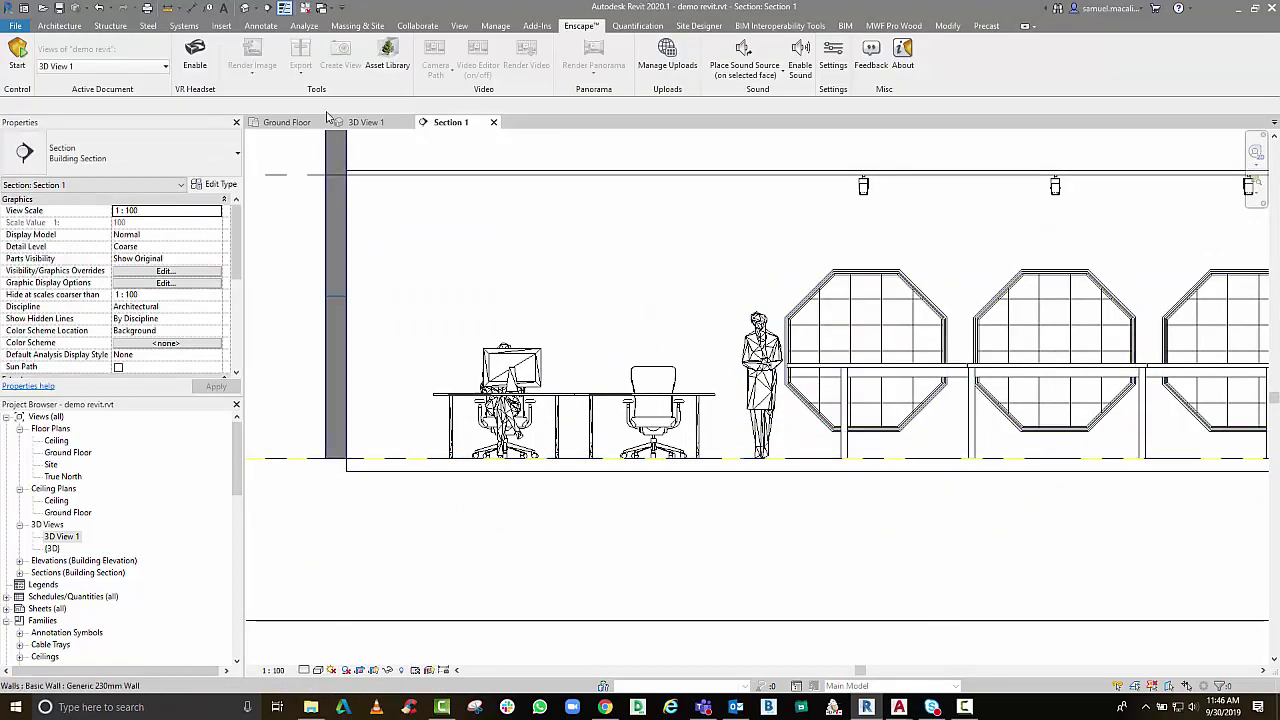
Back on the Ground Floor plan, group the desks and their assets as model group 'desk'
left_click(287, 122)
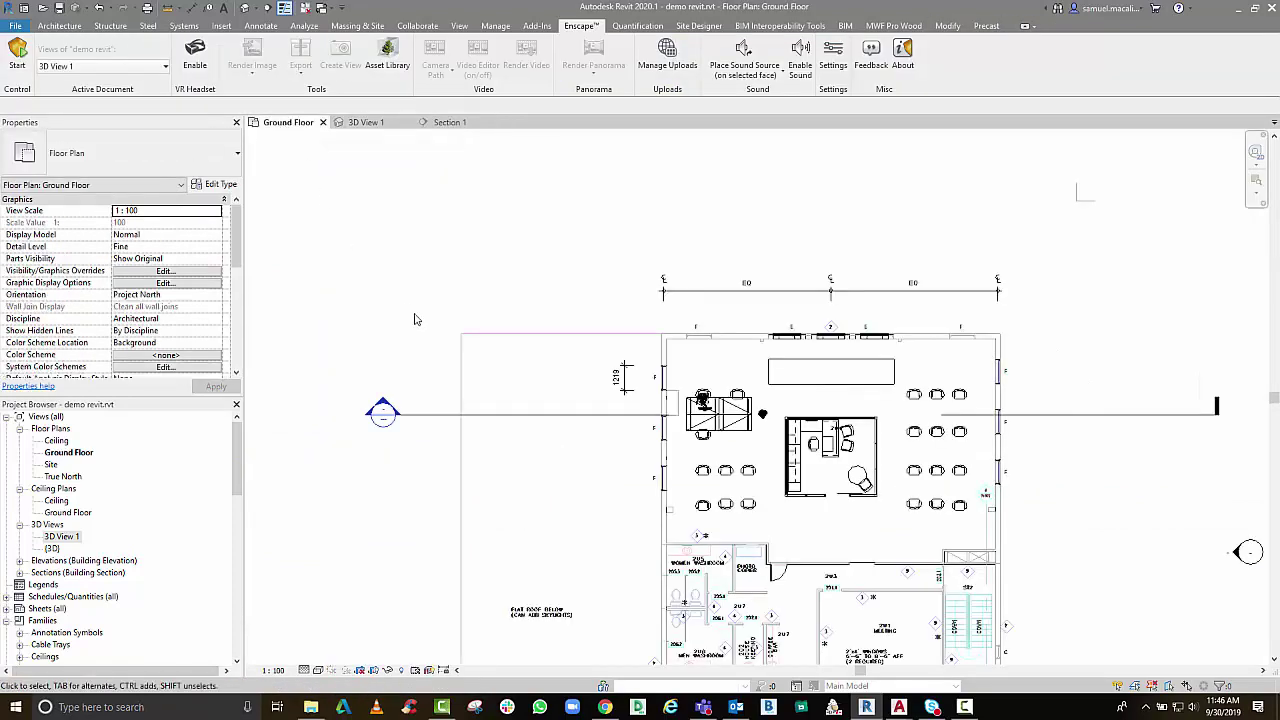
scroll(838, 442, "up", 6)
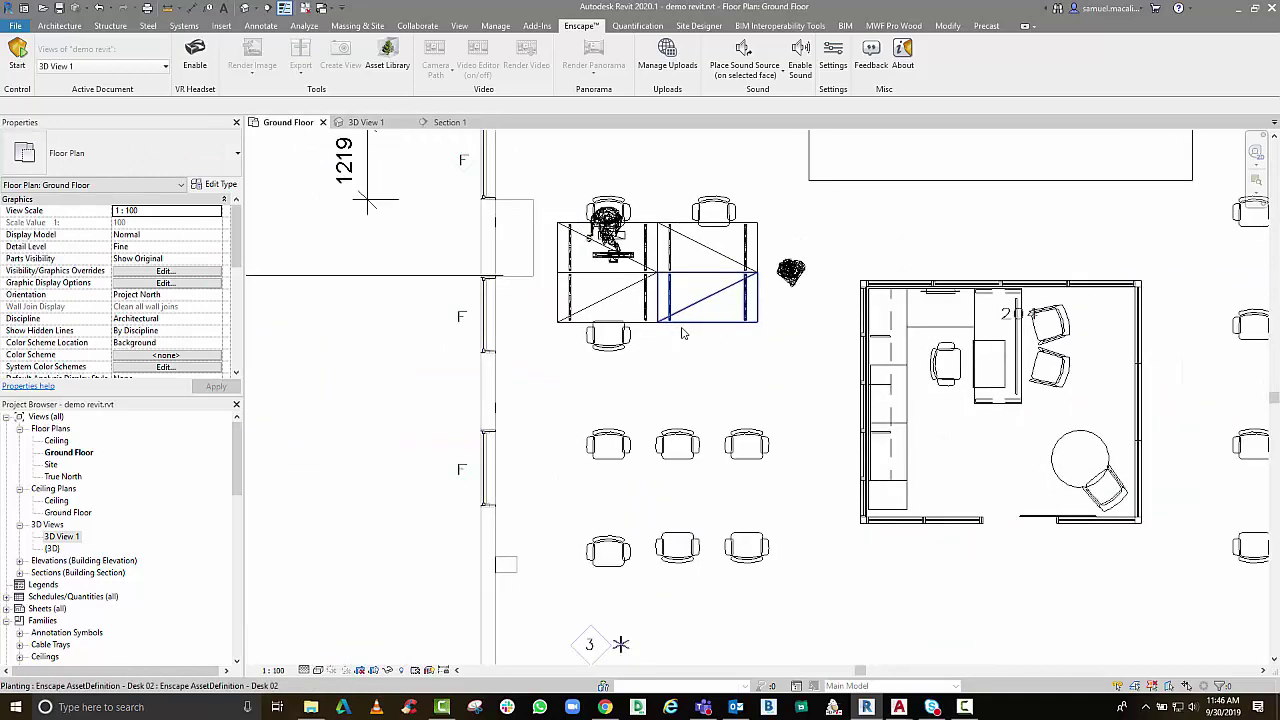
scroll(674, 400, "down", 5)
scroll(517, 390, "up", 5)
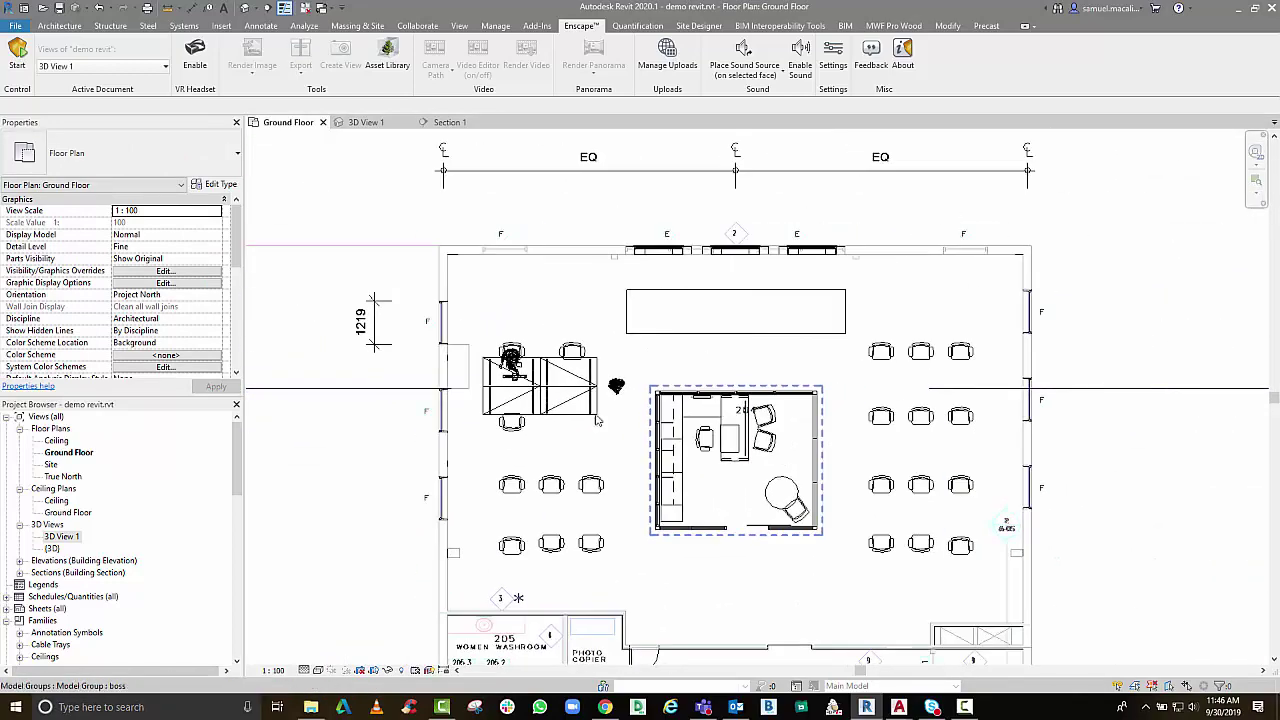
left_click(517, 390)
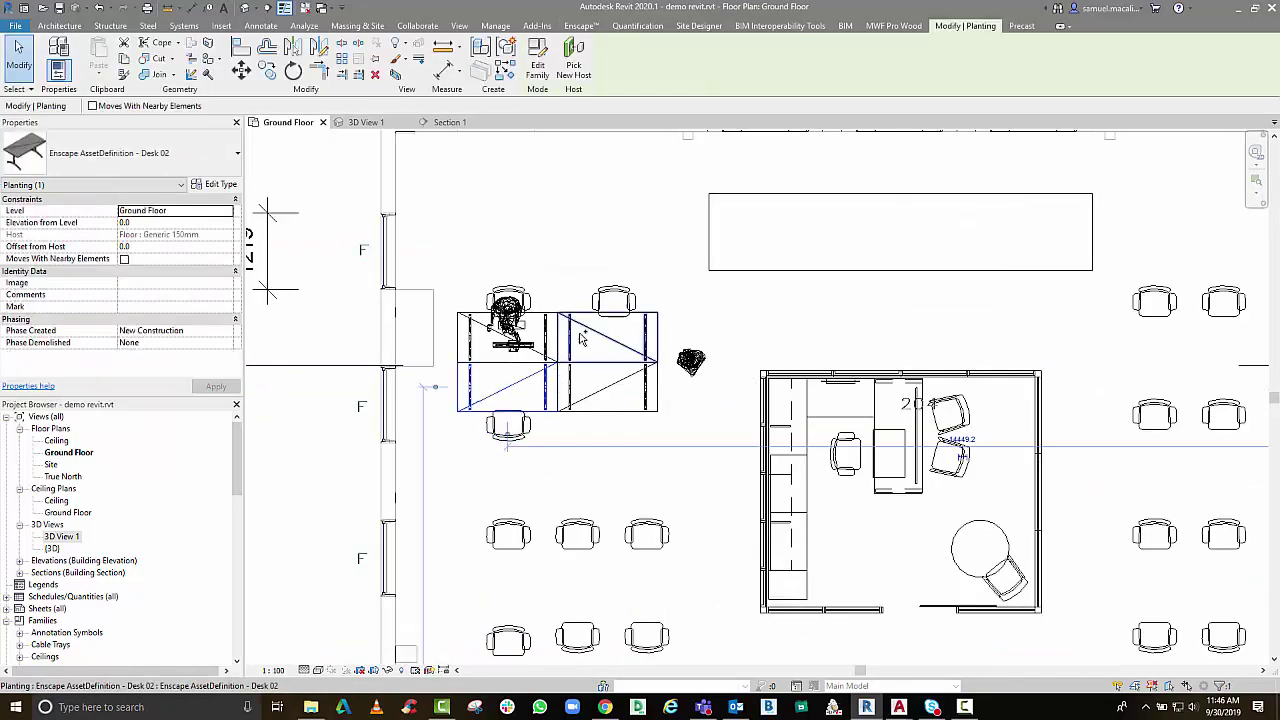
left_click(463, 343, "ctrl")
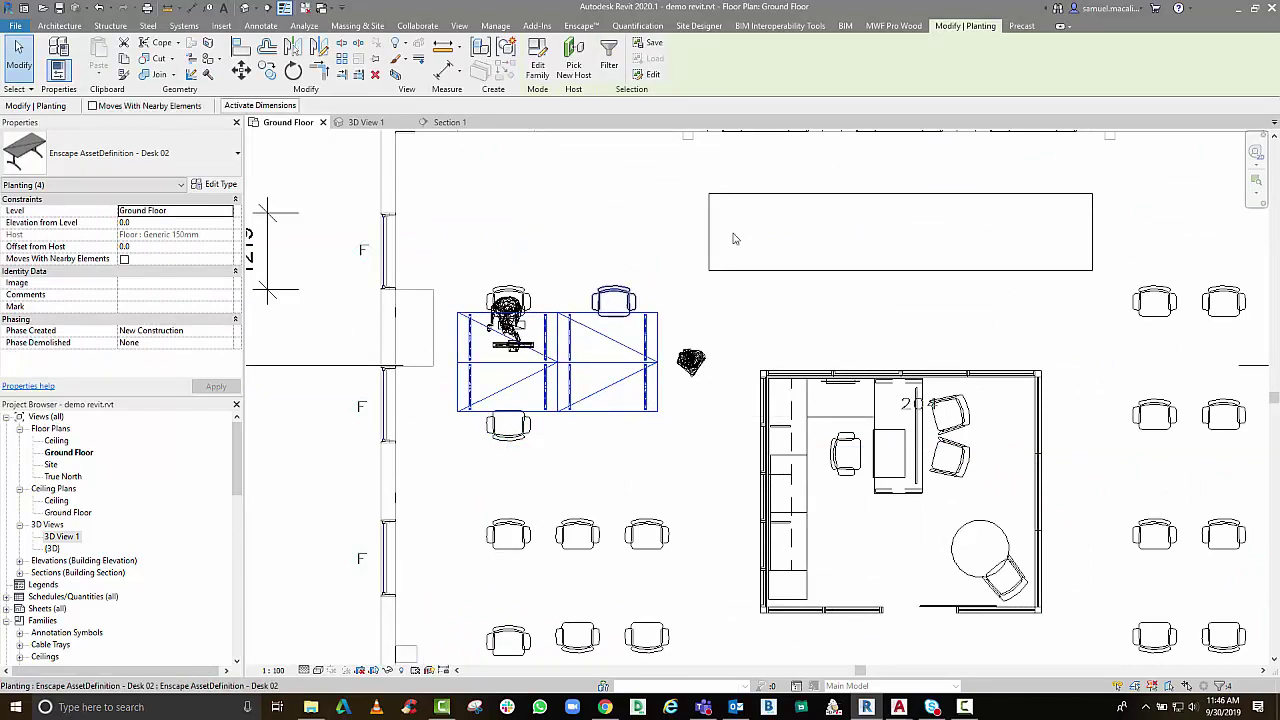
left_click(508, 47)
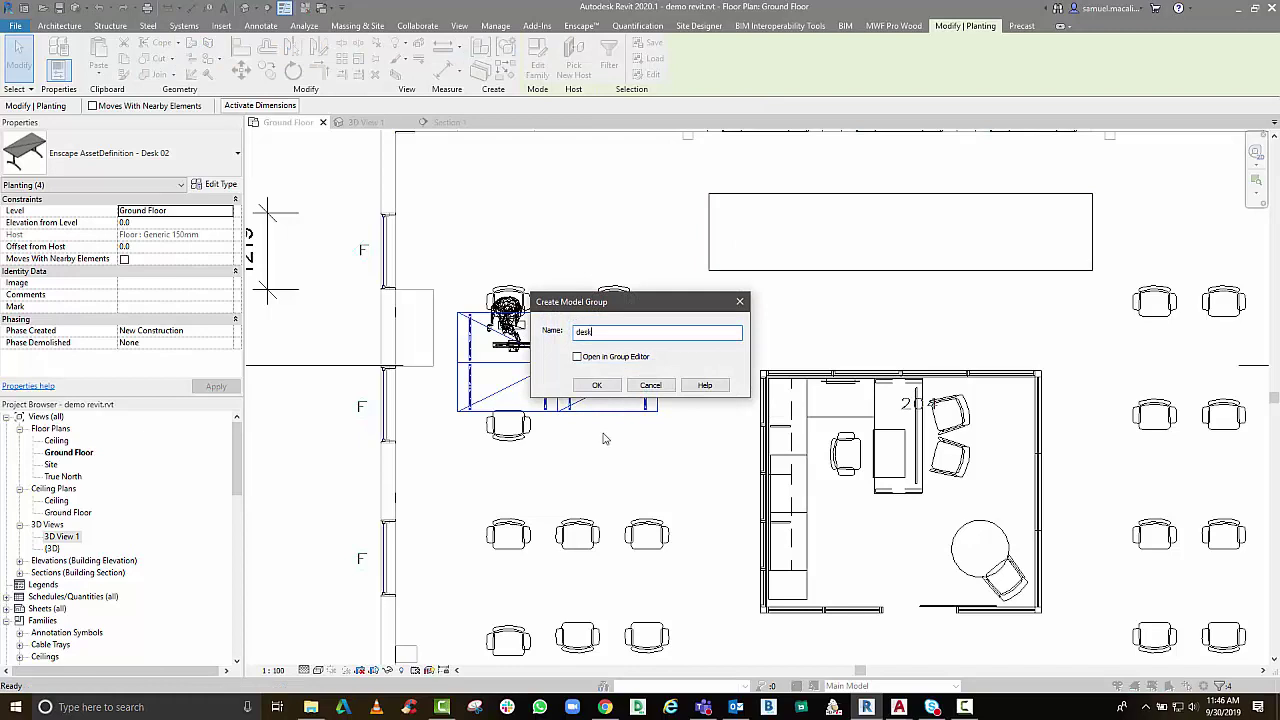
left_click(600, 386)
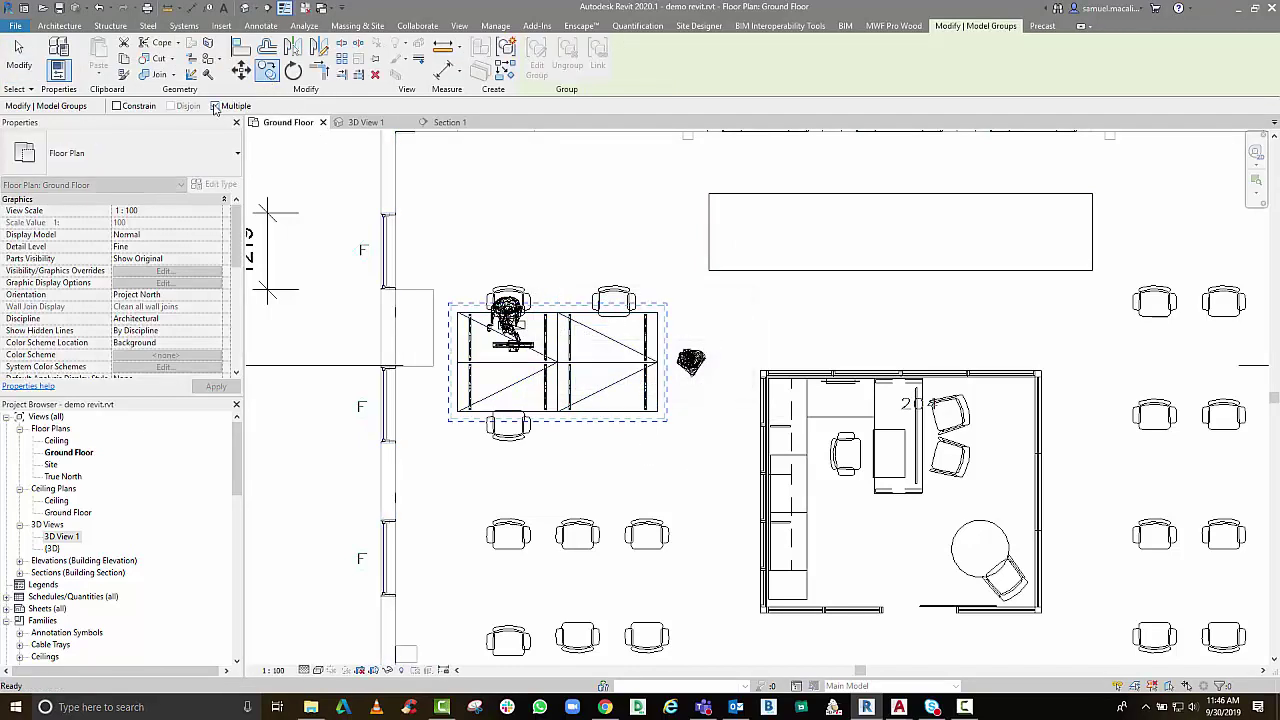
Copy the desk group multiple times to the lower-left, upper-right and lower-right chair clusters
left_click(214, 108)
left_click(557, 309)
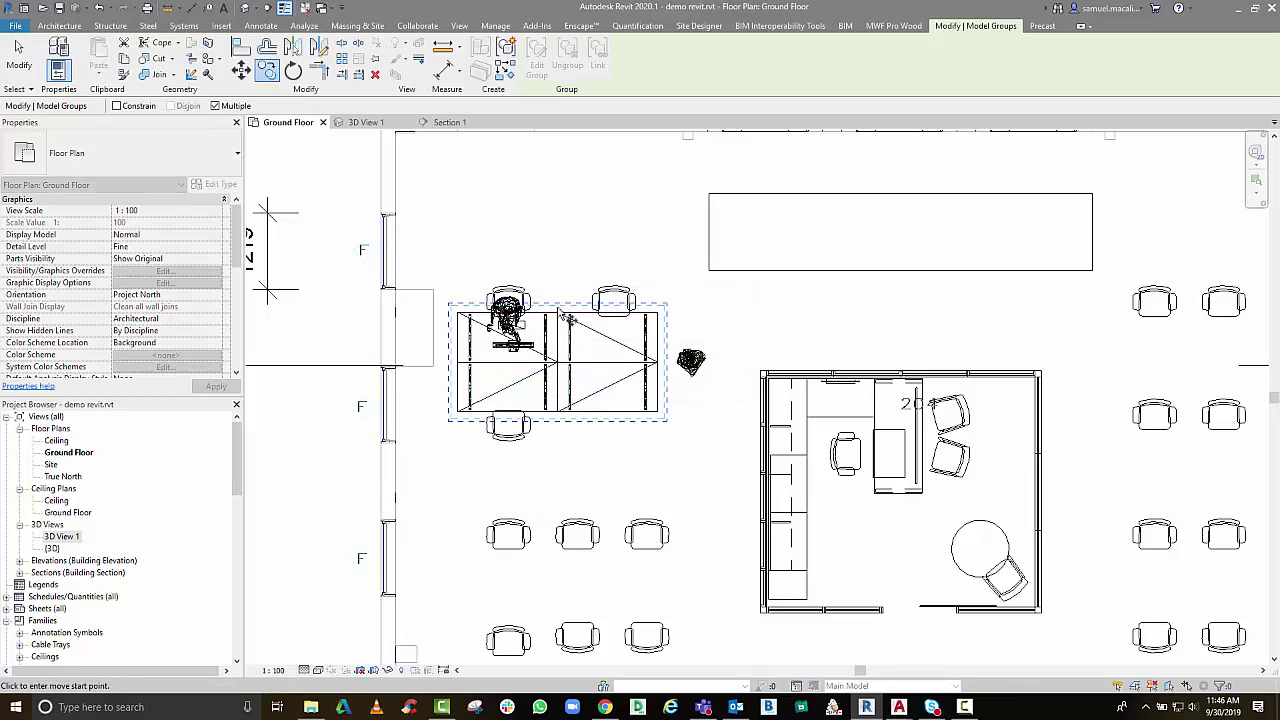
left_click(566, 538)
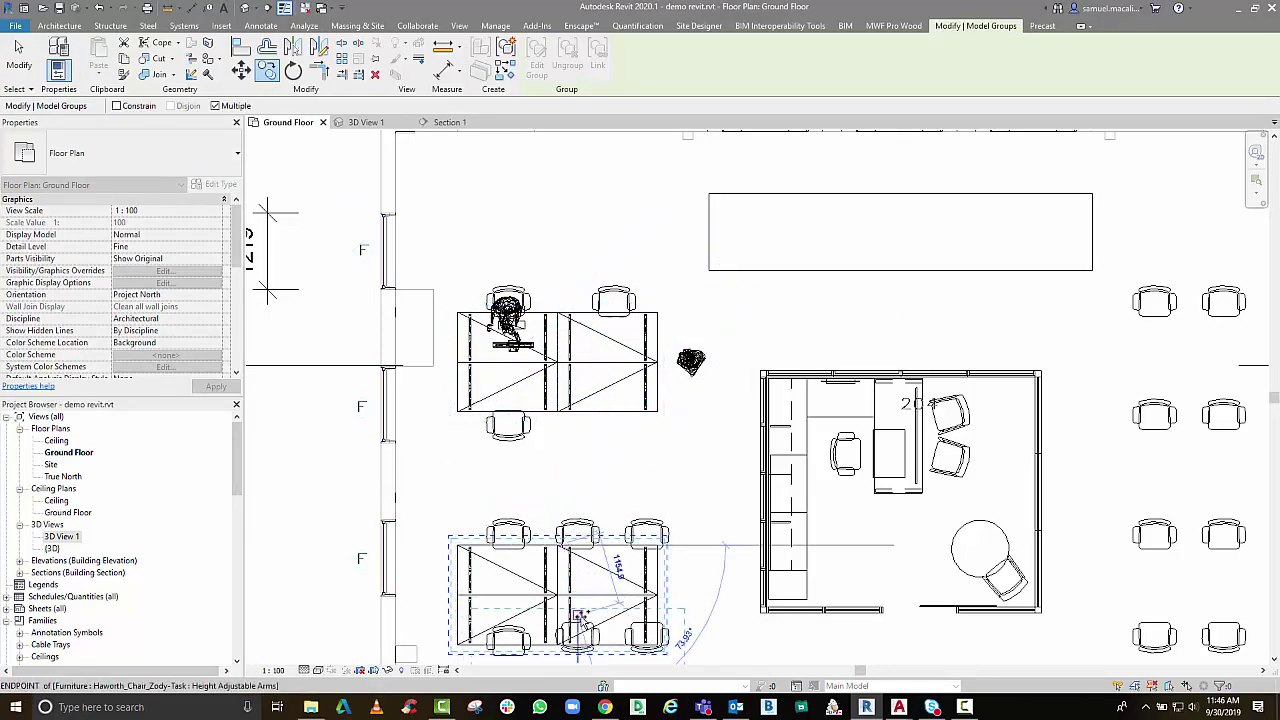
scroll(578, 614, "down", 4)
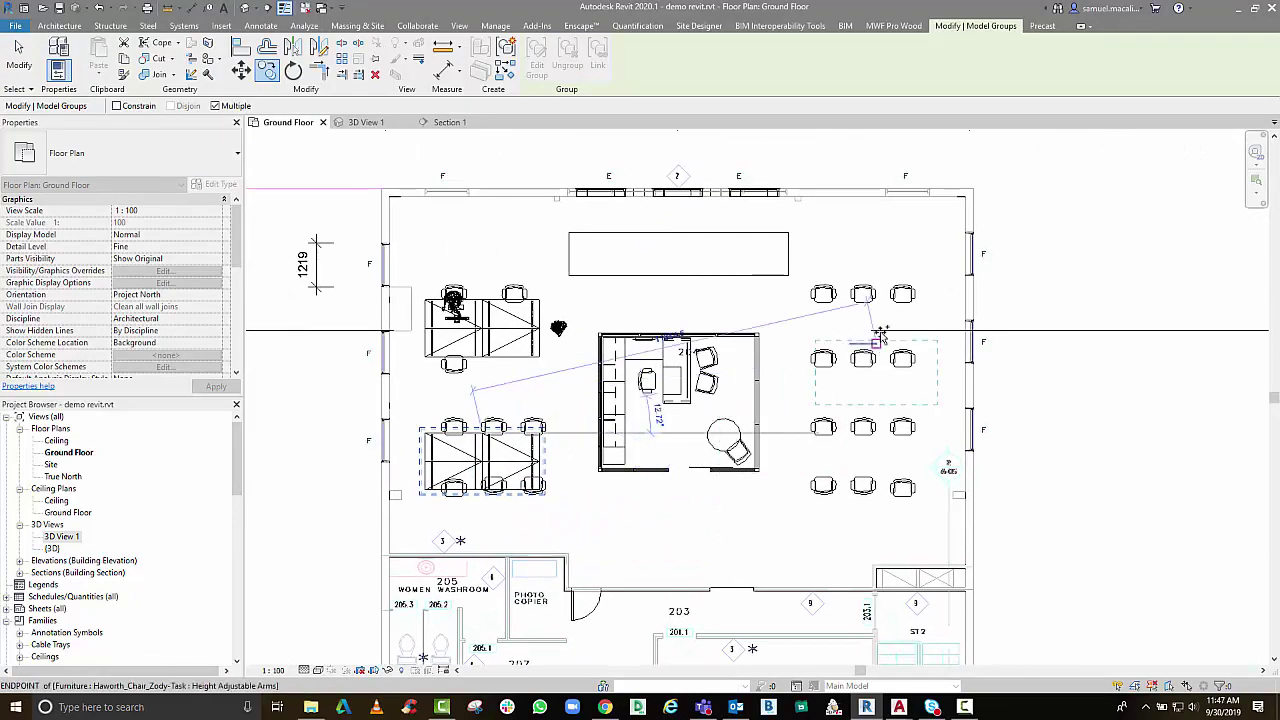
left_click(863, 289)
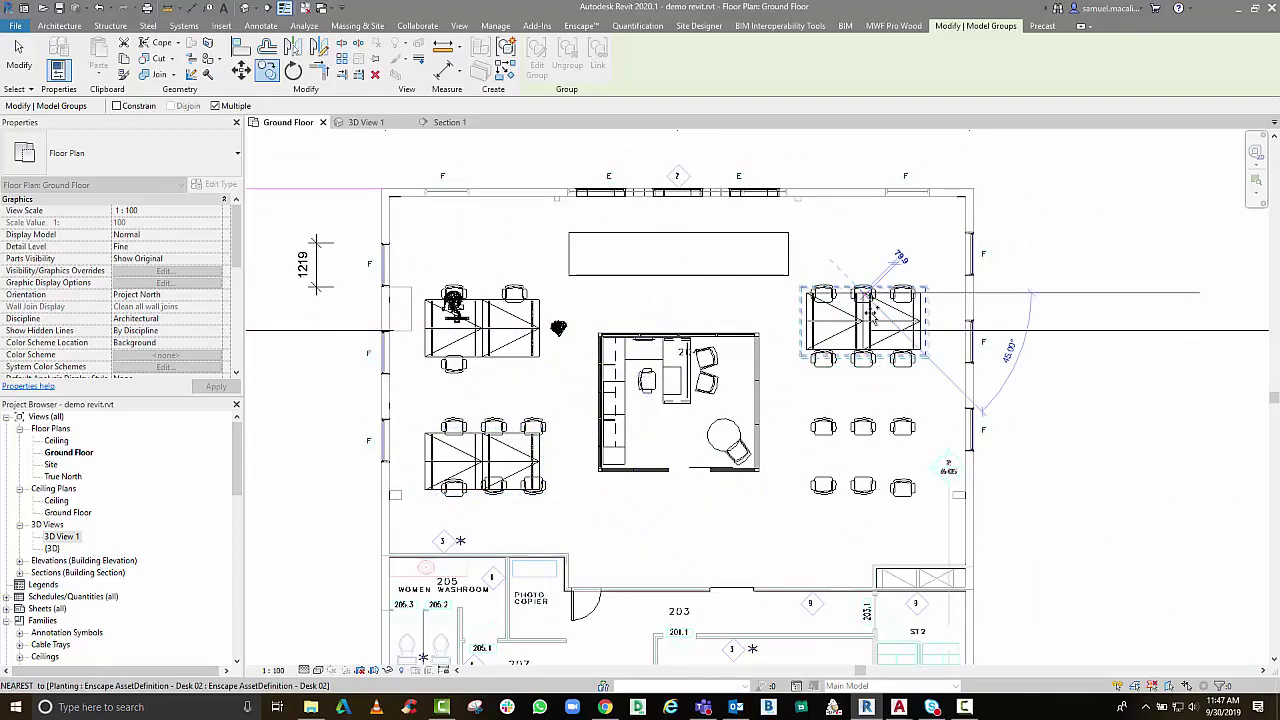
left_click(863, 437)
key("Escape")
key("Escape")
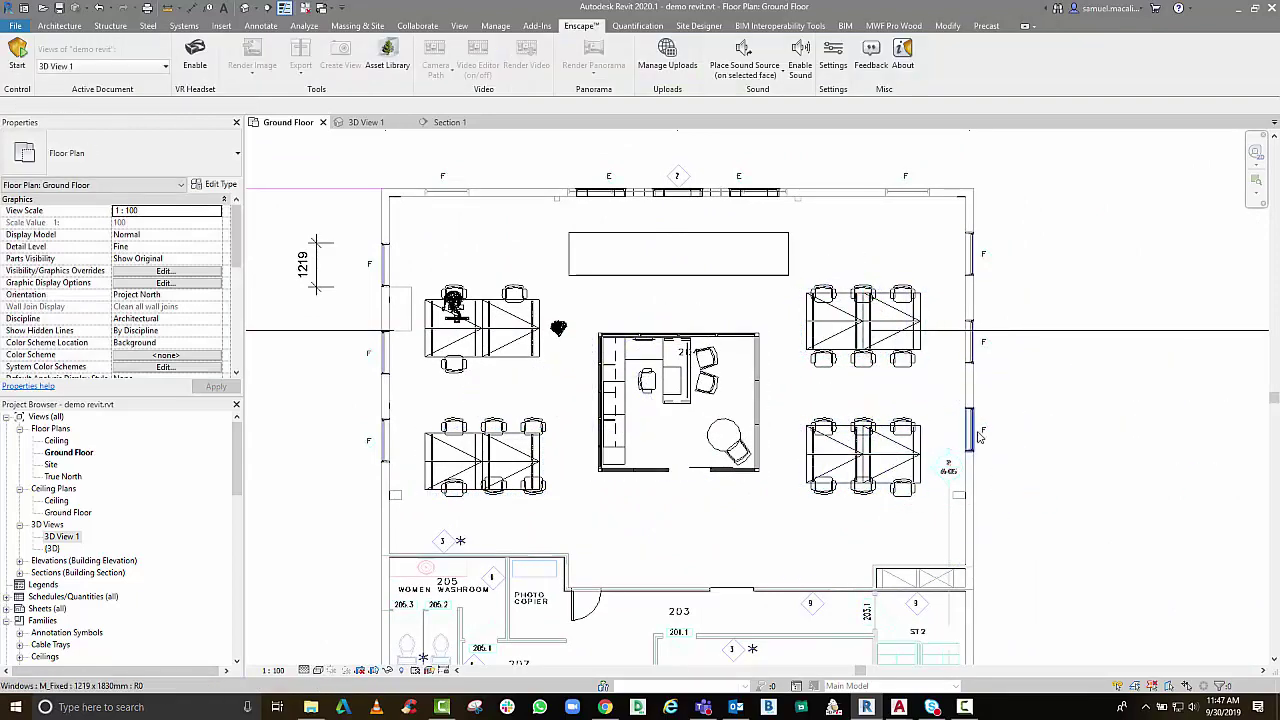
key("ctrl+Tab")
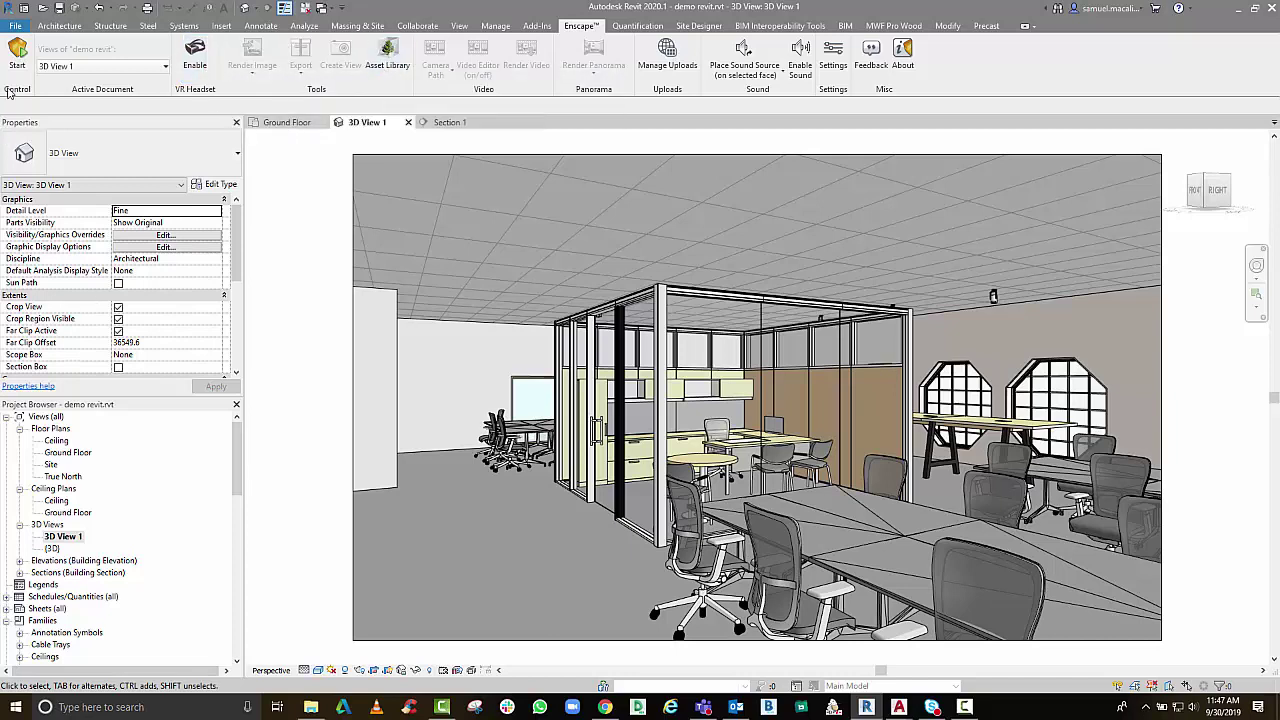
Start Enscape on 3D View 1 and reposition its window while it loads
left_click(18, 55)
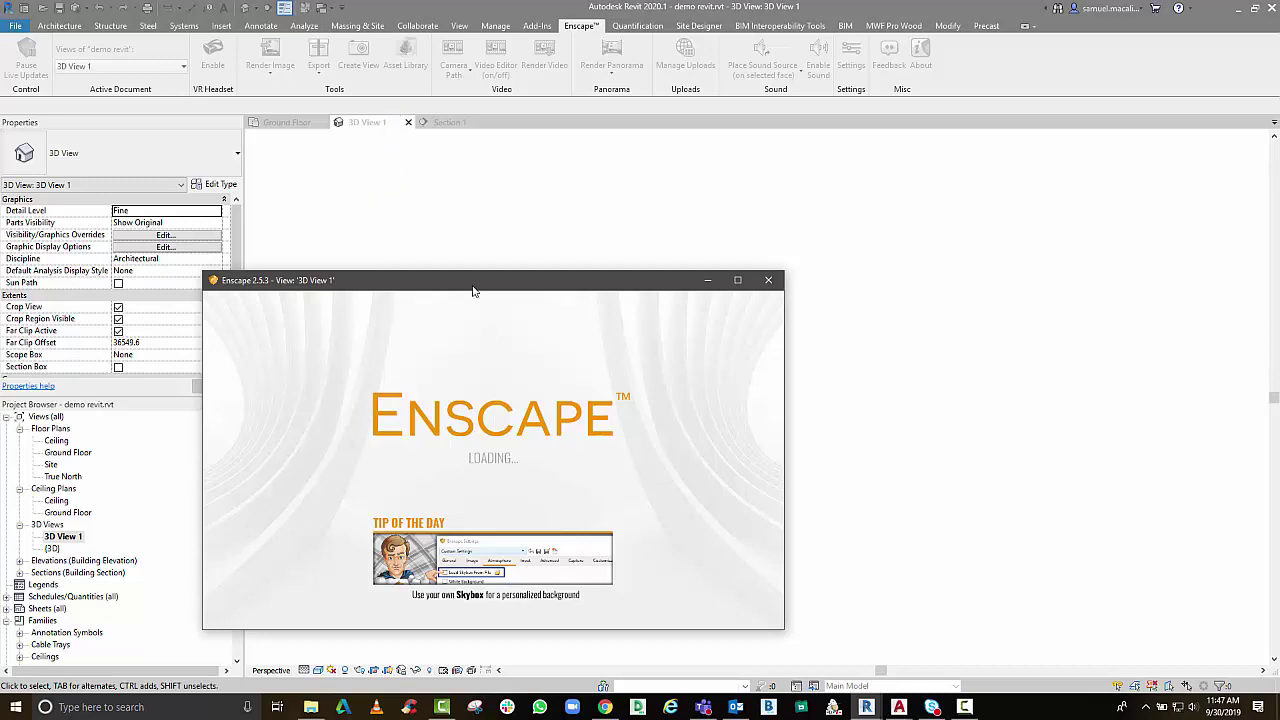
left_click_drag(474, 291, 713, 246)
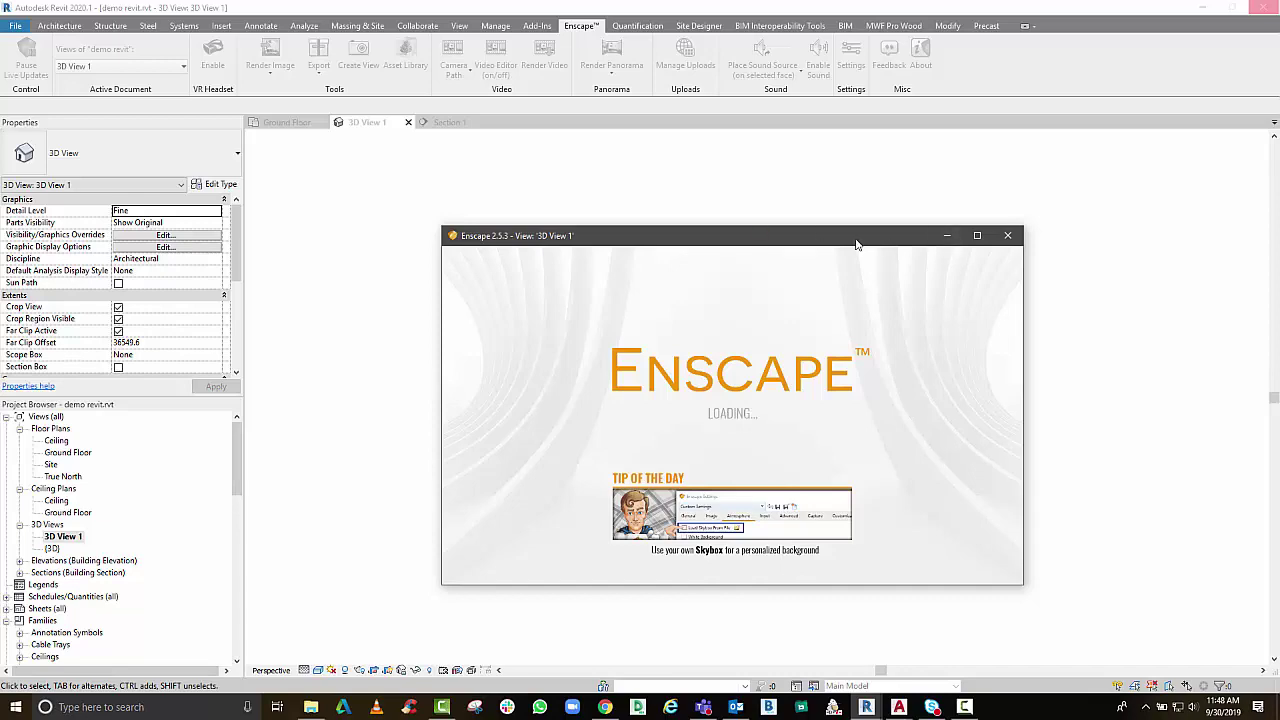
left_click_drag(856, 244, 716, 220)
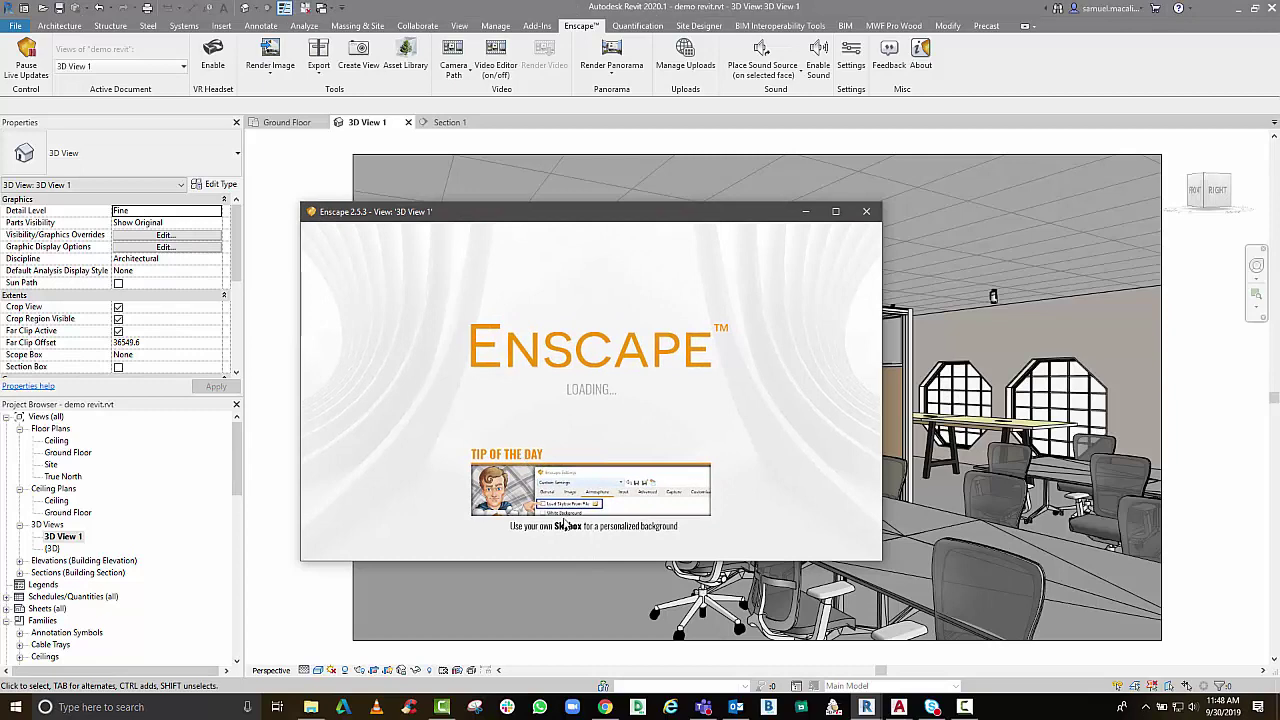
Maximize Enscape, fly along the long window-side table, then switch to walking mode
left_click(836, 213)
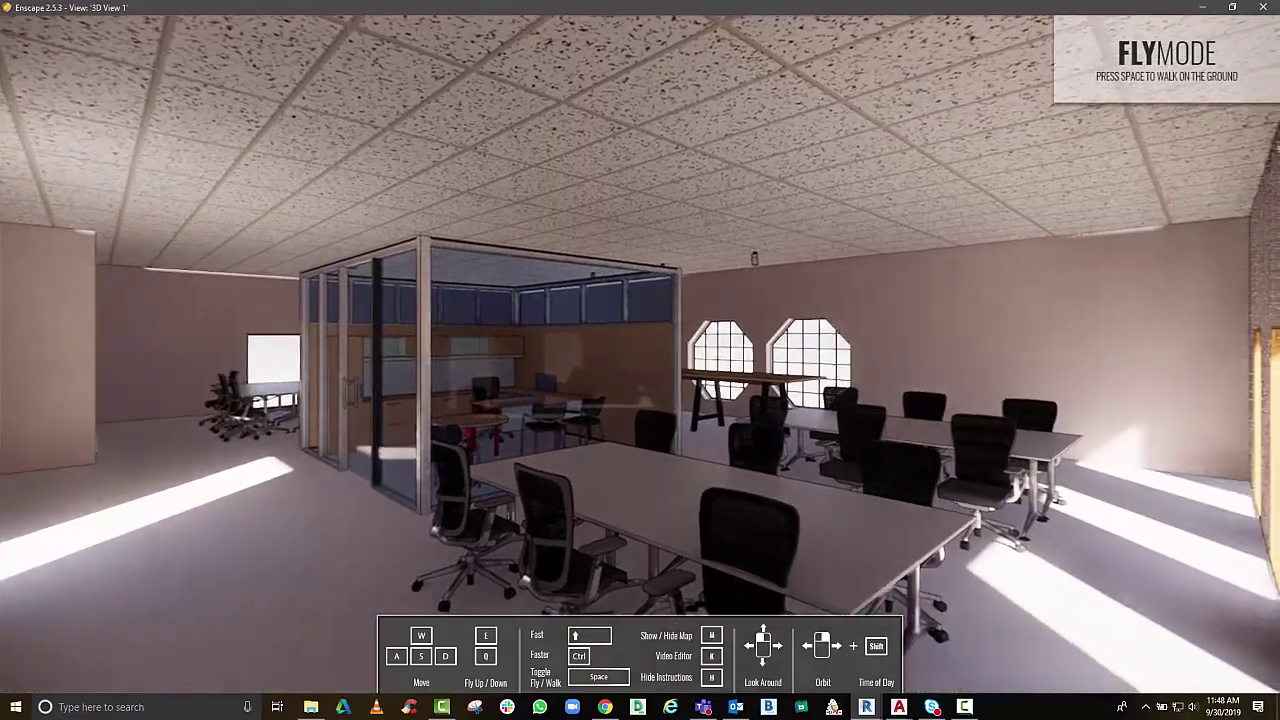
key("w")
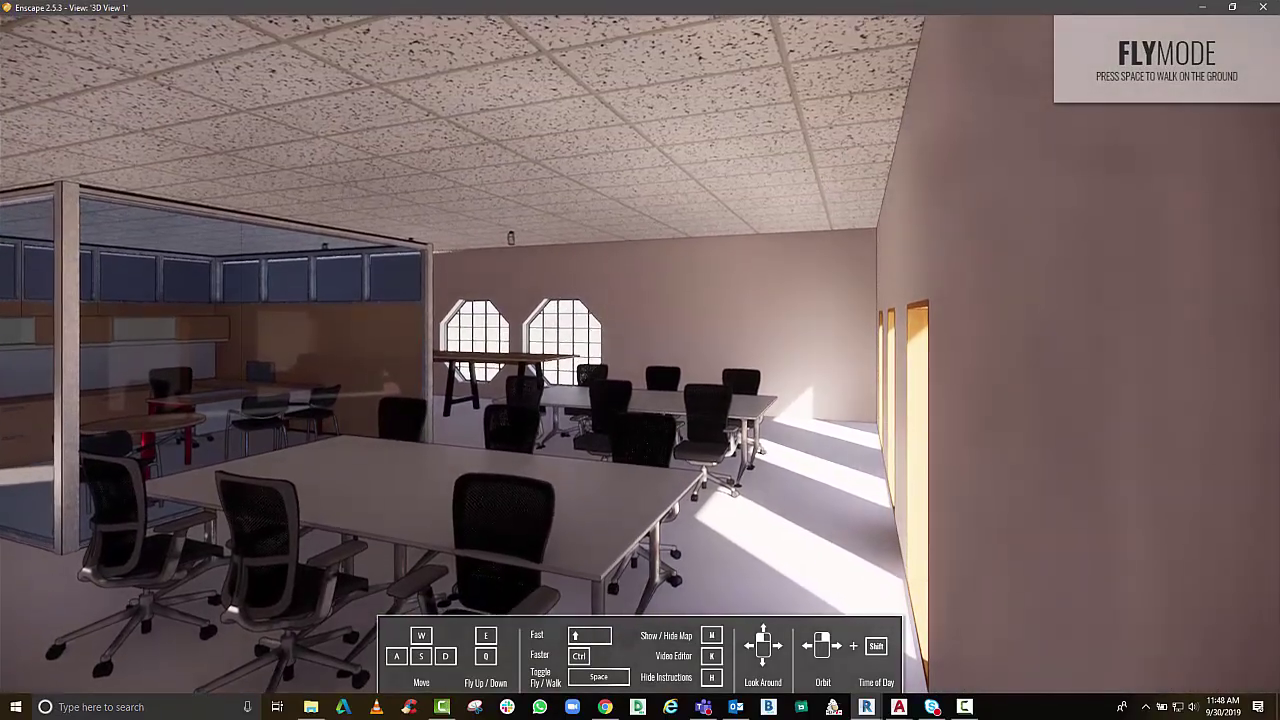
key("w")
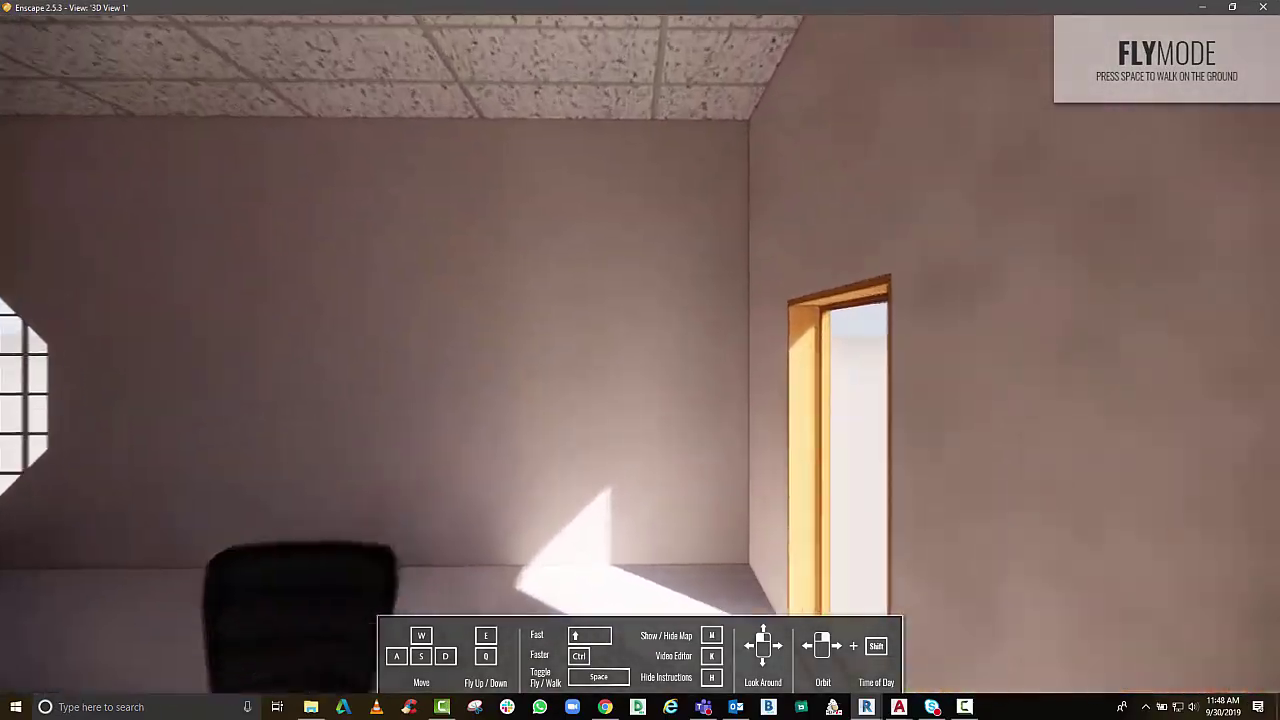
key("Left")
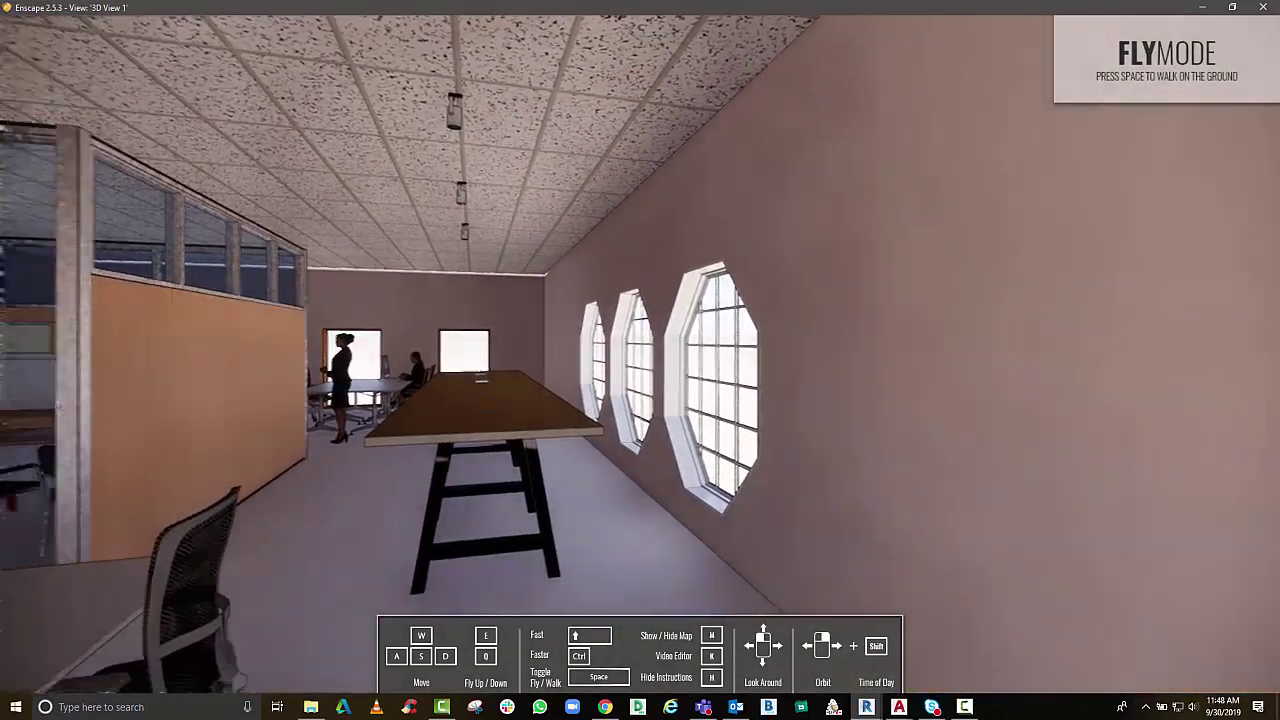
key("Left")
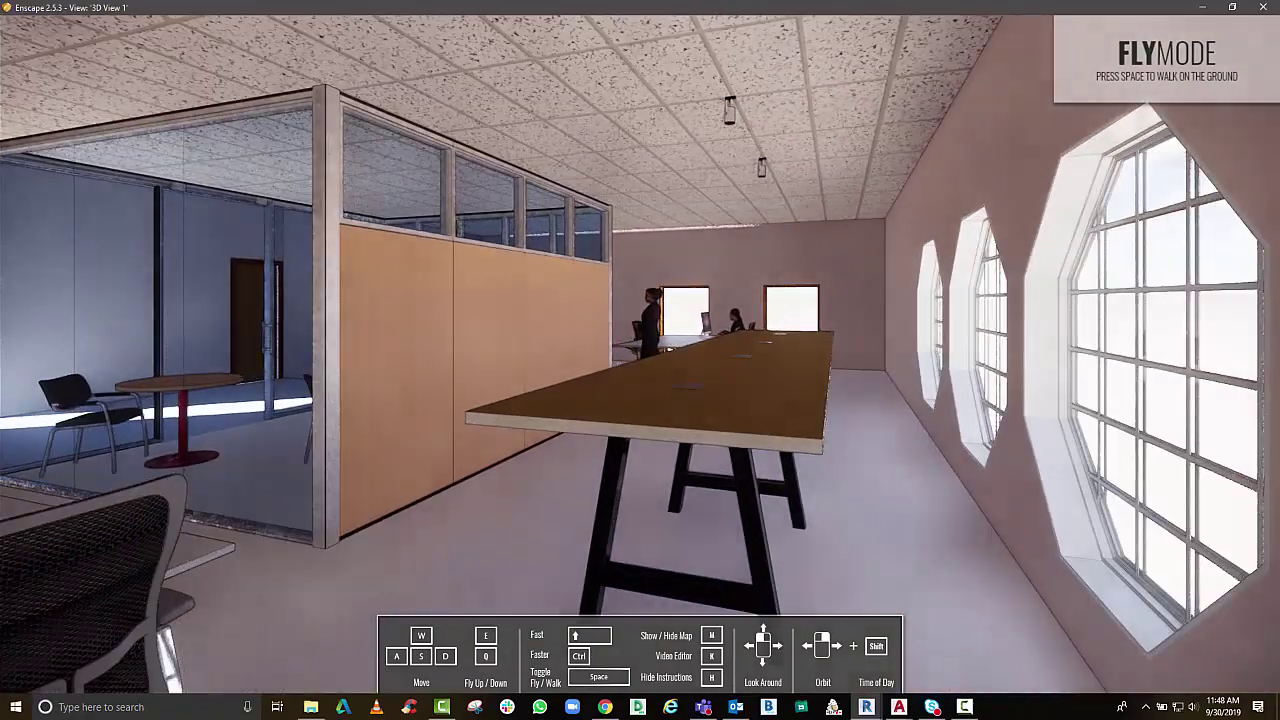
key("w")
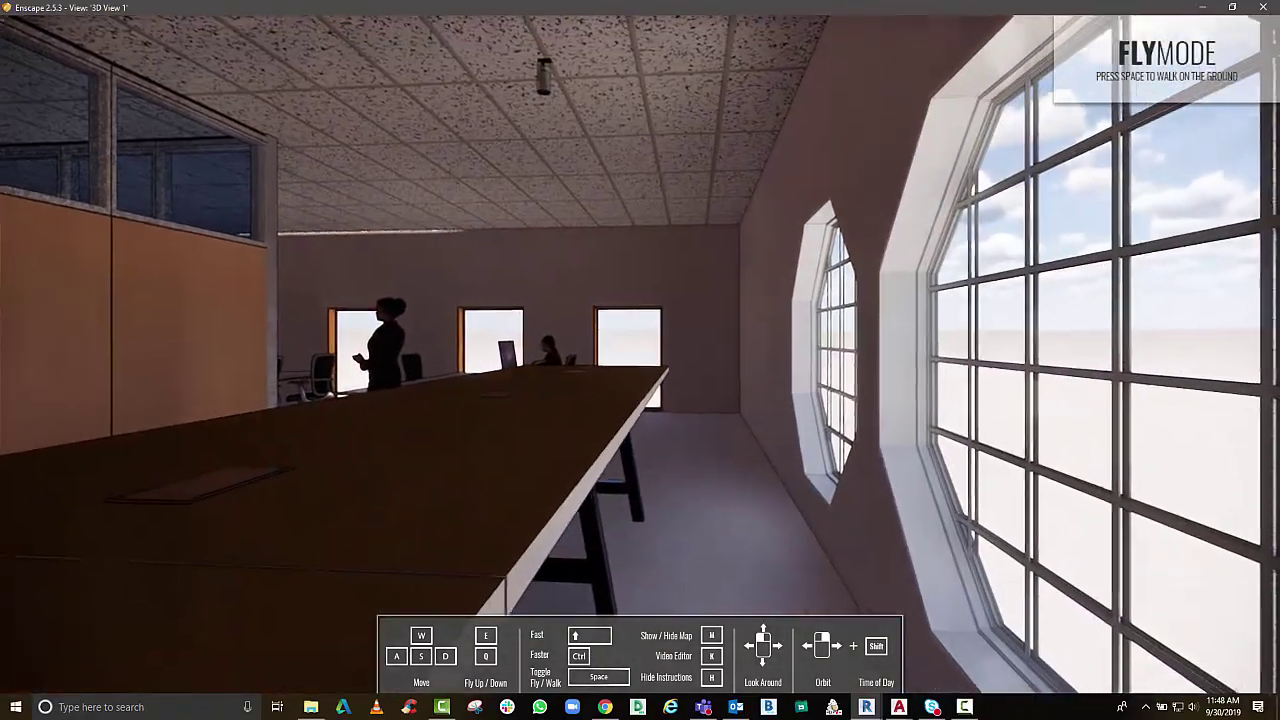
key("w")
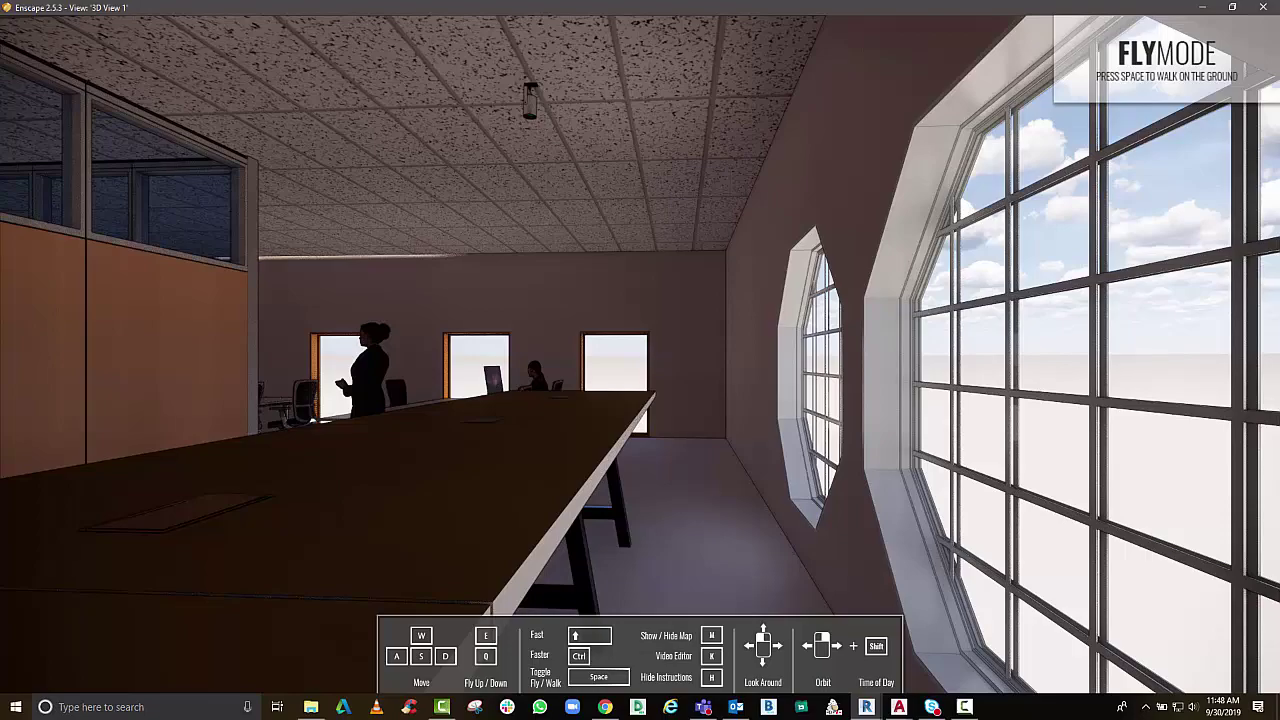
key("space")
key("w")
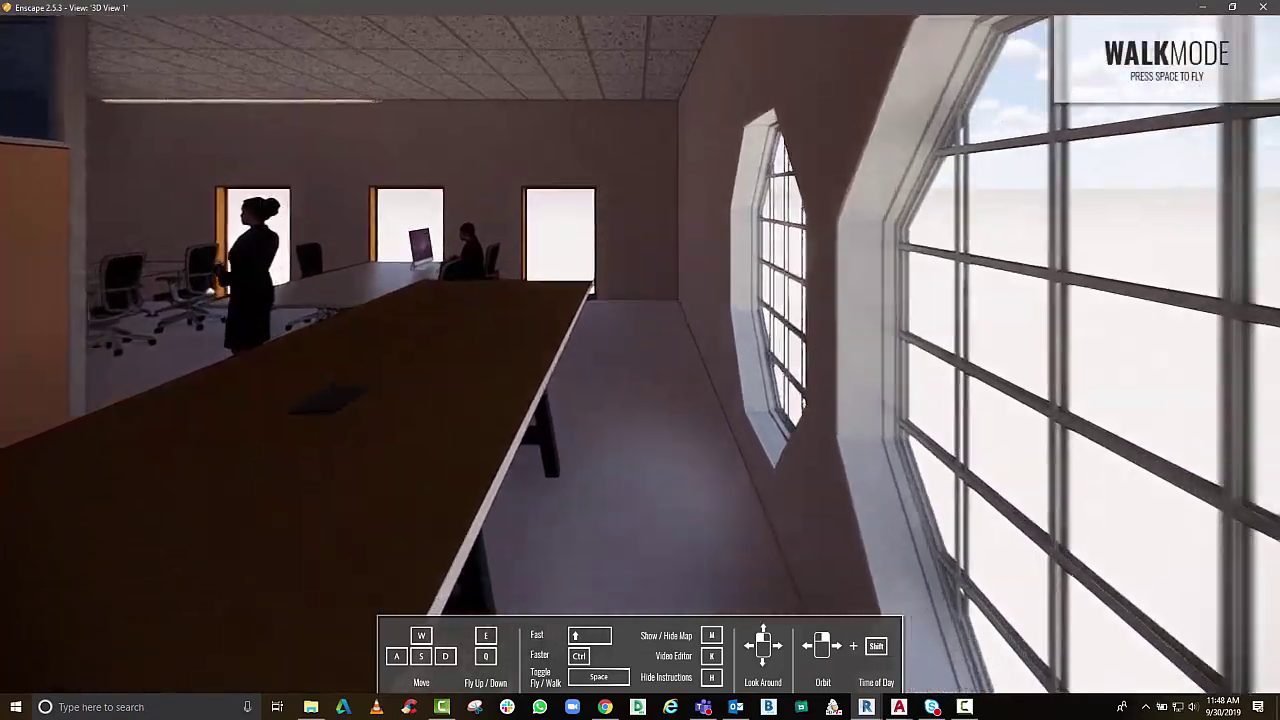
key("w")
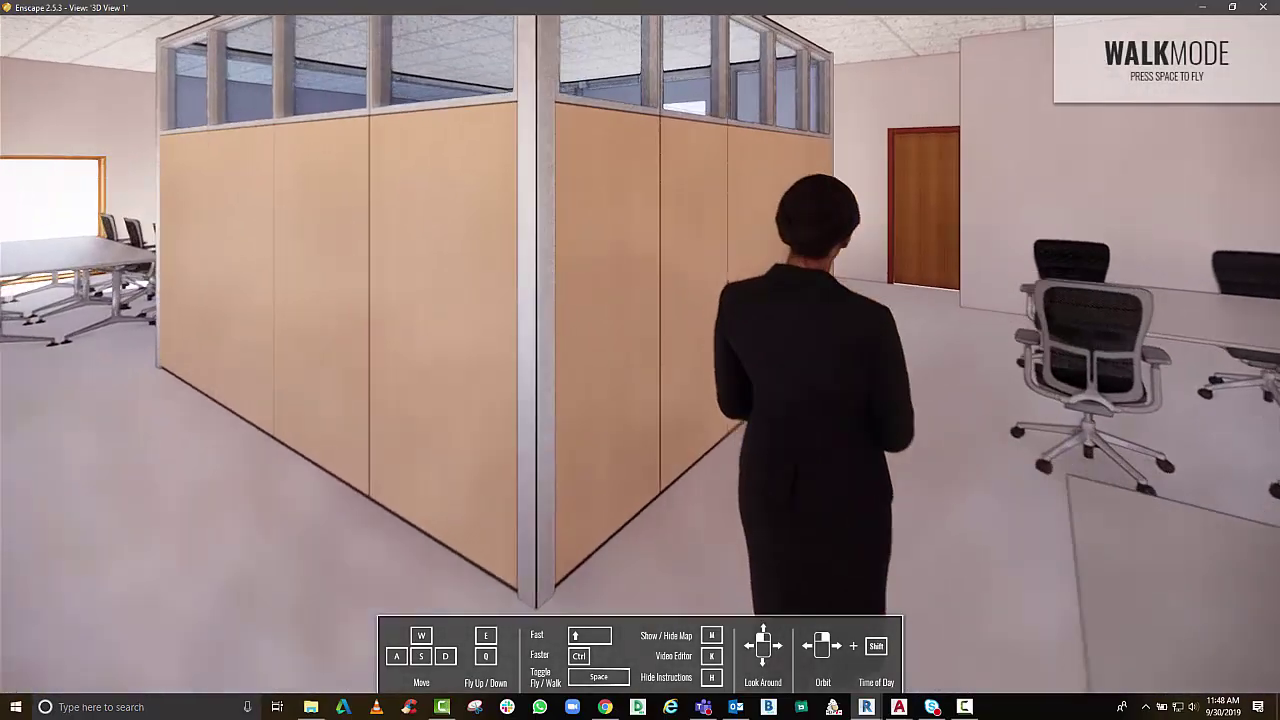
Walk into the conference room, back out, and move along the open desk rows
key("d")
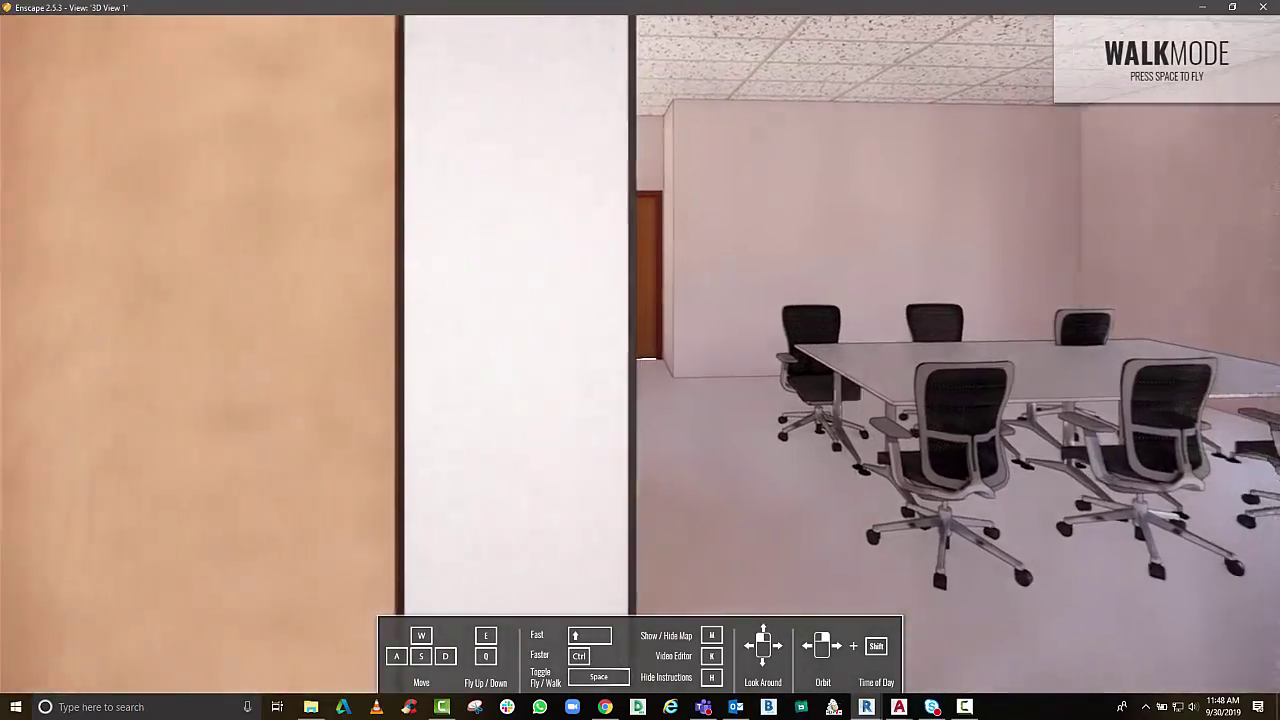
key("s")
key("space")
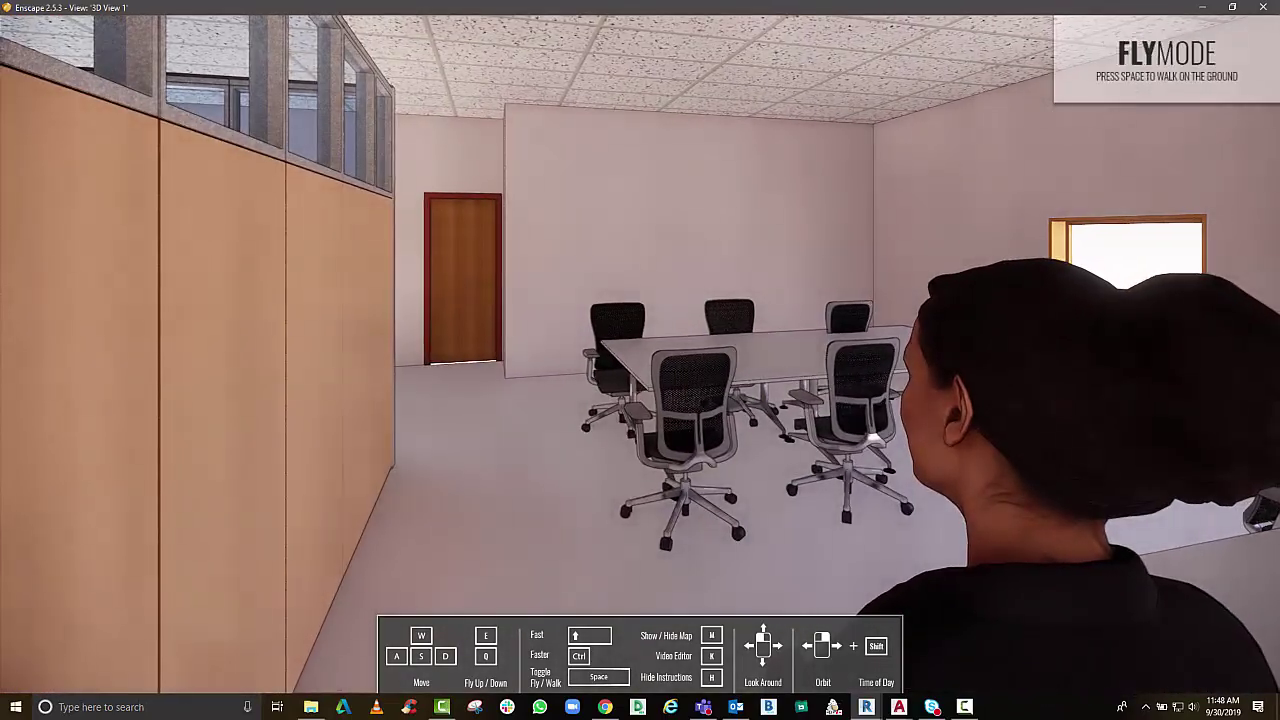
key("w")
key("space")
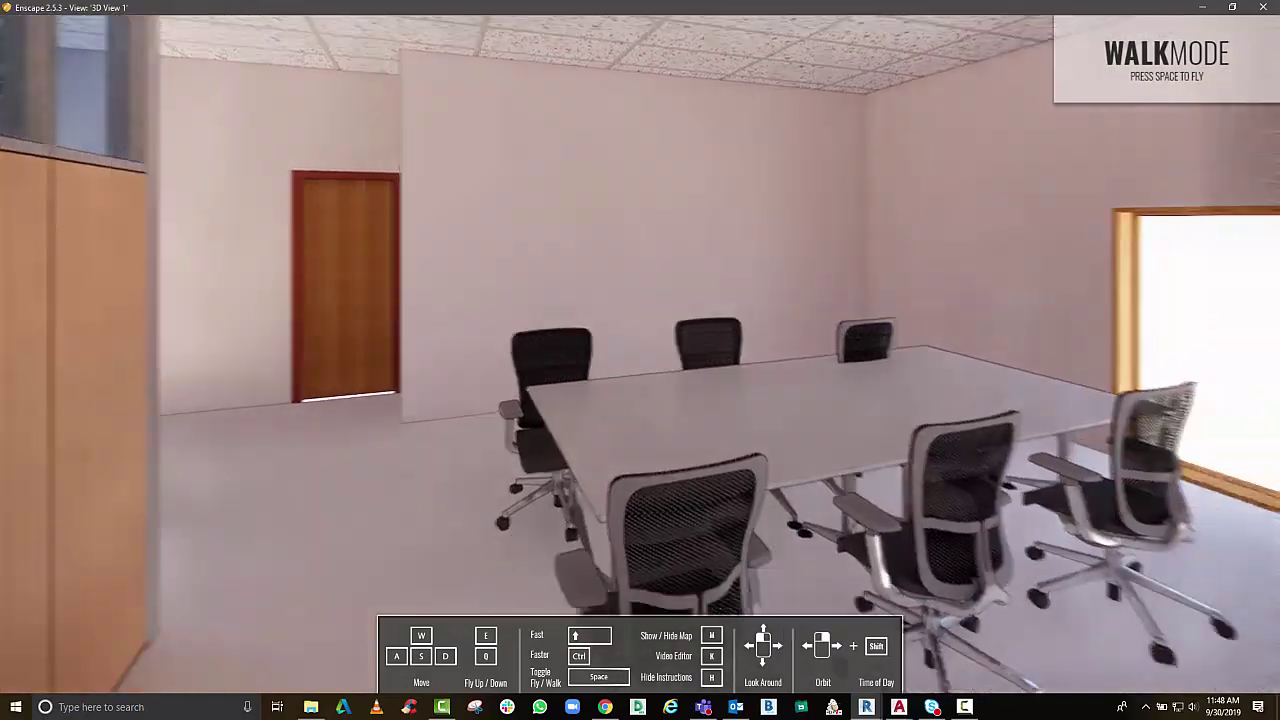
key("w")
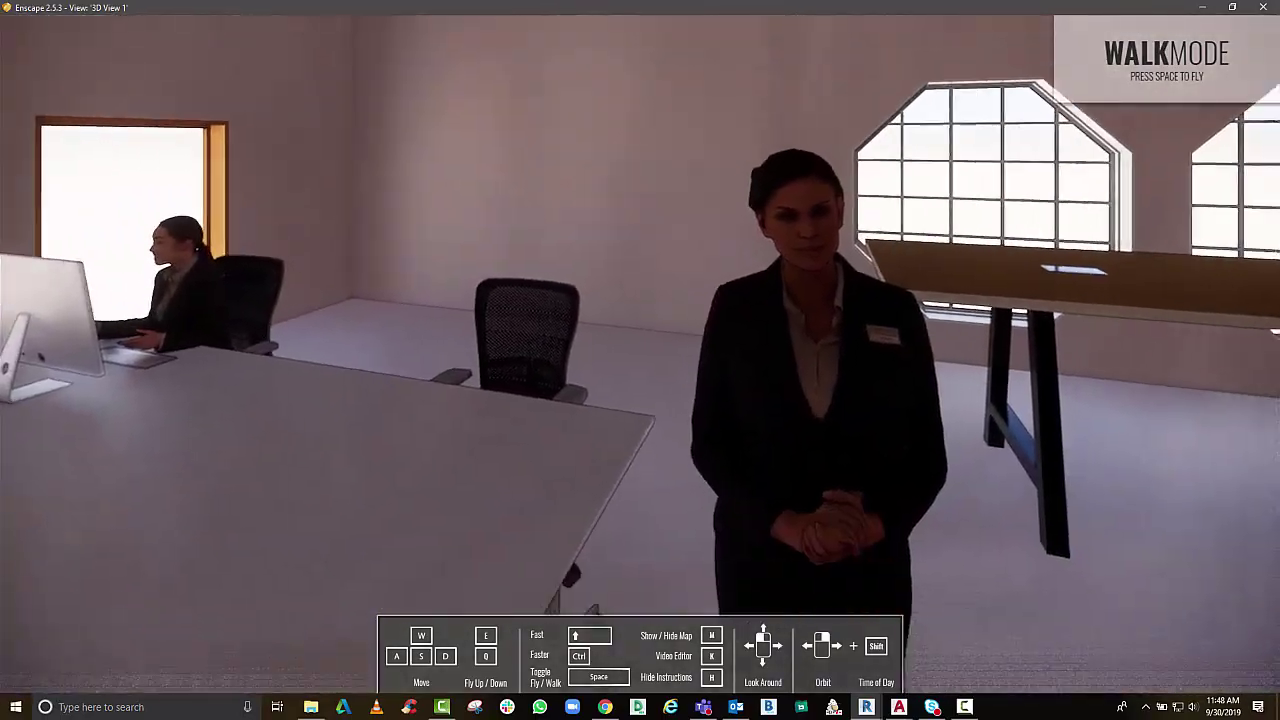
key("s")
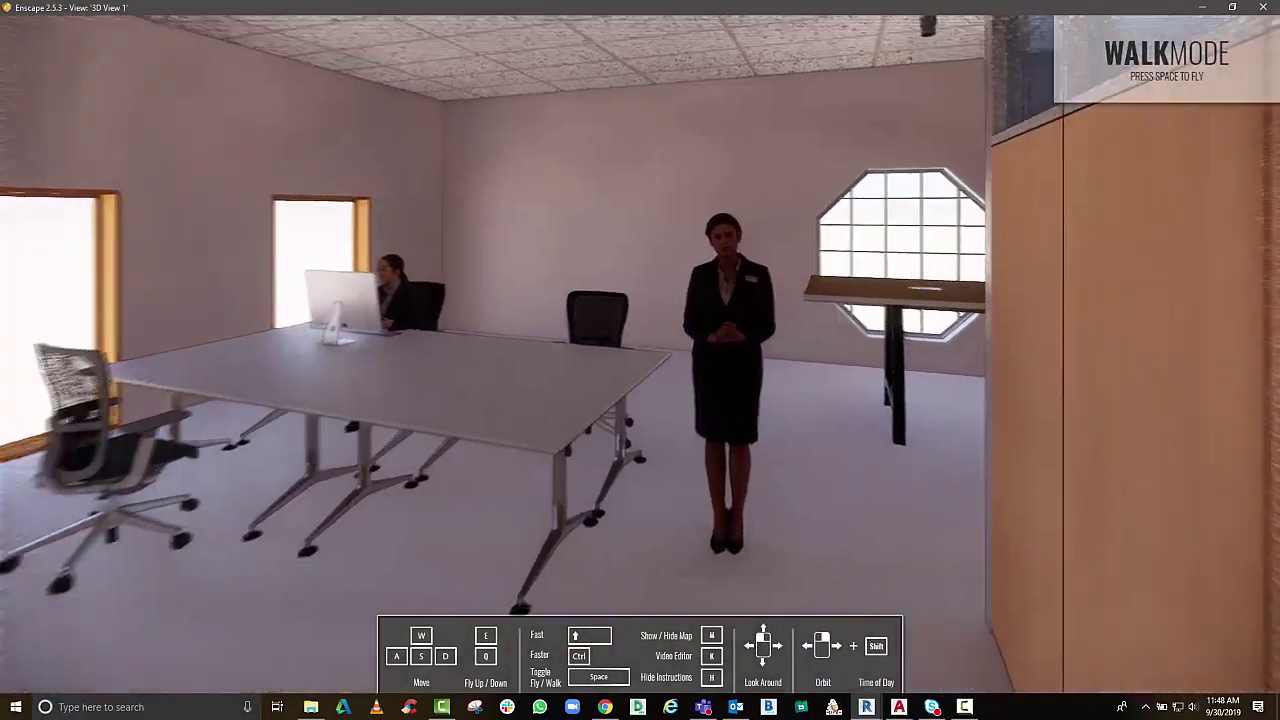
key("s")
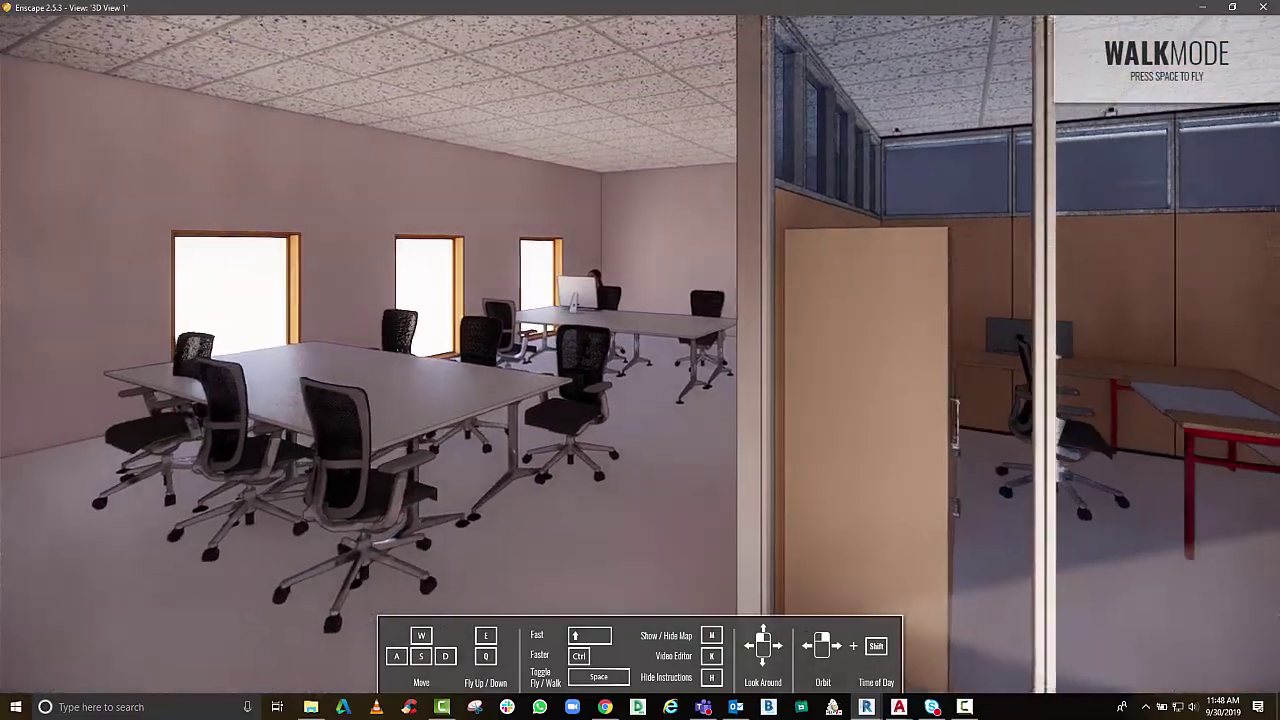
key("d")
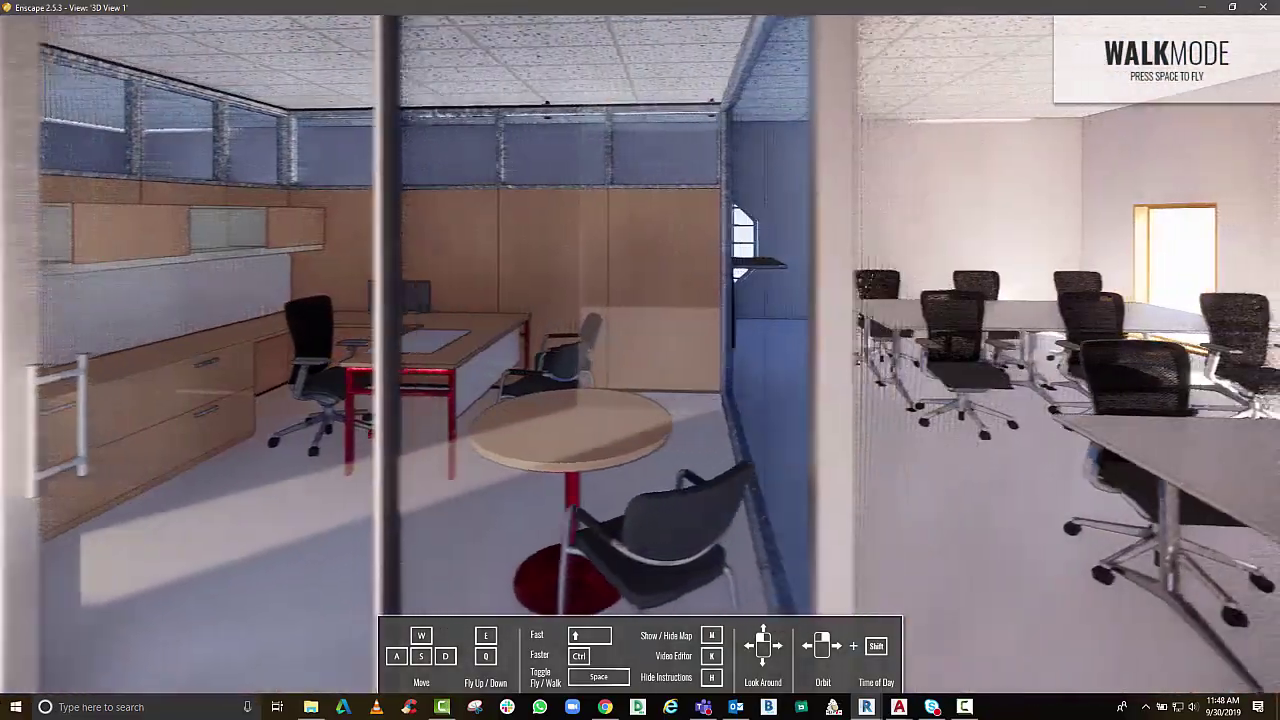
key("d")
key("w")
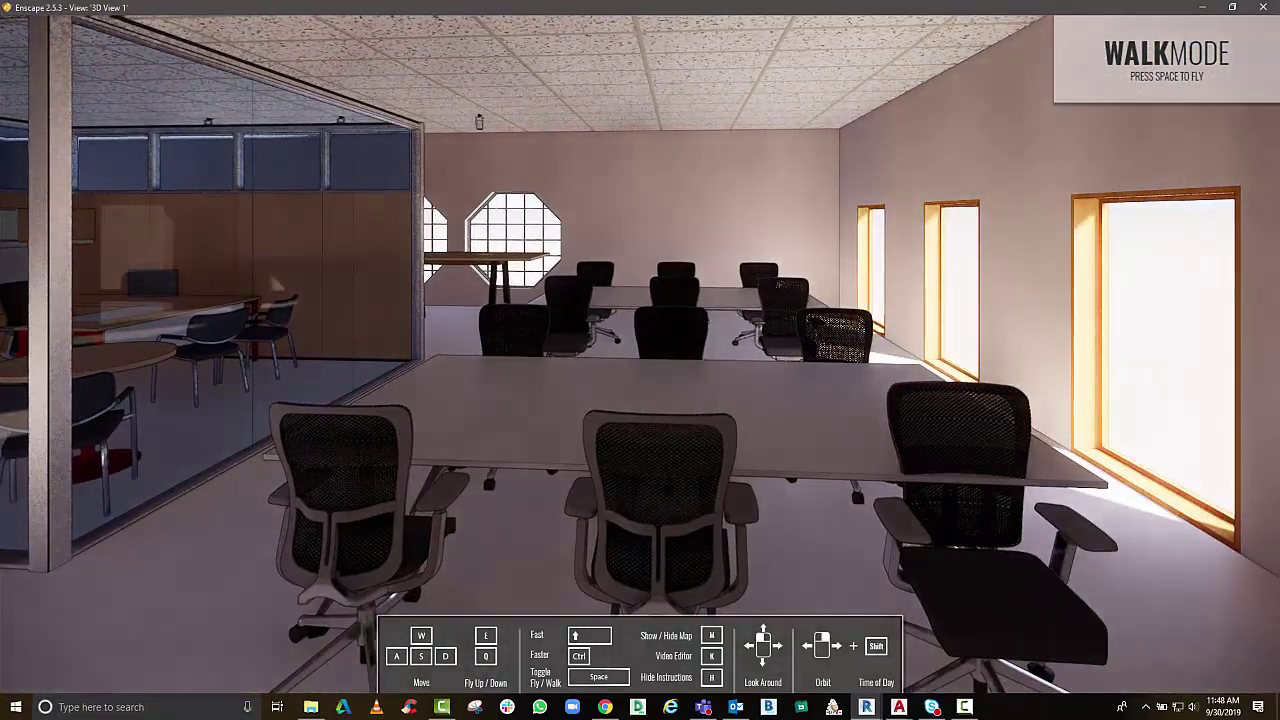
key("d")
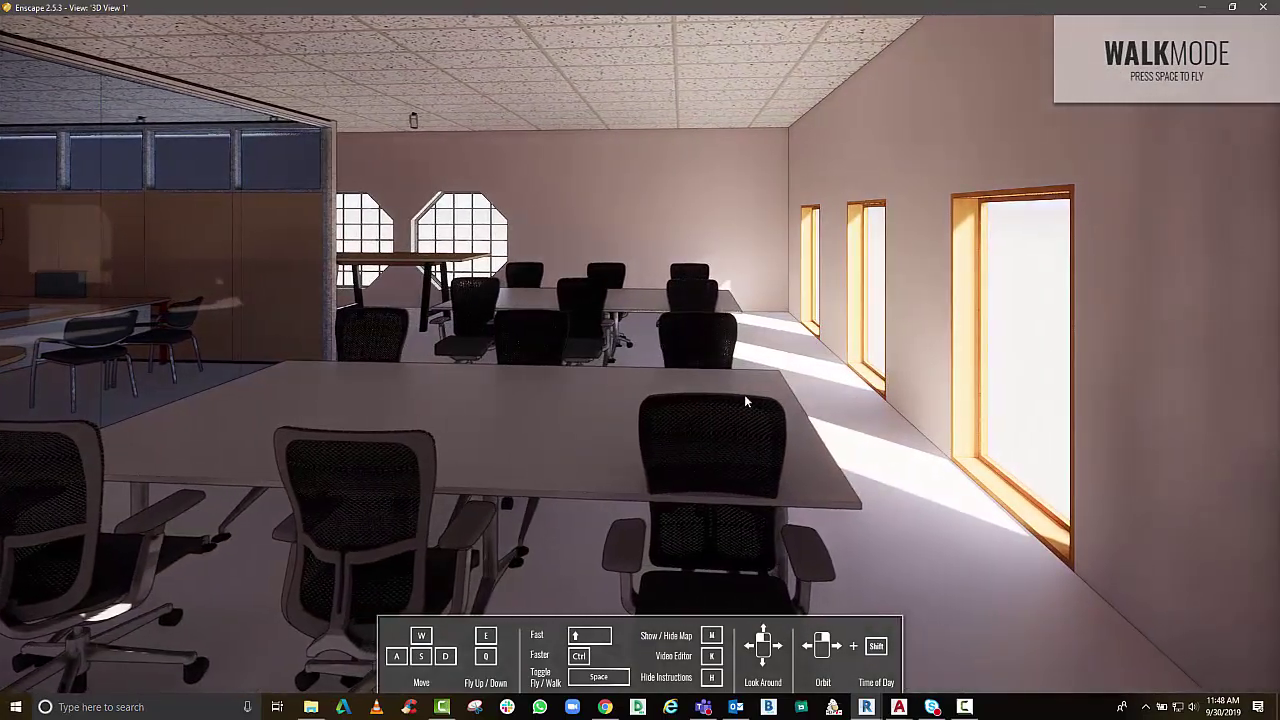
key("a")
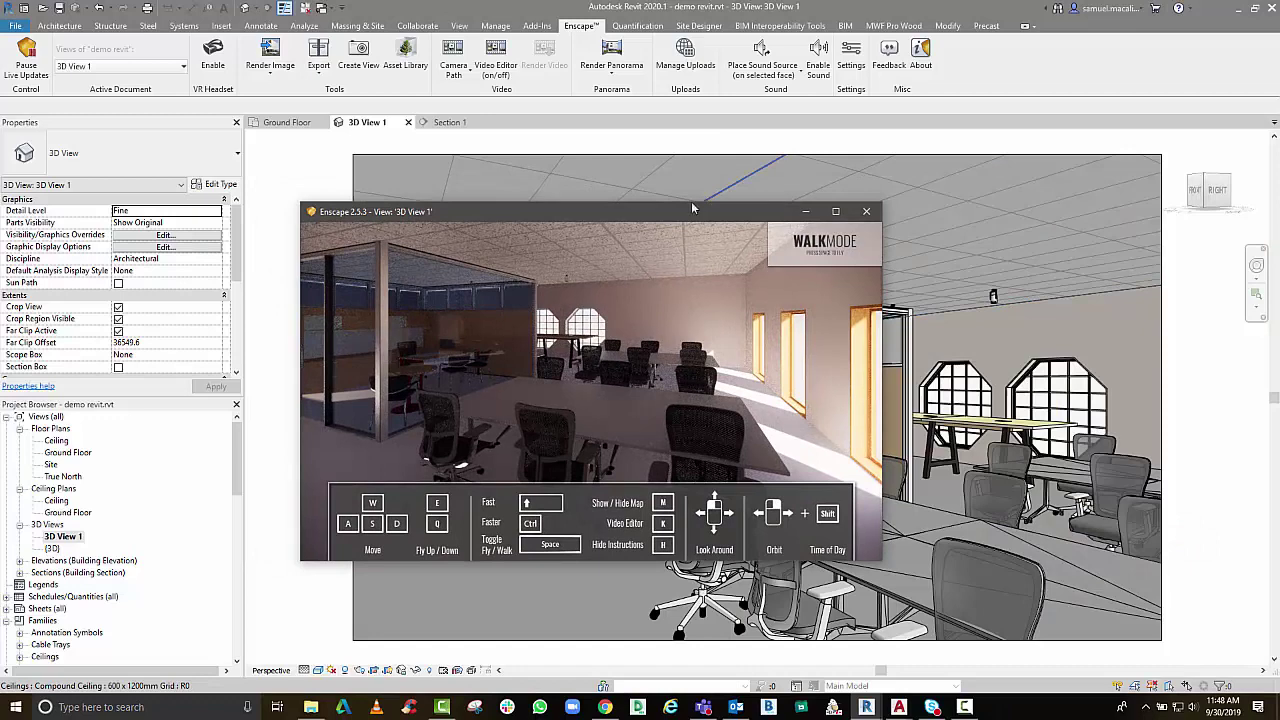
Move the Enscape window aside and inspect the desk group and a chair in Revit's 3D view
left_click_drag(692, 208, 464, 140)
left_click(1006, 567)
left_click(1006, 567)
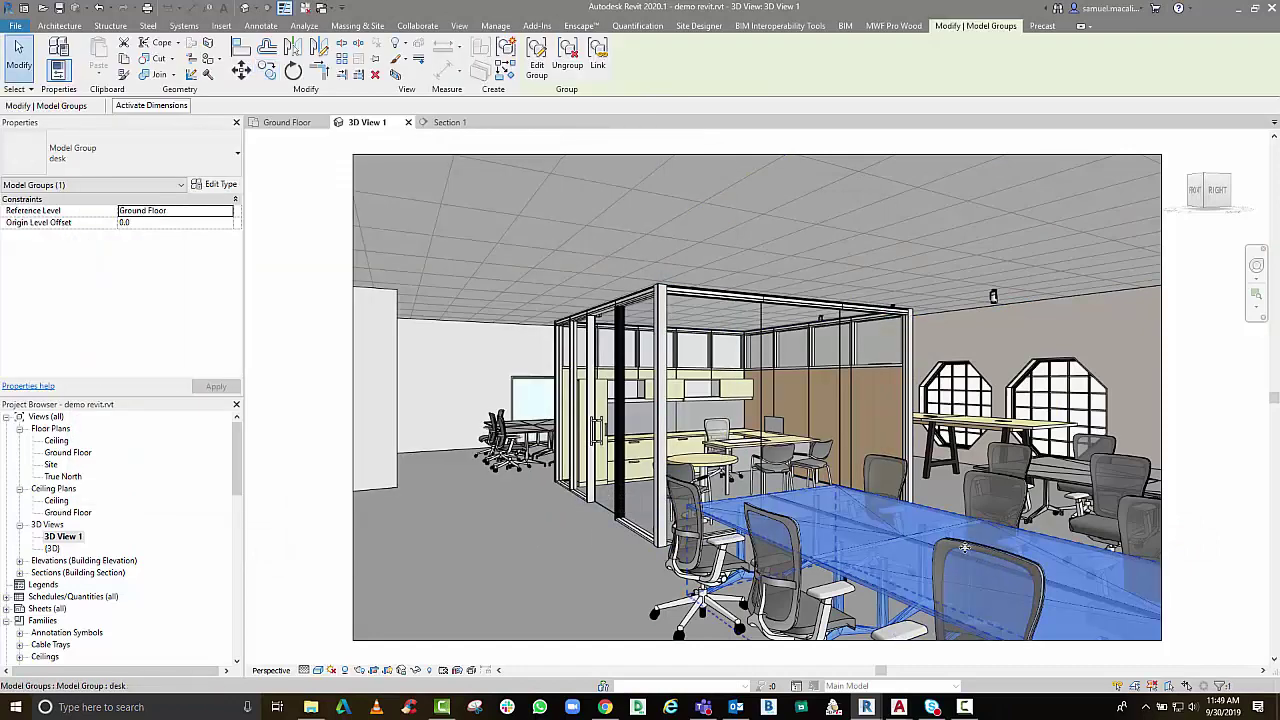
key("Escape")
left_click(1043, 577)
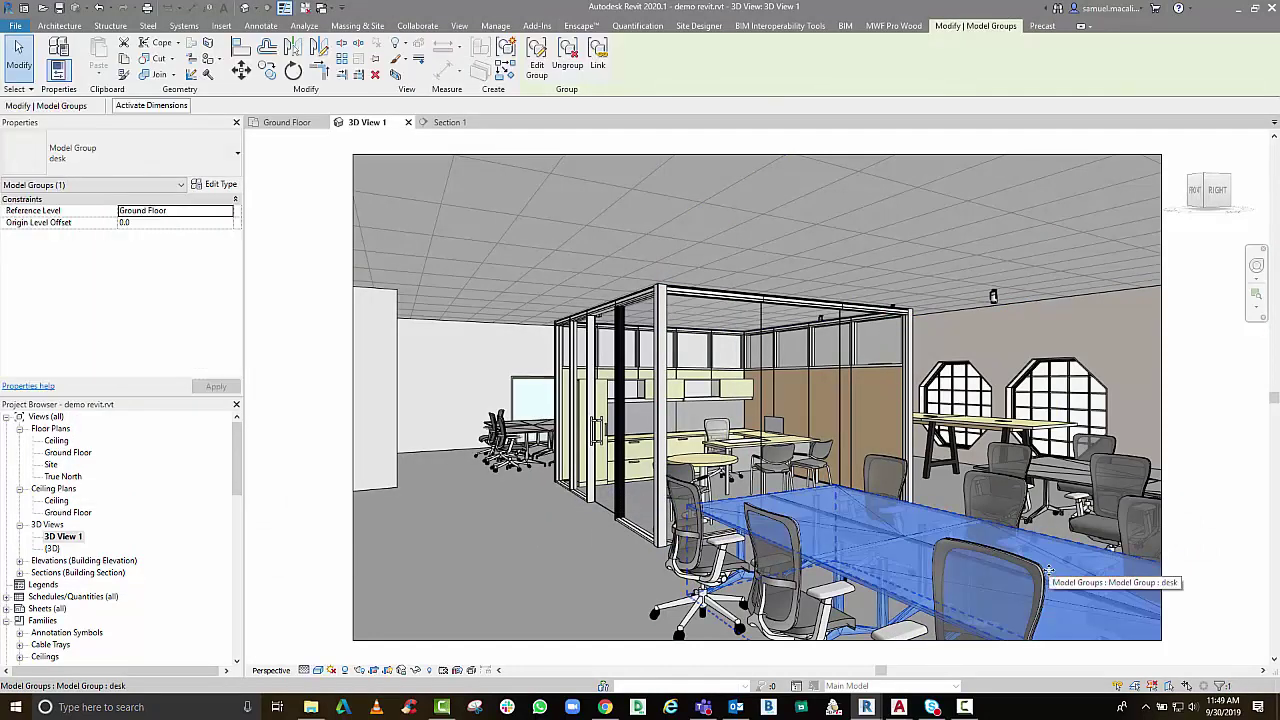
key("Escape")
left_click(1015, 566)
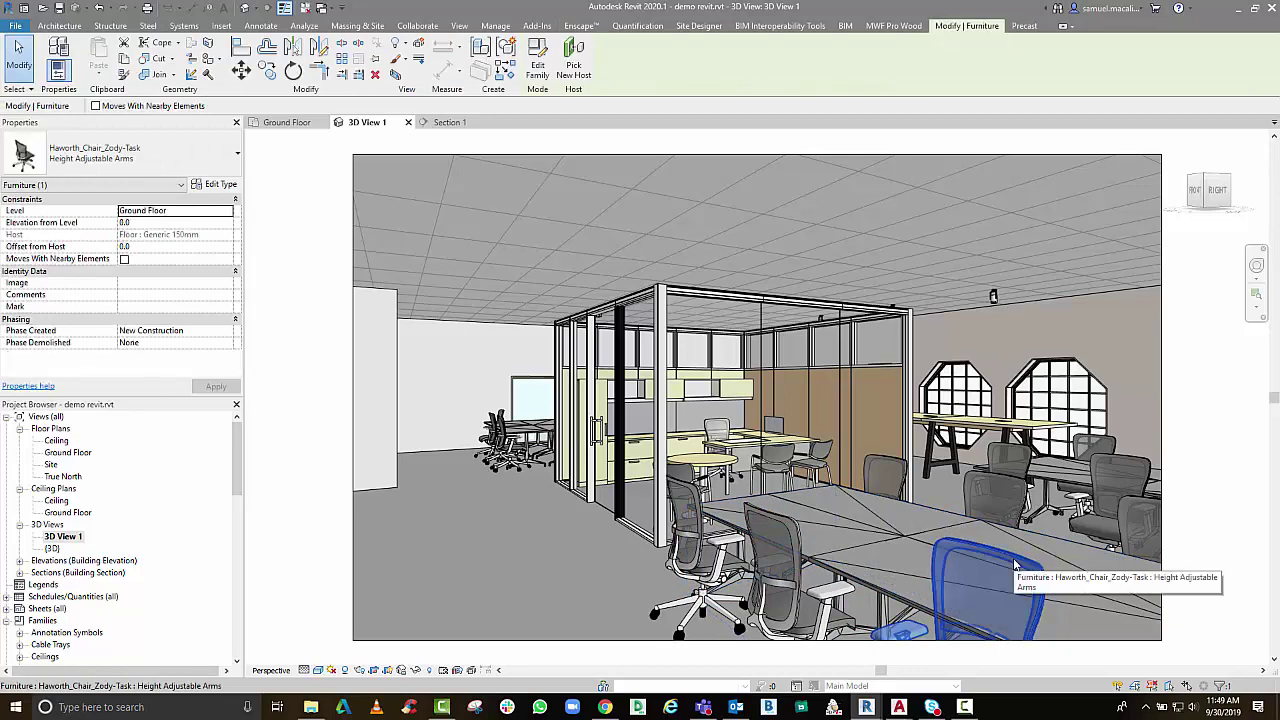
key("Escape")
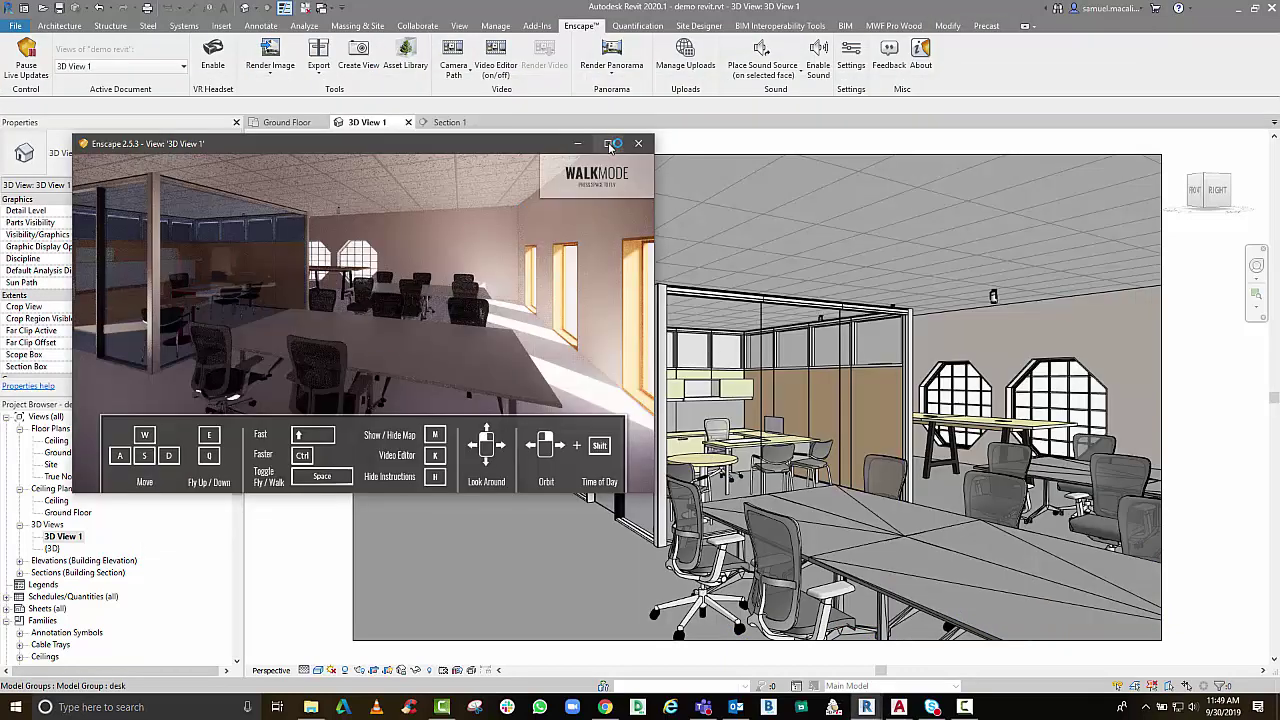
On the Ground Floor plan, delete three chairs from the lower desk group
left_click(295, 122)
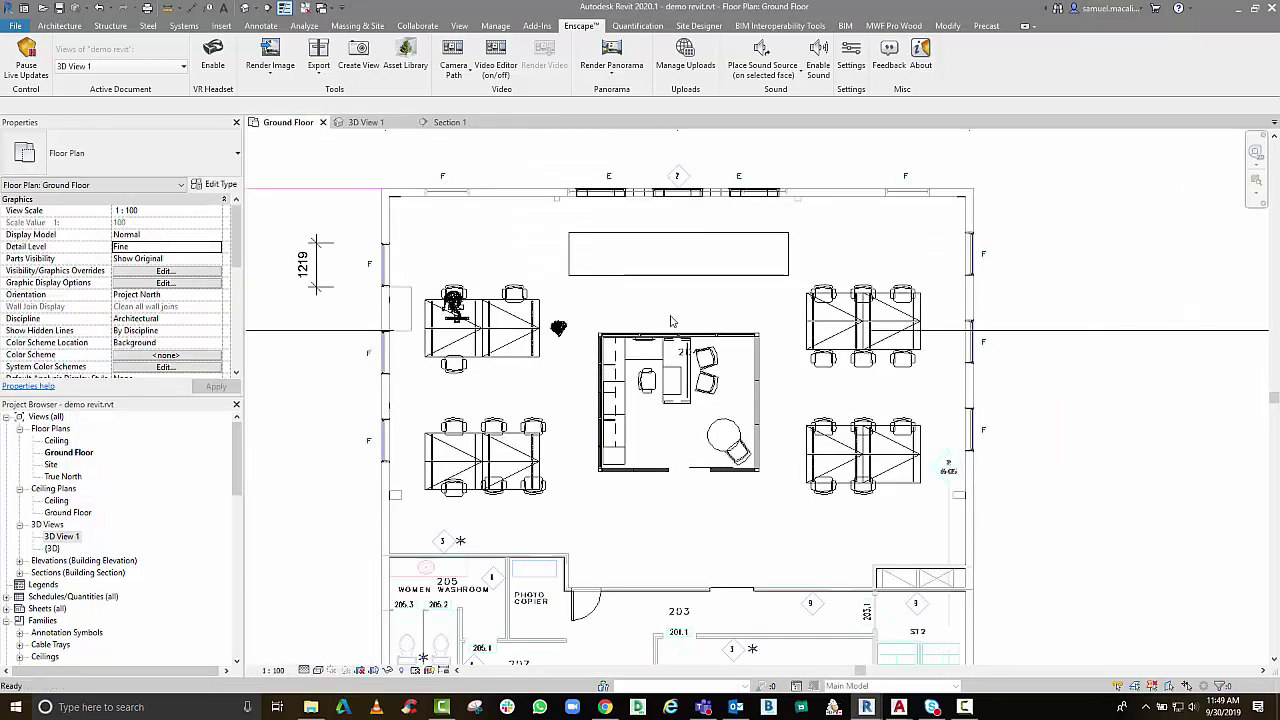
scroll(851, 437, "up", 2)
left_click(940, 425)
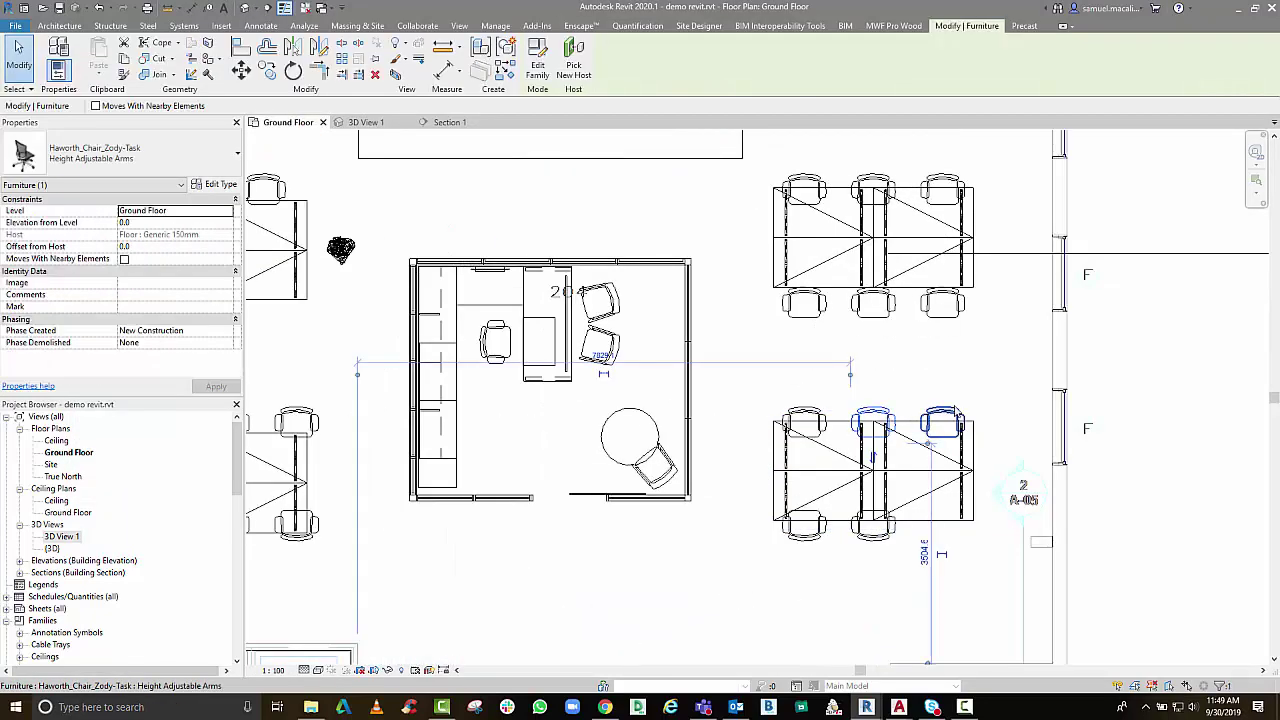
left_click(872, 525, "ctrl")
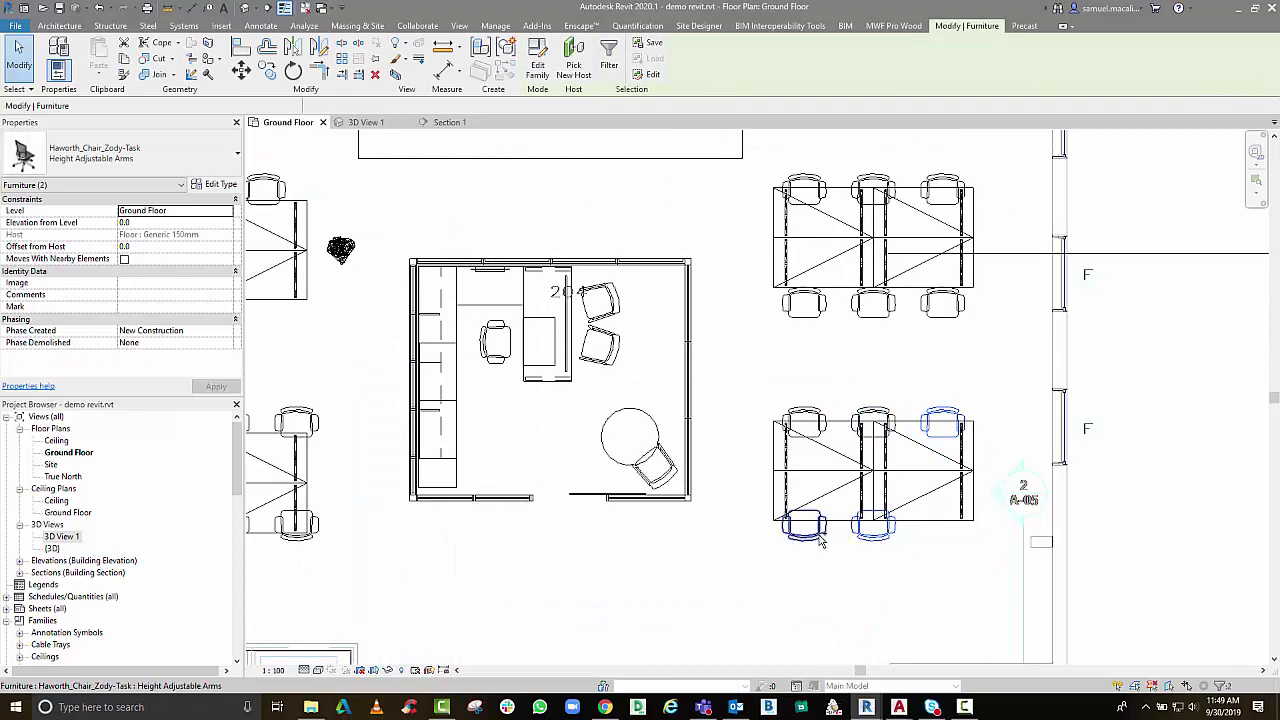
left_click(805, 525, "ctrl")
key("Delete")
Move two remaining chairs up into new spots beside the lower desks
left_click(872, 418)
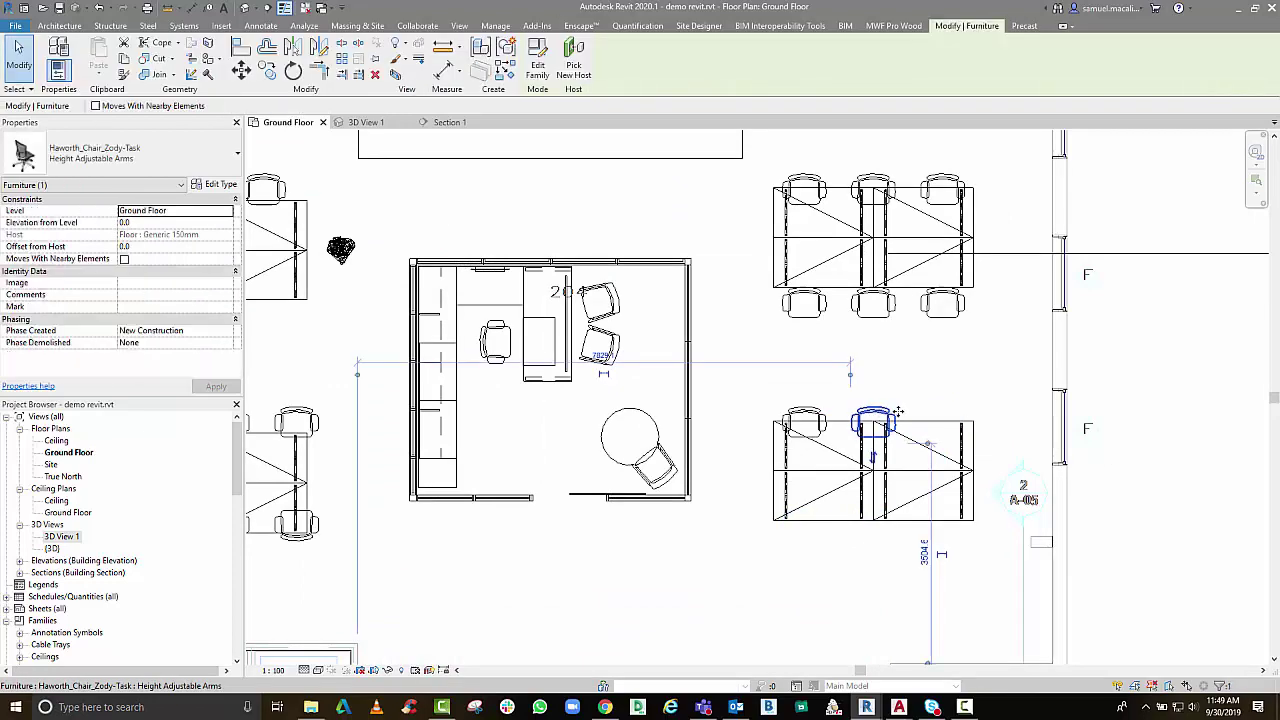
left_click_drag(872, 418, 912, 398)
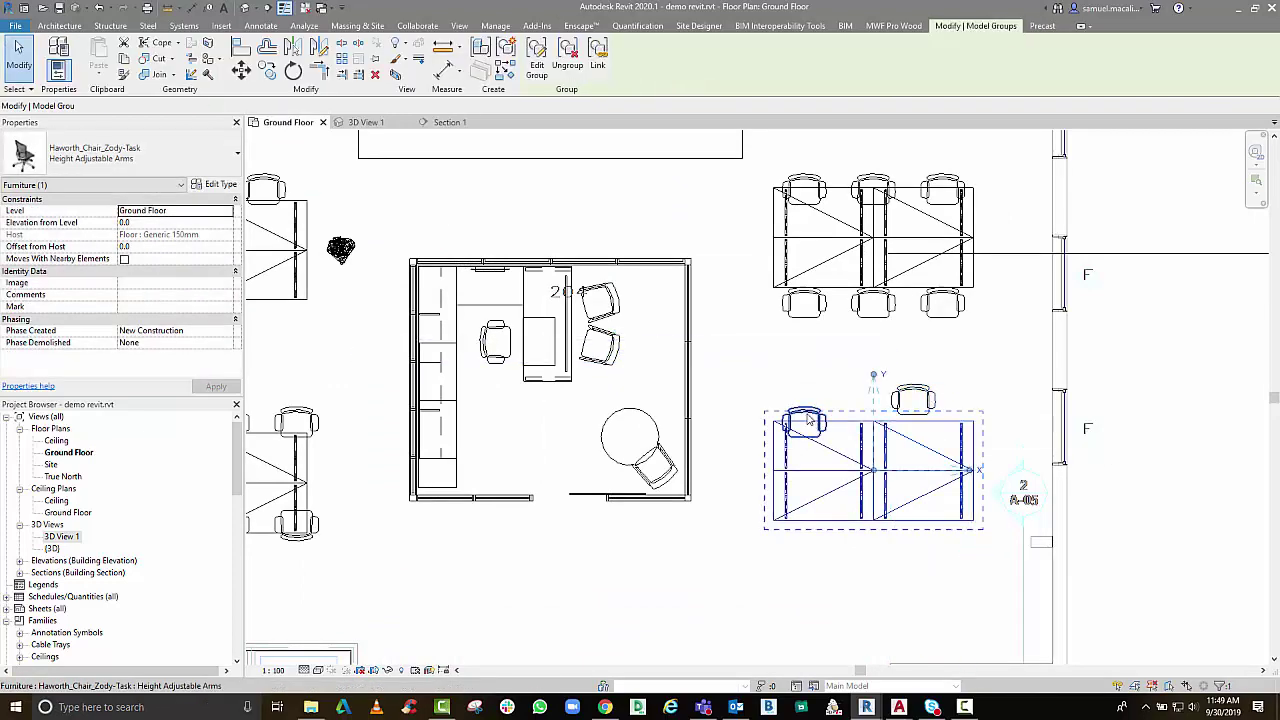
left_click(805, 420)
key("Tab")
left_click(805, 420)
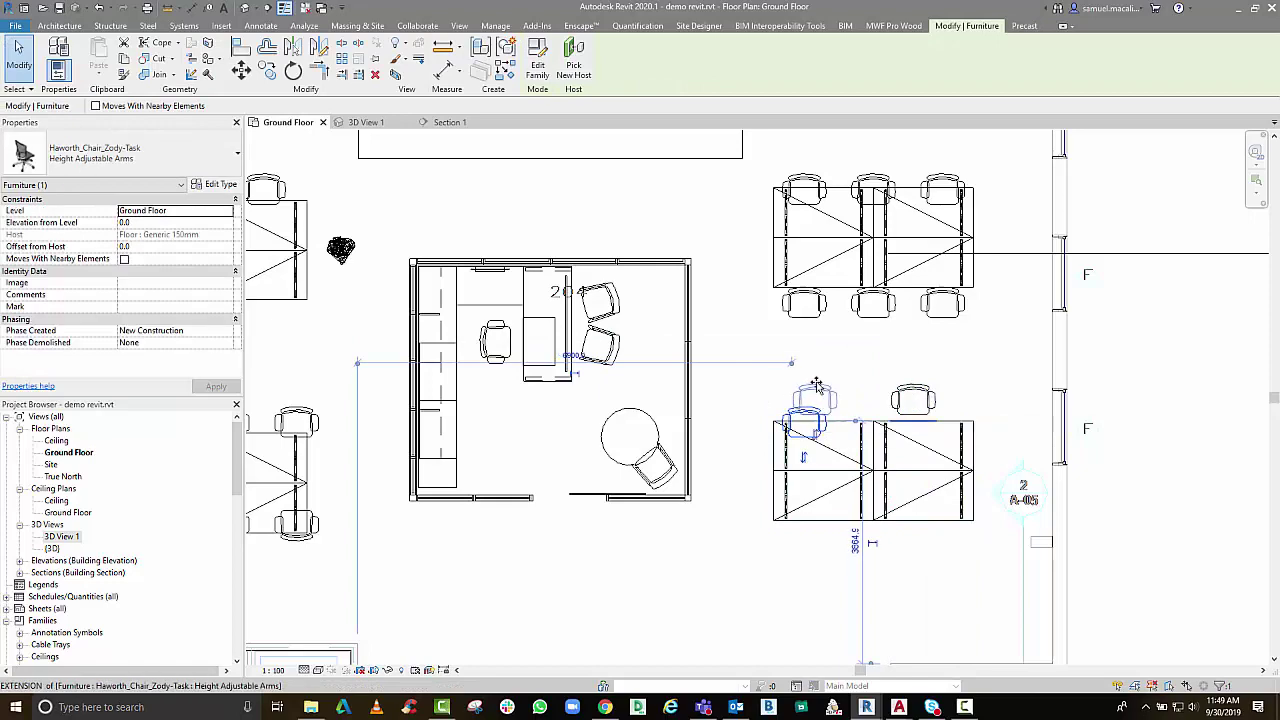
left_click_drag(805, 420, 820, 400)
key("Escape")
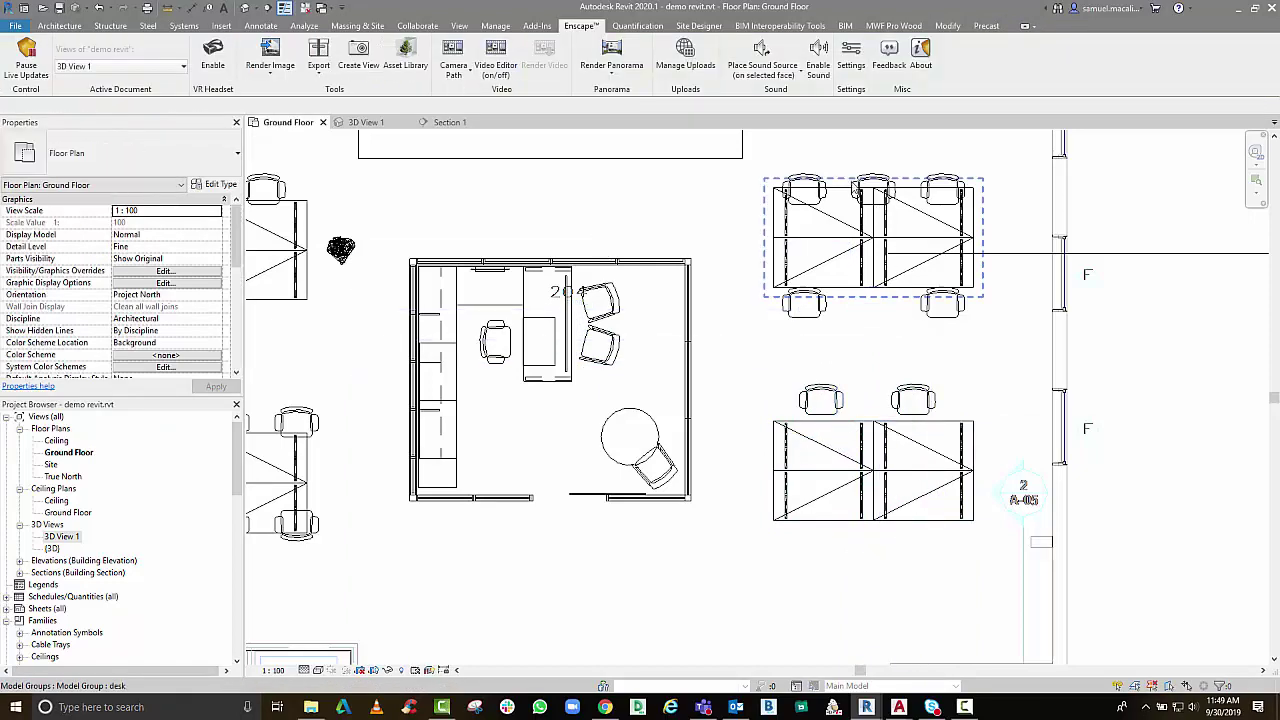
Move a chair at the upper desk group to a new position
left_click(875, 185)
left_click_drag(875, 185, 932, 162)
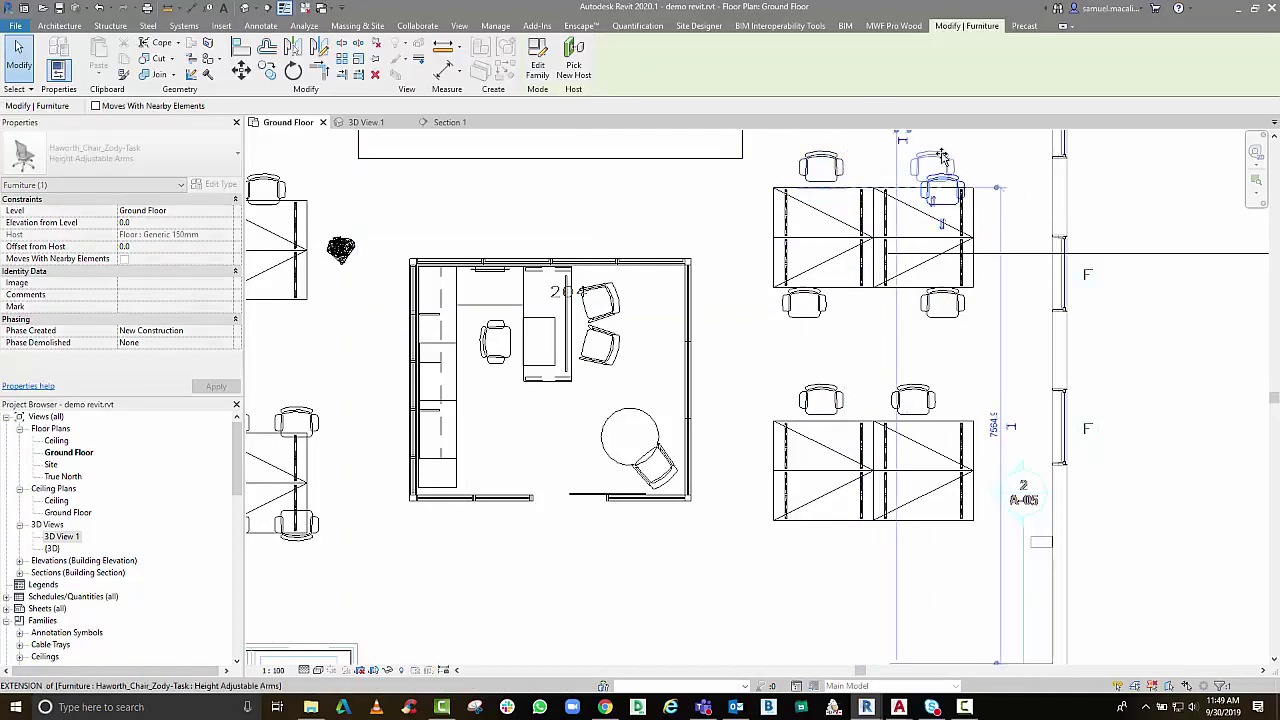
key("Escape")
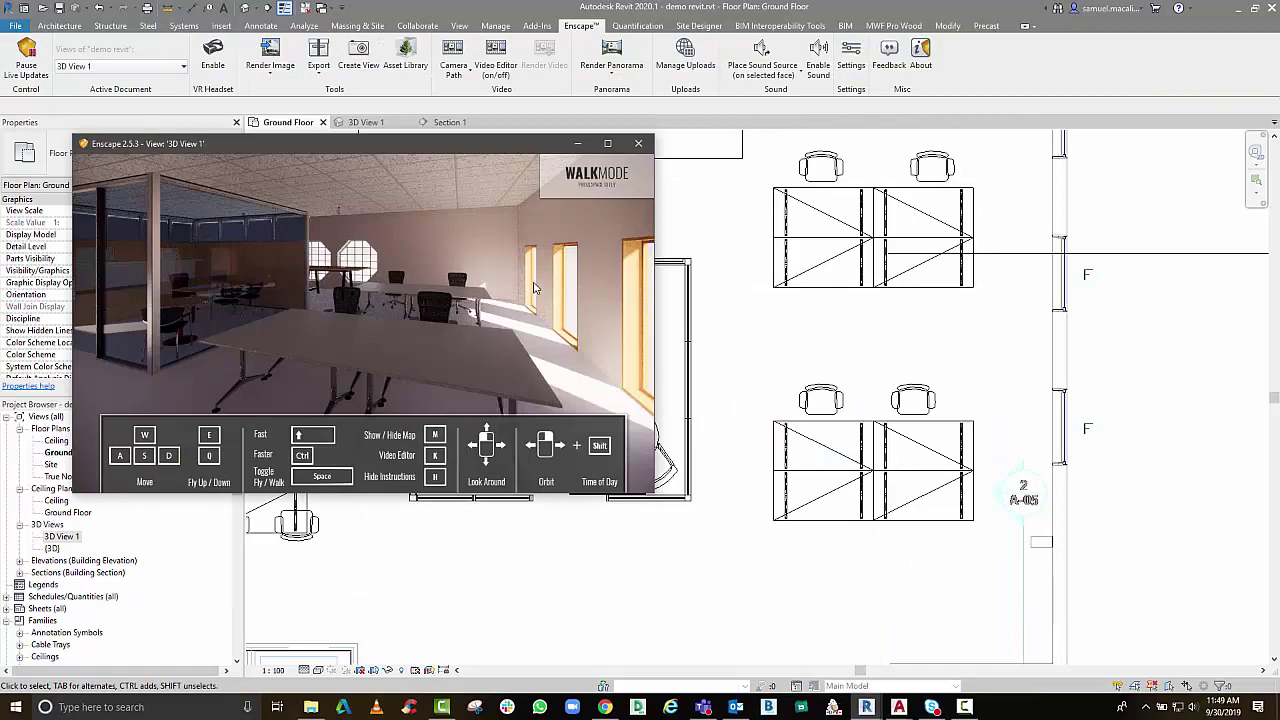
Maximize Enscape, face the windowed wall and fly forward into the office
left_click(607, 143)
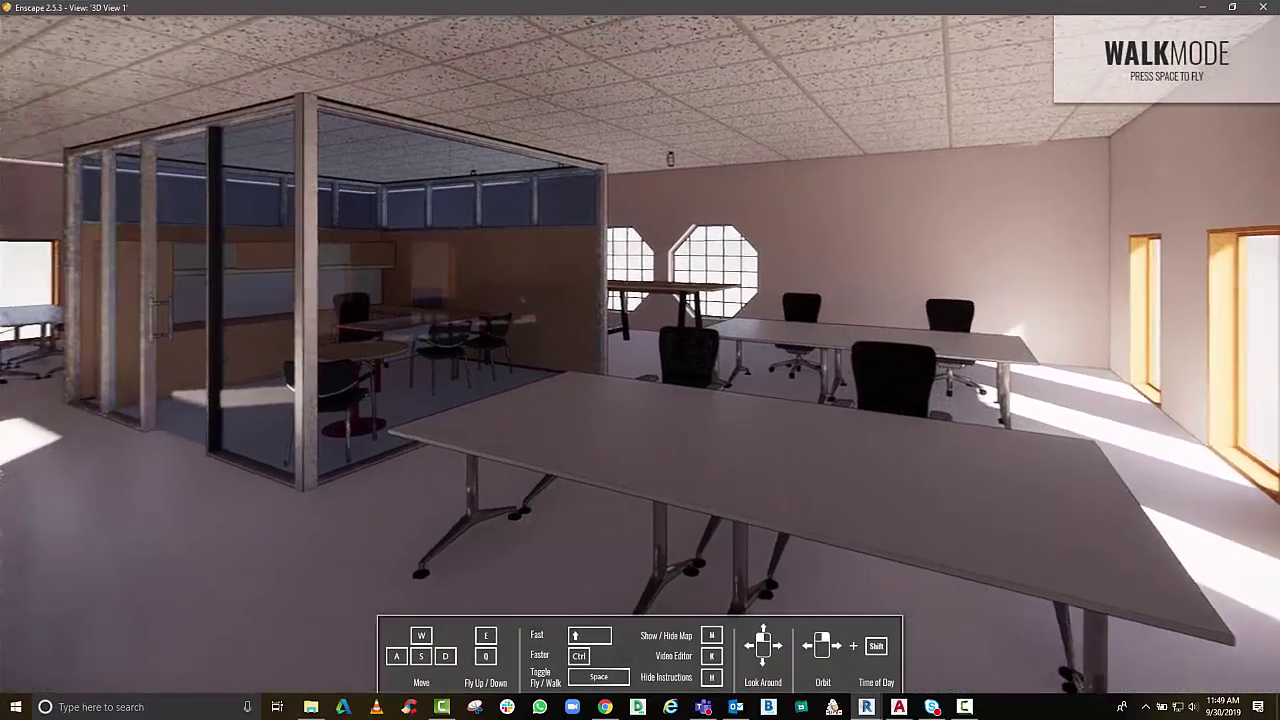
left_click_drag(330, 640, 476, 633)
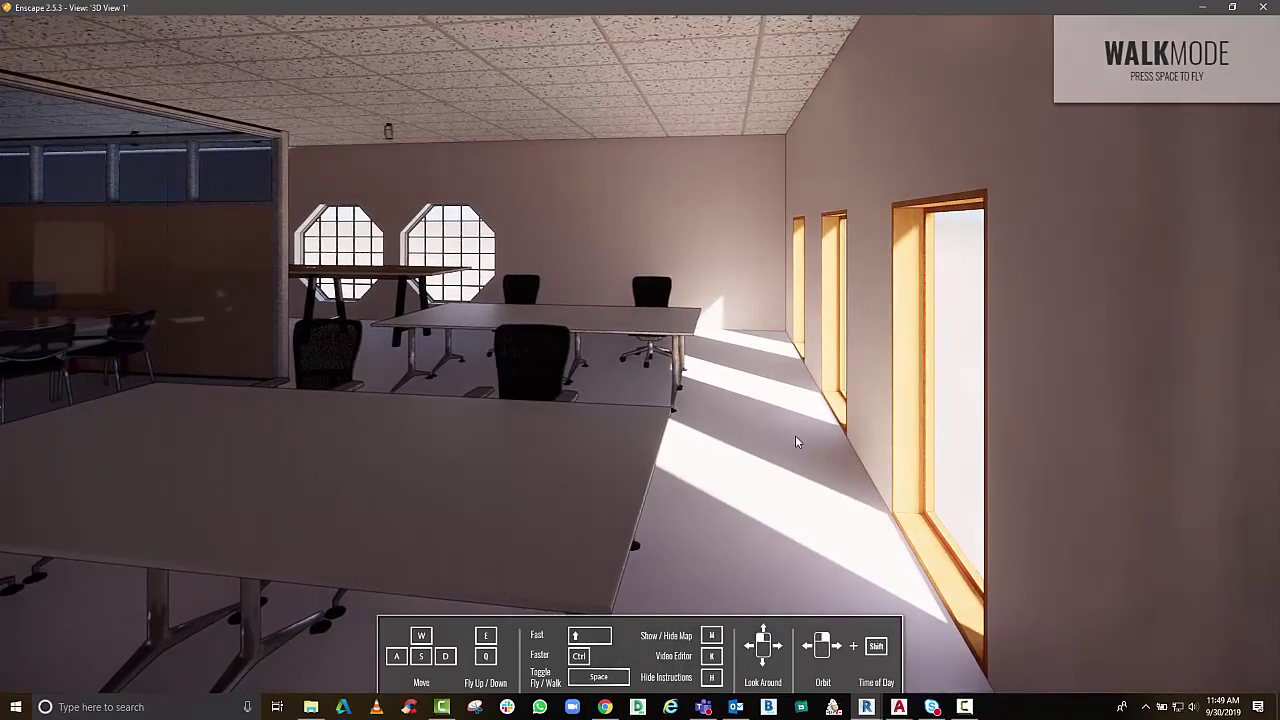
key("space")
key("w")
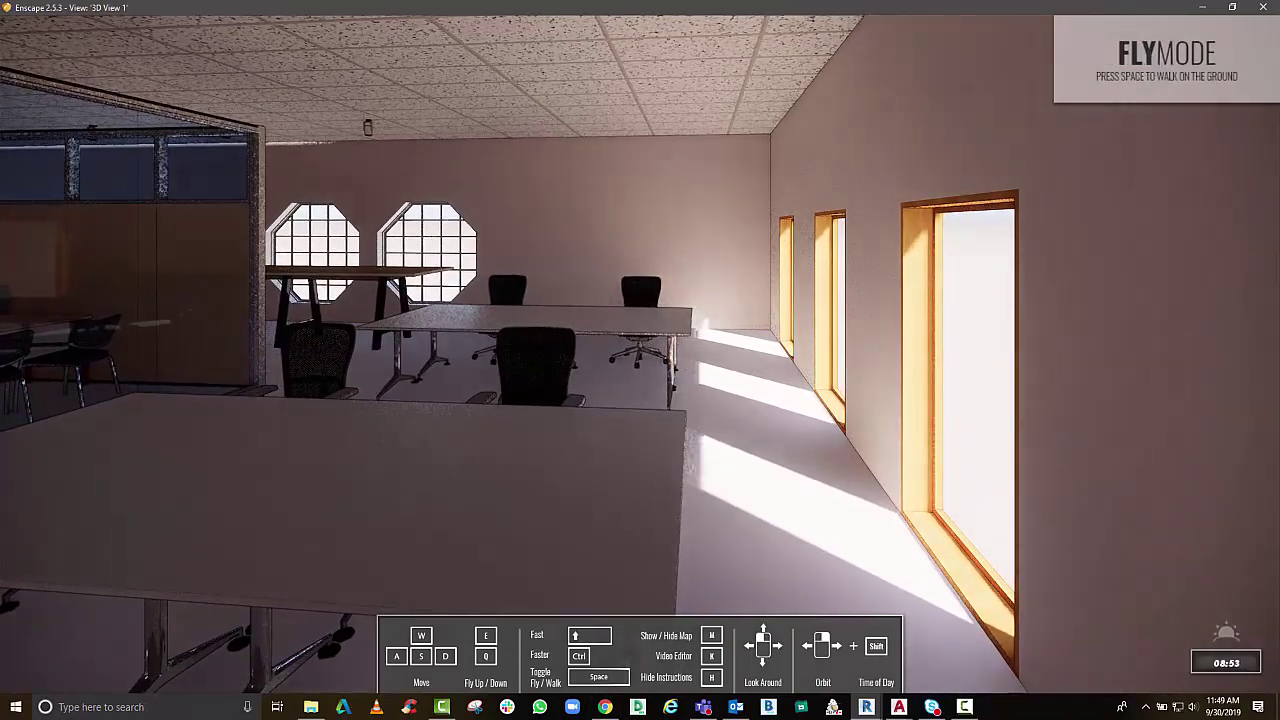
Set the time of day to about 17:02 and fly up to face the octagonal windows
right_click_drag(640, 360, 800, 360, "shift")
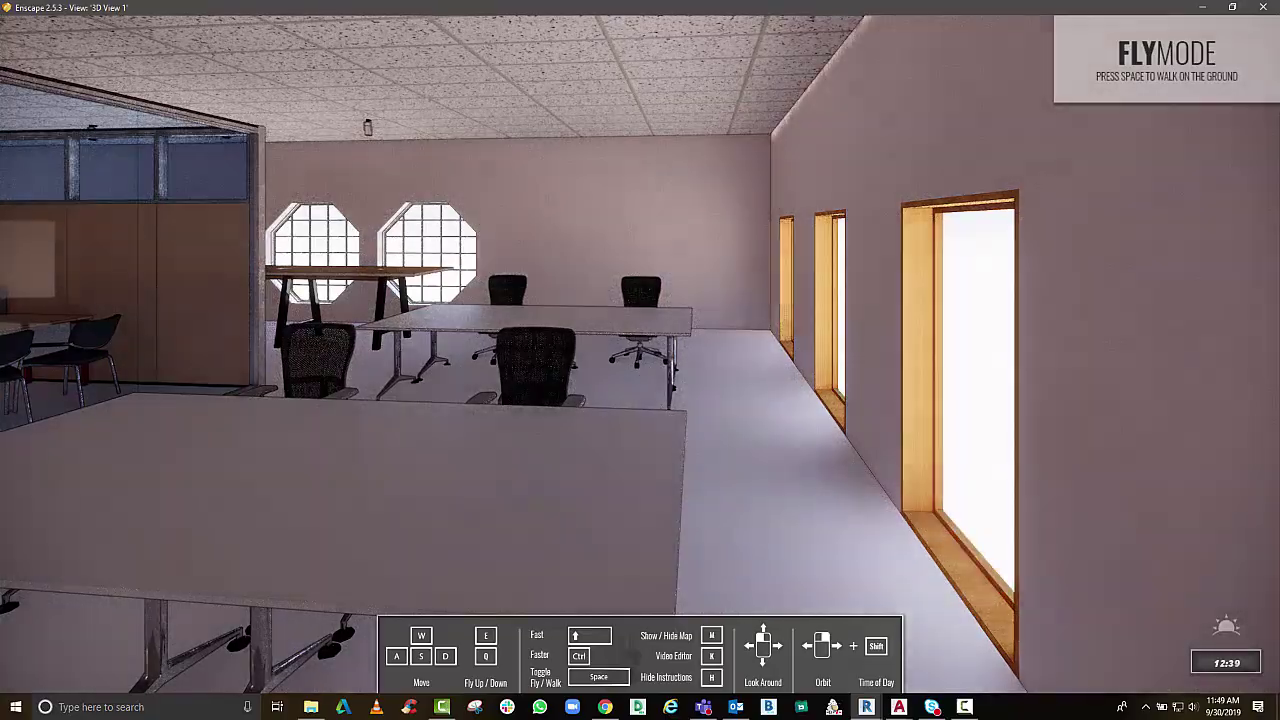
right_click_drag(640, 360, 800, 360, "shift")
right_click_drag(640, 360, 700, 360, "shift")
key("w")
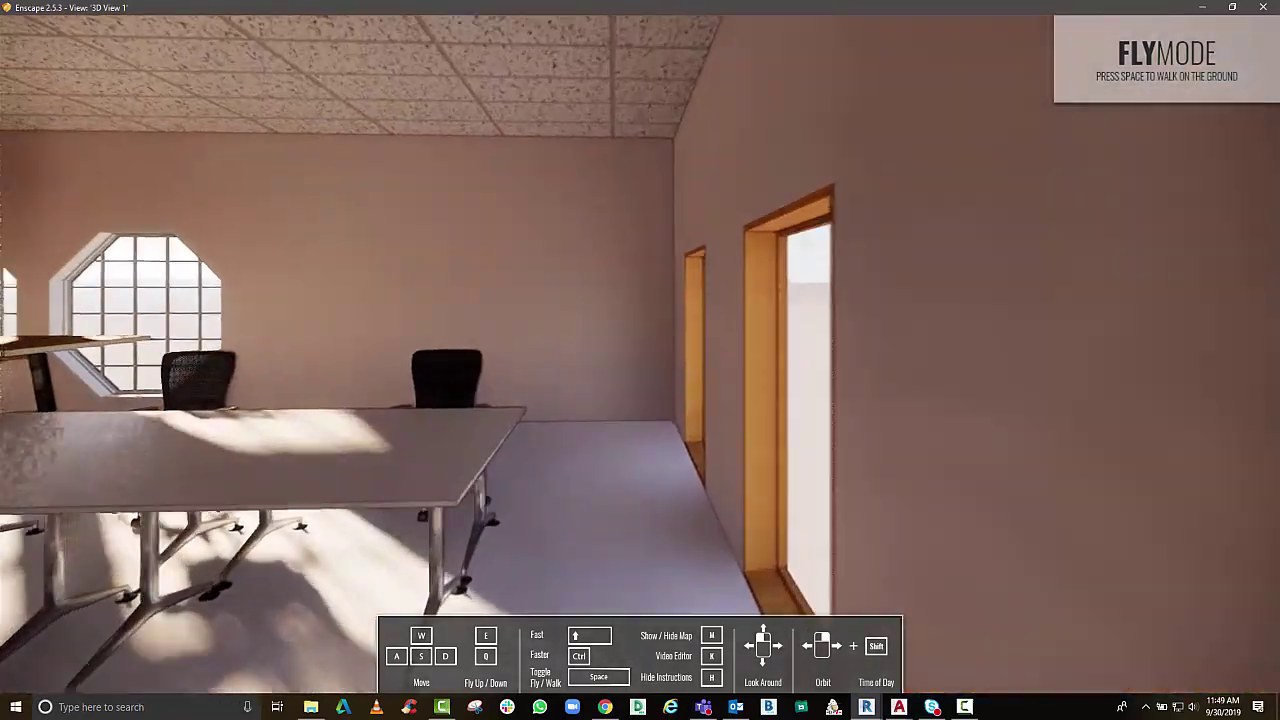
left_click_drag(640, 360, 305, 360)
key("space")
Walk along the long table trying 17:38 and evening light, then restore Enscape to a smaller window
key("w")
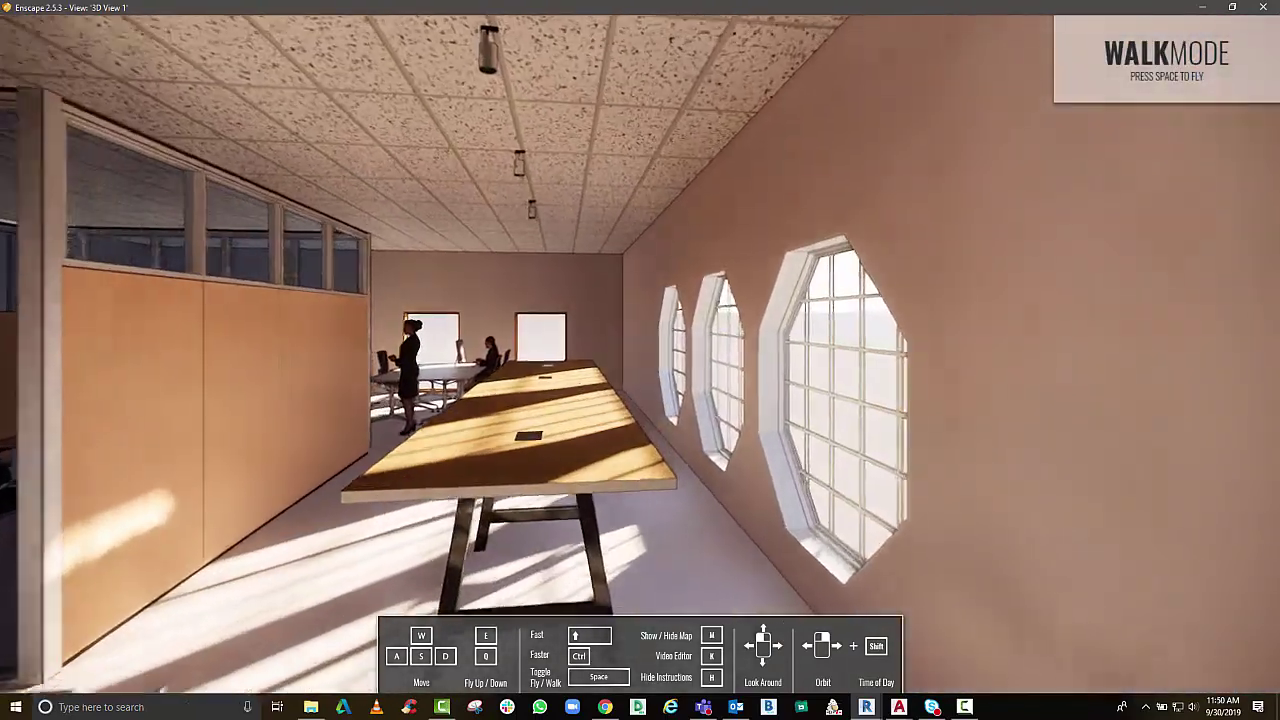
key("s")
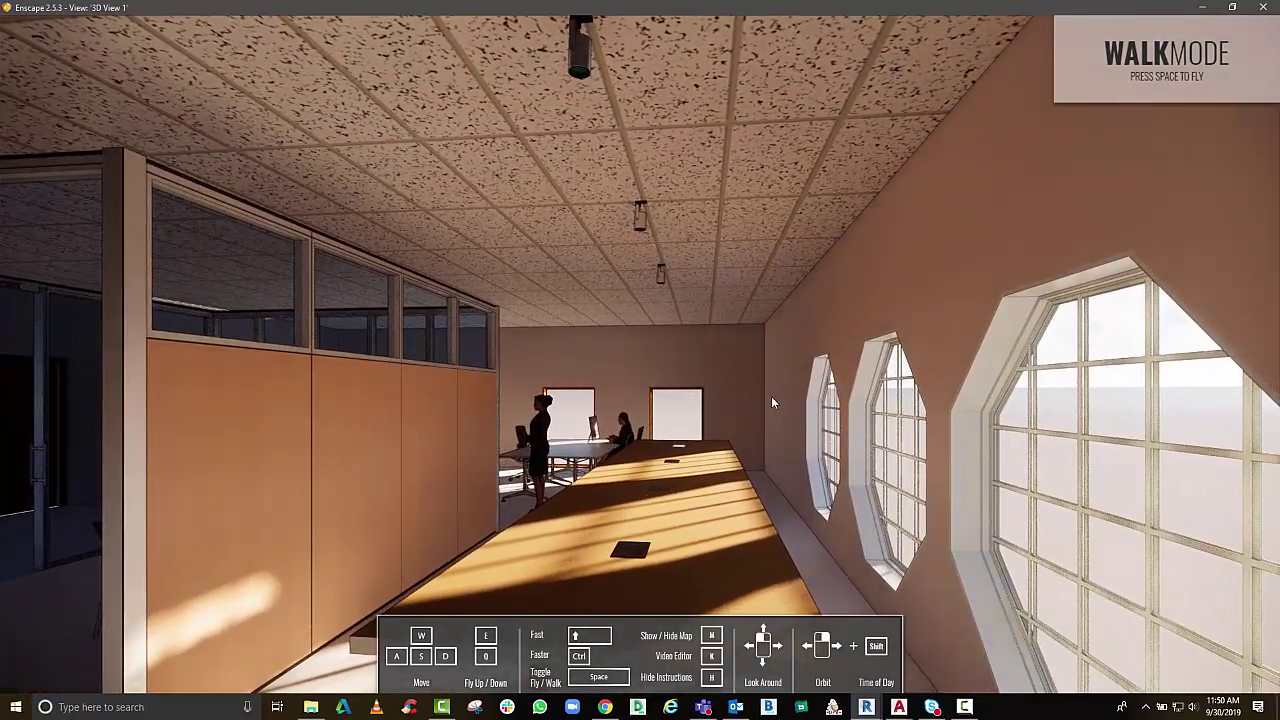
right_click_drag(771, 396, 815, 396, "shift")
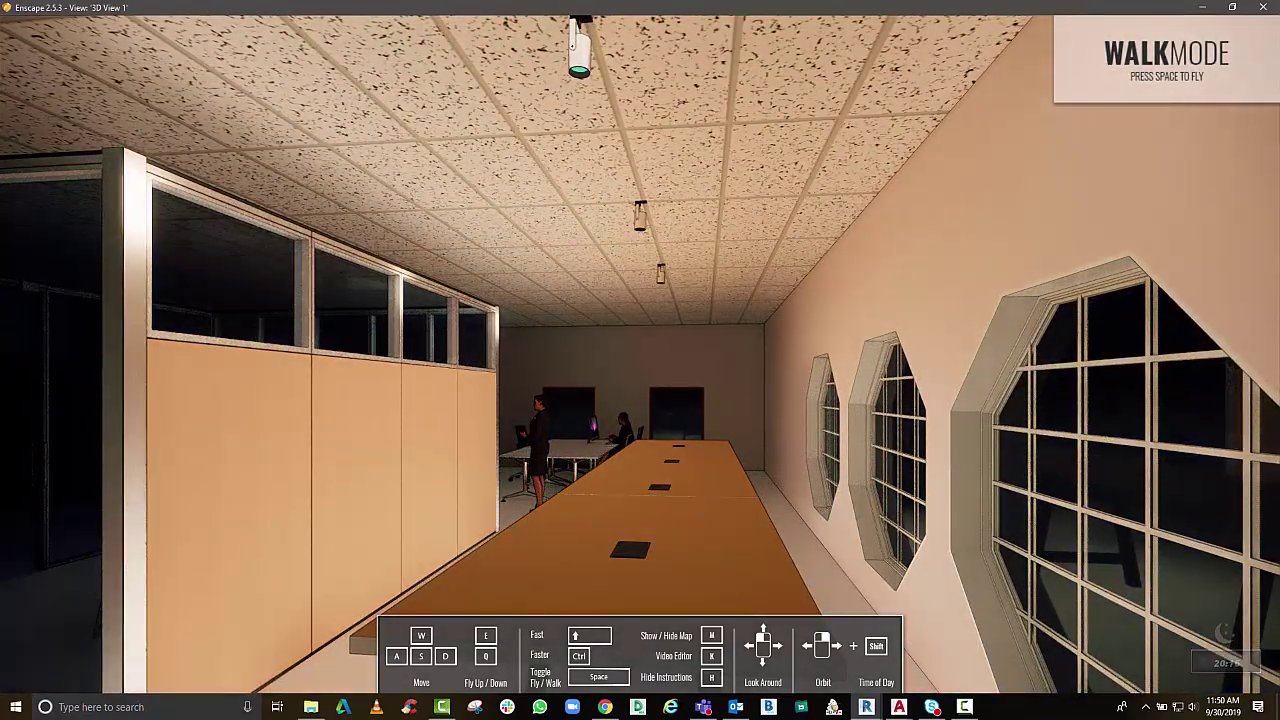
left_click_drag(620, 376, 548, 376)
left_click_drag(725, 334, 588, 334, "shift")
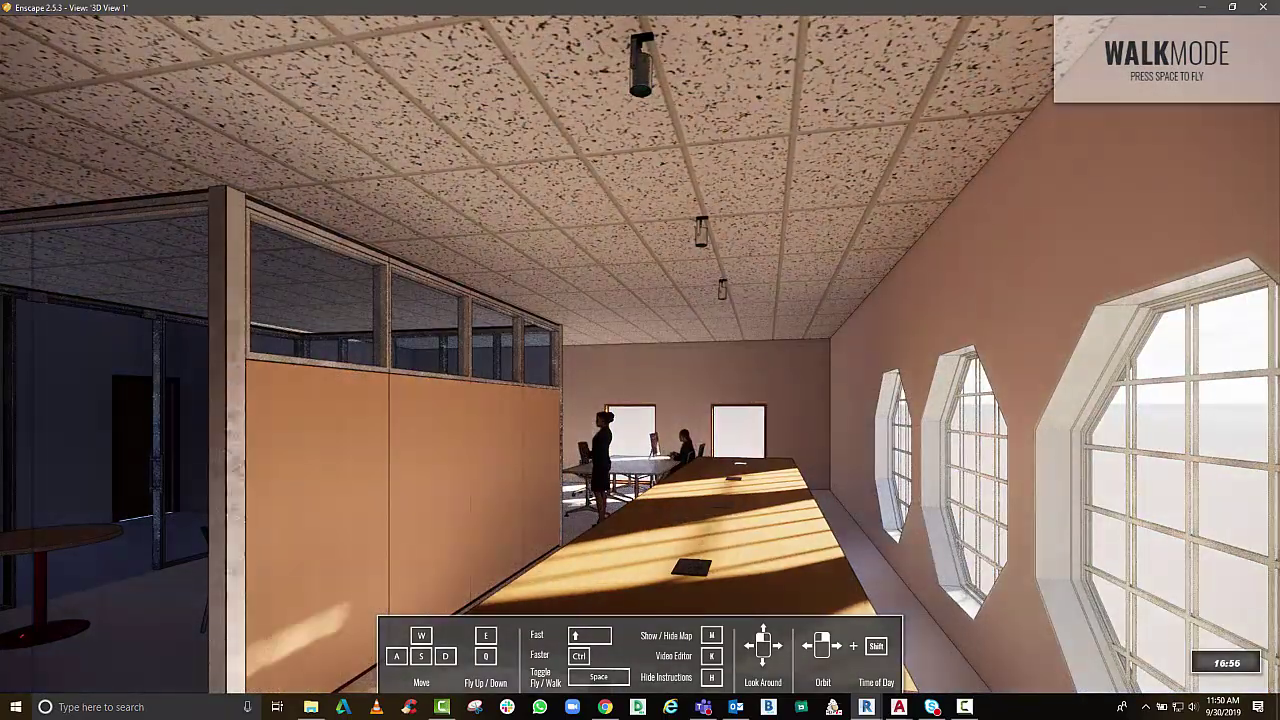
key("s")
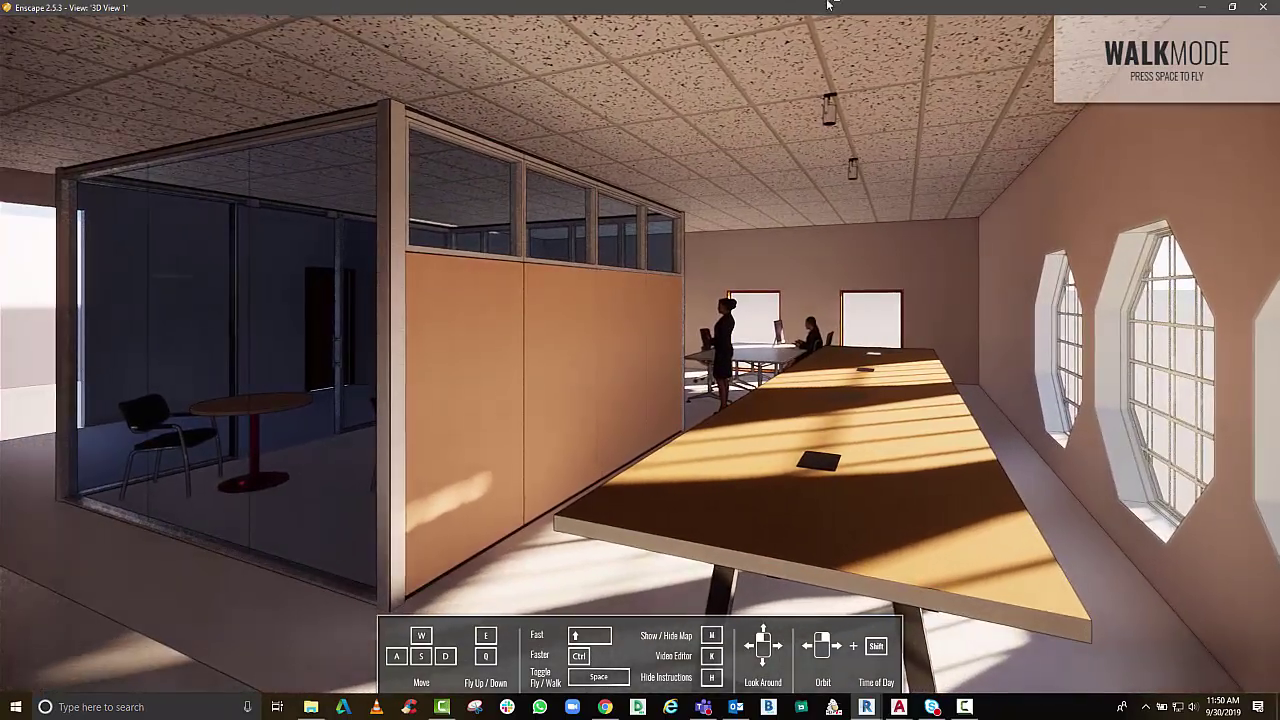
left_click_drag(840, 7, 870, 190)
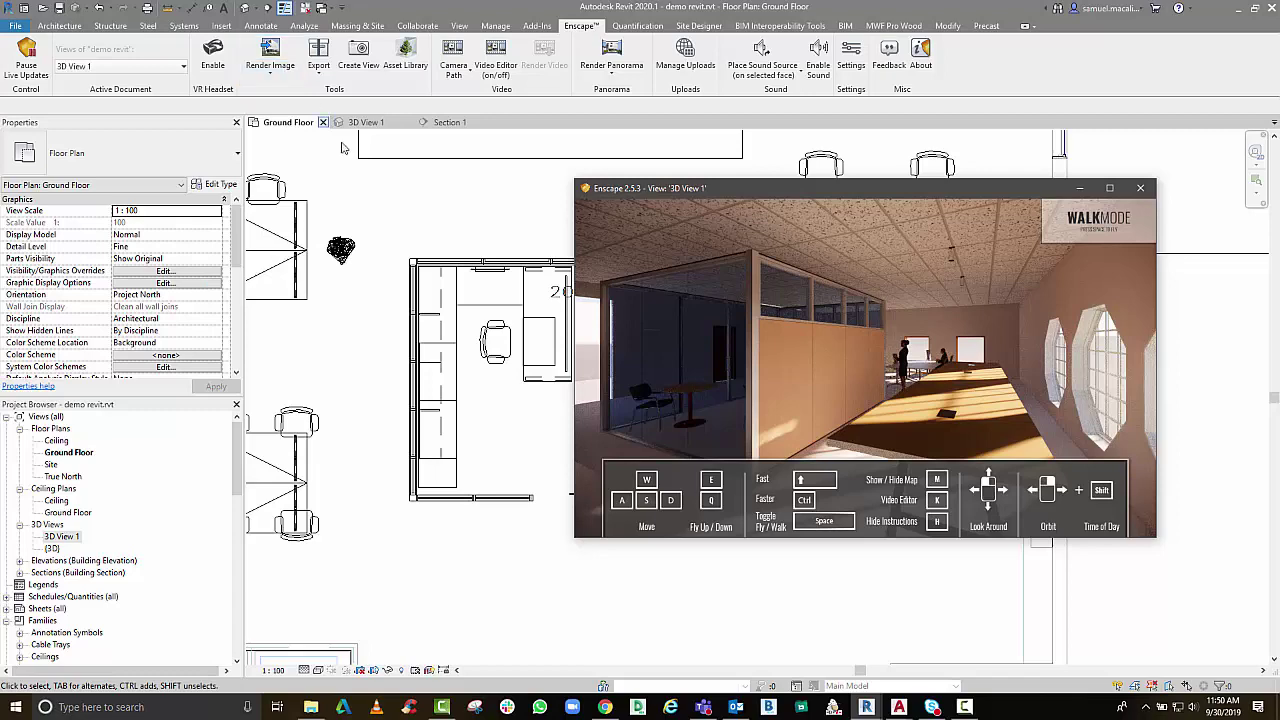
Open Enscape Settings beside a maximized Enscape viewer
left_click(851, 57)
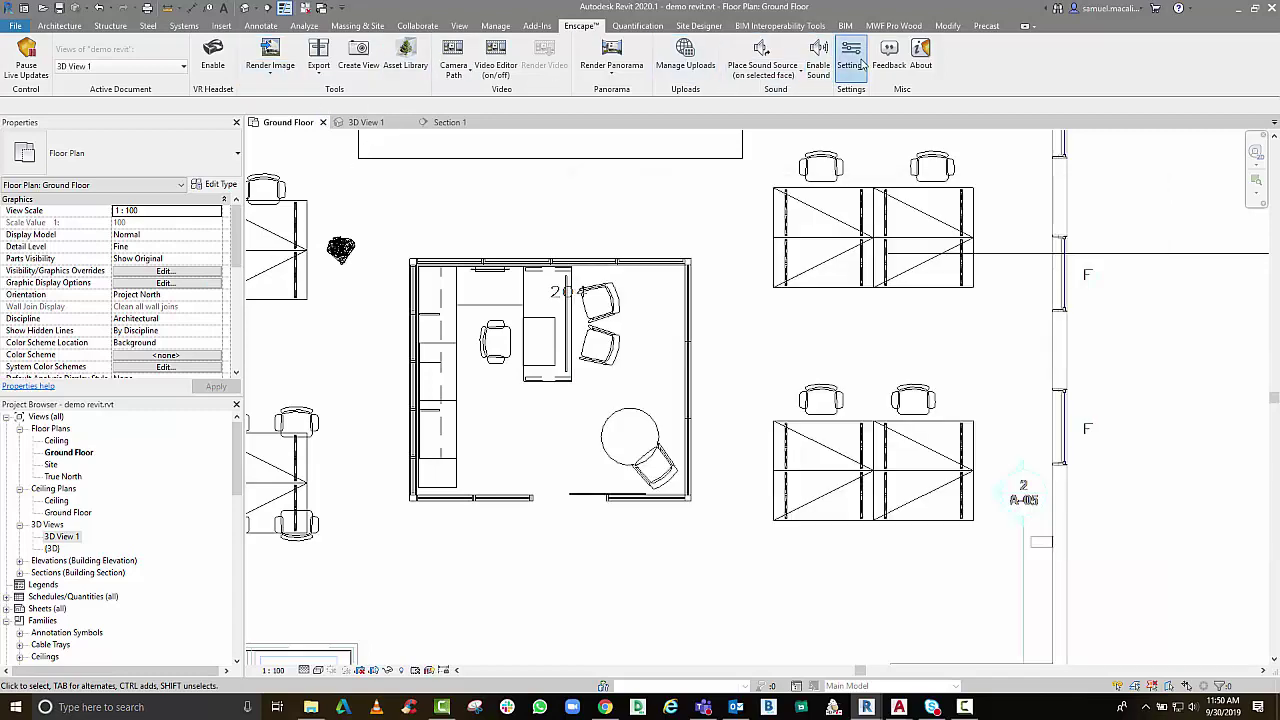
key("alt+Tab")
left_click(489, 178)
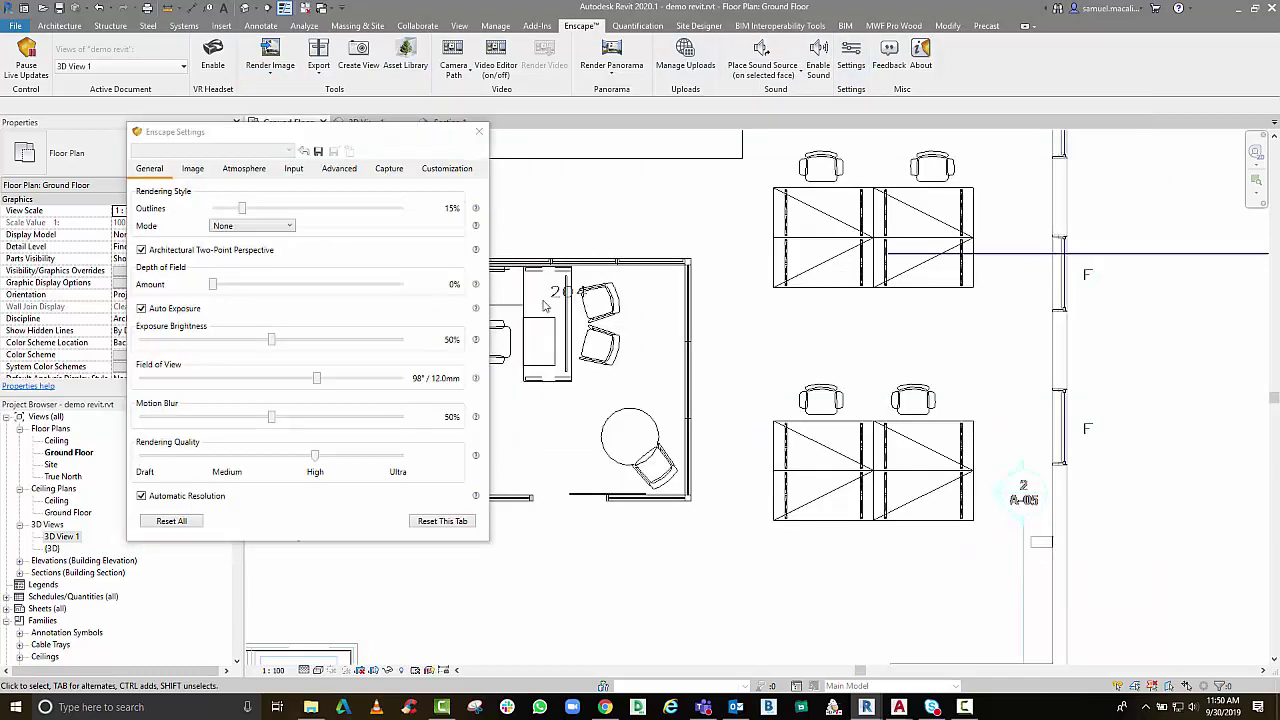
key("alt+Tab")
left_click(671, 213)
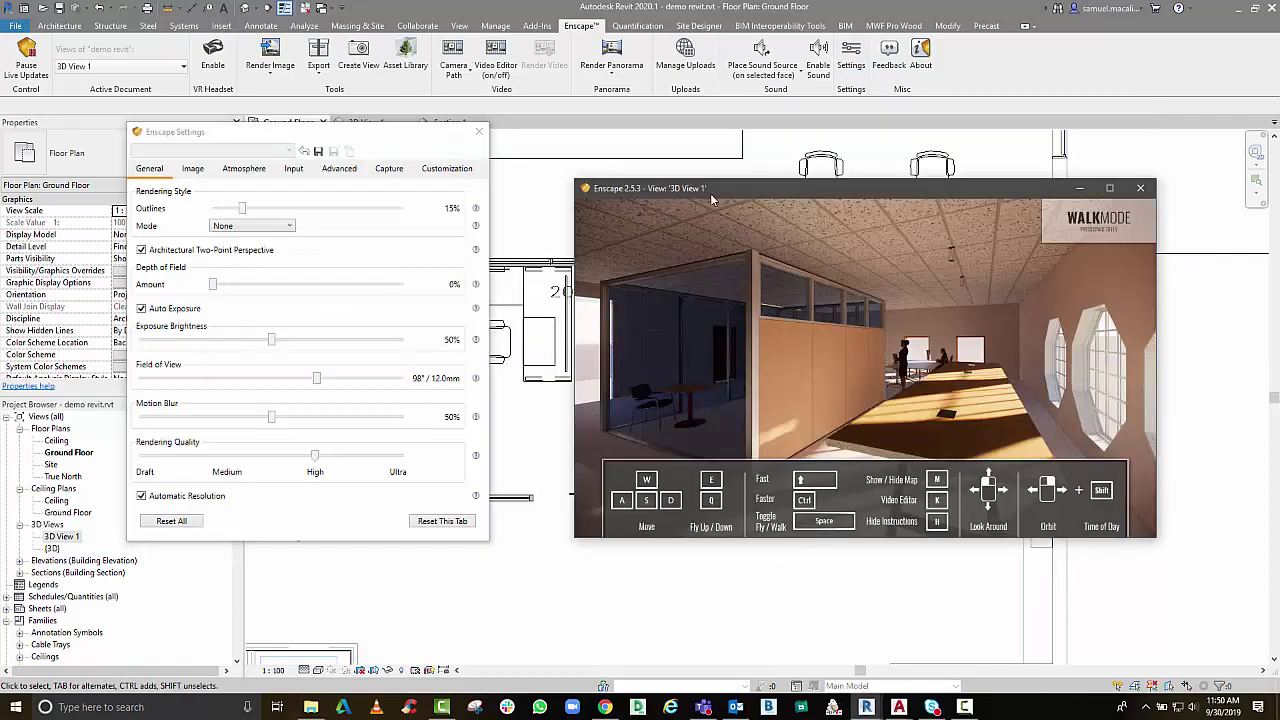
double_click(711, 192)
left_click_drag(323, 138, 226, 87)
Toggle two-point perspective off and back on, and try outline strengths ending at 13%
left_click(45, 198)
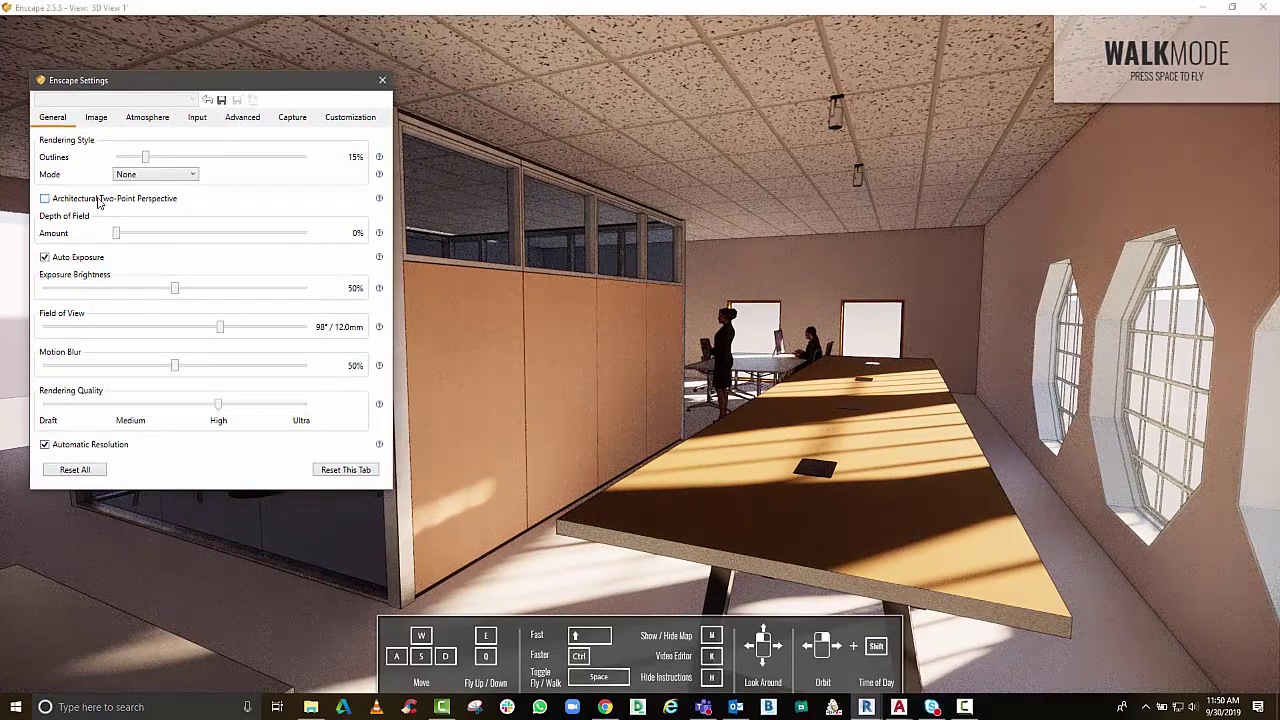
left_click(96, 199)
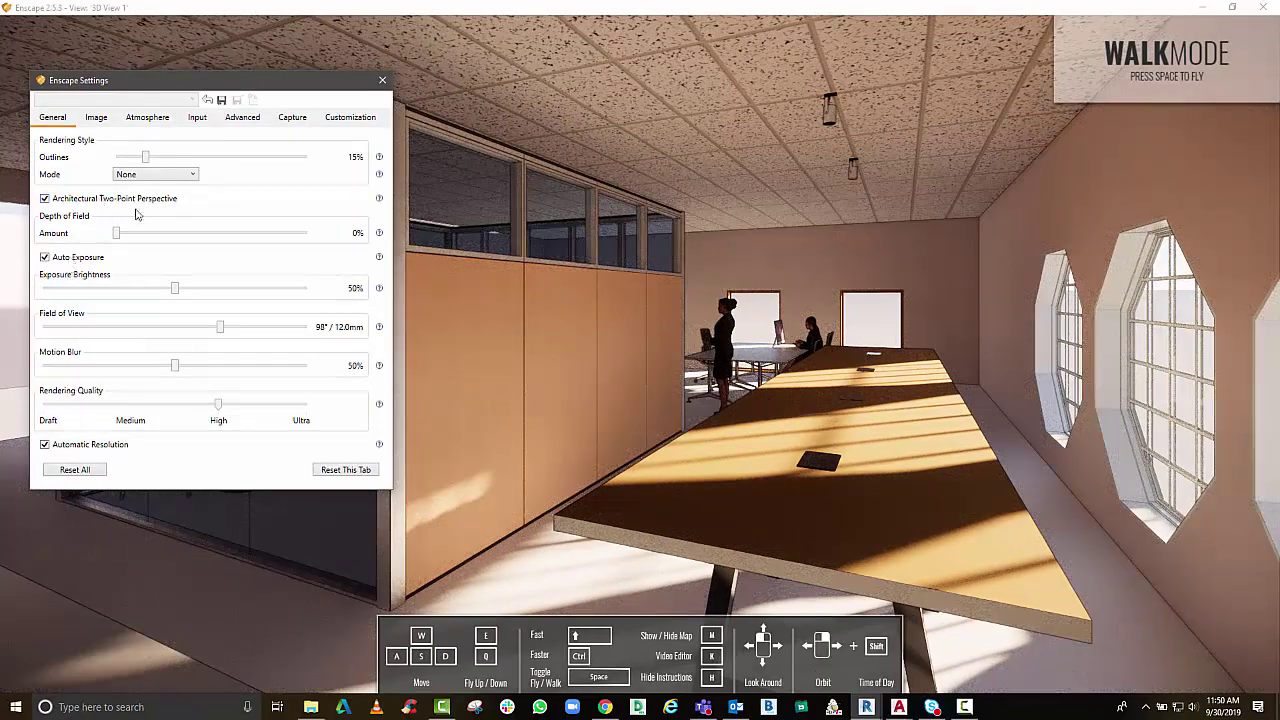
left_click_drag(145, 158, 306, 157)
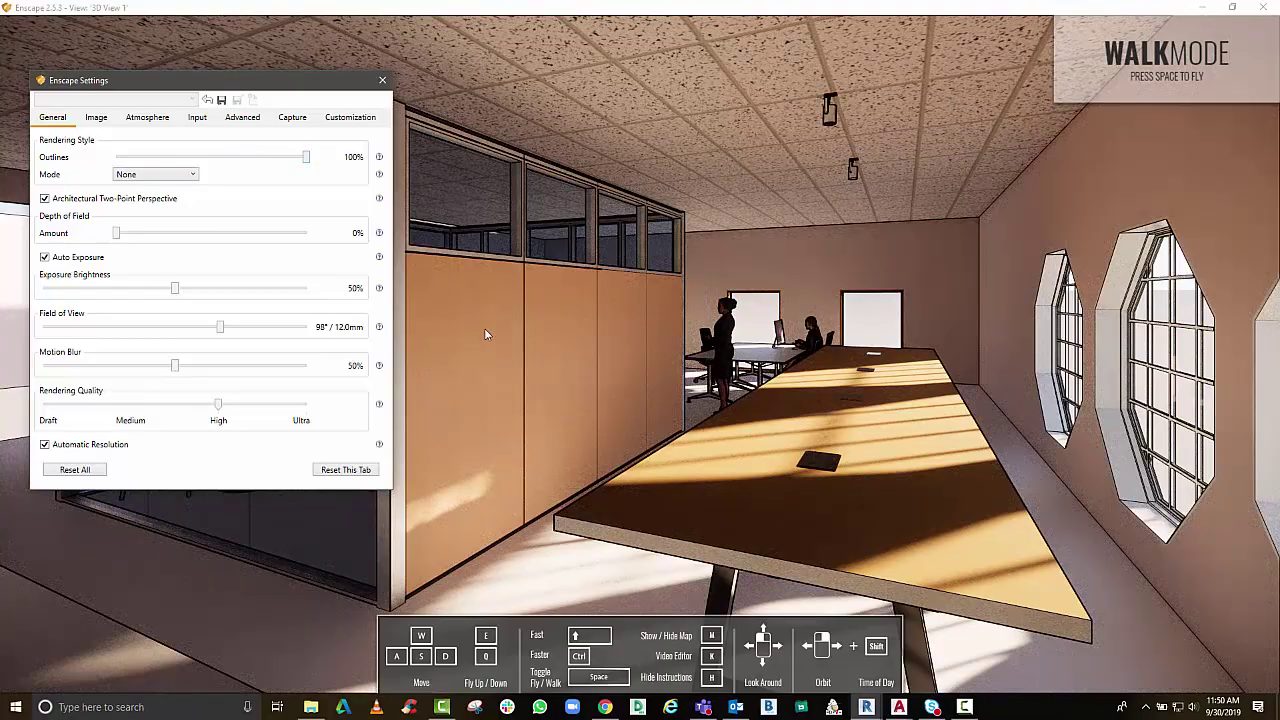
left_click_drag(305, 158, 116, 158)
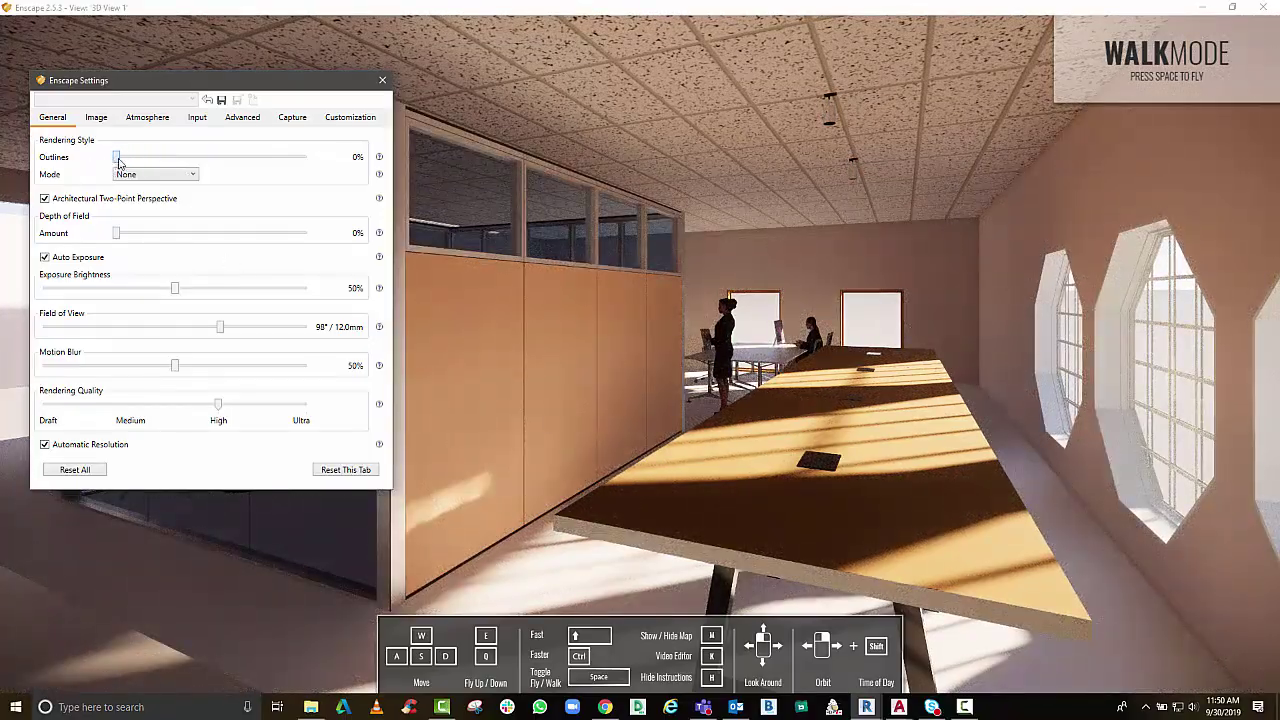
left_click_drag(117, 158, 143, 158)
Try the White, Polystyrol and Light View render modes while looking down at the long table
left_click(128, 189)
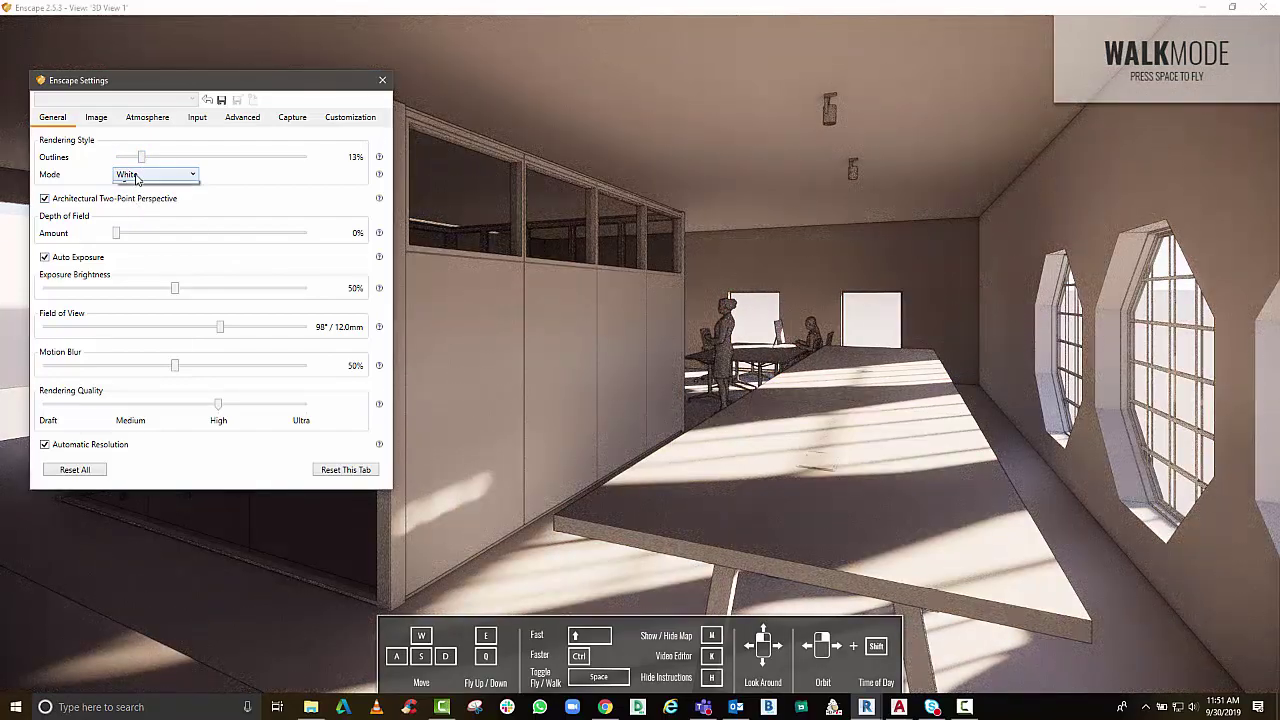
left_click(136, 178)
left_click(136, 216)
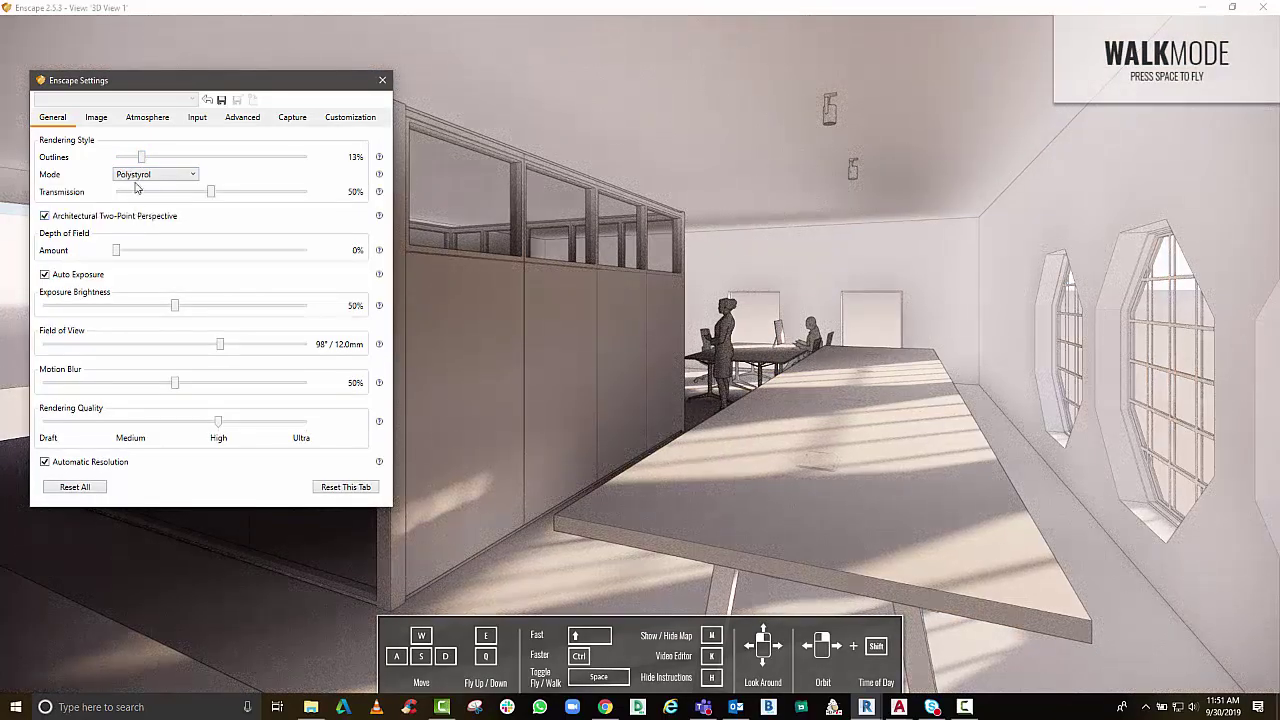
left_click(136, 176)
left_click(136, 228)
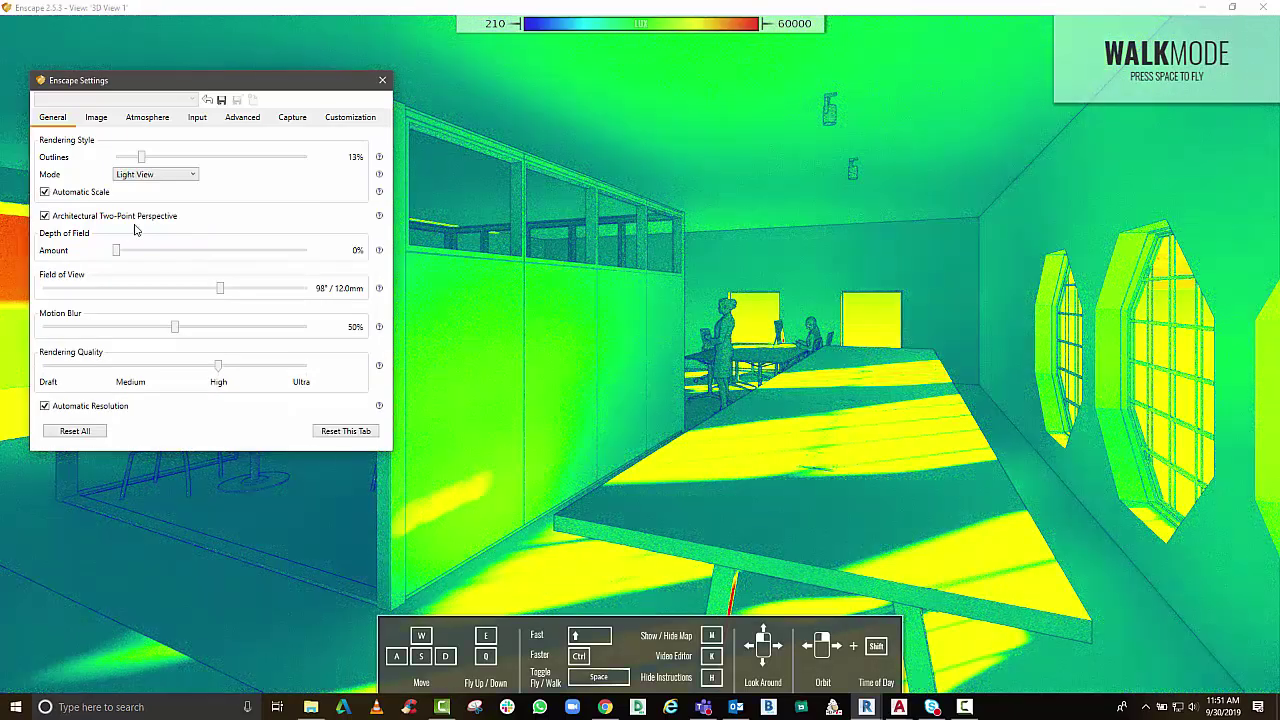
key("w")
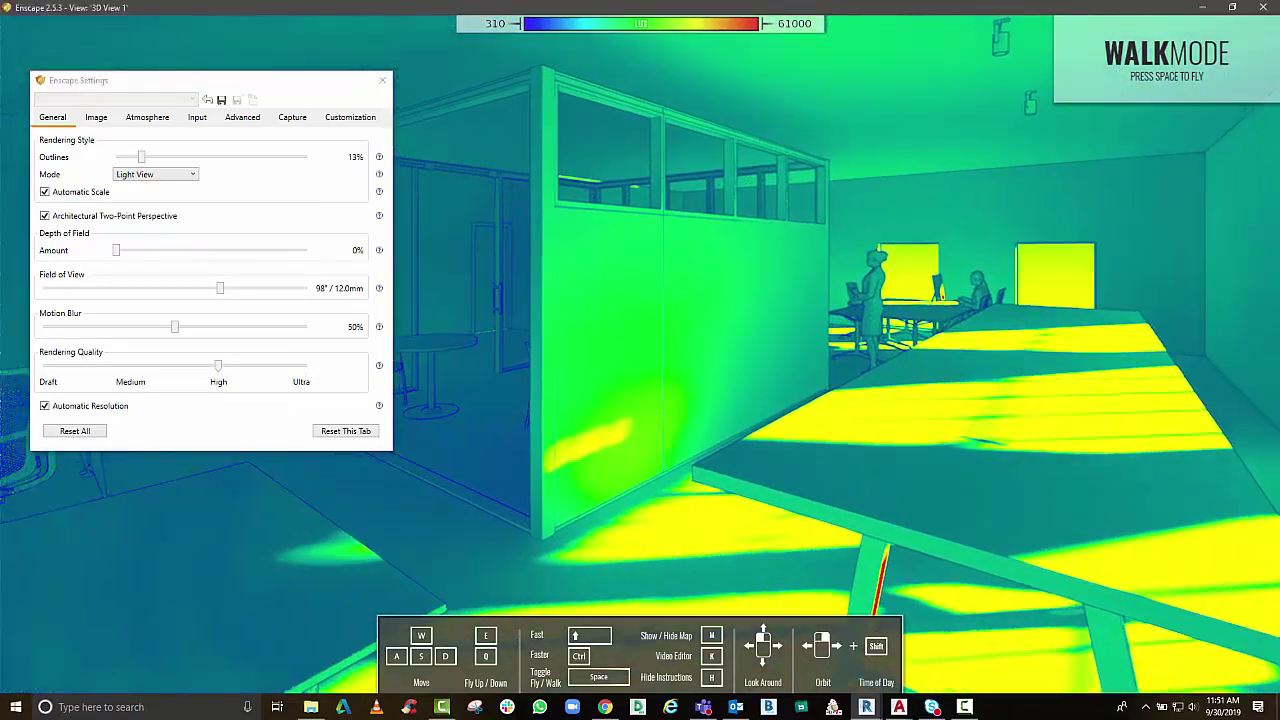
left_click_drag(642, 261, 642, 340)
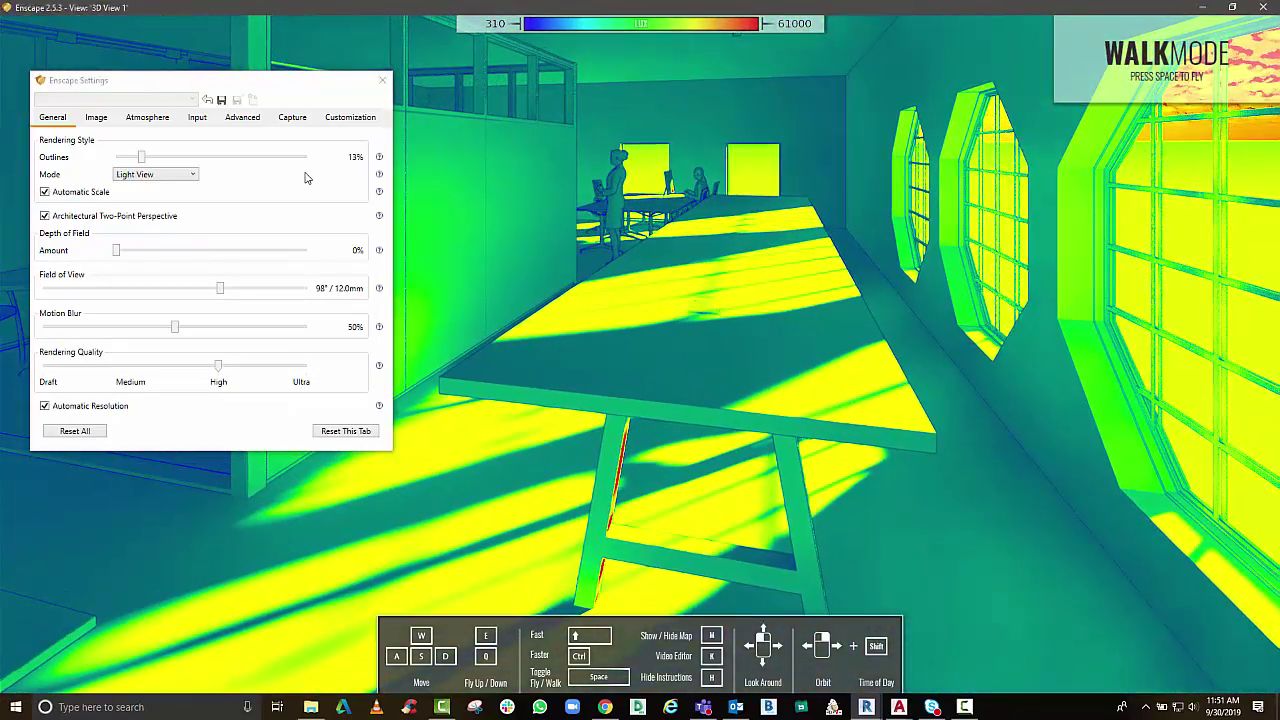
Set Mode back to None with 15% outlines and a 93° field of view
left_click(130, 175)
left_click(126, 202)
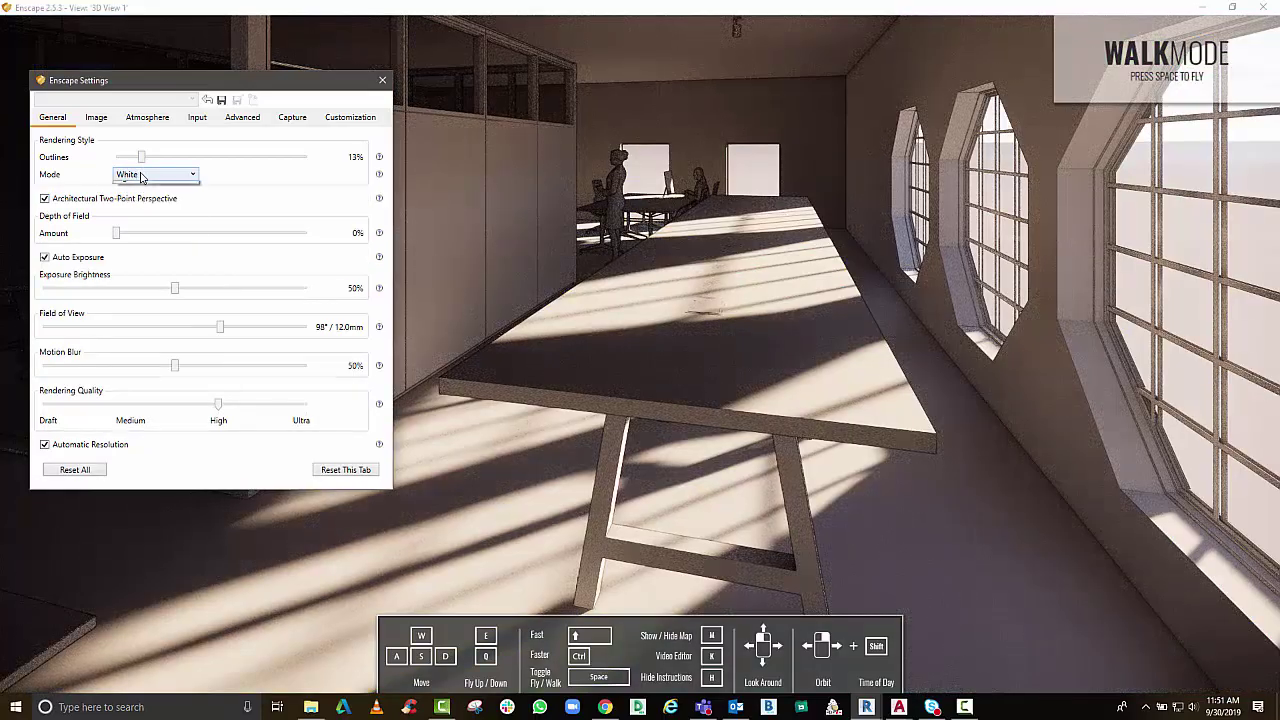
left_click(141, 175)
left_click(138, 187)
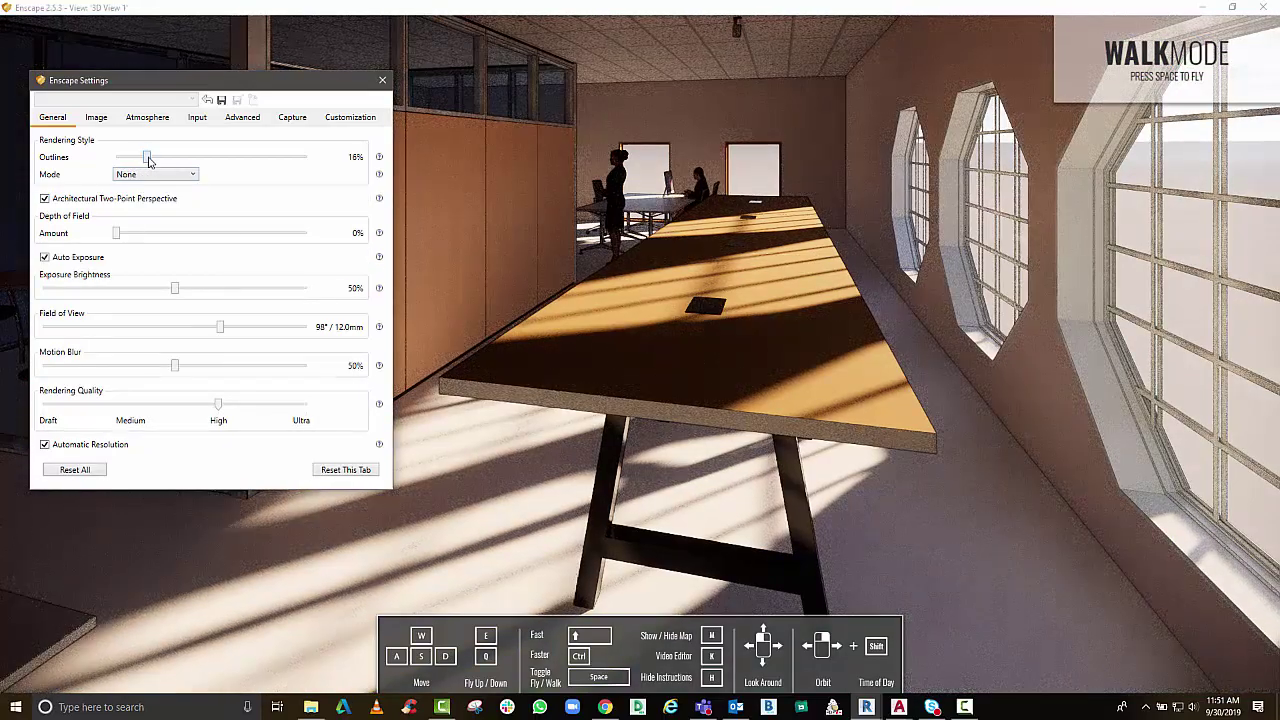
left_click_drag(143, 160, 147, 158)
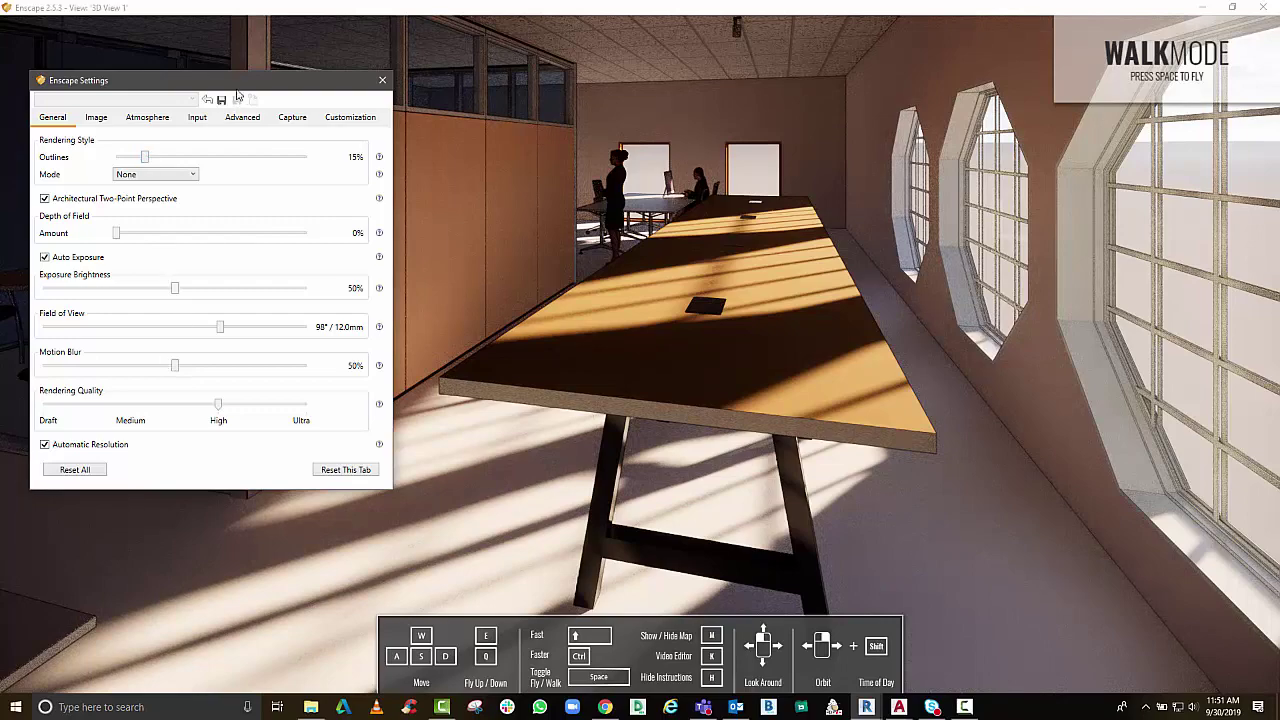
left_click_drag(237, 85, 305, 78)
mouse_move(288, 322)
left_mouse_down()
mouse_move(312, 322)
mouse_move(280, 317)
left_mouse_up()
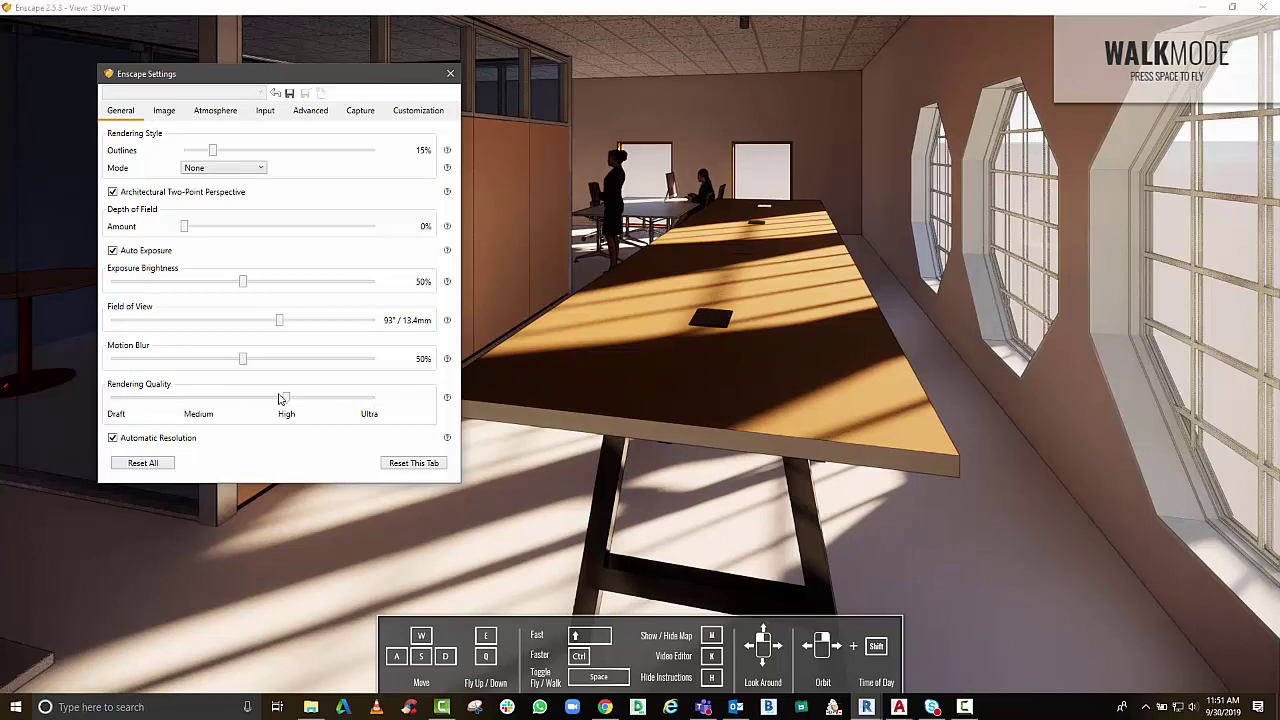
left_click(160, 112)
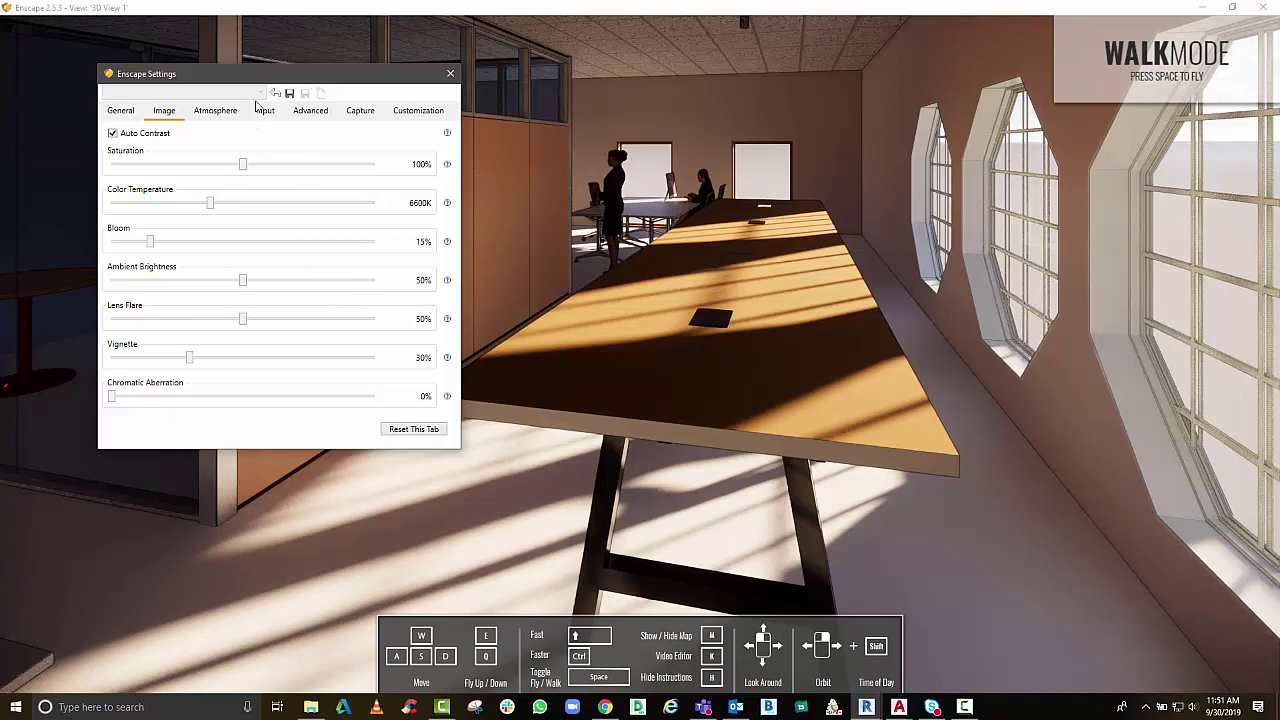
On the Atmosphere tab, try the Forest horizon preset without white background, viewed from the window
left_click(227, 112)
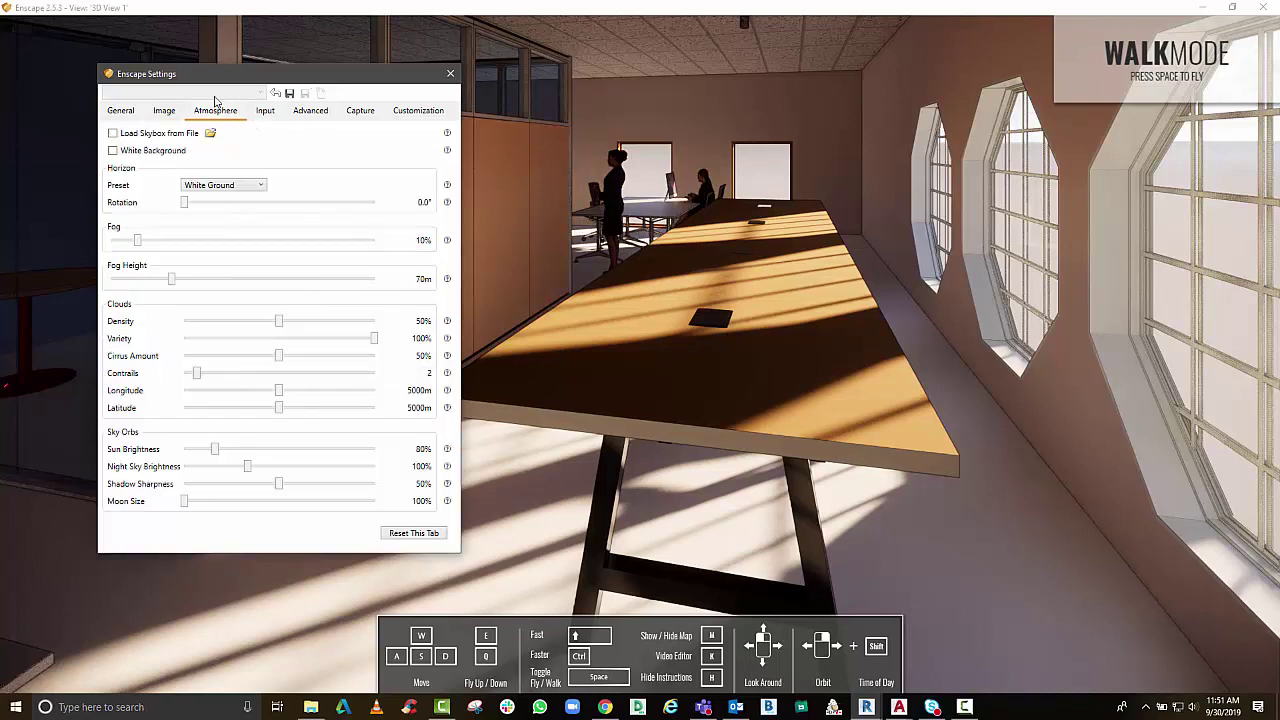
left_click_drag(222, 79, 184, 75)
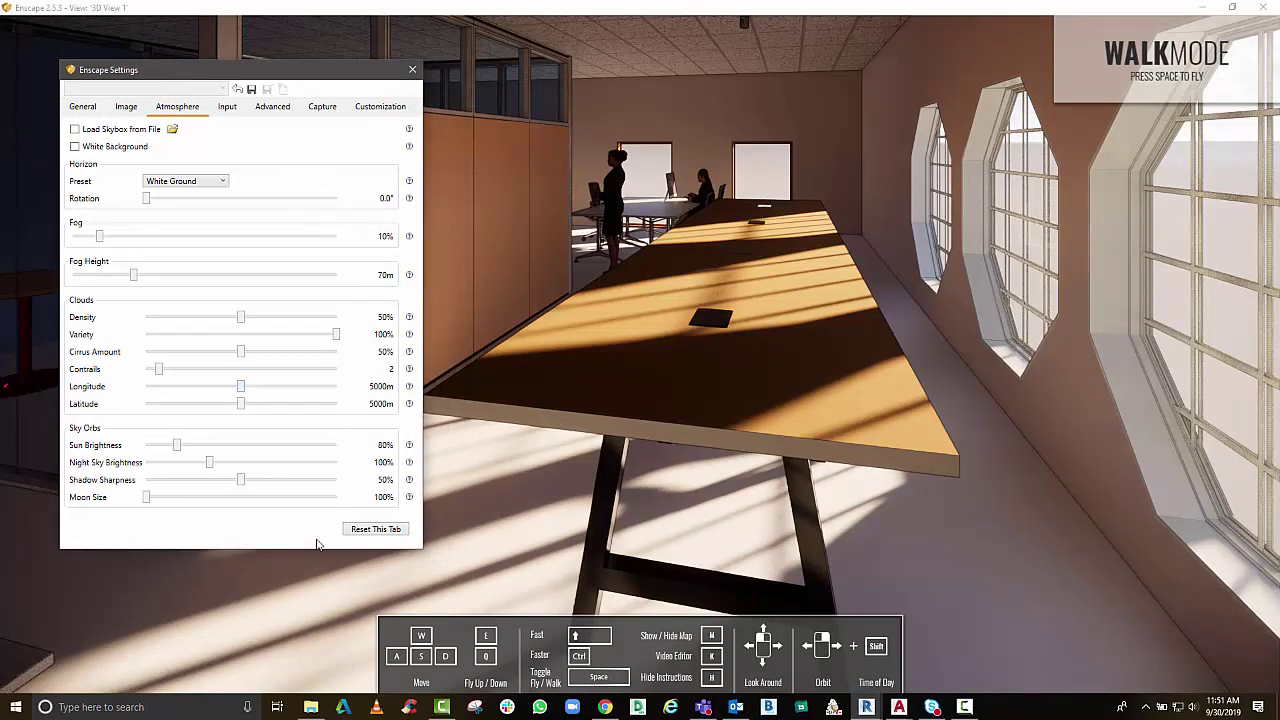
left_click(114, 149)
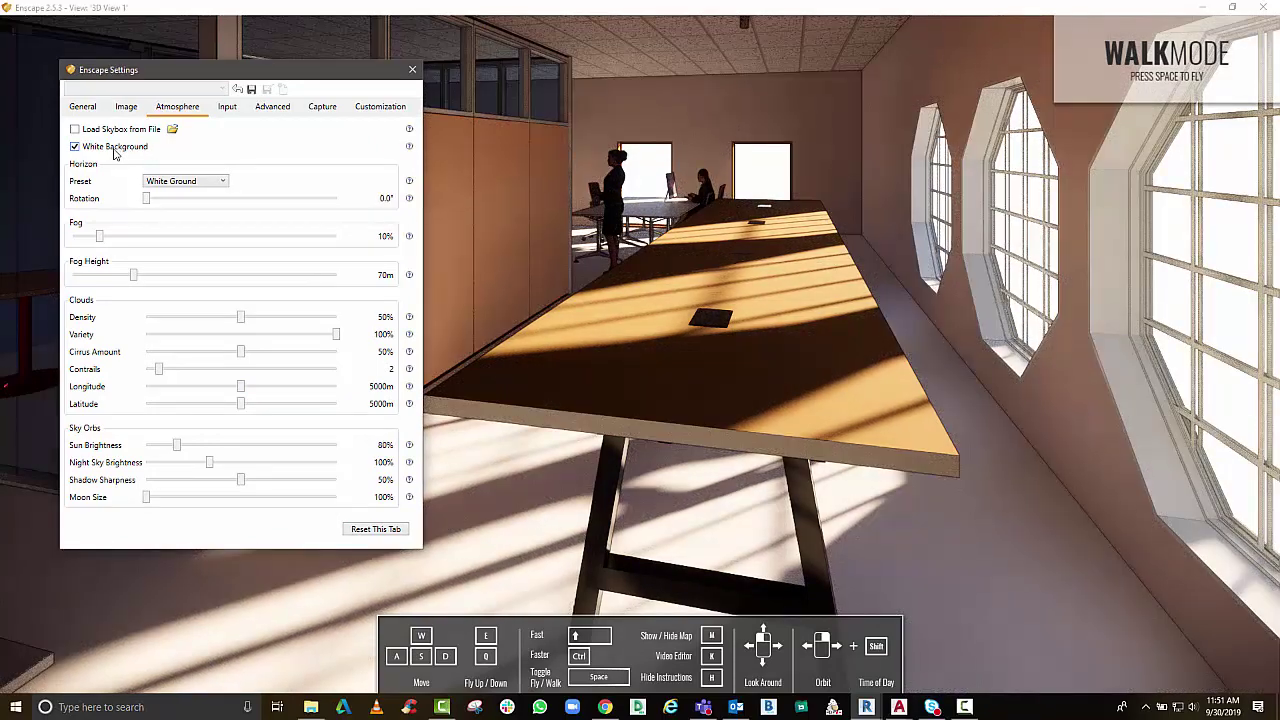
left_click(170, 180)
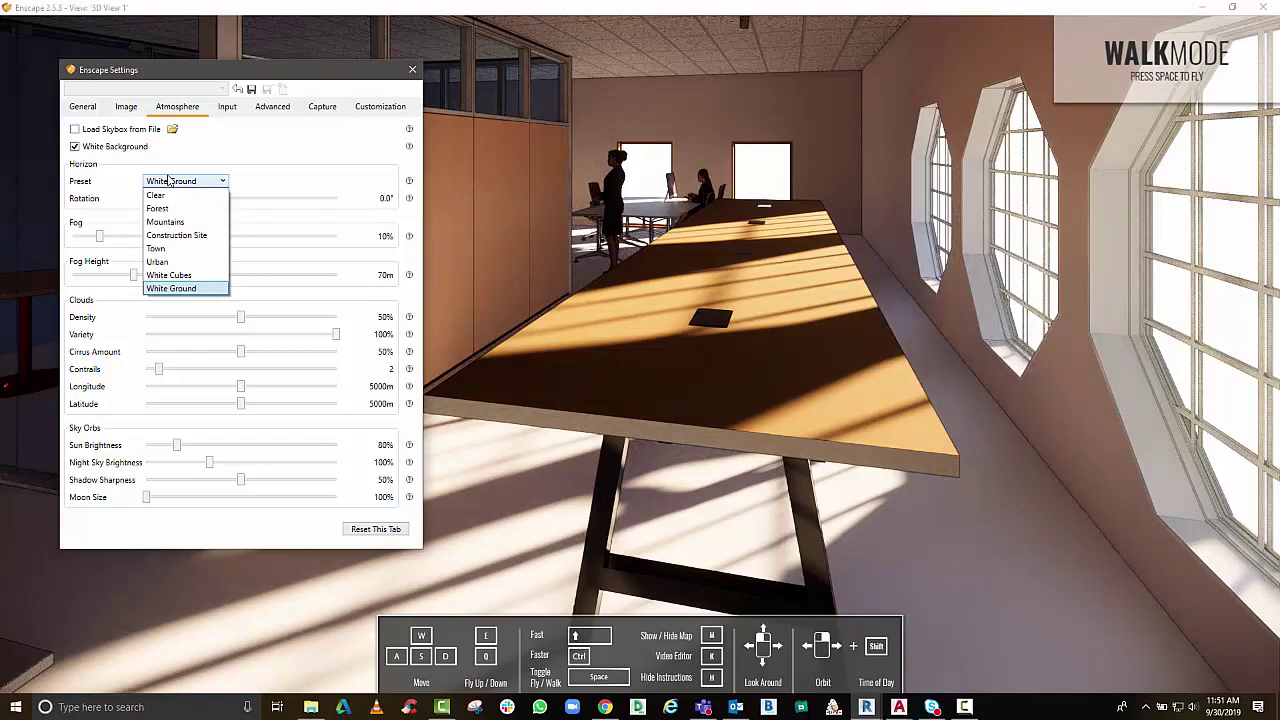
left_click(166, 209)
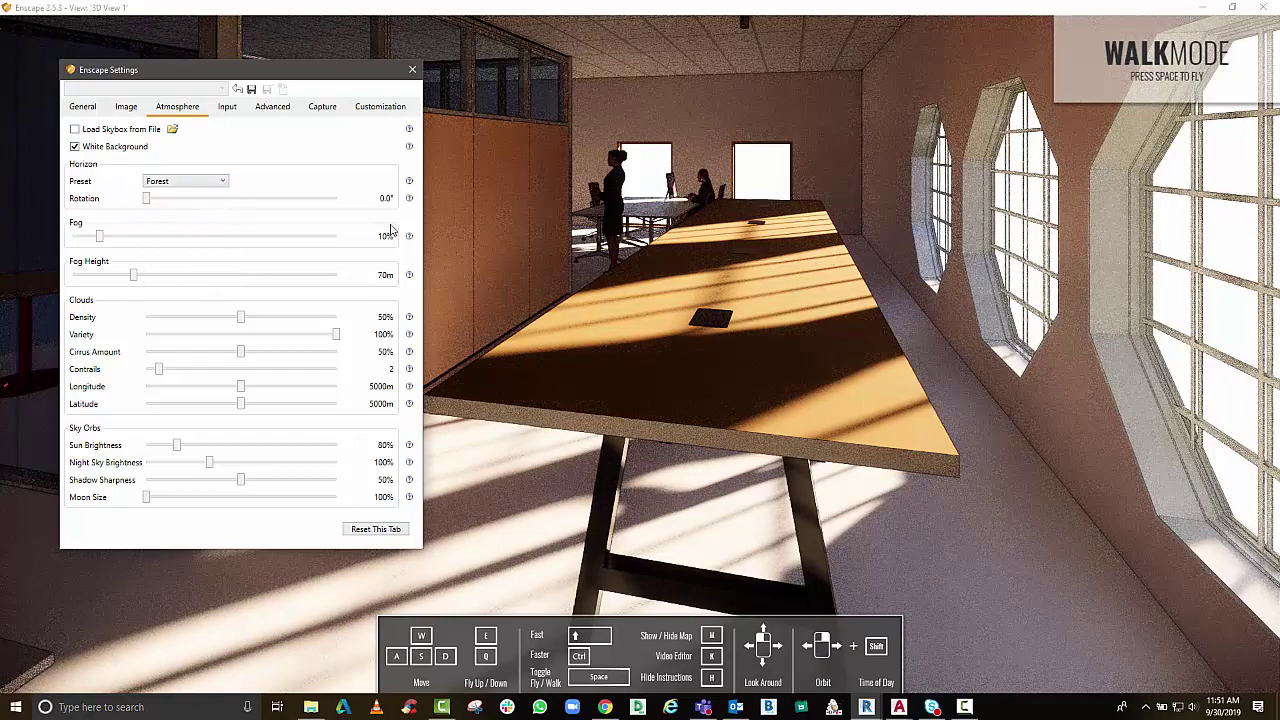
left_click(113, 147)
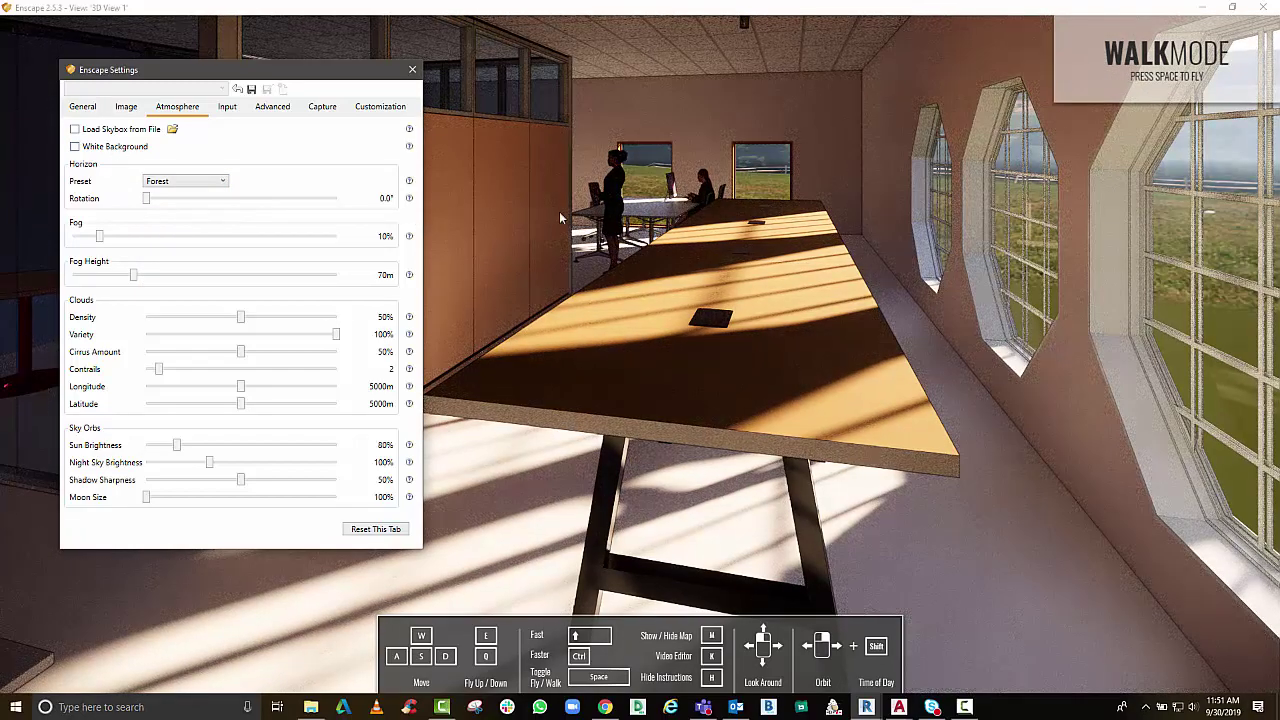
left_click_drag(640, 350, 800, 350)
key("w")
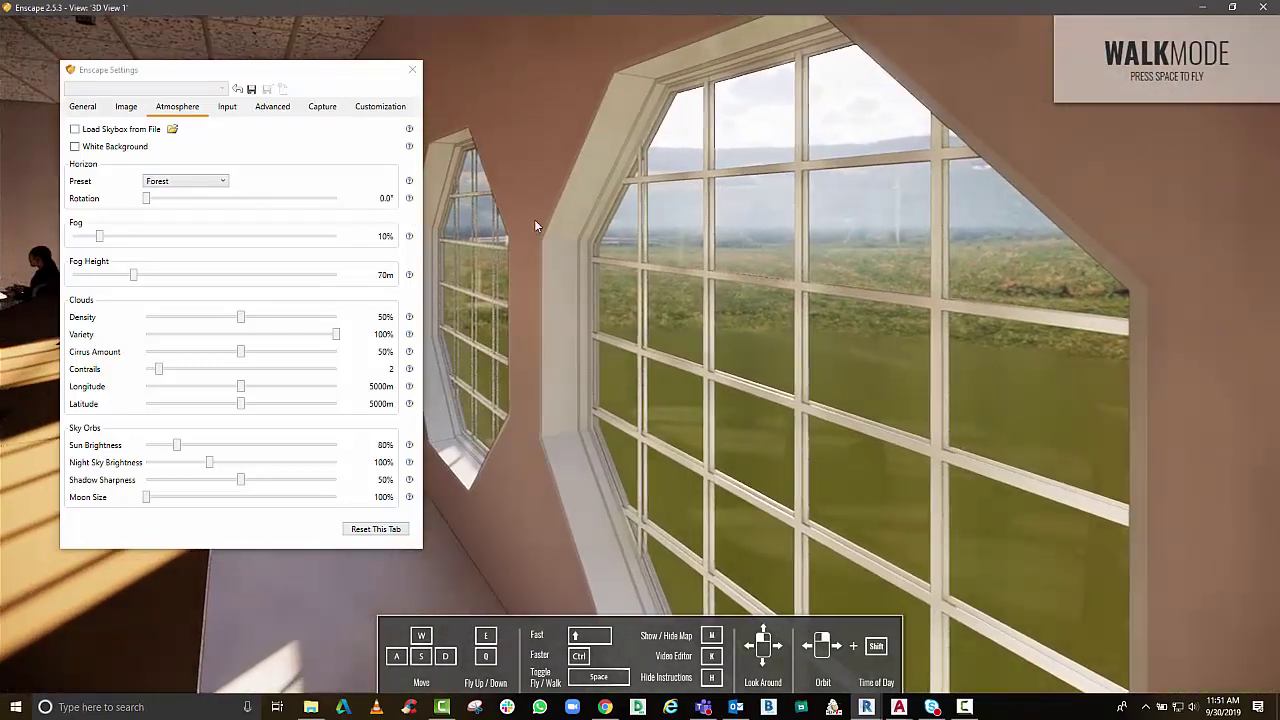
Try the Urban and Town horizon presets while walking along the window wall
left_click(201, 182)
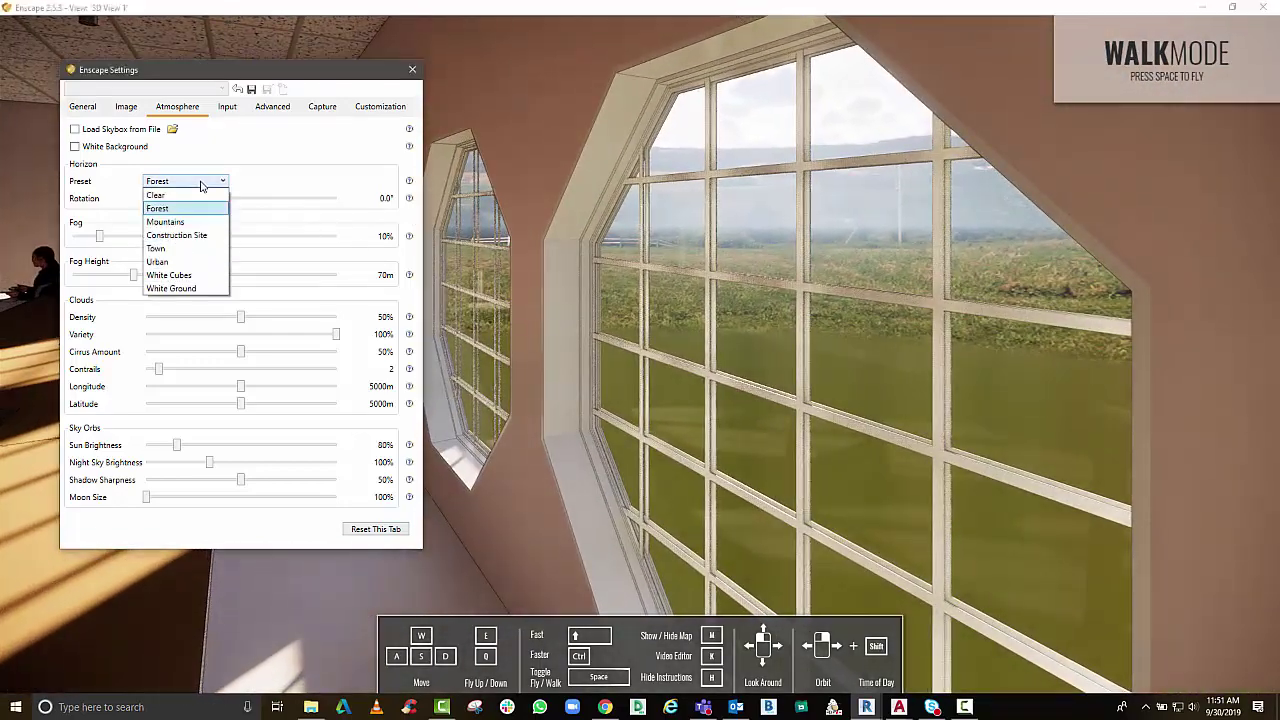
left_click(160, 261)
left_click(172, 185)
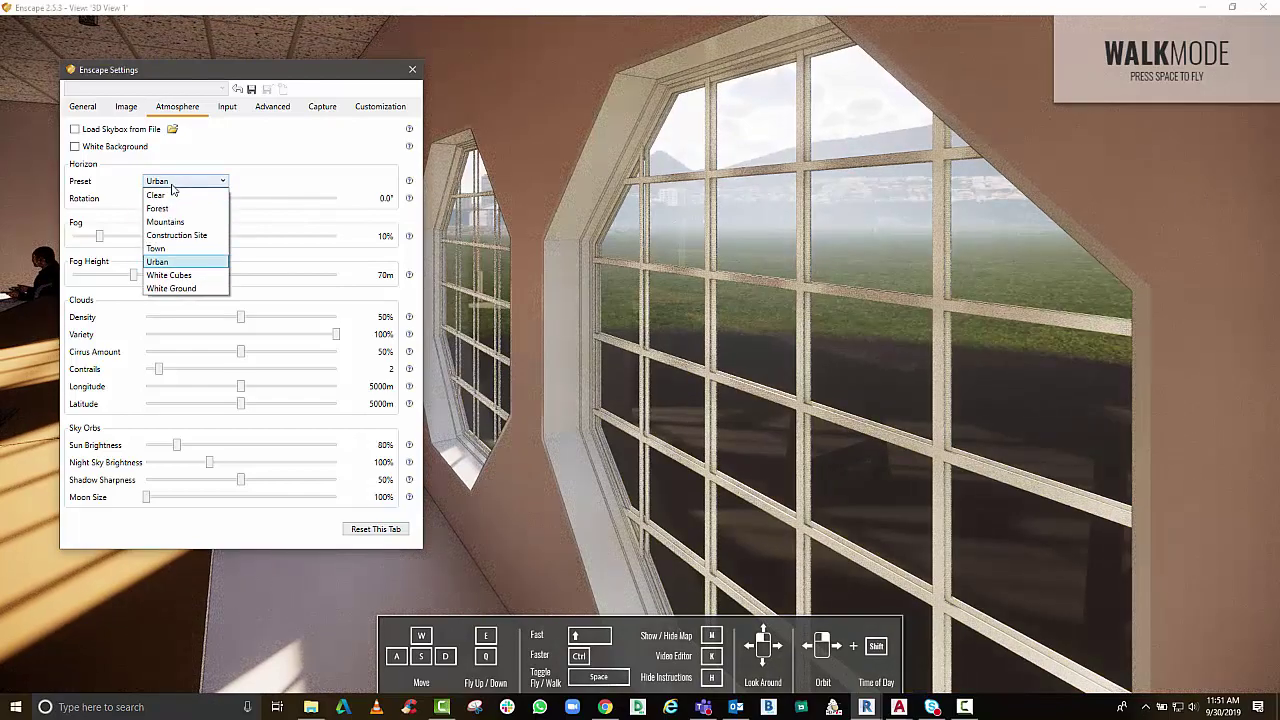
left_click(157, 248)
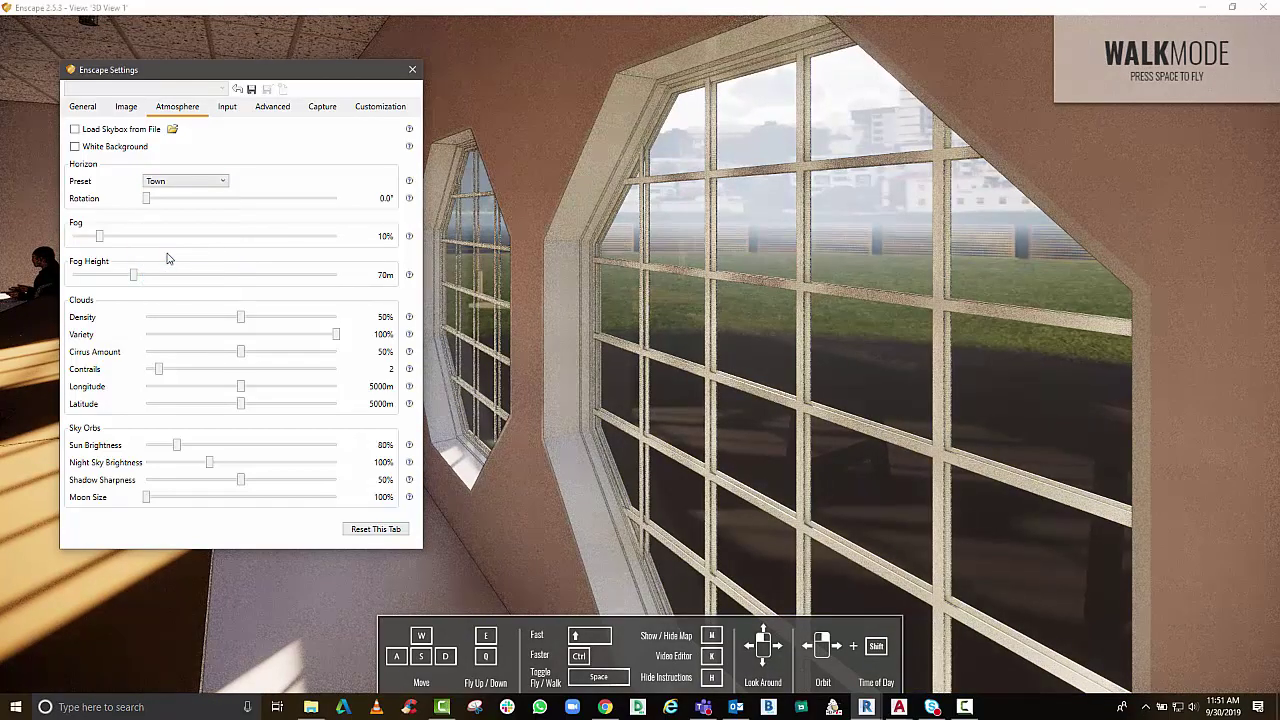
left_click(533, 242)
key("w")
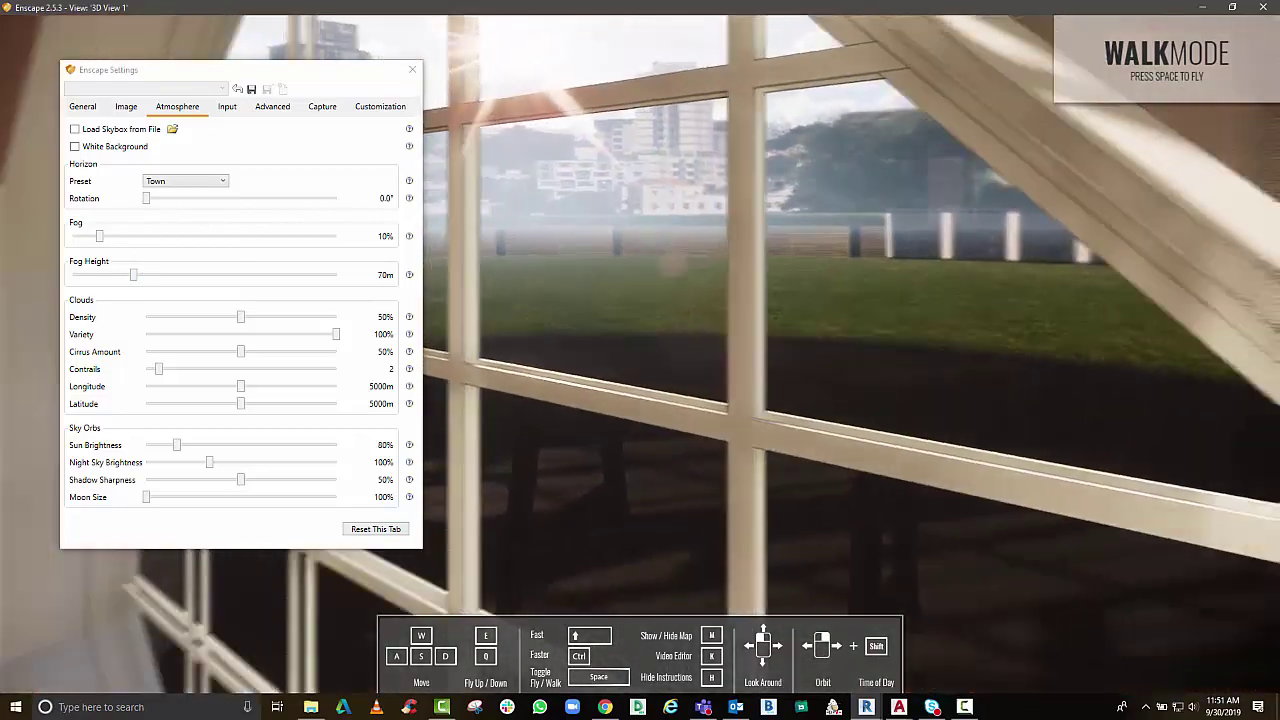
left_click_drag(600, 240, 531, 235)
Choose the Clear horizon preset, turn White Background back on, and cancel loading a skybox
left_click(195, 182)
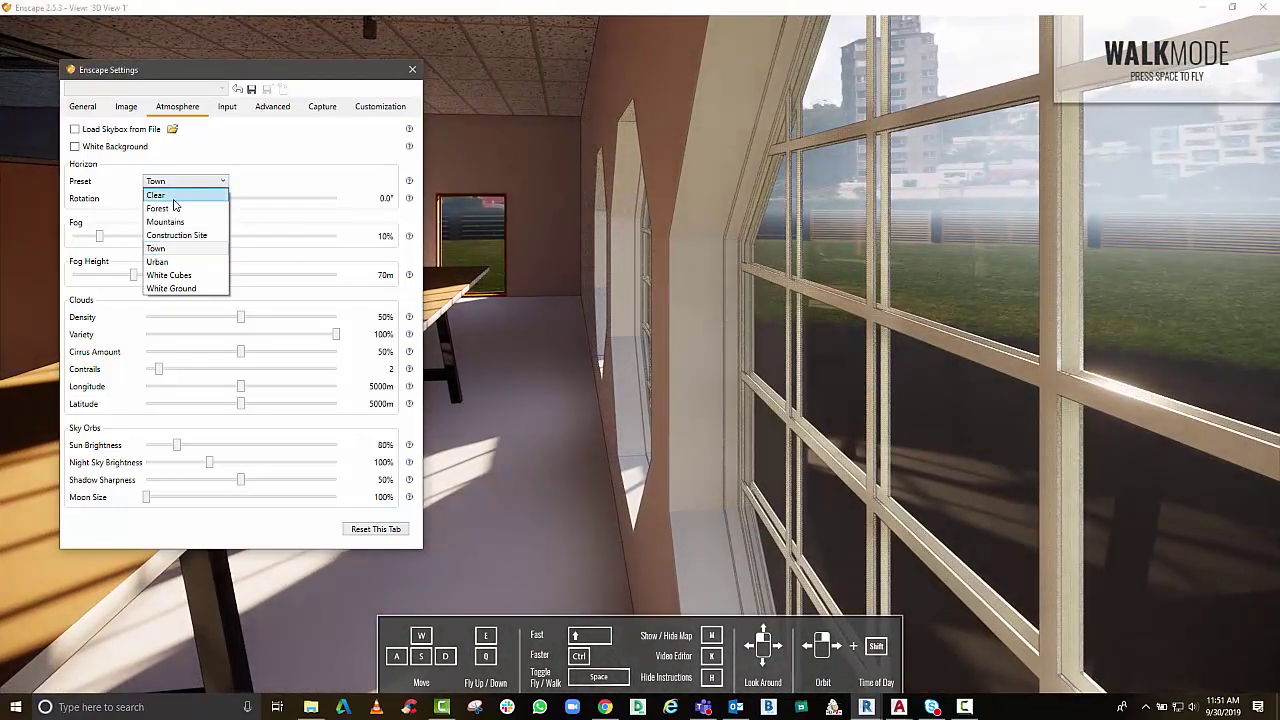
left_click(160, 195)
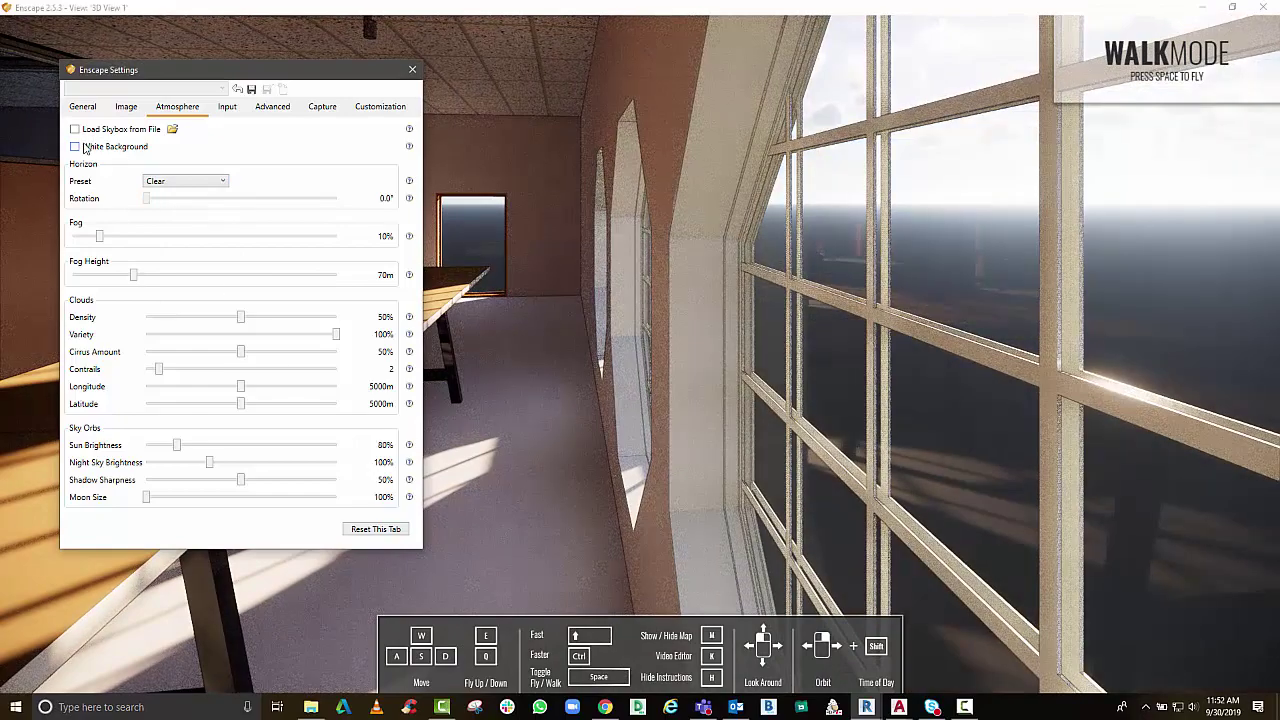
left_click(74, 146)
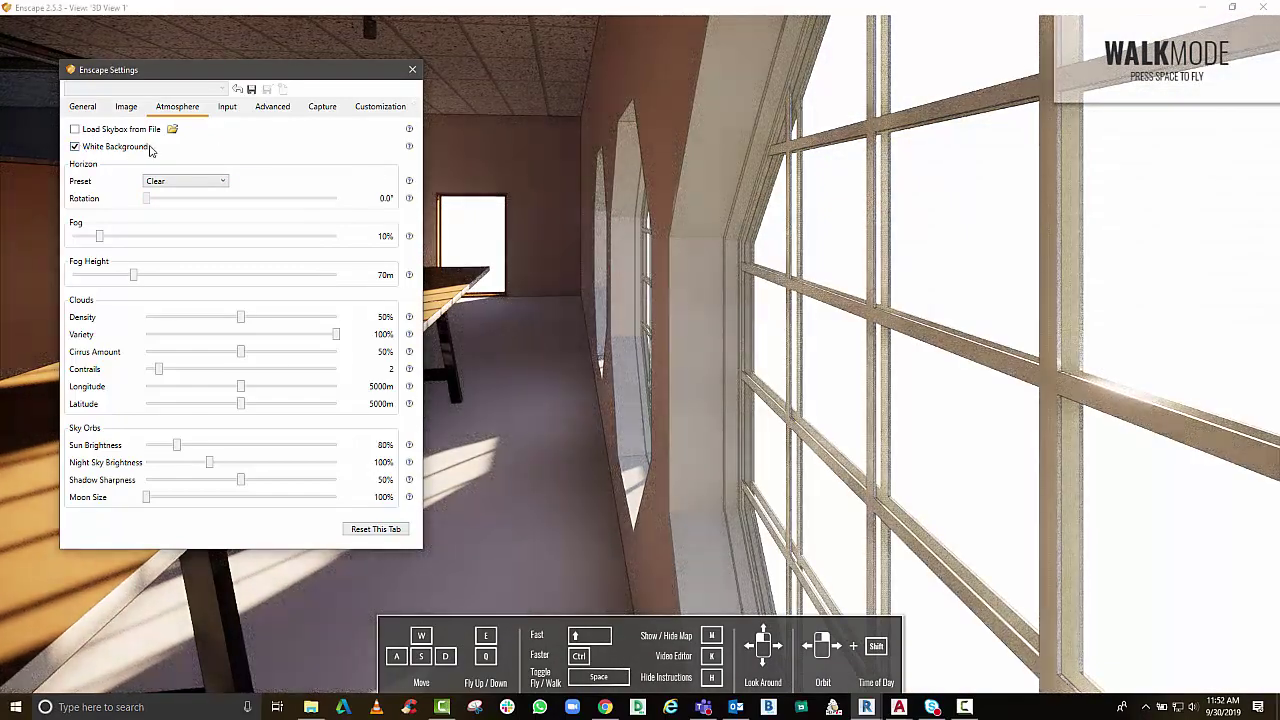
left_click(172, 129)
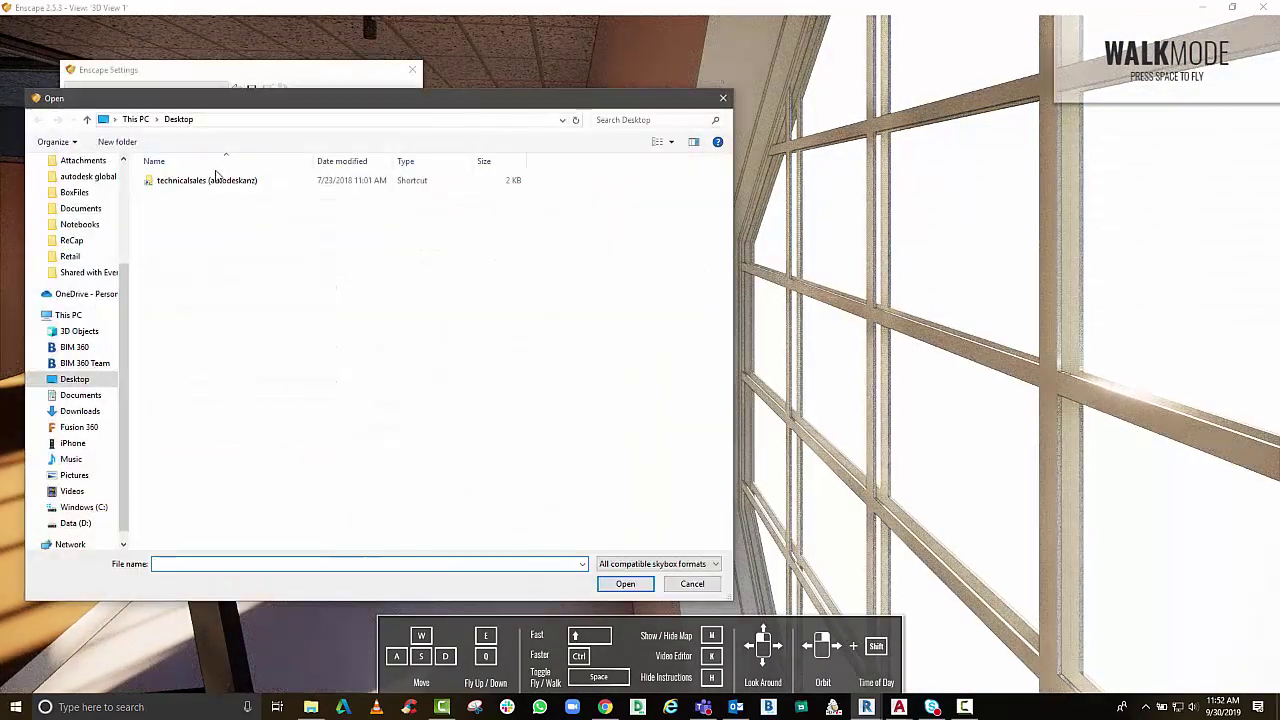
left_click(724, 99)
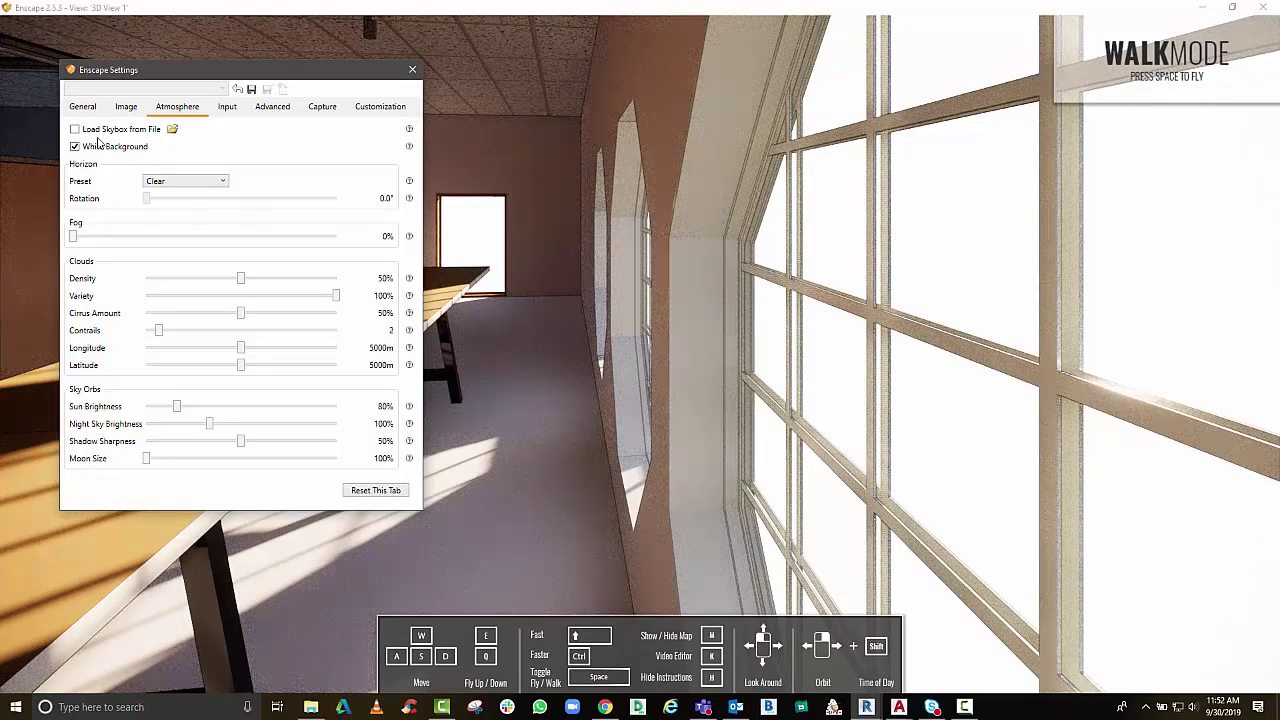
Look through the Input, Advanced and Capture tabs, then close Settings
left_click(232, 108)
left_click(273, 109)
left_click(322, 108)
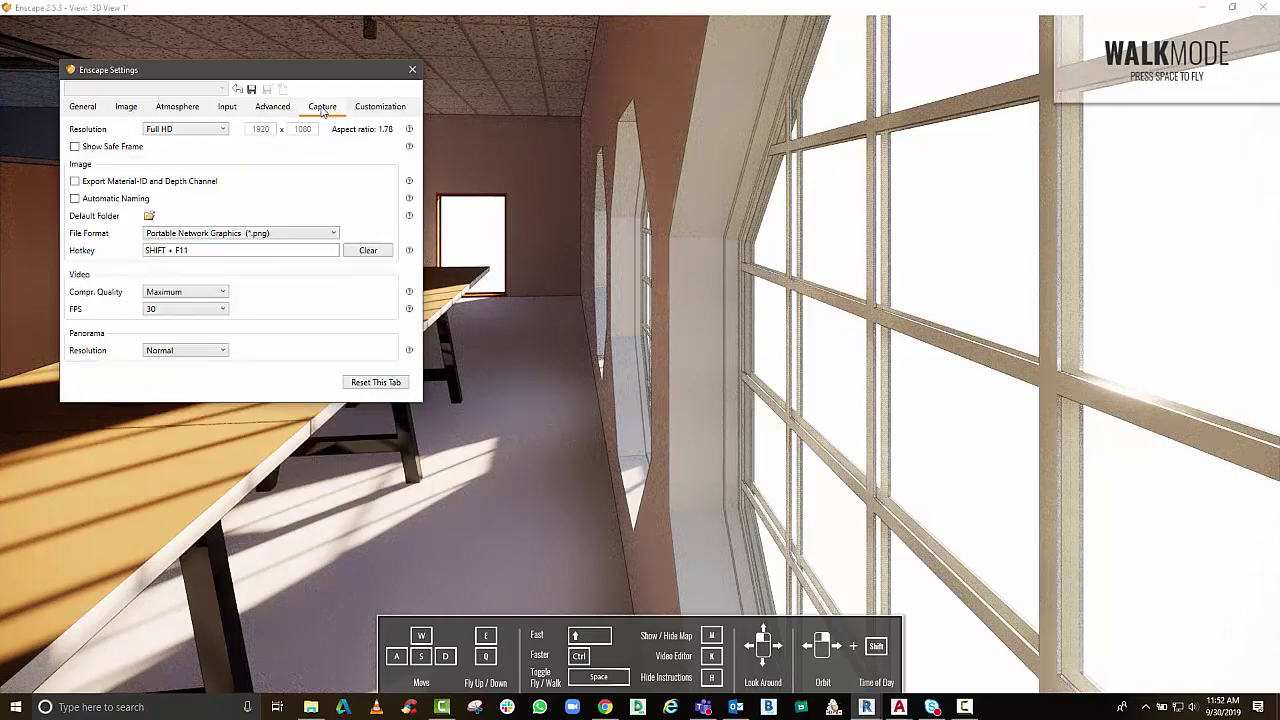
left_click(412, 69)
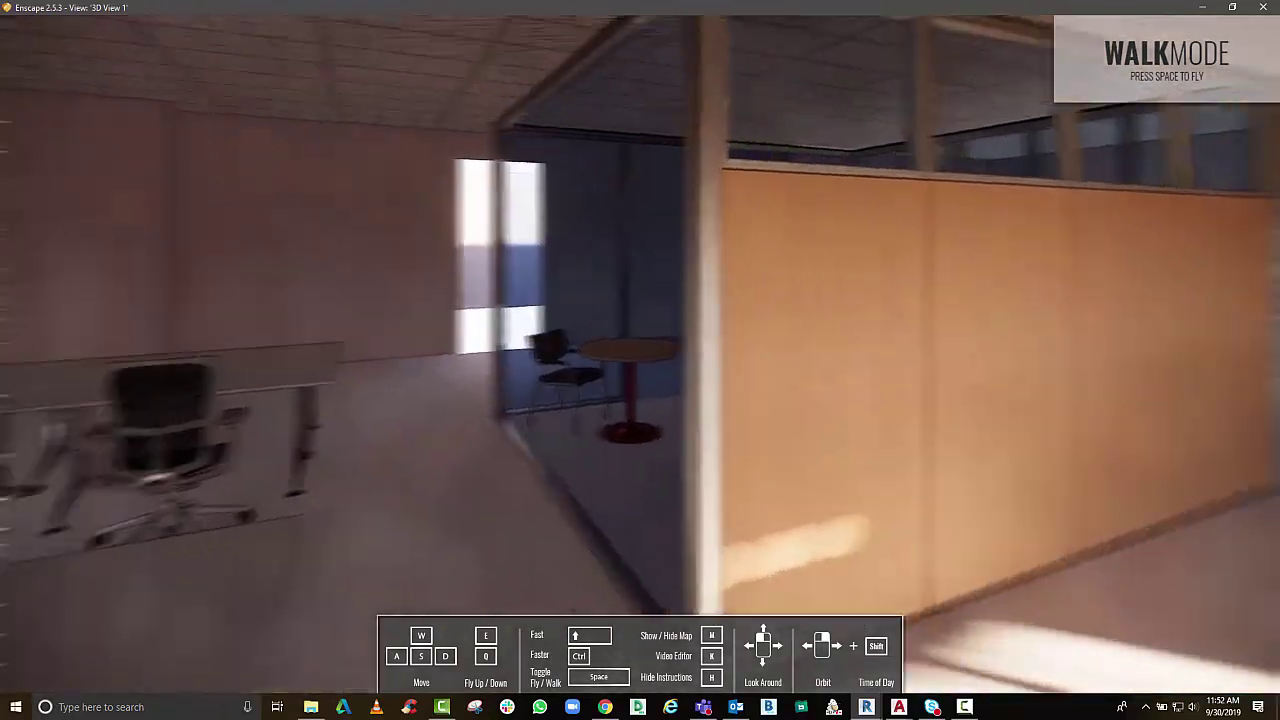
Walk across the office and down the corridor, stepping aside to view the glass-walled office
key("w")
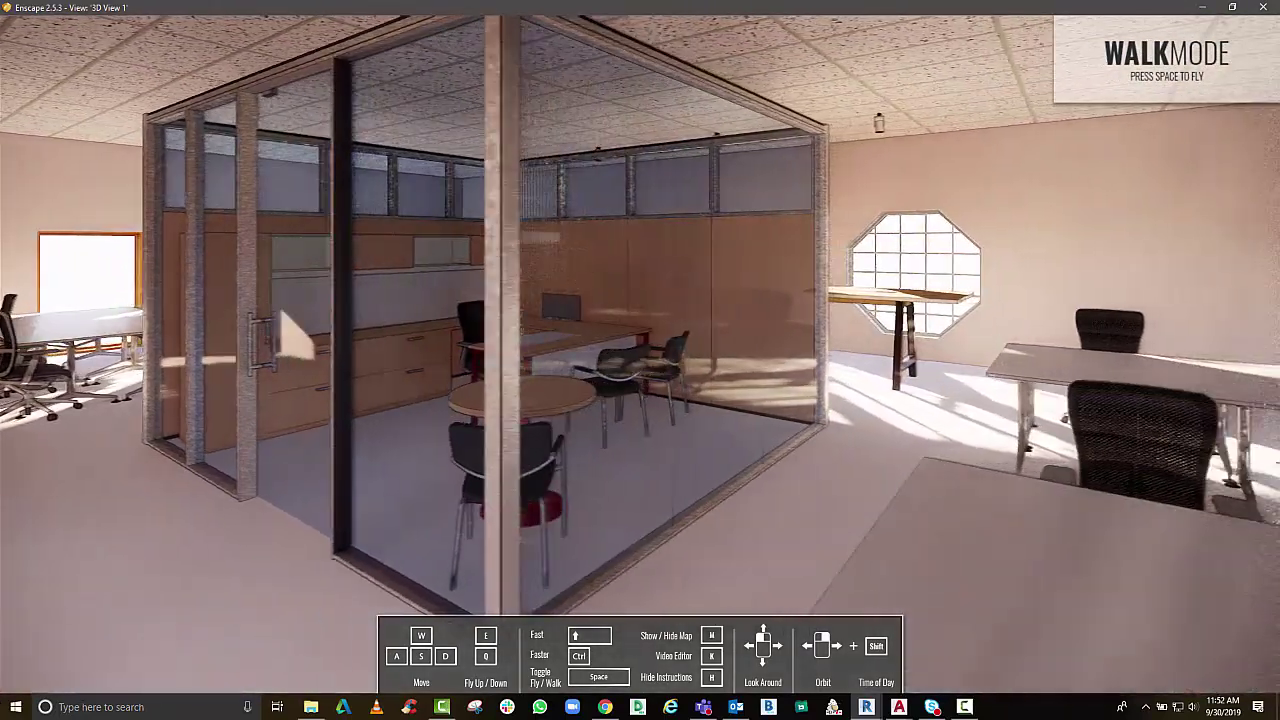
key("w")
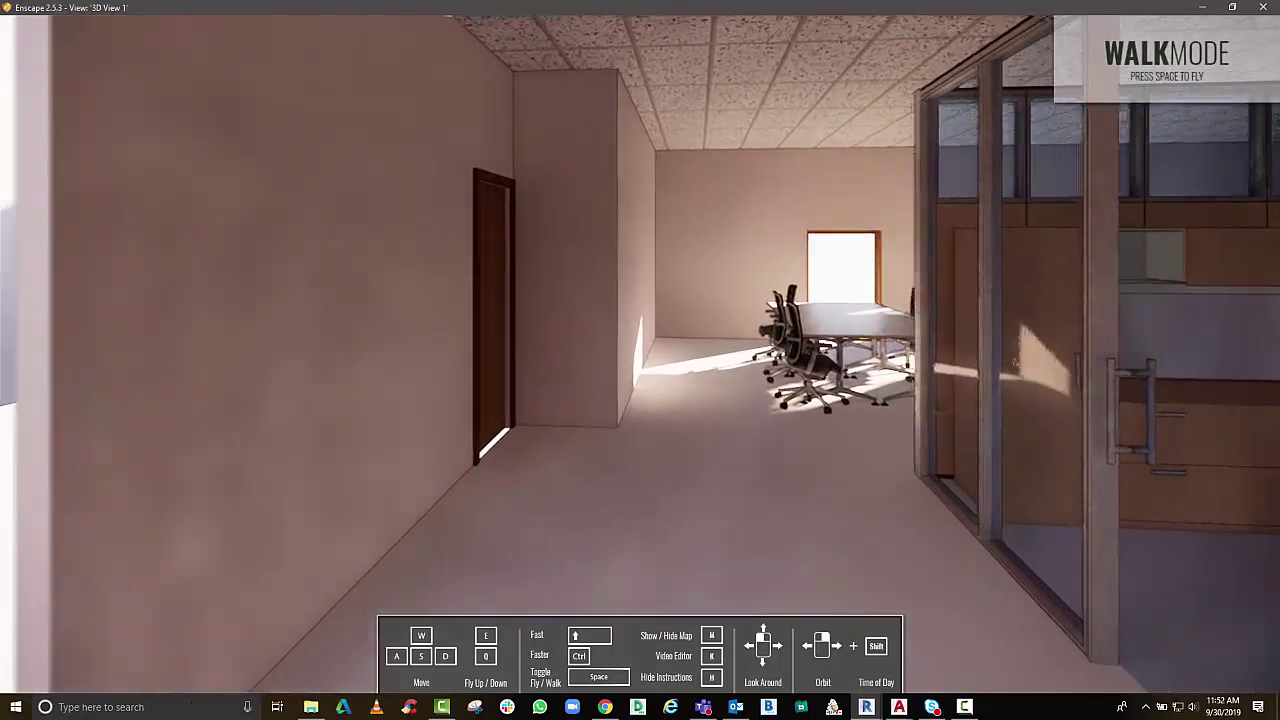
key("w")
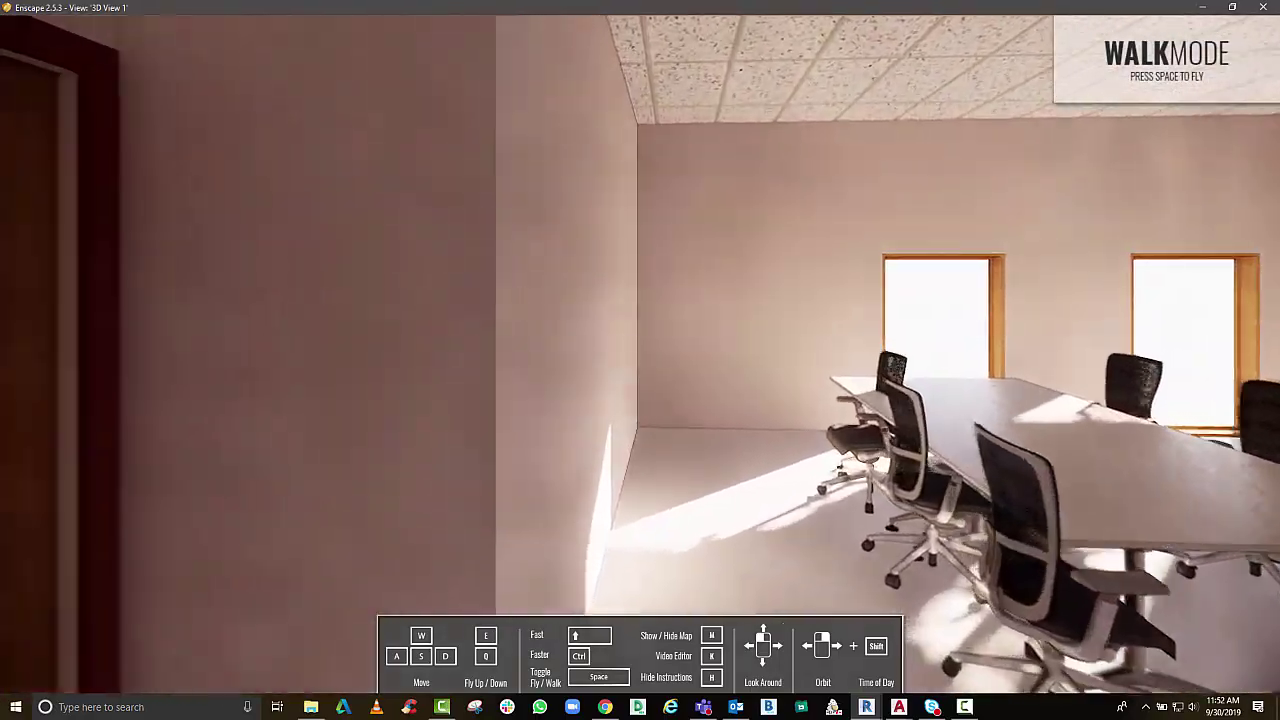
key("d")
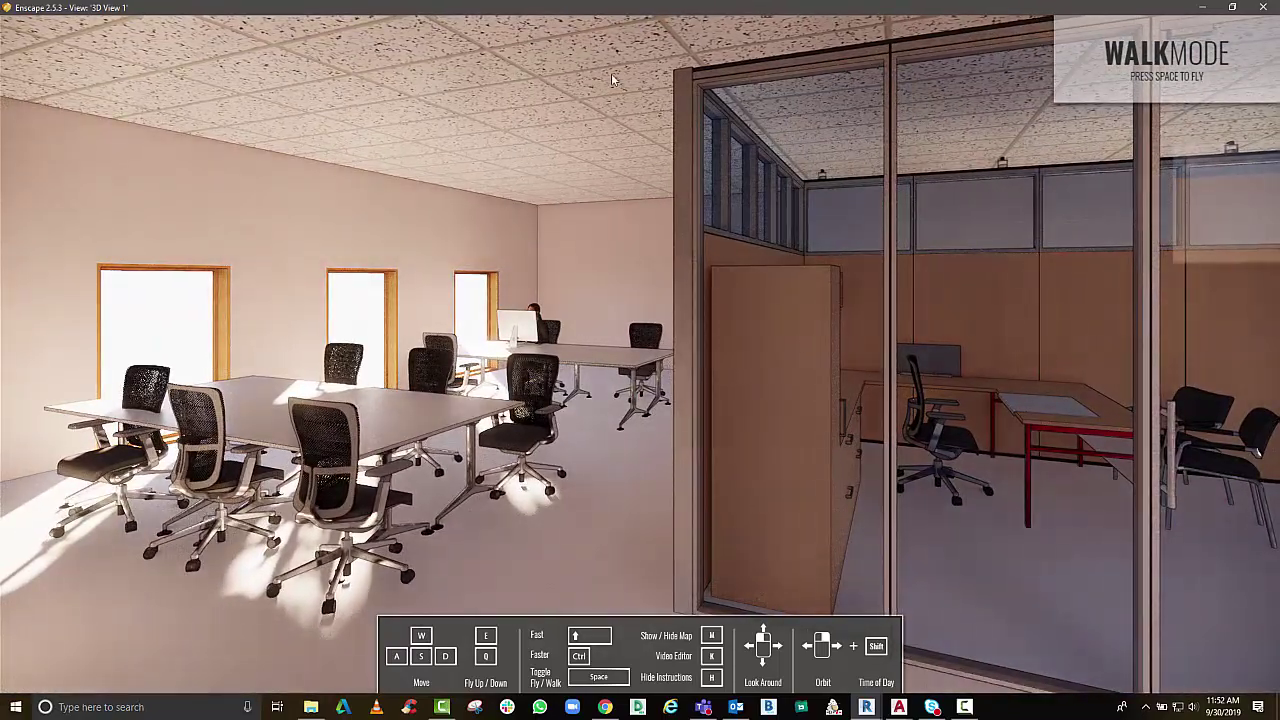
Export the model as a Web Standalone from the Enscape ribbon and let it upload
double_click(727, 6)
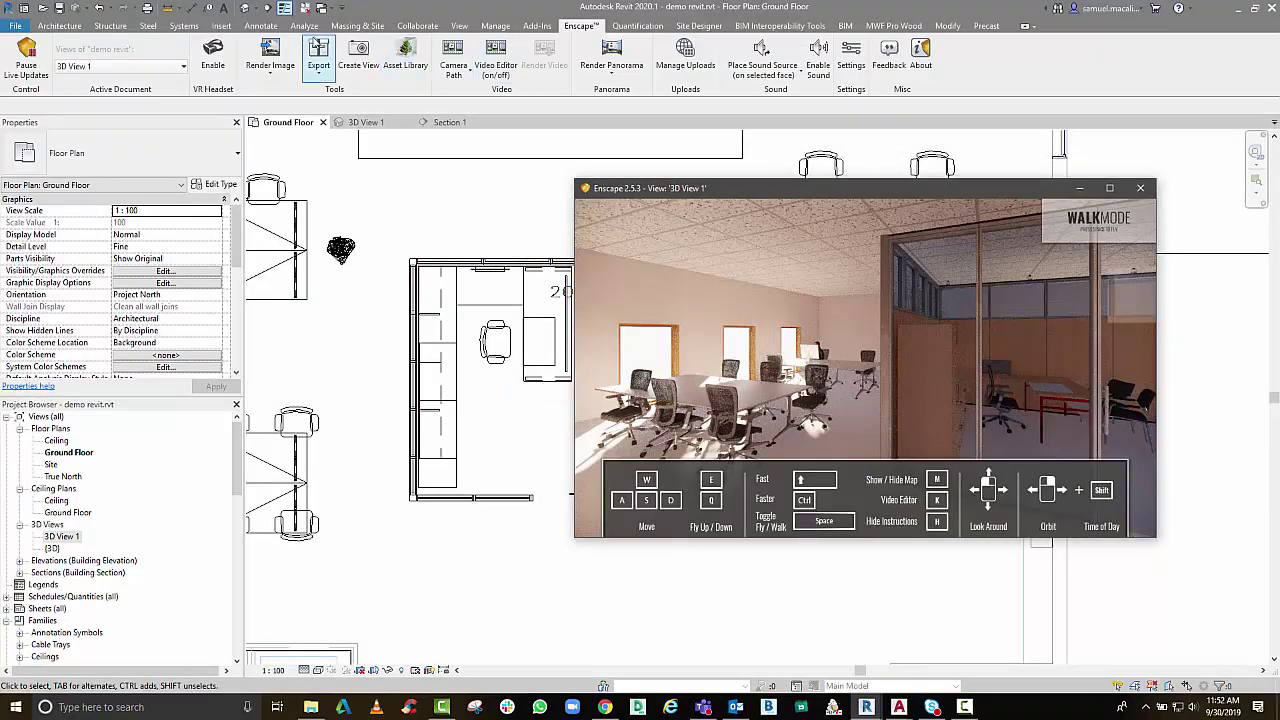
left_click(316, 80)
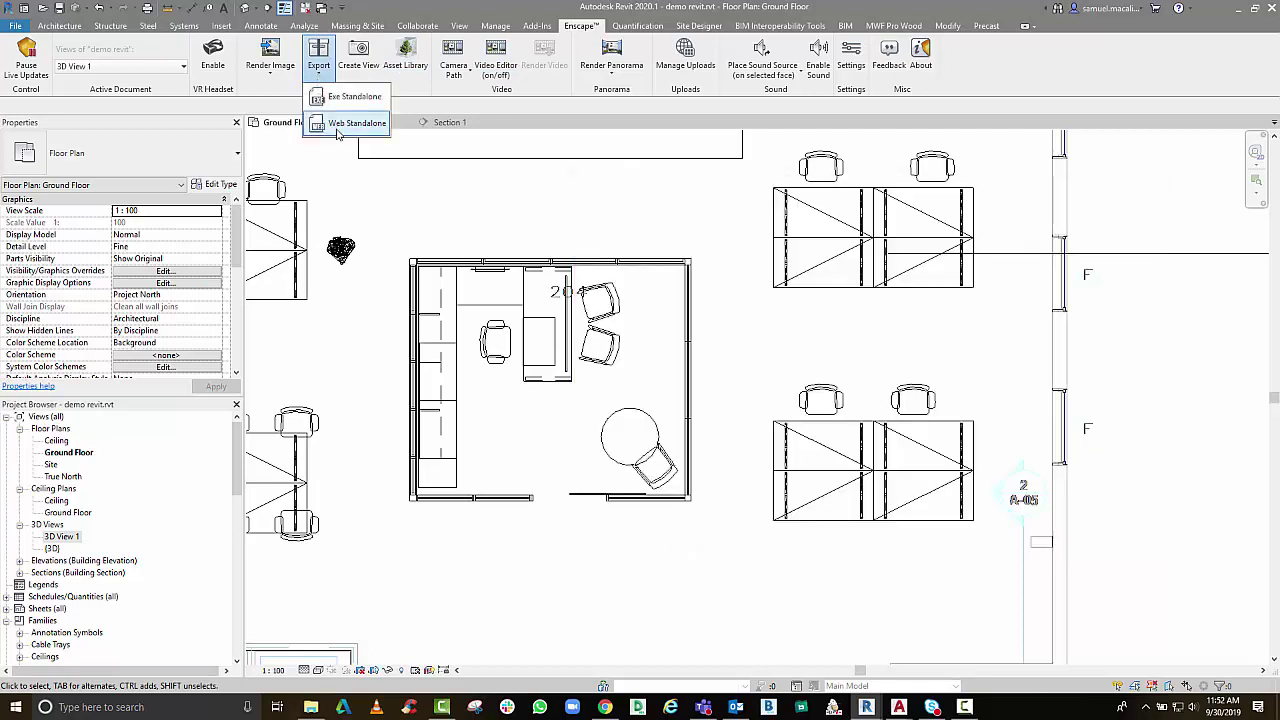
left_click(356, 123)
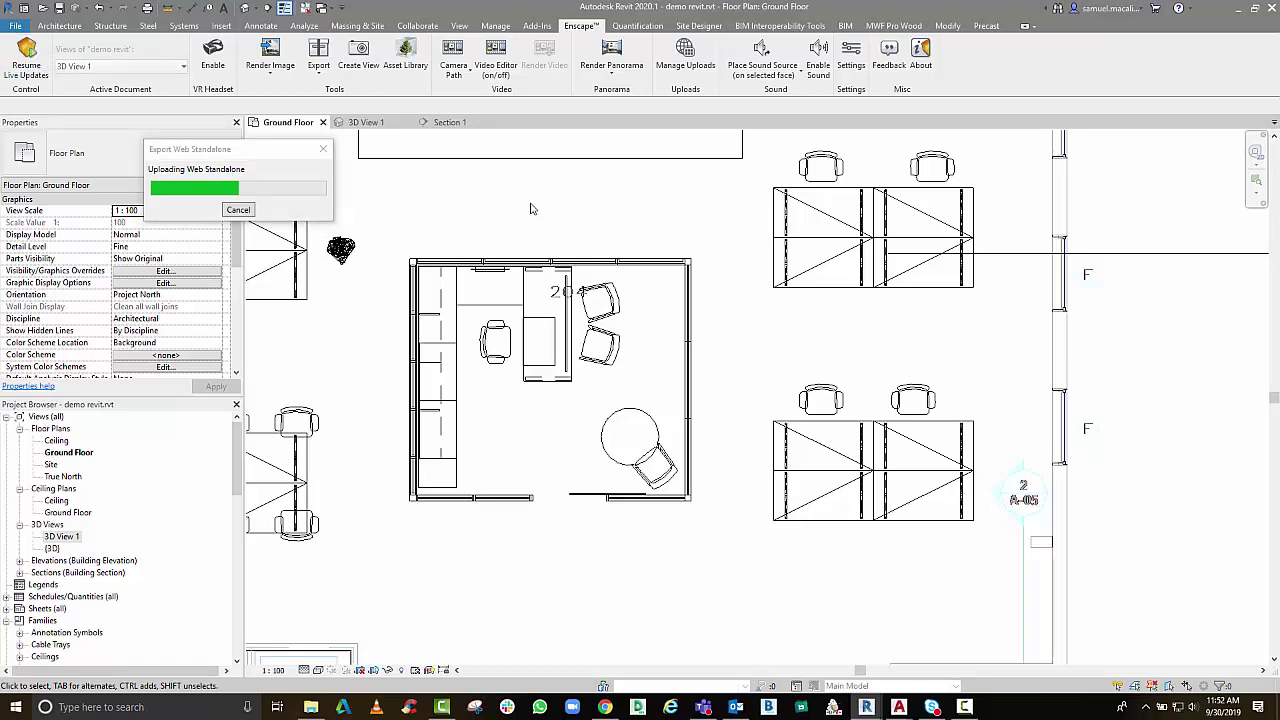
scroll(567, 290, "down", 3)
scroll(567, 290, "down", 3)
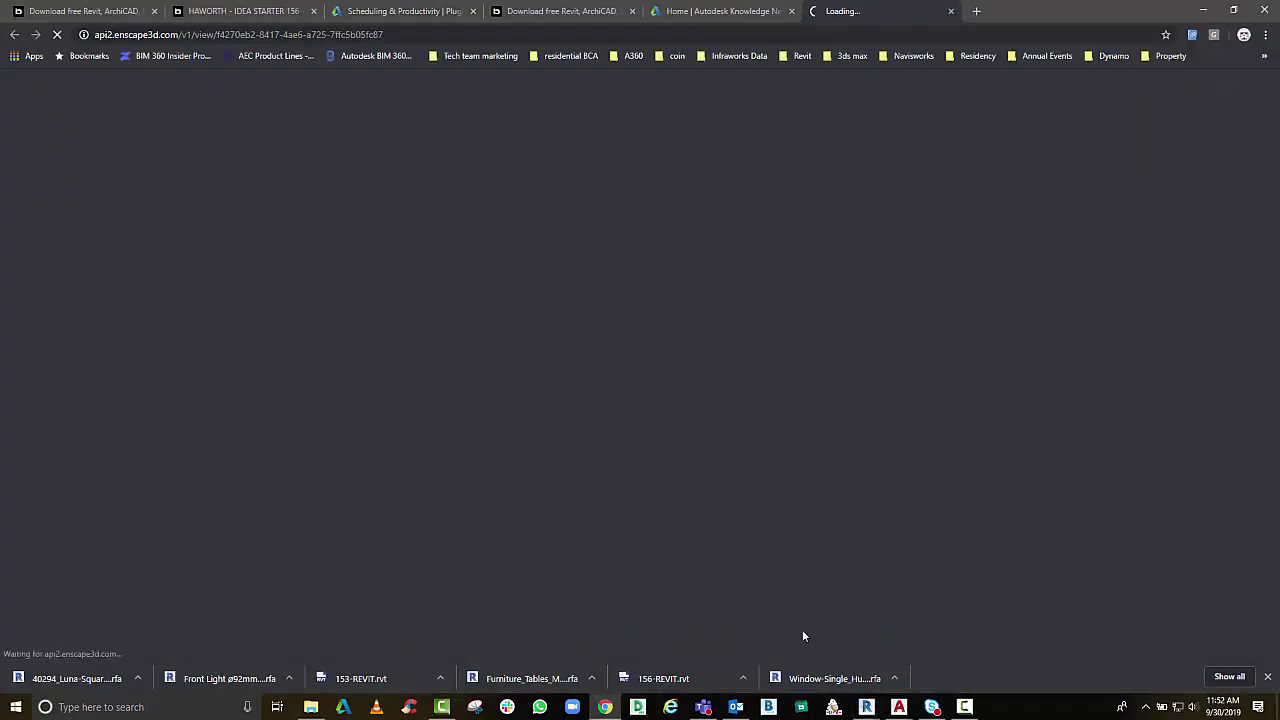
Leave the still-processing Enscape web page and bring up demo_A-01.dwg in AutoCAD
mouse_move(980, 707)
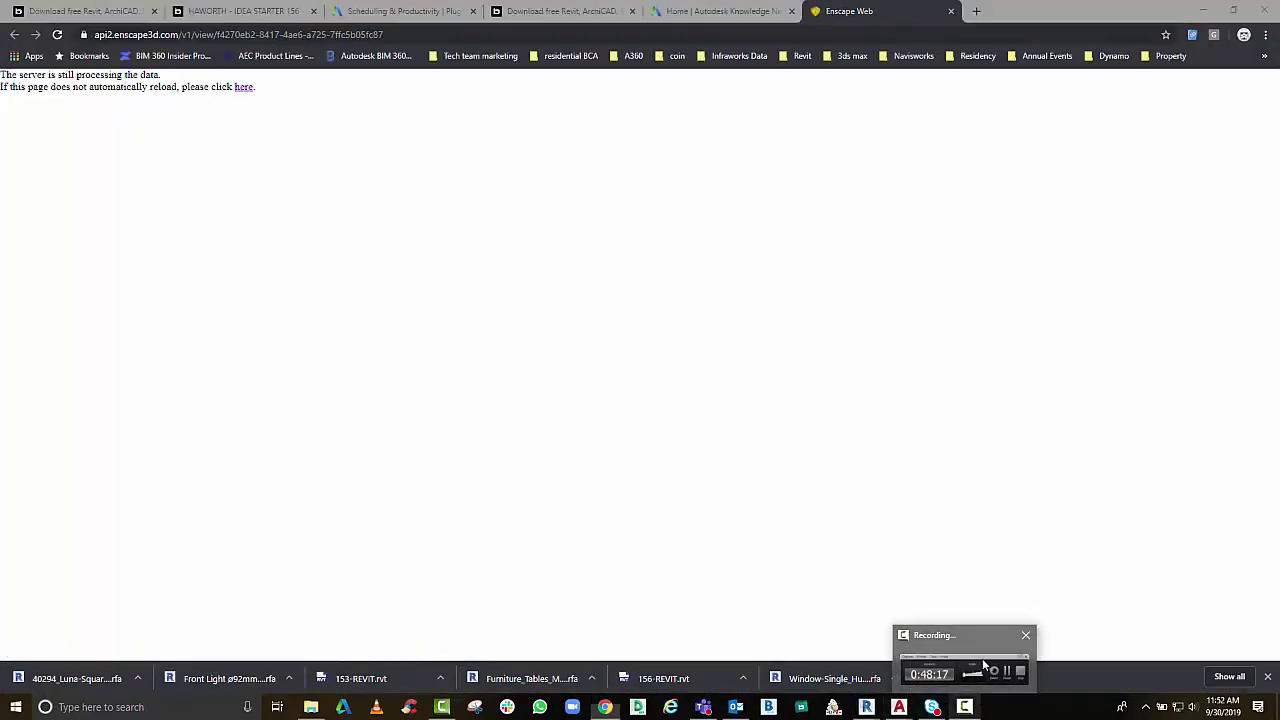
left_click(982, 658)
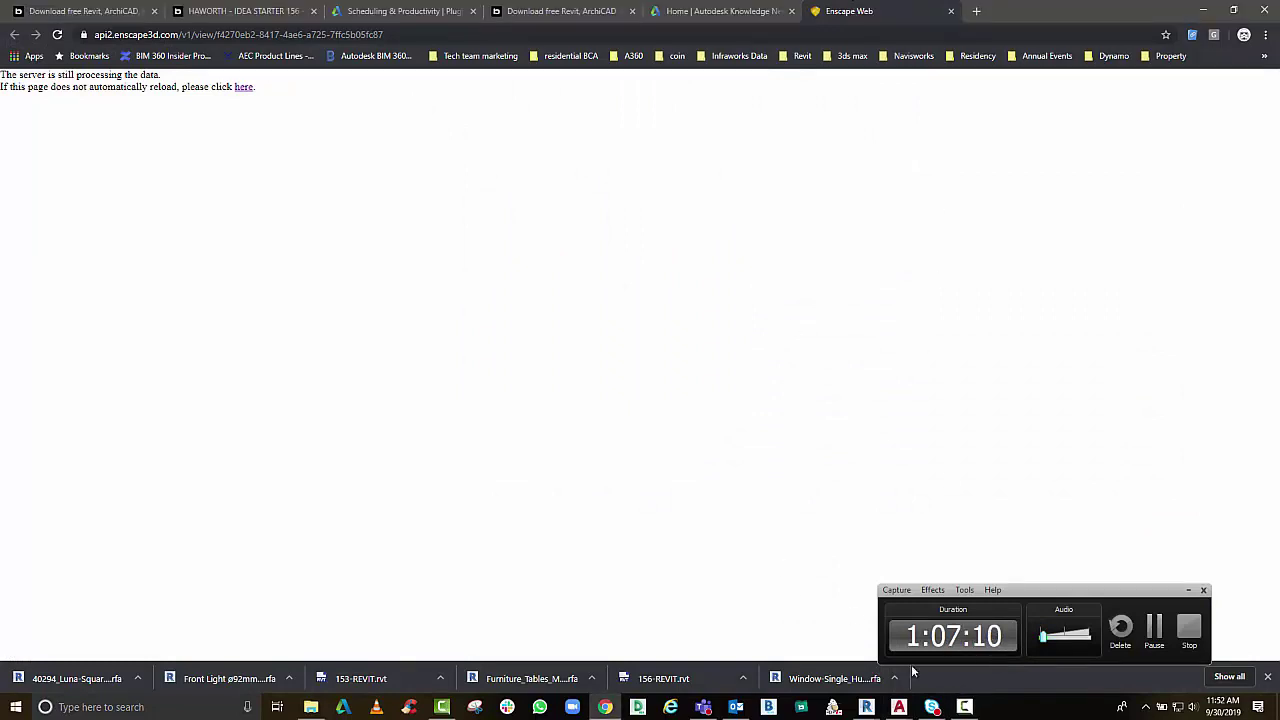
mouse_move(899, 707)
left_click(780, 683)
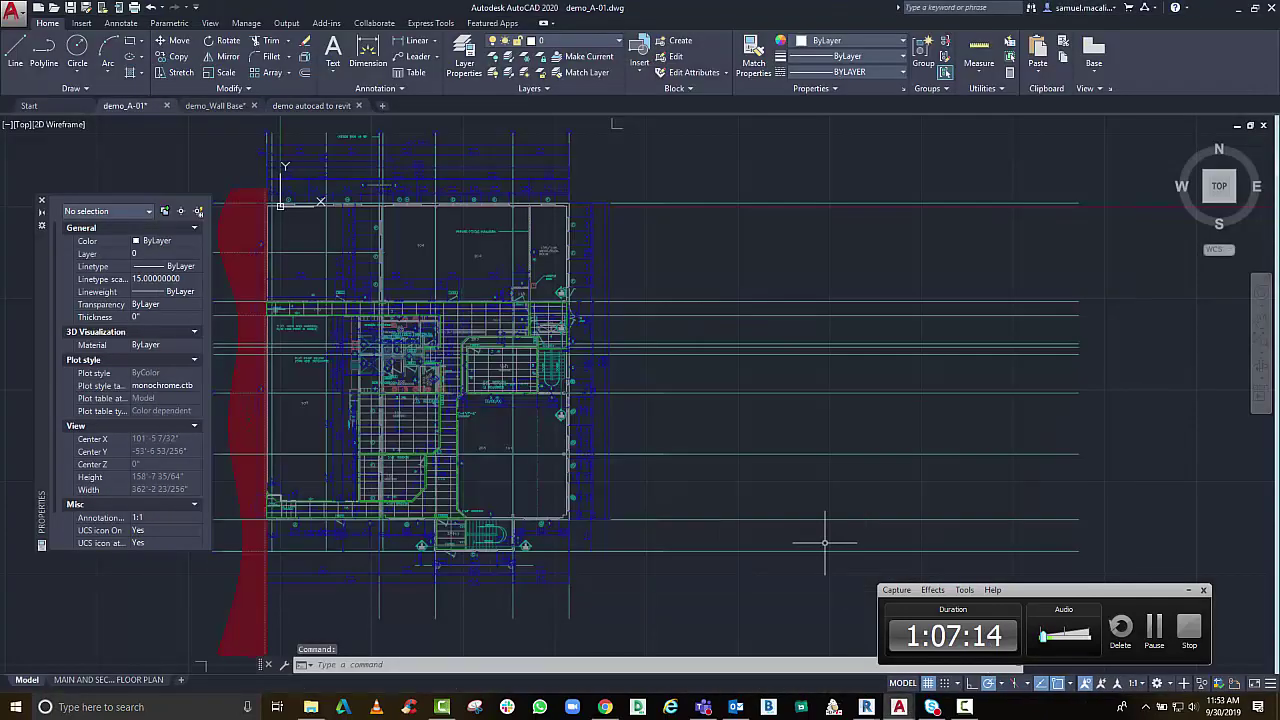
Return to the Revit floor plan, pan it slightly left, and minimize the screen recorder
mouse_move(865, 707)
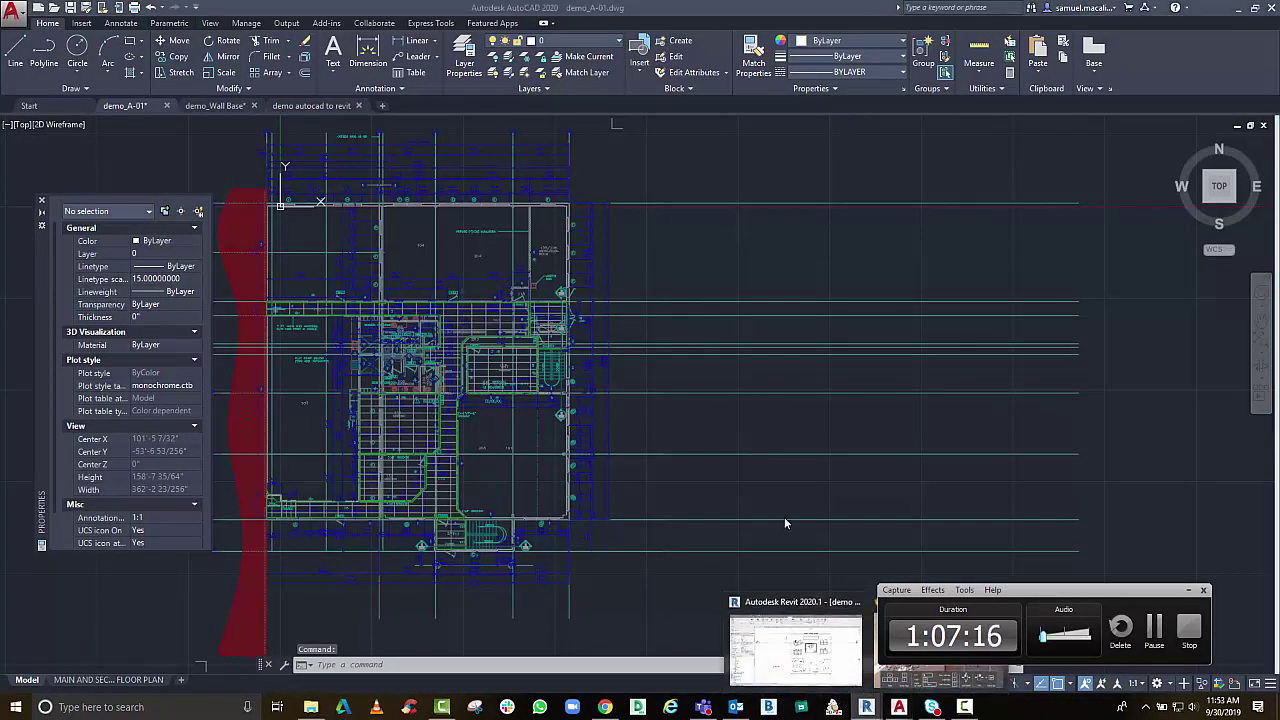
left_click(800, 650)
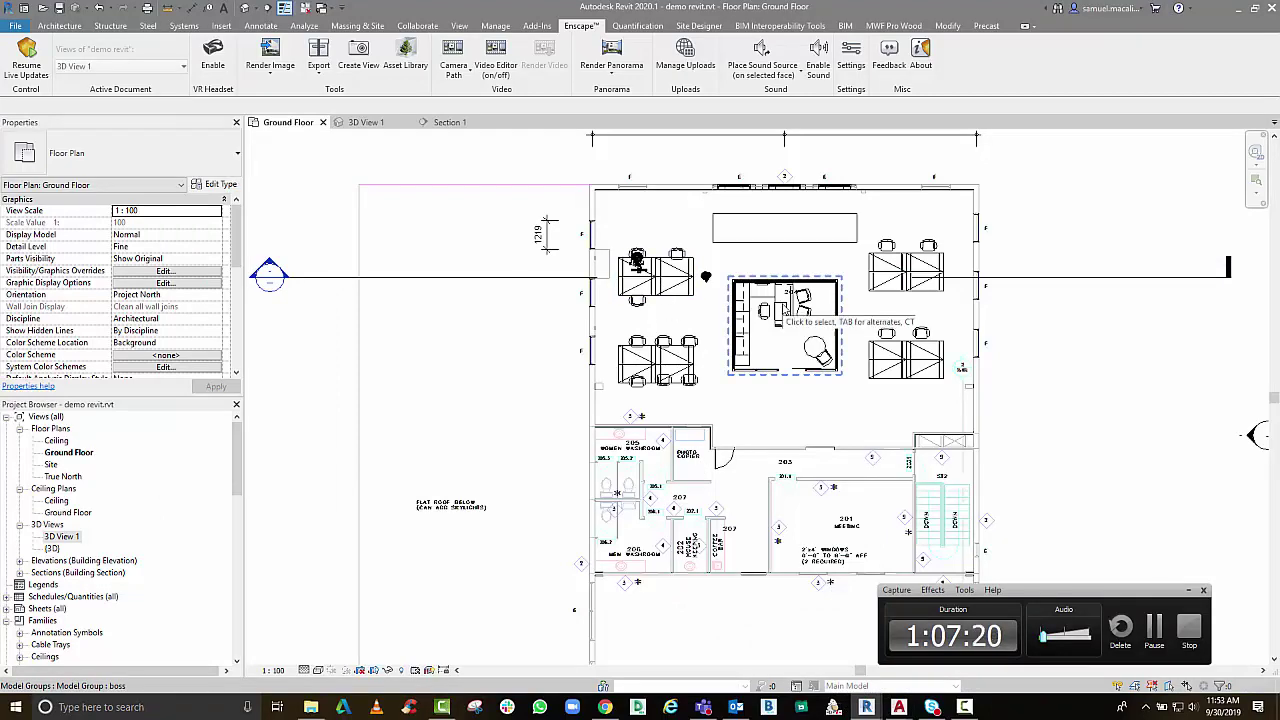
middle_click_drag(731, 348, 646, 356)
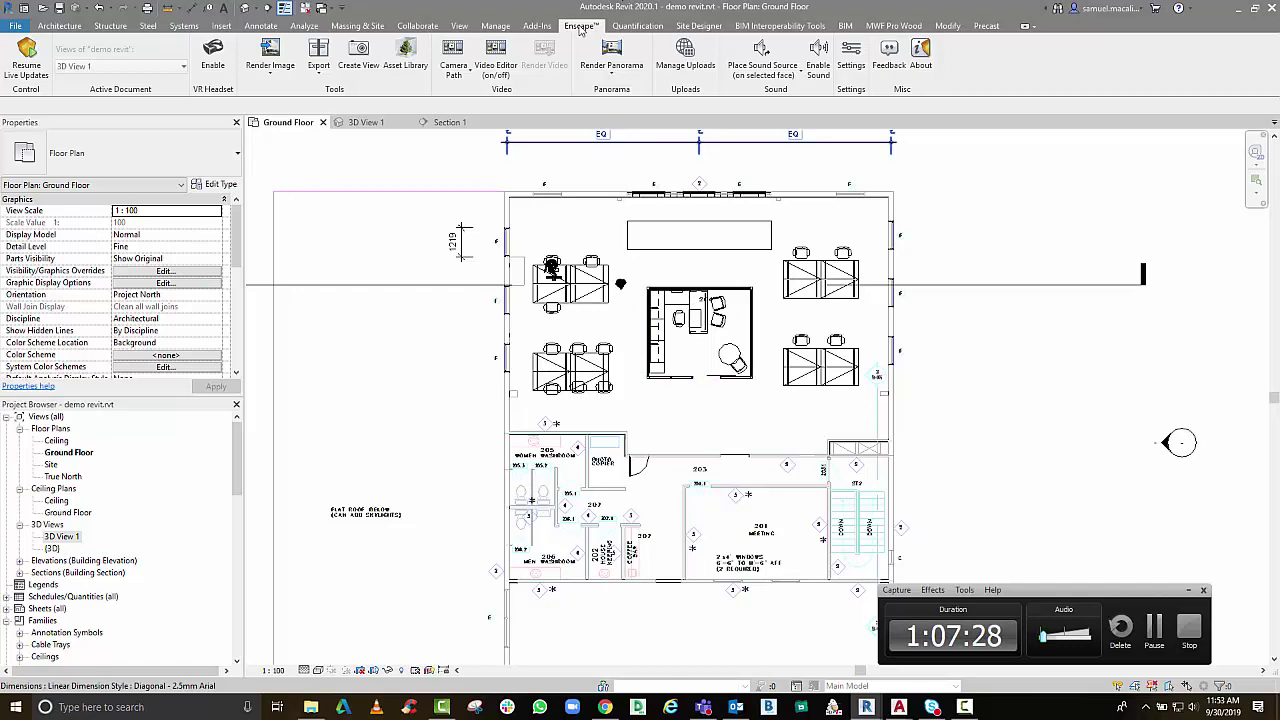
key("alt")
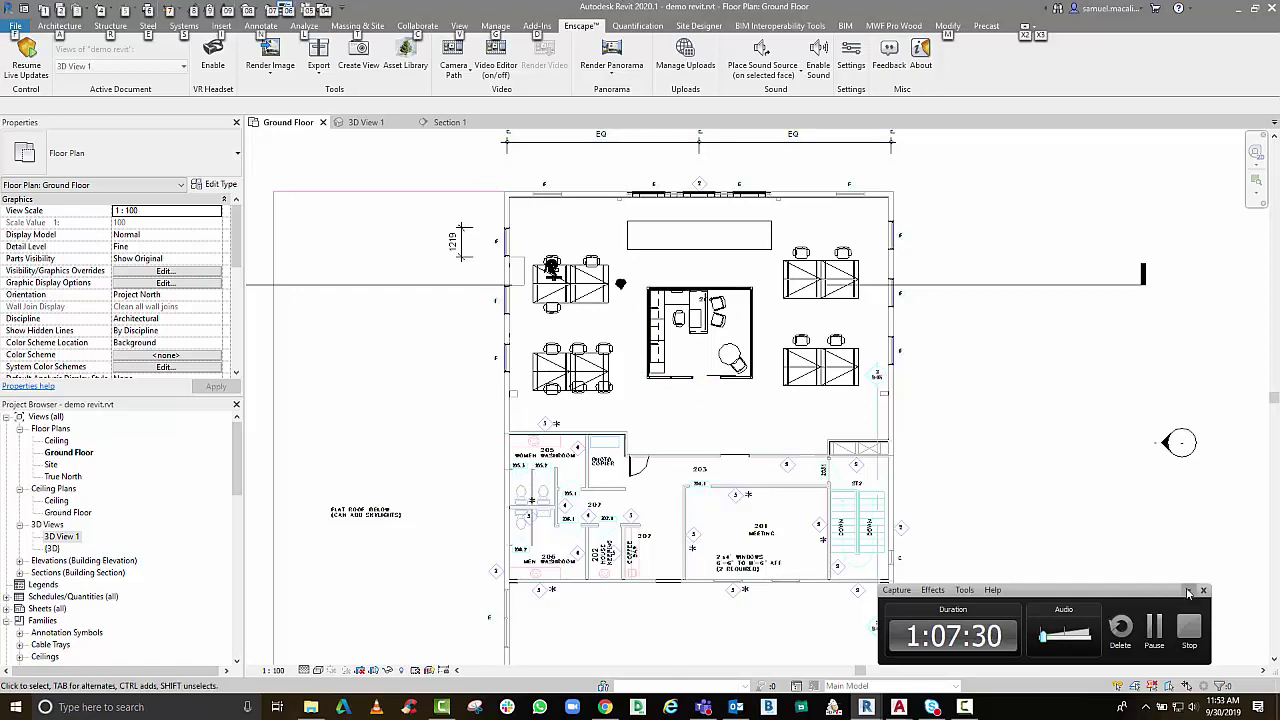
left_click(1188, 591)
Check the Enscape web viewer in Chrome, then launch Render Gallery from Revit's View tab
key("alt+Tab")
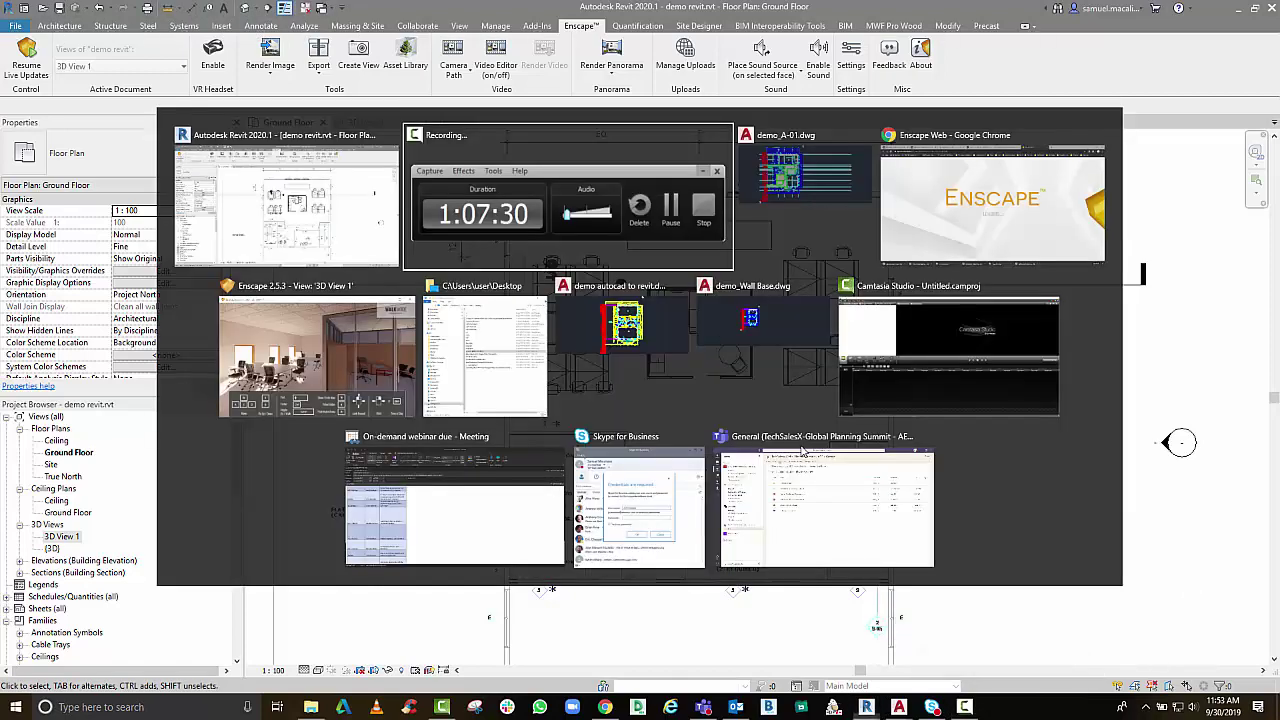
left_click(949, 216)
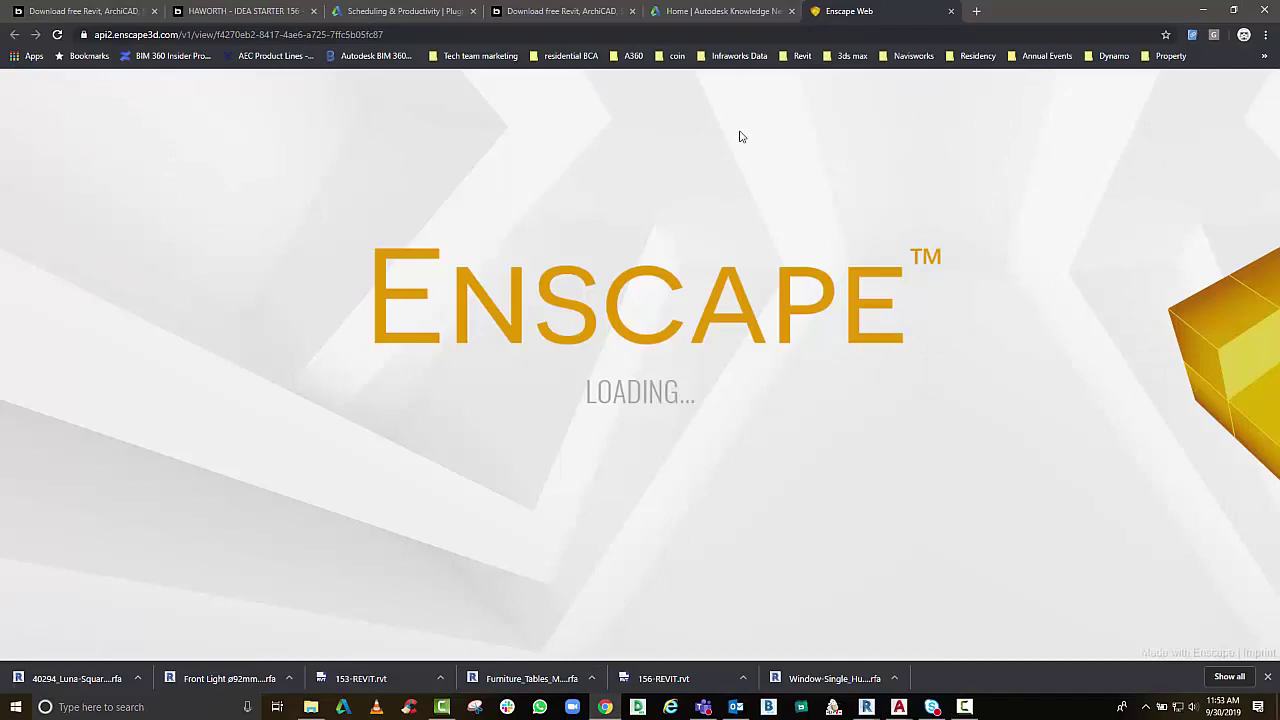
key("alt+Tab")
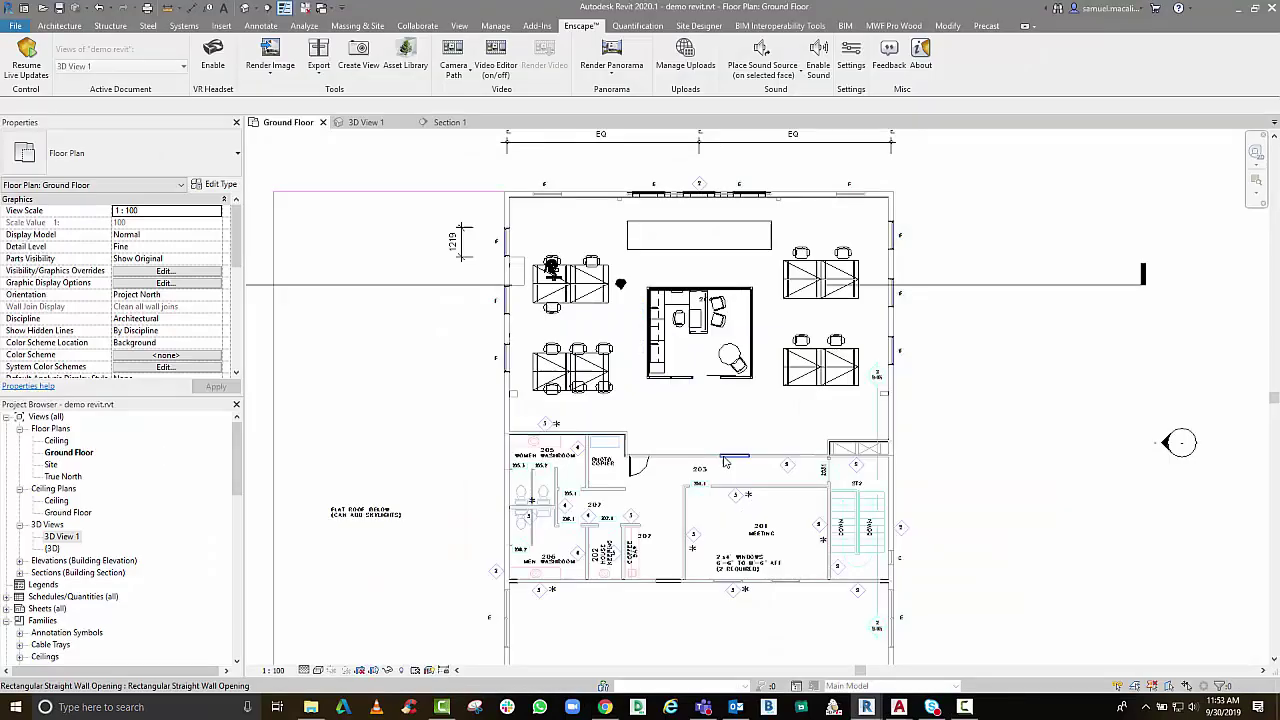
left_click(457, 26)
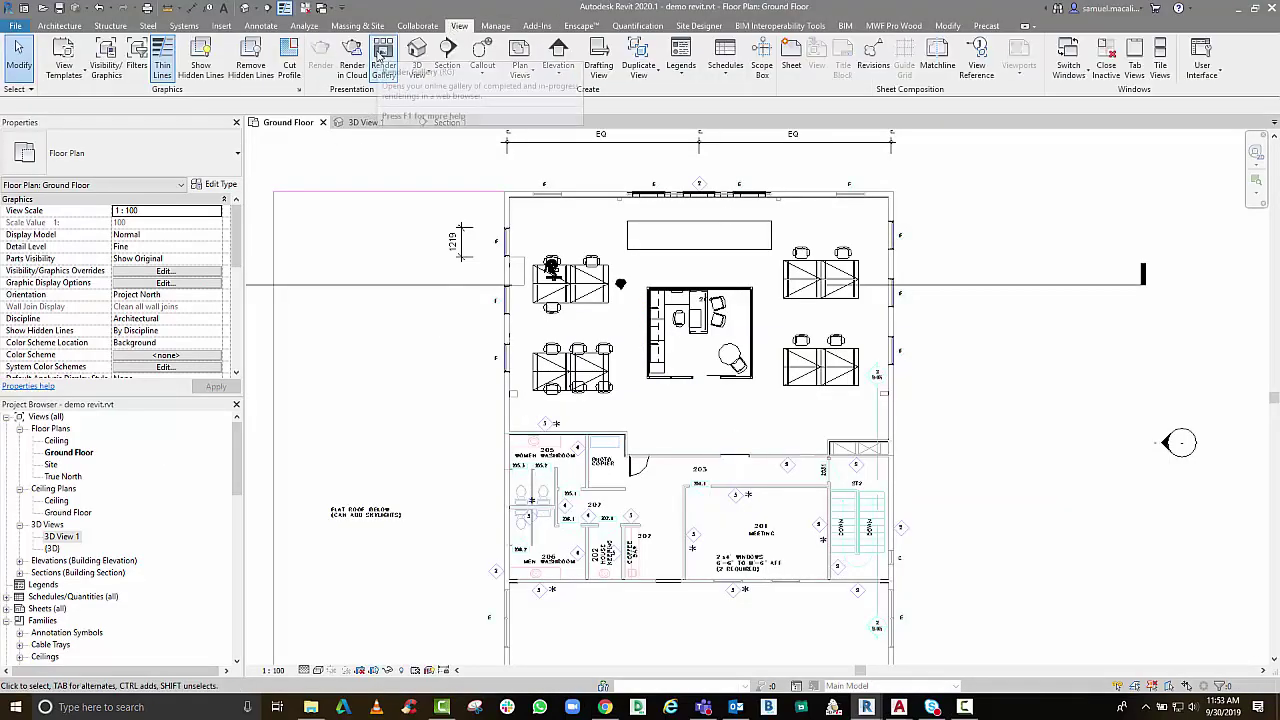
left_click(361, 79)
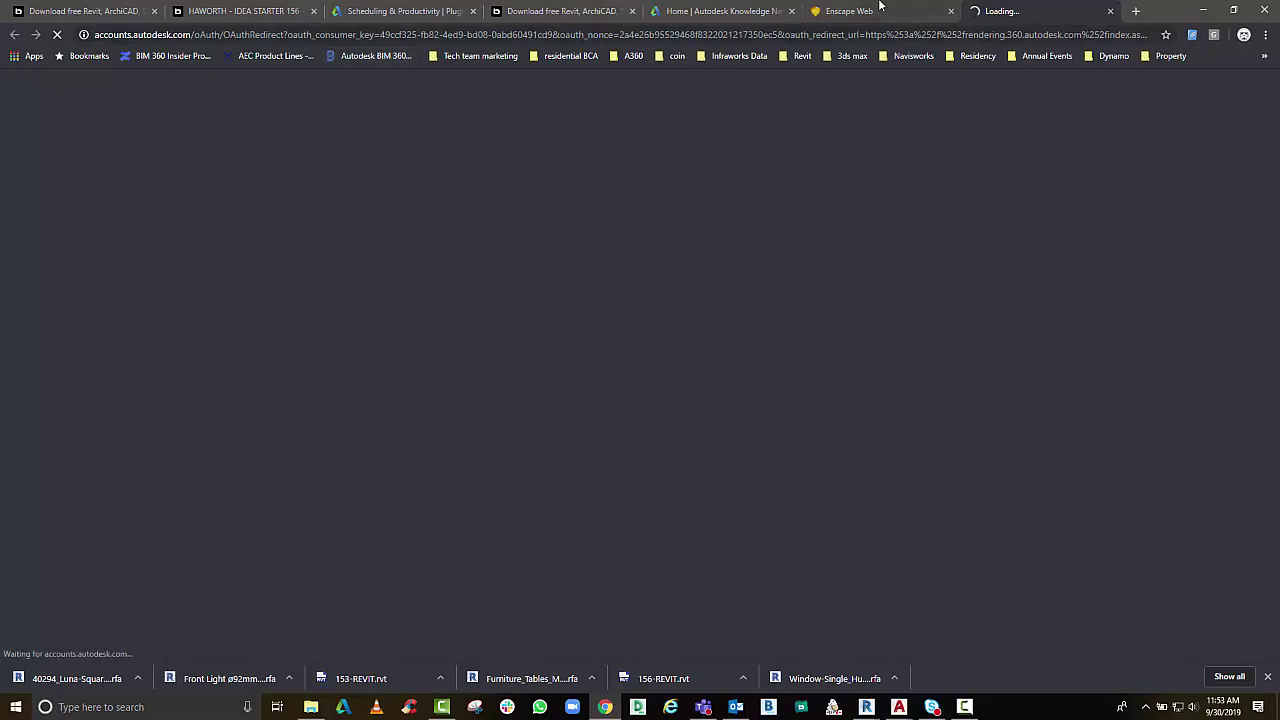
Fly through the rendered office past the tables and glass office toward the octagonal windows
left_click(830, 11)
left_click(755, 267)
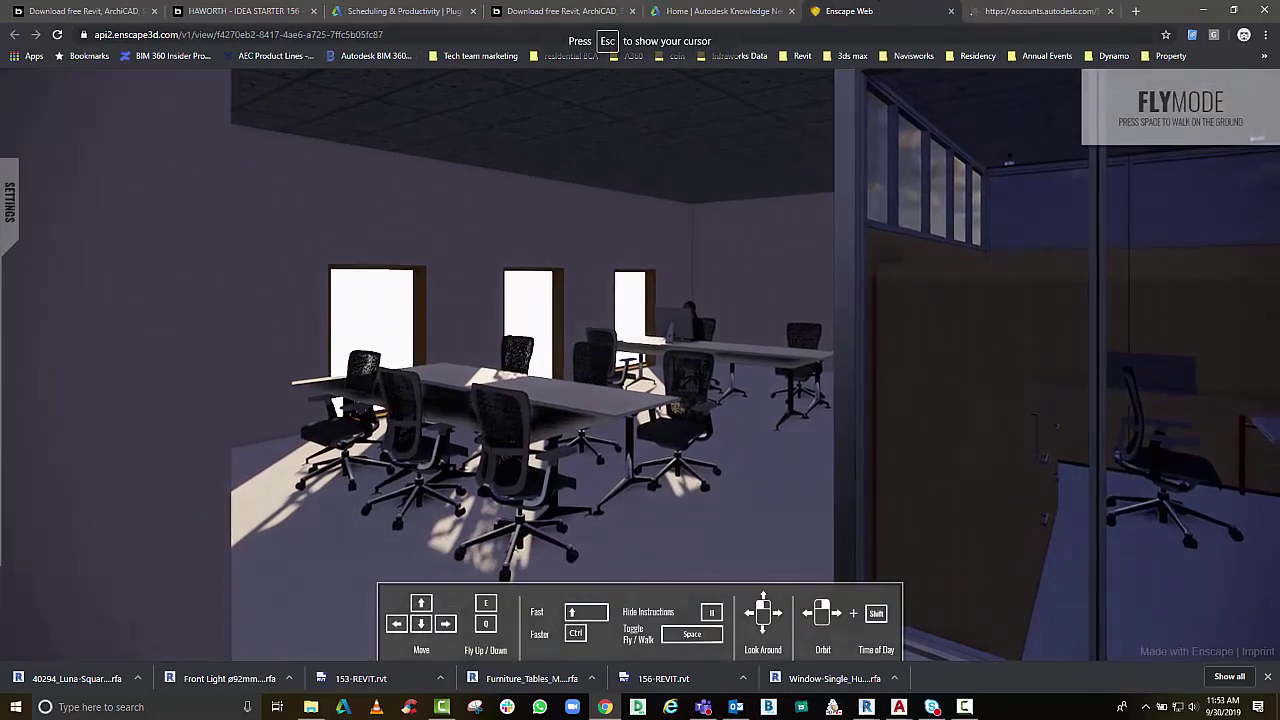
key("Up")
key("w")
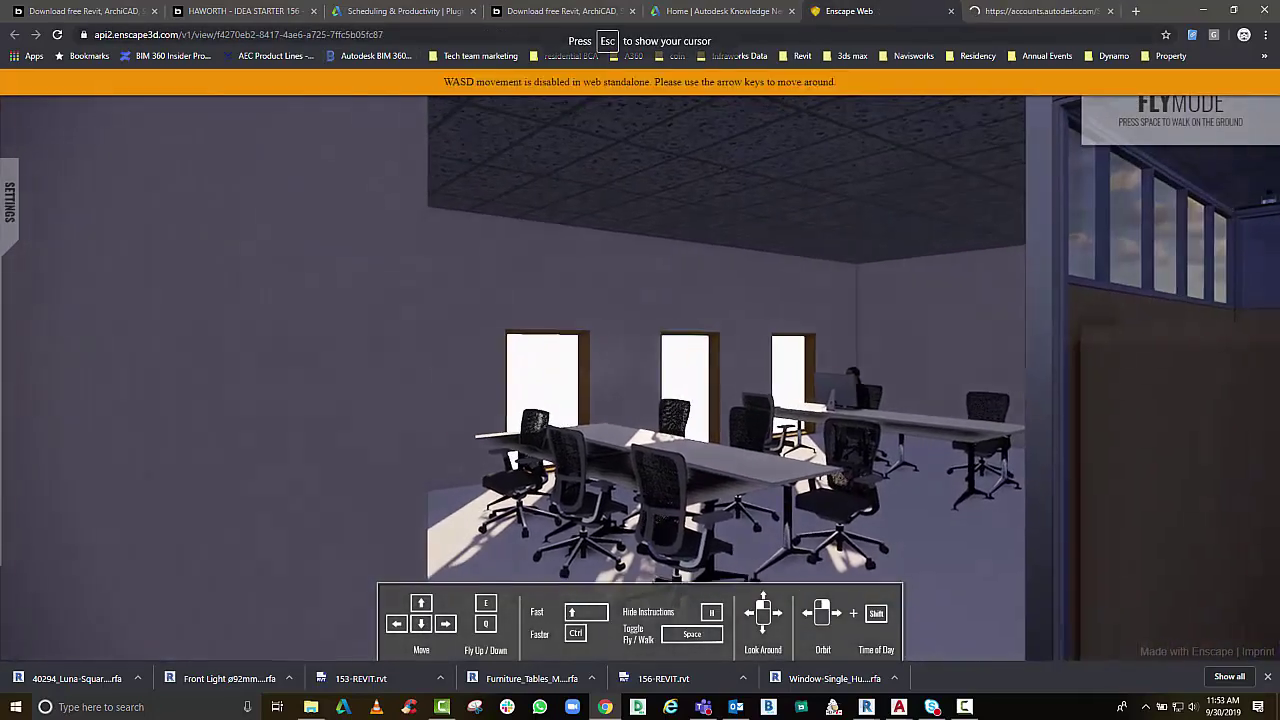
key("Up")
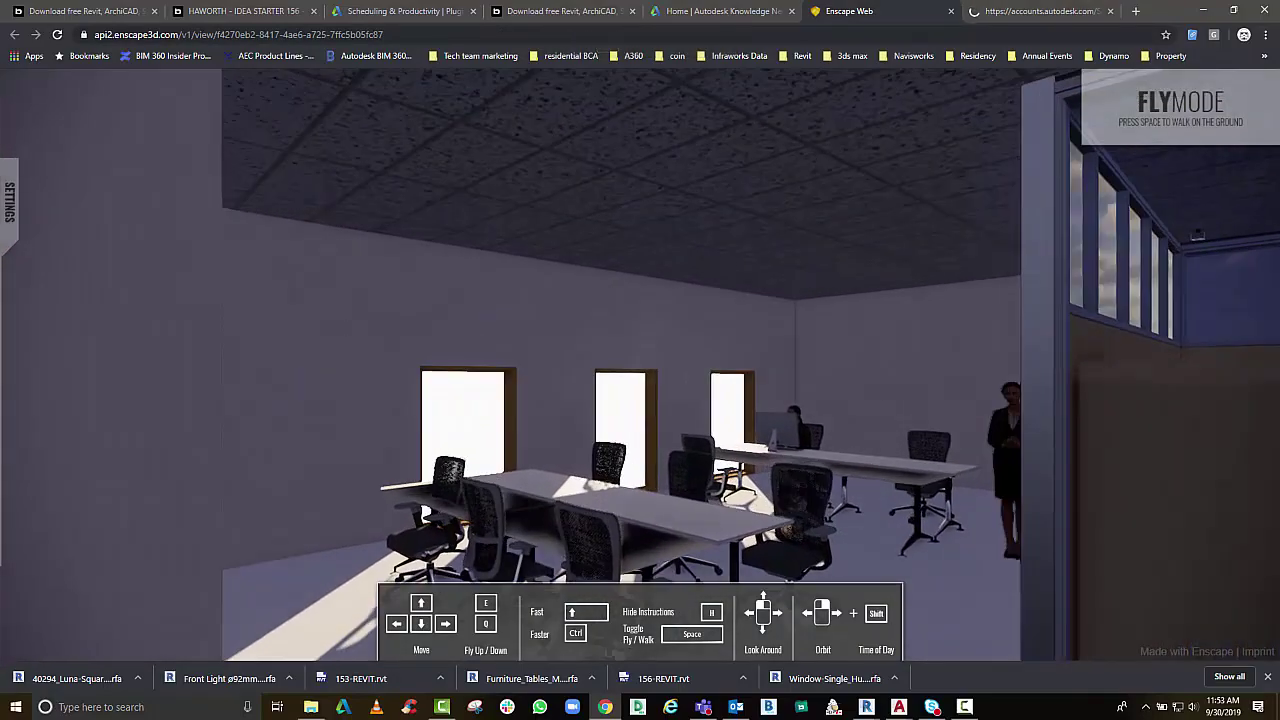
key("Up")
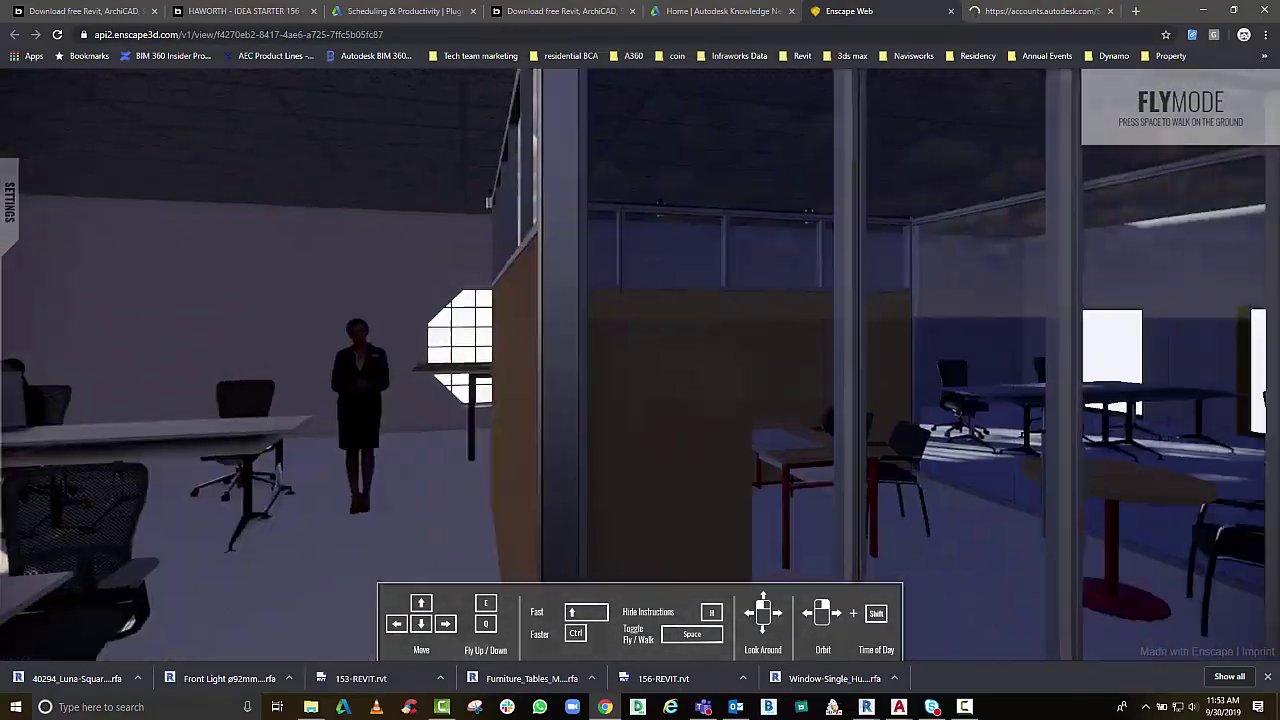
key("Down")
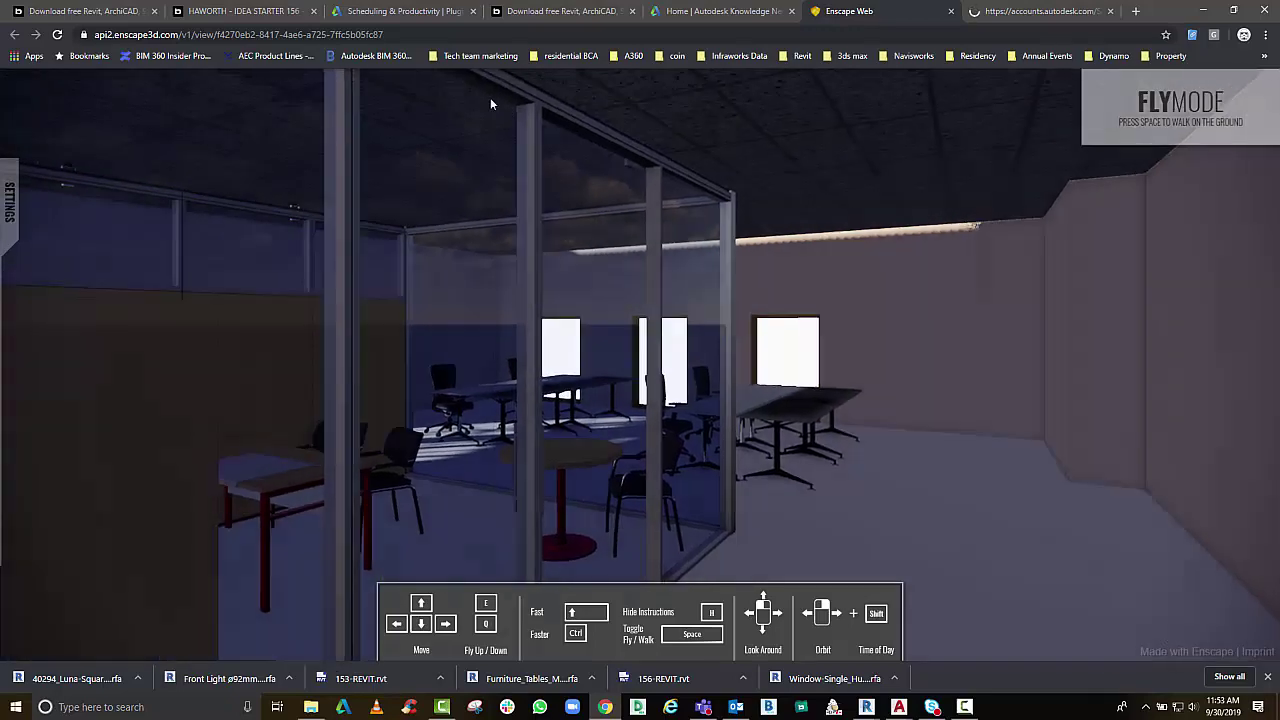
left_click(165, 36)
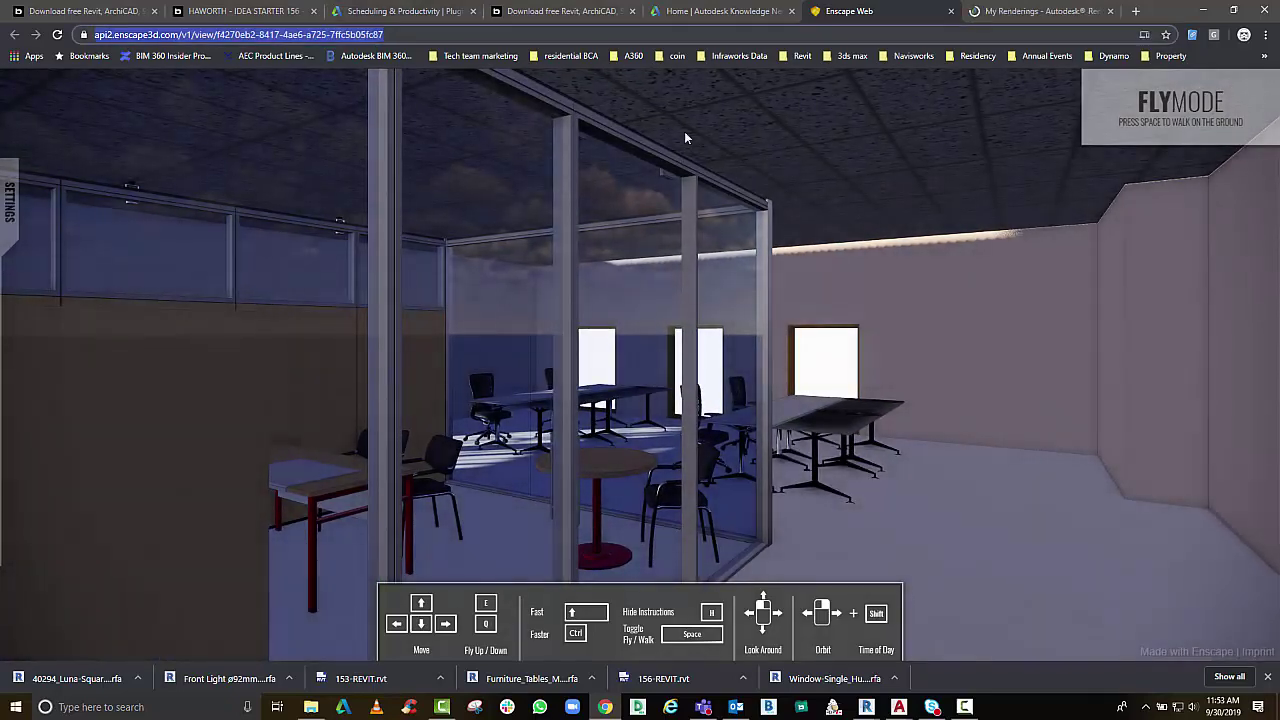
left_click_drag(360, 440, 180, 440)
key("Up")
Switch to walking on the ground and shift the time of day to fade the sunlight
key("space")
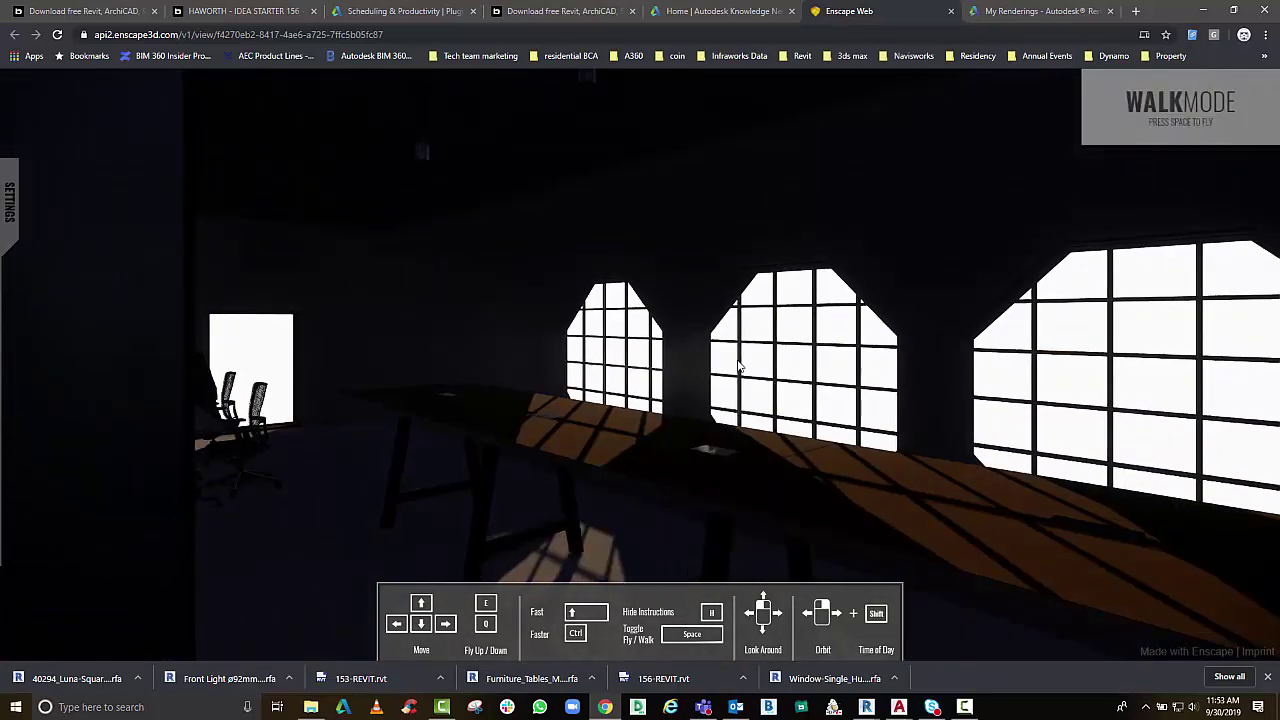
right_click_drag(740, 367, 780, 367, "shift")
key("Left")
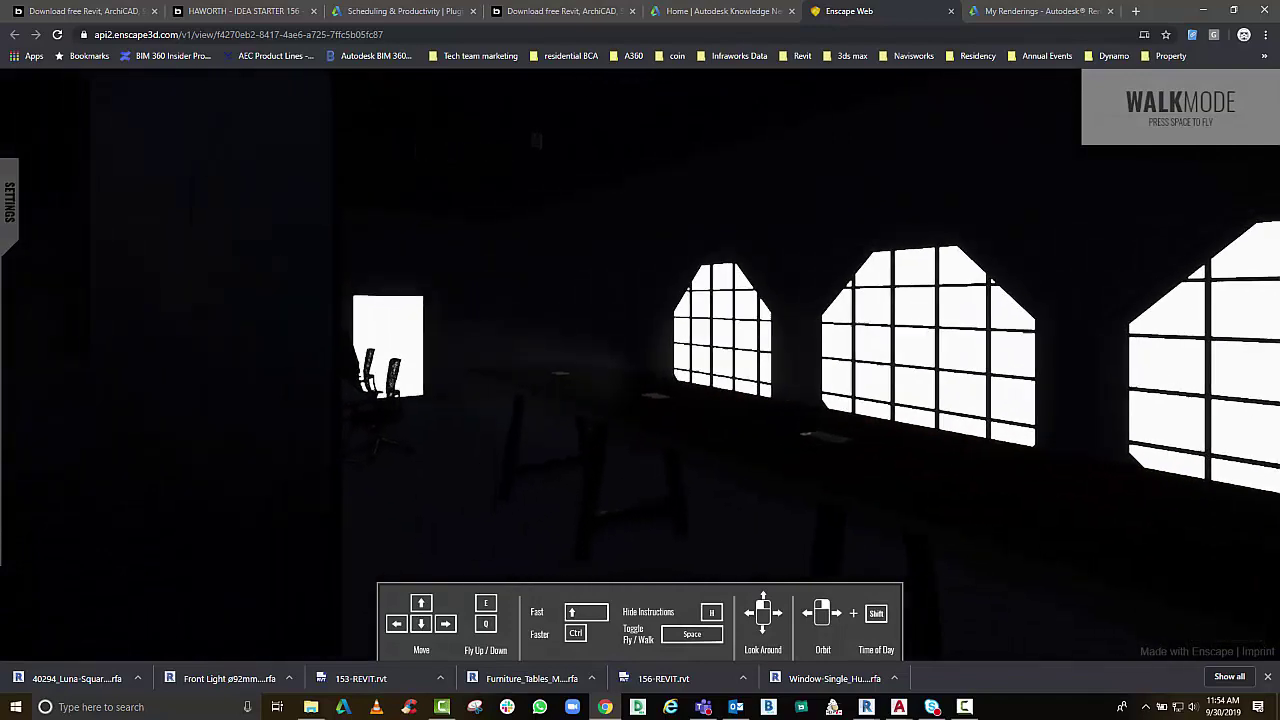
key("a")
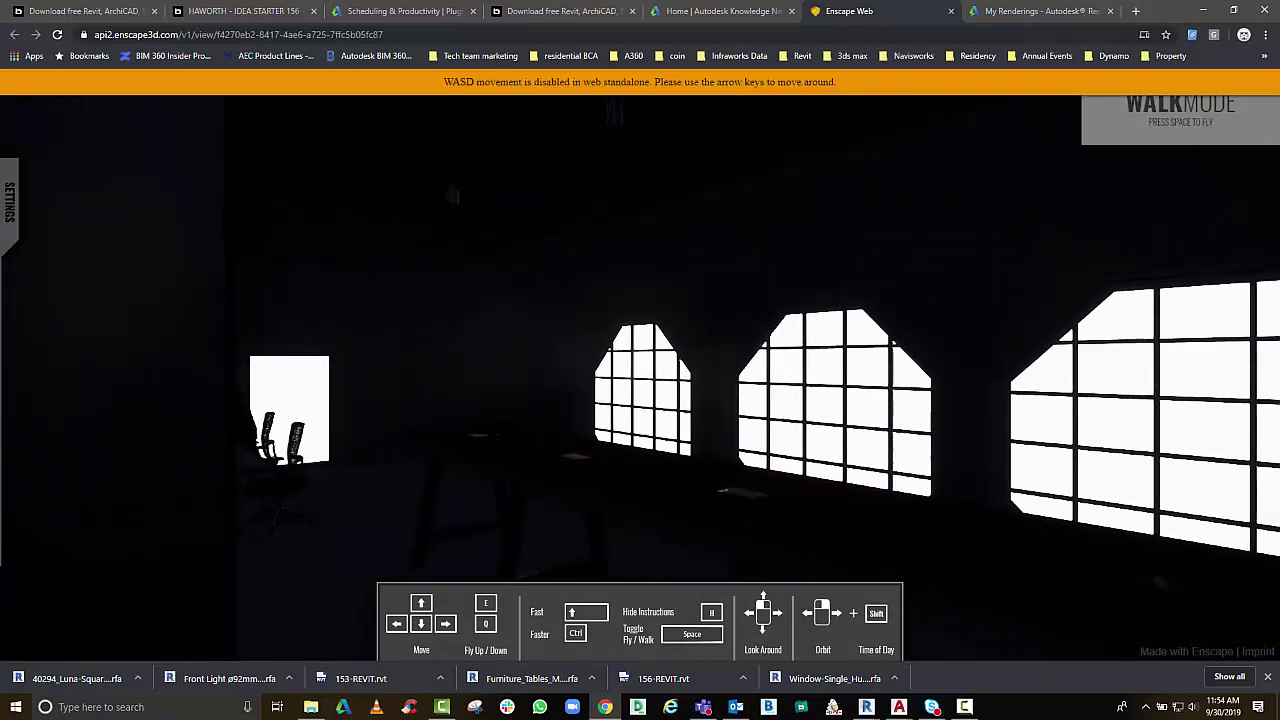
Walk through the darkened room past the standing woman toward the meeting room doorway
key("Up")
key("Left")
key("Up")
key("Left")
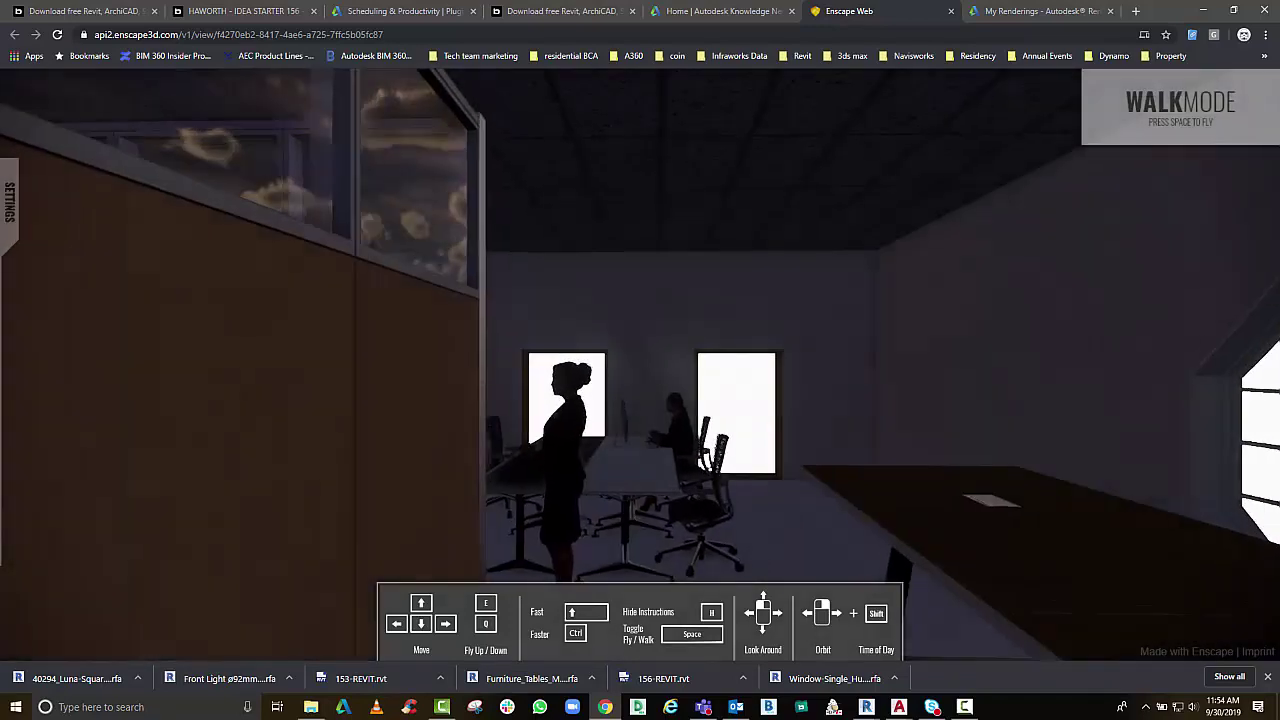
key("Up")
key("Left")
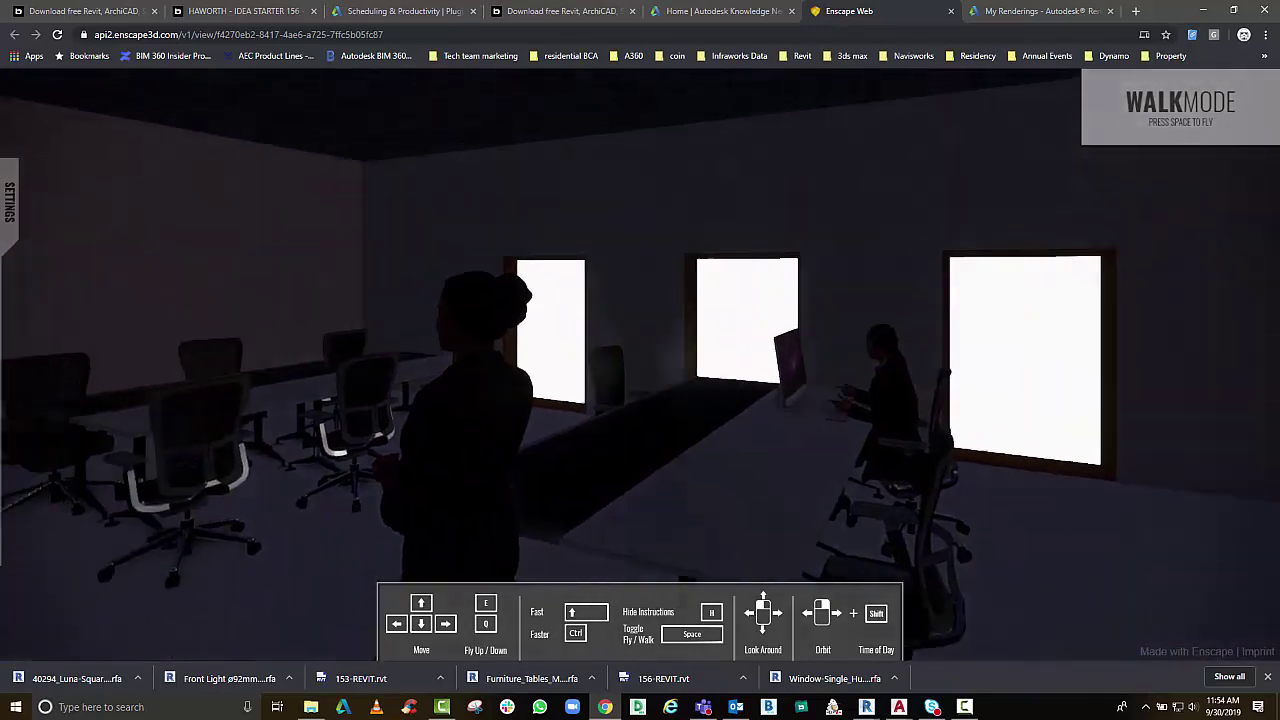
key("Up")
key("Left")
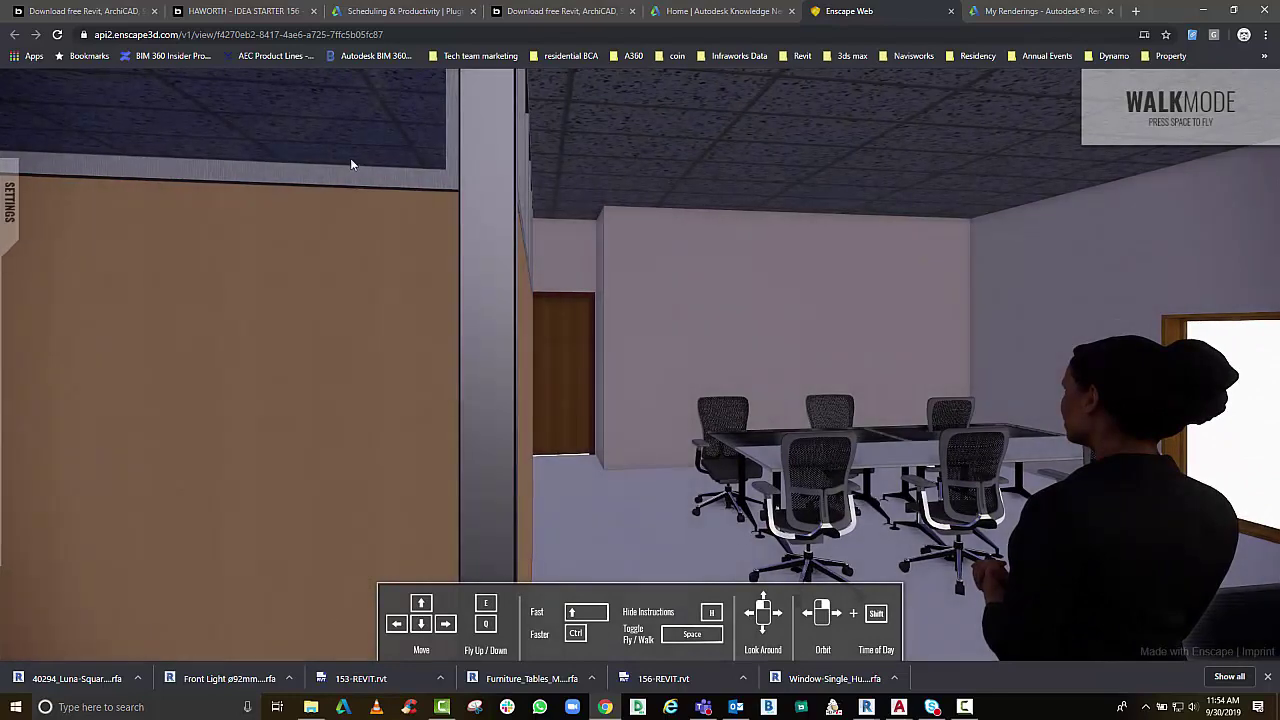
Open the demo revit.rvt project from My Renderings and bring up its Still Image settings (1000 × 601, Standard)
left_click(1024, 10)
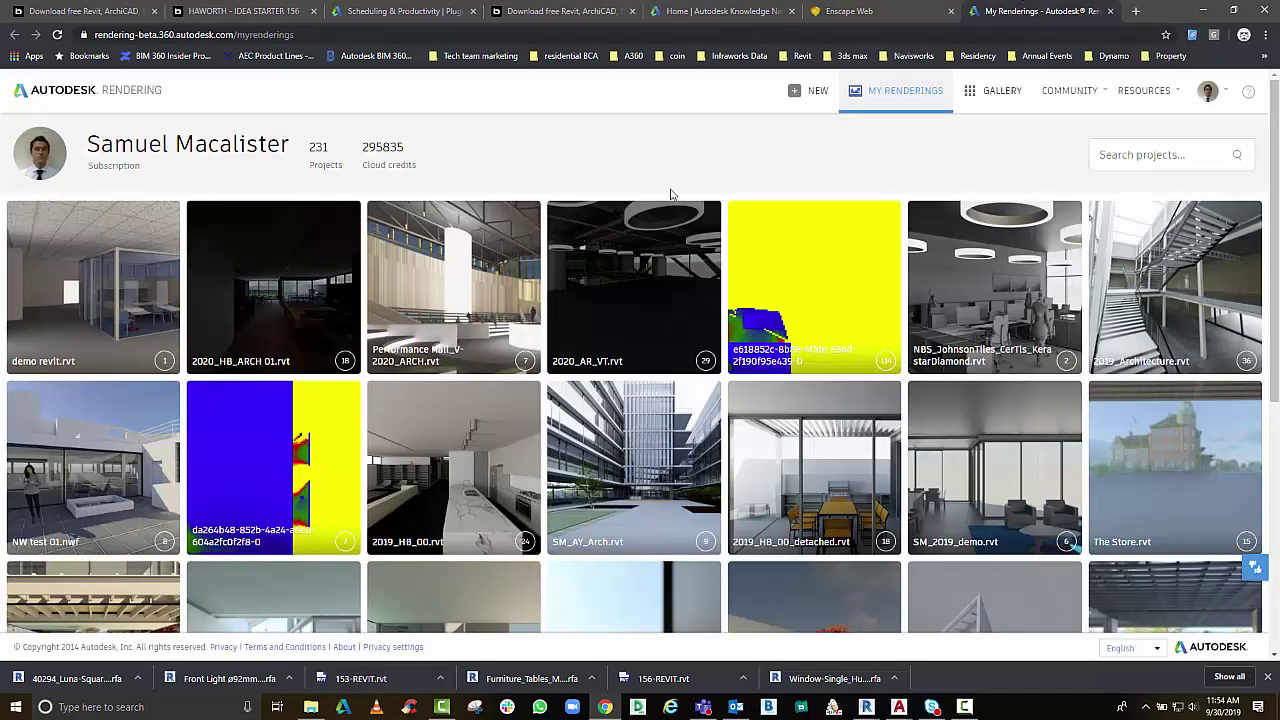
mouse_move(62, 283)
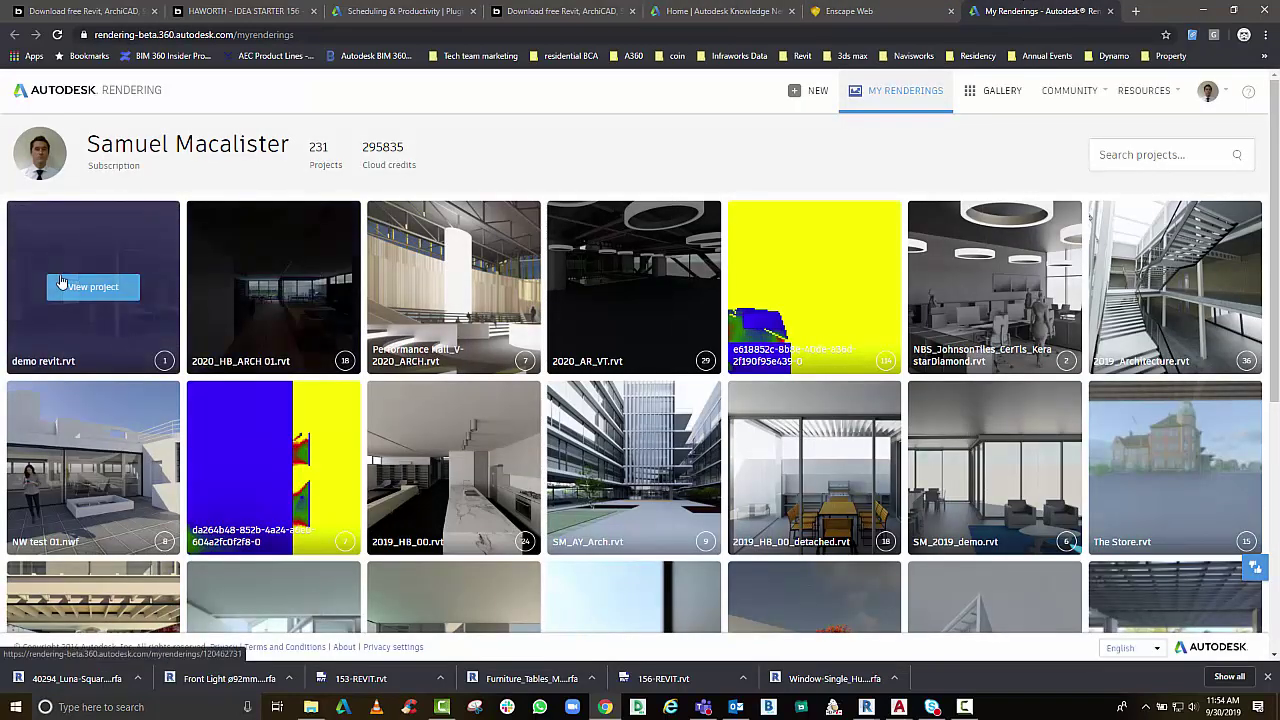
left_click(62, 286)
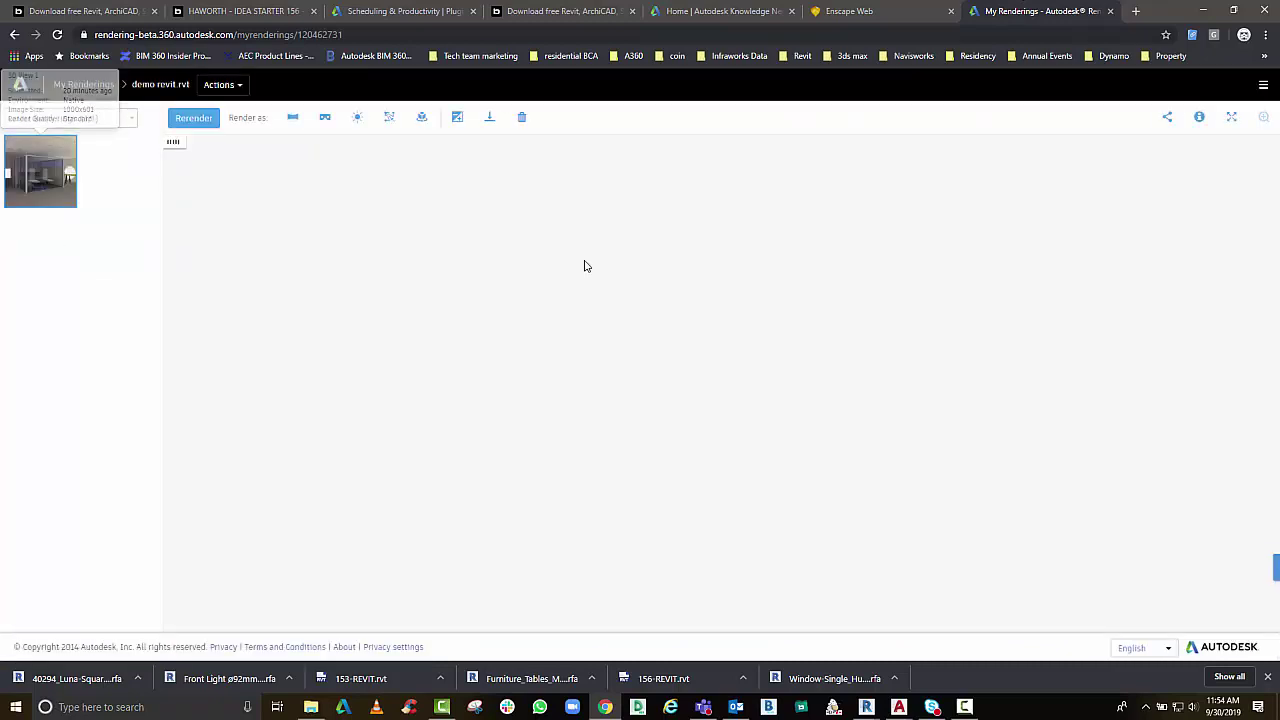
mouse_move(44, 188)
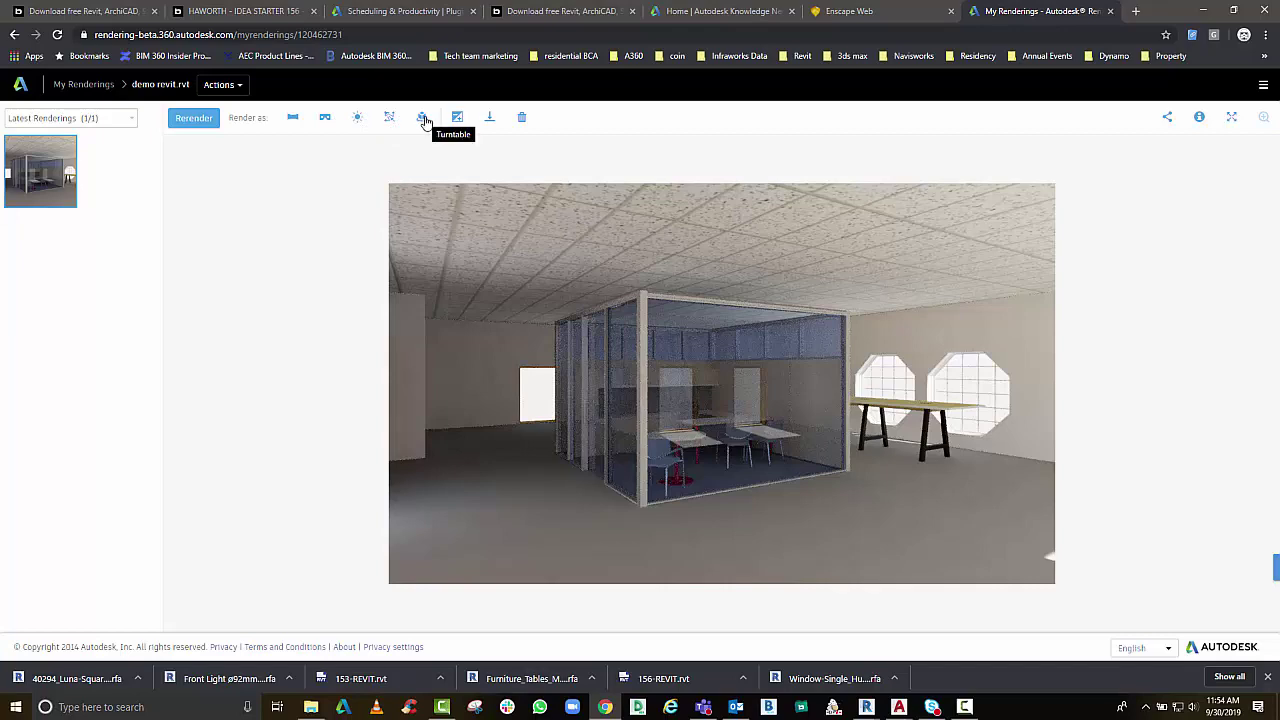
left_click(208, 128)
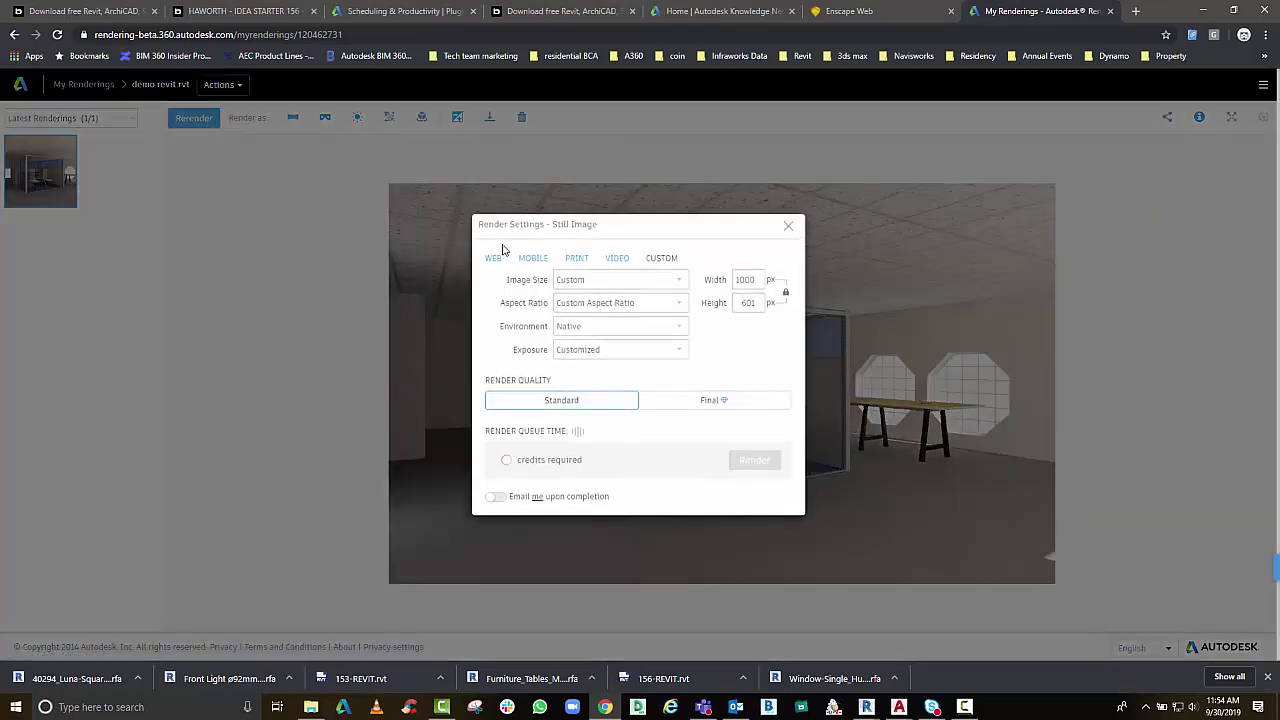
Set a custom render size of 1500 × 900 px with width and height unlinked
left_click(594, 312)
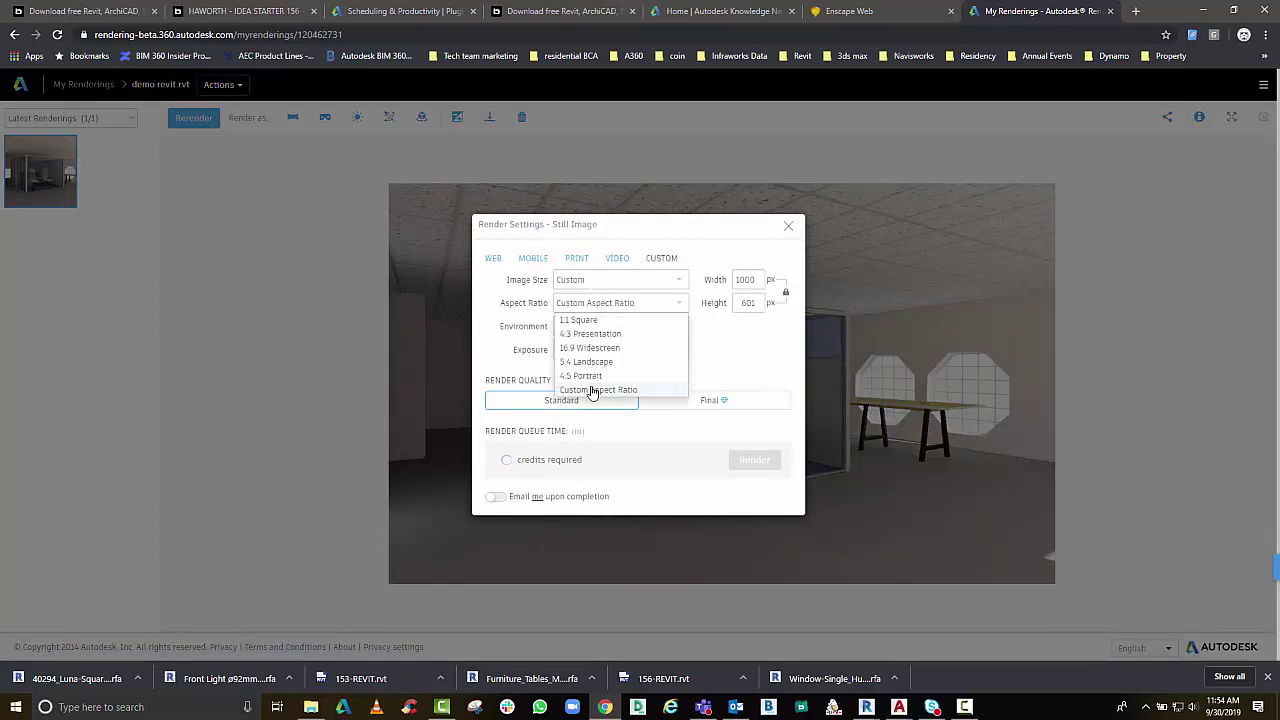
left_click(590, 389)
double_click(758, 280)
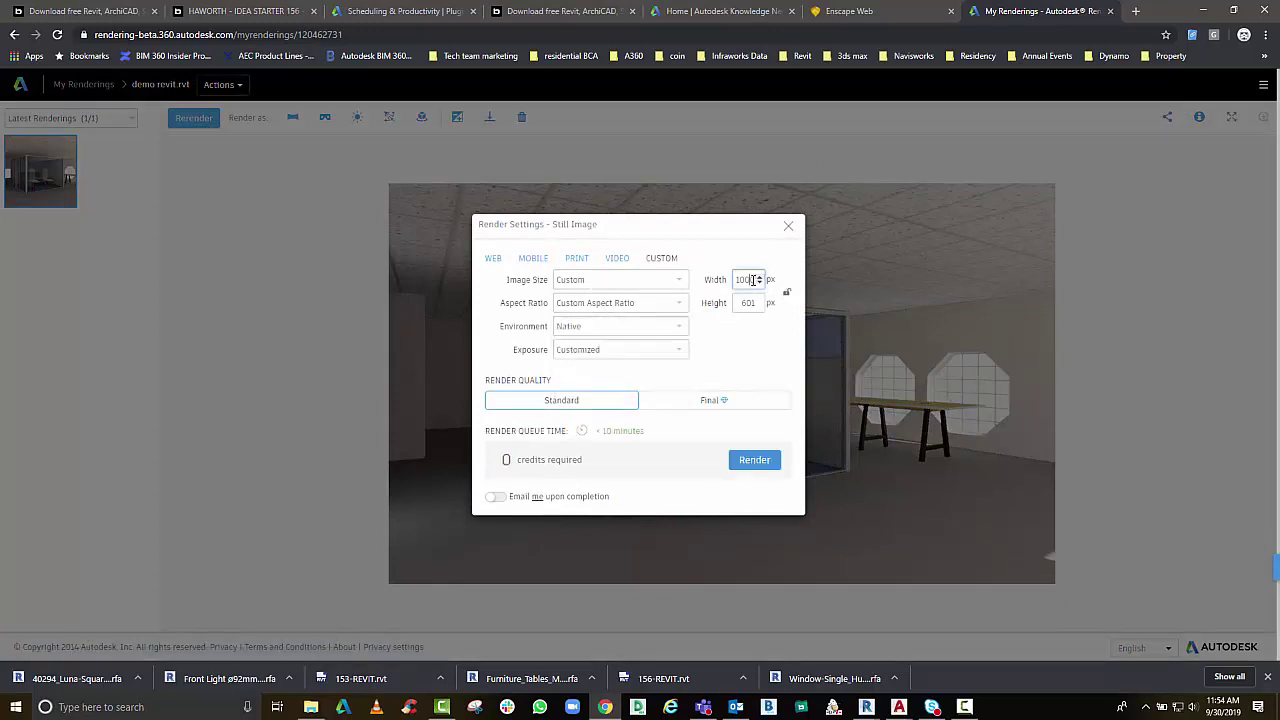
type("150")
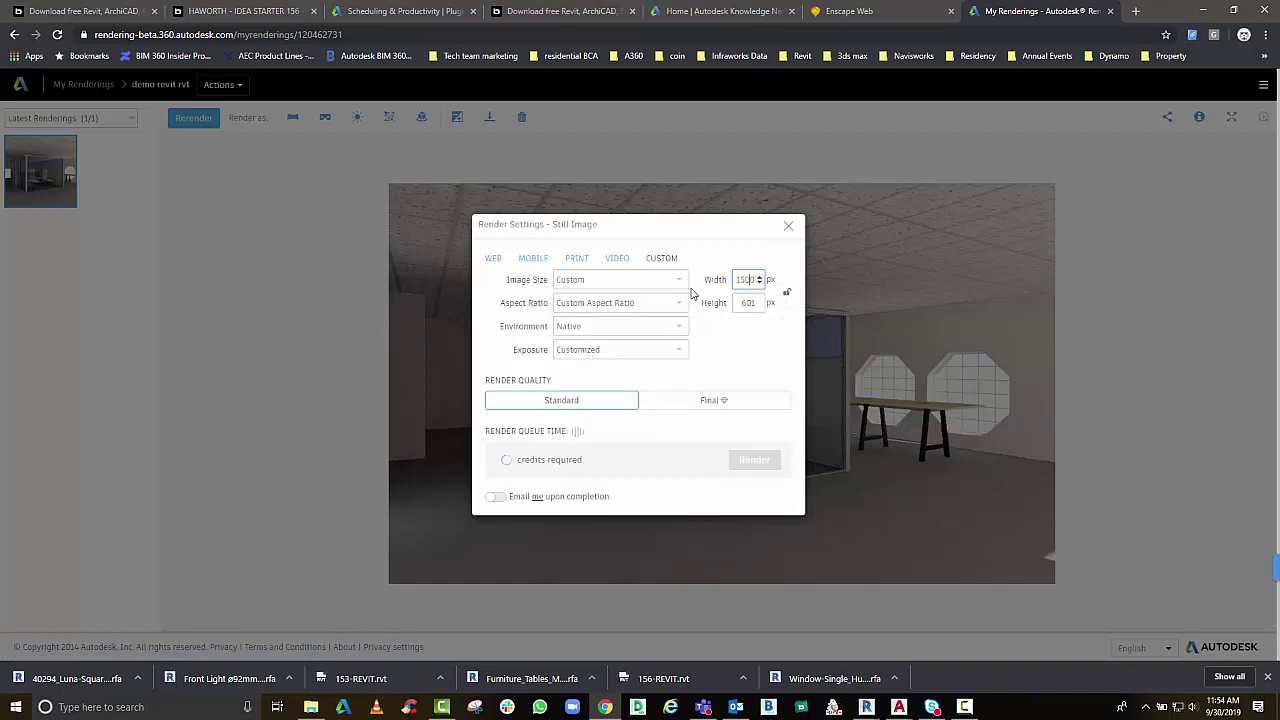
left_click(746, 303)
left_click(787, 295)
double_click(757, 280)
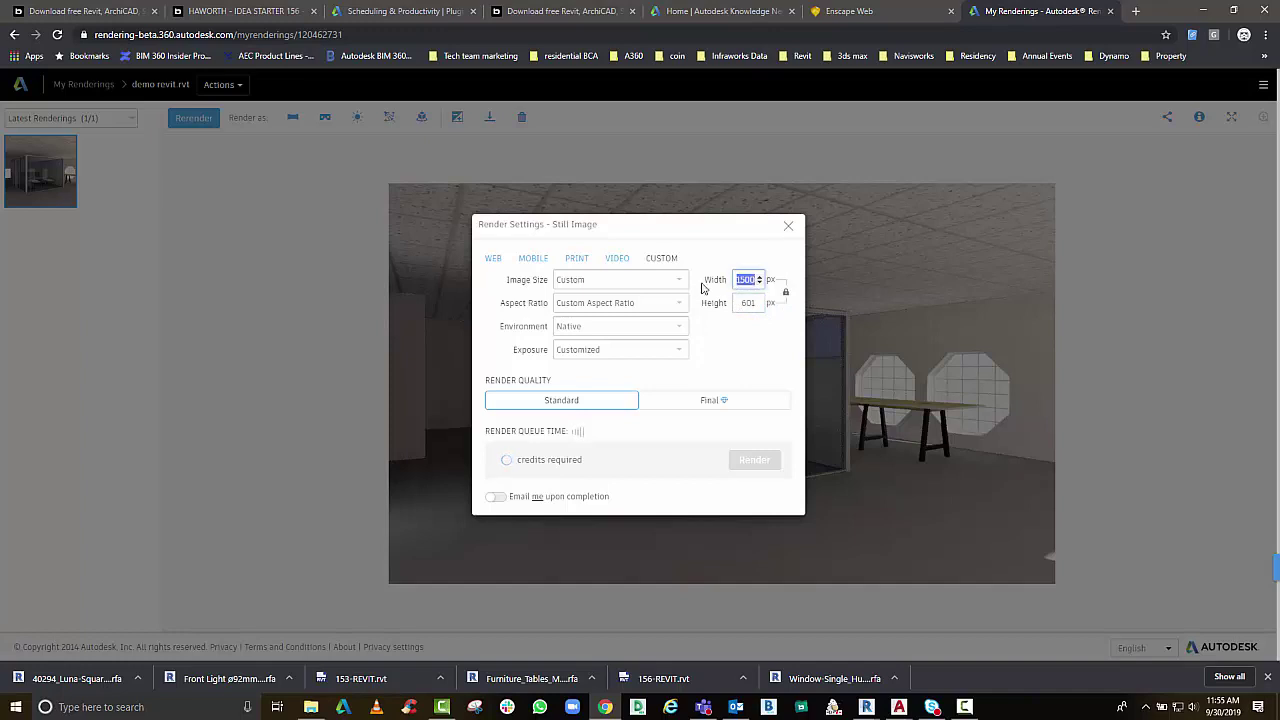
left_click(786, 295)
left_click_drag(736, 302, 787, 306)
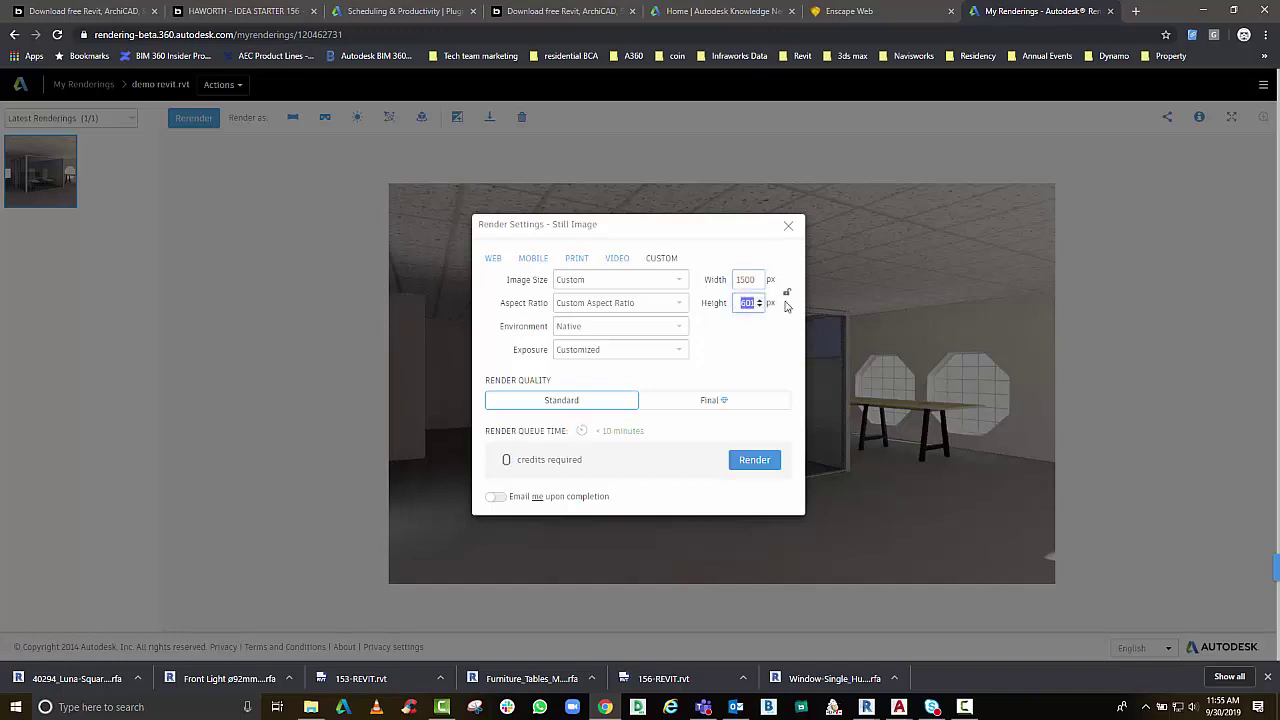
type("900")
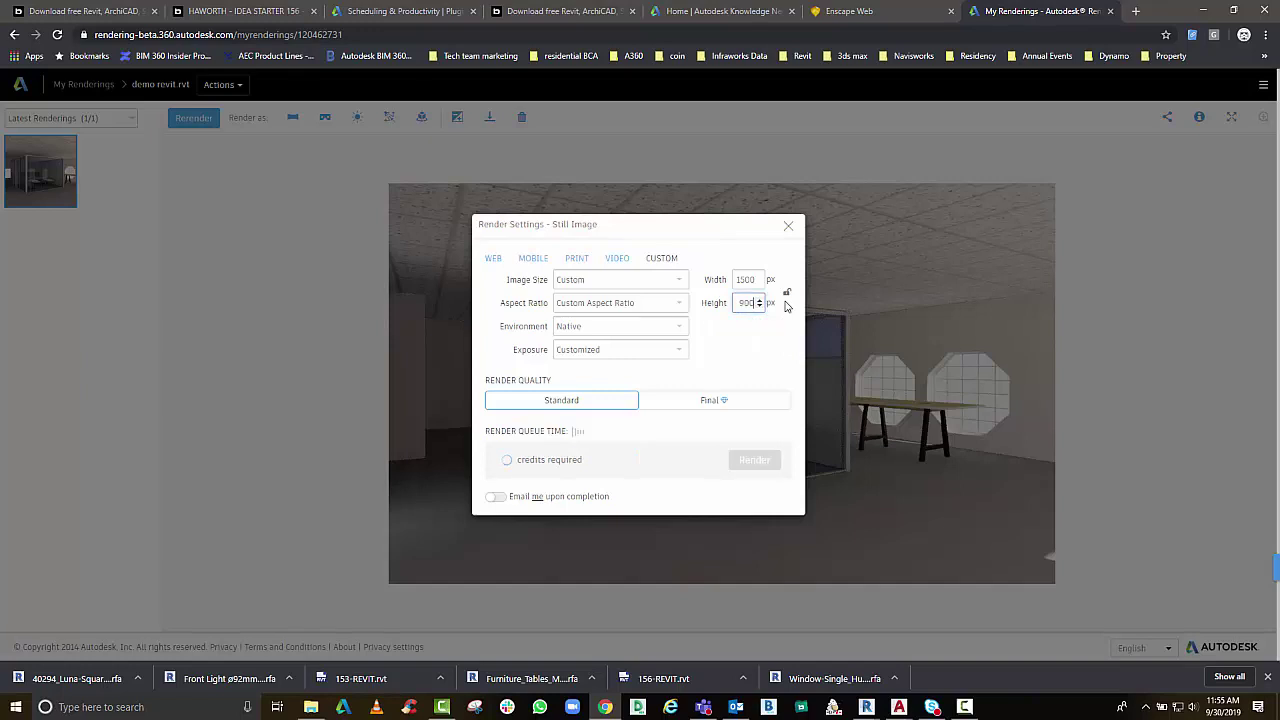
Choose the Field environment, Final quality and email on completion, then submit the render
left_click(575, 327)
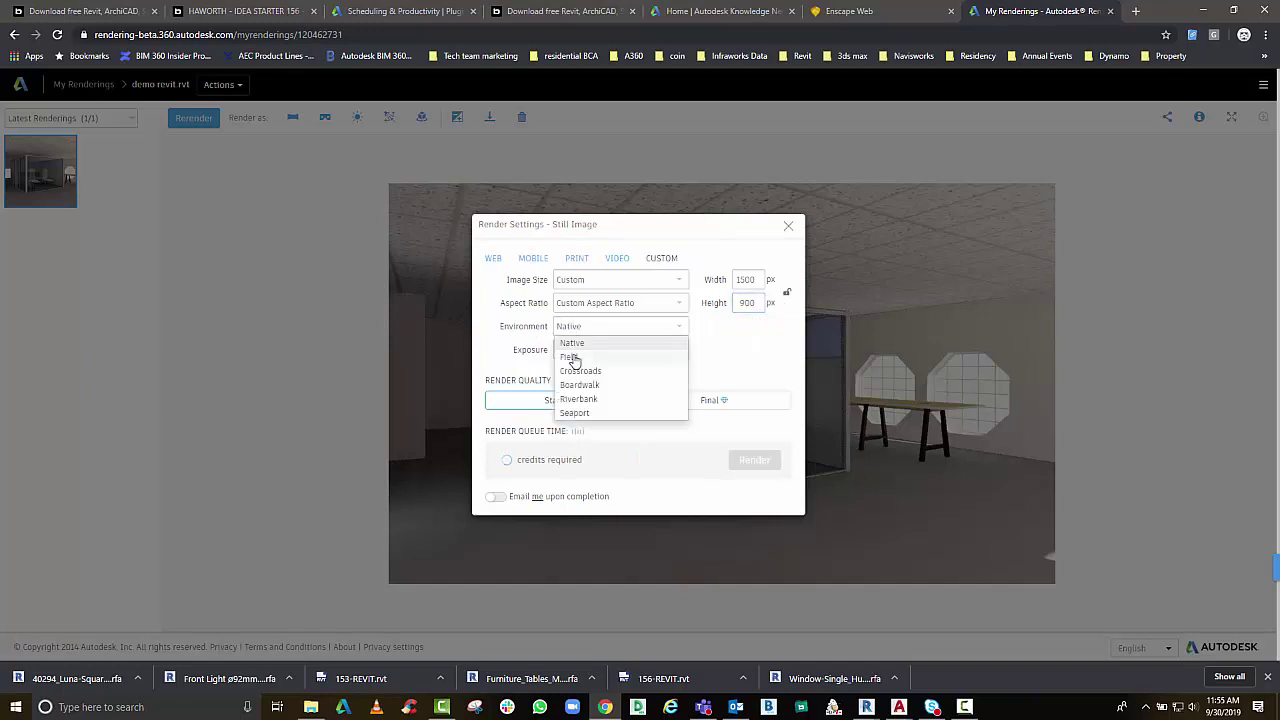
left_click(575, 360)
left_click(578, 352)
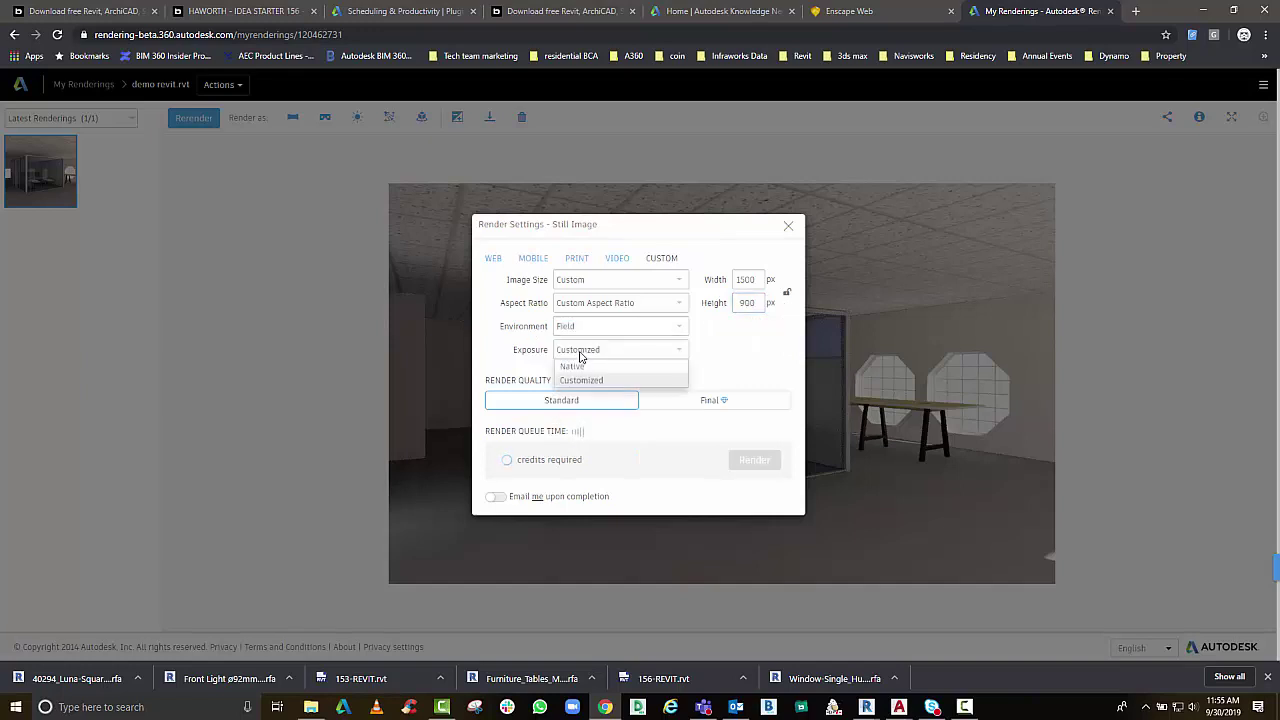
left_click(580, 352)
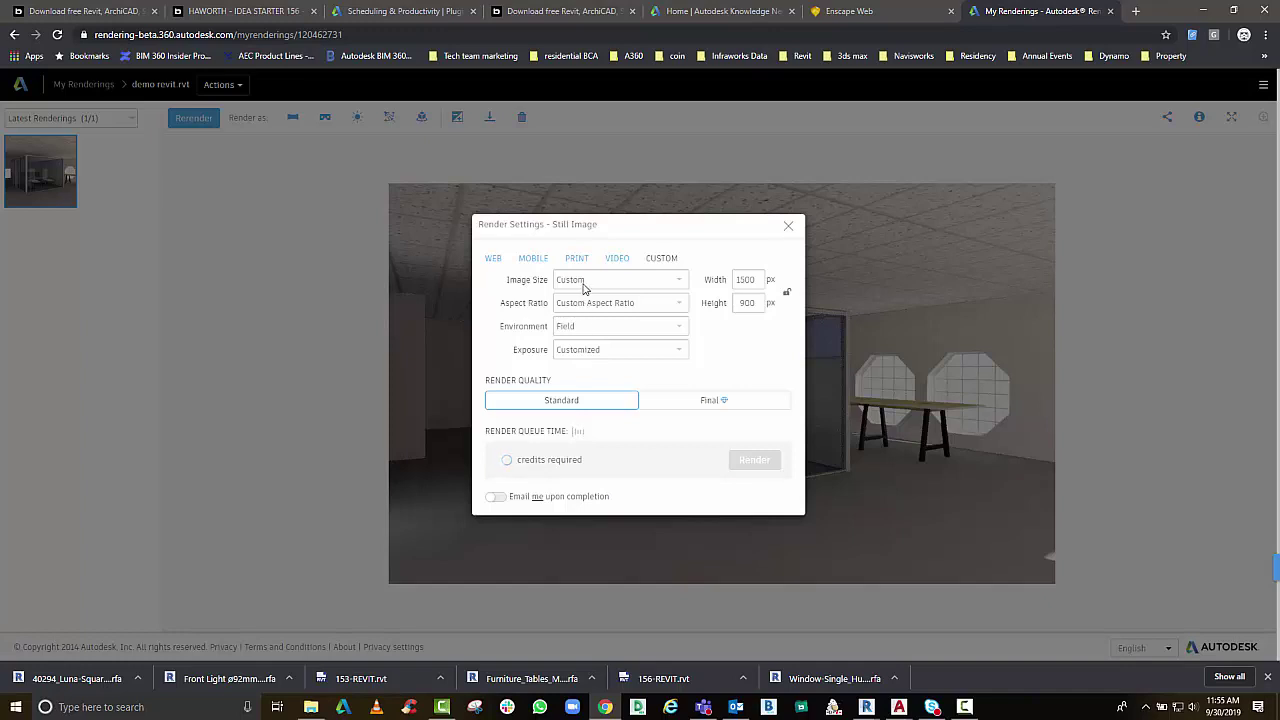
left_click(714, 404)
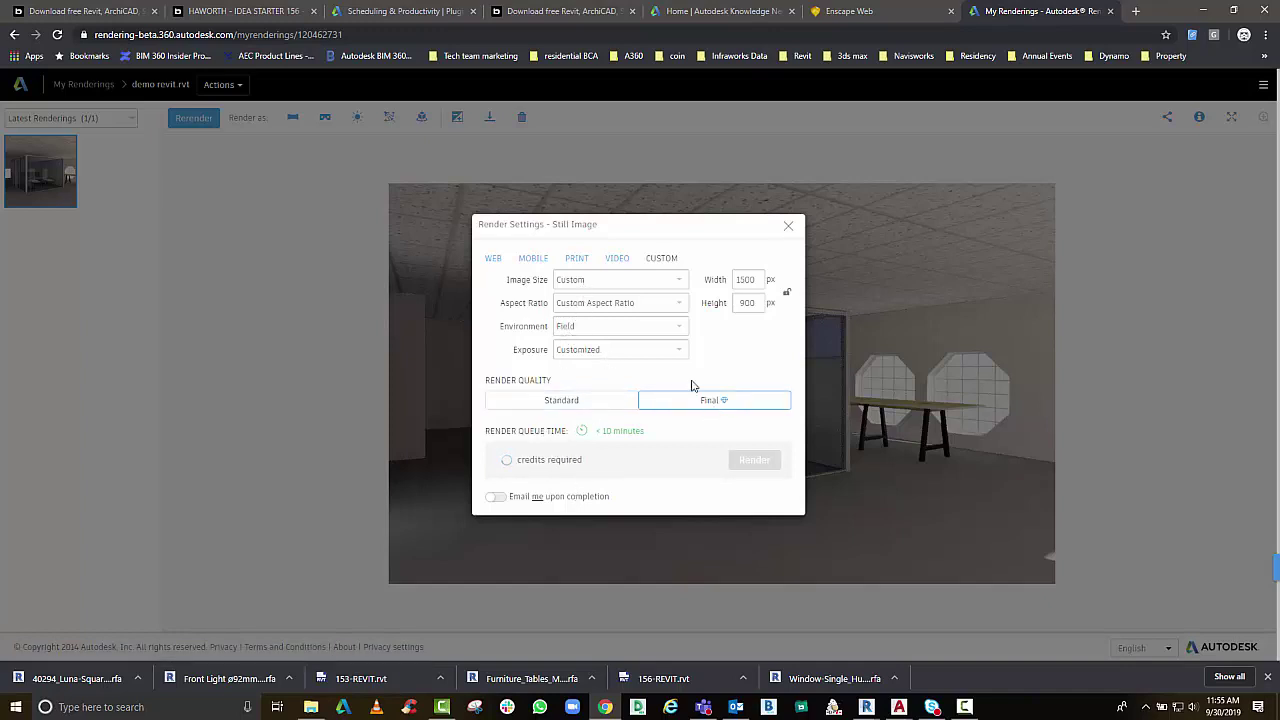
left_click(496, 497)
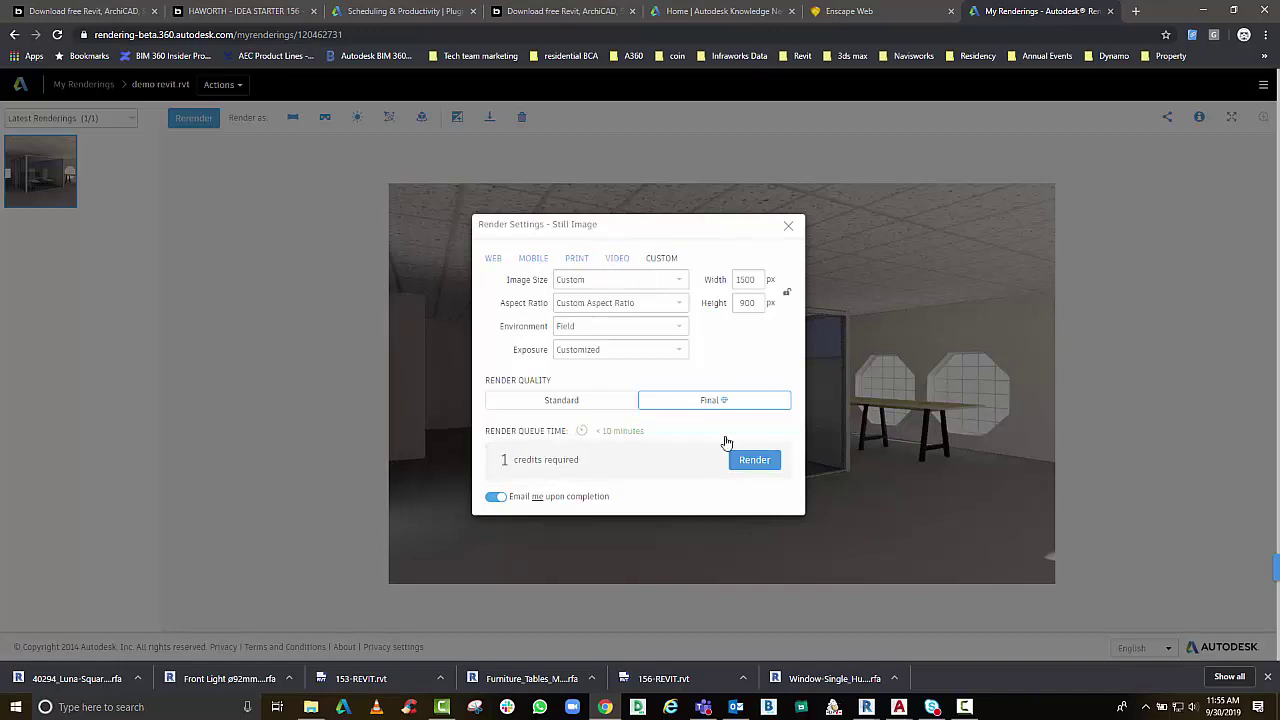
left_click(574, 259)
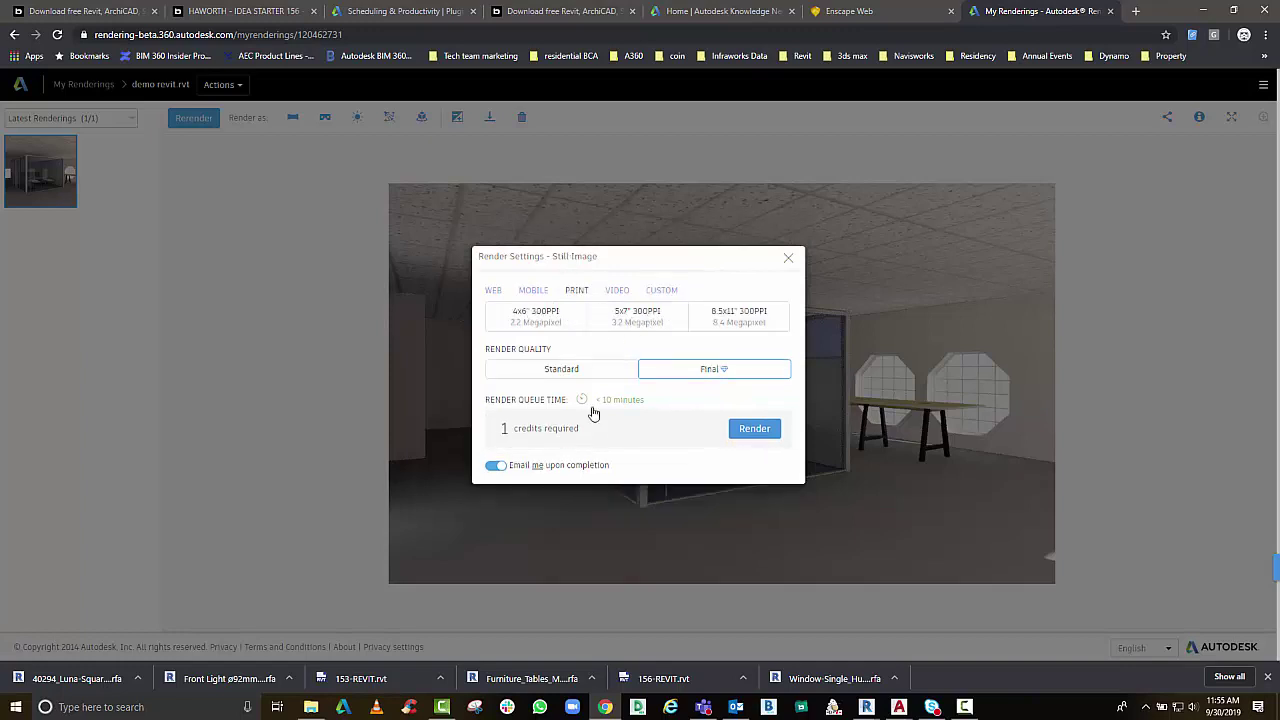
left_click(665, 292)
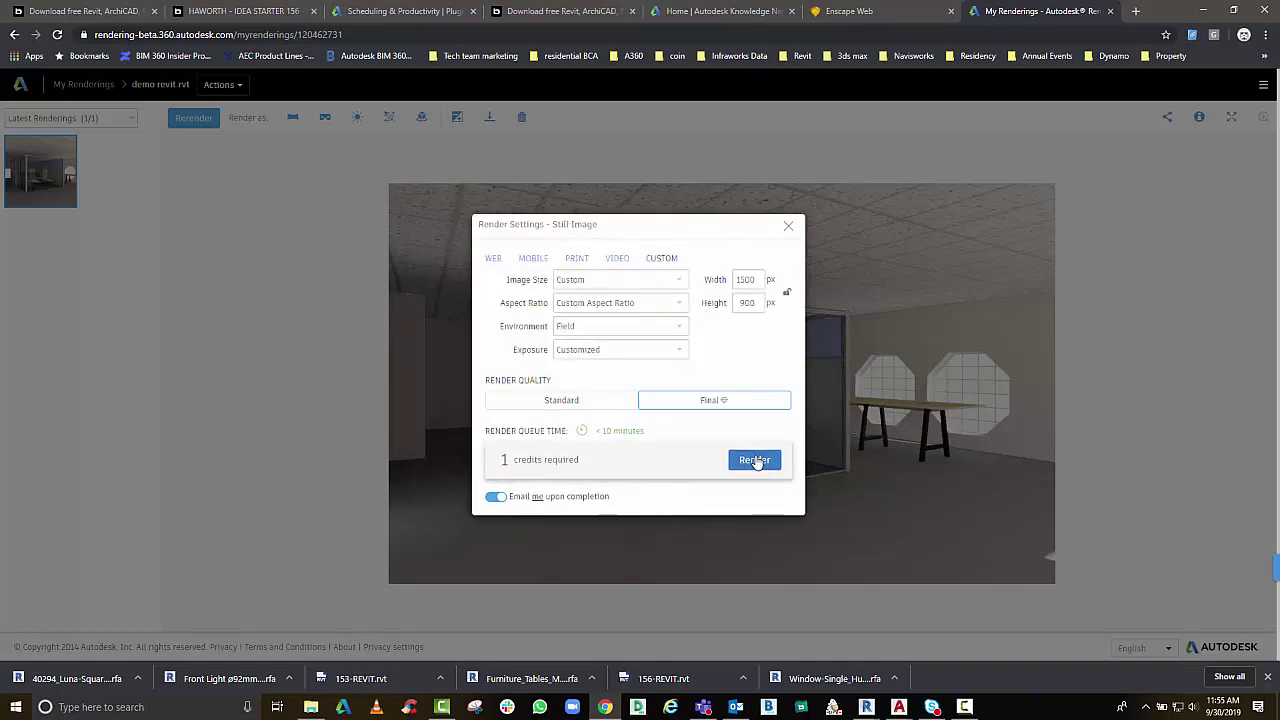
left_click(755, 460)
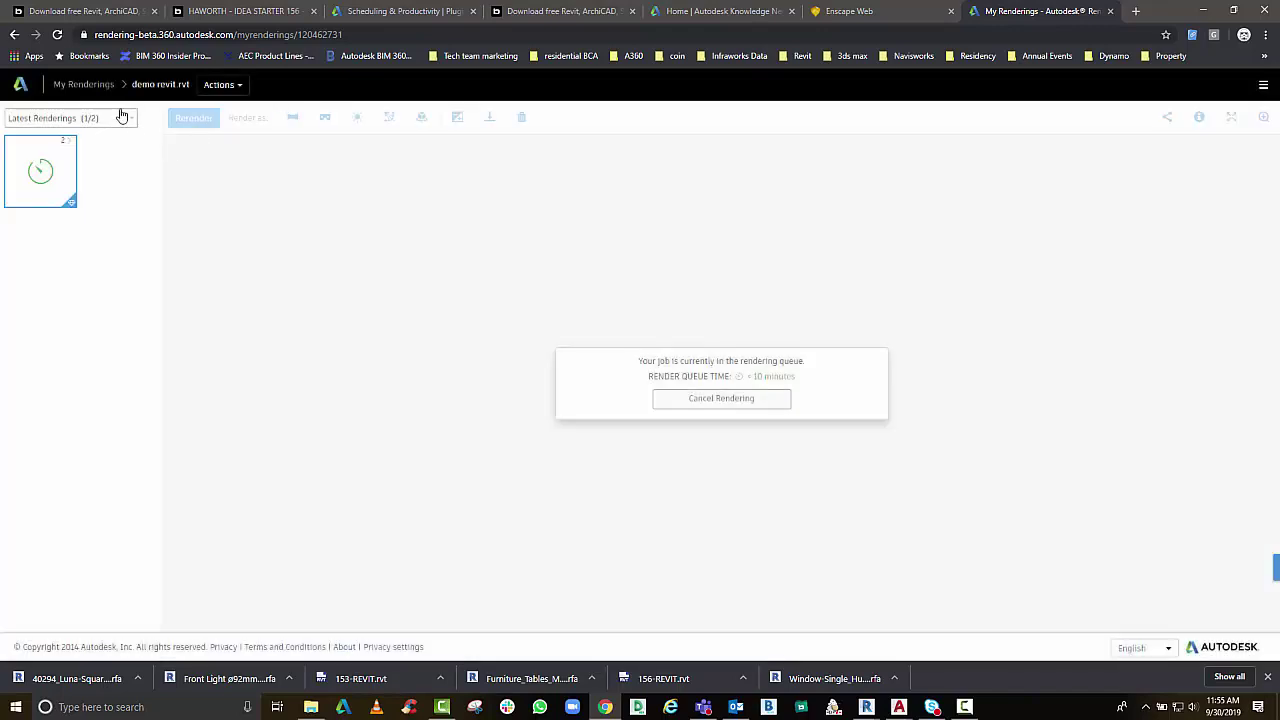
Open the NW test 01.nwf panorama rendering from the gallery and rotate around the rooftop terrace
left_click(84, 84)
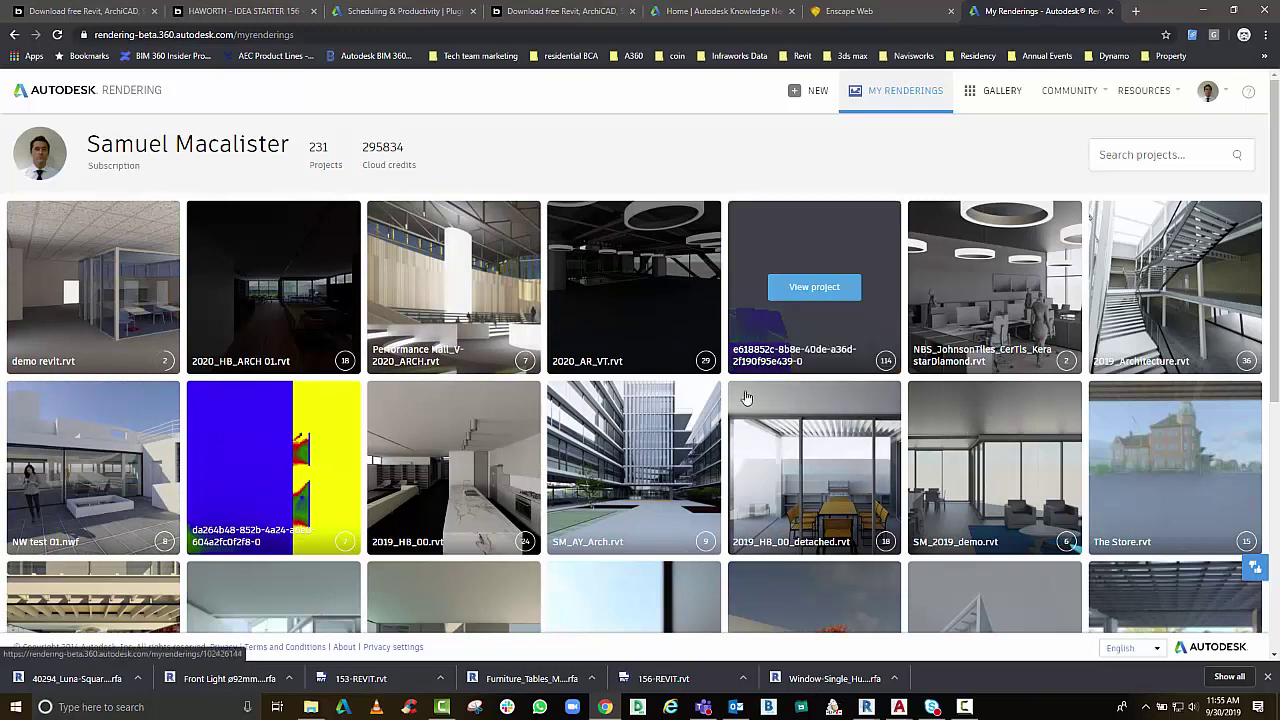
mouse_move(463, 466)
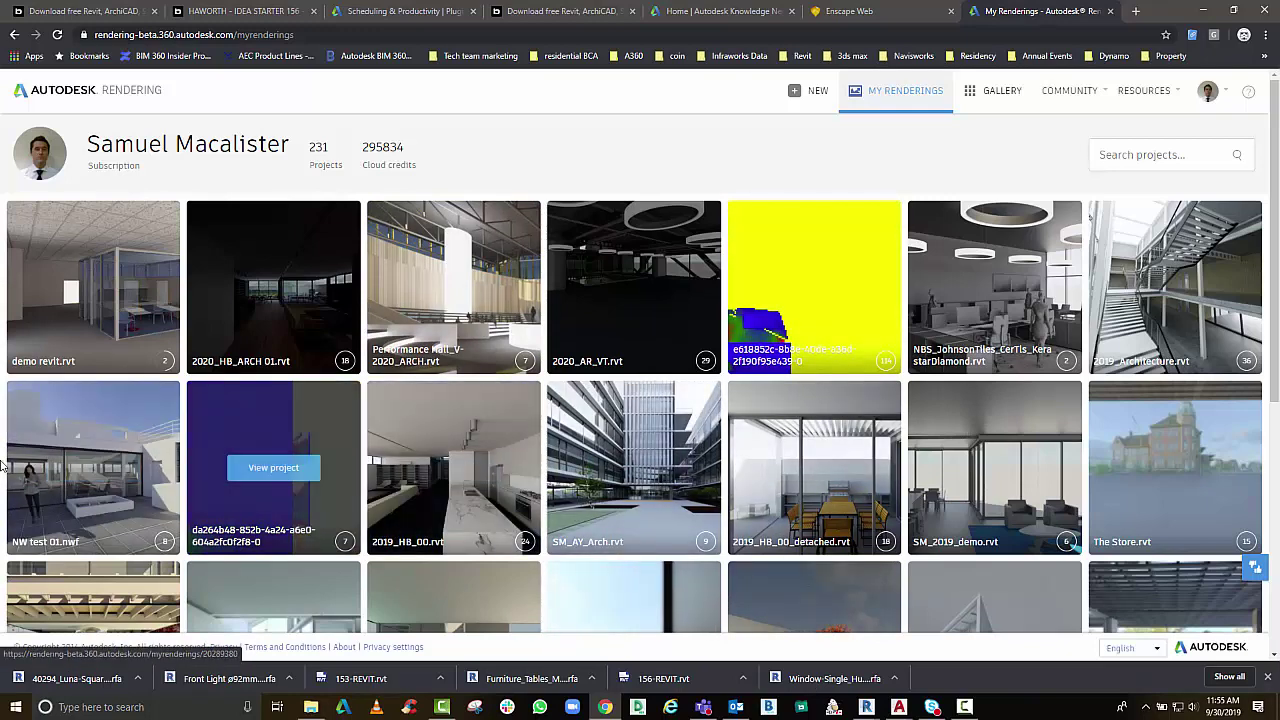
mouse_move(86, 415)
left_click(88, 465)
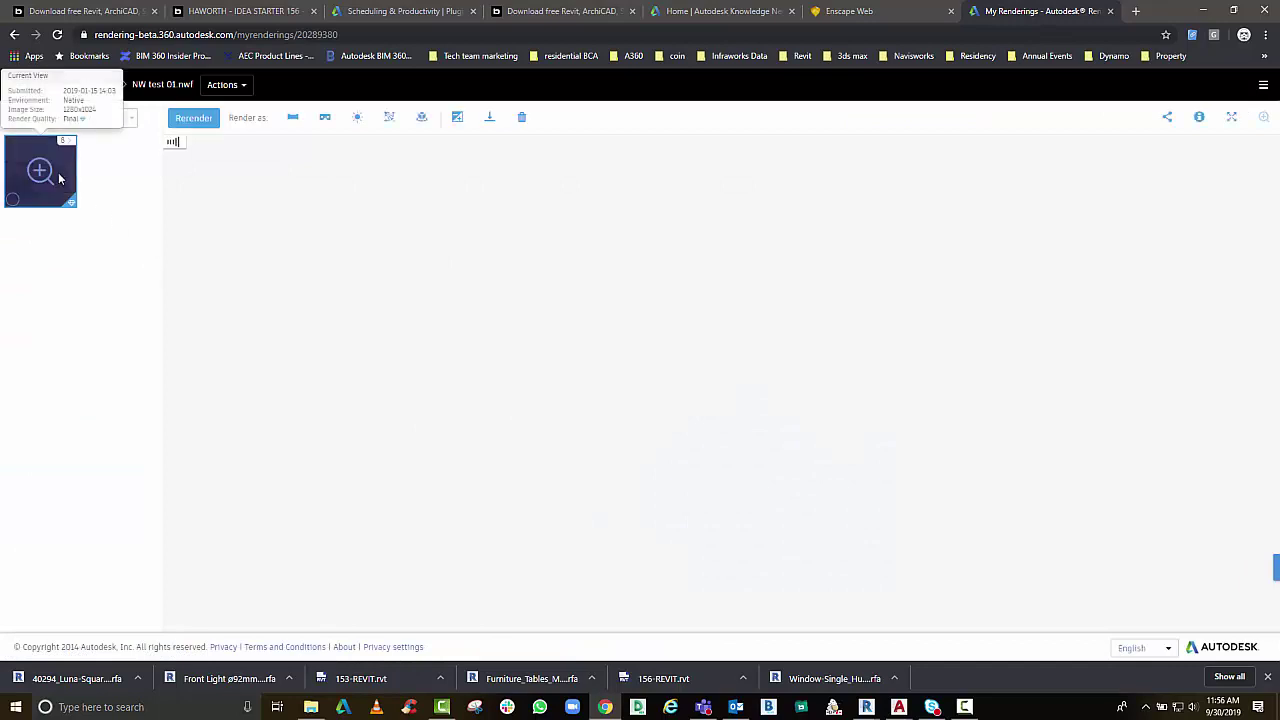
left_click(40, 171)
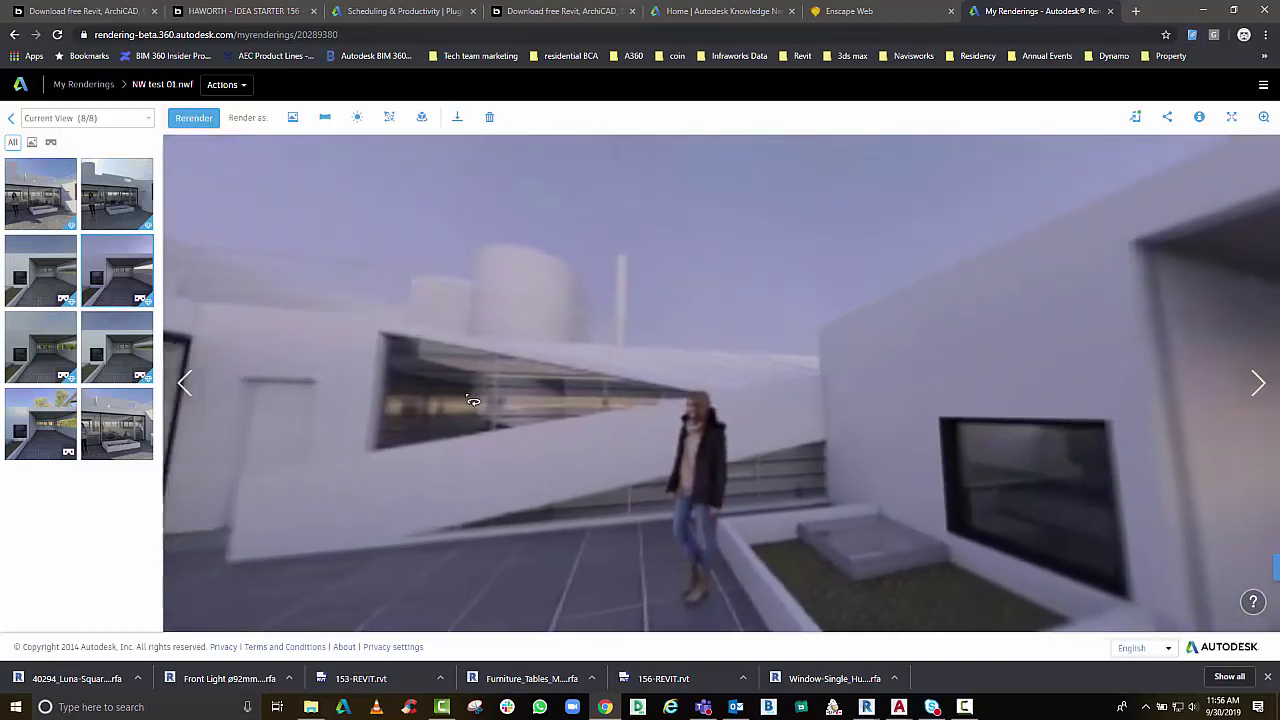
left_click_drag(472, 400, 543, 420)
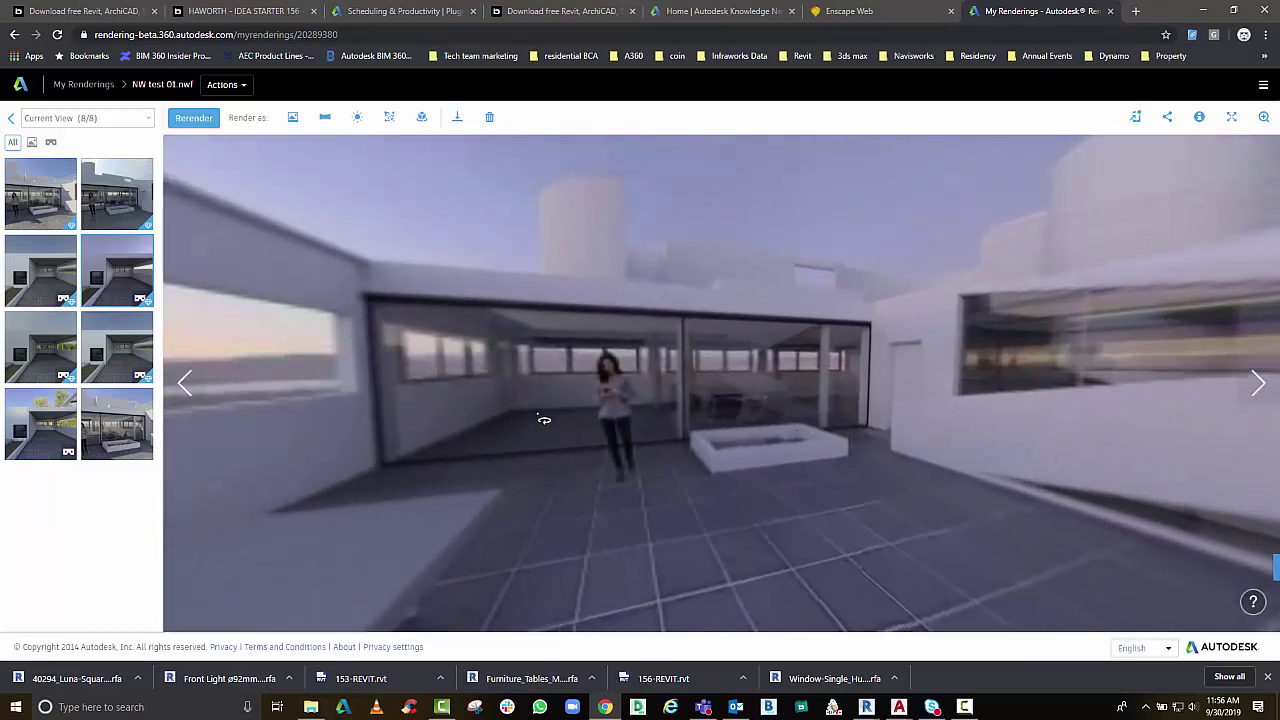
left_click_drag(700, 396, 521, 274)
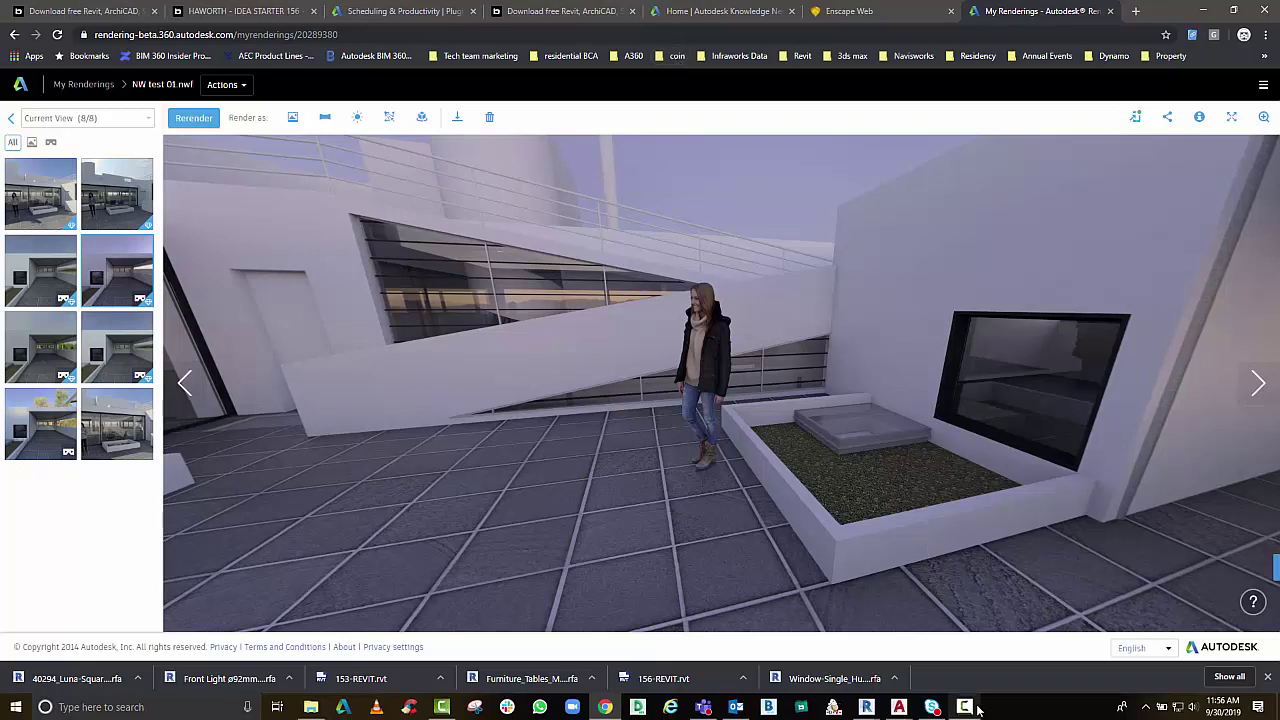
Close the Enscape walkthrough window and return to Revit's Ground Floor plan
left_click(980, 662)
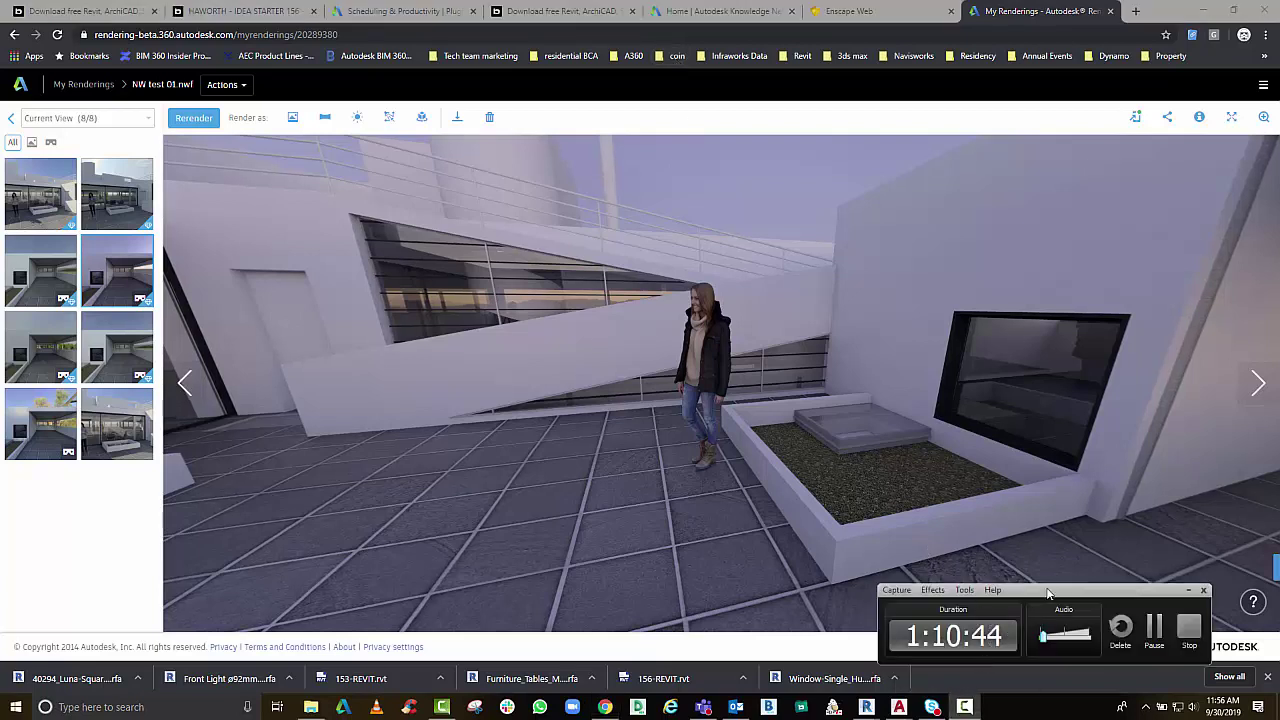
left_click_drag(1048, 594, 1055, 451)
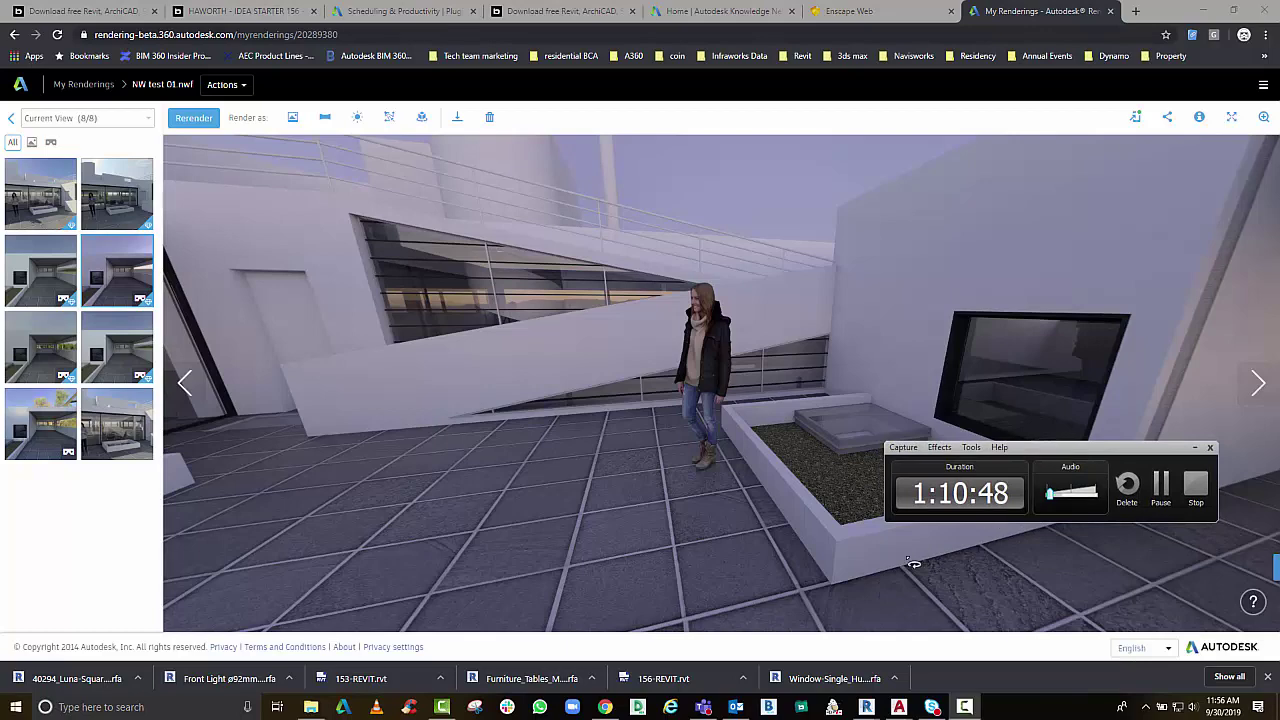
key("alt+Tab")
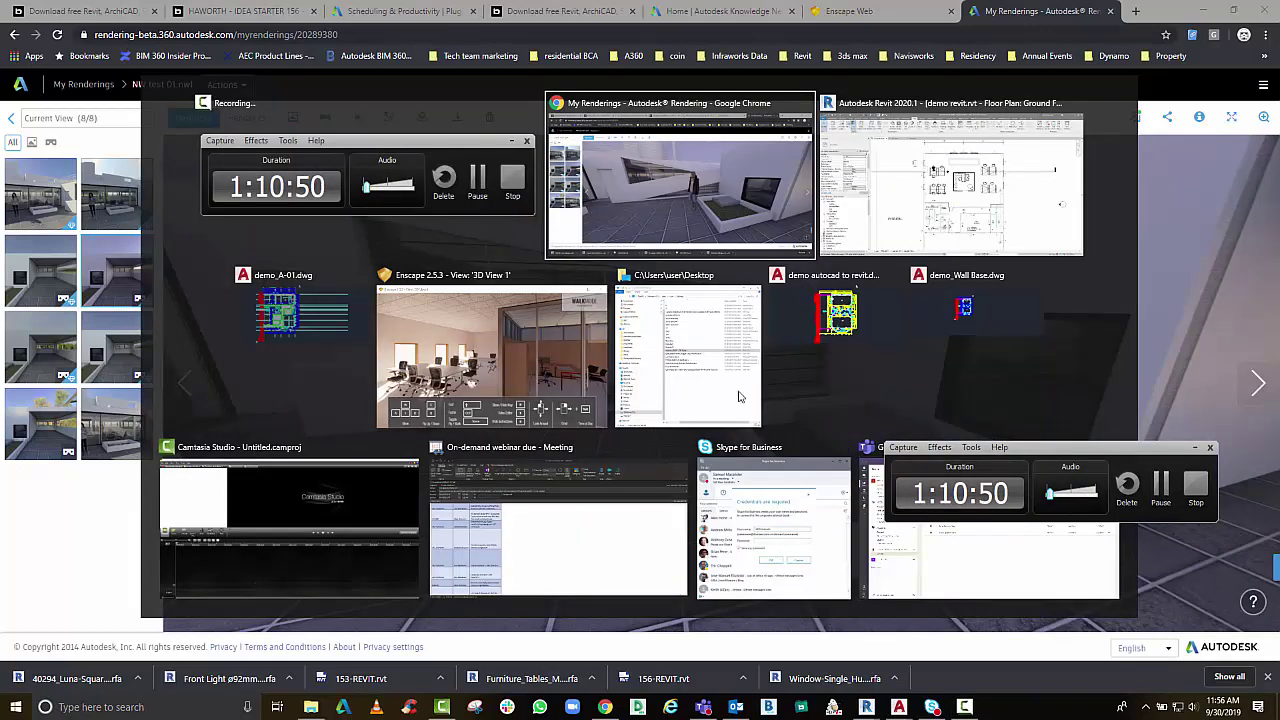
left_click(492, 380)
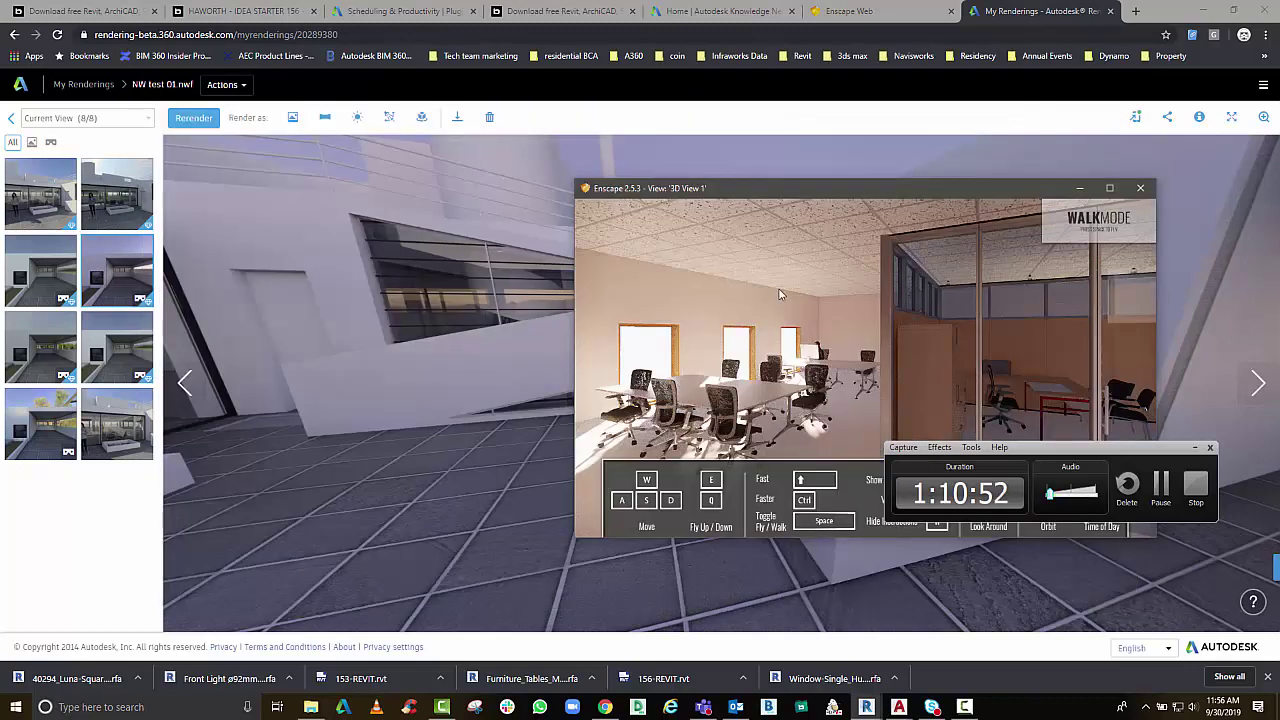
left_click(1141, 189)
key("alt+Tab")
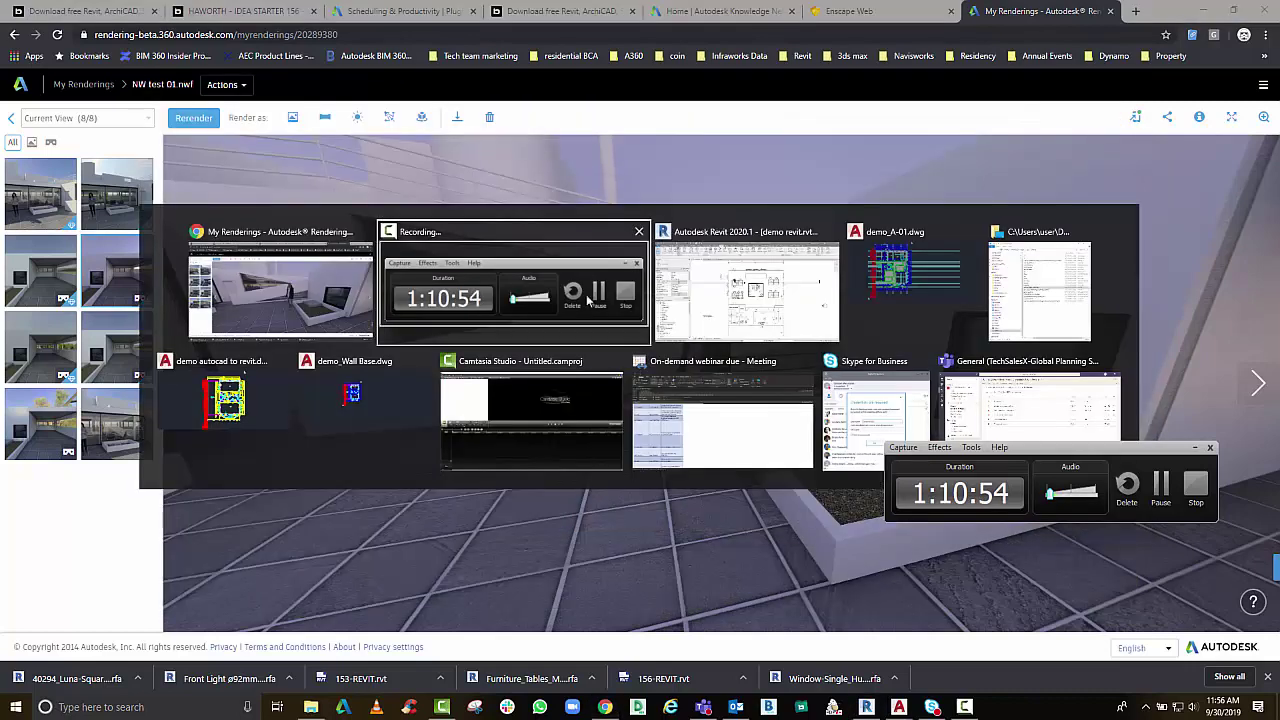
left_click(768, 306)
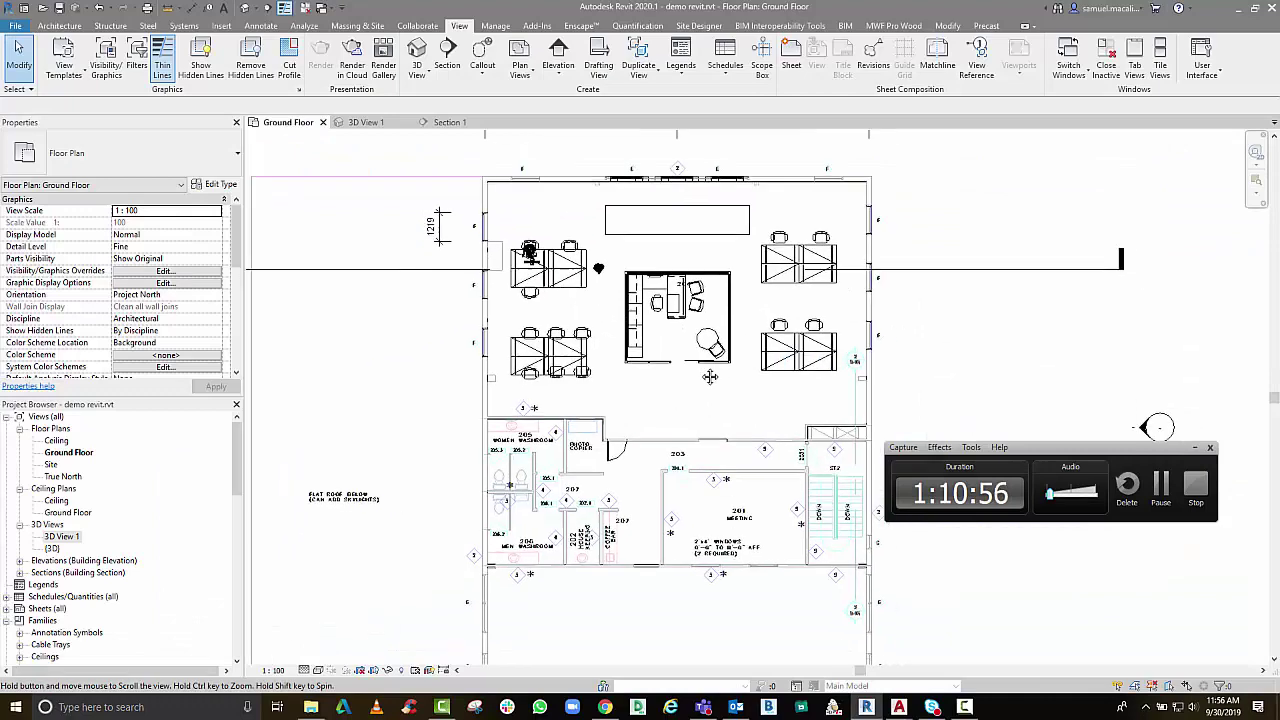
middle_click_drag(600, 300, 544, 284)
left_click(352, 123)
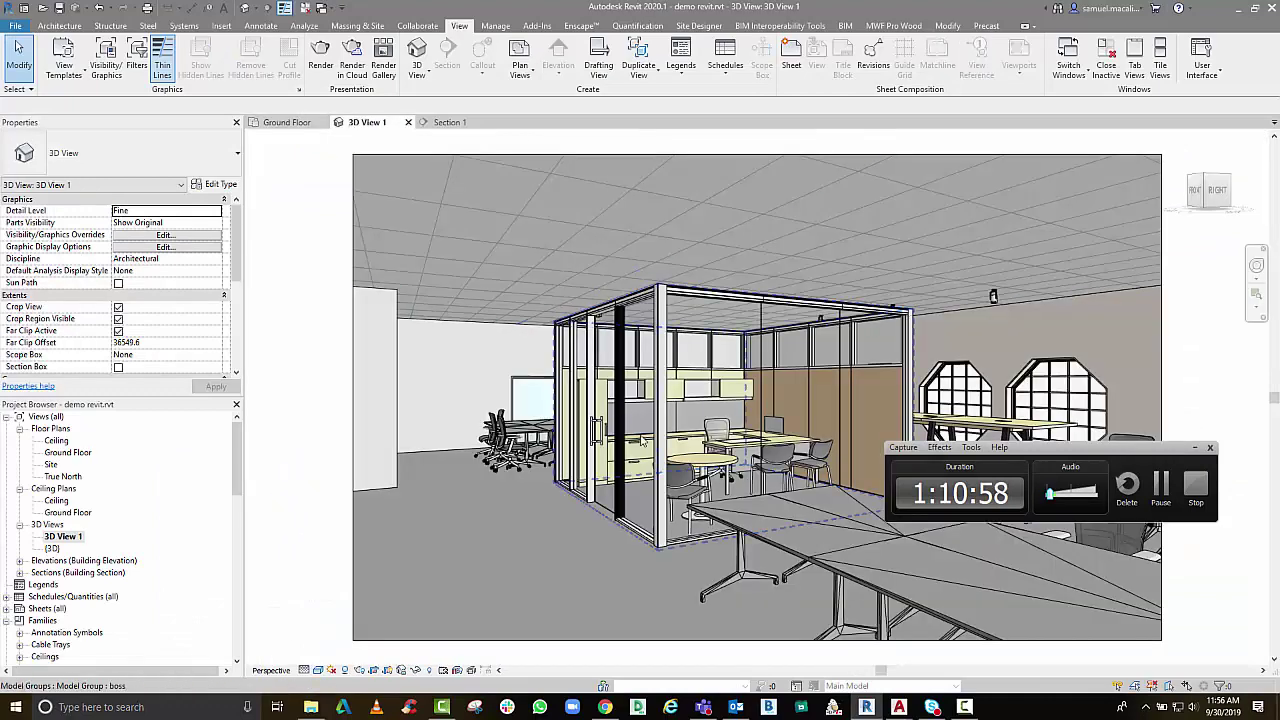
left_click(452, 123)
scroll(563, 416, "down", 5)
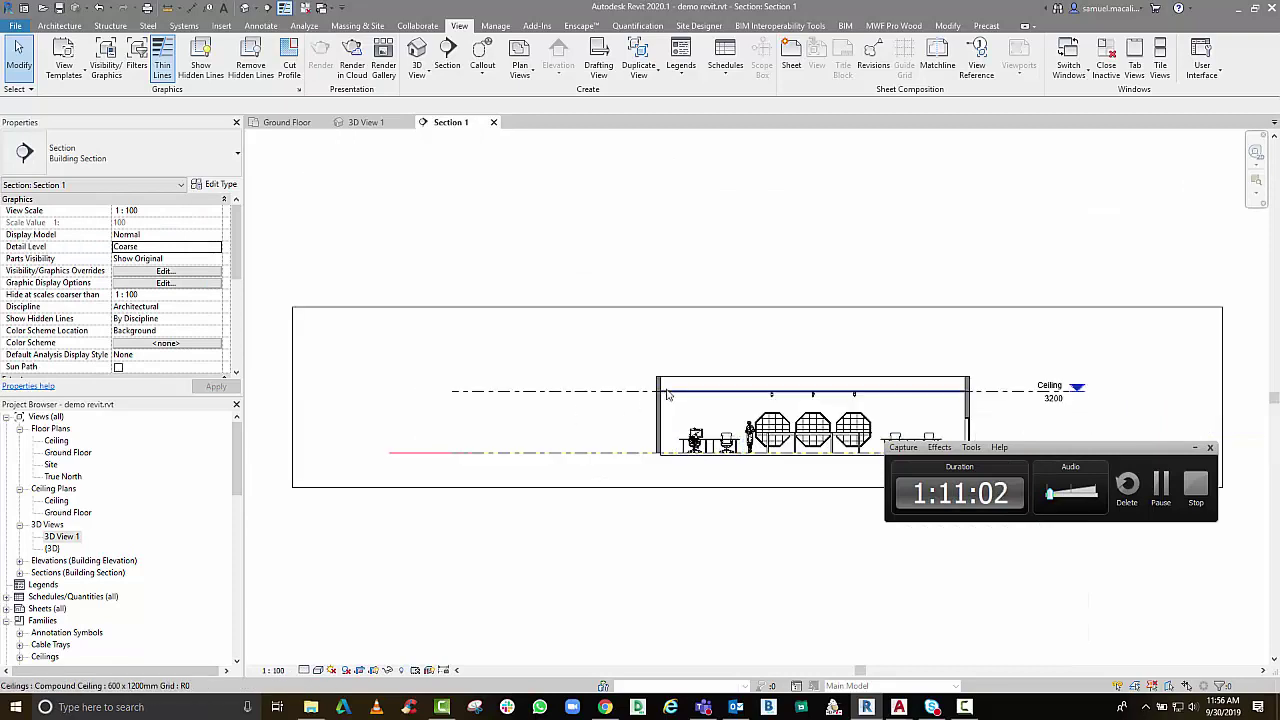
scroll(663, 405, "up", 4)
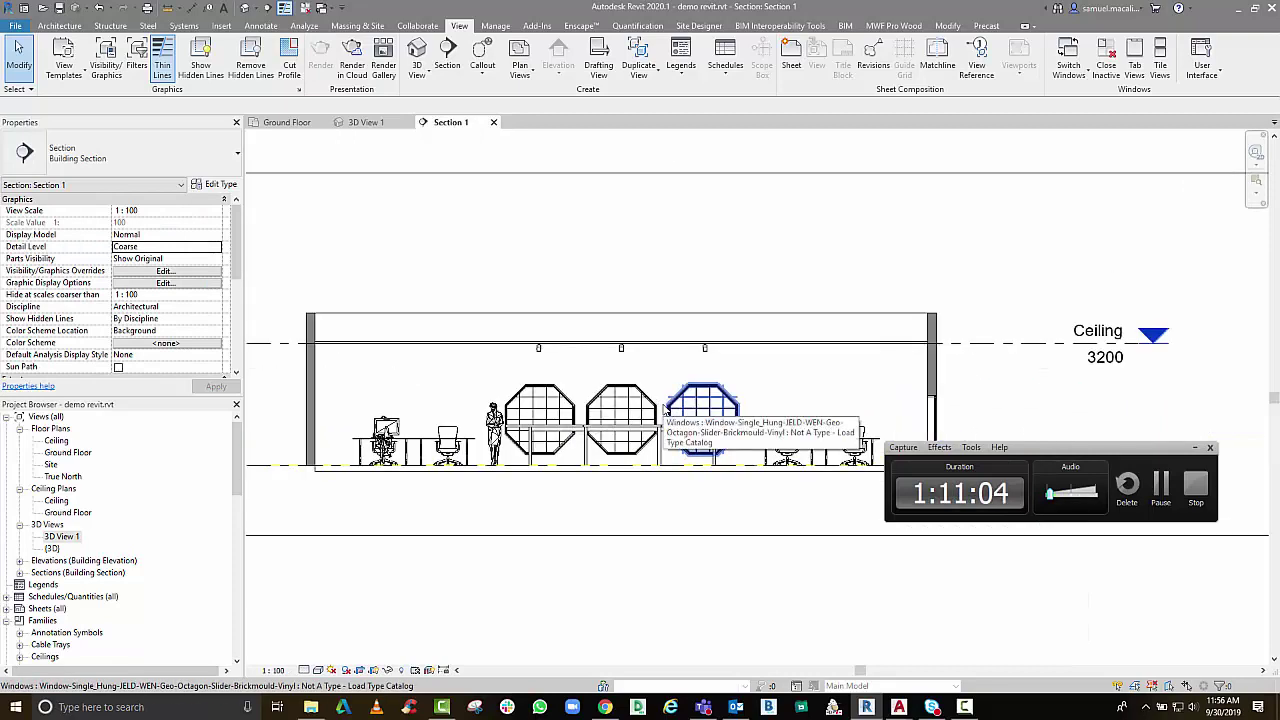
scroll(612, 438, "up", 3)
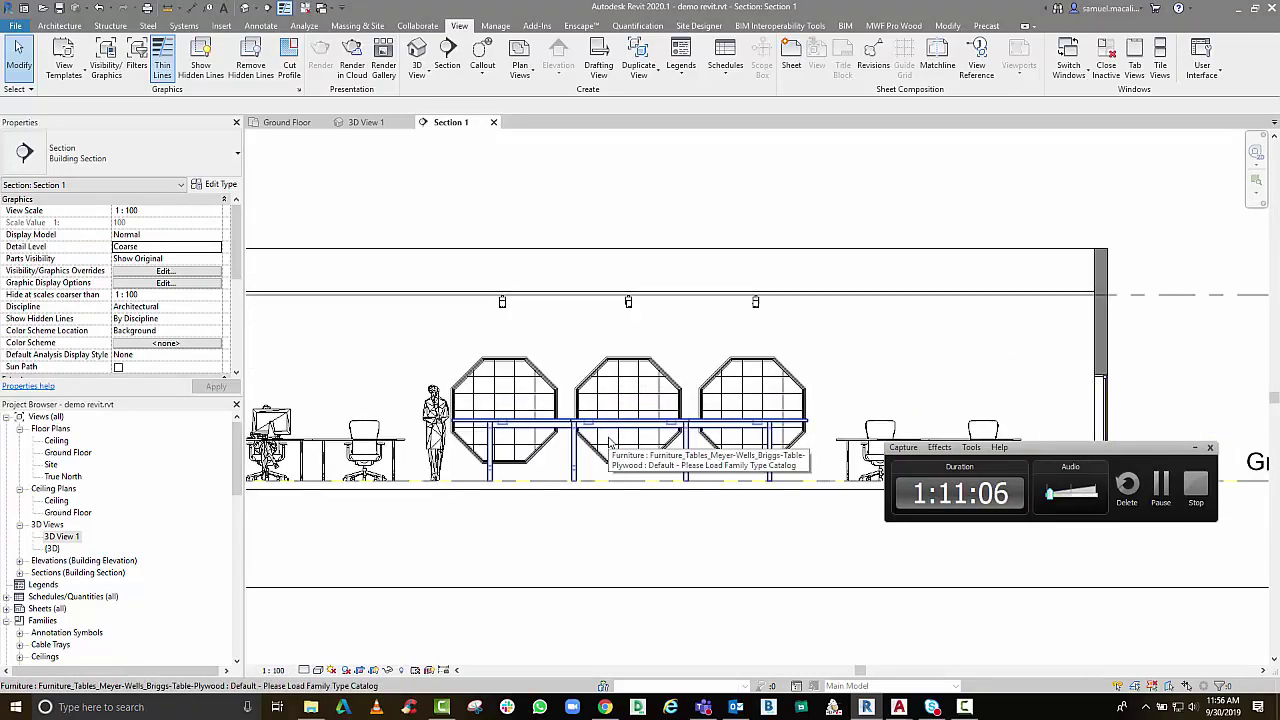
left_click(287, 124)
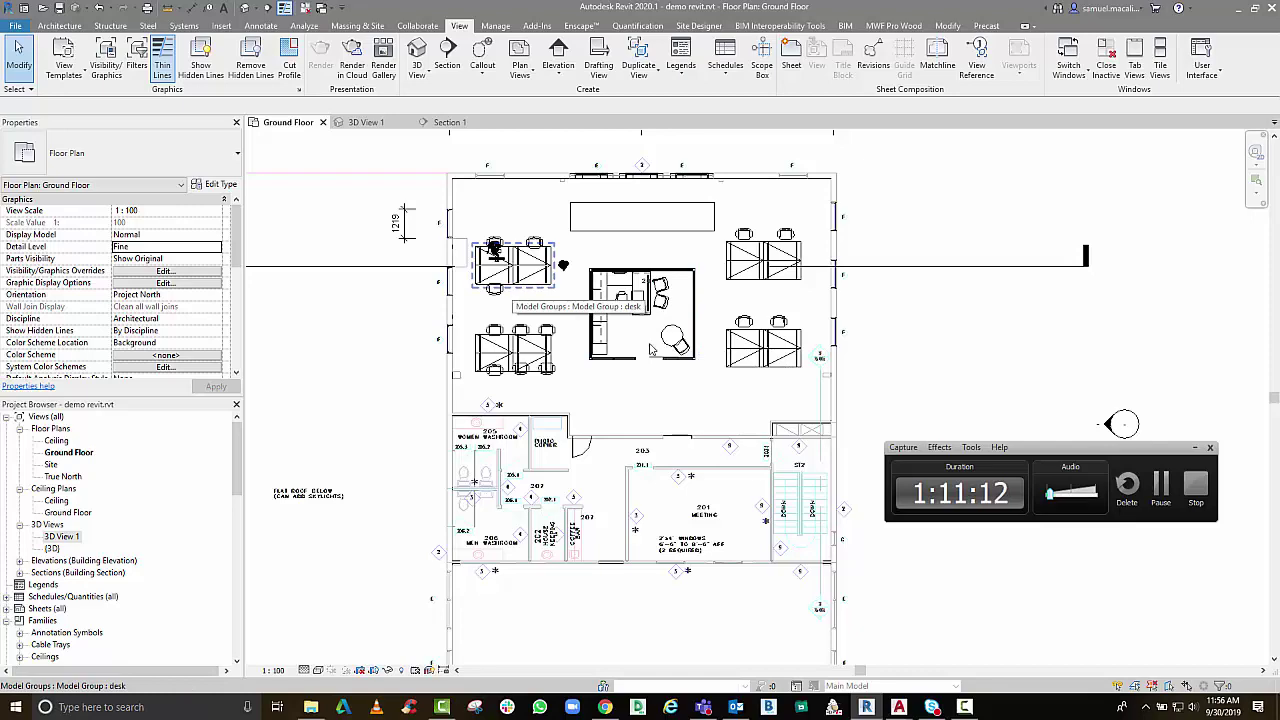
middle_click_drag(676, 370, 656, 423)
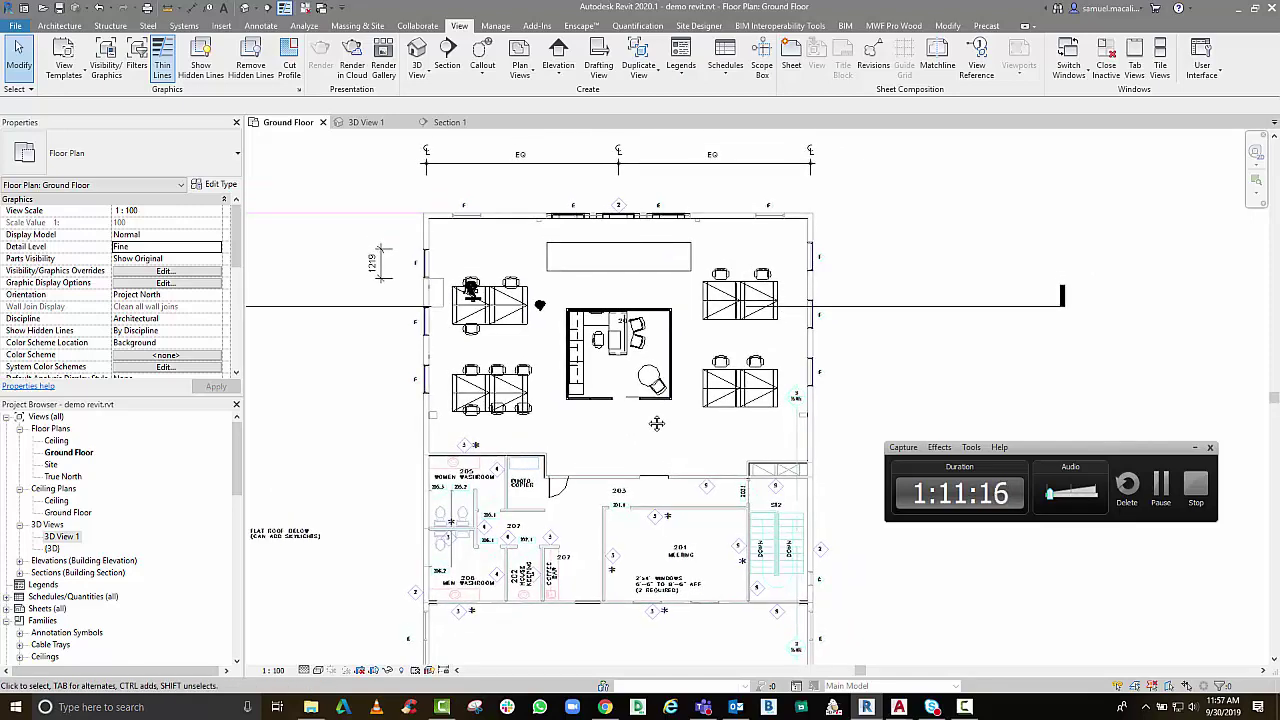
left_click_drag(1038, 454, 992, 346)
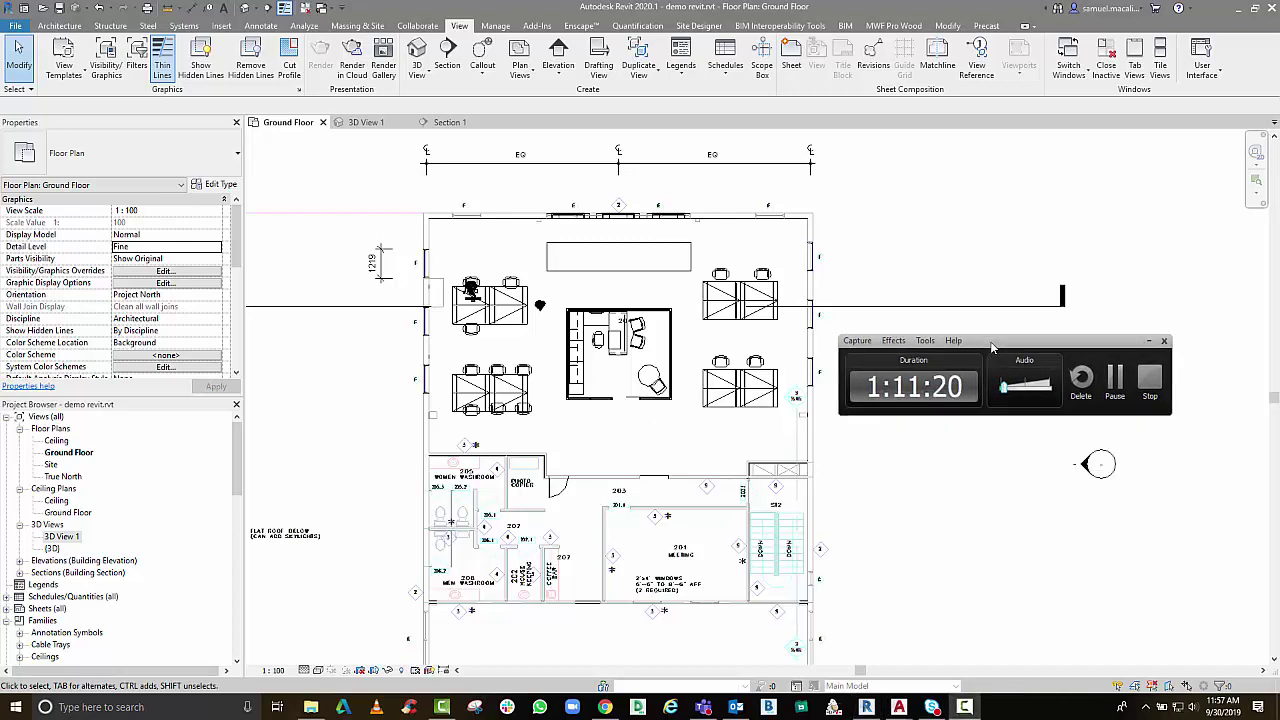